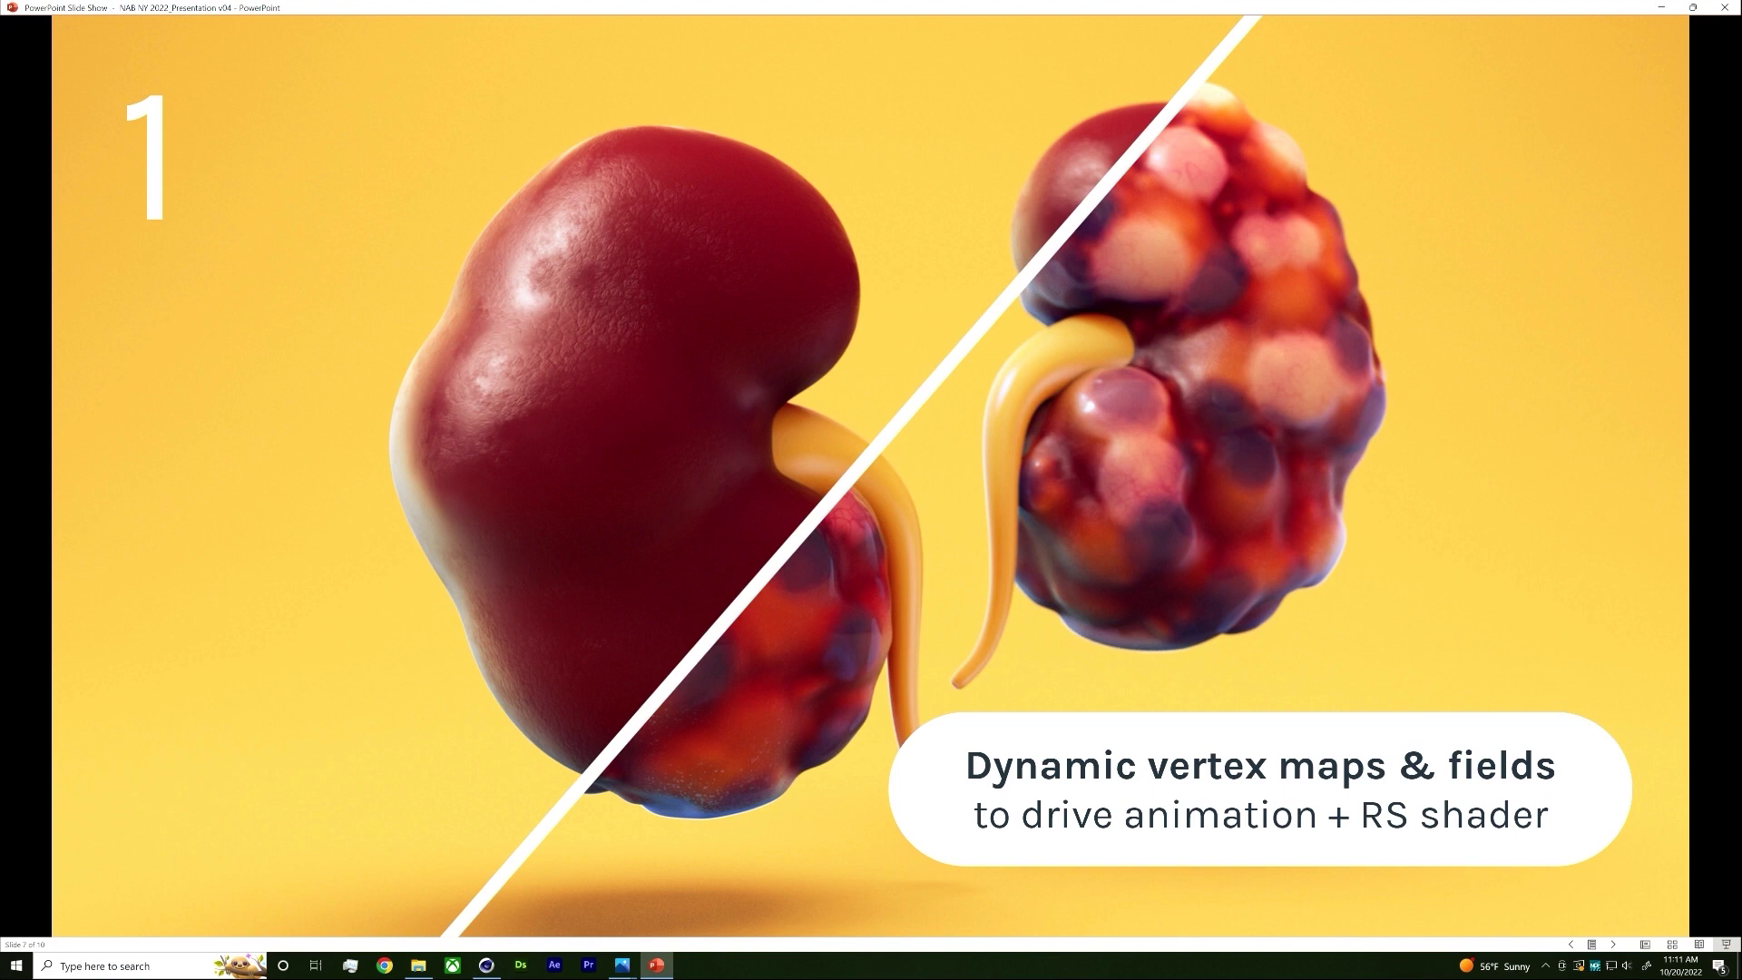
Step: Page through the remaining demo overview slides, and switch from the PowerPoint slide show to the Cinema 4D kidney scene
key("Right")
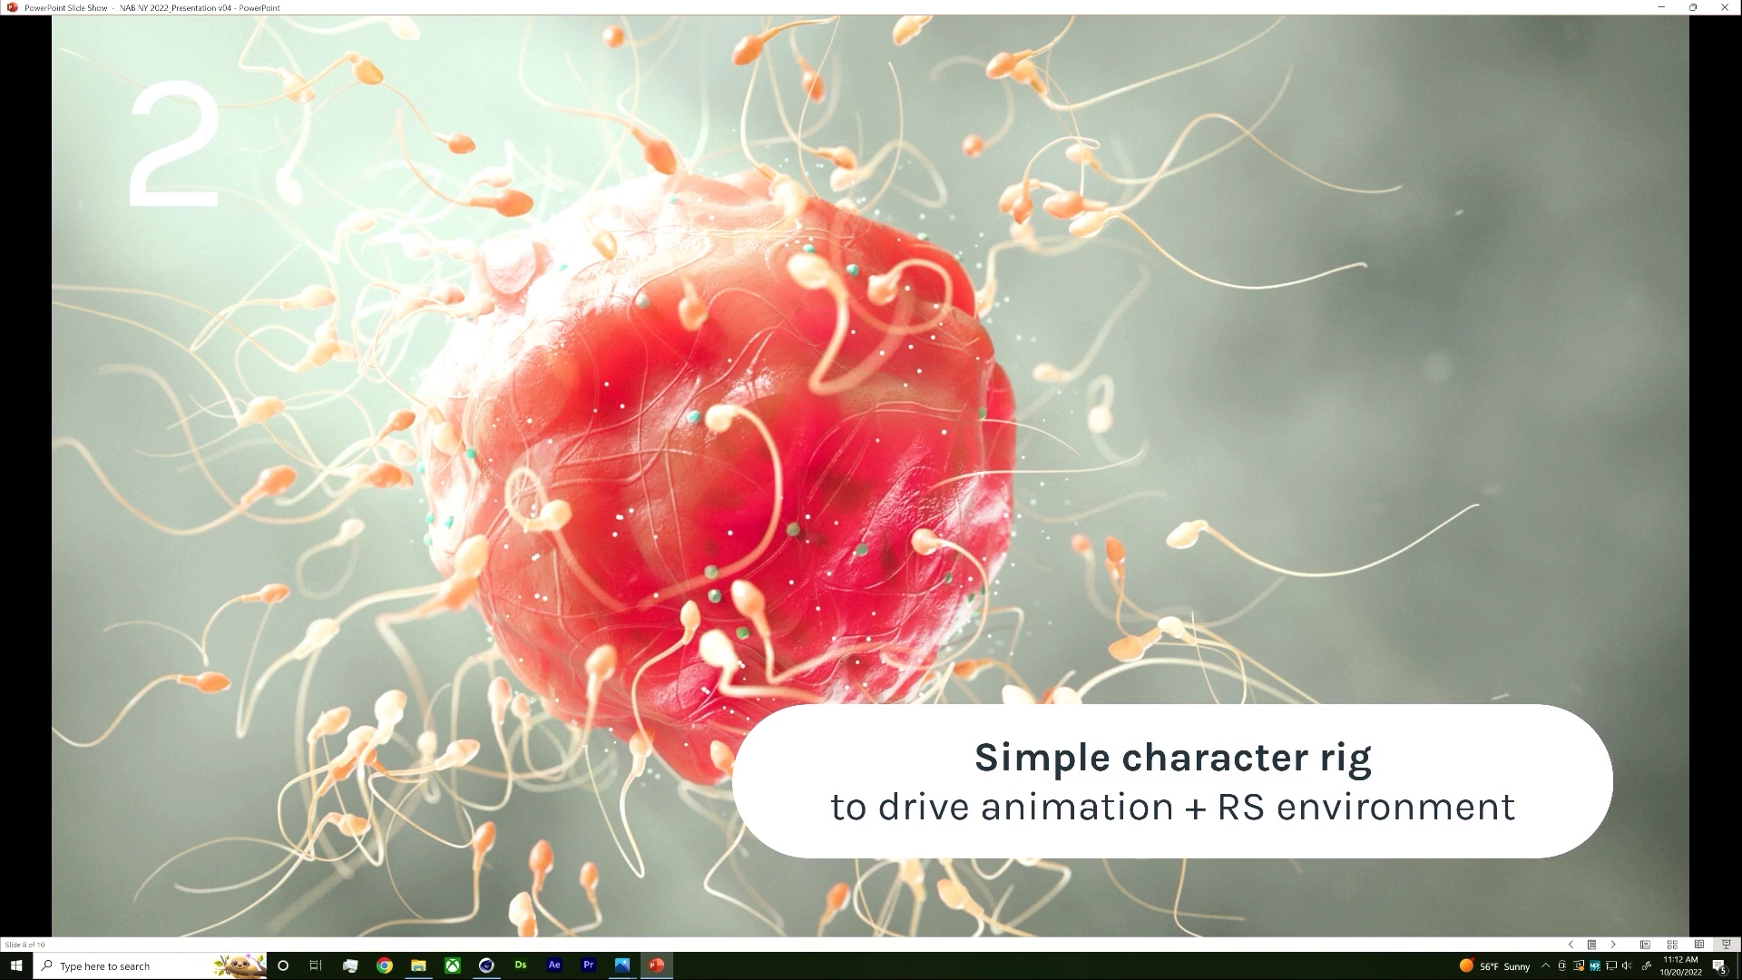
key("Right")
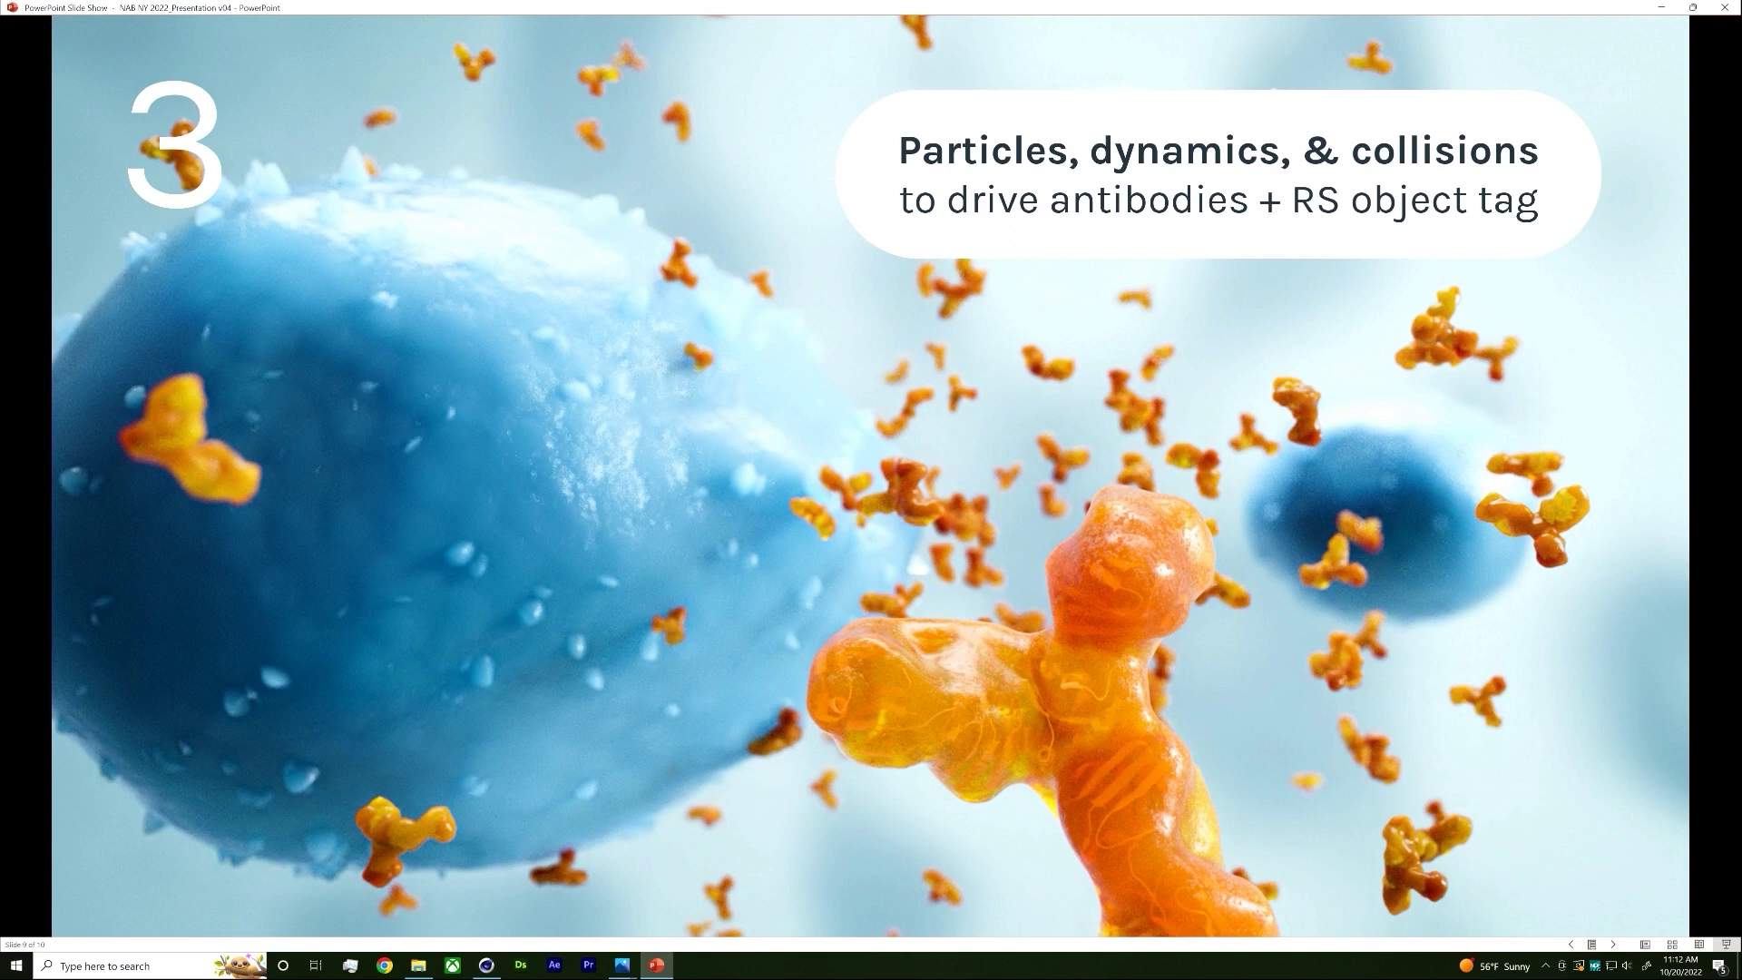
key("Escape")
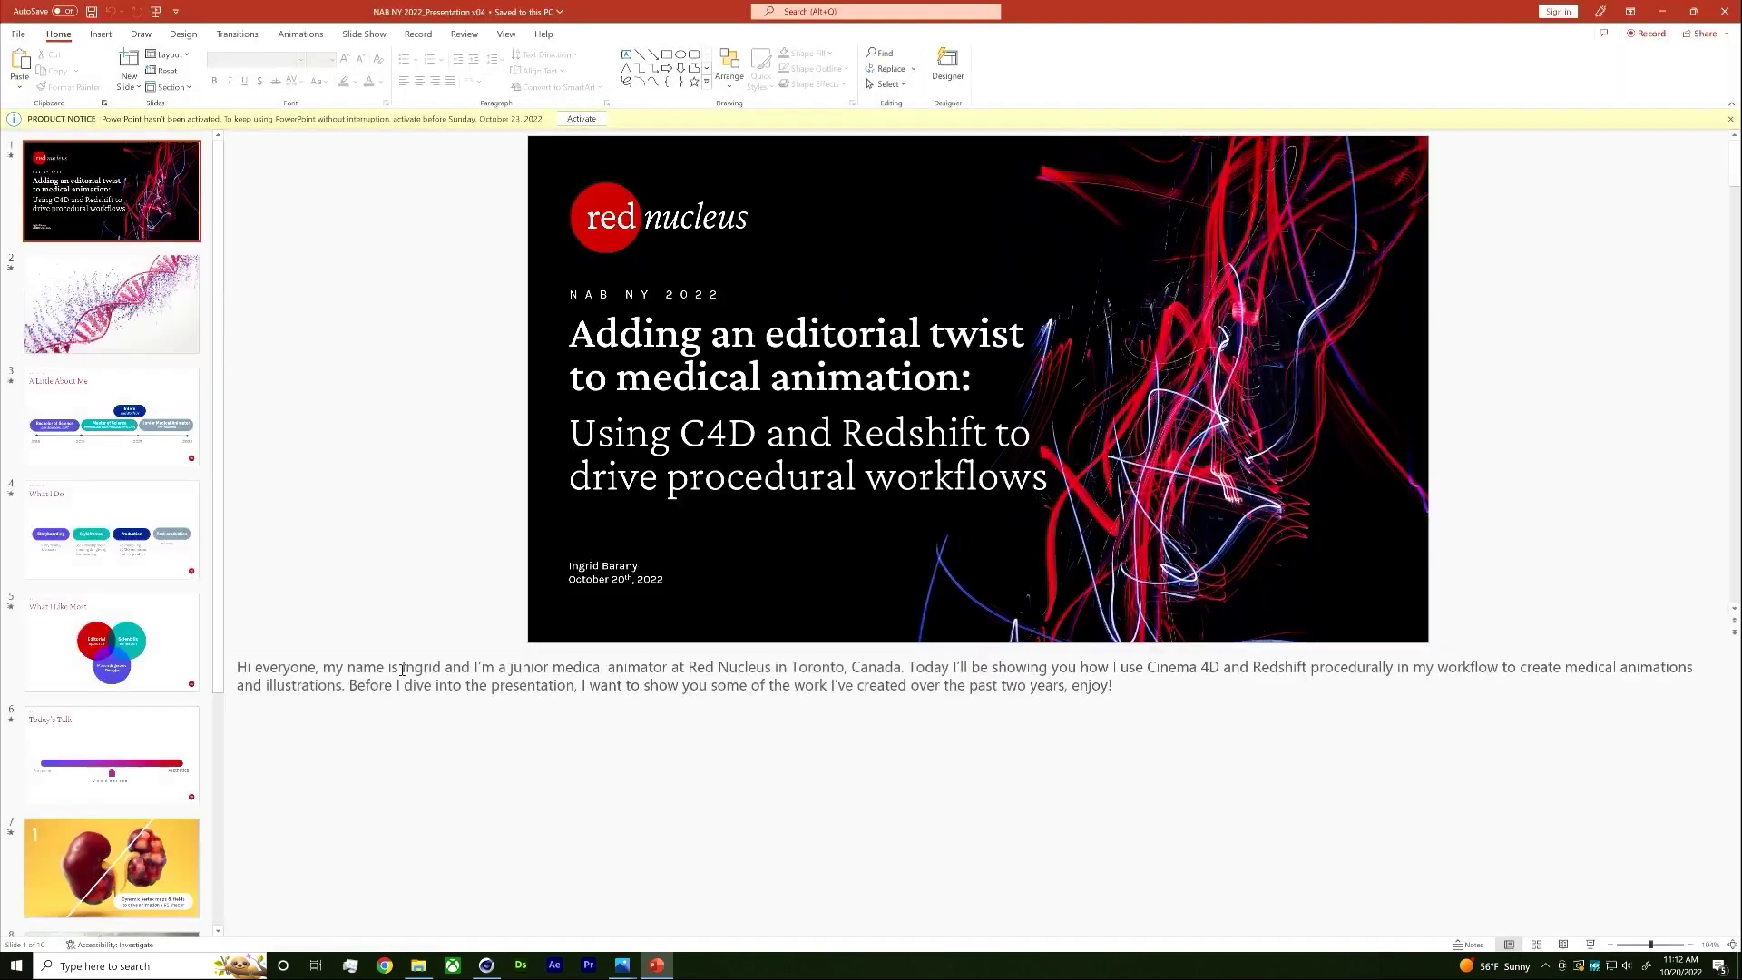
left_click(1668, 7)
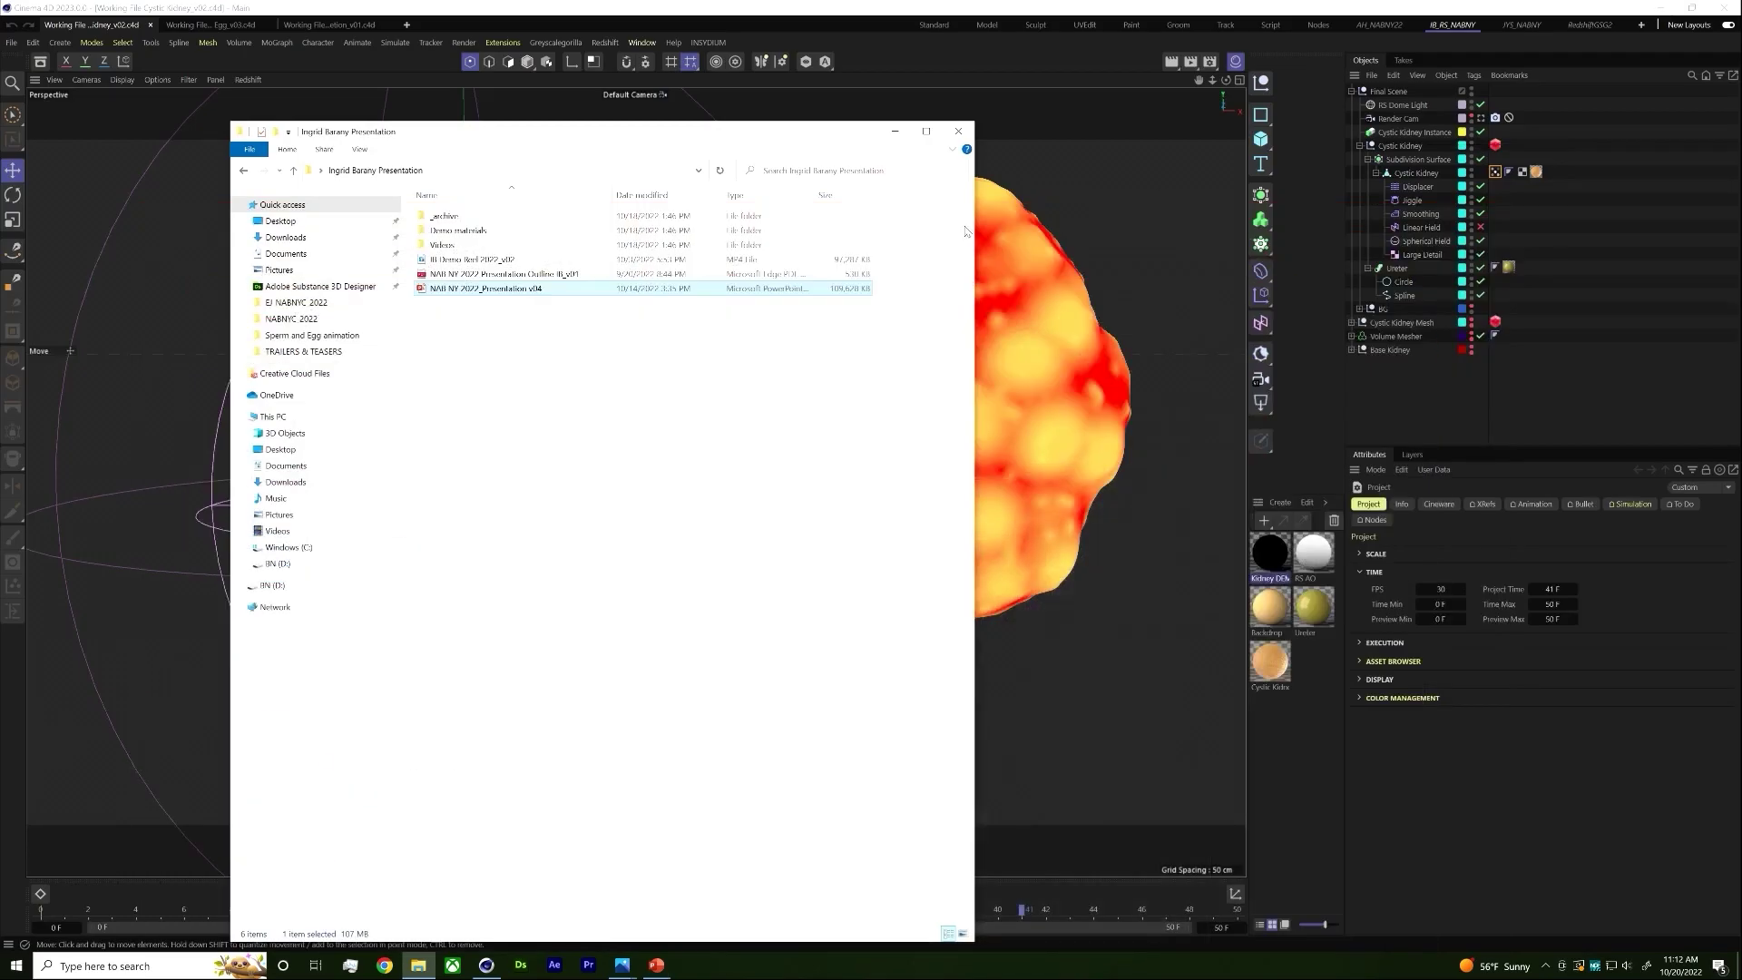
left_click(894, 131)
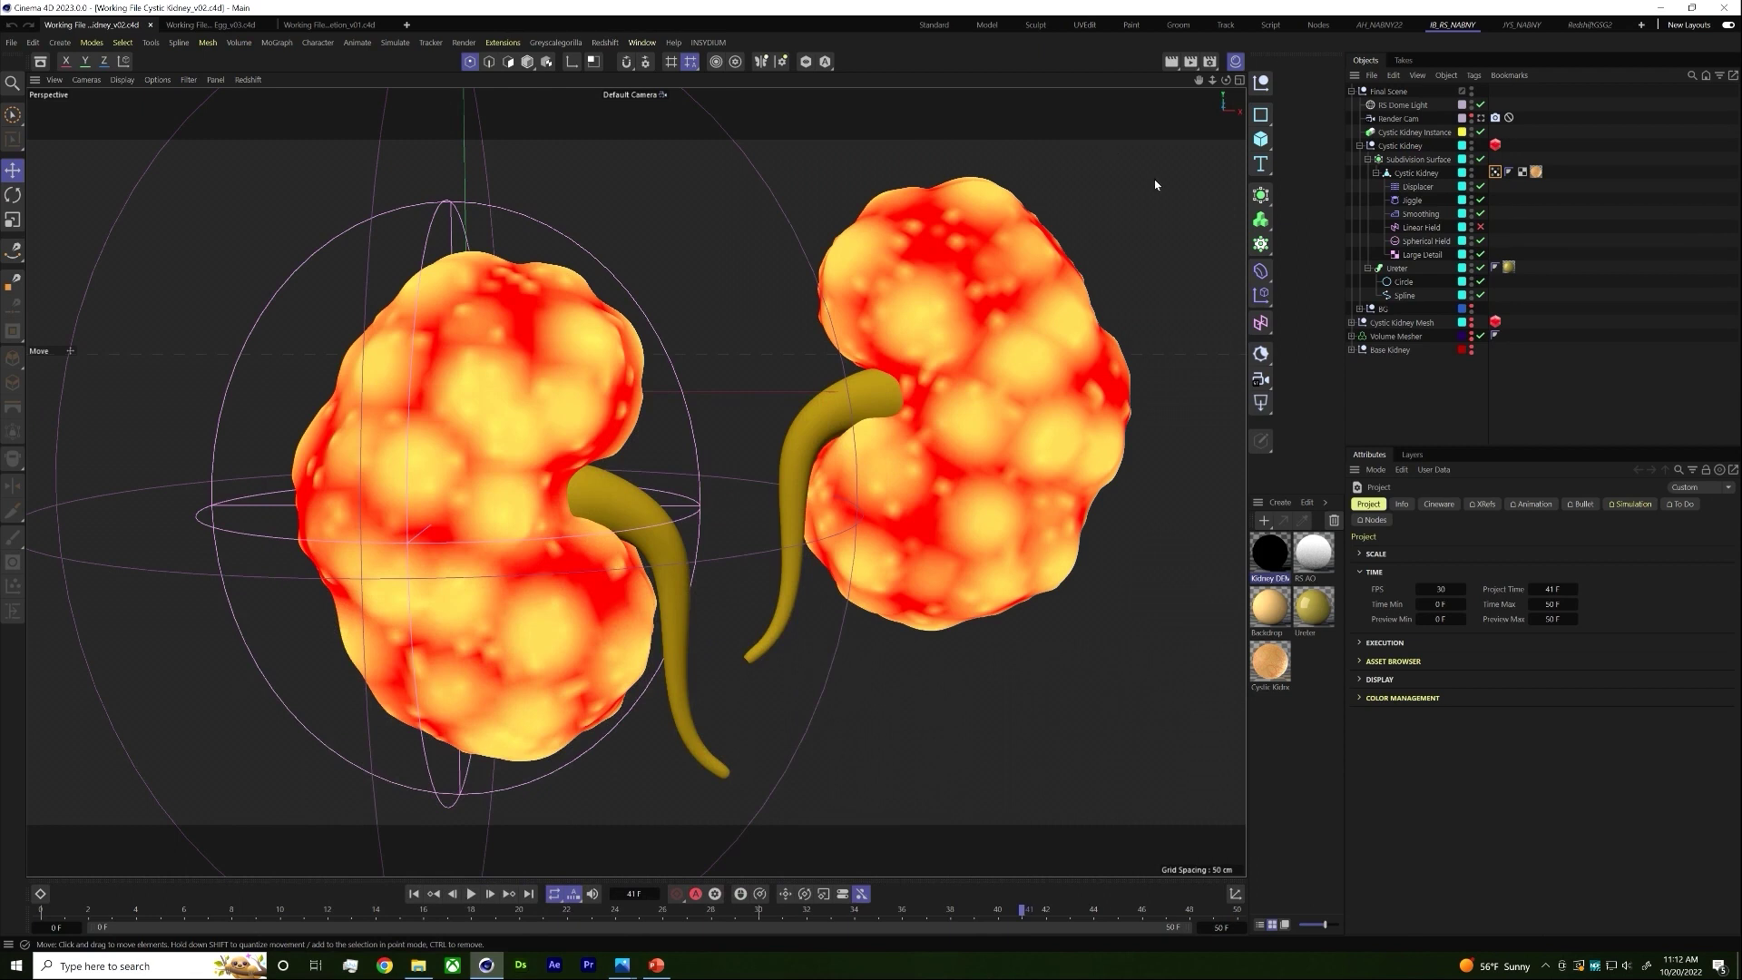
Step: Play the cystic kidney animation from the first frame and stop the playback
left_click(414, 894)
left_click(471, 894)
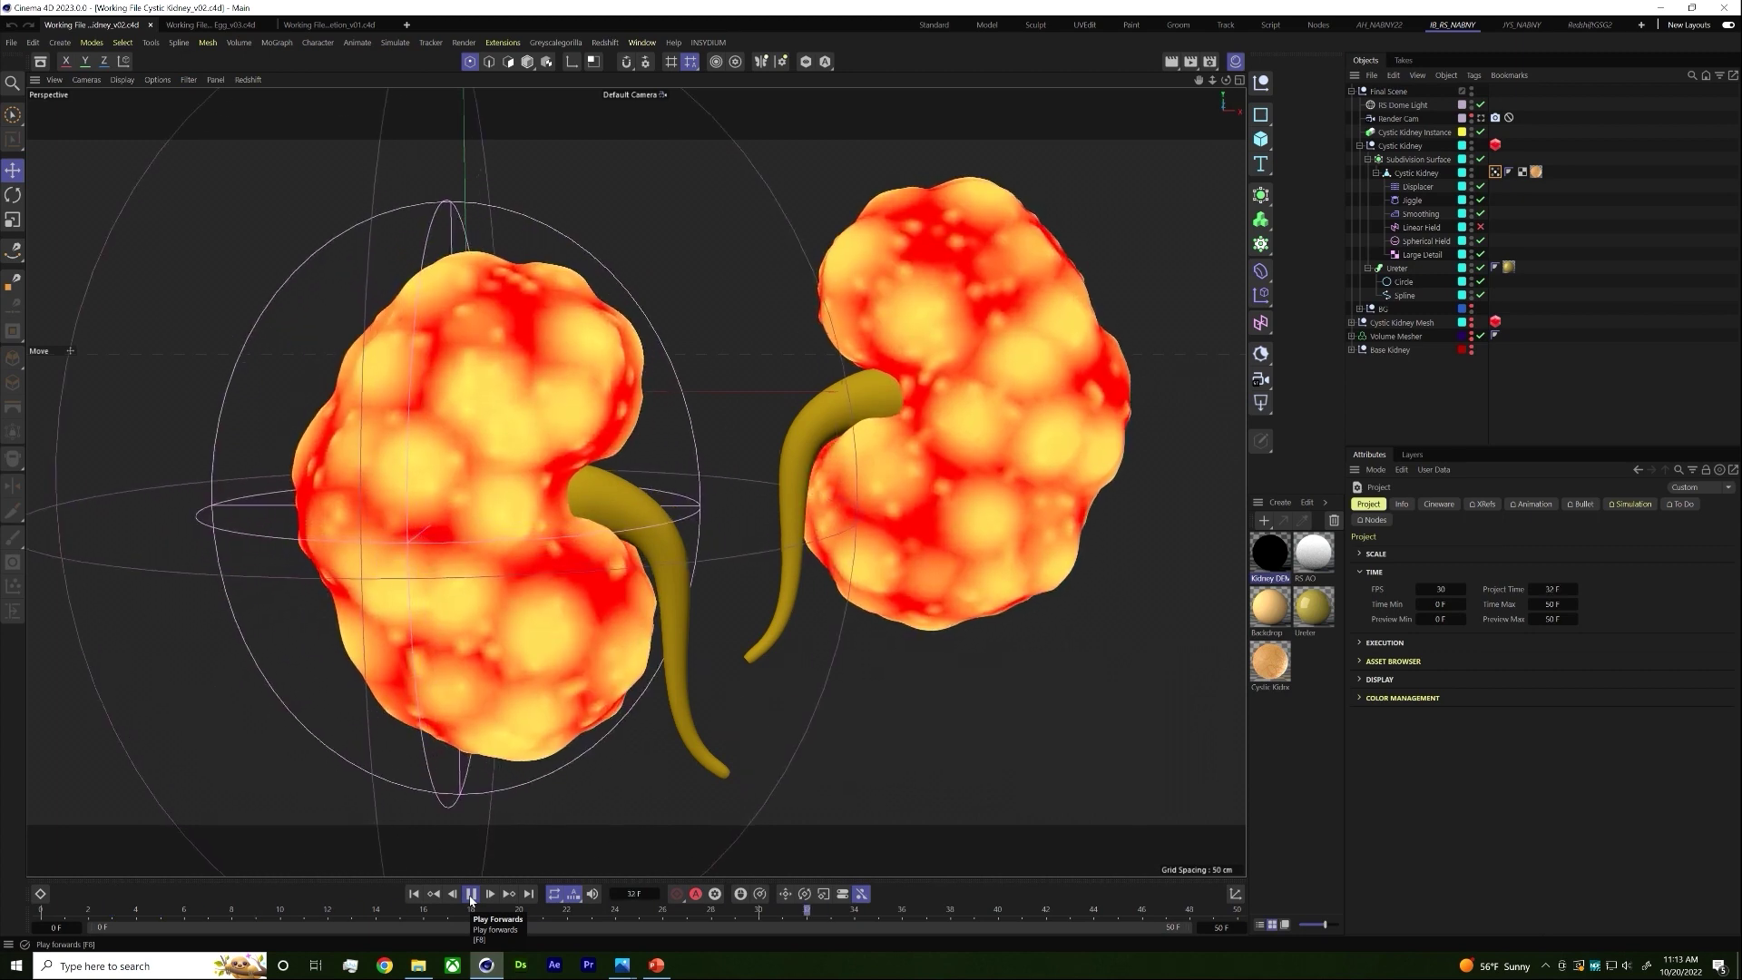
left_click(470, 895)
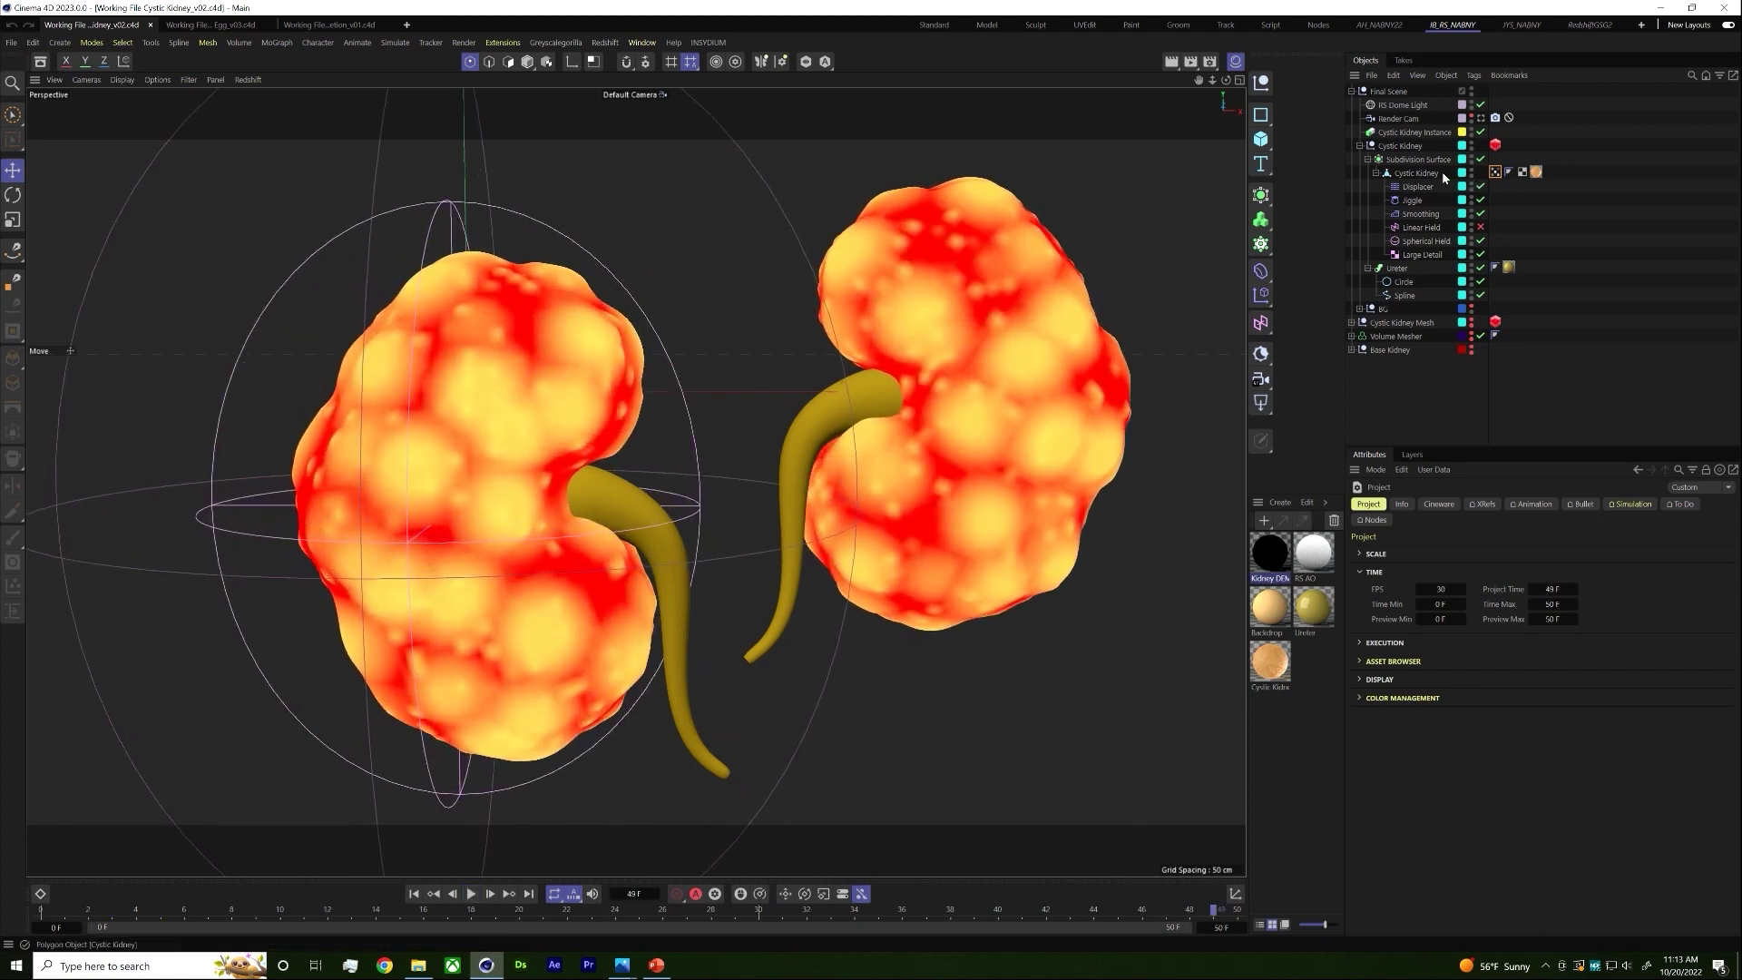
Step: Hide the Cystic Kidney group and show the Base Kidney group with its child objects listed
left_click(1360, 146)
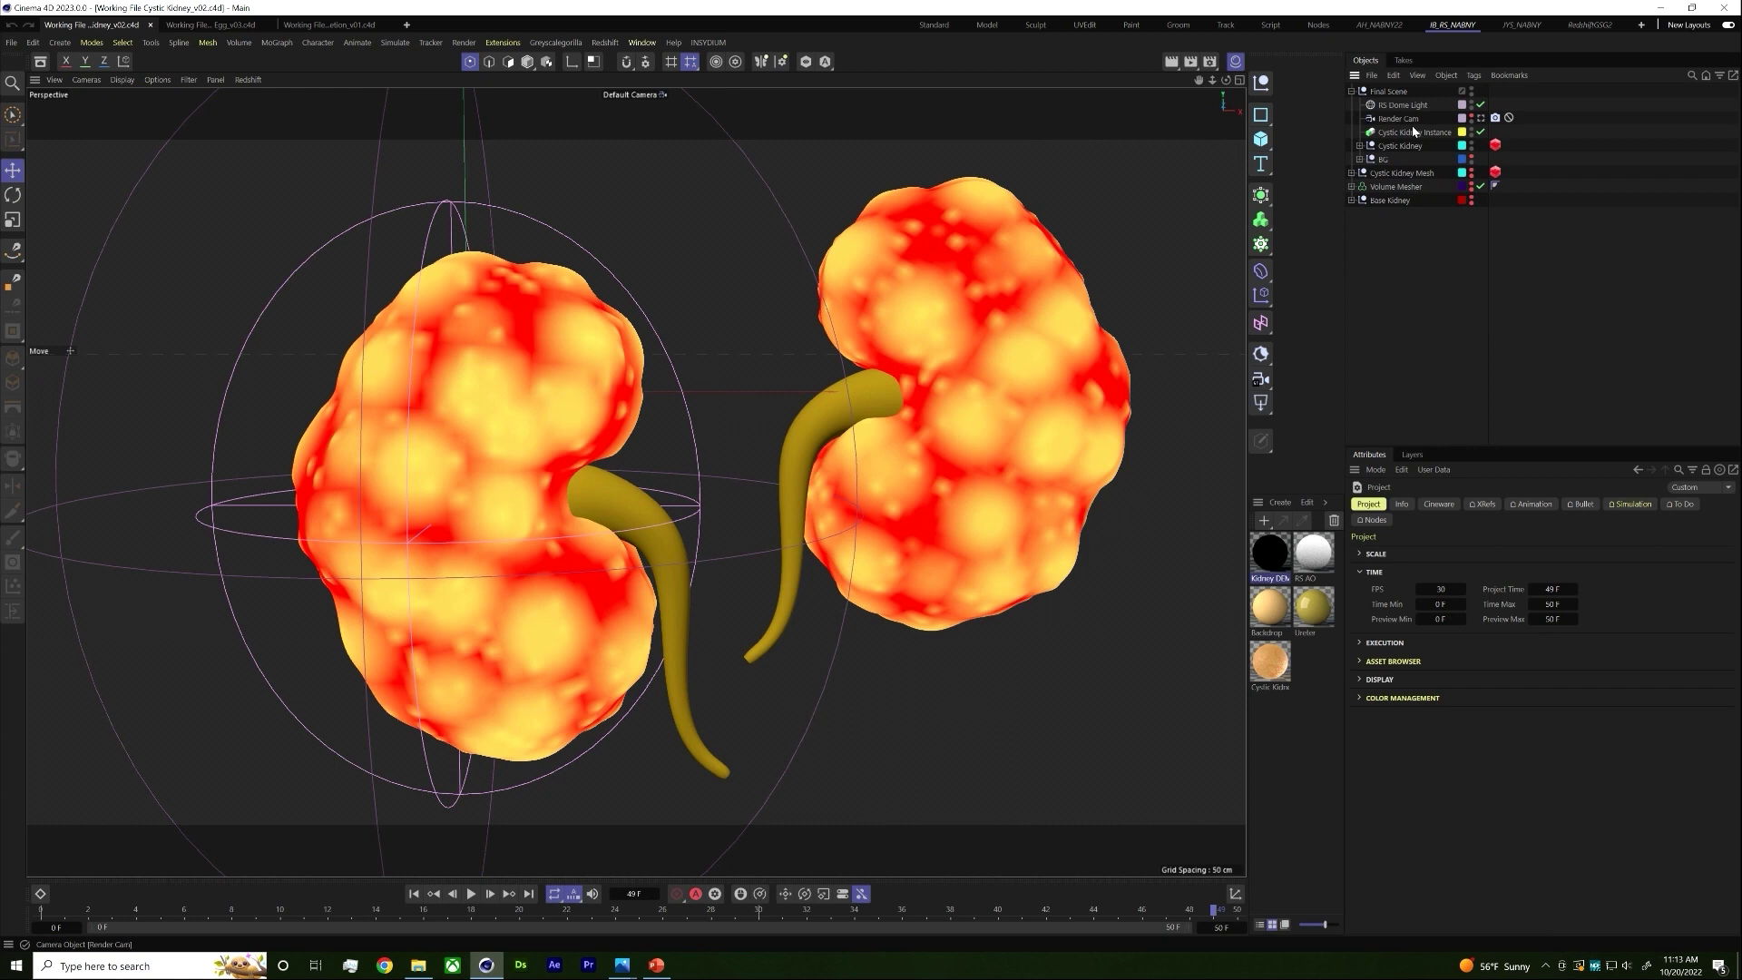
left_click(1472, 146)
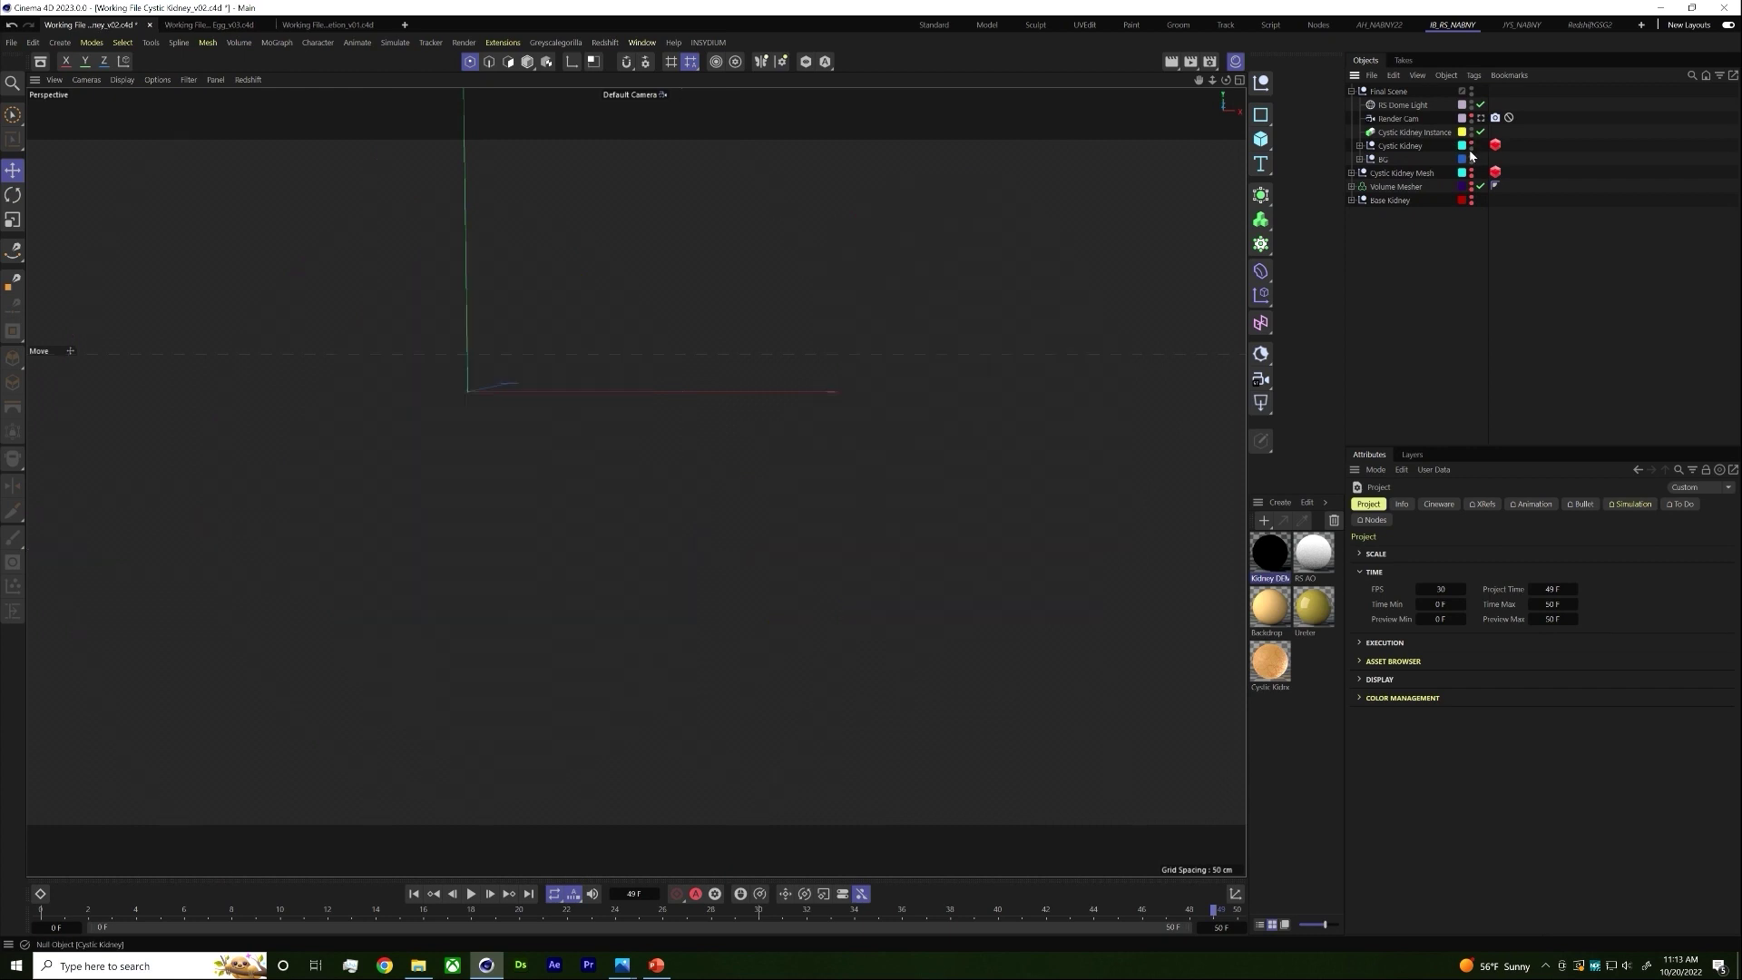
left_click(1472, 197)
left_click(1352, 199)
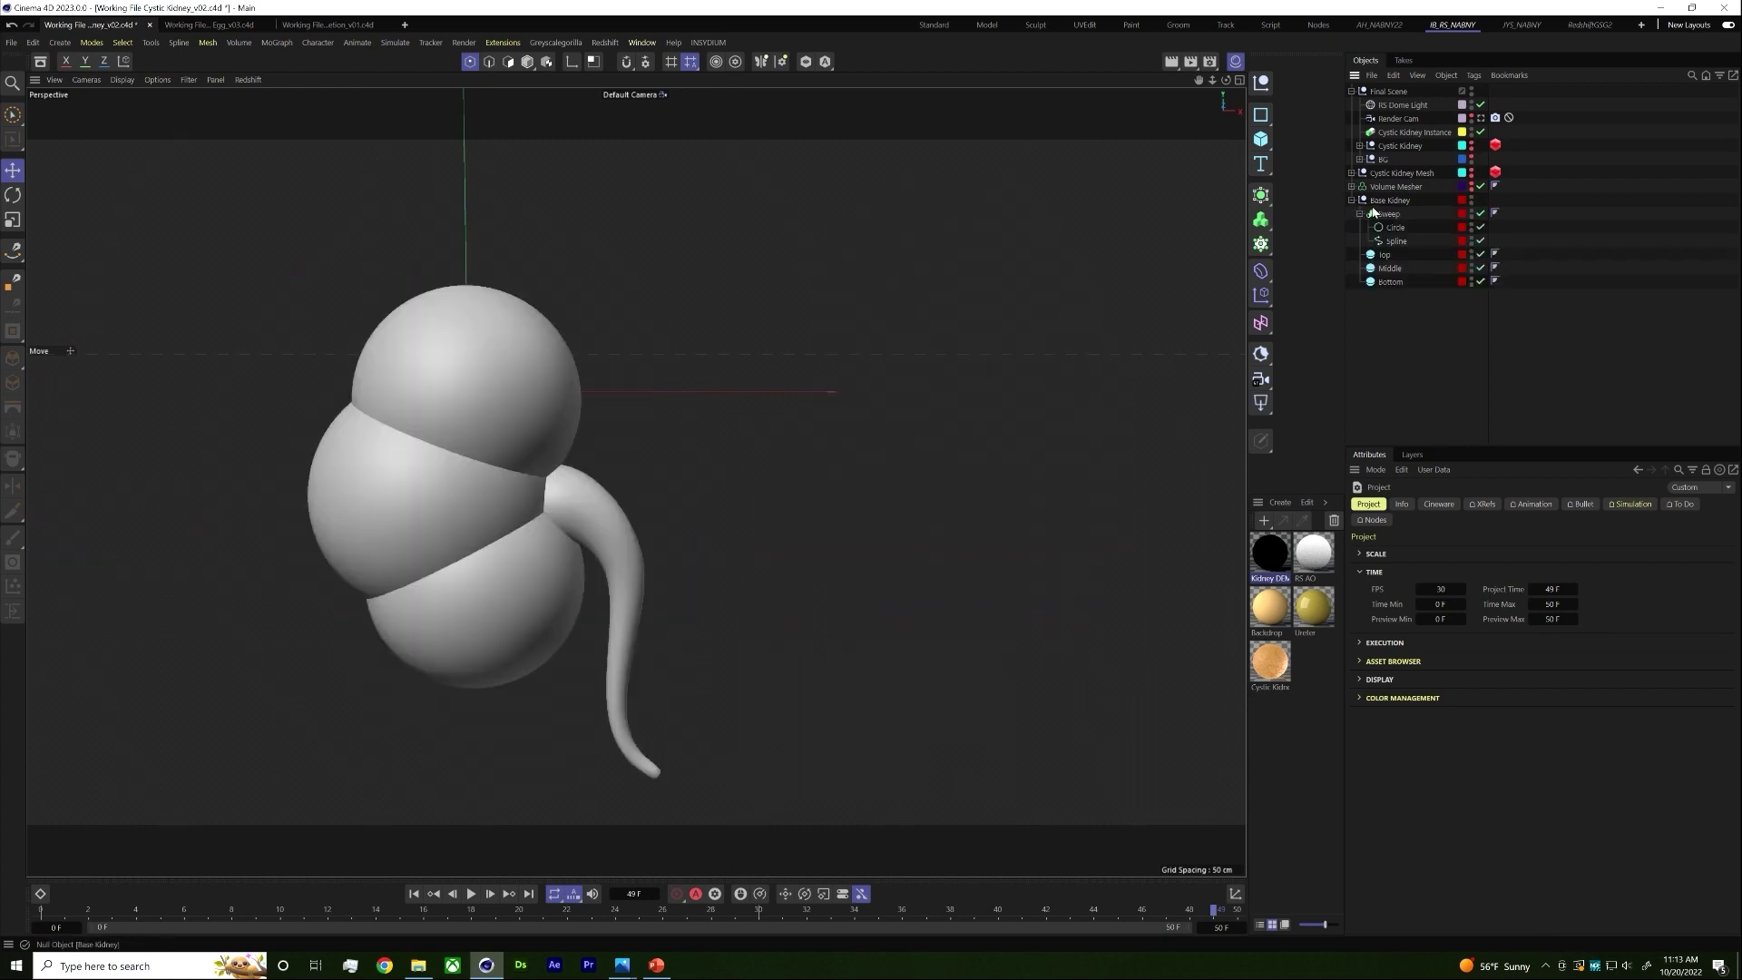
Step: Examine the properties of the Base Kidney's Sweep, its Spline, and the Top sphere
left_click(1390, 214)
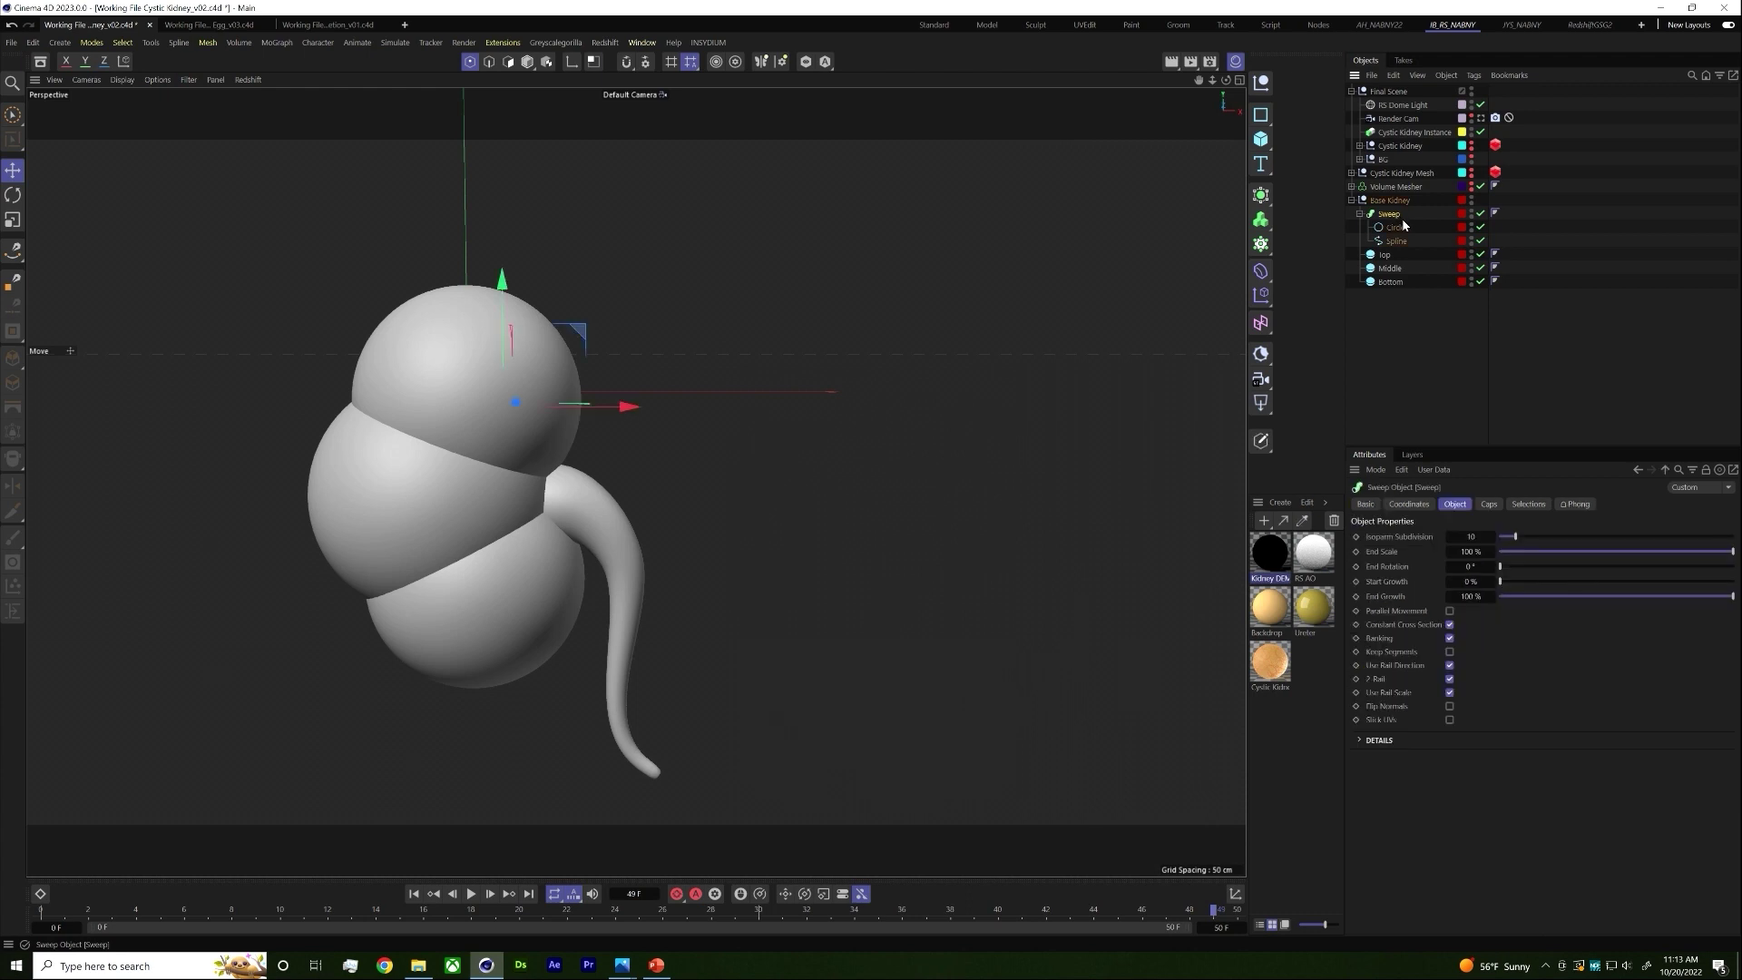
left_click(1396, 228)
left_click(1397, 242)
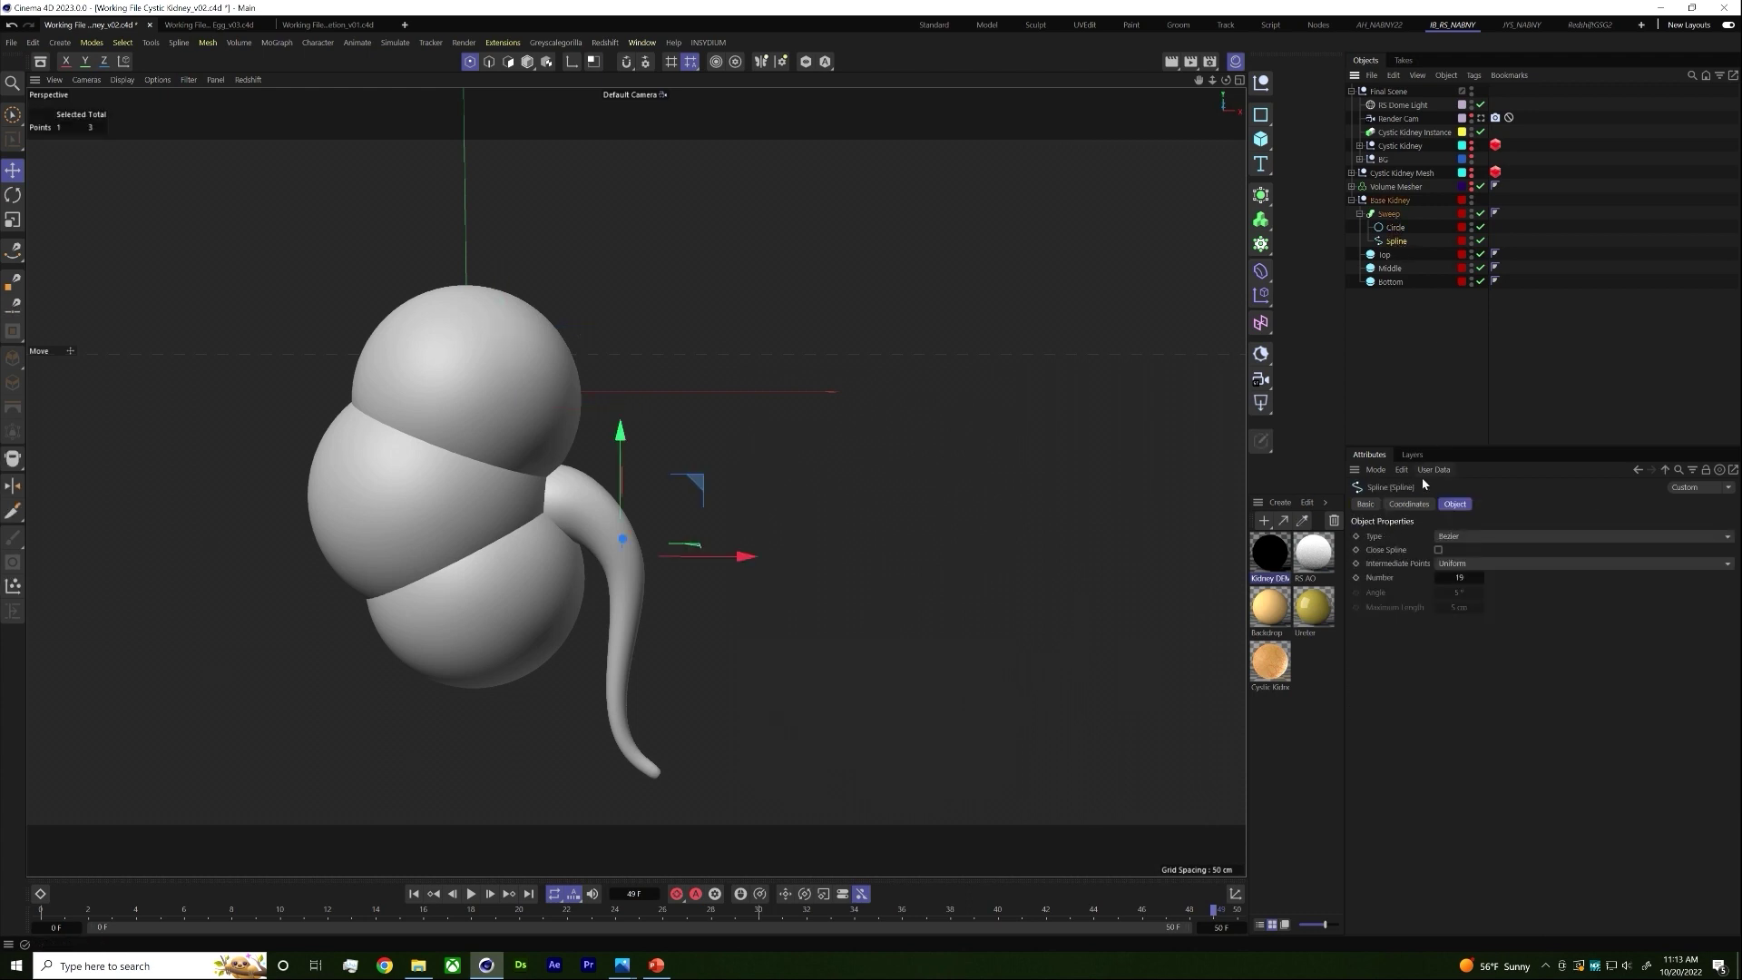
left_click(1388, 215)
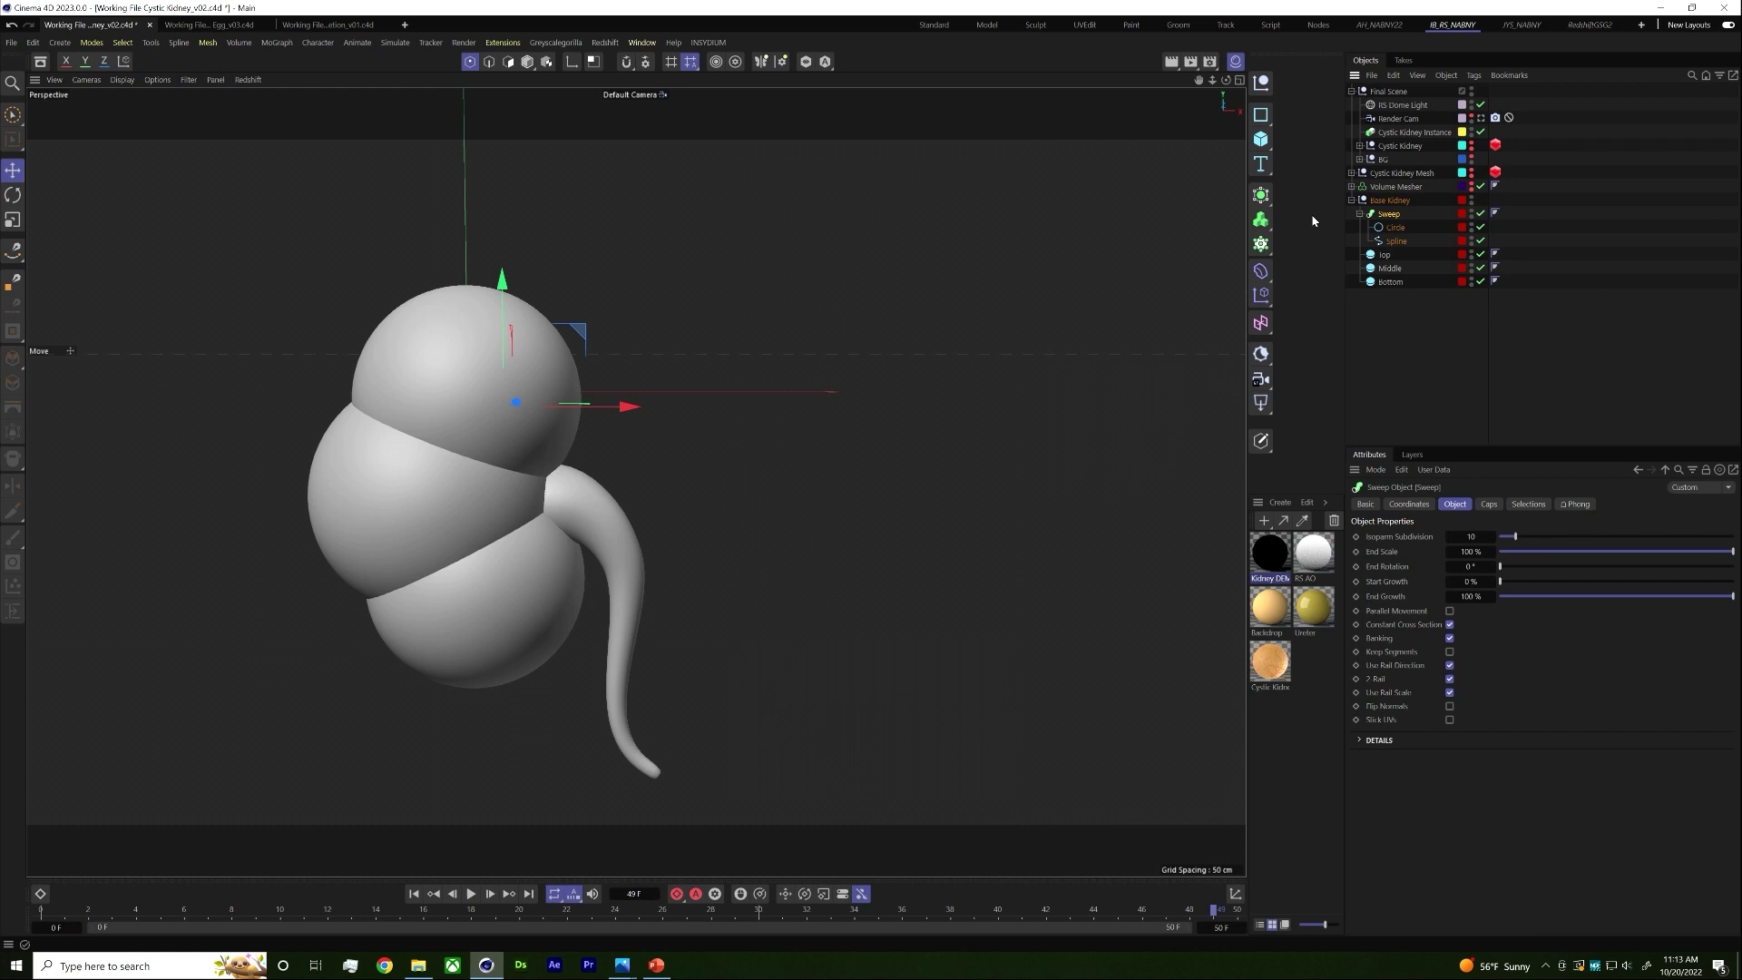
left_click(1386, 255)
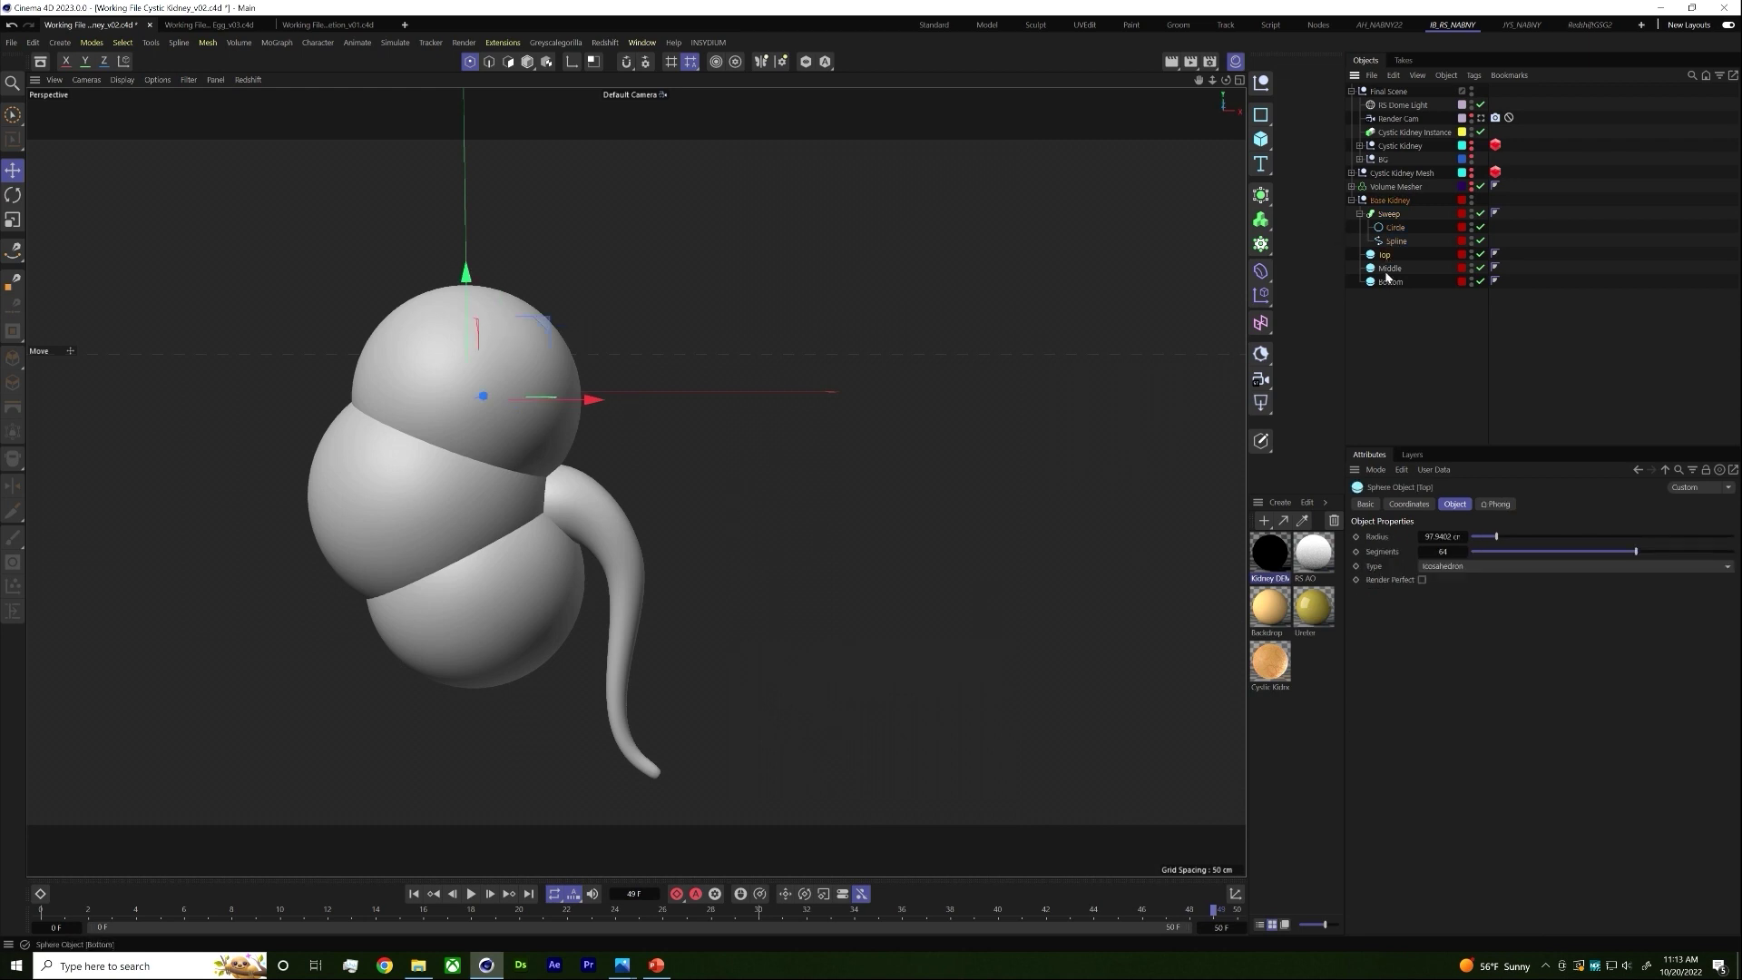
Step: Hide the Base Kidney group, show the Volume Mesher, and select its Volume Builder
left_click(1351, 200)
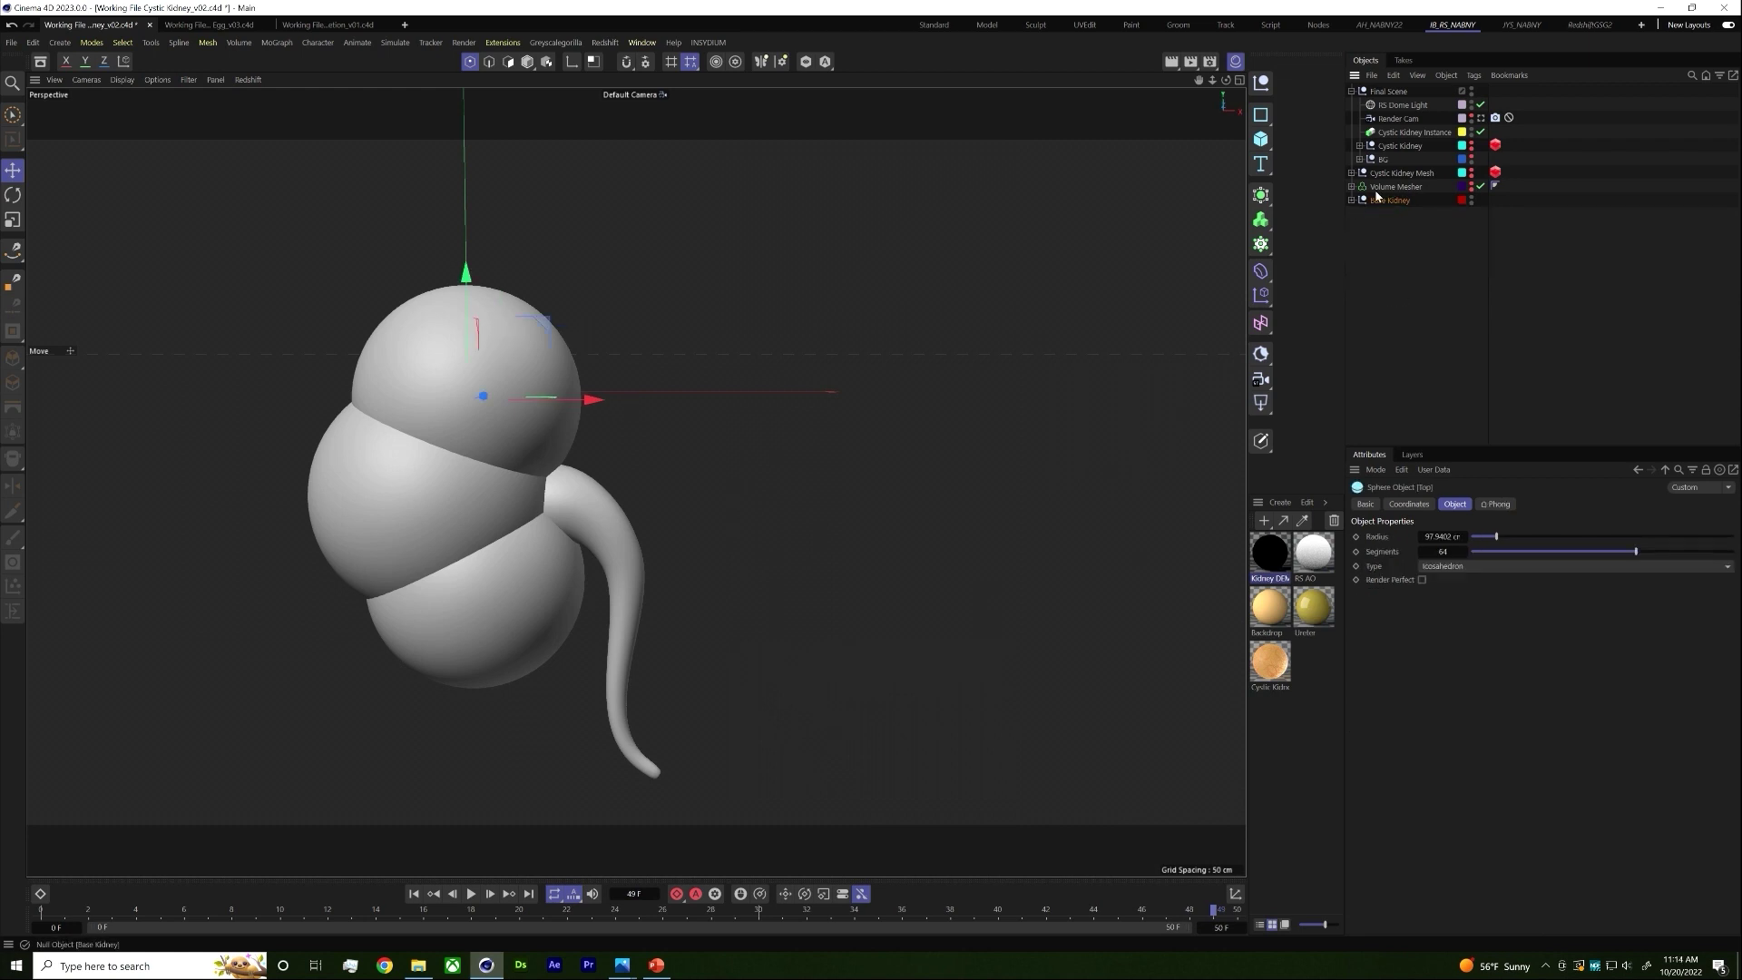
left_click(1471, 196)
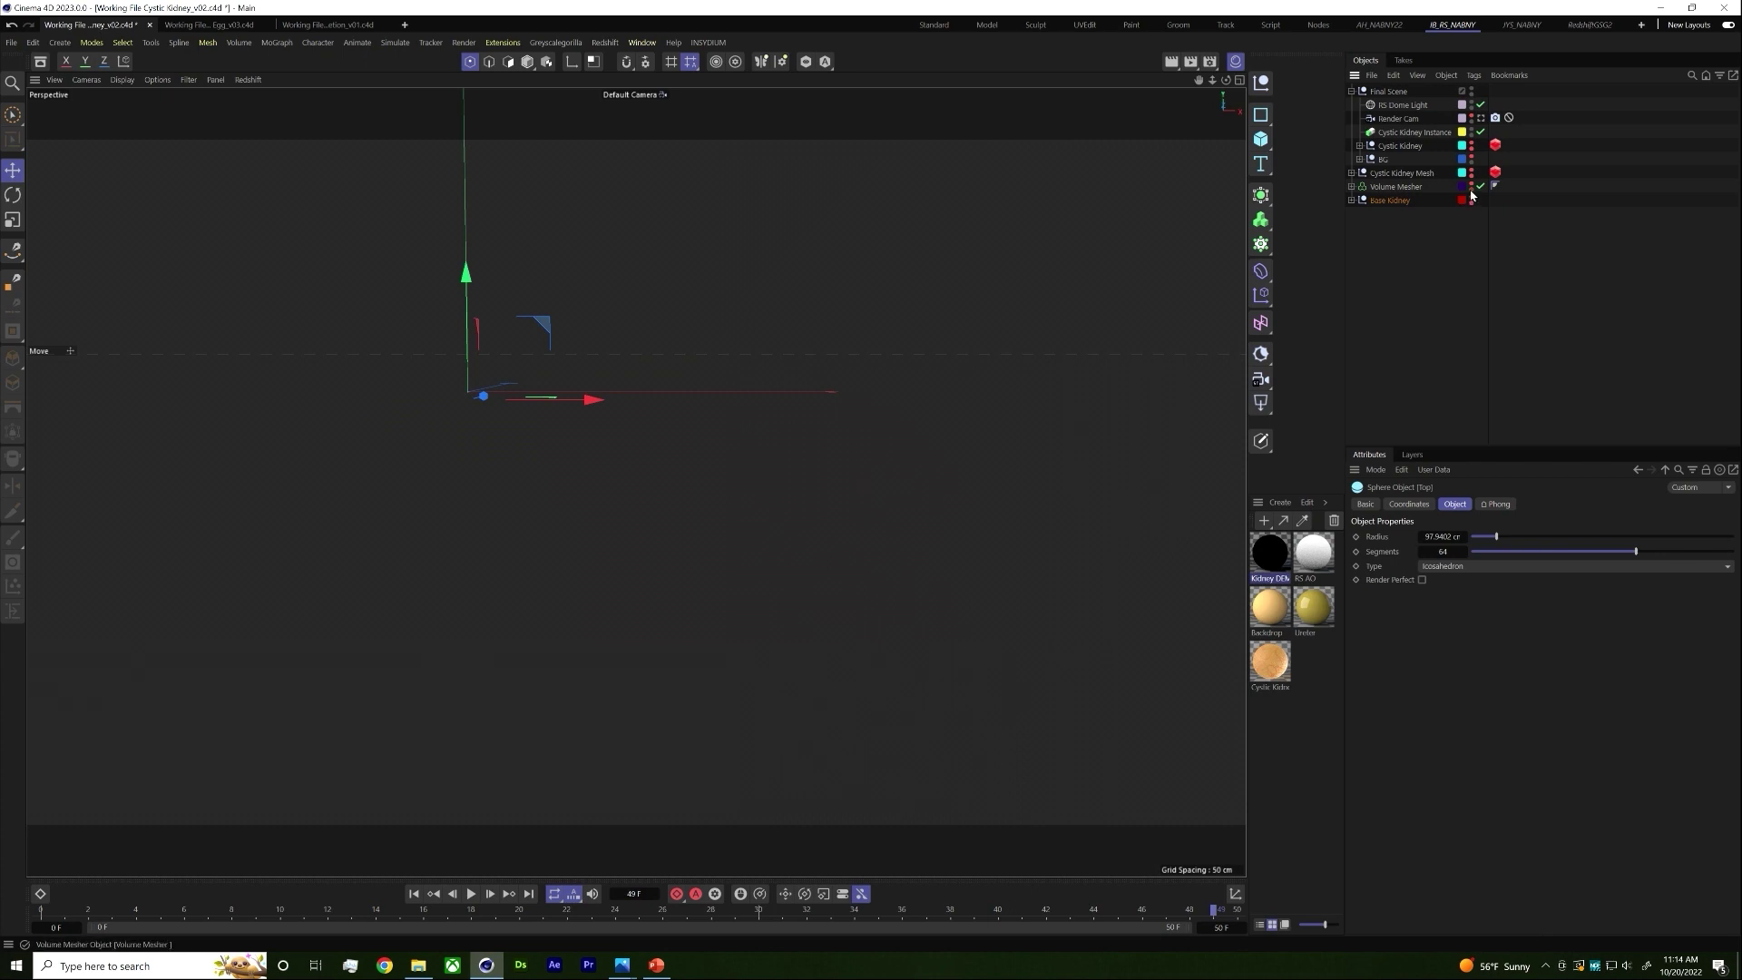
left_click(1471, 186)
left_click(1351, 186)
left_click(1395, 199)
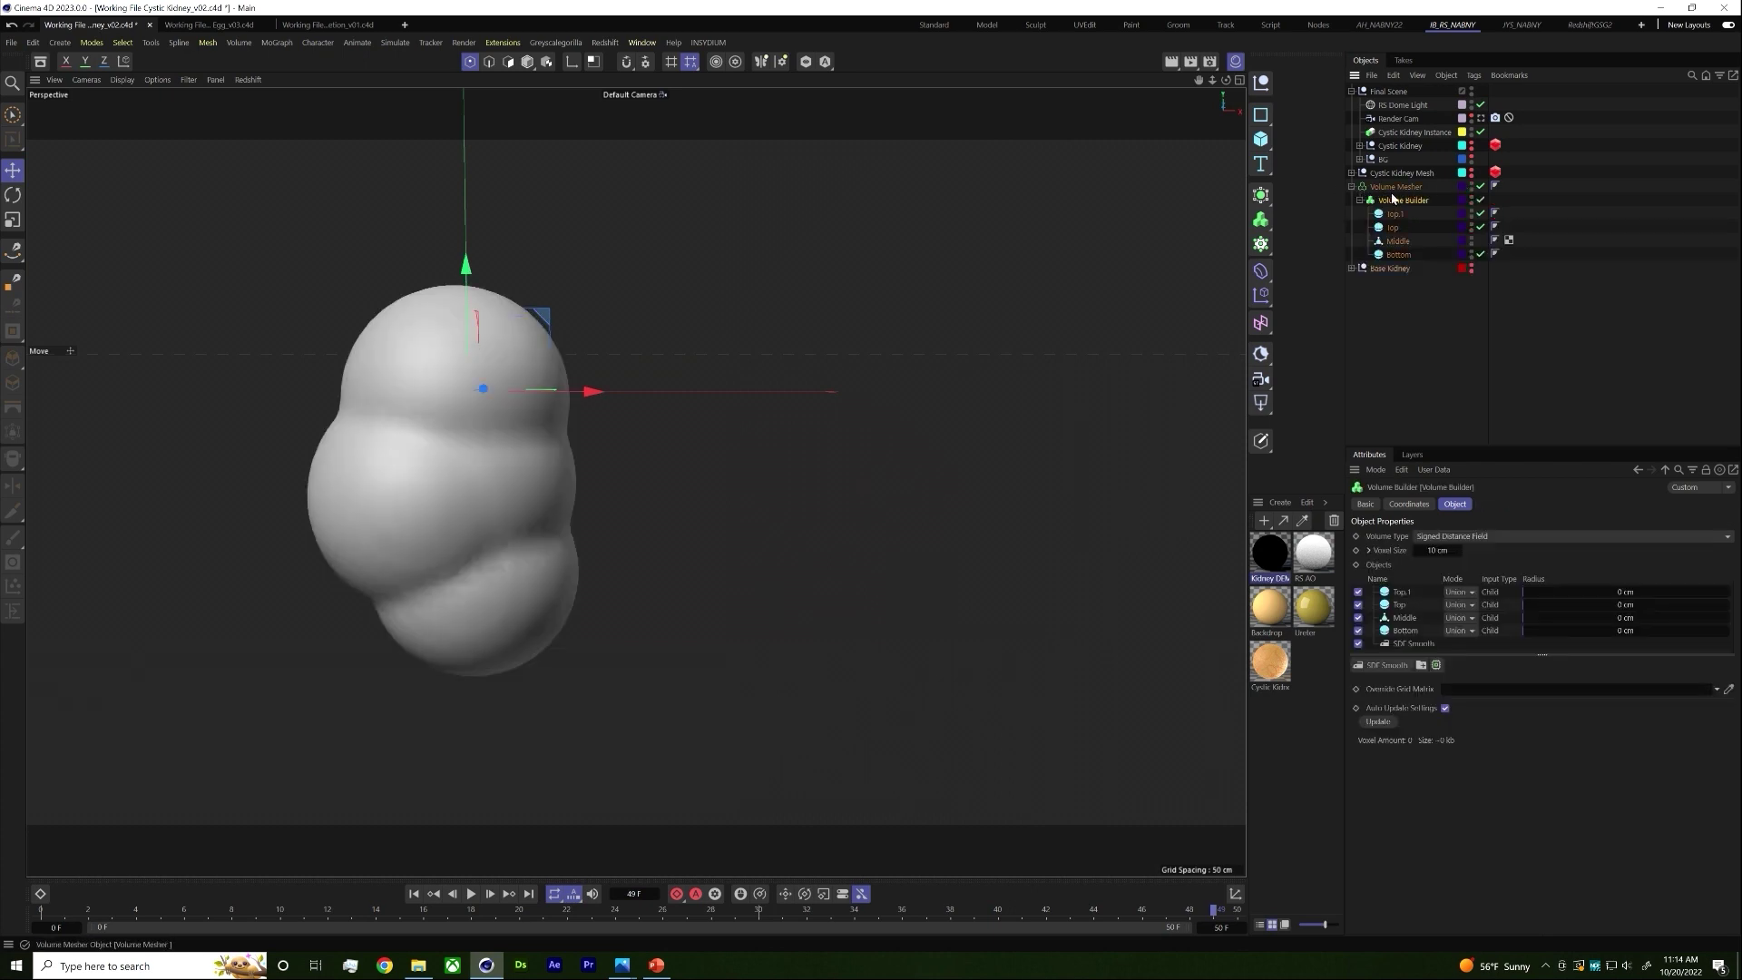
Step: Display the viewport with shading plus polygon lines to inspect the Volume Mesher's topology
left_click_drag(600, 459, 405, 498, "alt")
key("n")
key("n")
key("b")
left_click_drag(903, 454, 708, 504, "alt")
Step: Create a polygon copy of the Volume Mesher from its current state and hide the original
left_click(1380, 187)
right_click(1380, 193)
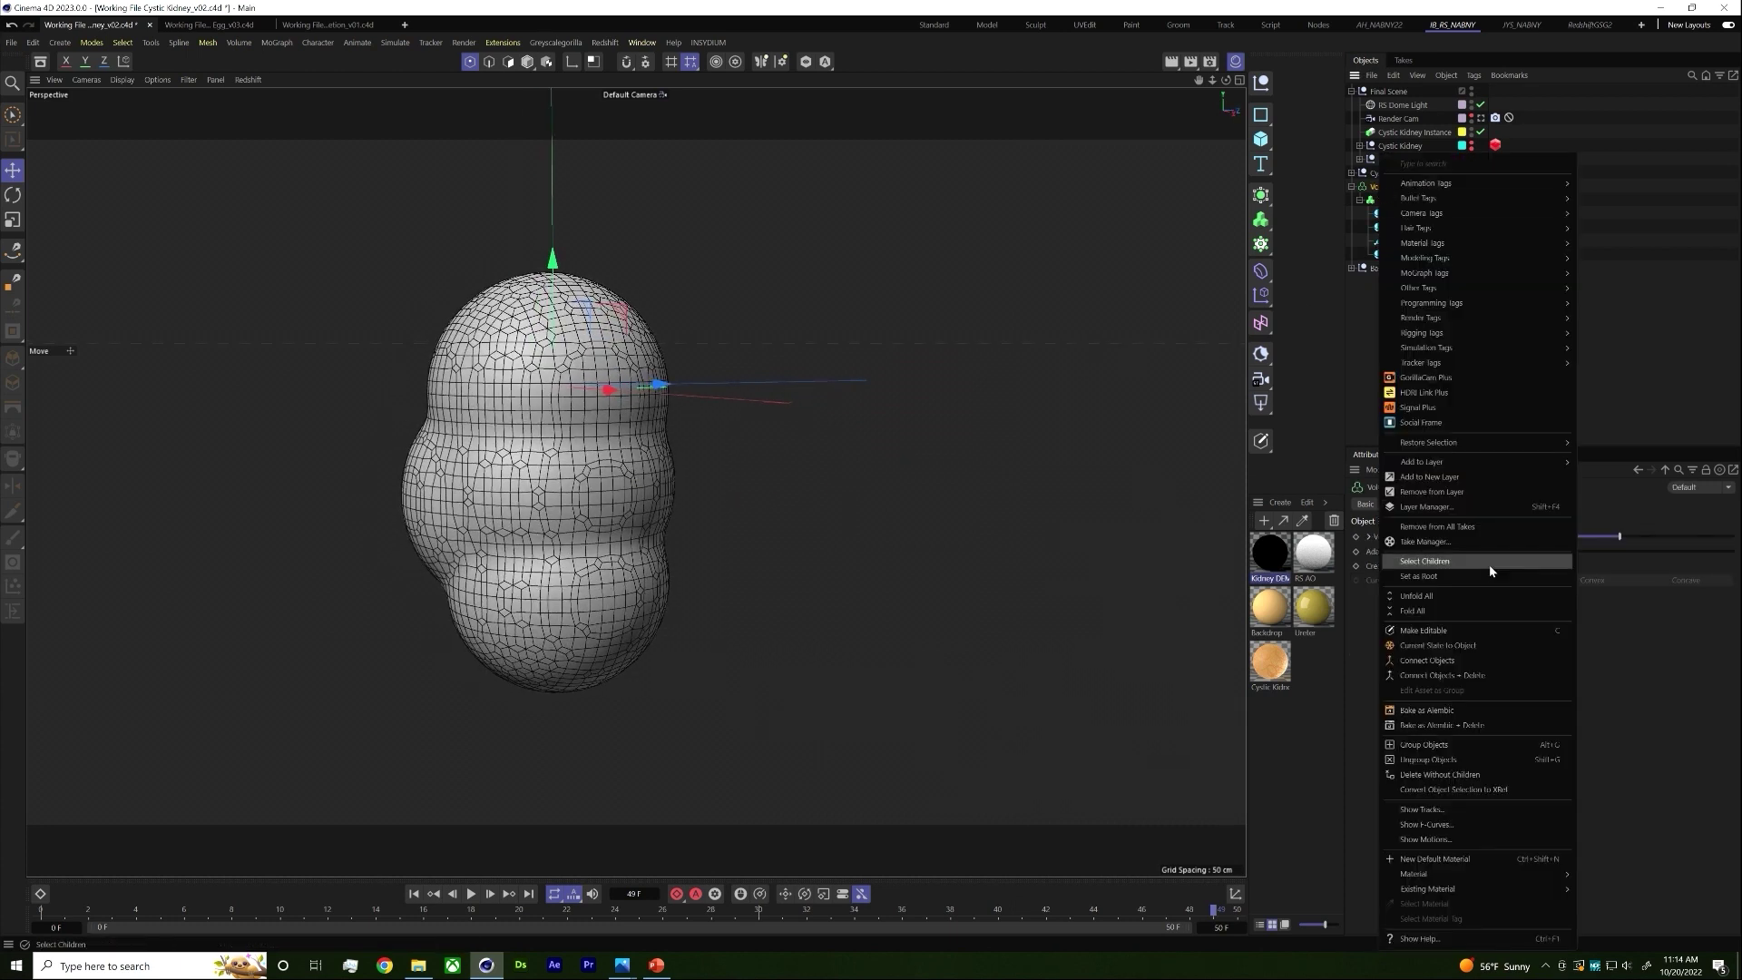
left_click(1481, 614)
left_click(1352, 200)
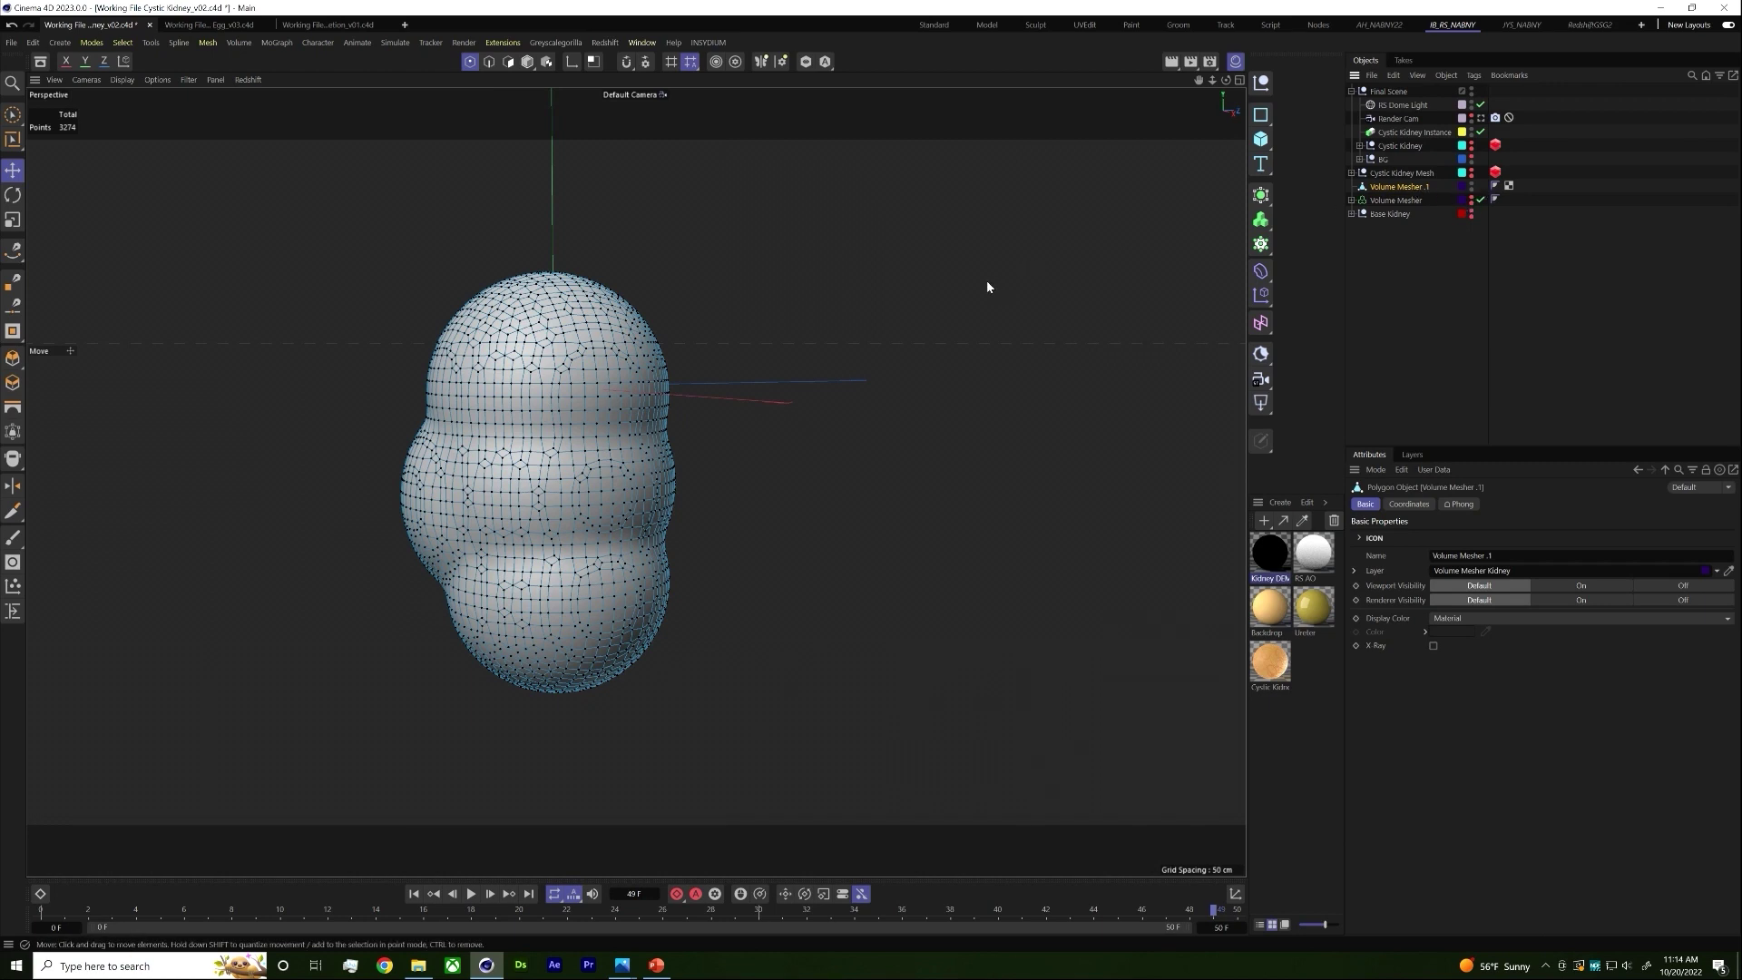
Step: Reshape the copied mesh into a smoother kidney outline with the Brush tool in Smear mode, size 60 cm and strength 100%
left_click(210, 43)
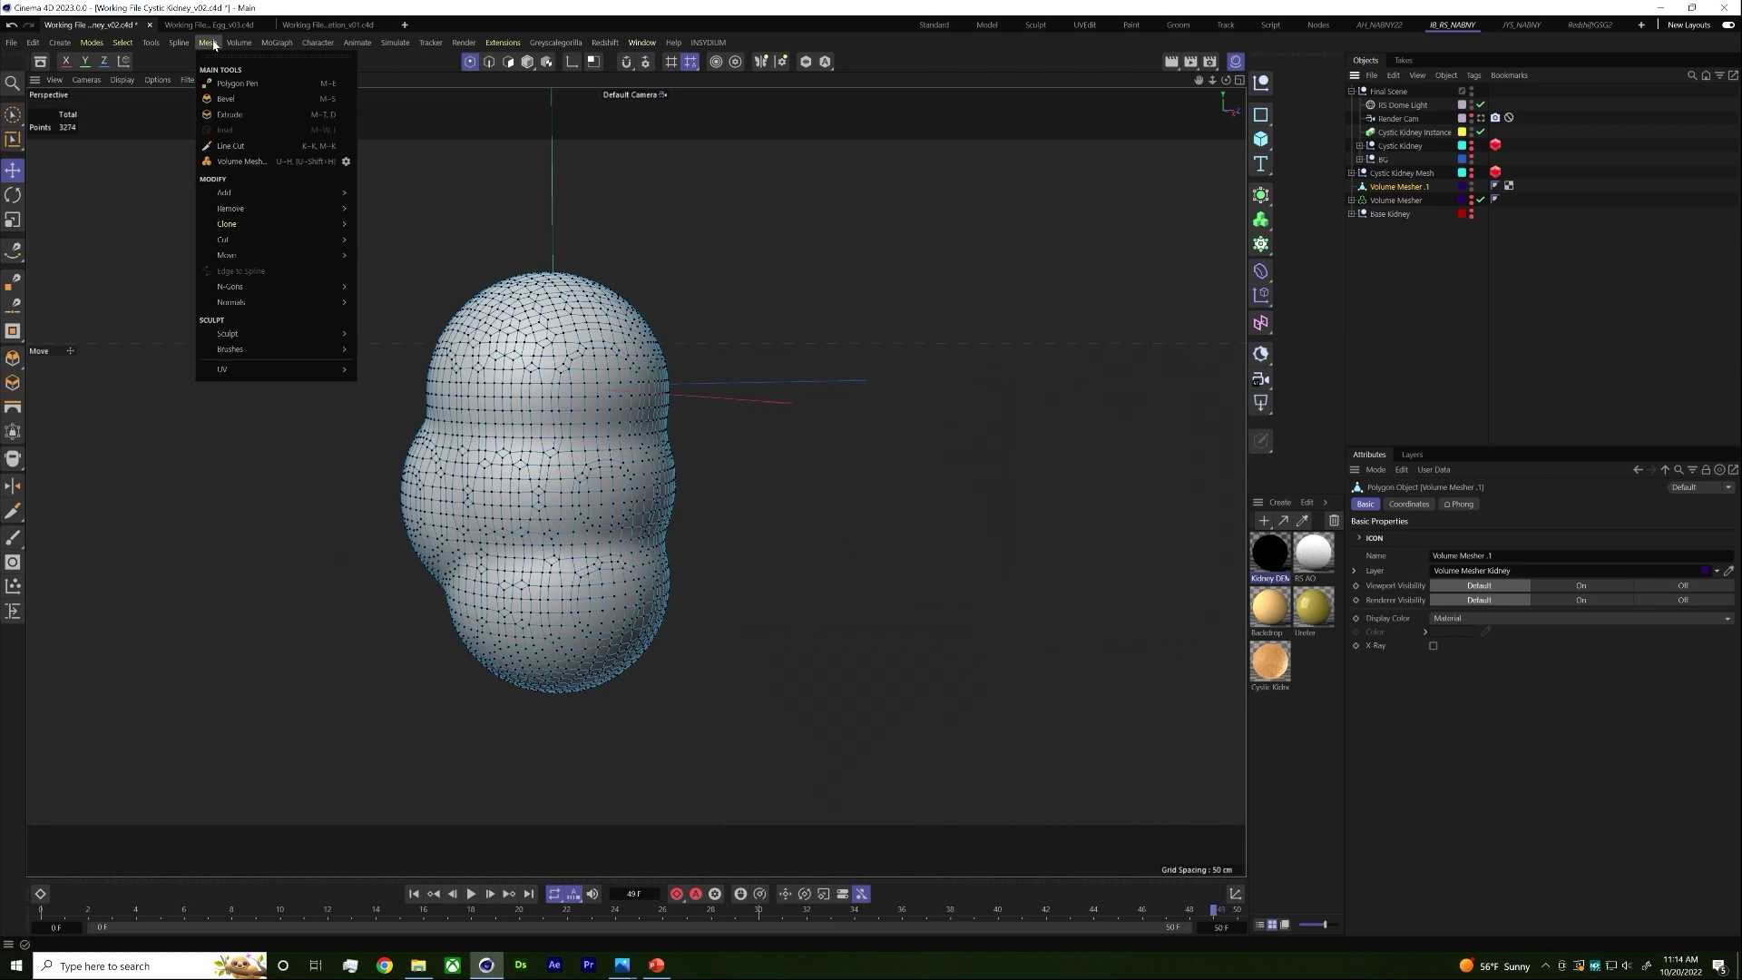
mouse_move(320, 257)
left_click(406, 318)
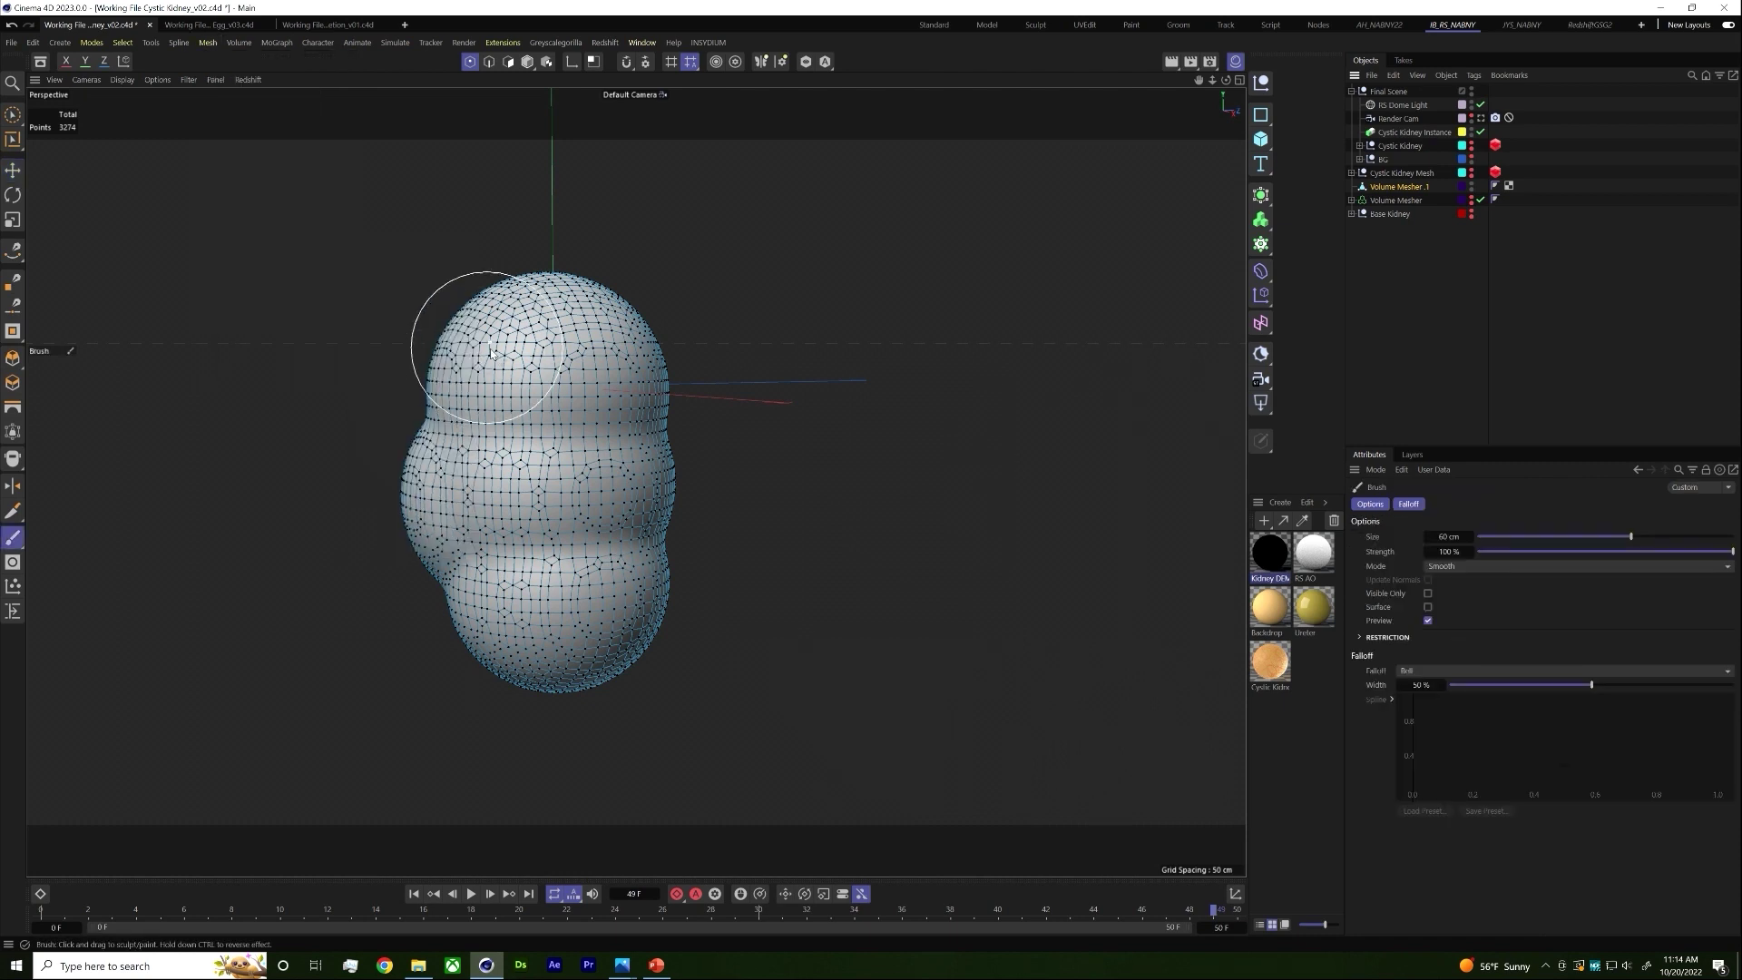
left_click_drag(645, 486, 626, 418, "alt")
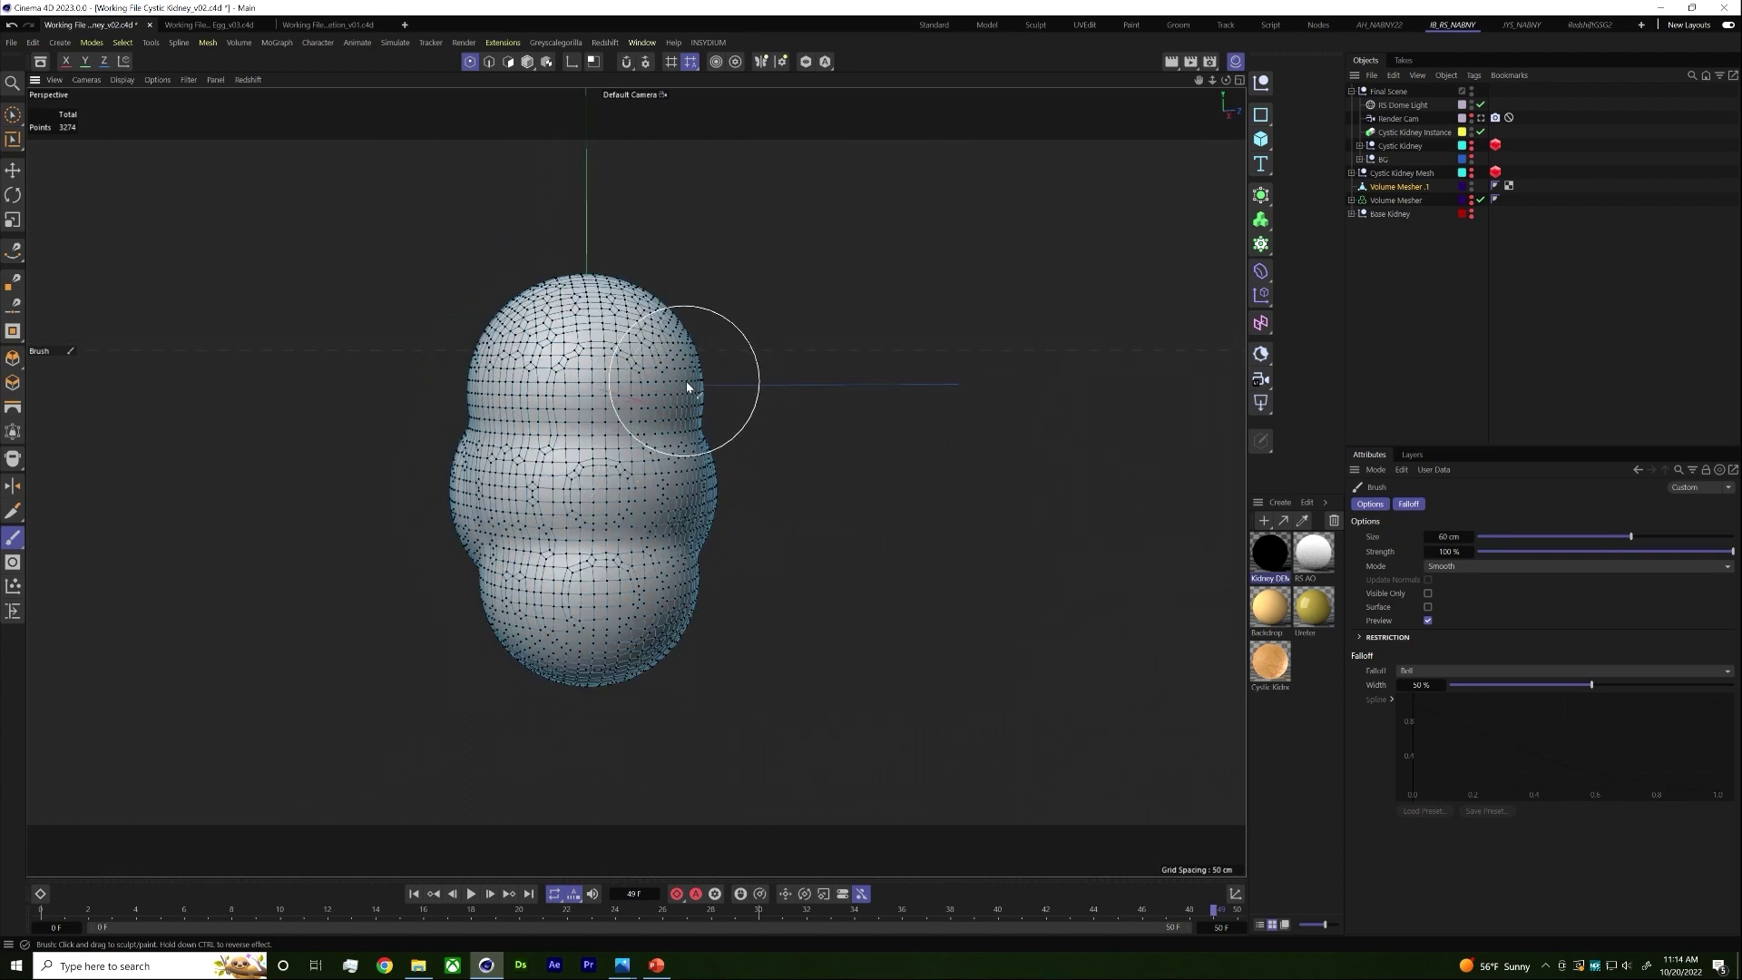
left_click(1459, 564)
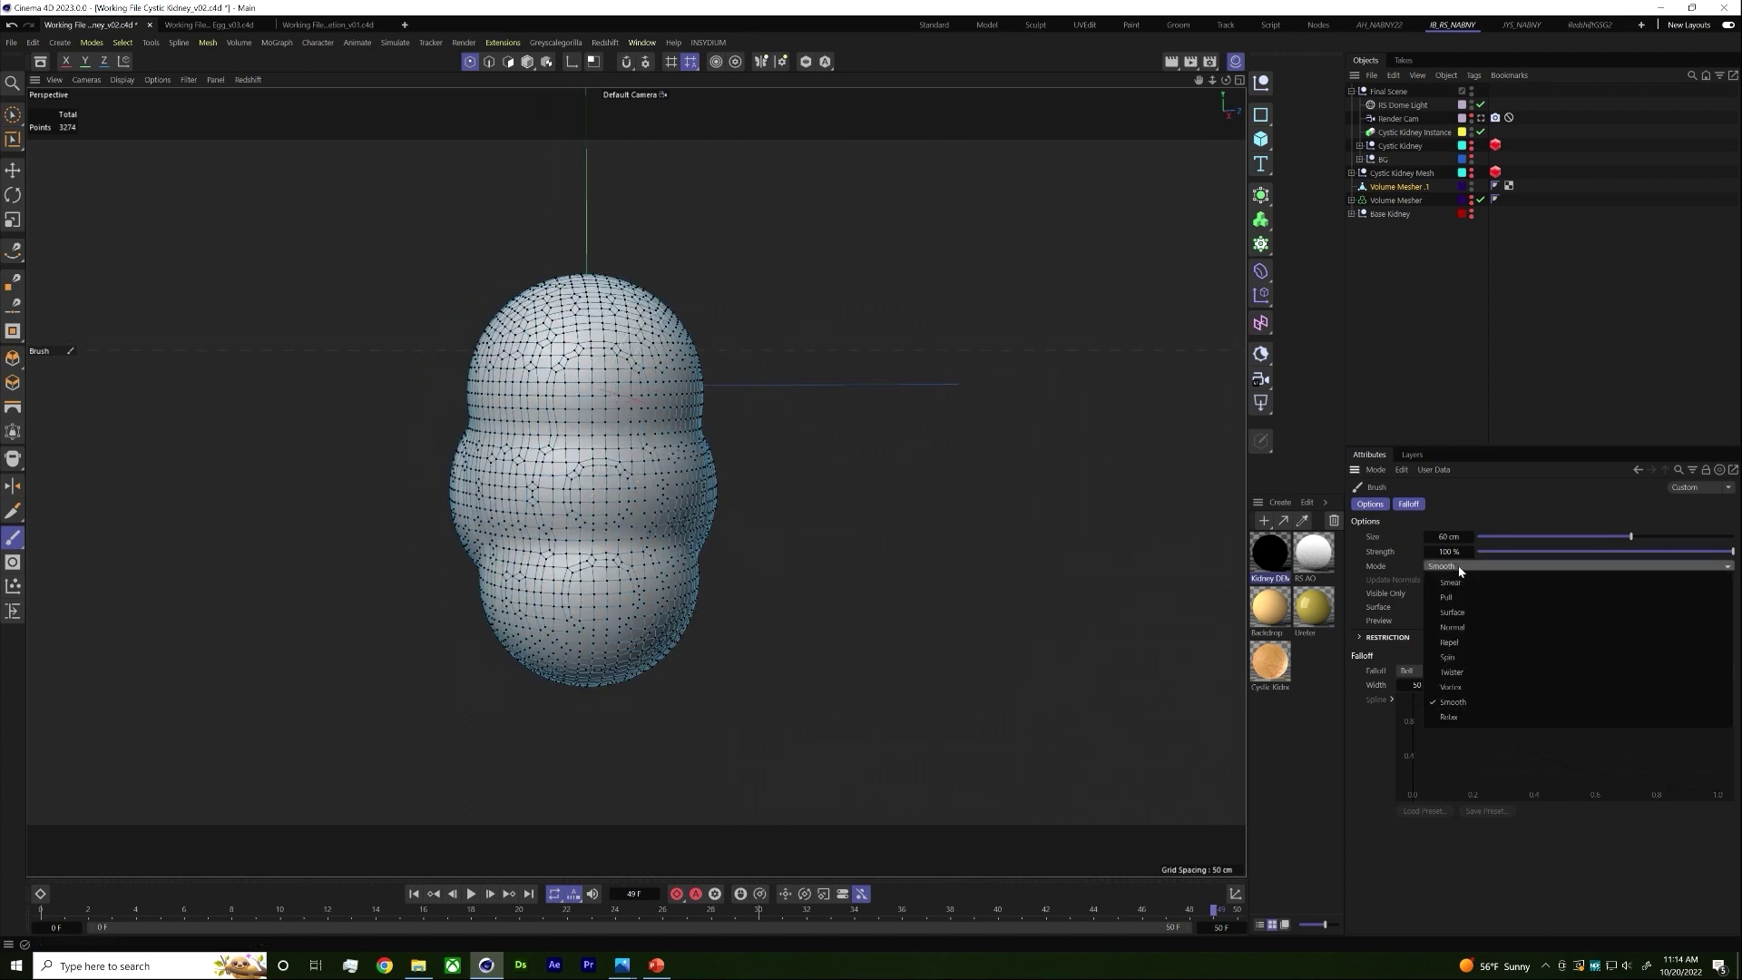
left_click(1456, 581)
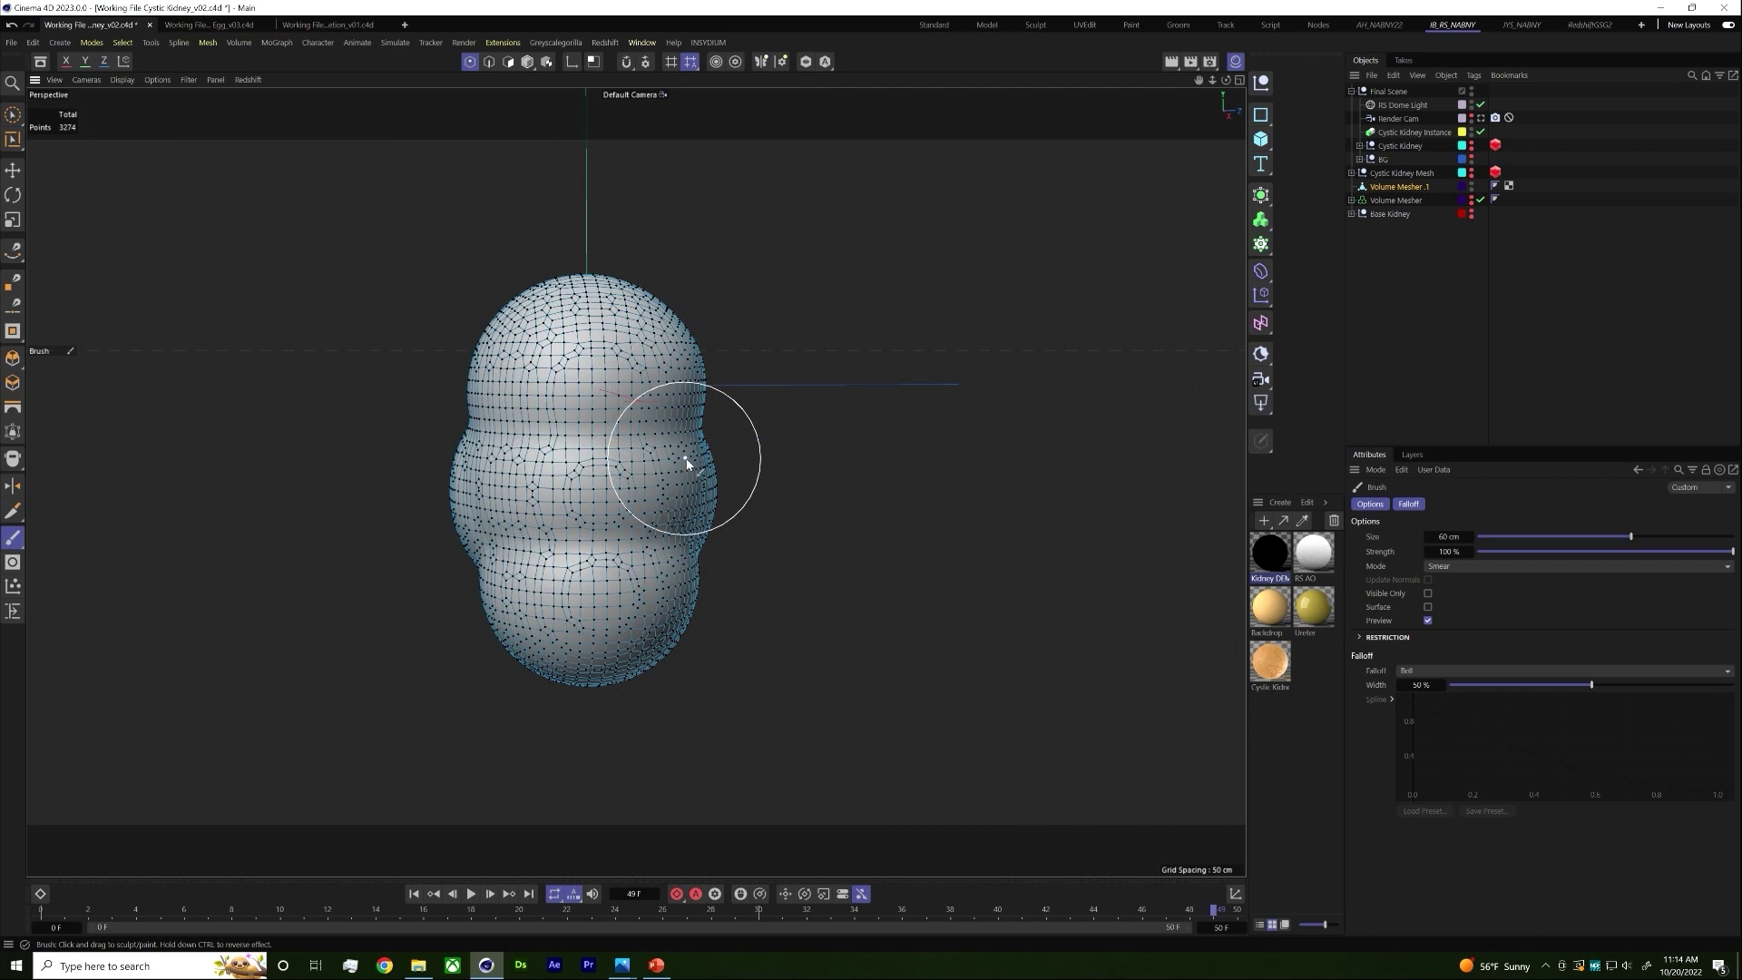
mouse_move(617, 458)
left_mouse_down("alt")
mouse_move(525, 409)
mouse_move(790, 409)
left_mouse_up("alt")
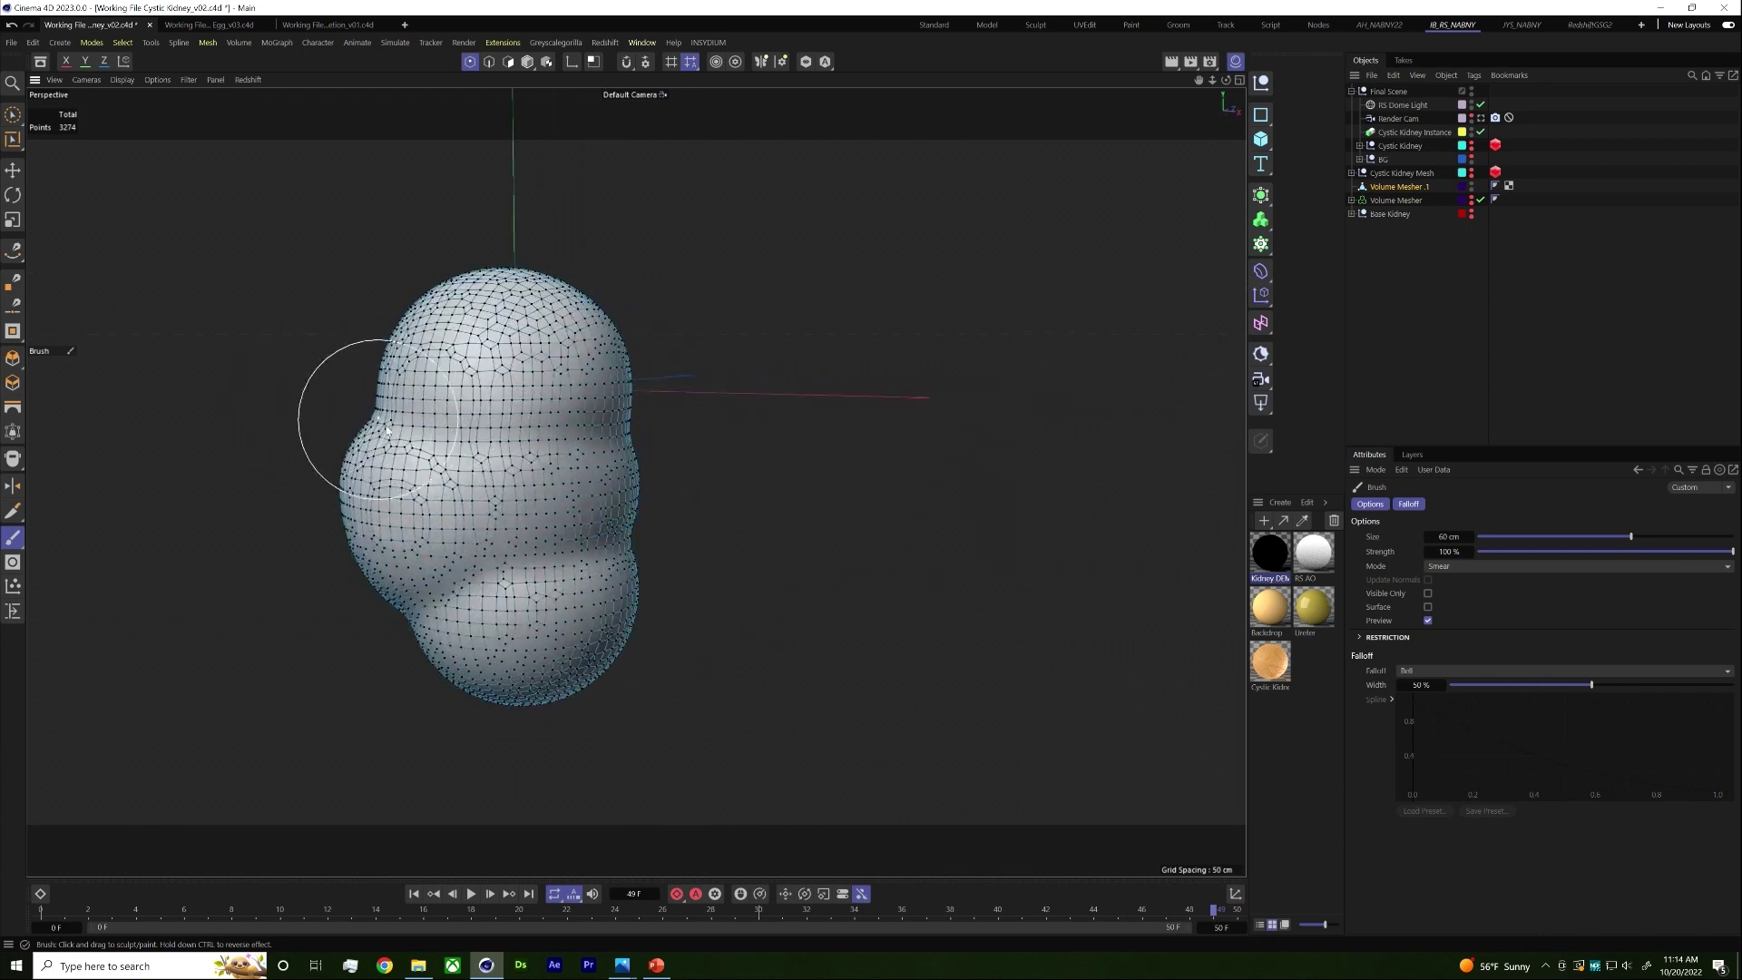
mouse_move(417, 616)
left_mouse_down()
mouse_move(502, 663)
mouse_move(509, 624)
mouse_move(601, 566)
mouse_move(602, 437)
mouse_move(627, 490)
left_mouse_up()
mouse_move(341, 411)
left_mouse_down()
mouse_move(292, 389)
mouse_move(525, 415)
mouse_move(522, 437)
left_mouse_up()
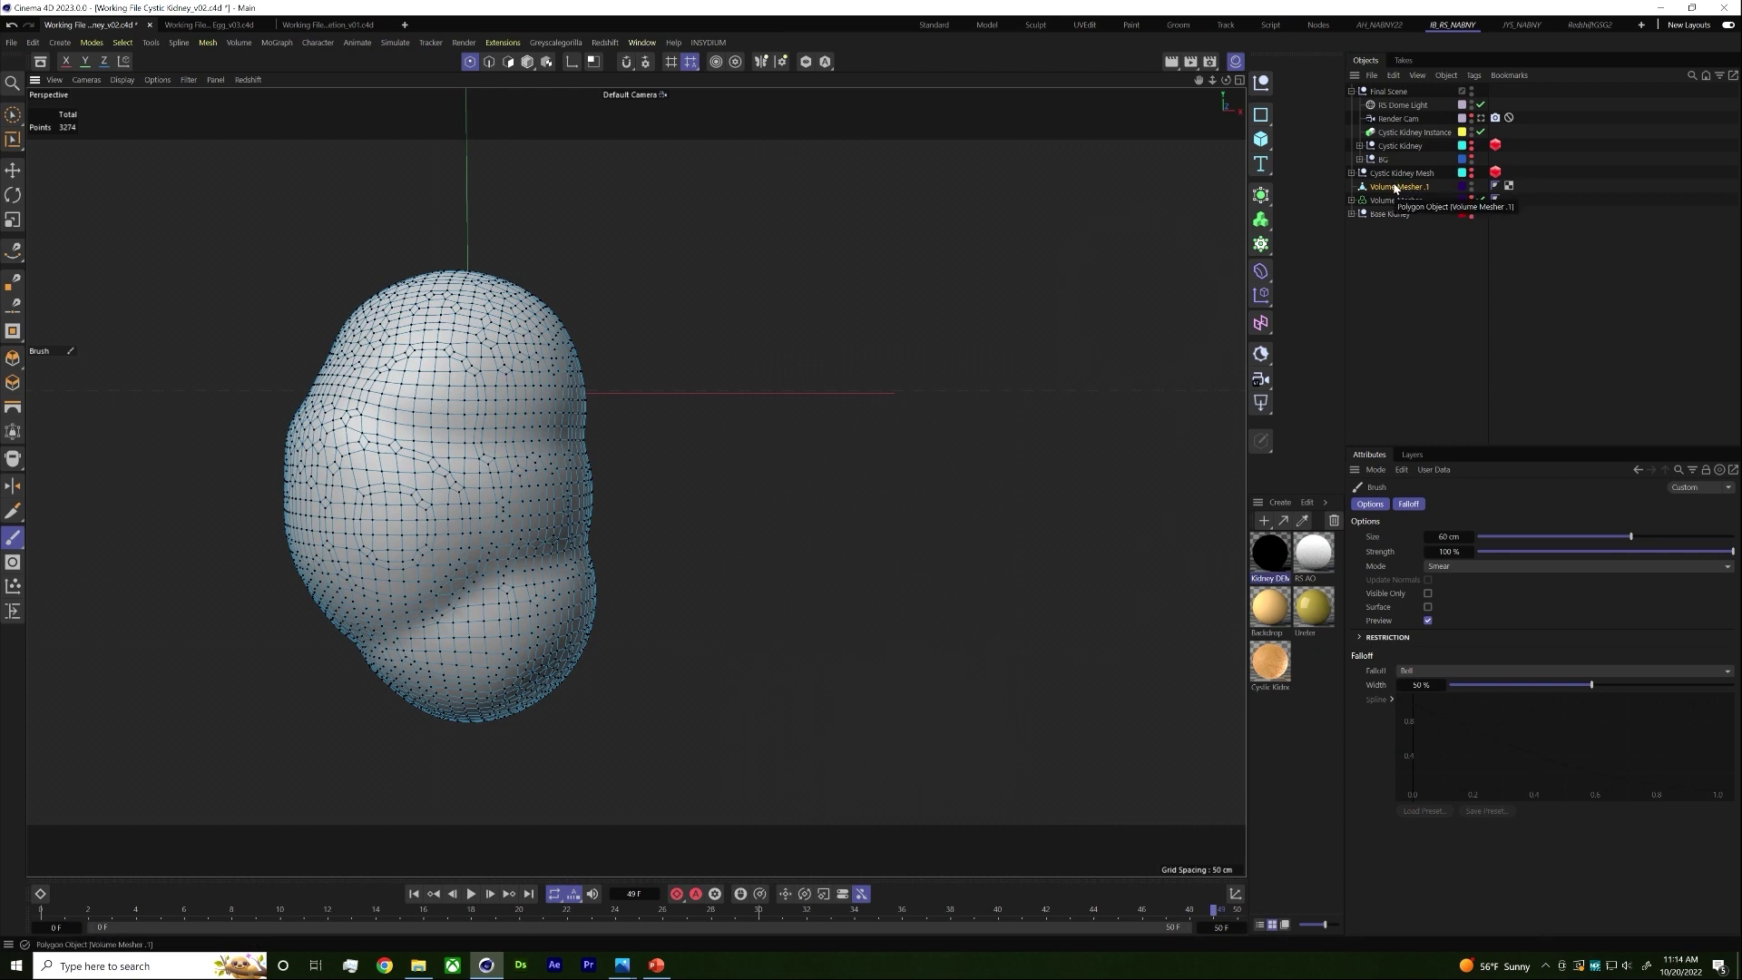
Step: Add a Remesh generator and make the brushed polygon mesh Volume Mesher .1 its child
left_click(1396, 188)
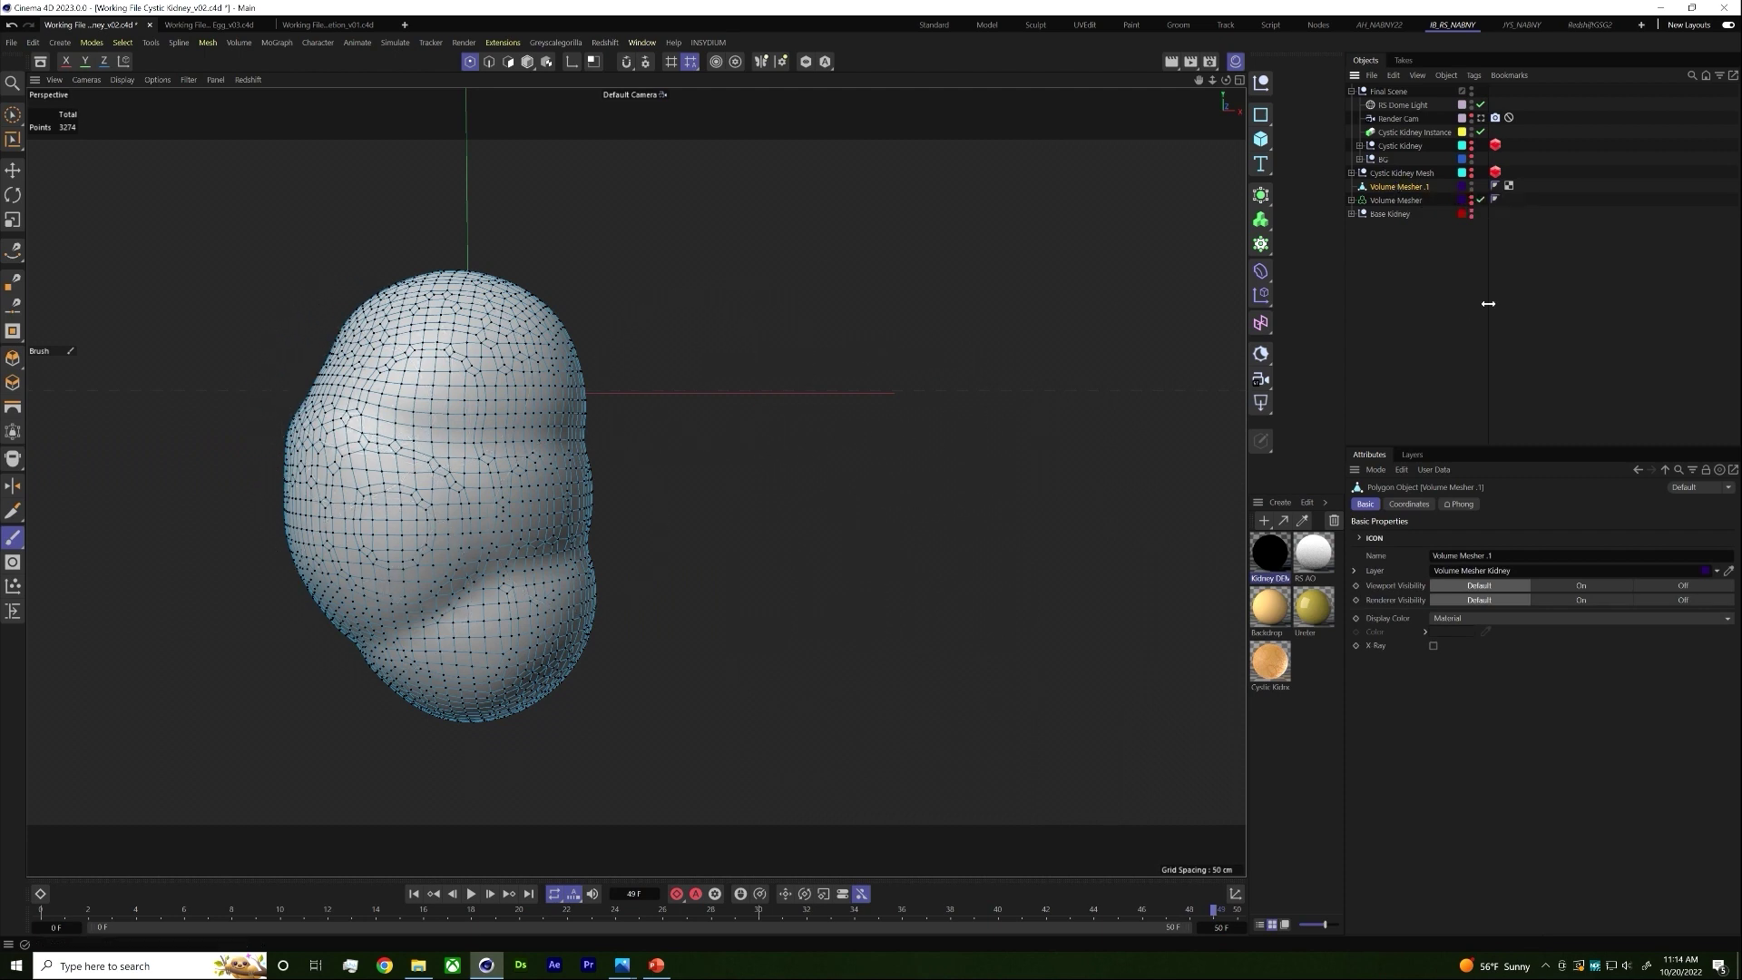
left_click(1409, 298)
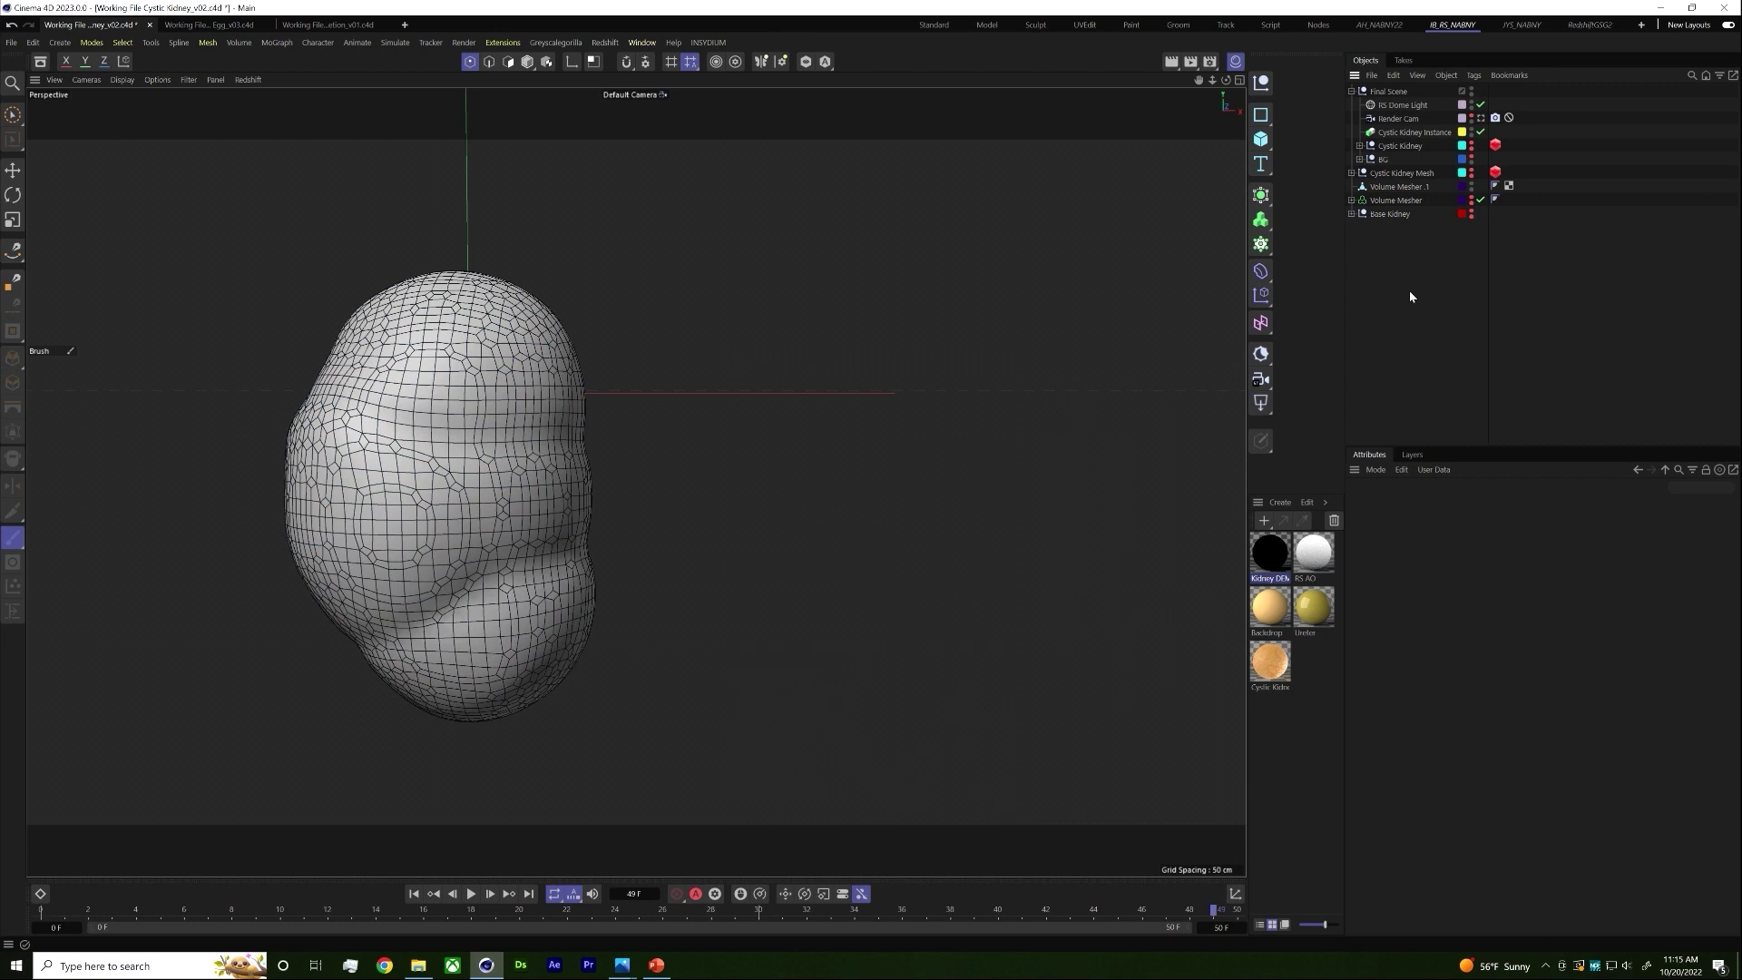
left_click(1391, 188)
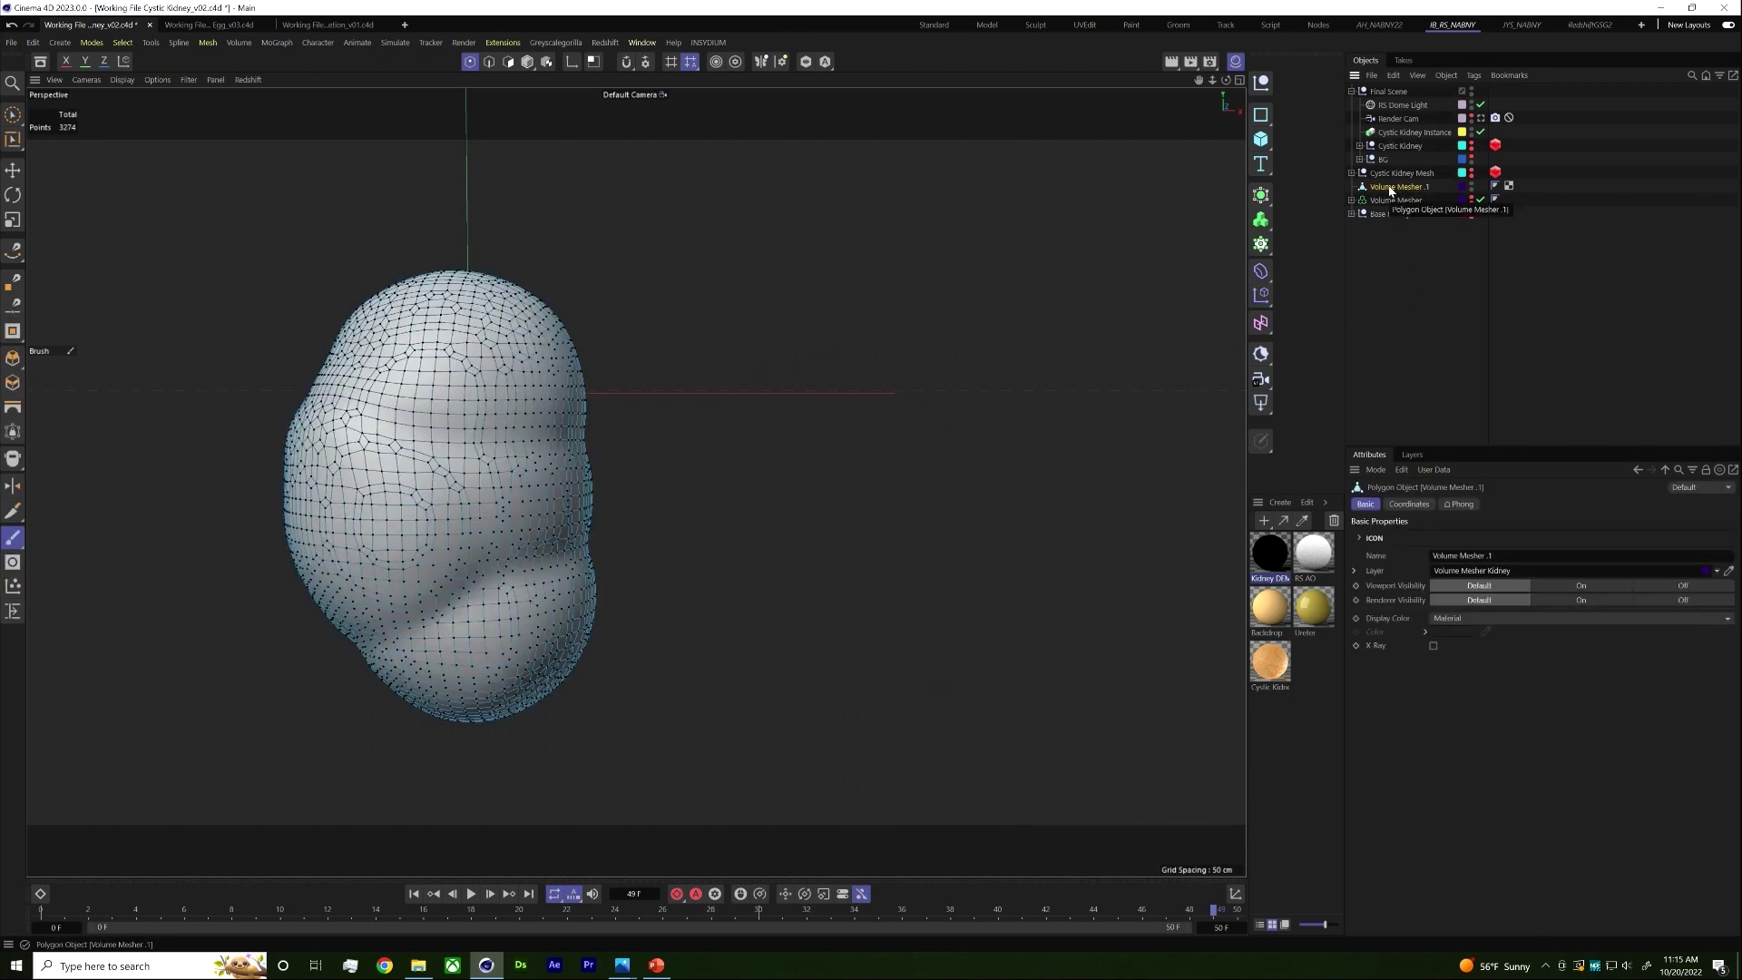
key("shift+c")
type("reme")
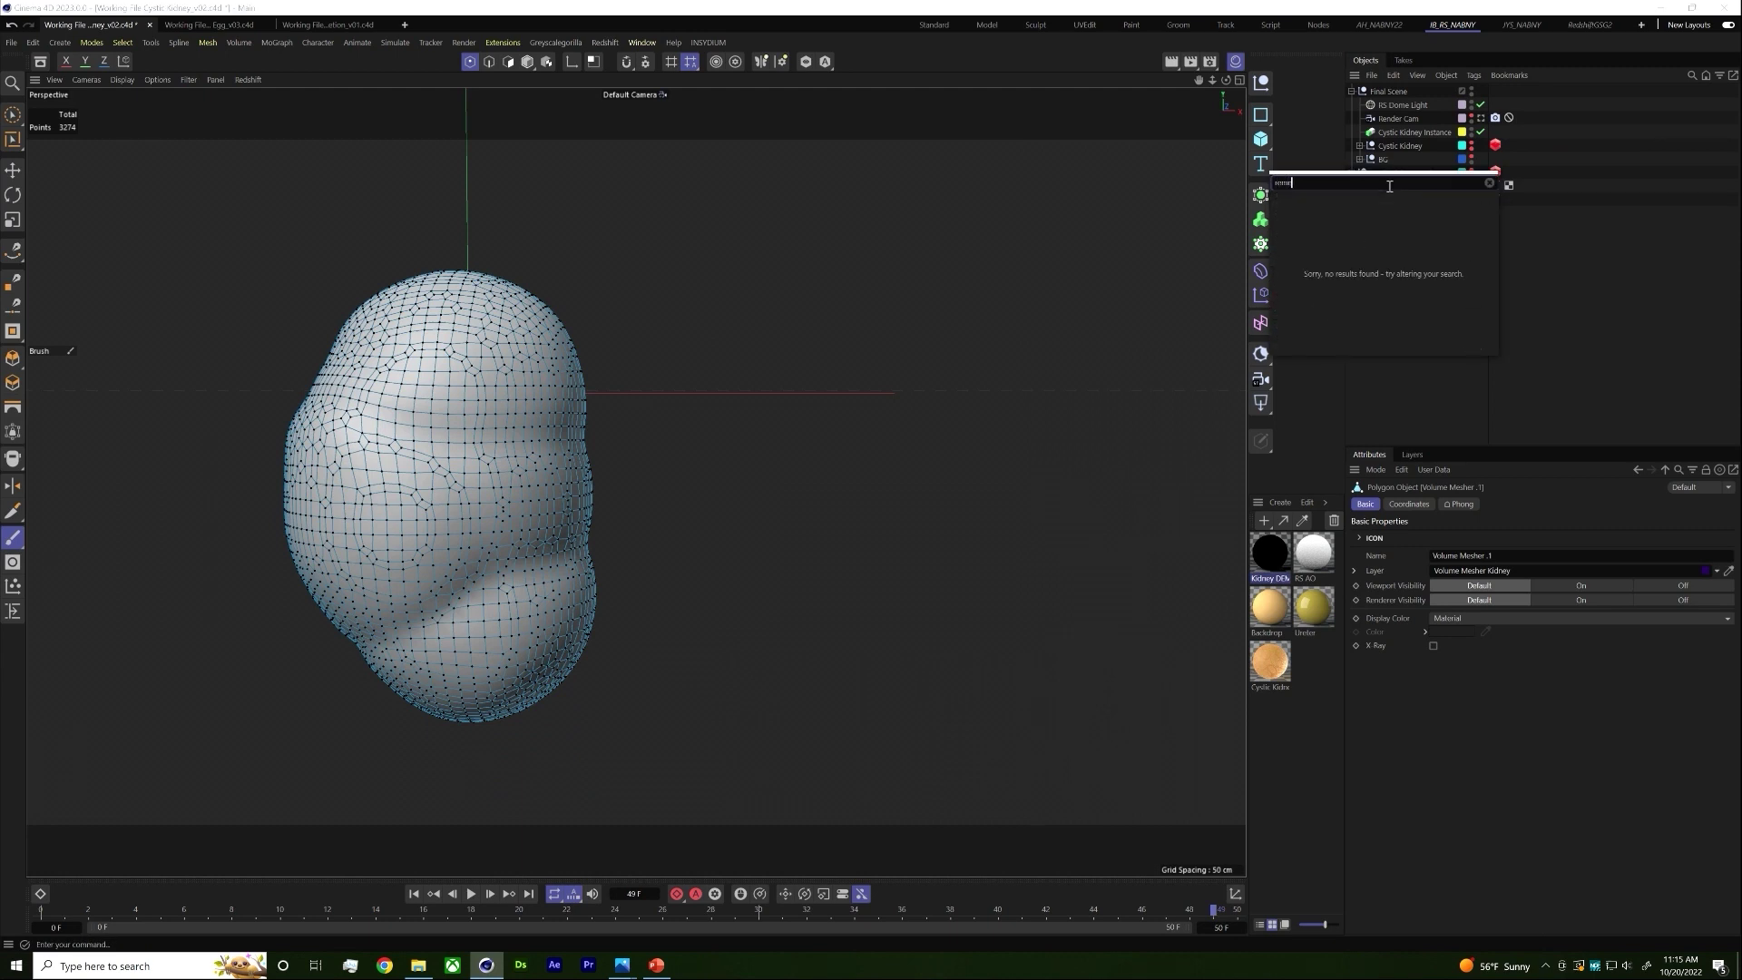
key("Return")
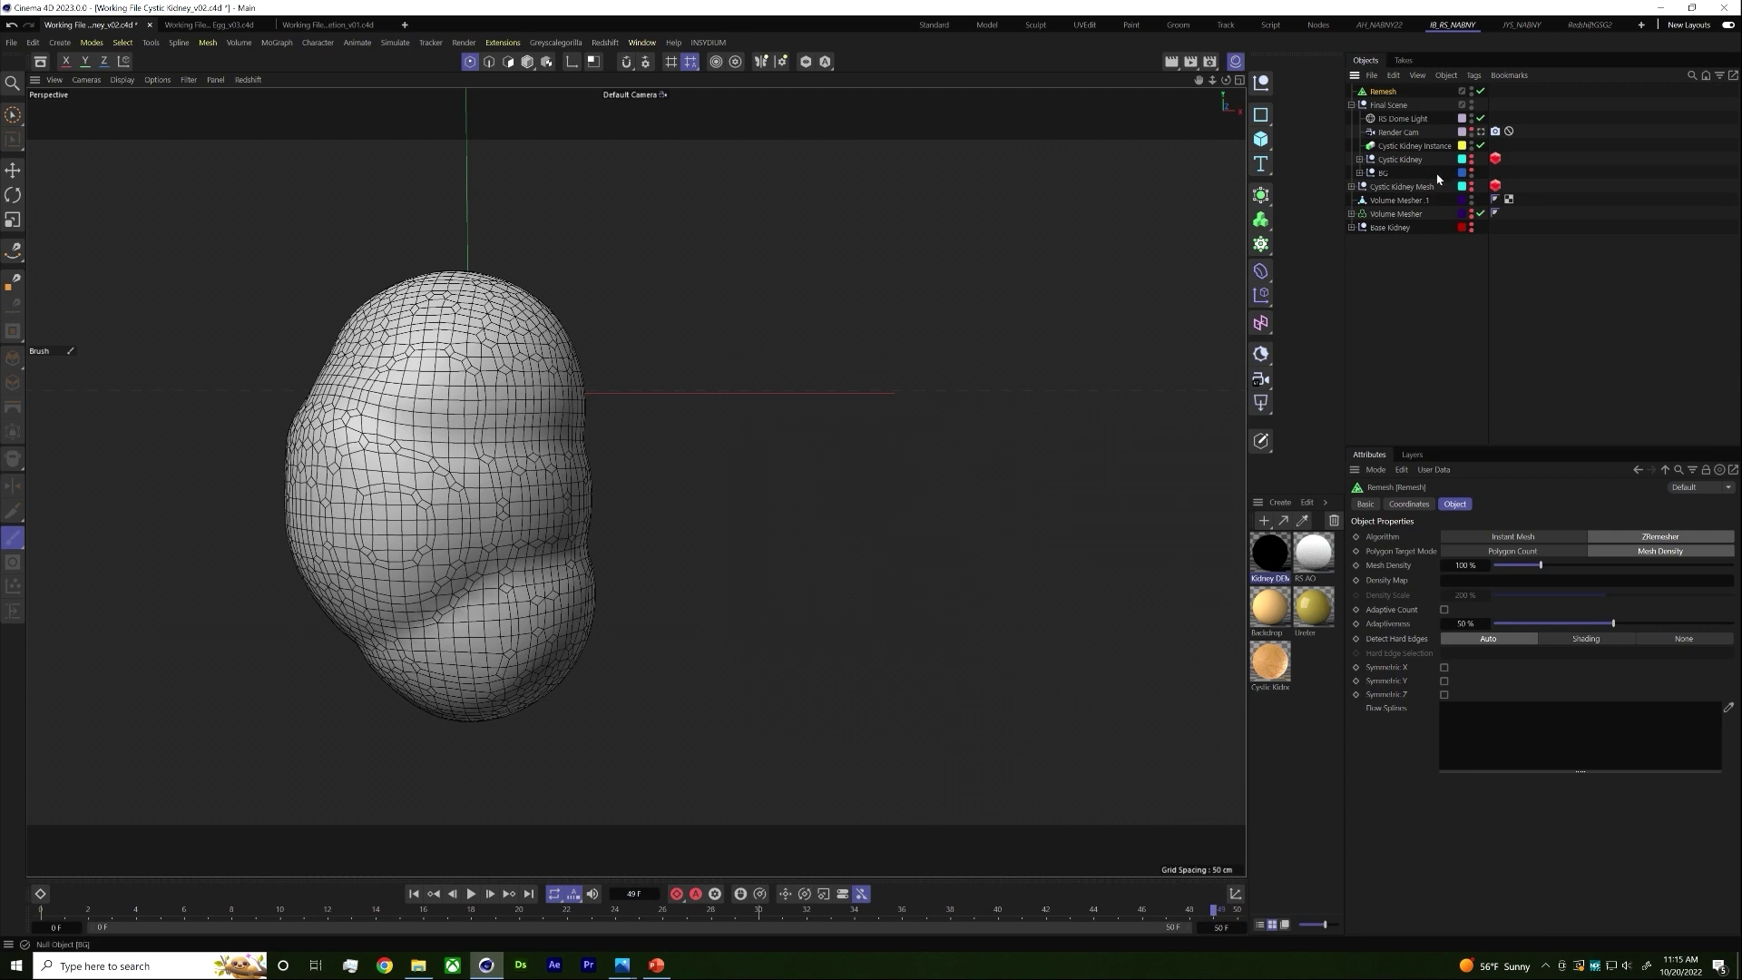
left_click_drag(1421, 205, 1398, 94)
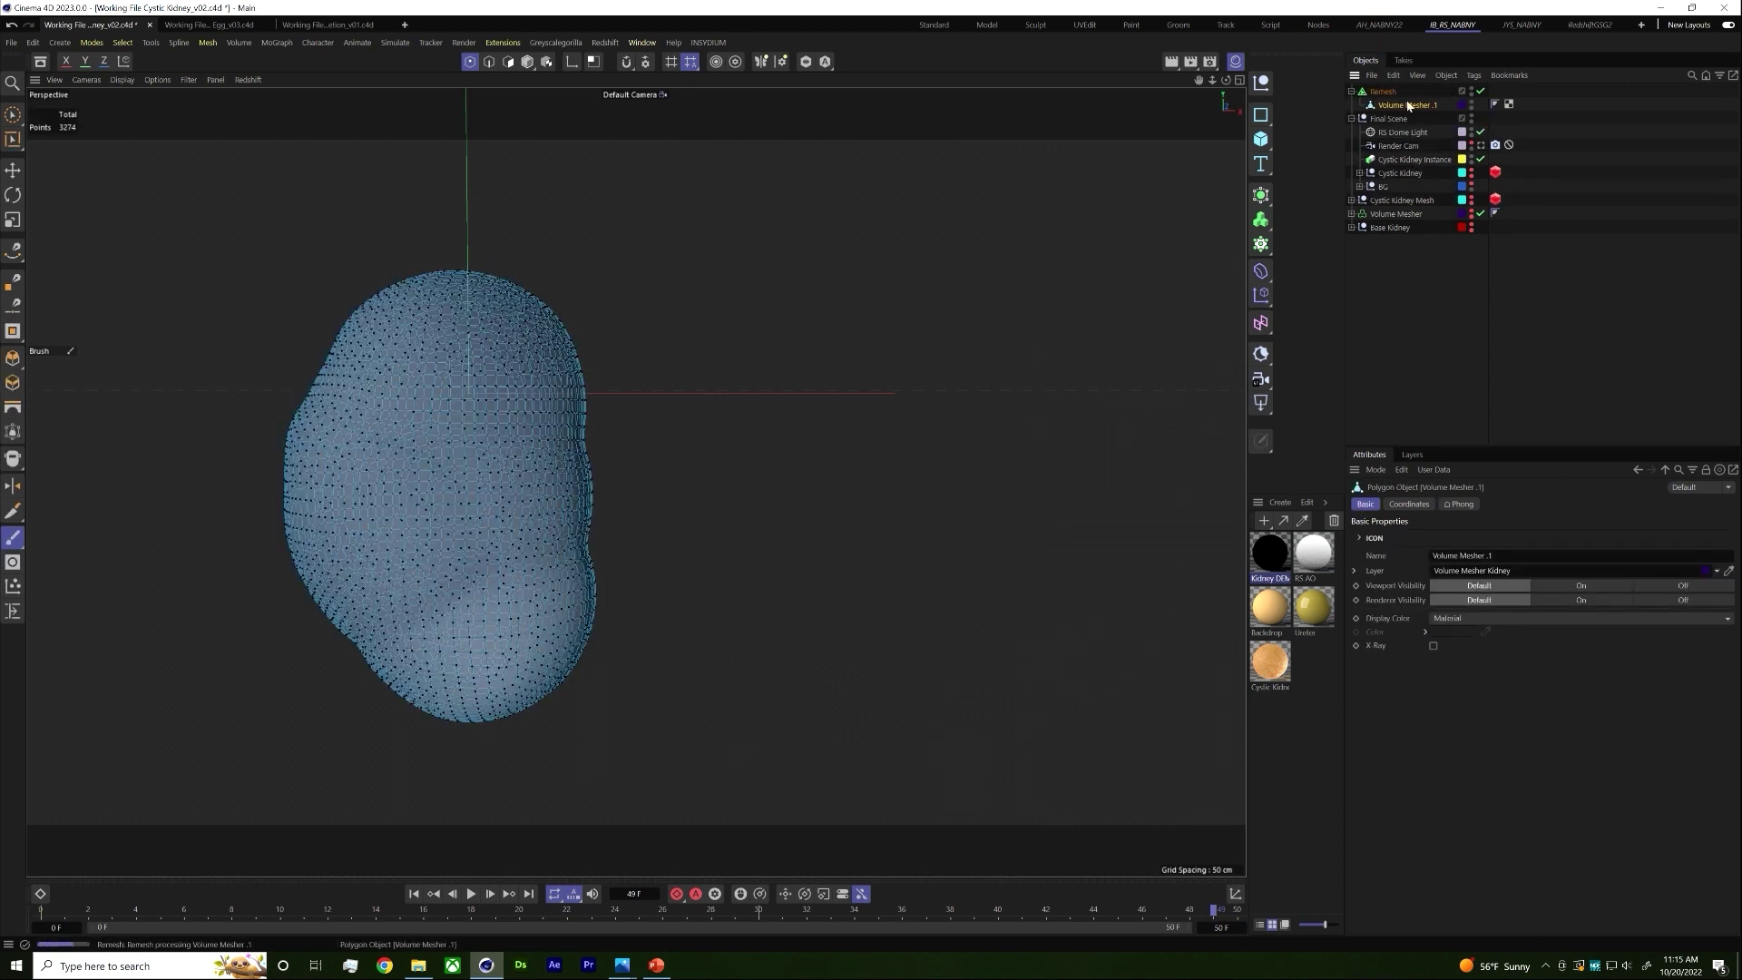
Step: Set the Remesh generator's mesh density to 30%, and delete the generator together with its child mesh
left_click(1383, 91)
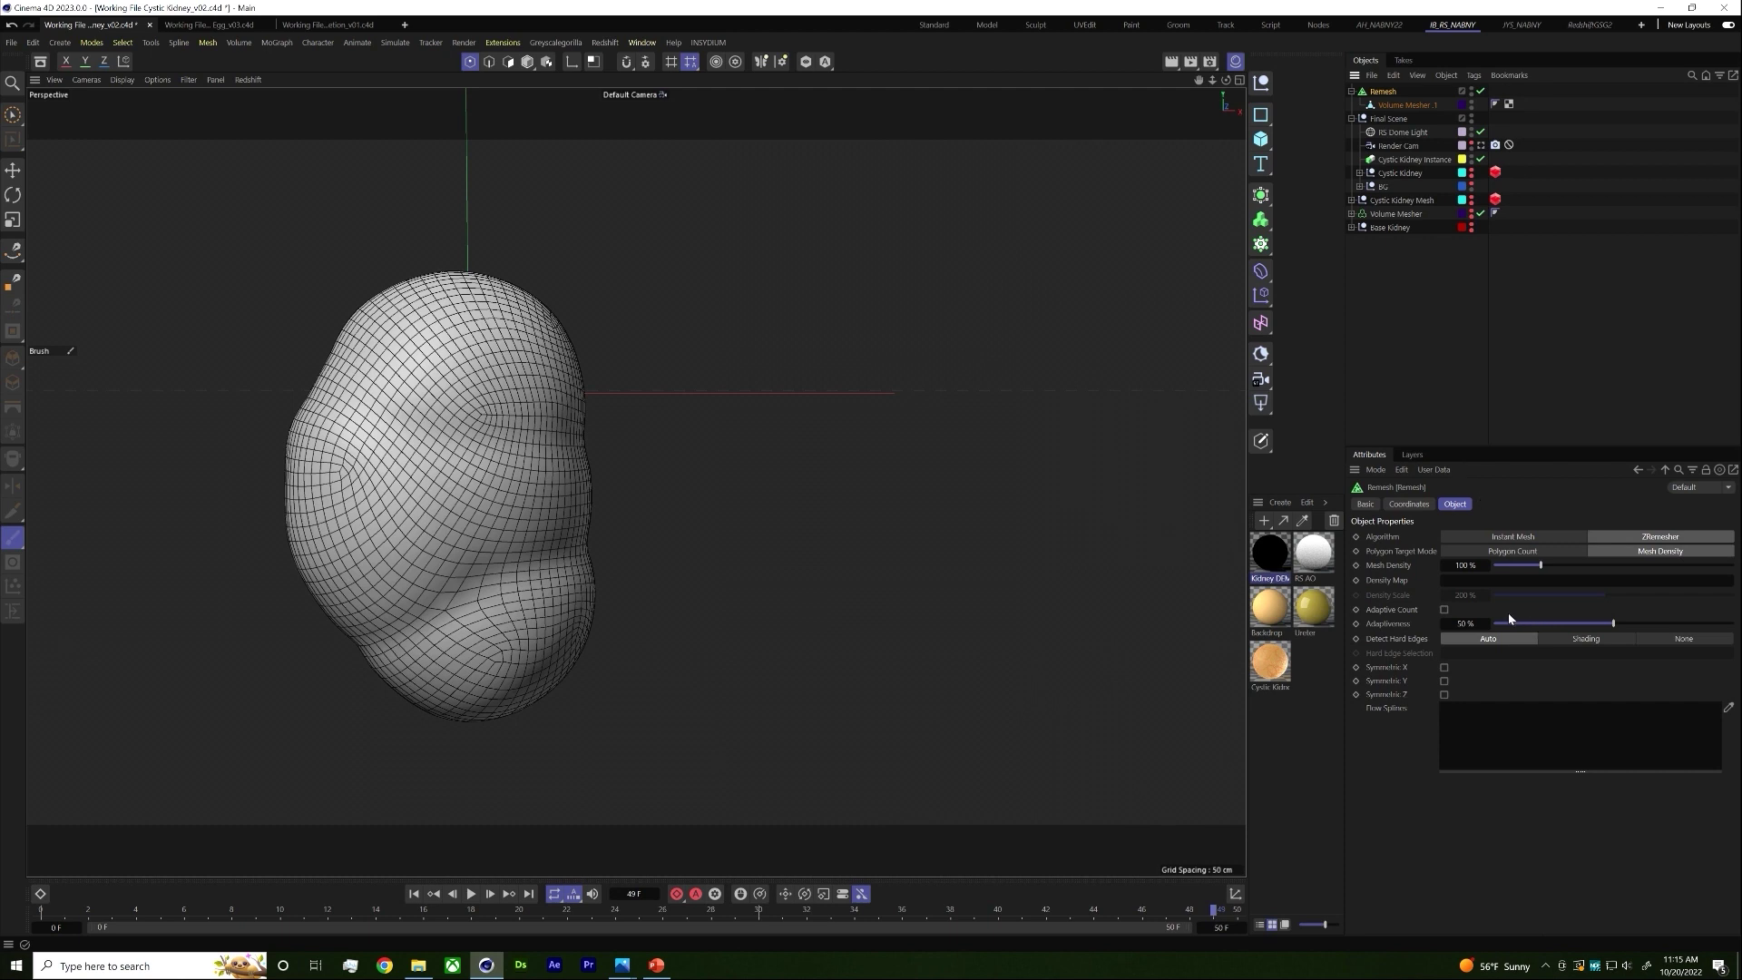
left_click(1461, 565)
type("30")
key("Return")
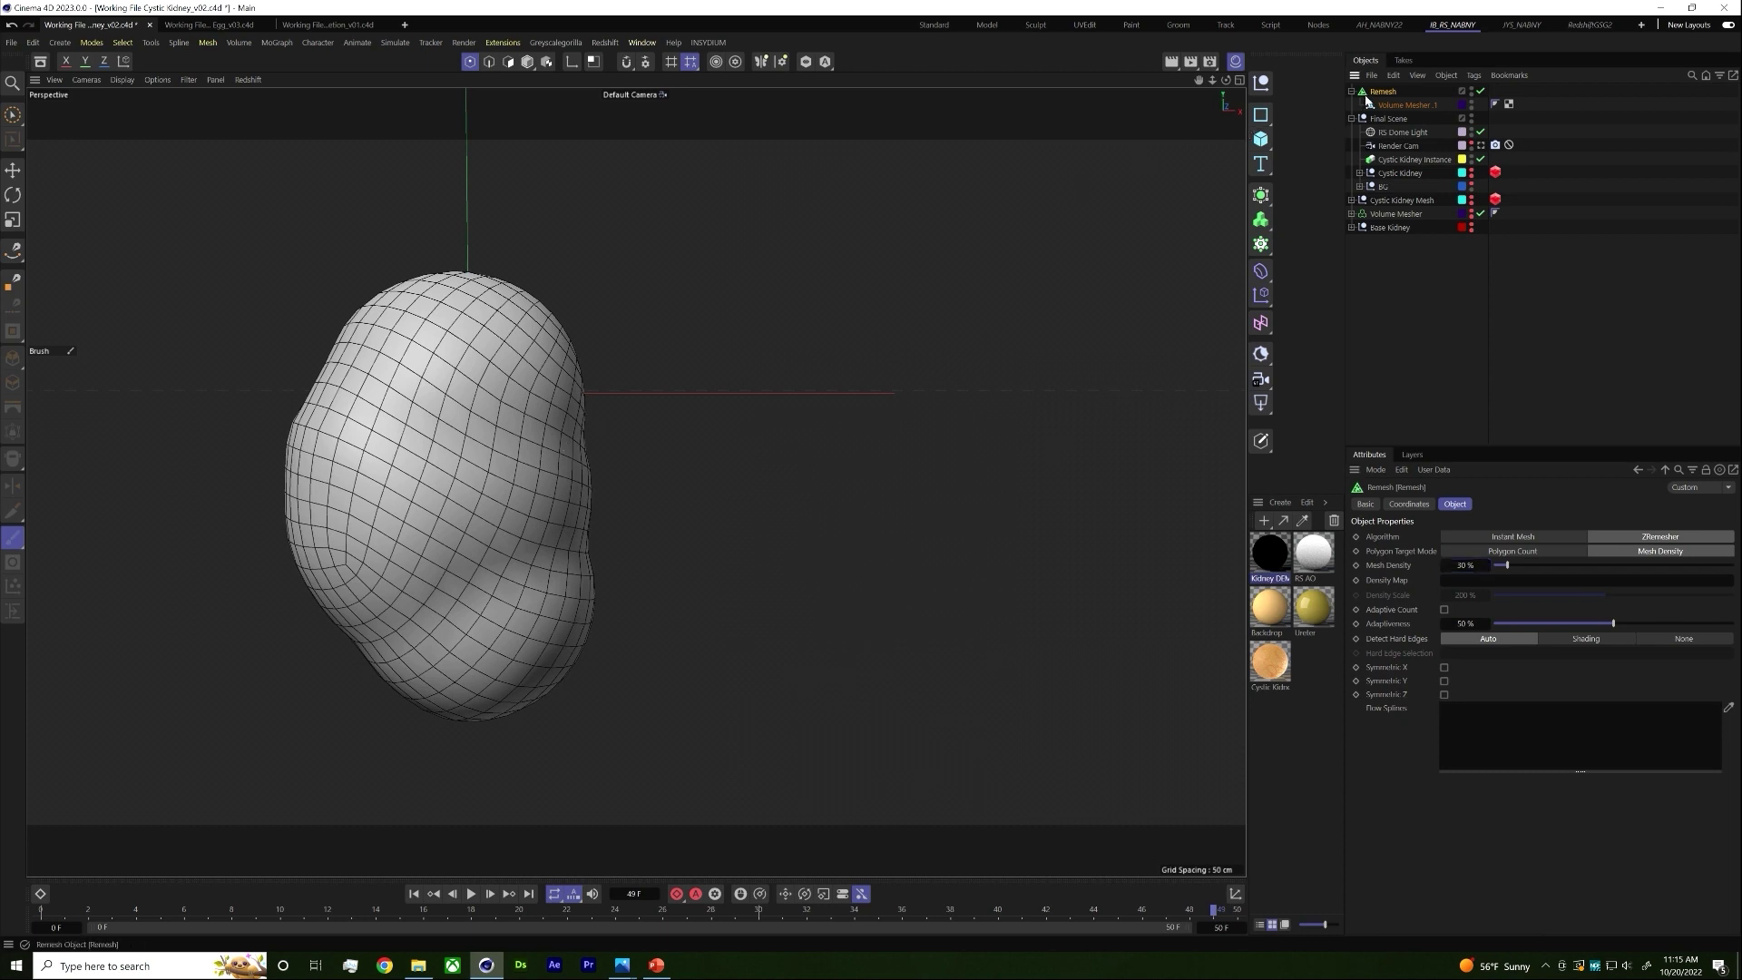
key("Delete")
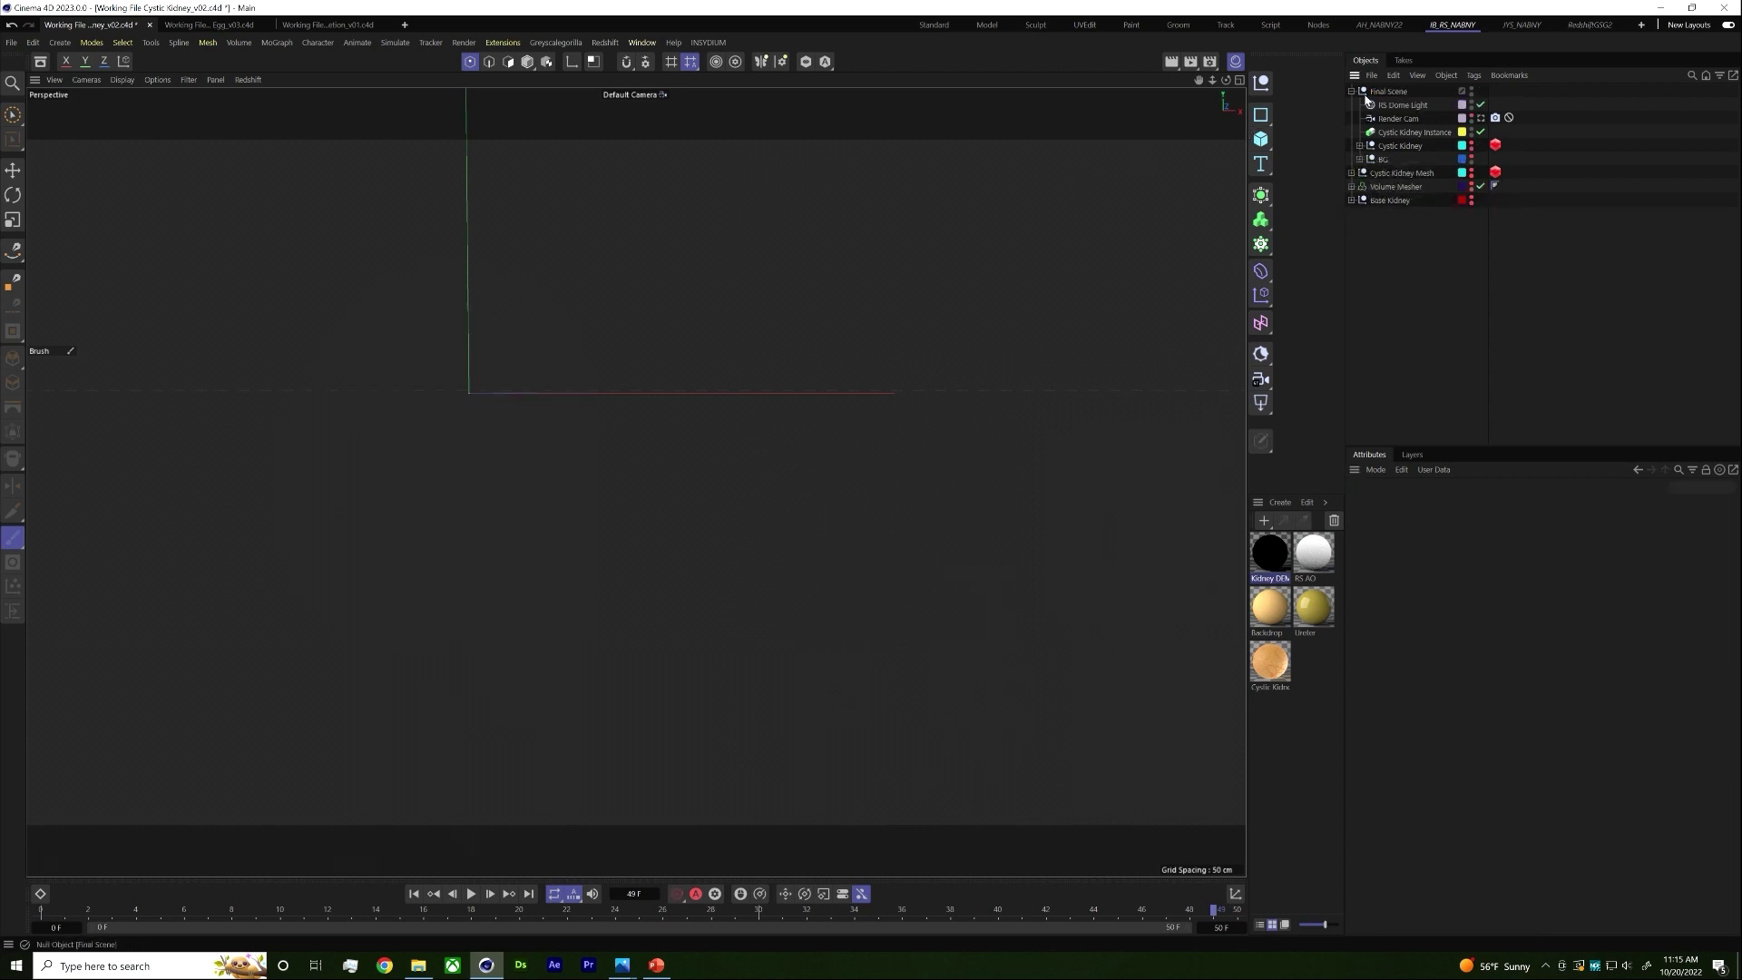
Step: Show the Cystic Kidney Mesh group, expand it, and disable its Subdivision Surface to expose the low-resolution kidney mesh
left_click(1472, 170)
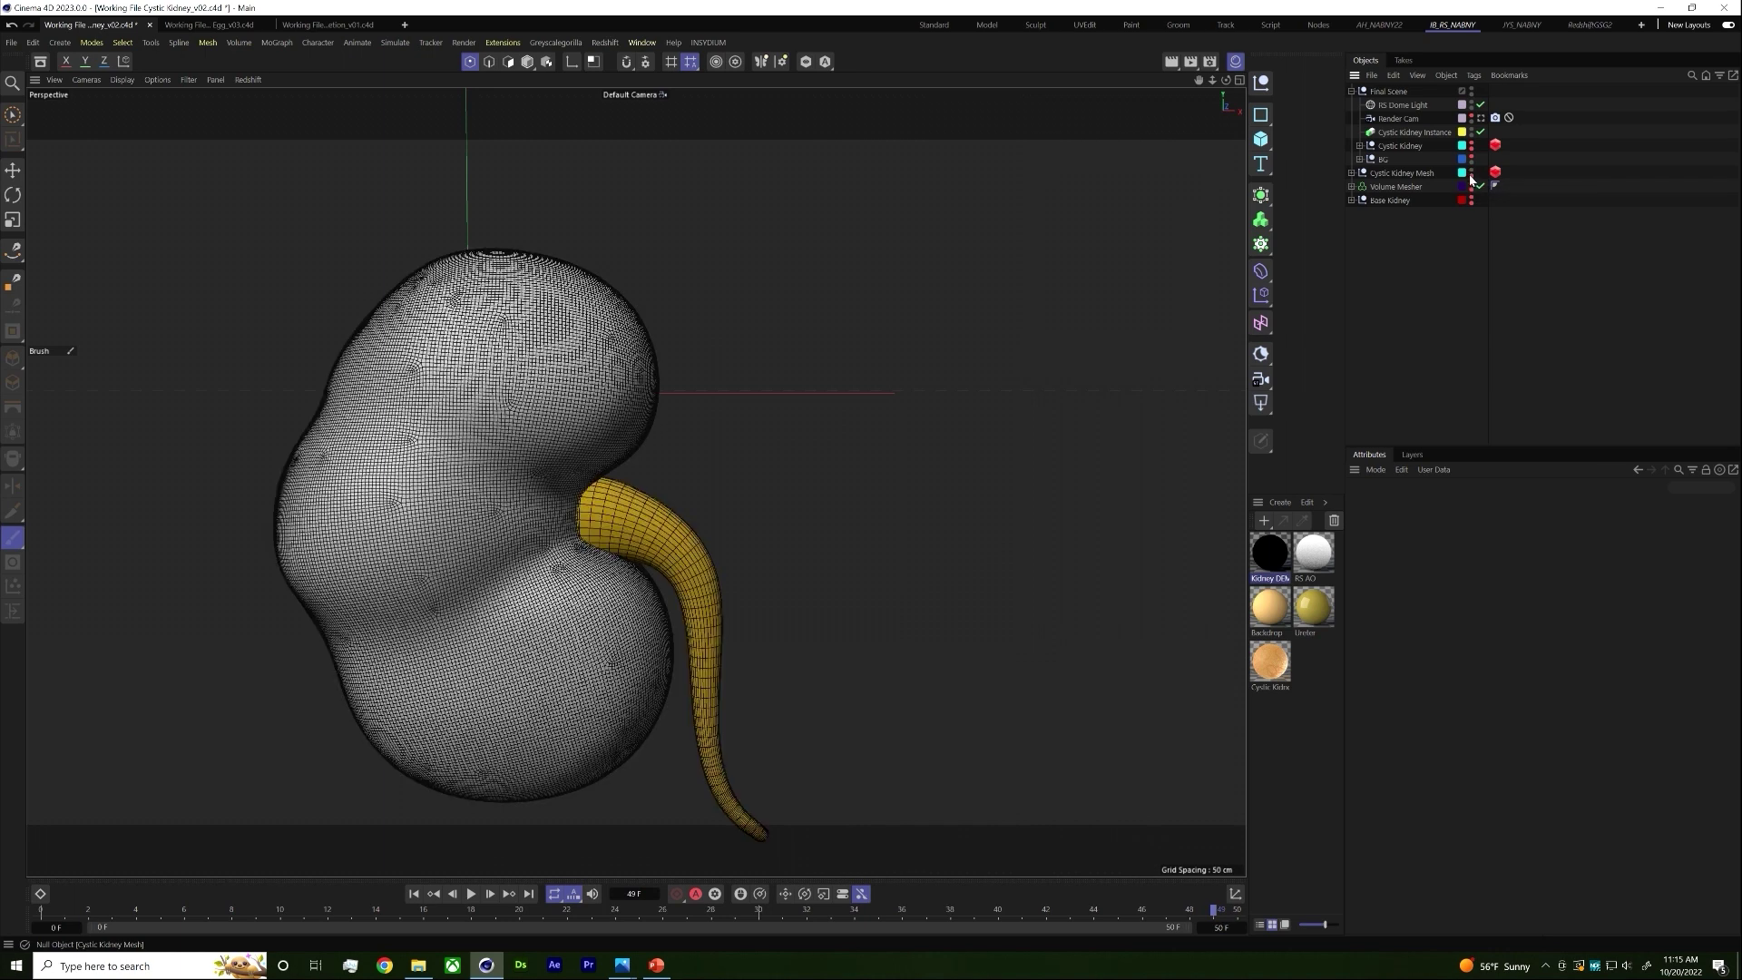
left_click(1353, 174)
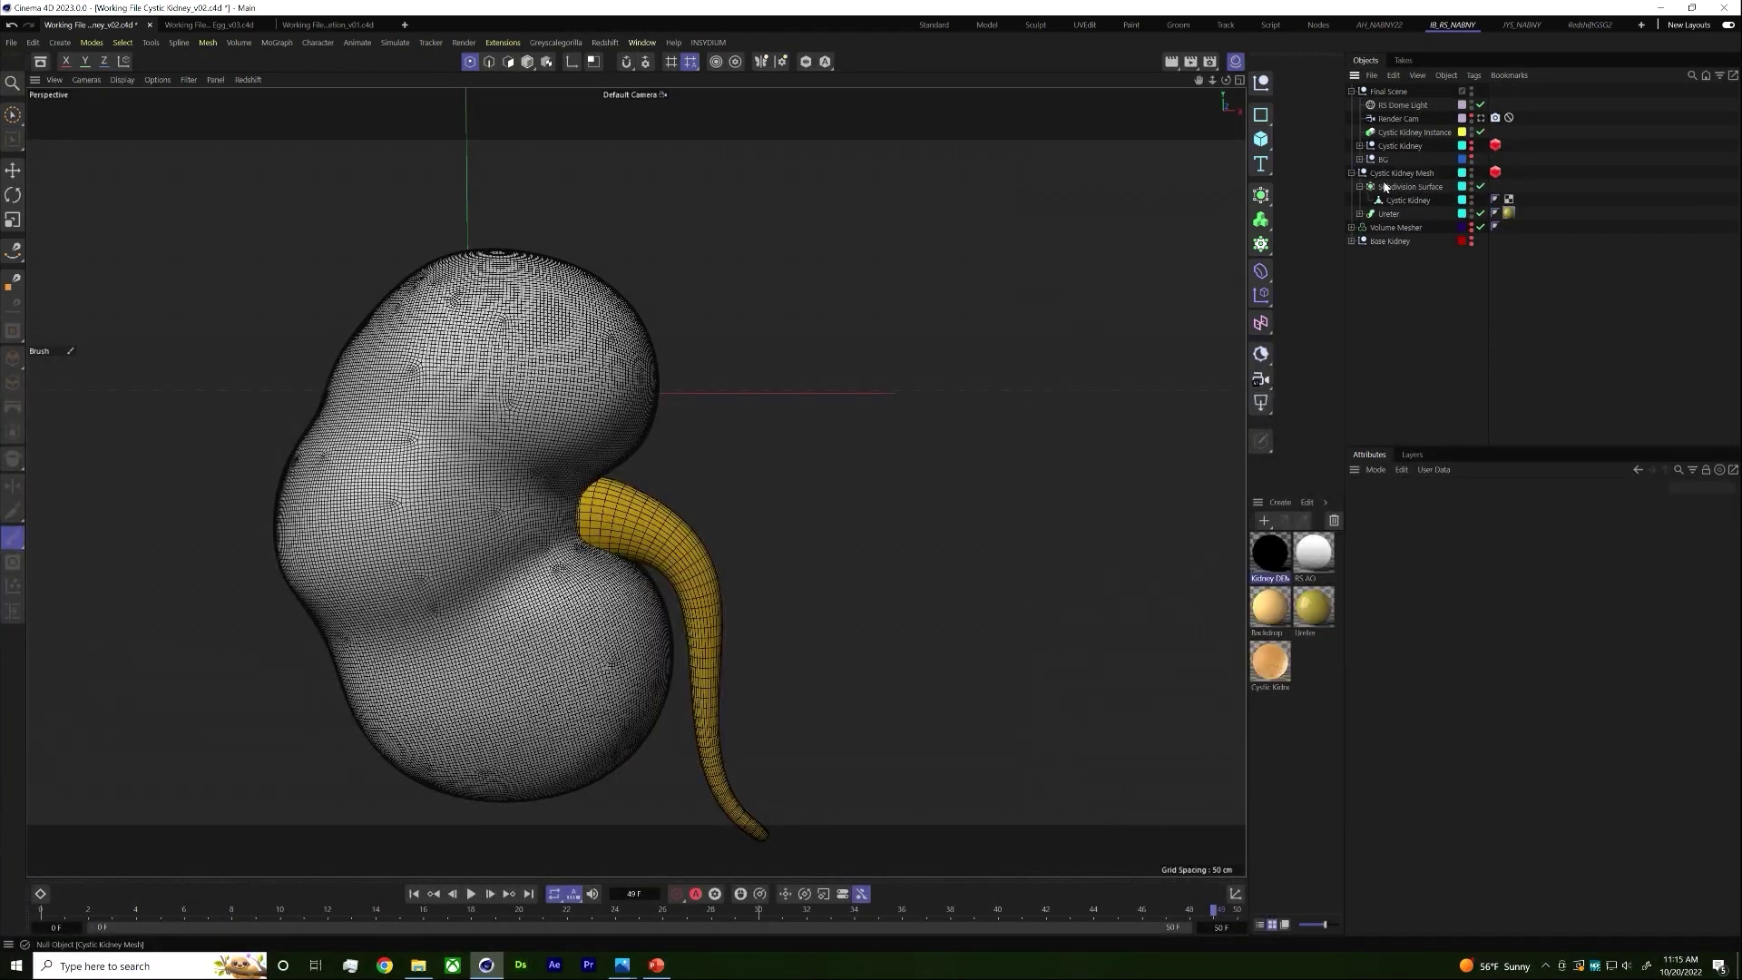
left_click(1405, 187)
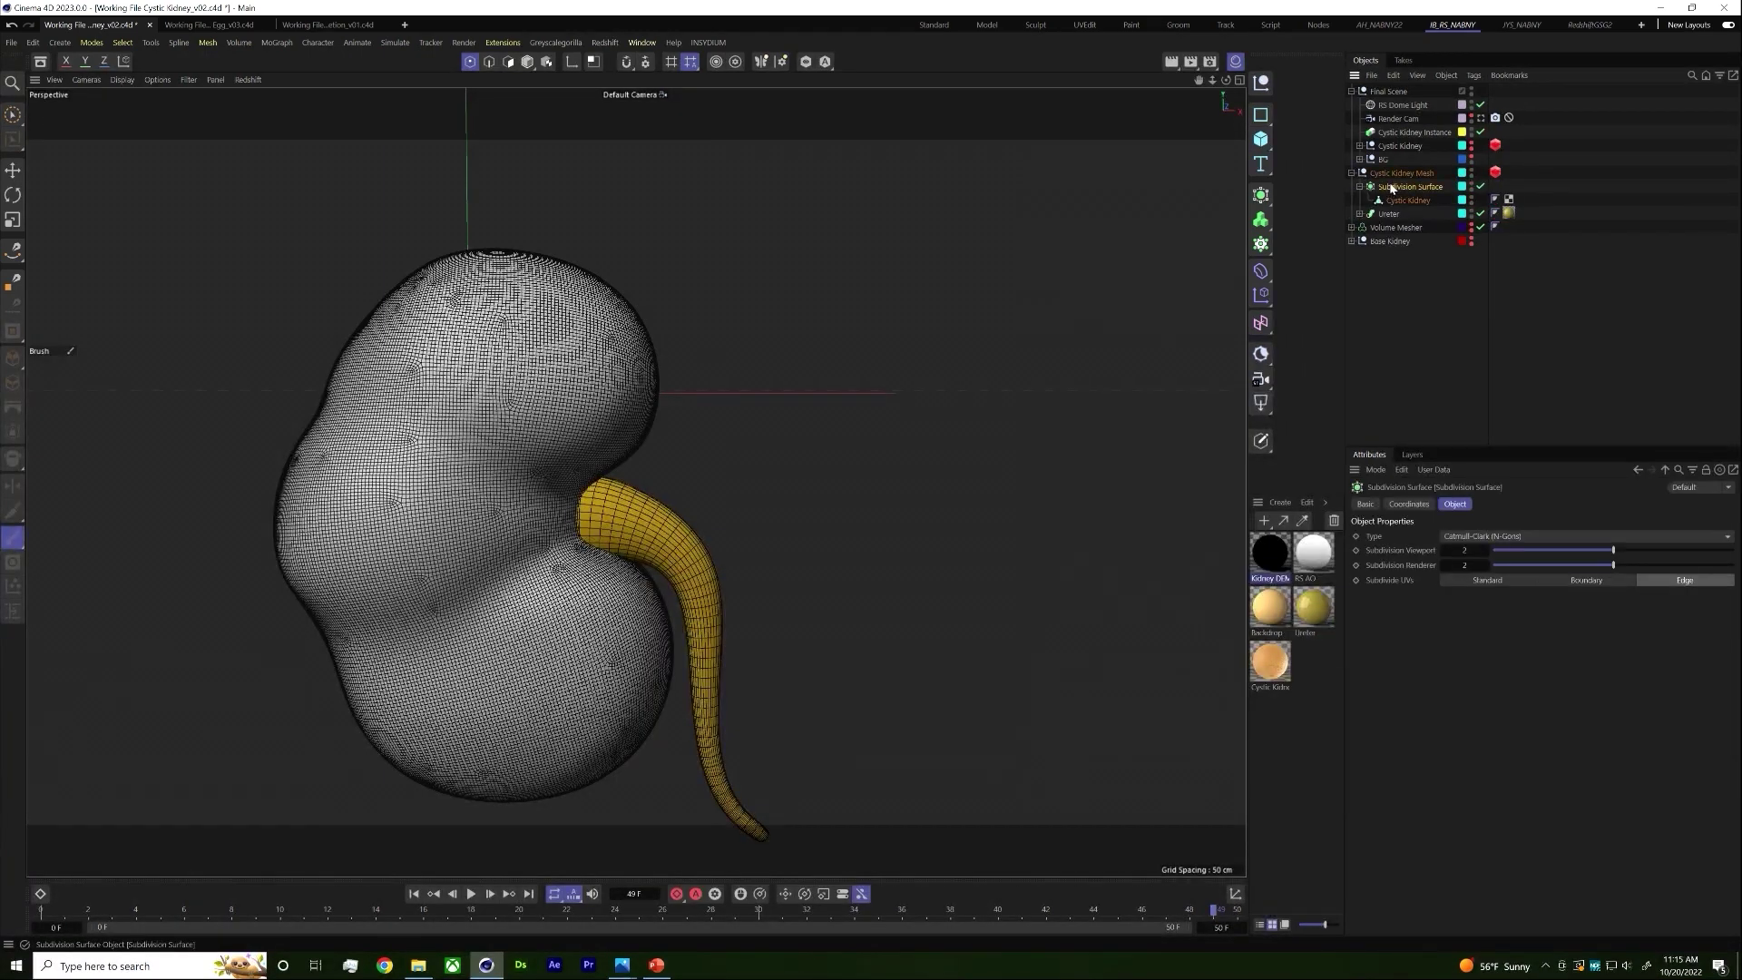
left_click(1480, 187)
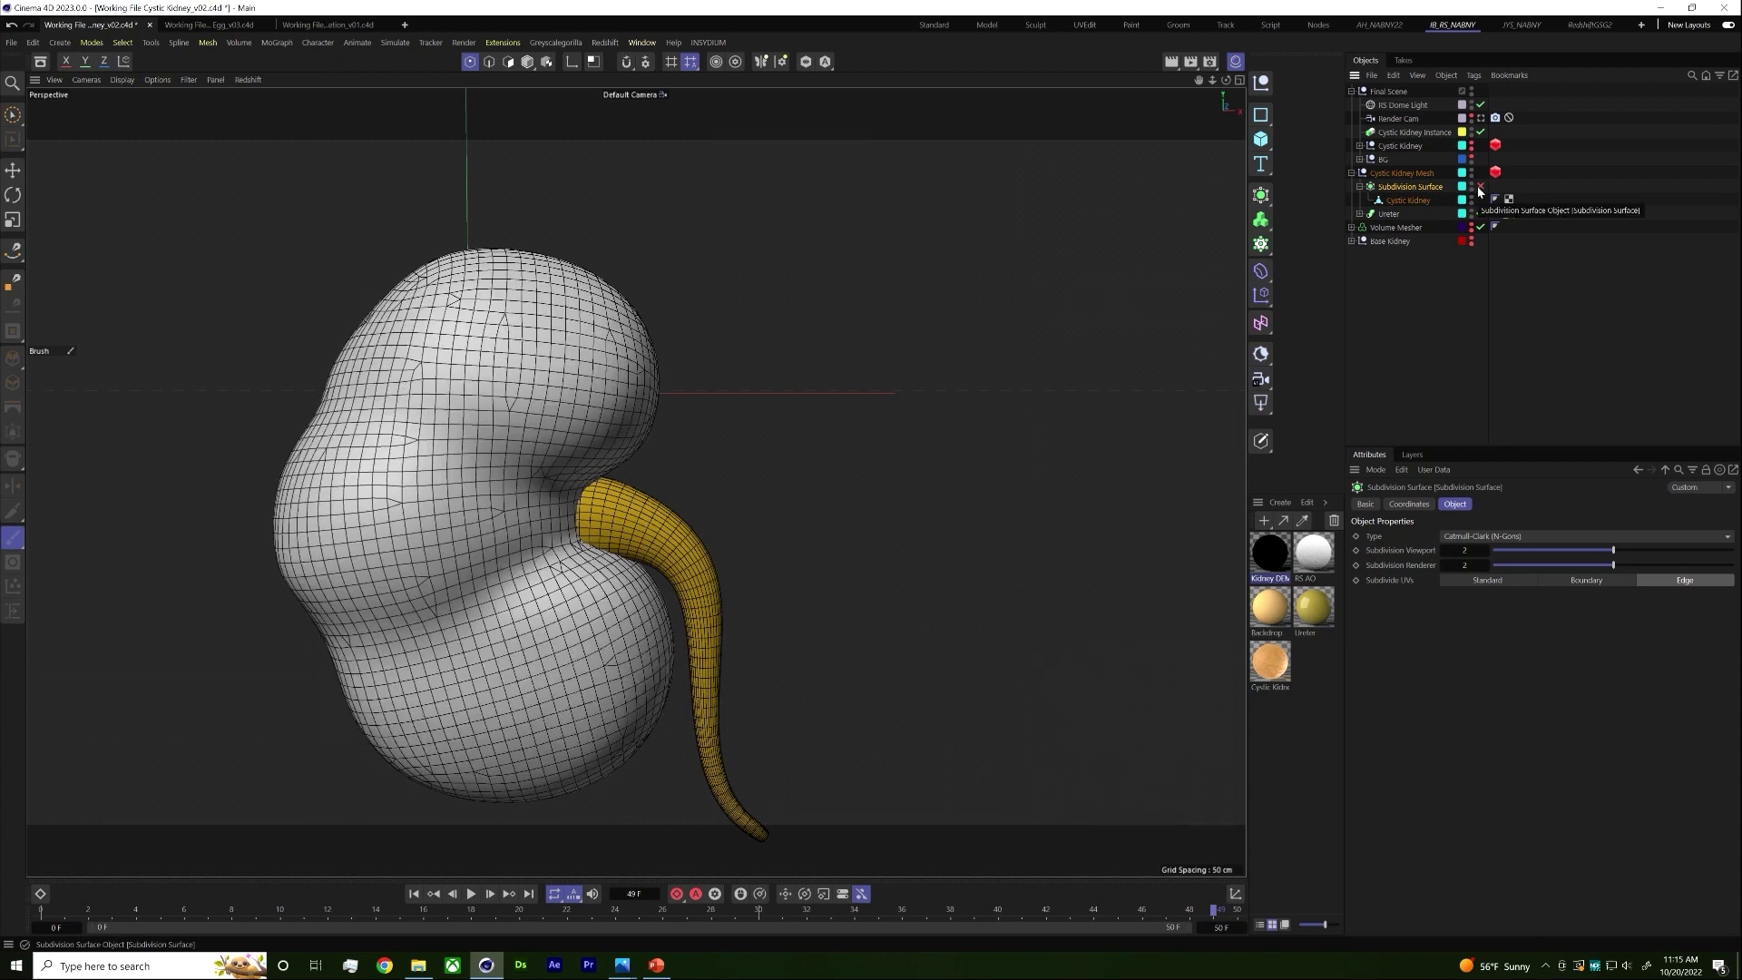
left_click_drag(479, 553, 601, 385, "alt")
left_click_drag(584, 548, 599, 541, "alt")
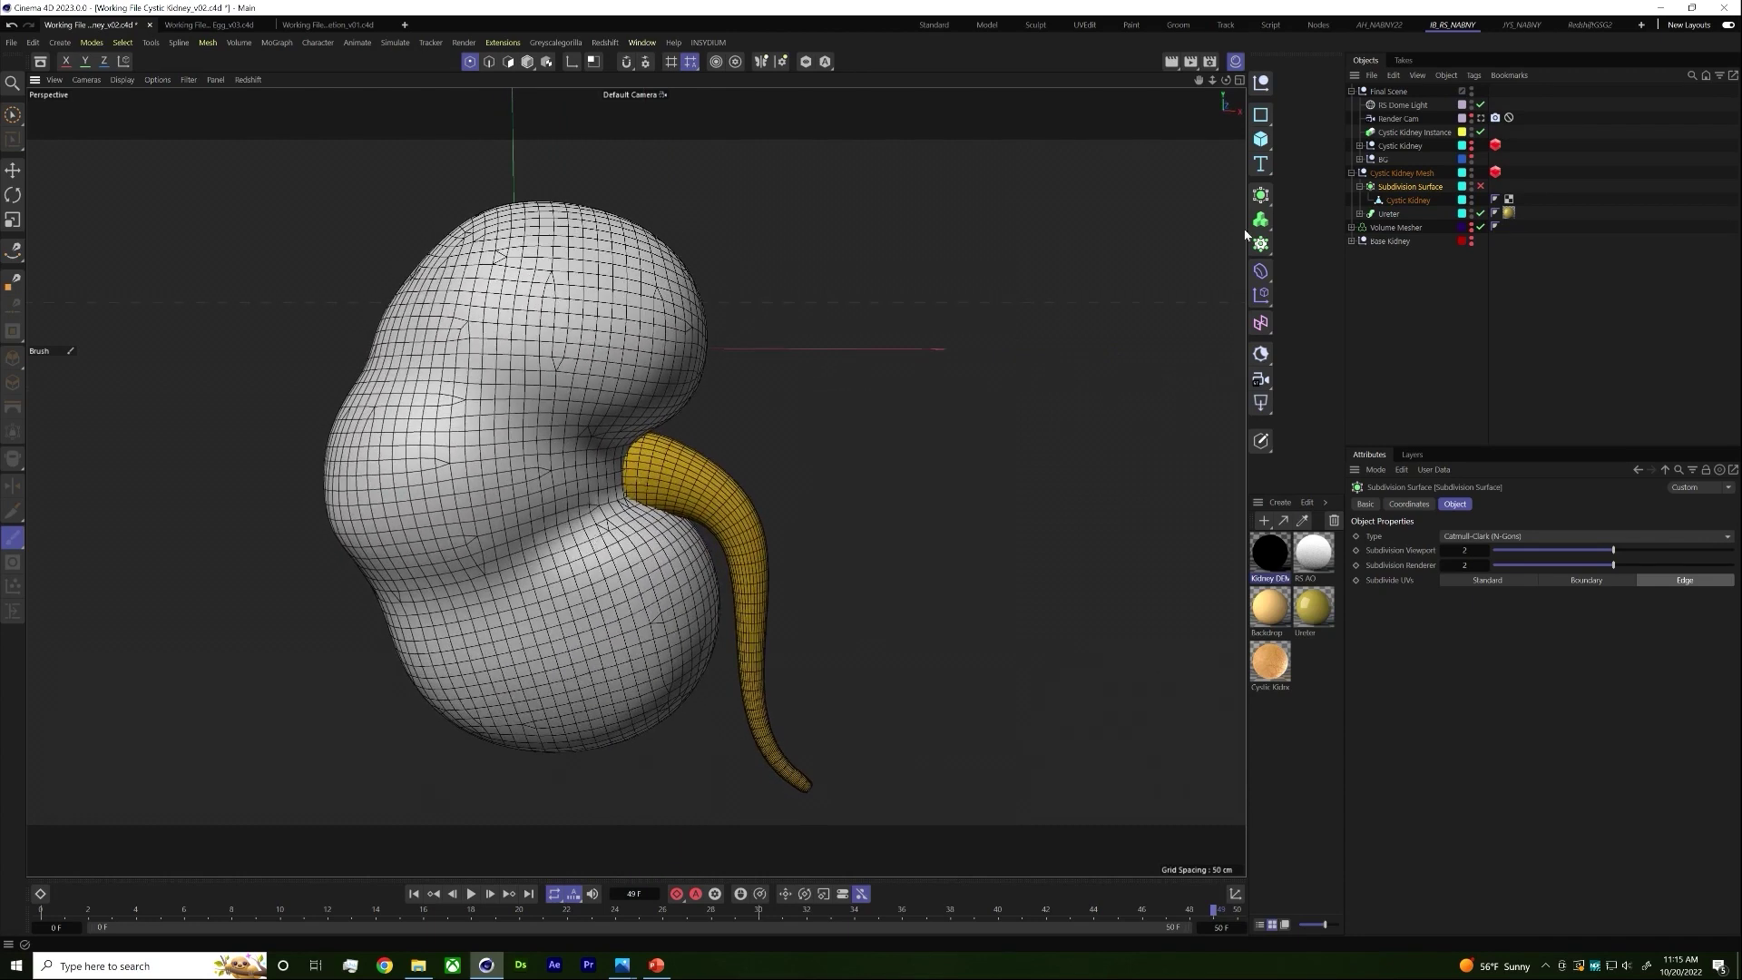
Step: Create a vertex map on the Cystic Kidney polygon object by setting its vertex weight to 0% in Set mode
left_click(1408, 201)
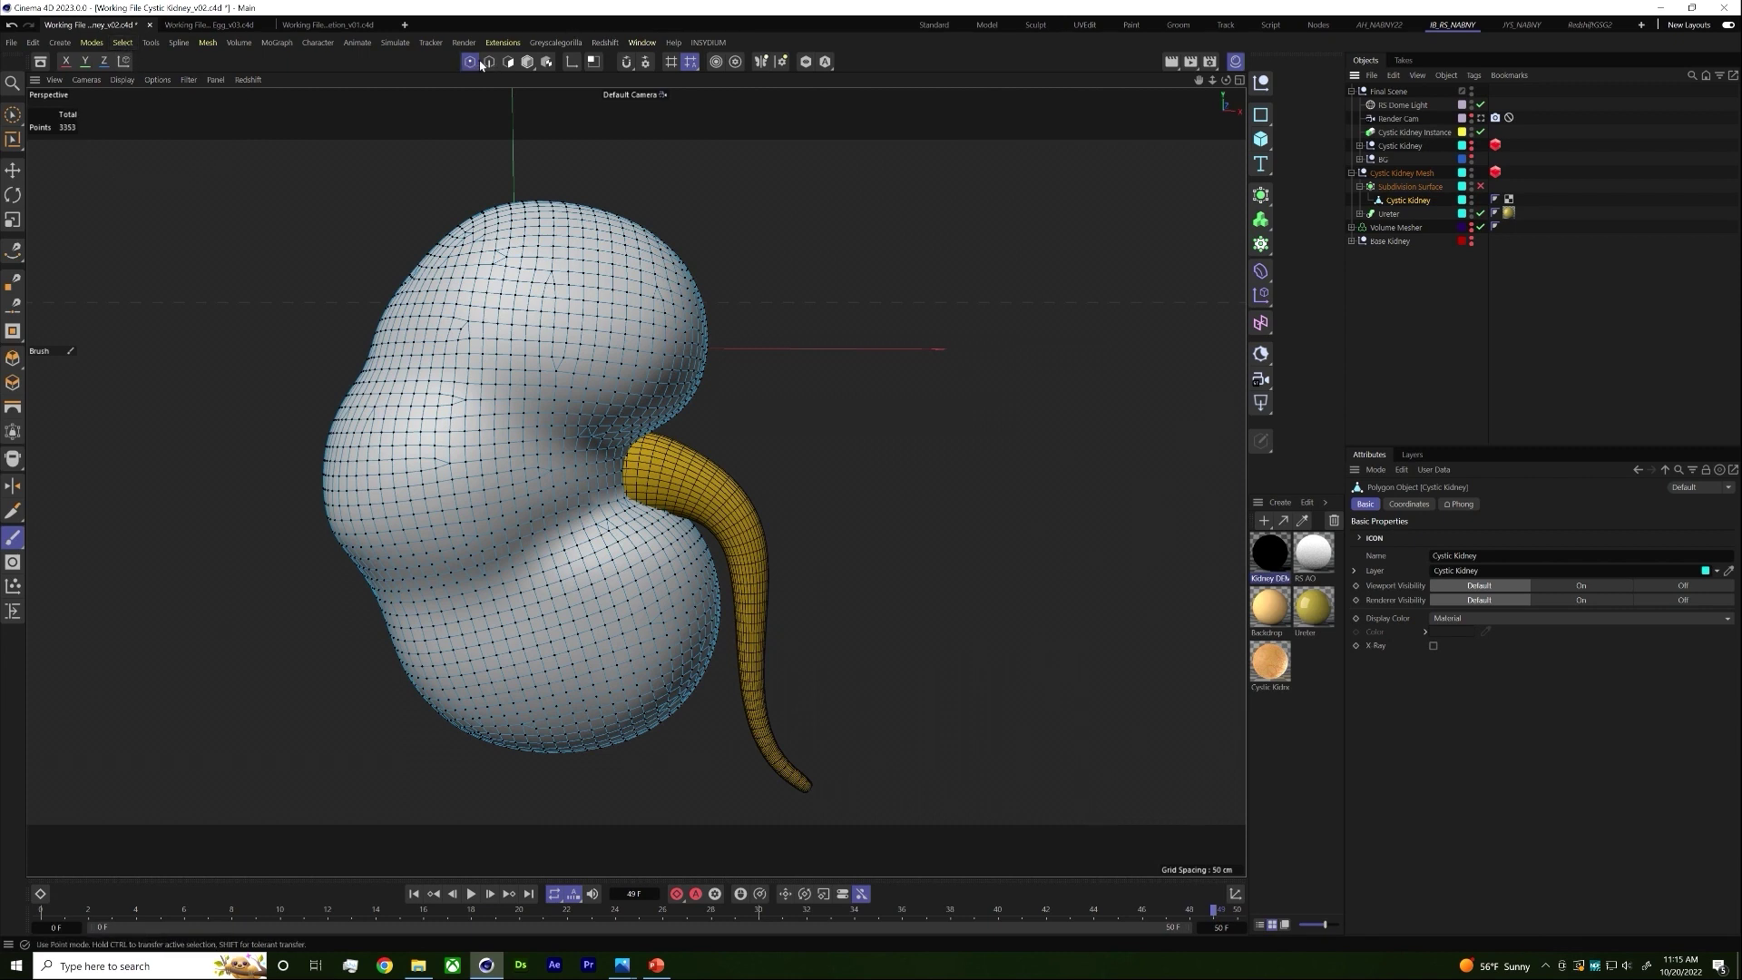
left_click(121, 43)
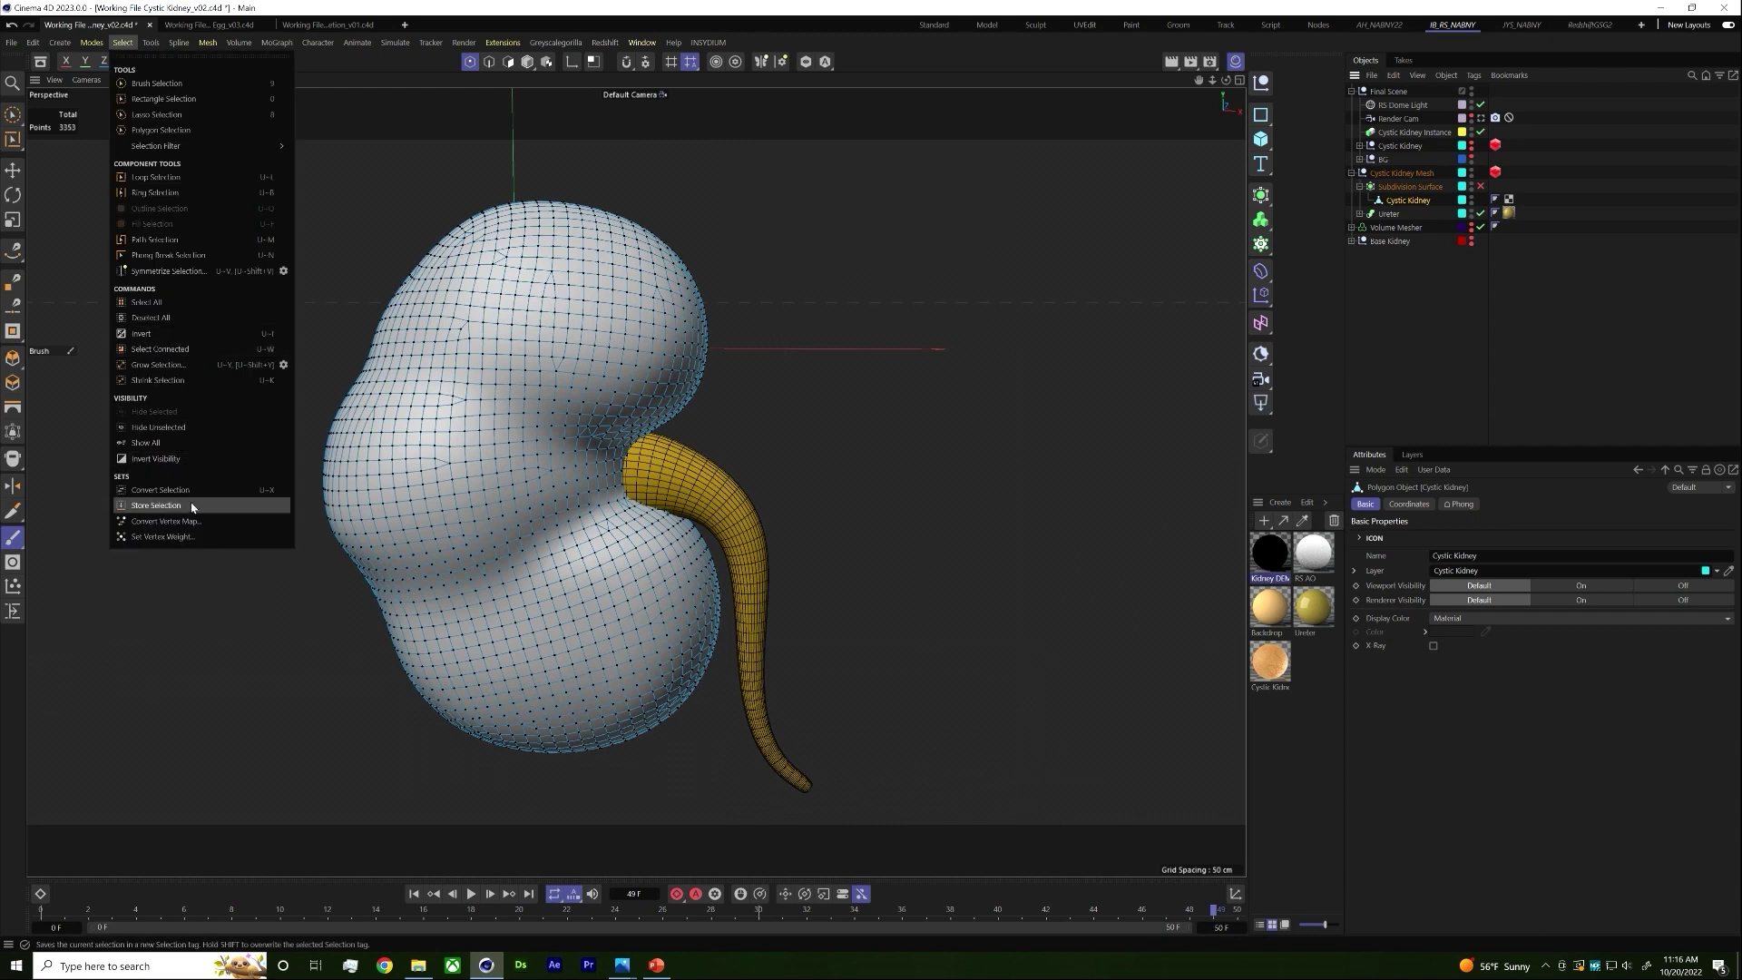
left_click(163, 536)
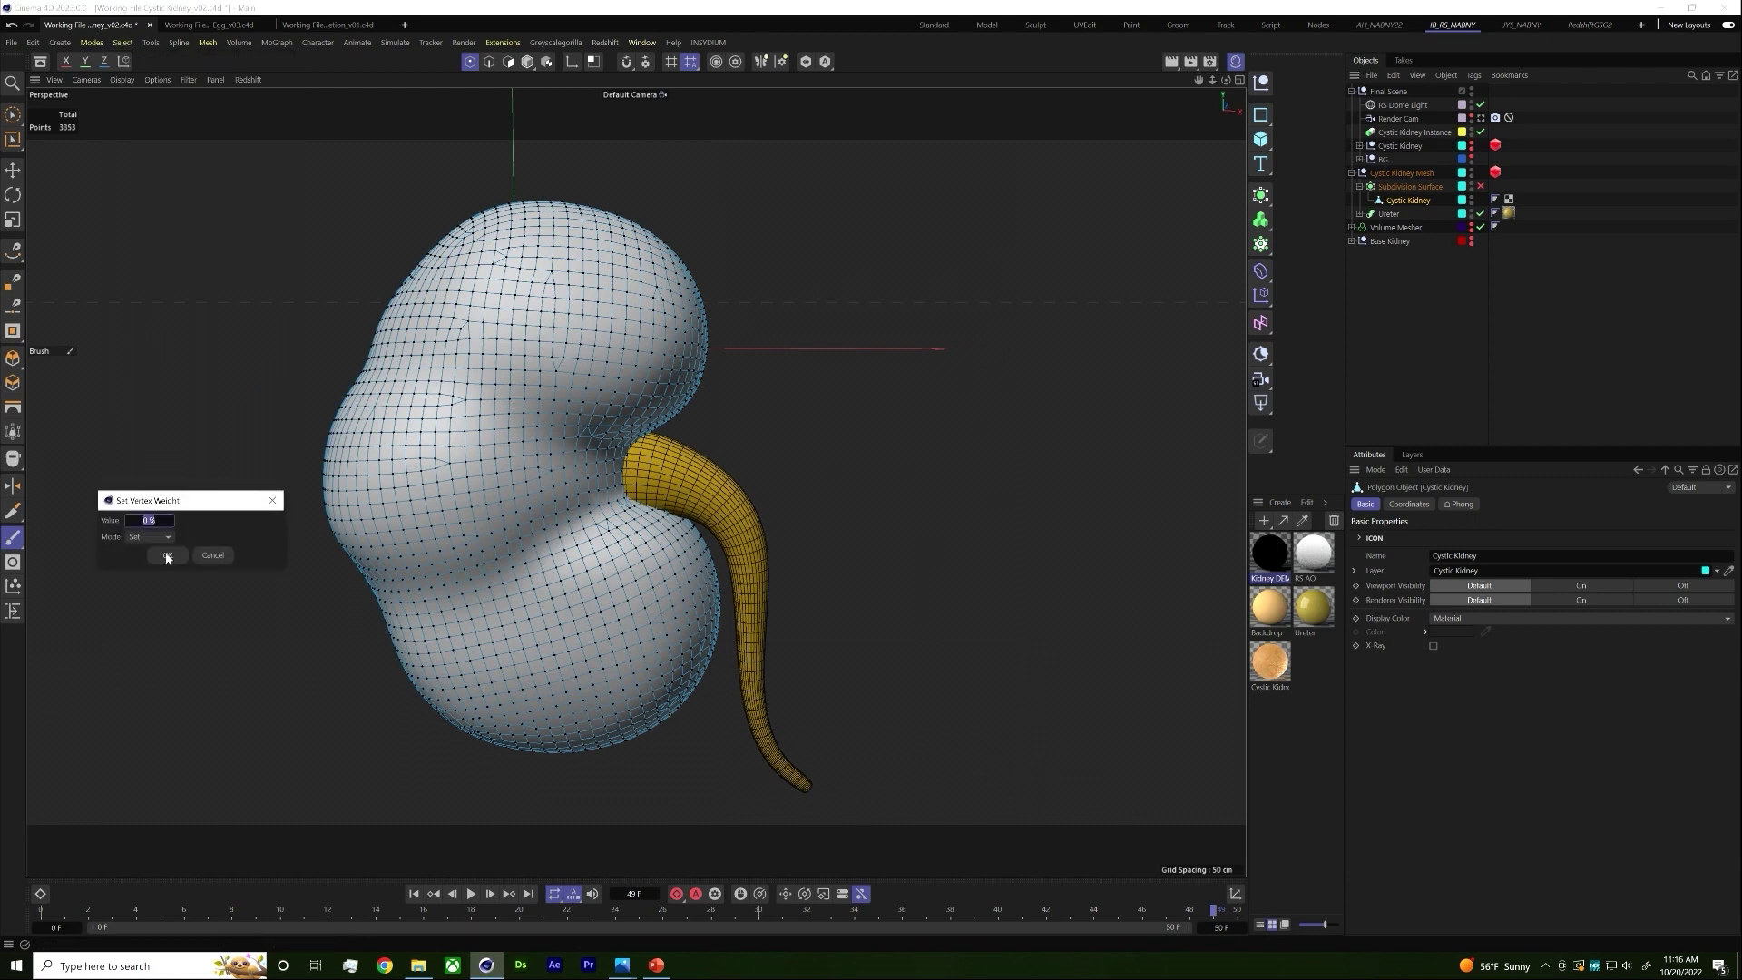
left_click(167, 556)
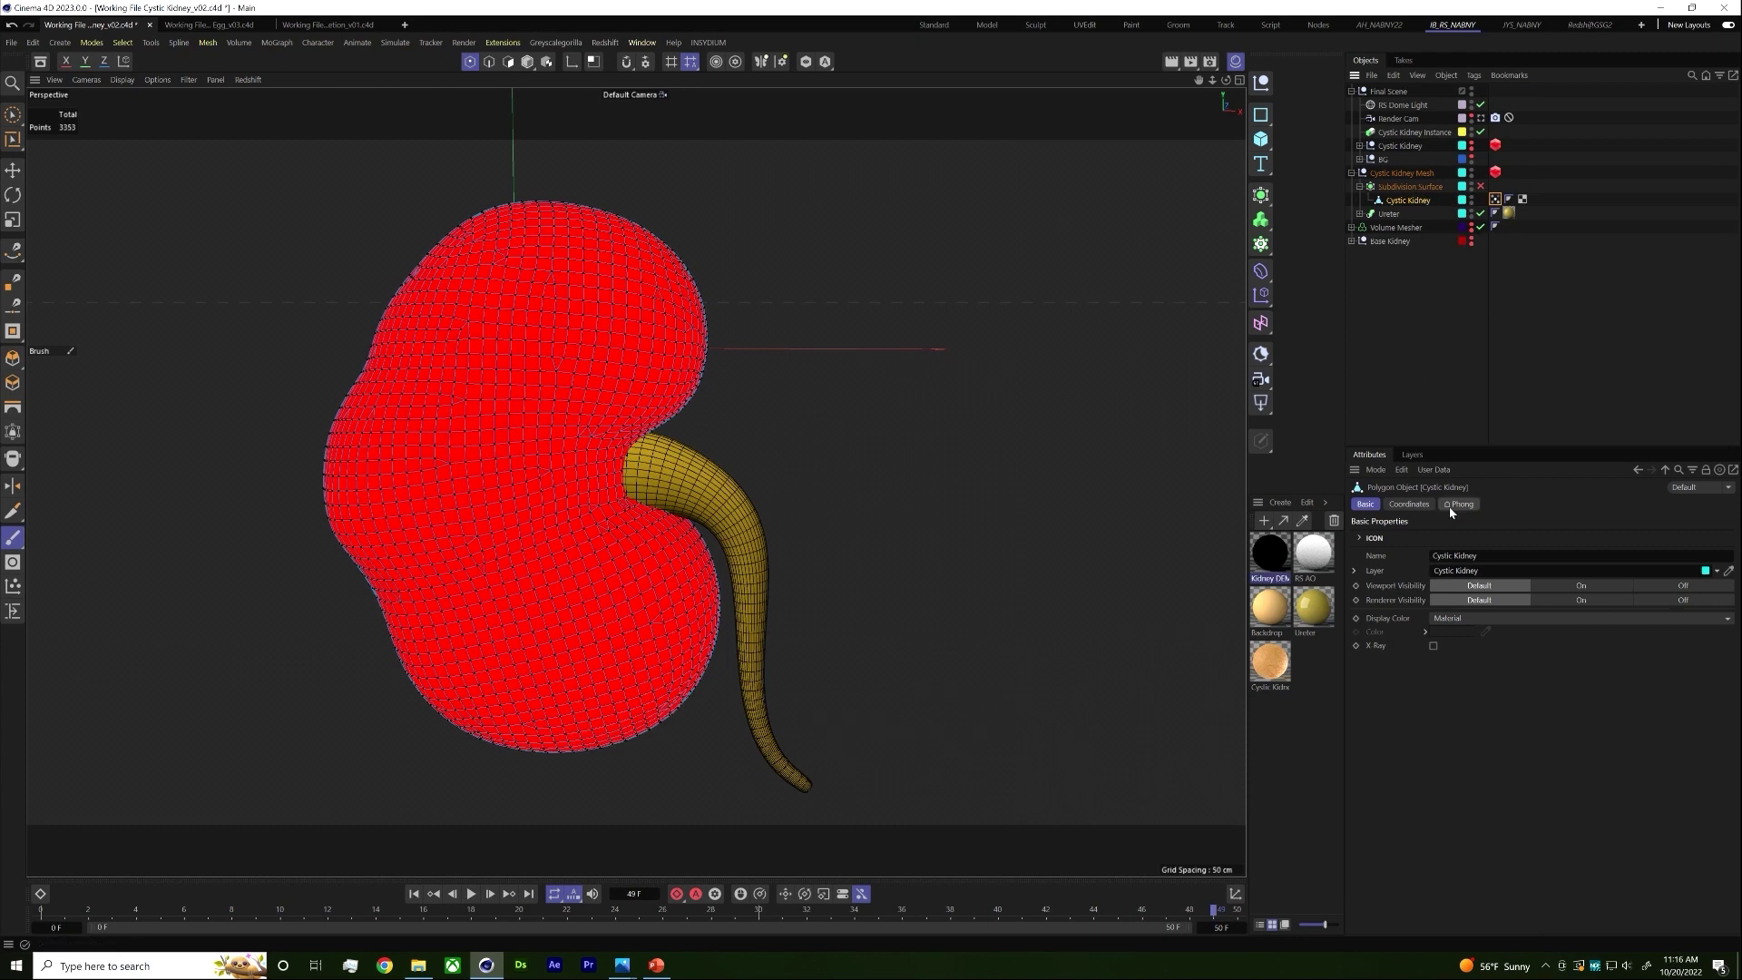
Step: Enable Use Fields on the Cystic Kidney's Vertex Map tag and add a Shader Field to it
left_click(1495, 199)
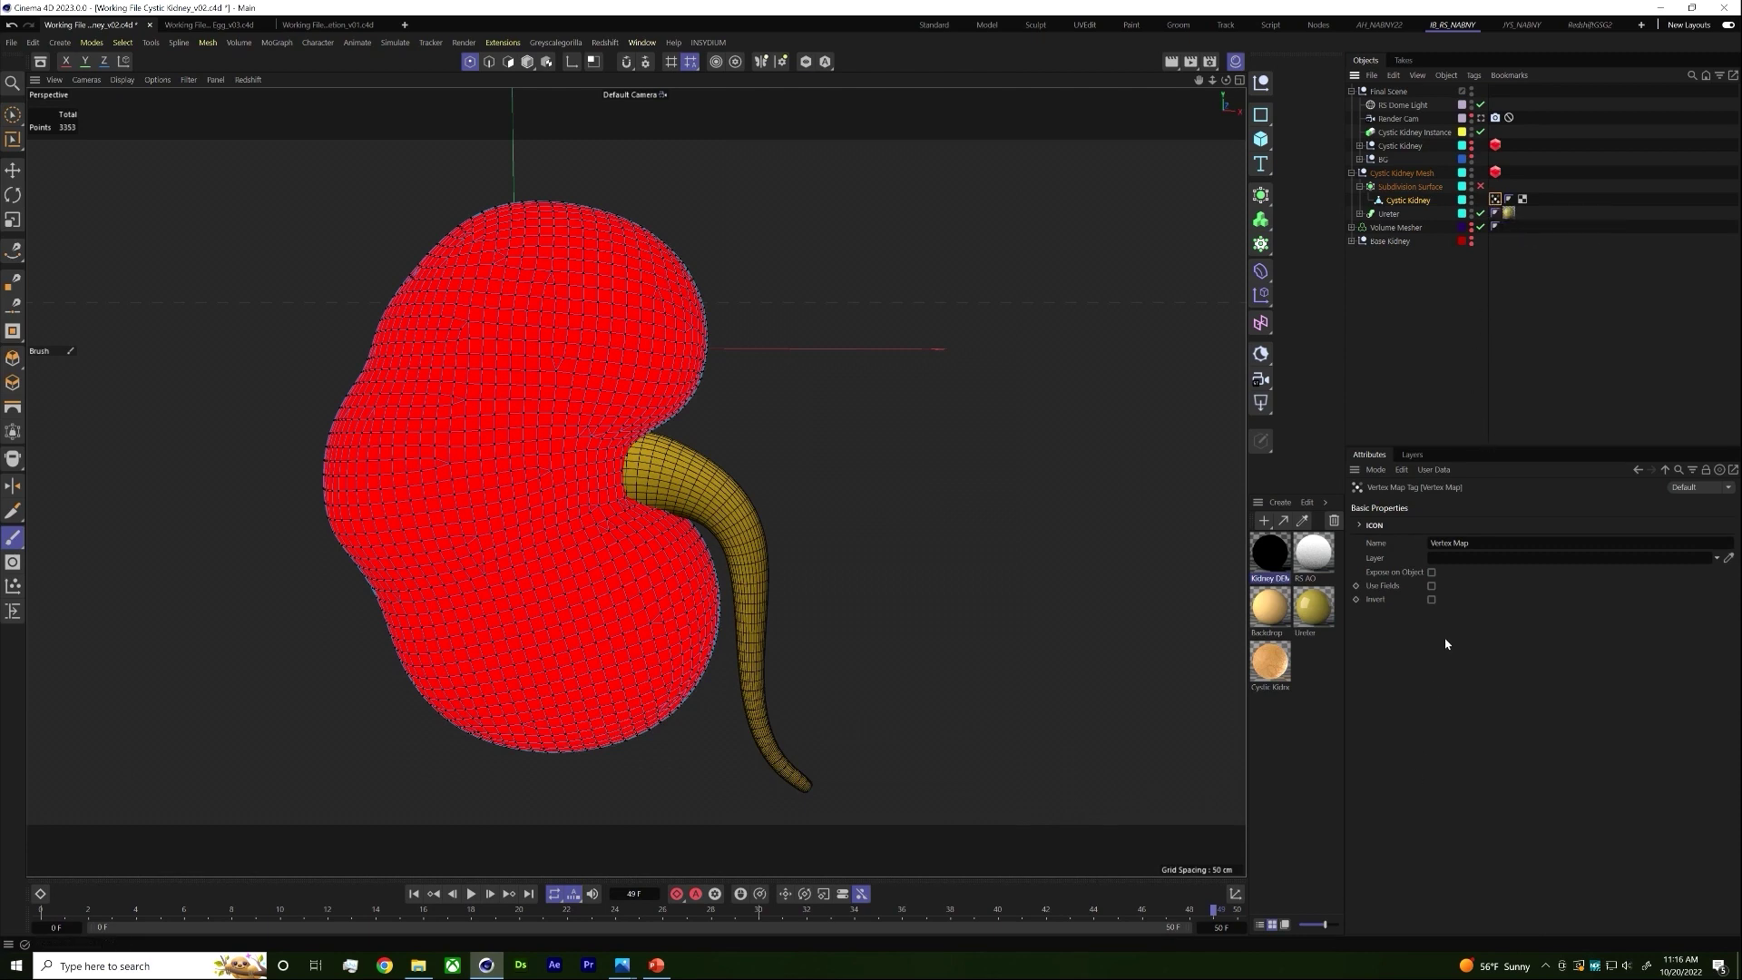
left_click(1432, 586)
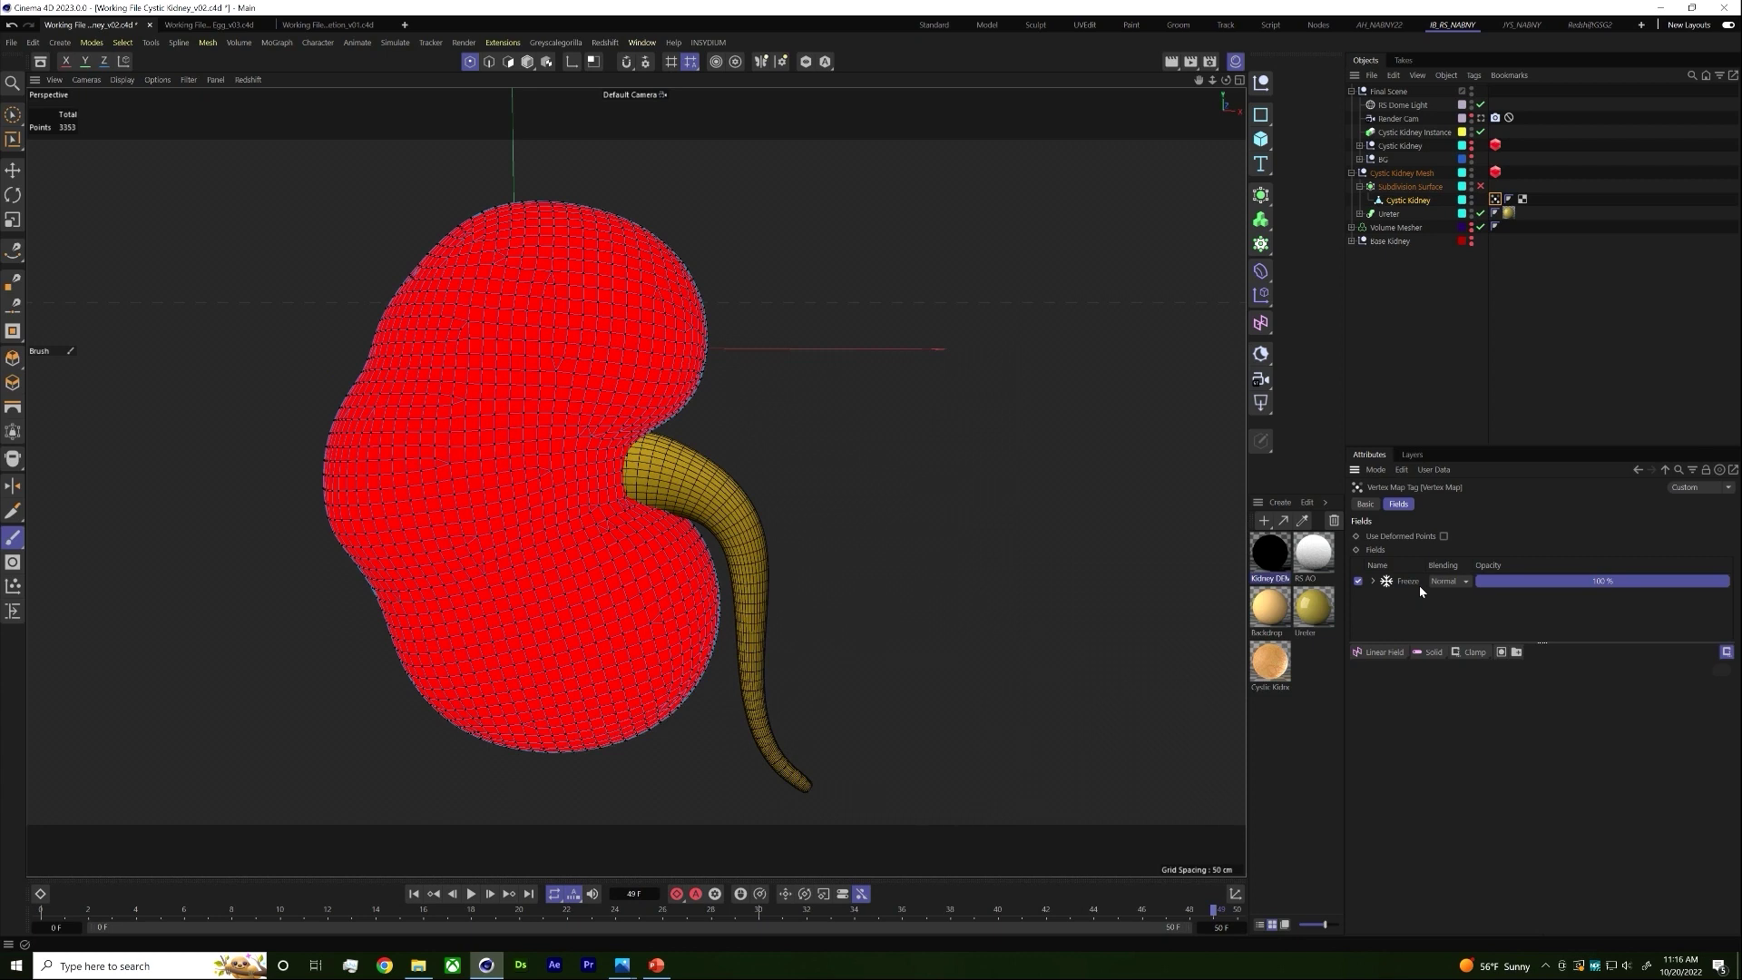
left_click(1396, 653)
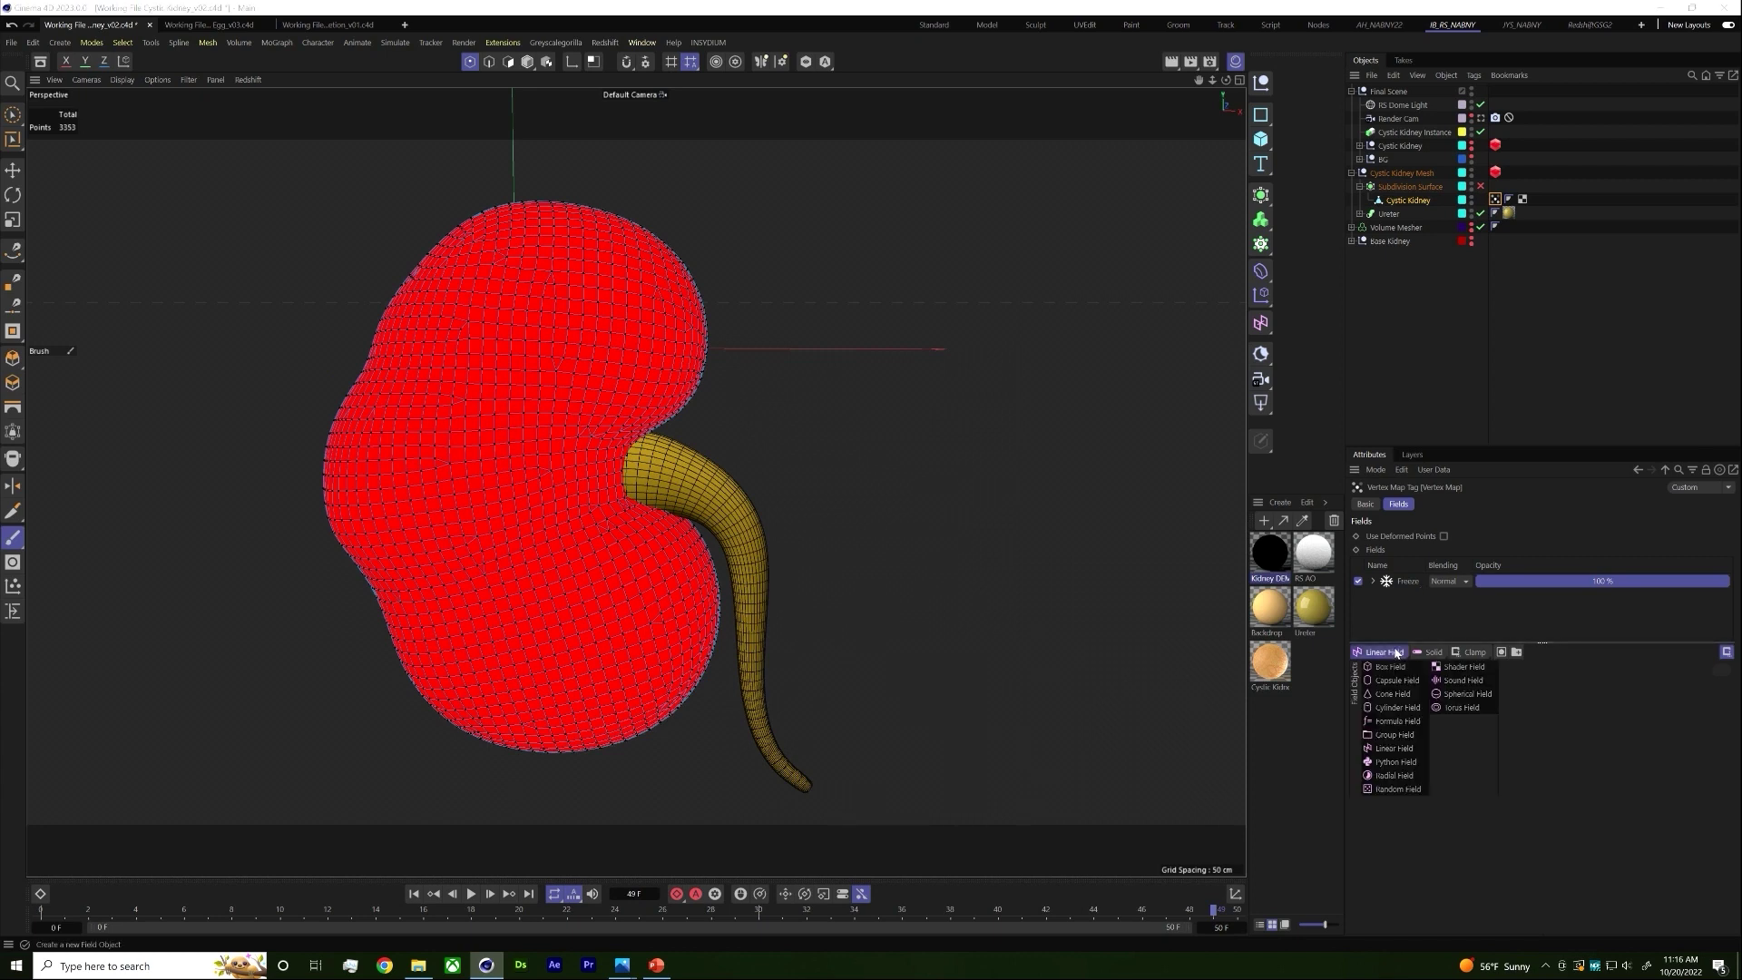
left_click(1460, 667)
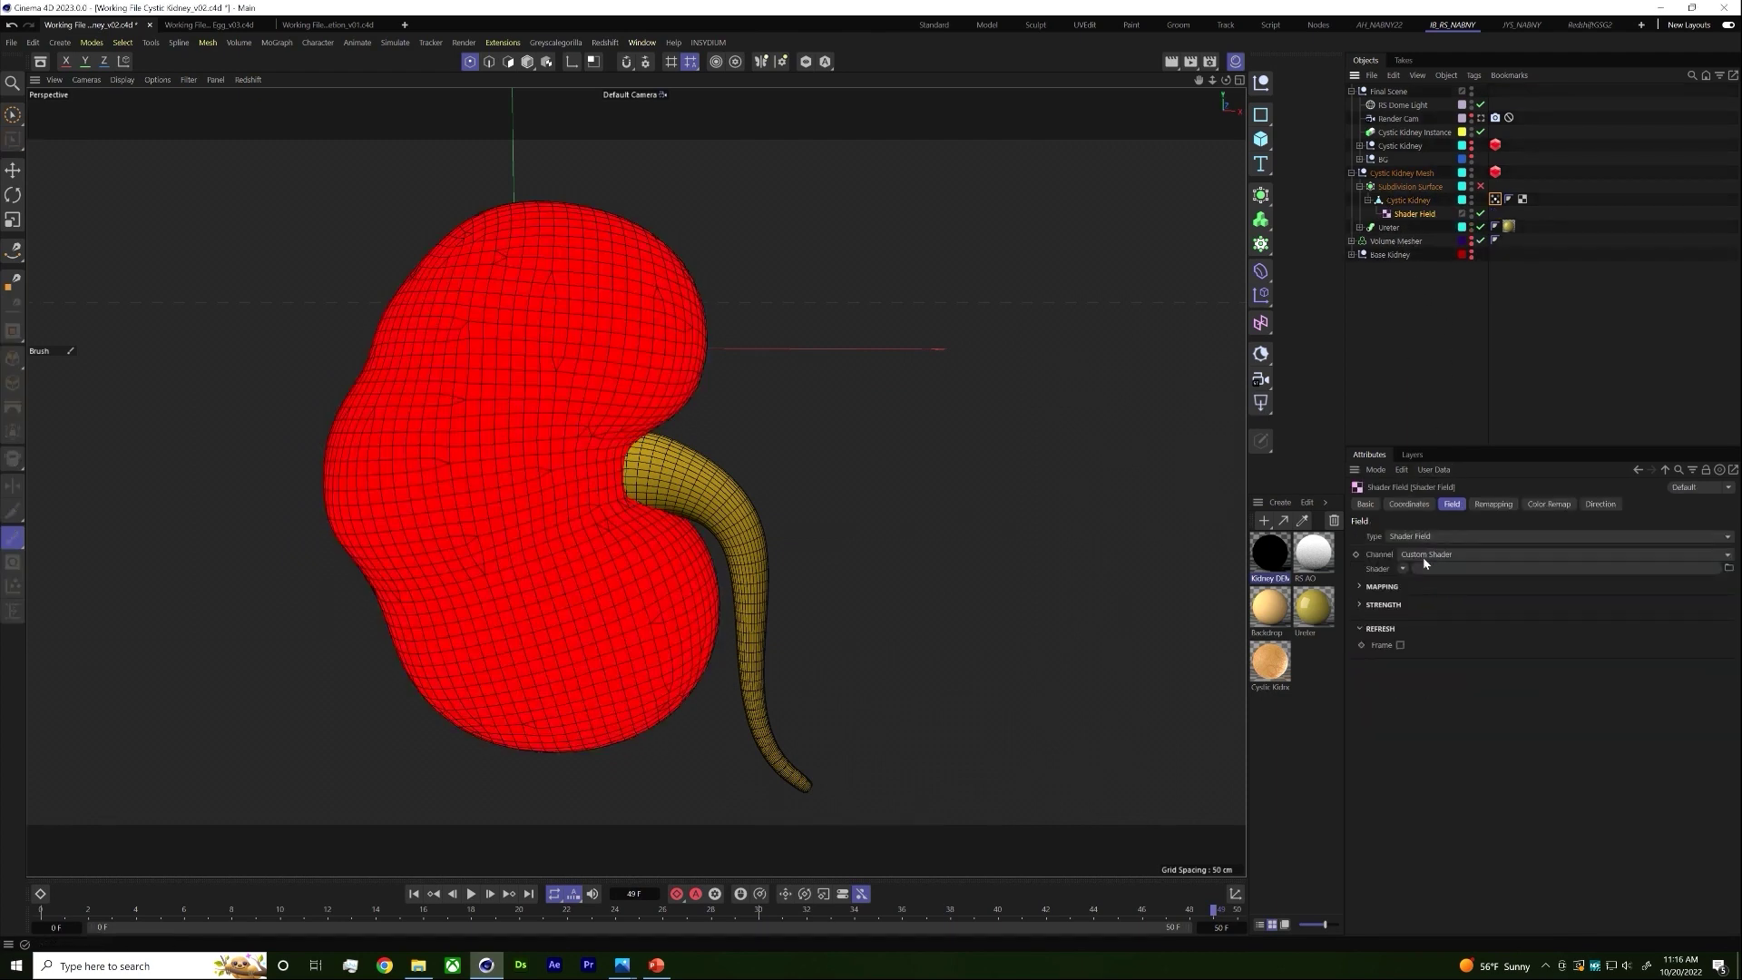
Step: Load a Layer shader into the Shader Field and add a Noise shader as its first layer
left_click(1403, 569)
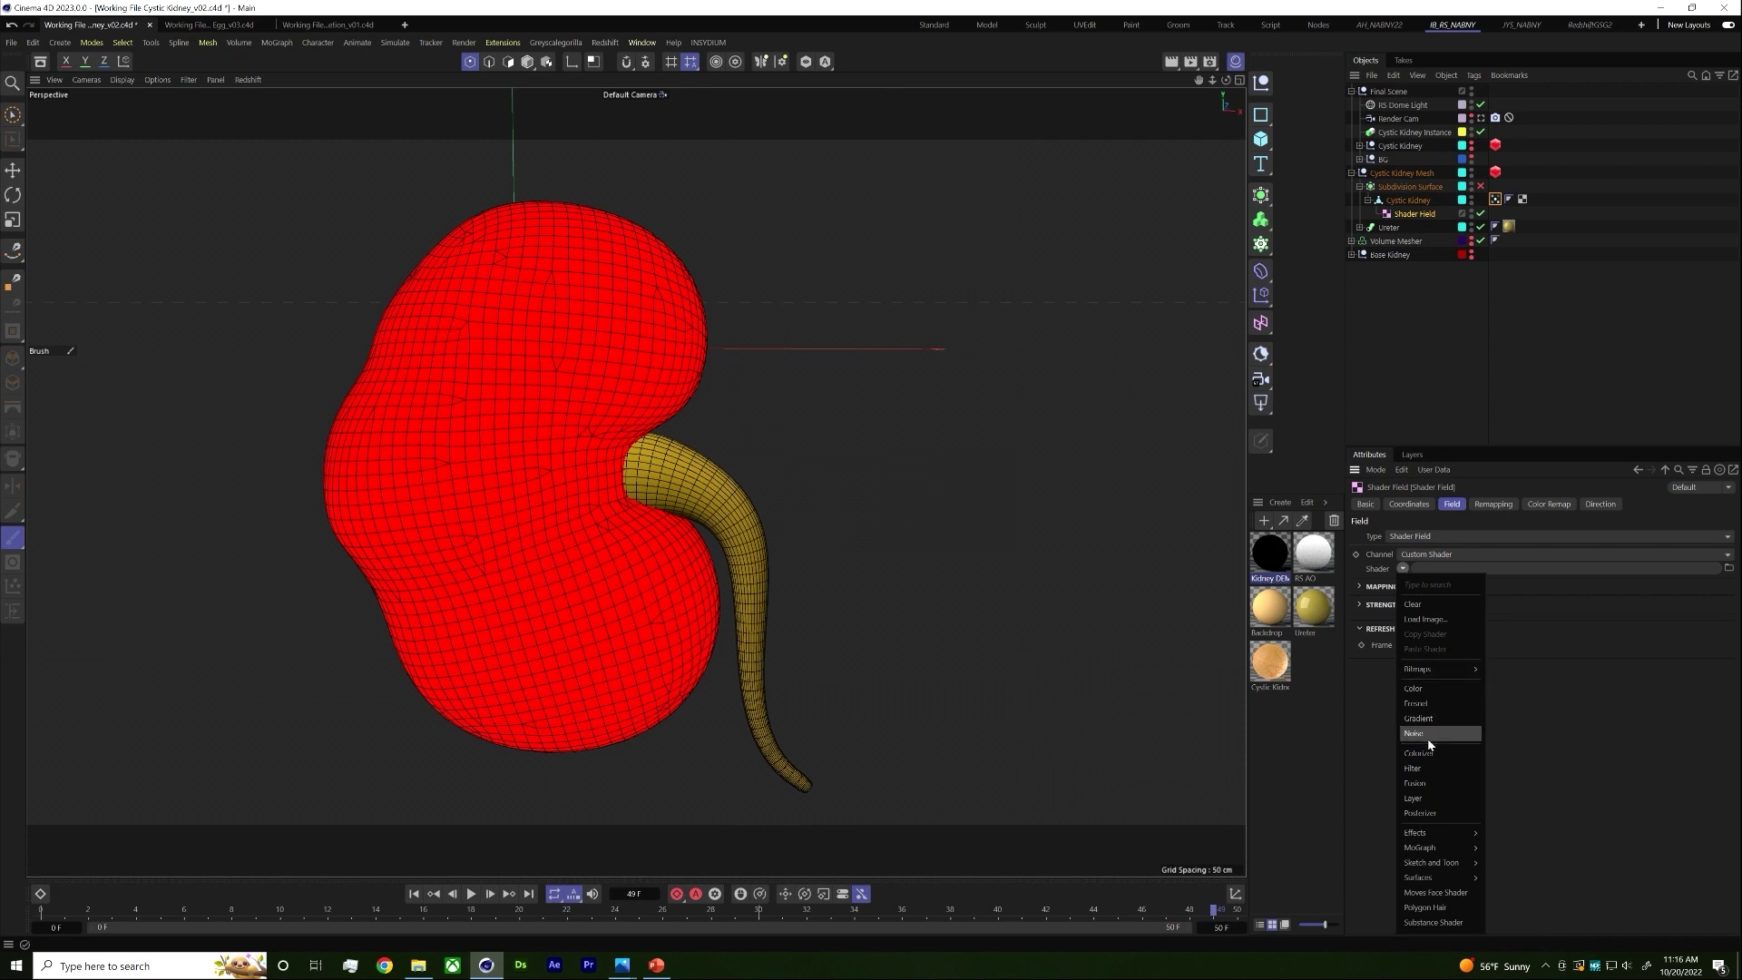
left_click(1431, 798)
left_click(1414, 599)
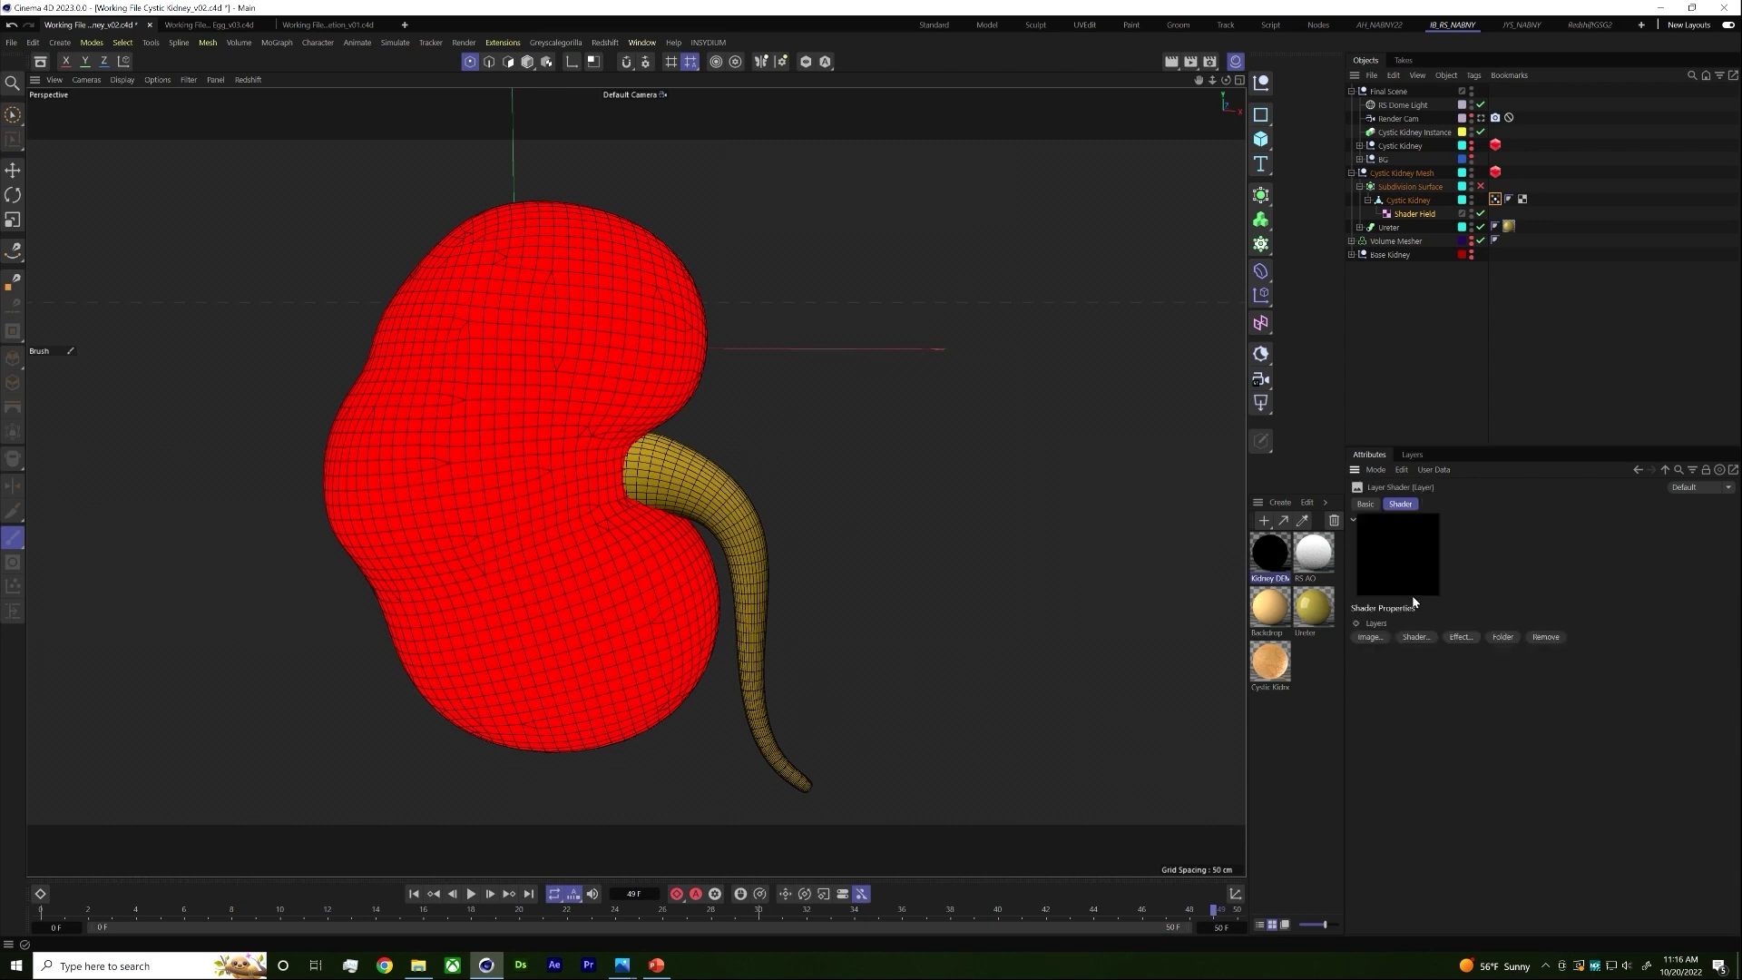
left_click(1412, 637)
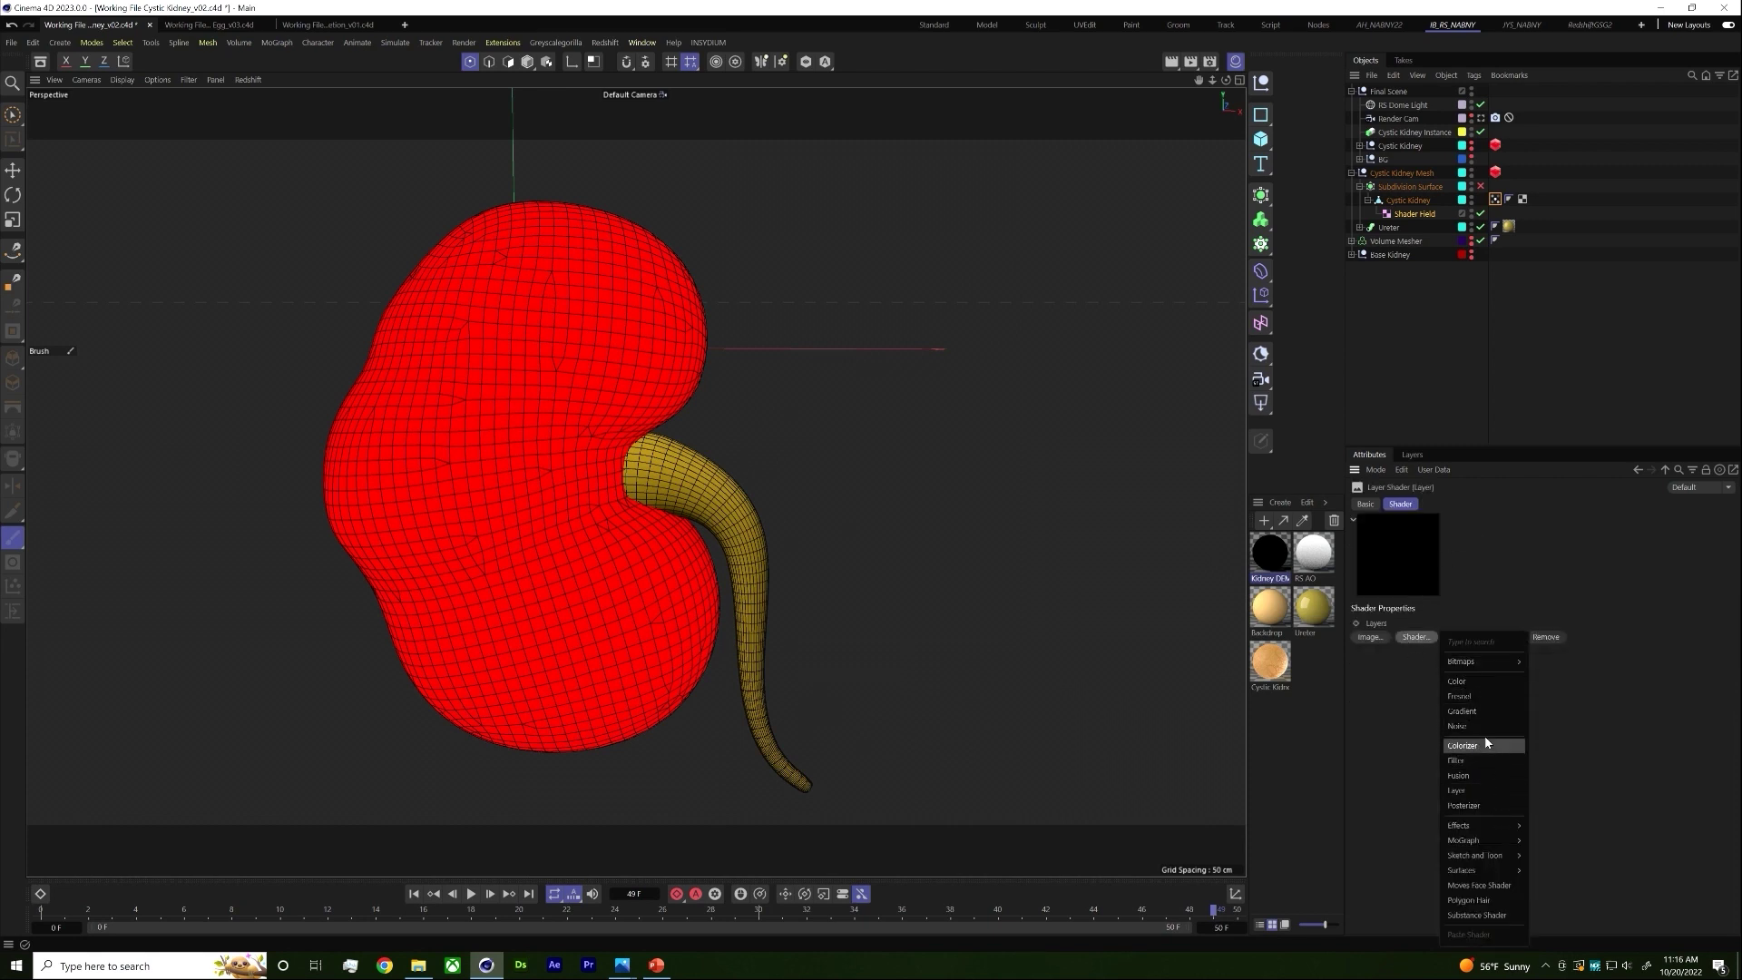
left_click(1458, 726)
Step: Set the Noise shader's noise type to Voronoi 1 and its Global Scale to 700%
left_click(1402, 657)
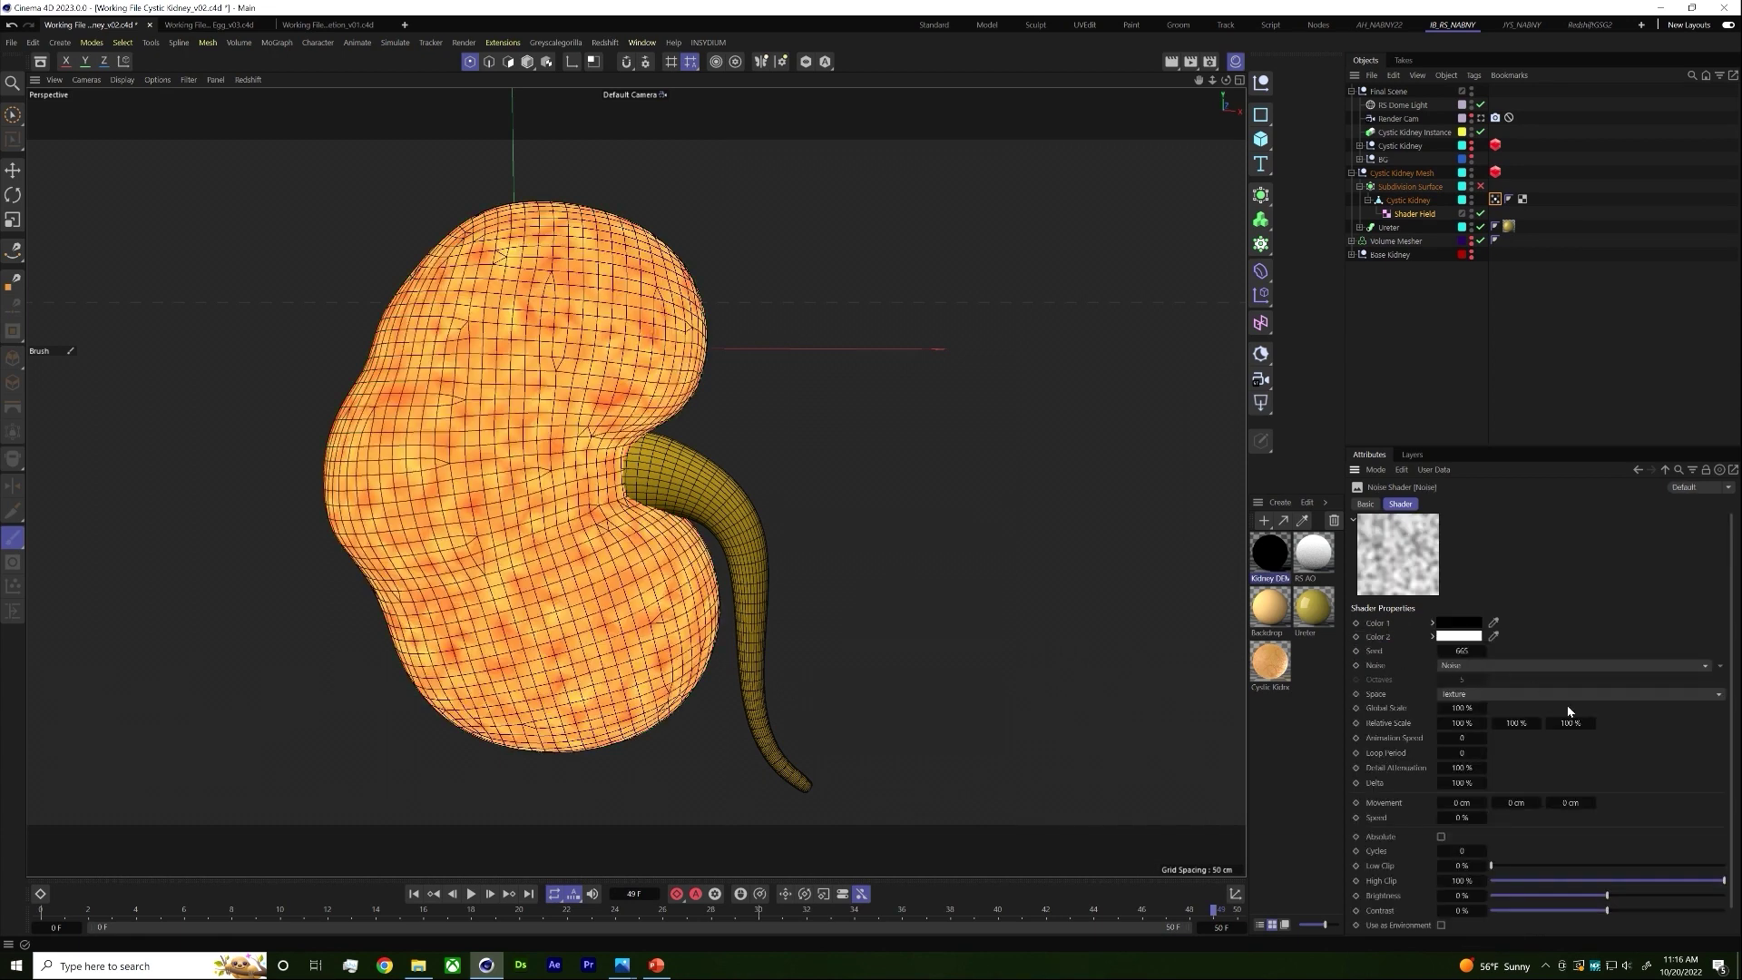
left_click(1535, 668)
left_click(1505, 602)
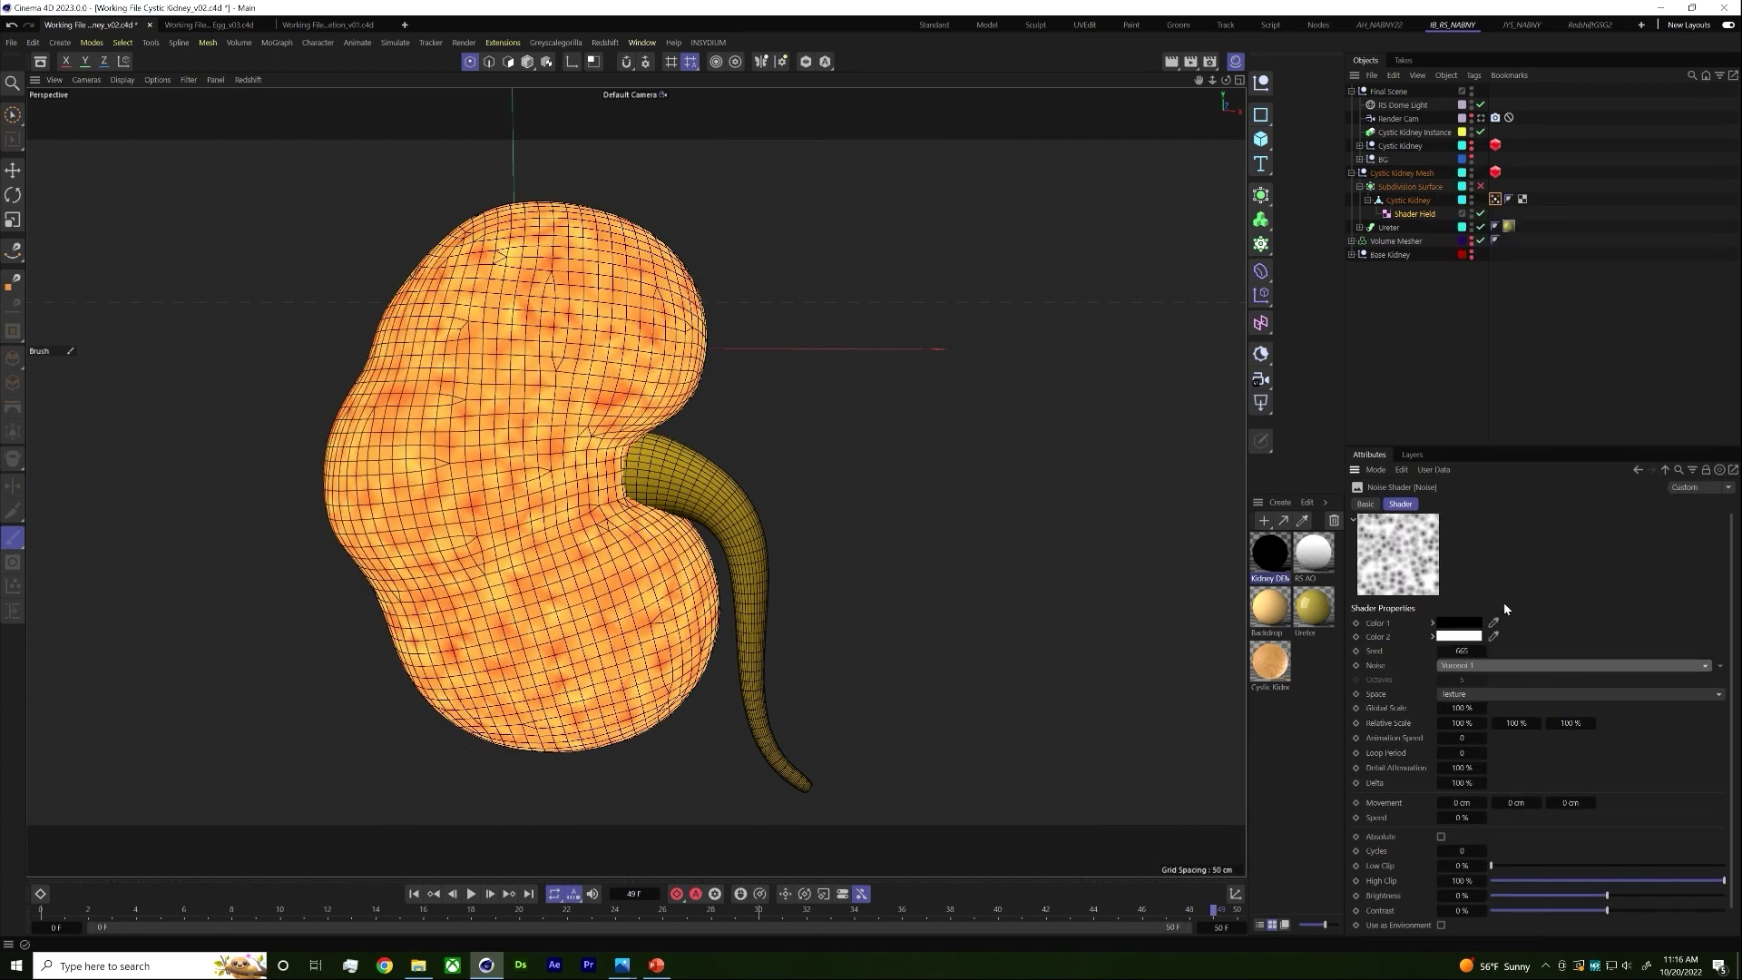
double_click(1462, 708)
type("70")
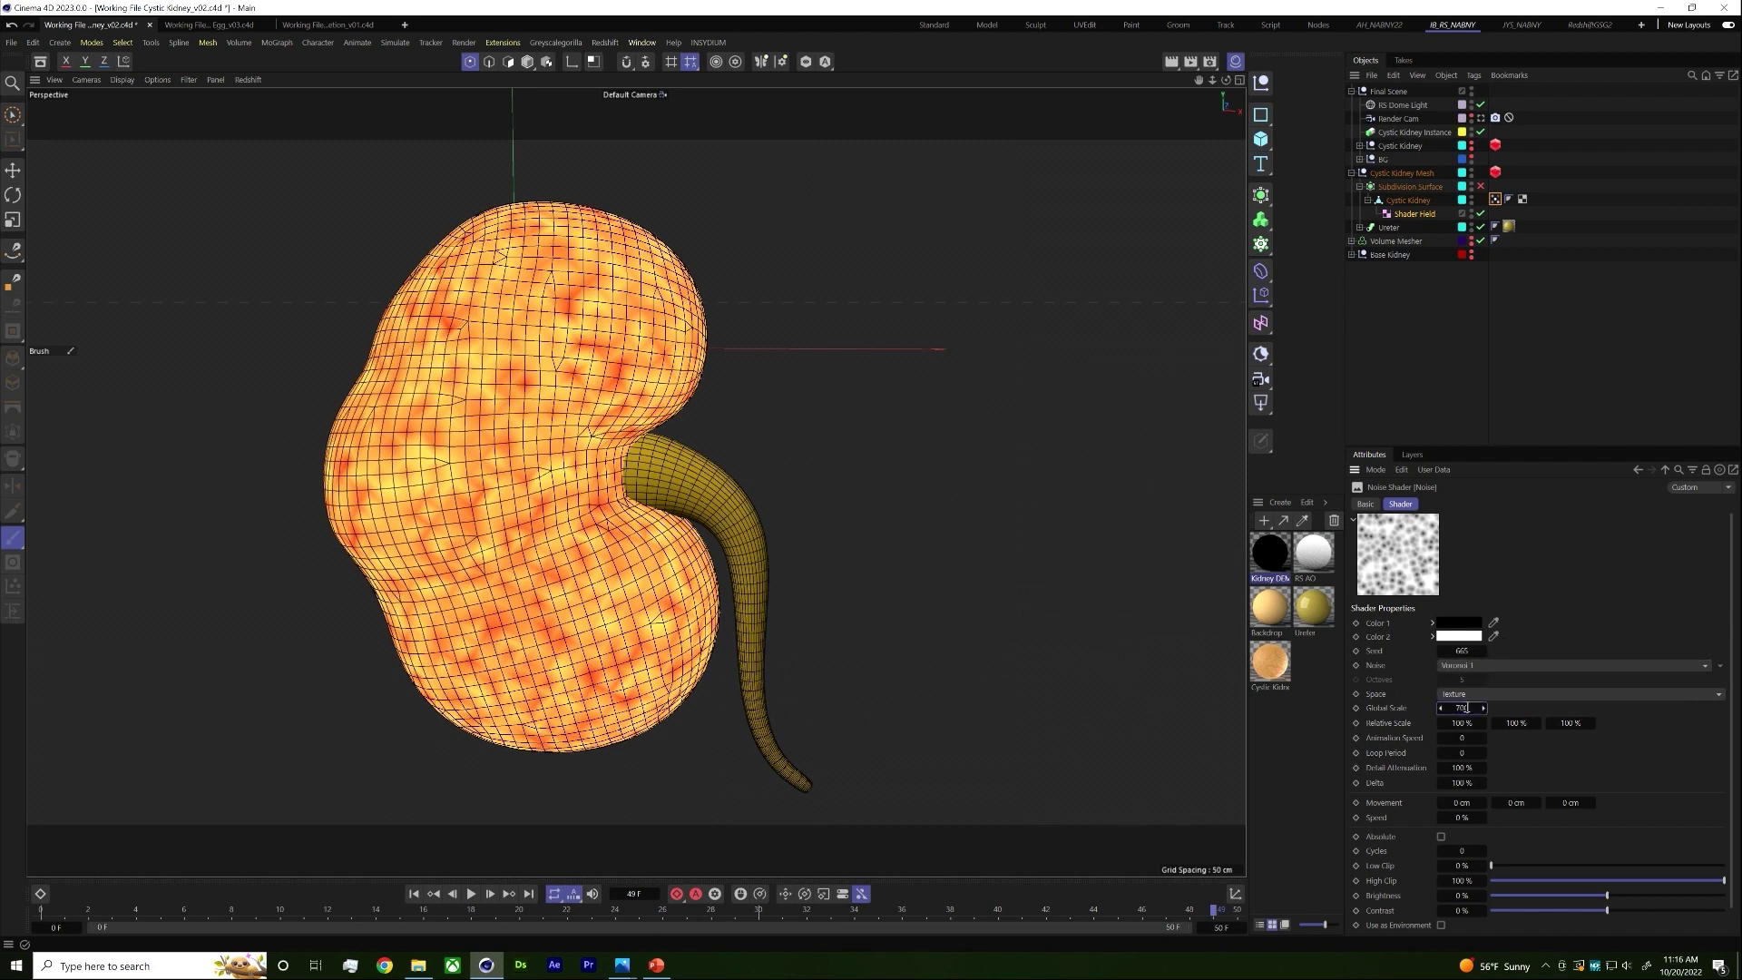
key("Return")
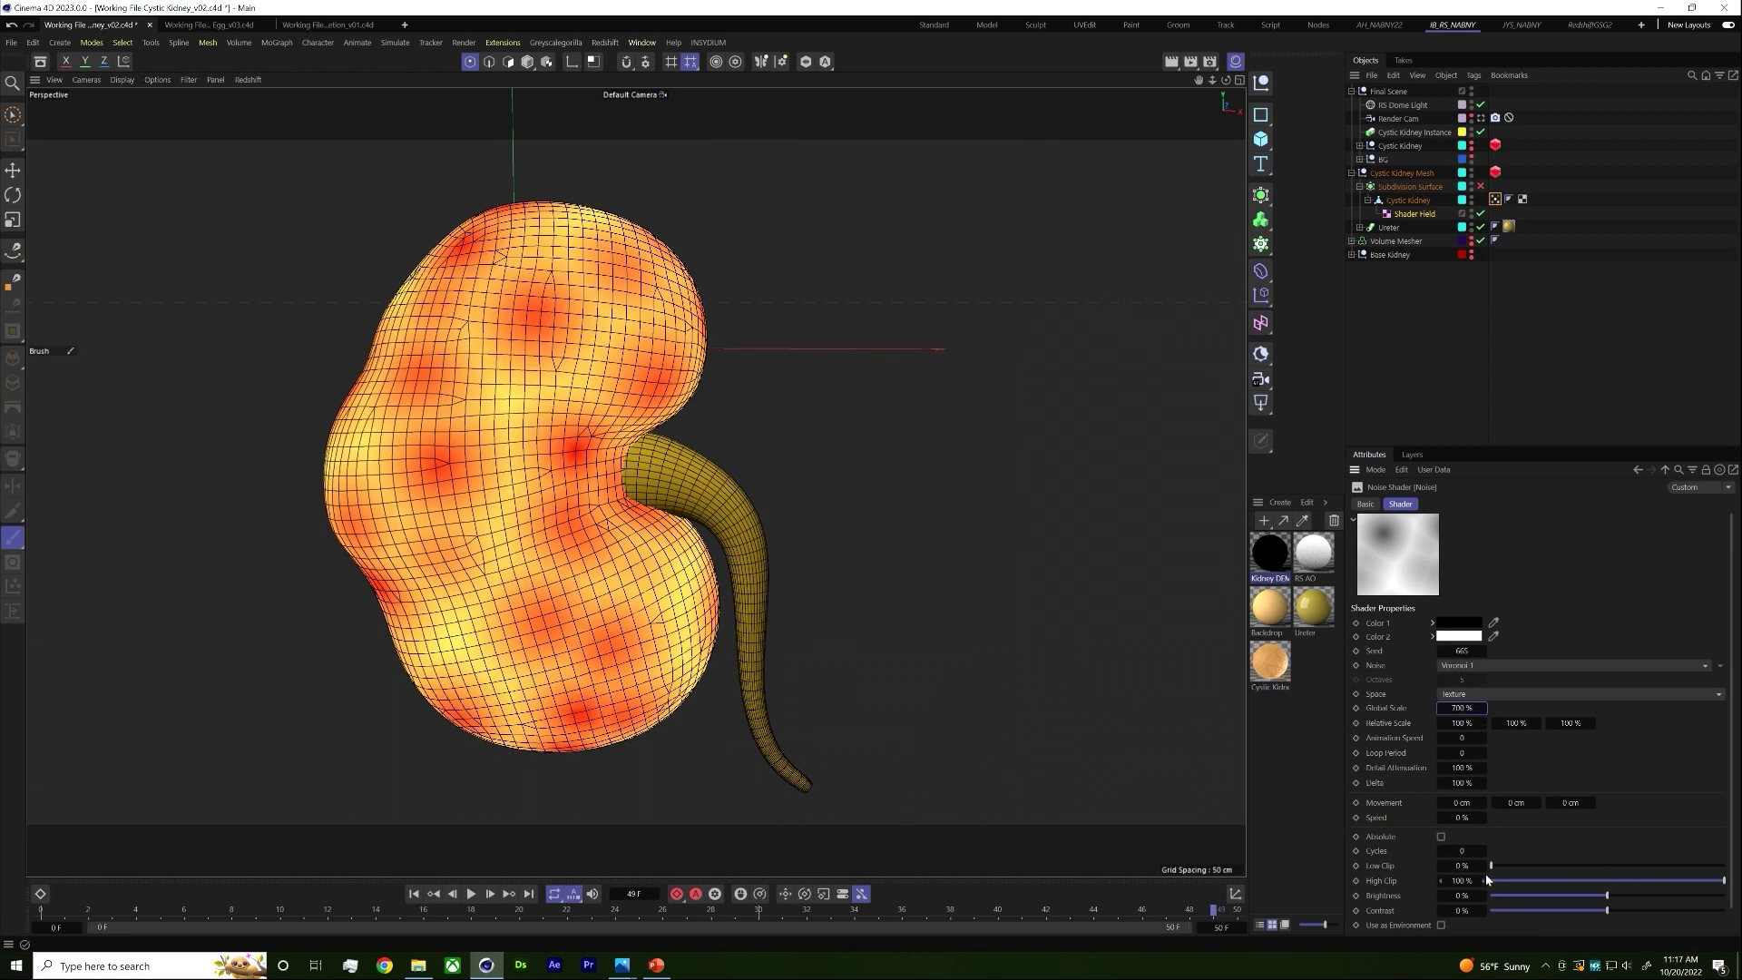
Step: Set the noise's Low Clip to 35% and High Clip to 79%, and preview the map with the Subdivision Surface briefly enabled
left_click_drag(1514, 874, 1574, 868)
left_click_drag(1699, 880, 1675, 880)
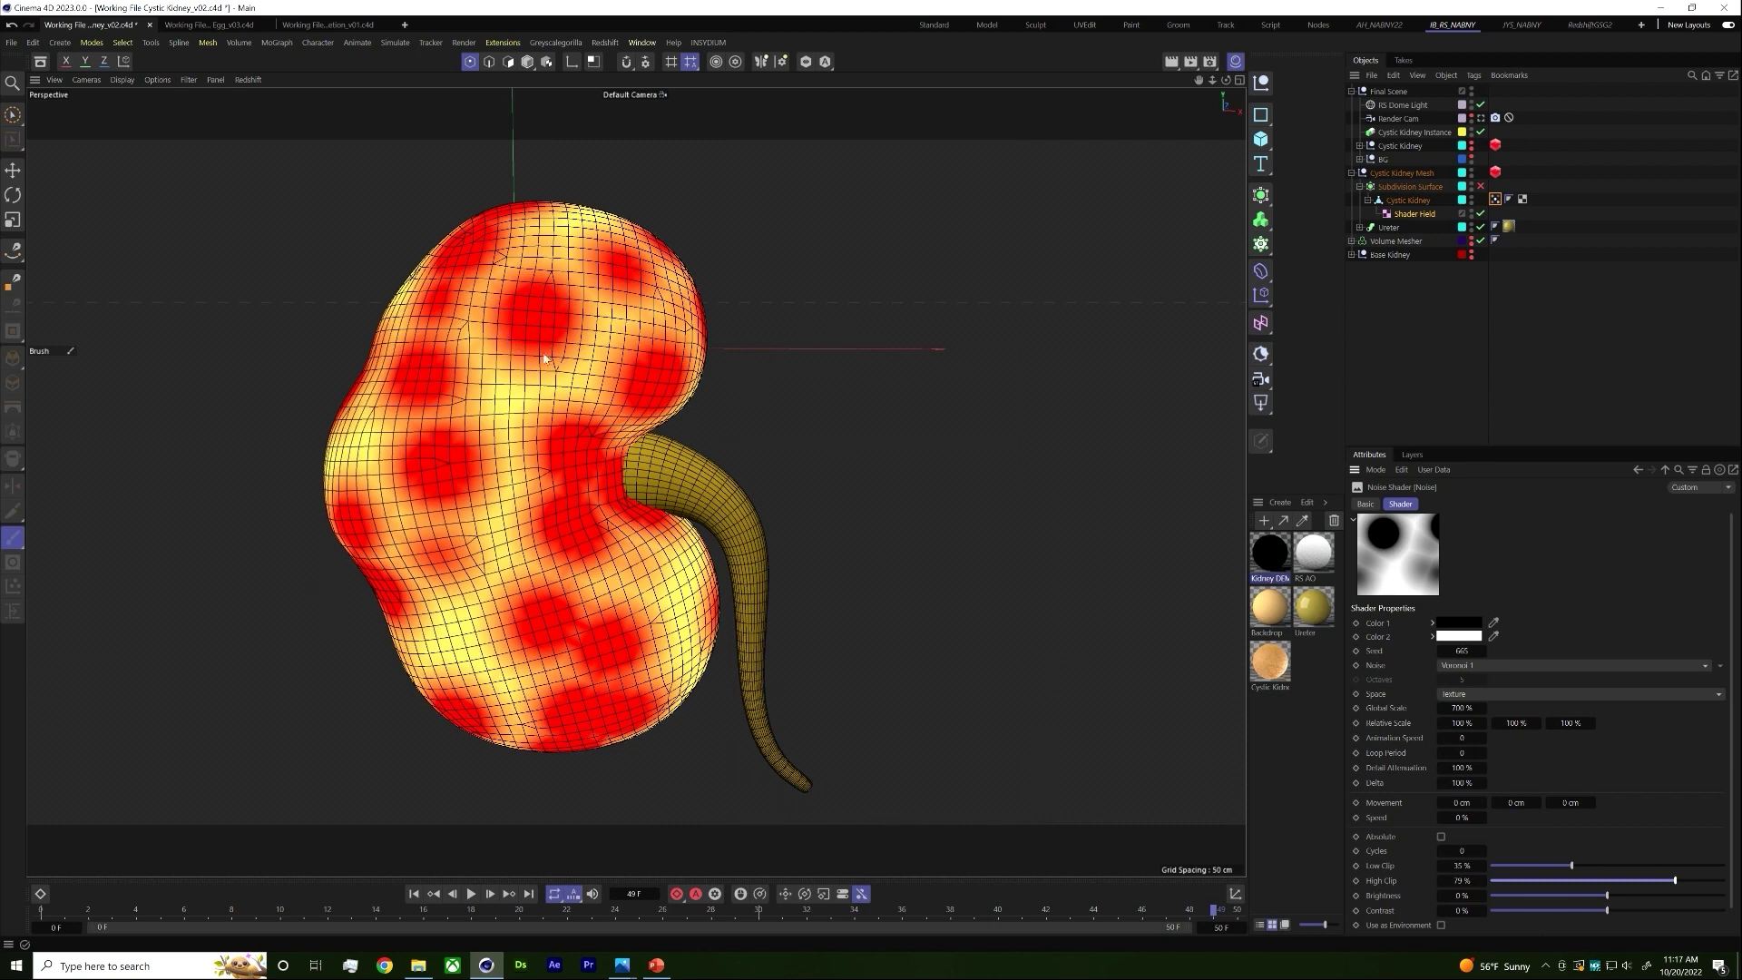
left_click(1481, 187)
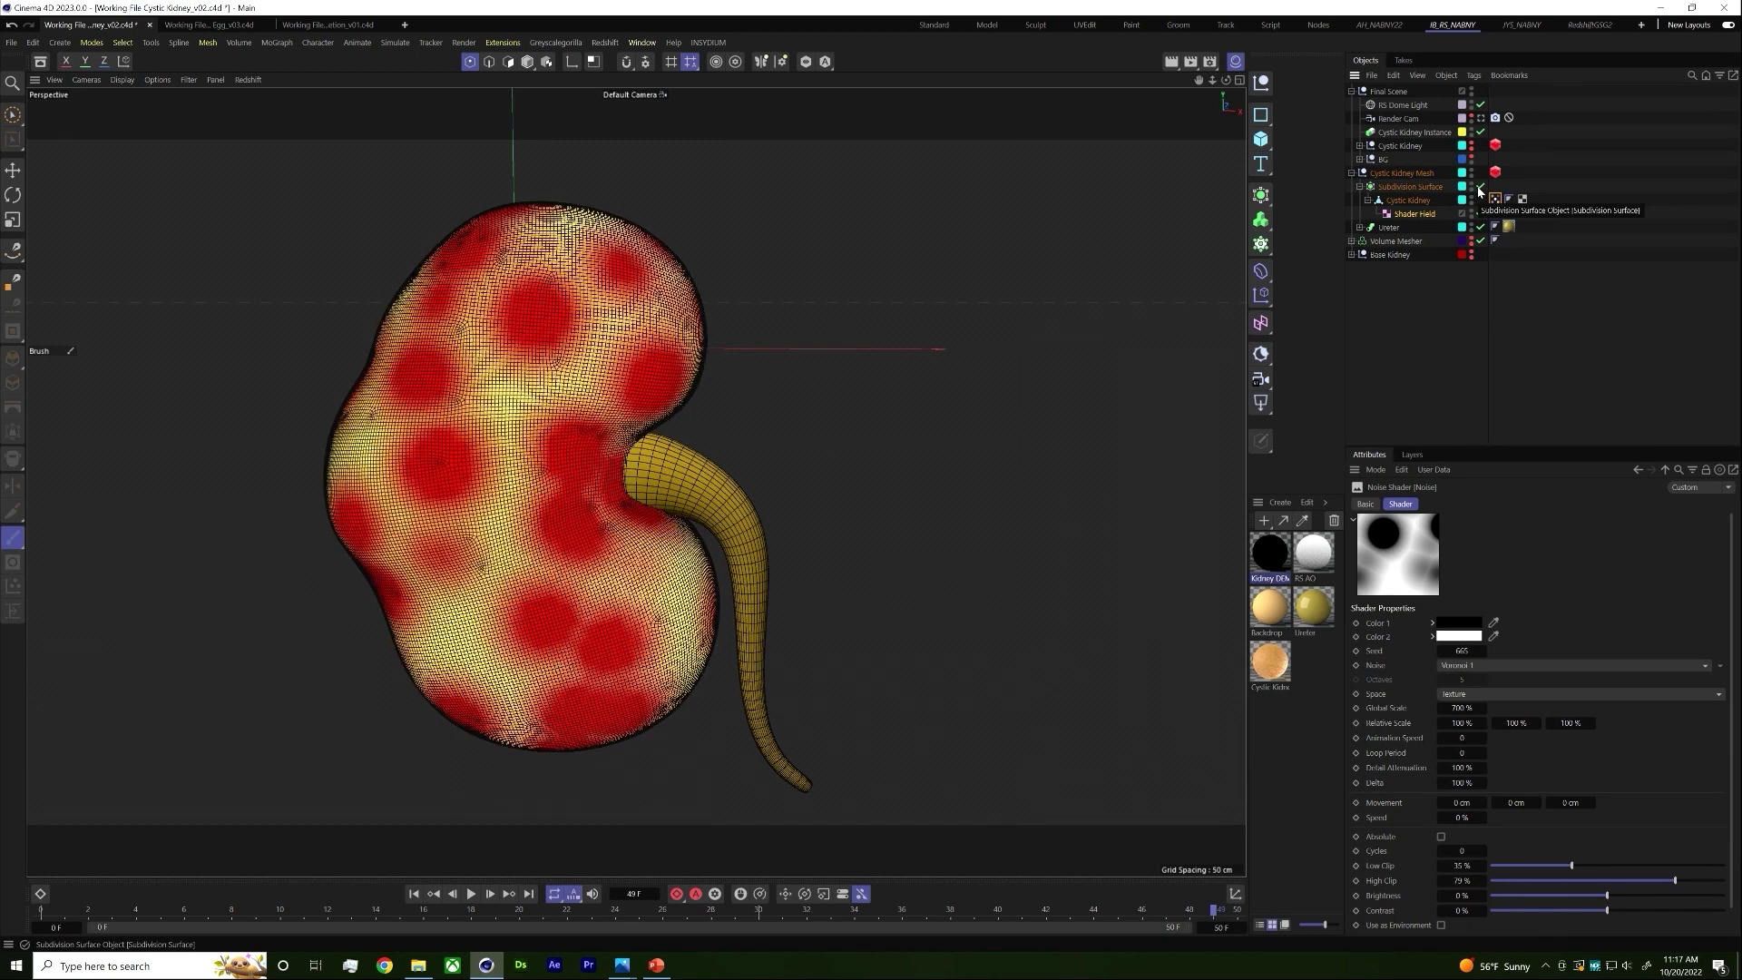
left_click(1481, 187)
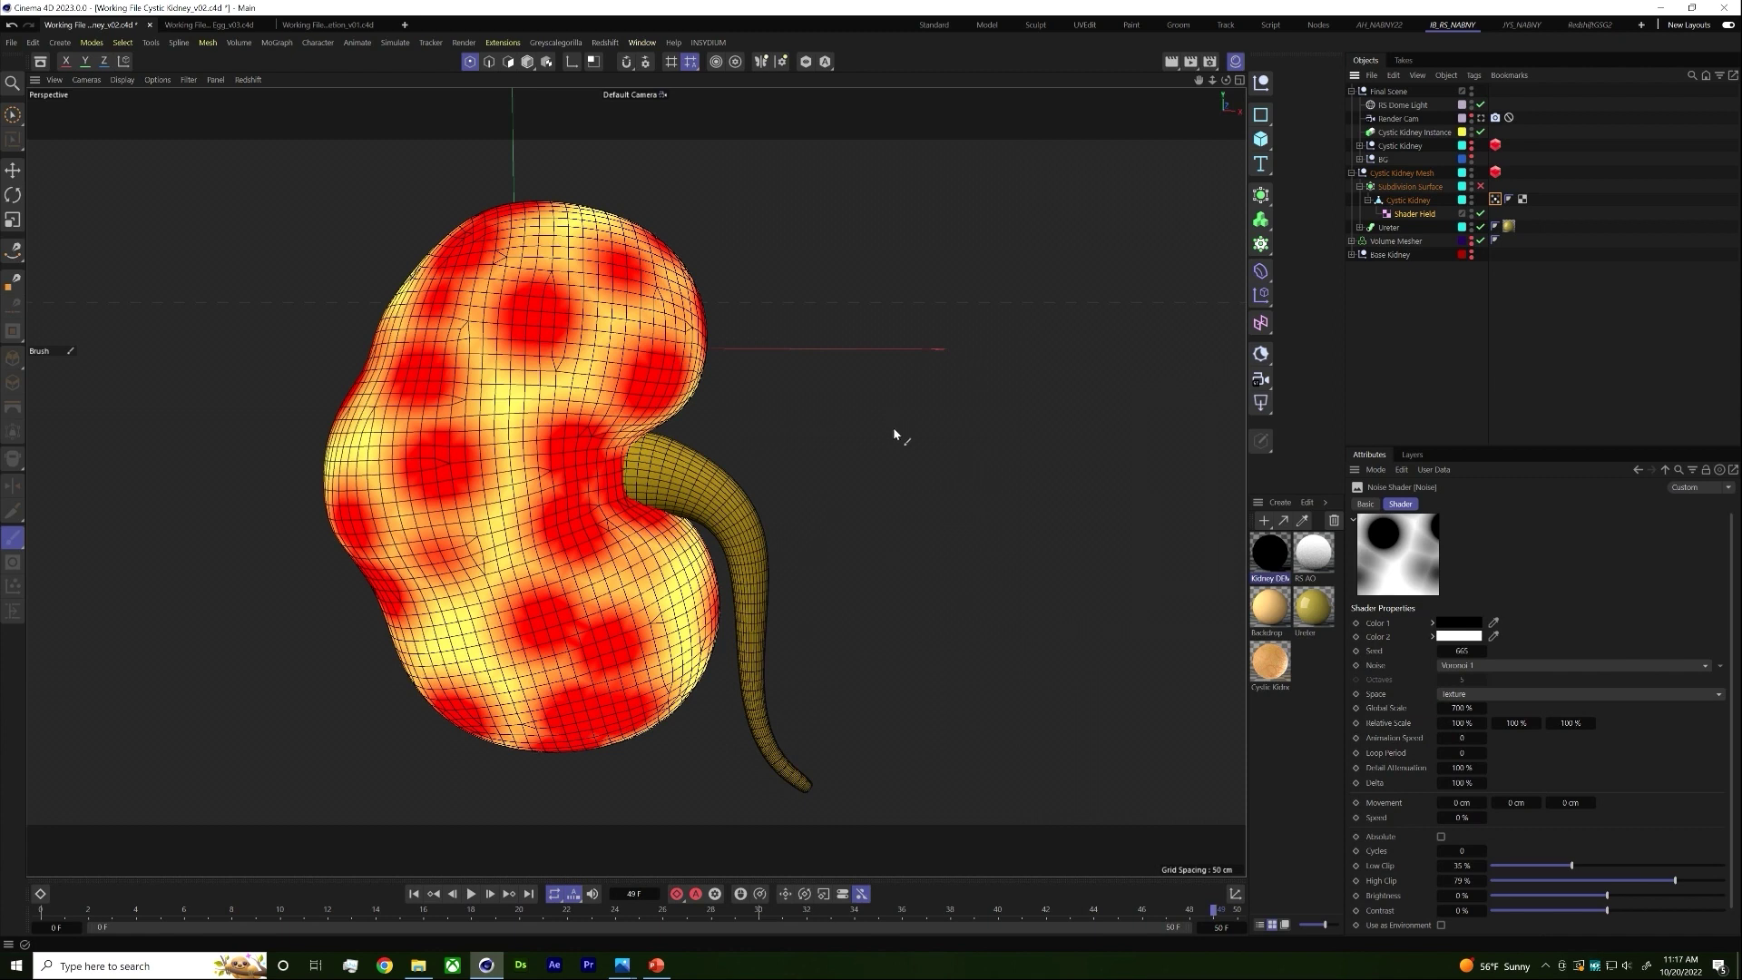
Step: Invert the noise by making Color 1 white and Color 2 black, and lower its High Clip to about 65%
left_click(1453, 627)
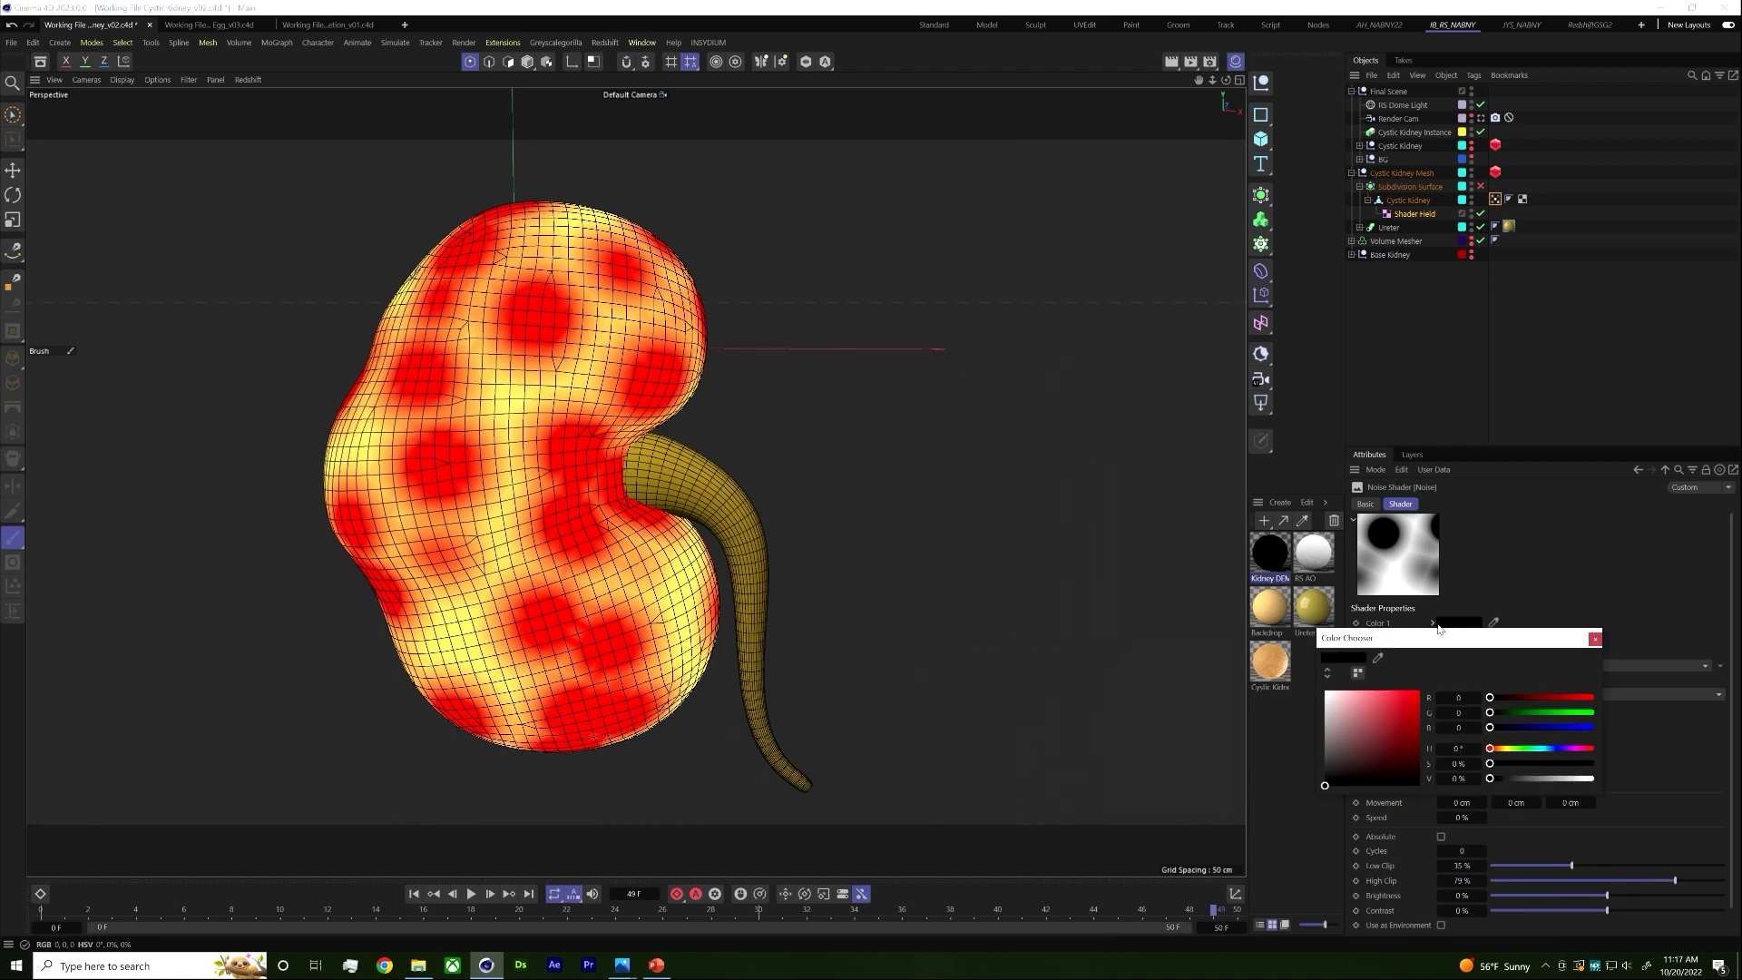
left_click_drag(1343, 715, 1325, 692)
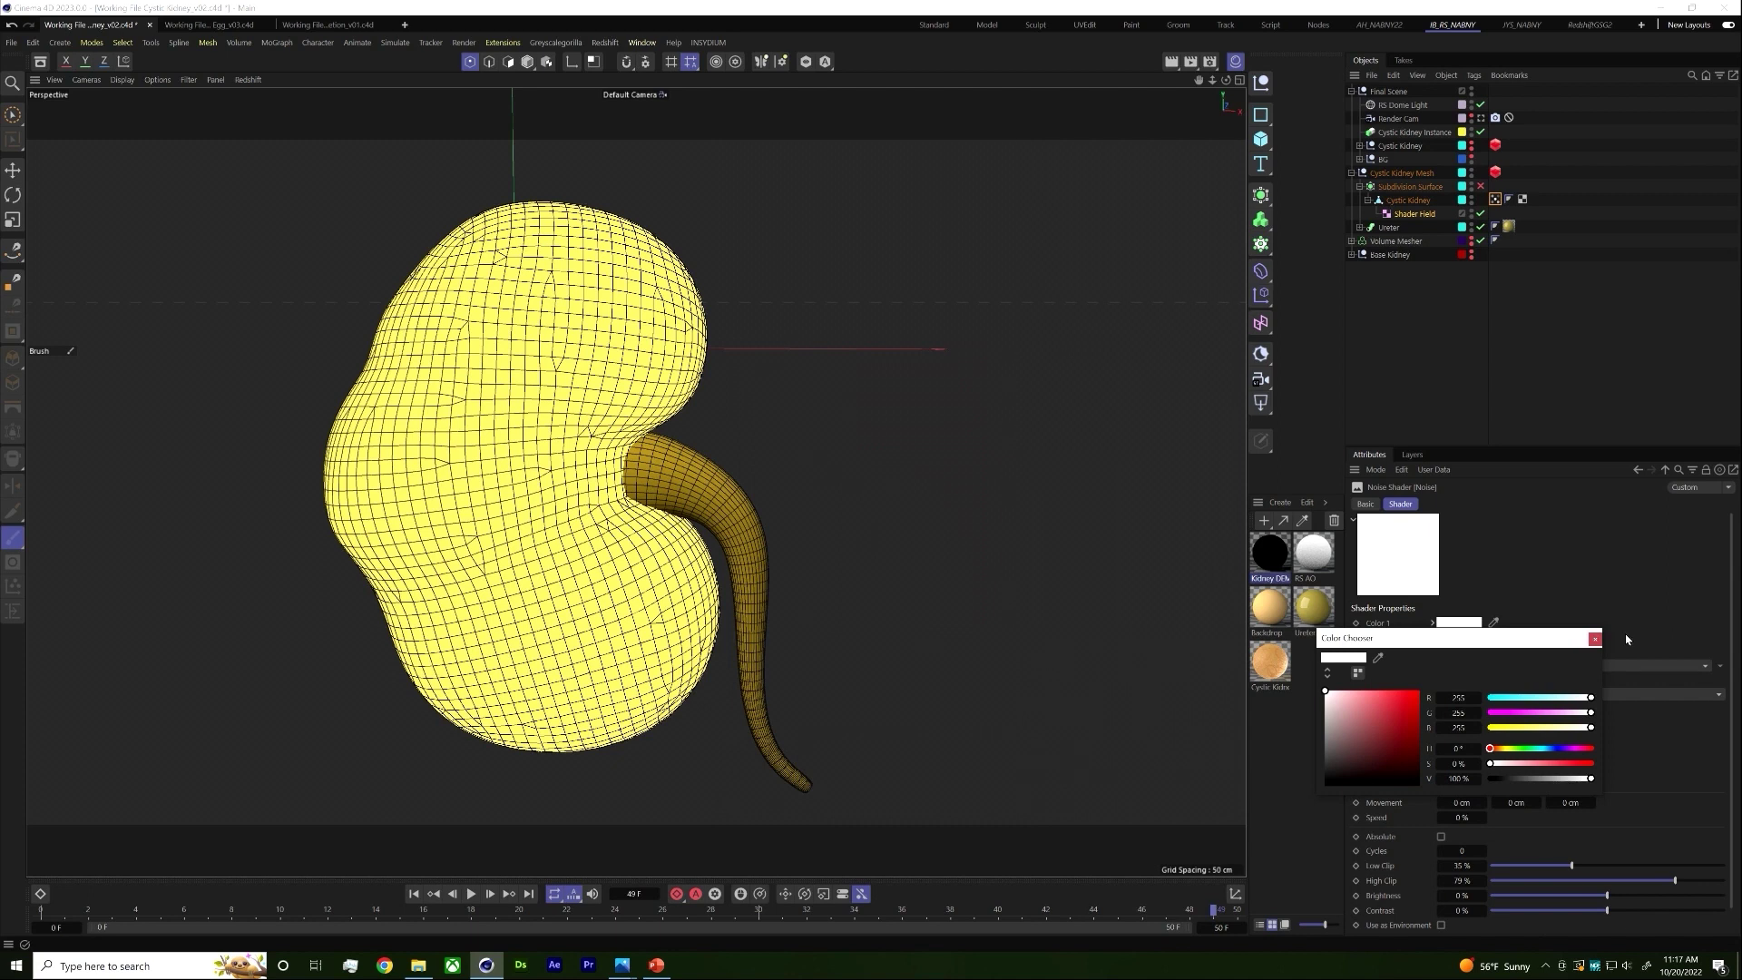
left_click(1595, 638)
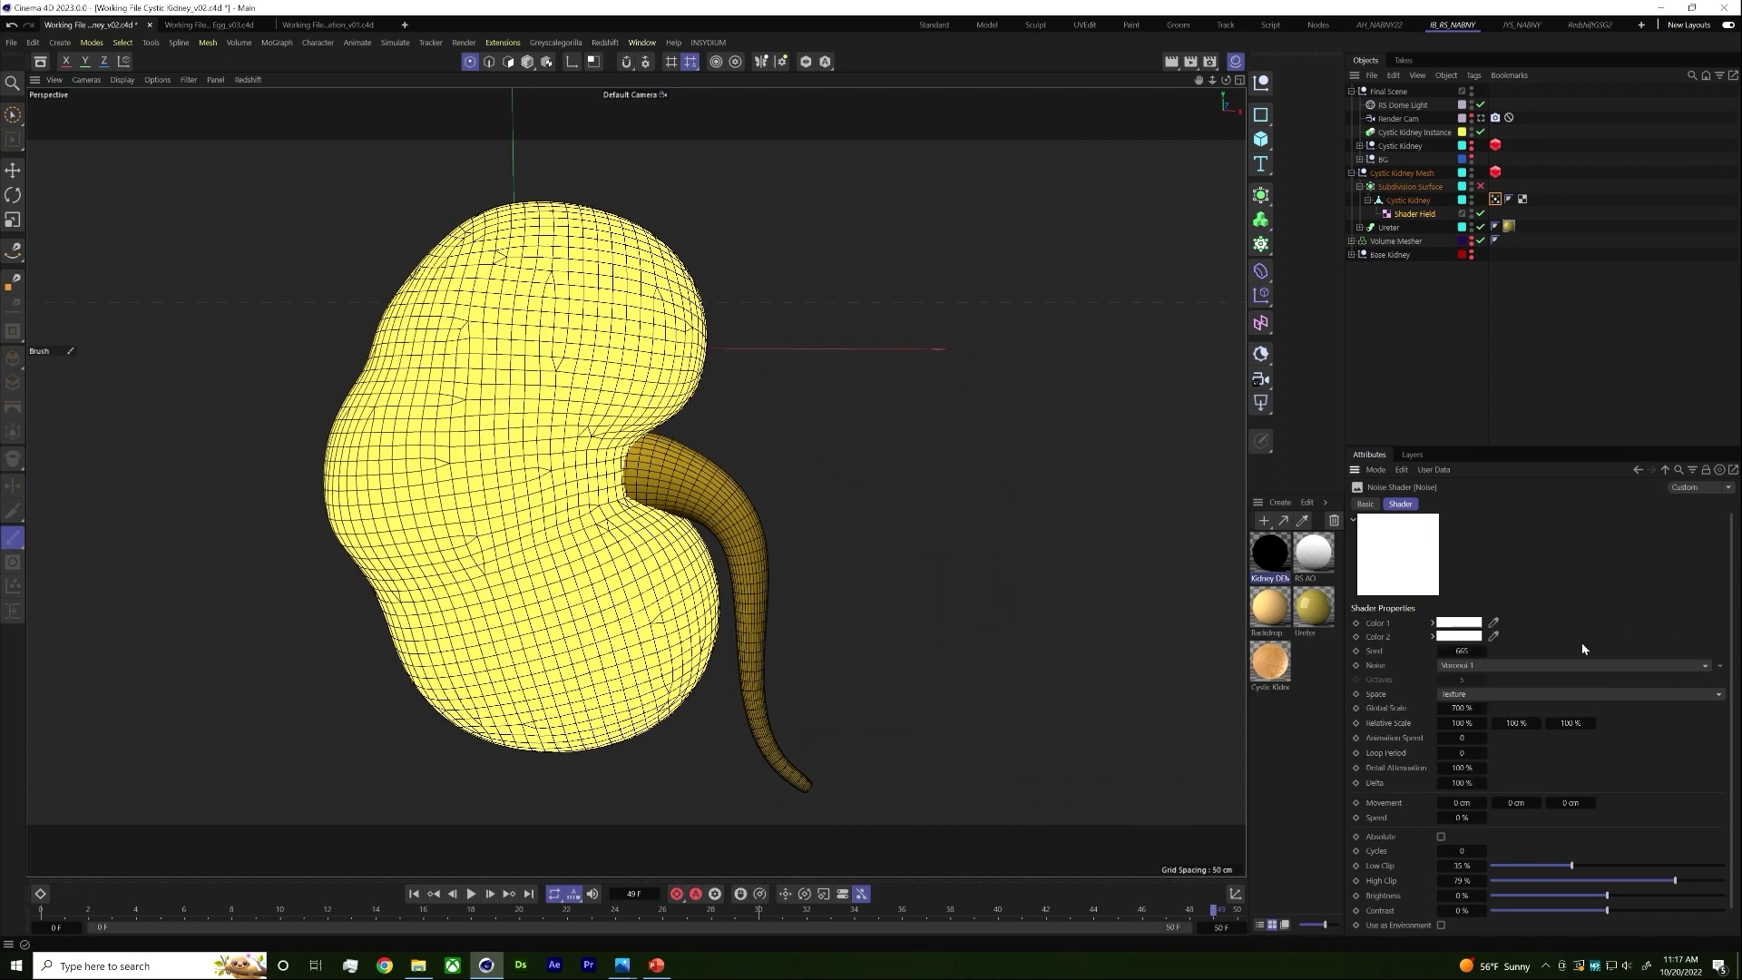
left_click(1459, 636)
left_click(1344, 725)
left_click(1340, 767)
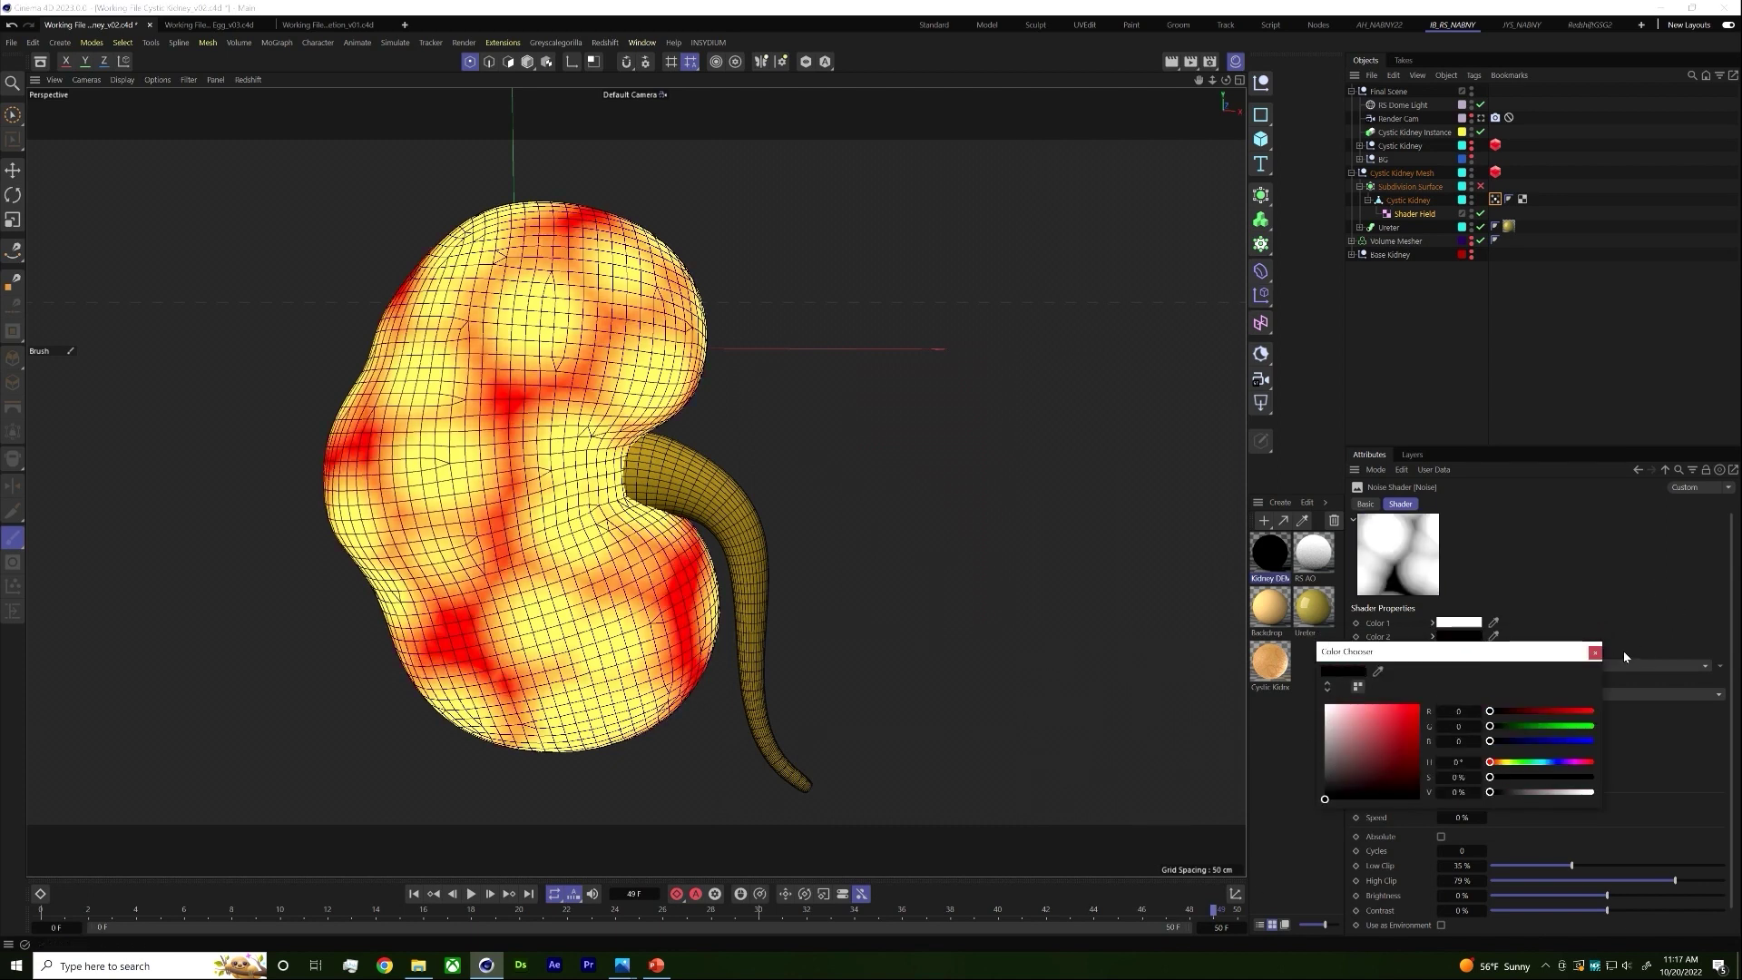
left_click(1593, 653)
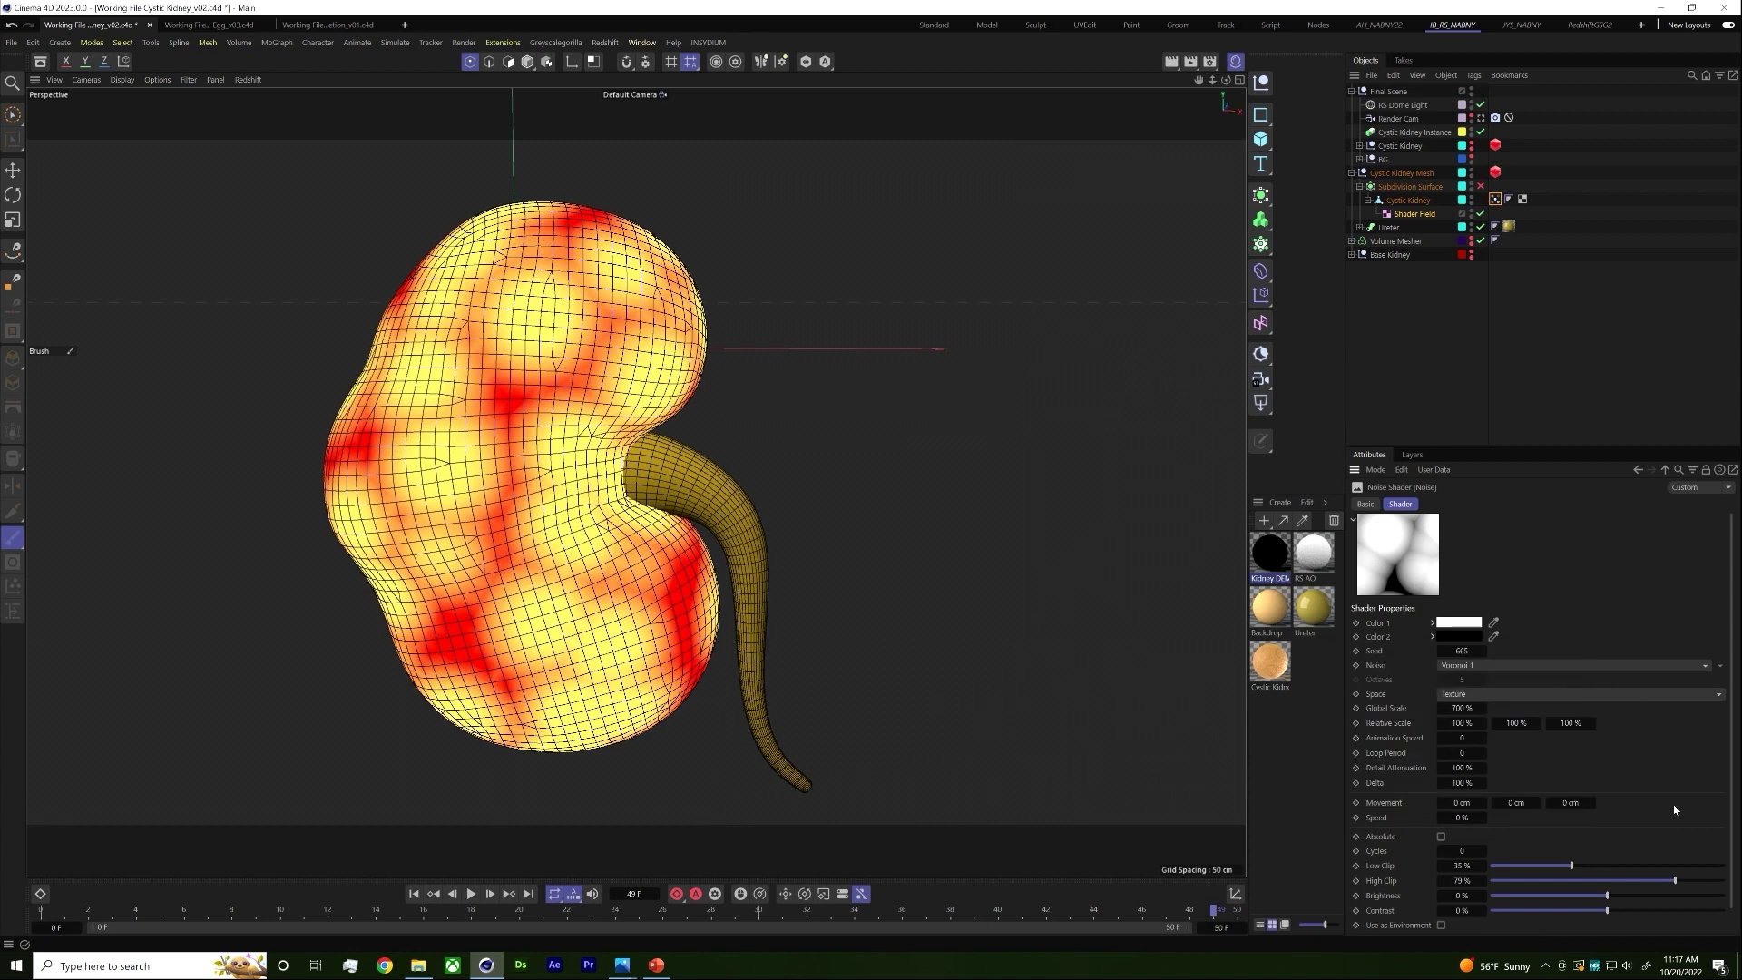
mouse_move(1646, 882)
left_mouse_down()
mouse_move(1624, 881)
mouse_move(1643, 881)
left_mouse_up()
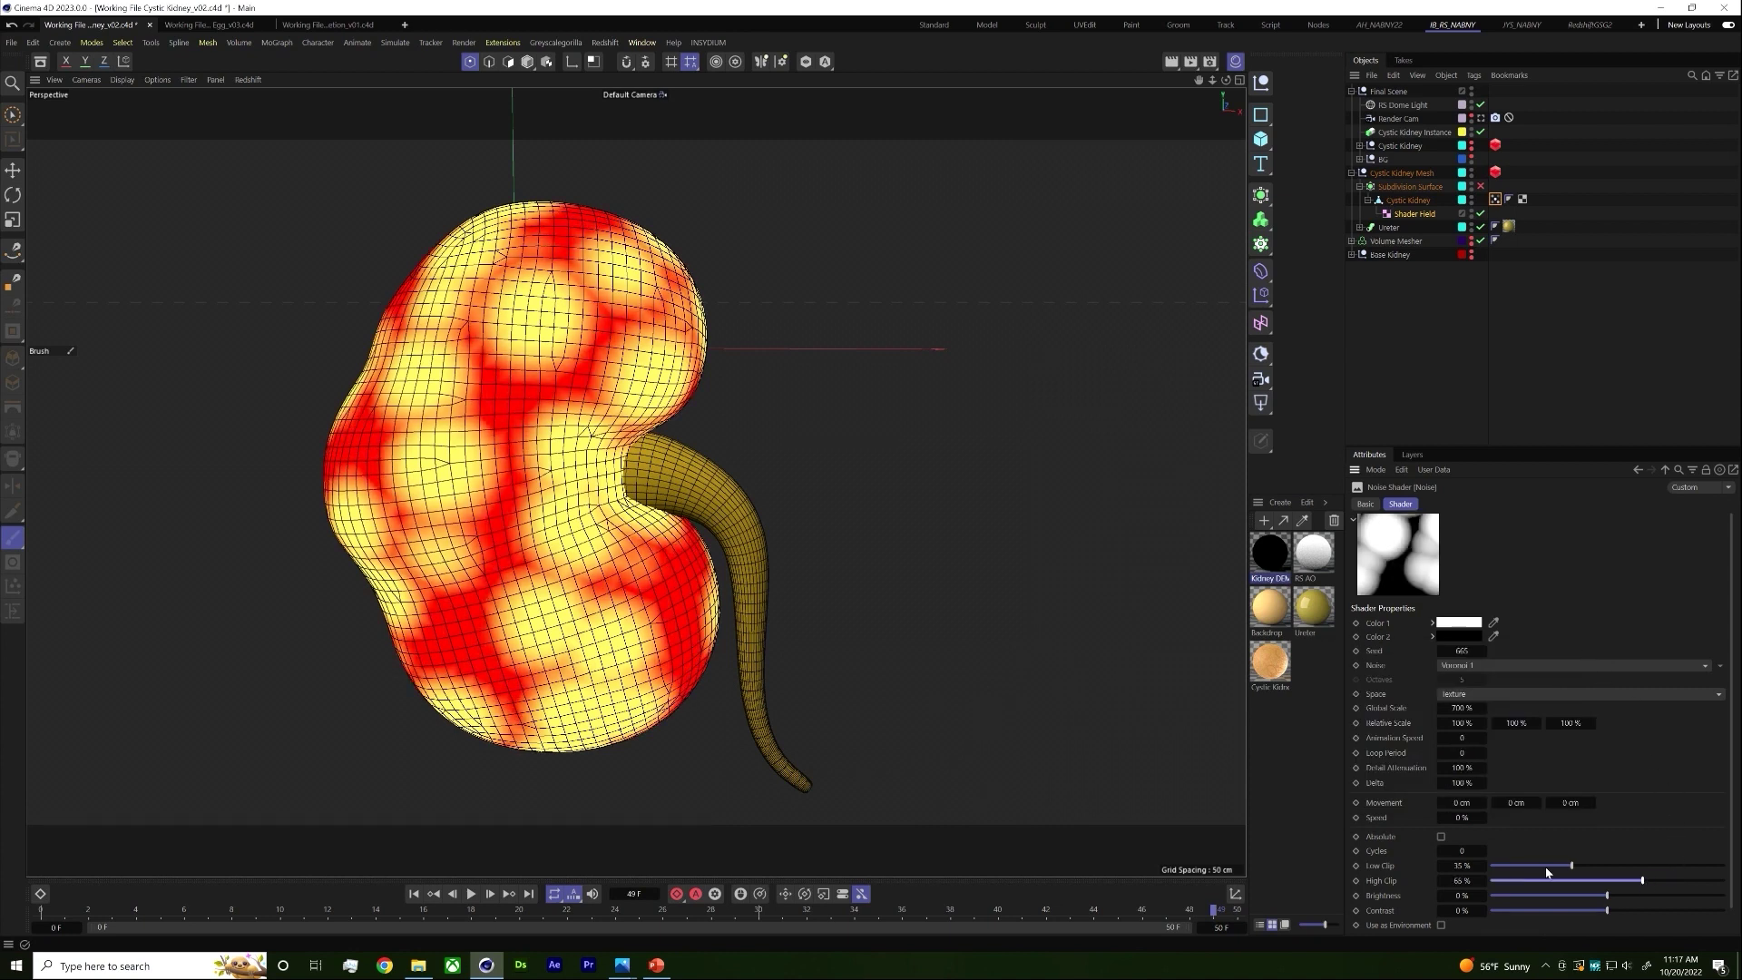
Step: Add a second Noise shader to the Shader Field's Layer shader
left_click(1413, 215)
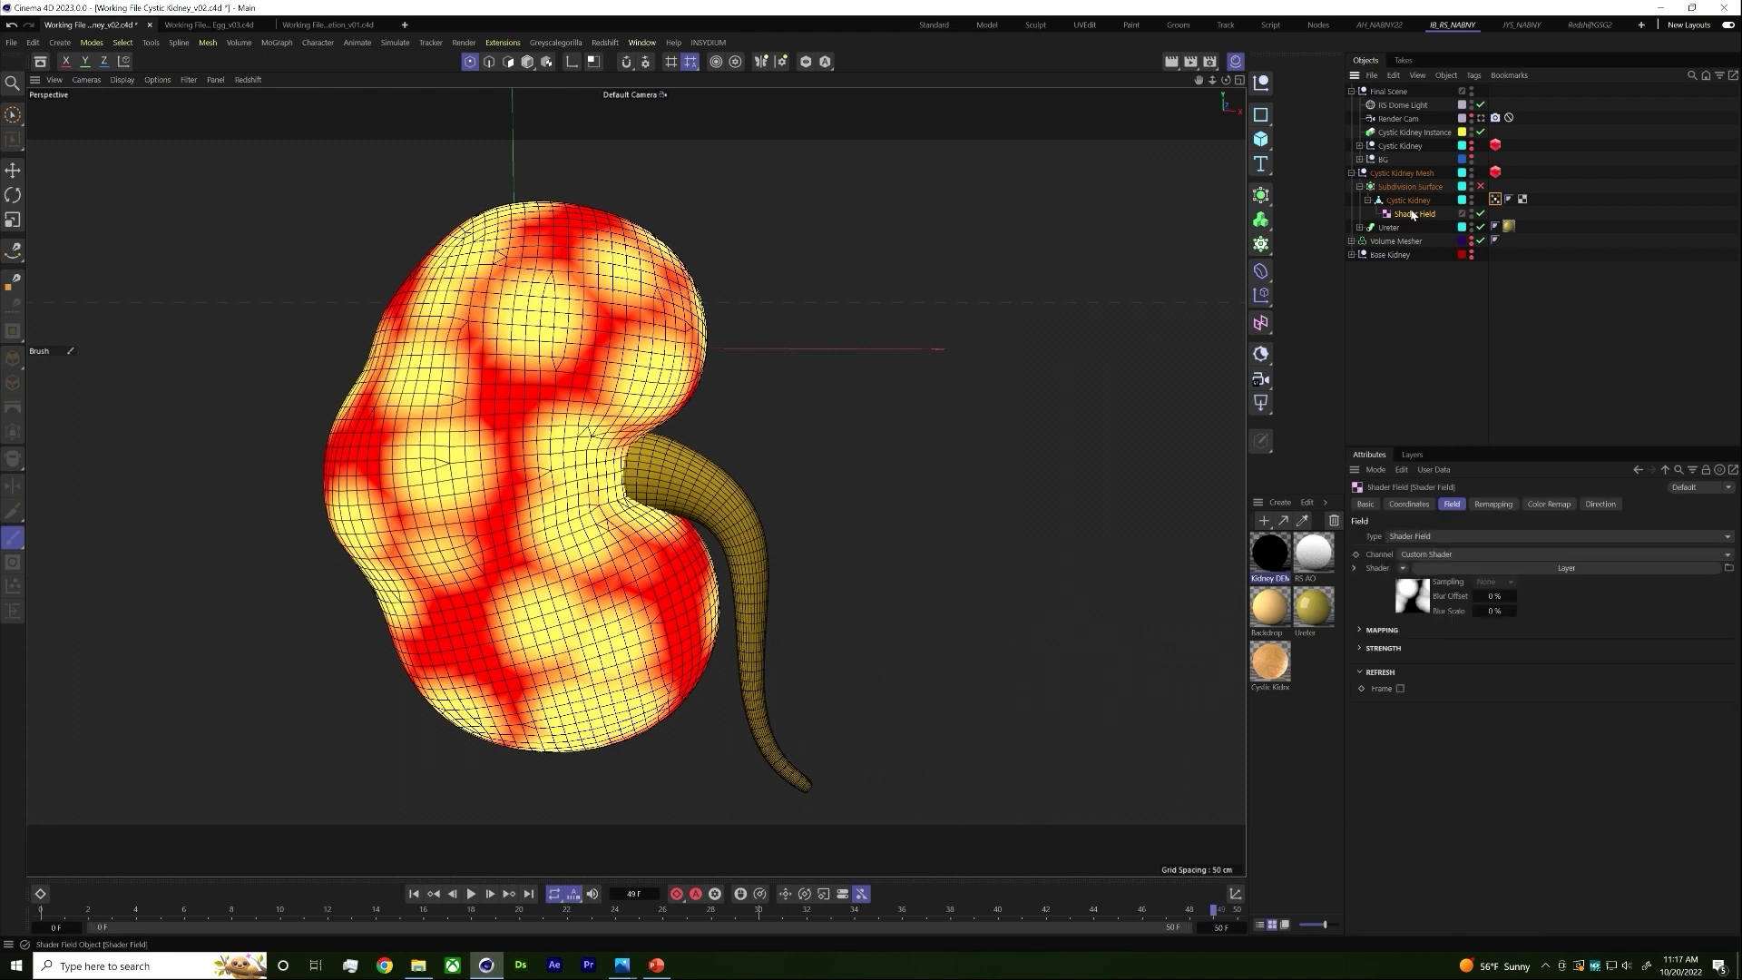
left_click(1412, 595)
left_click(1423, 638)
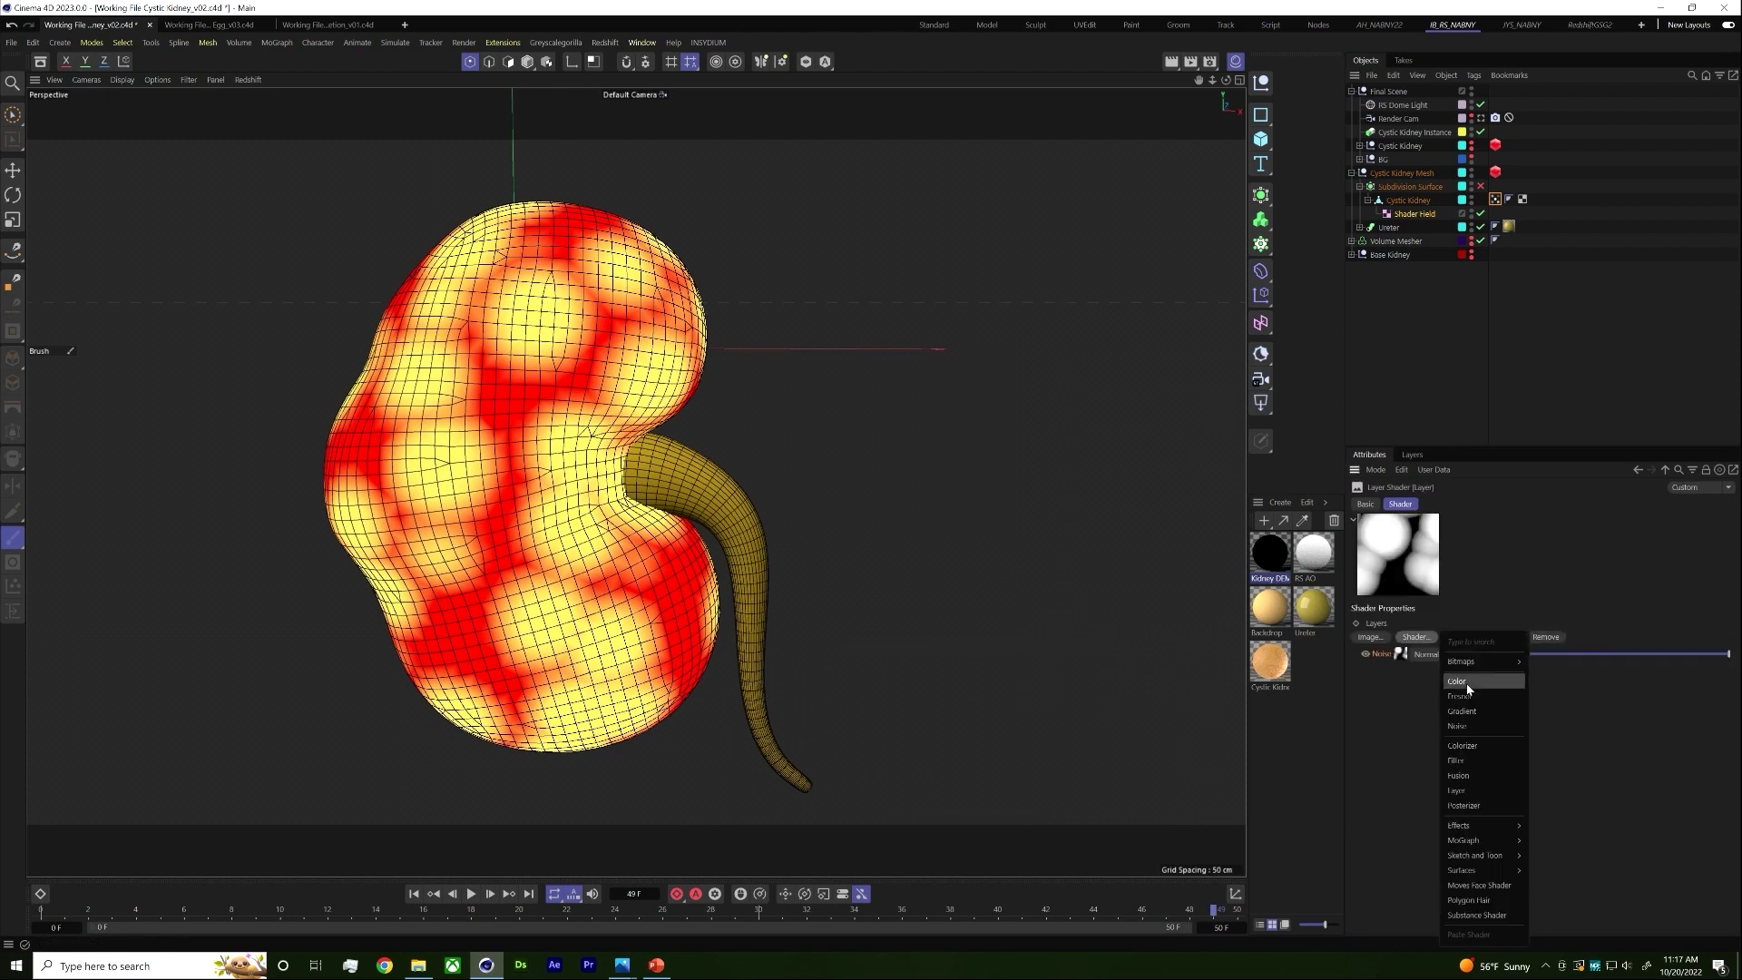
left_click(1483, 728)
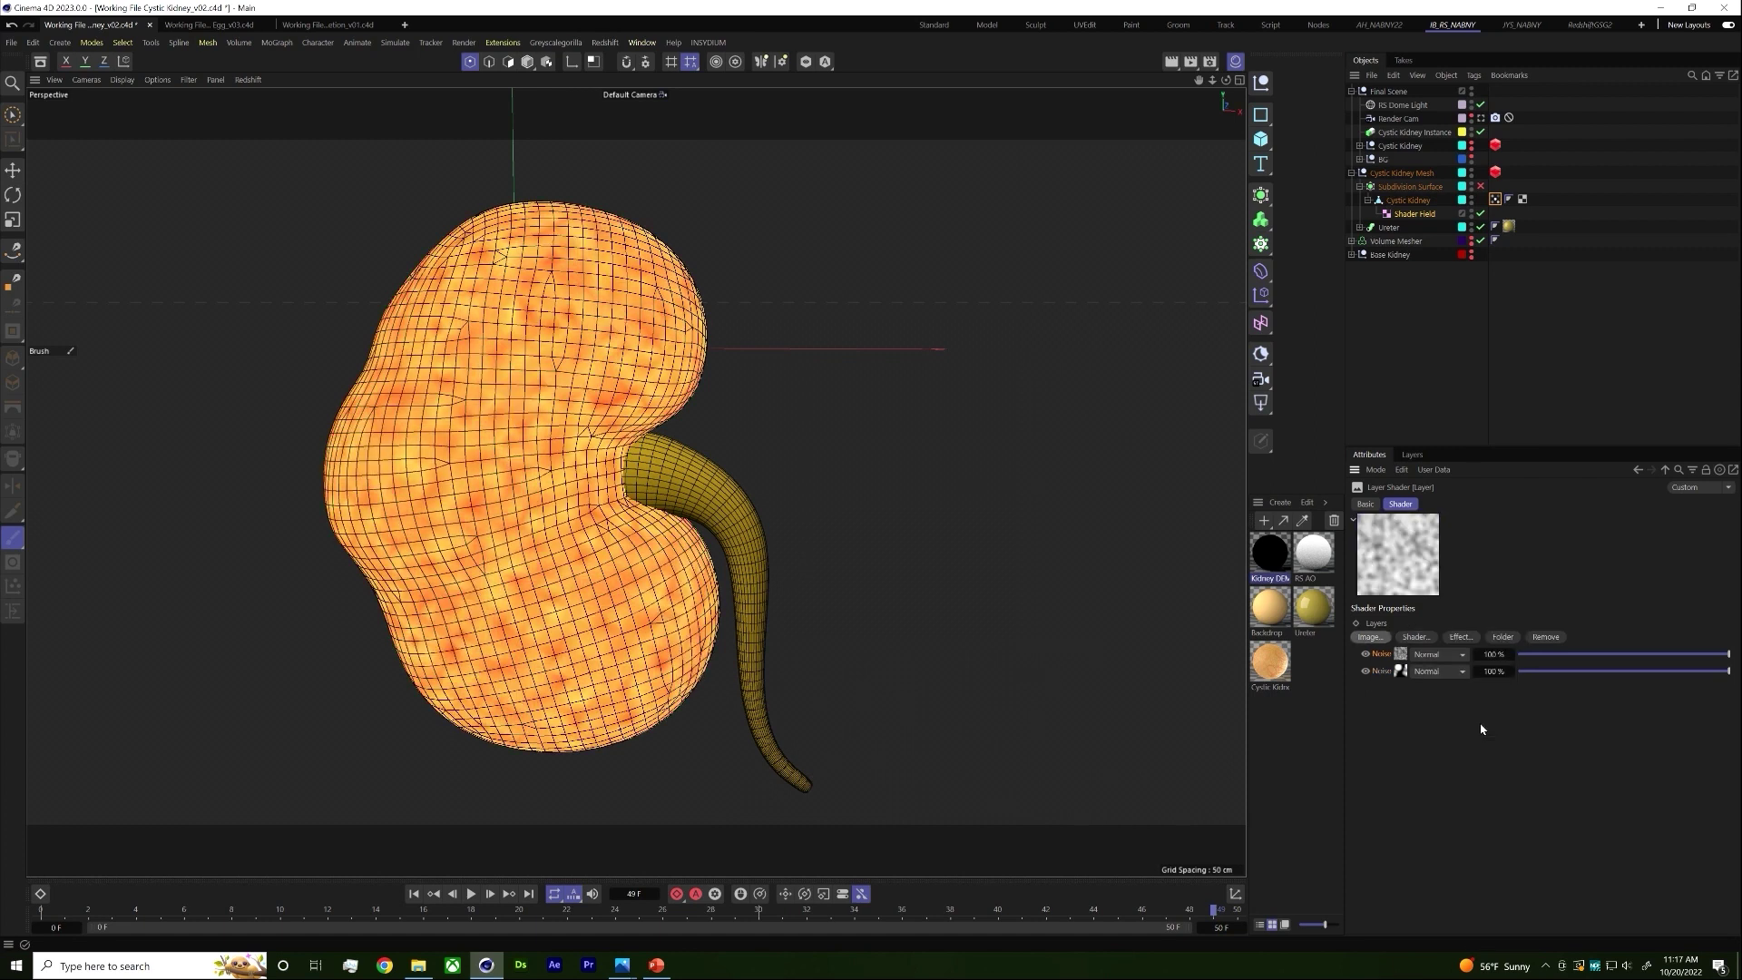
Step: Set the new Noise shader's noise type to Voronoi 1 and its Global Scale to 200%
left_click(1403, 669)
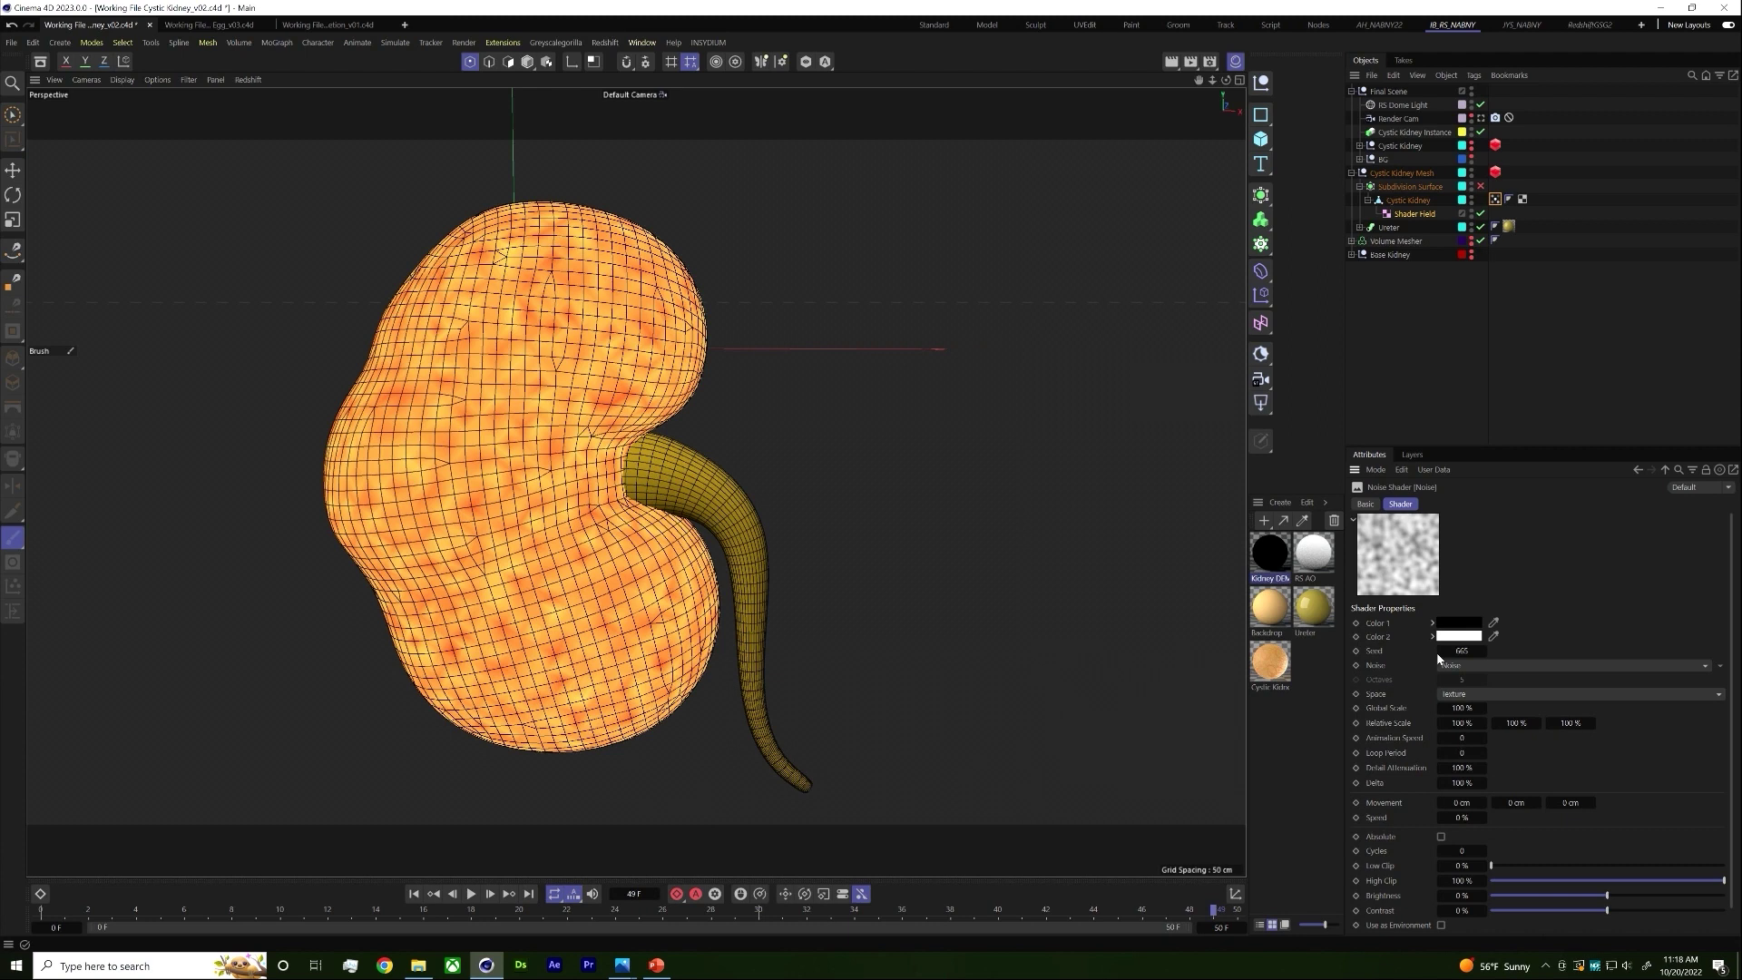
left_click(1467, 665)
left_click(1470, 603)
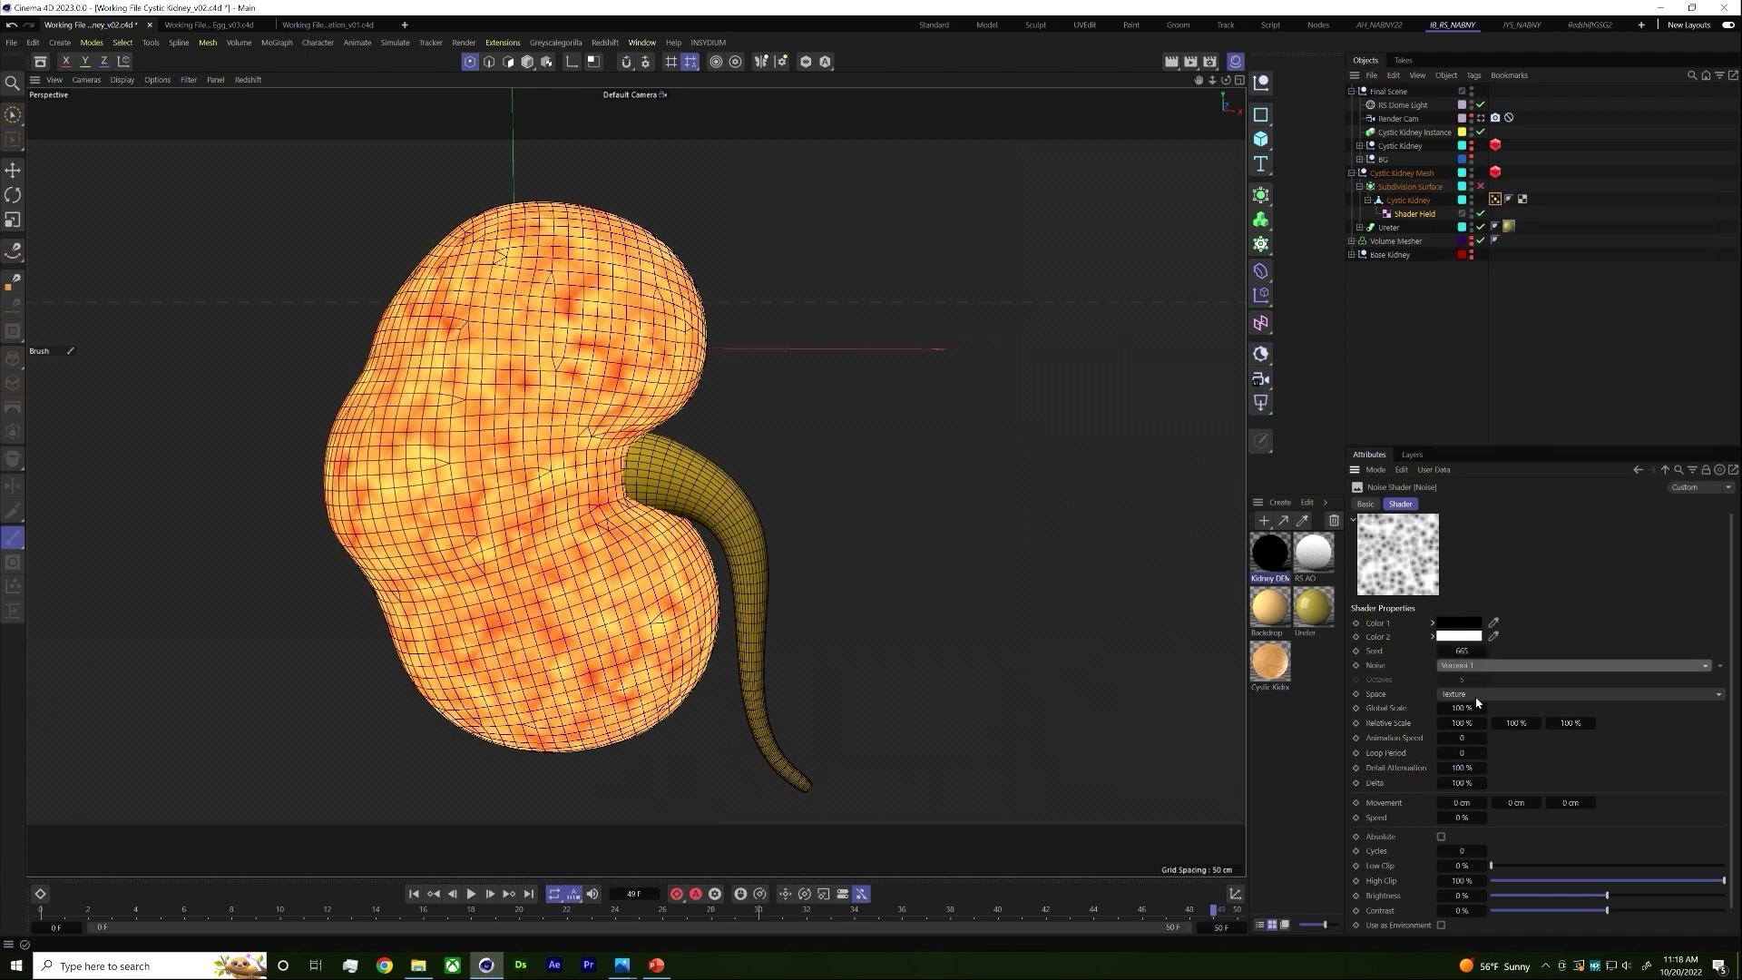
left_click(1471, 707)
type("200")
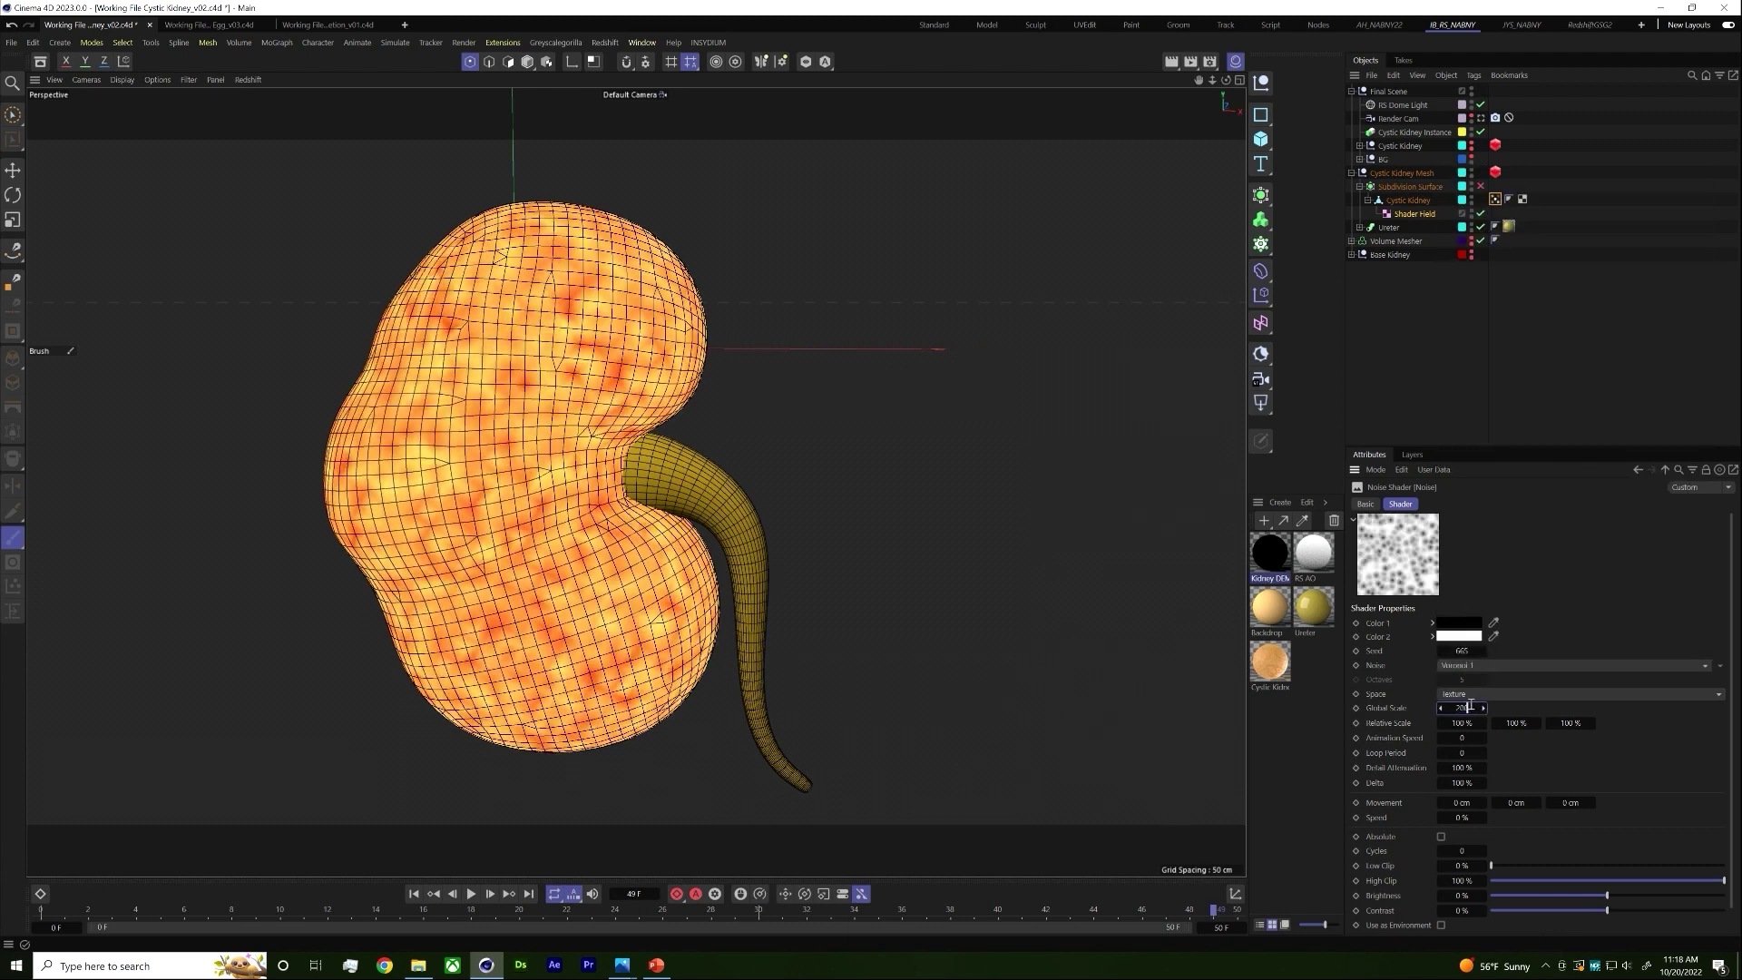
key("Return")
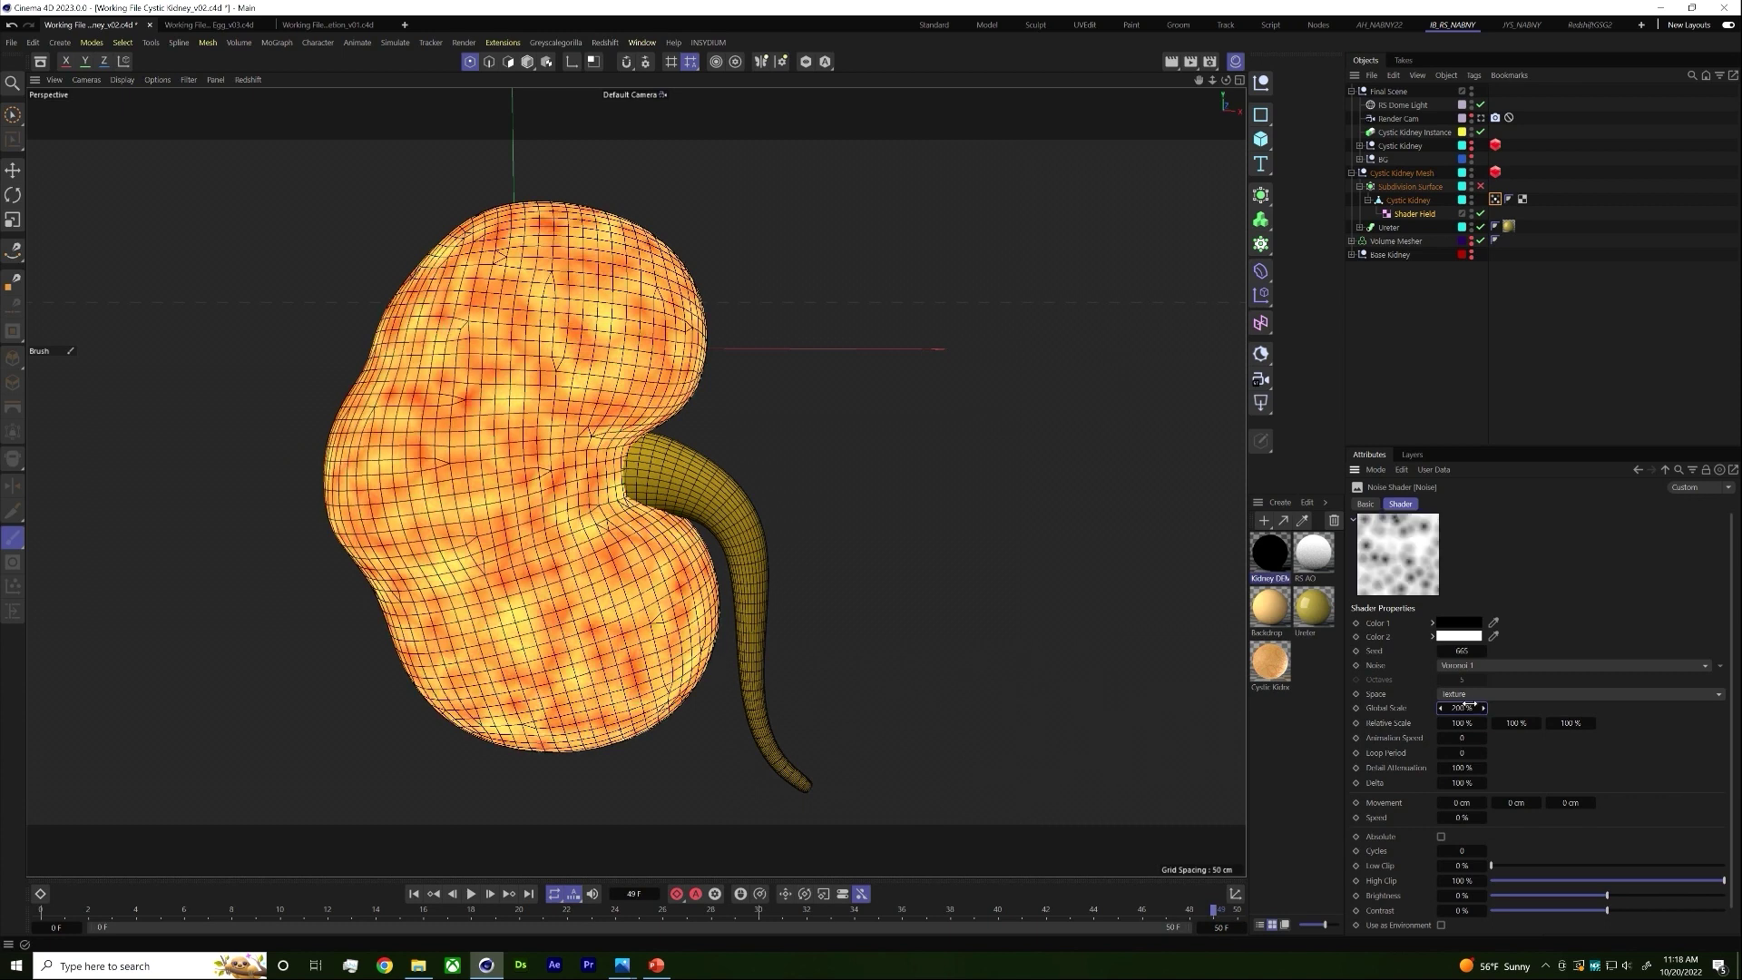
Step: Invert the second noise by making Color 1 white and Color 2 black
left_click(1458, 623)
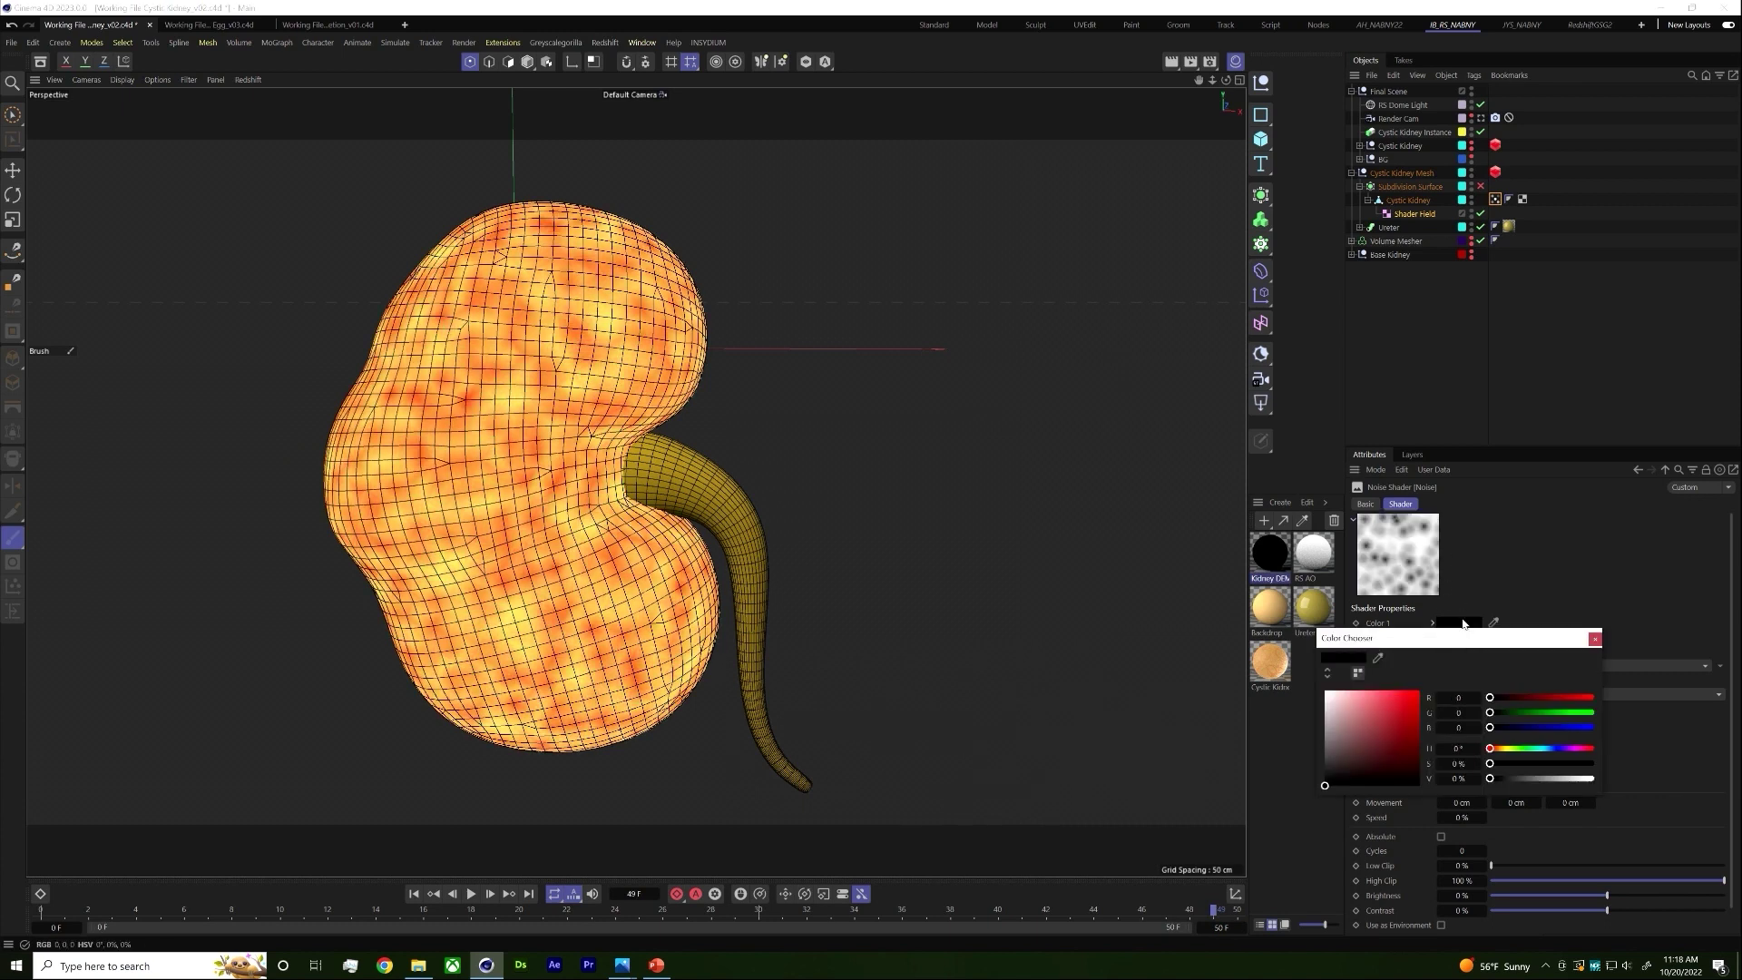
left_click_drag(1329, 717, 1326, 691)
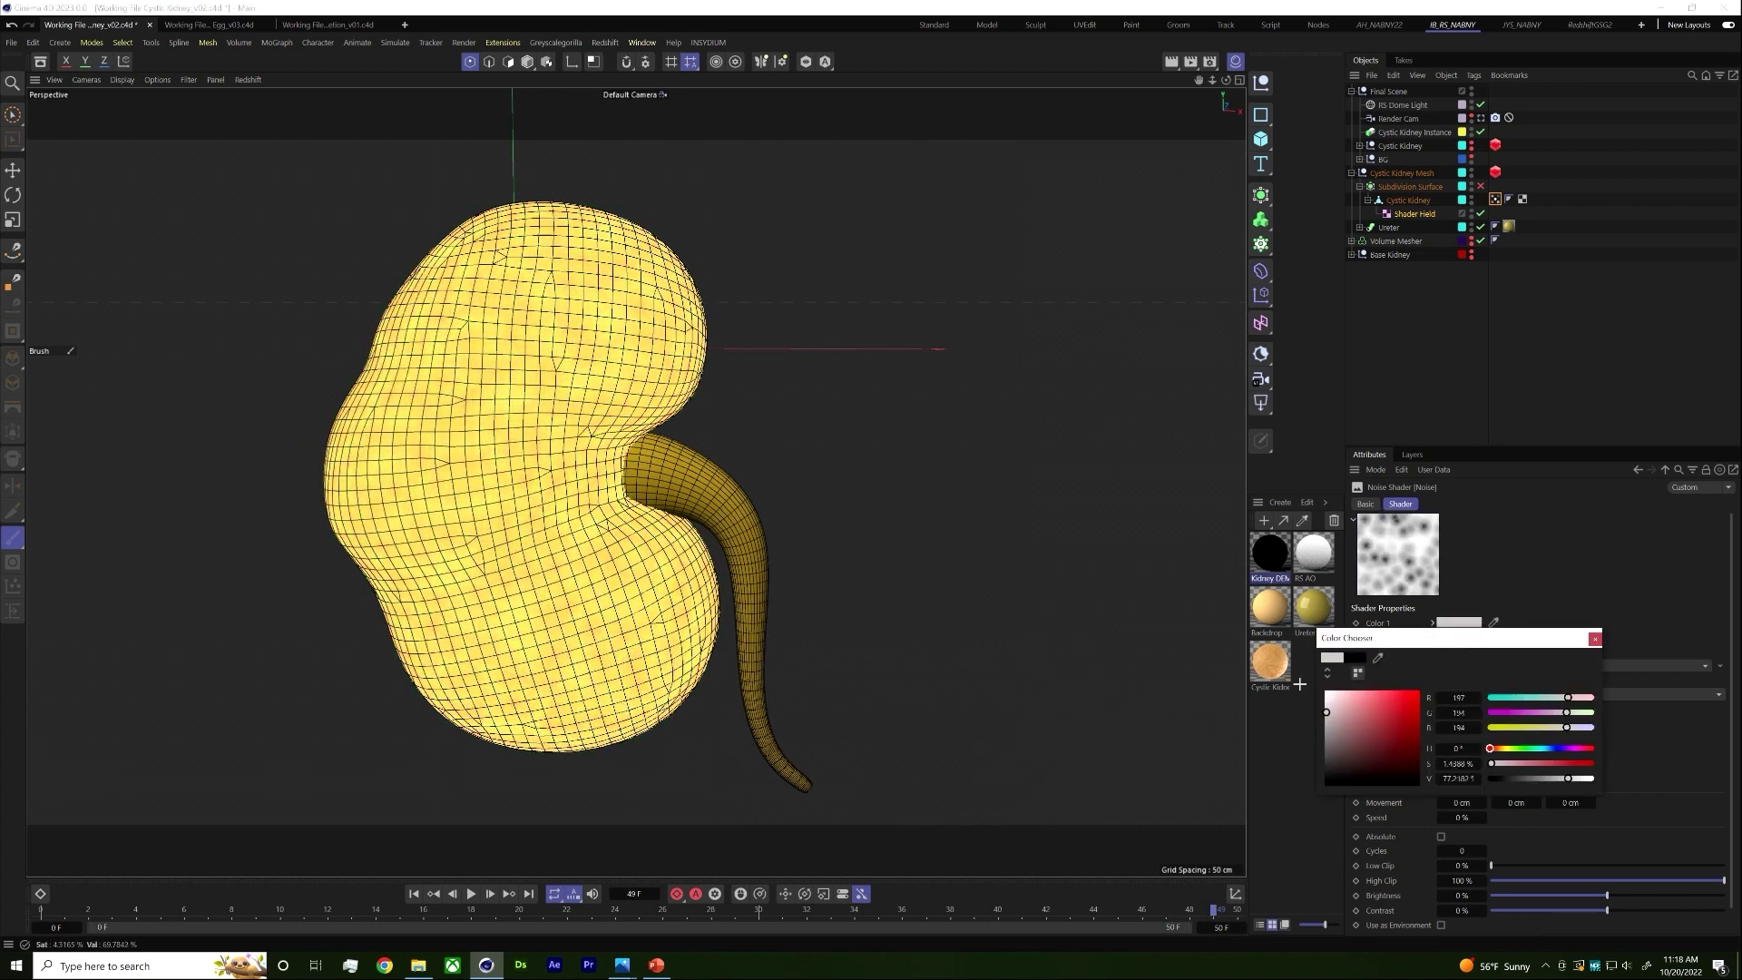
left_click(1597, 641)
left_click(1458, 637)
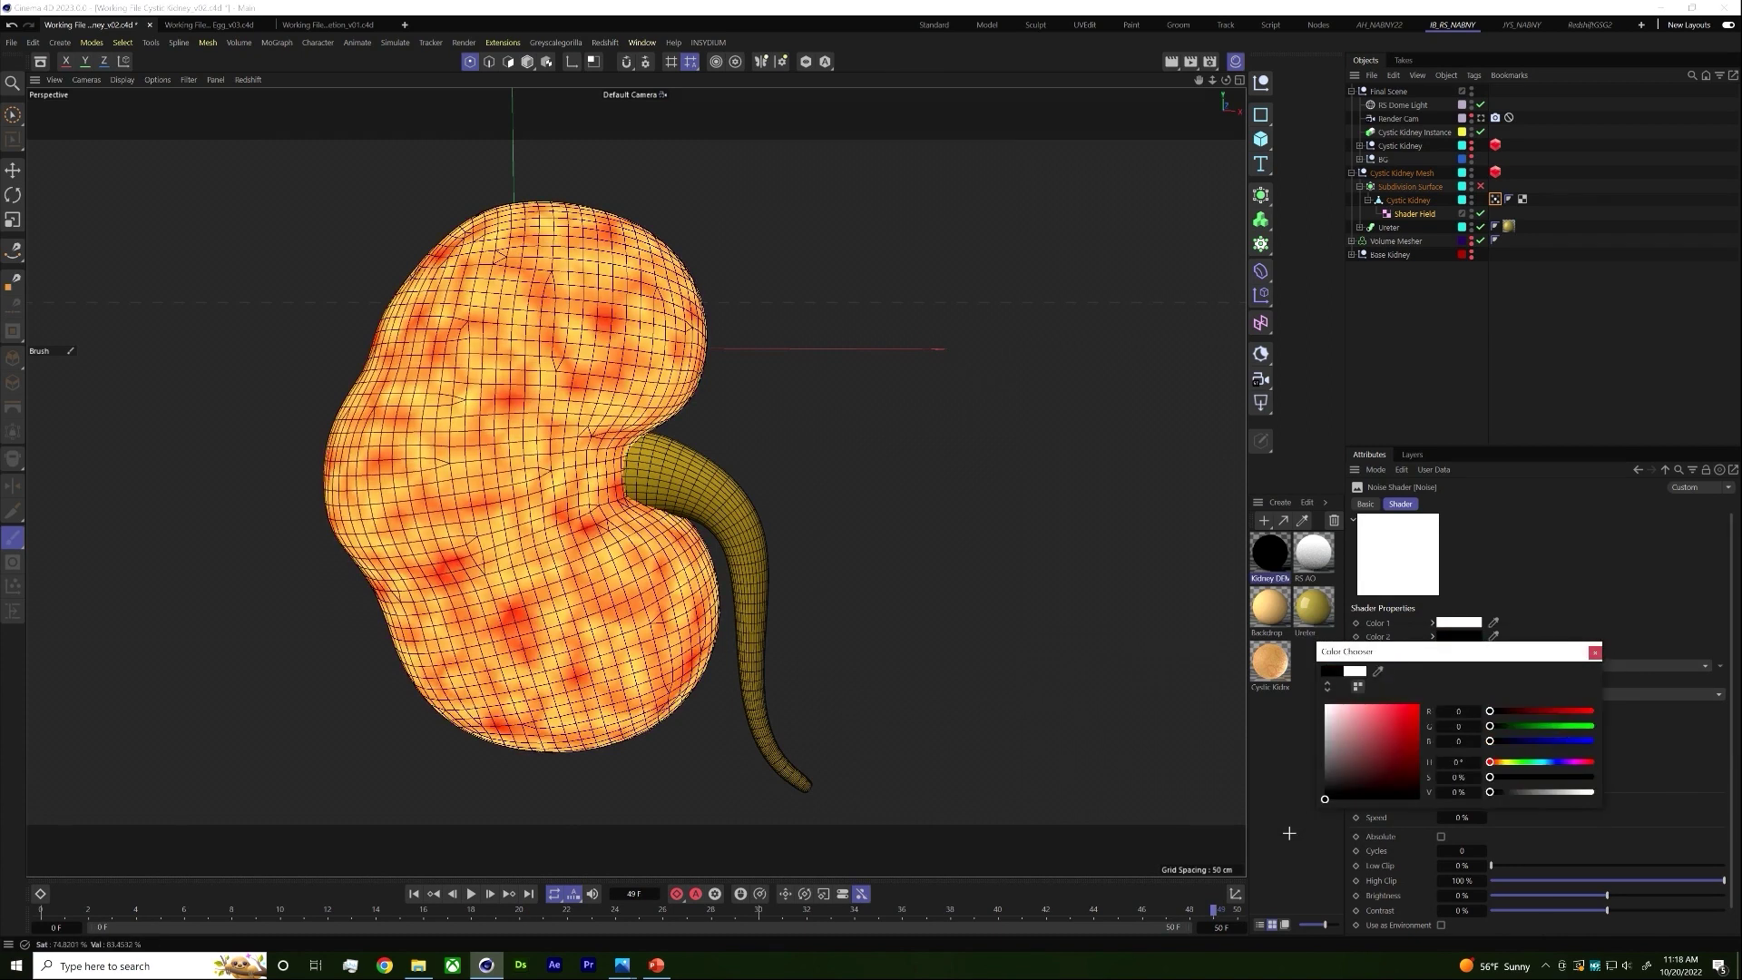
left_click(1596, 652)
Step: Tune the second noise to 13% Low Clip, 59% High Clip, 47% Brightness and 4% Contrast for small isolated spots
mouse_move(1516, 865)
left_mouse_down()
mouse_move(1561, 866)
mouse_move(1504, 866)
left_mouse_up()
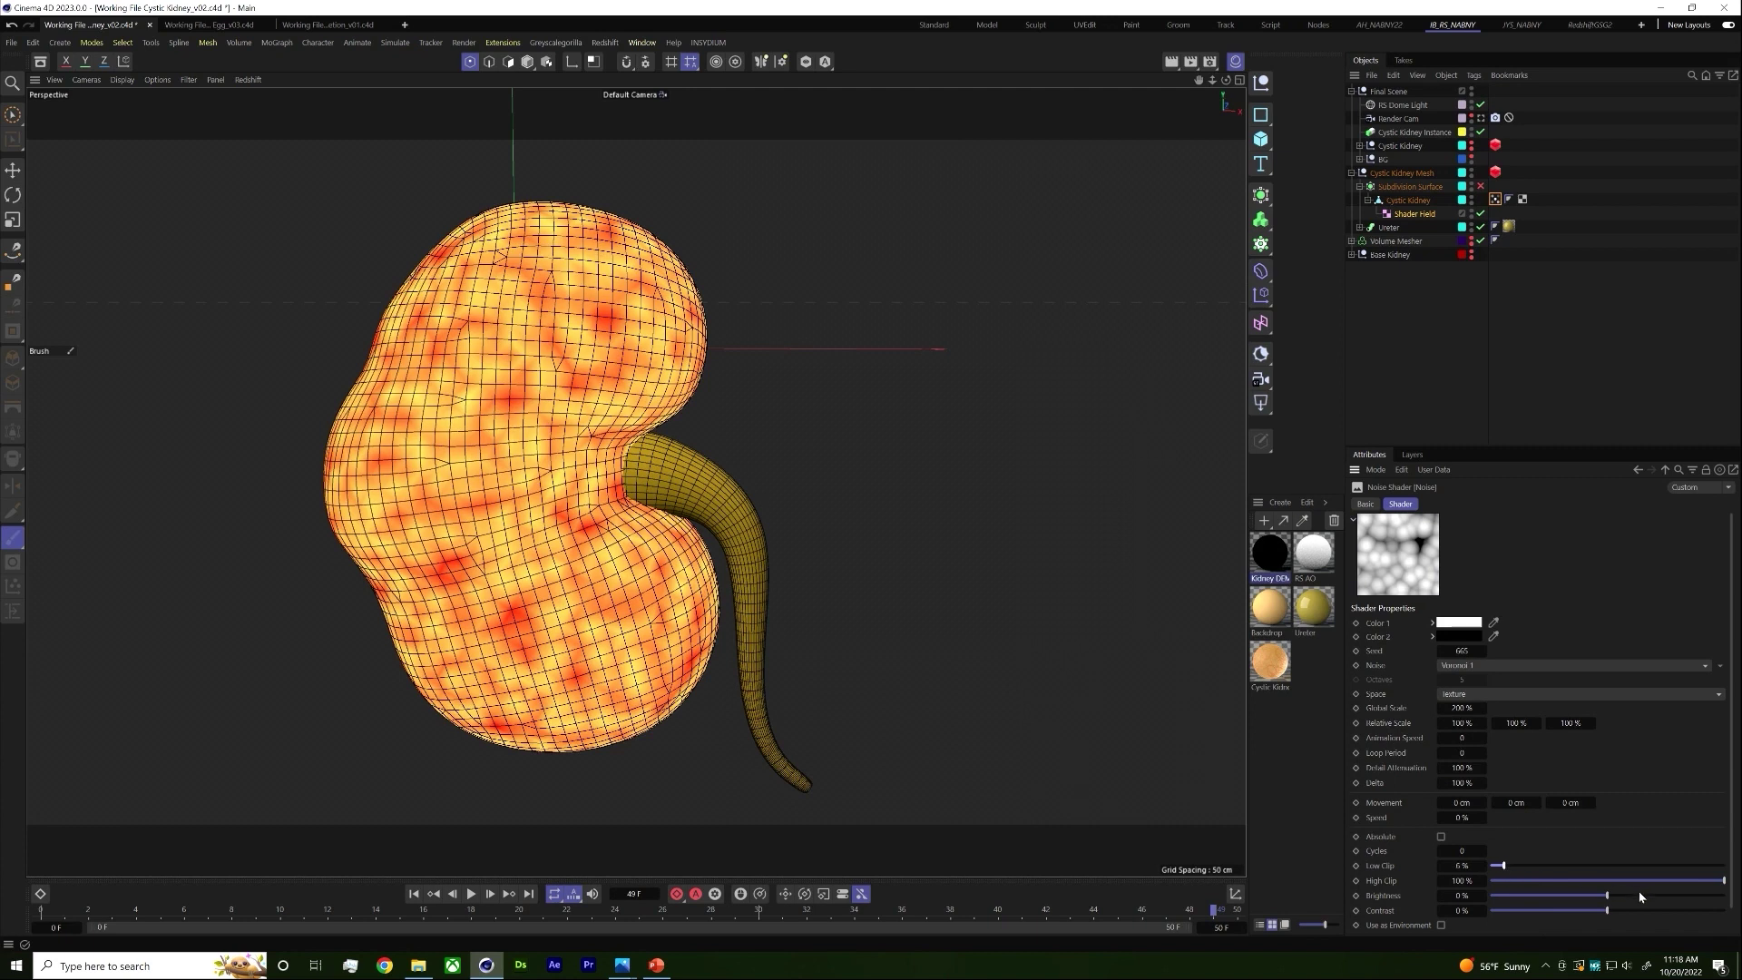
left_click_drag(1645, 898, 1654, 899)
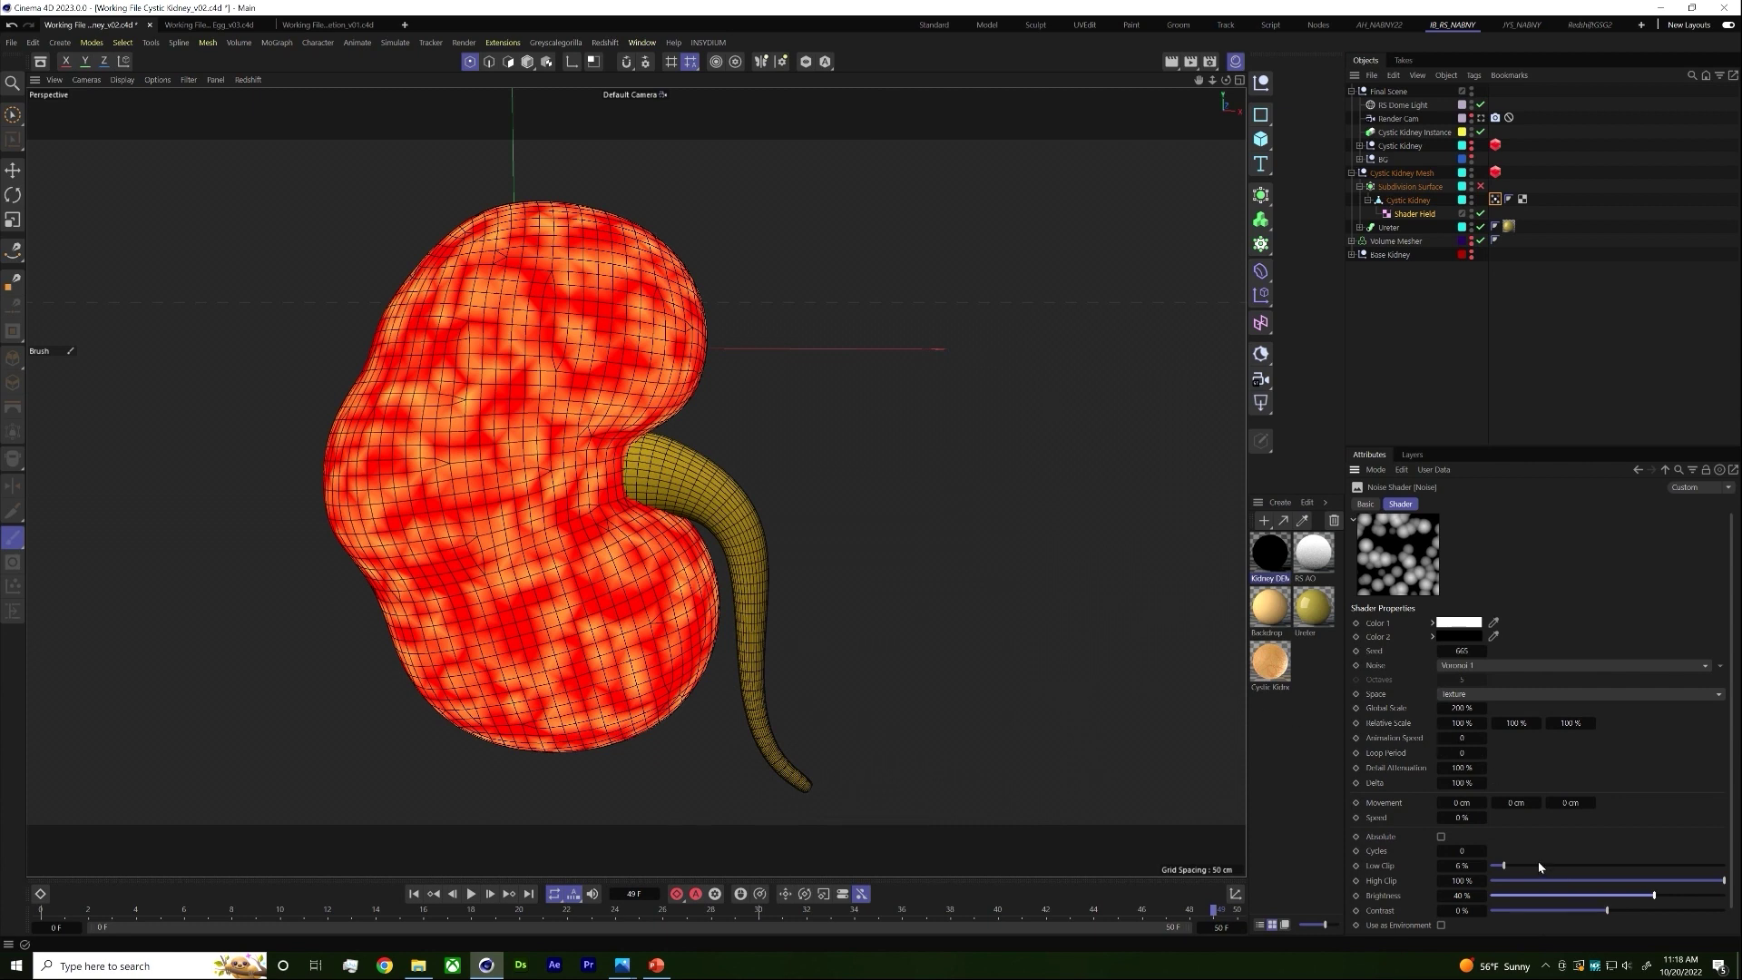
left_click_drag(1527, 866, 1522, 867)
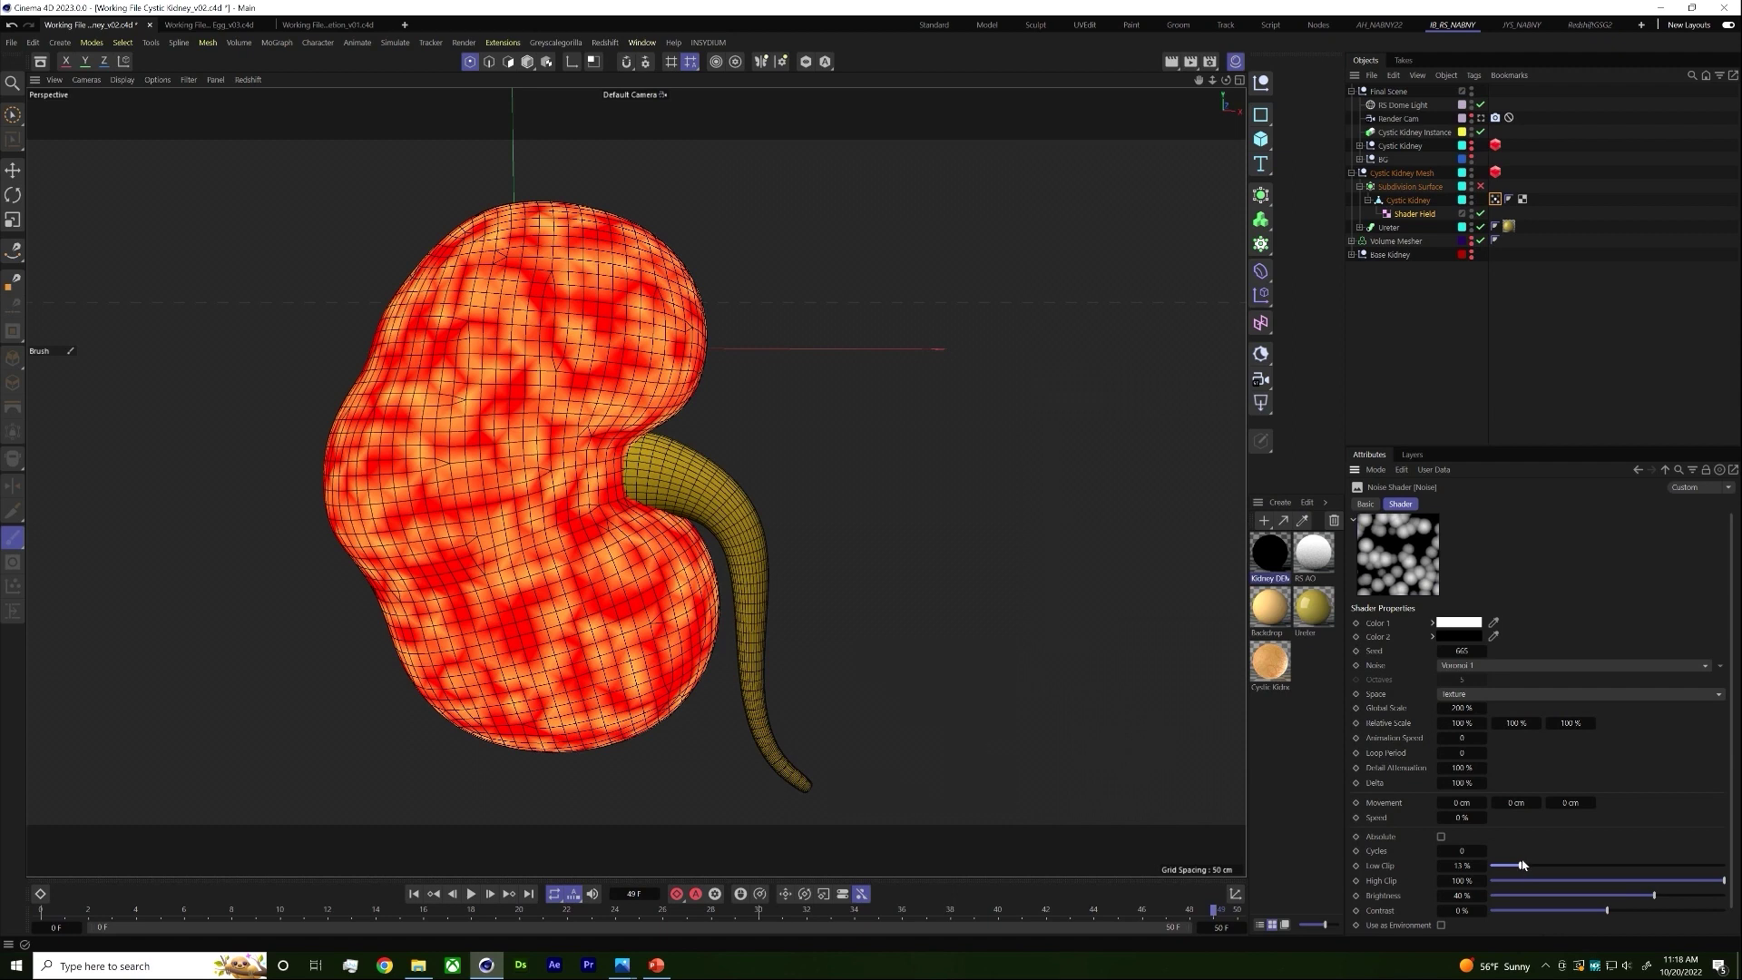
mouse_move(1651, 899)
left_mouse_down()
mouse_move(1548, 913)
mouse_move(1614, 912)
mouse_move(1665, 880)
mouse_move(1629, 880)
left_mouse_up()
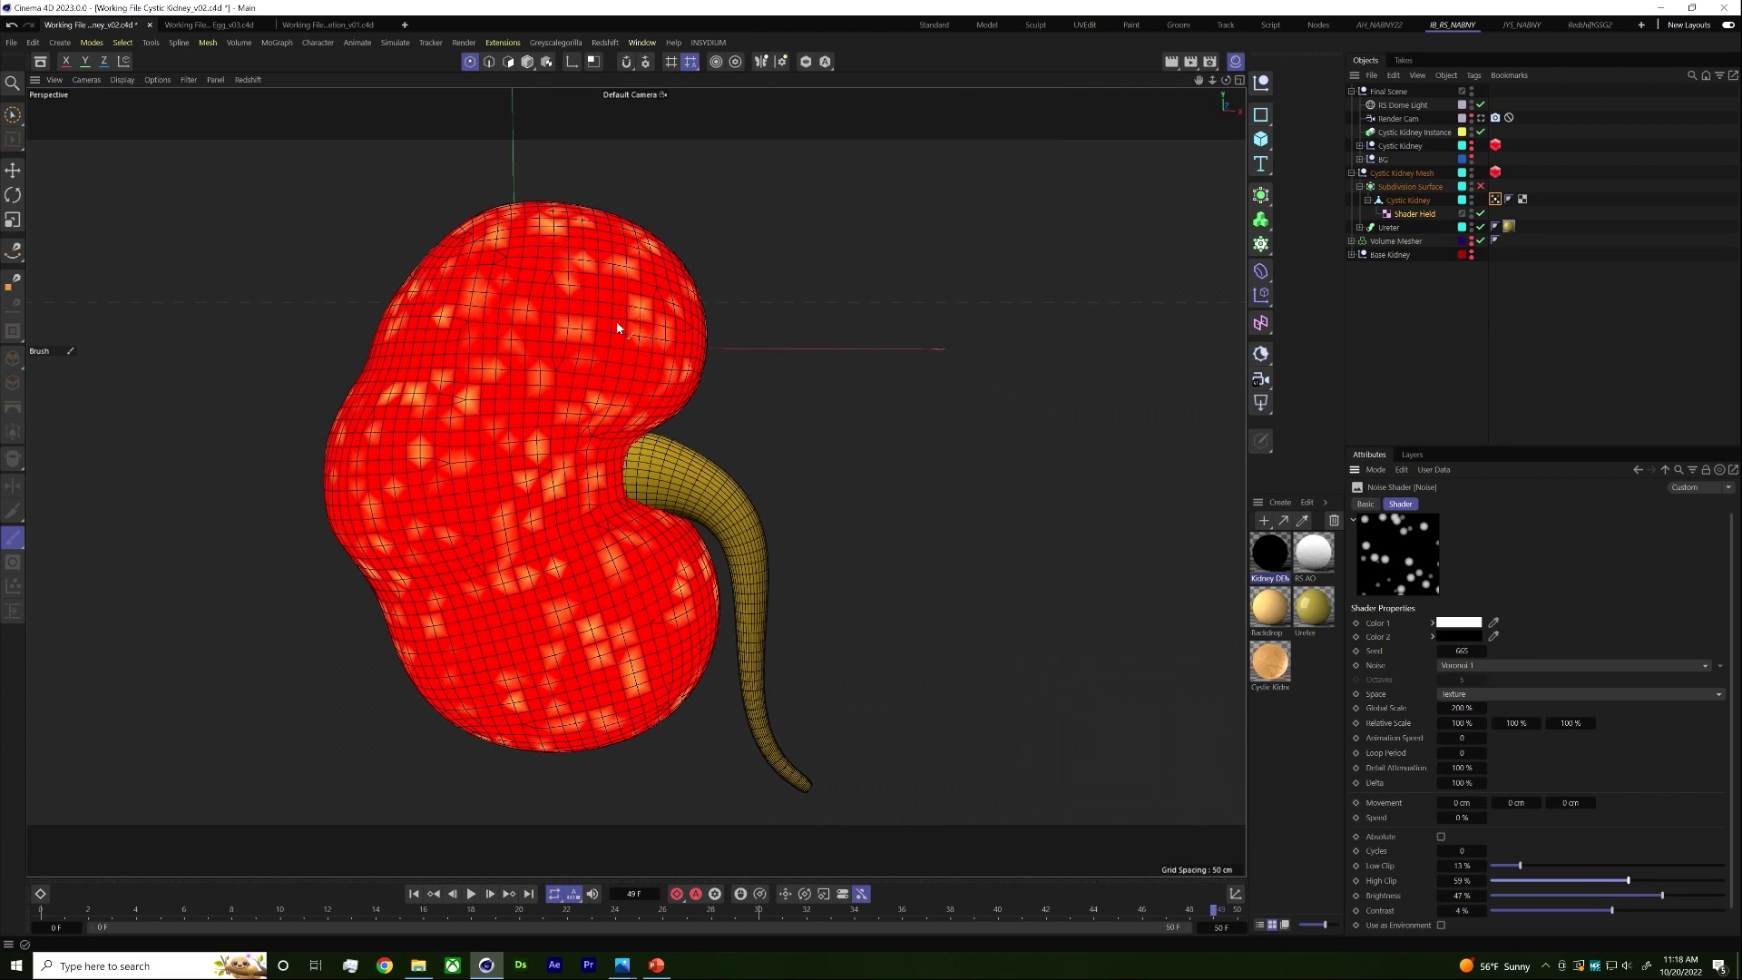
left_click(1481, 186)
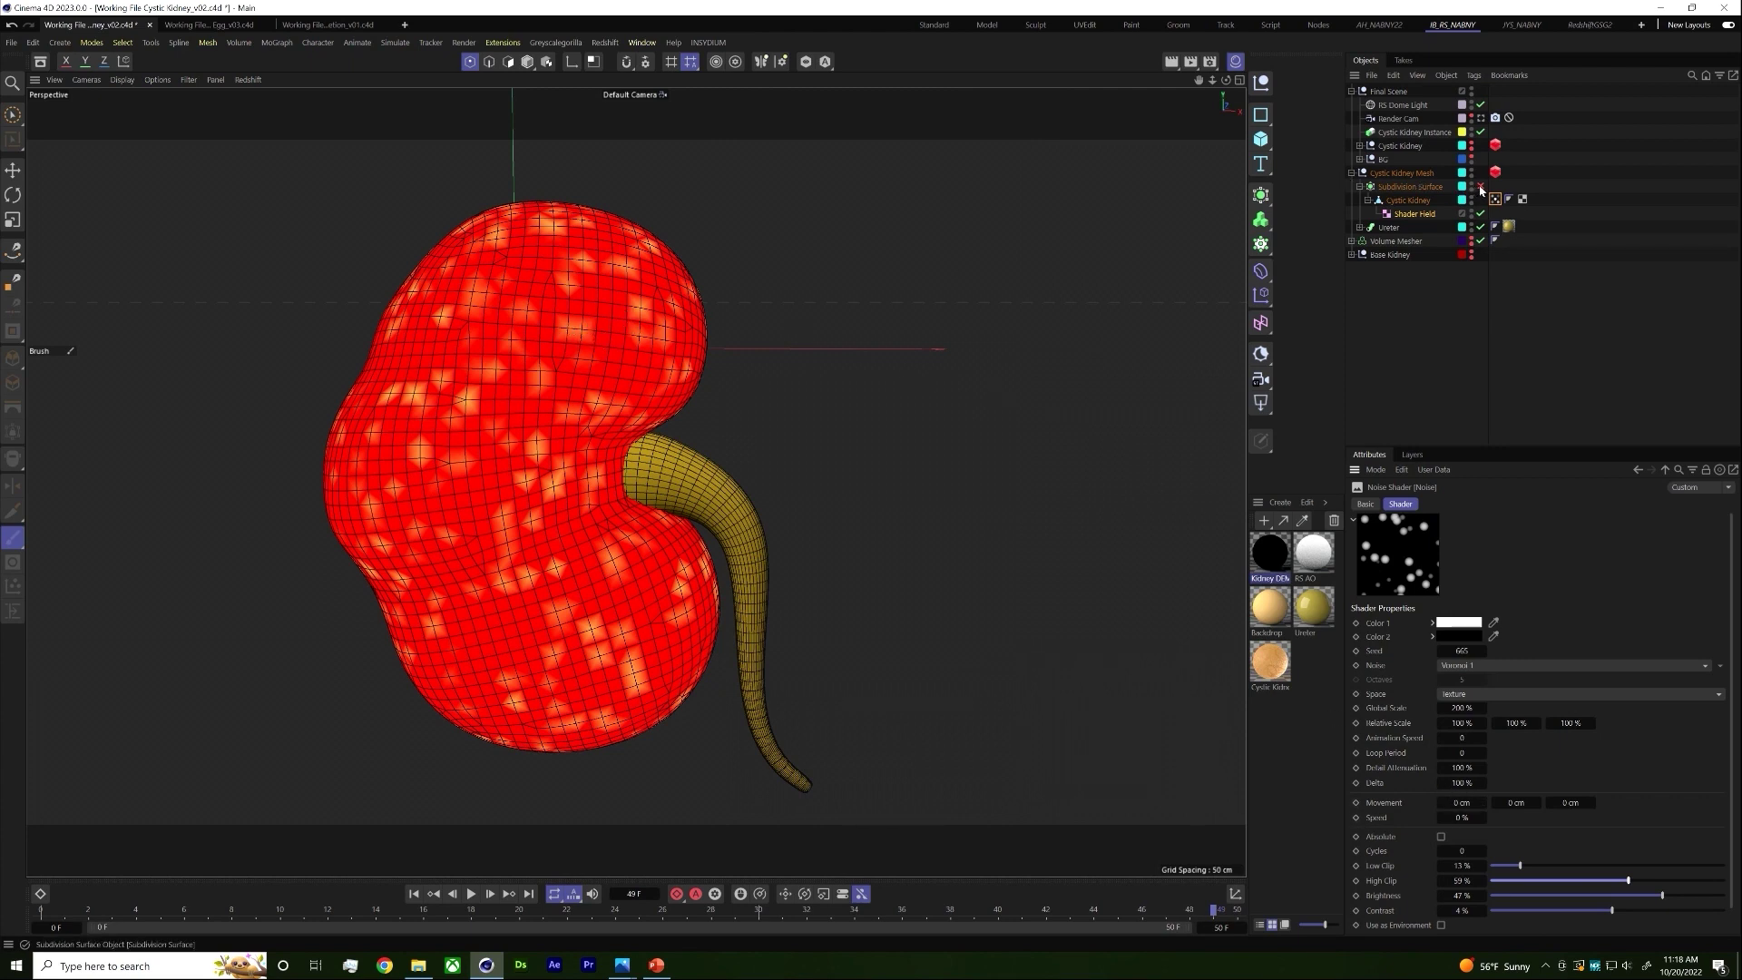
left_click(1481, 186)
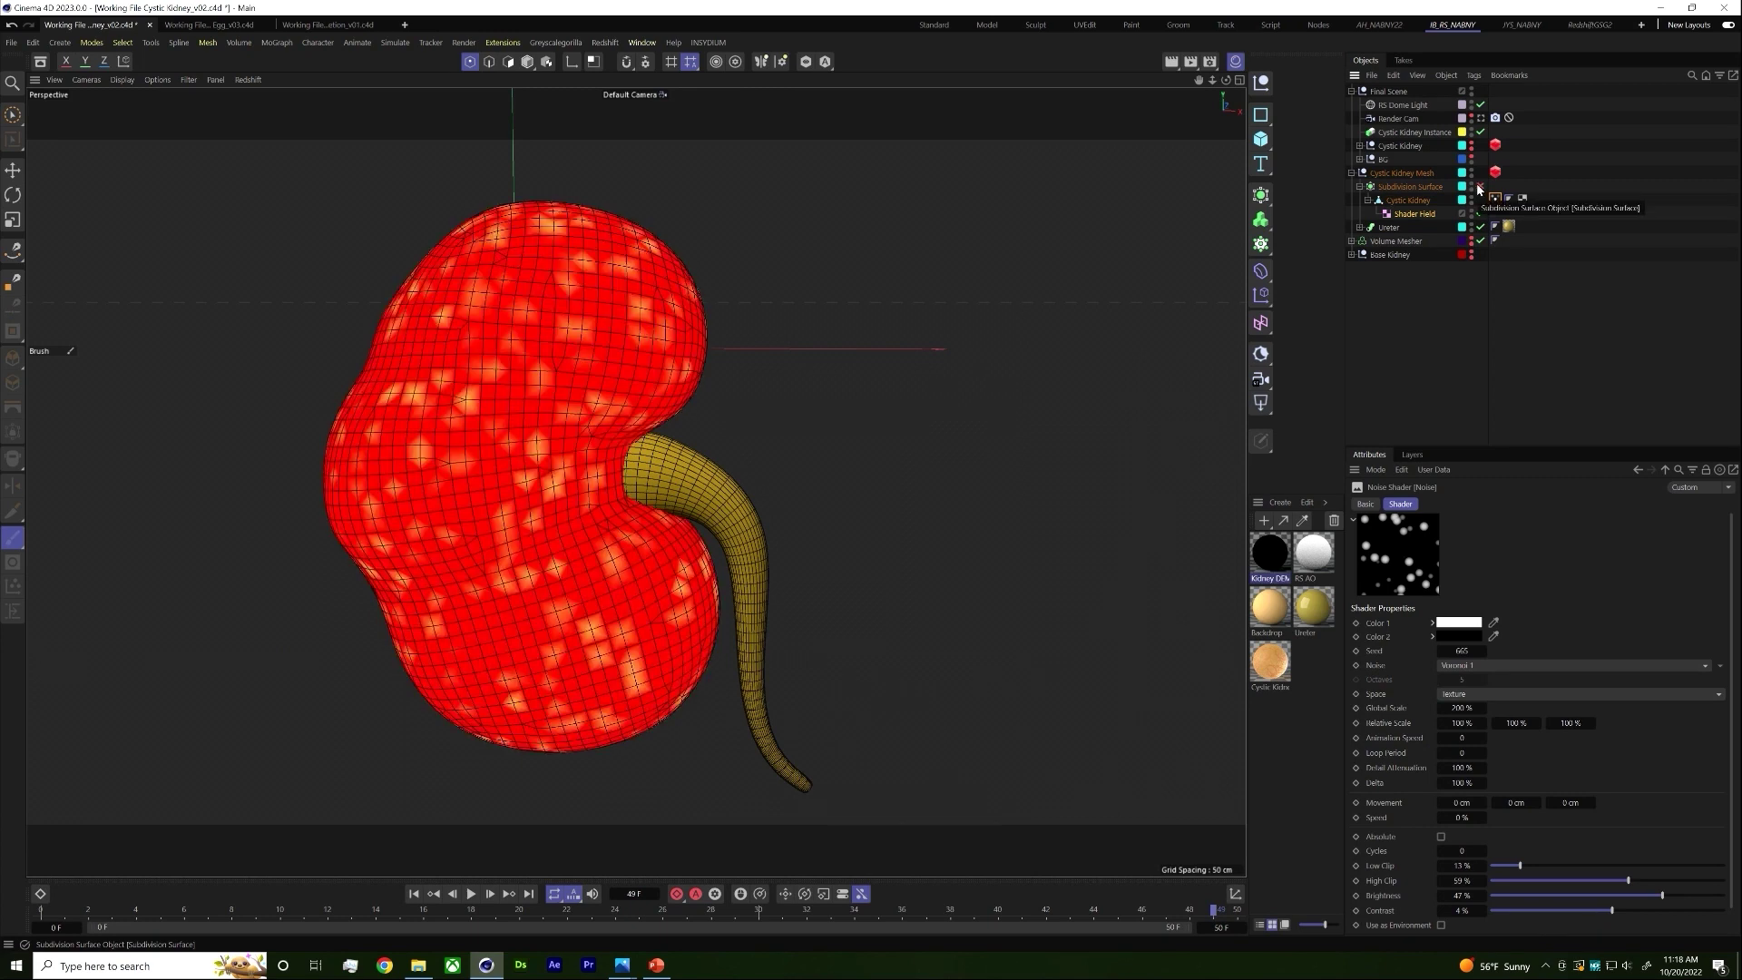
Step: In the Shader Field's Layer shader, compare the map with the upper noise layer hidden and shown, and set that layer's blend mode to Screen
left_click(1427, 214)
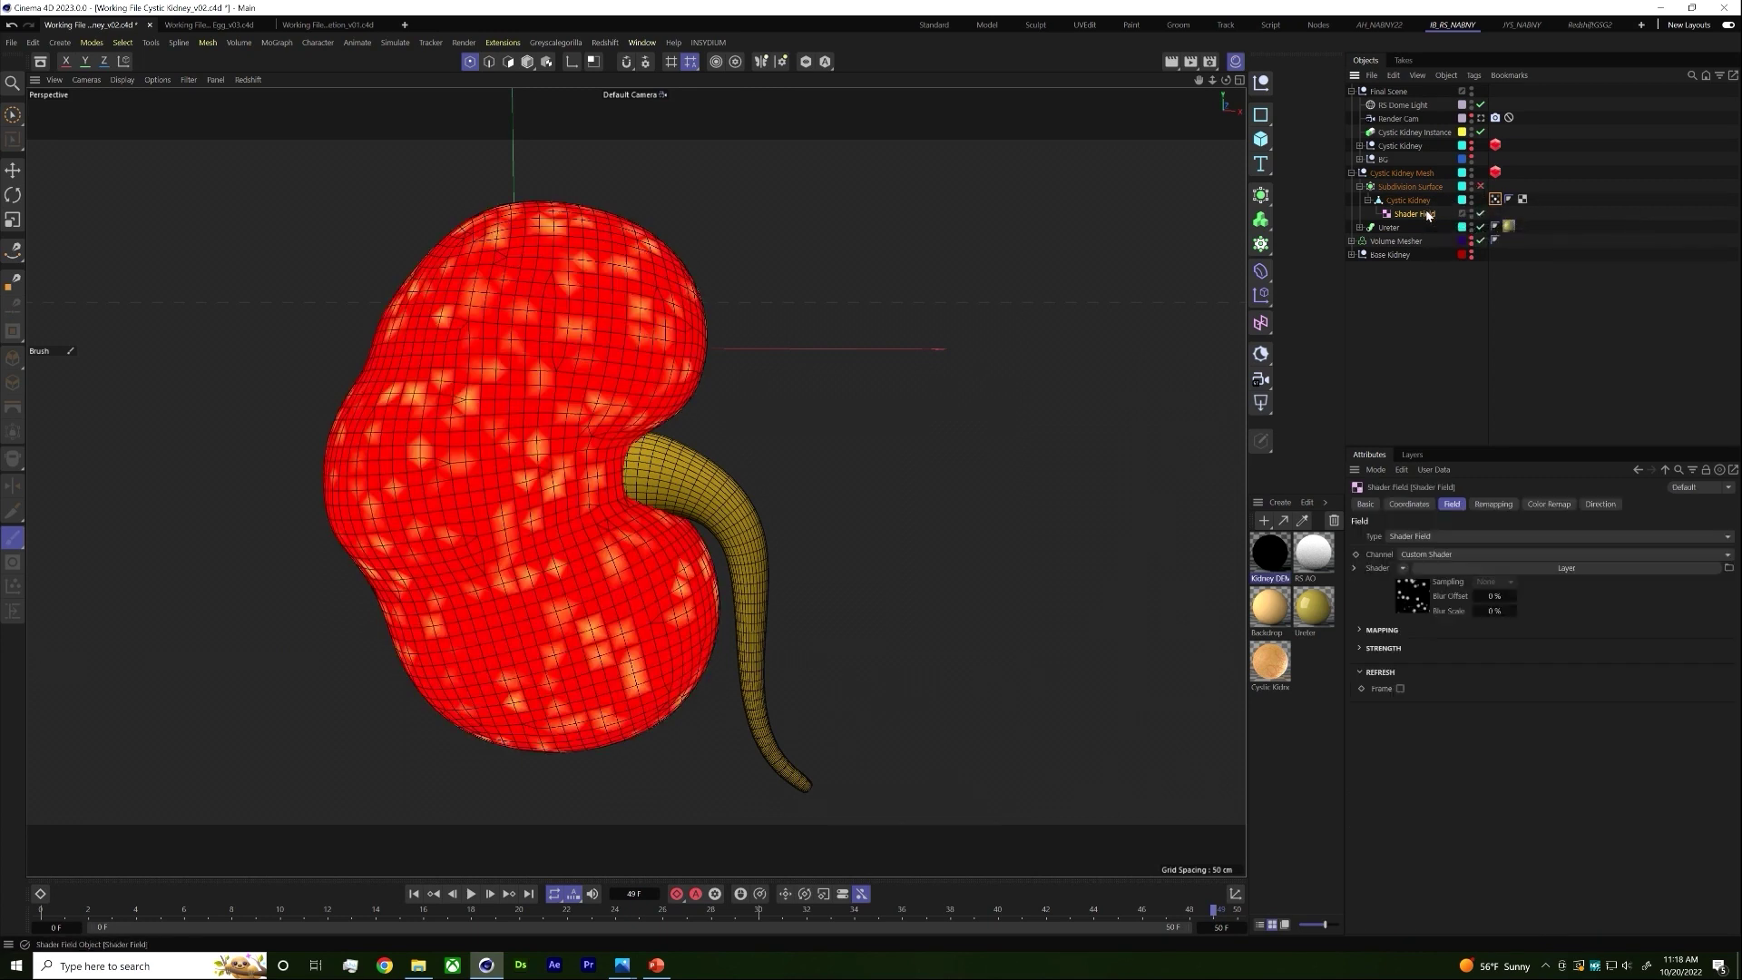
left_click(1403, 587)
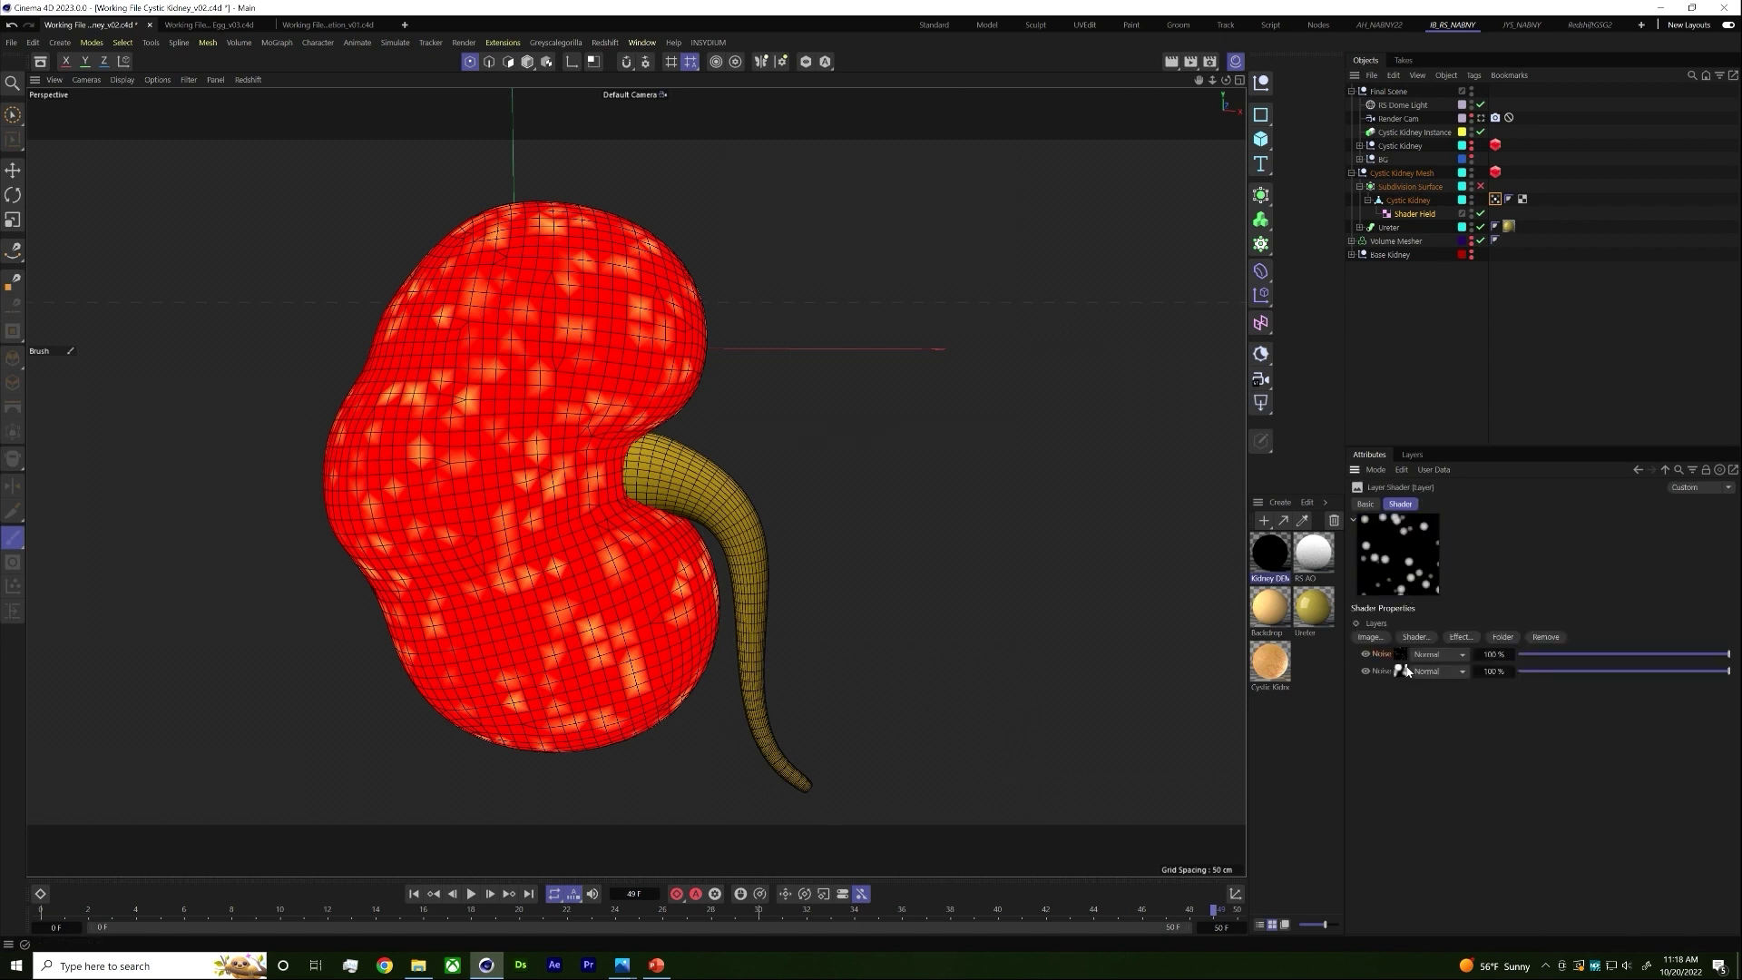
left_click(1365, 654)
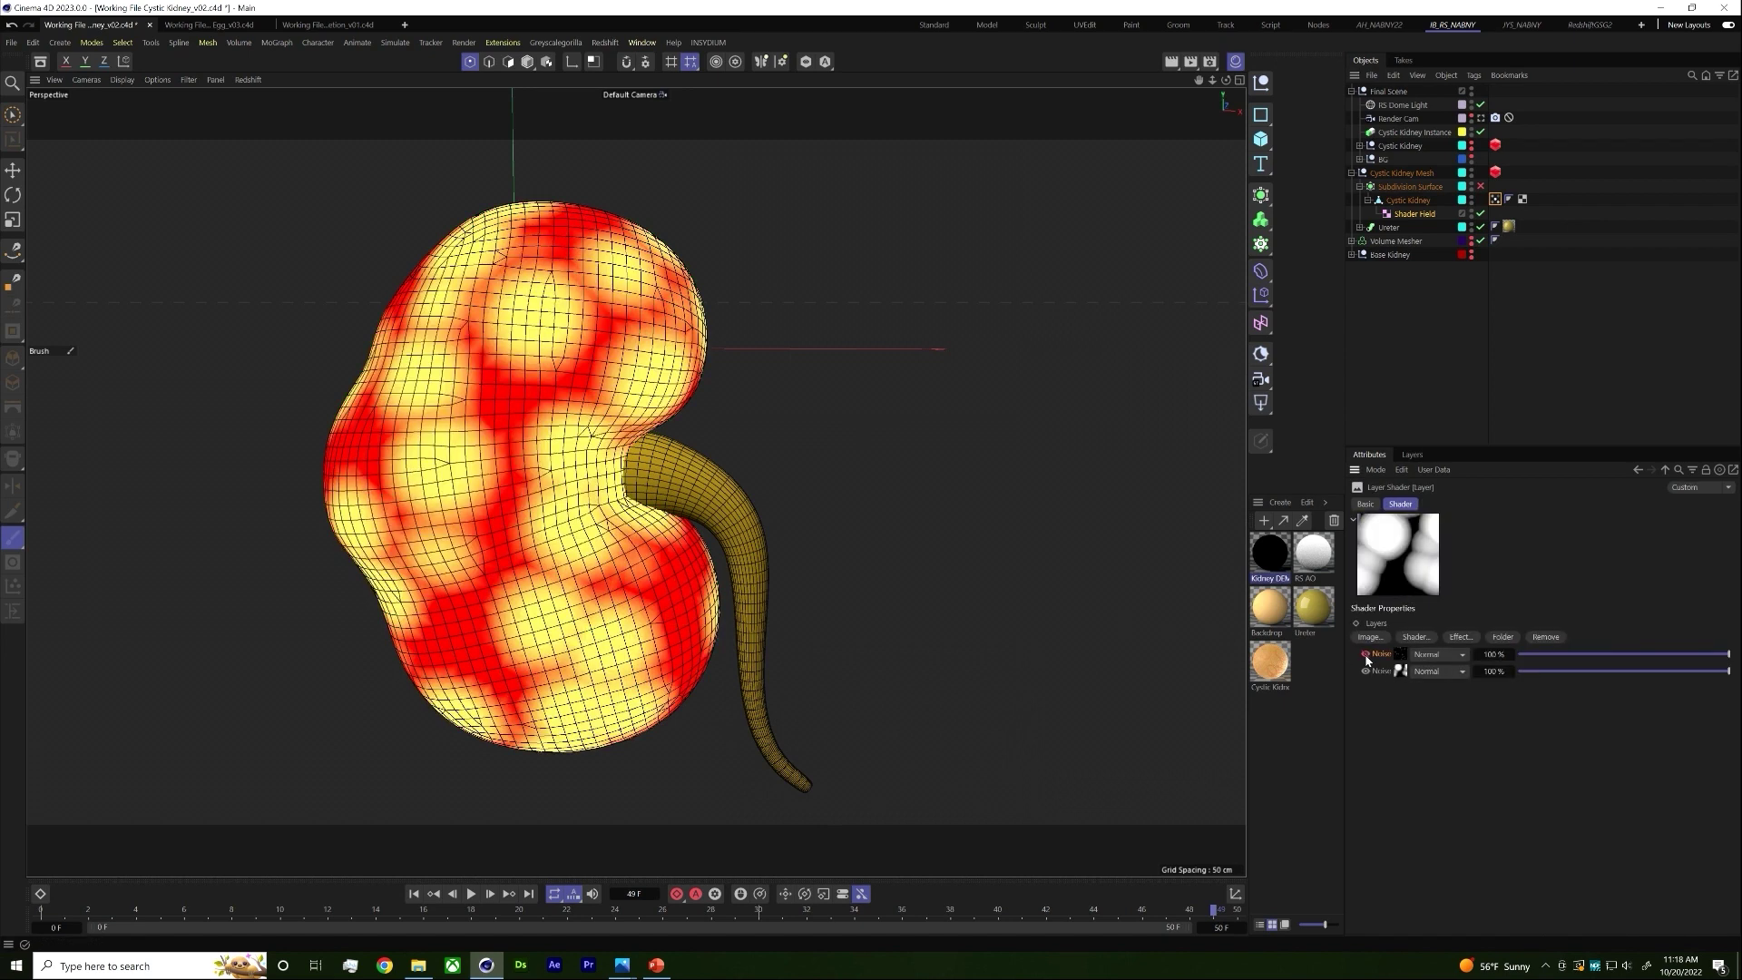
left_click(1366, 654)
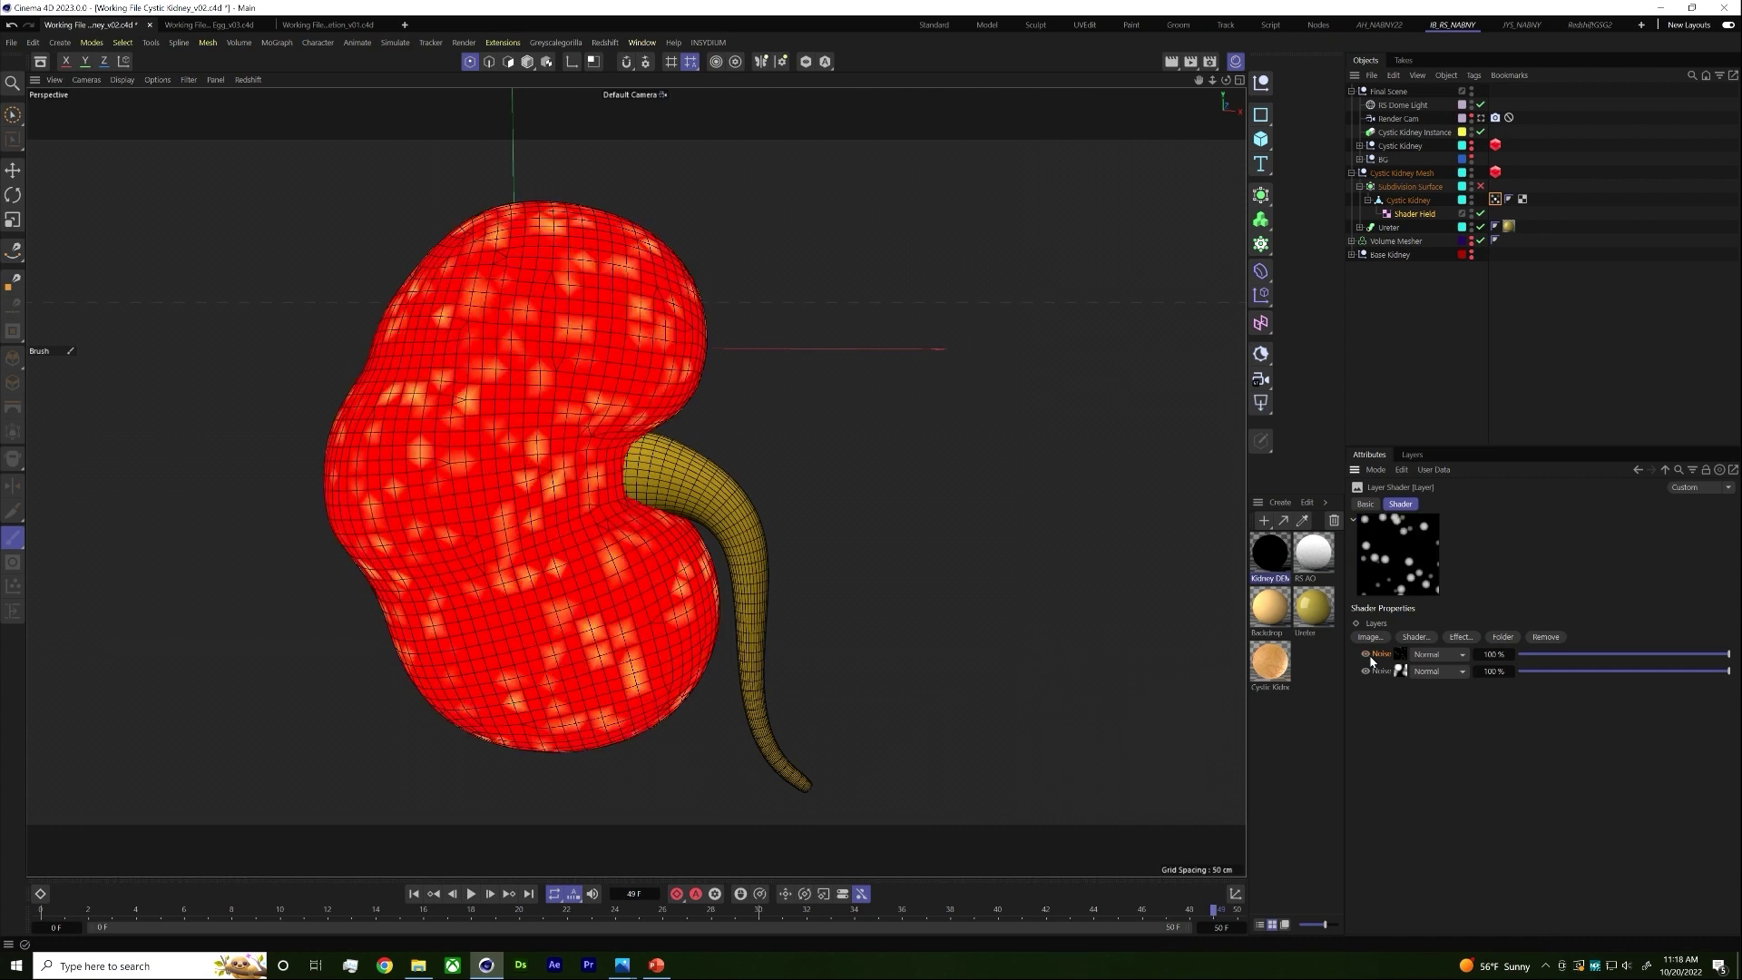
left_click(1429, 655)
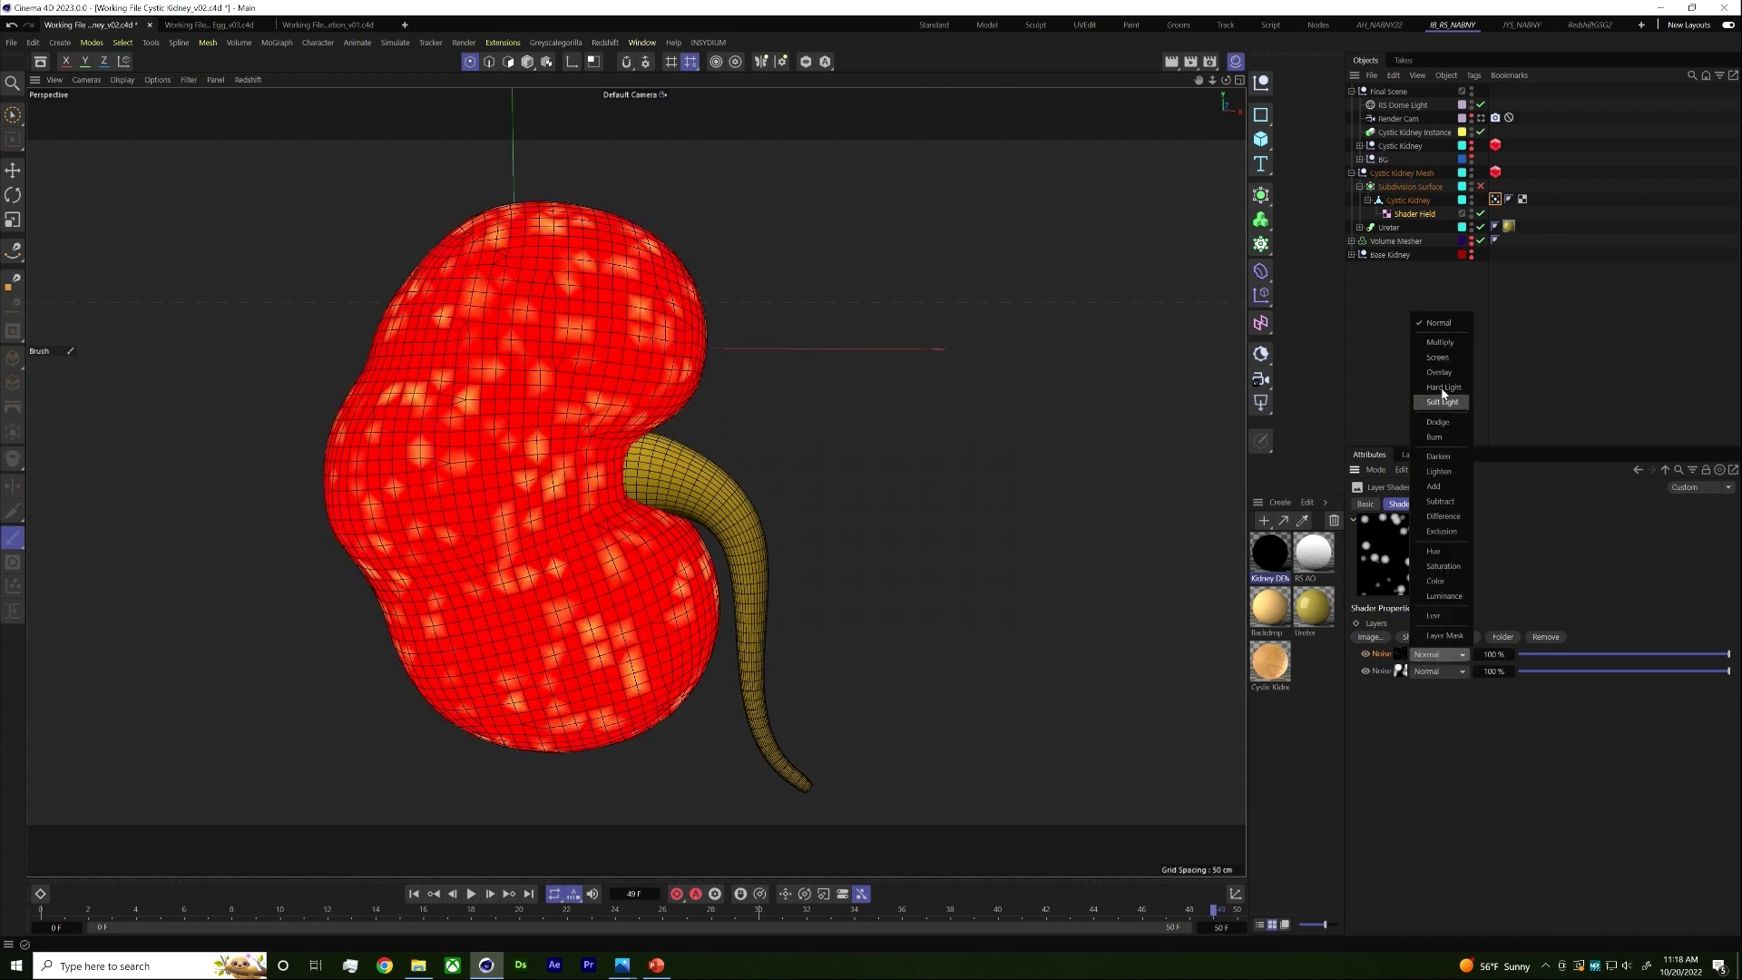
left_click(1437, 357)
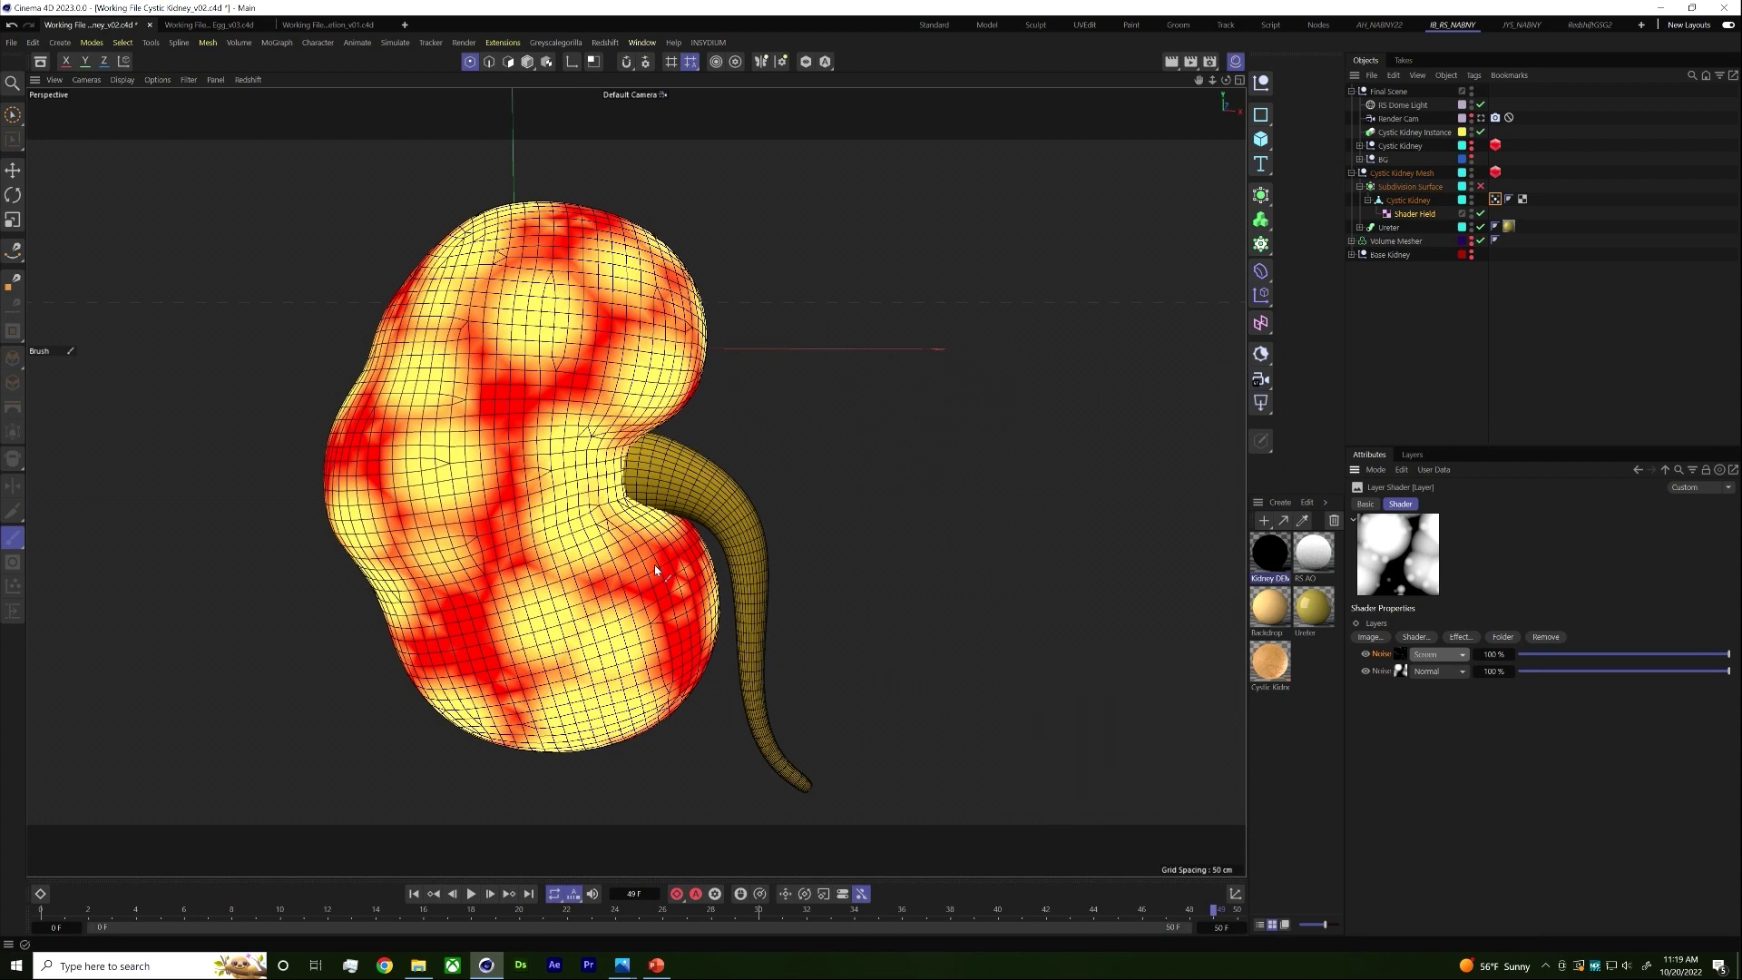
Step: Play the Cystic Kidney v01 video from the Videos folder and pause it to examine the differing cyst sizes on the finished render
left_click(418, 965)
double_click(443, 245)
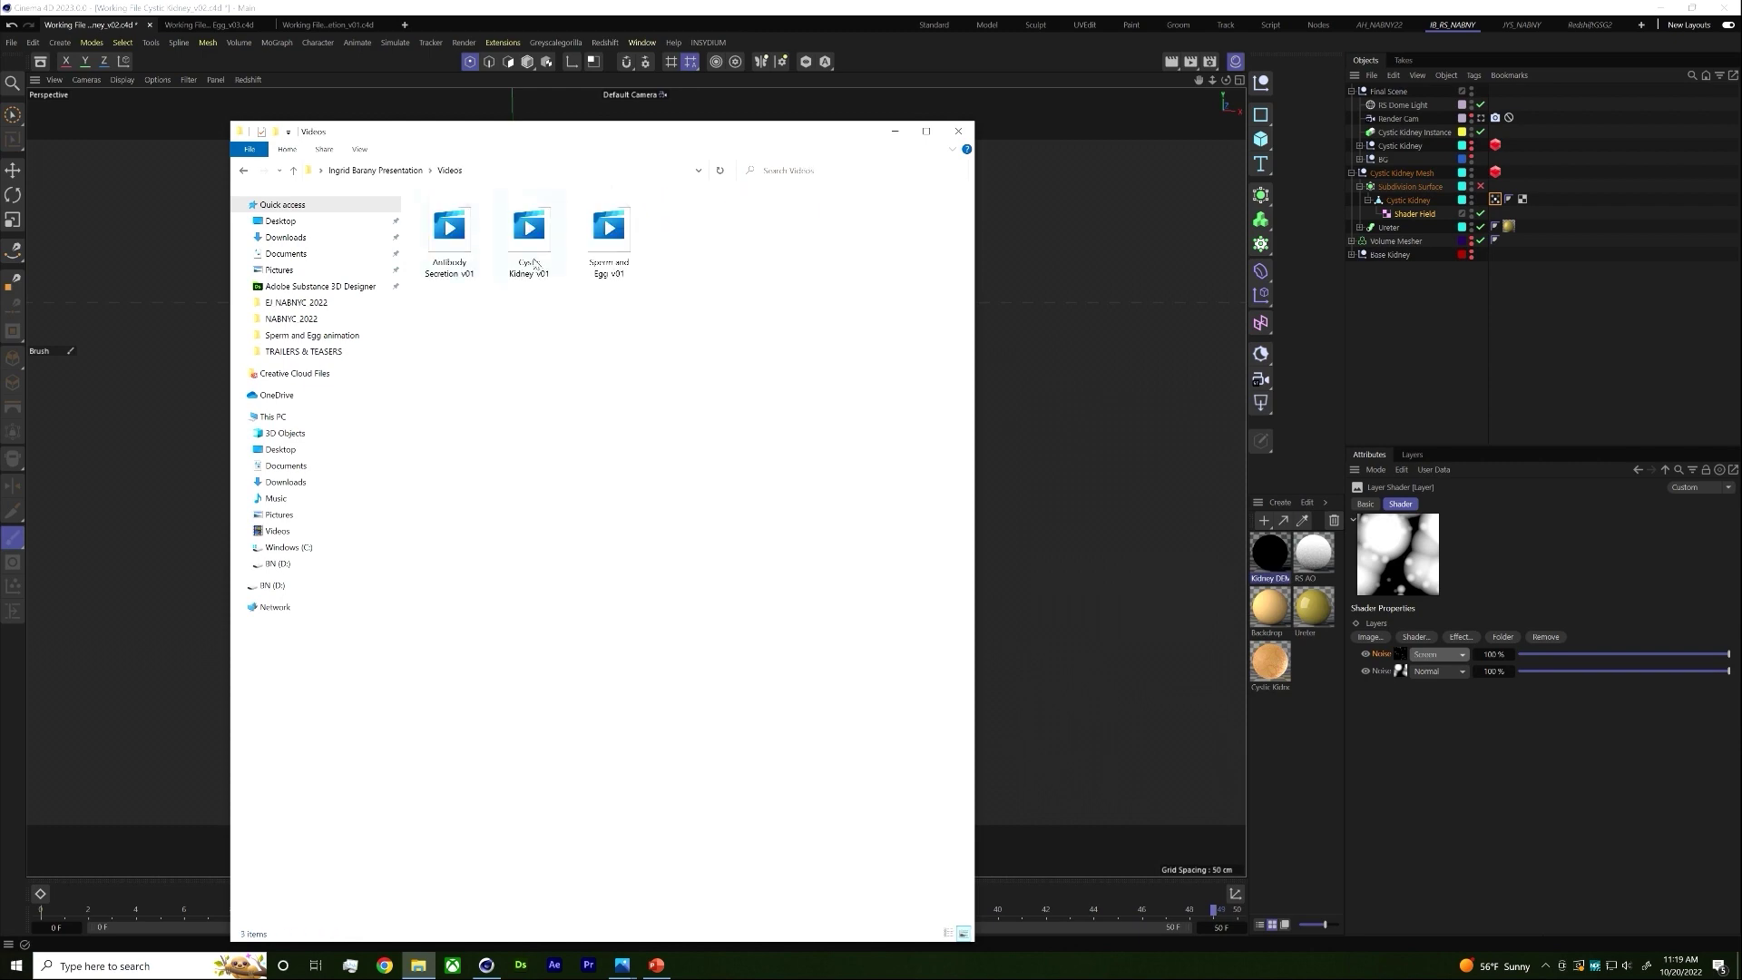
double_click(532, 243)
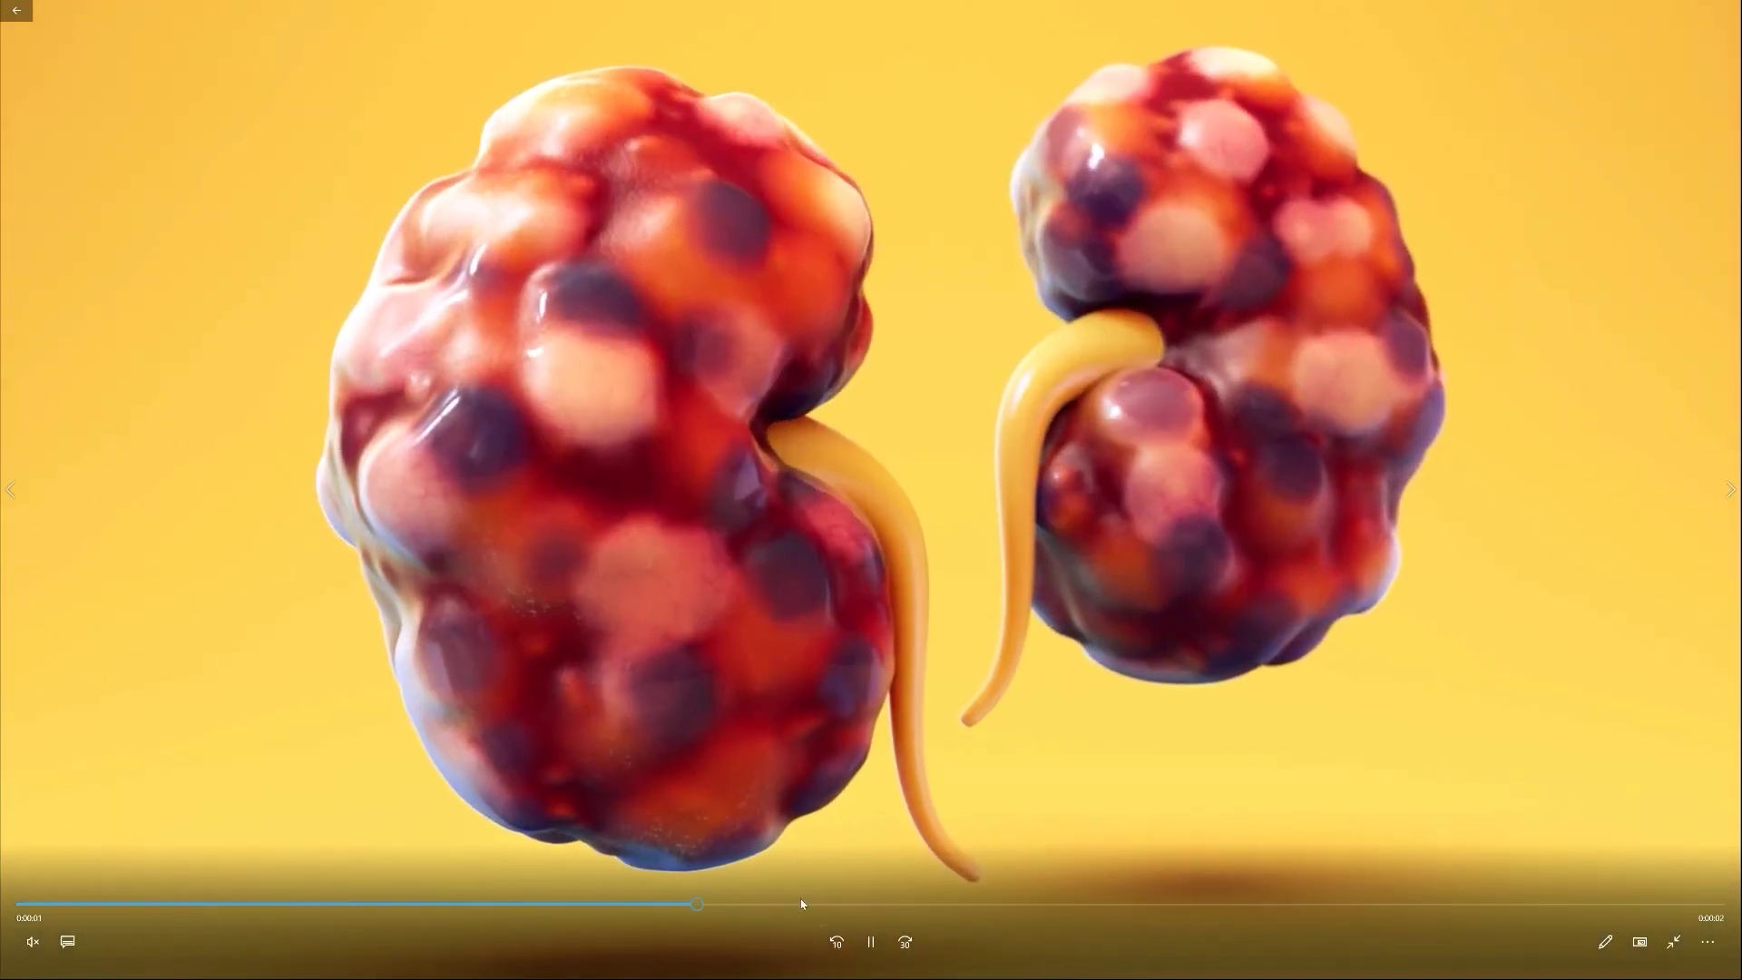
left_click(871, 942)
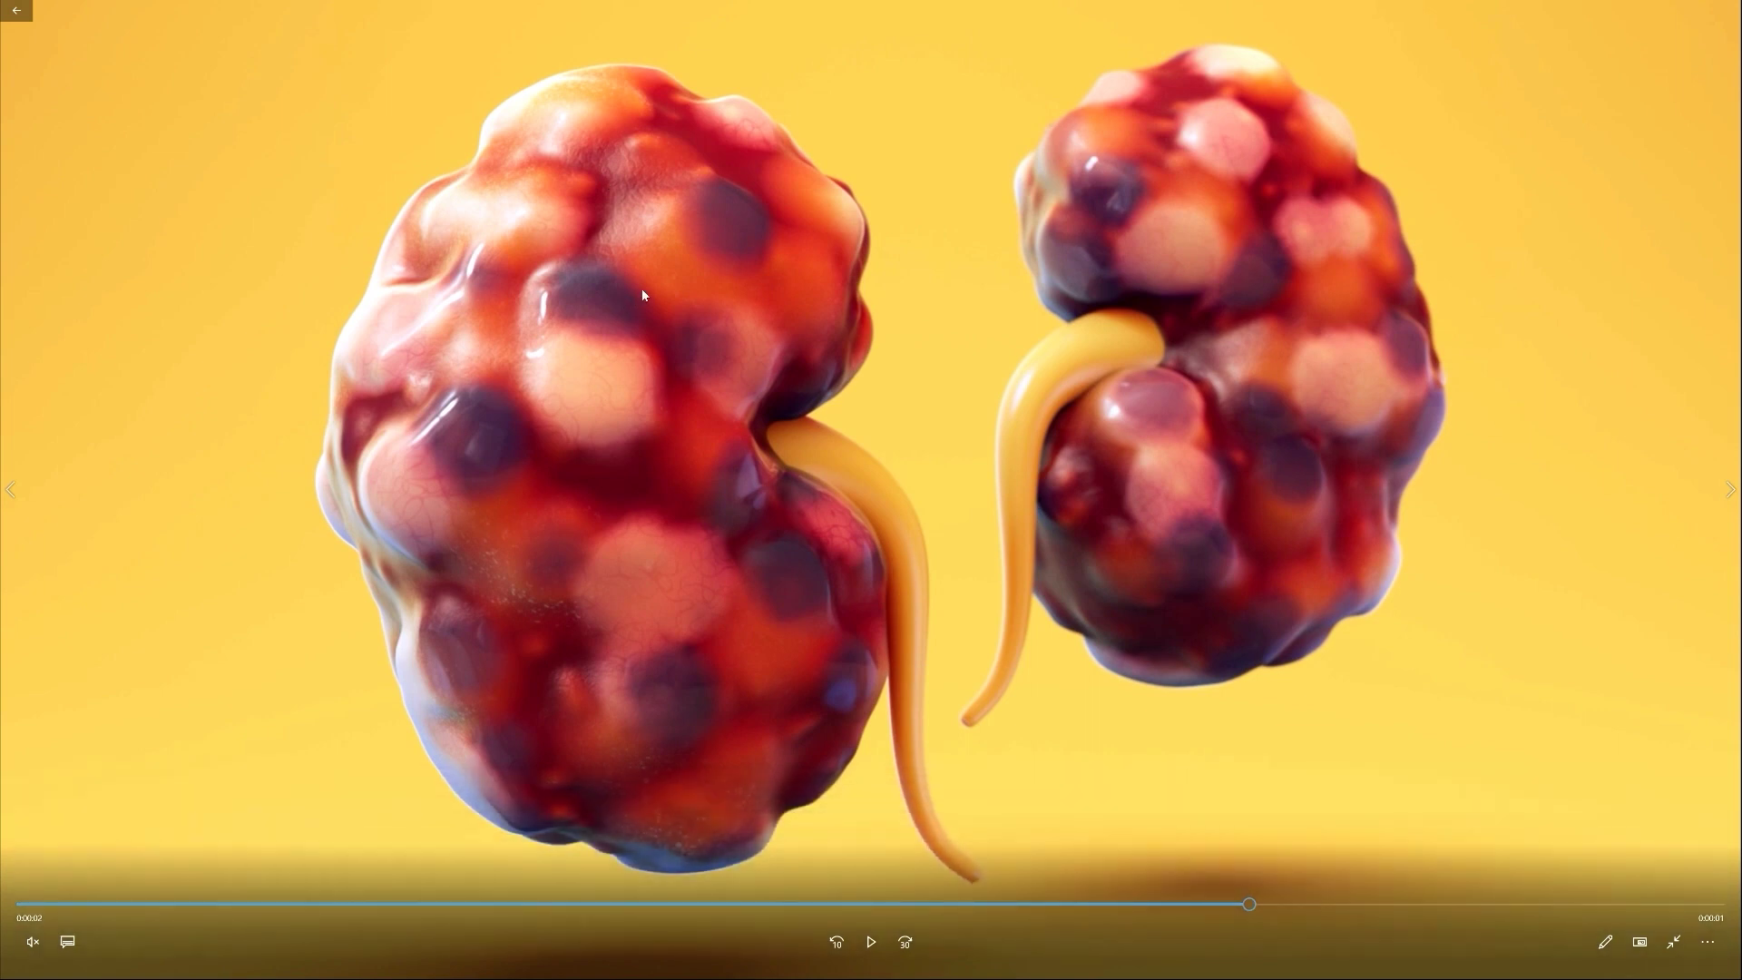
left_click(1677, 941)
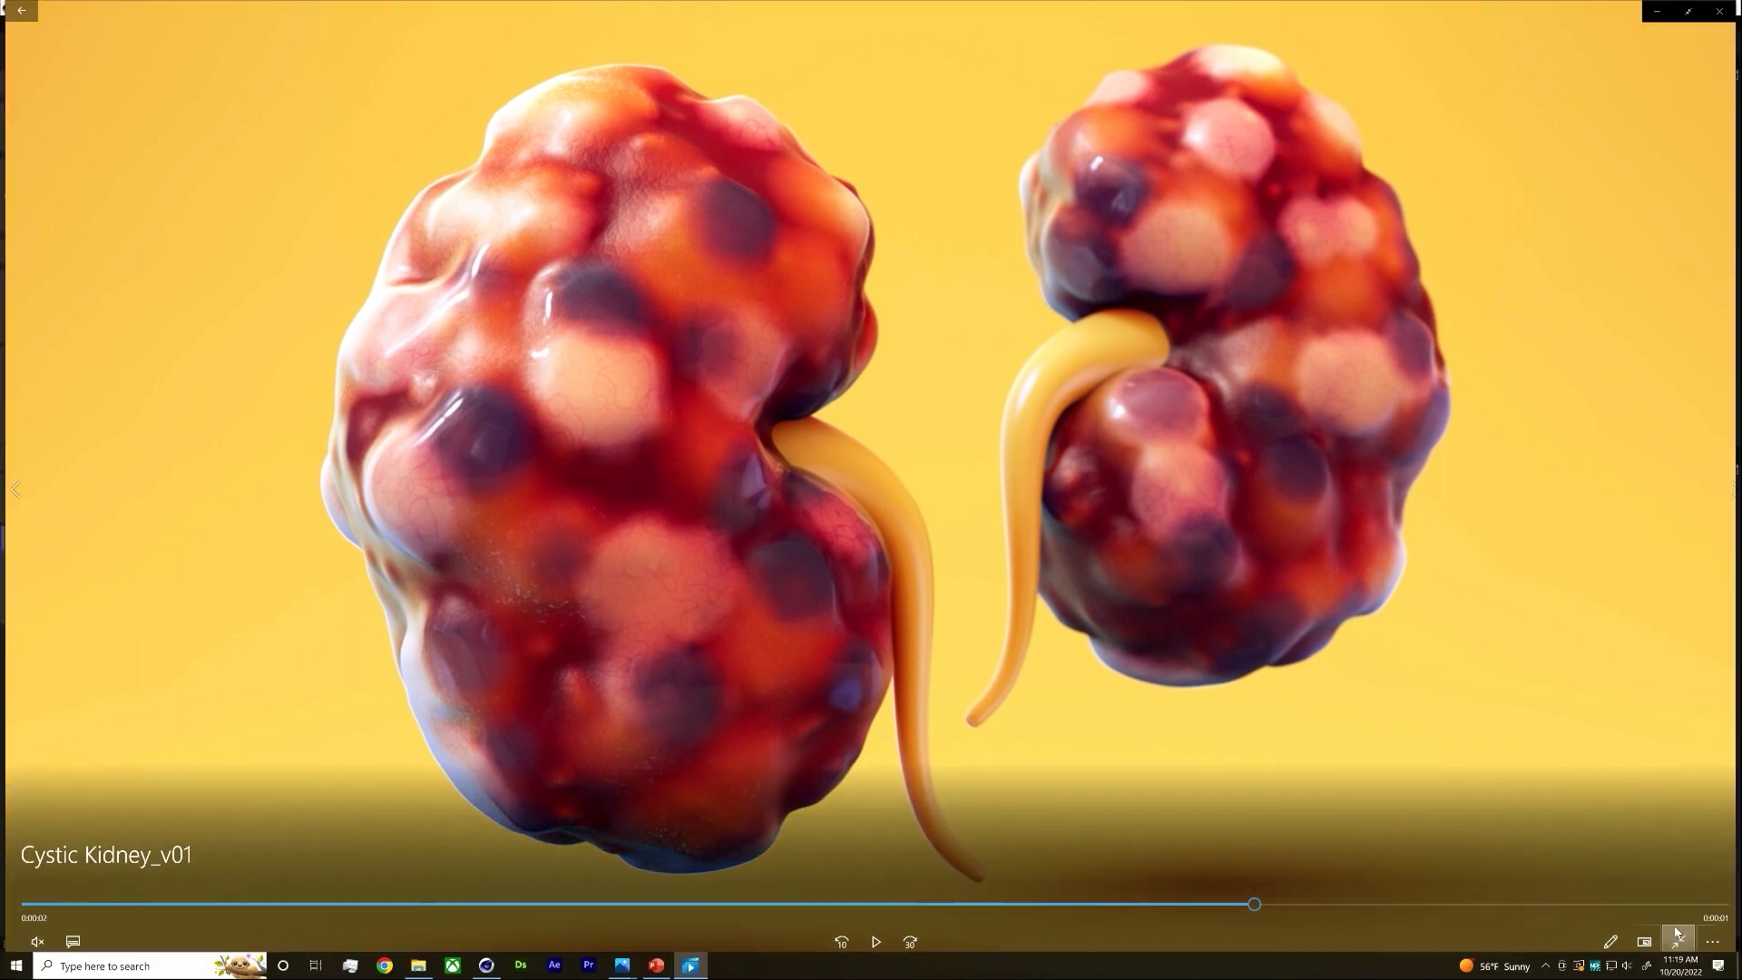
left_click(1661, 11)
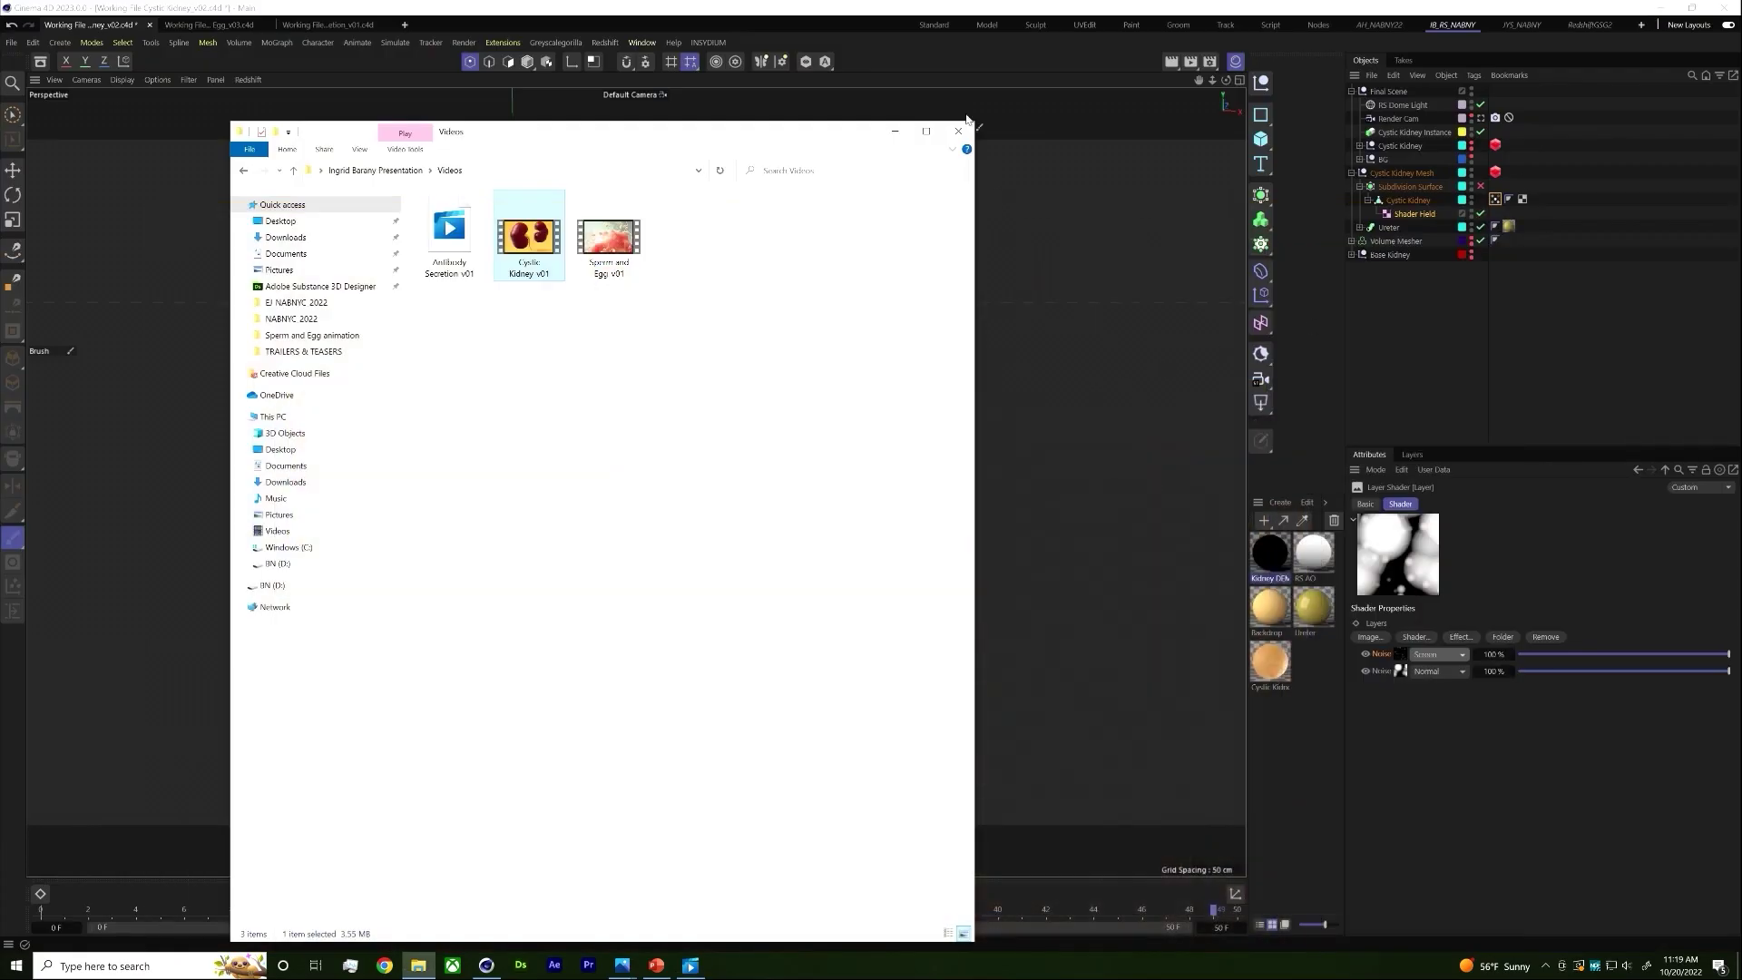
left_click(895, 130)
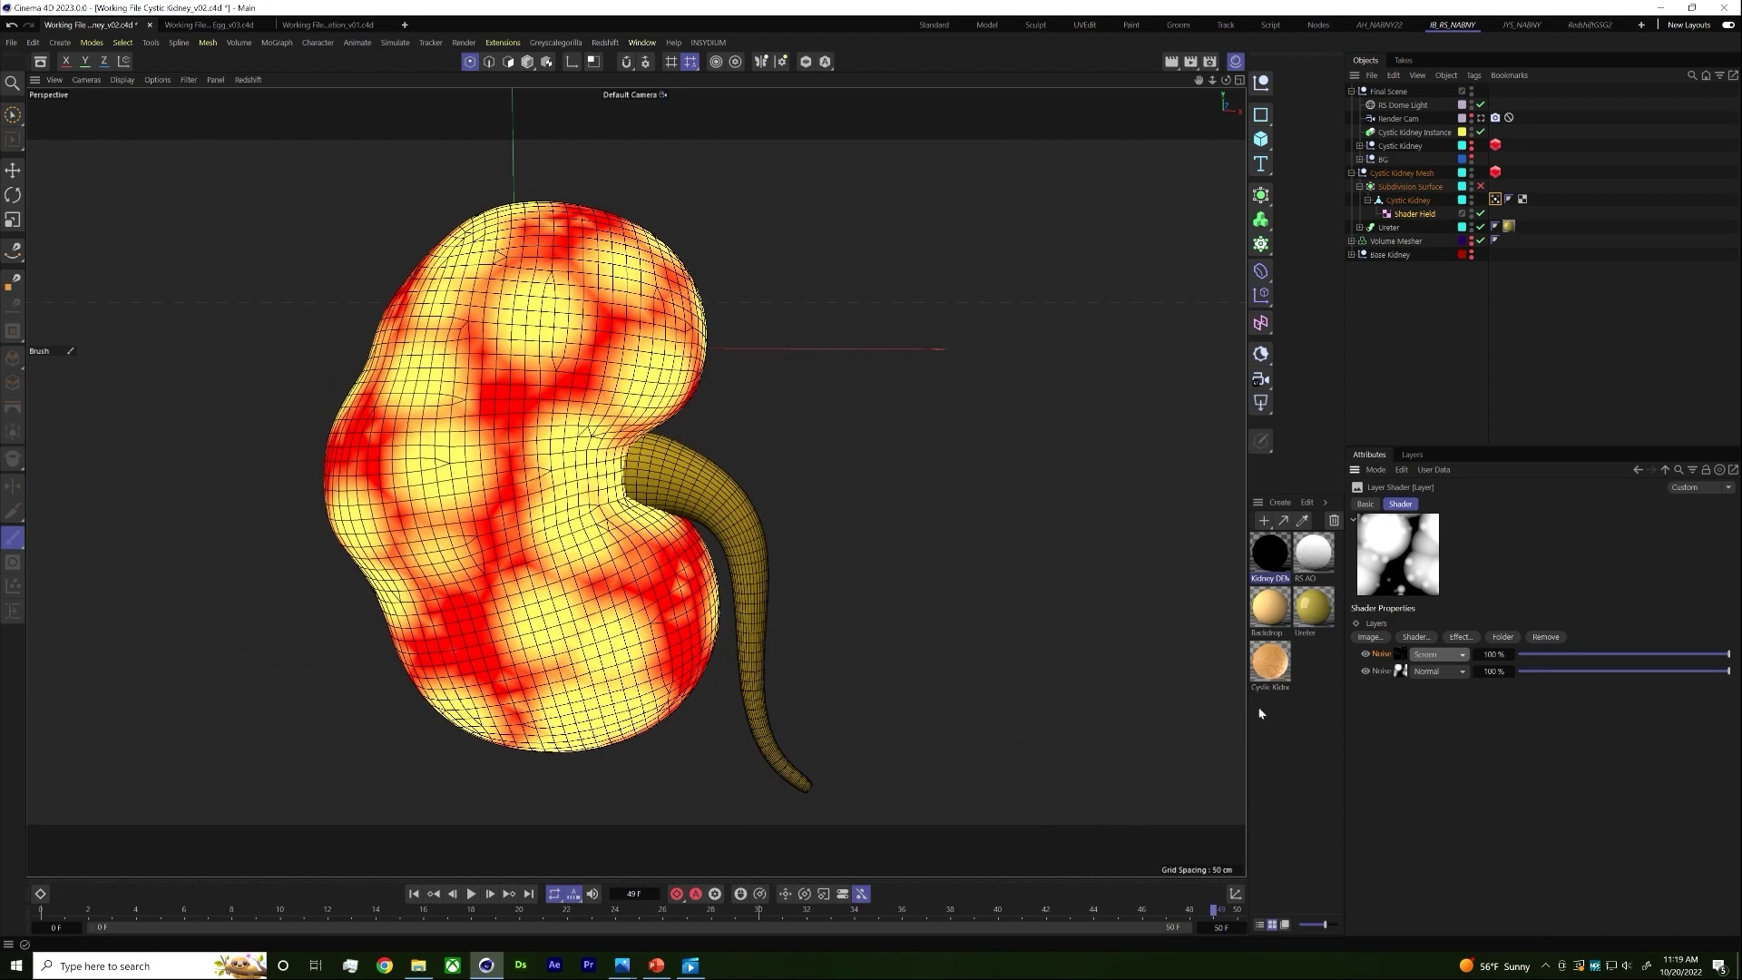
Step: Try the Overlay blend mode on the upper noise layer and return it to Screen
left_click(1425, 655)
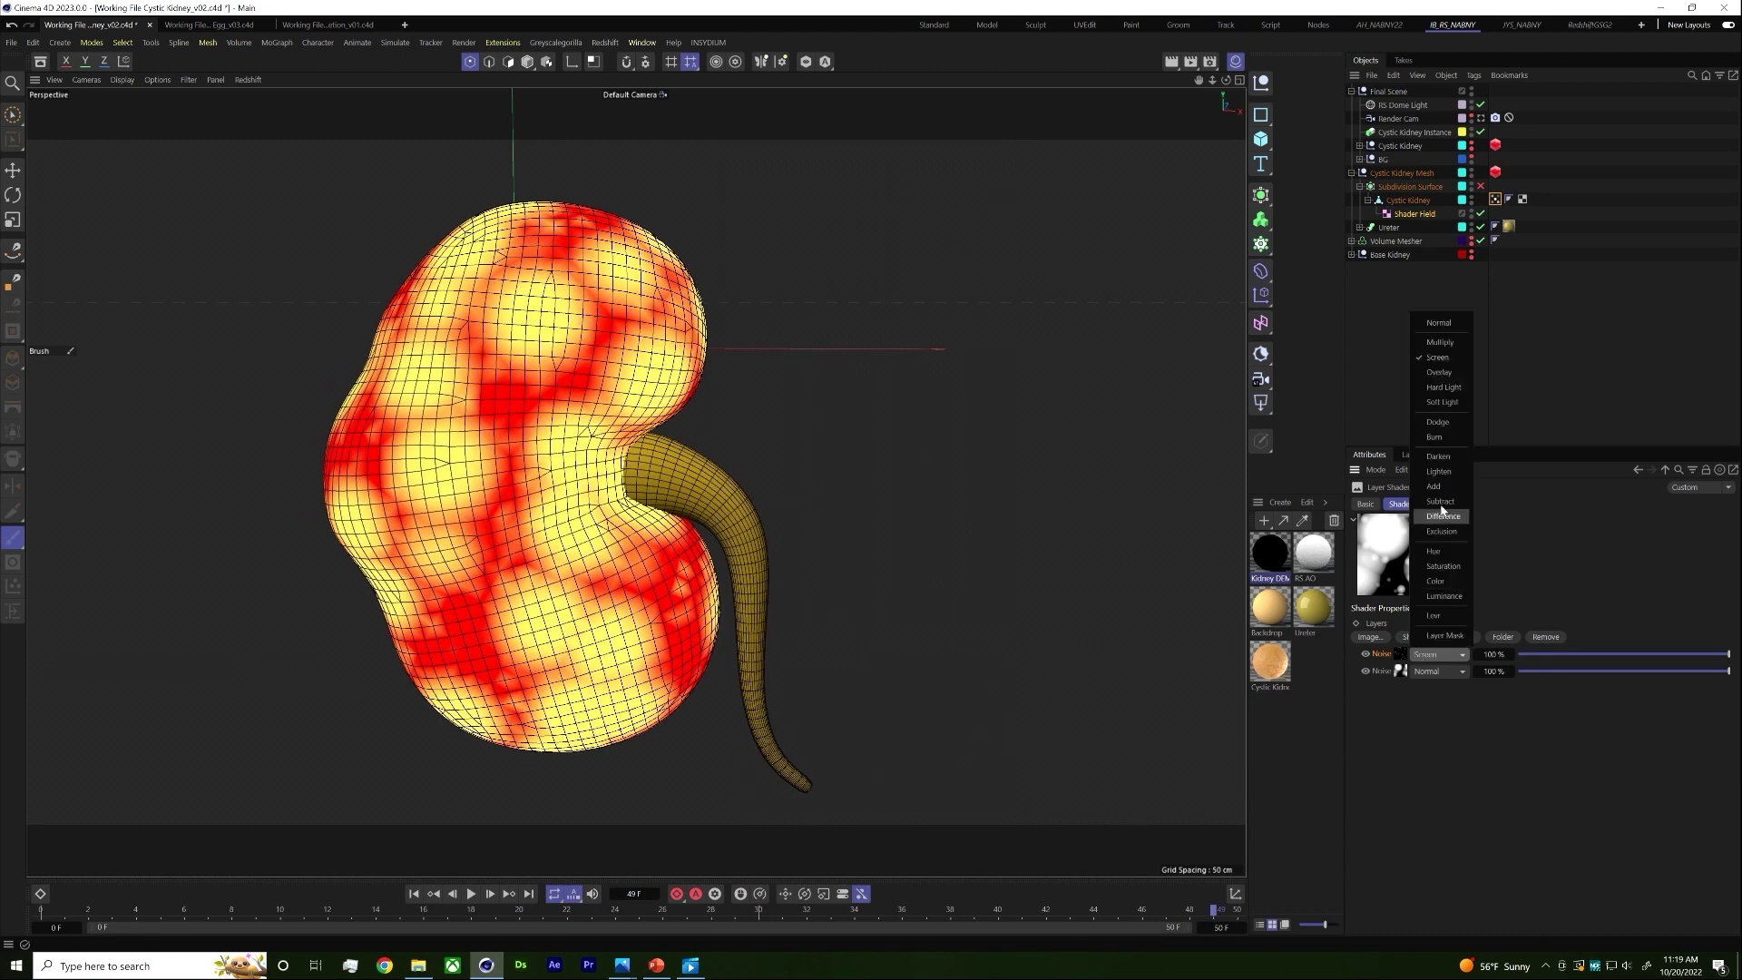
left_click(1441, 372)
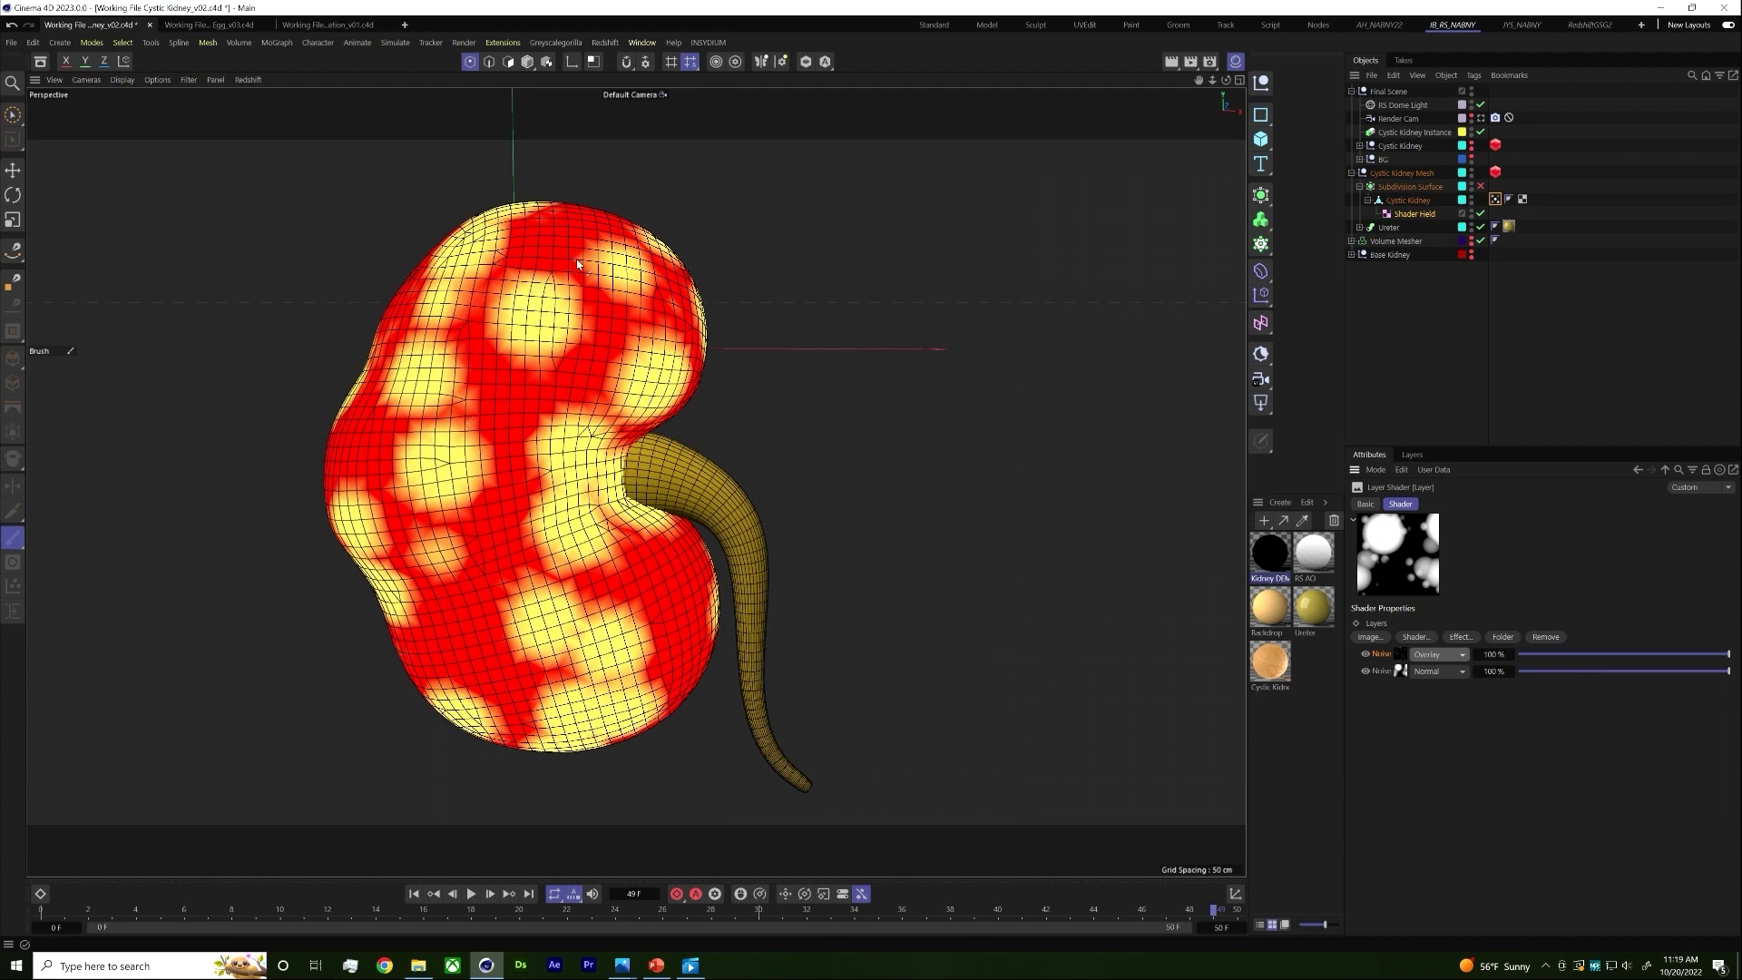
left_click(1430, 654)
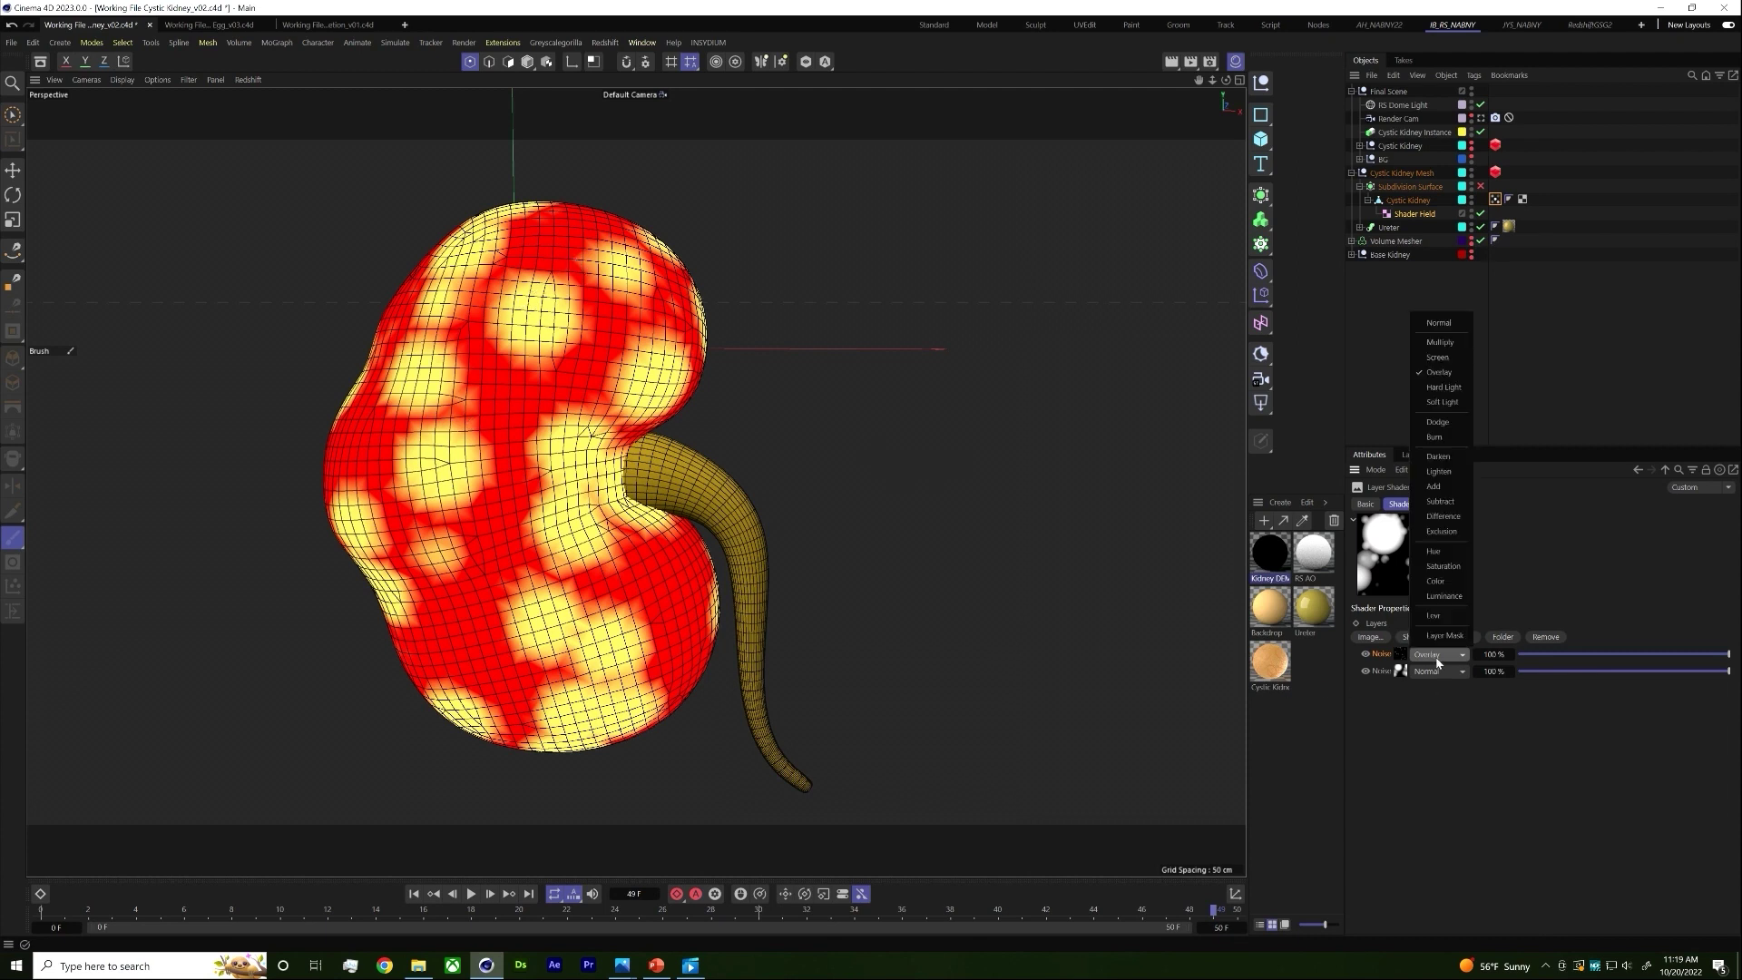
left_click(1441, 357)
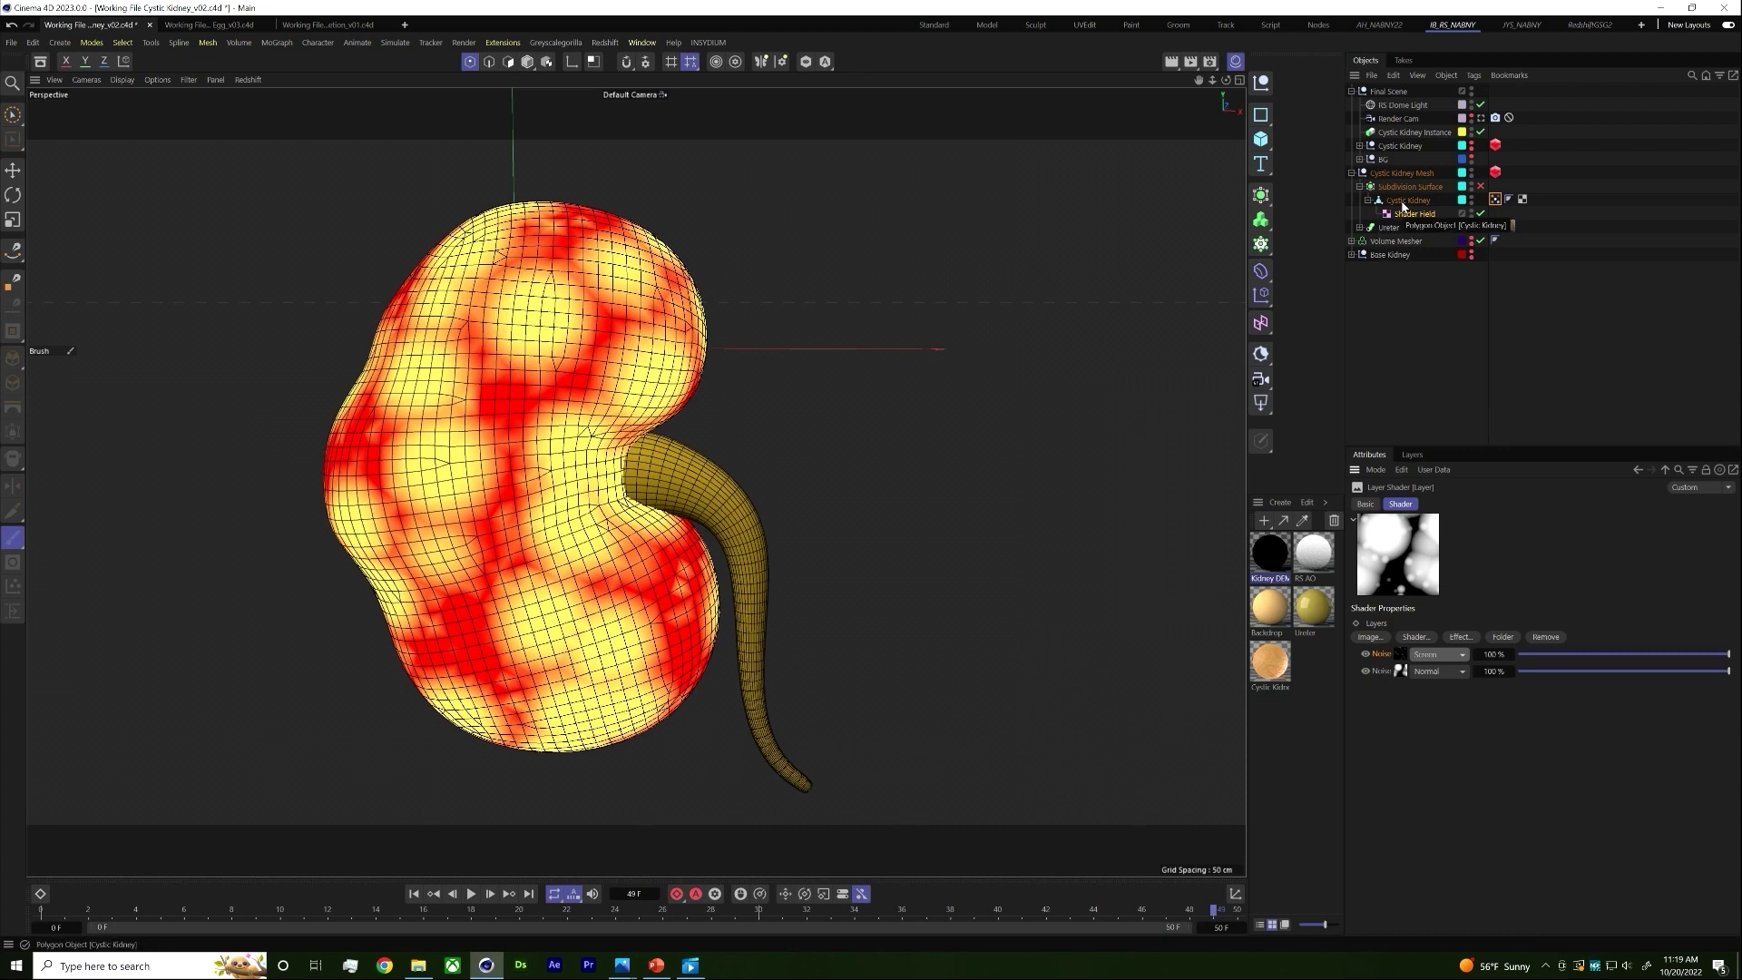
Step: Add a Displacer deformer as a child of the Cystic Kidney mesh and open its Fields settings
left_click(1426, 324)
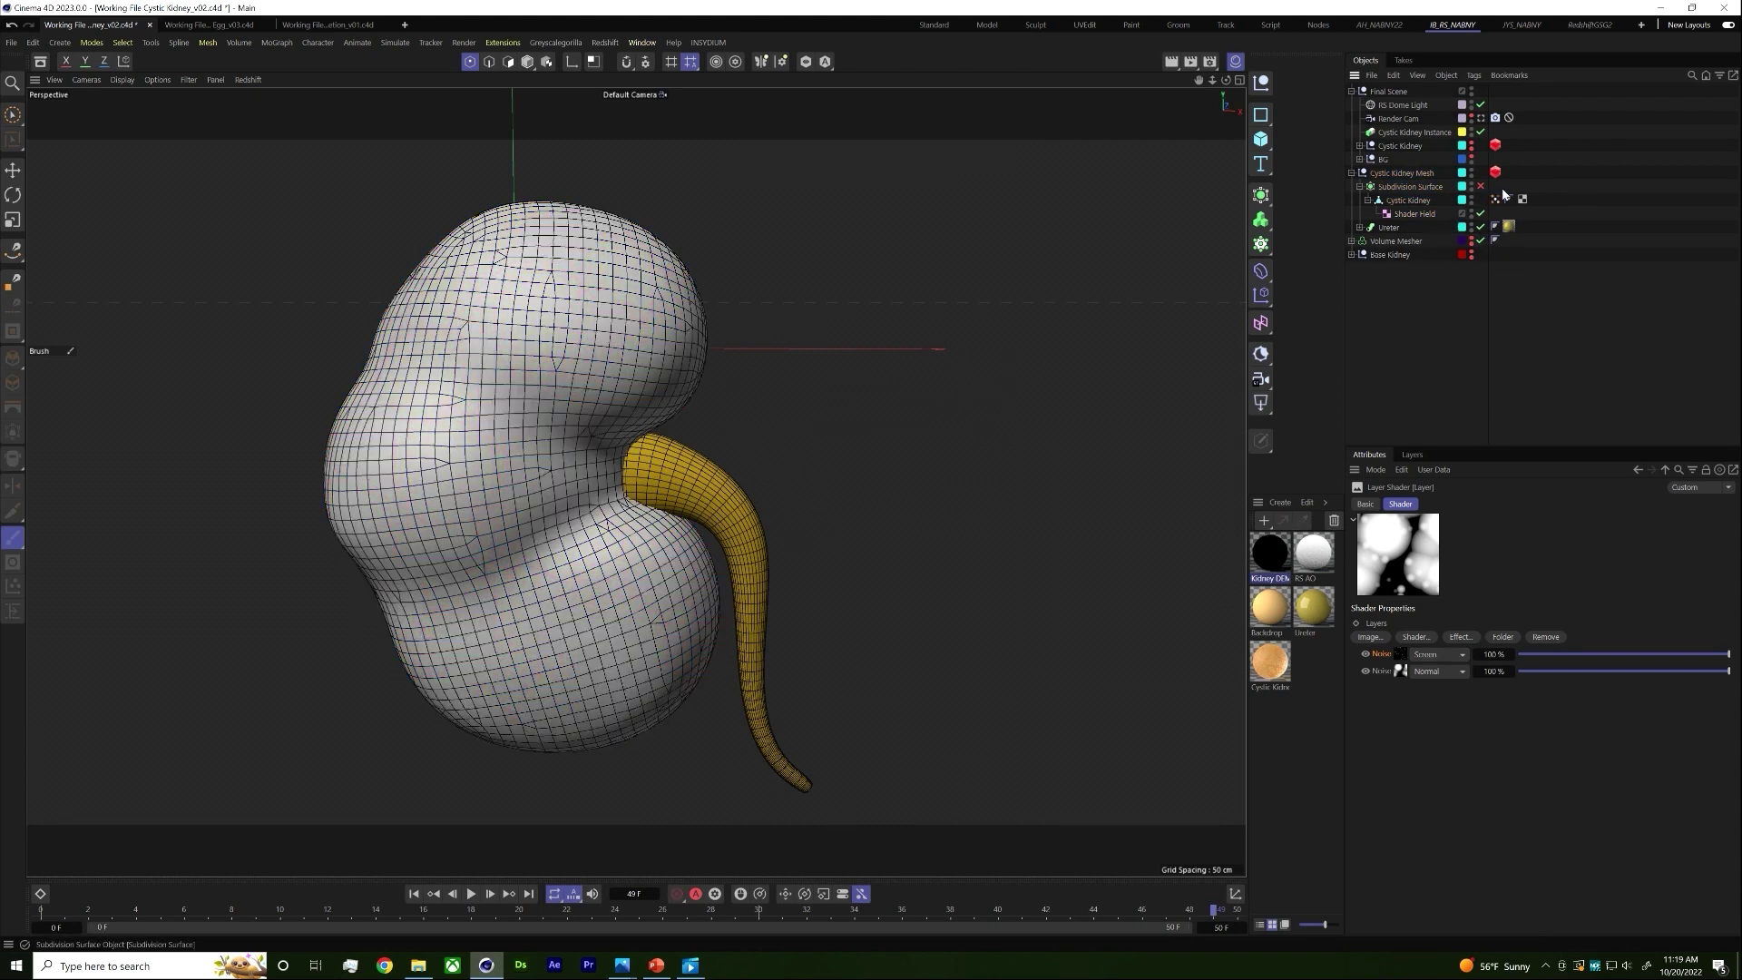
left_click(1420, 216)
left_click(1409, 200)
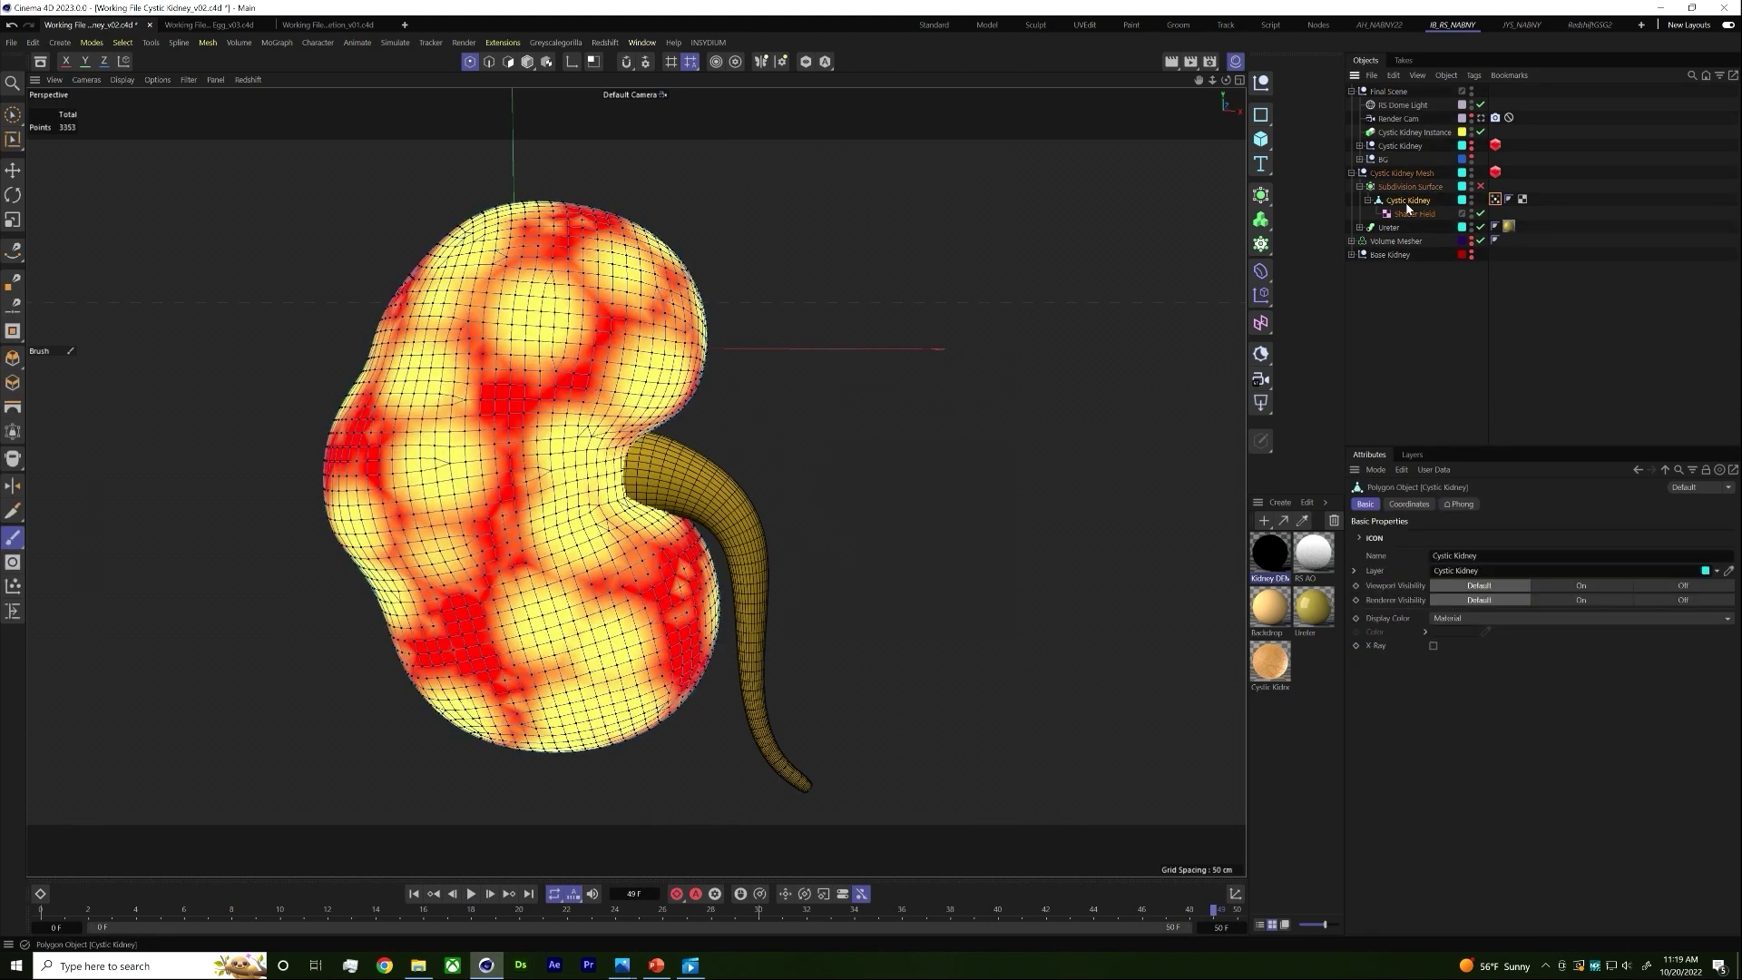
key("shift+c")
type("c")
type("is")
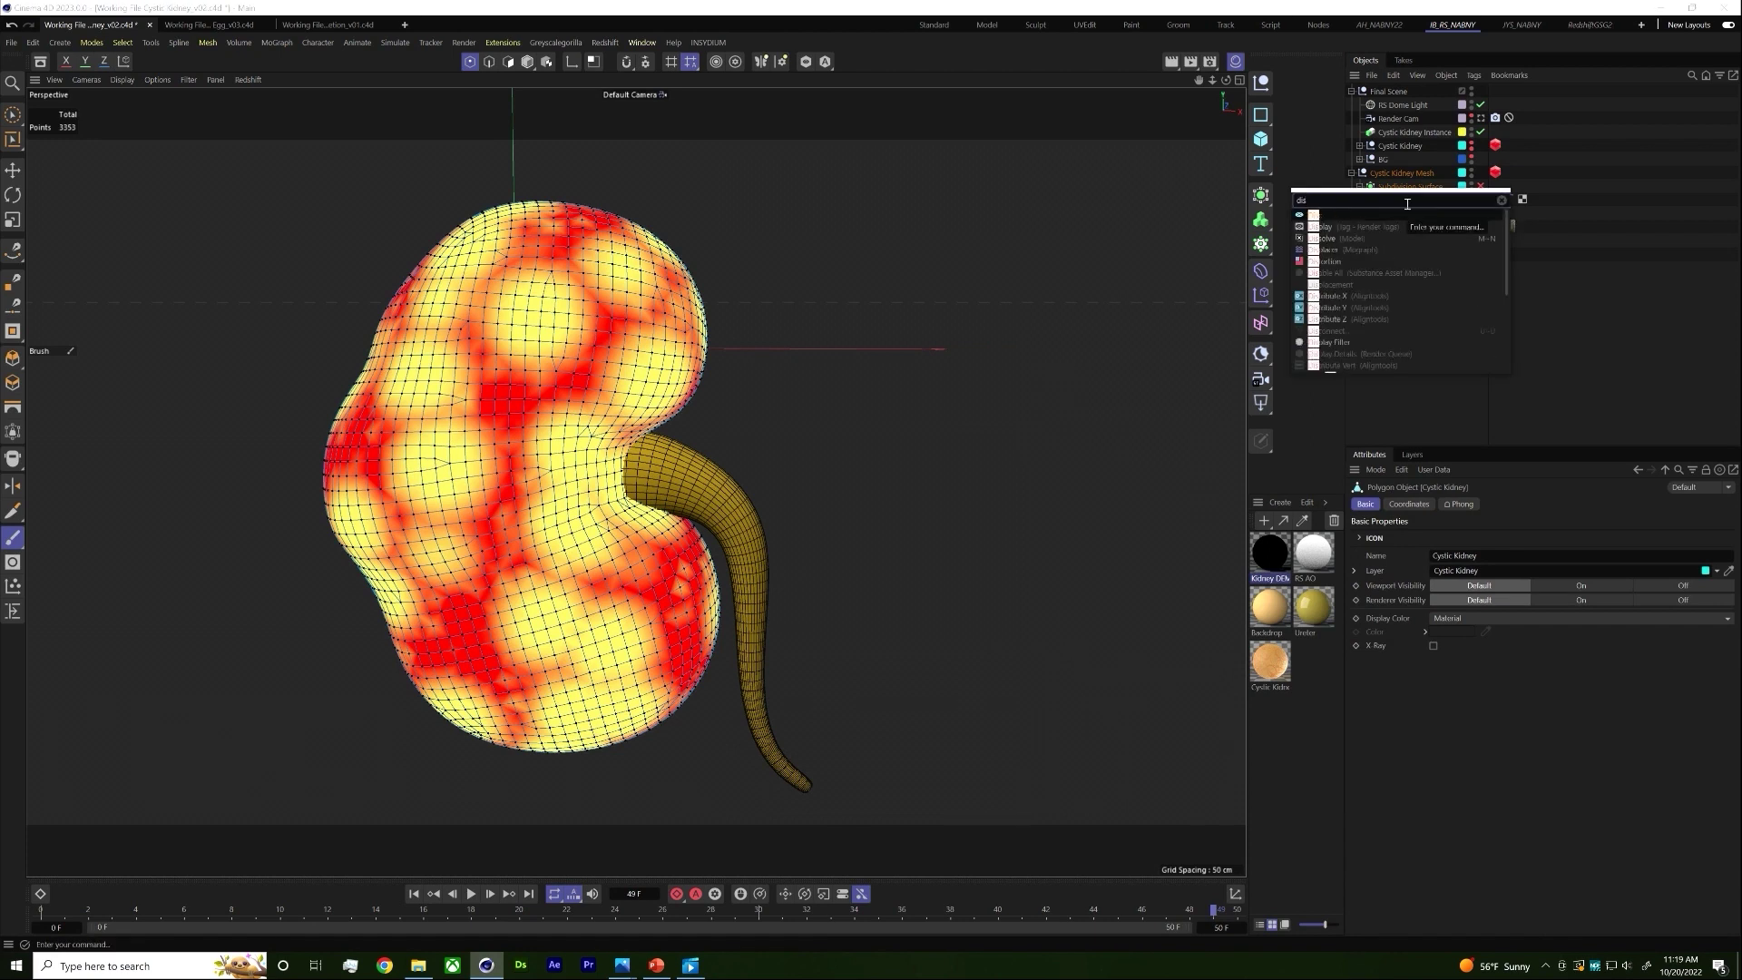
type("plac")
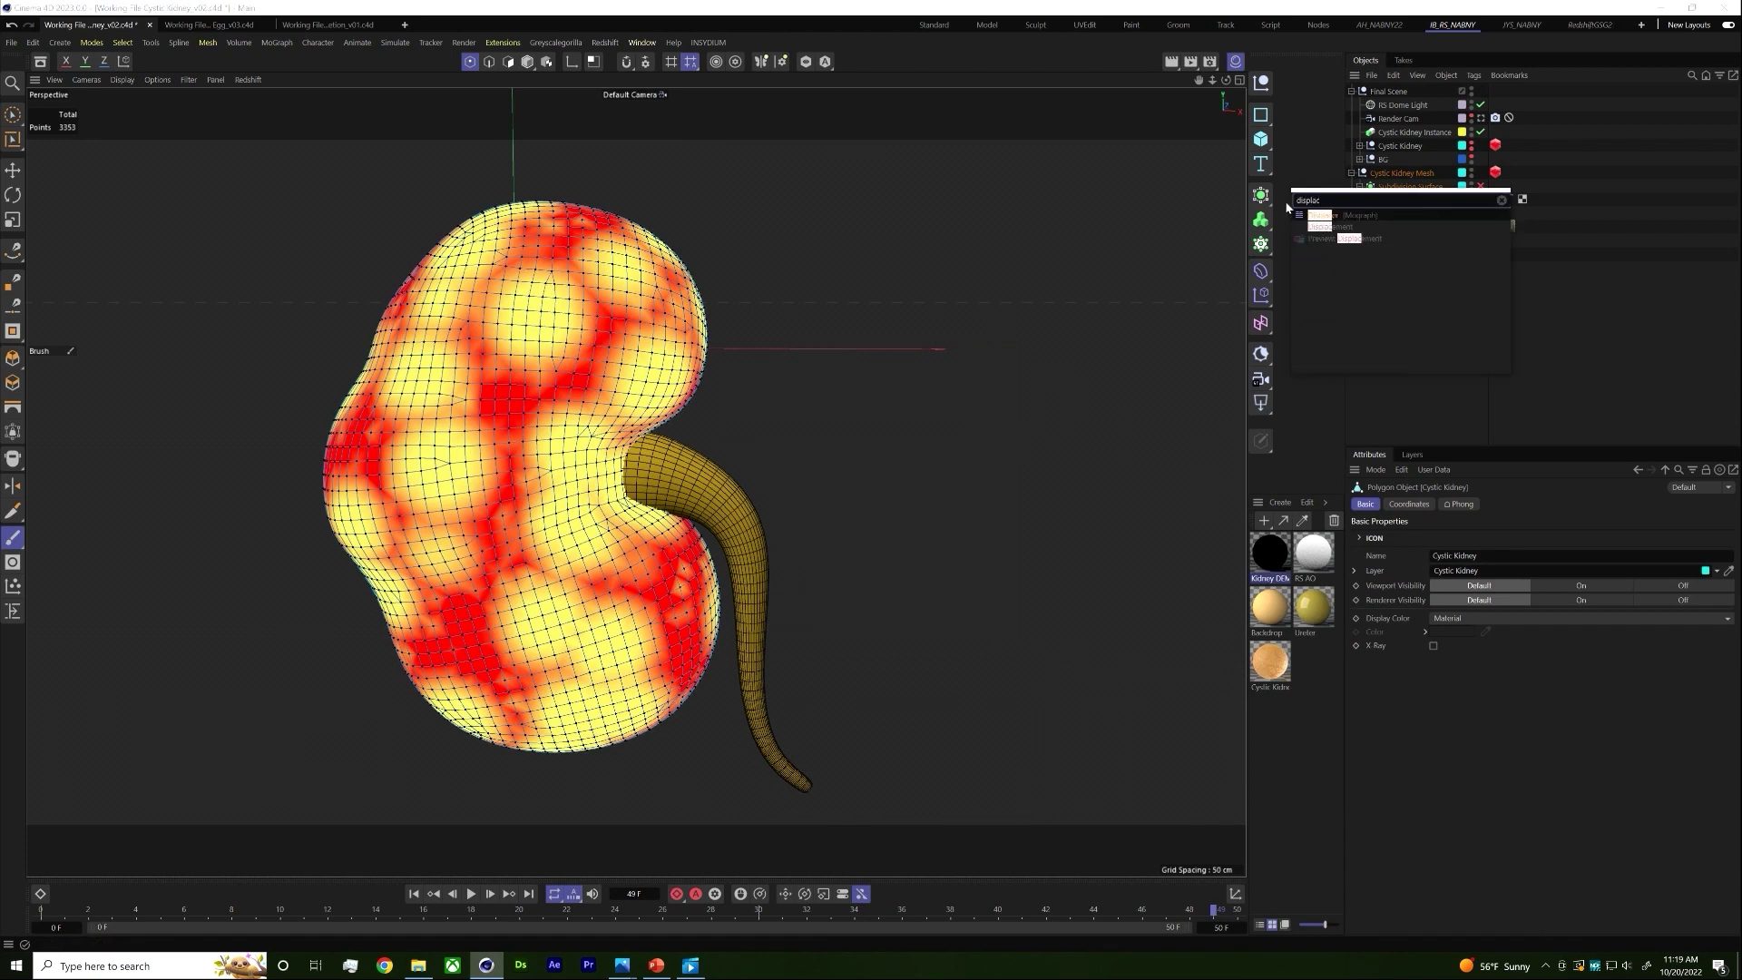
left_click(1347, 216)
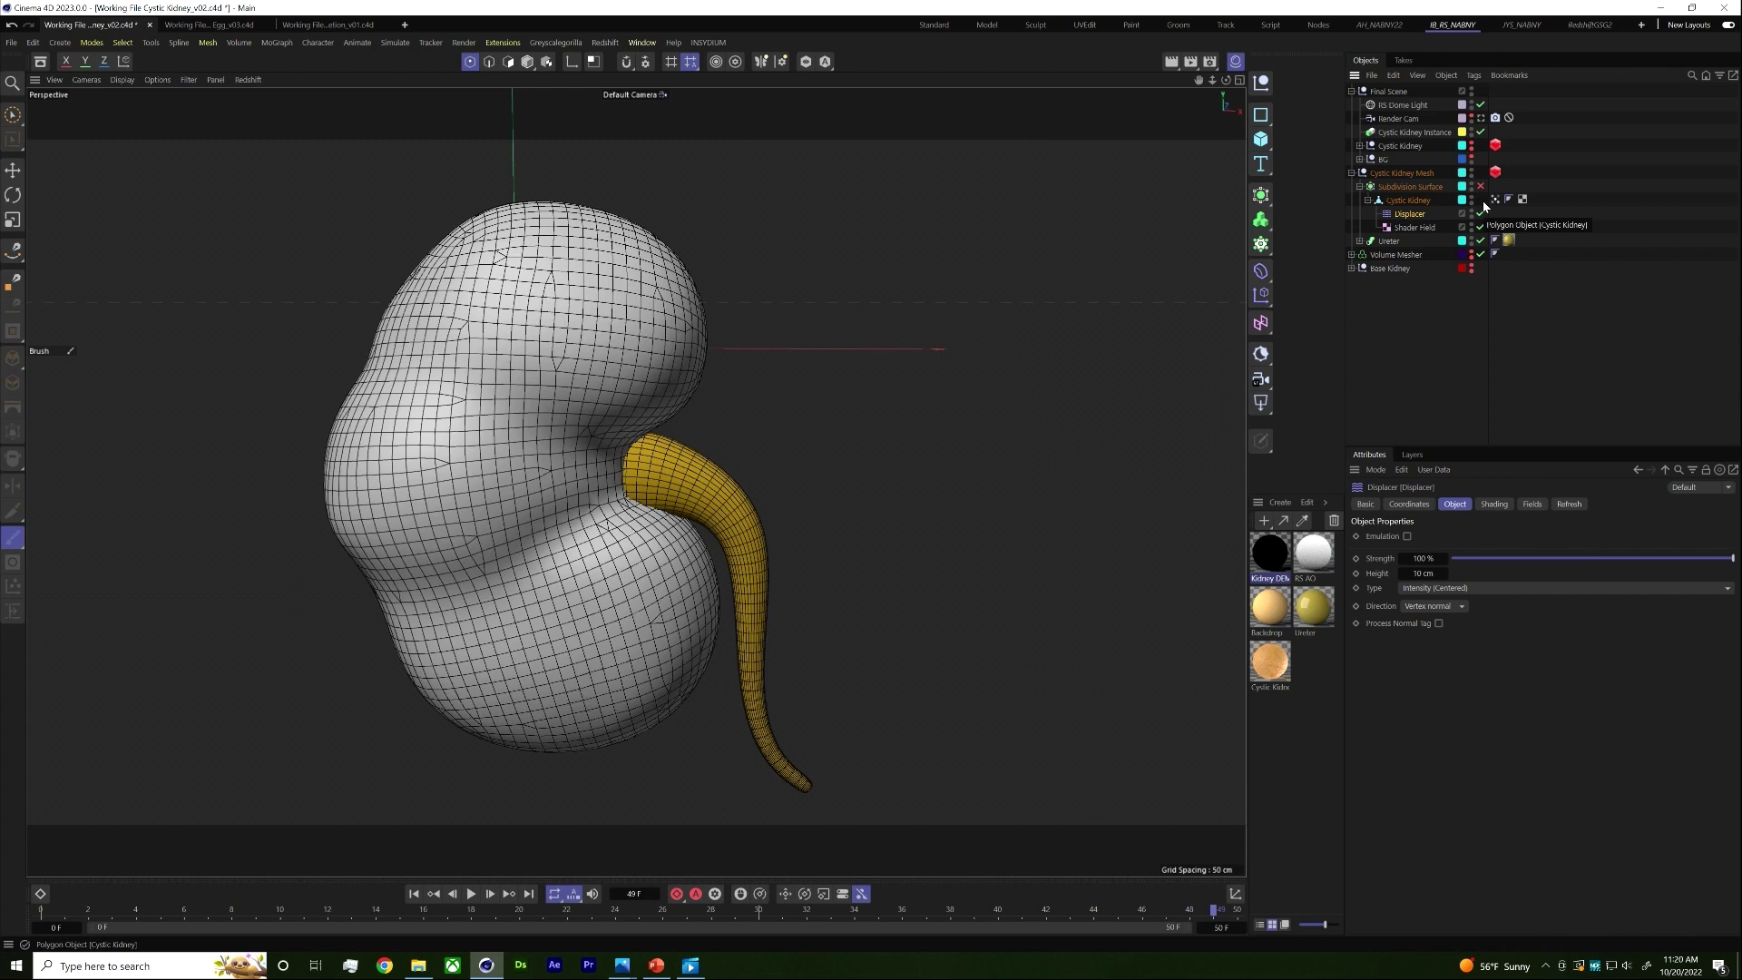
left_click(1532, 504)
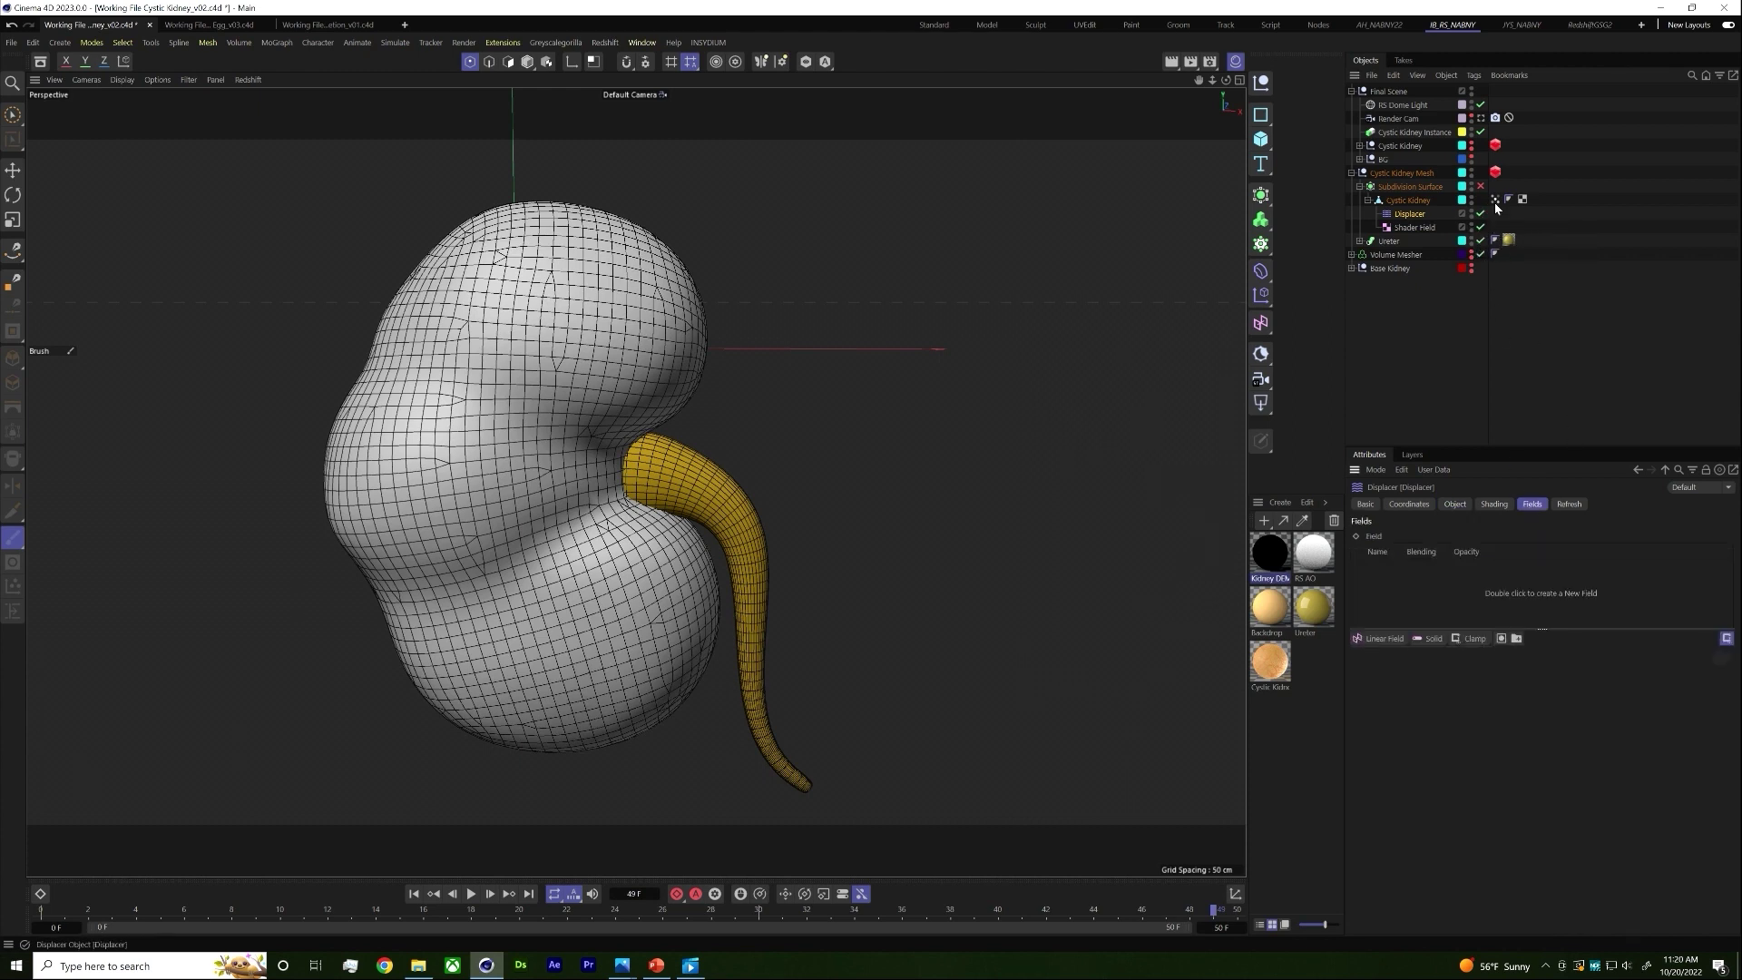
Step: Use the Cystic Kidney's vertex map as the Displacer's field and assign a Color shader as its custom shader
left_click_drag(1499, 225, 1440, 579)
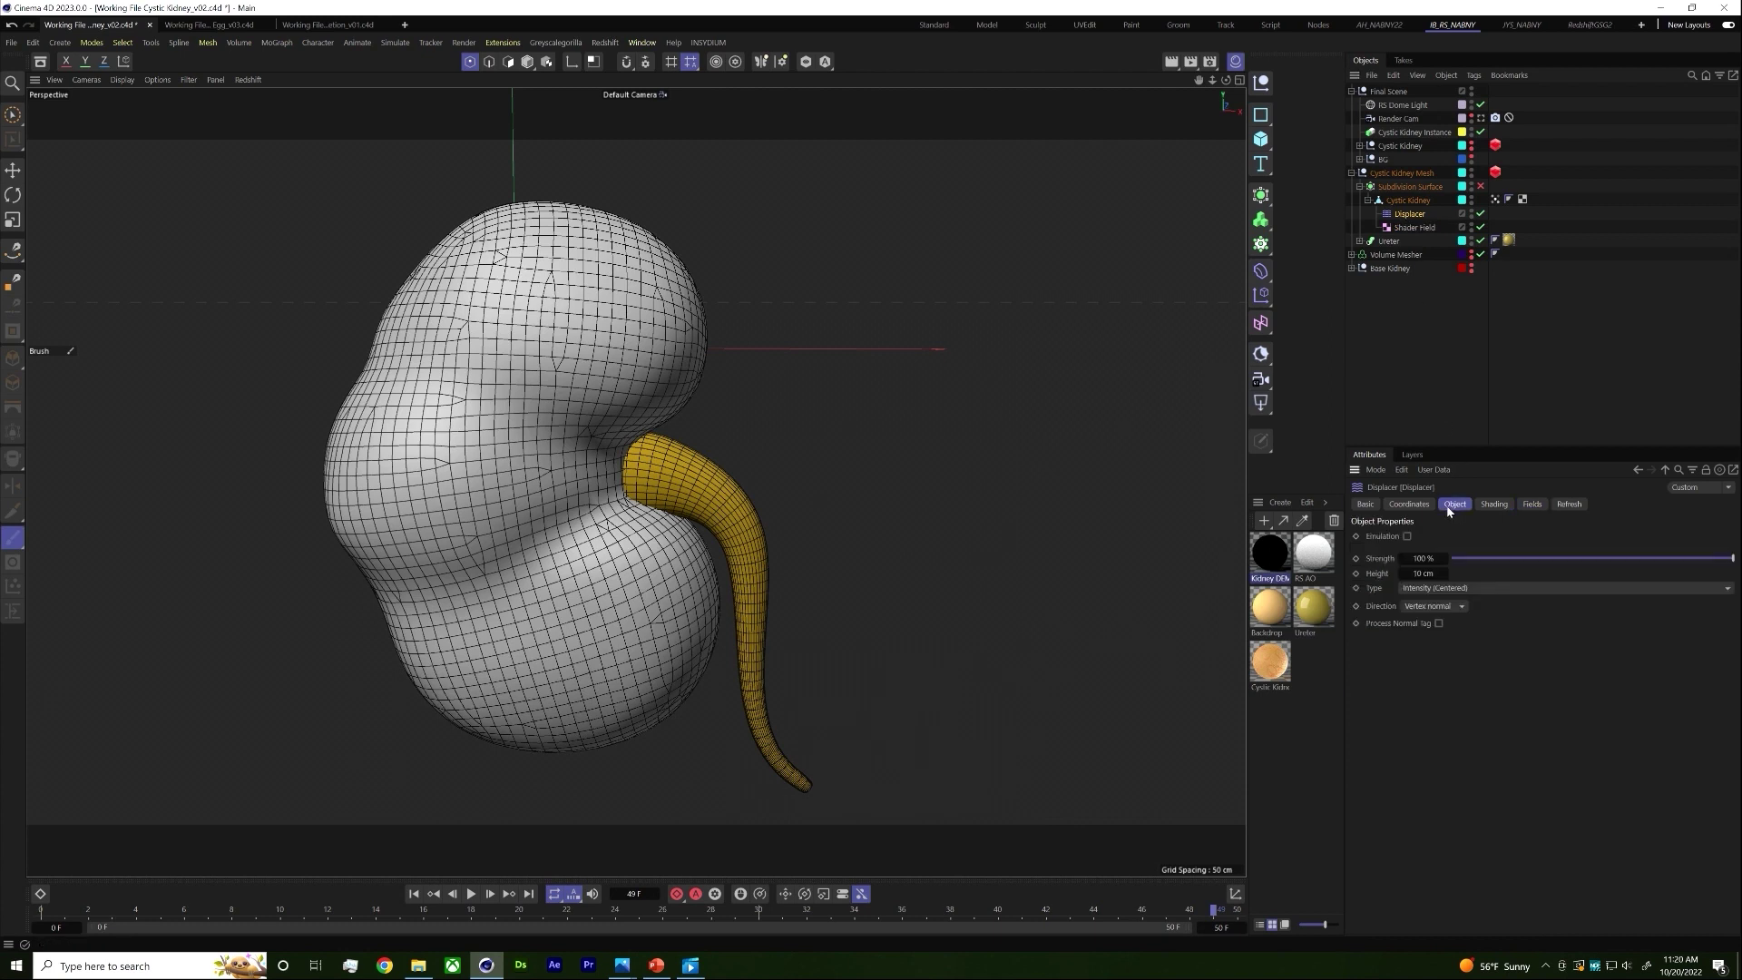
left_click(1483, 506)
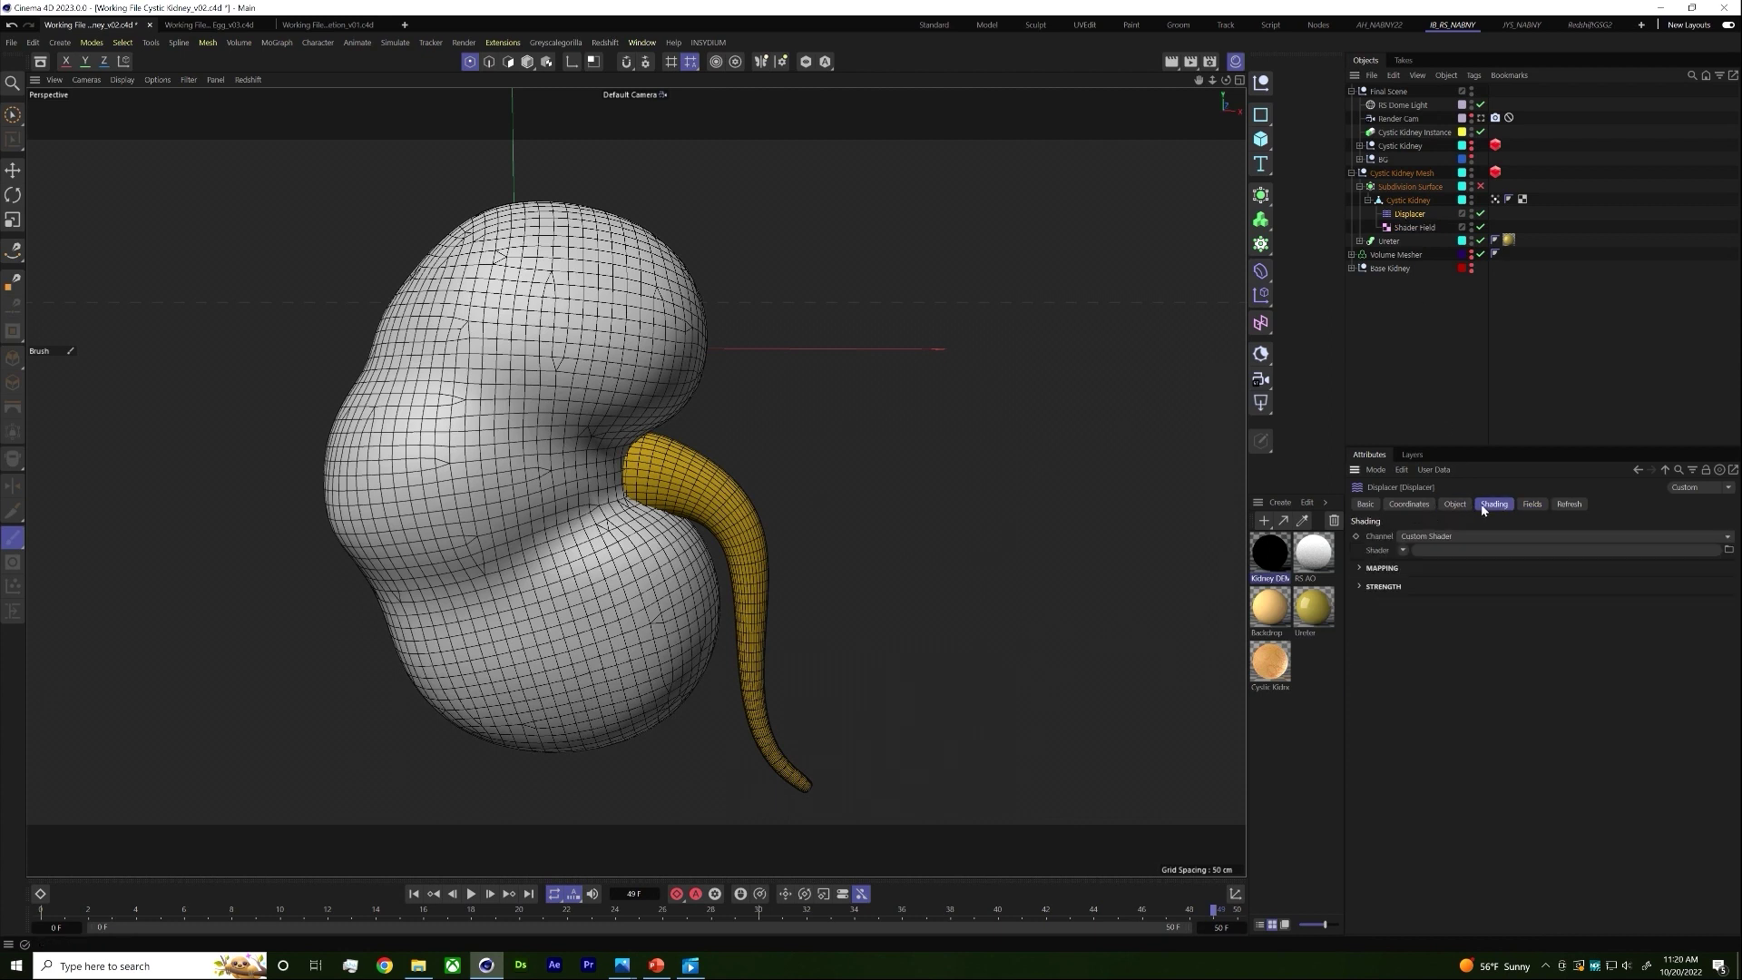
left_click(1404, 550)
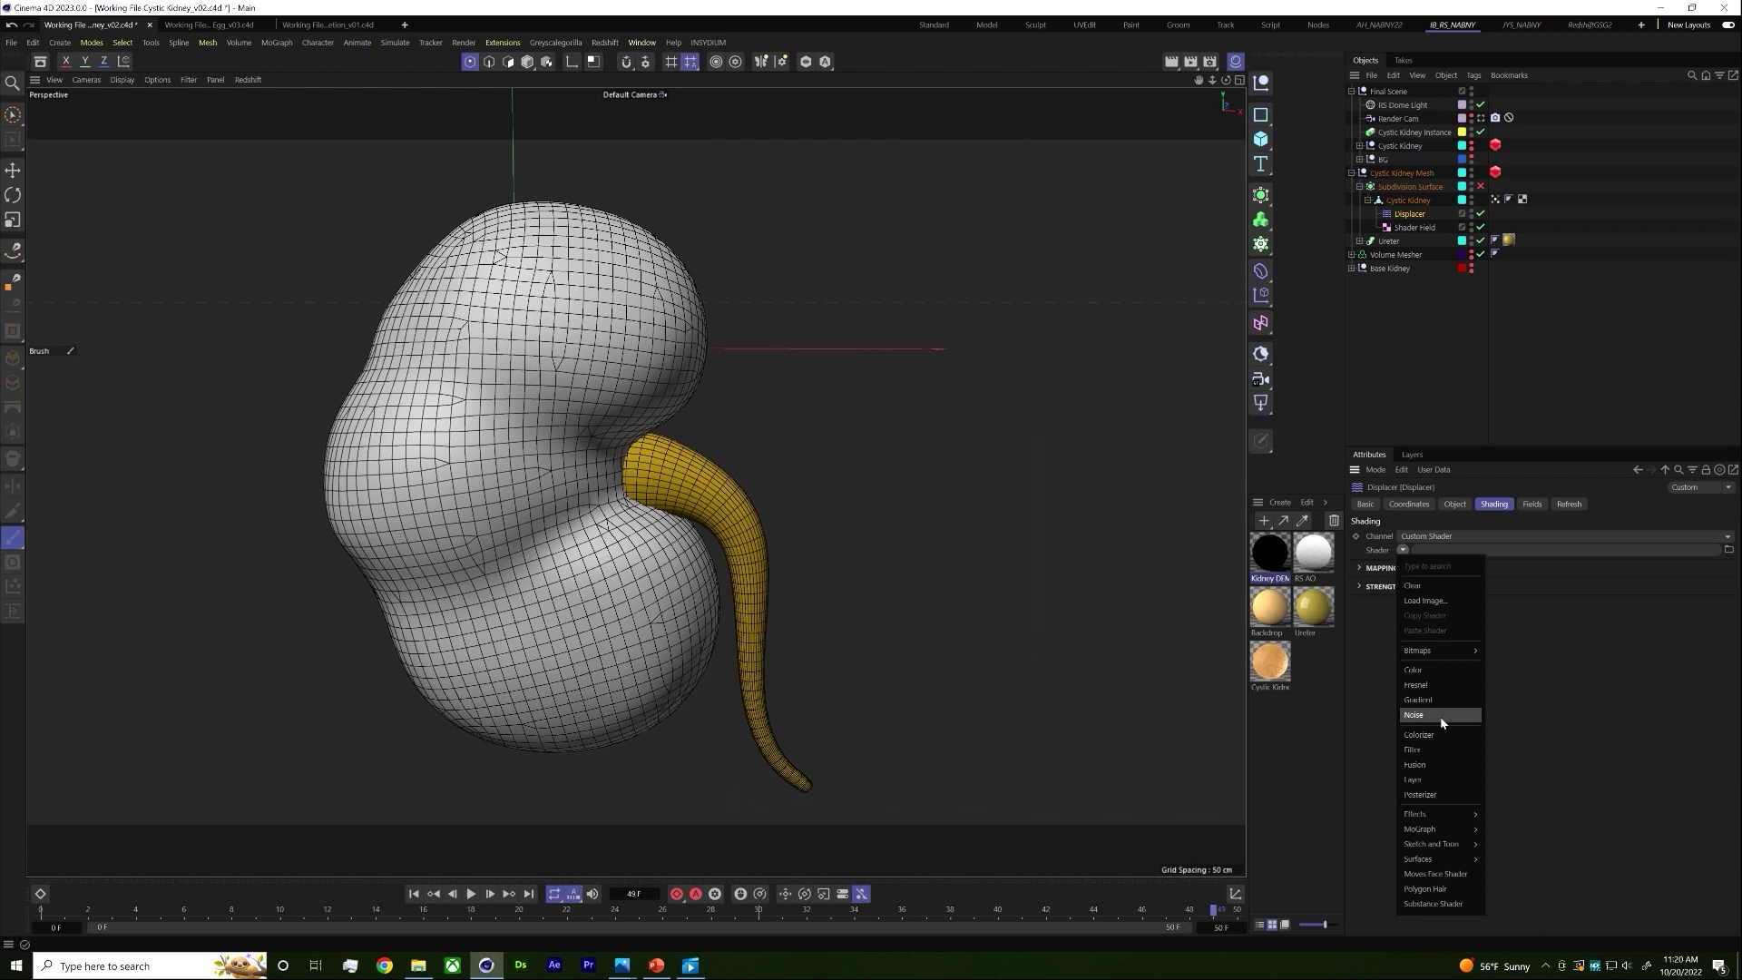
left_click(1423, 672)
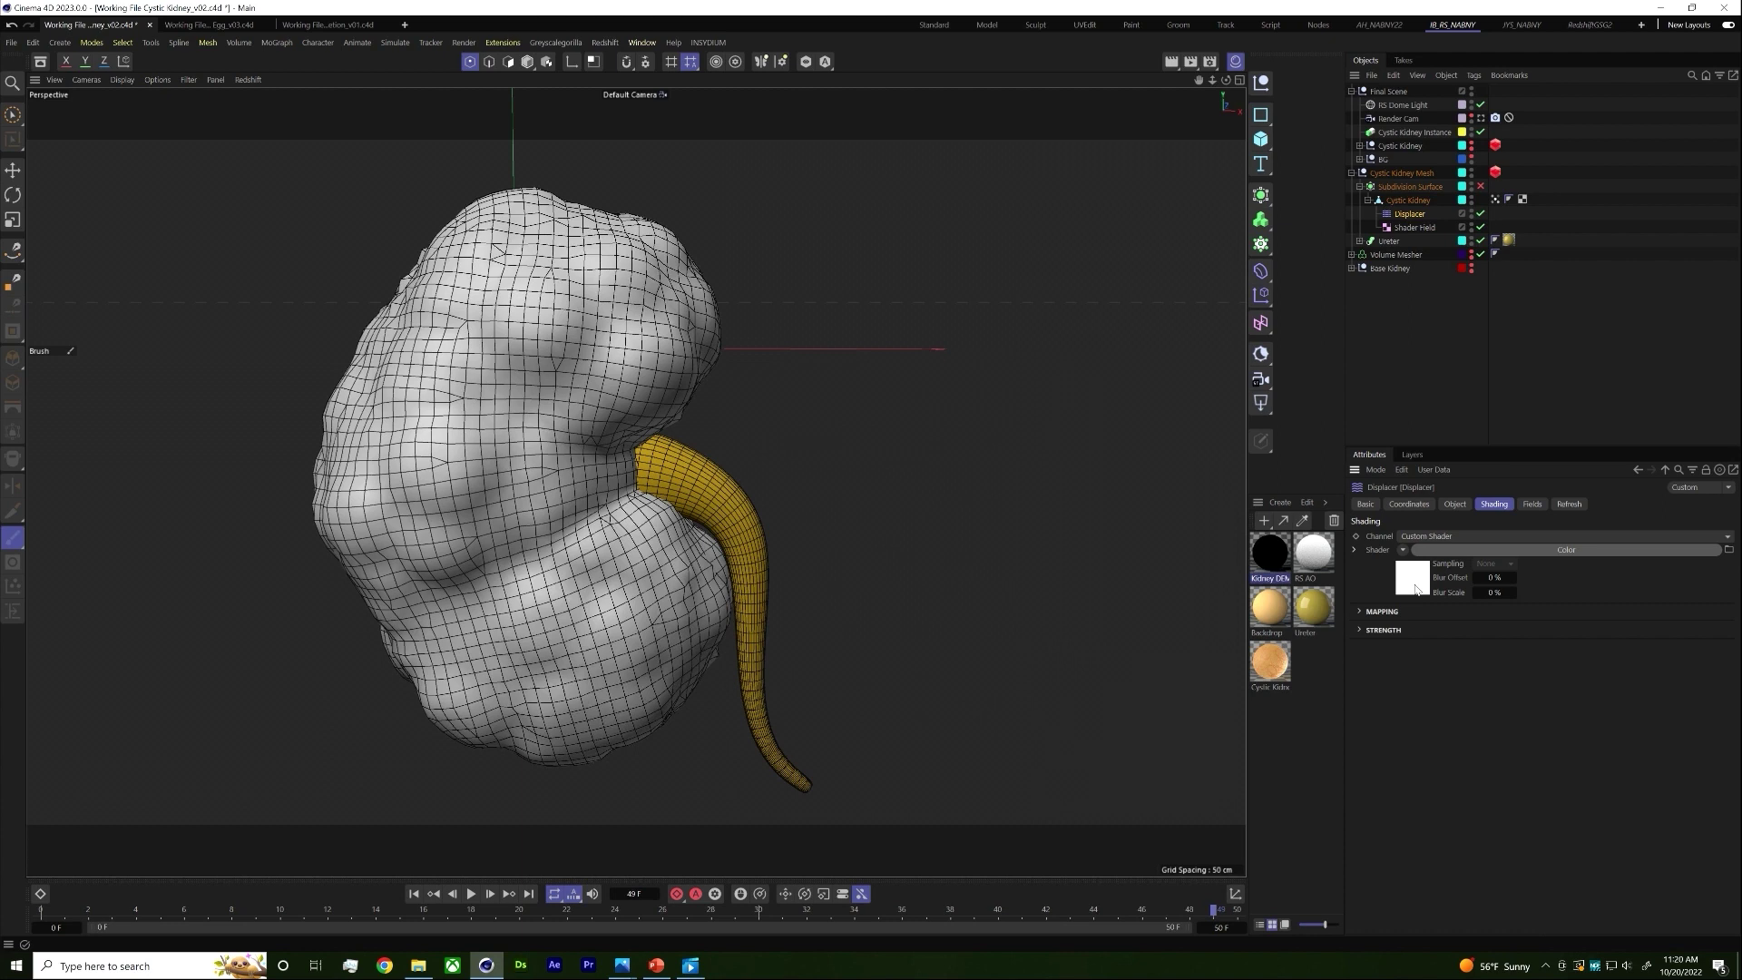
Step: Review the vertex map on the displaced kidney and inspect the Voronoi noise settings inside the Shader Field's Layer shader
left_click(1412, 228)
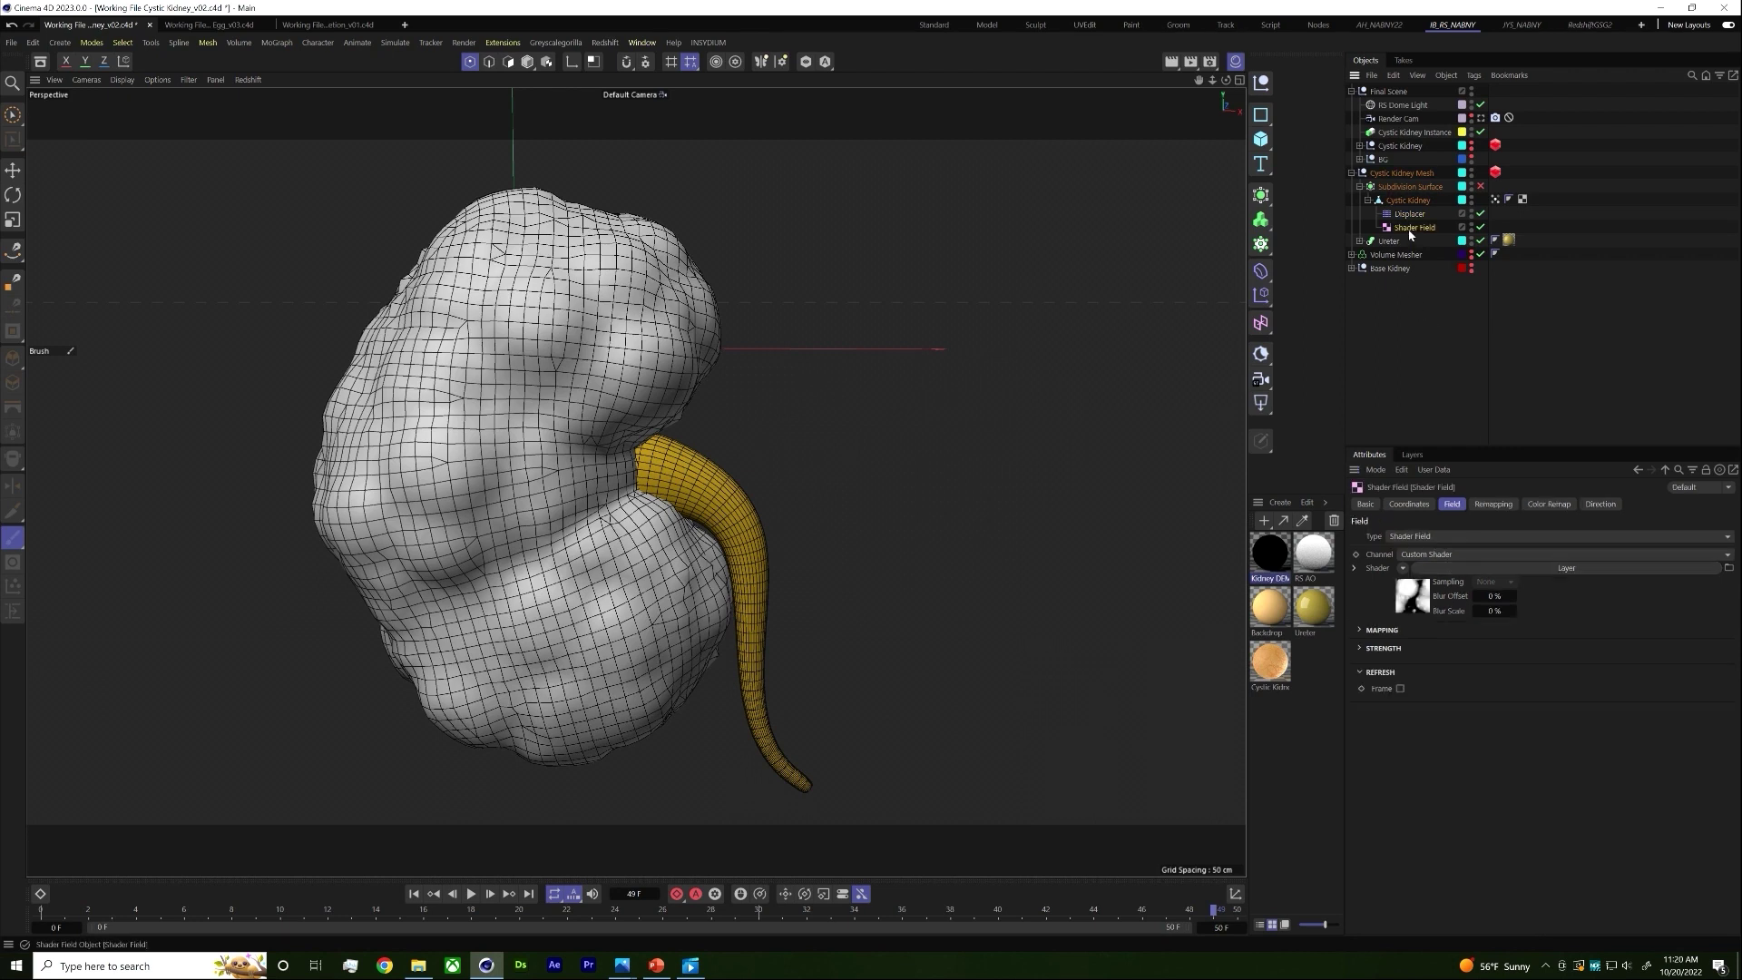
left_click(1494, 200)
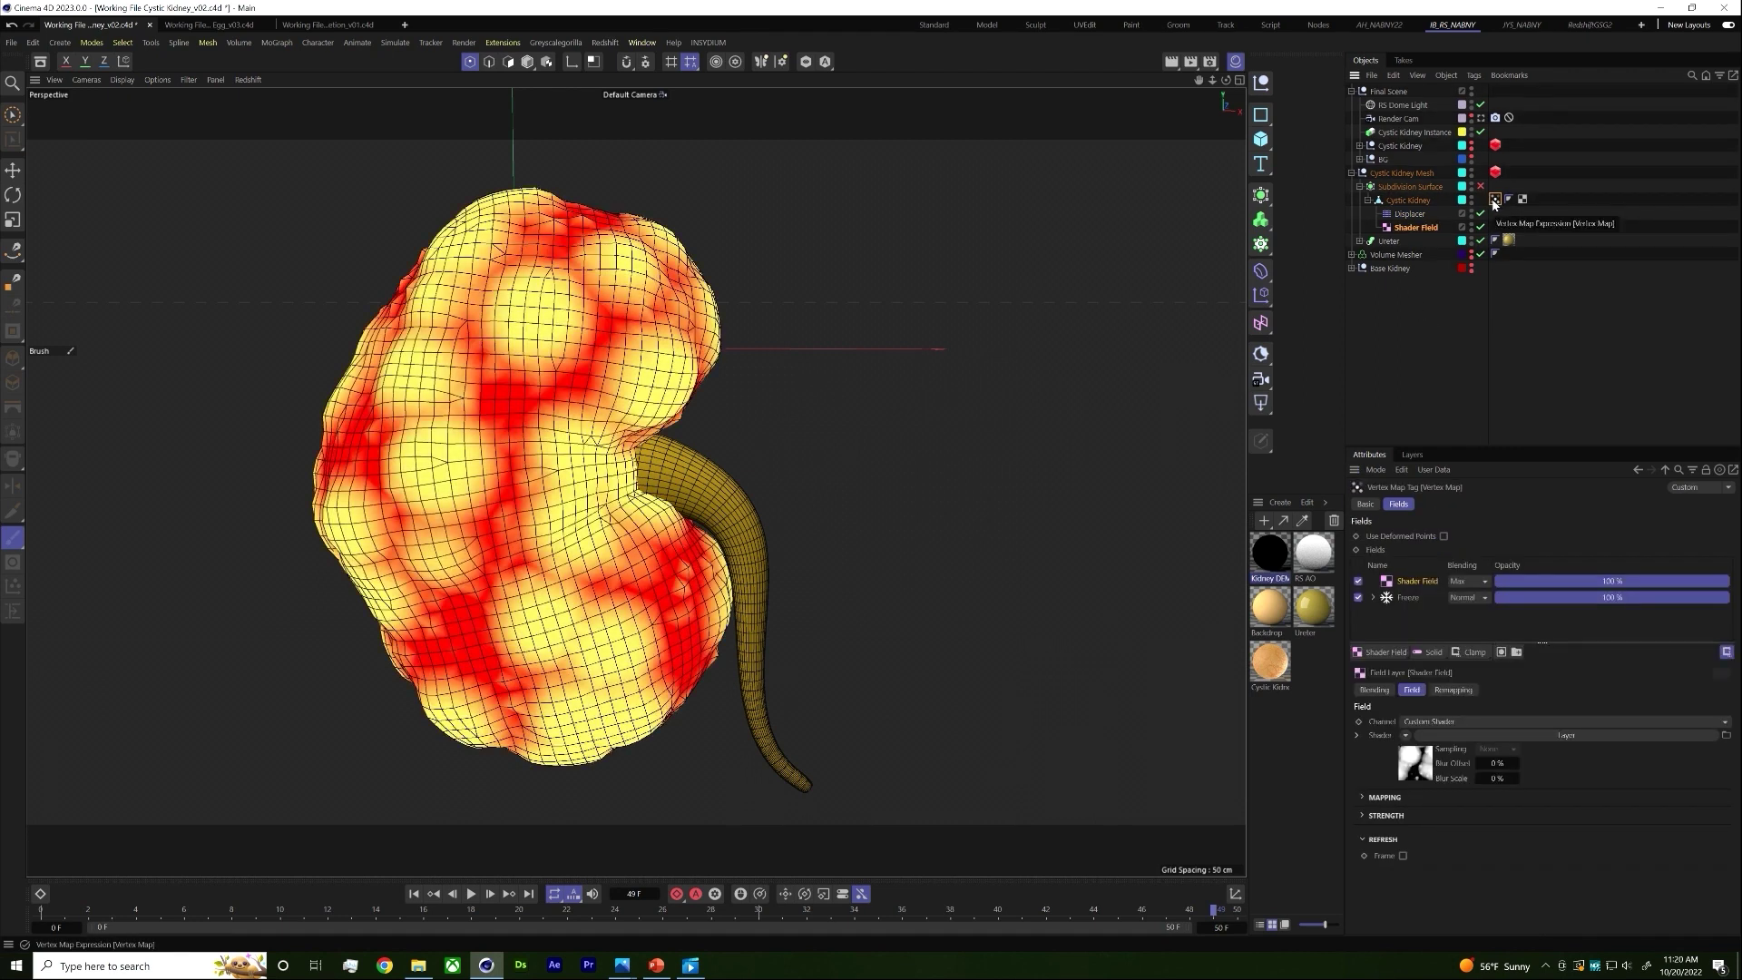
left_click(1422, 229)
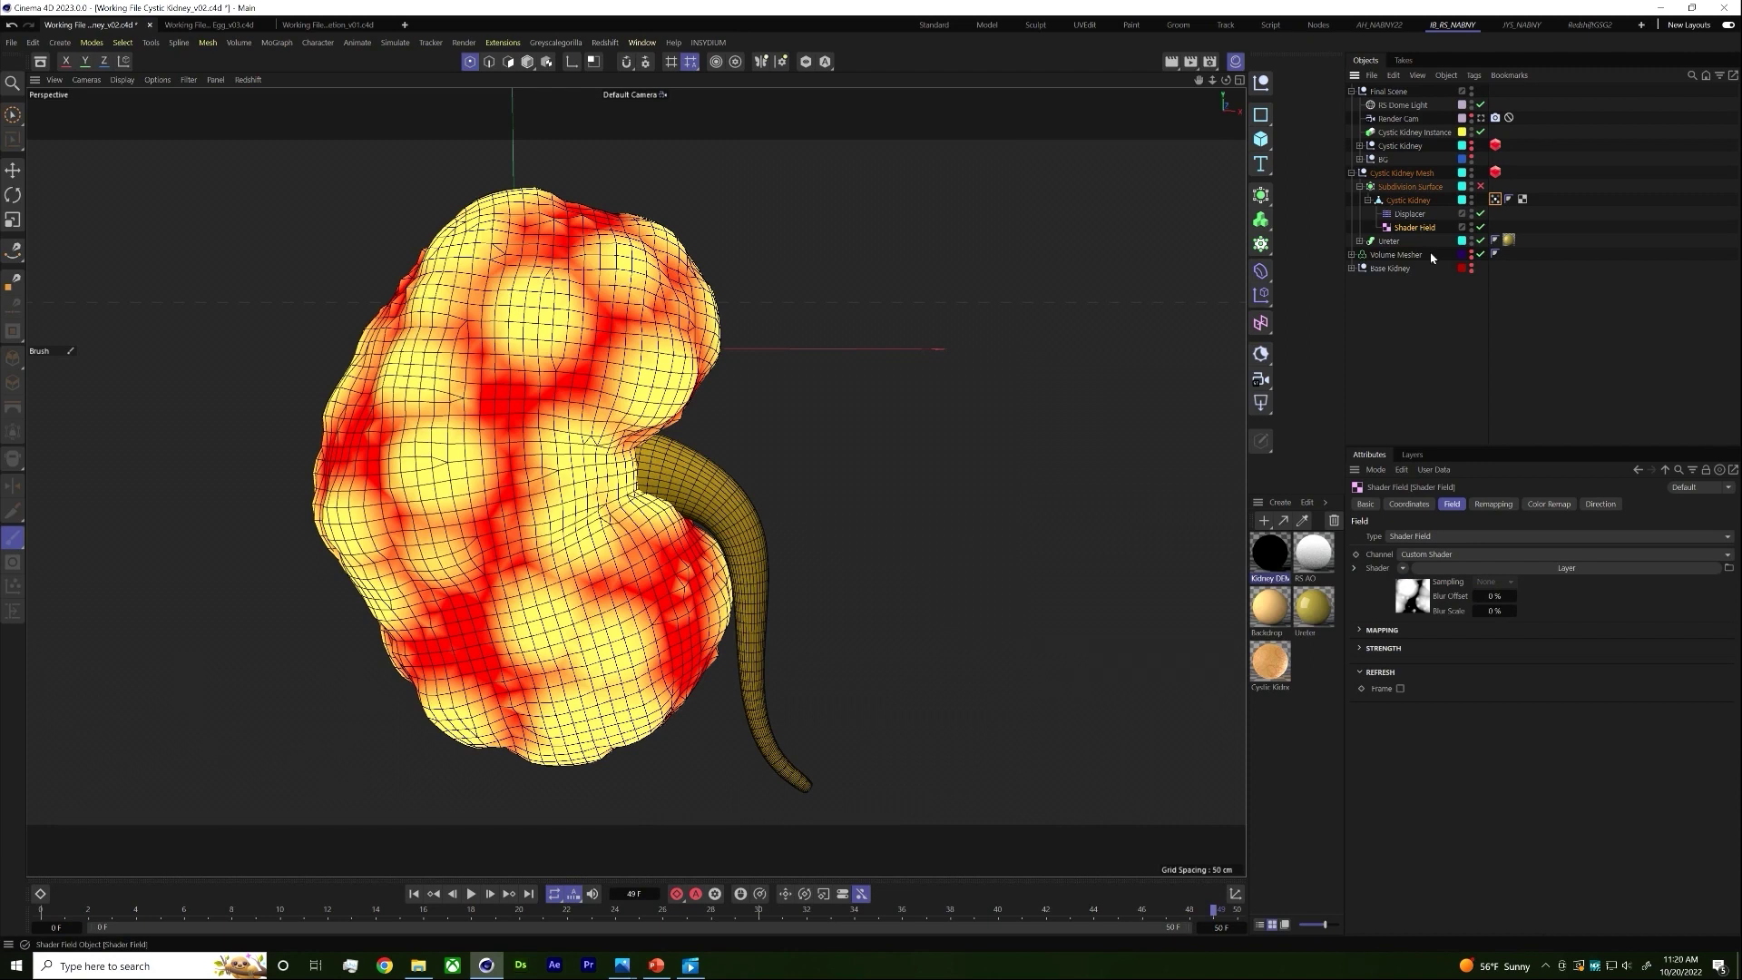
left_click(1432, 576)
left_click(1401, 672)
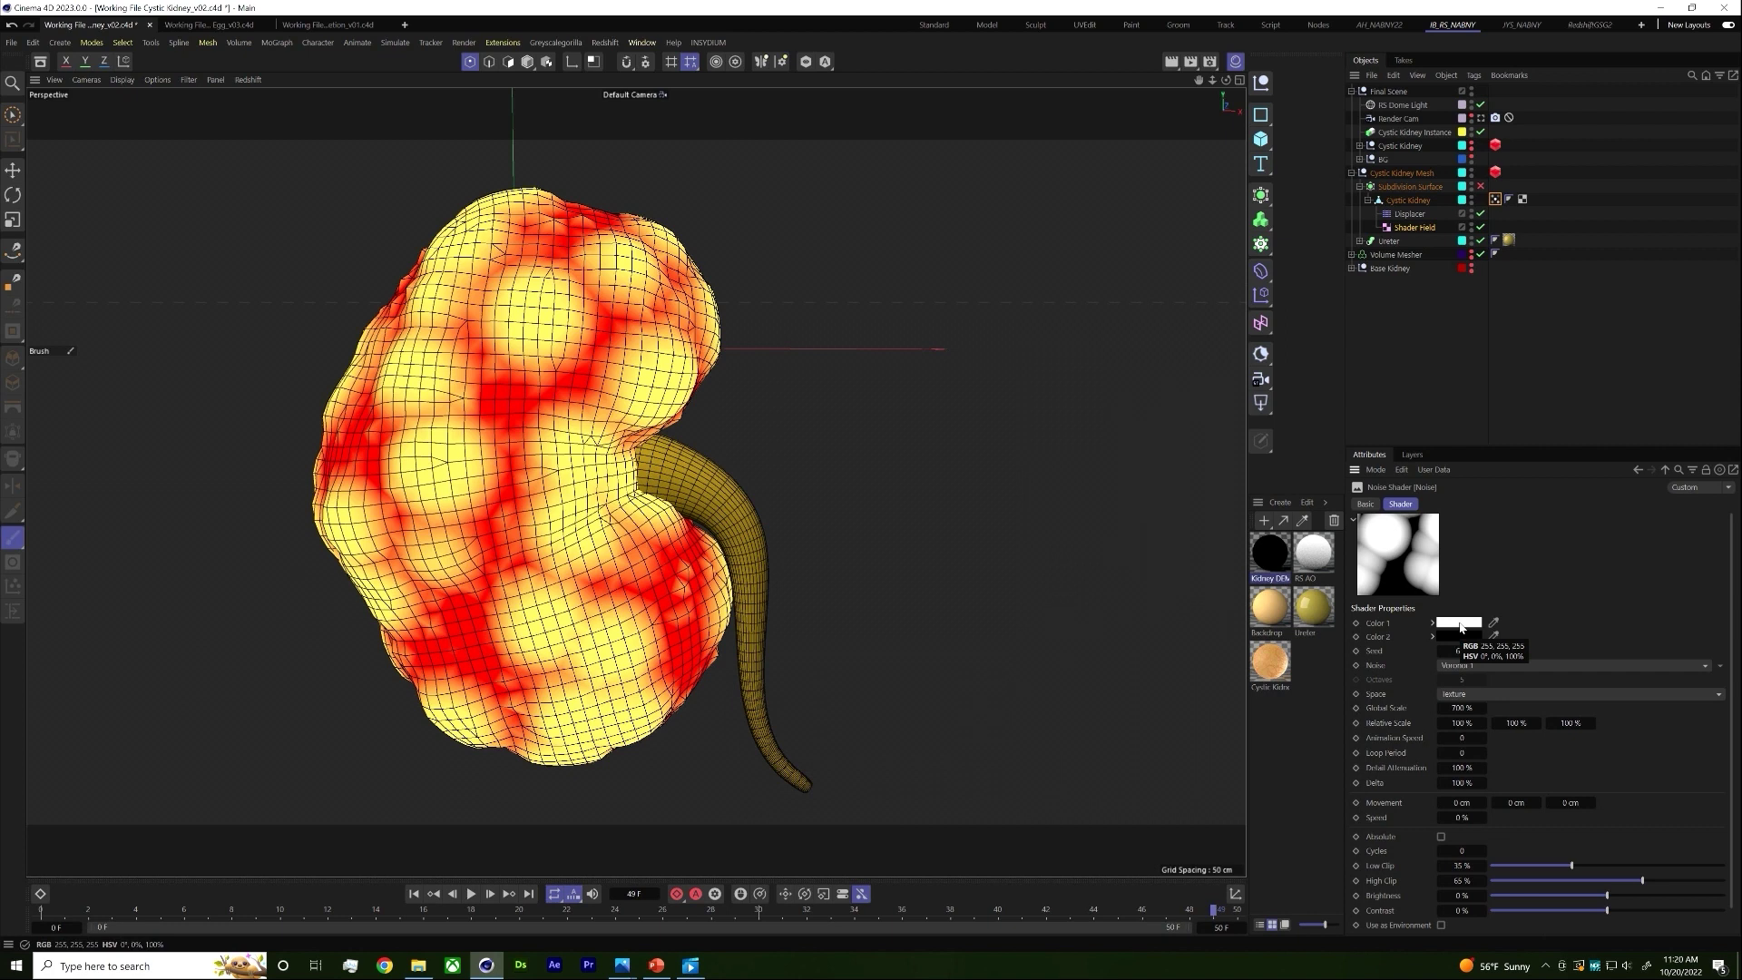
Step: Compare the displaced kidney with the Subdivision Surface enabled and disabled, and clear the selection to view the plain mesh
left_click(1409, 215)
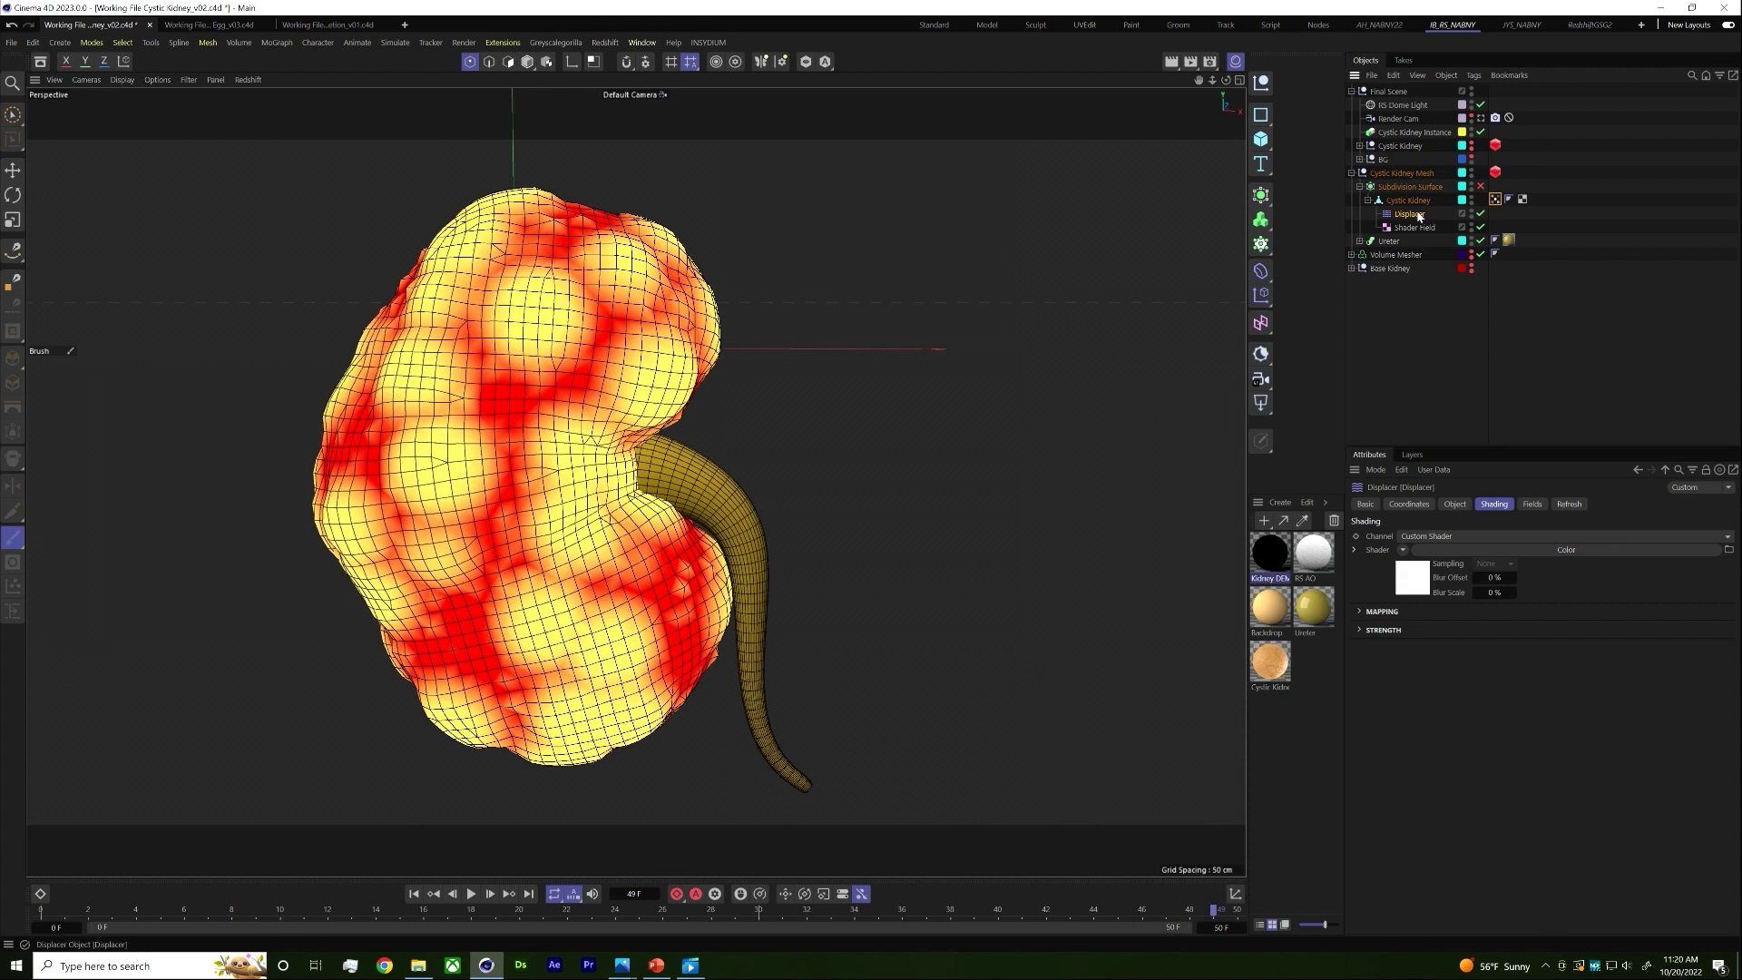
left_click(1481, 188)
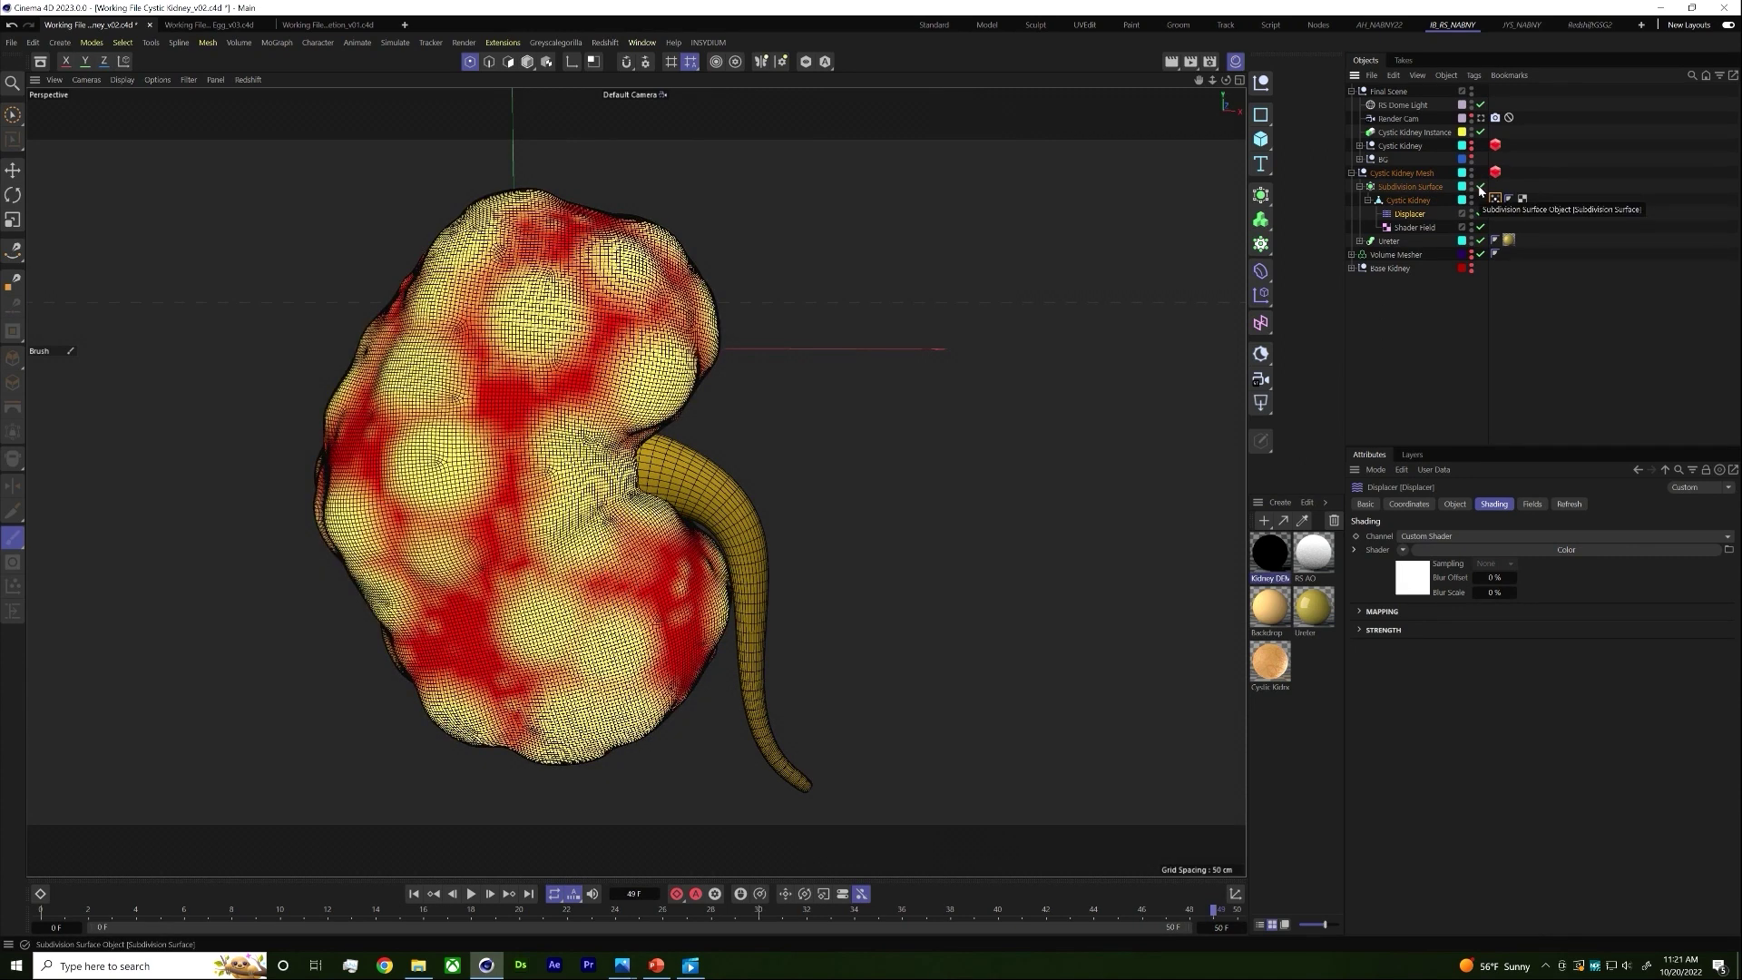
left_click(1481, 188)
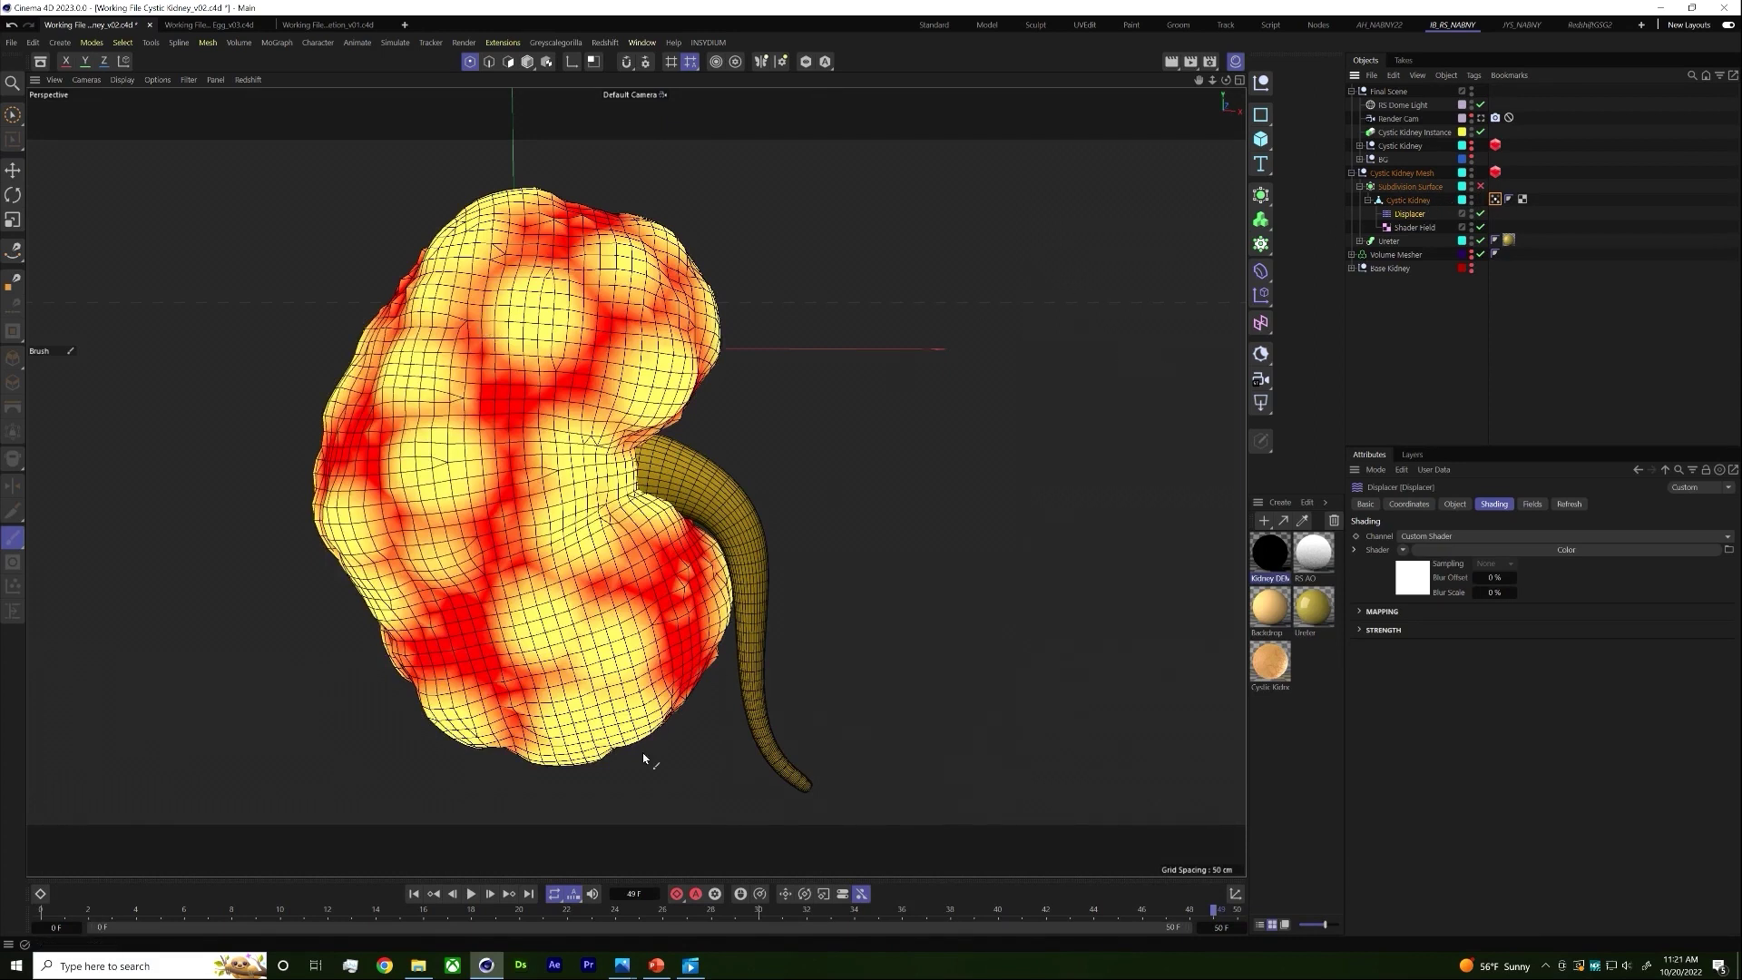
left_click(1458, 341)
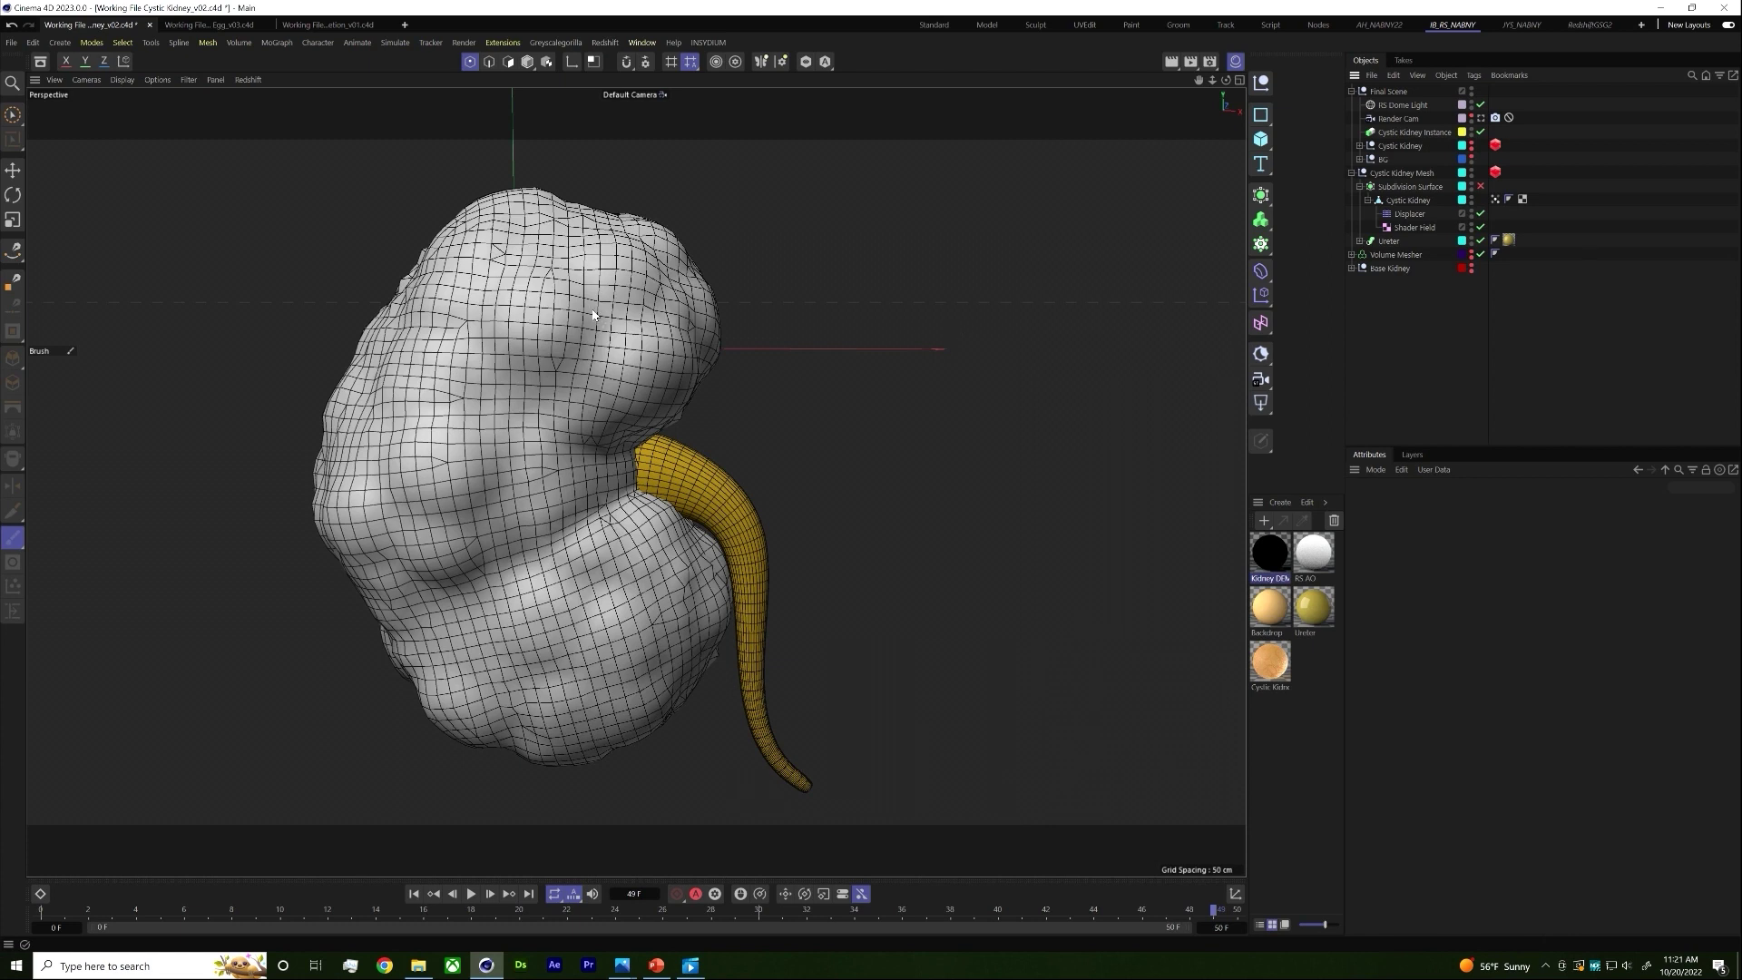
Step: Try a Displacer height of 30 cm, settle on 20 cm, and preview the cysts with the Subdivision Surface on and off
left_click(1409, 214)
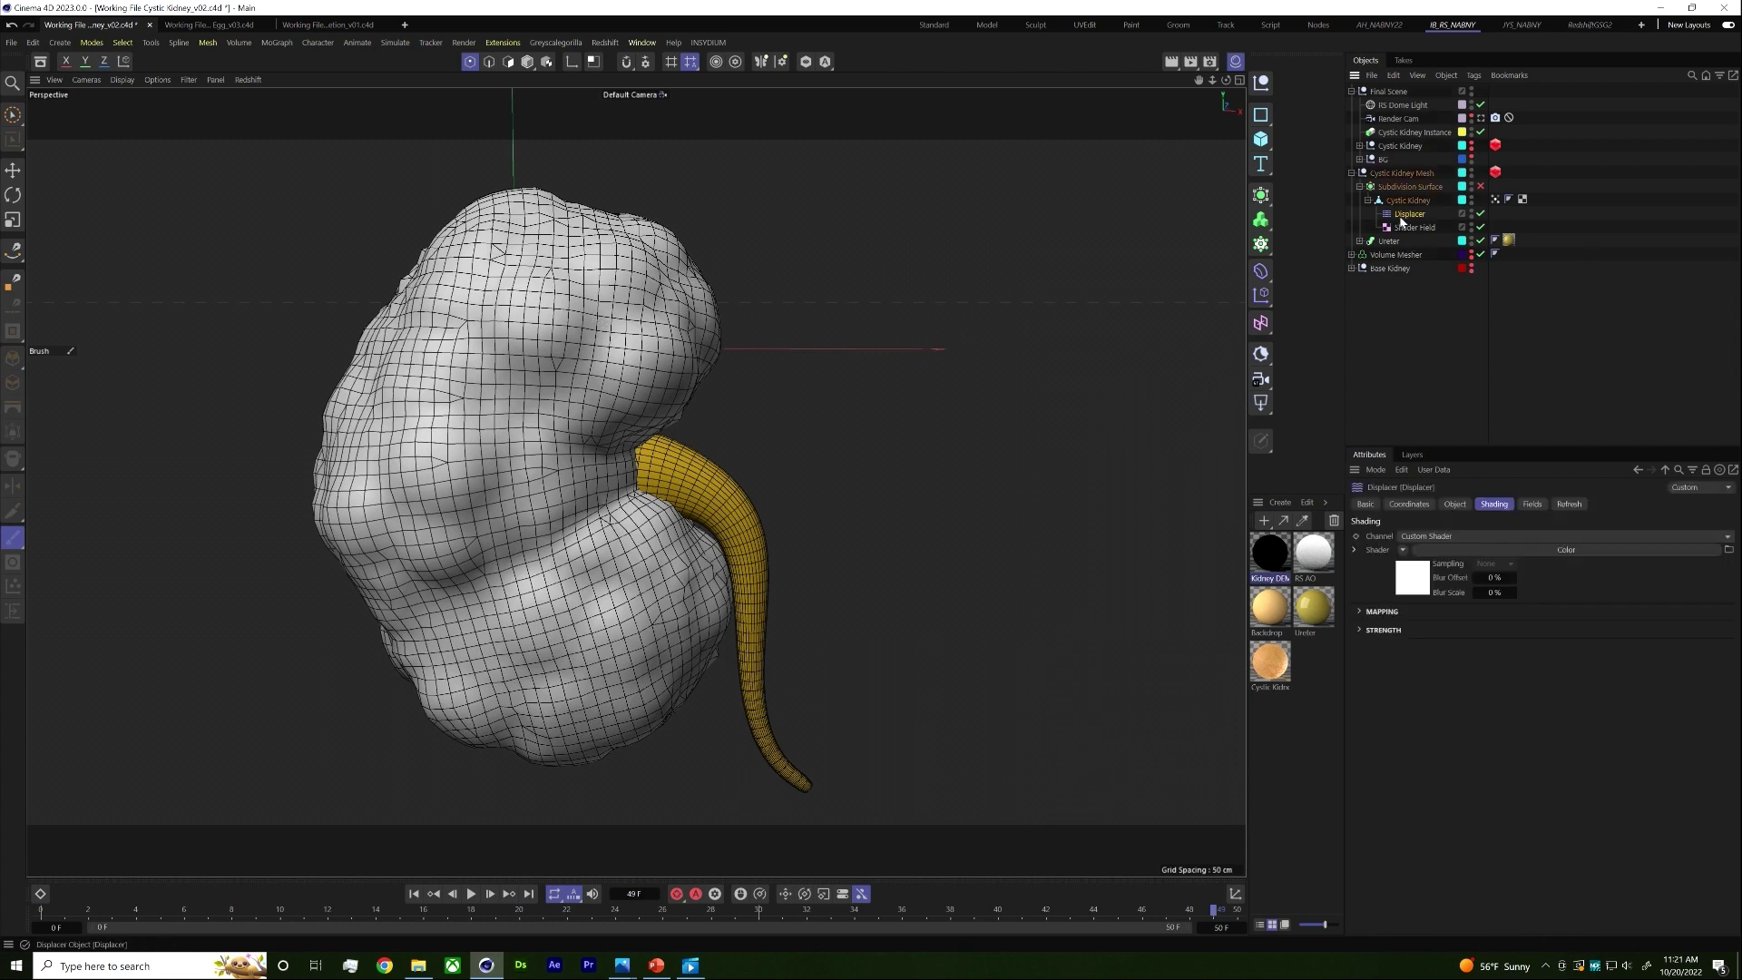
left_click(1455, 505)
double_click(1429, 574)
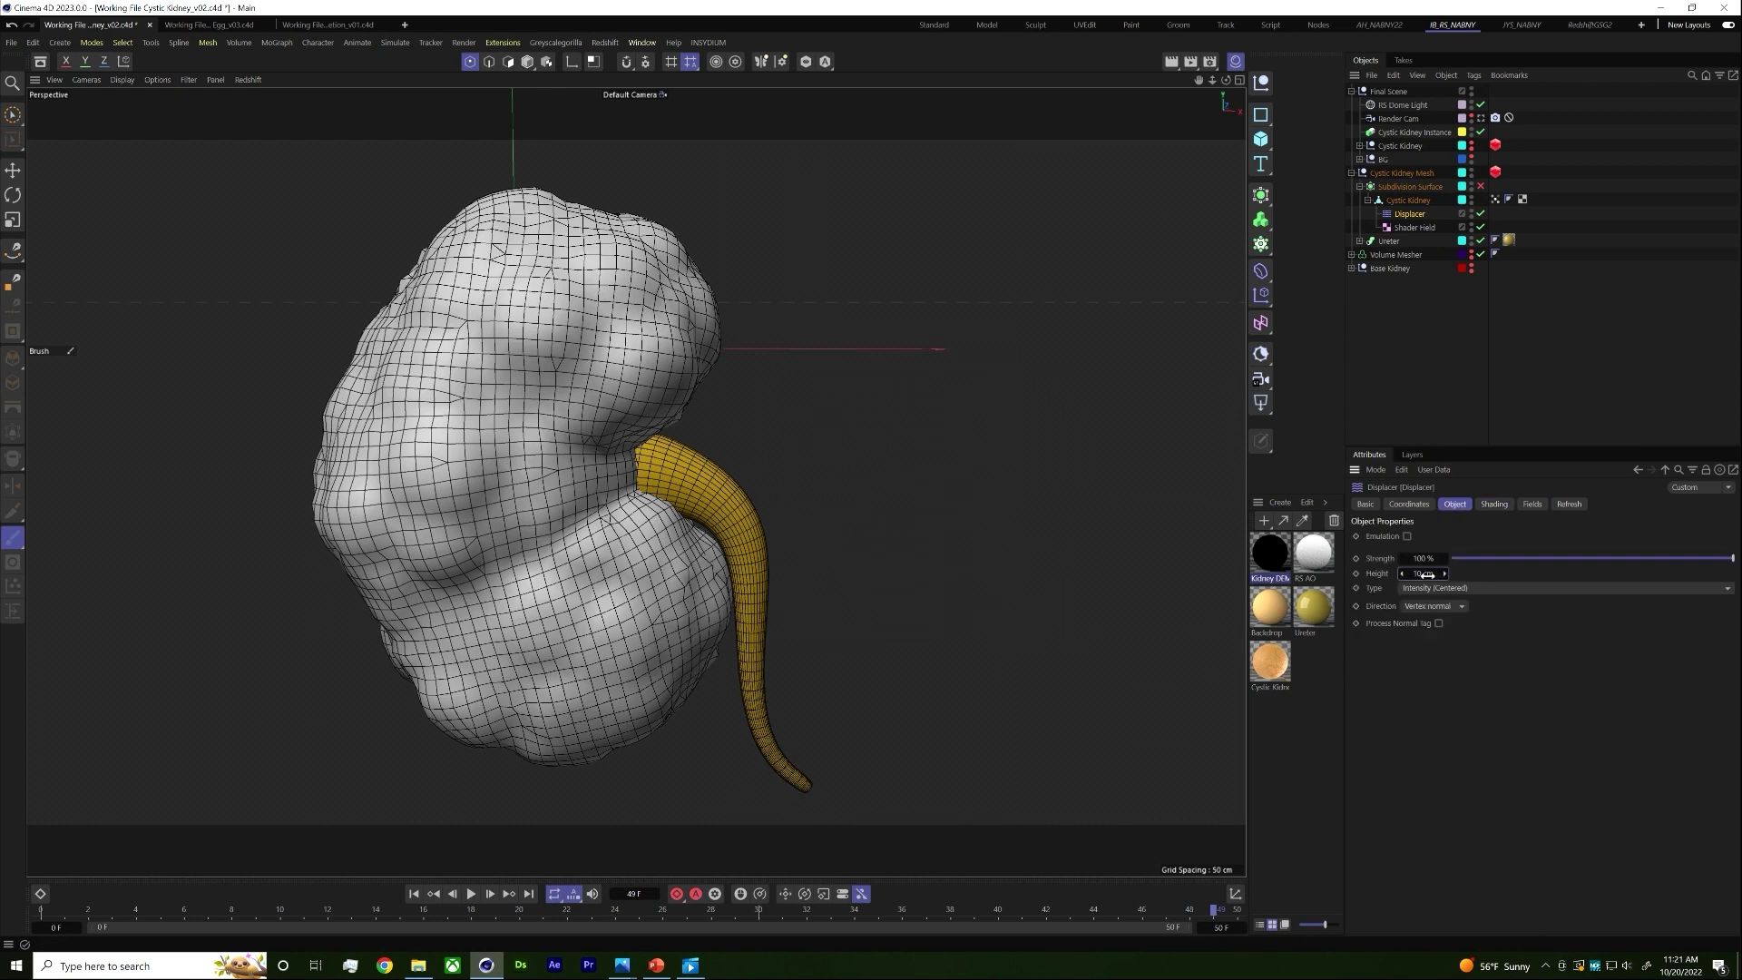
type("30")
key("Return")
double_click(1436, 573)
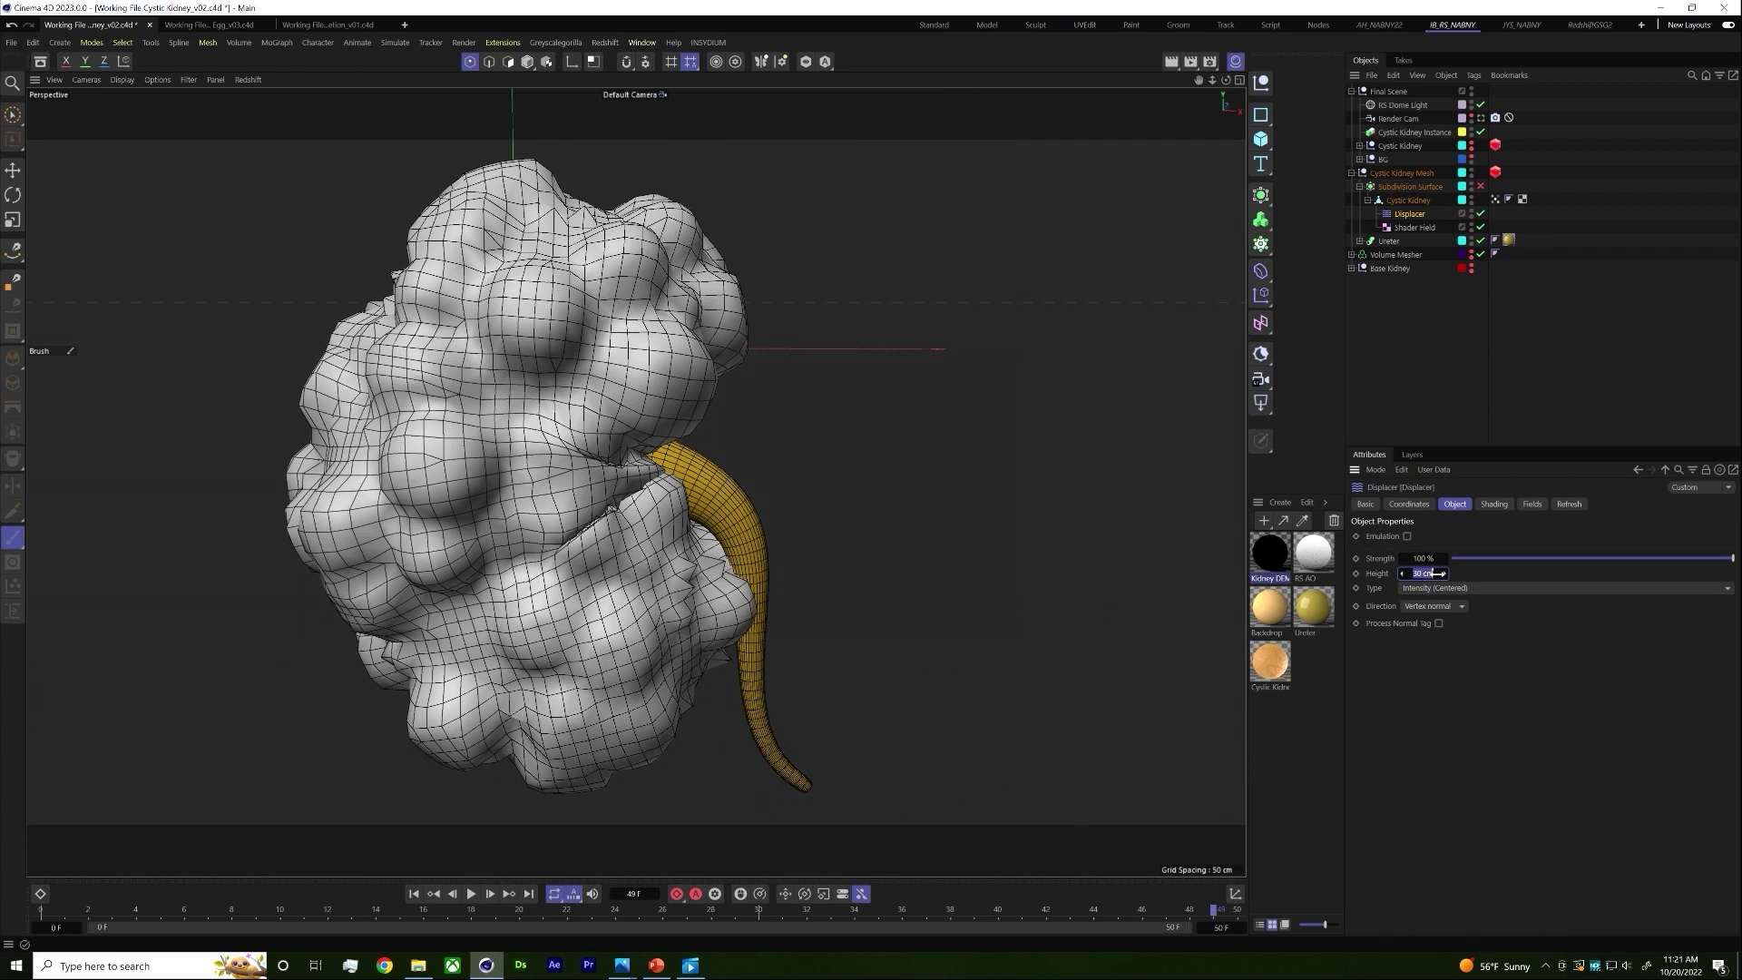
type("20")
key("Return")
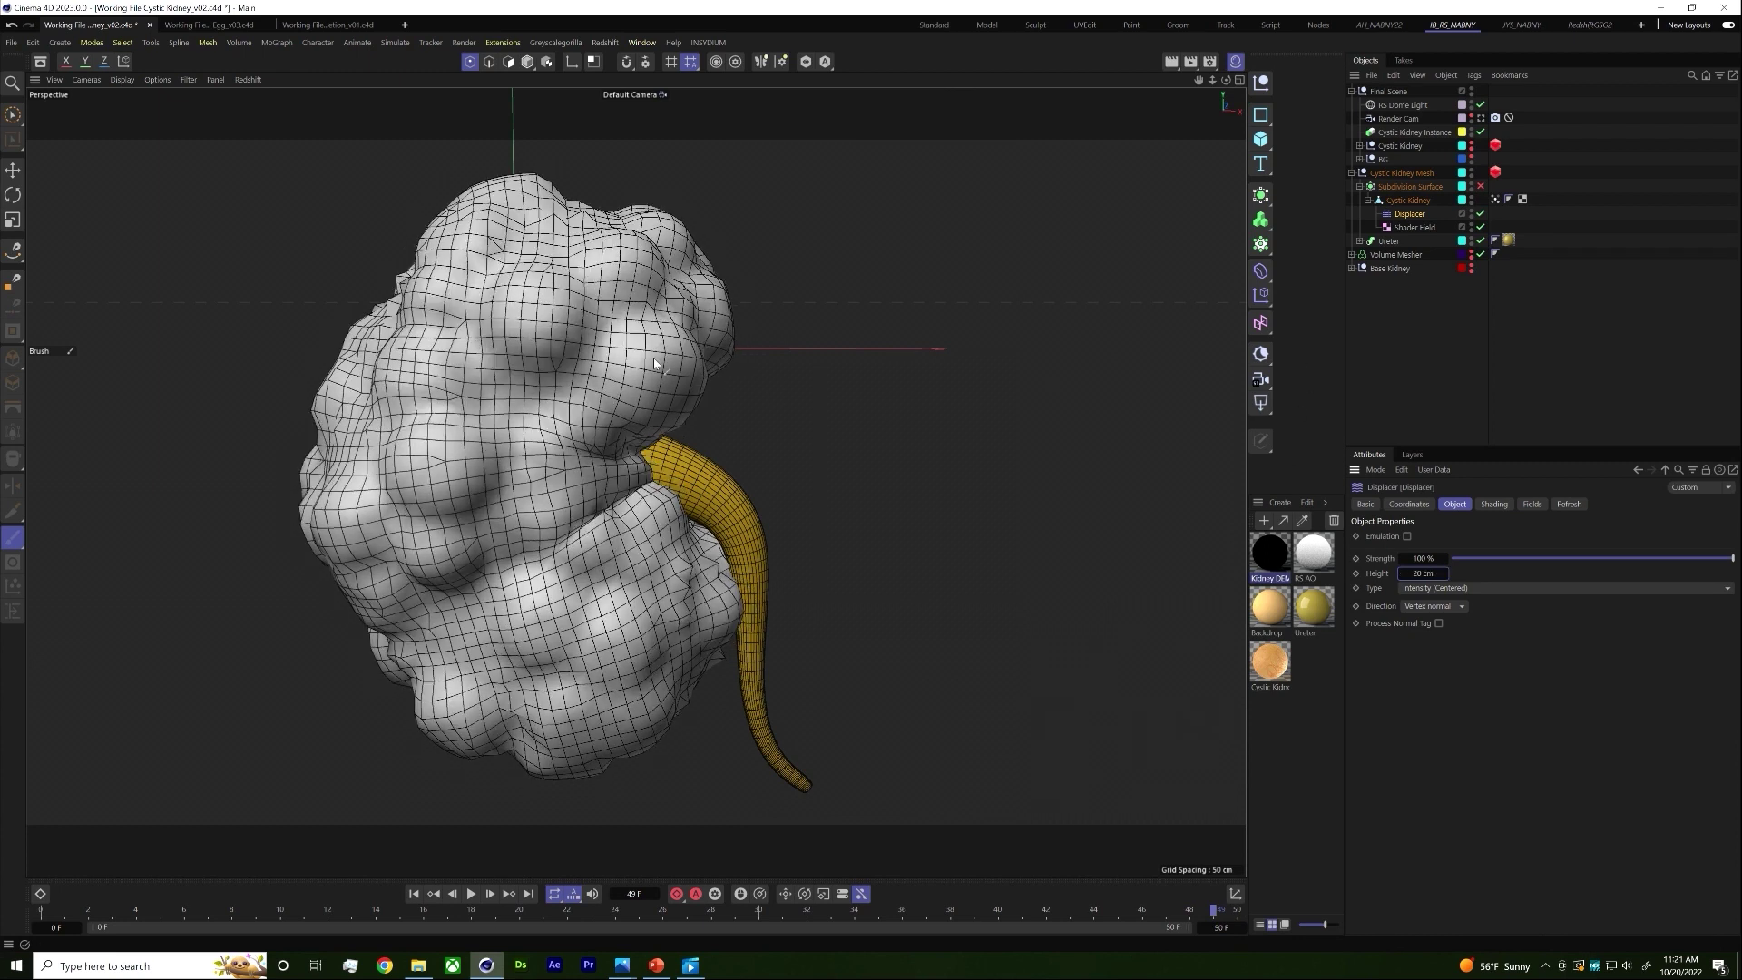
left_click(1481, 186)
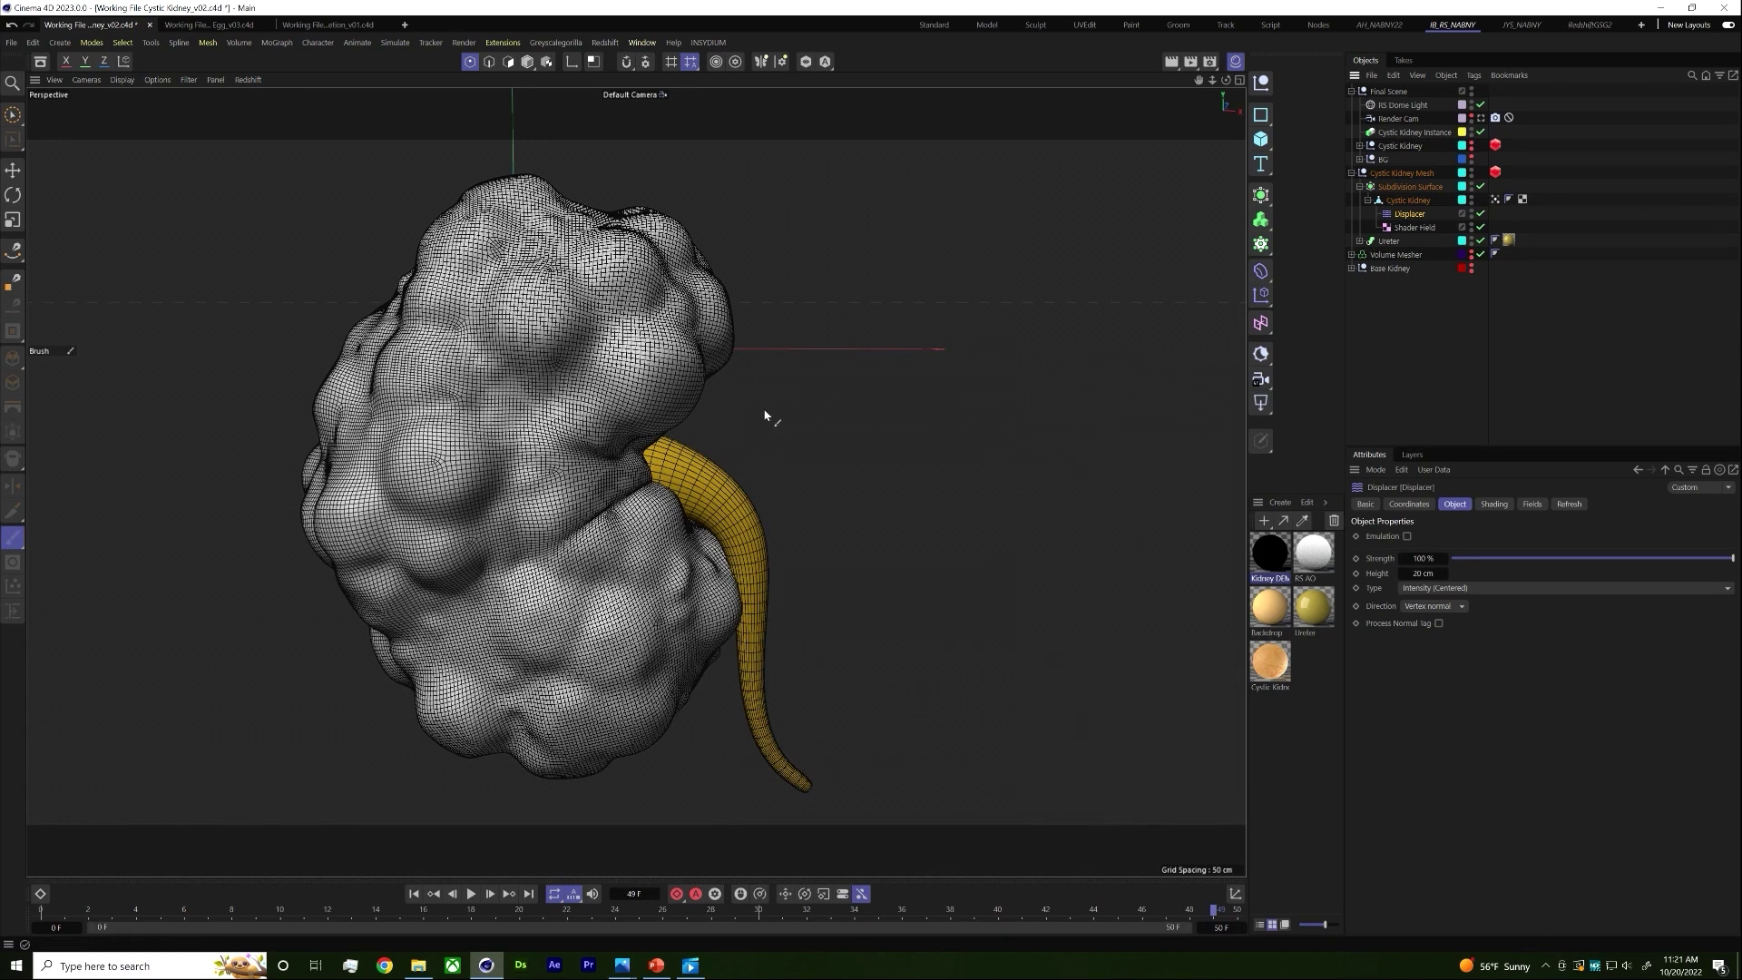
left_click(1481, 186)
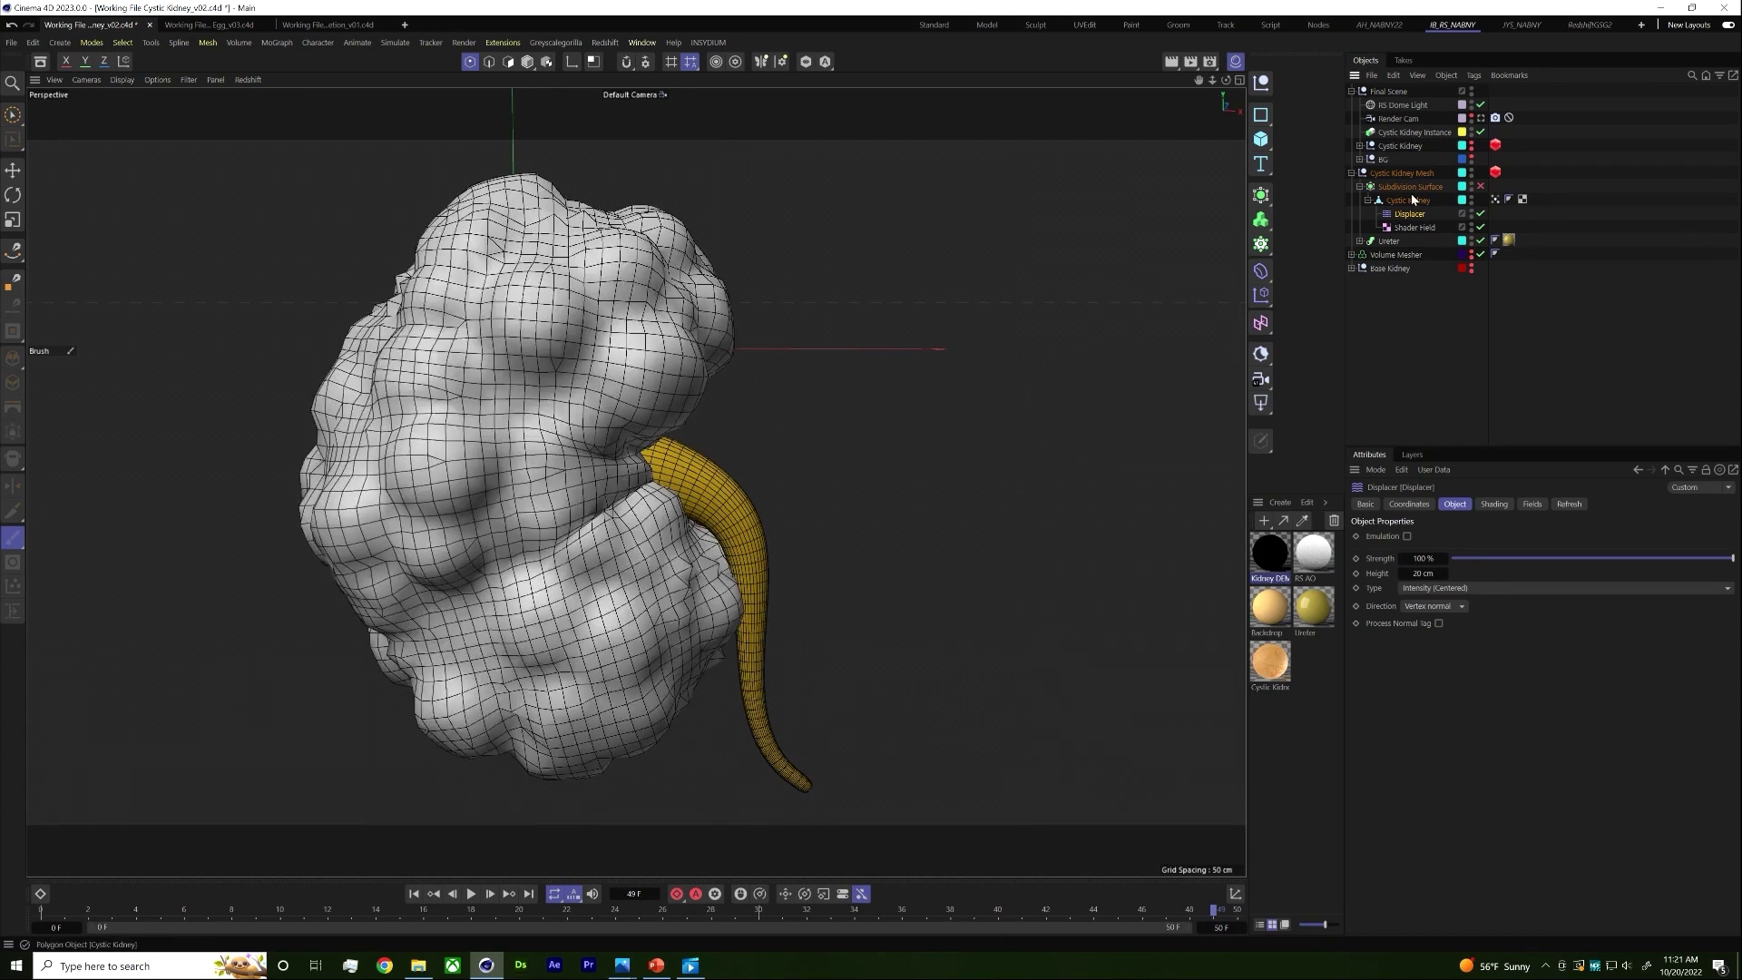
Step: Add a Smoothing deformer to the Cystic Kidney mesh, place it directly below the Displacer, and set its strength to 15%
left_click(1404, 200)
key("Return")
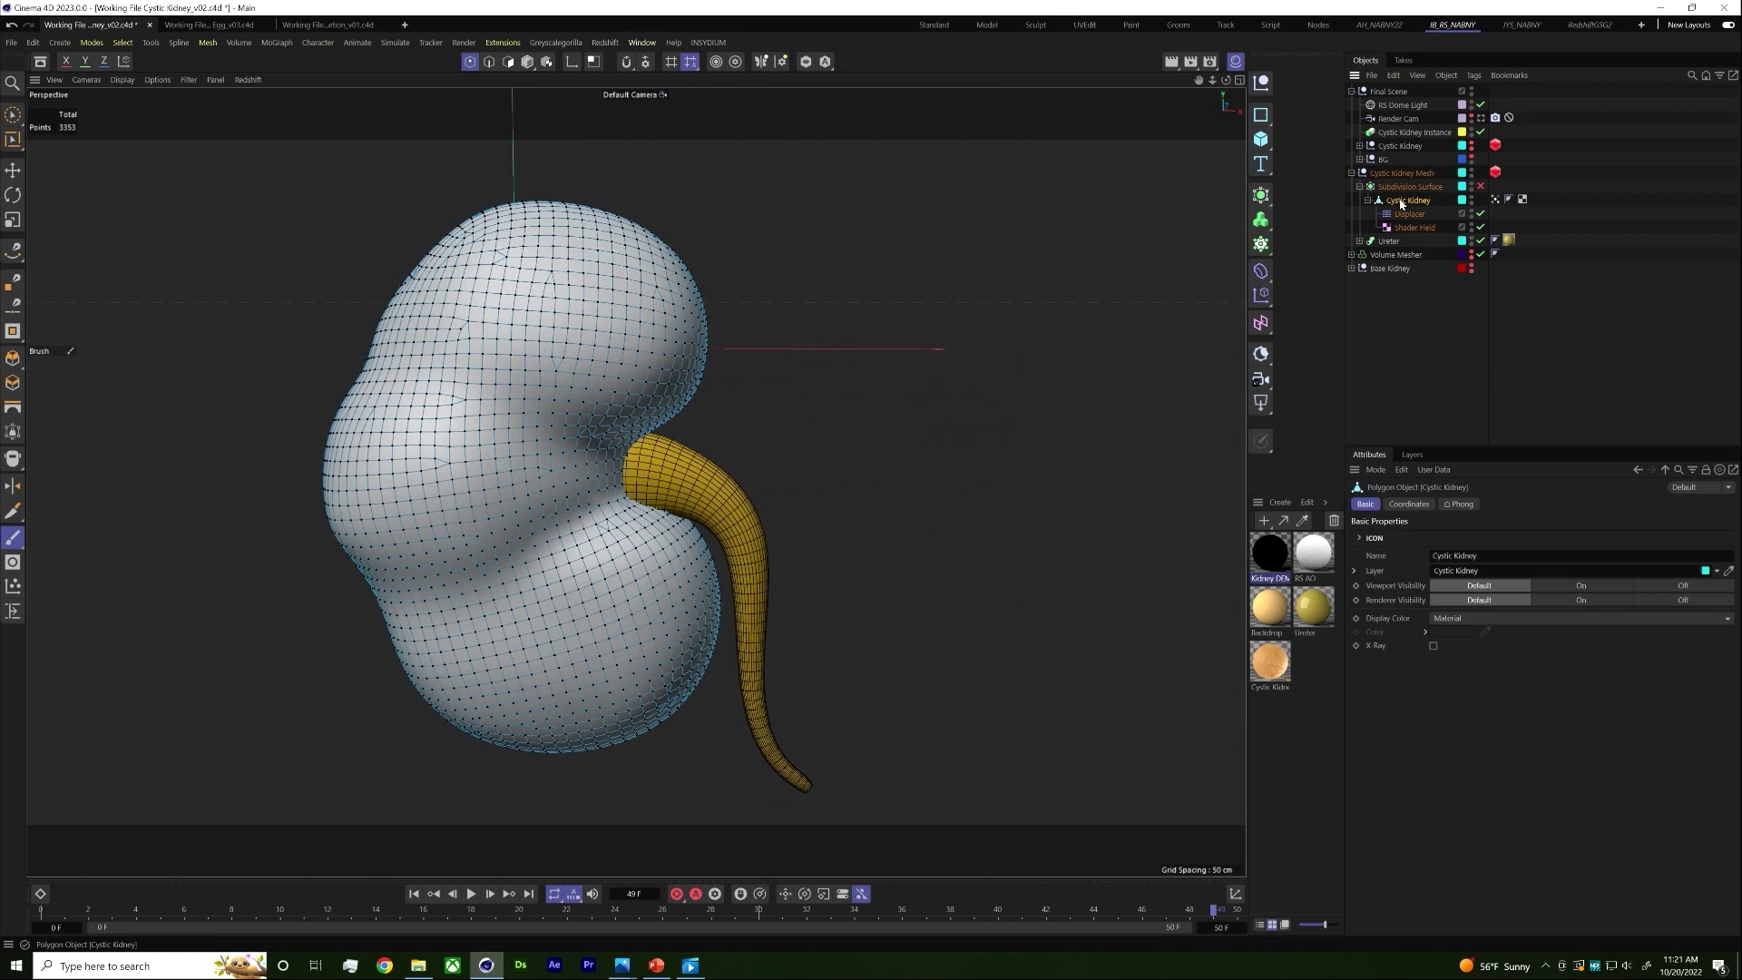
key("shift+c")
type("smooth")
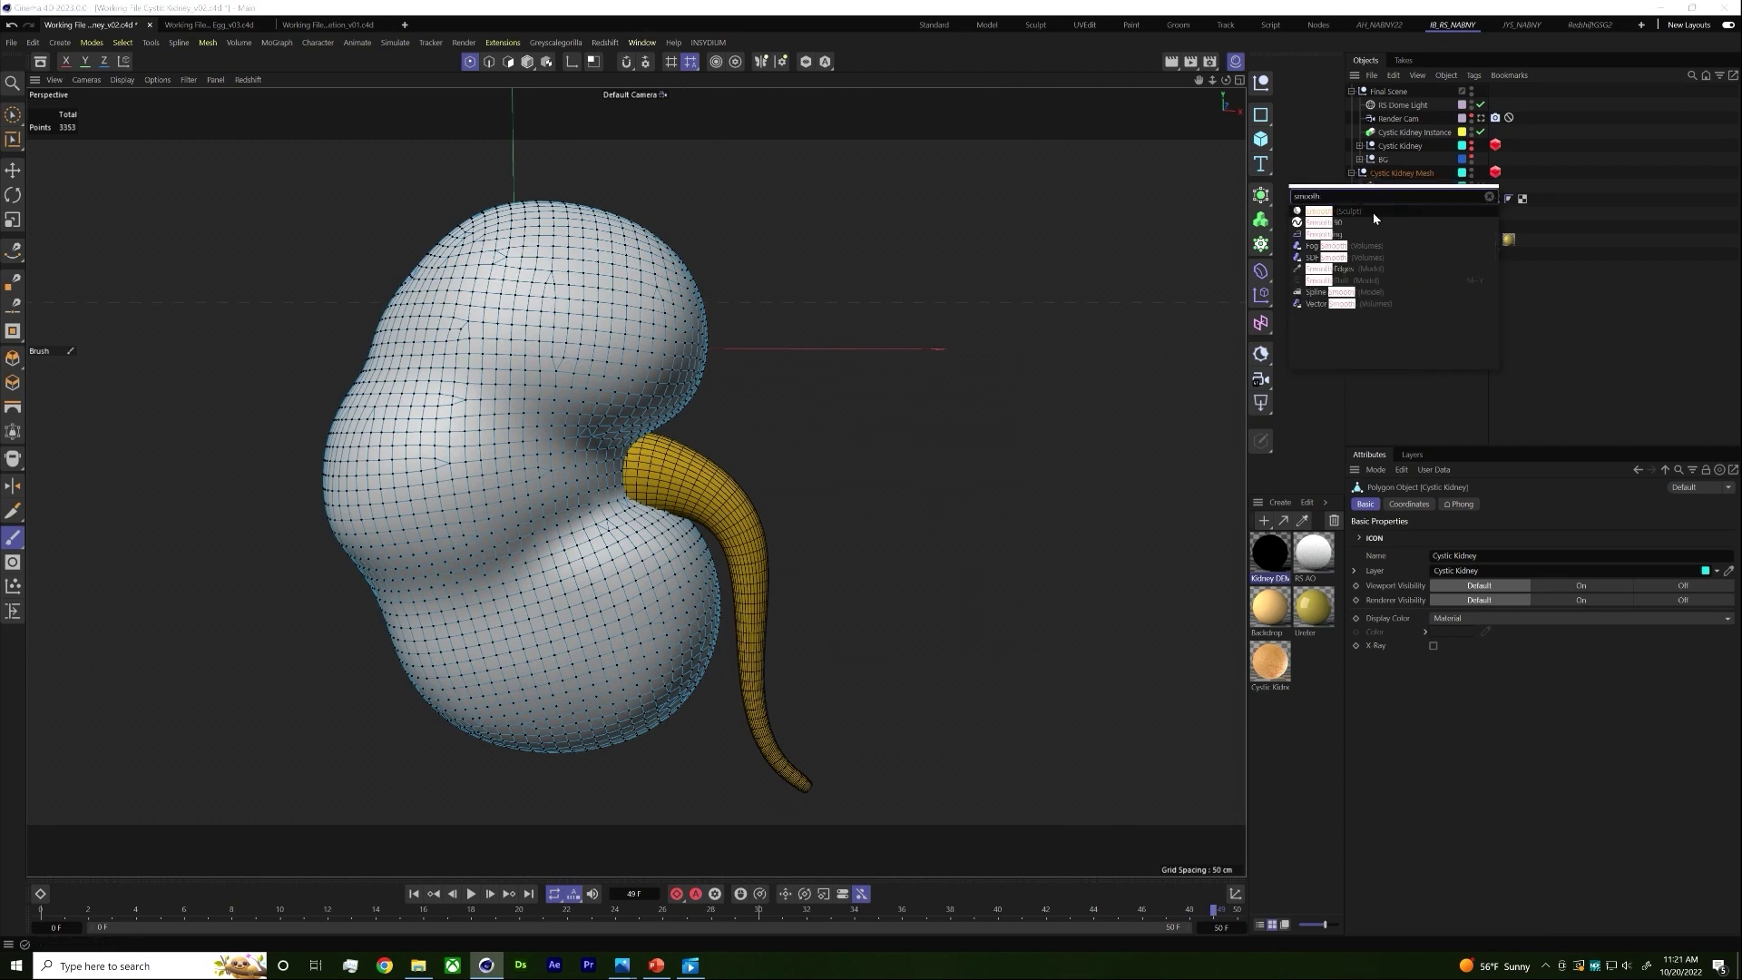
left_click(1326, 234)
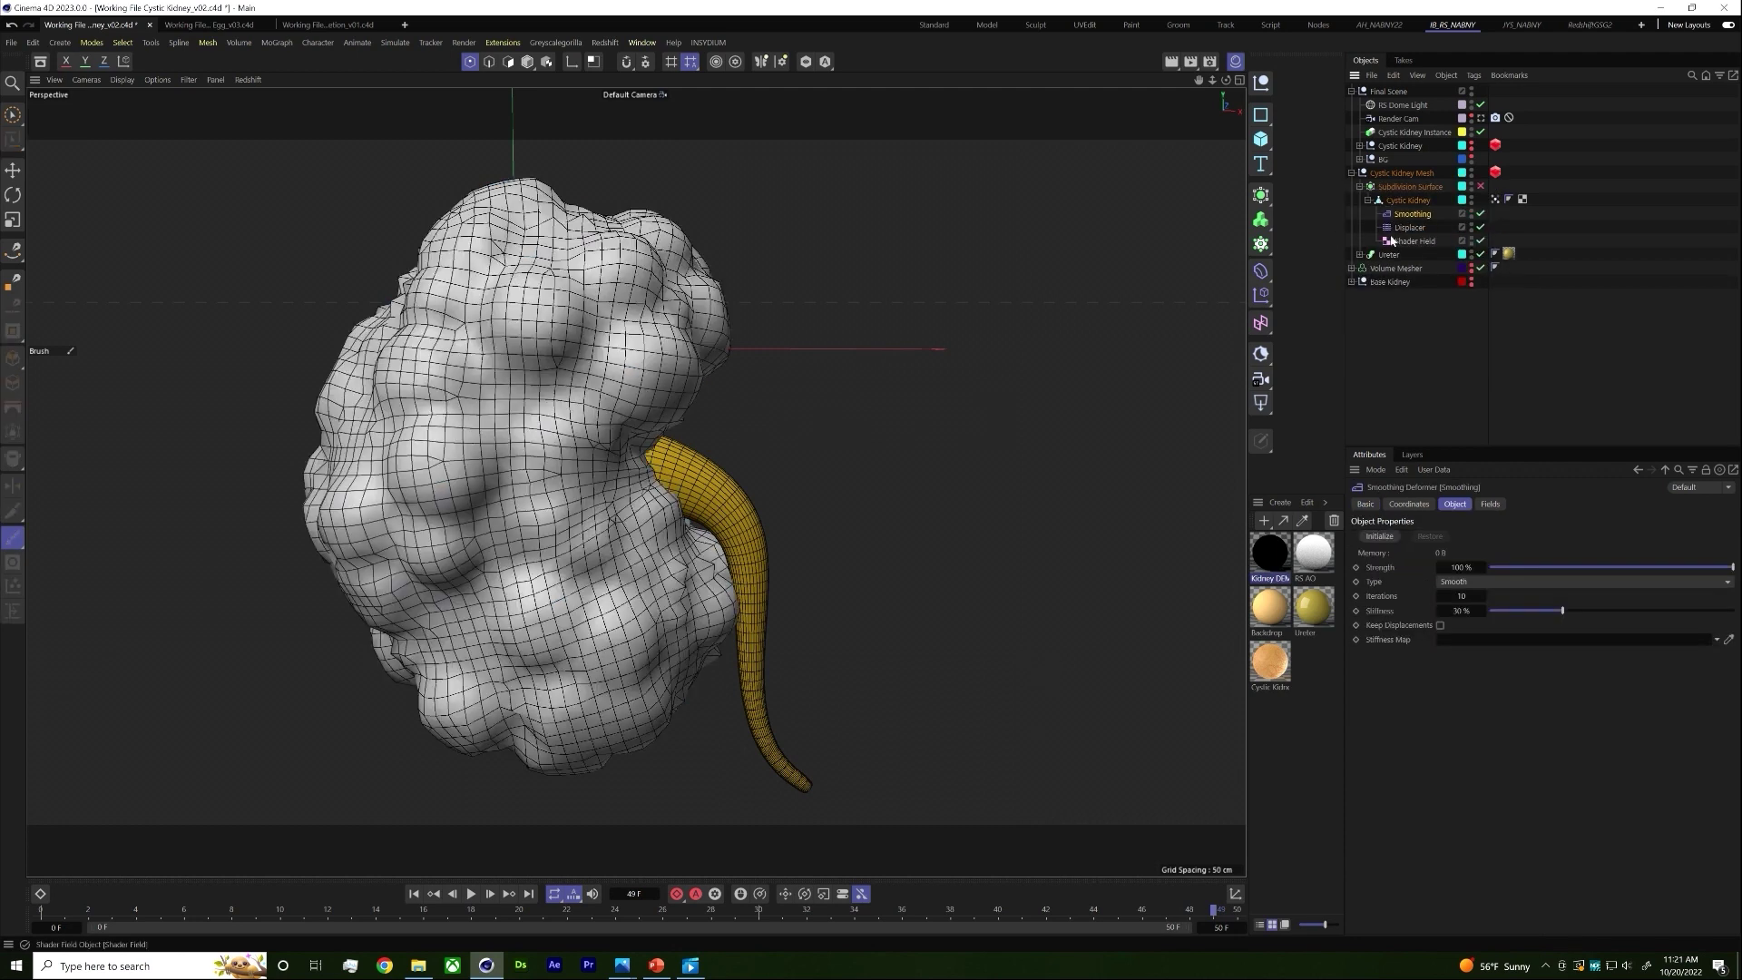
left_click_drag(1418, 222, 1413, 234)
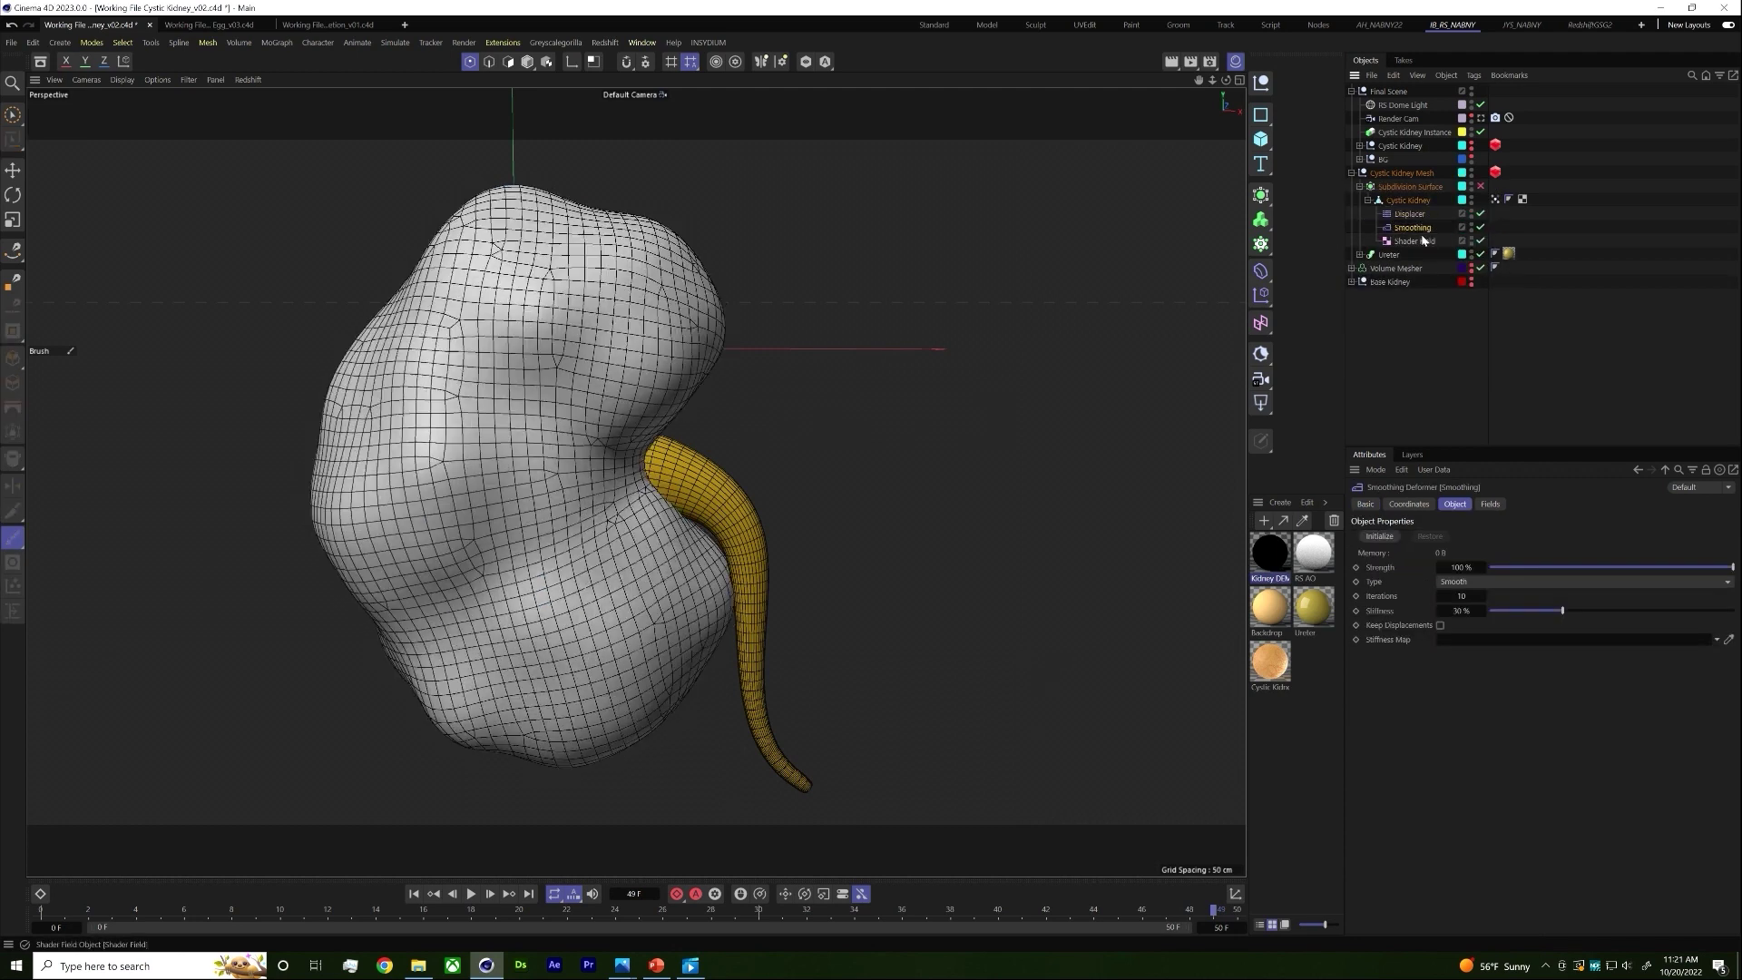
left_click(1412, 228)
left_click_drag(1597, 570, 1464, 567)
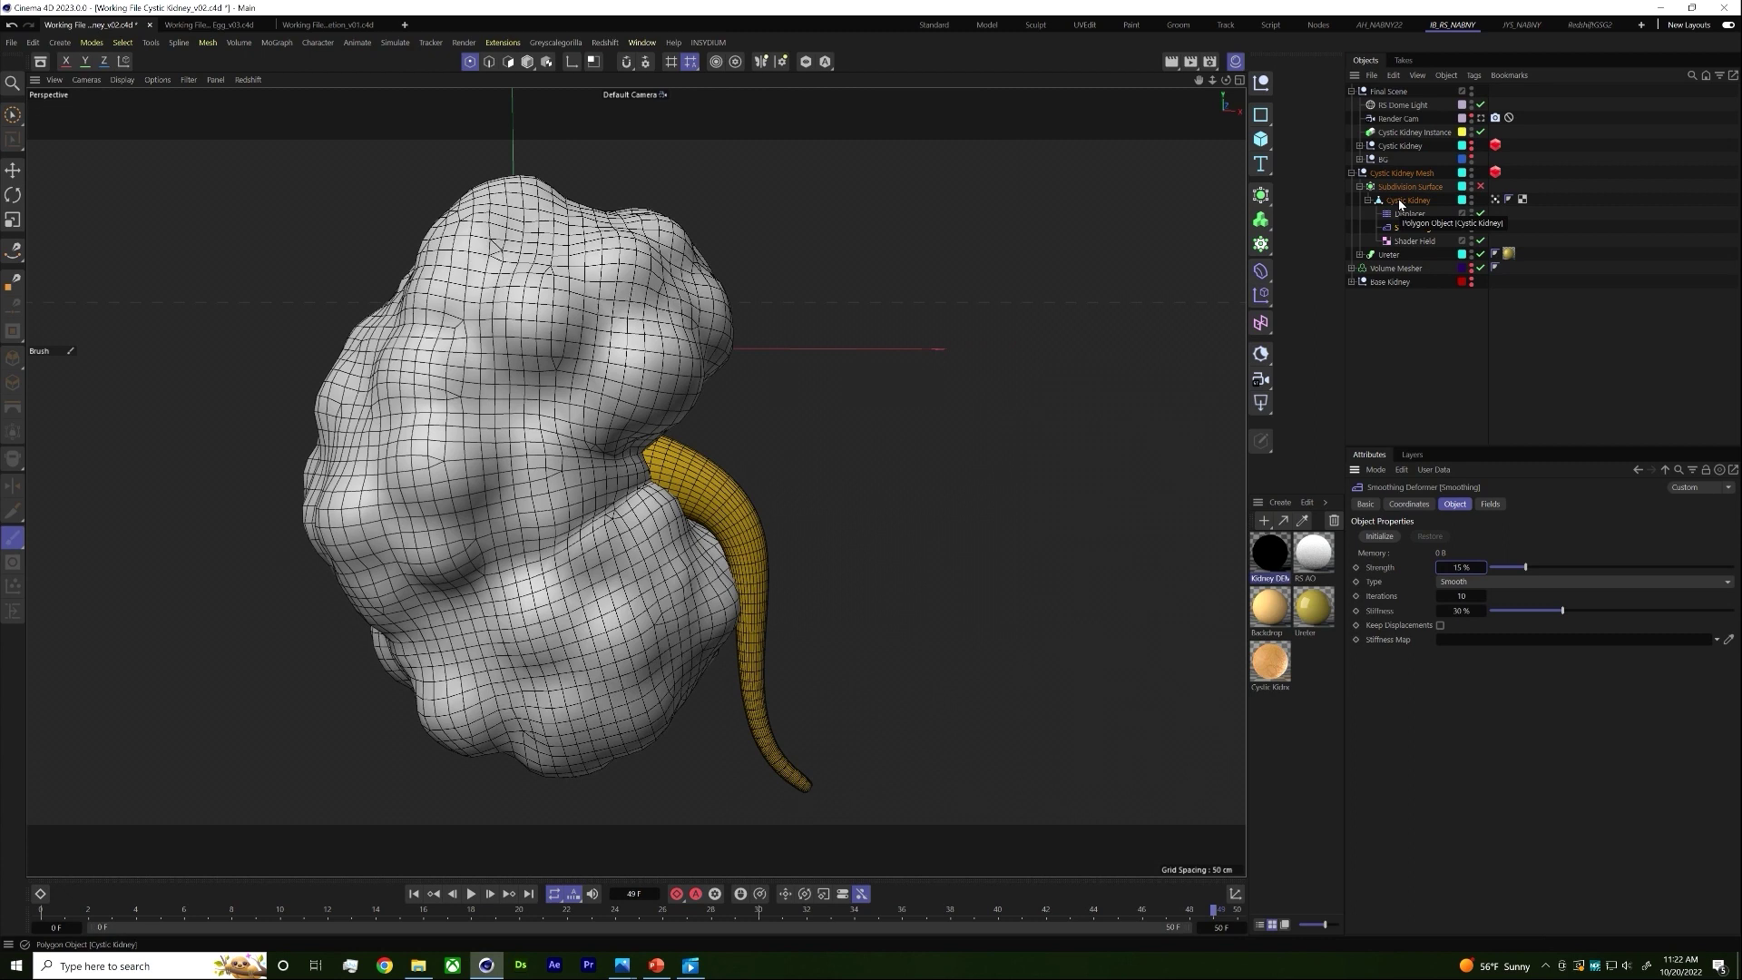
Step: Add a Linear Field to the kidney's vertex map and place it between the Smoothing deformer and the Shader Field in the hierarchy
left_click(1495, 199)
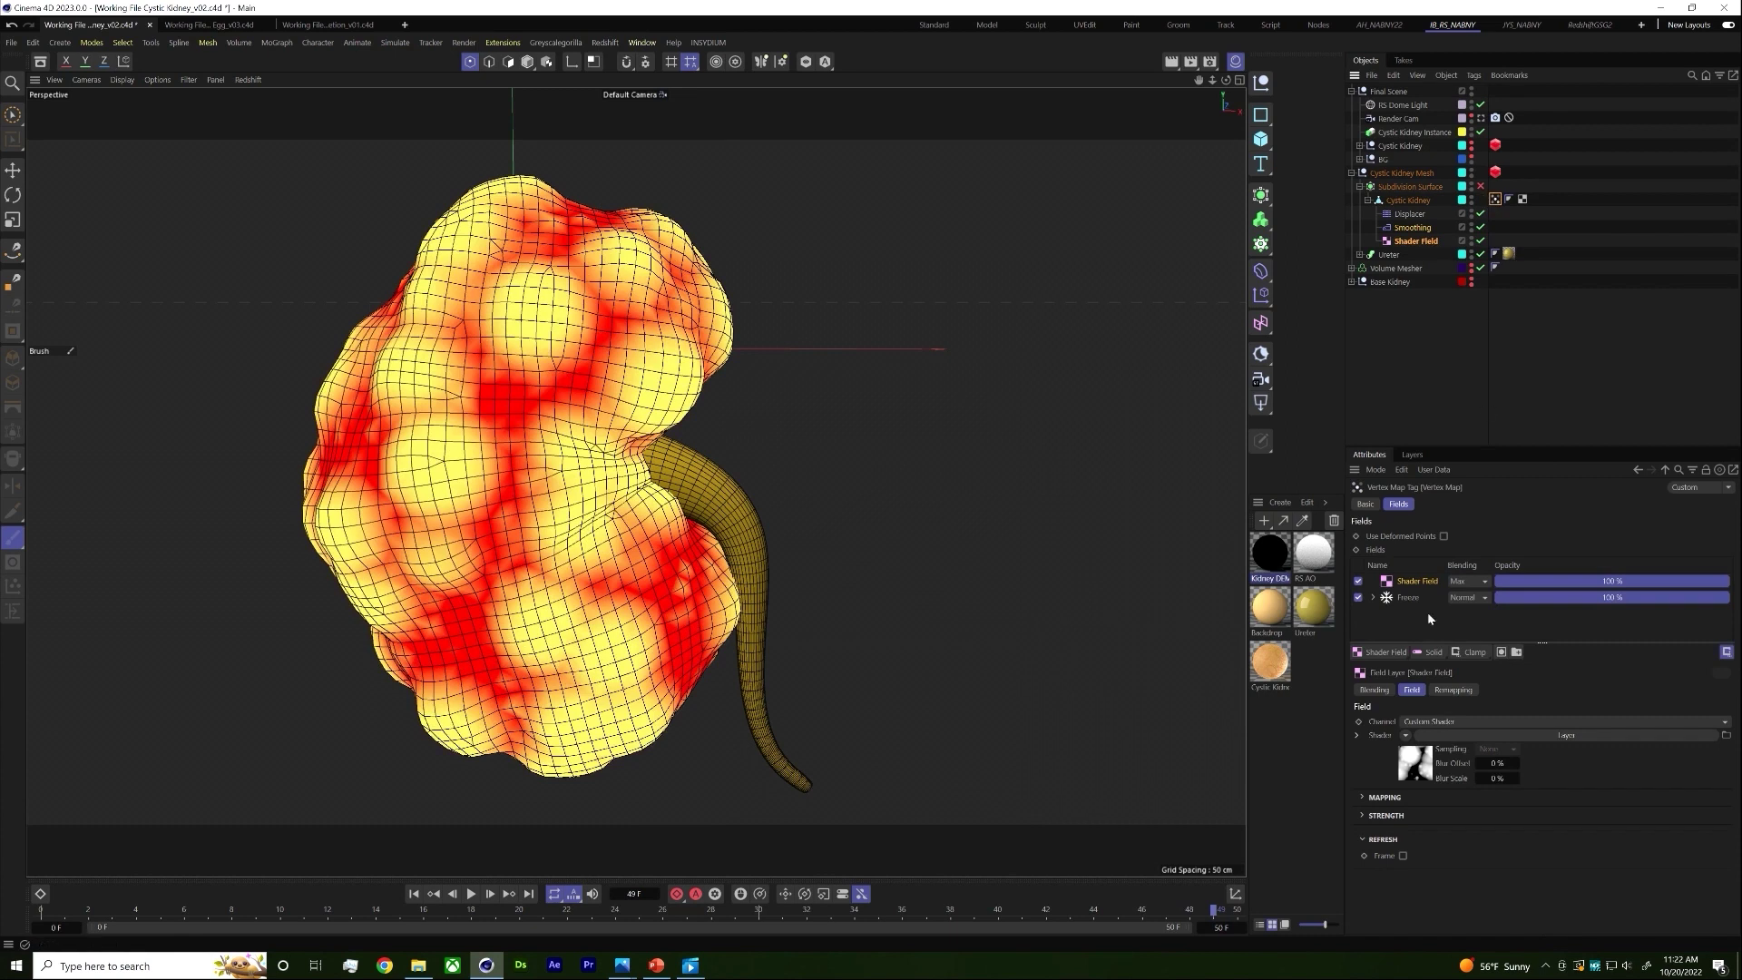
left_click(1396, 653)
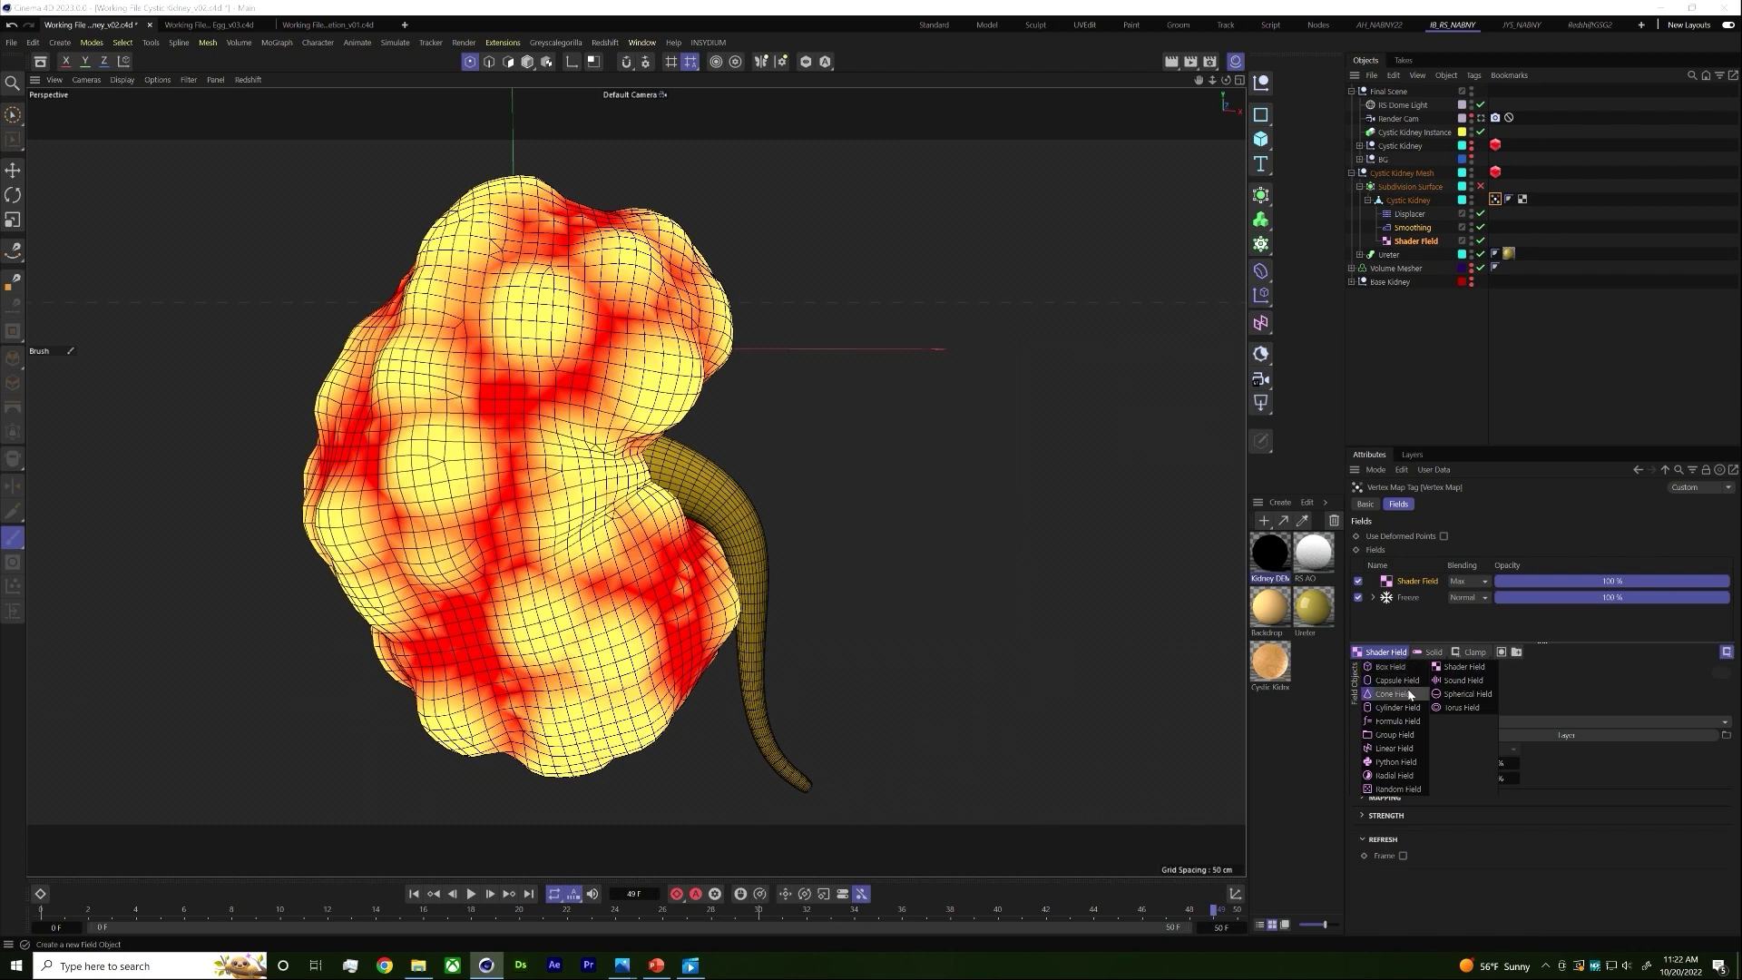
left_click(1395, 749)
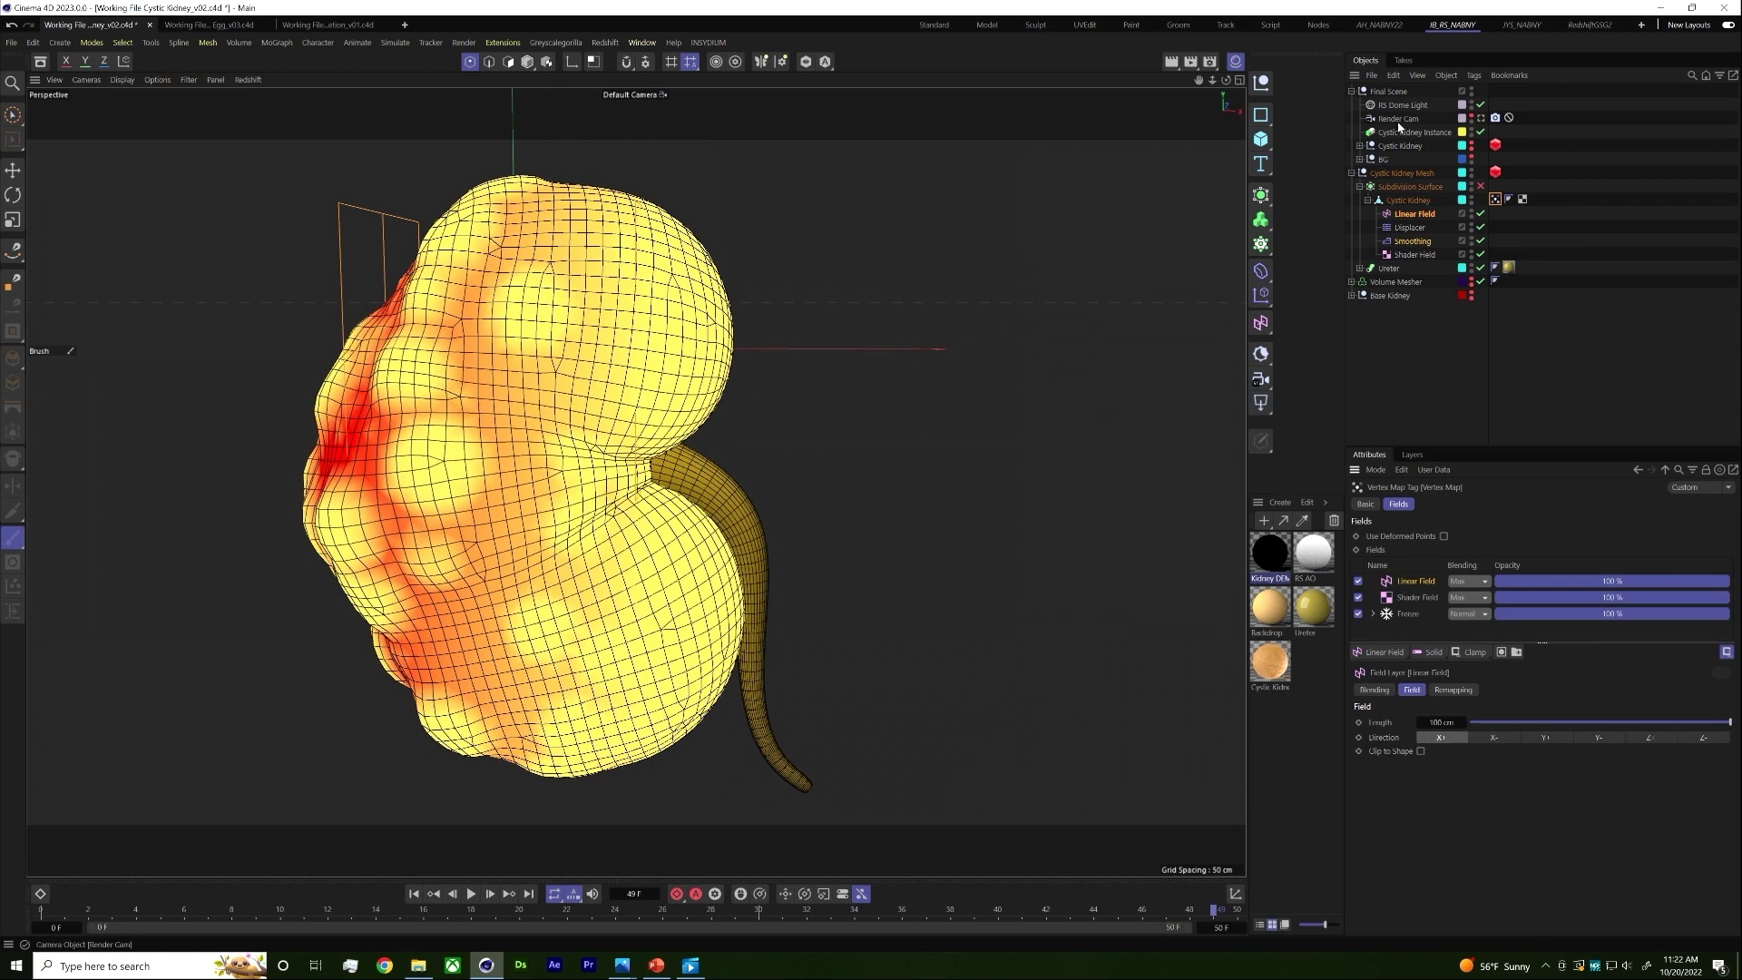
left_click_drag(1386, 588, 1416, 251)
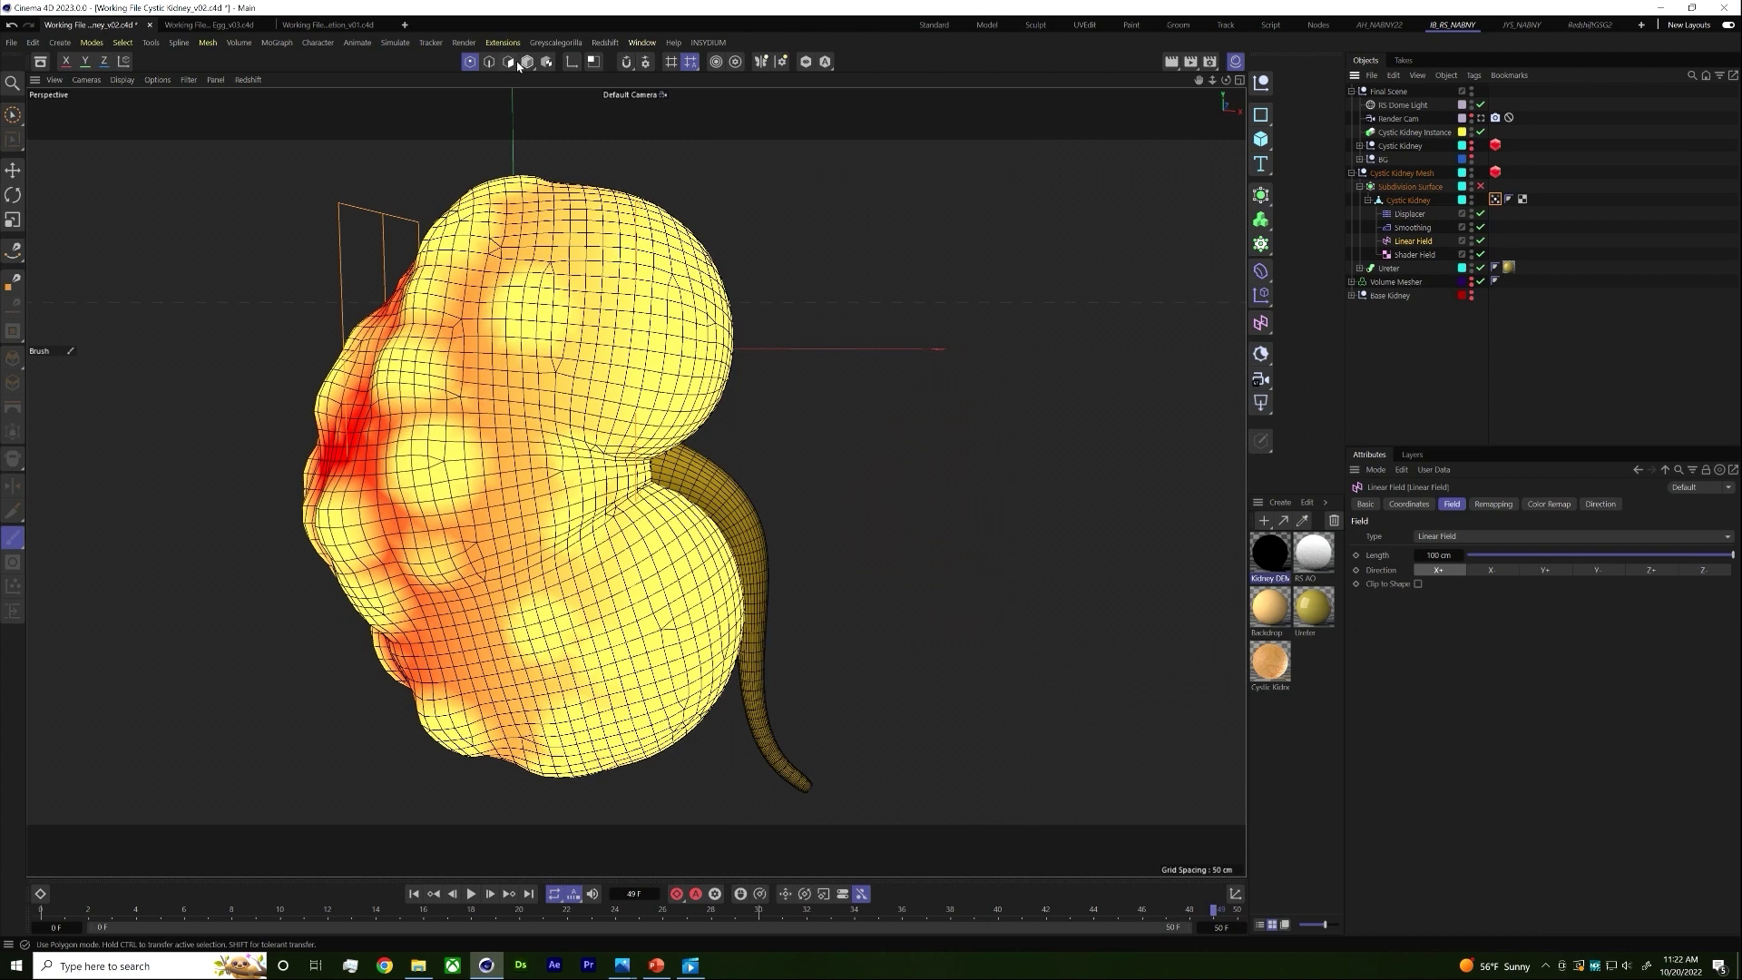
Step: Slide the Linear Field along the X axis toward the kidney's outer edge, away from the ureter
key("e")
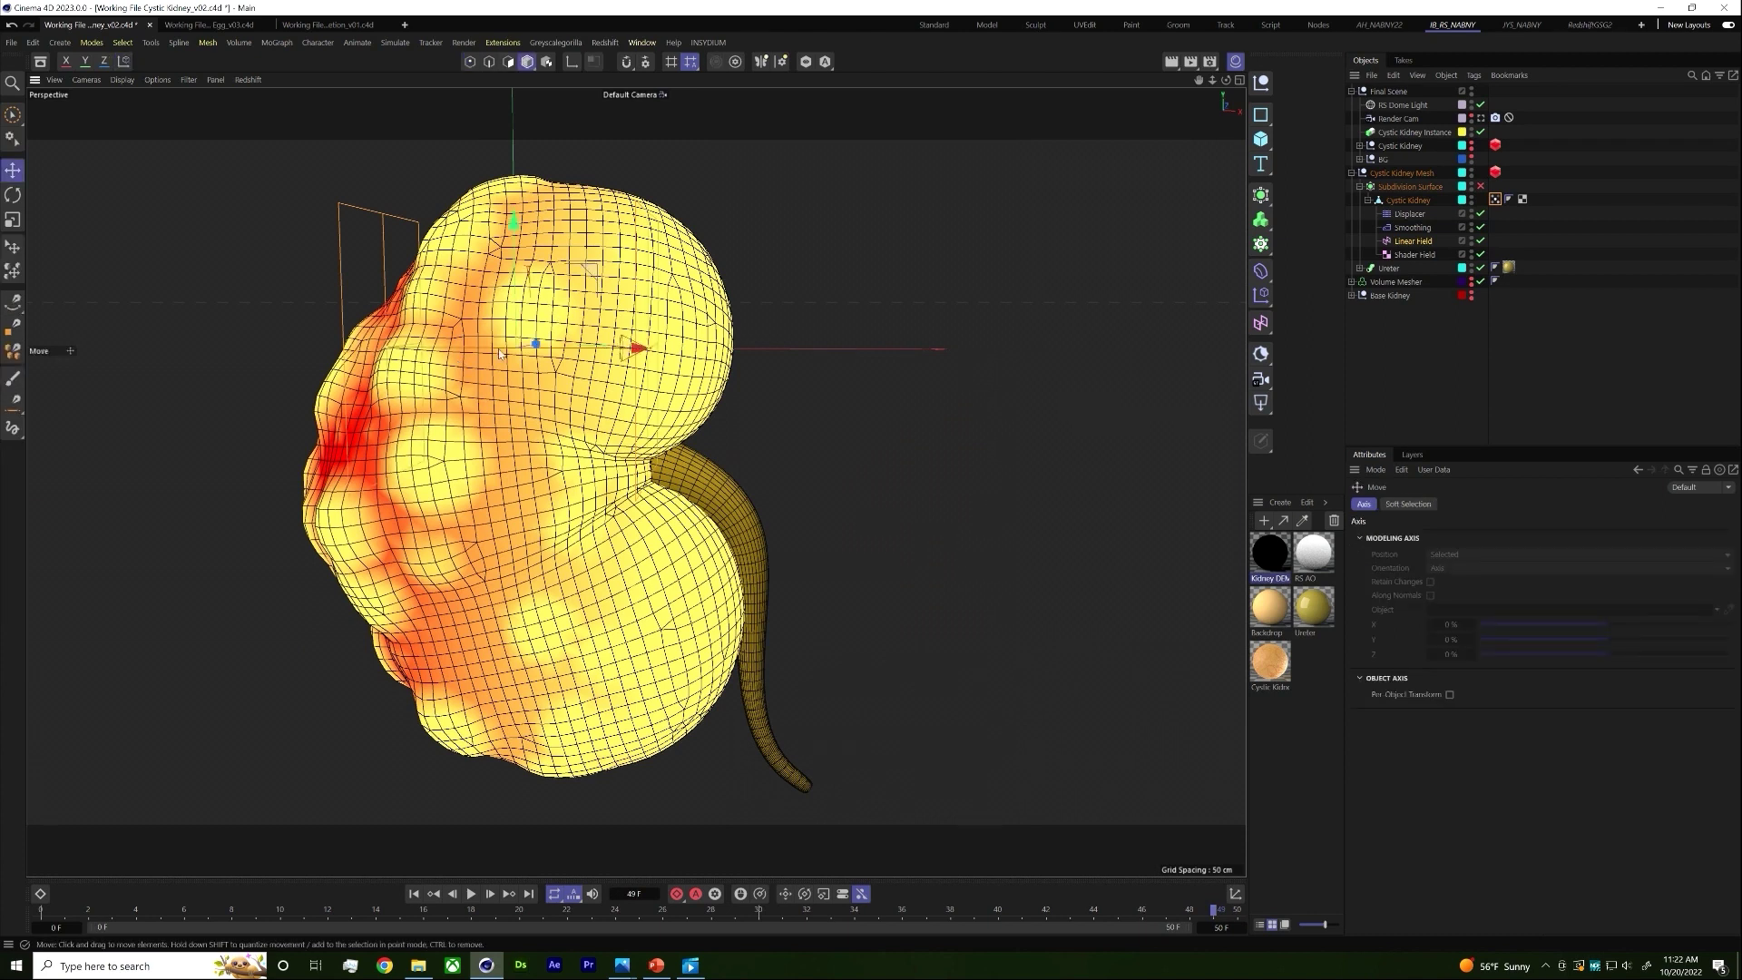
left_click_drag(635, 354, 496, 349)
left_click_drag(554, 419, 556, 420)
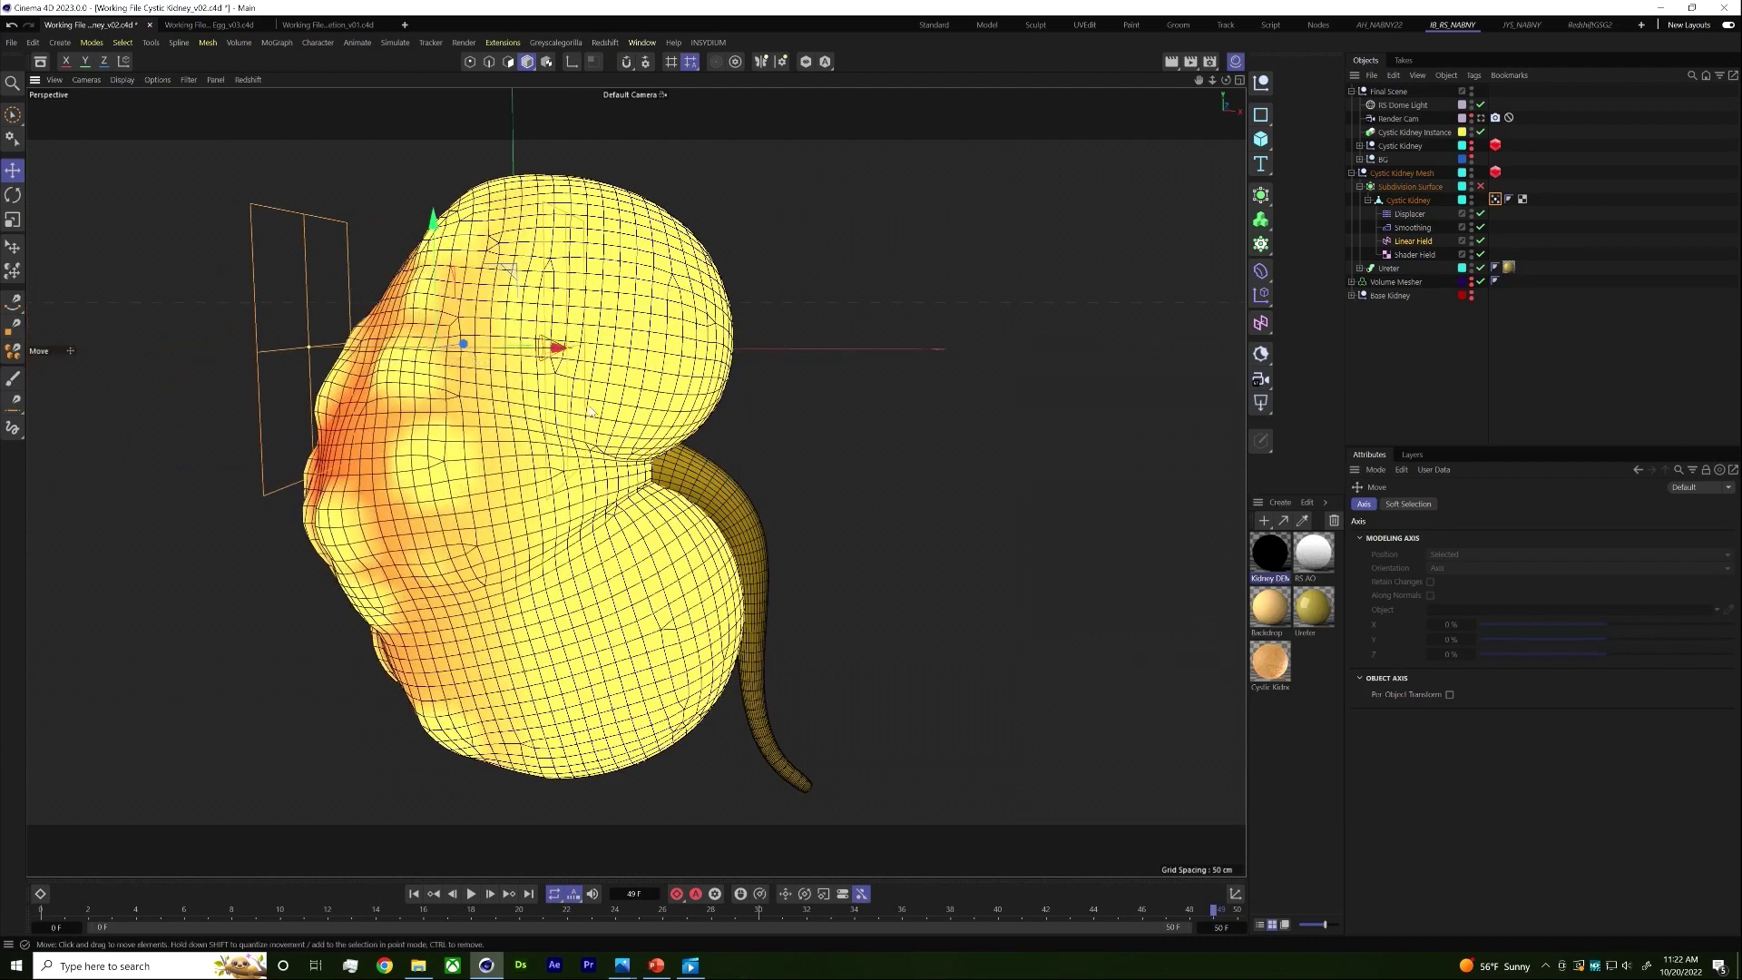
scroll(597, 408, "down", 2)
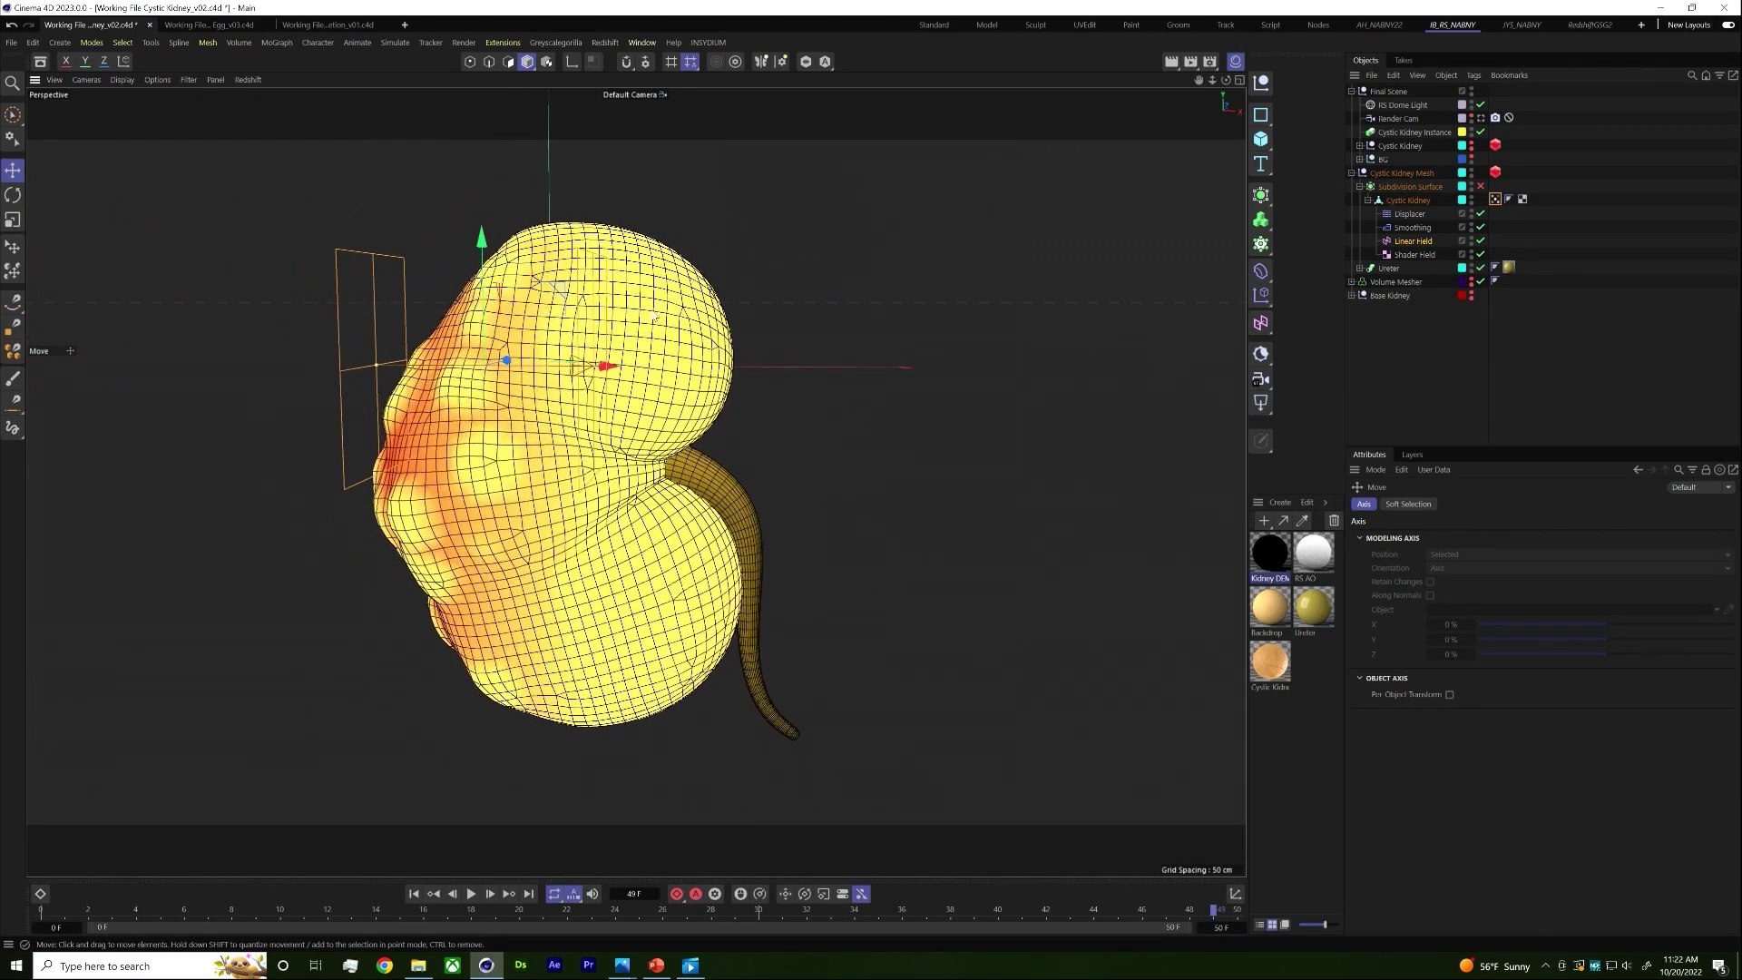
Step: Set the Linear Field's direction to Y+ and reposition it over the upper part of the kidney
left_click(1592, 434)
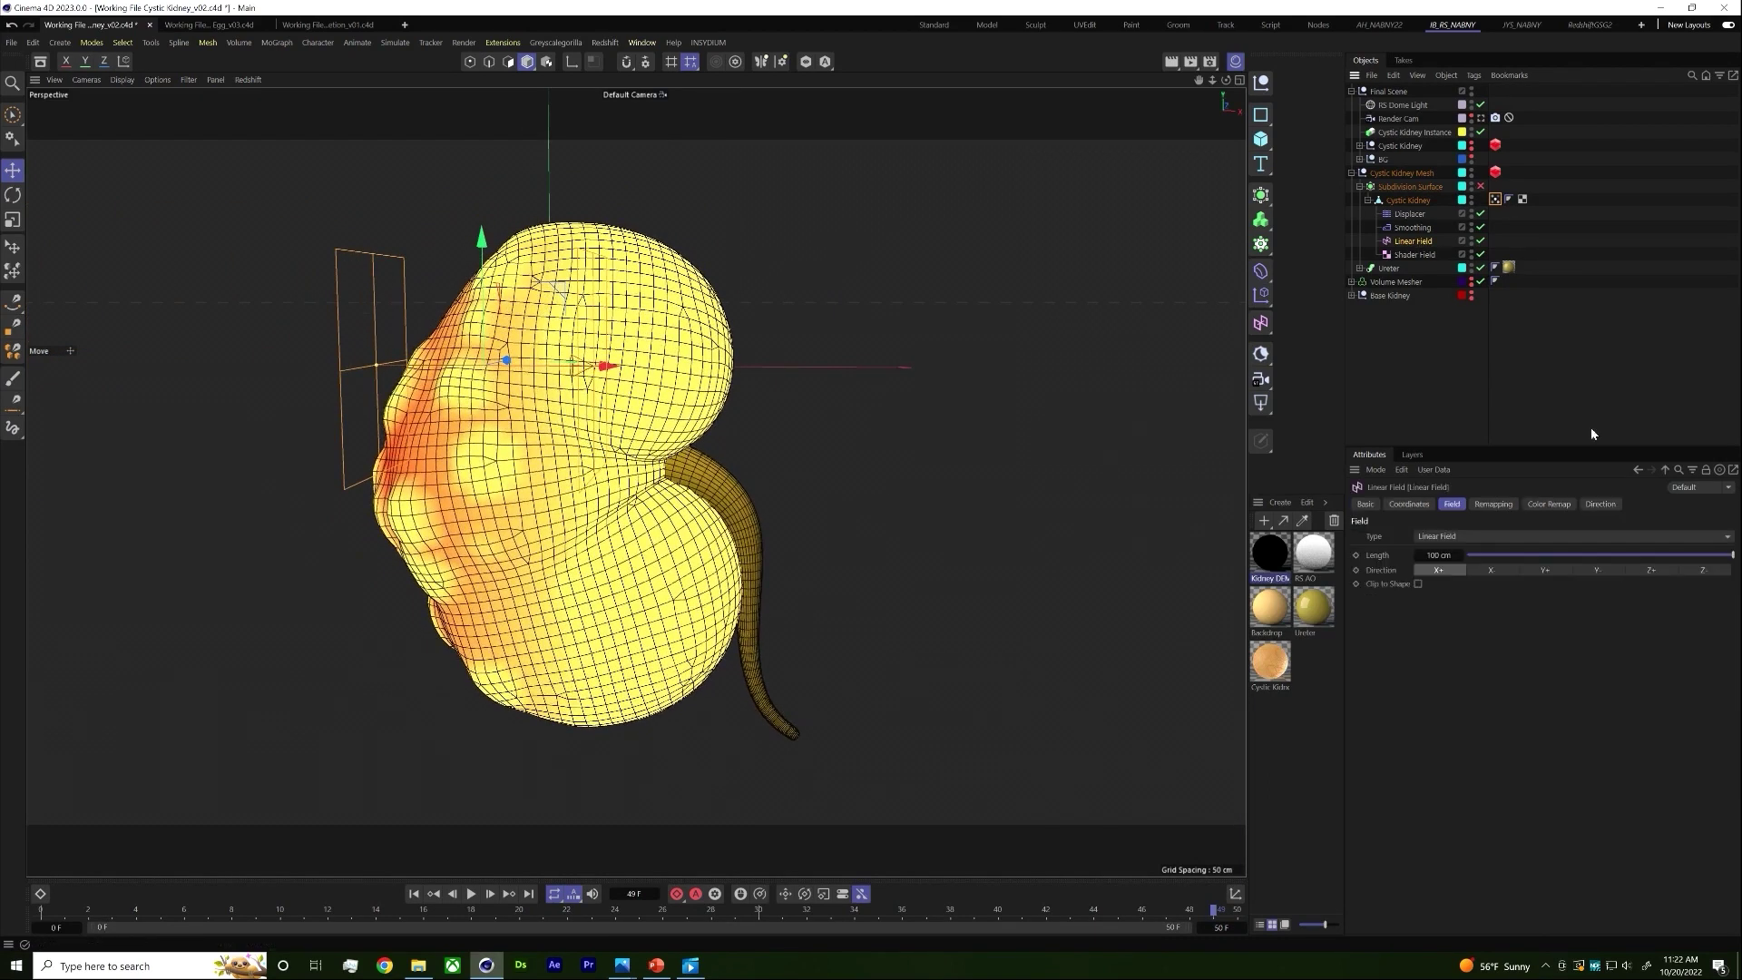
left_click(1543, 570)
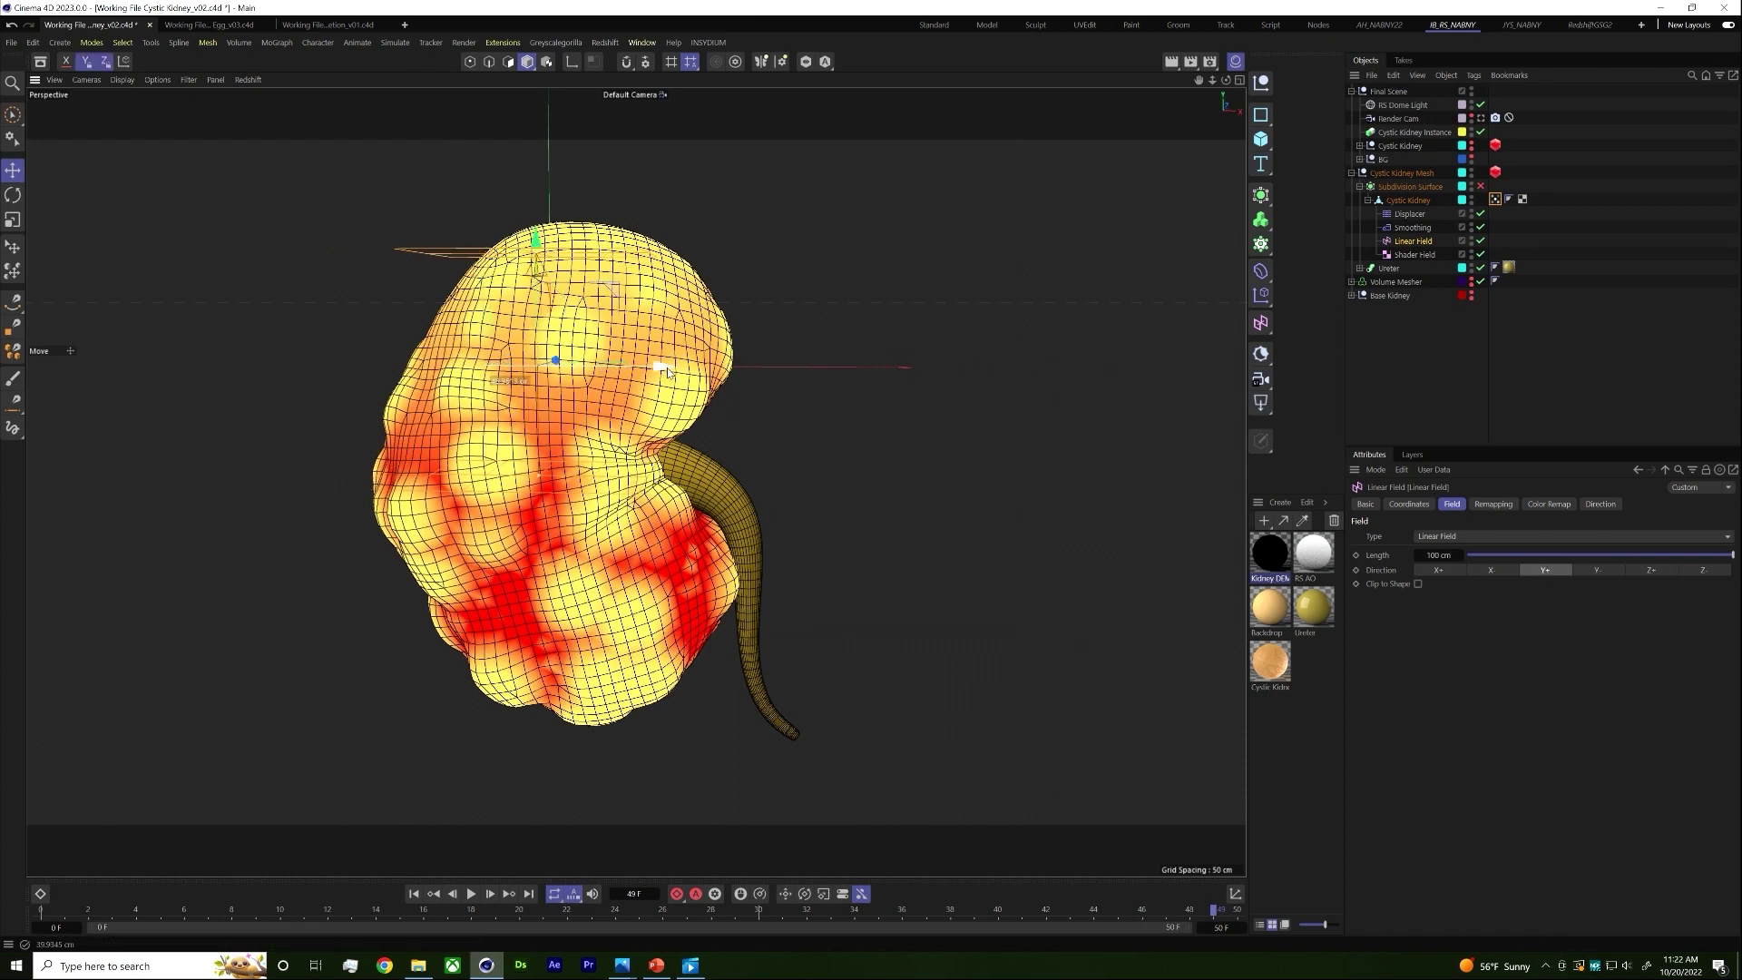
left_click_drag(569, 244, 623, 291)
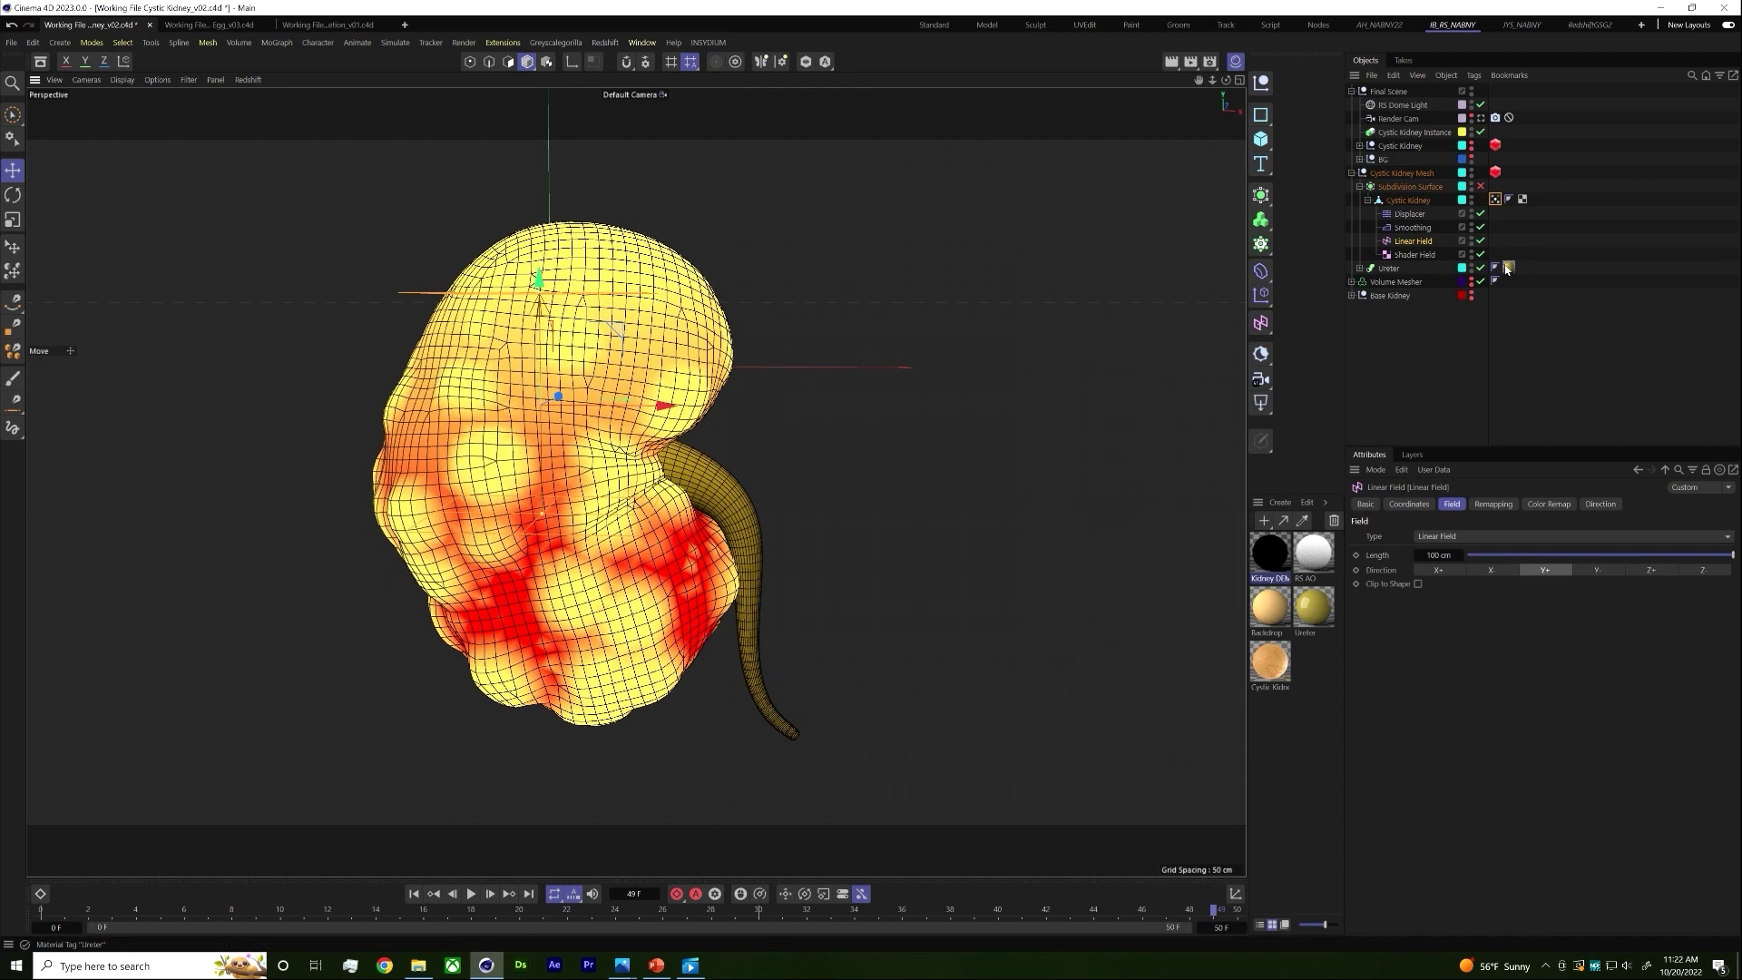
Step: Set the blending mode of the vertex map layer in the Displacer's fields to Subtract
left_click(1409, 213)
left_click(1534, 504)
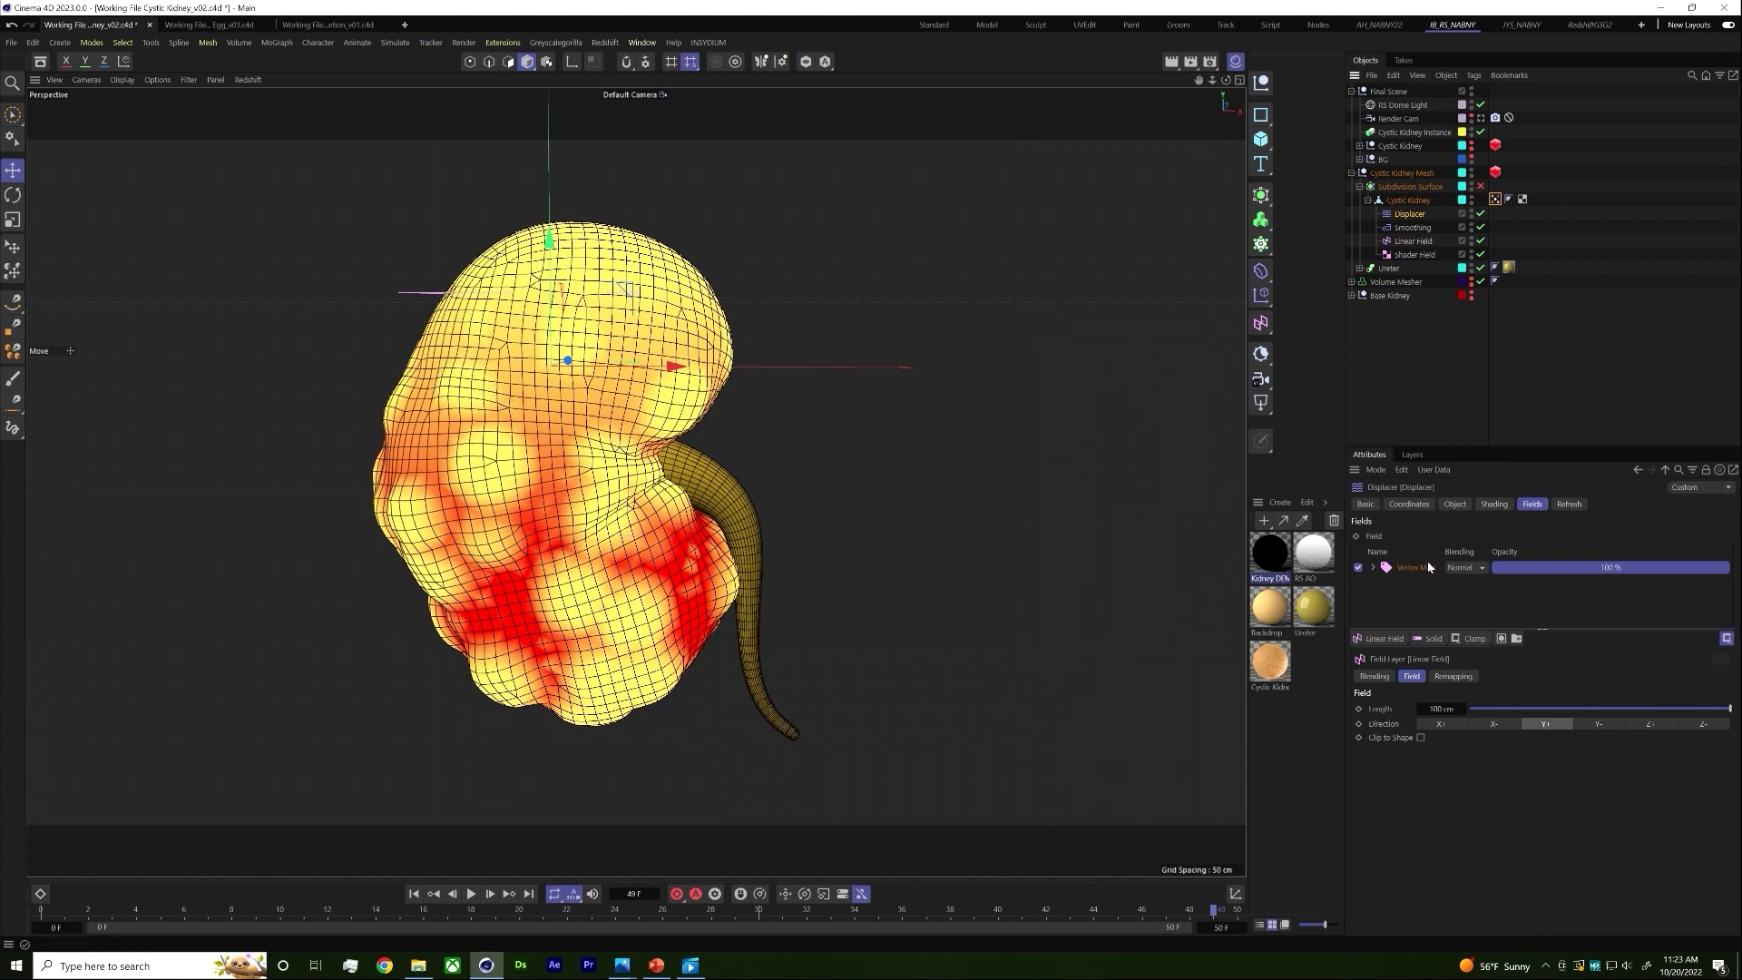
left_click(1459, 568)
left_click(1467, 642)
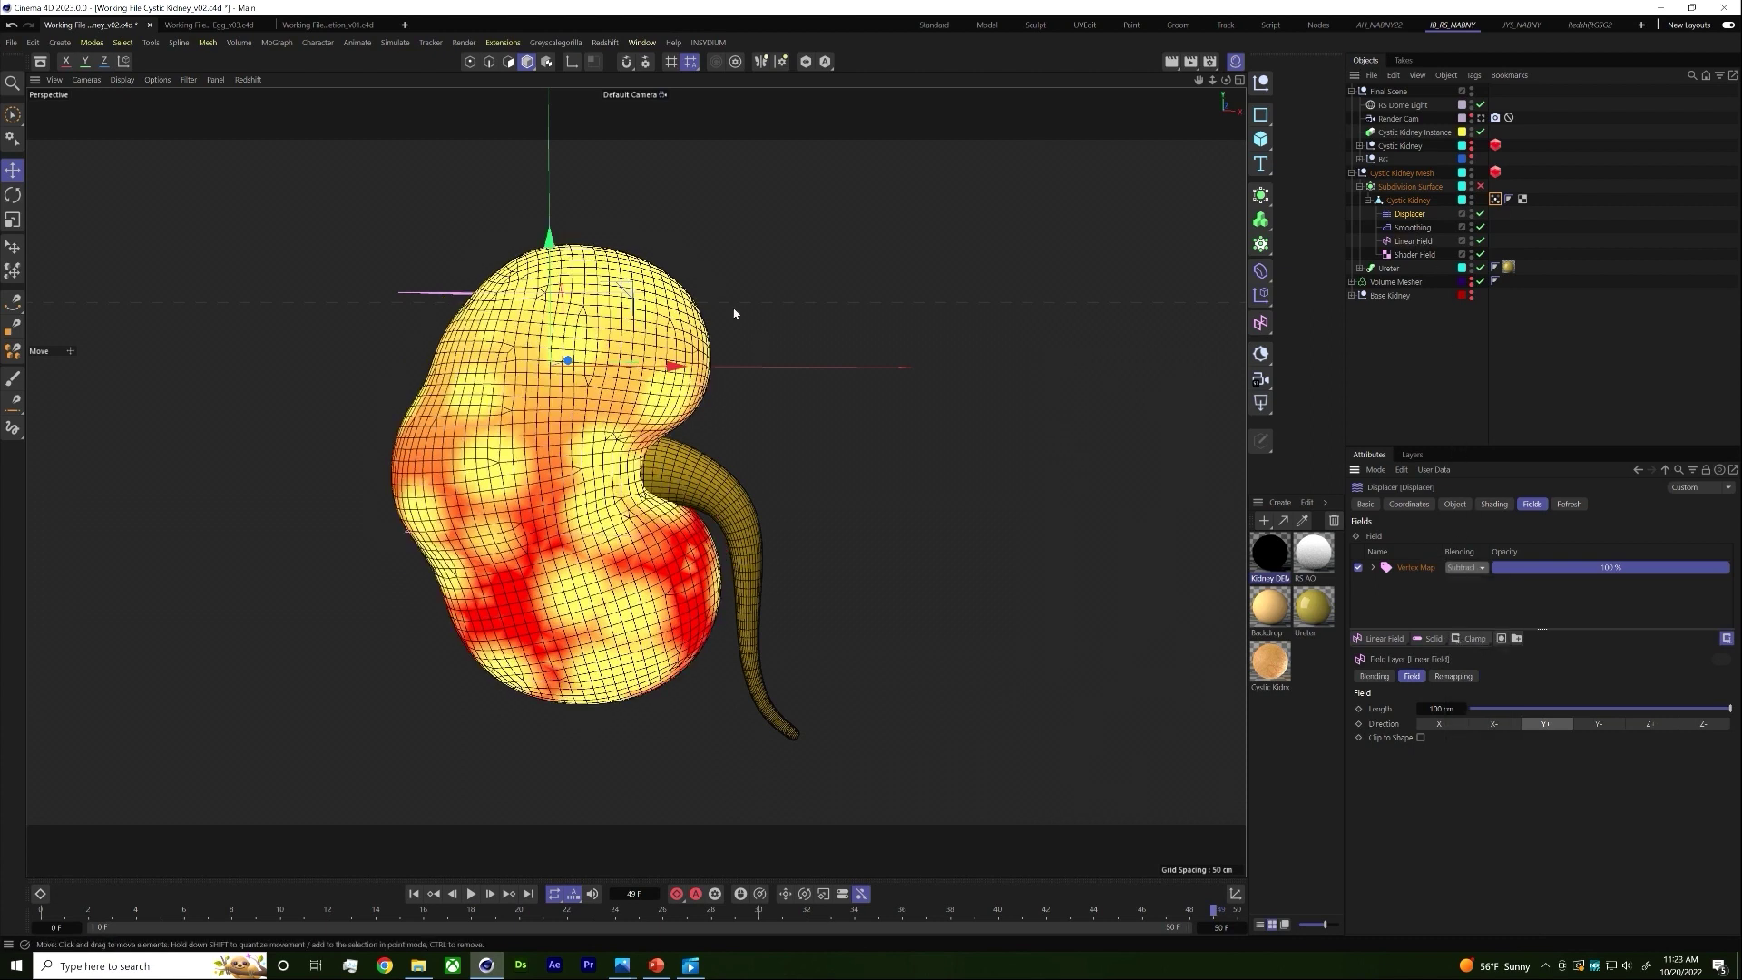
Step: In the kidney's vertex map, set the Linear Field layer's blending mode to Subtract
key("shift+f")
left_click_drag(527, 562, 550, 907)
left_click(1412, 254)
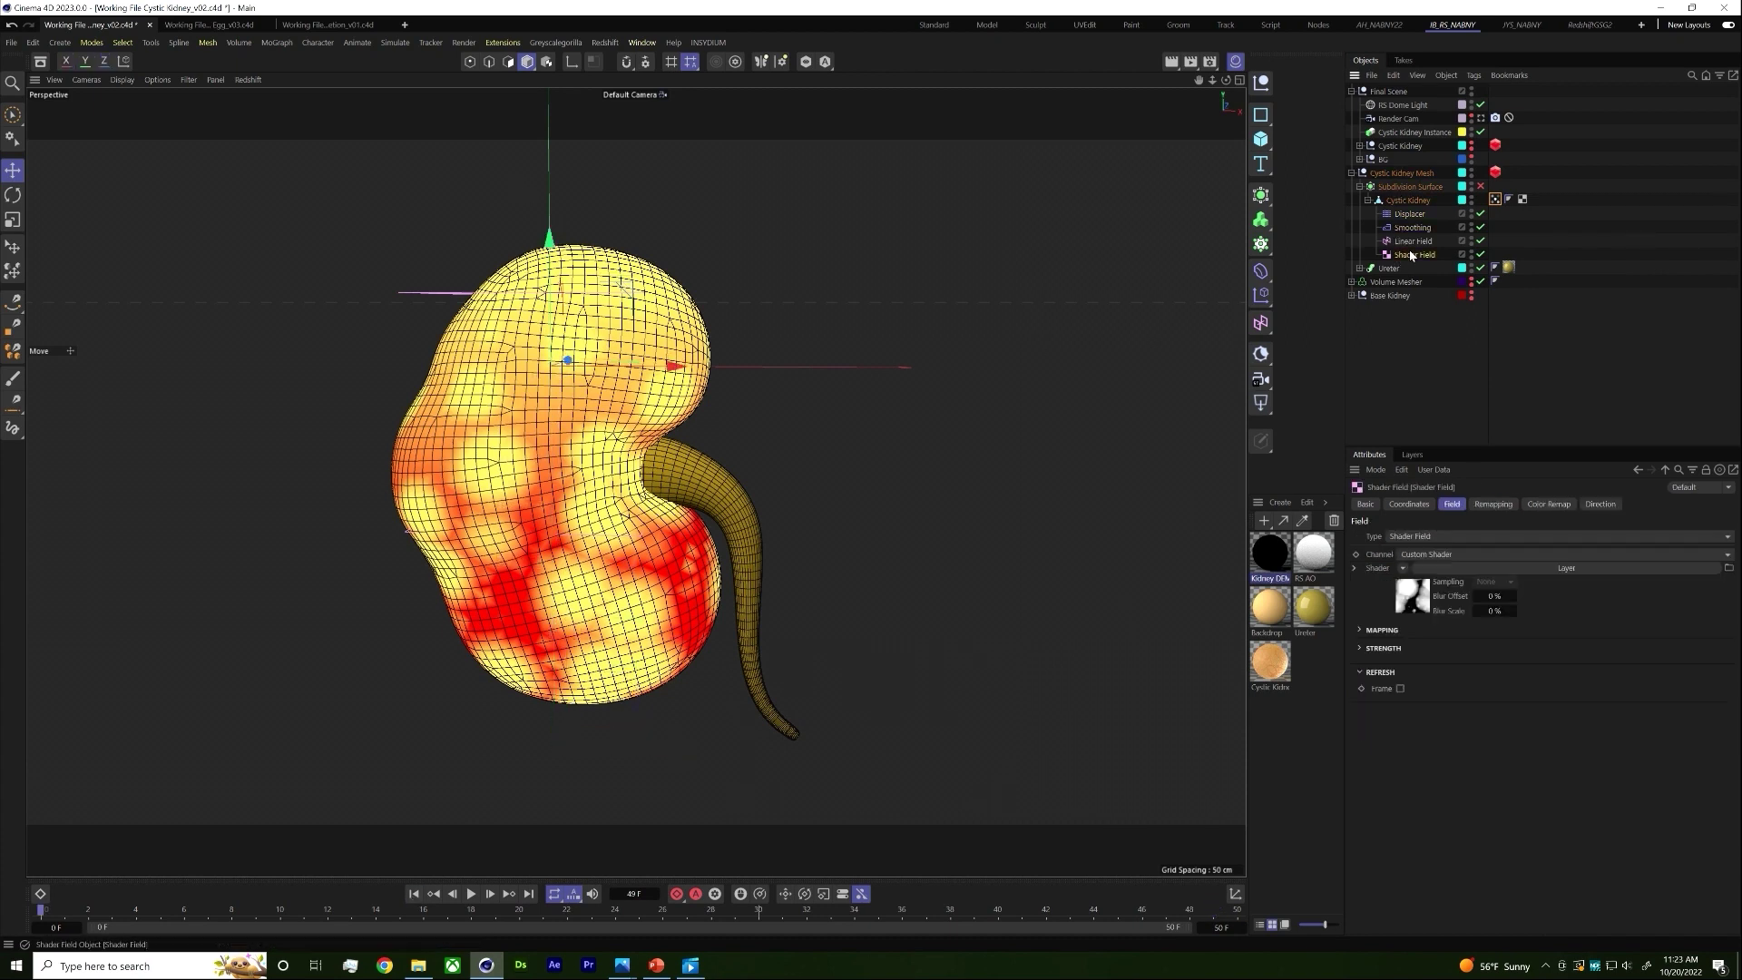
left_click(1411, 241)
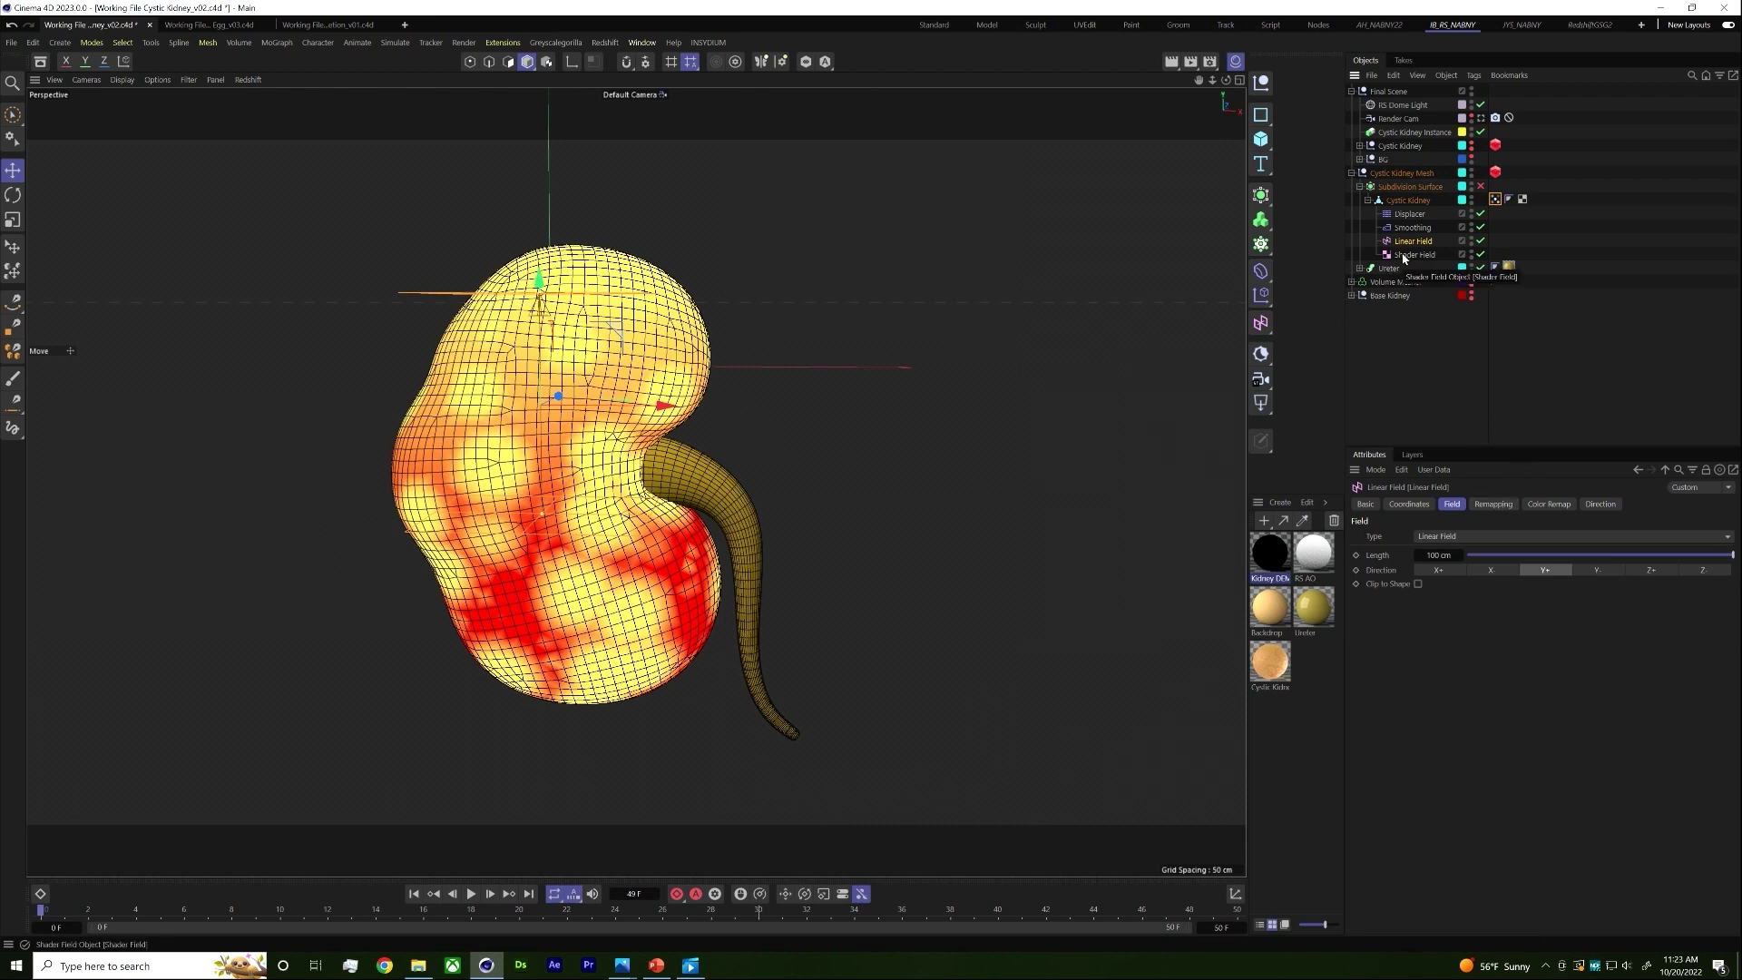
left_click(1404, 255)
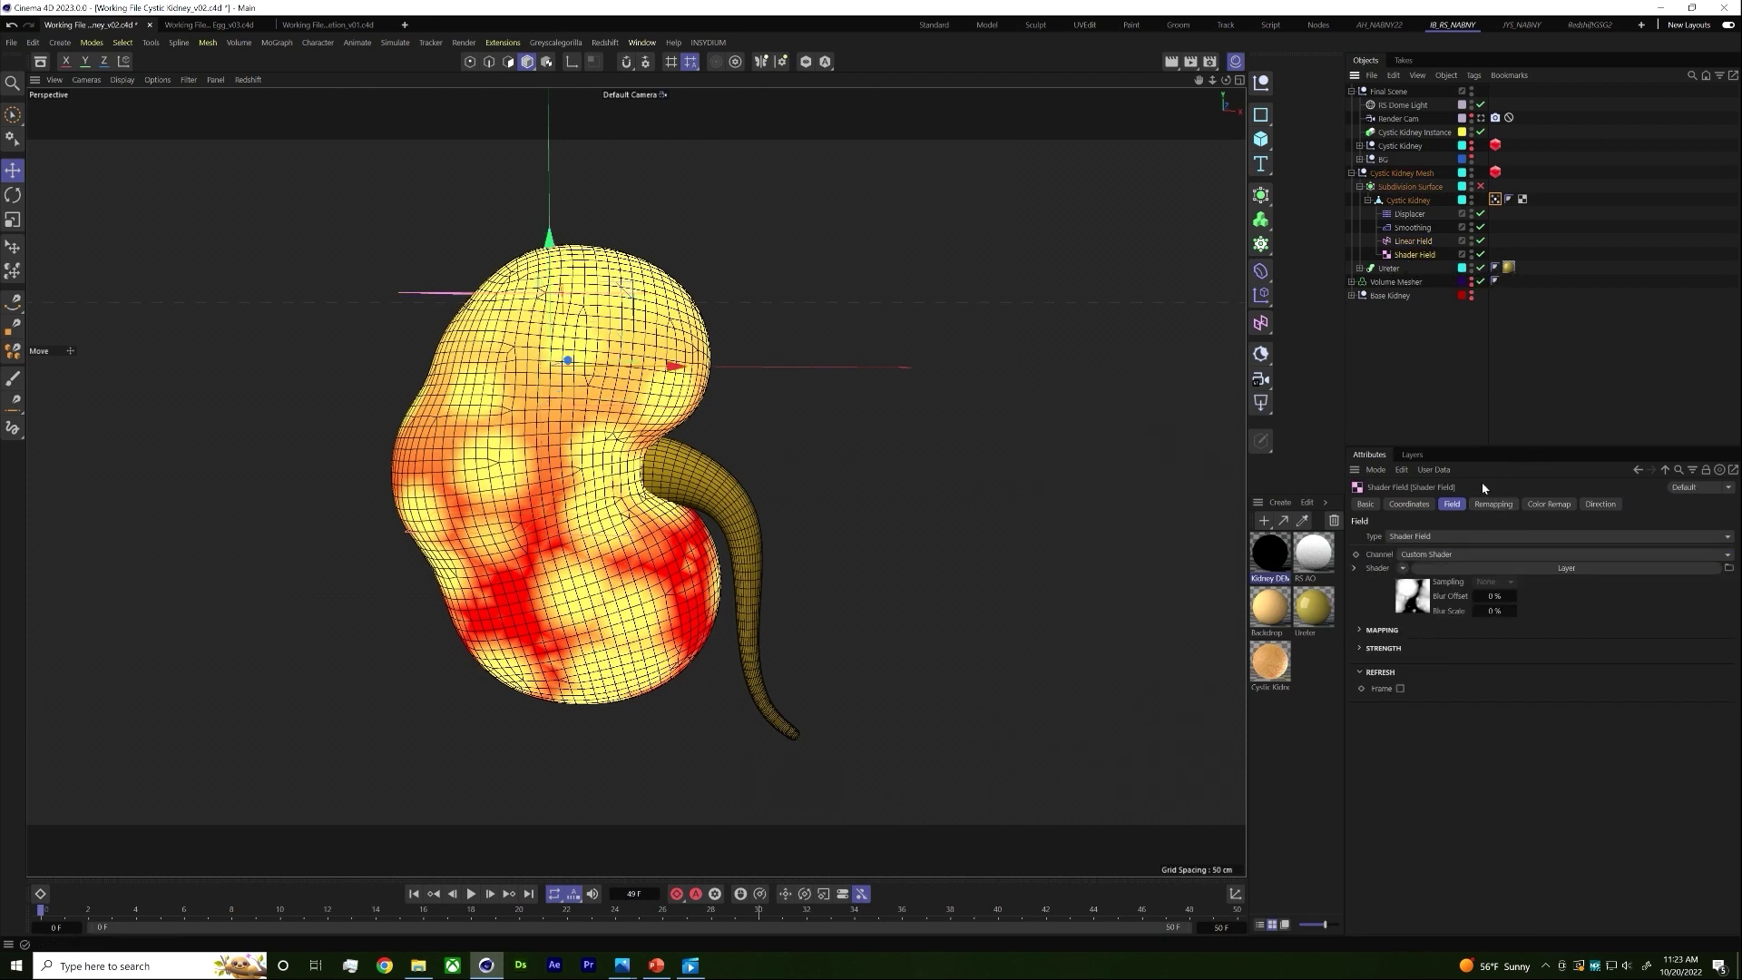
left_click(1495, 199)
left_click(1467, 581)
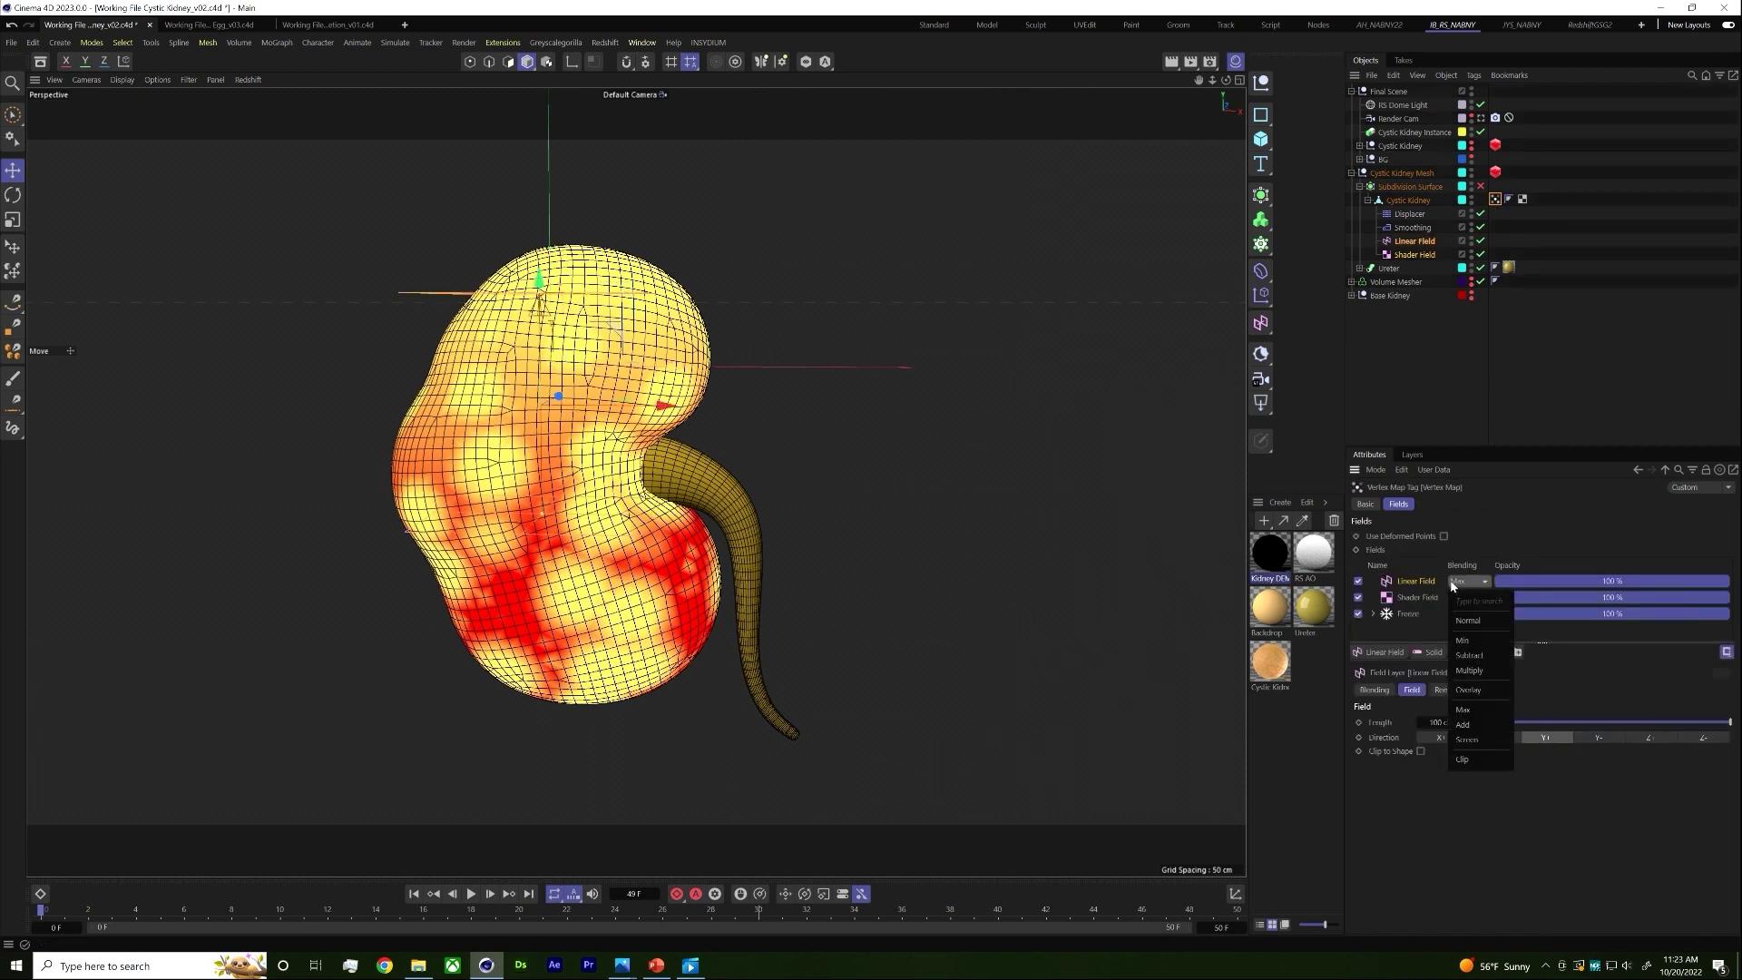
left_click(1503, 655)
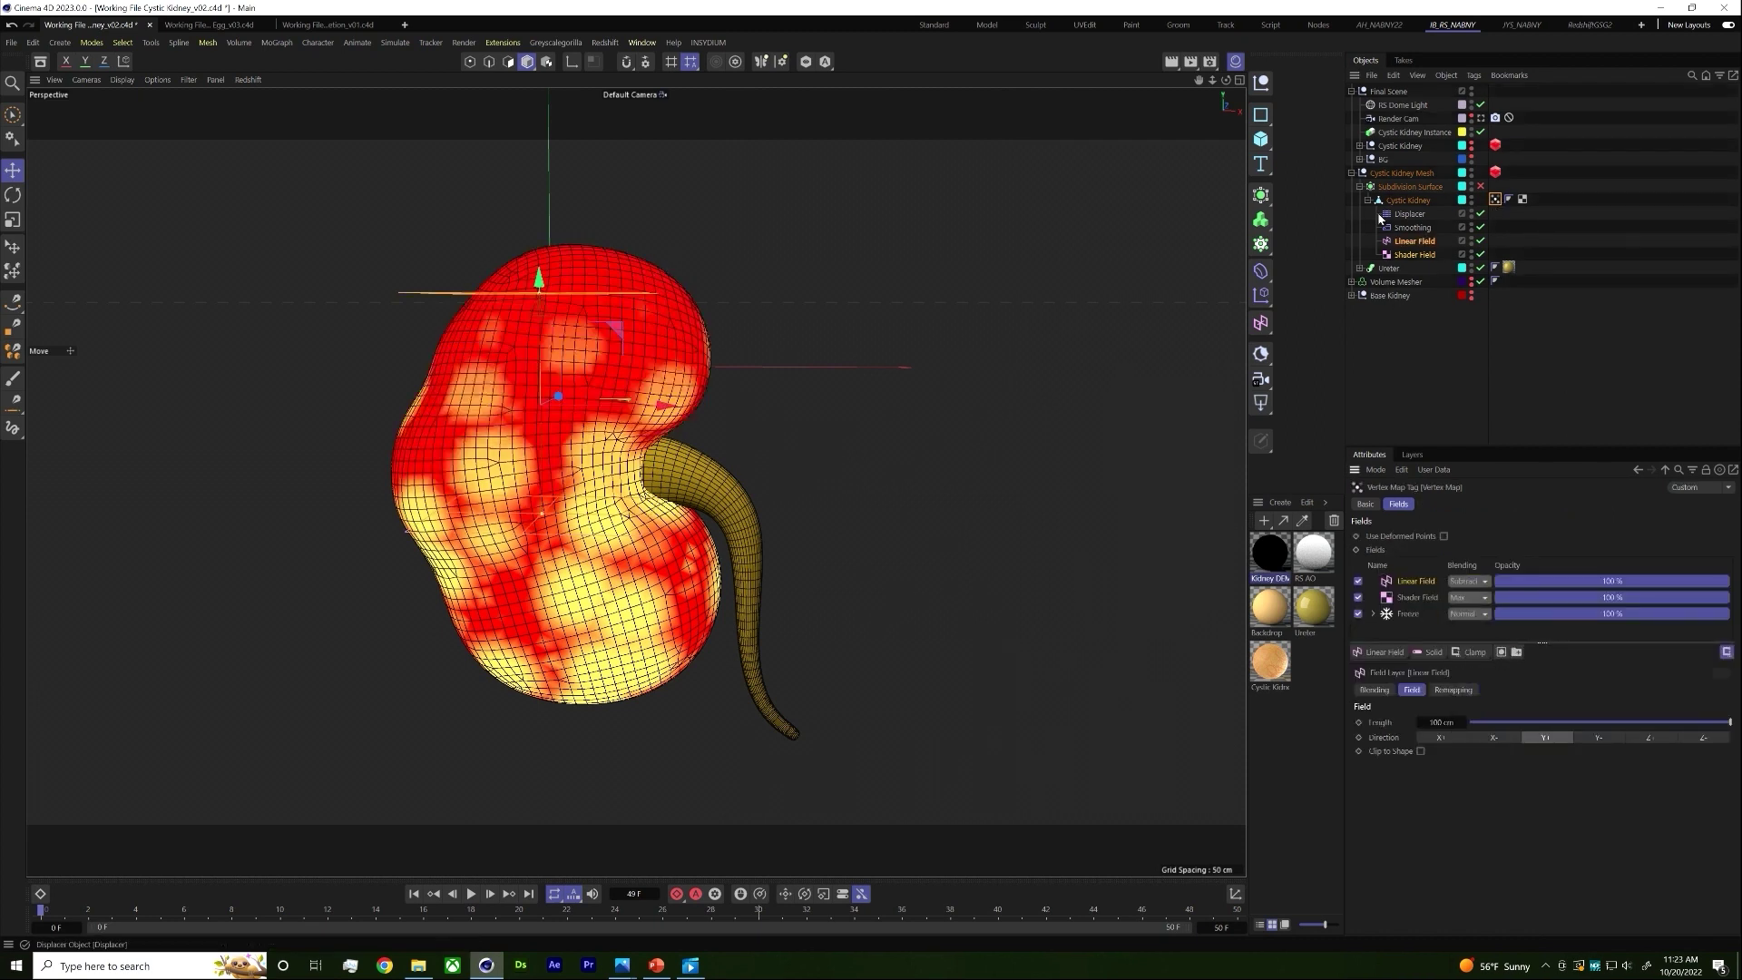
Step: Set the blending mode of the vertex map layer in the Displacer's fields to Normal
left_click(1409, 214)
left_click(1471, 575)
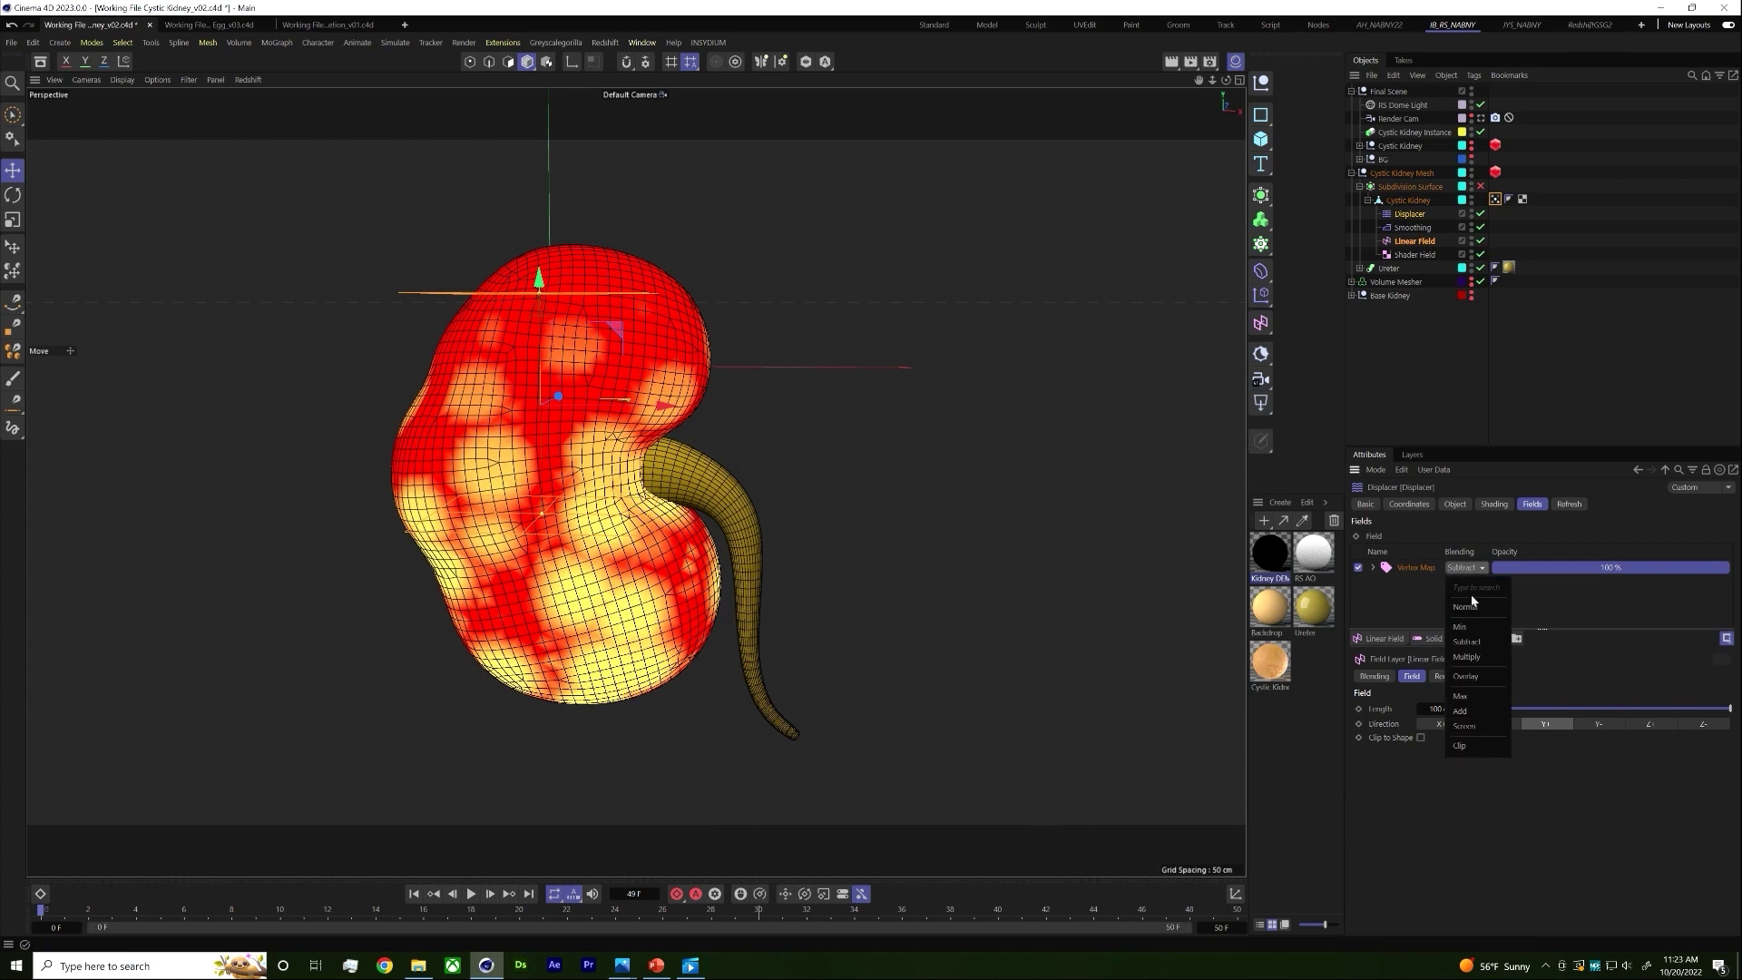
left_click(1472, 606)
Step: Slide the Linear Field vertically through the kidney to test its effect on the cysts, and review the vertex map's field layers
left_click_drag(538, 277, 562, 662)
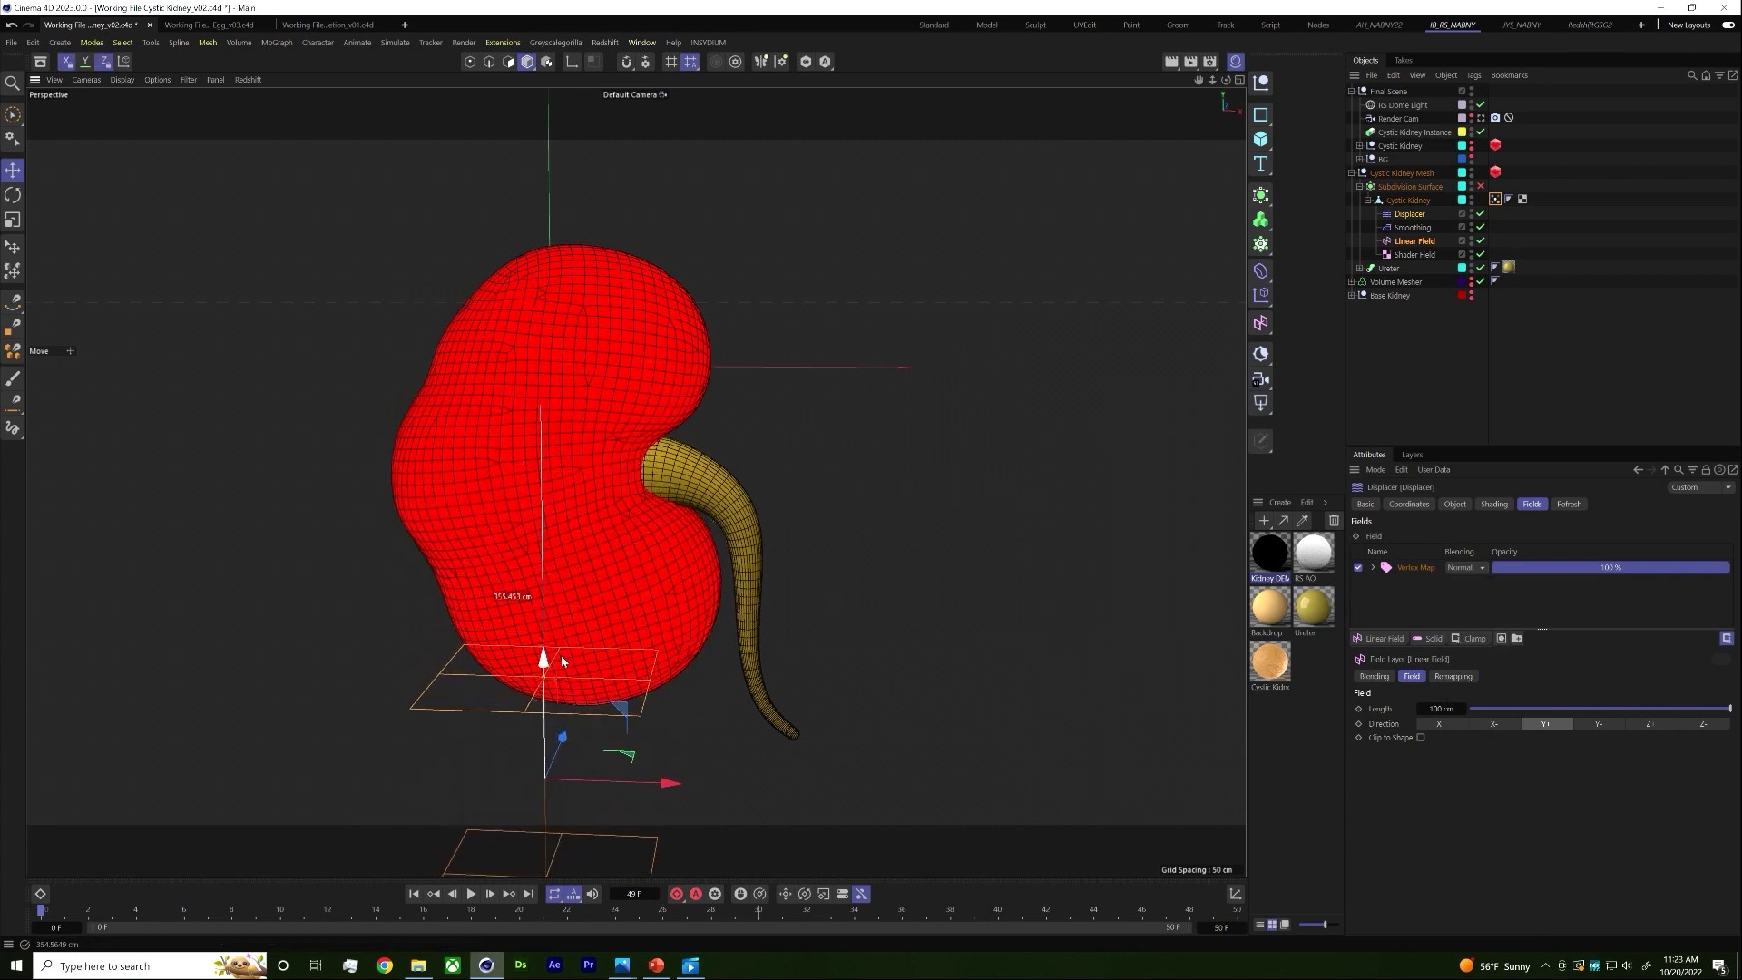
left_click_drag(563, 661, 649, 206)
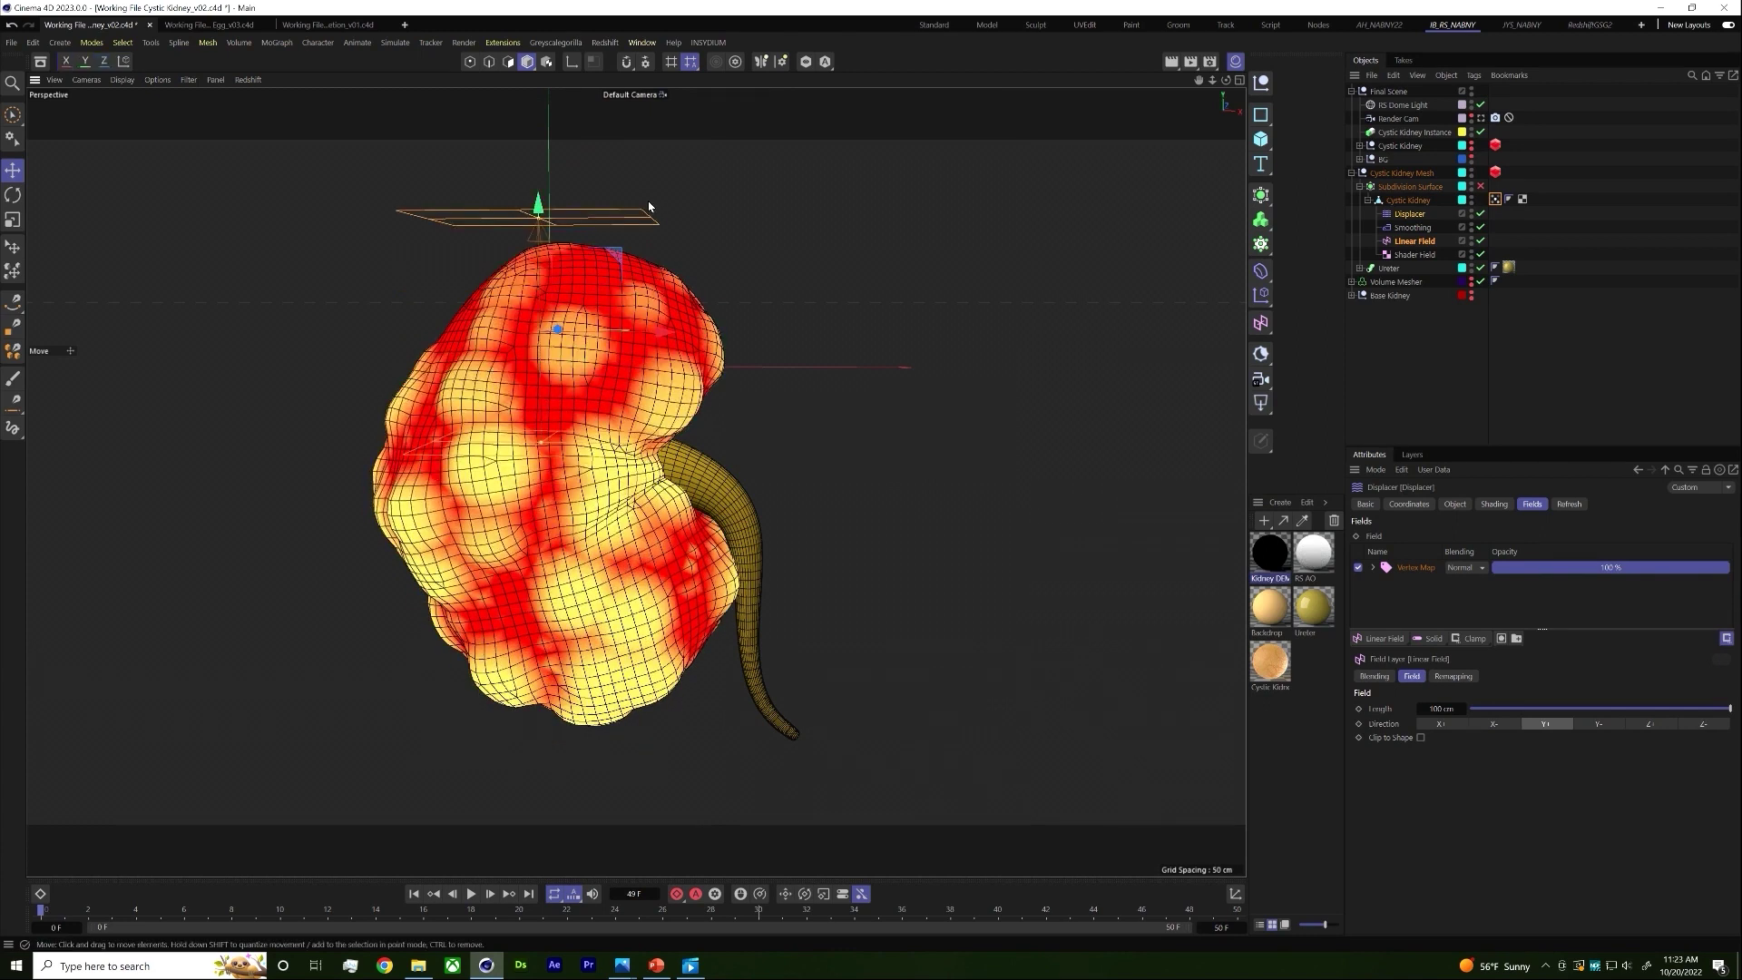
left_click(1409, 214)
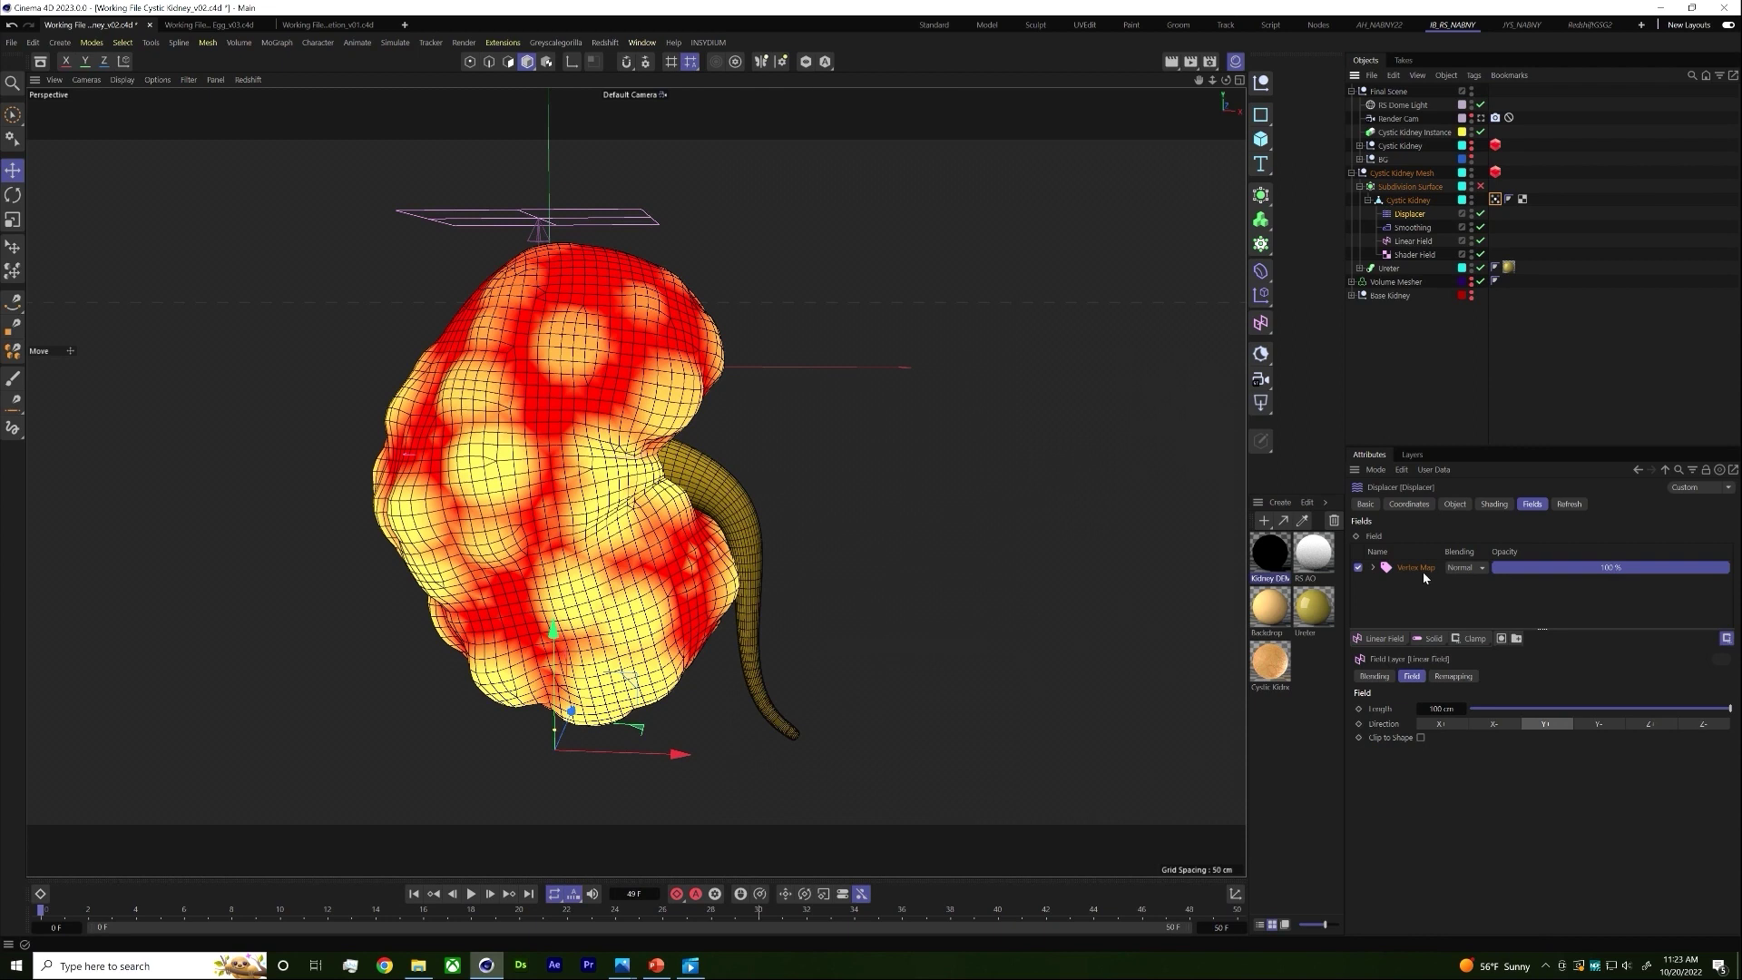
left_click(1507, 199)
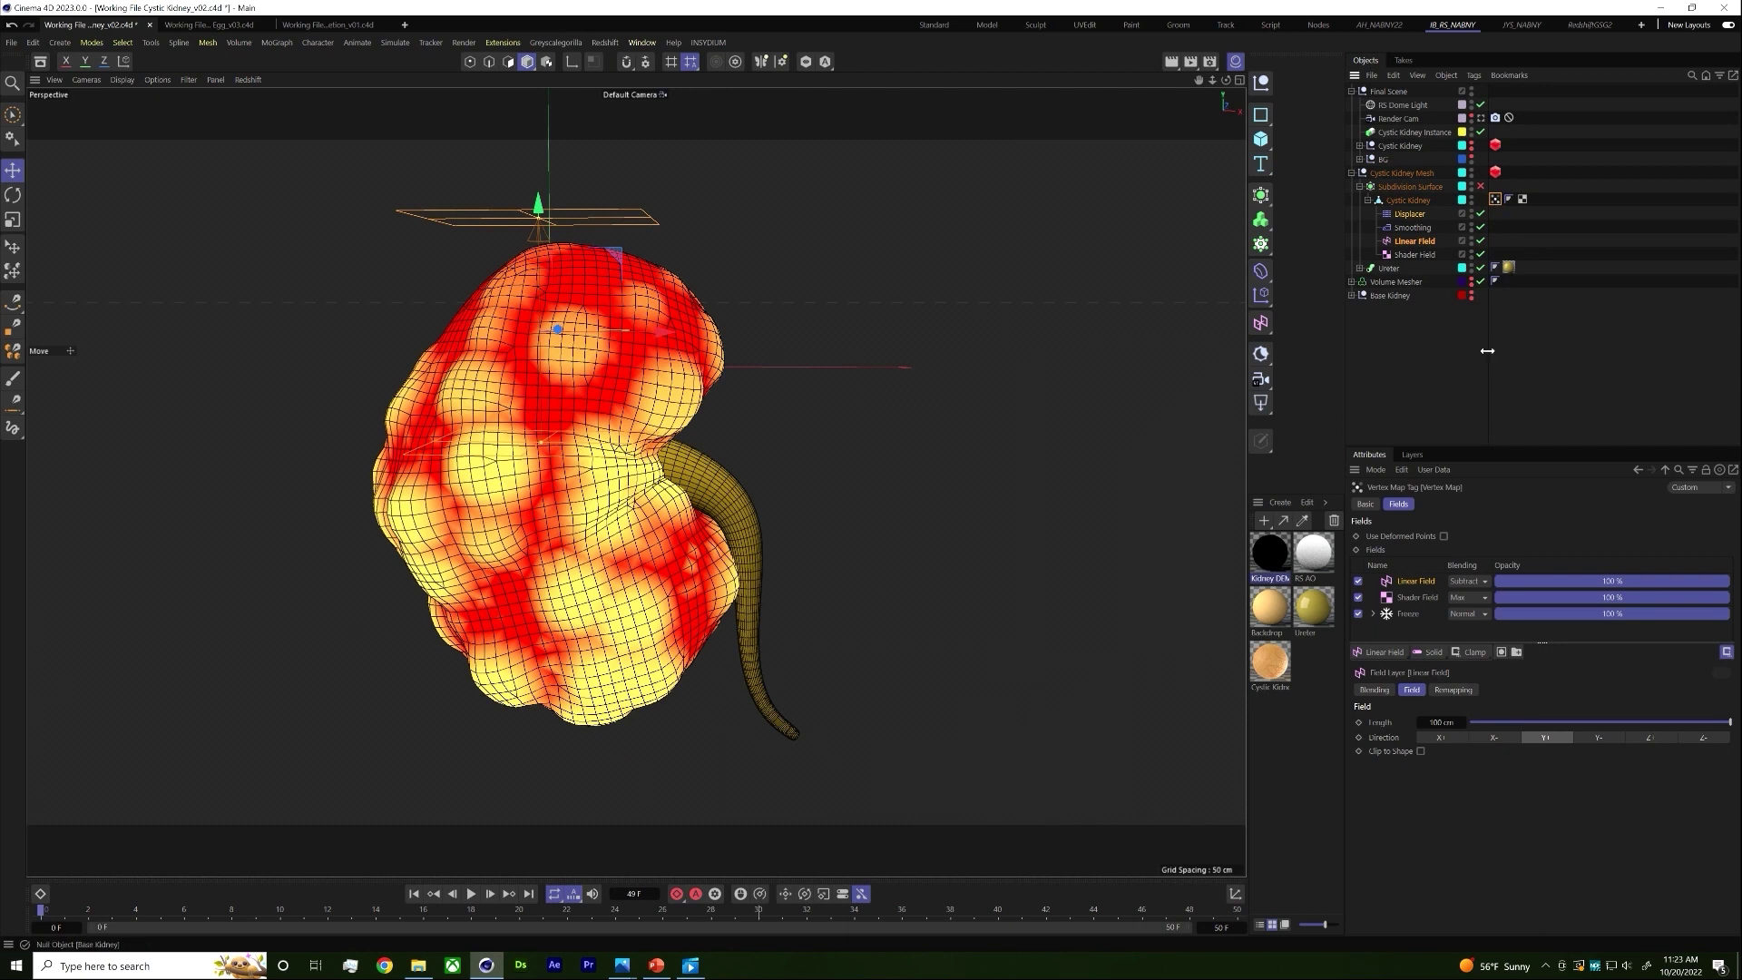
left_click(1471, 582)
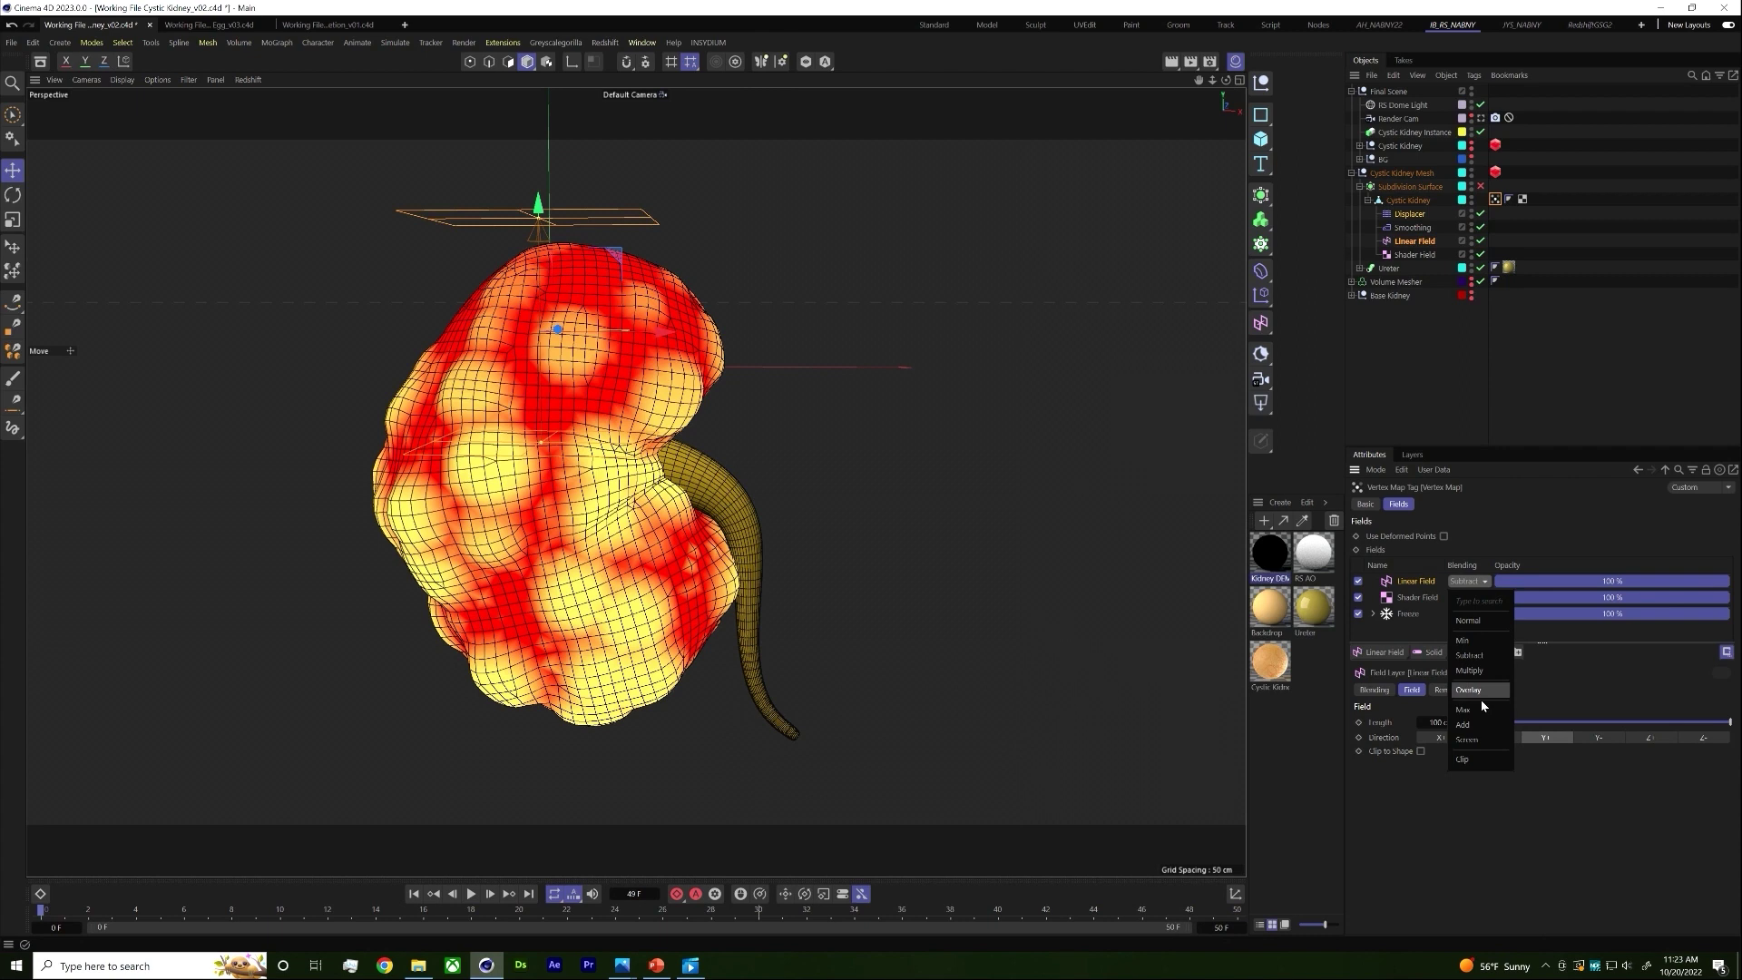
left_click(1414, 630)
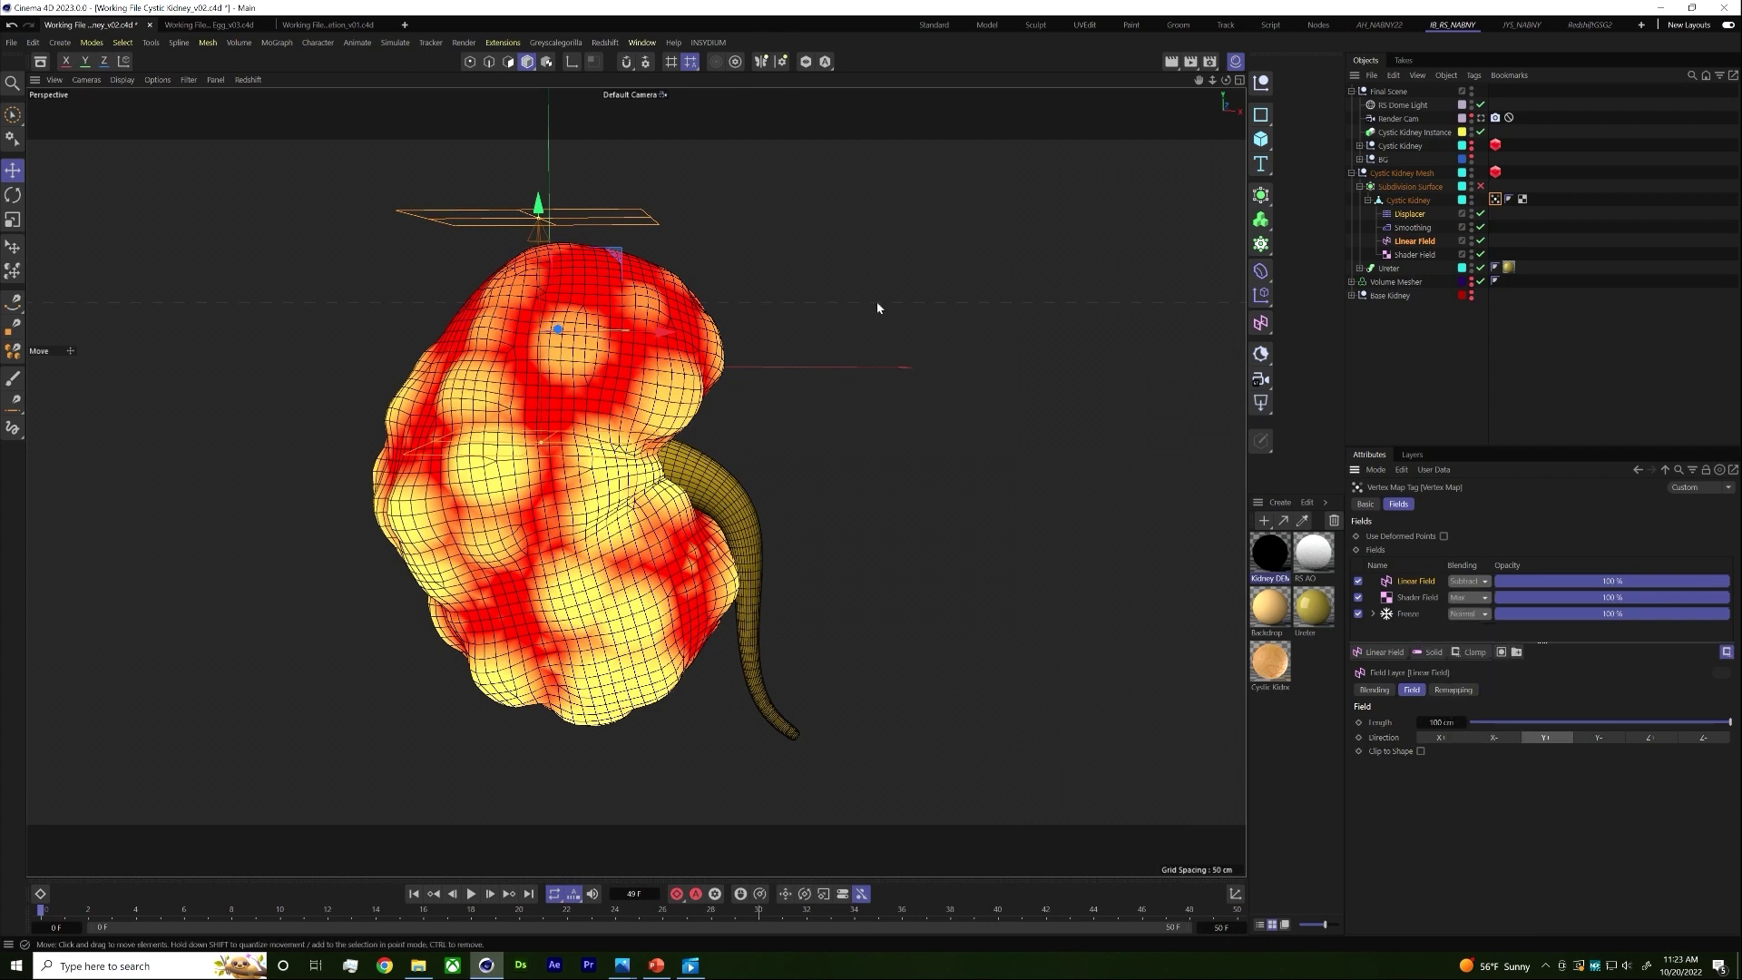
mouse_move(538, 203)
left_mouse_down()
mouse_move(562, 554)
mouse_move(562, 218)
mouse_move(562, 590)
mouse_move(562, 299)
left_mouse_up()
Step: Set the Linear Field's direction to Y- and raise it until its lower boundary sits just above the kidney
left_click(1414, 242)
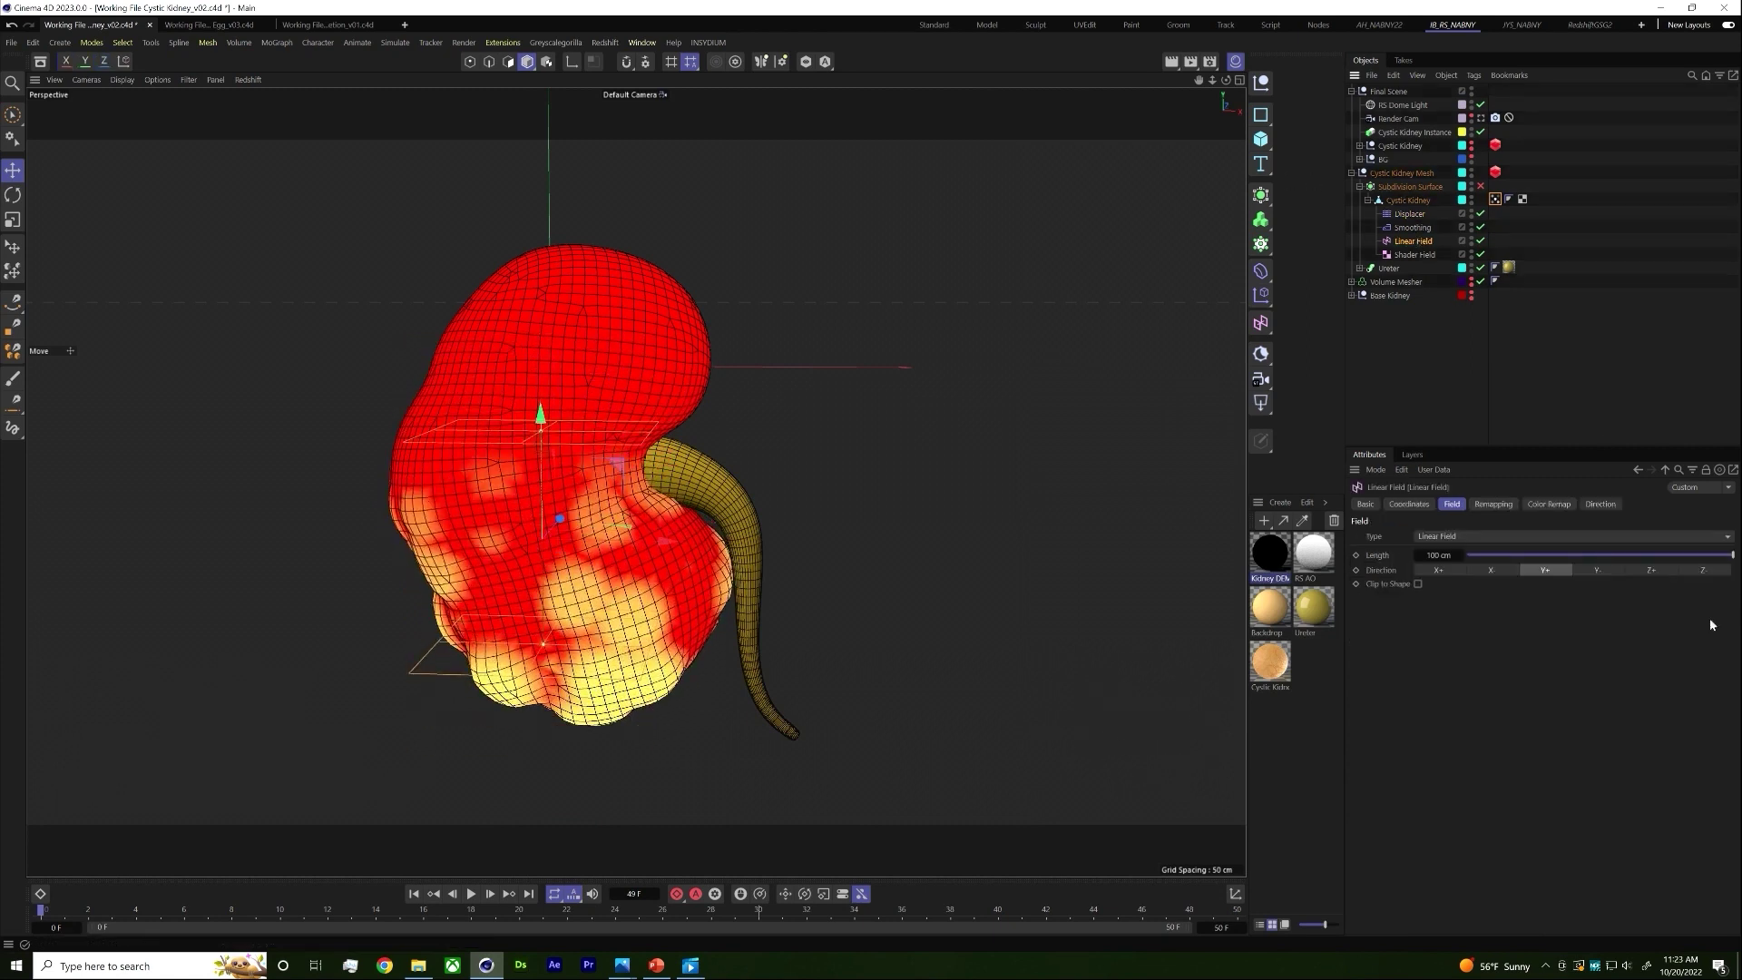
left_click(1597, 570)
left_click_drag(536, 403, 588, 89)
scroll(677, 350, "down", 3)
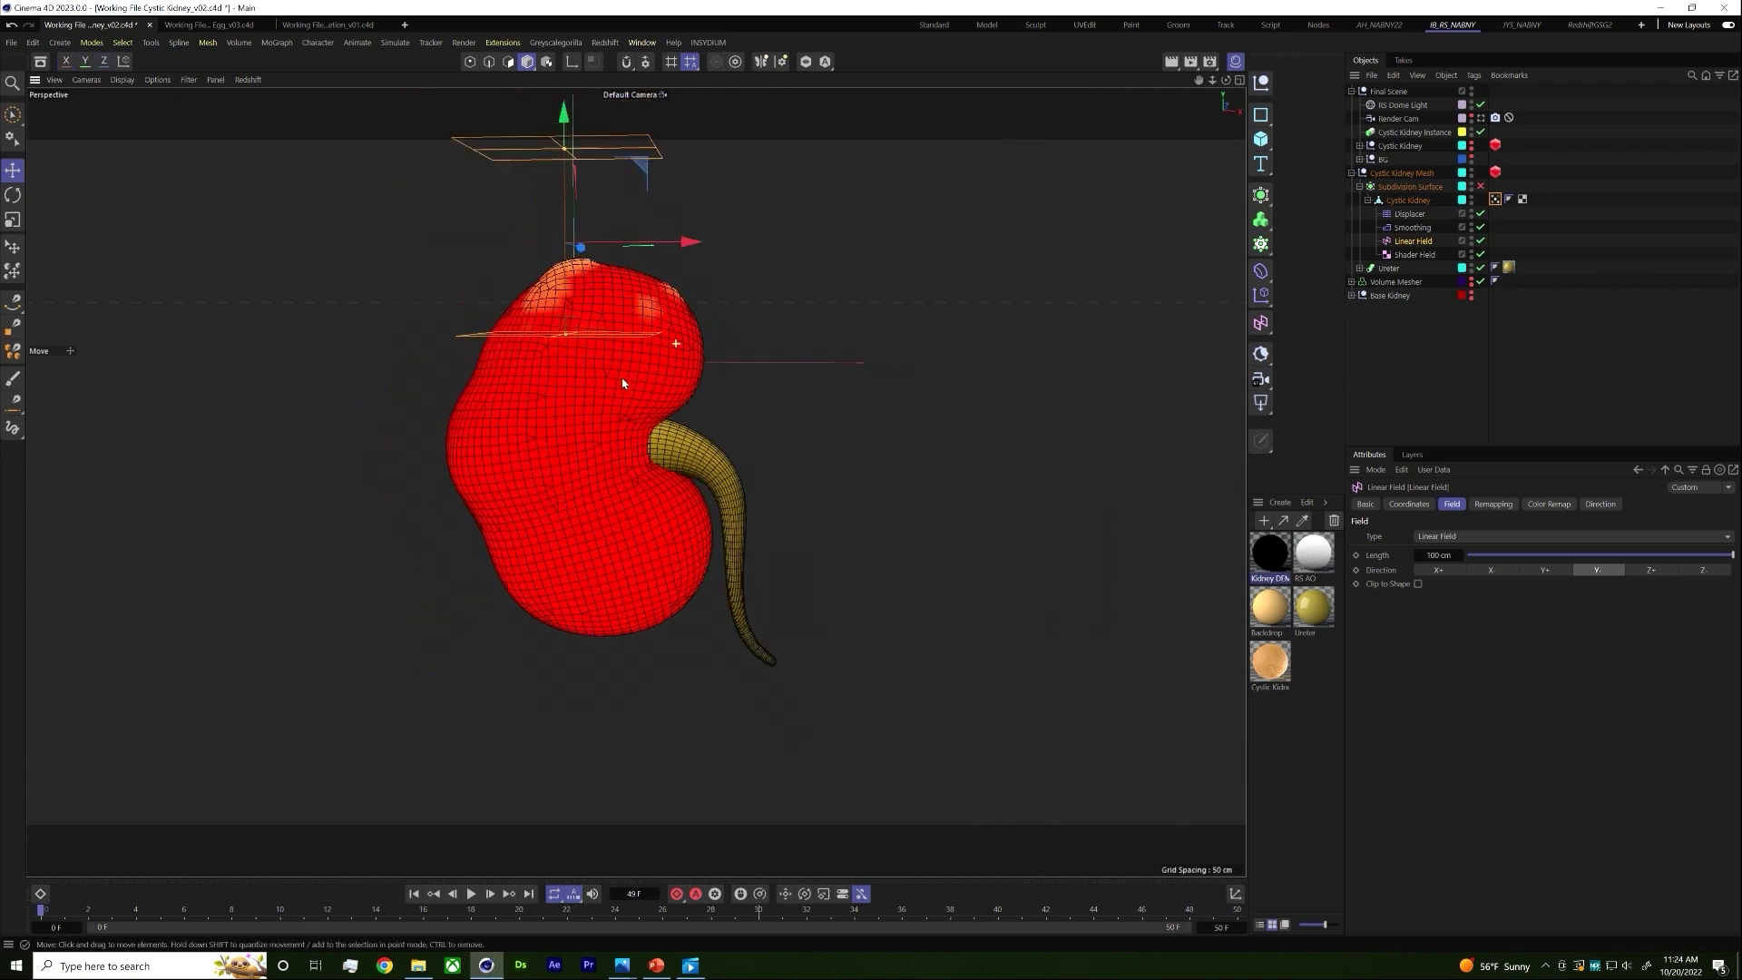
left_click_drag(635, 392, 695, 358)
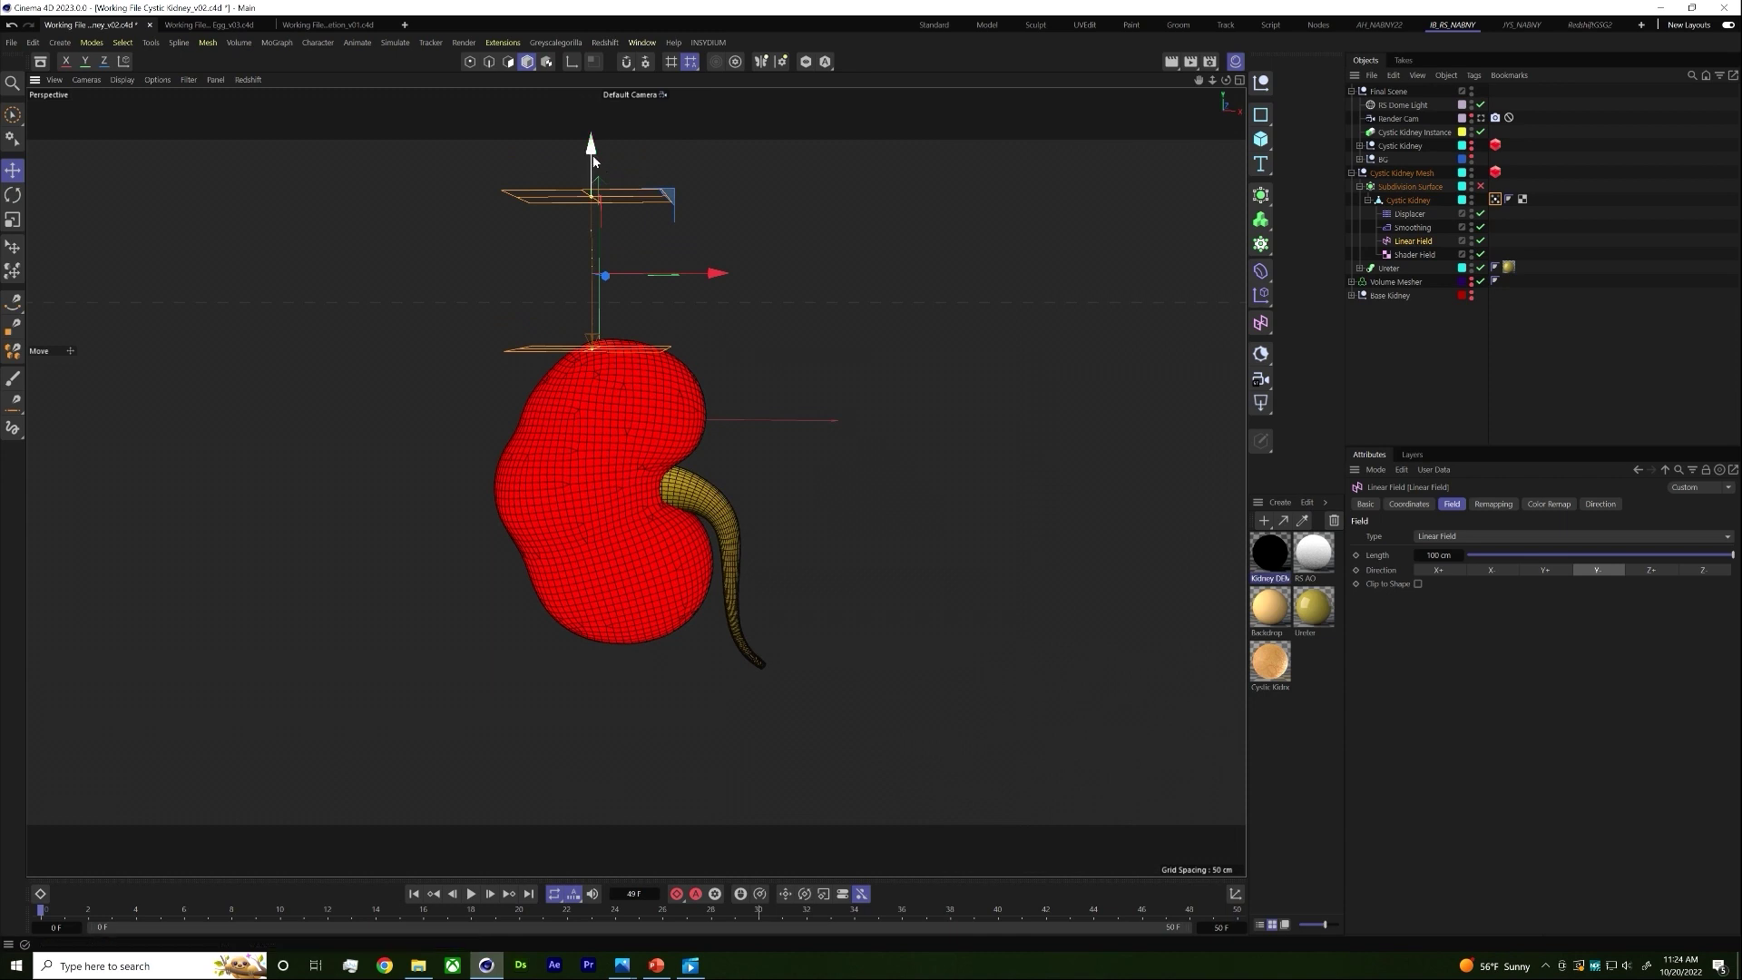
left_click_drag(591, 155, 591, 136)
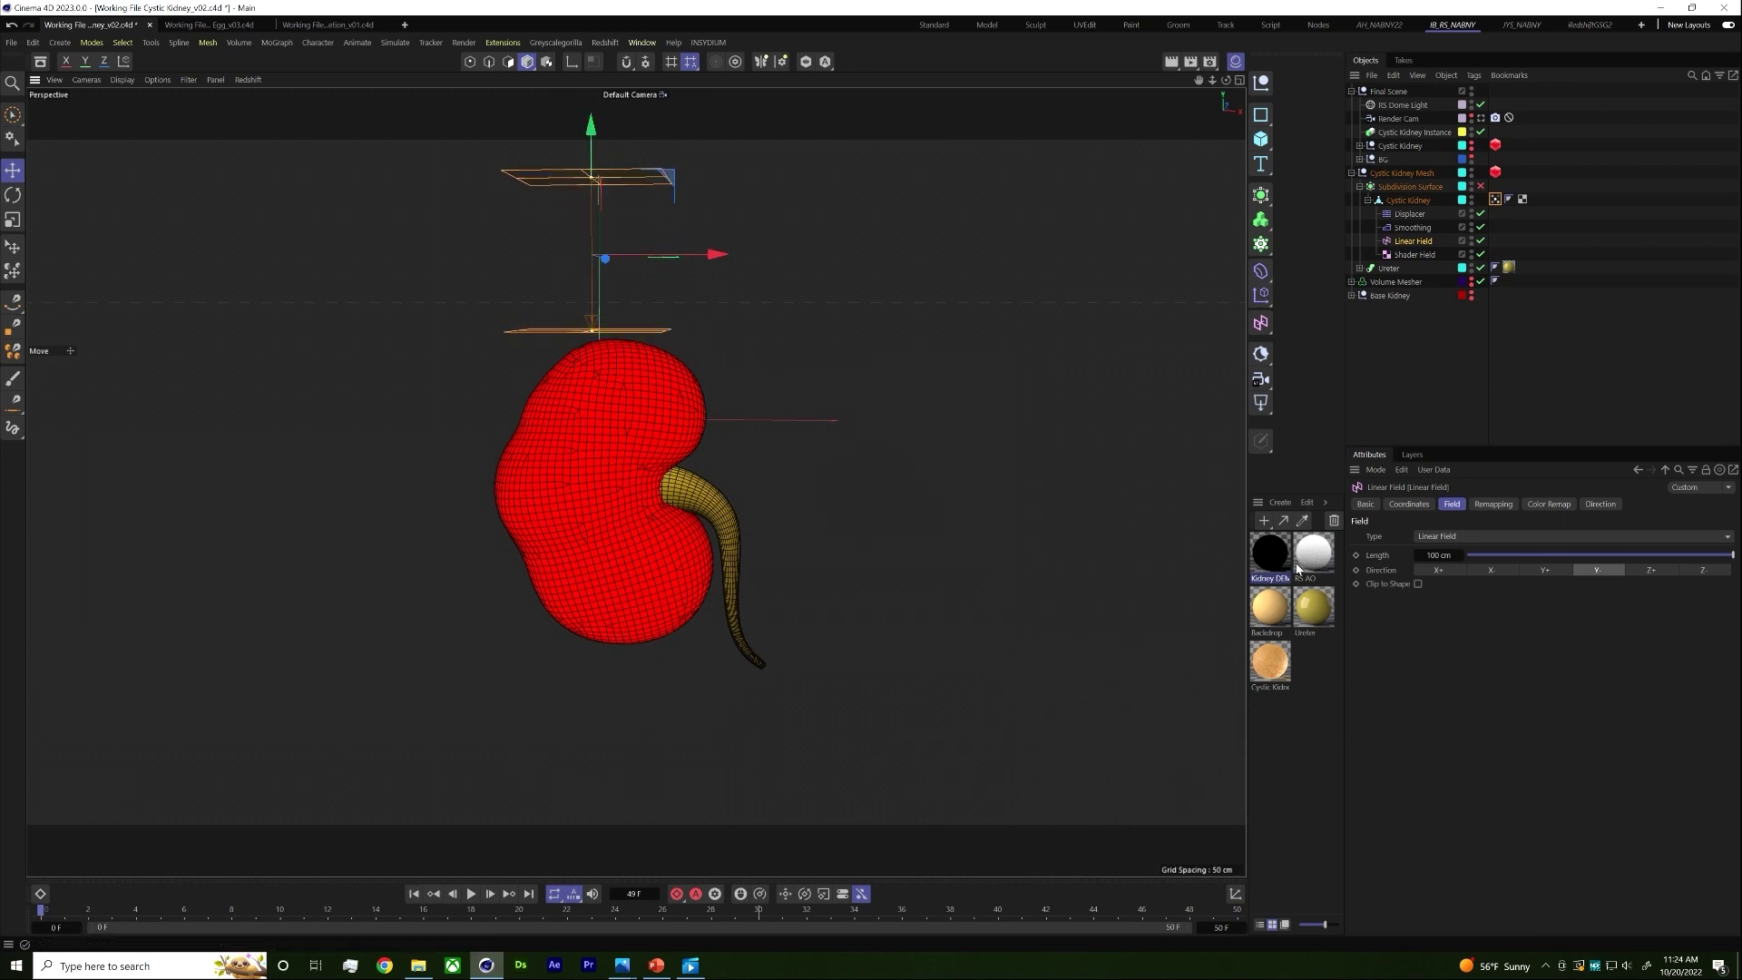
Step: Keyframe the Linear Field's Y position above the kidney at frame 0 and below it, at about -481 cm, at frame 26
left_click(1403, 506)
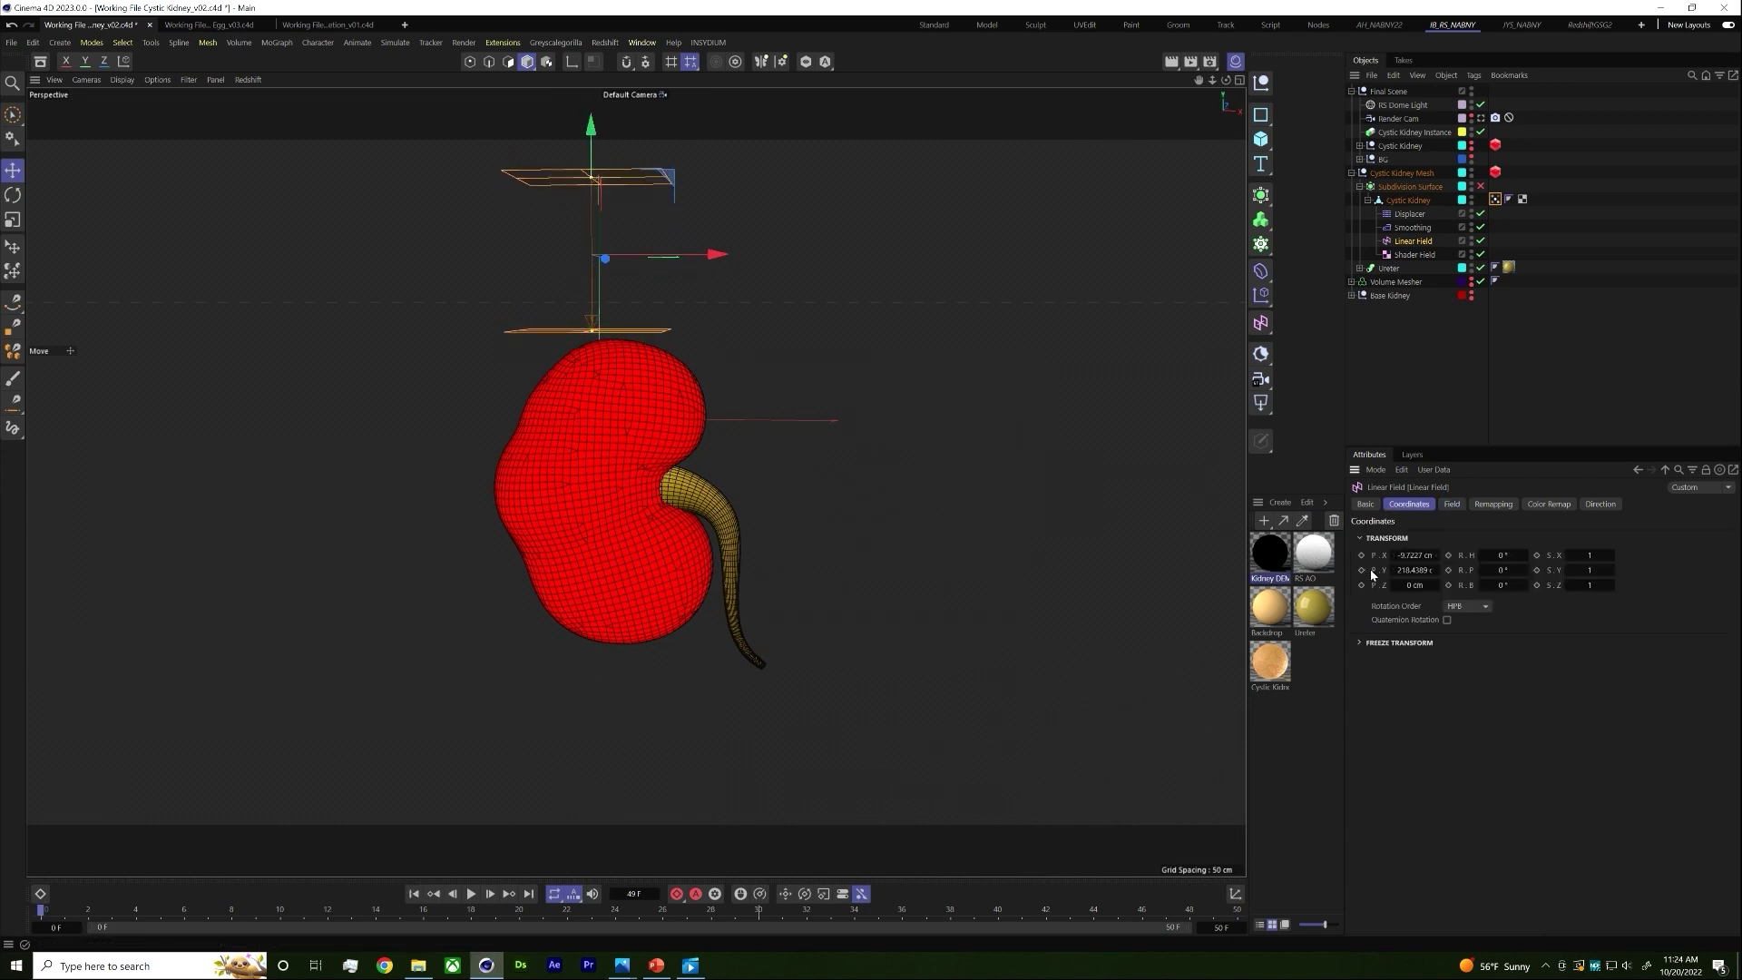
left_click_drag(38, 912, 521, 914)
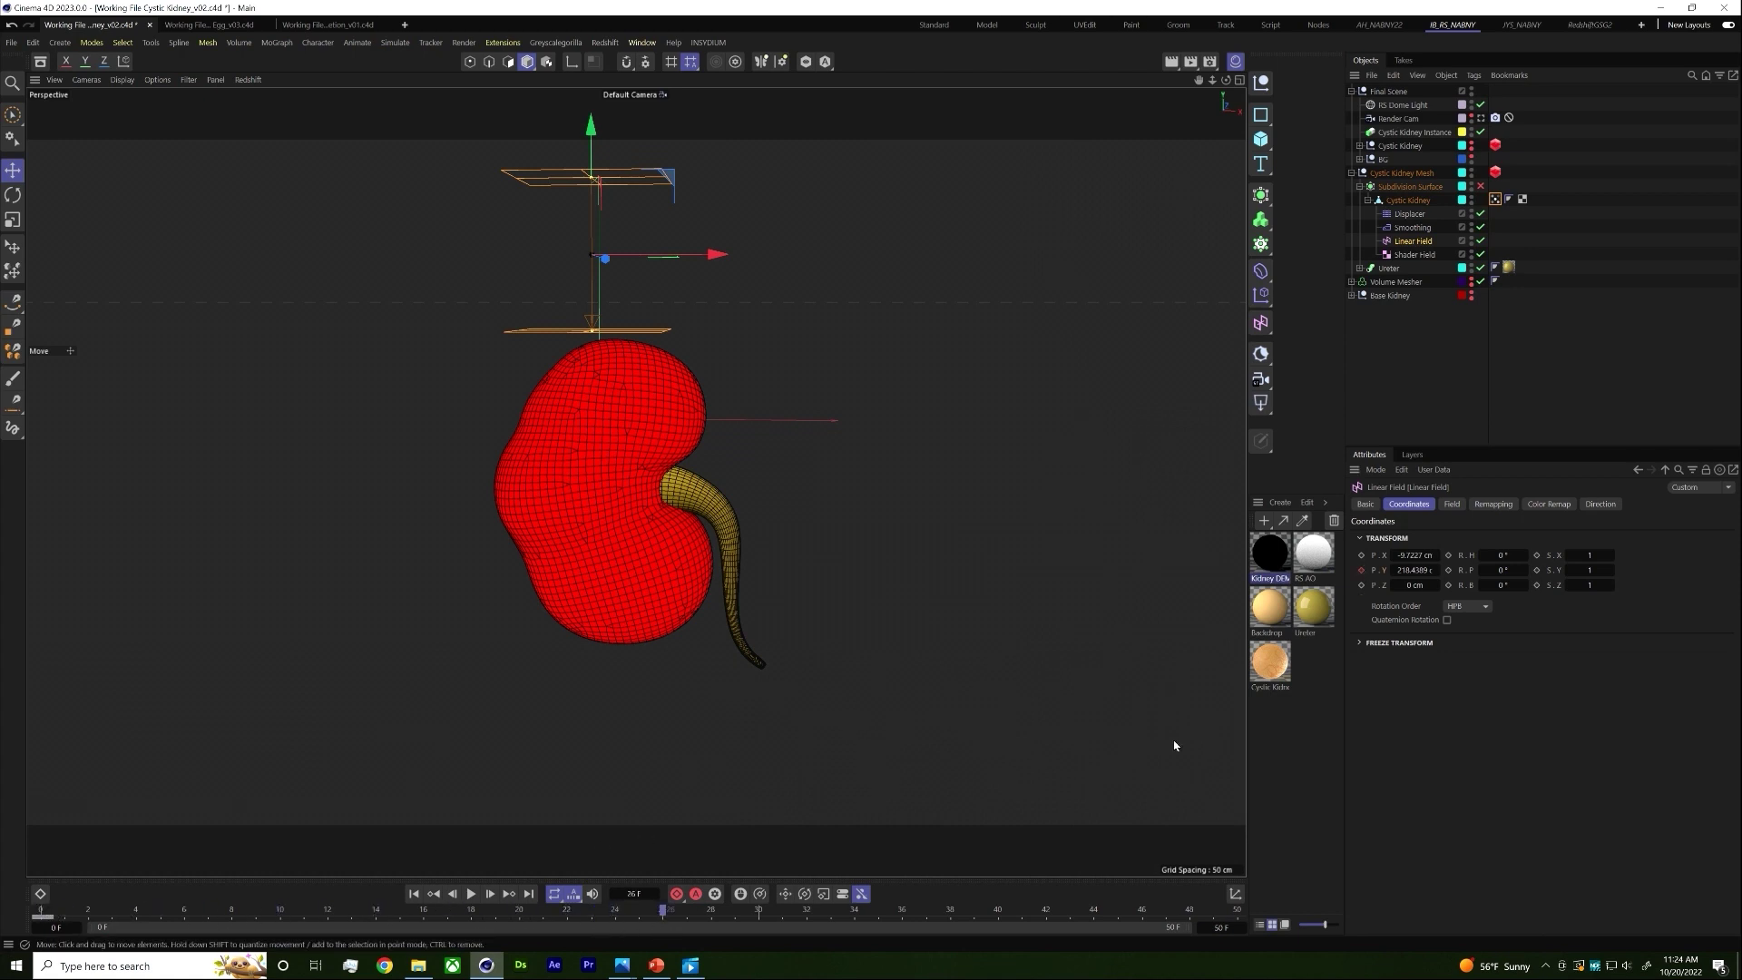
left_click_drag(591, 129, 595, 635)
left_click(1362, 570)
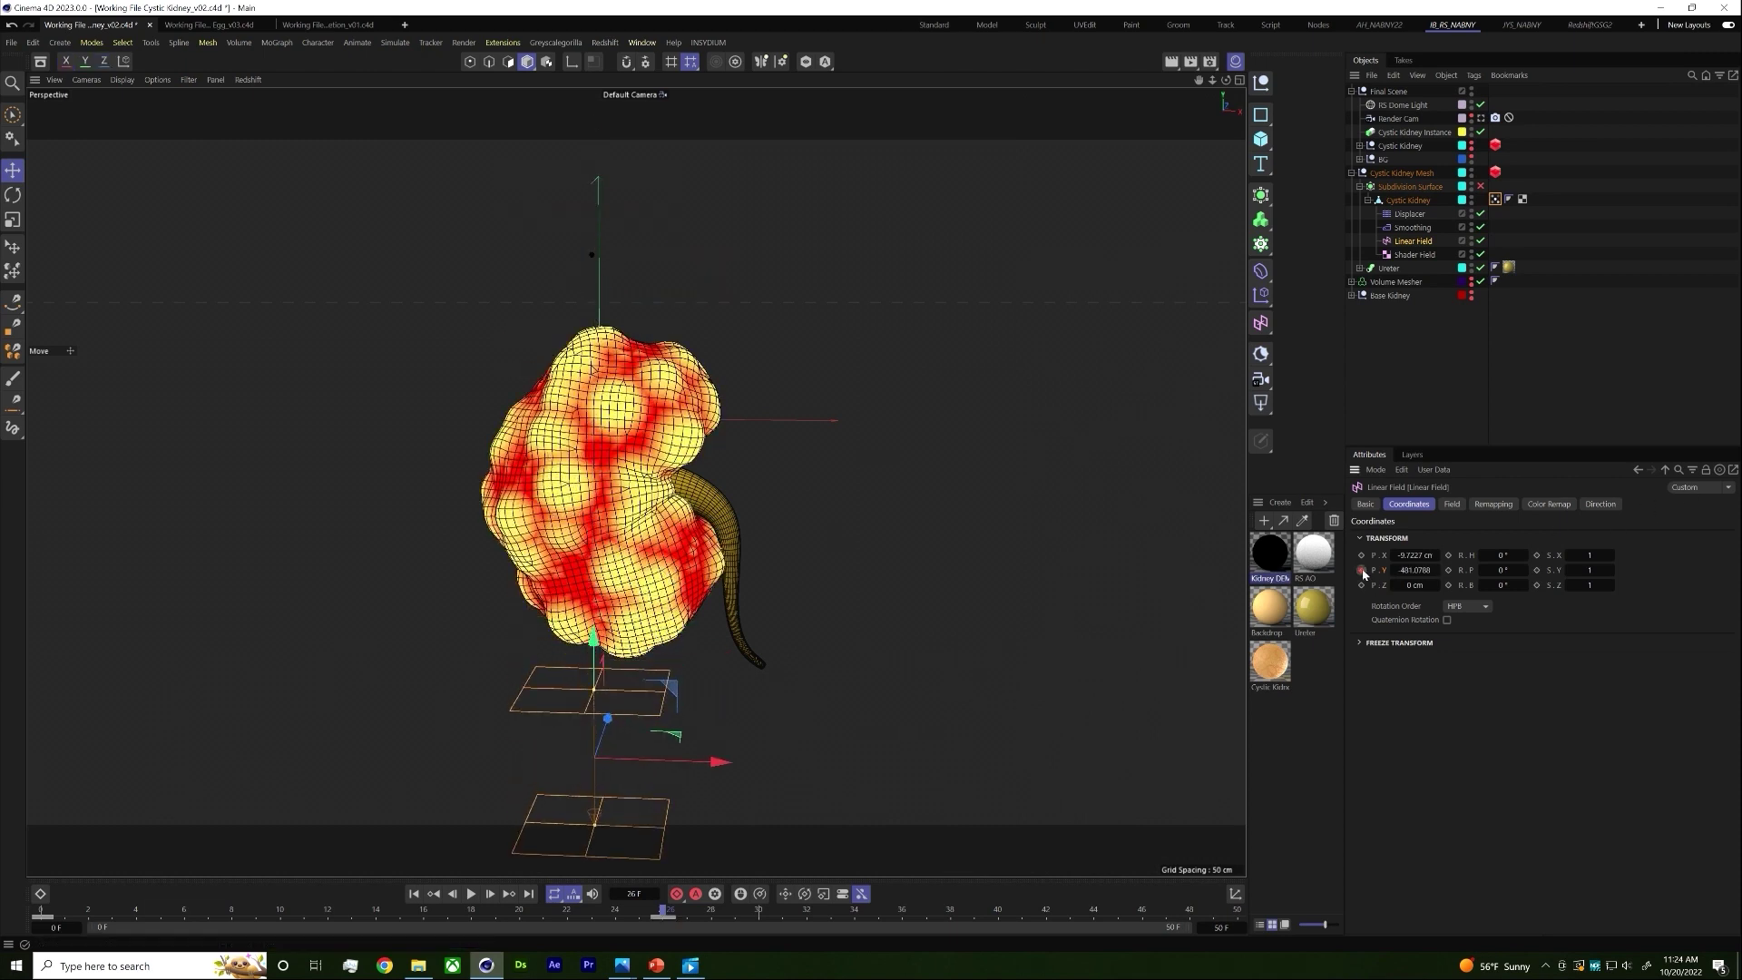
Step: Play the animation from frame 0 to check how the cysts grow down the kidney
left_click(437, 894)
left_click(469, 895)
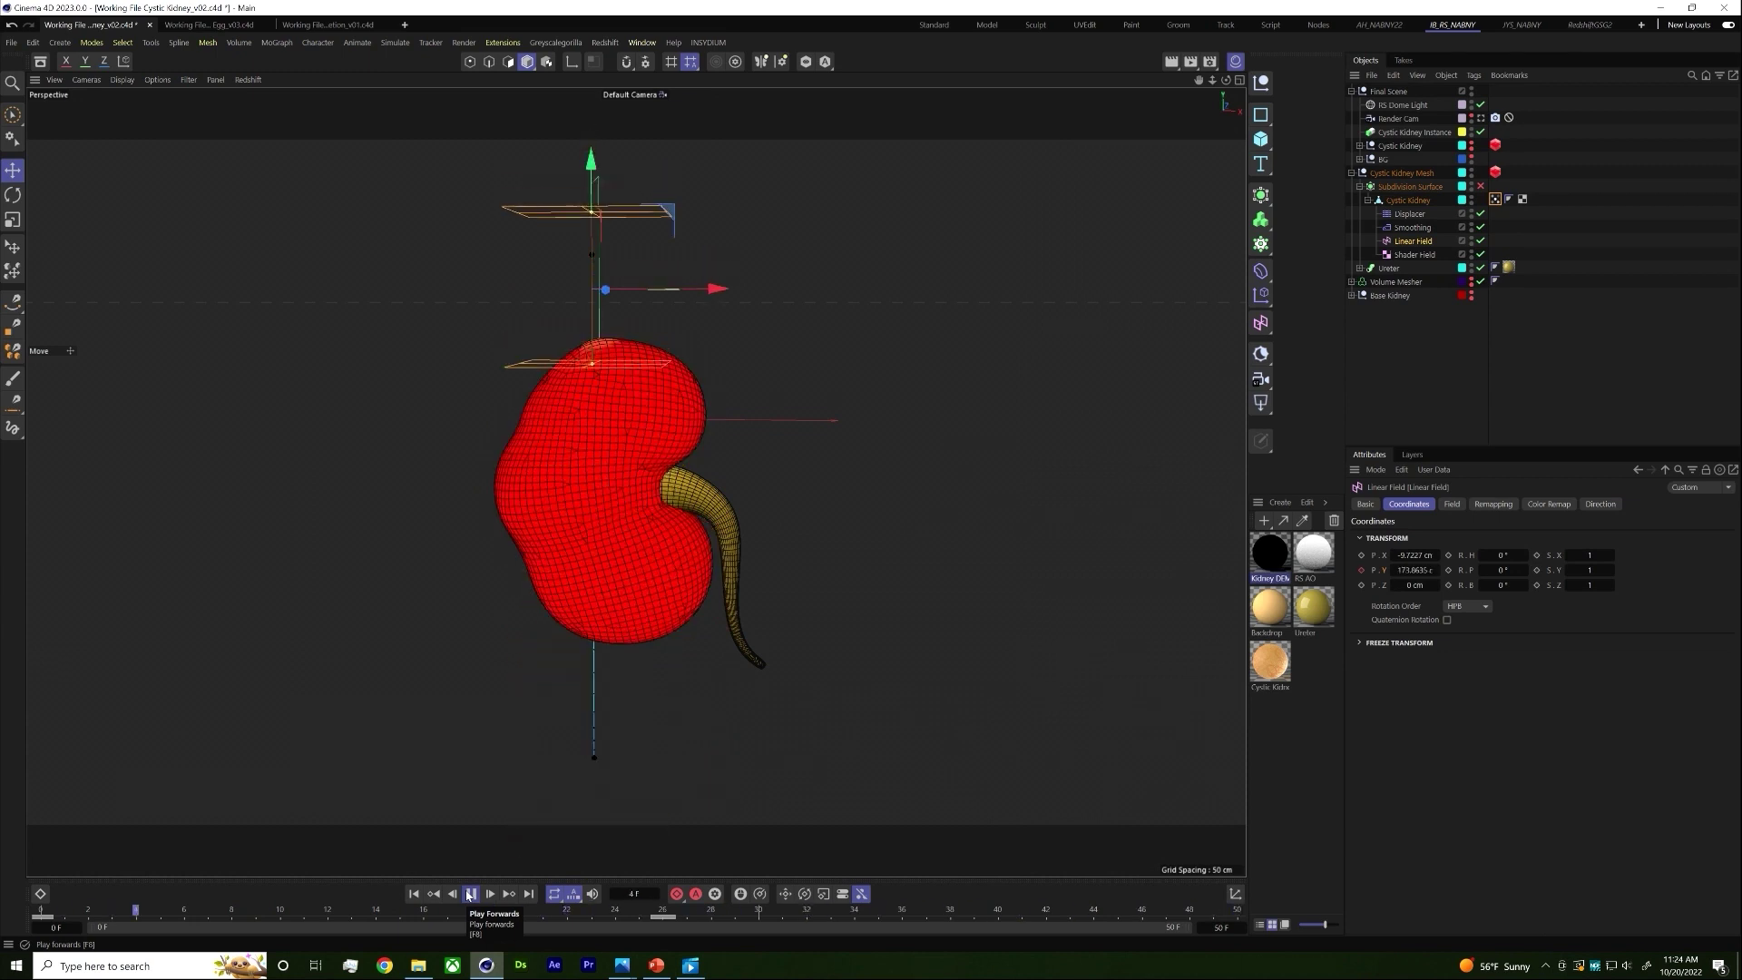
left_click(470, 894)
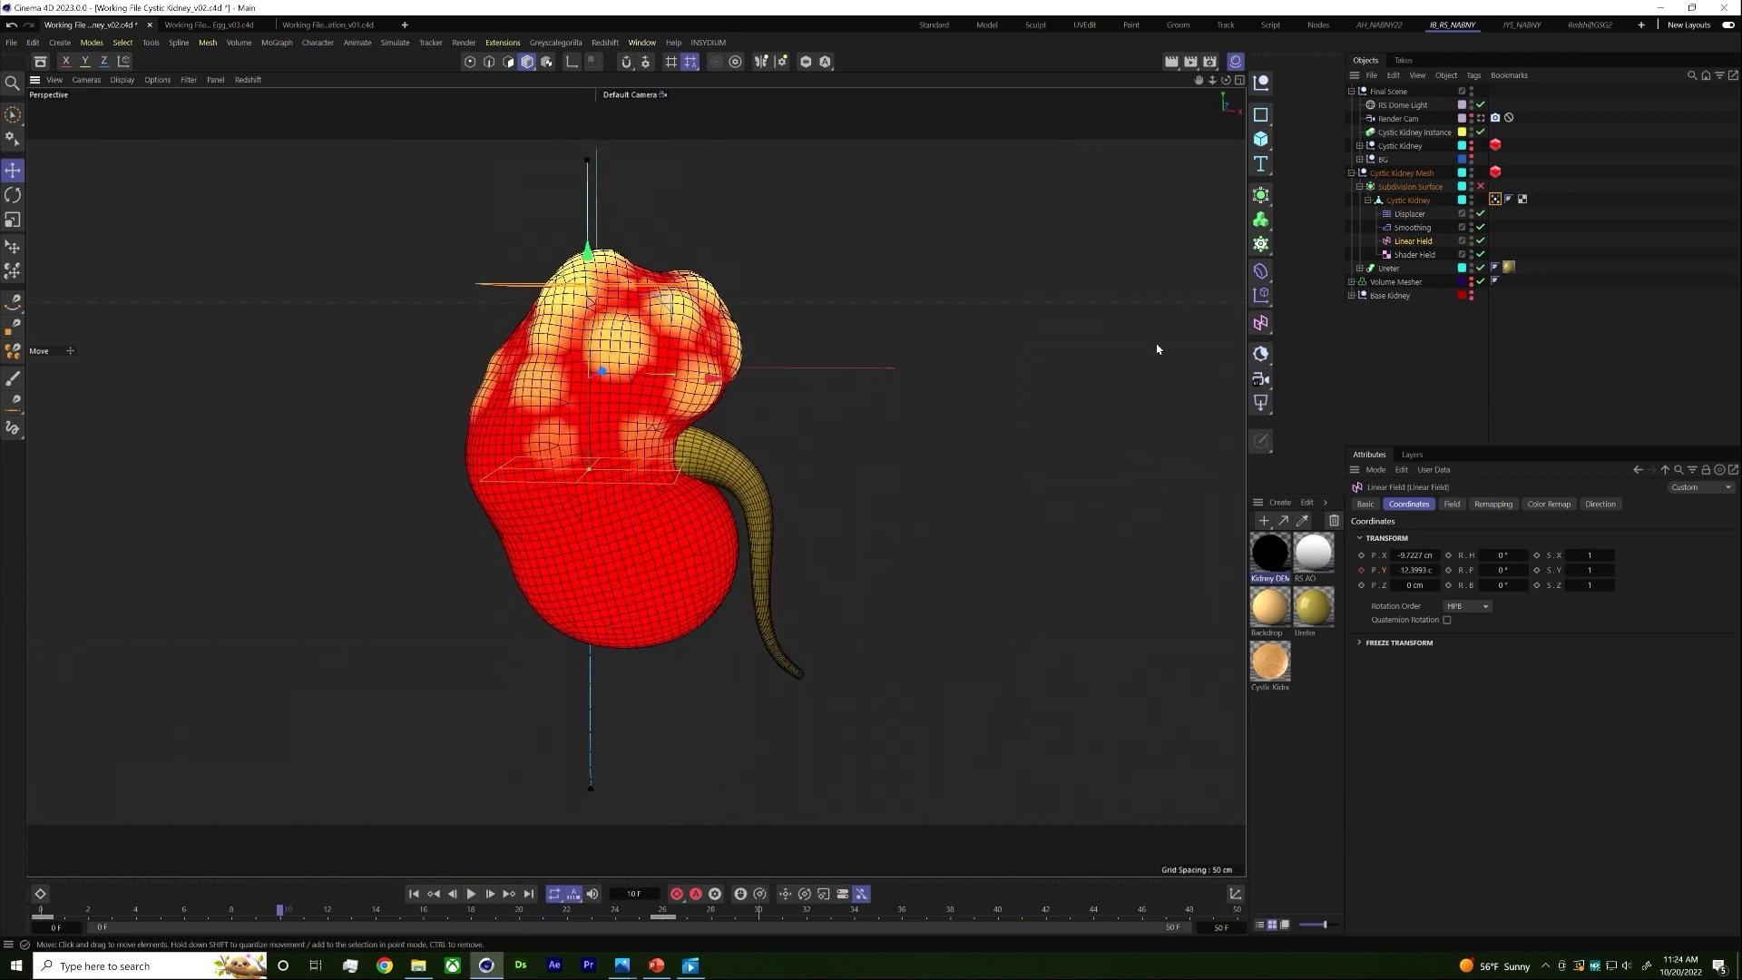
Step: Add a Jiggle deformer under the Cystic Kidney object and place it between the Displacer and Smoothing deformers
left_click(1412, 203)
key("shift+c")
type("jigg")
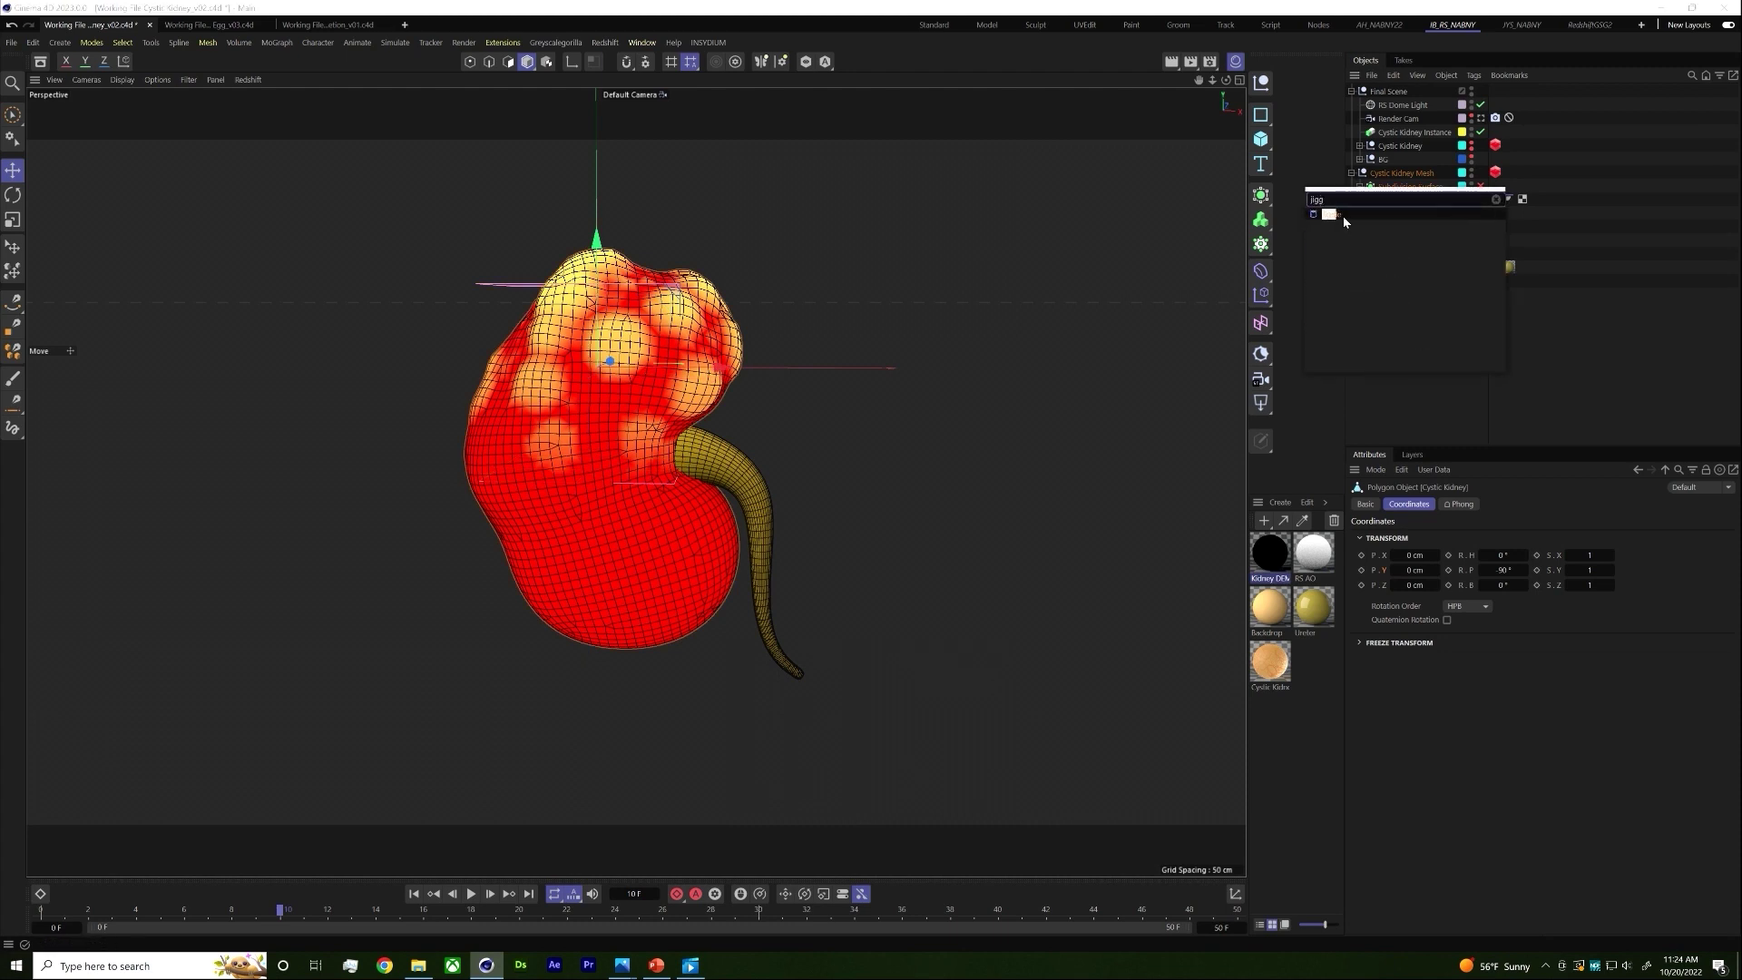
left_click_drag(1327, 210, 1442, 205)
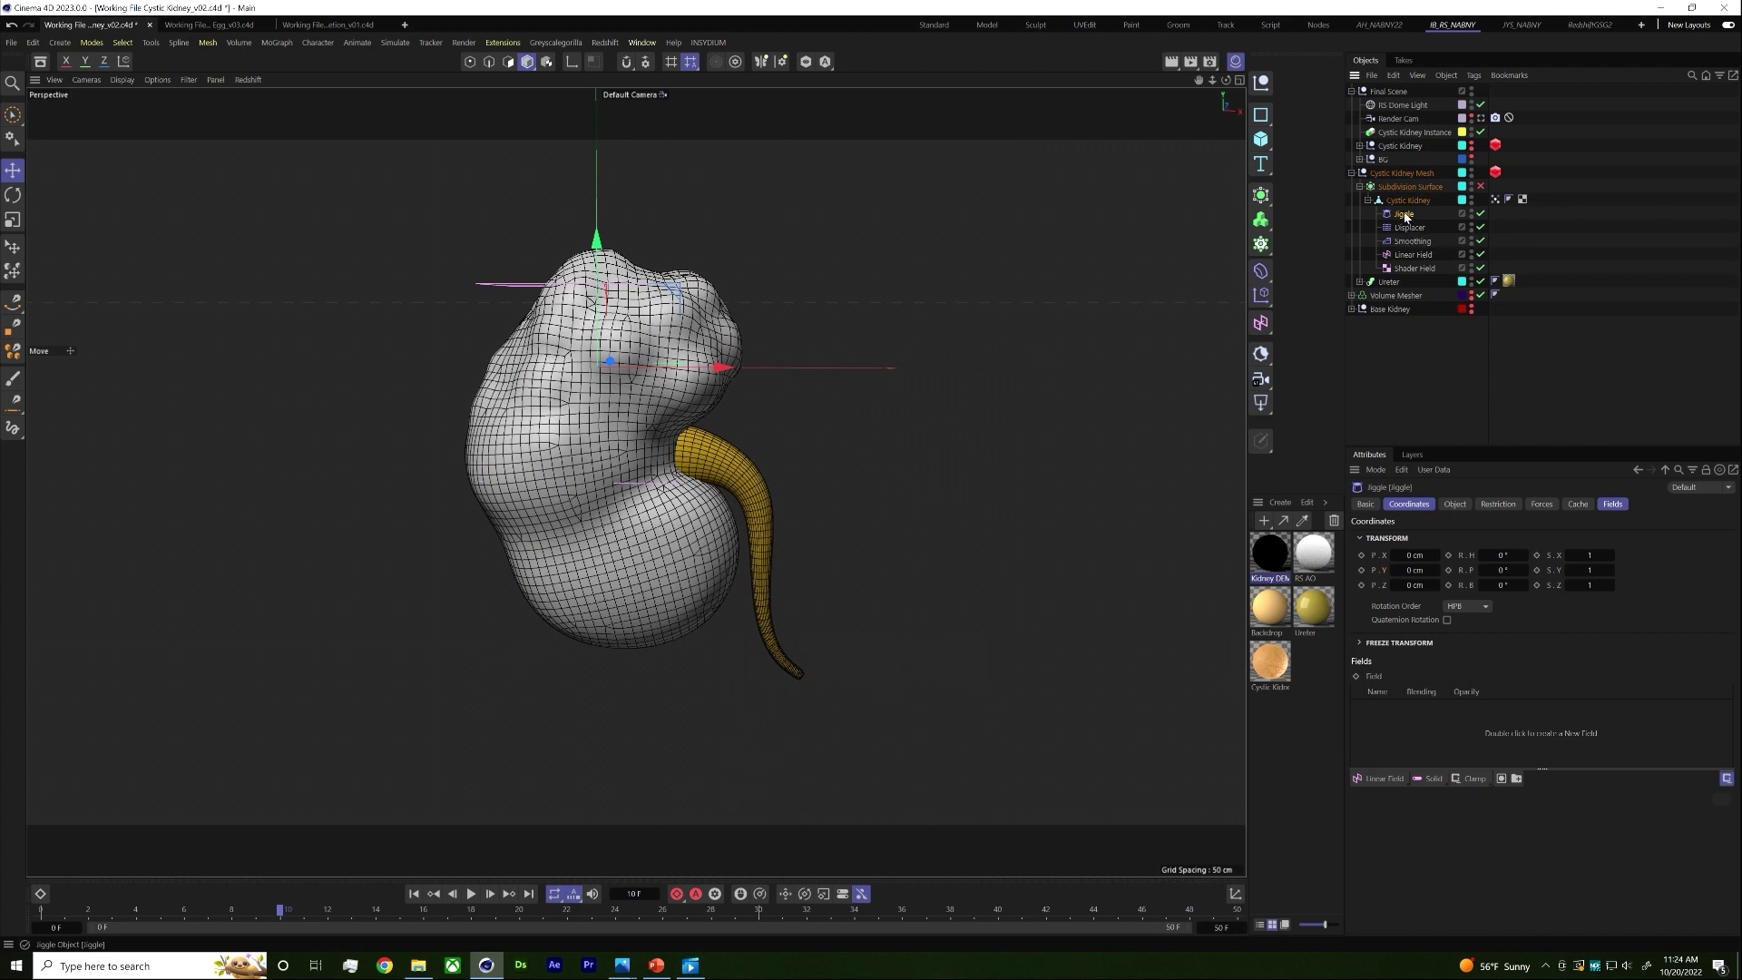
left_click(1459, 506)
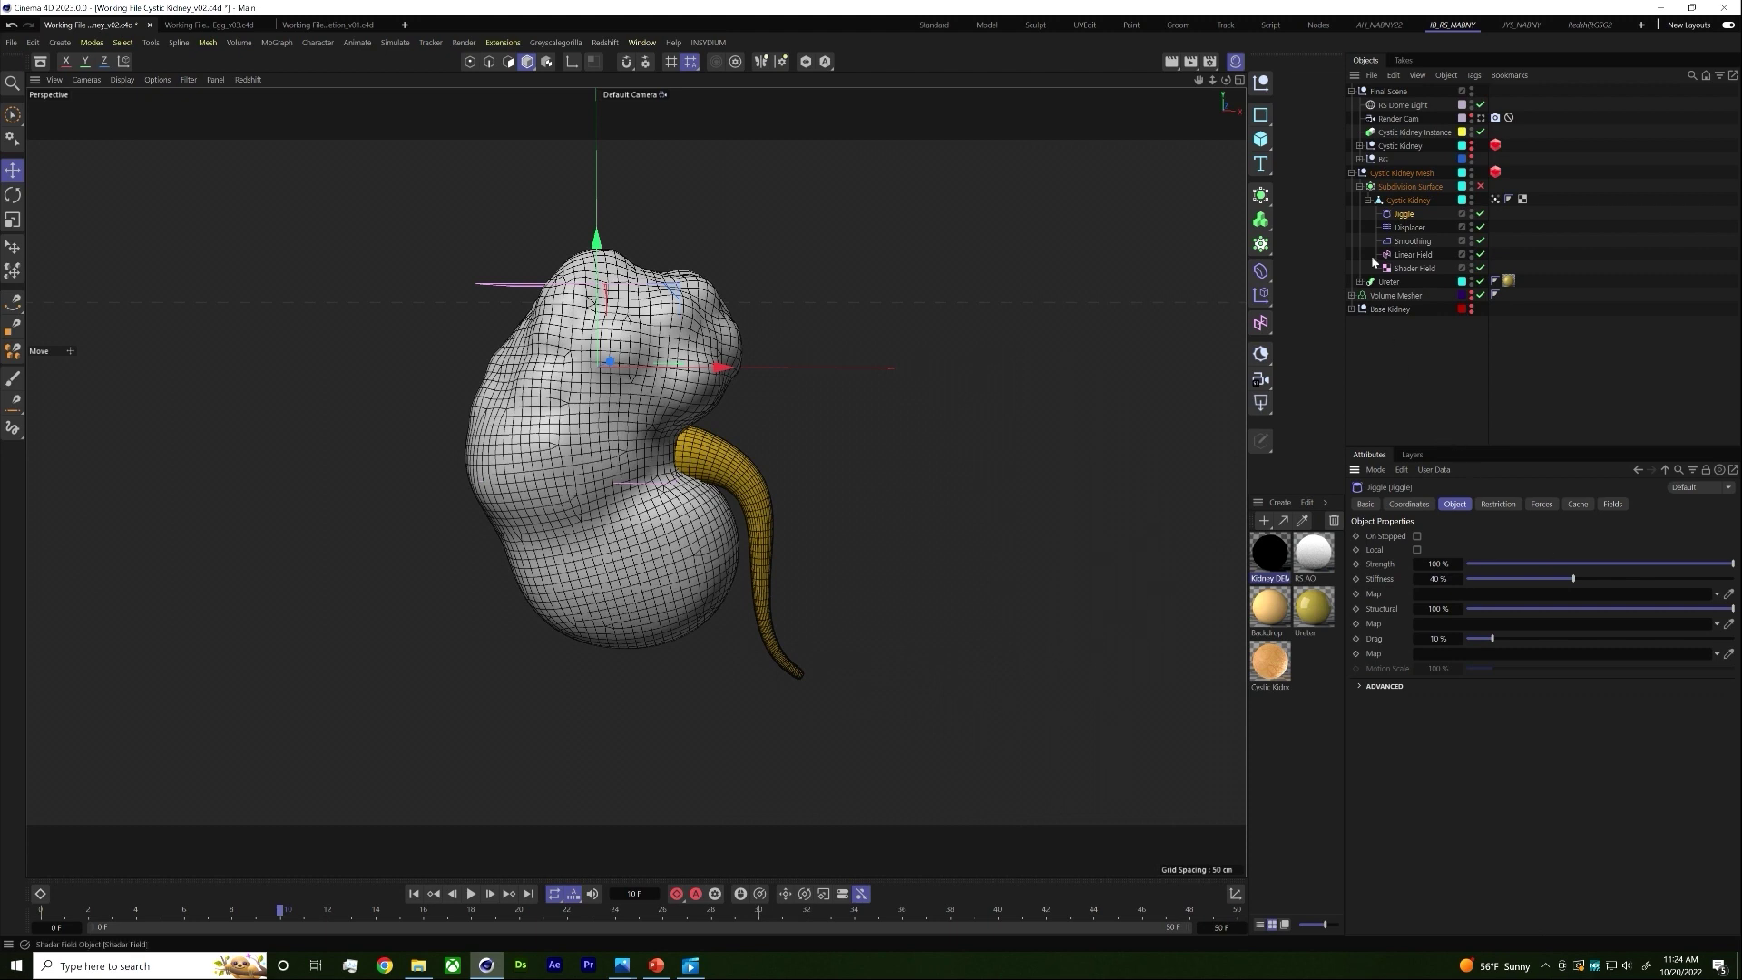
left_click_drag(1403, 215, 1409, 238)
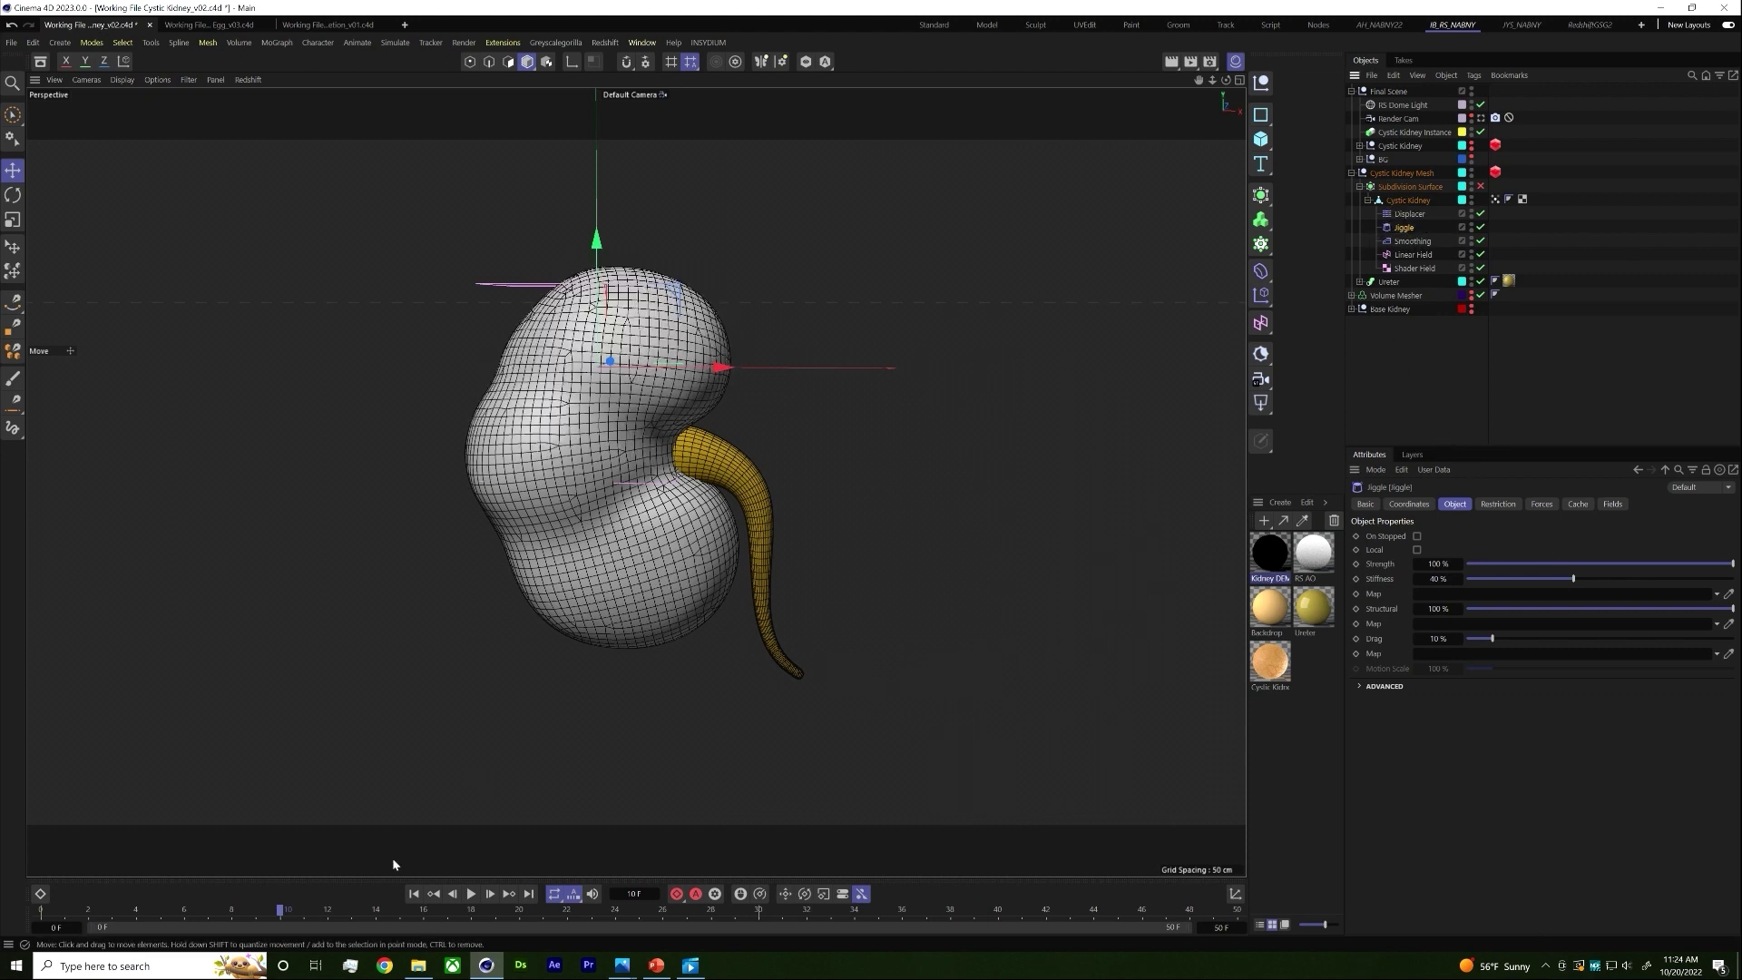
Step: While the animation plays from the start, set the Jiggle deformer's strength to 55%, stiffness to 62% and drag to 31%
left_click(414, 894)
left_click(471, 894)
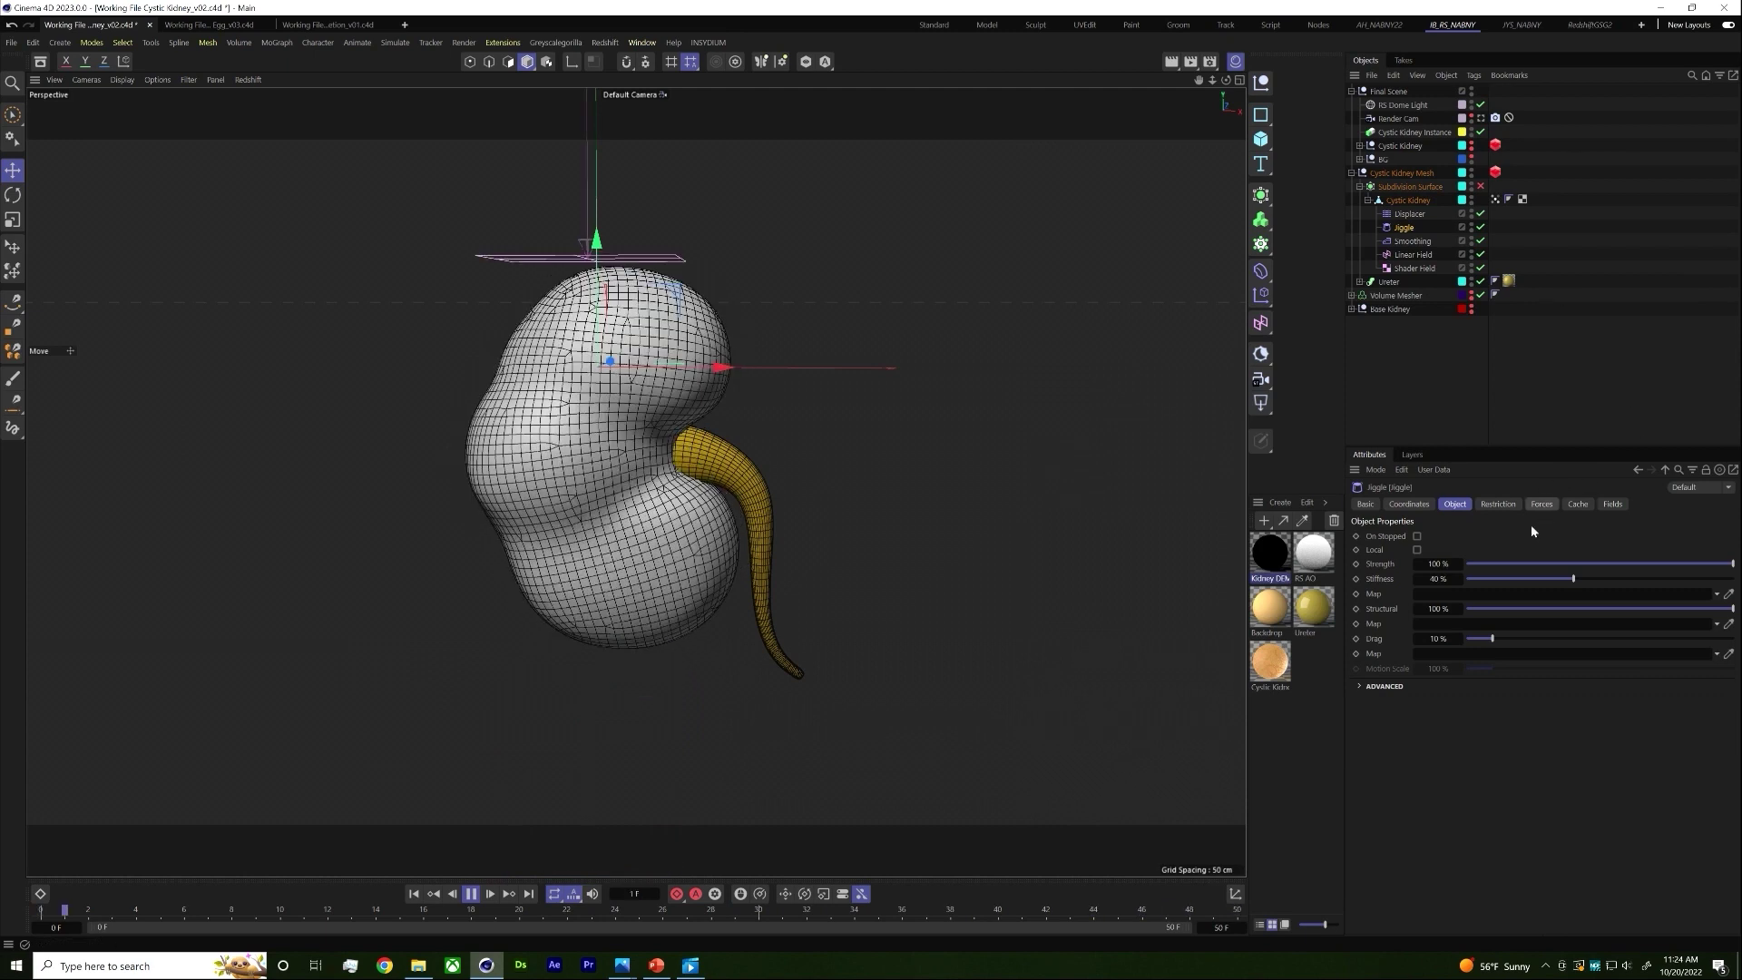
left_click_drag(1573, 579, 1632, 578)
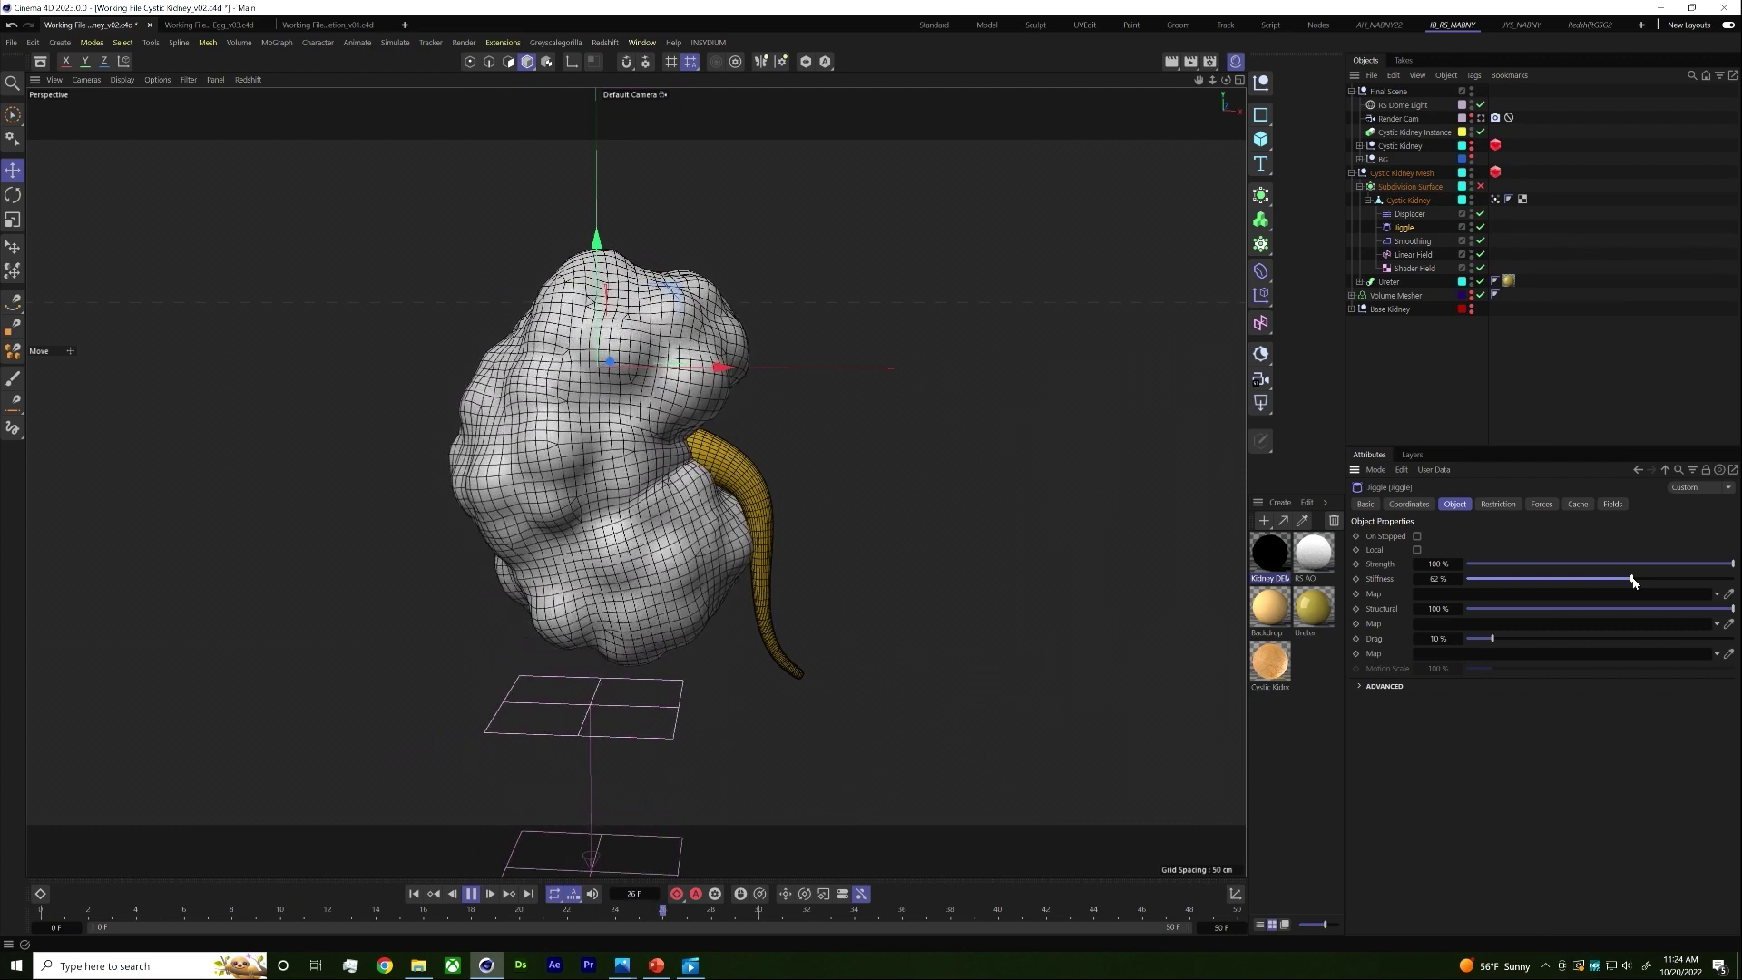
left_click_drag(1565, 564, 1570, 565)
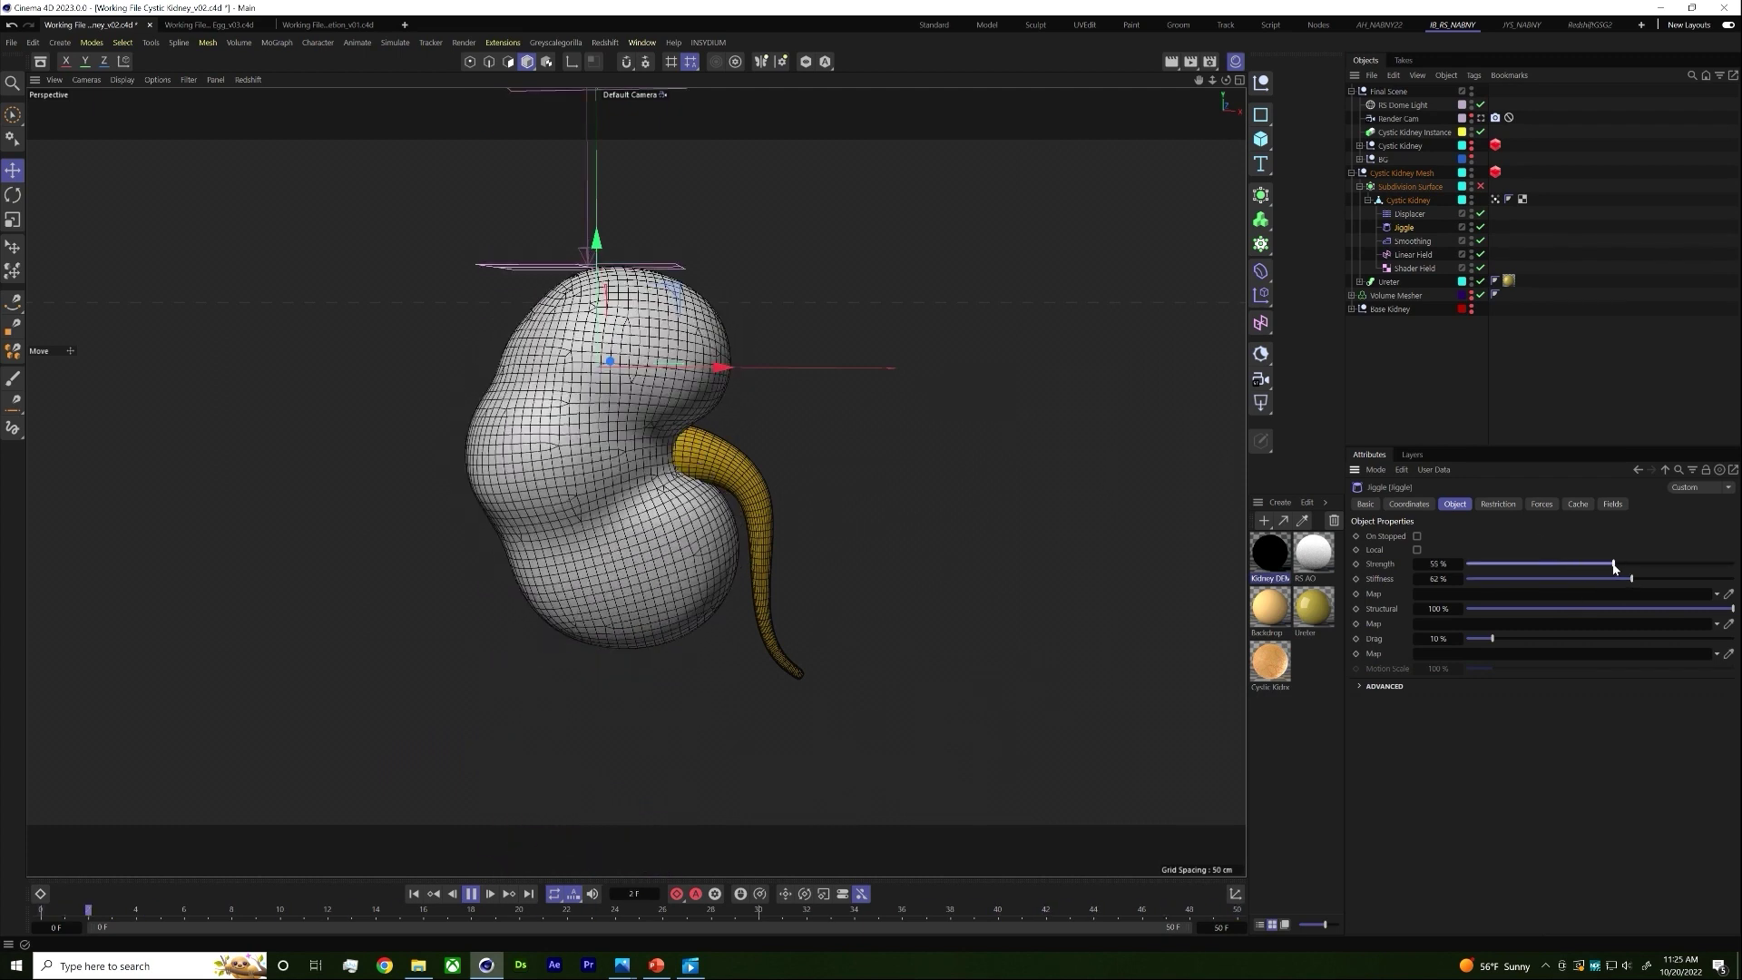
left_click_drag(1492, 639, 1499, 639)
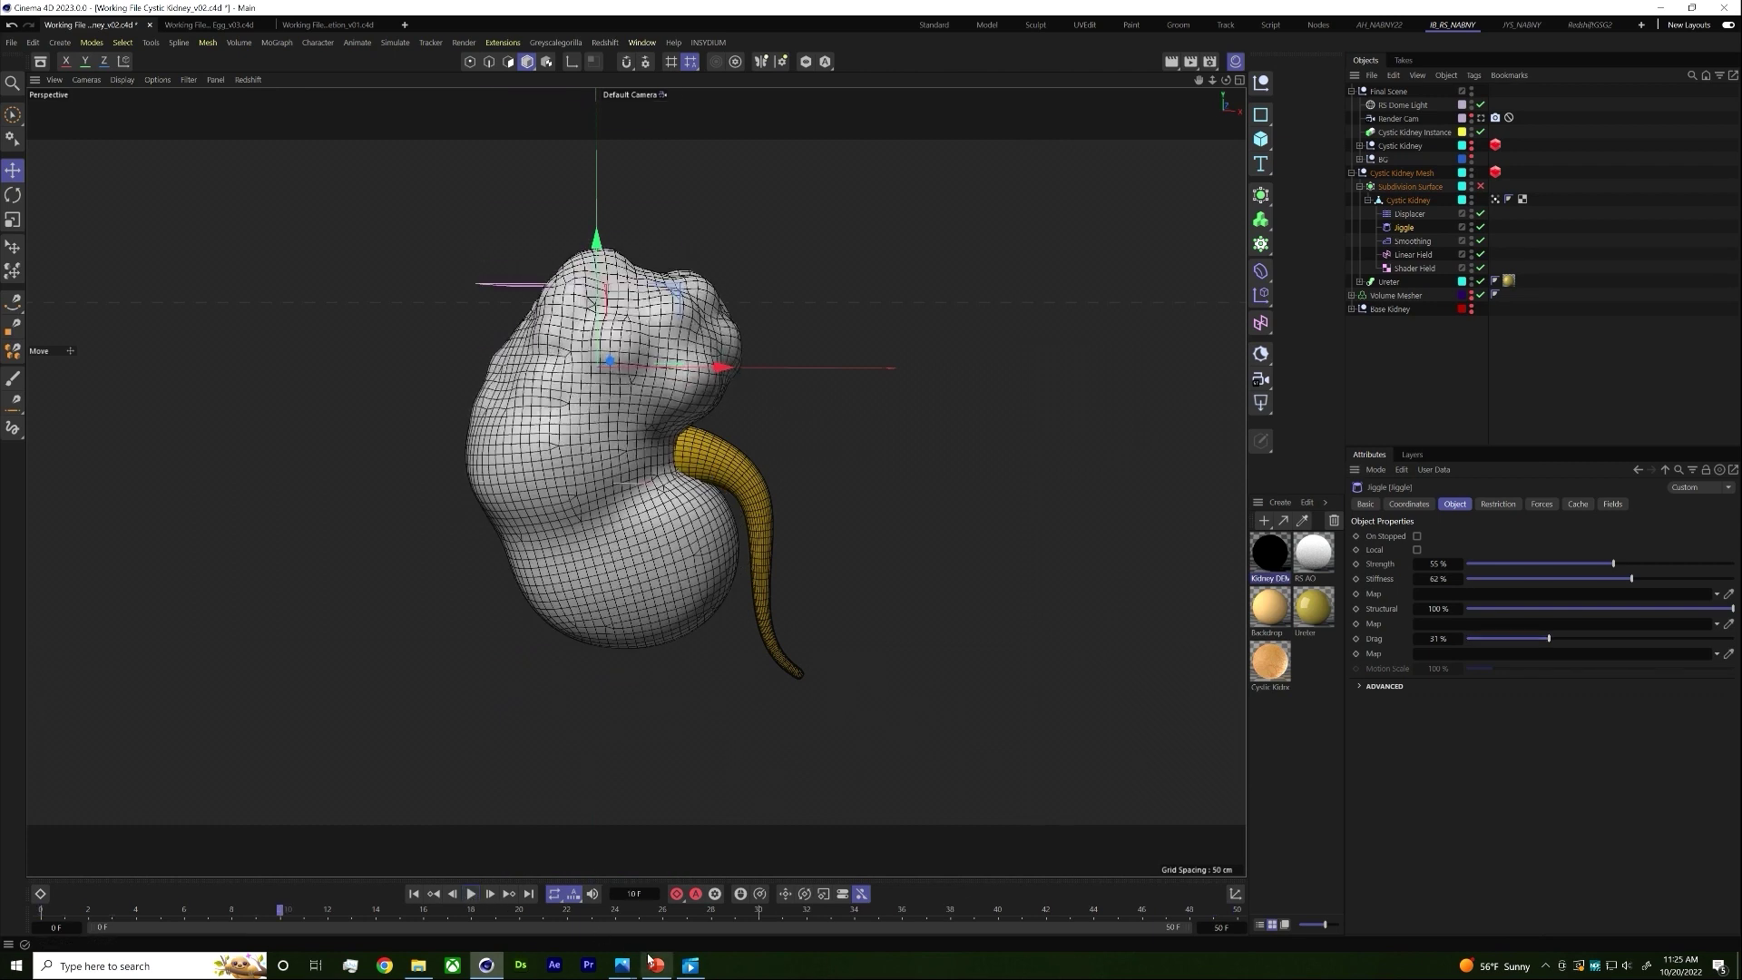
Step: Switch to the video player, watch the finished Cystic Kidney_v01 render, and return to Cinema 4D
left_click(690, 965)
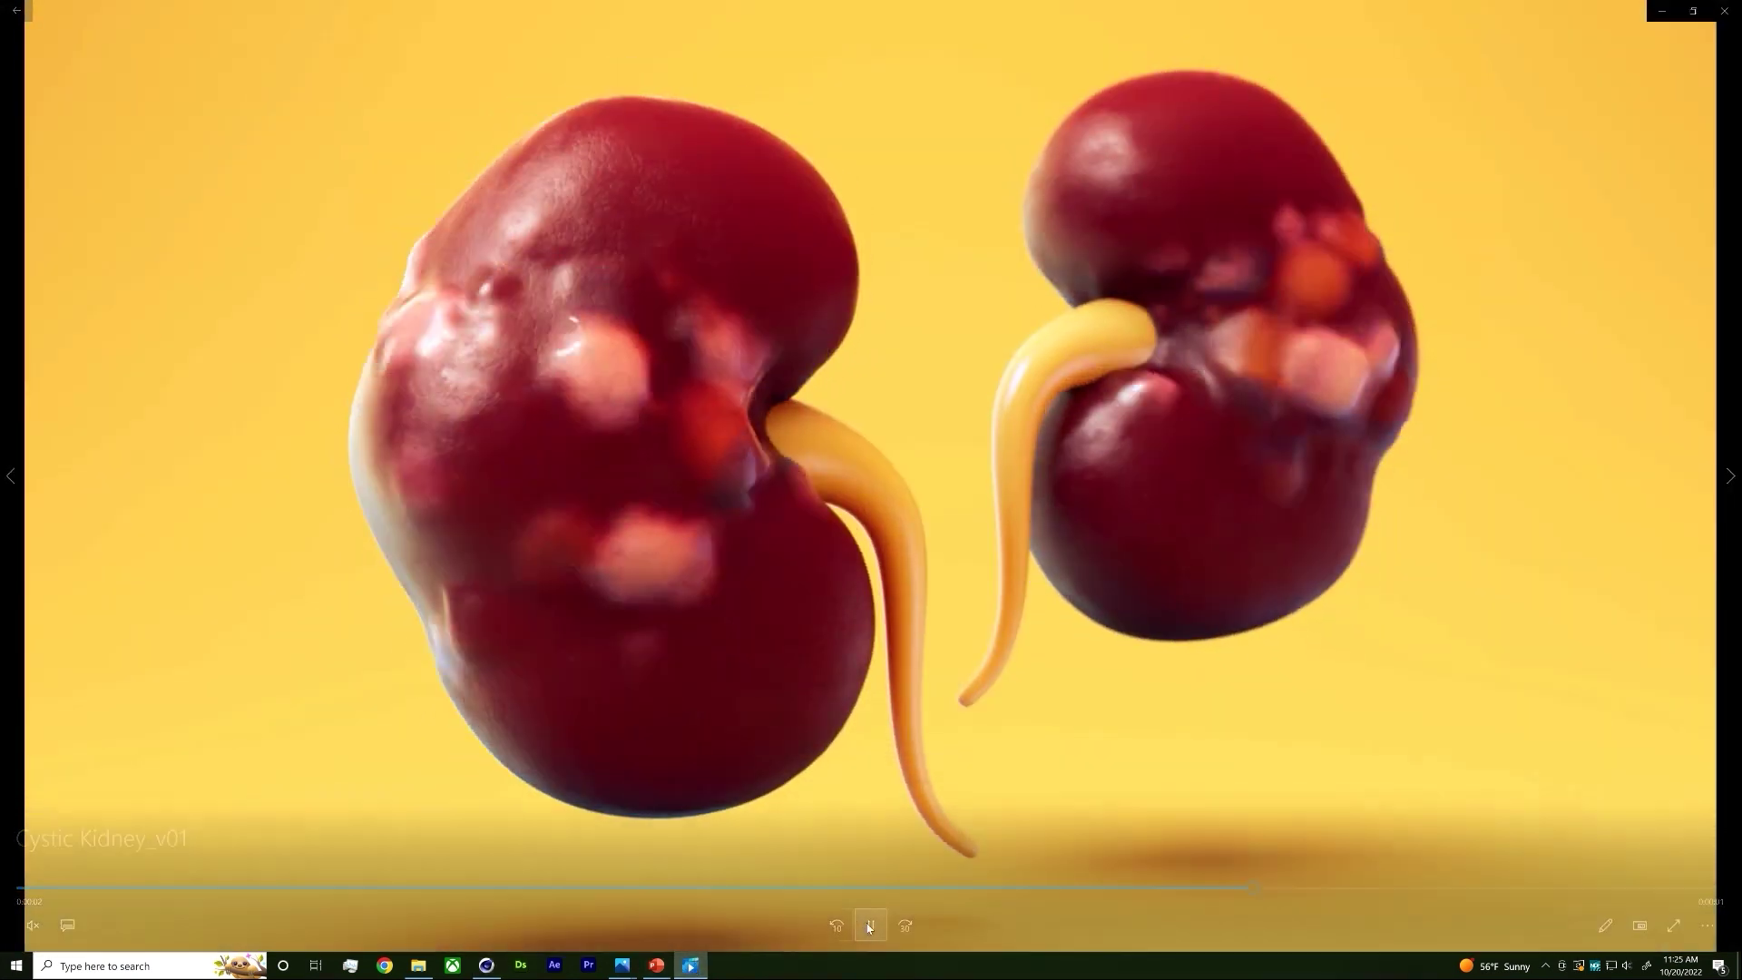
left_click(868, 927)
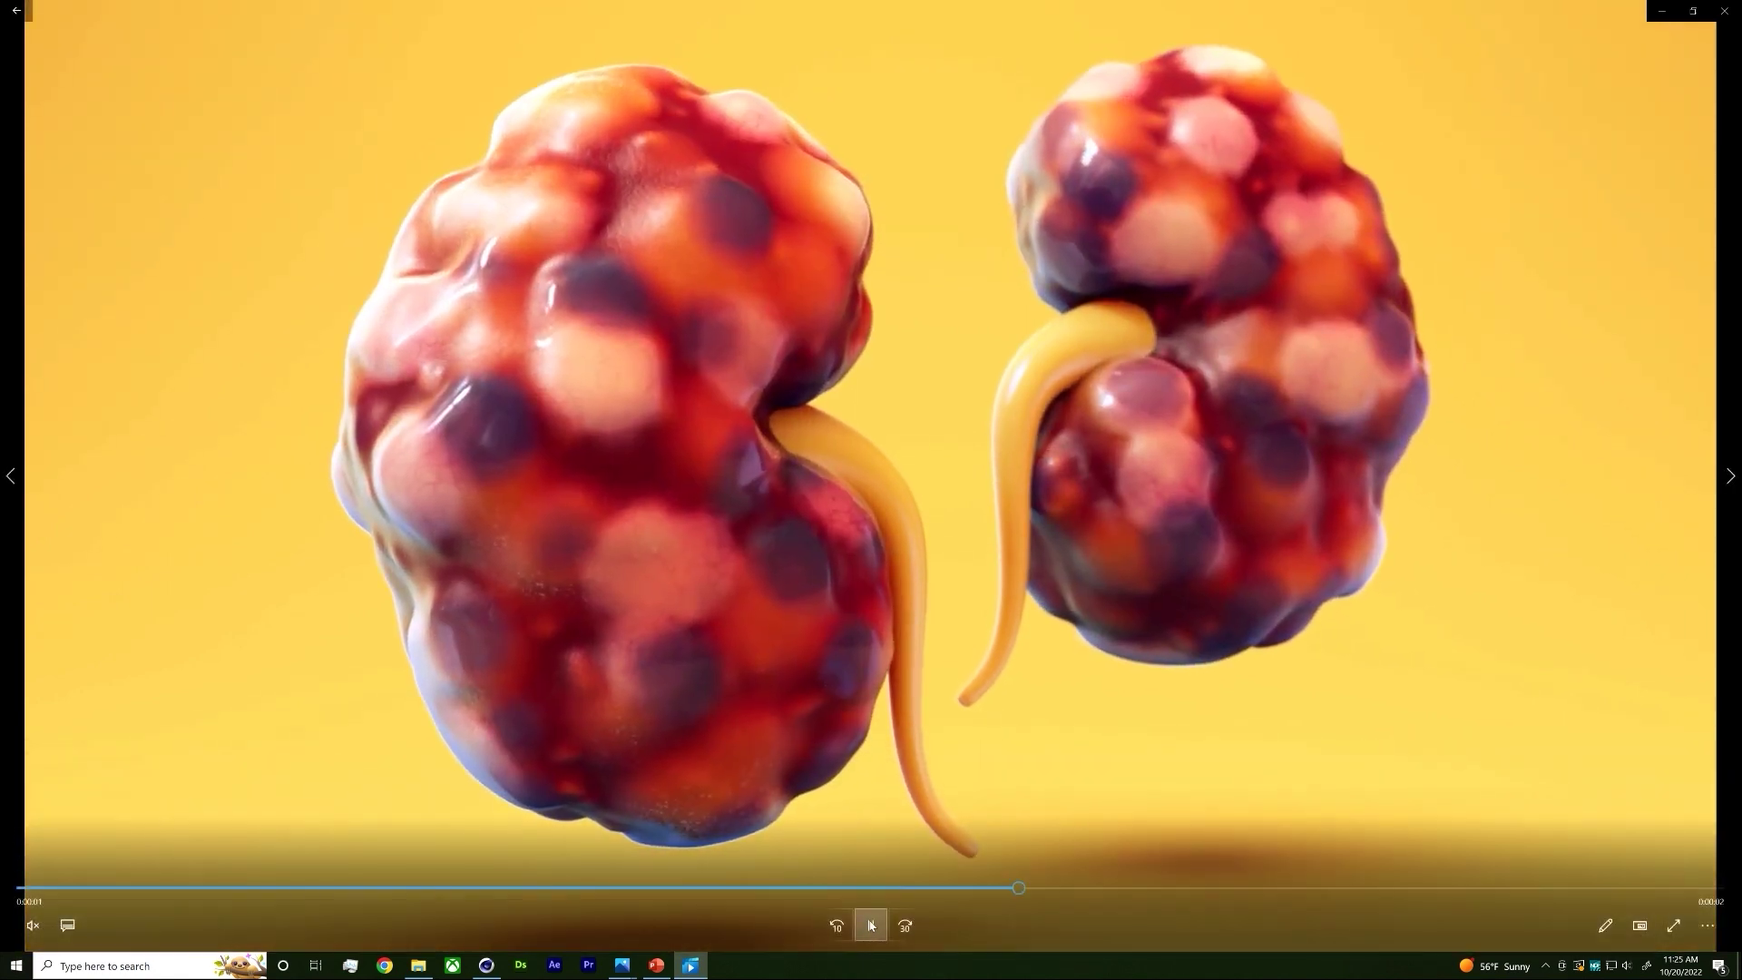
left_click(872, 925)
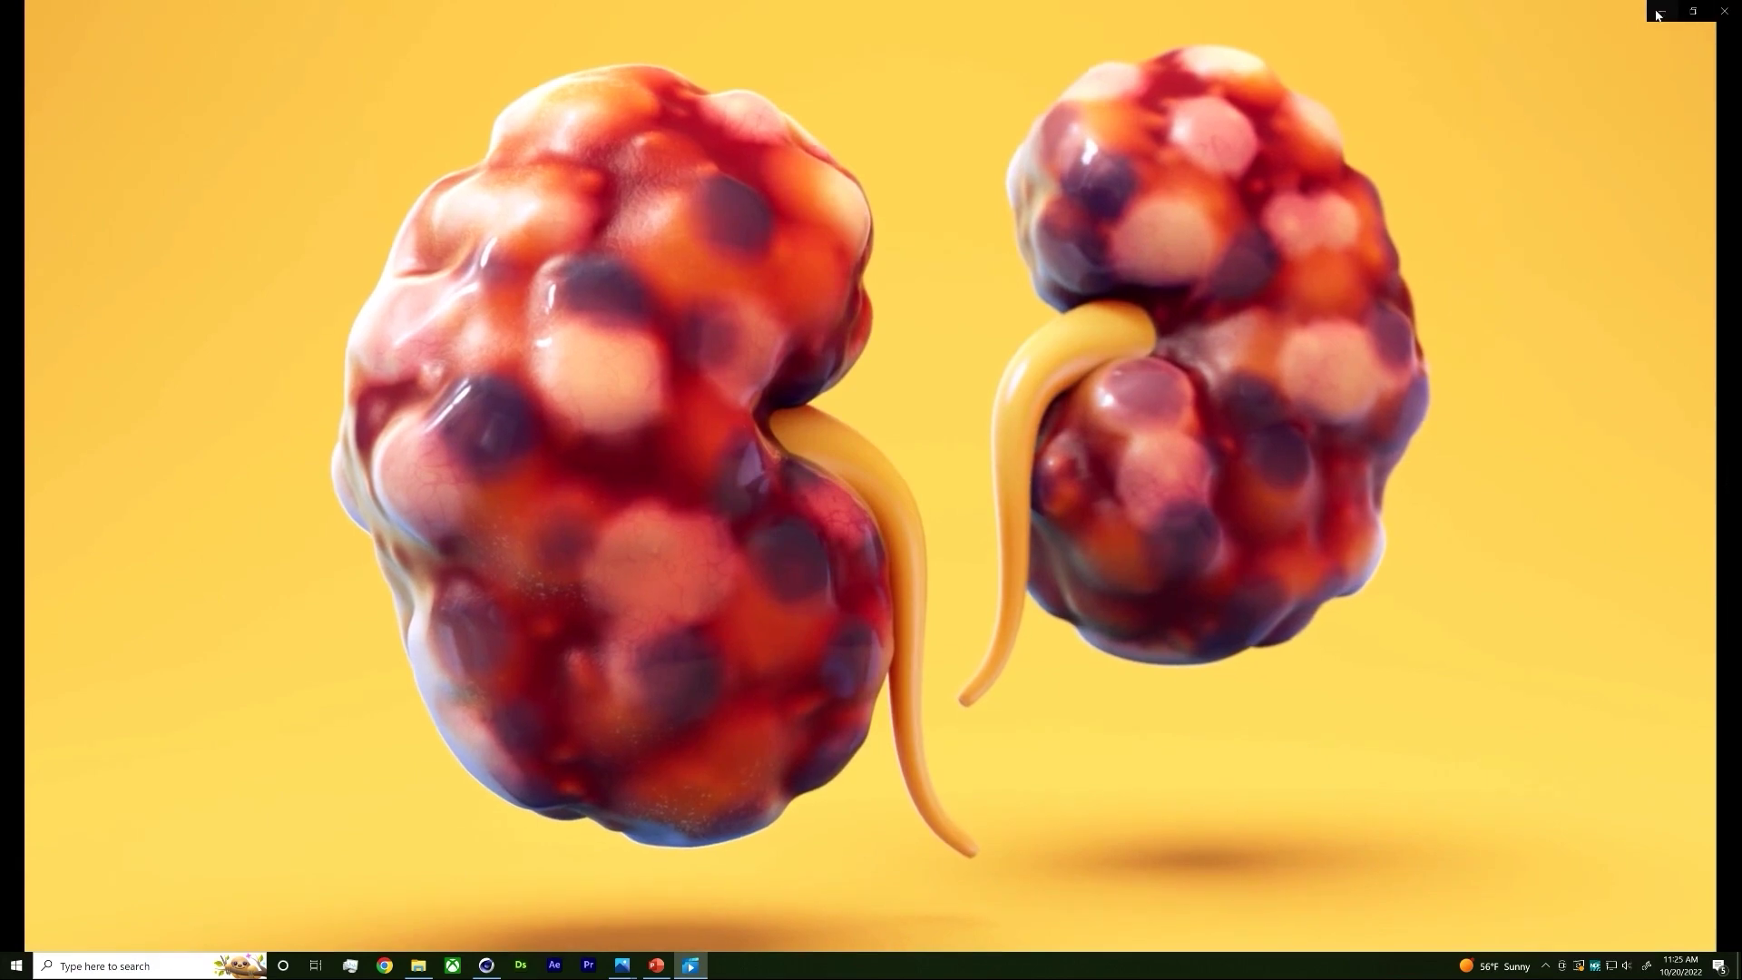
left_click(1657, 13)
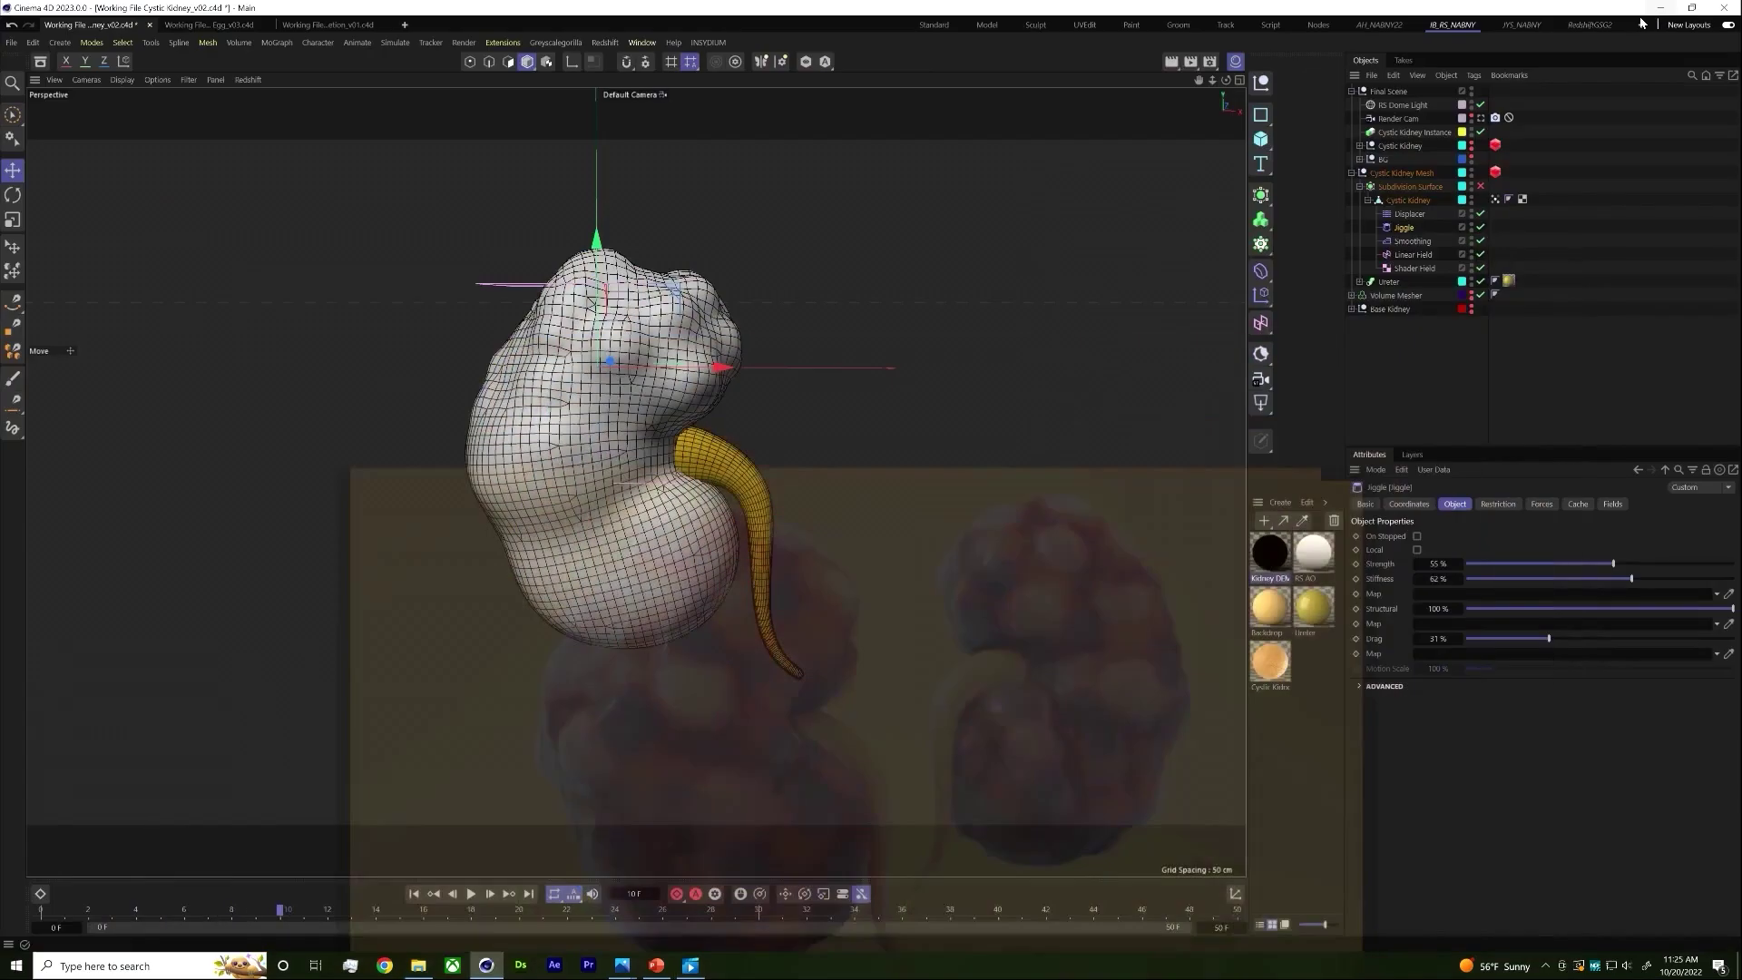
Step: Play the kidney animation with the Jiggle deformer and stop it at frame 30
left_click(470, 895)
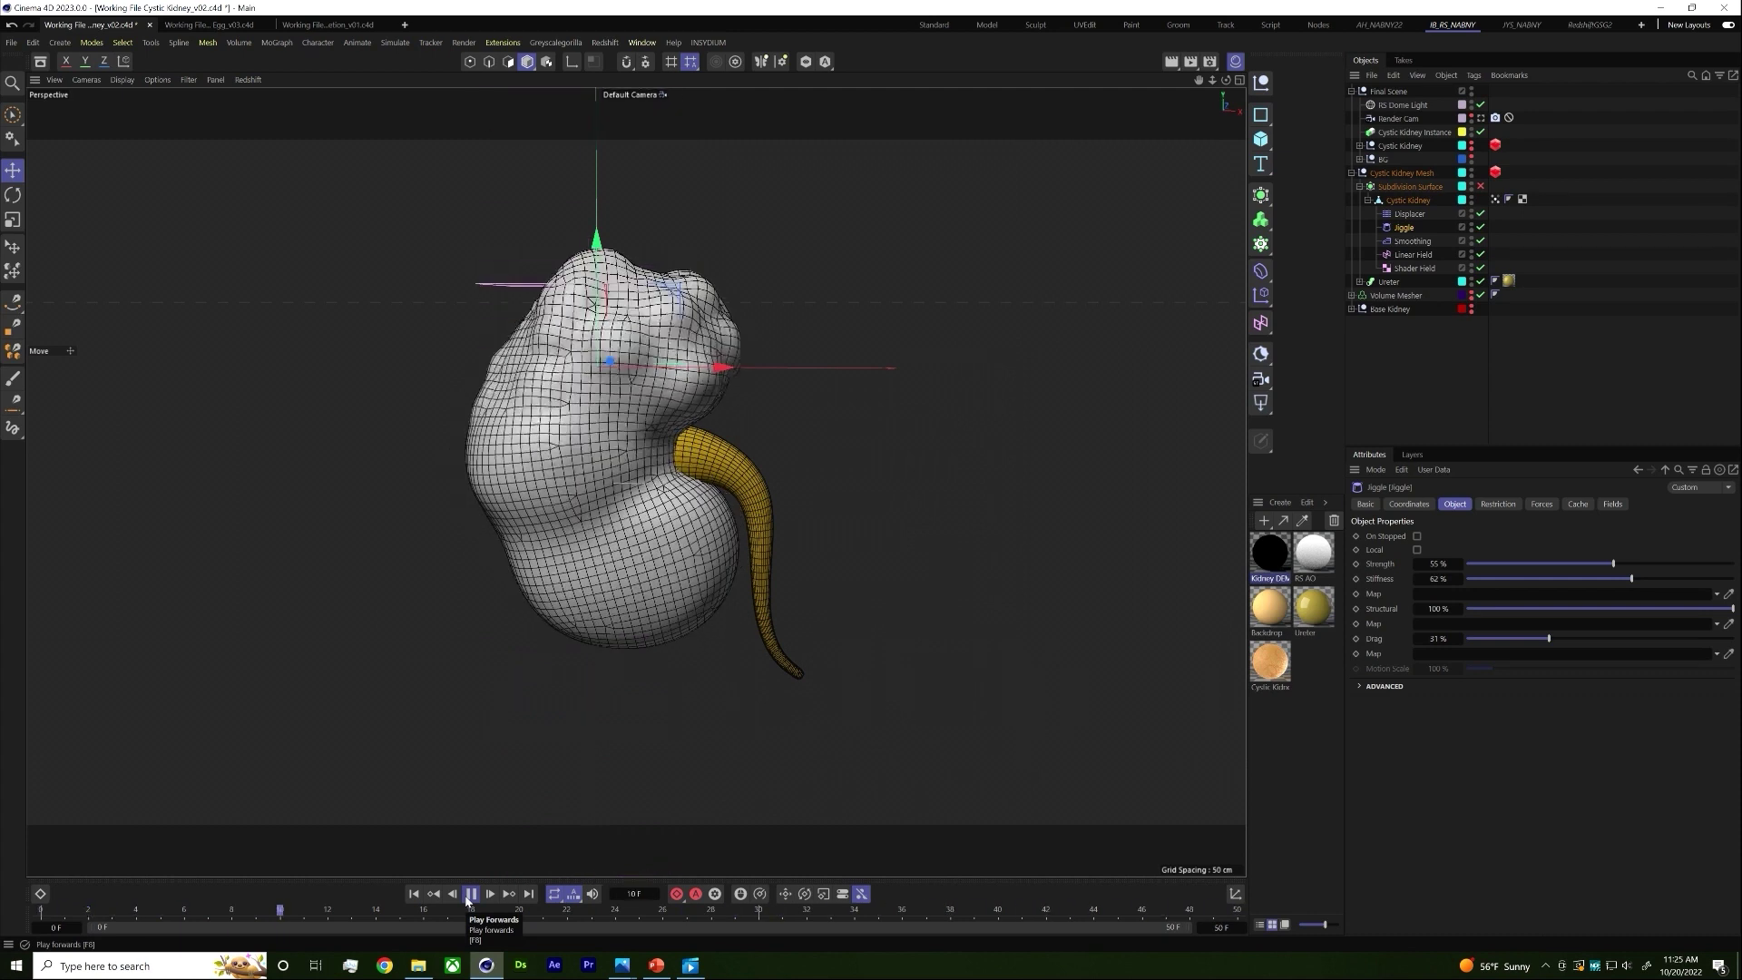
left_click(470, 895)
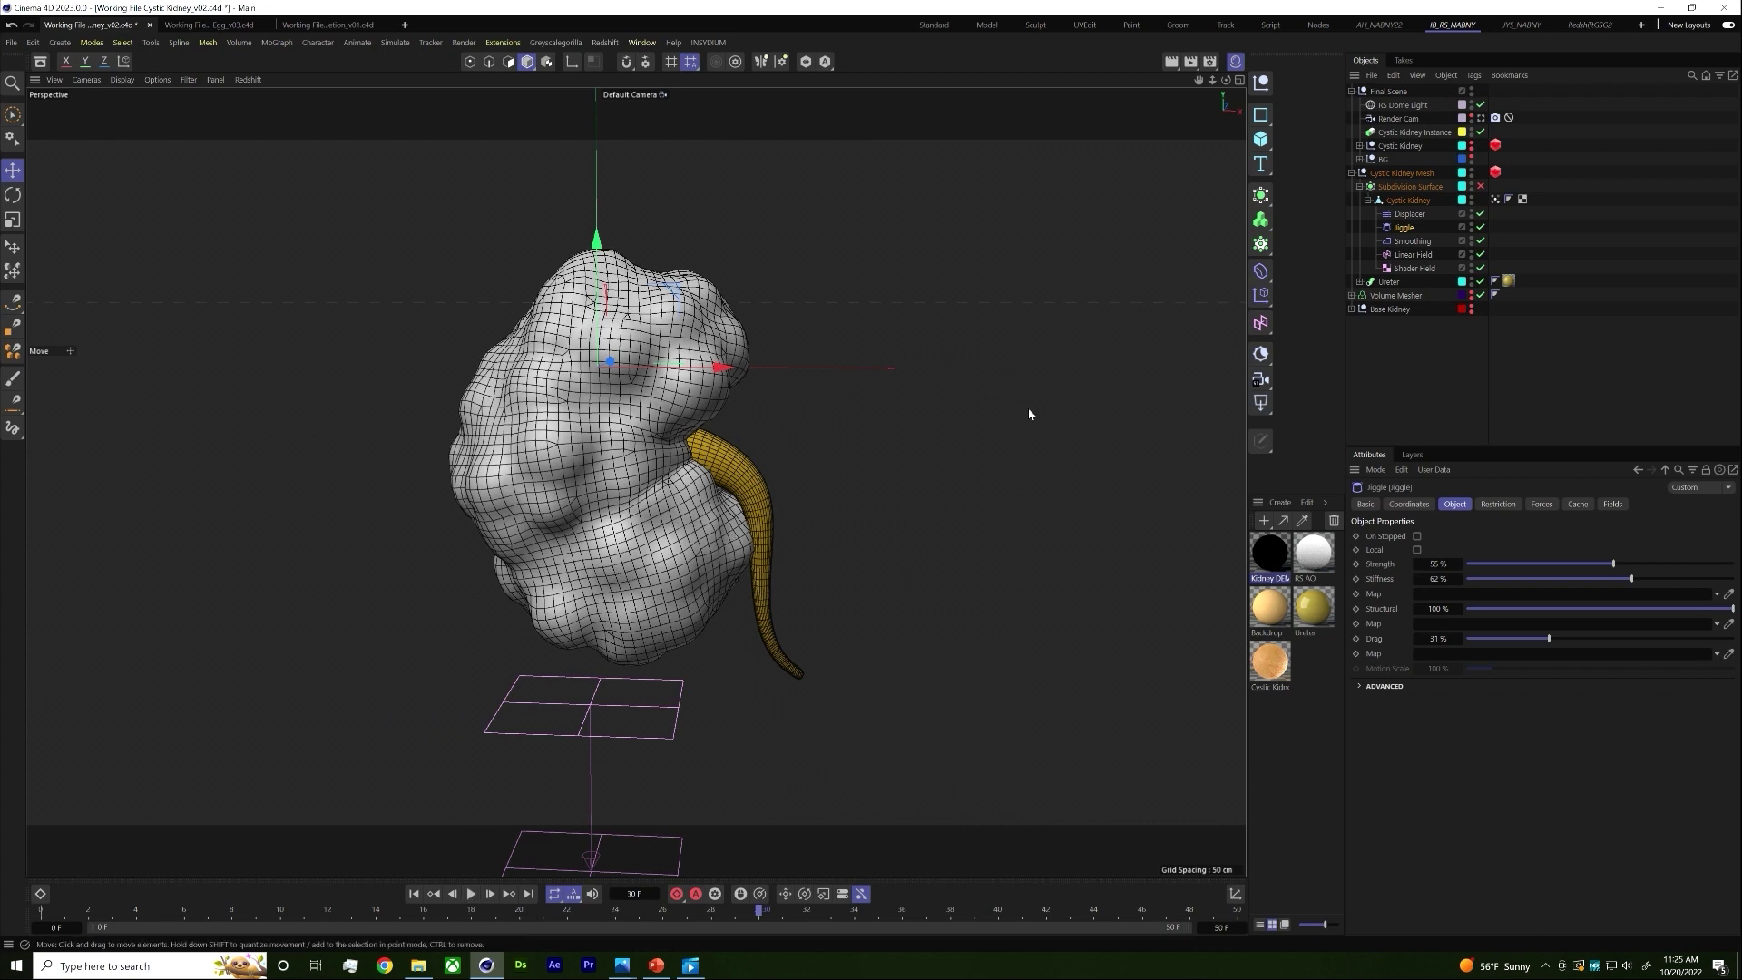
Step: Switch to the Redshift rendering layout, widen the render view, start the interactive render and view it through the Render Cam
left_click(1453, 25)
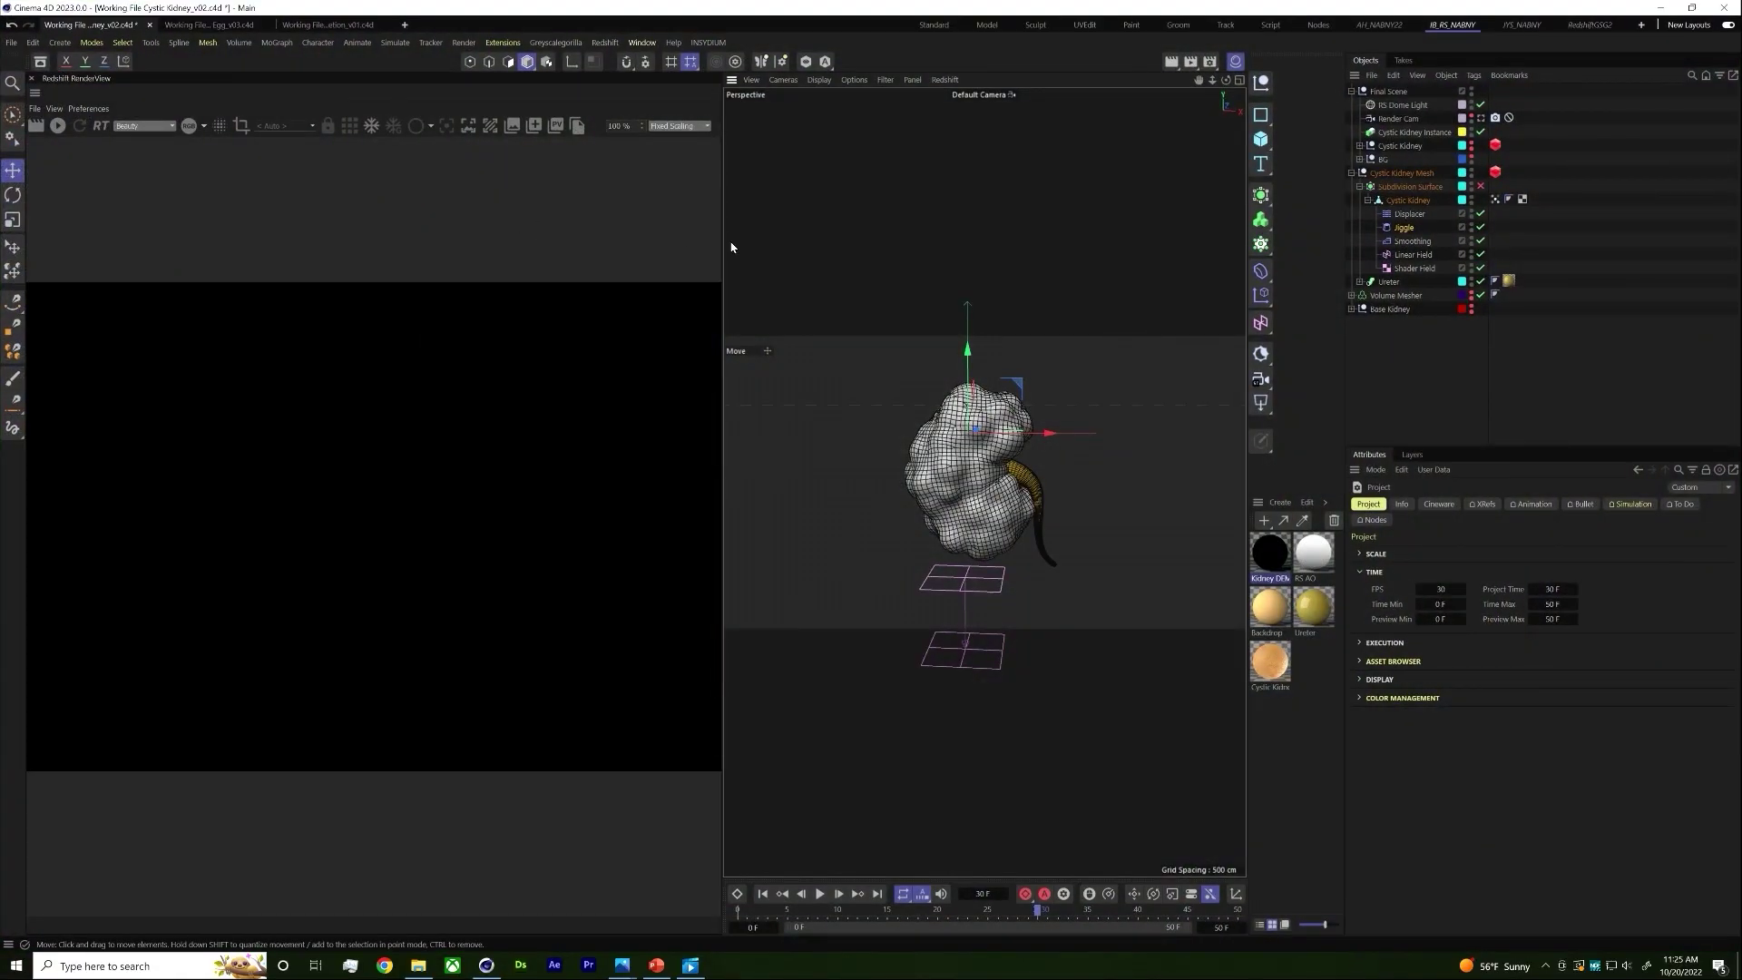
left_click_drag(725, 242, 913, 242)
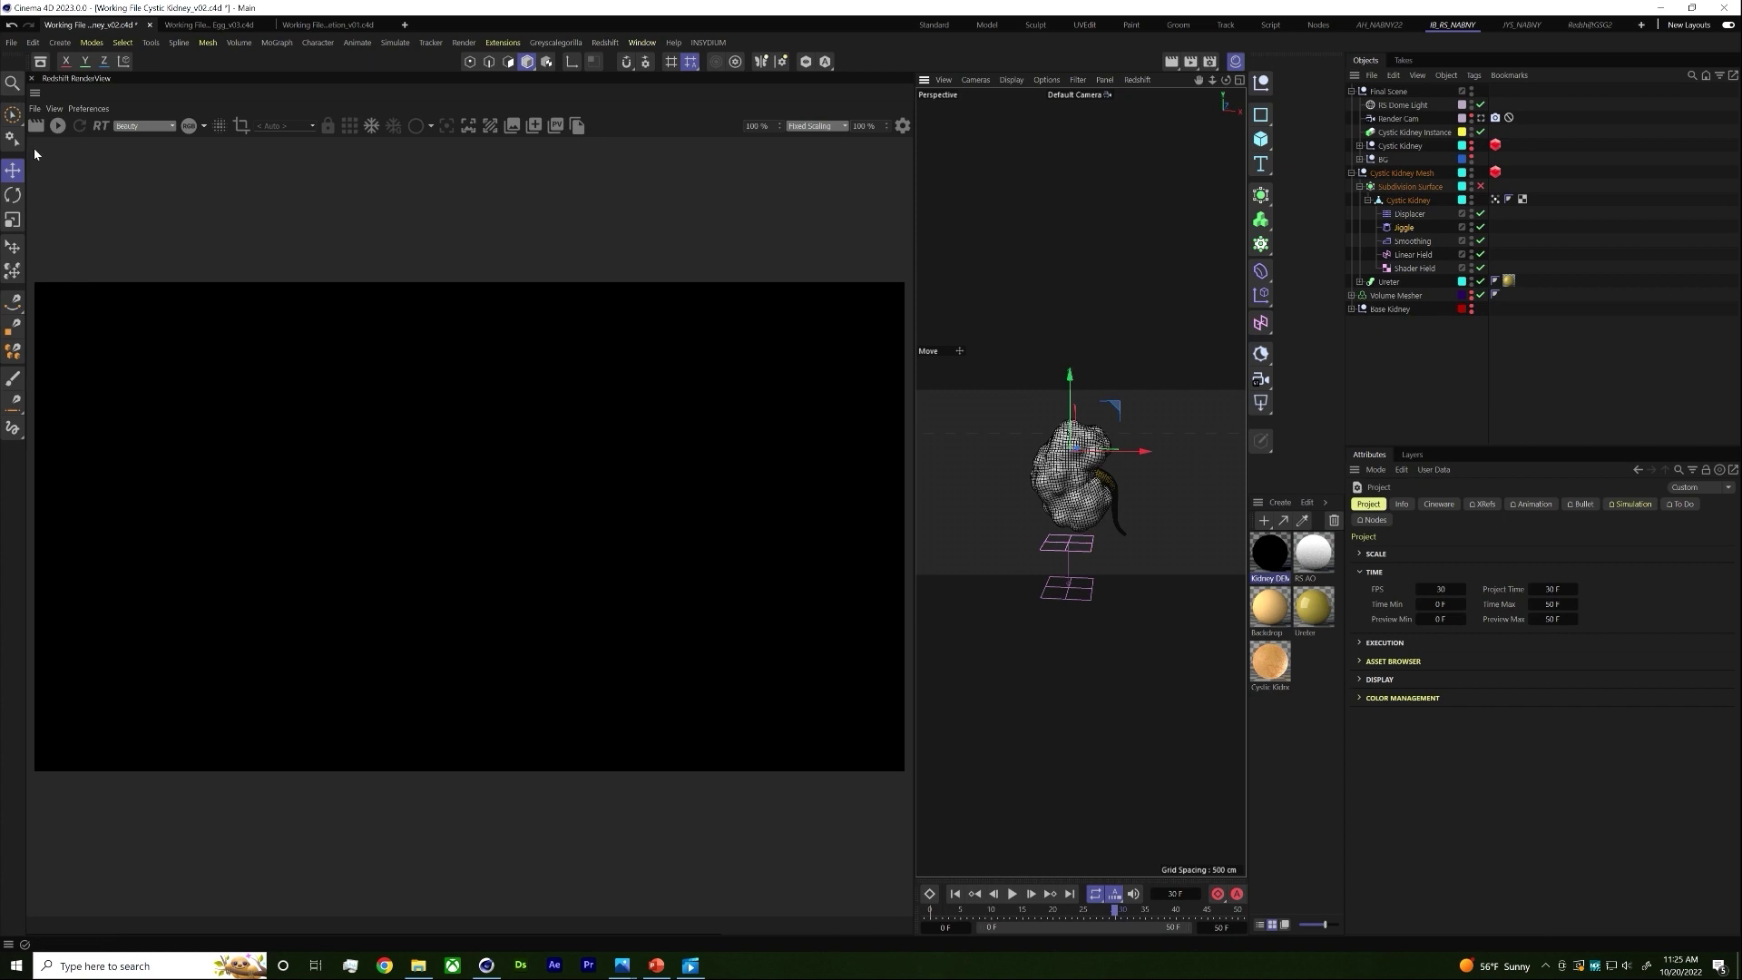
left_click(56, 129)
left_click(303, 127)
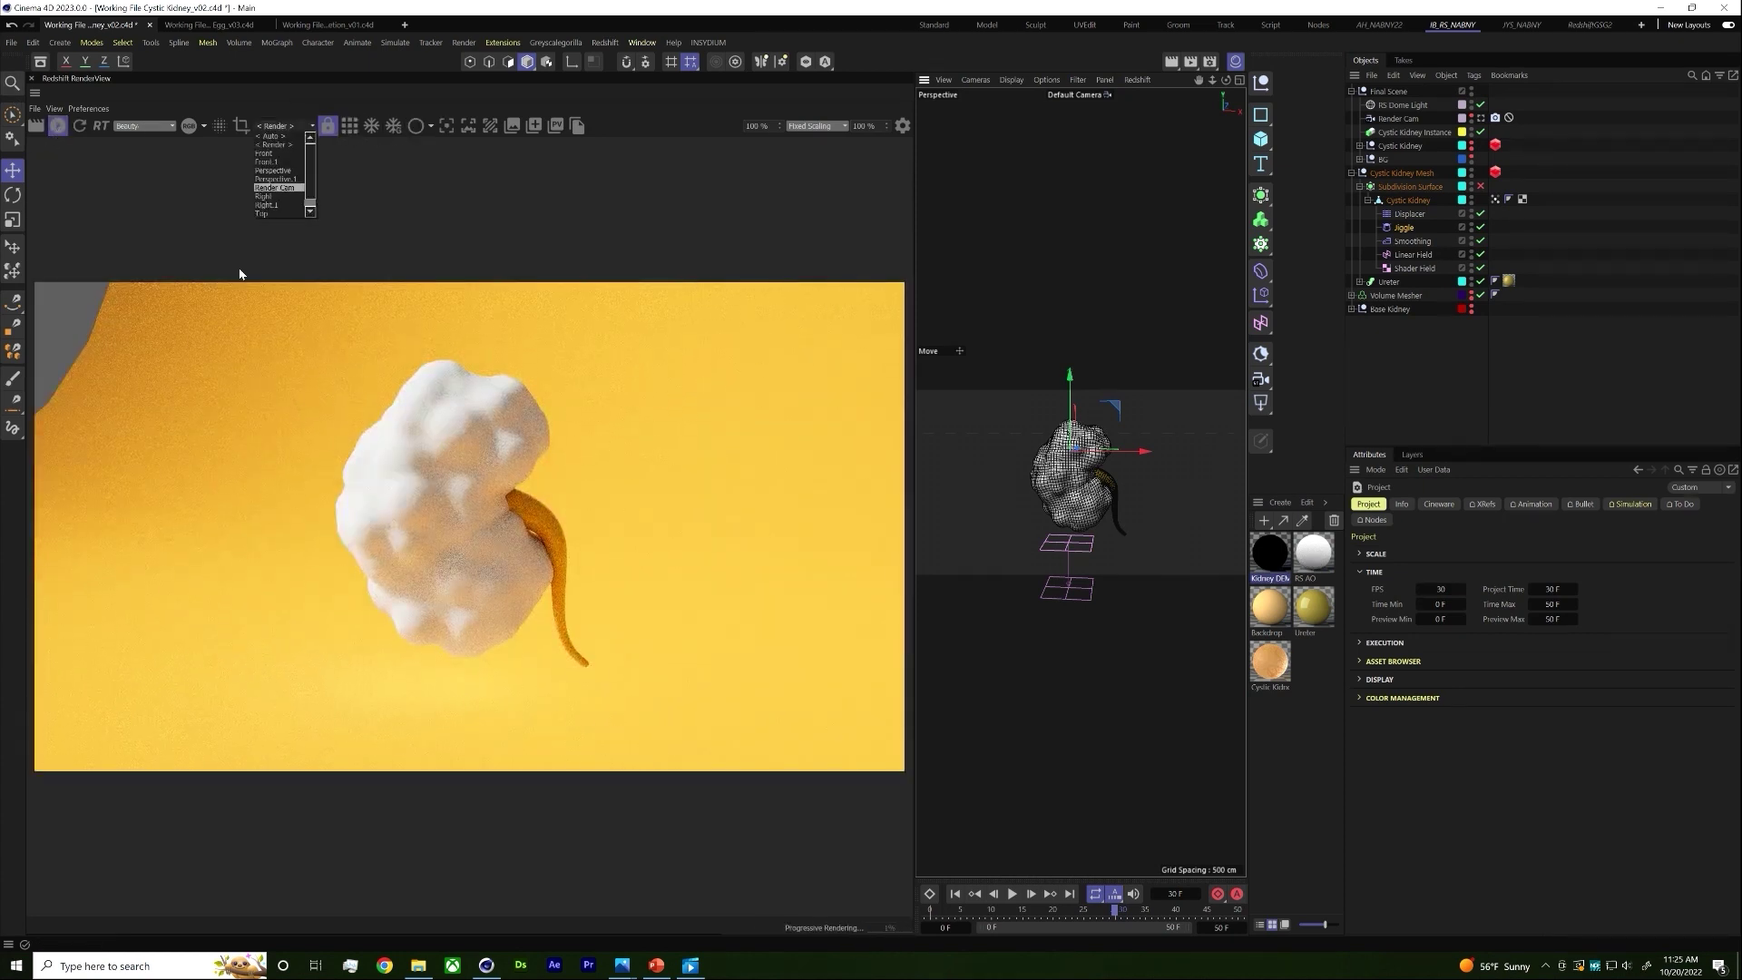
left_click(275, 190)
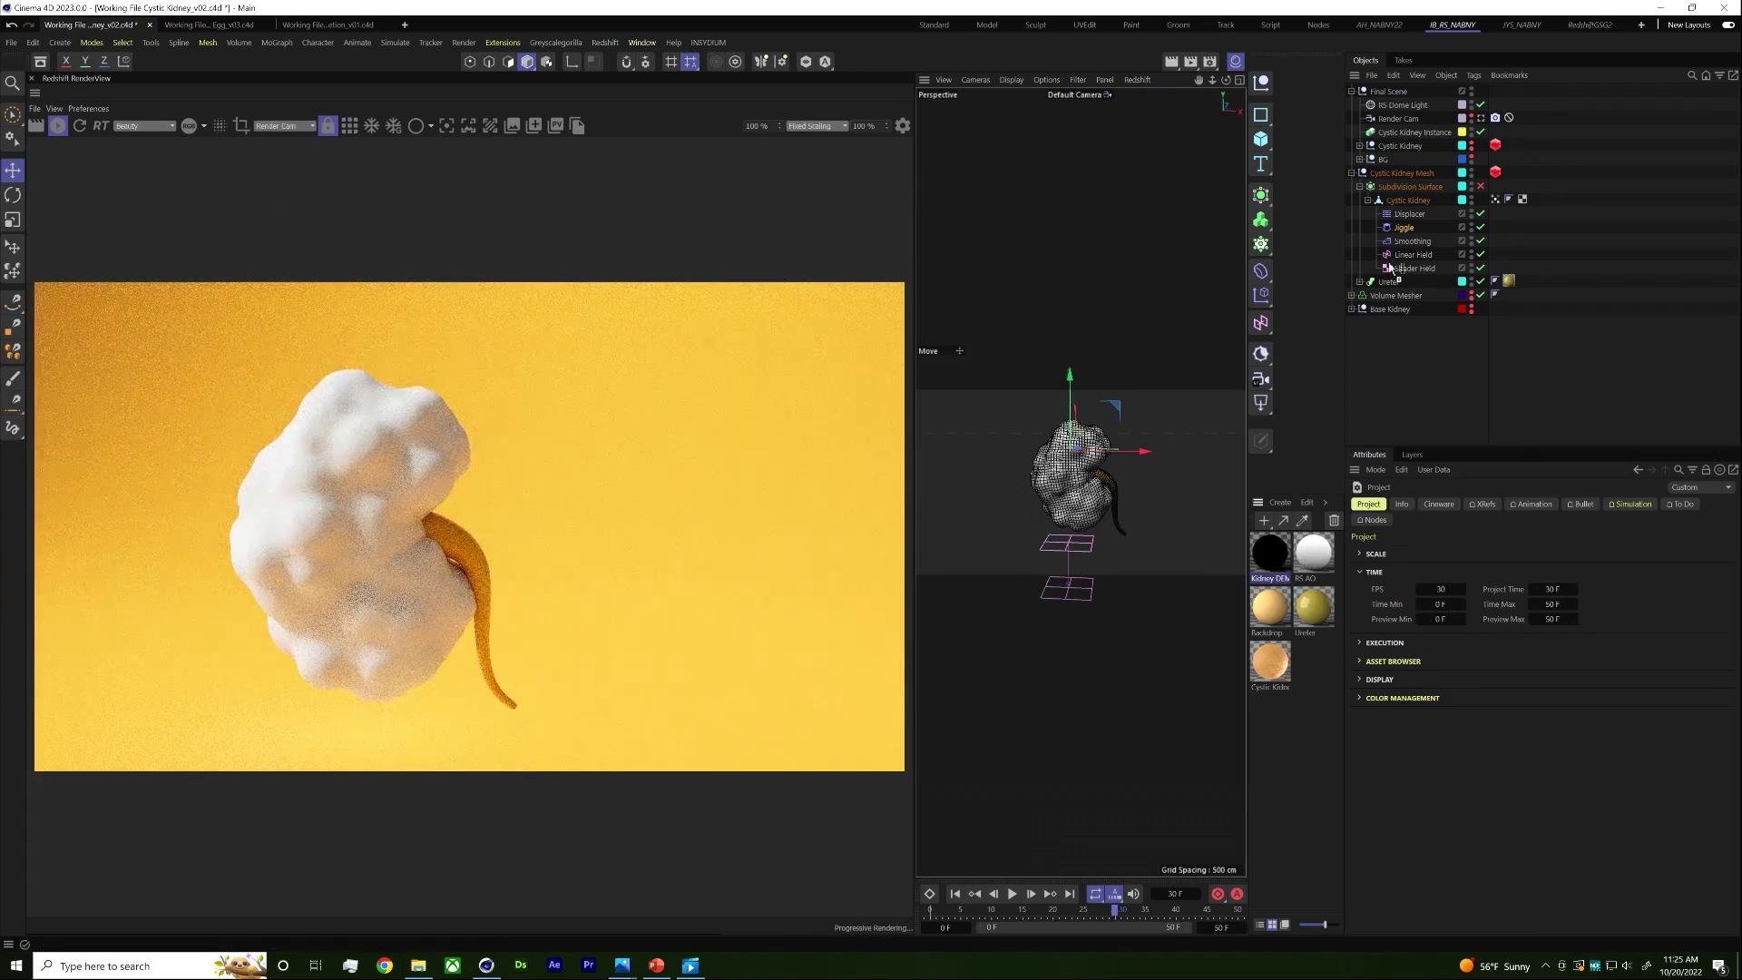
Step: Apply the Kidney DEMO material to the Cystic Kidney object and open its shader graph beside the rendered kidney
left_click_drag(1406, 207, 1408, 201)
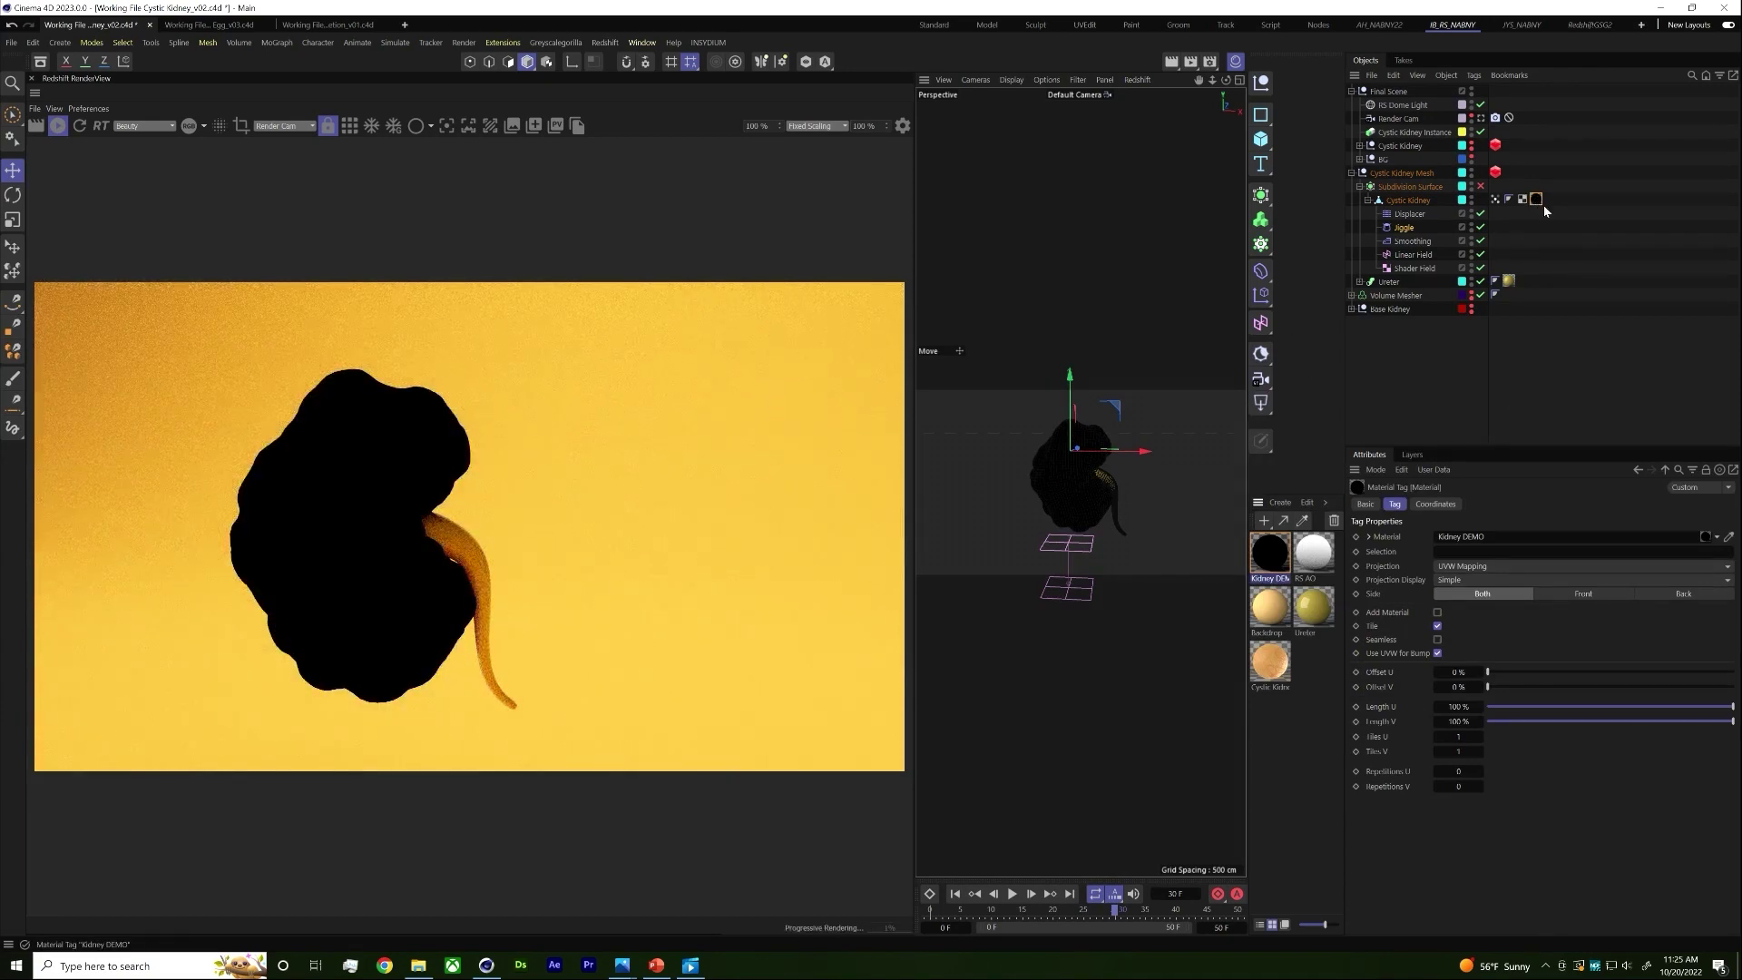
double_click(1274, 562)
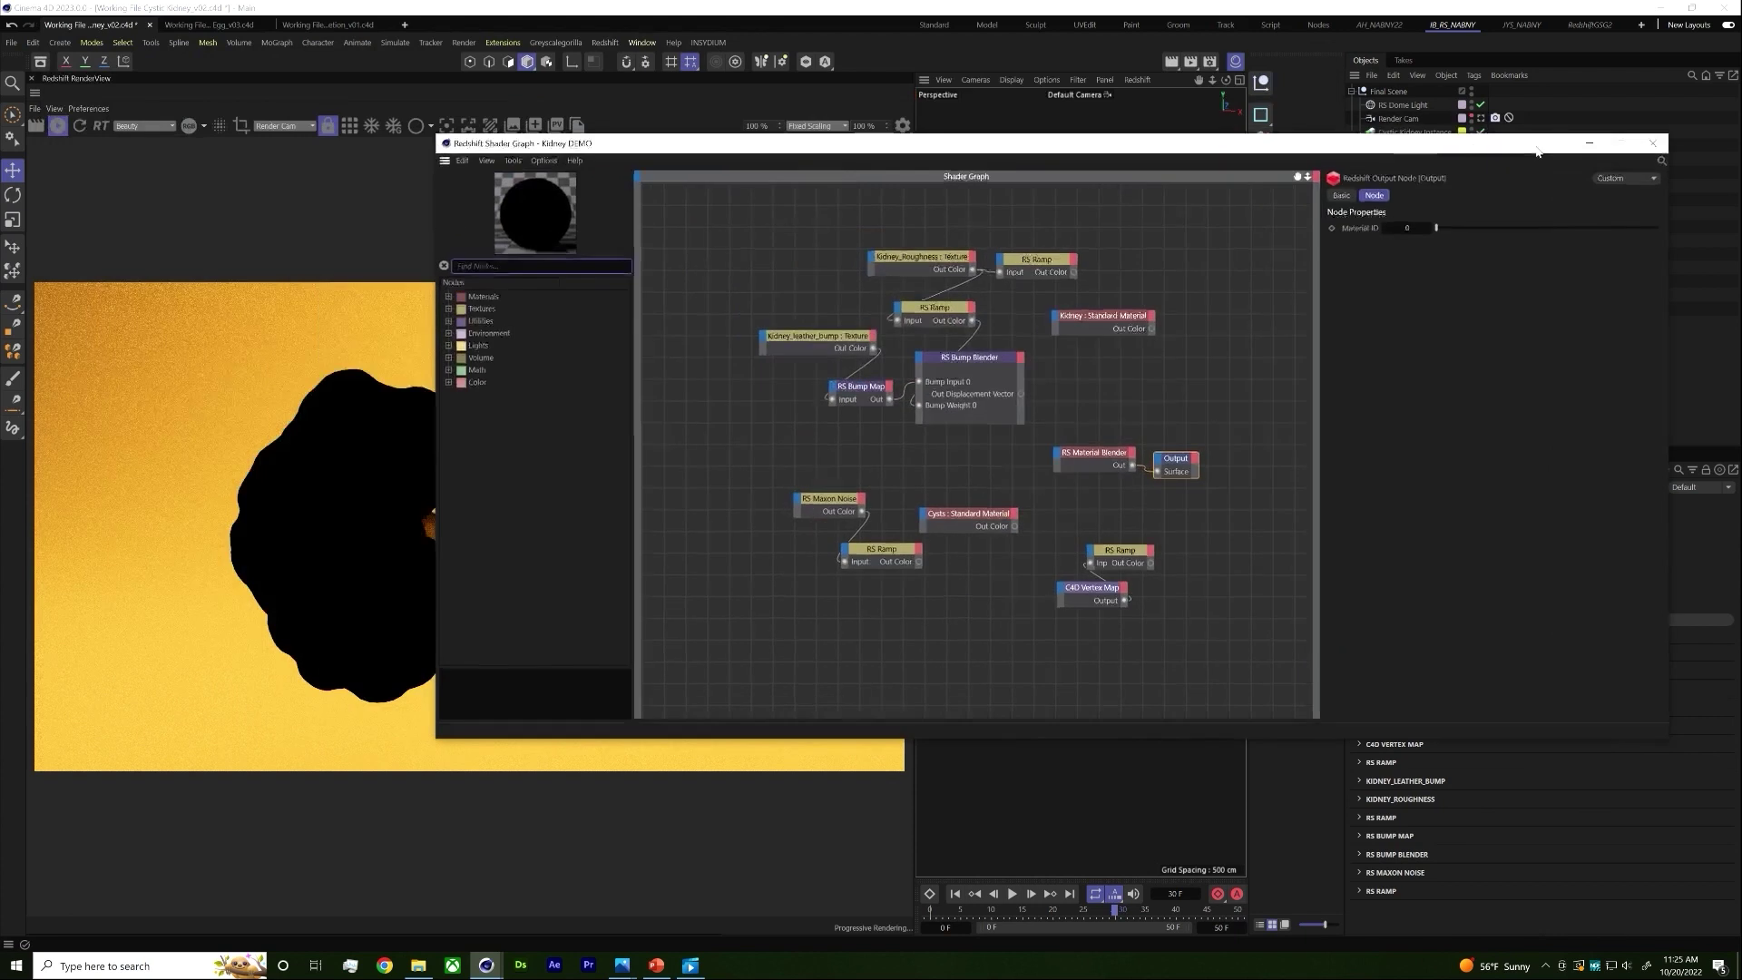
left_click_drag(1537, 152, 1505, 107)
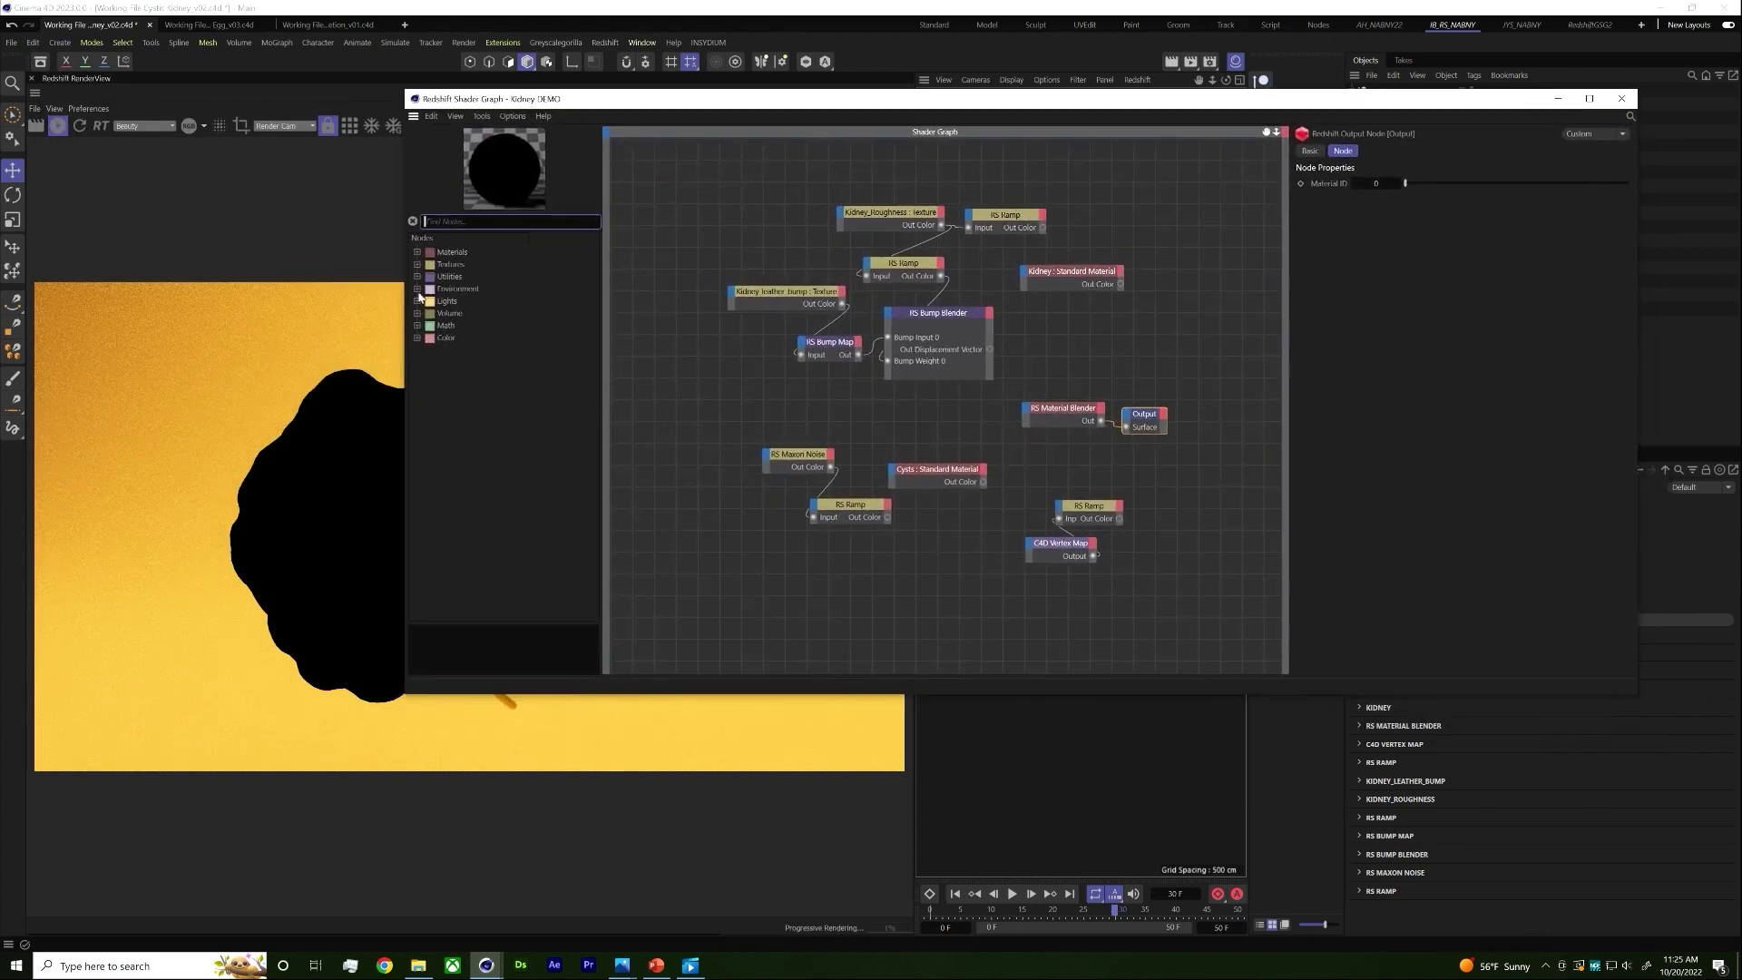
left_click_drag(400, 282, 629, 281)
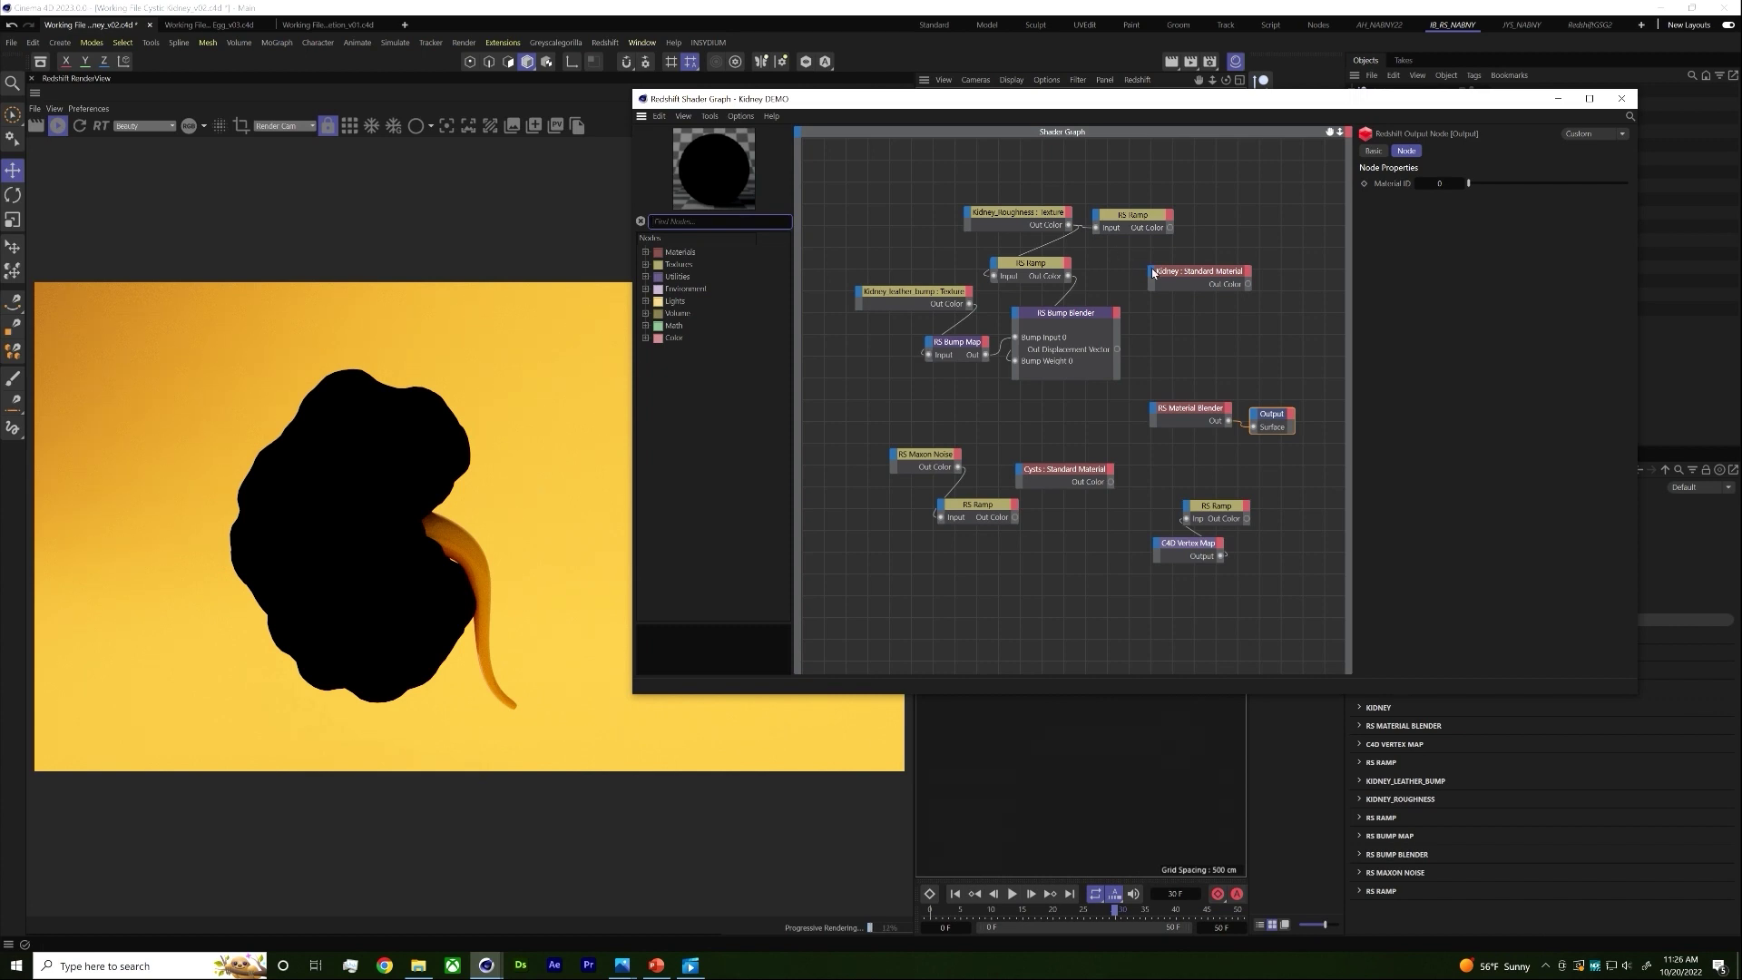
Step: Preview the Kidney and Cysts standard materials on the model by wiring each in turn to the Output node's Surface
left_click(1189, 408)
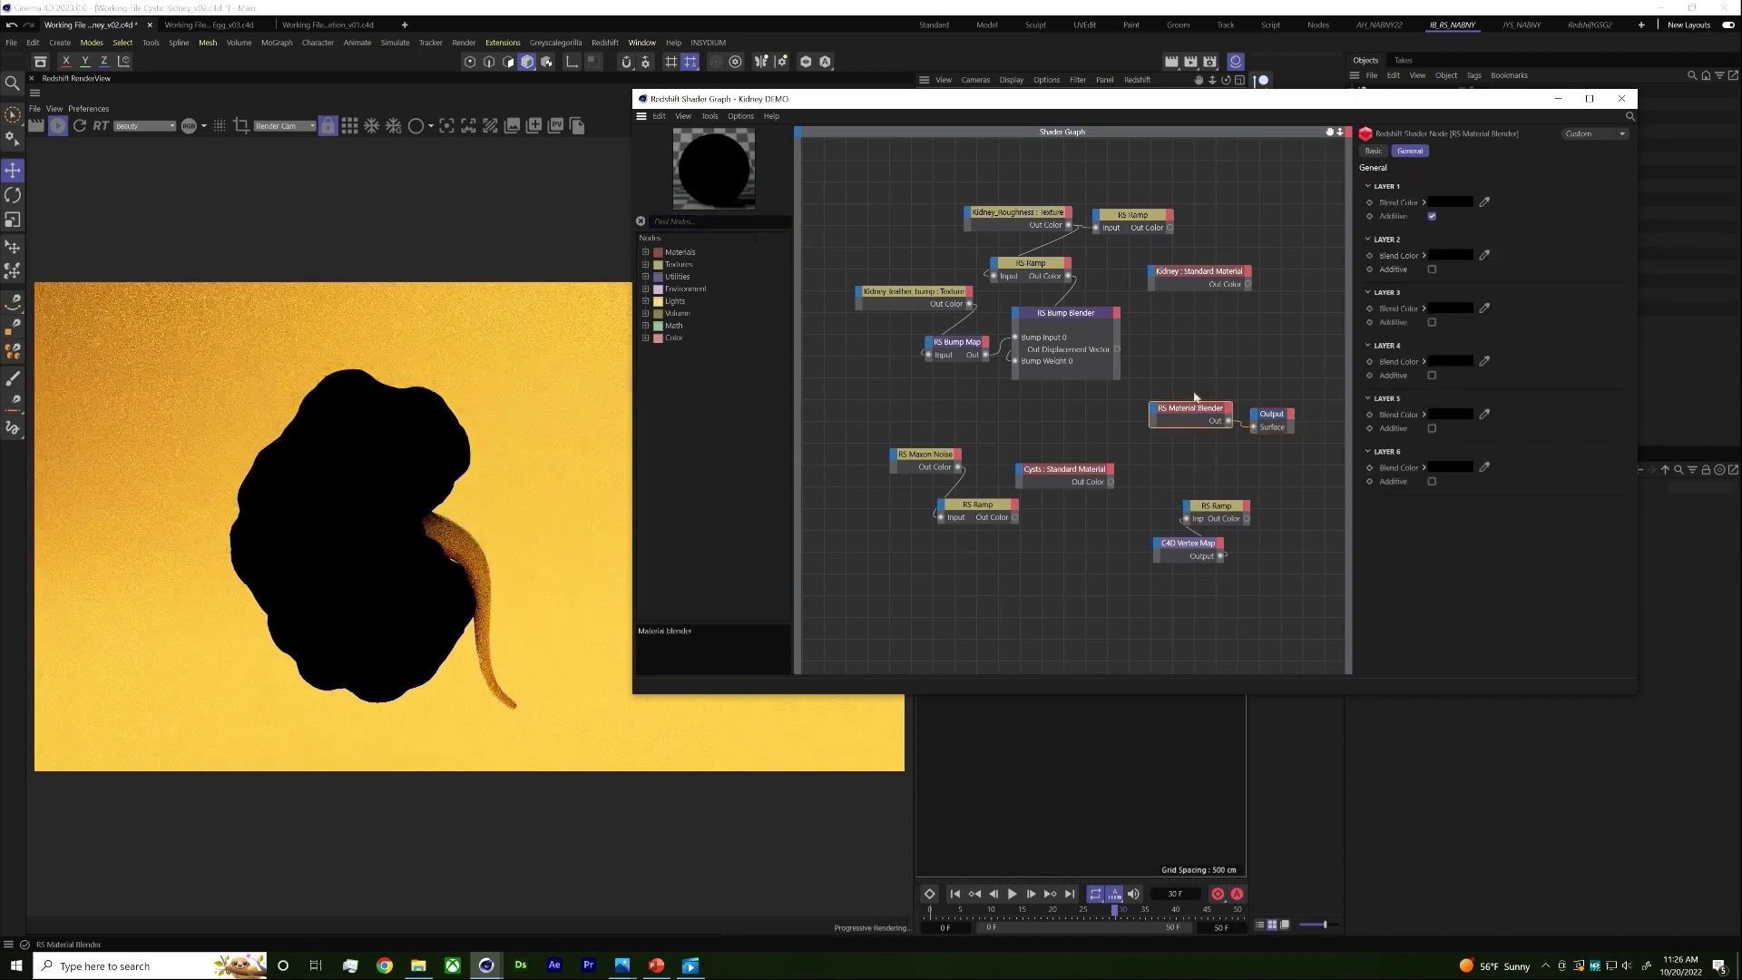
left_click(1208, 284)
left_click_drag(1249, 285, 1255, 432)
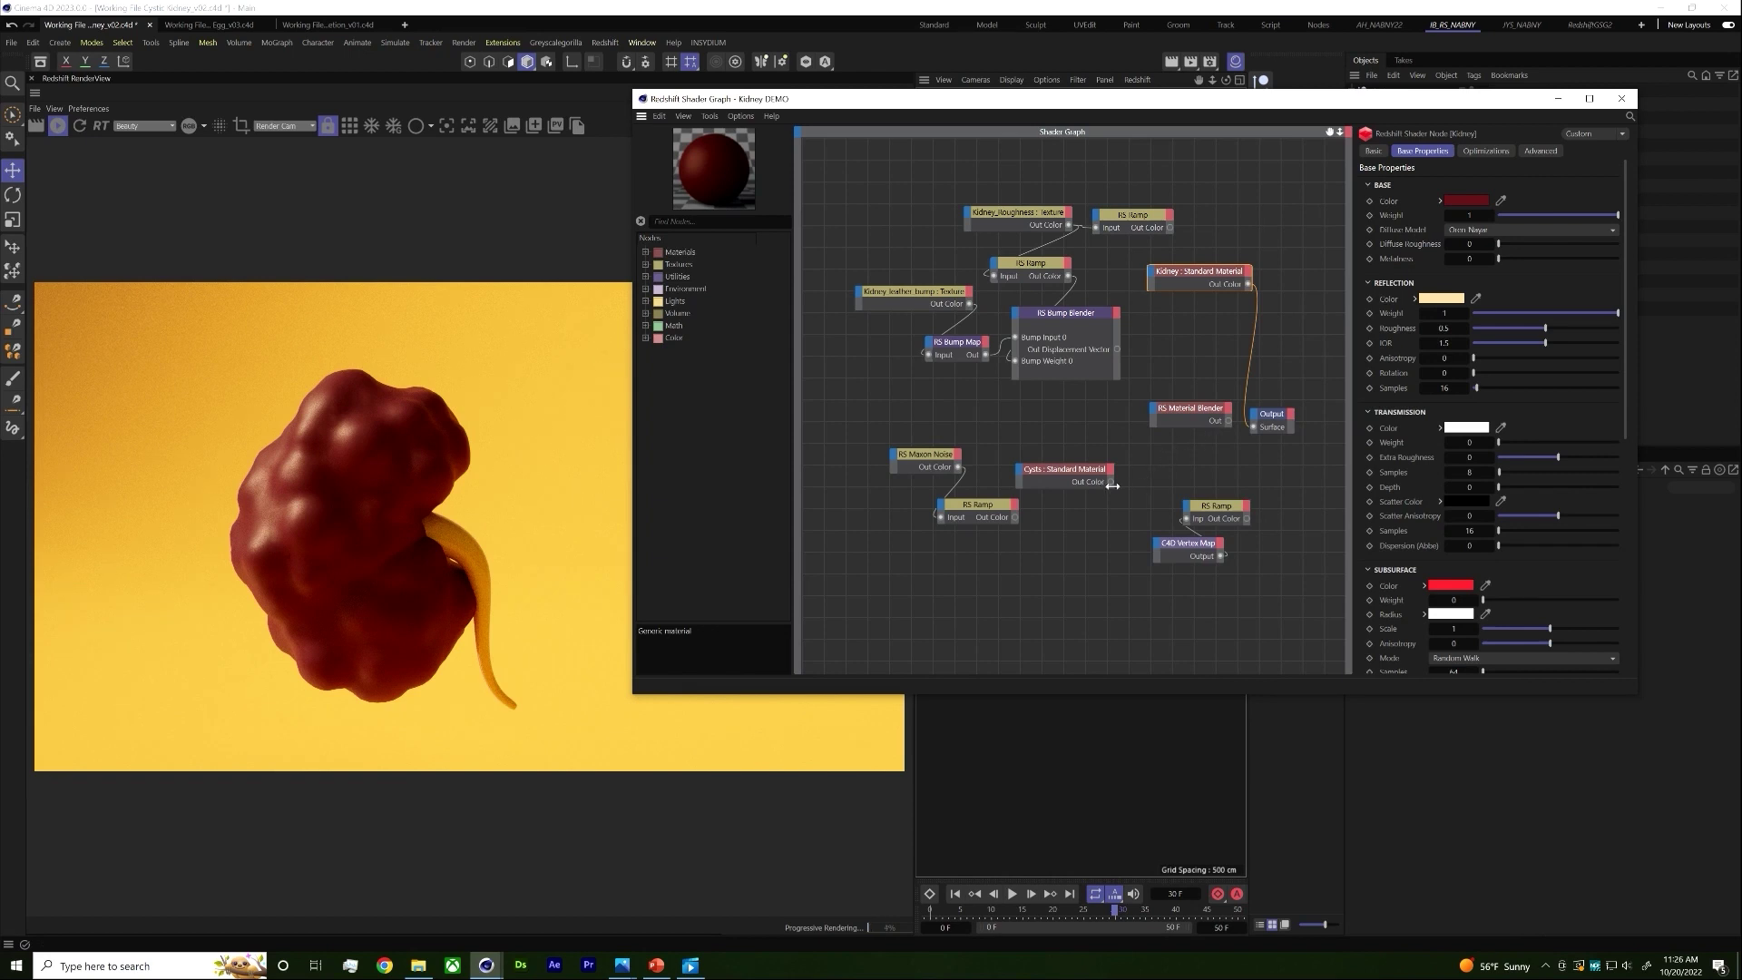
left_click_drag(1111, 481, 1256, 432)
left_click(1089, 470)
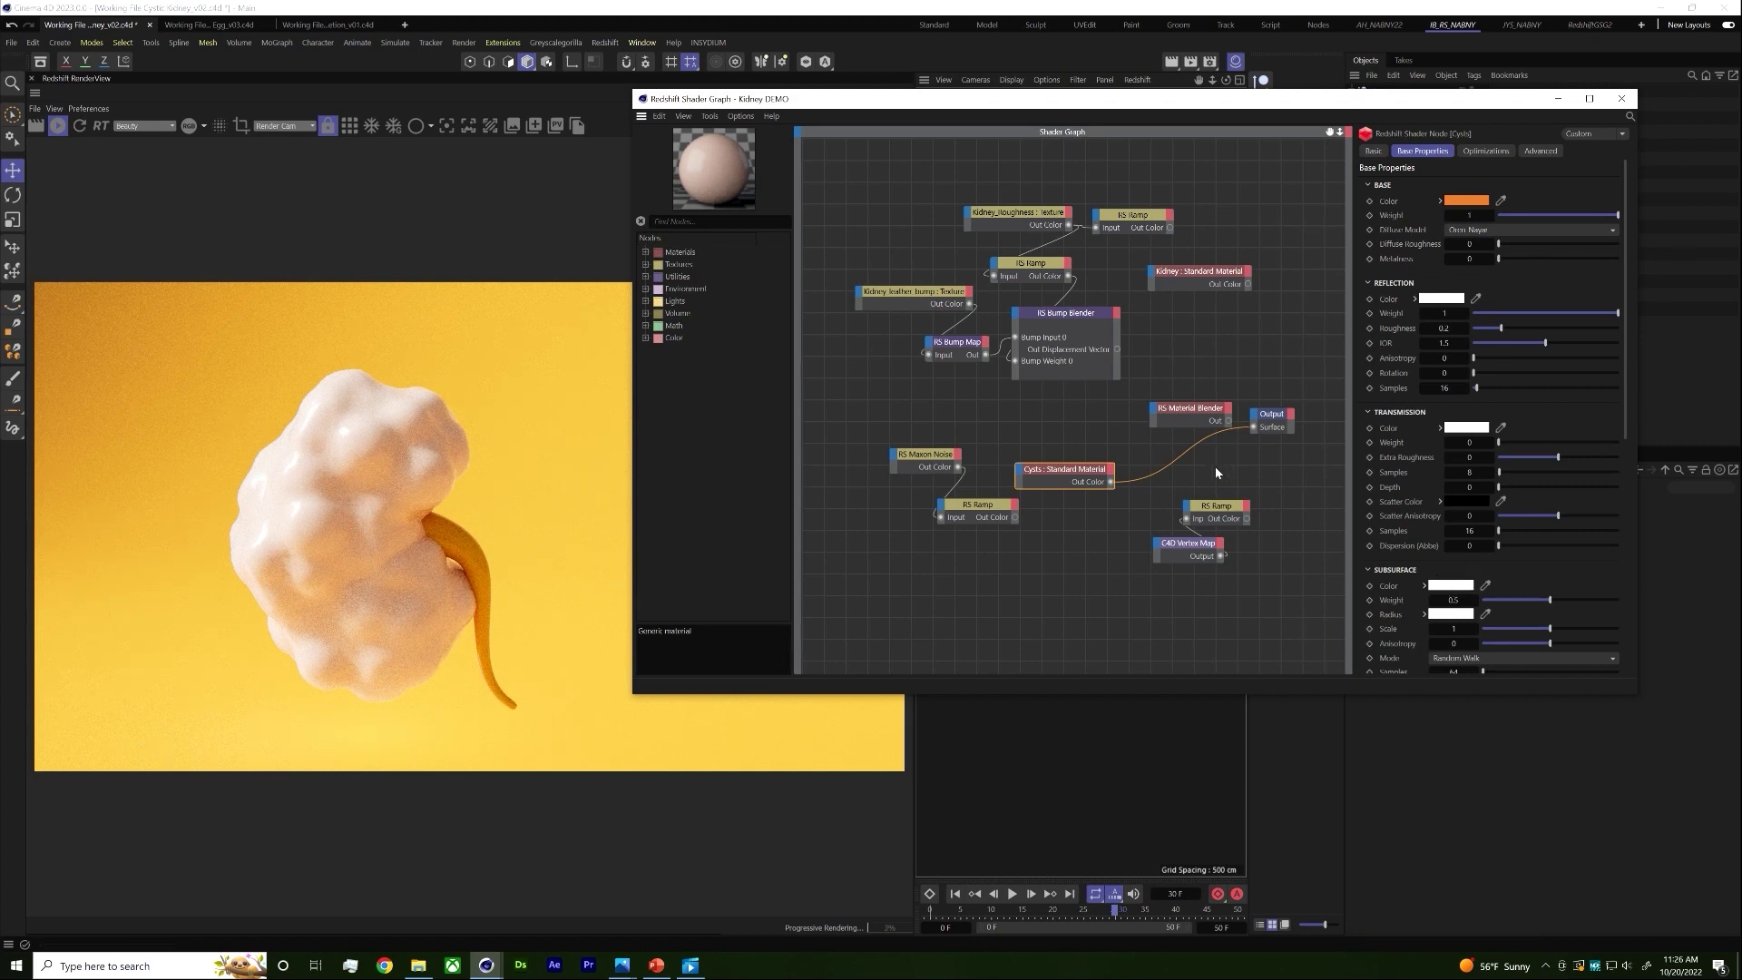
Step: Wire the vertex map's RS Ramp to the Output Surface and link the Cystic Kidney's vertex map tag to the C4D Vertex Map node
left_click(1194, 417)
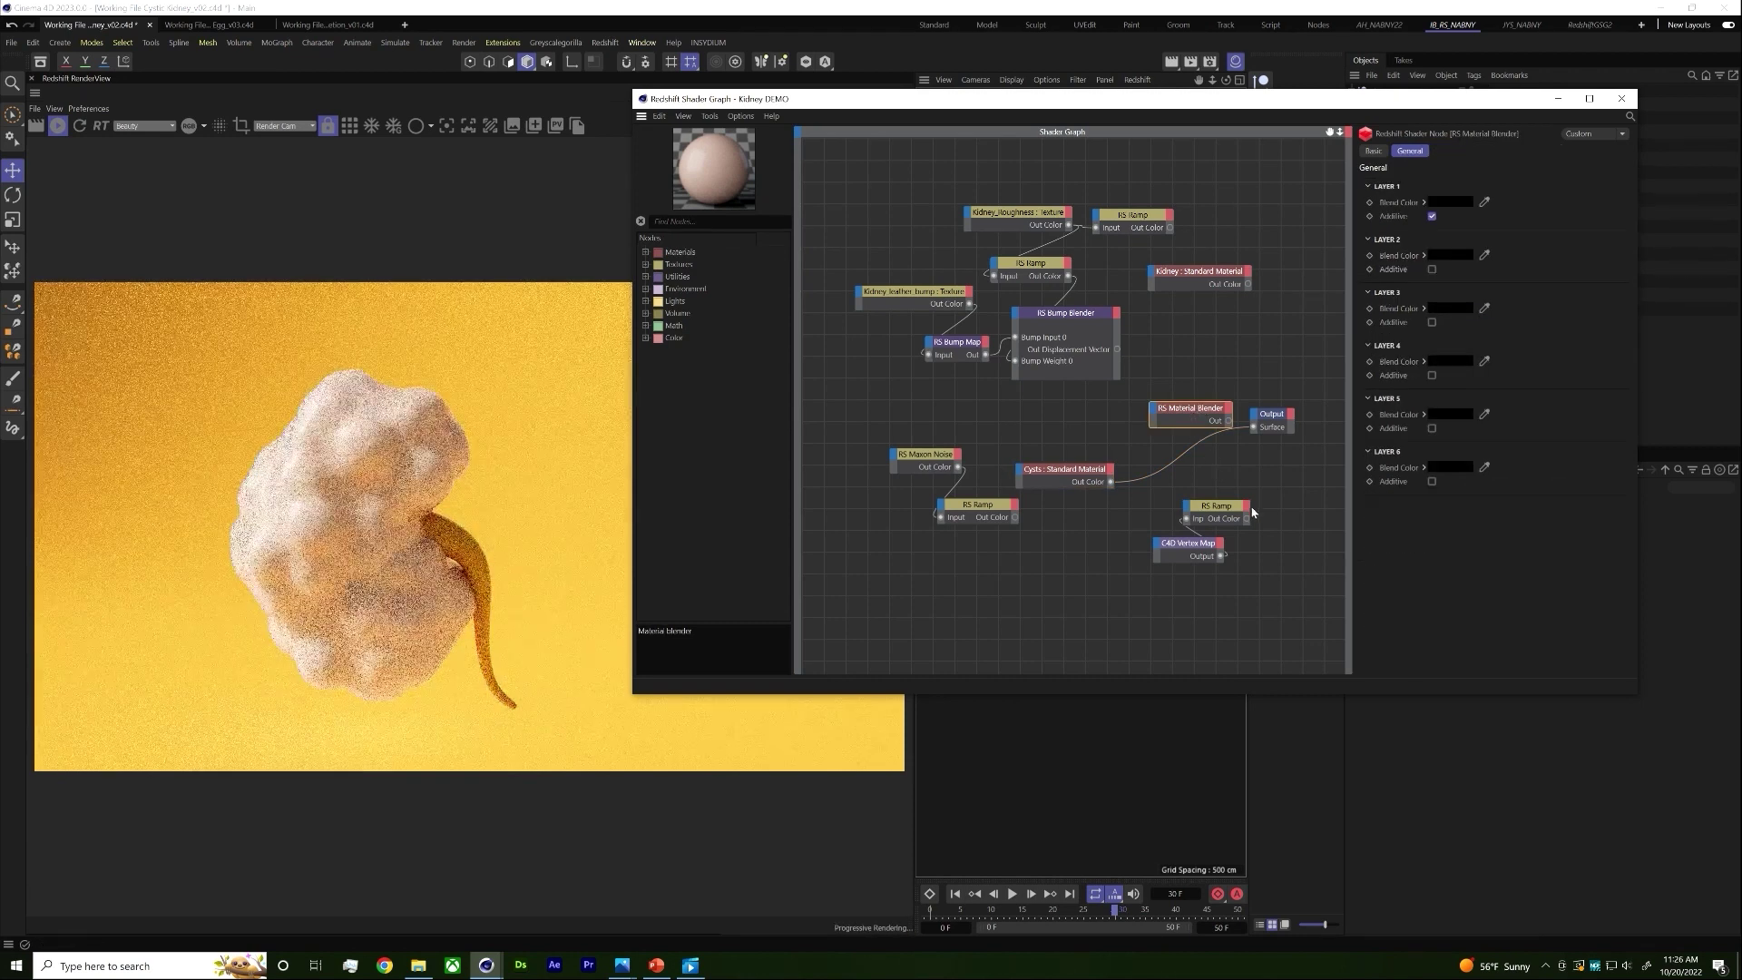
left_click_drag(1250, 523, 1253, 426)
left_click_drag(1335, 107, 1138, 209)
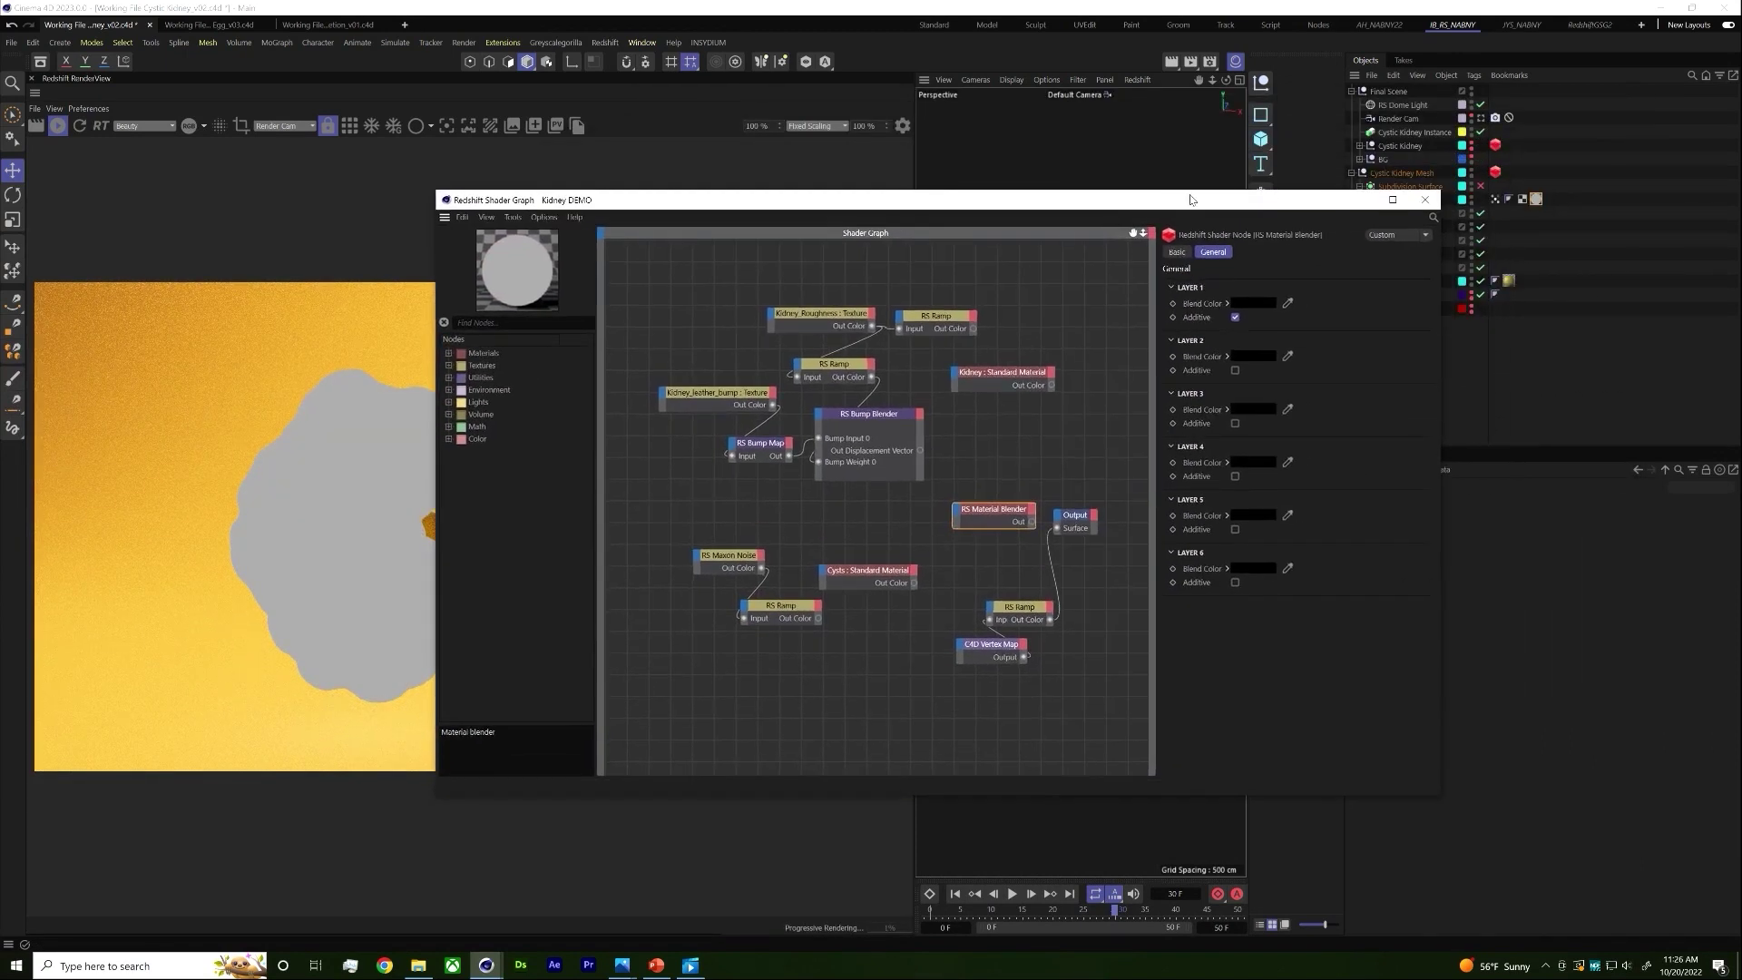
left_click(994, 658)
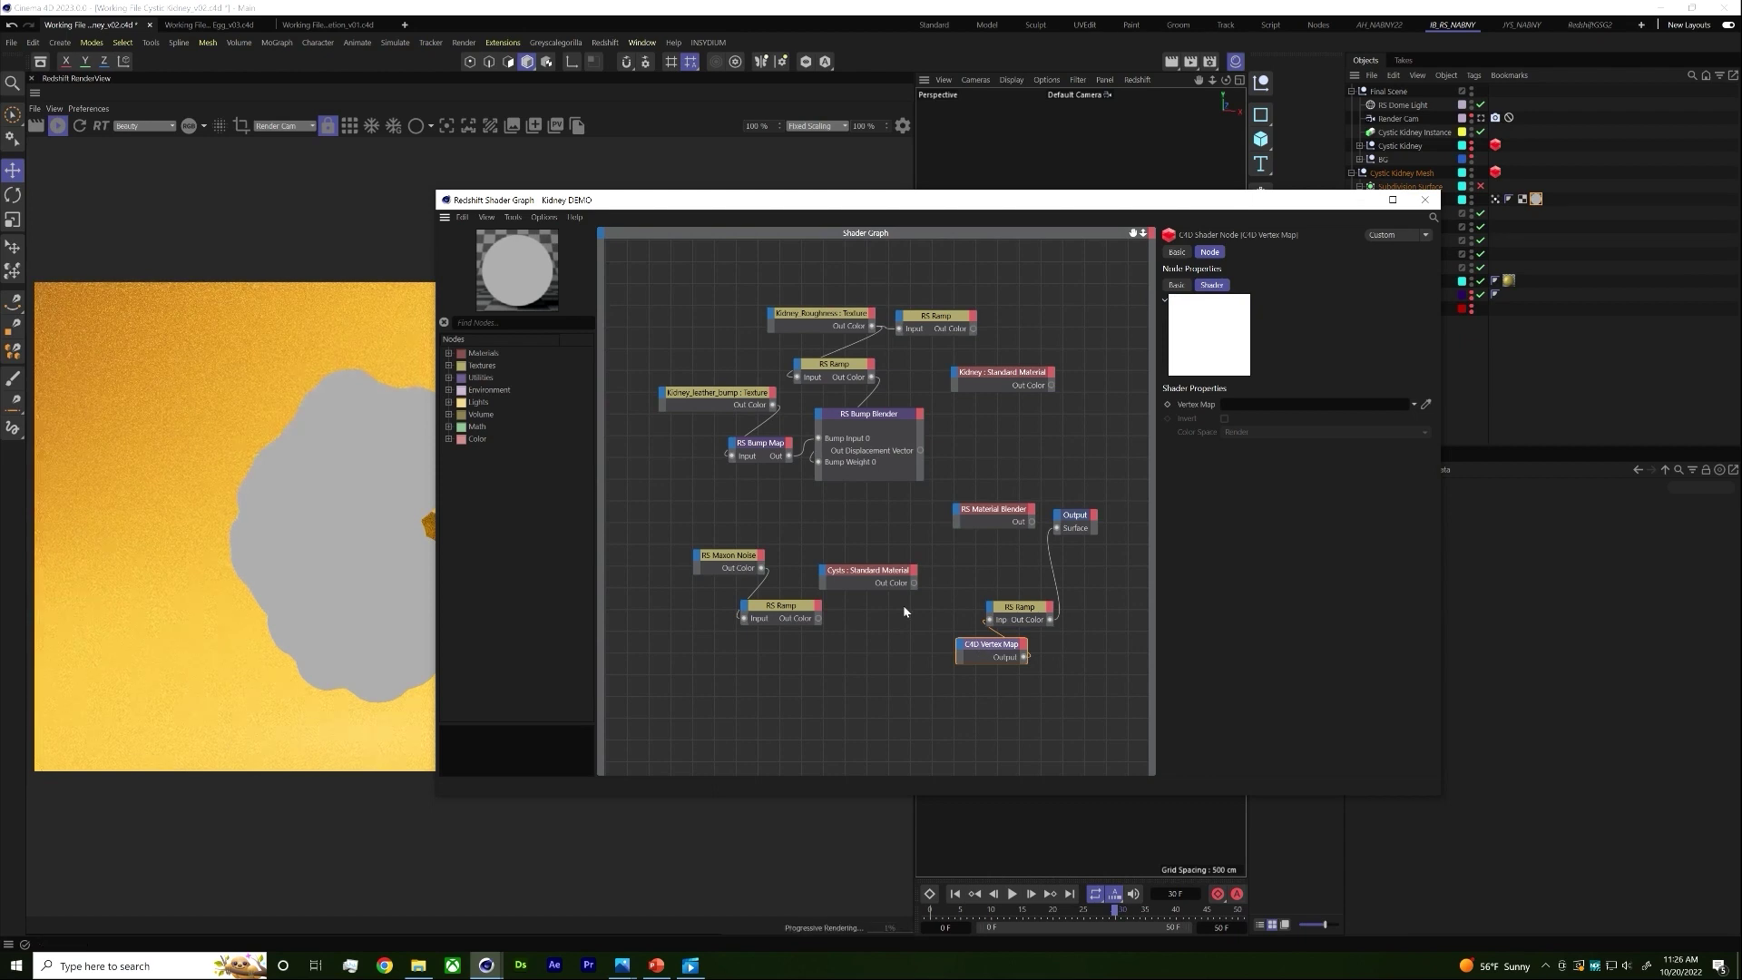
left_click(1496, 199)
left_click_drag(1287, 425, 1261, 409)
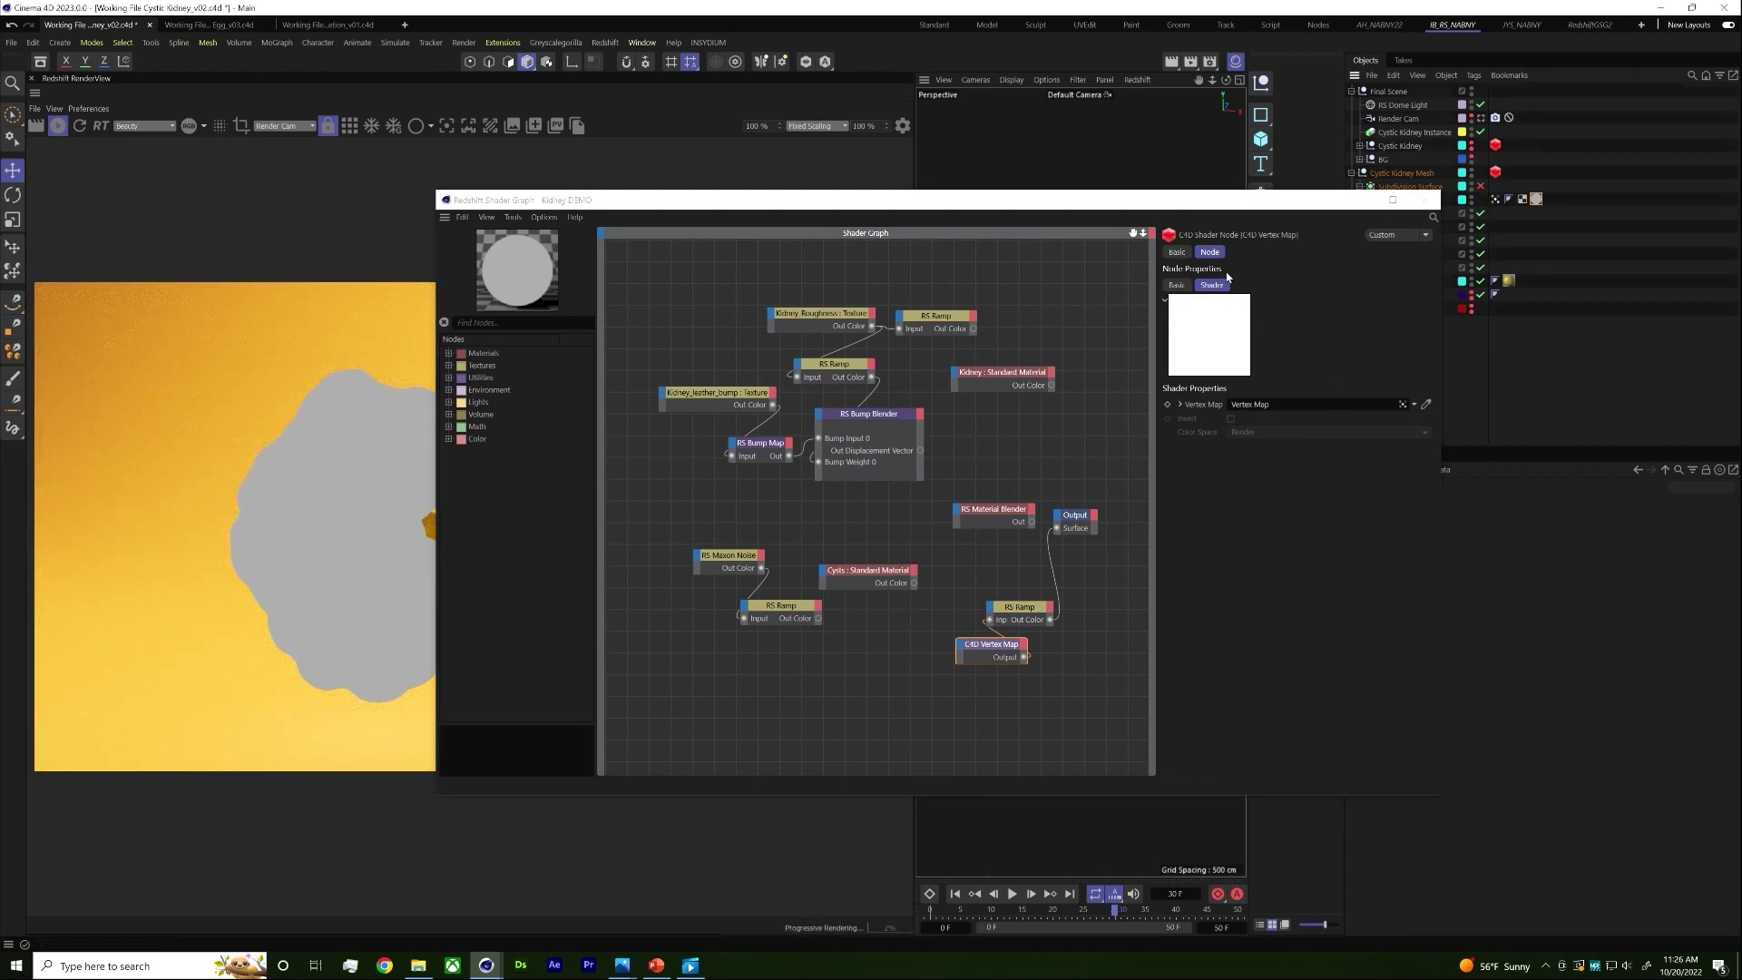
left_click_drag(1162, 201, 1324, 171)
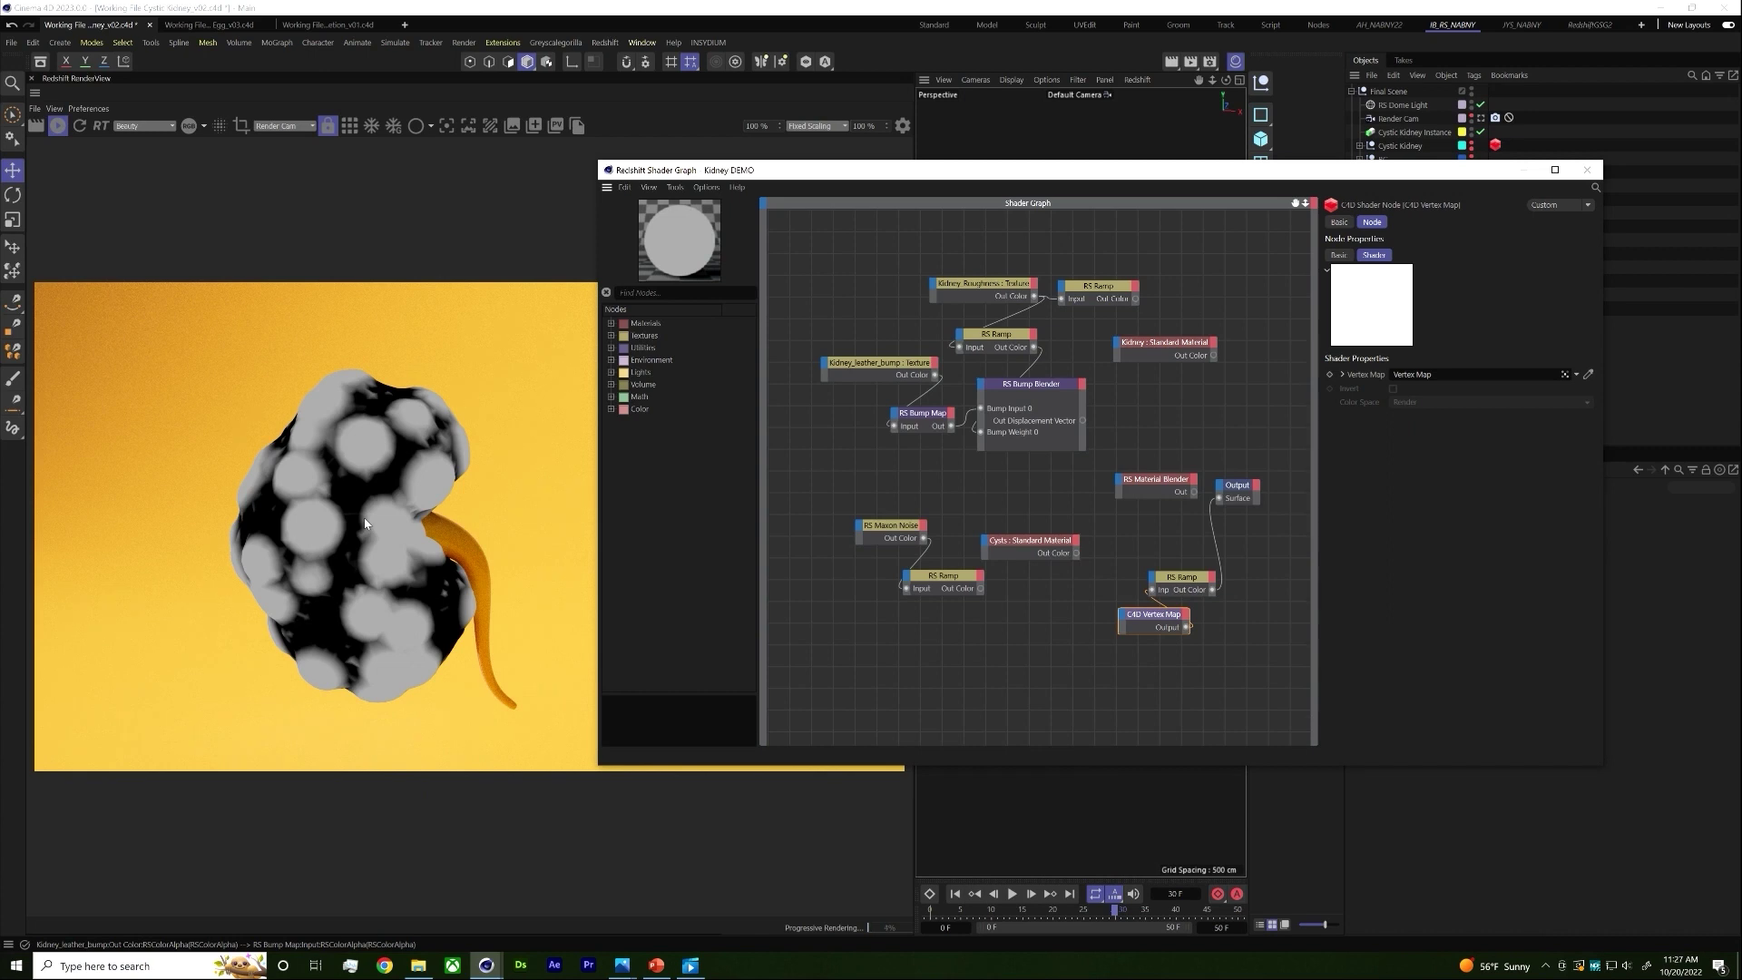
Step: Shift the black knot of the vertex map's RS Ramp slightly inward, and compare with the Cystic Kidney_v01 render in the video player
left_click(1183, 572)
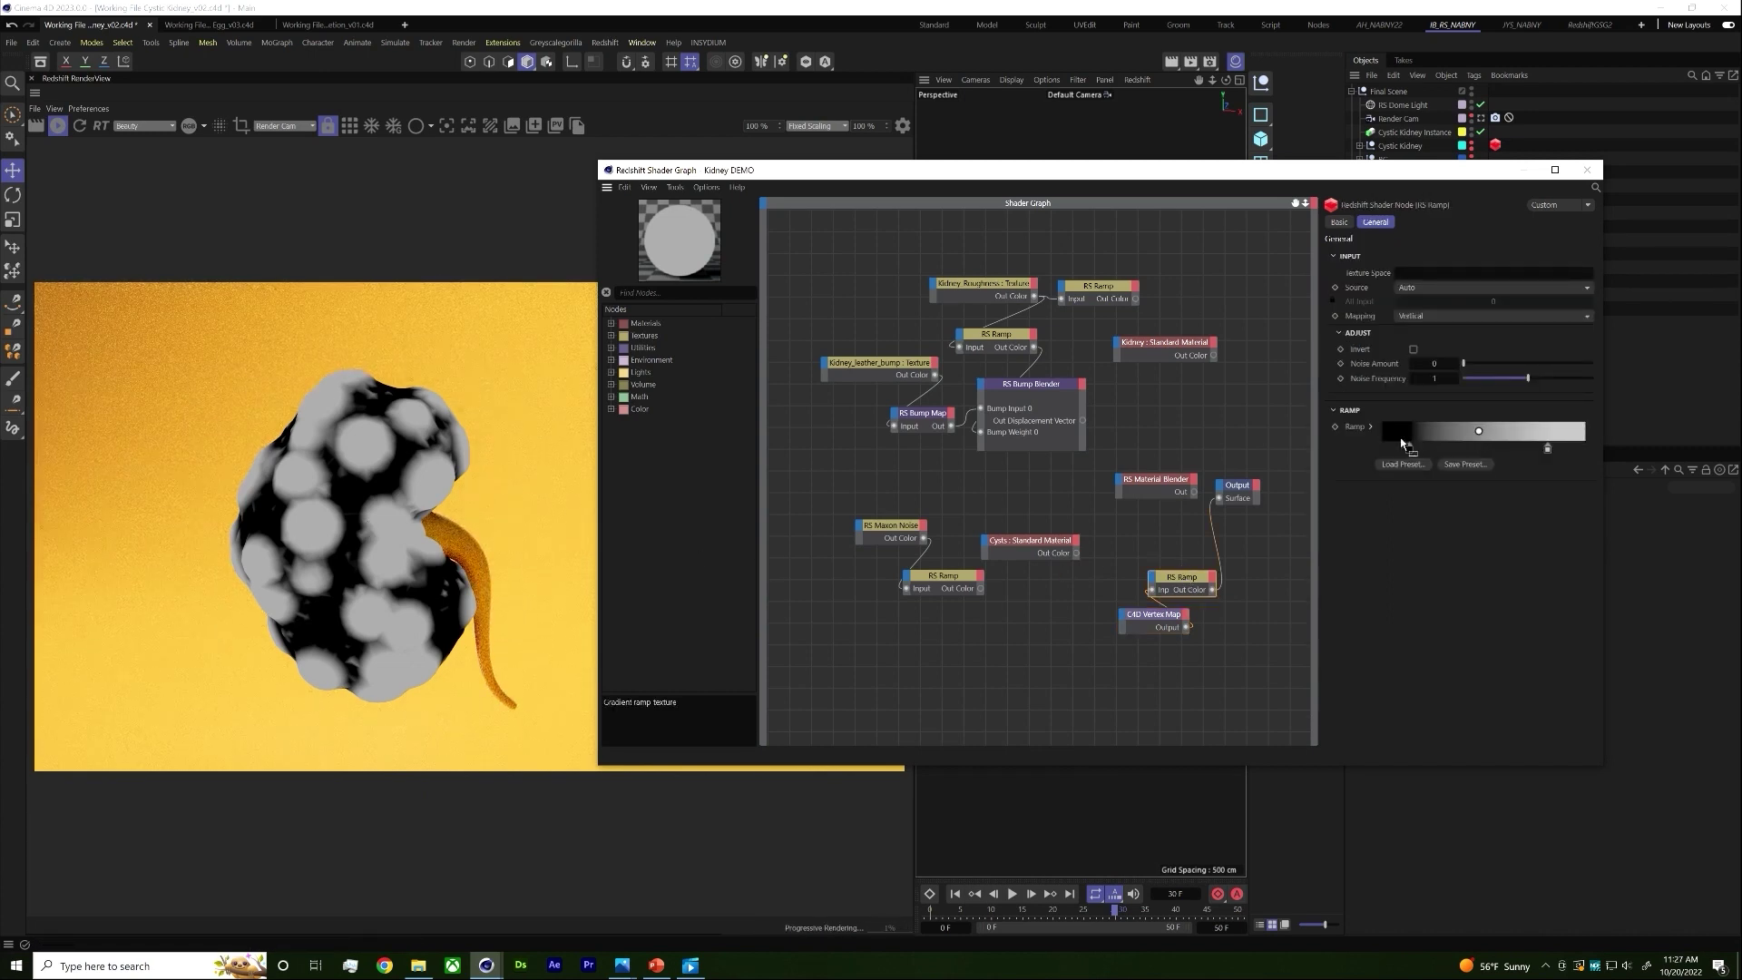
left_click_drag(1407, 451, 1468, 464)
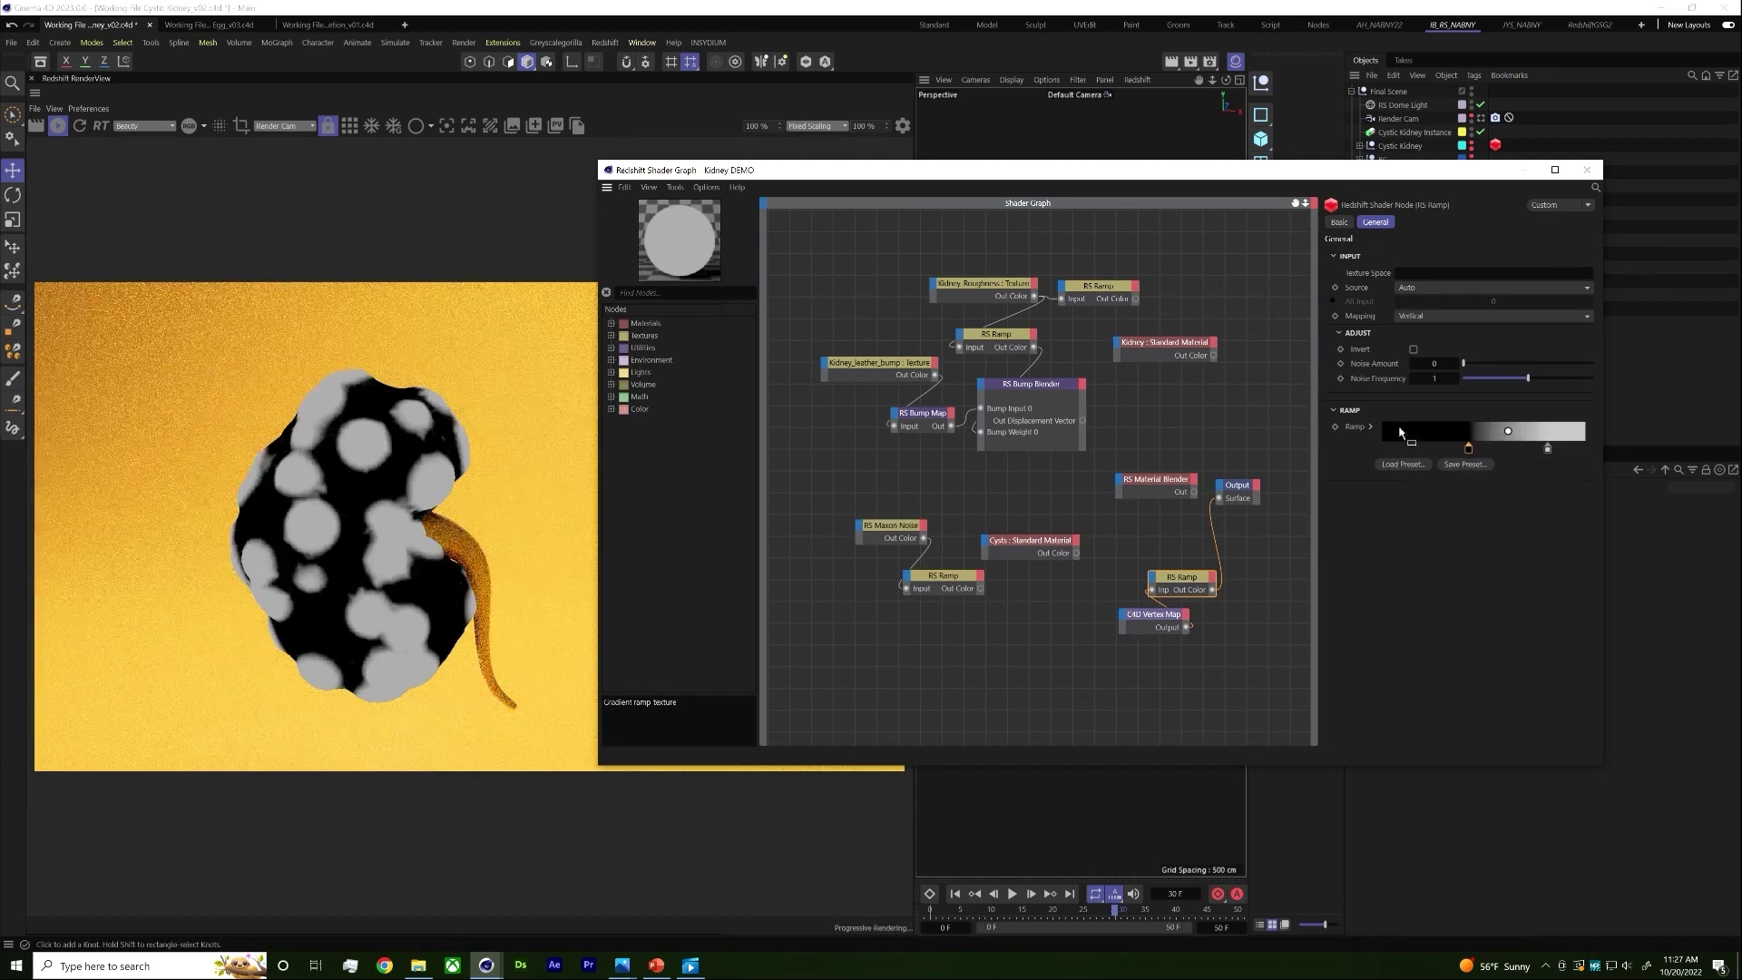
left_click_drag(1467, 449, 1426, 445)
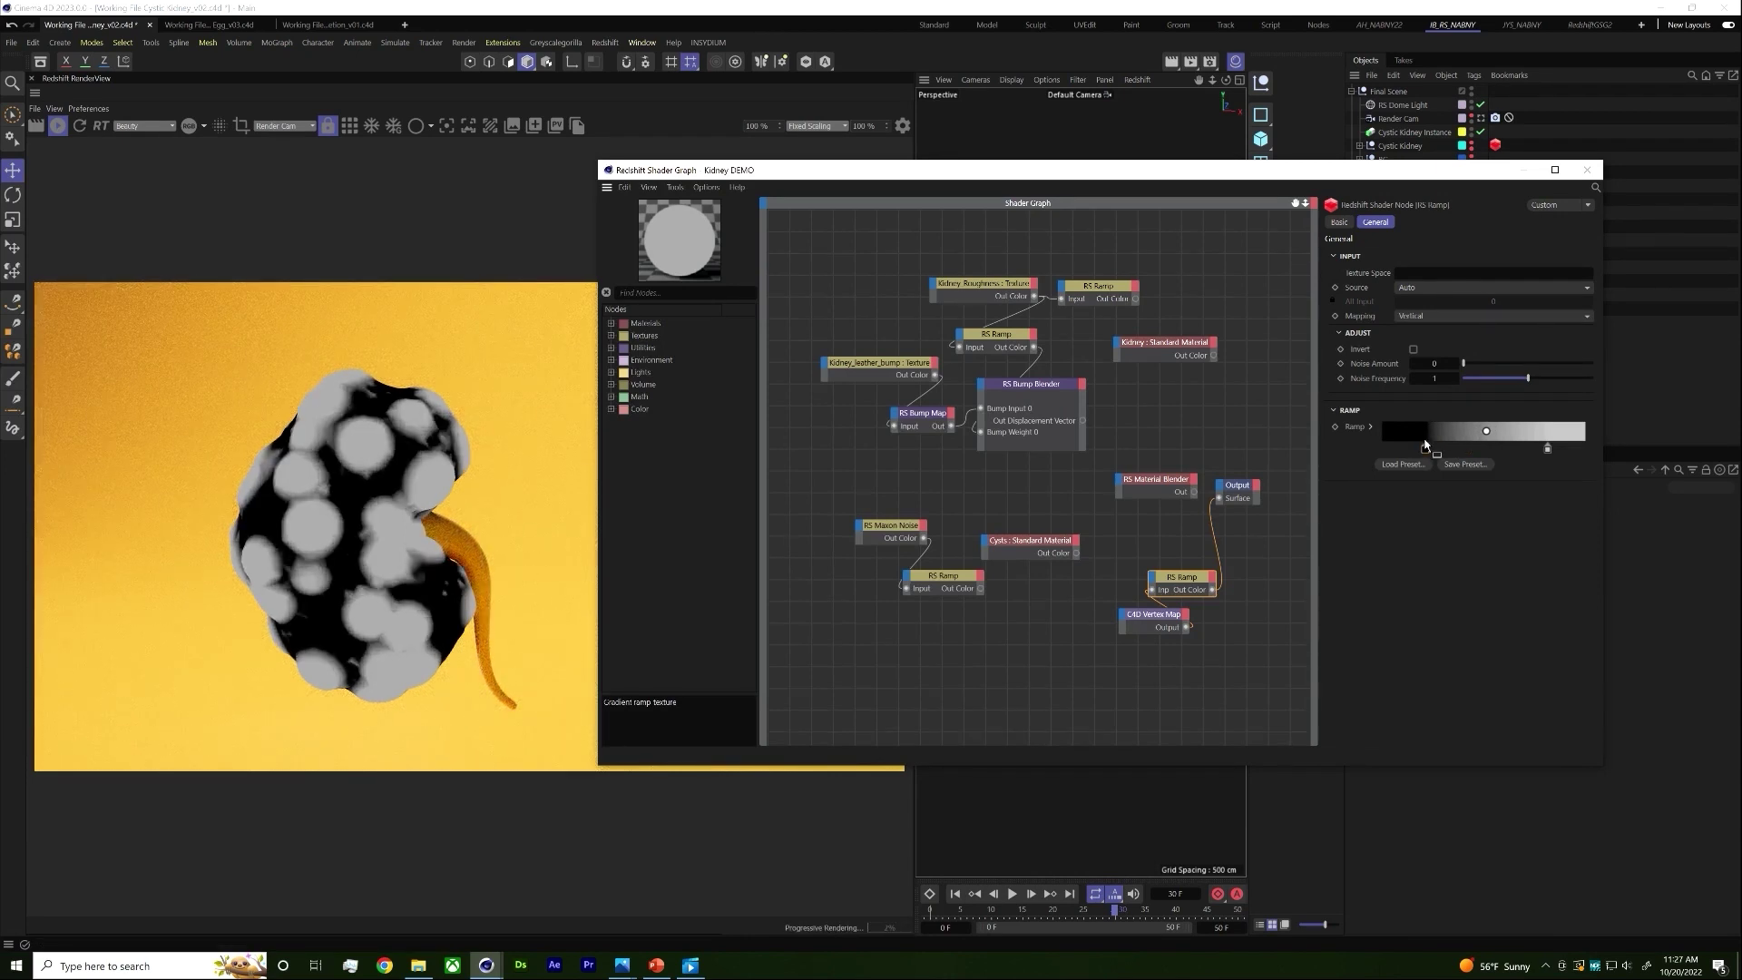
left_click(690, 966)
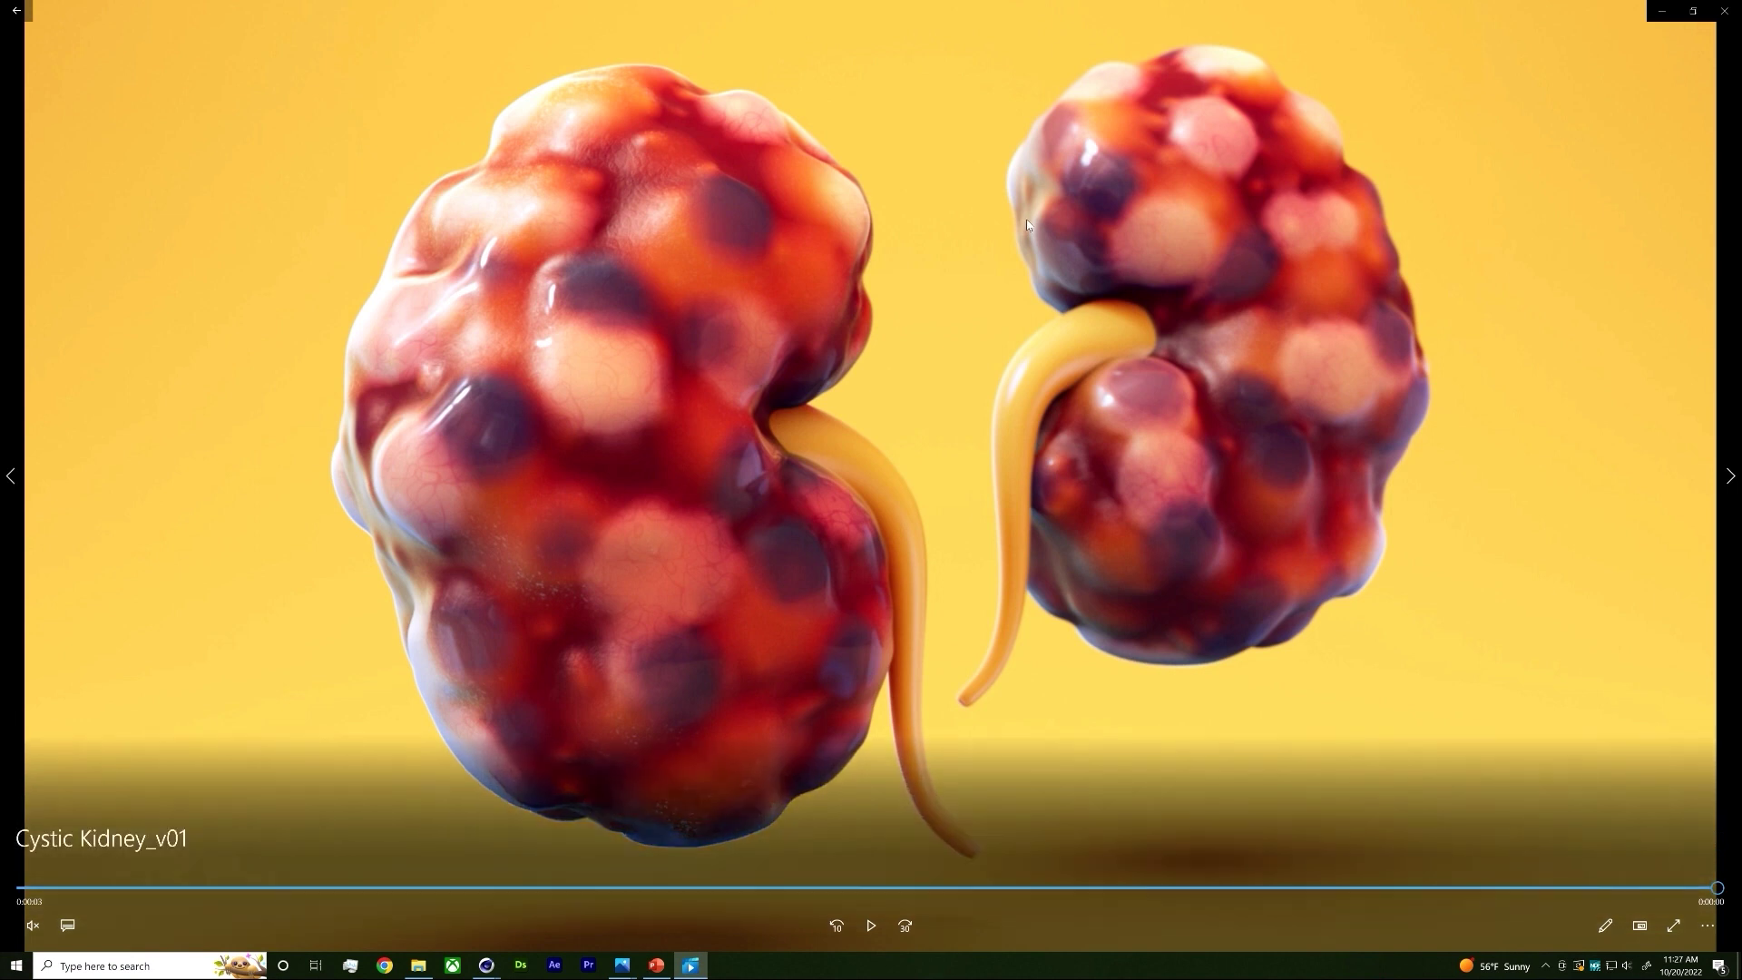
left_click(1662, 11)
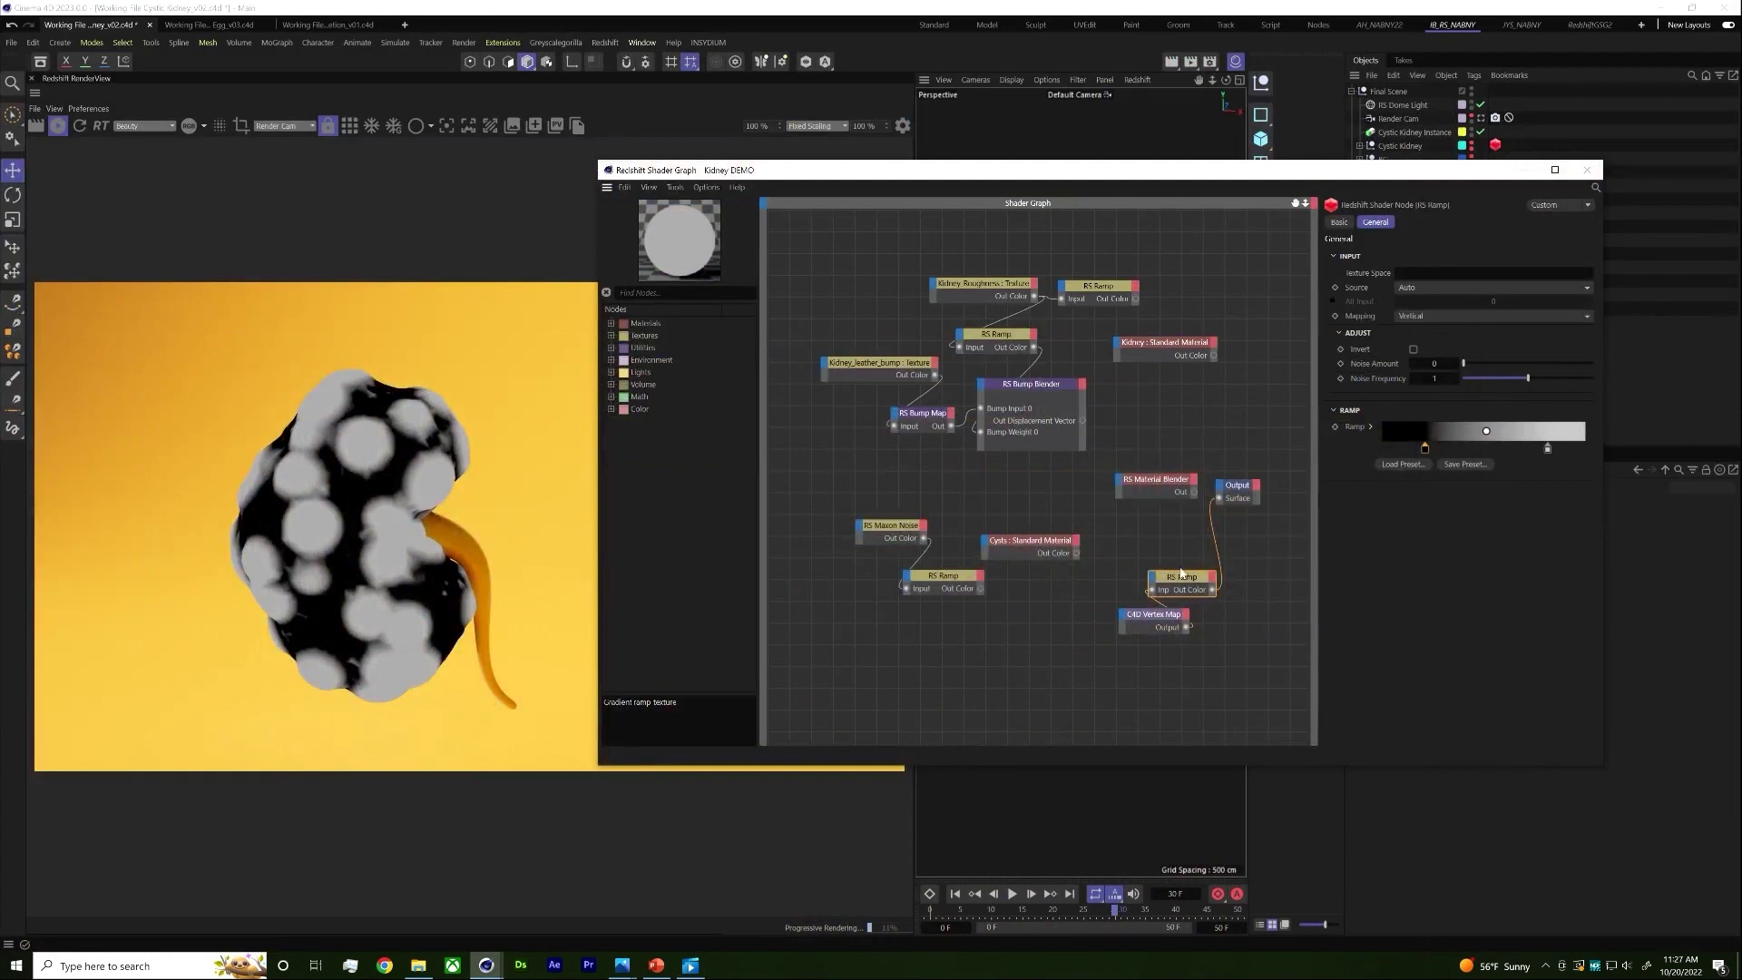
Step: Connect the Kidney standard material to the RS Material Blender's Base Color and the blender's output to the Output Surface
left_click(1138, 345)
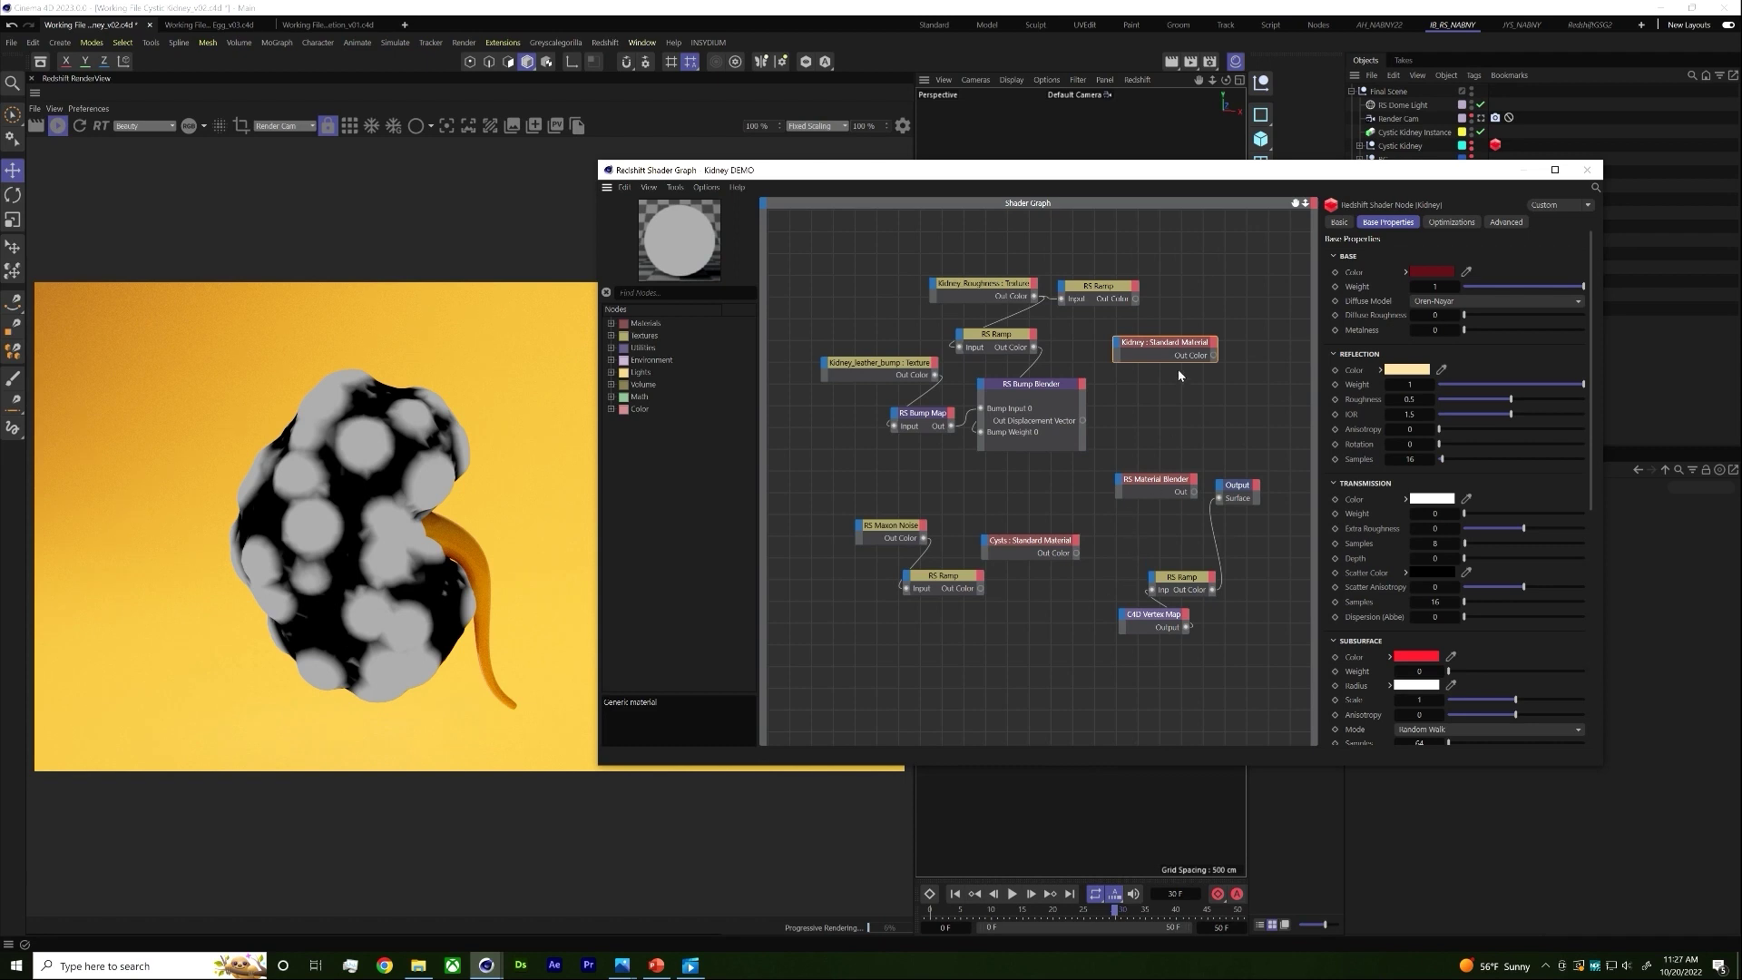
left_click_drag(1213, 355, 1129, 482)
left_click(1207, 508)
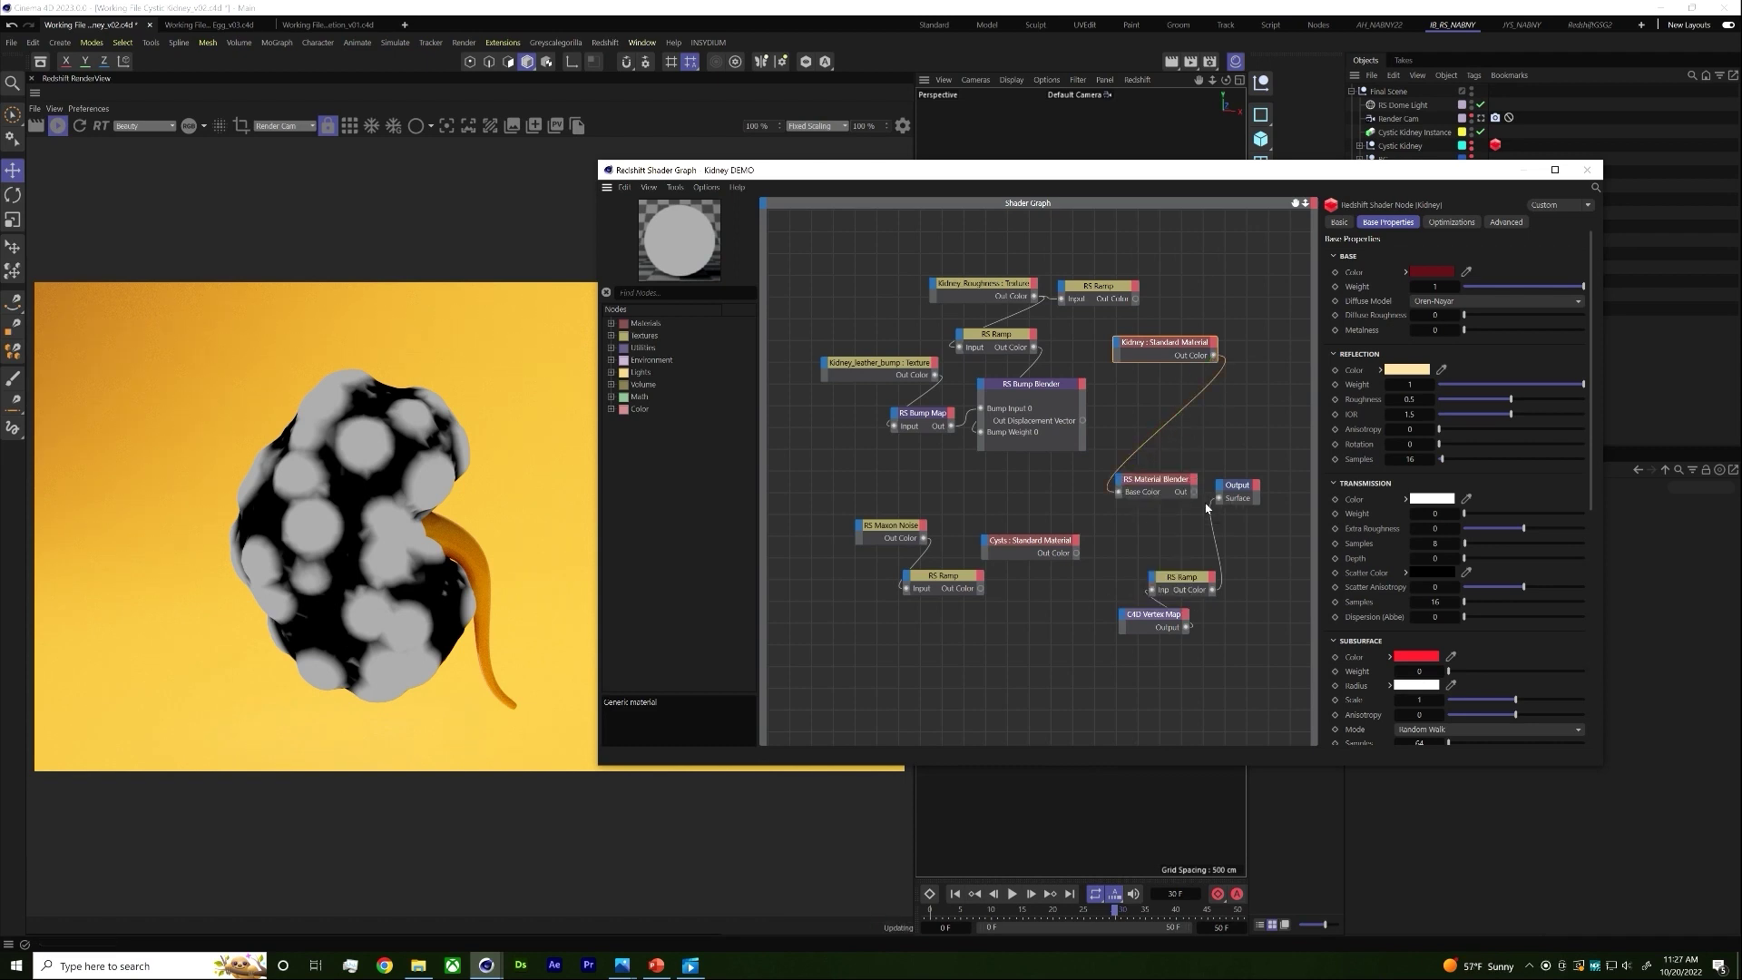
left_click_drag(1194, 492, 1220, 498)
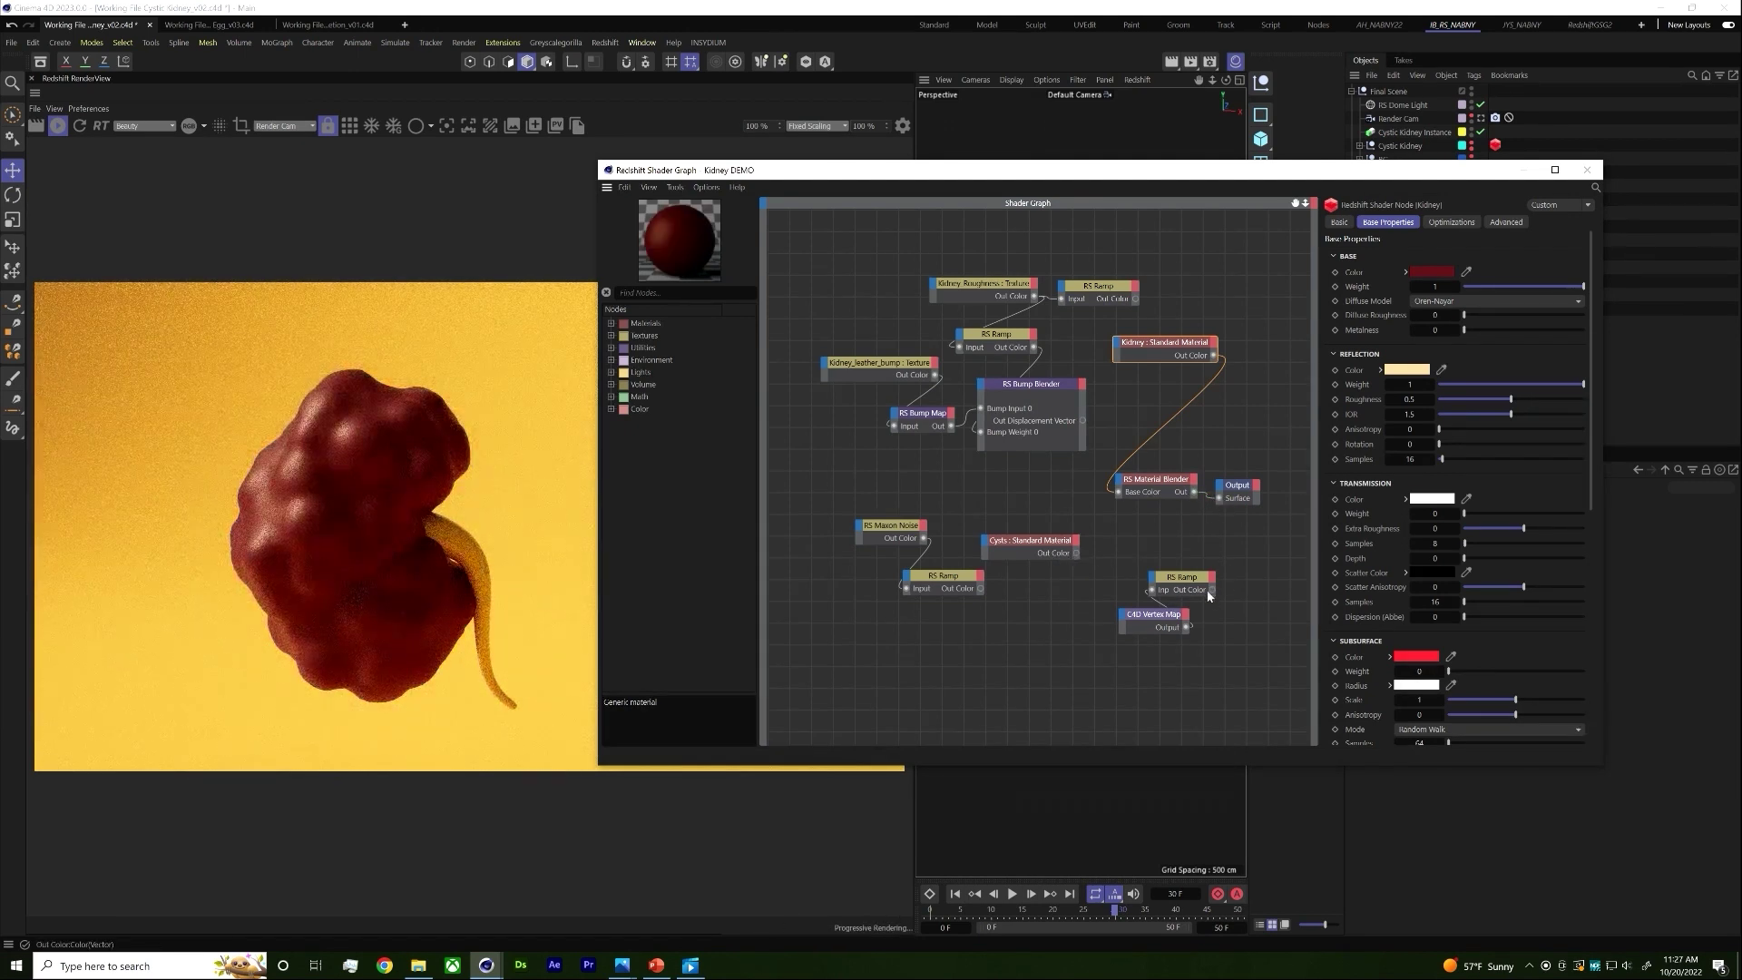
Step: Connect the Cysts standard material to the blender's Layer Color 1 and the vertex map's RS Ramp to Blend Color 1
left_click_drag(1078, 553, 1119, 487)
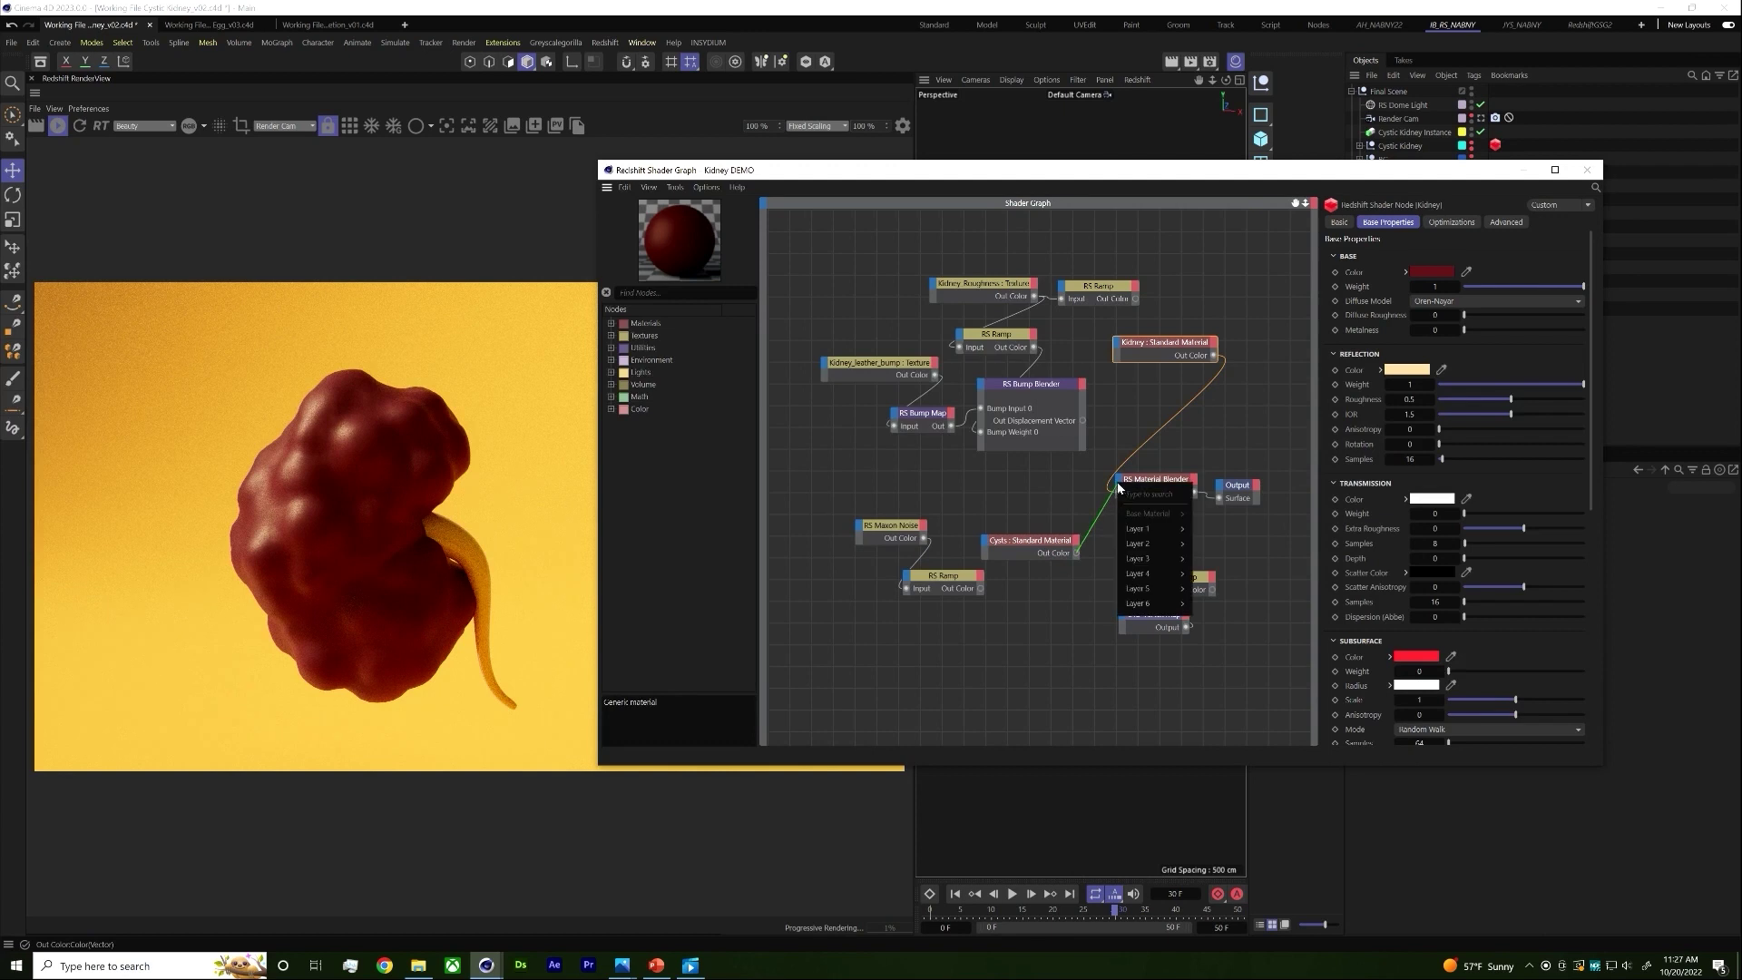
mouse_move(1154, 531)
left_click(1211, 535)
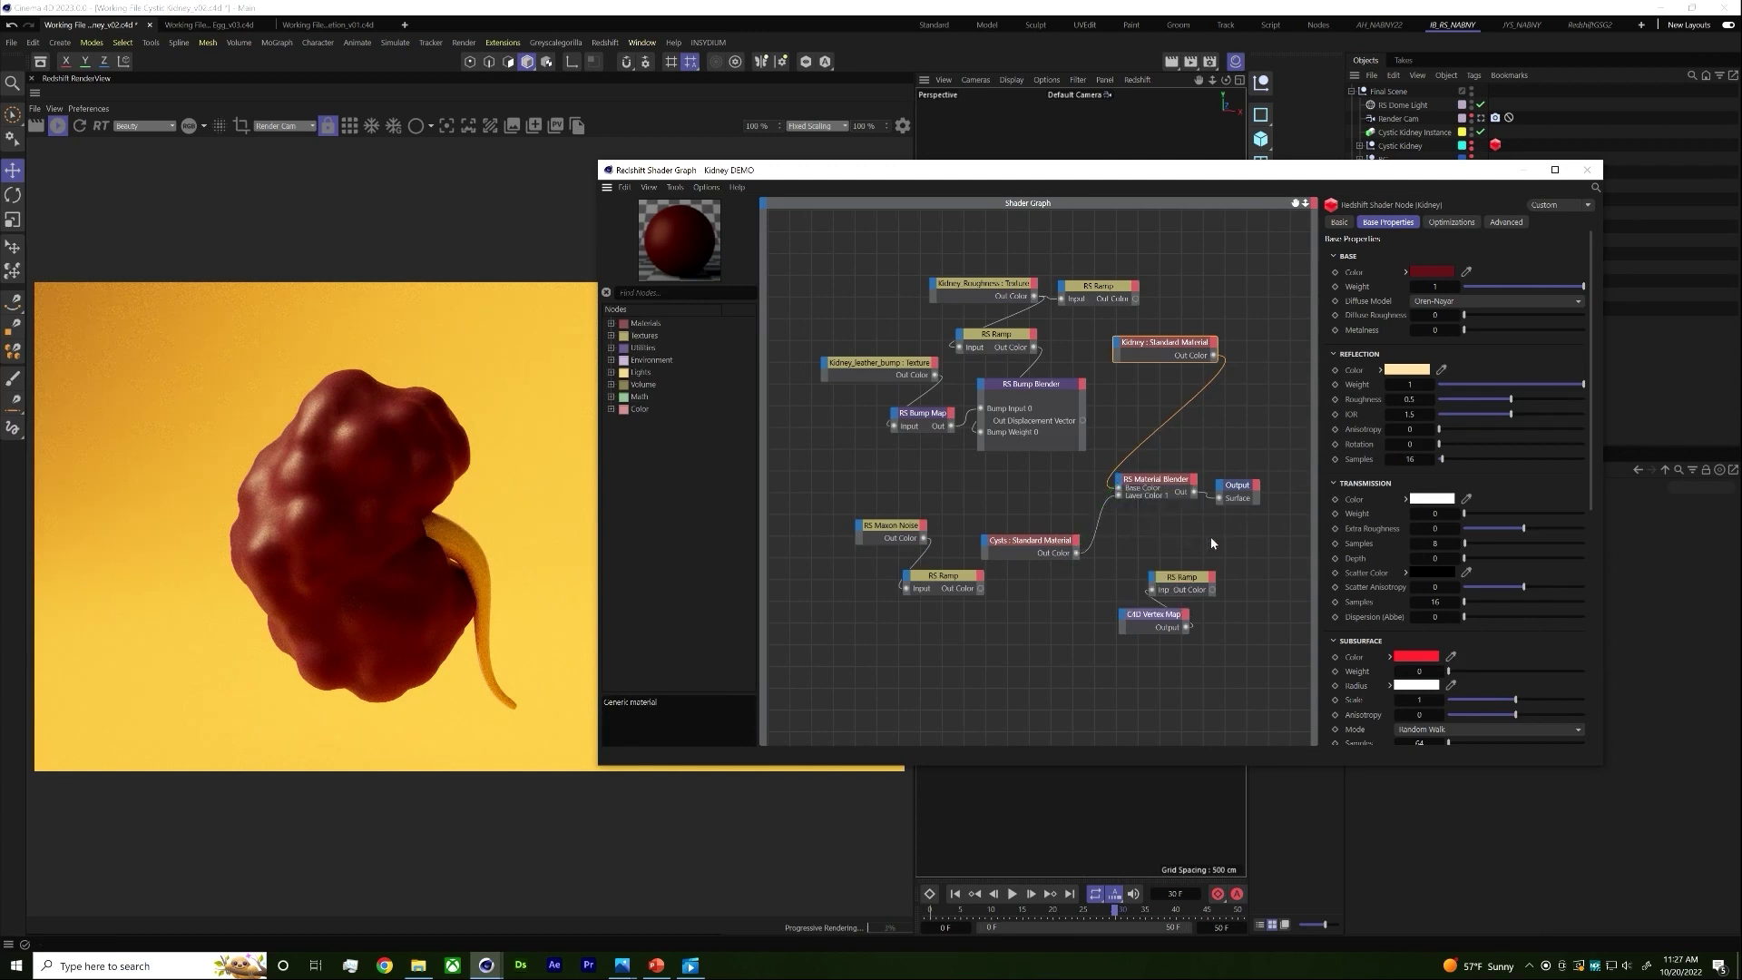
left_click_drag(1214, 590, 1121, 488)
mouse_move(1143, 527)
left_click(1216, 545)
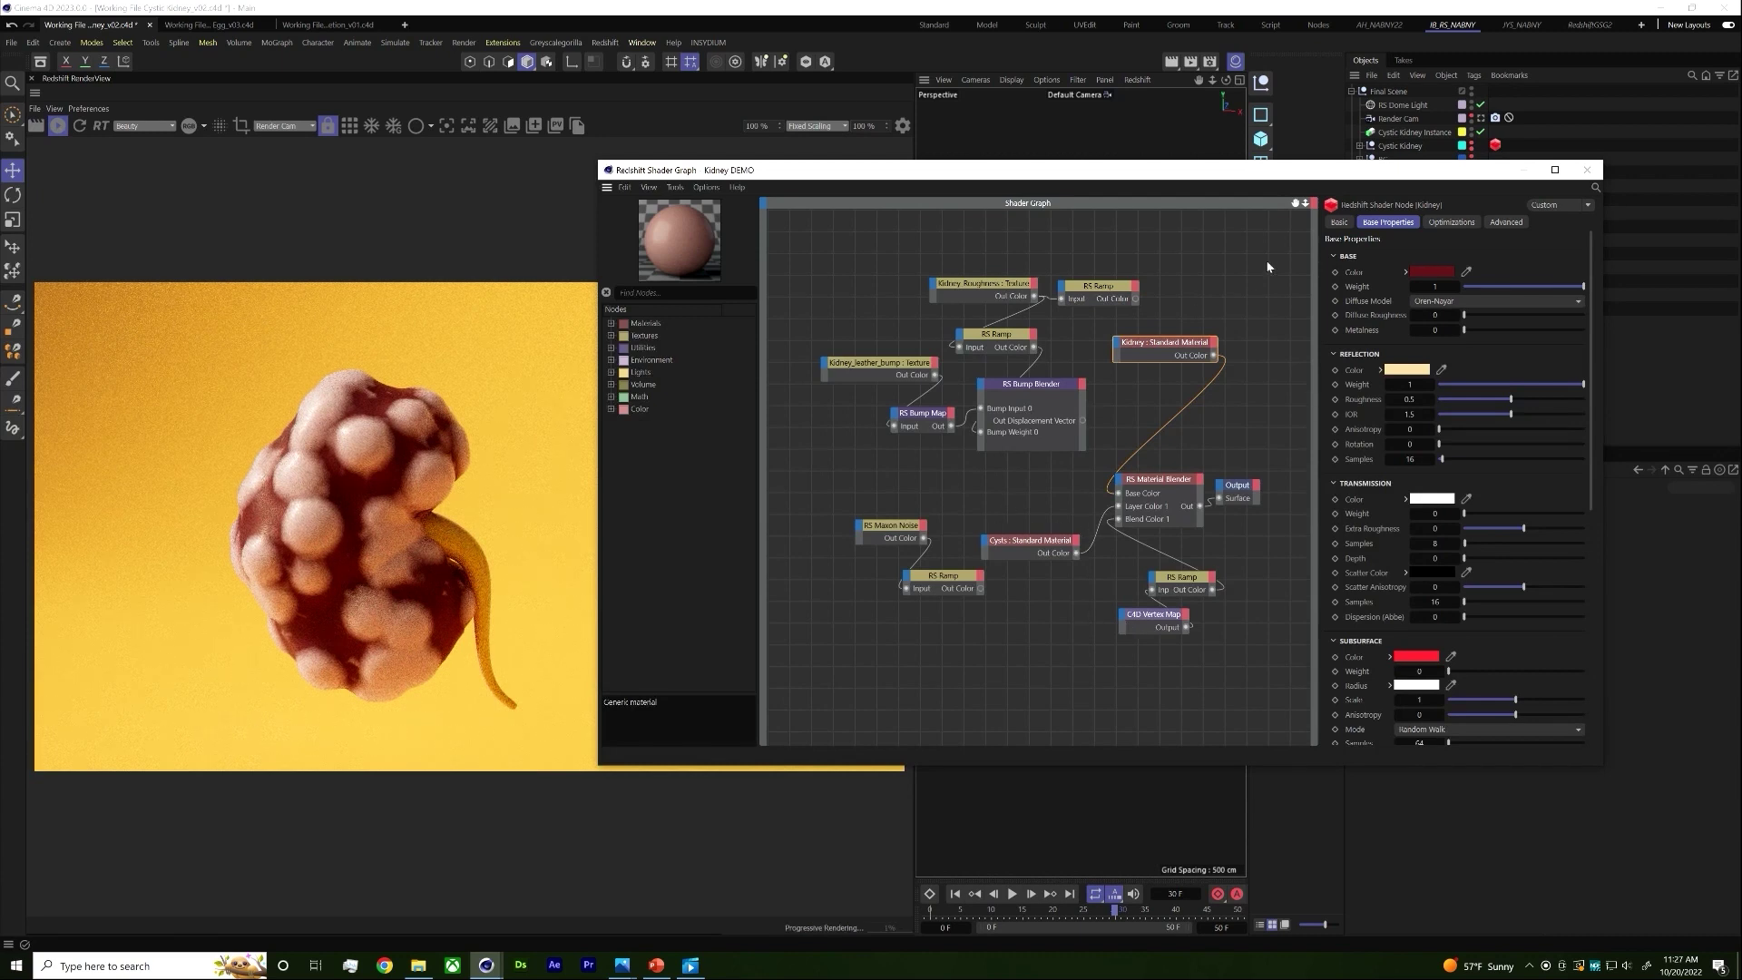
Step: Enable the Subdivision Surface on the kidney mesh, and compare the result with the Cystic Kidney_v01 render in the video player
left_click_drag(1317, 179, 1273, 330)
scroll(394, 491, "up", 1)
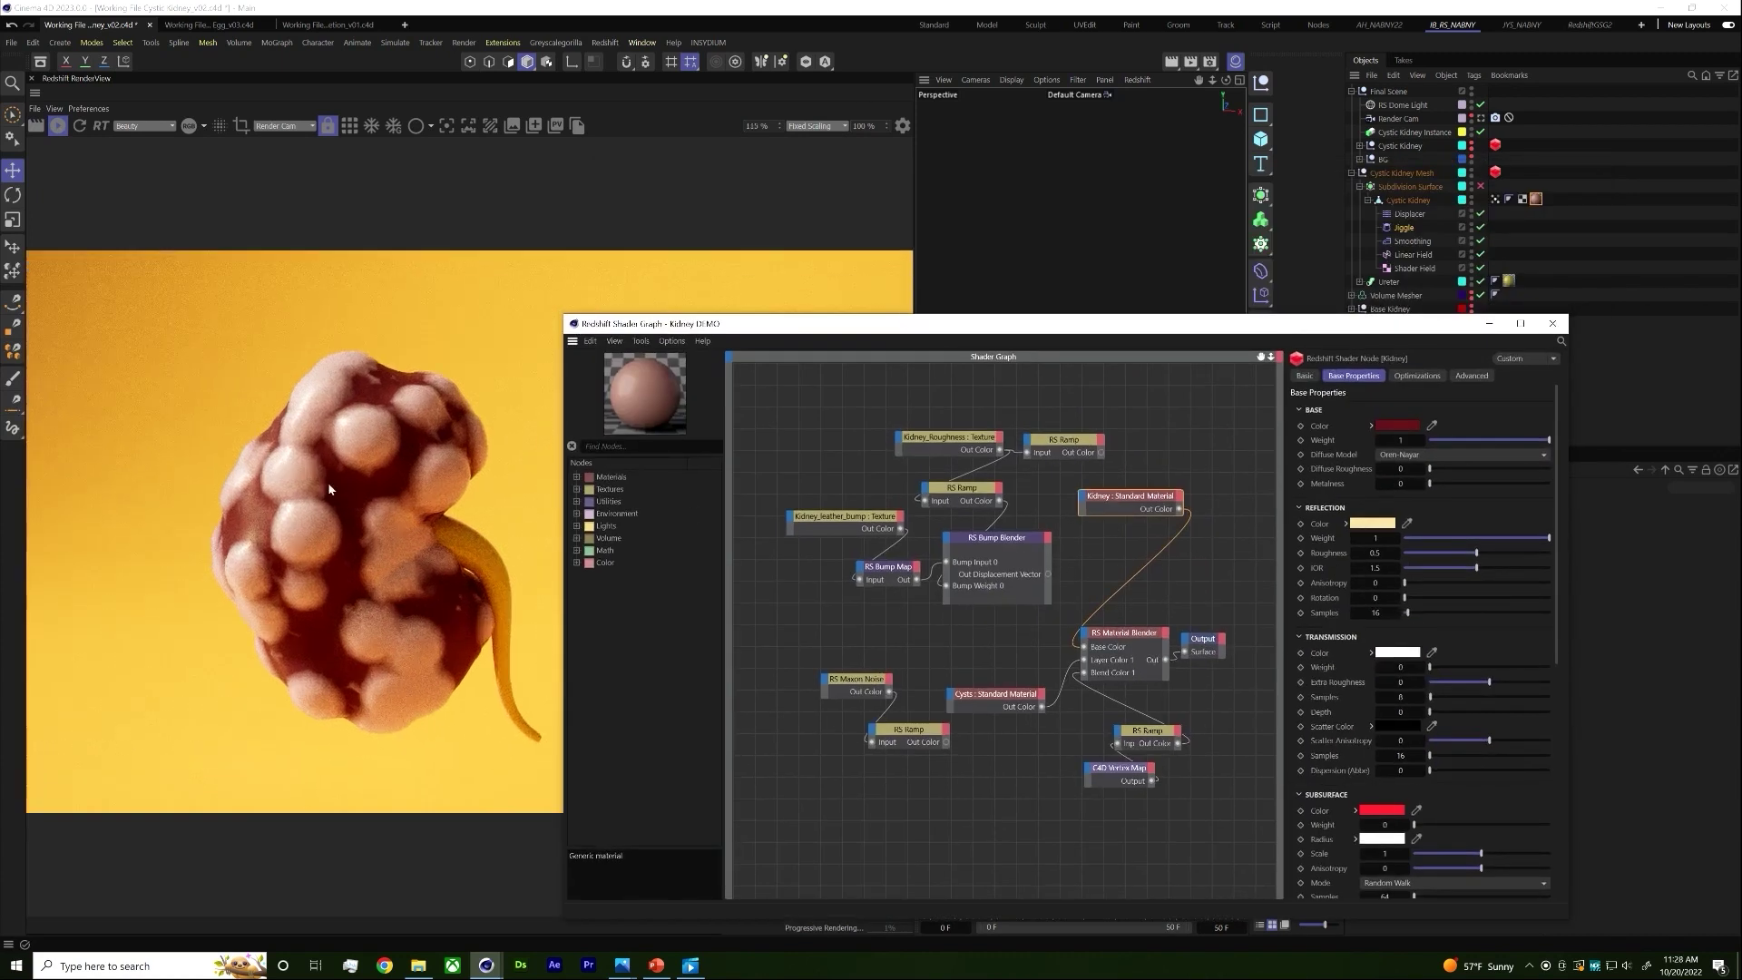
left_click(1481, 186)
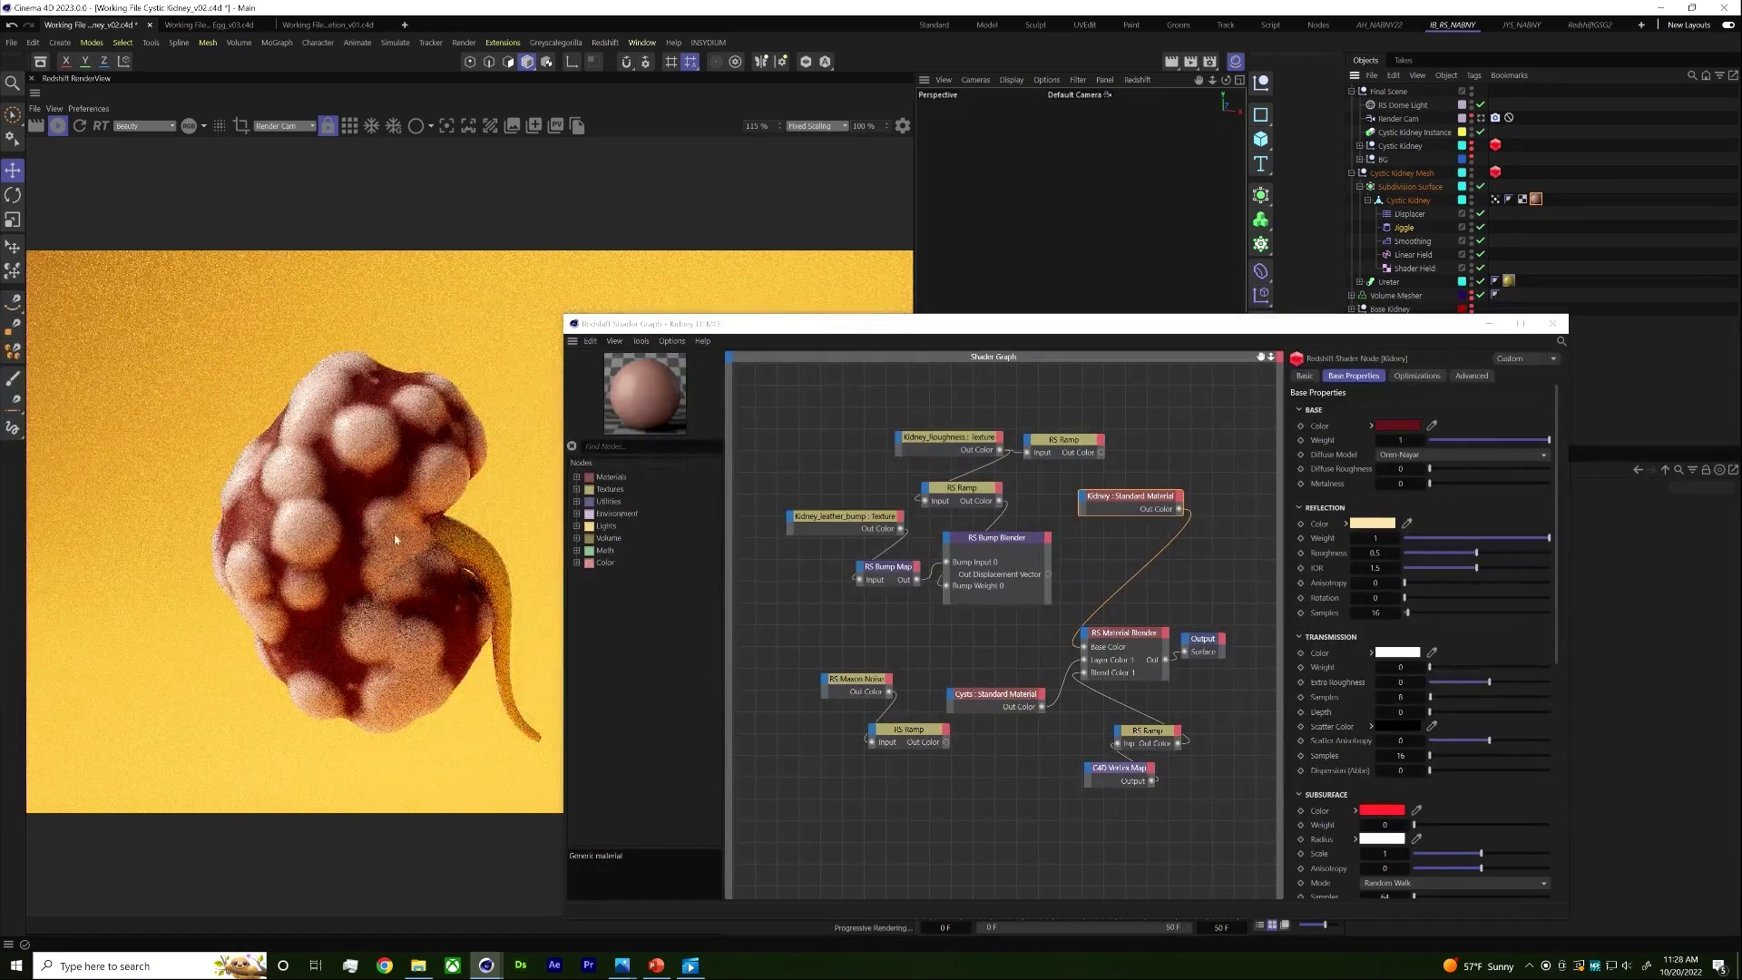
left_click_drag(690, 325, 672, 251)
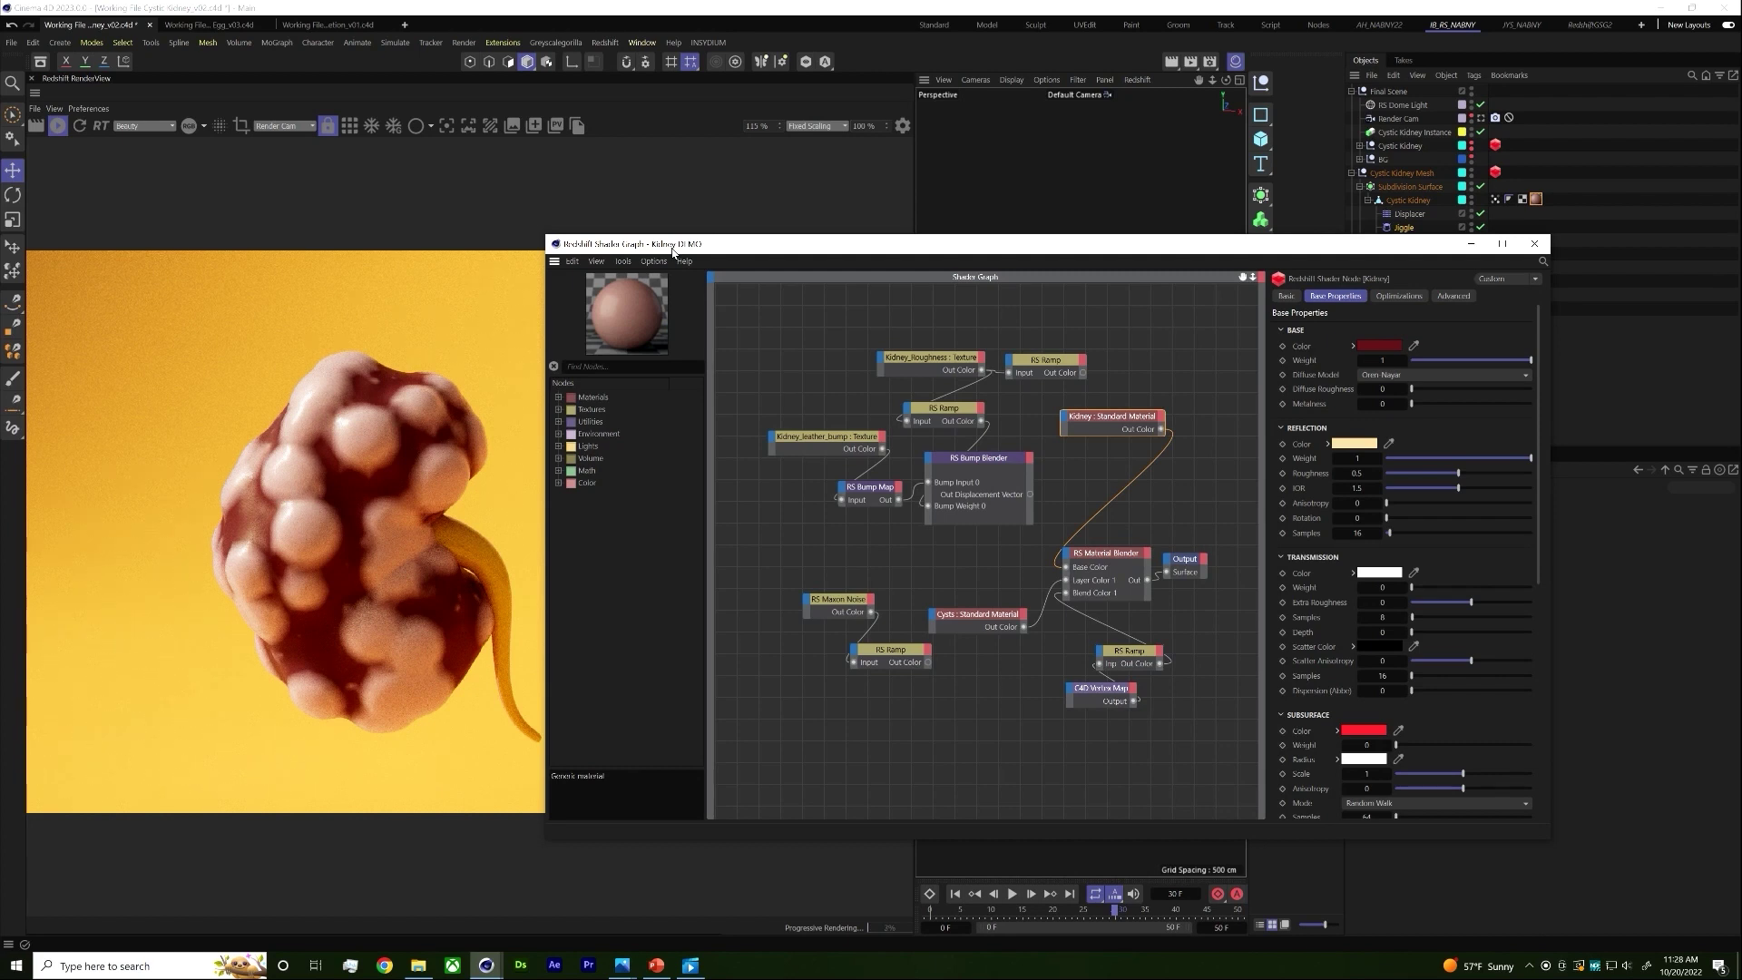
left_click_drag(673, 252, 719, 227)
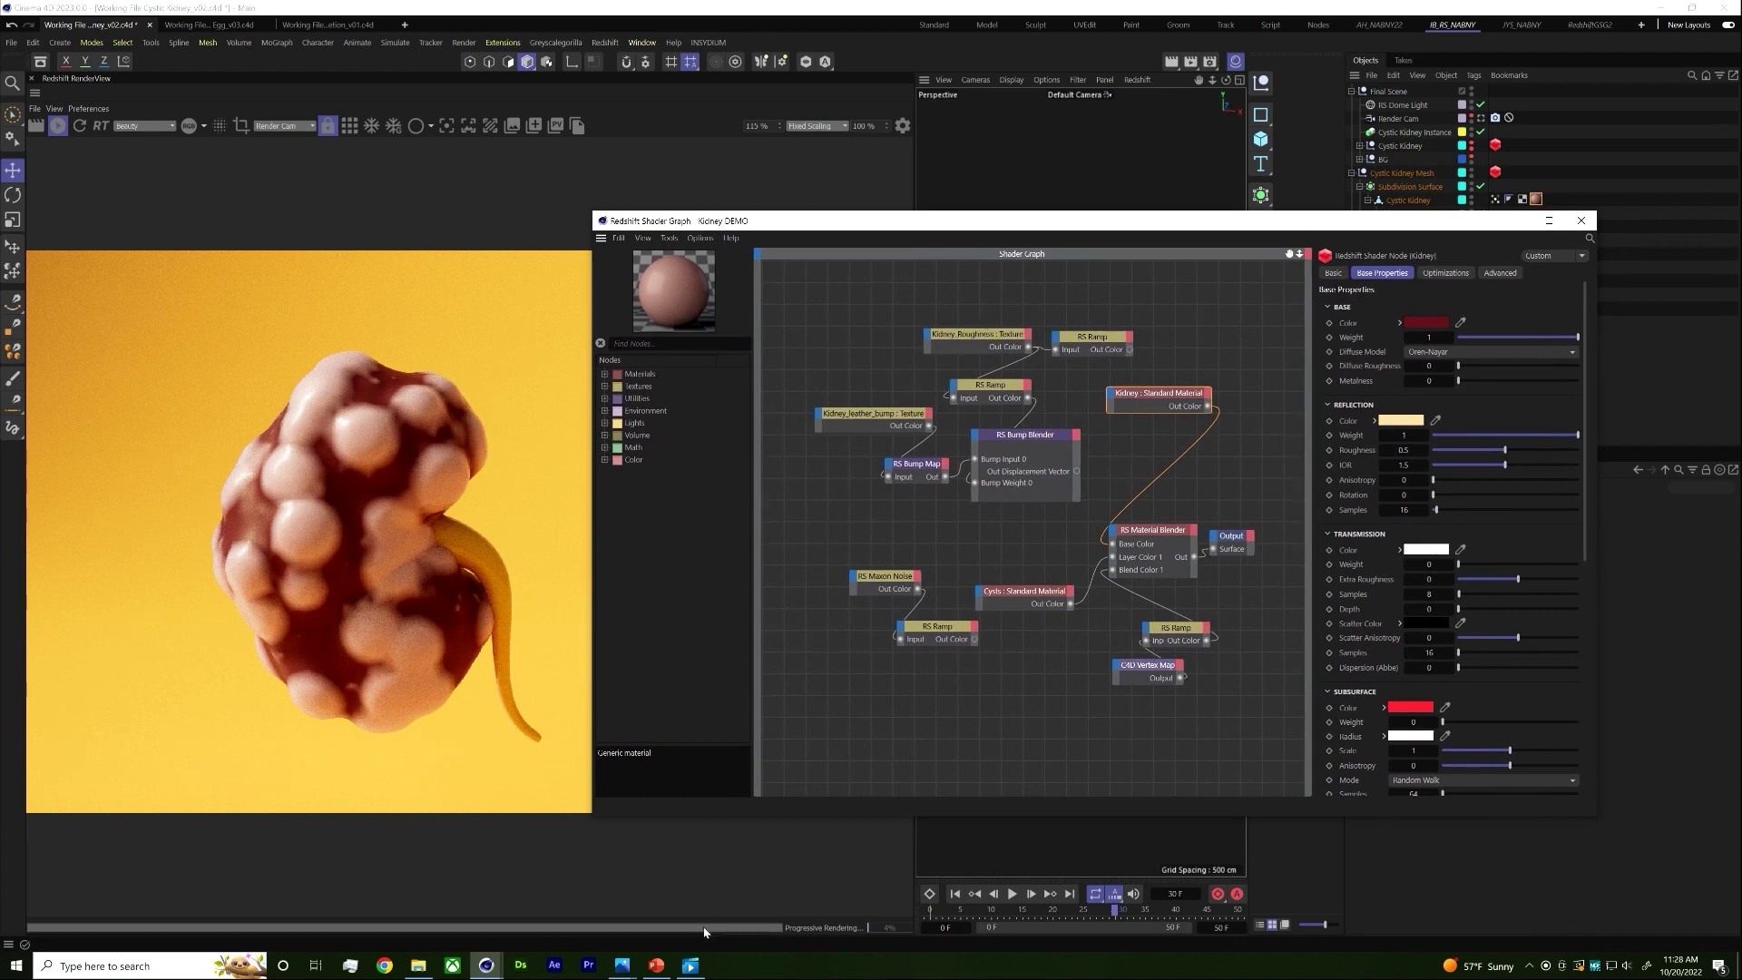
left_click(690, 965)
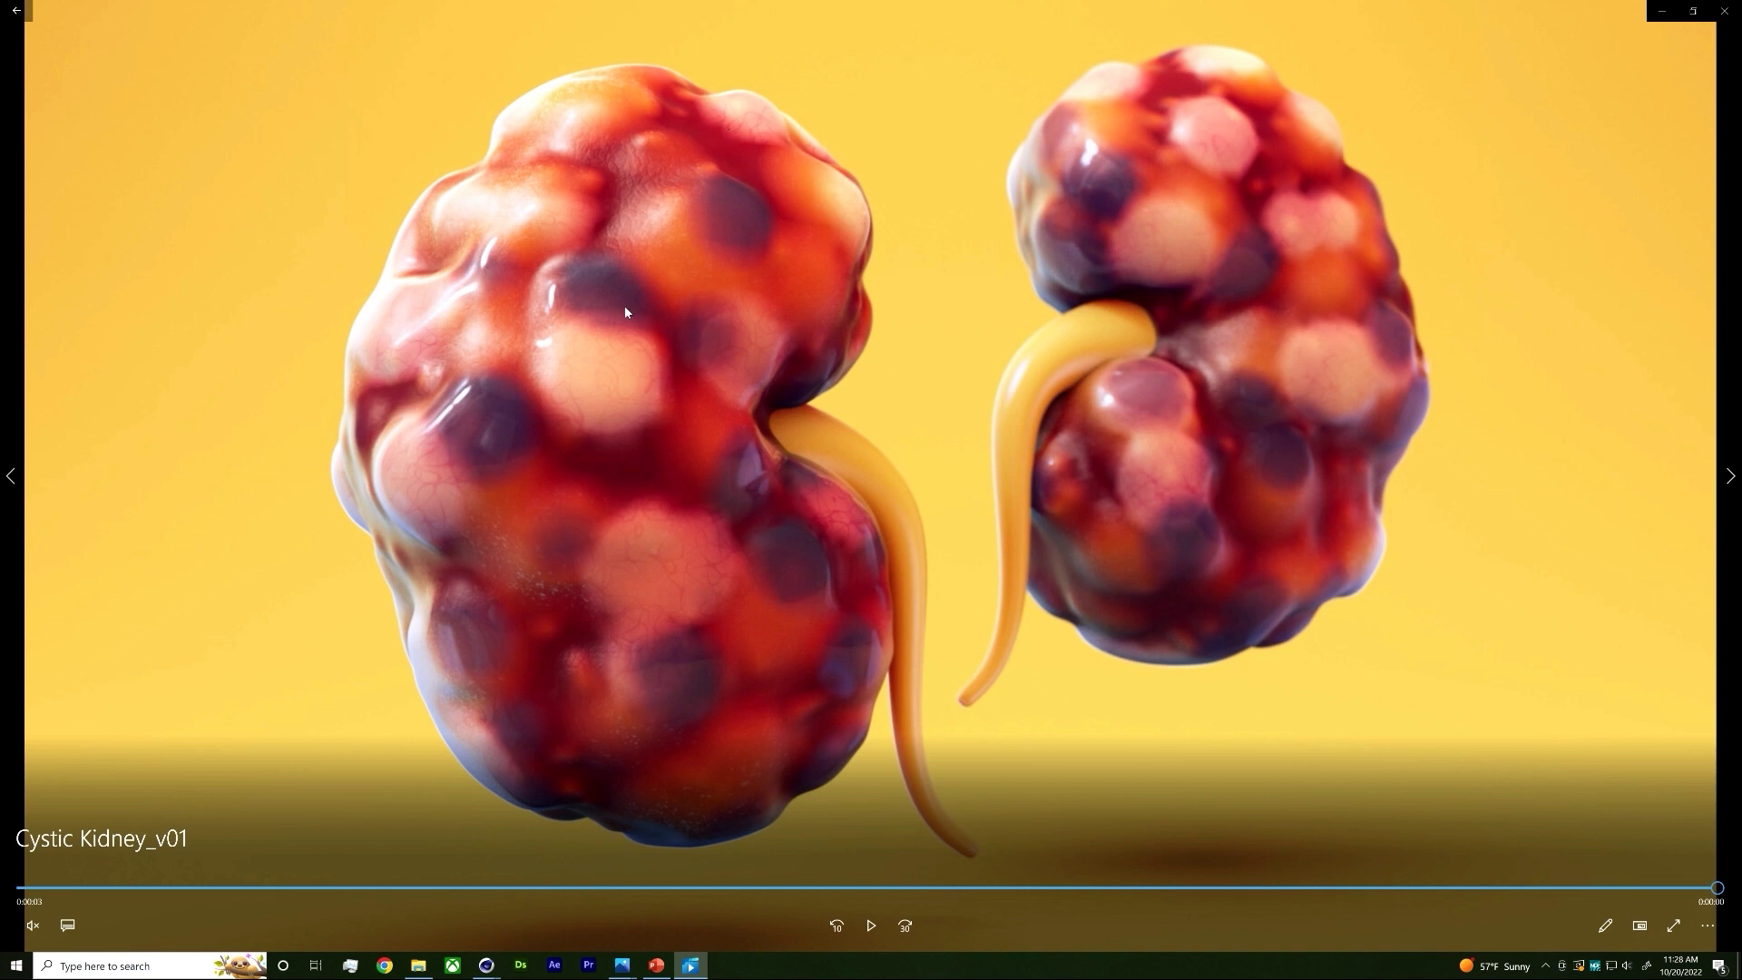
left_click(1662, 11)
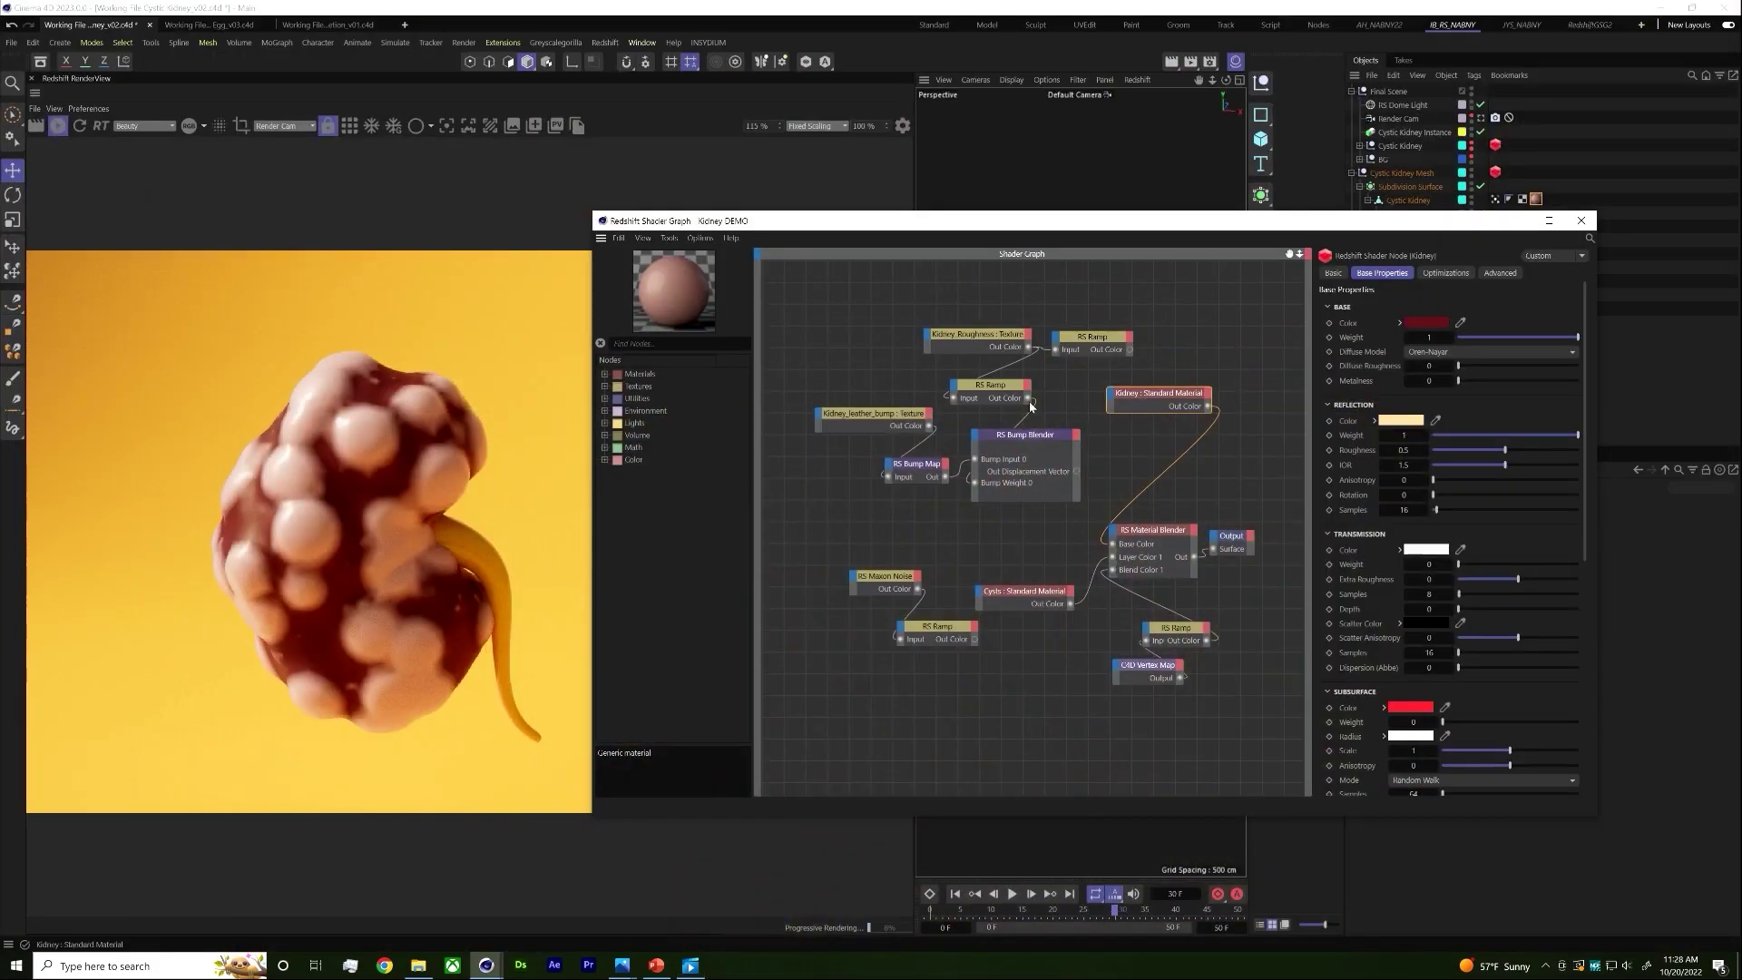
Step: Browse the Redshift image textures in the Asset Browser's Textures > Surfaces category, then close the browser
left_click(948, 349)
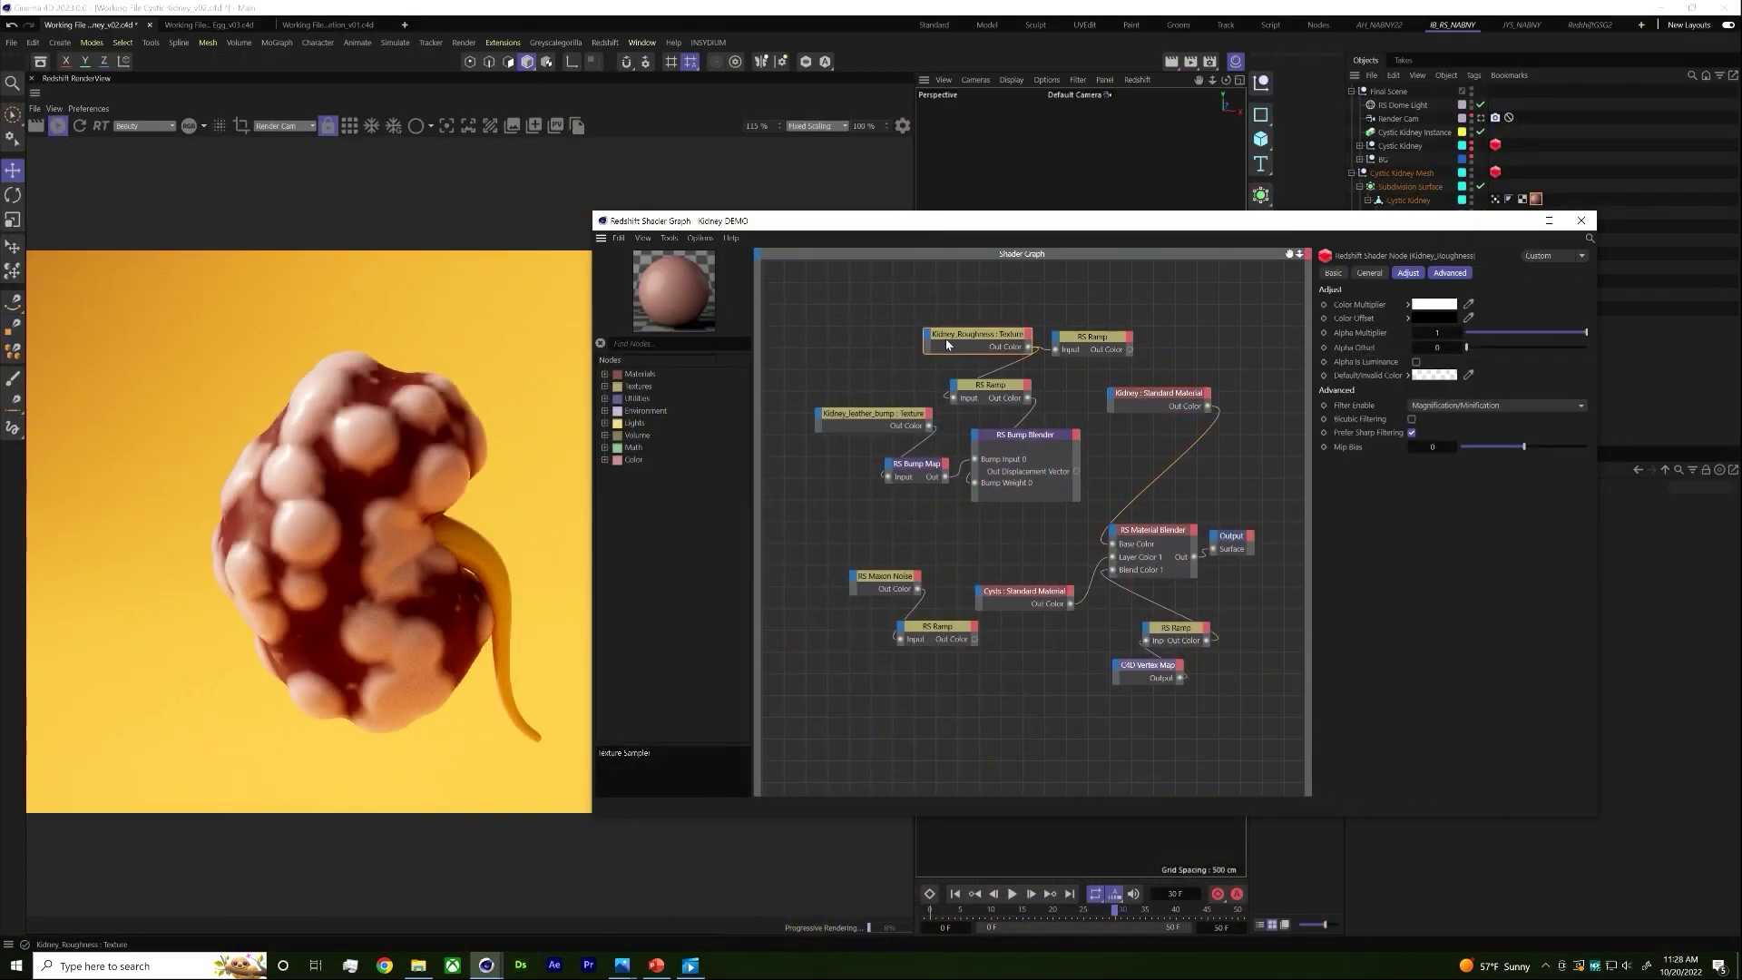
left_click(642, 42)
left_click(671, 130)
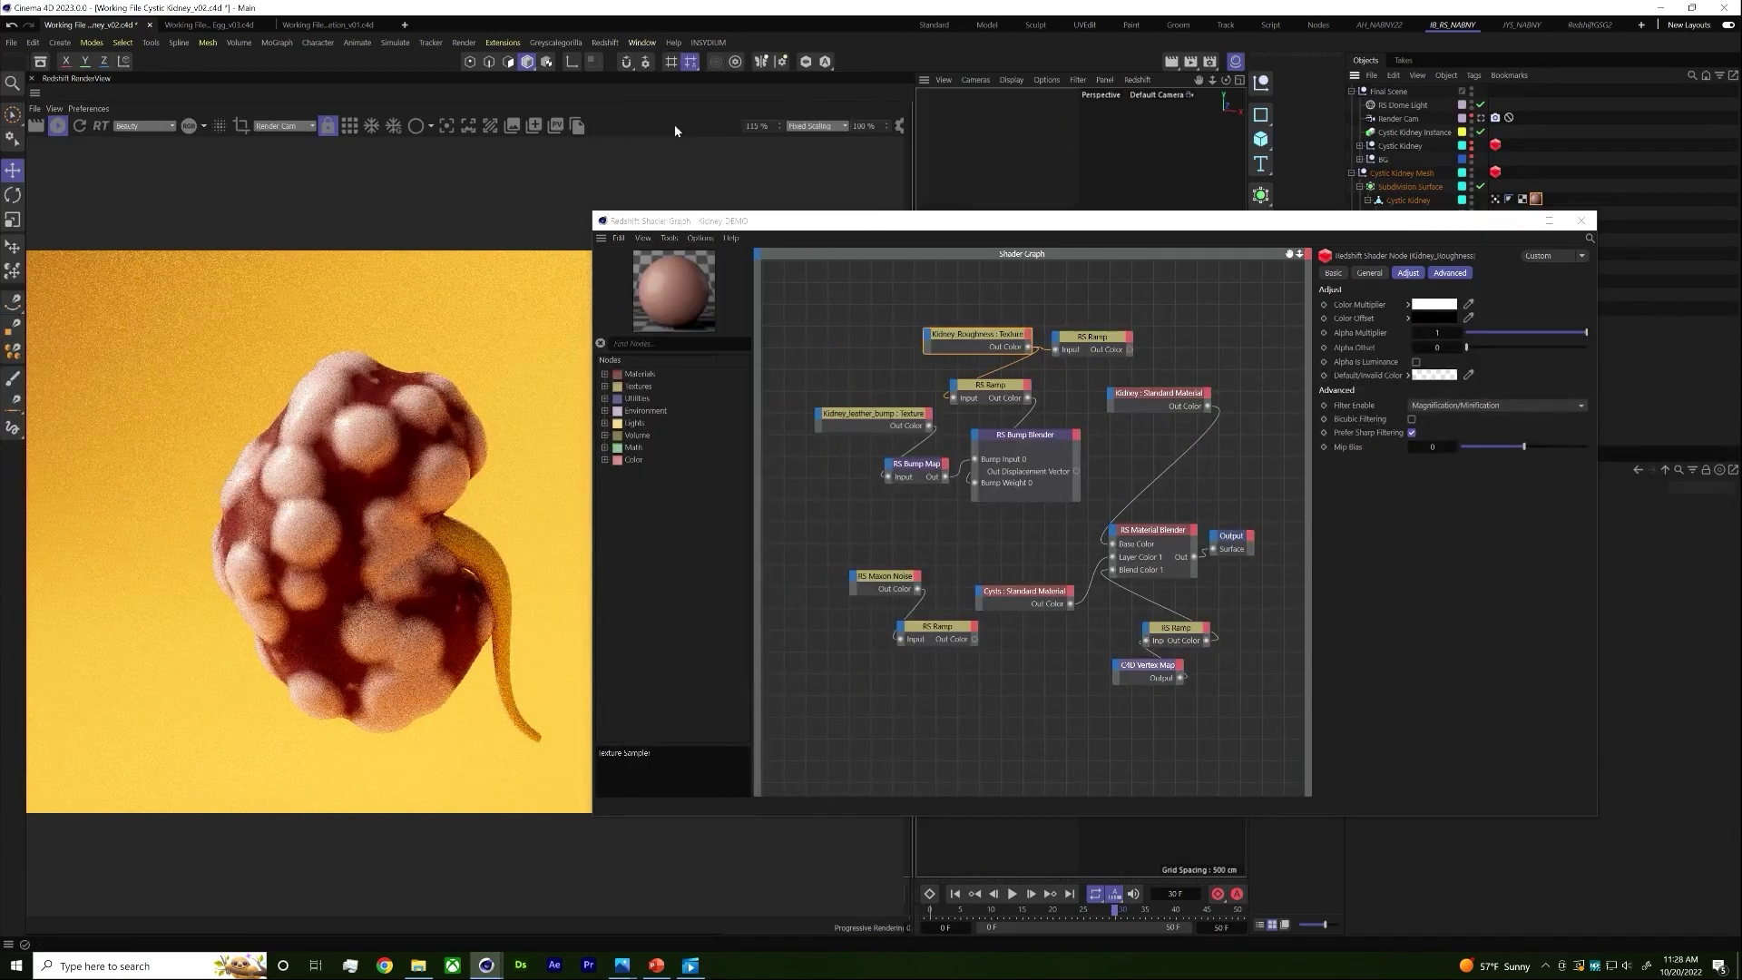
left_click(915, 80)
left_click(944, 90)
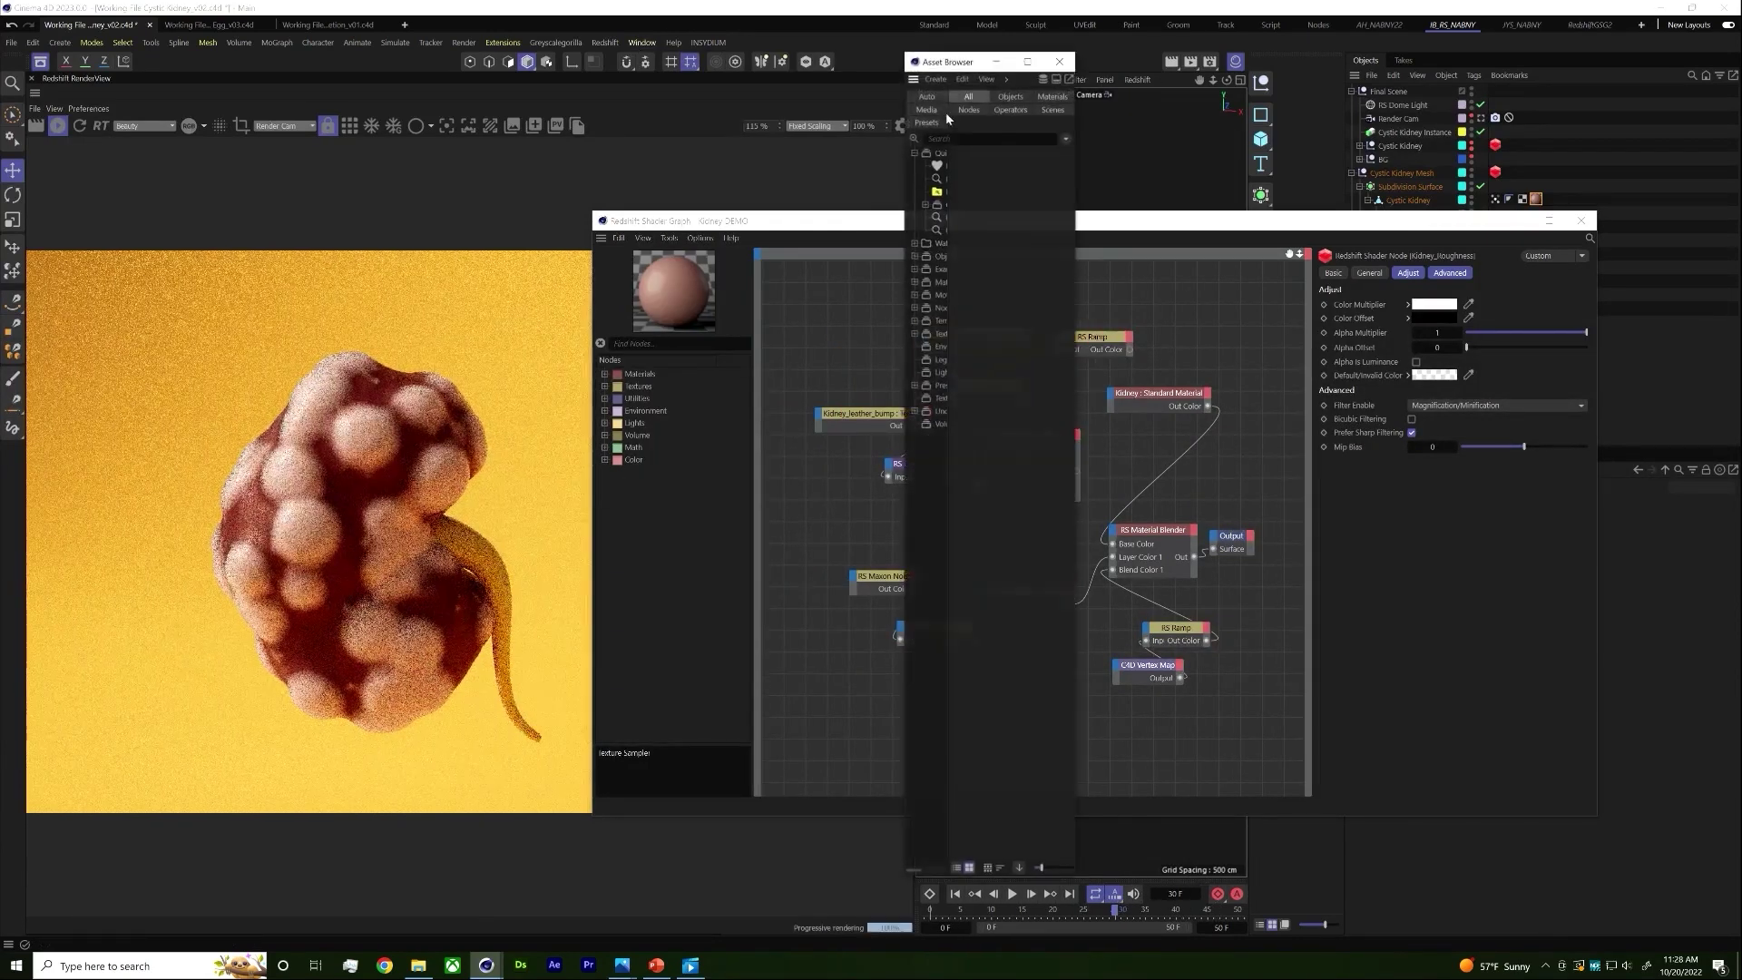
left_click_drag(907, 80, 505, 81)
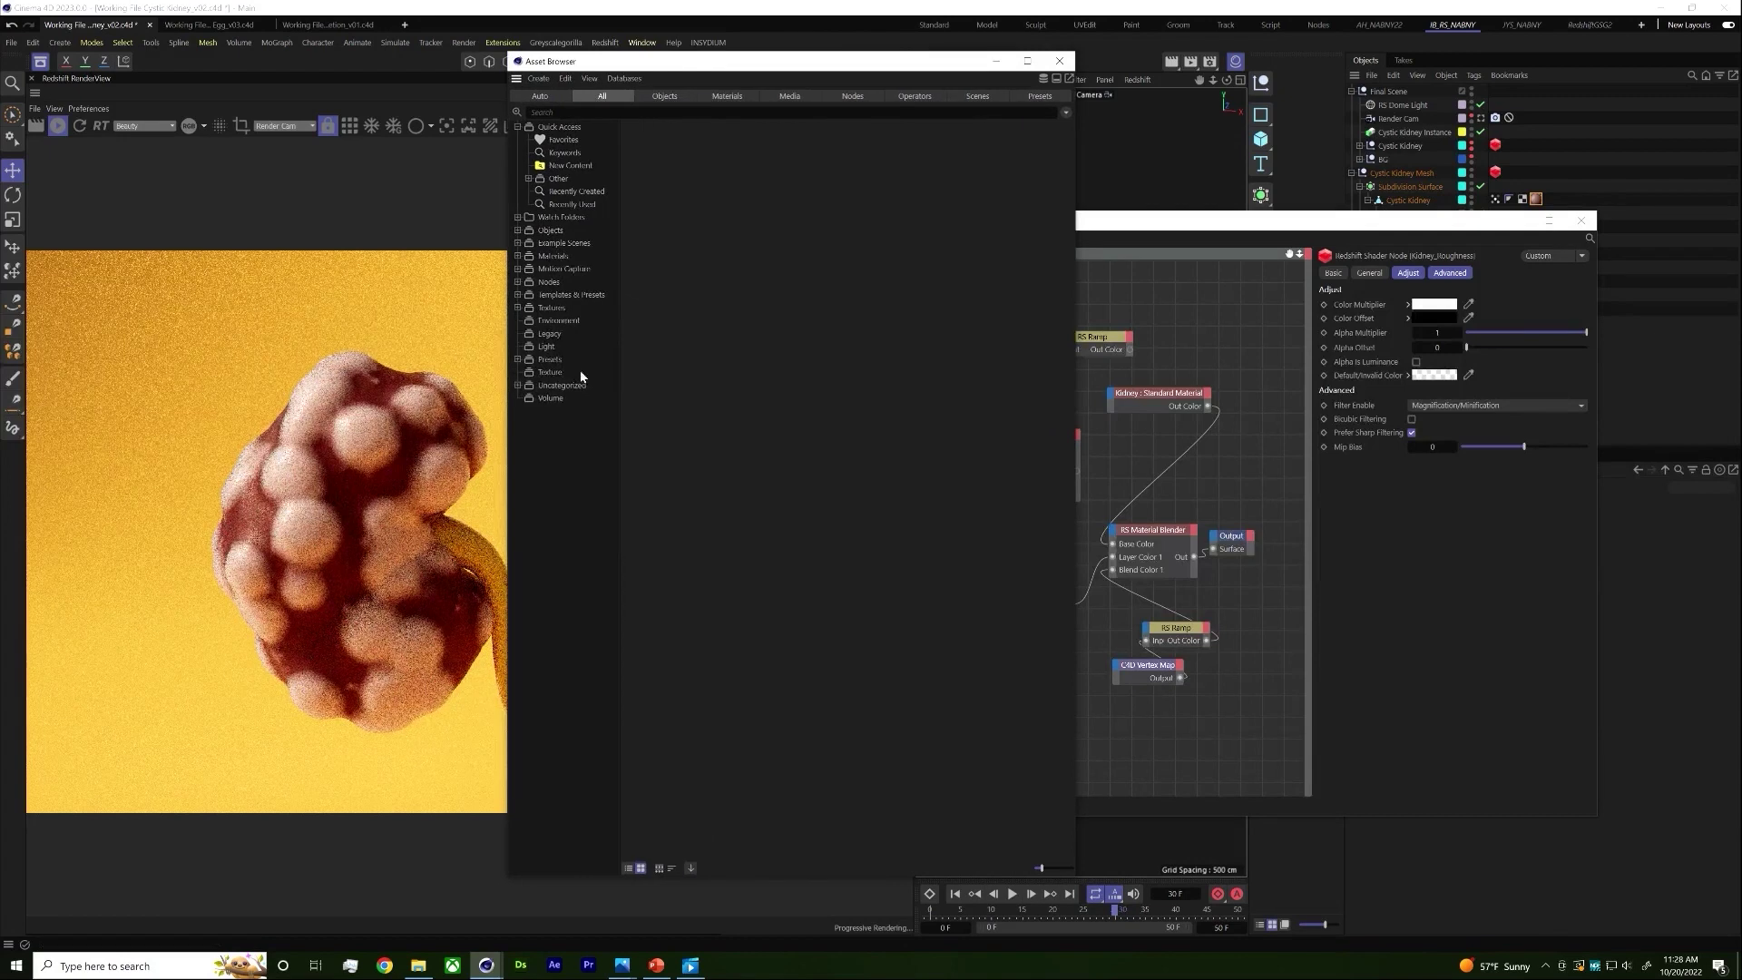
double_click(551, 308)
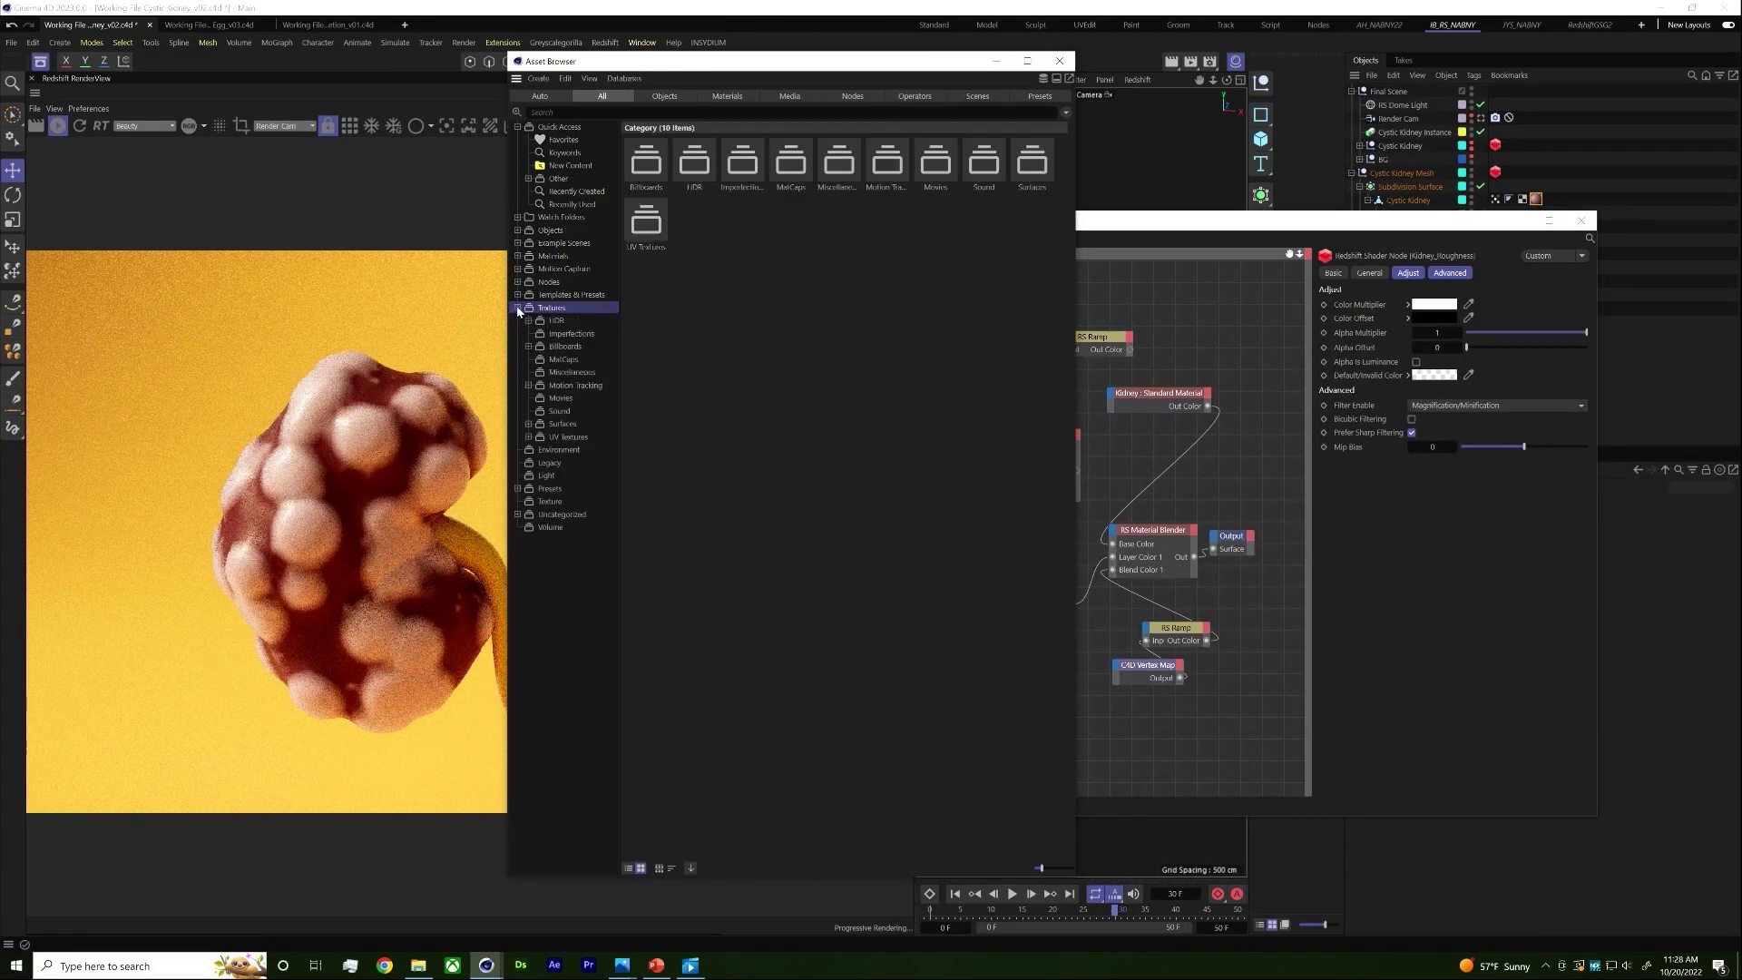
left_click(558, 434)
double_click(560, 425)
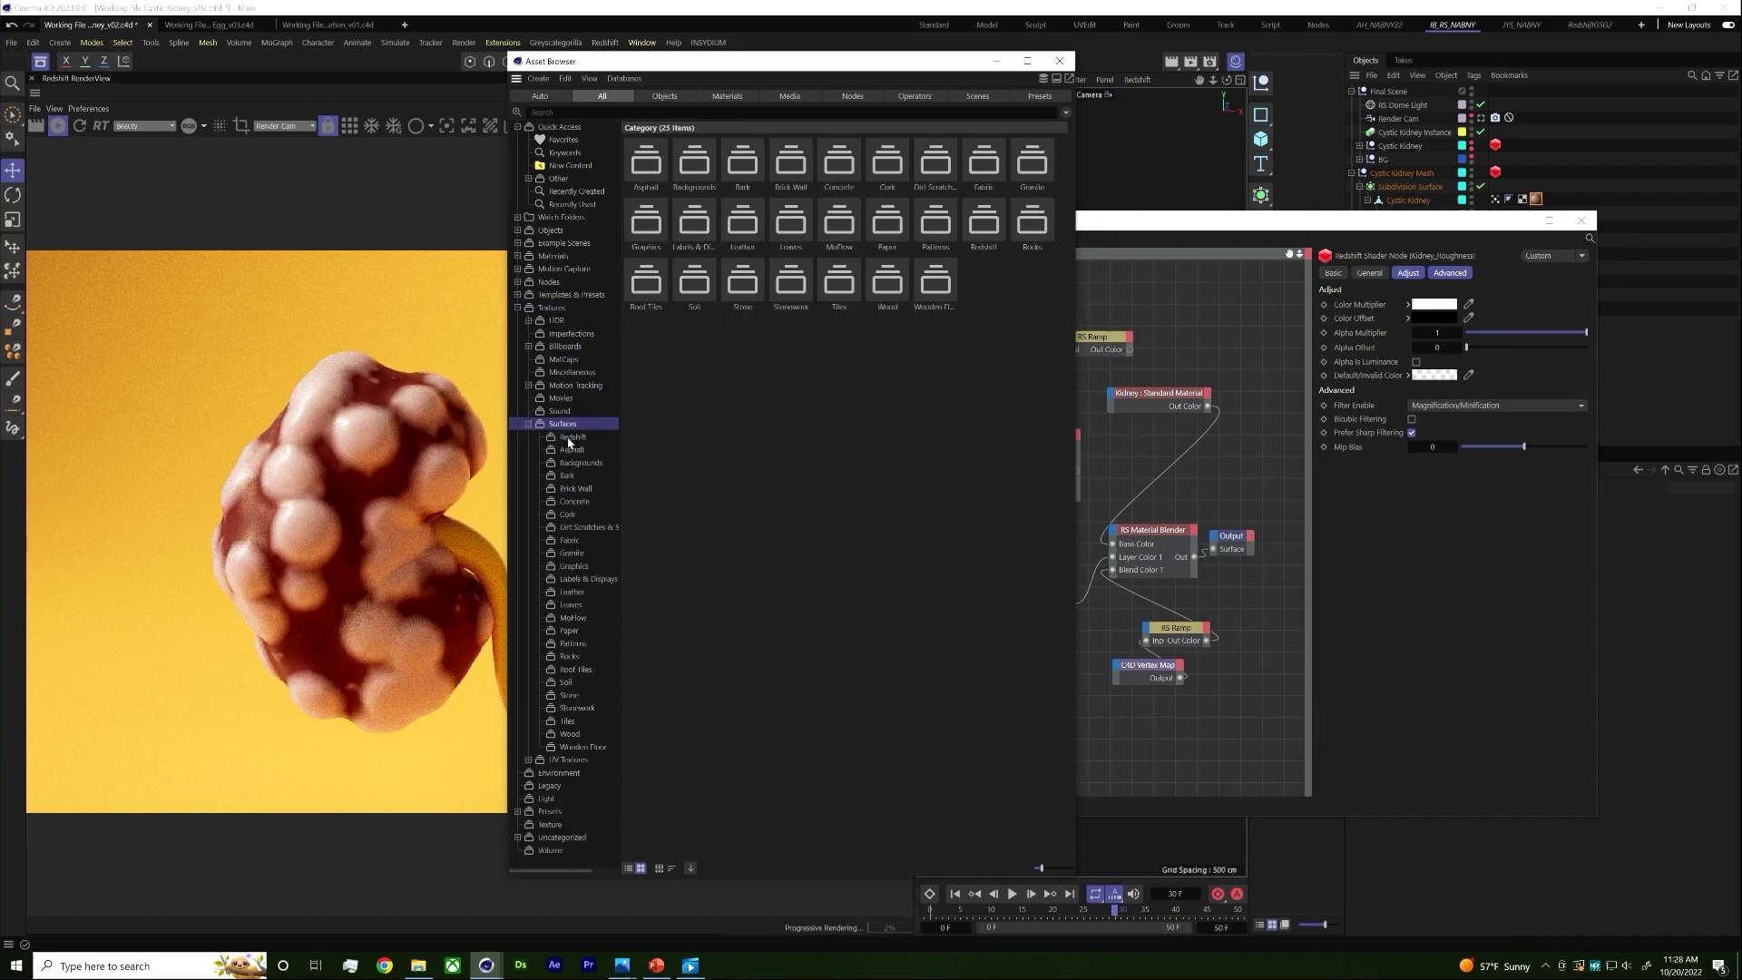
left_click(572, 437)
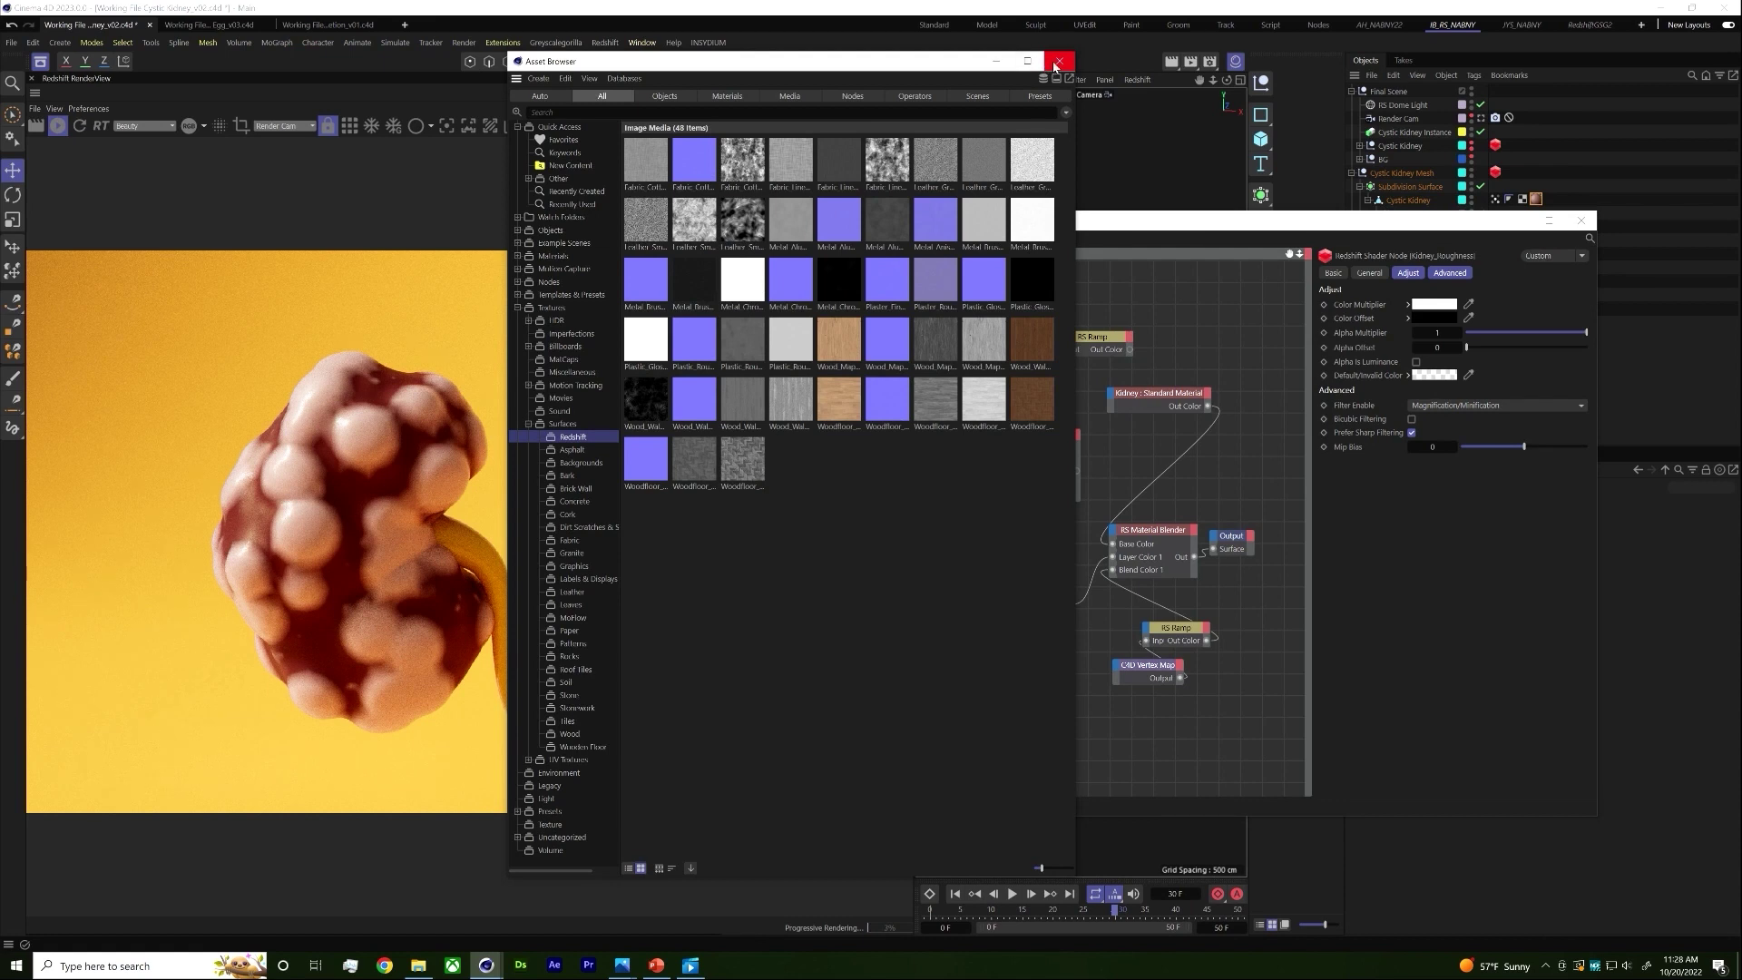
left_click(1056, 64)
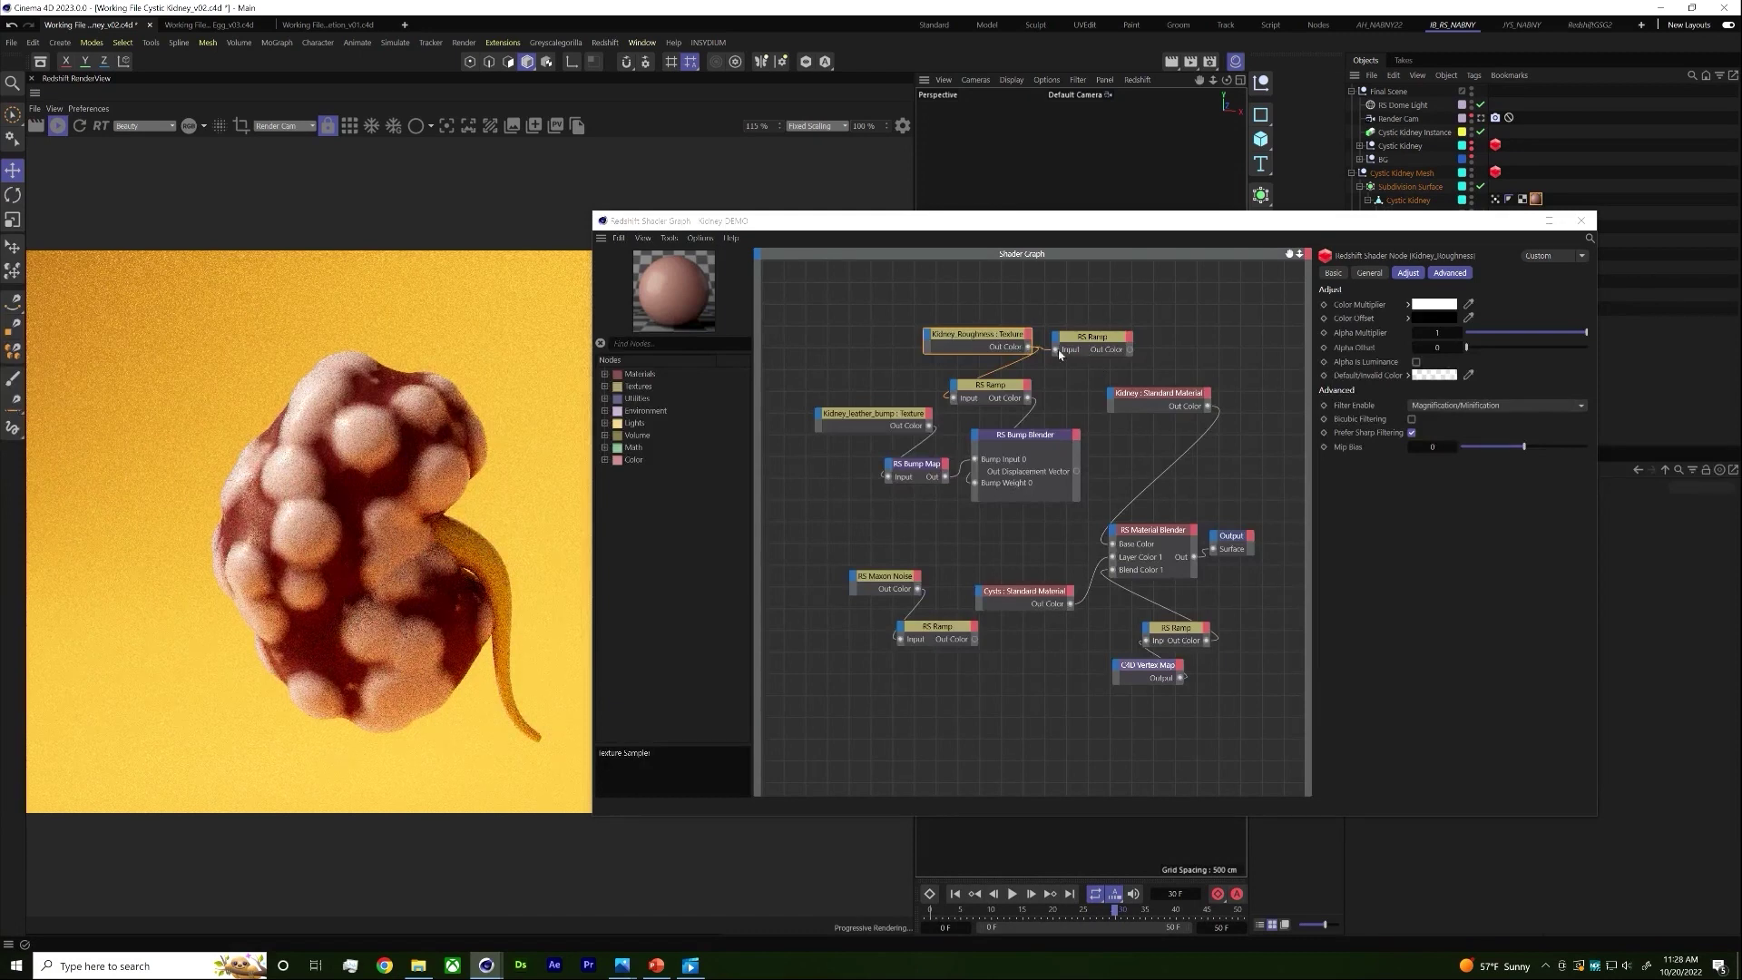
Step: Connect the Kidney_Roughness texture's RS Ramp to the Output Surface, and move the shader graph window clear of the kidney render
left_click_drag(1129, 350, 1214, 548)
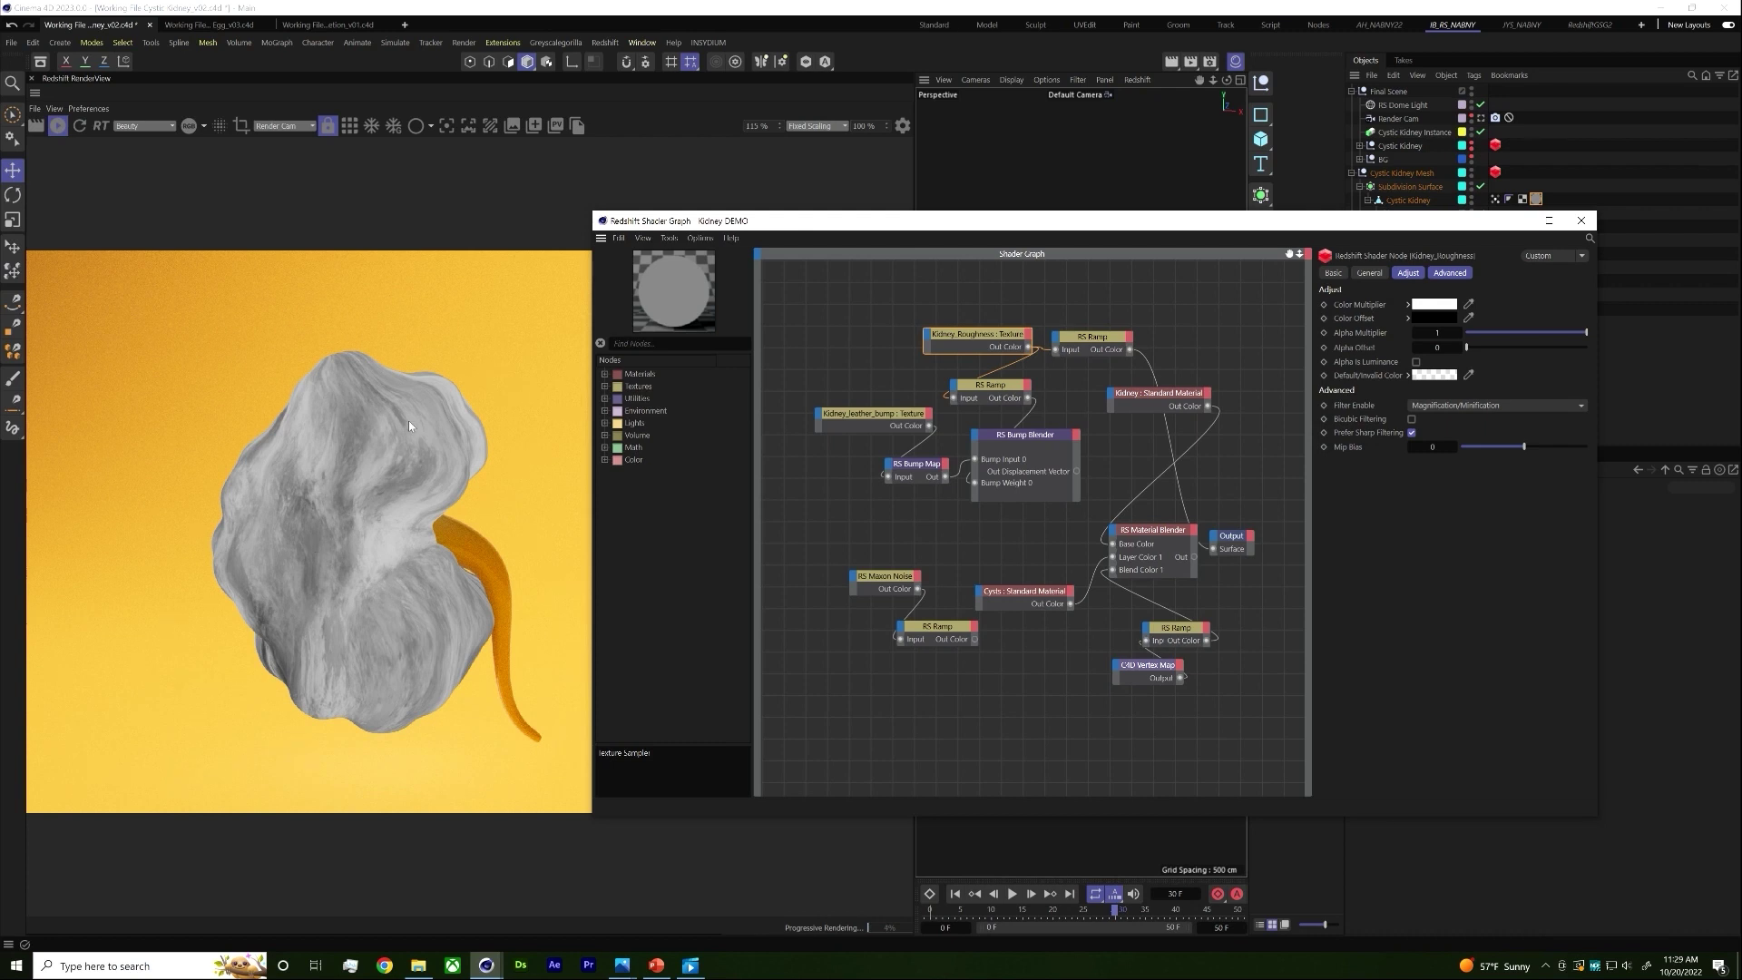
left_click_drag(724, 222, 633, 197)
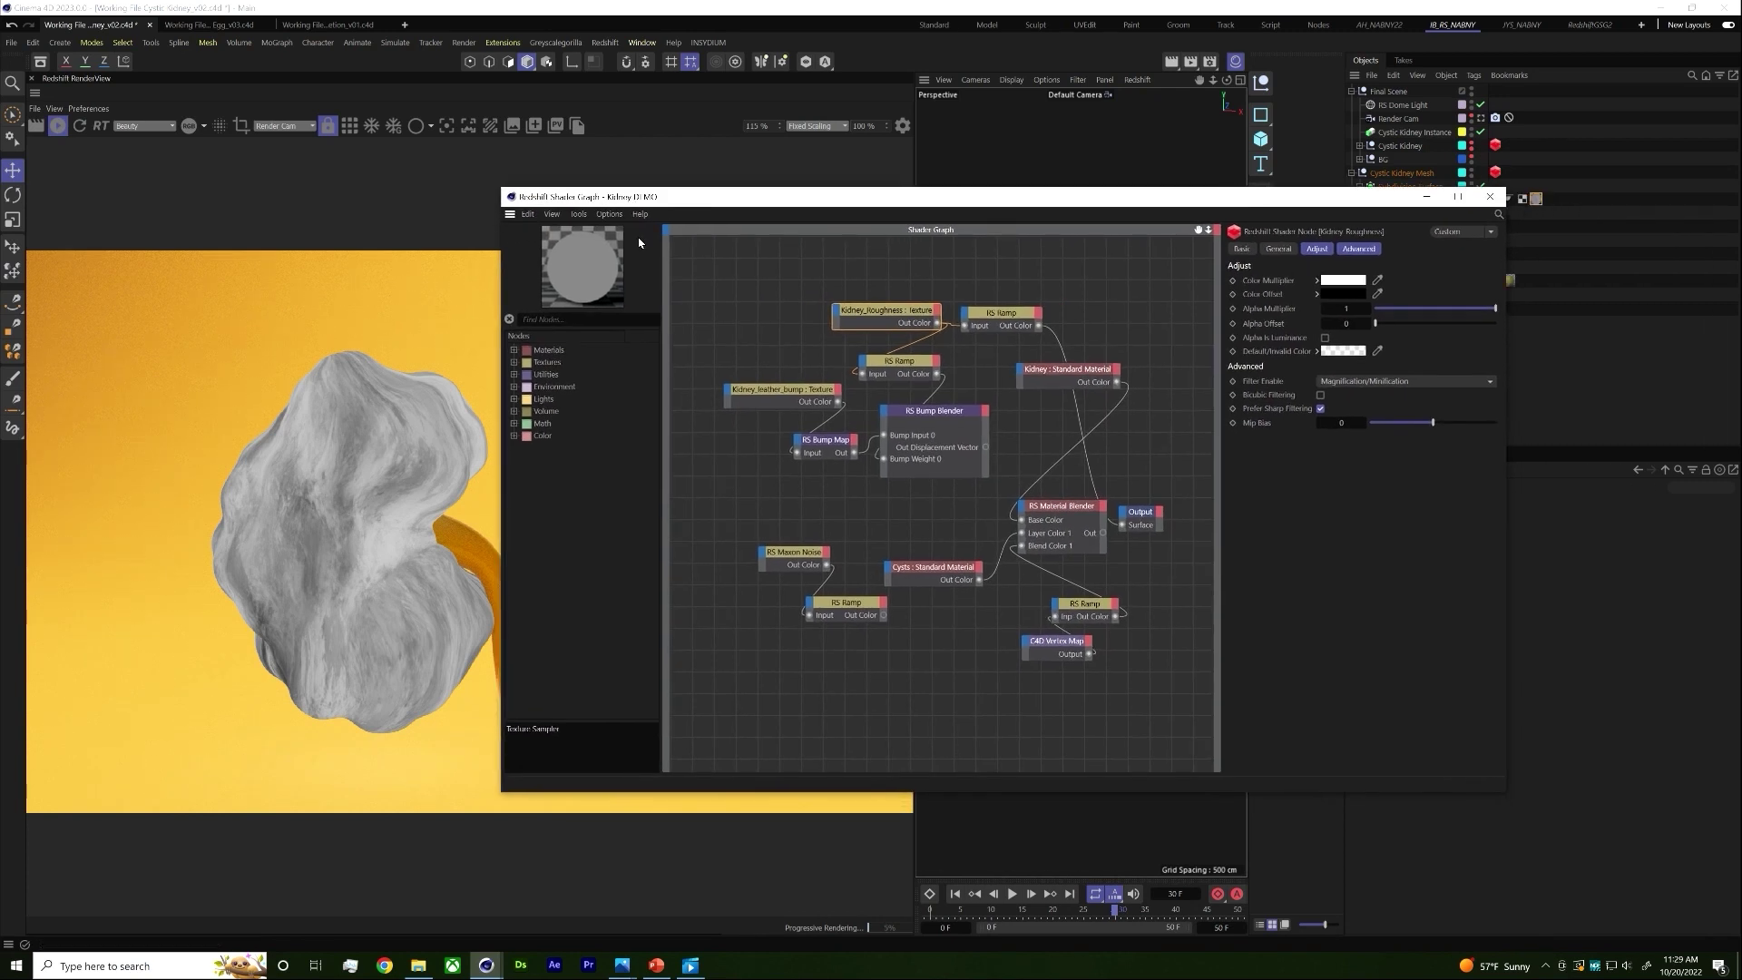
left_click_drag(760, 218, 696, 203)
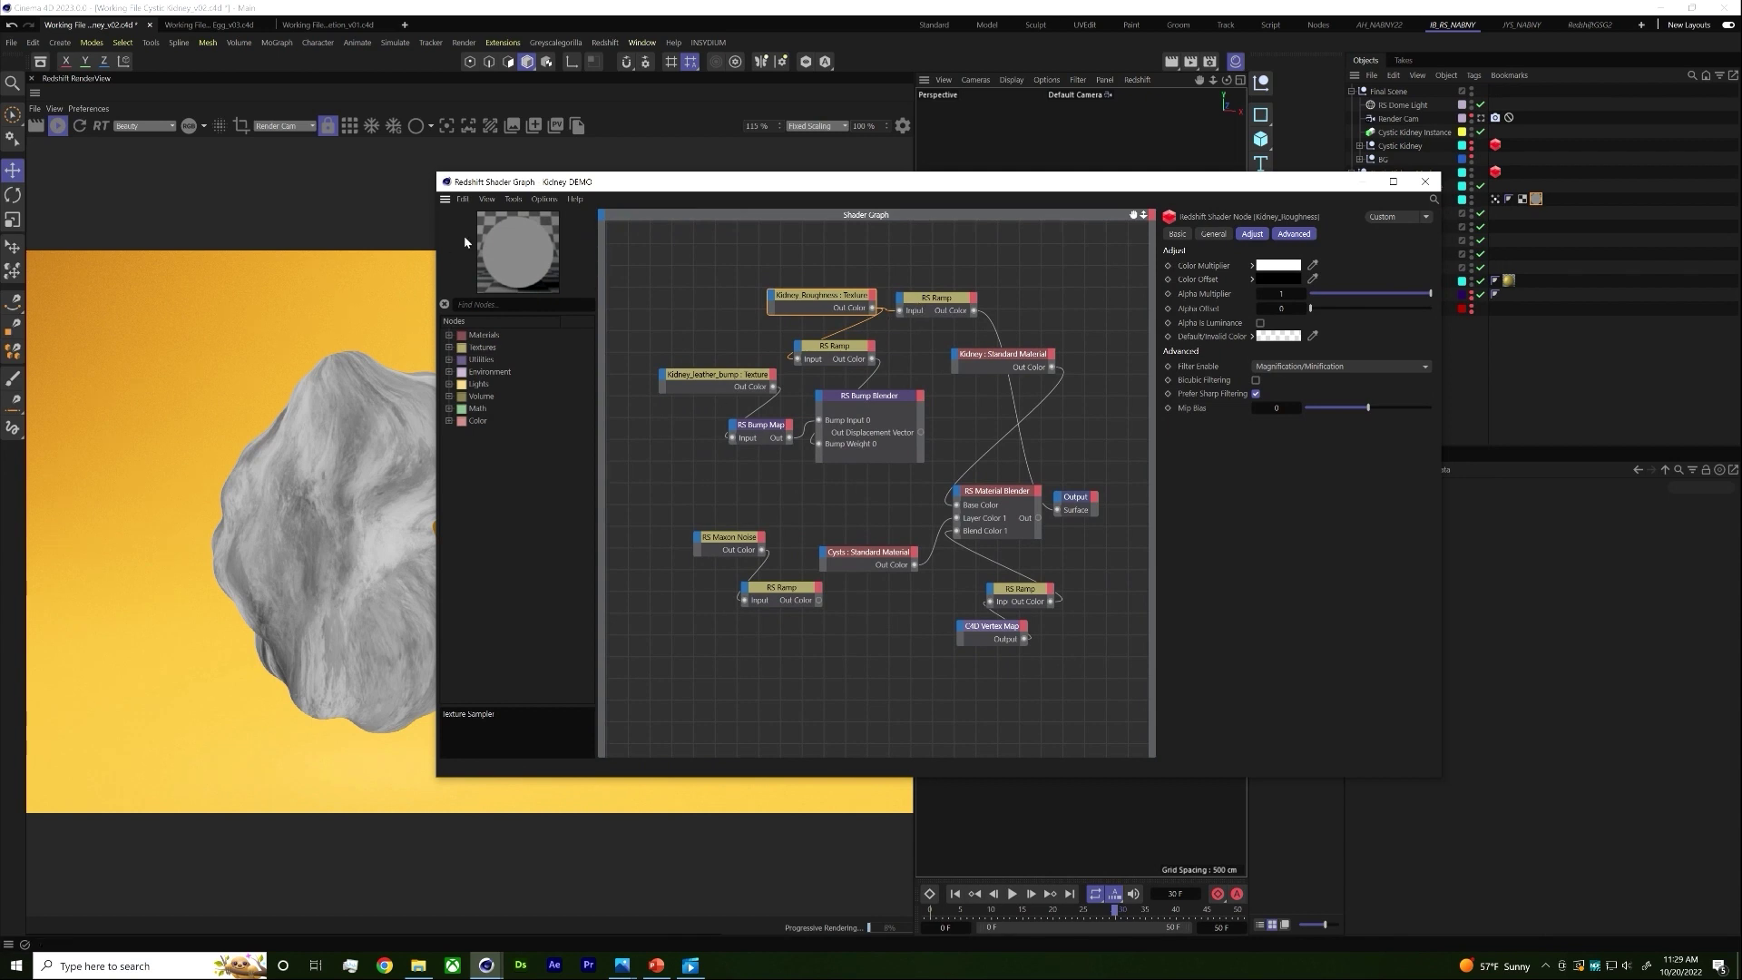
left_click_drag(470, 188, 551, 207)
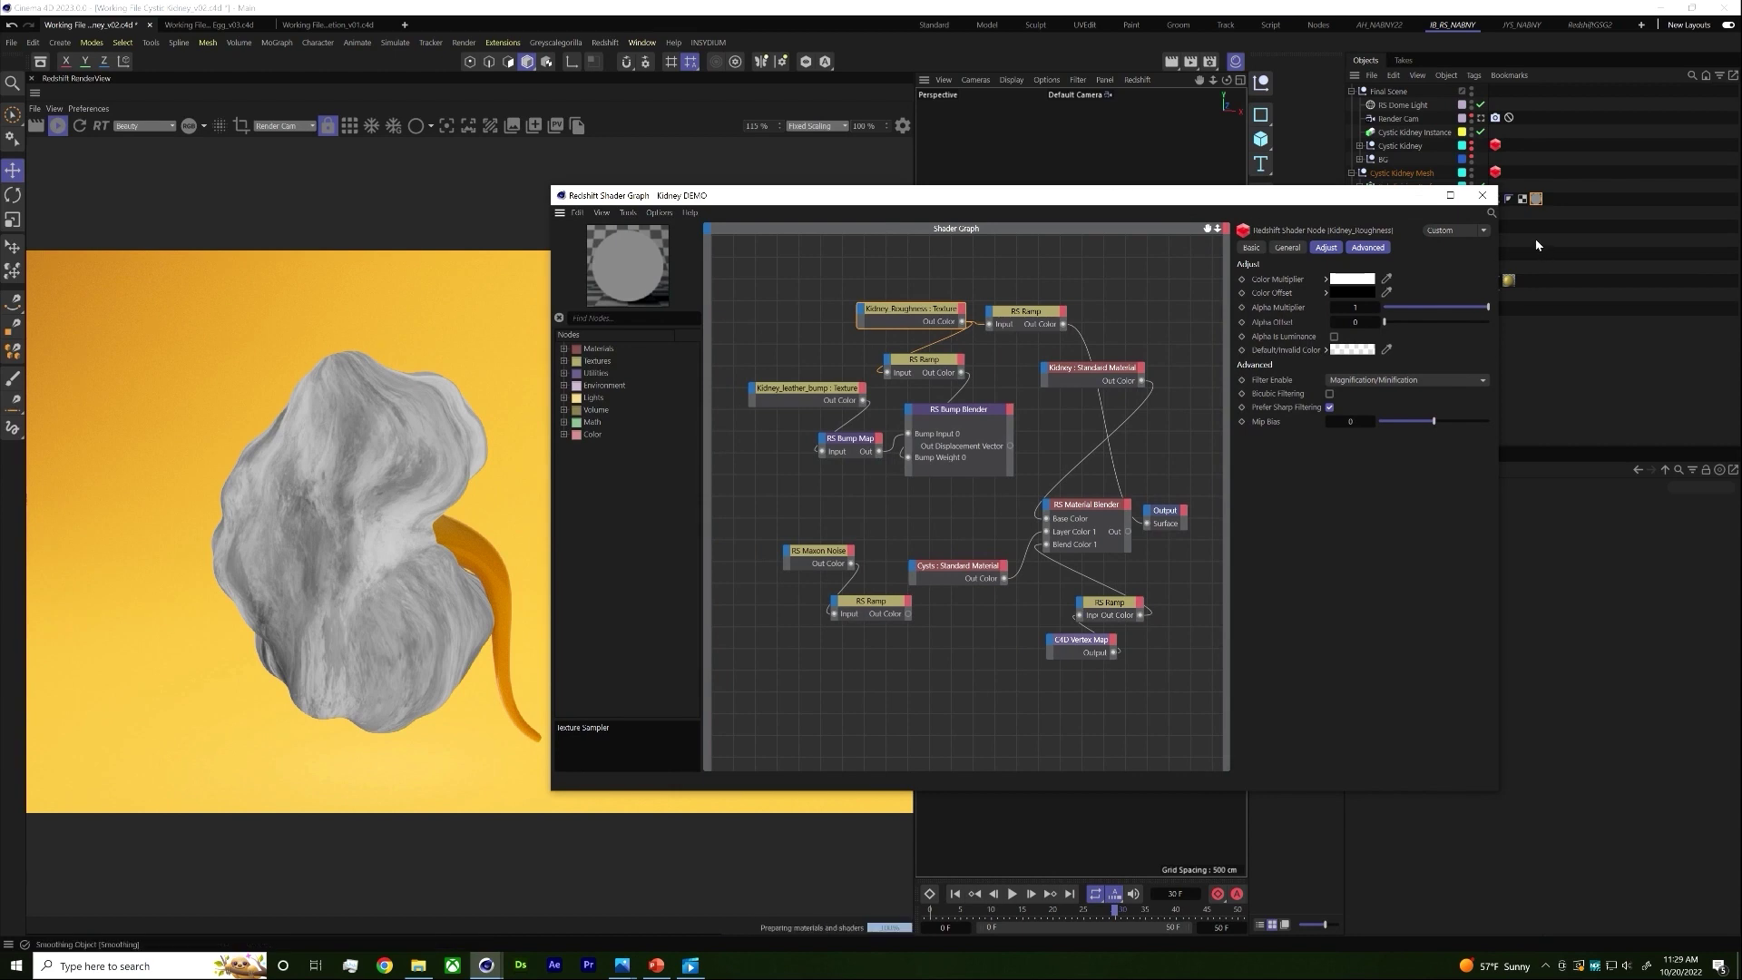
Step: Set the projection of the Kidney DEMO material tag on the Cystic Kidney mesh to Cylindrical
left_click(1541, 202)
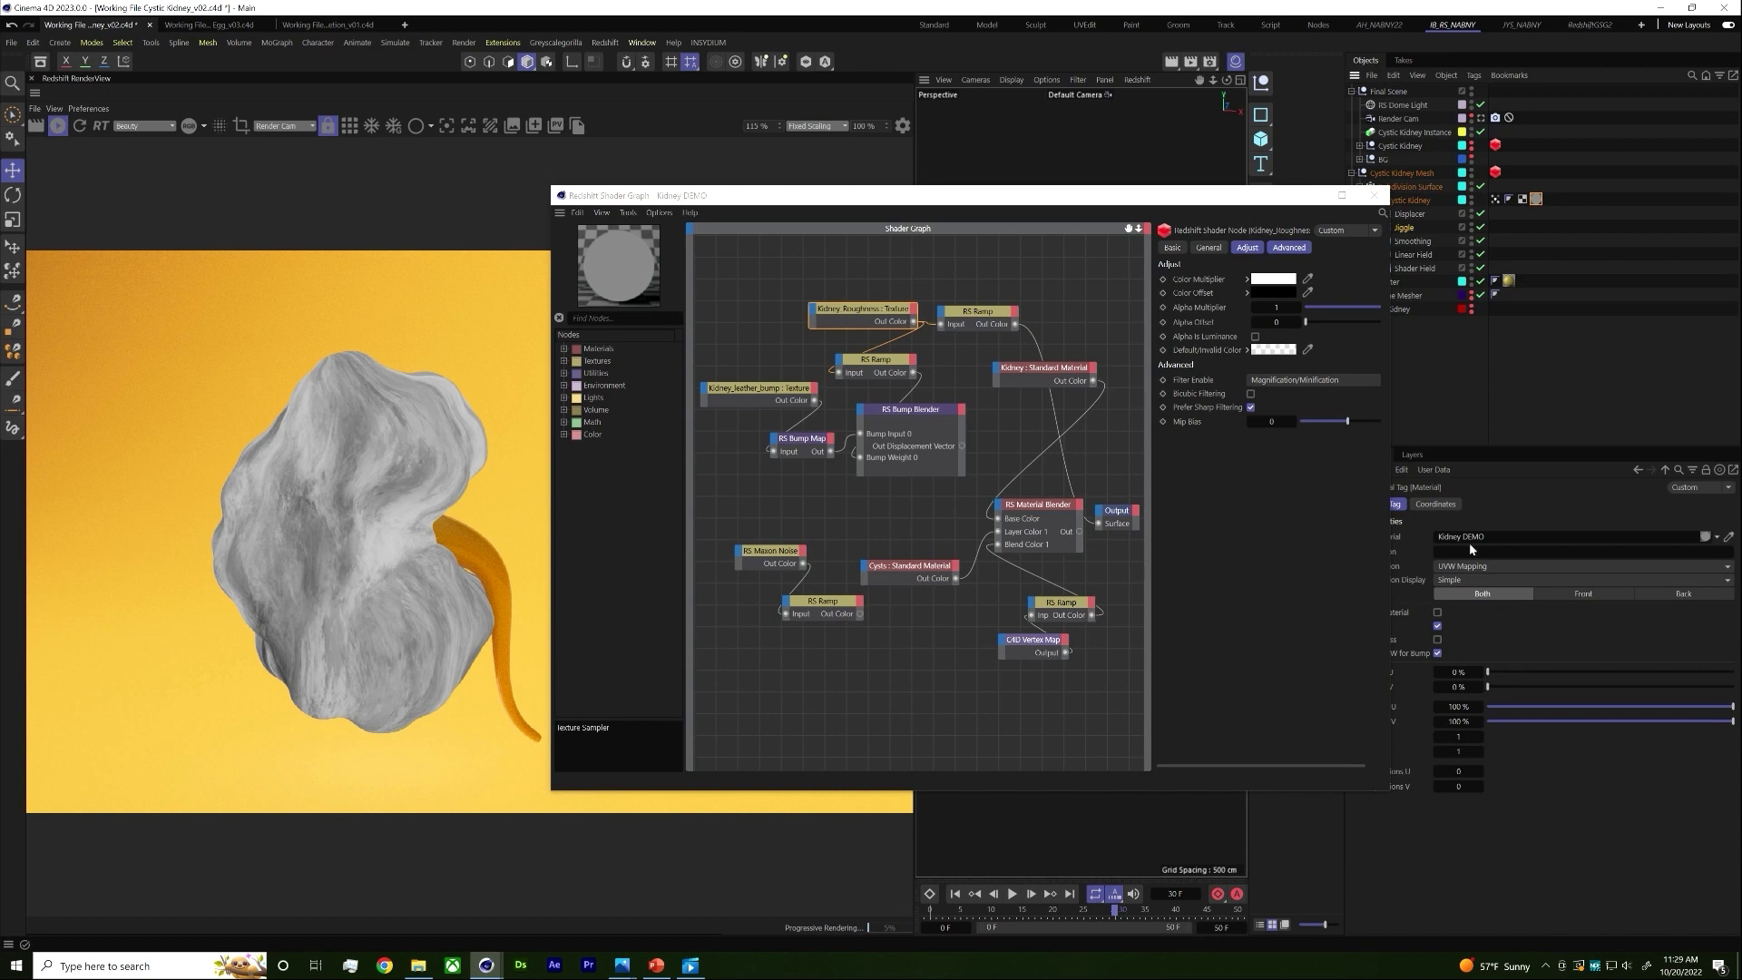
left_click_drag(1180, 195, 1119, 195)
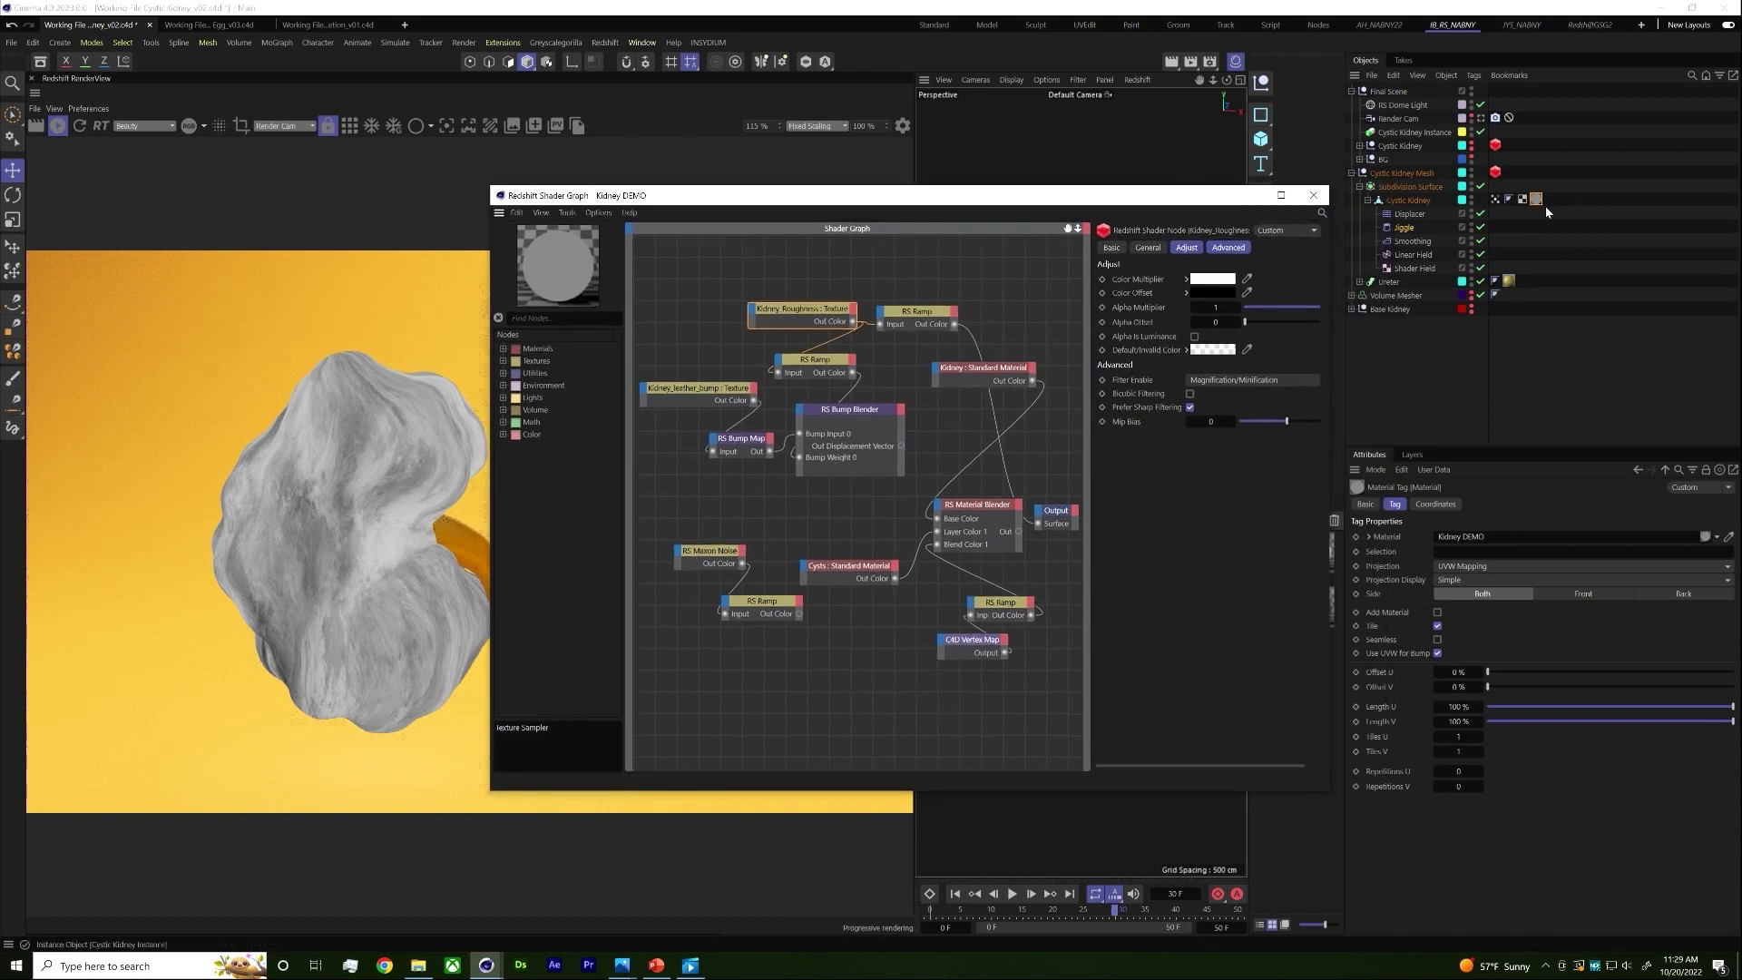
left_click(1470, 566)
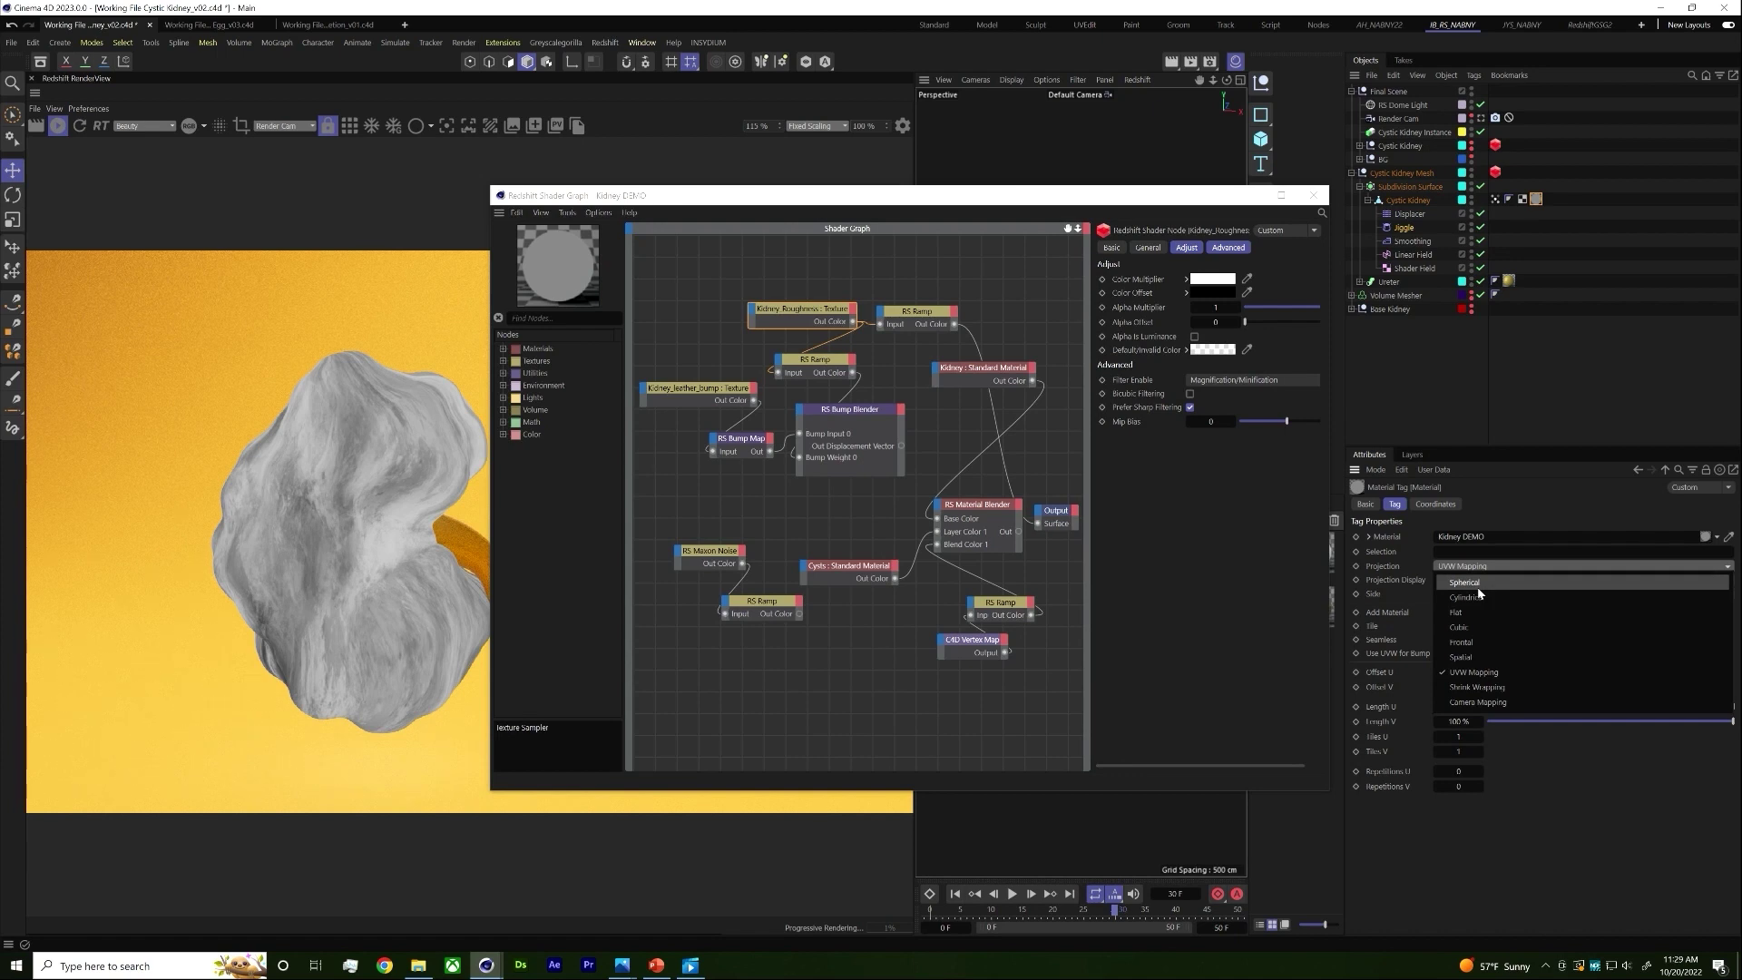
left_click(1466, 597)
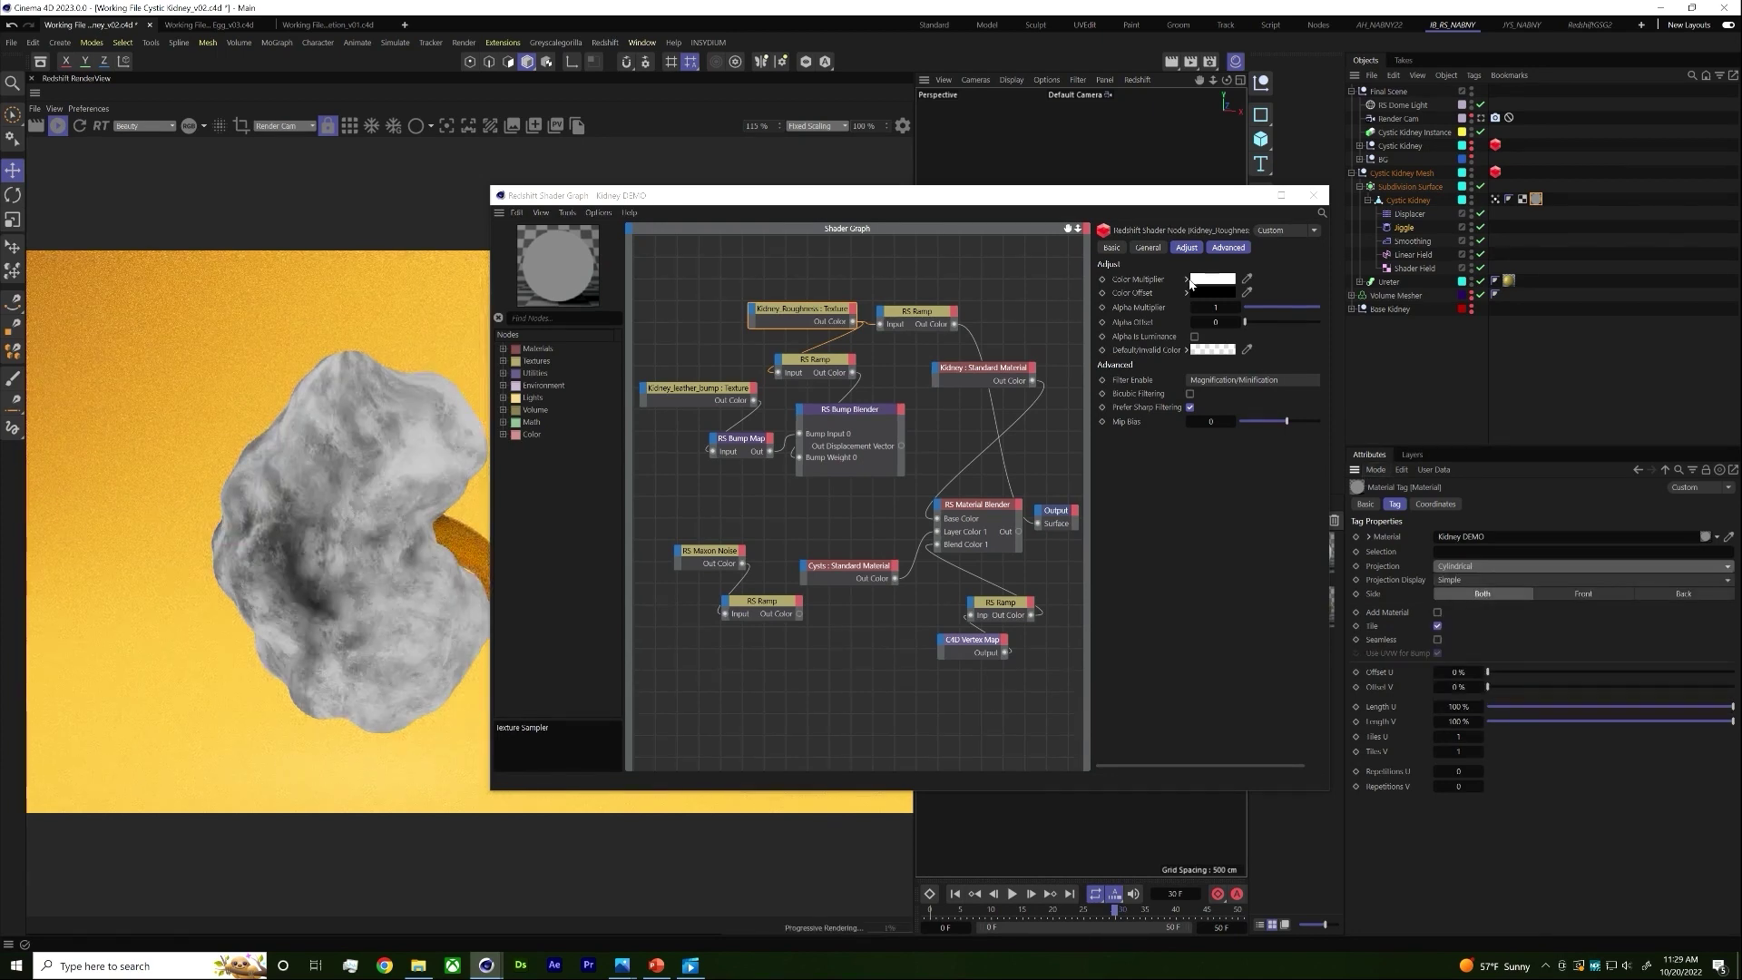
left_click_drag(1116, 197, 1175, 200)
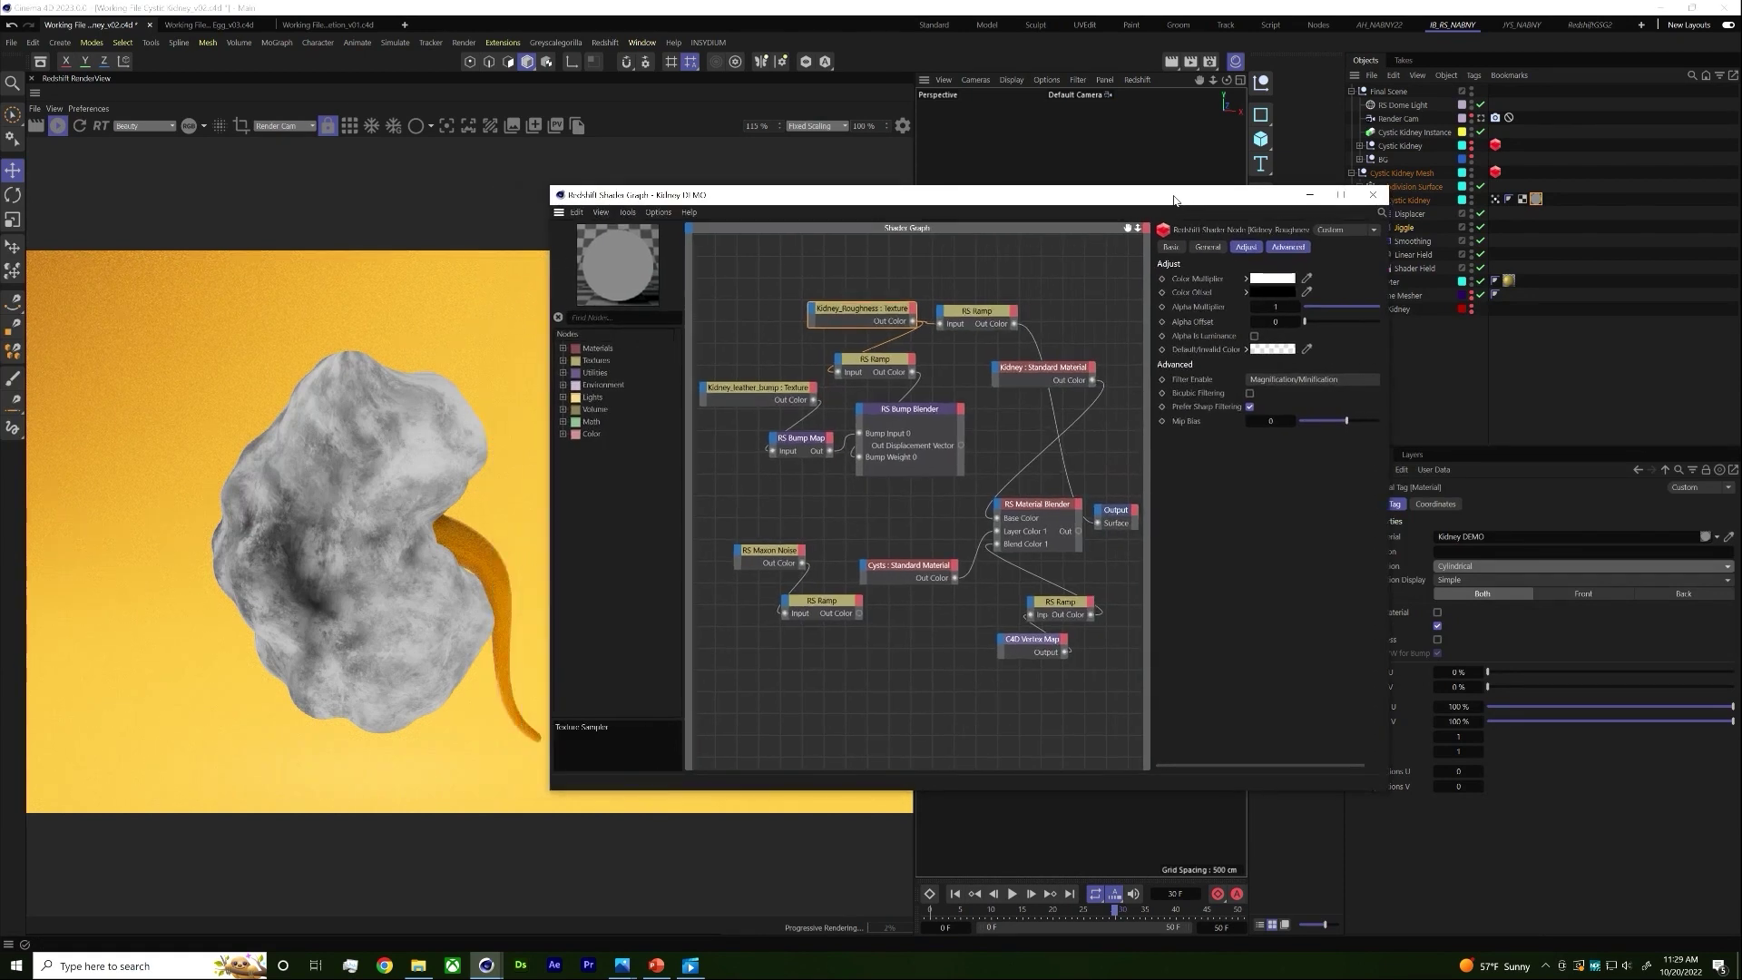
Step: Set the second UV remap scale value of the Kidney_Roughness texture to 0.28
left_click(889, 315)
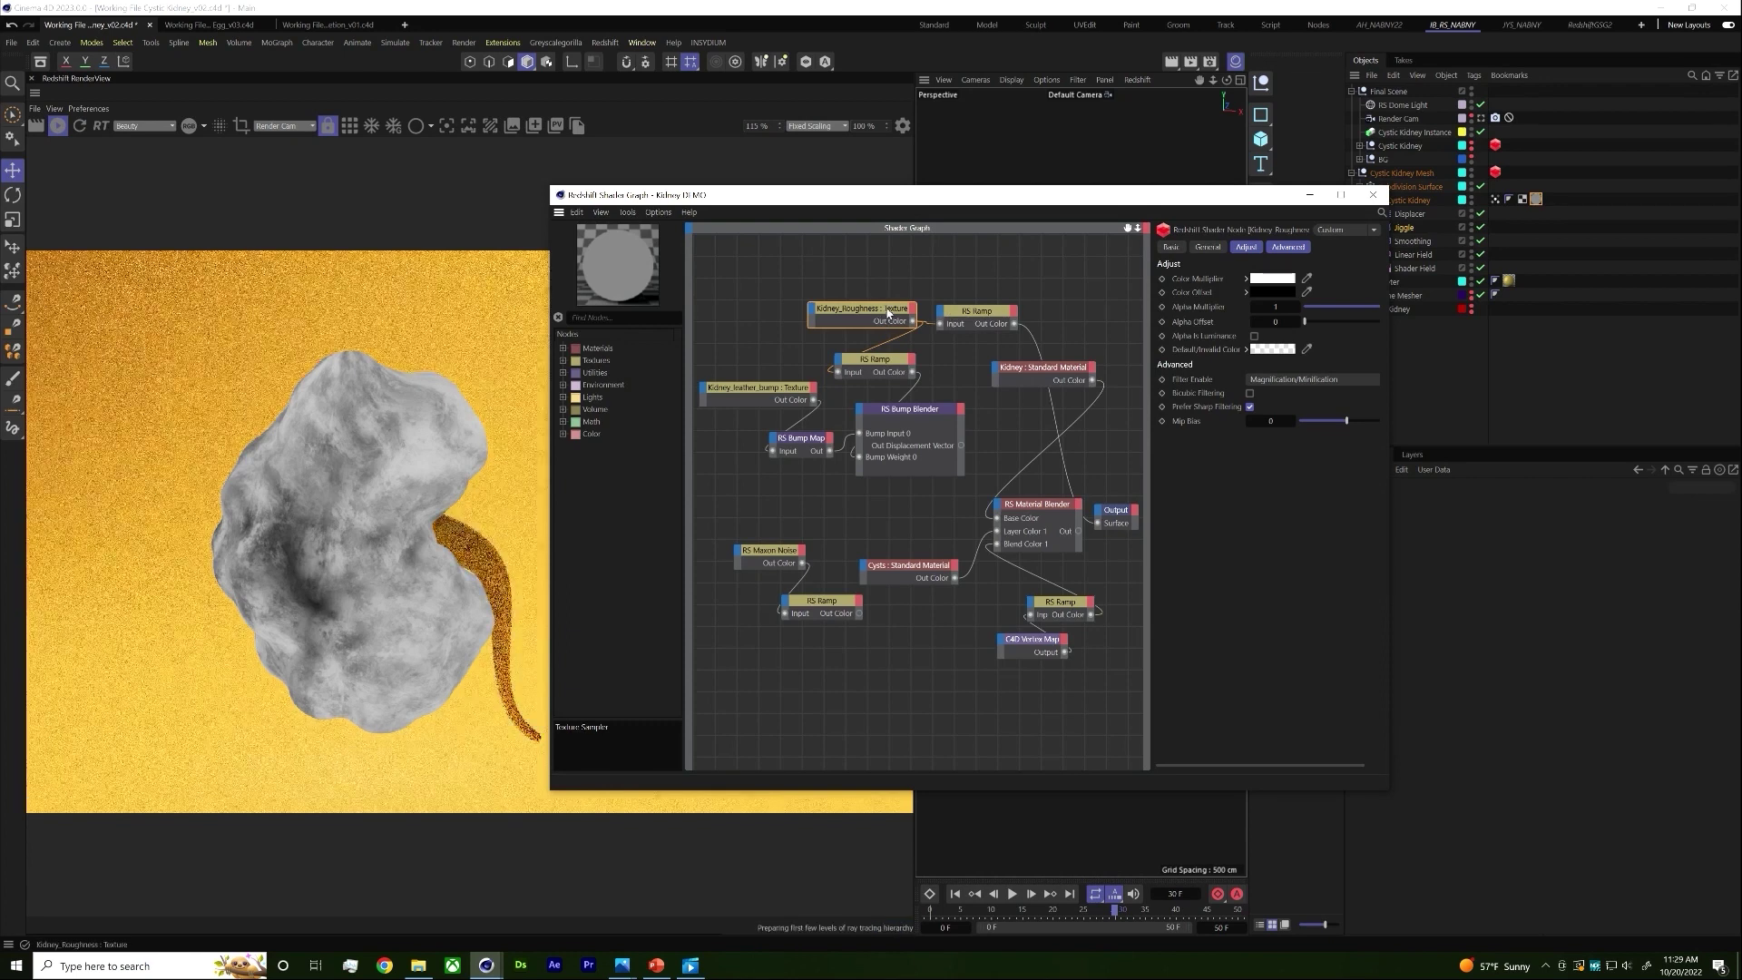
left_click(1216, 246)
left_click(1279, 539)
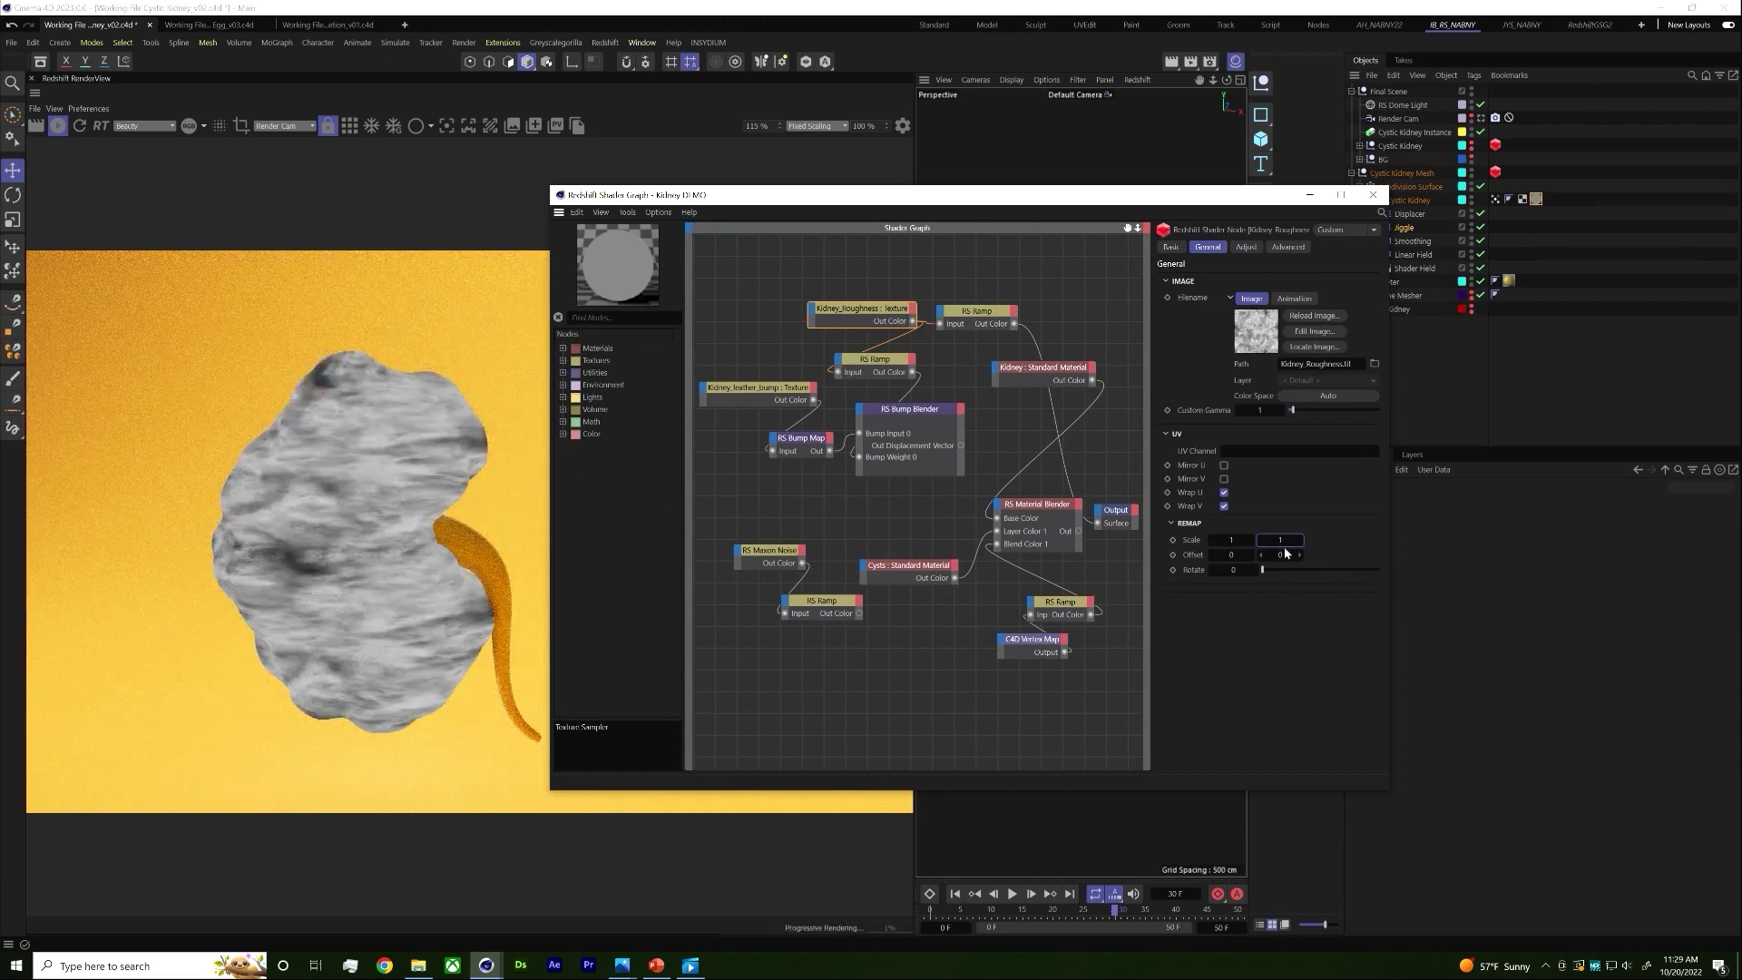
type("0.25")
key("Return")
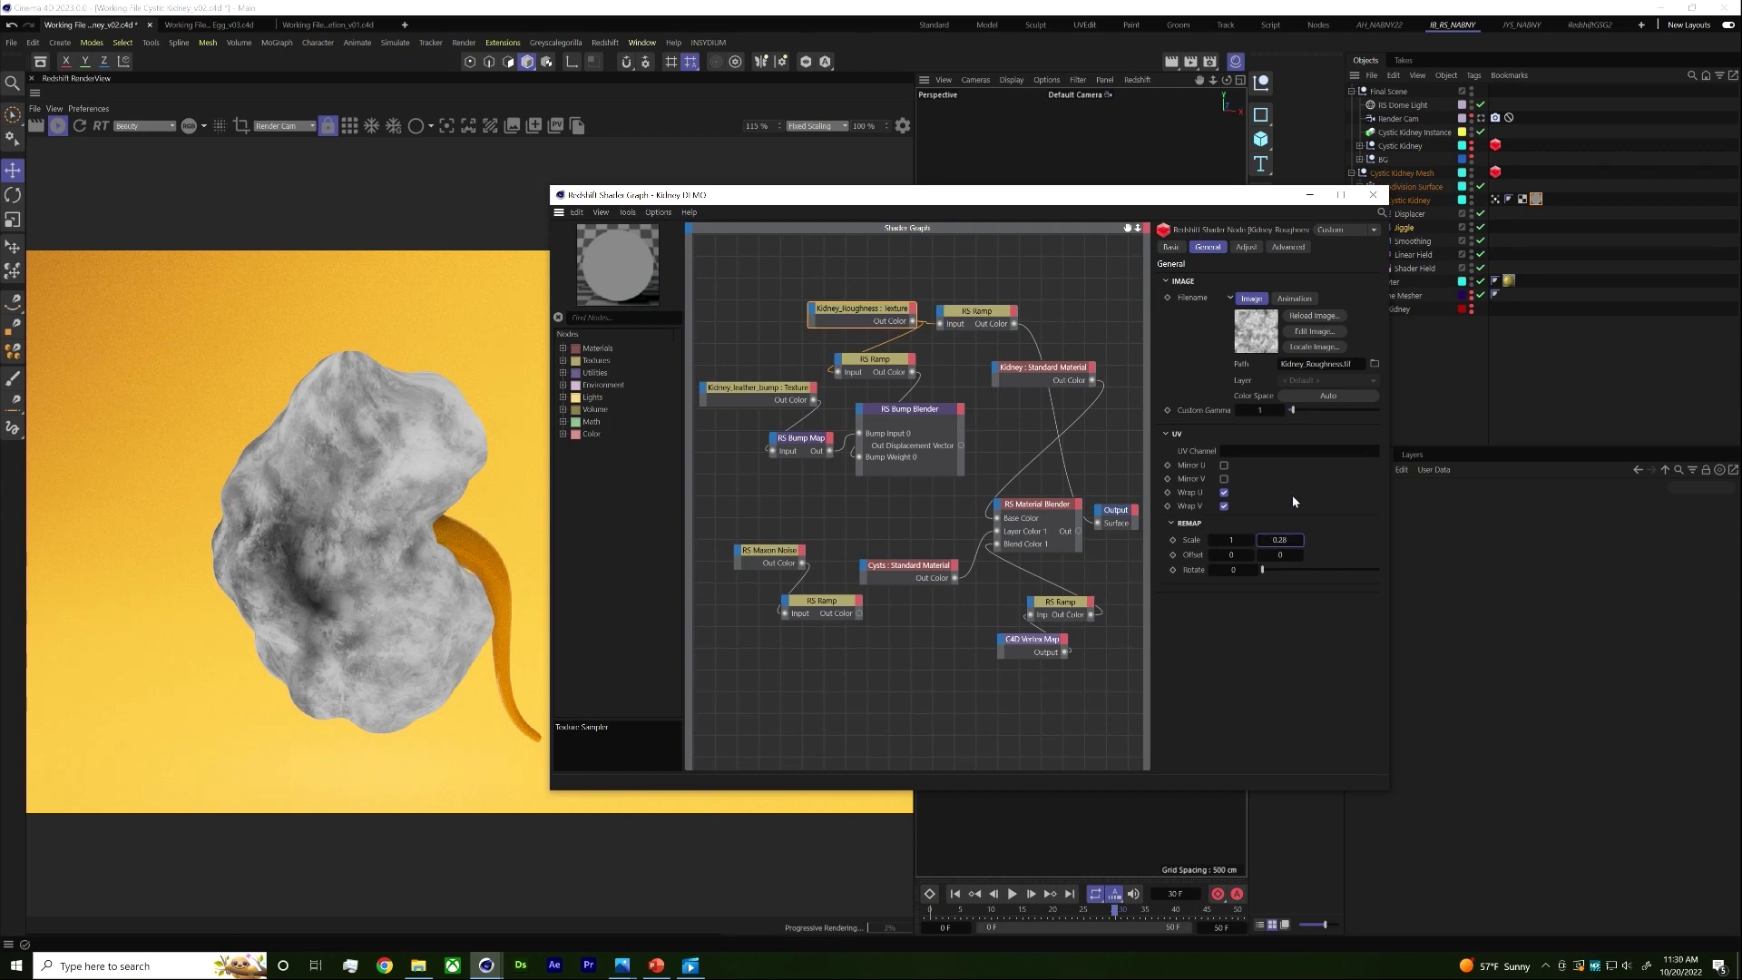
Step: Connect the Kidney_Roughness texture's RS Ramp to the Refl Roughness input of the Kidney standard material
left_click_drag(633, 195, 701, 193)
left_click(1080, 323)
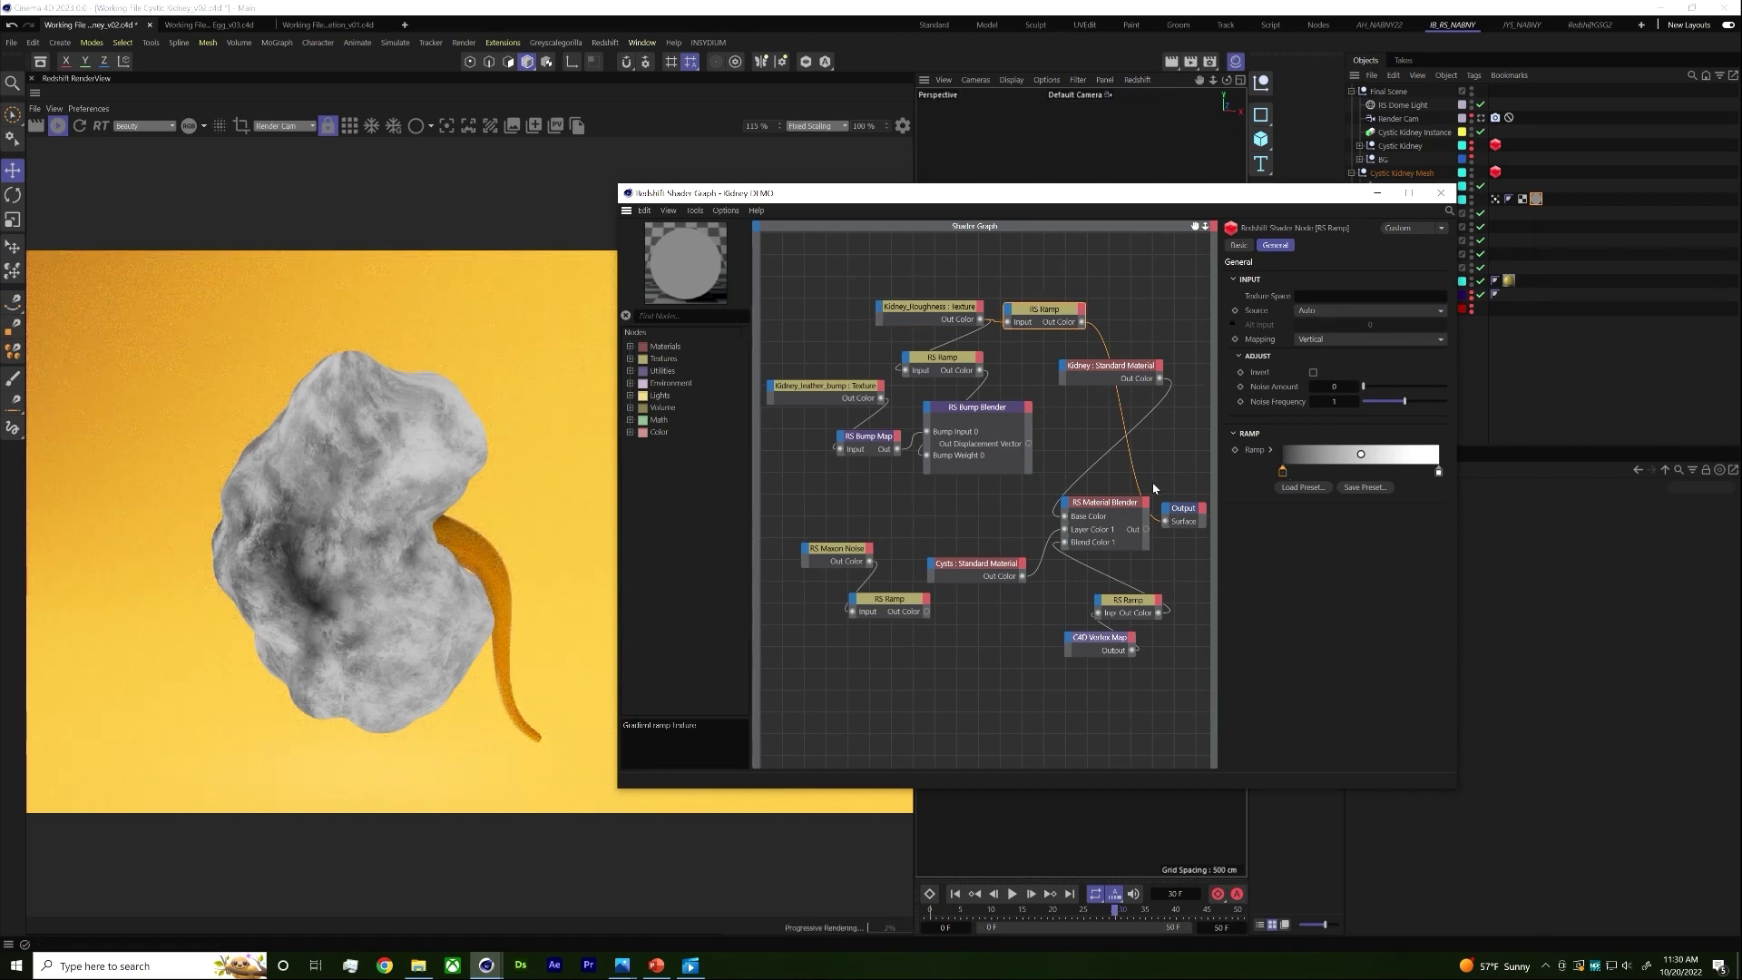
left_click_drag(1082, 322, 1069, 380)
mouse_move(1113, 411)
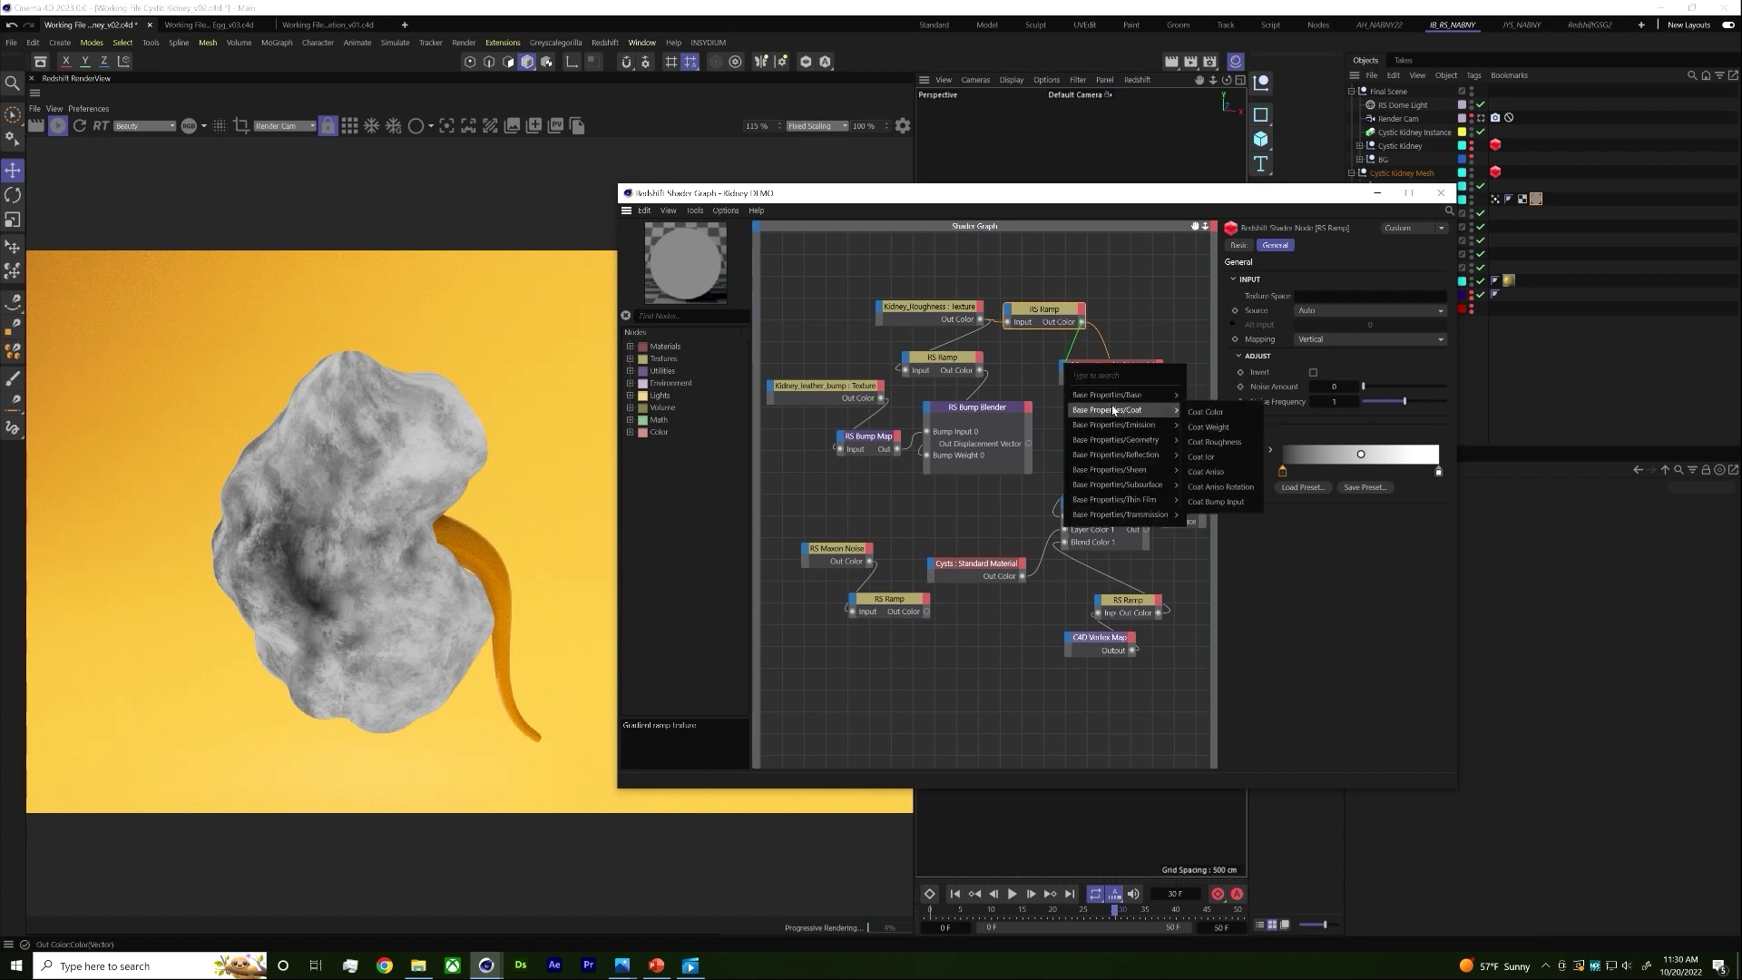
mouse_move(1116, 455)
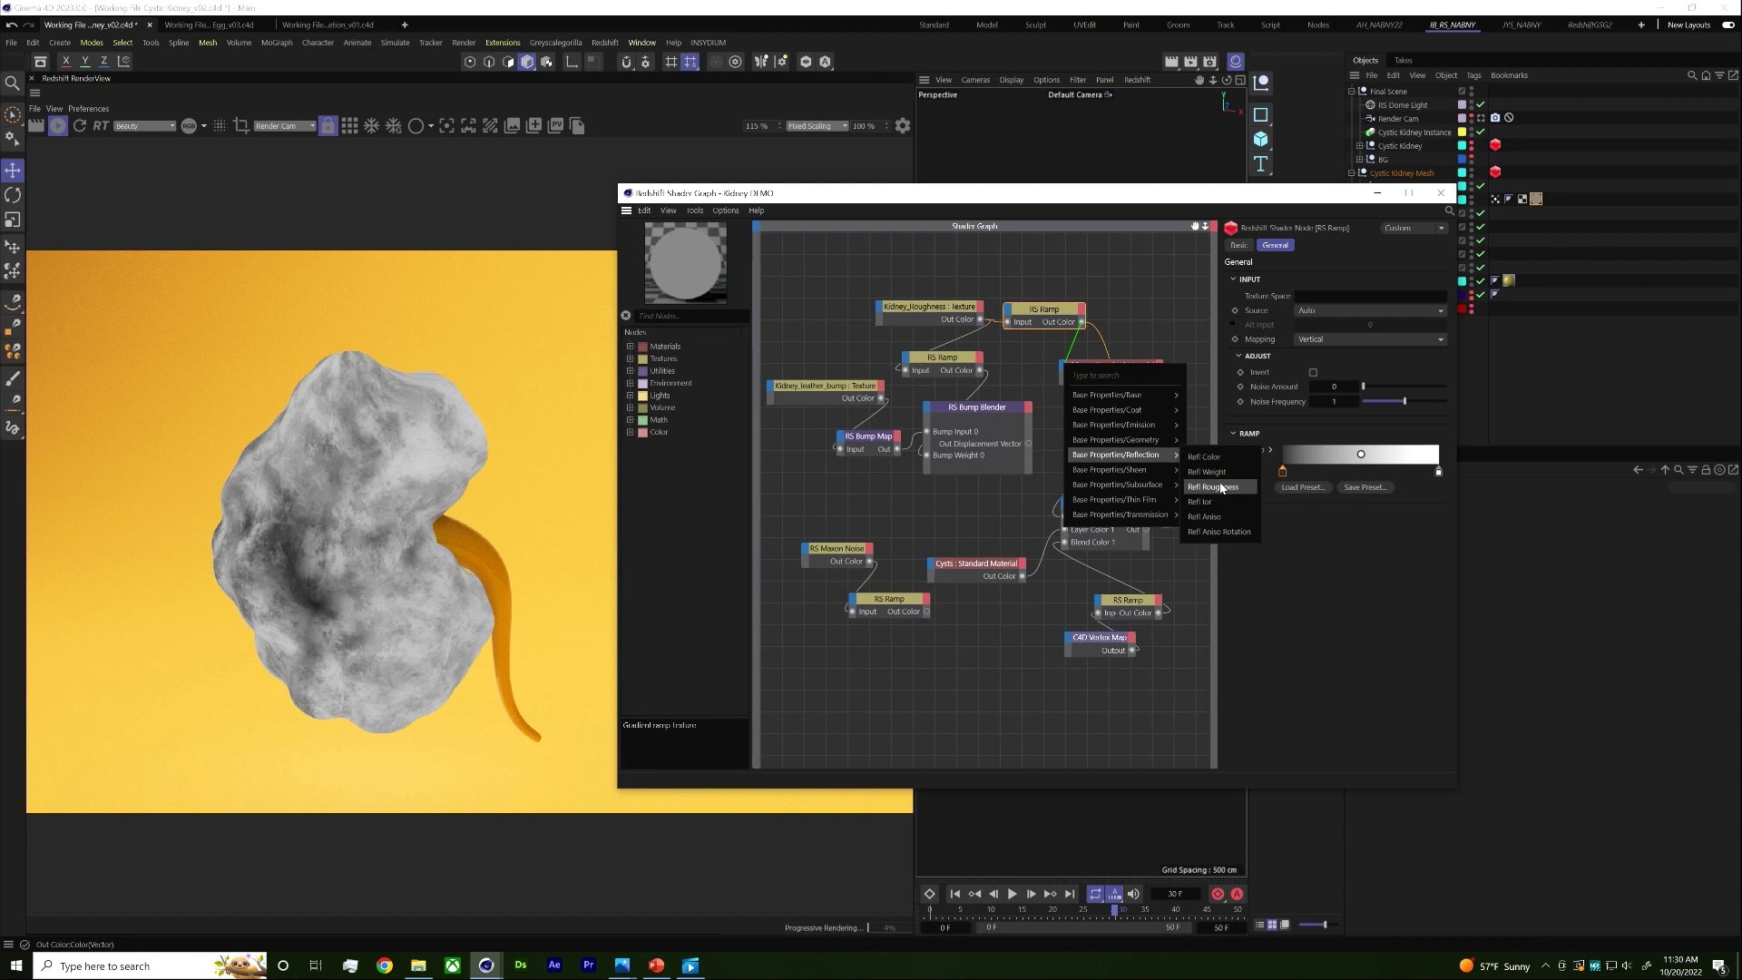
left_click(1212, 487)
Step: Review the Kidney standard material's base properties and the Kidney_Roughness texture, and check the Cystic Kidney_v01 render in the video player
left_click(1143, 381)
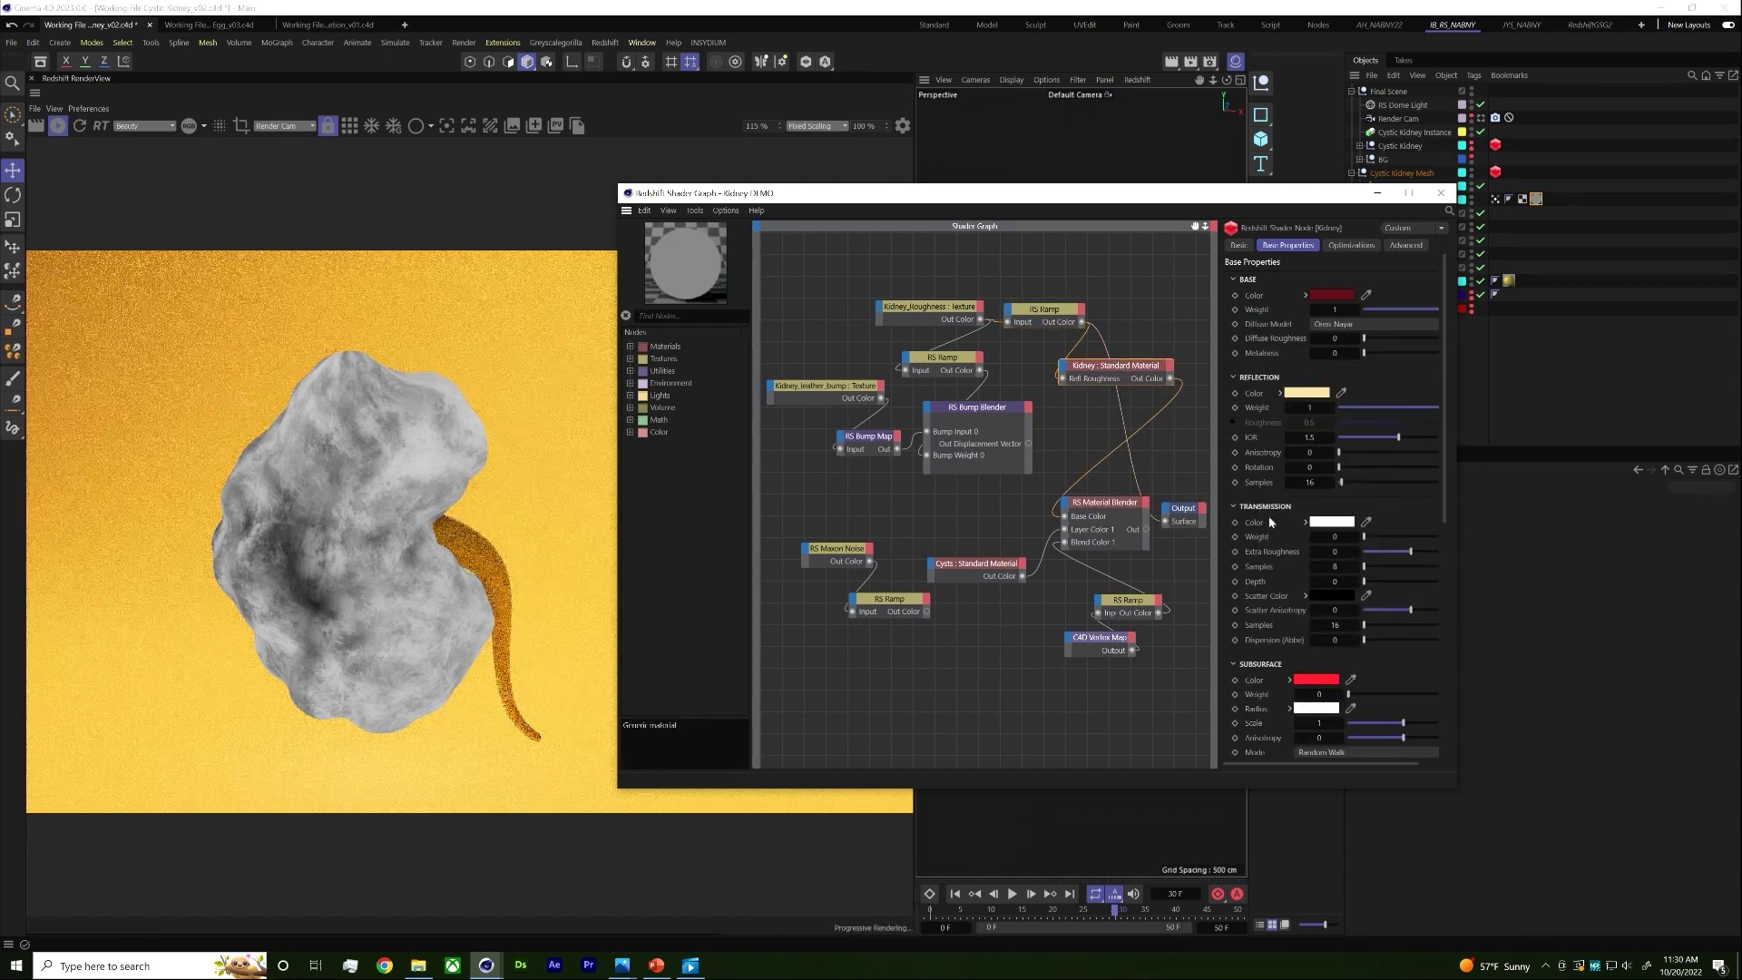
scroll(1266, 576, "down", 4)
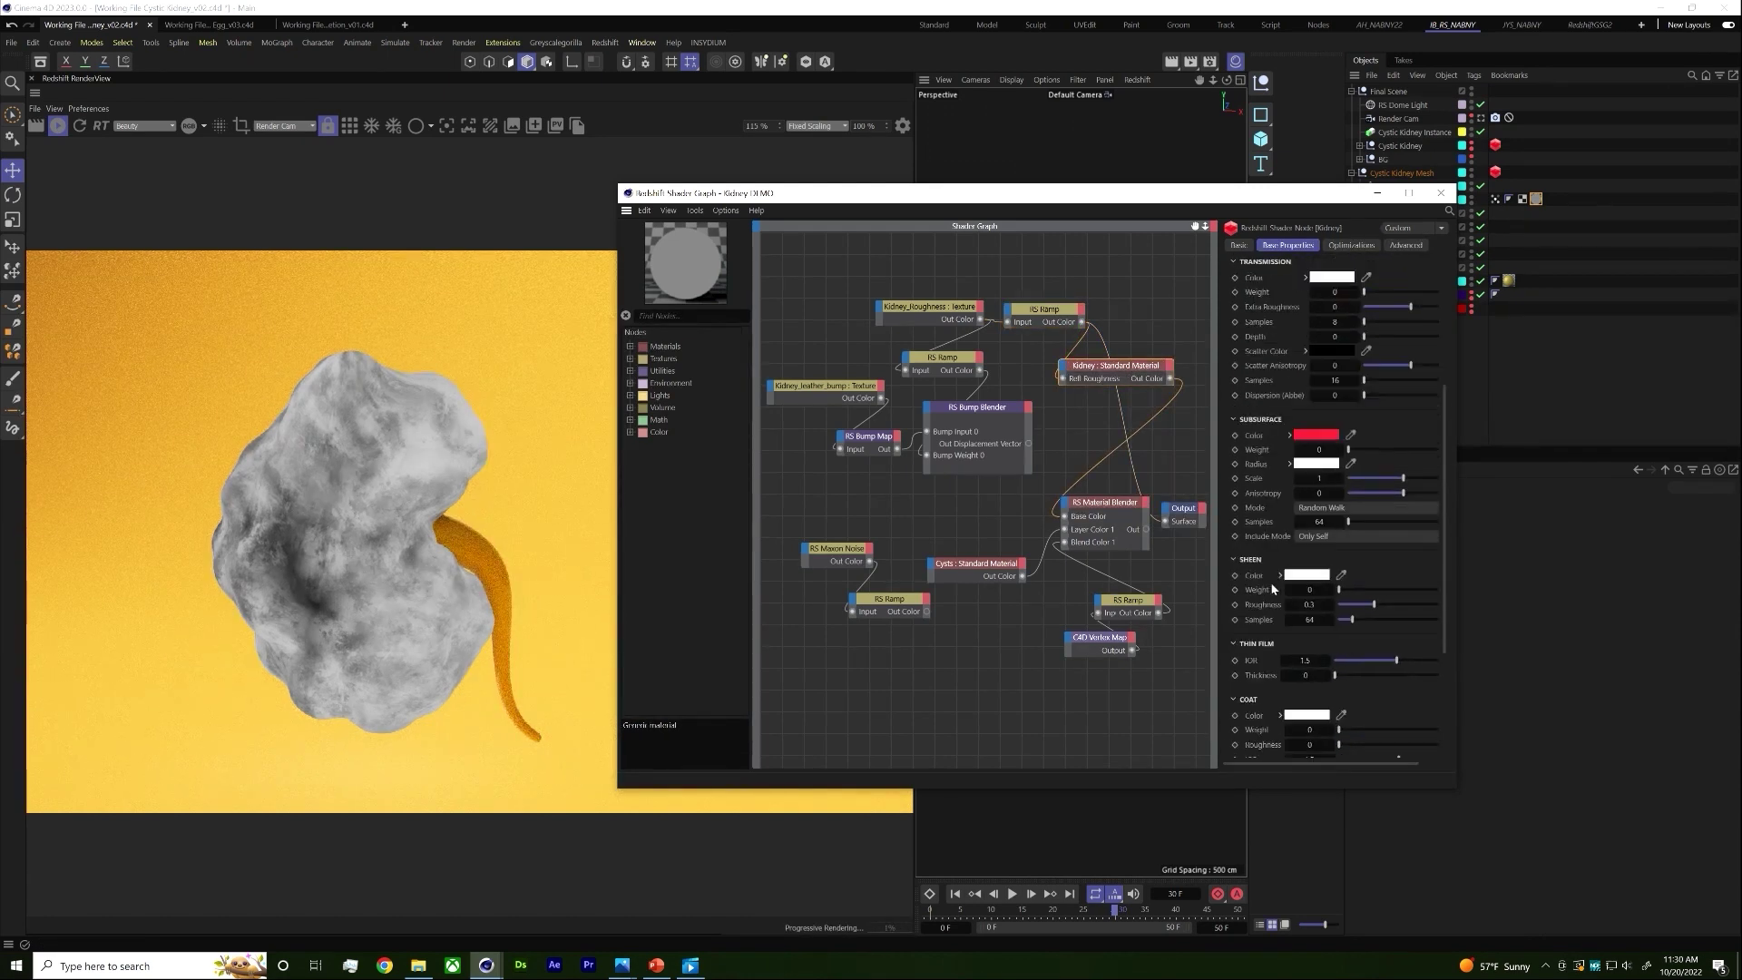
scroll(1274, 589, "down", 2)
scroll(1273, 589, "up", 4)
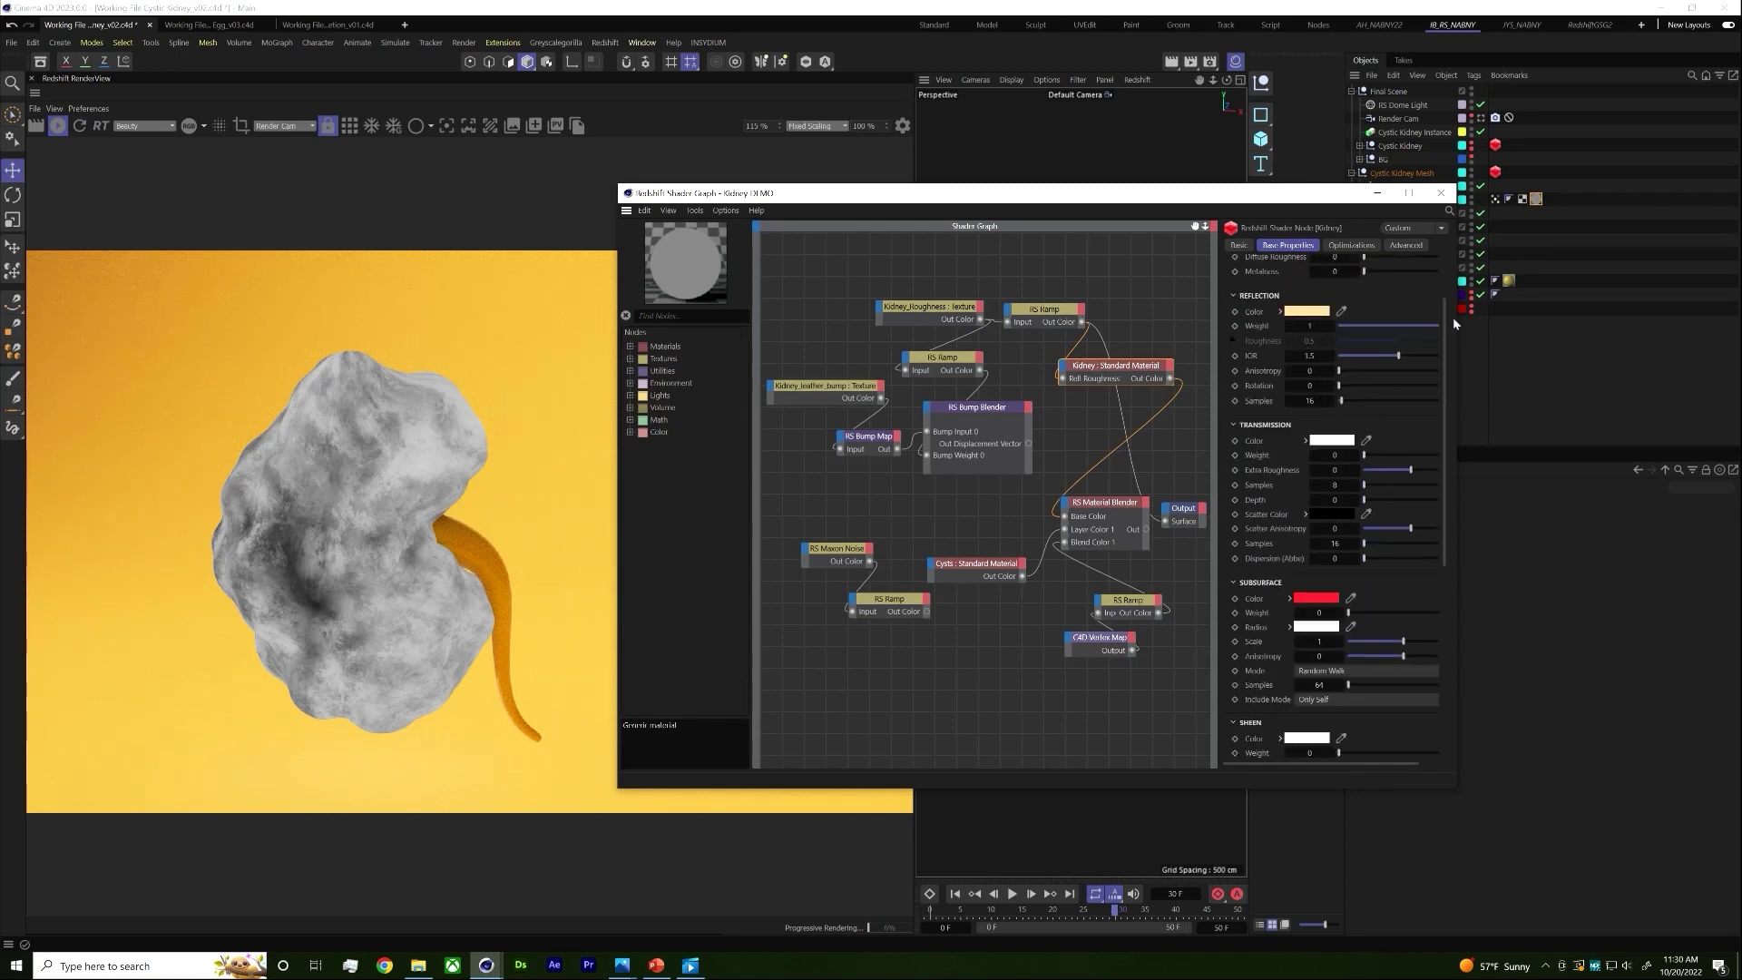
left_click(930, 313)
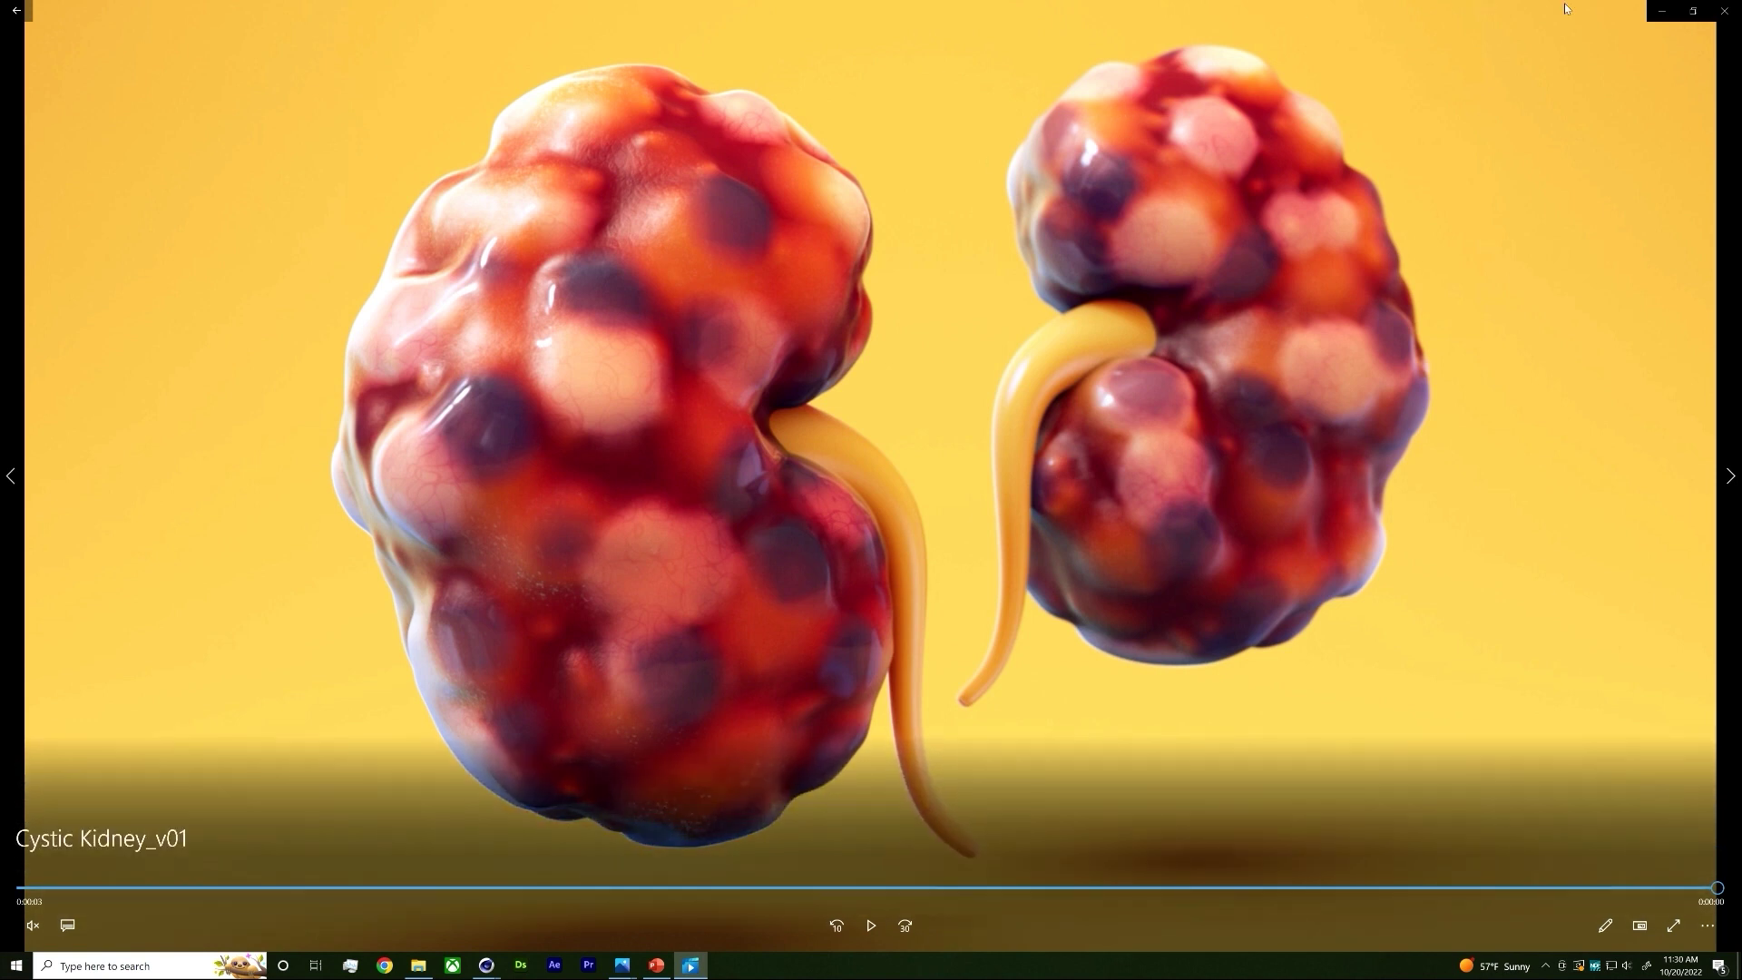
left_click(1663, 12)
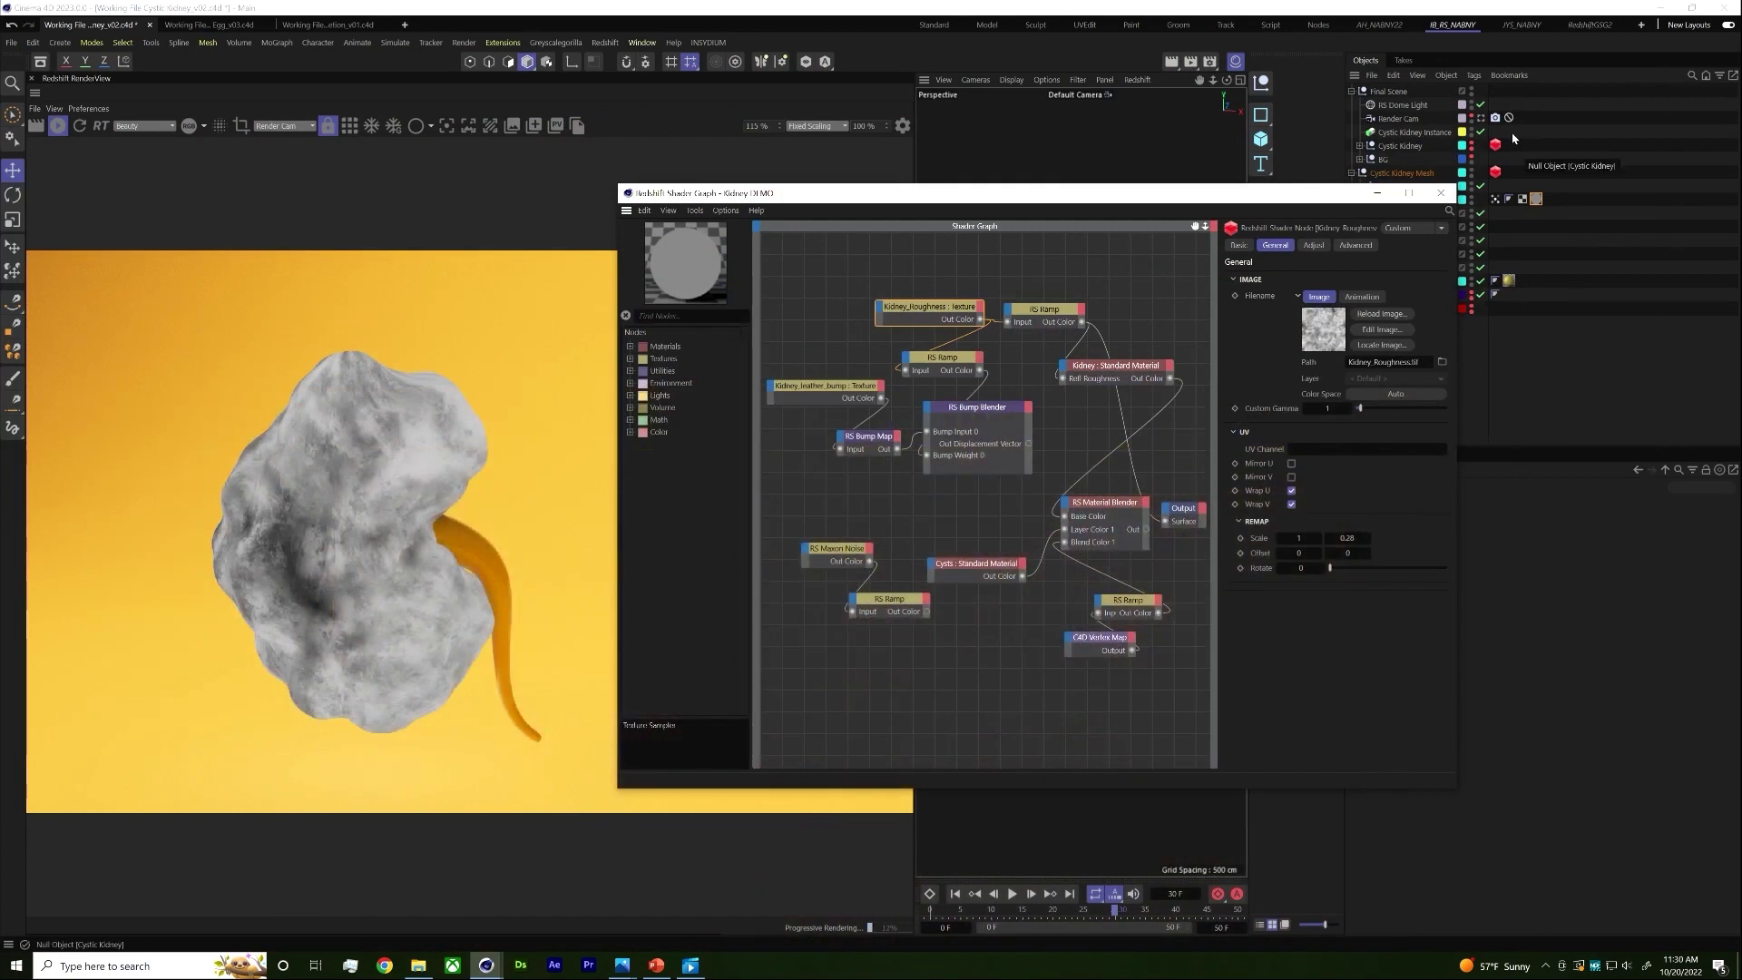
Step: Preview the Kidney_leather_bump texture on the model by connecting its Out Color to the Output's Surface
left_click(855, 392)
left_click_drag(883, 400, 1166, 527)
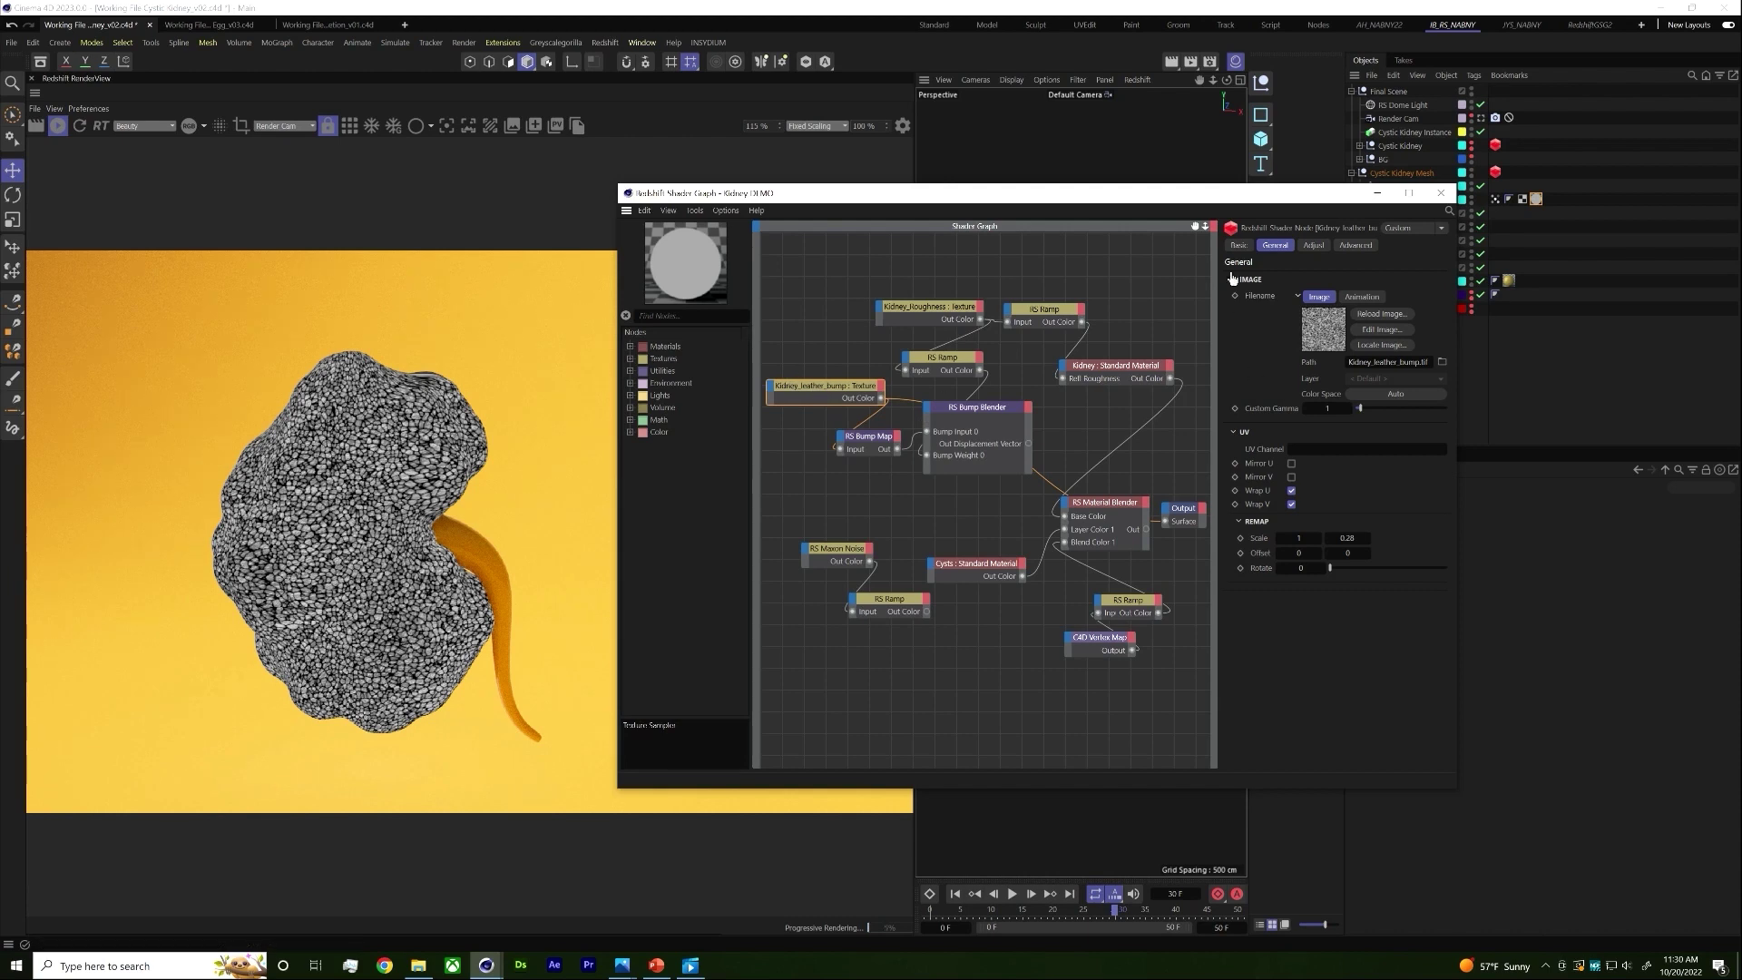
left_click_drag(1223, 195, 1170, 198)
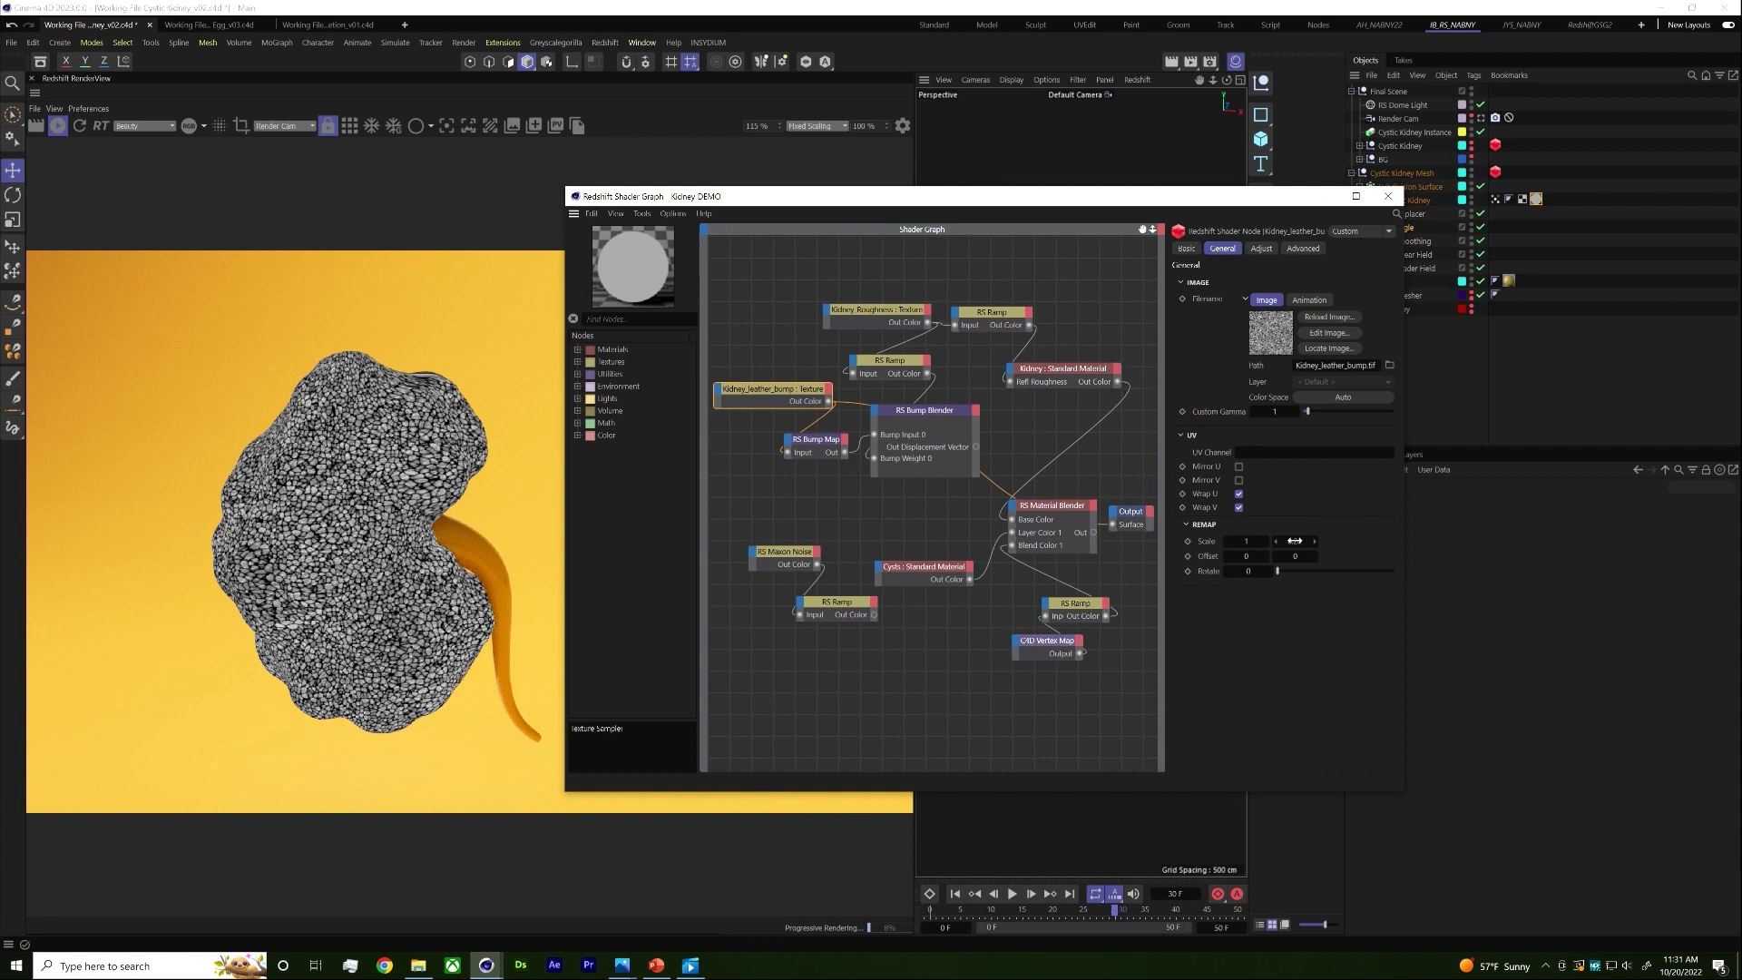
Step: Connect the RS Bump Blender to the Kidney material's Bump Input and route the RS Material Blender to the Output's Surface
left_click(806, 446)
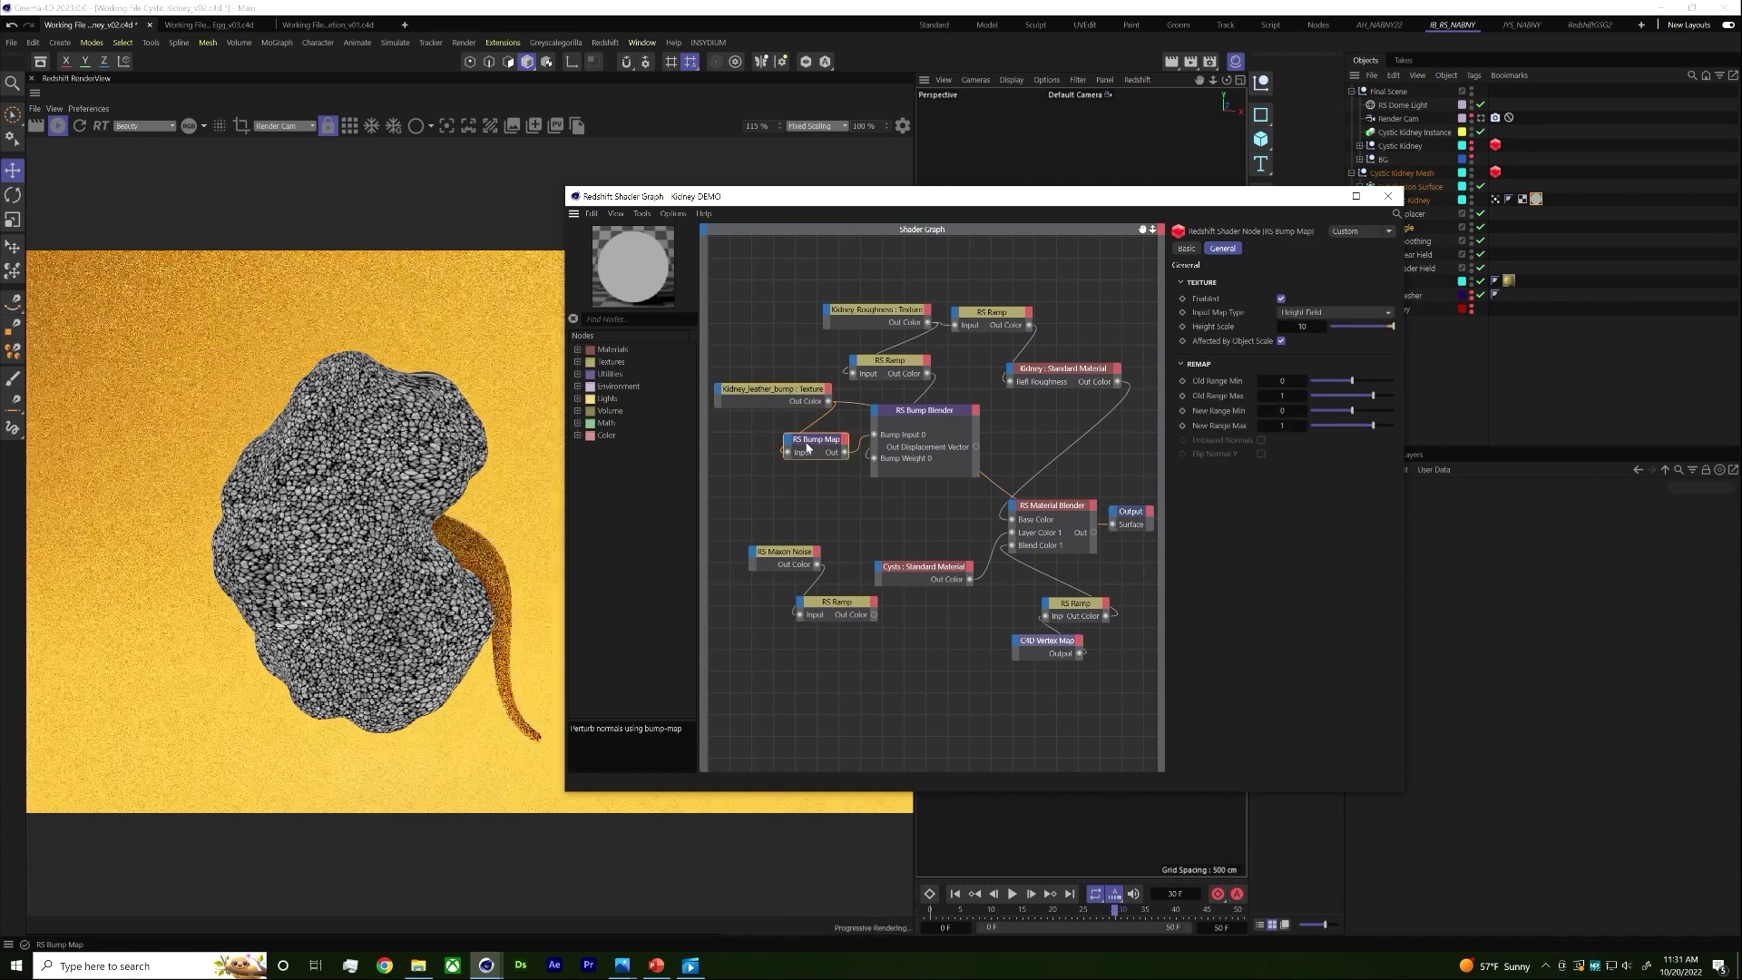
left_click_drag(940, 436, 1015, 375)
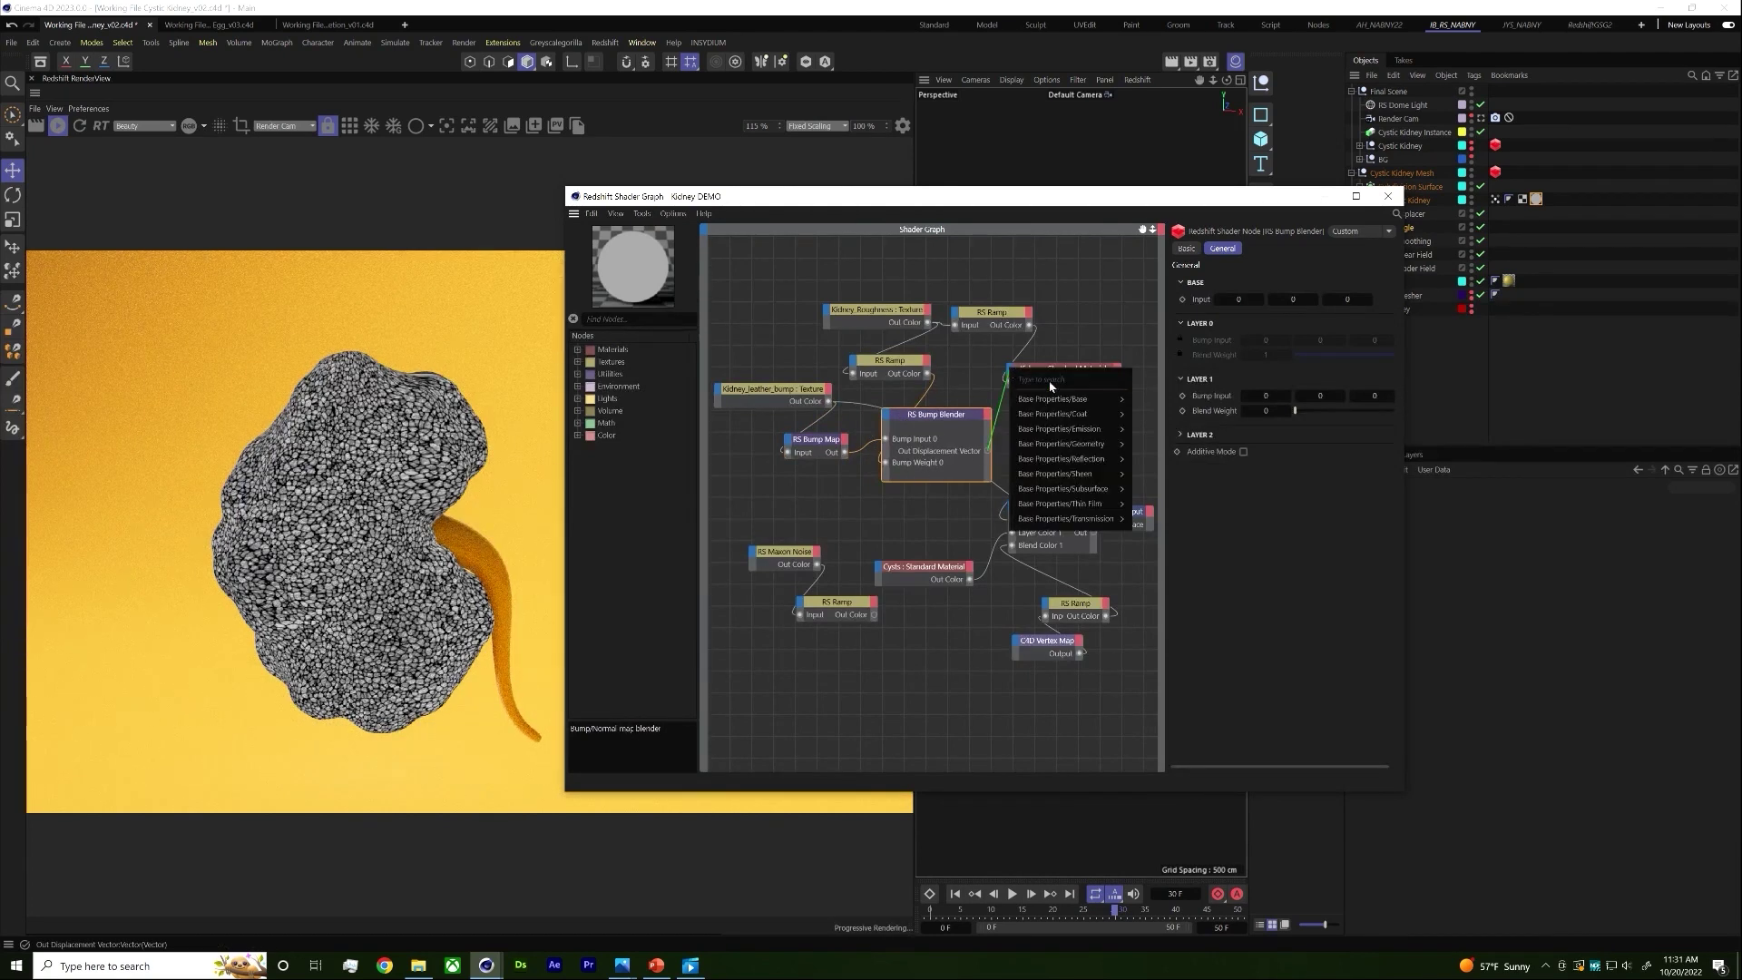
mouse_move(1089, 443)
left_click(1155, 460)
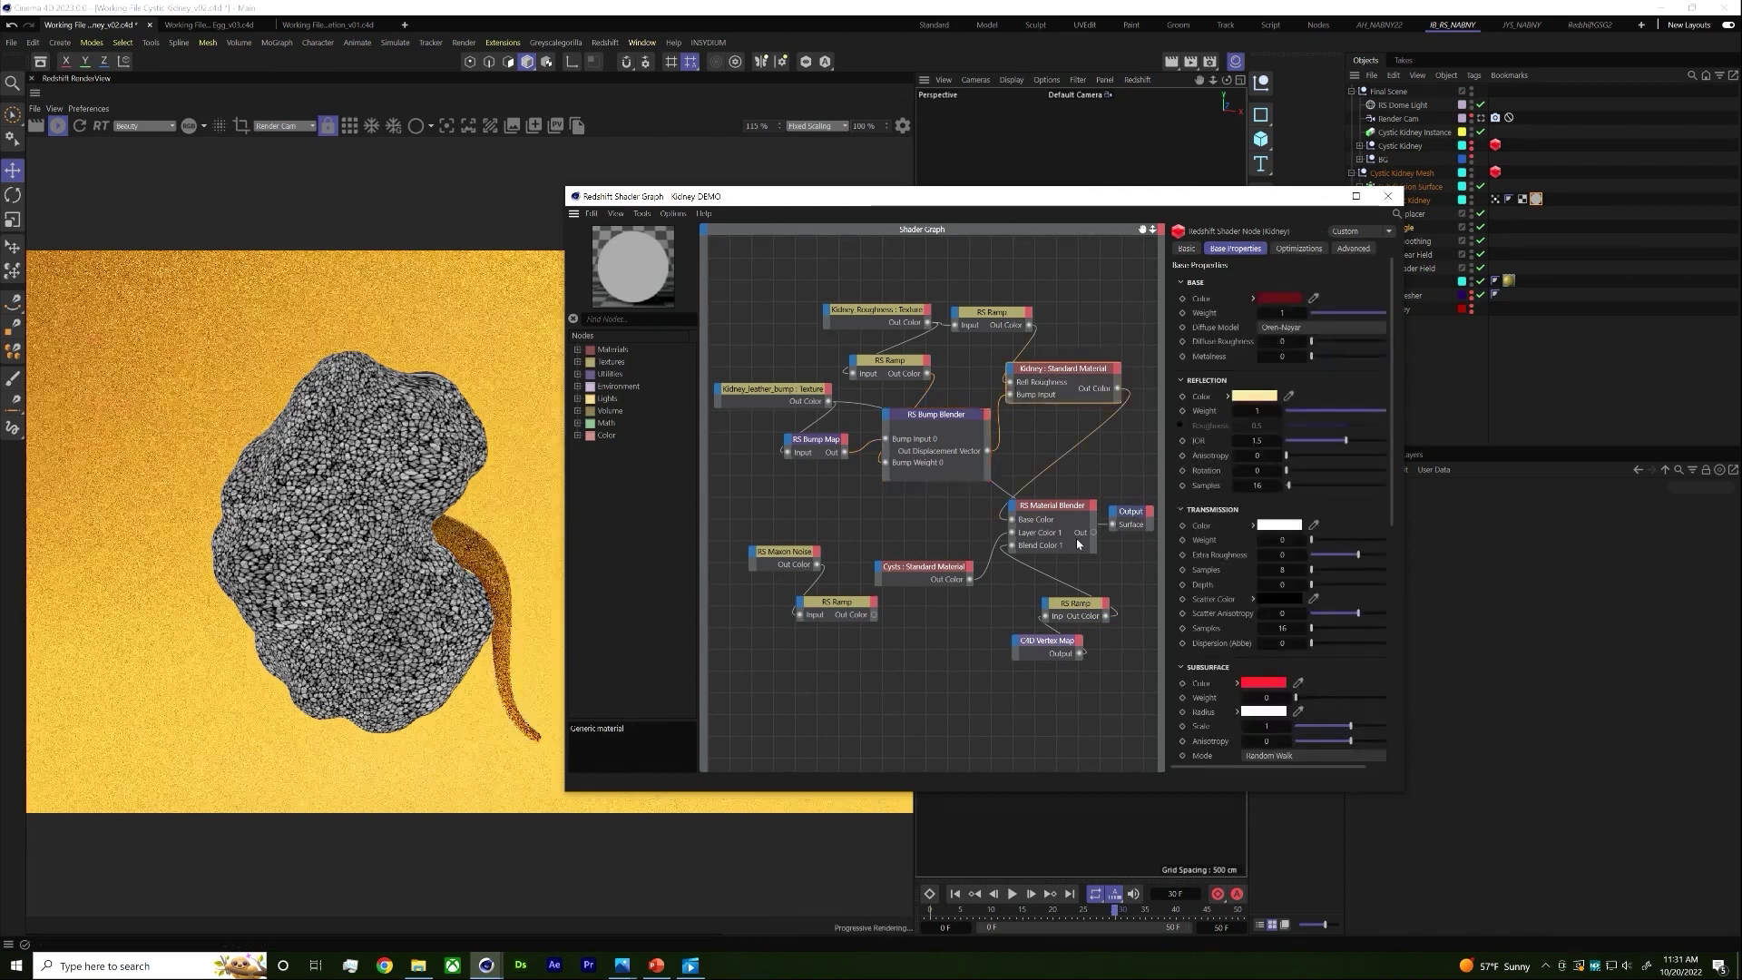
left_click_drag(1094, 533, 1115, 525)
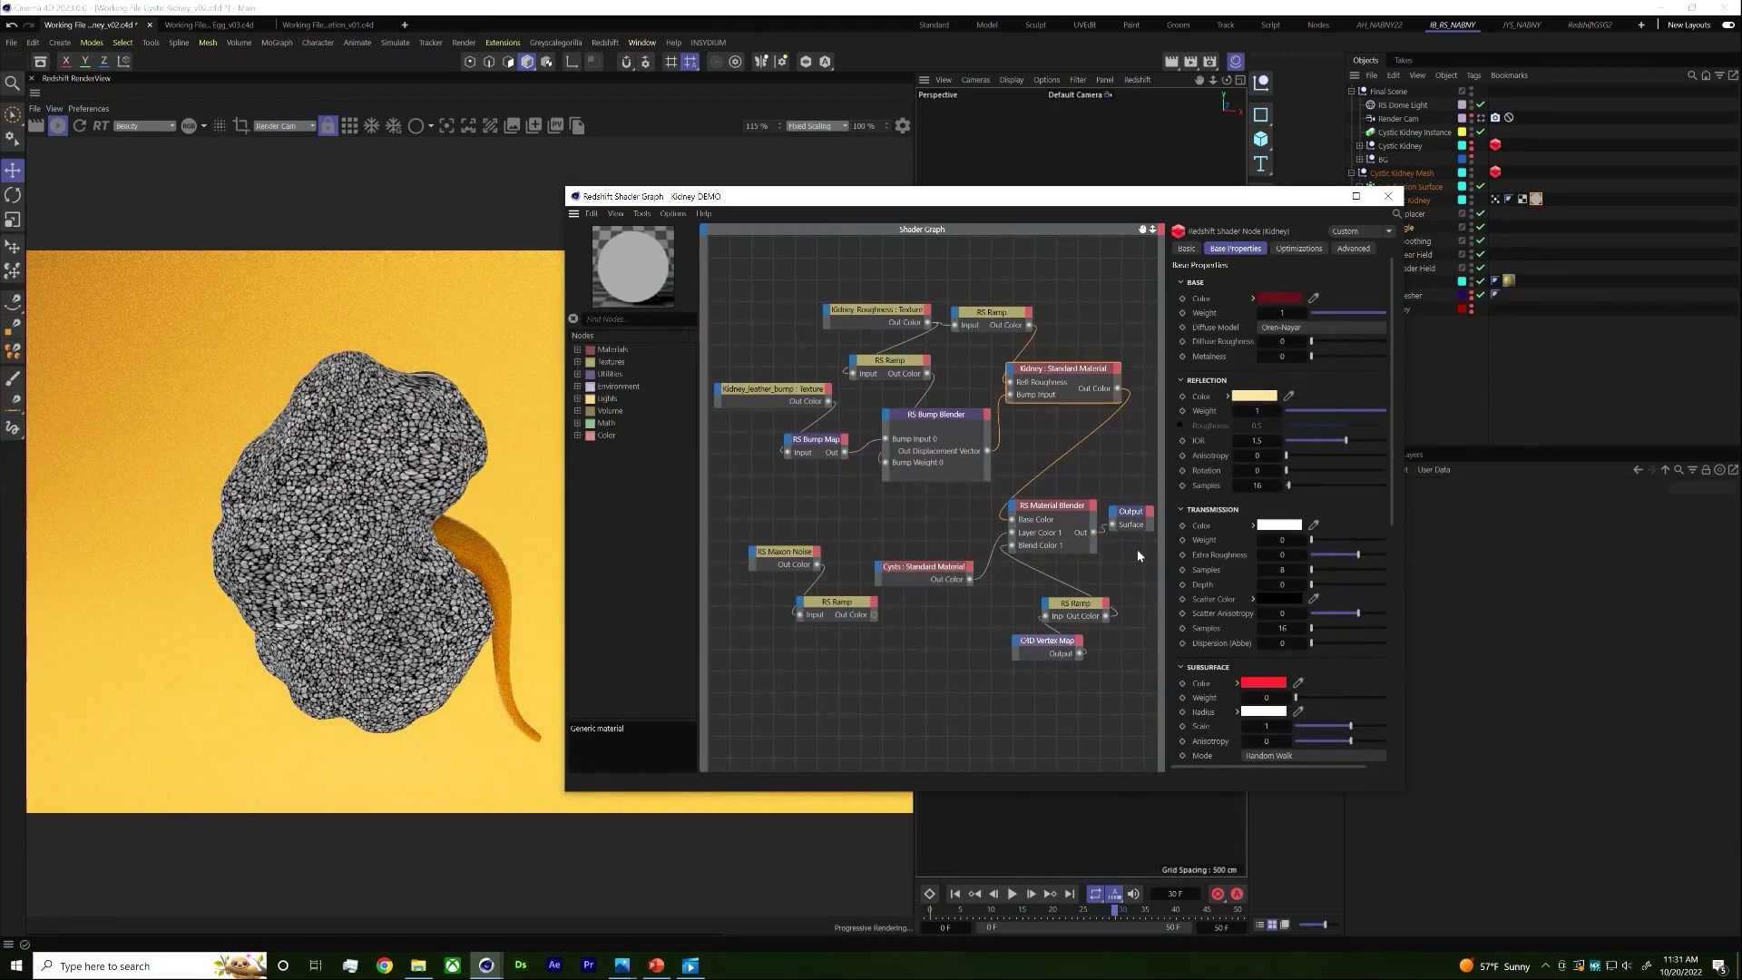
Step: Examine the RS Ramp driving the bump blend weight and the bump detail close up in the render
left_click(902, 367)
left_click_drag(902, 367, 892, 359)
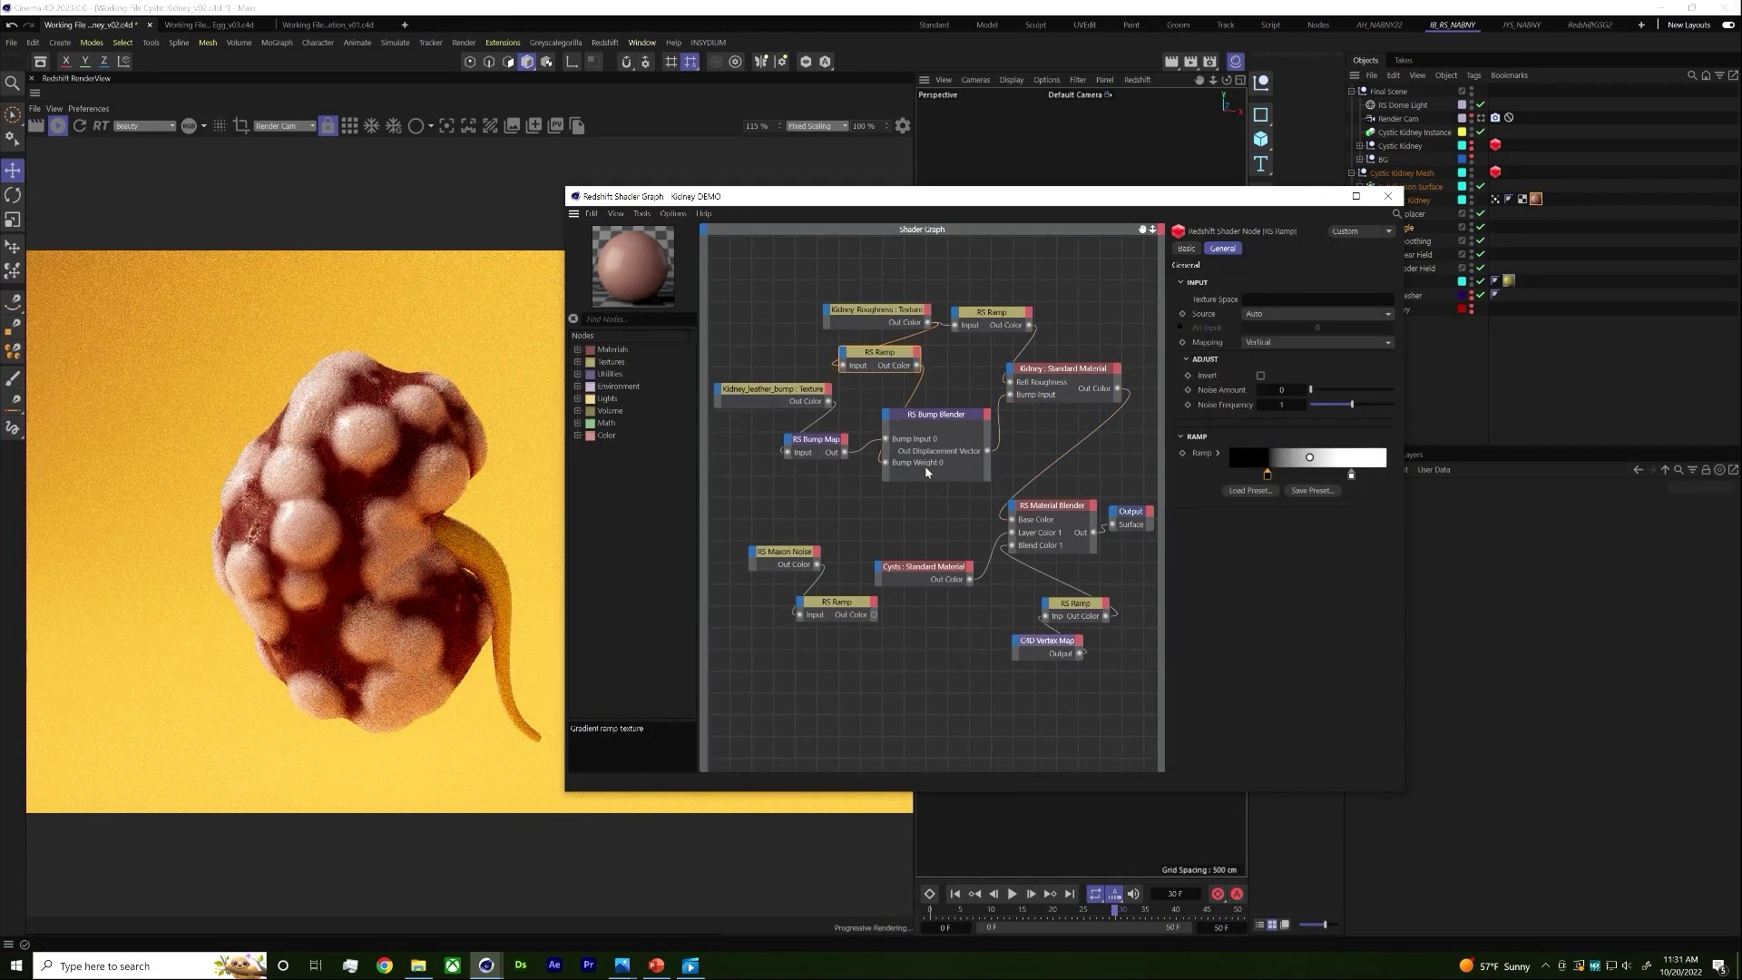
scroll(382, 371, "up", 3)
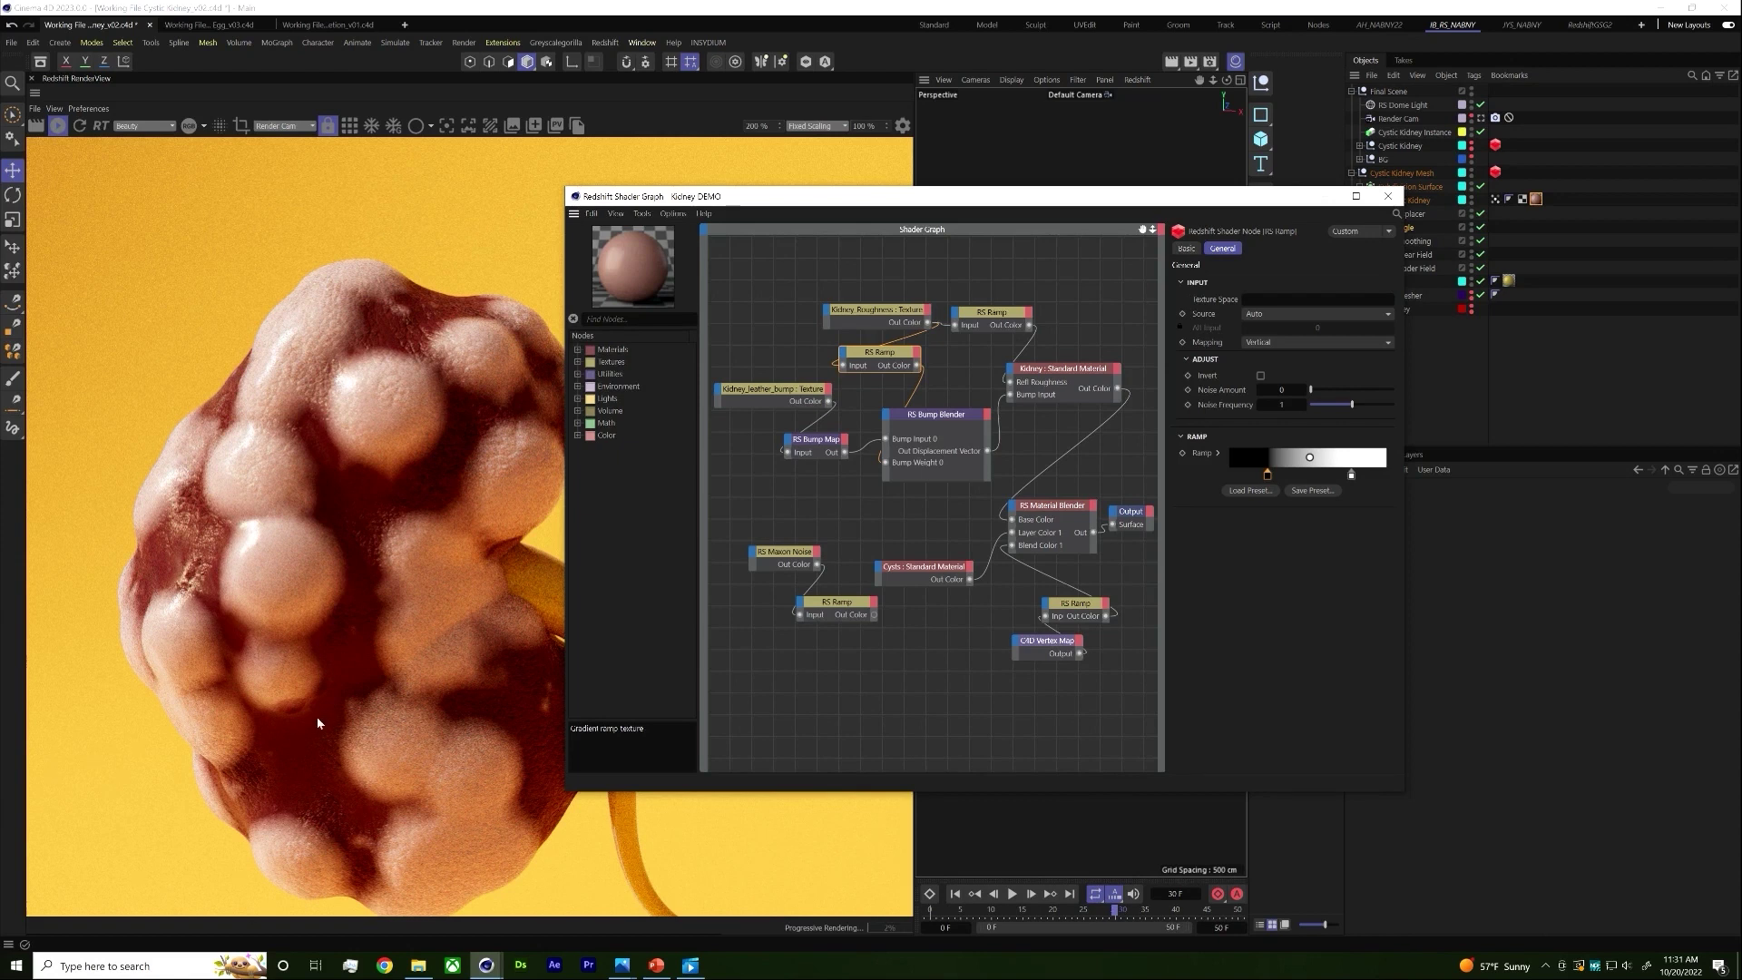
Step: Set the RS Bump Map's Height Scale to 20 and inspect the whole kidney in the render
left_click(814, 442)
double_click(1302, 326)
type("20")
key("Return")
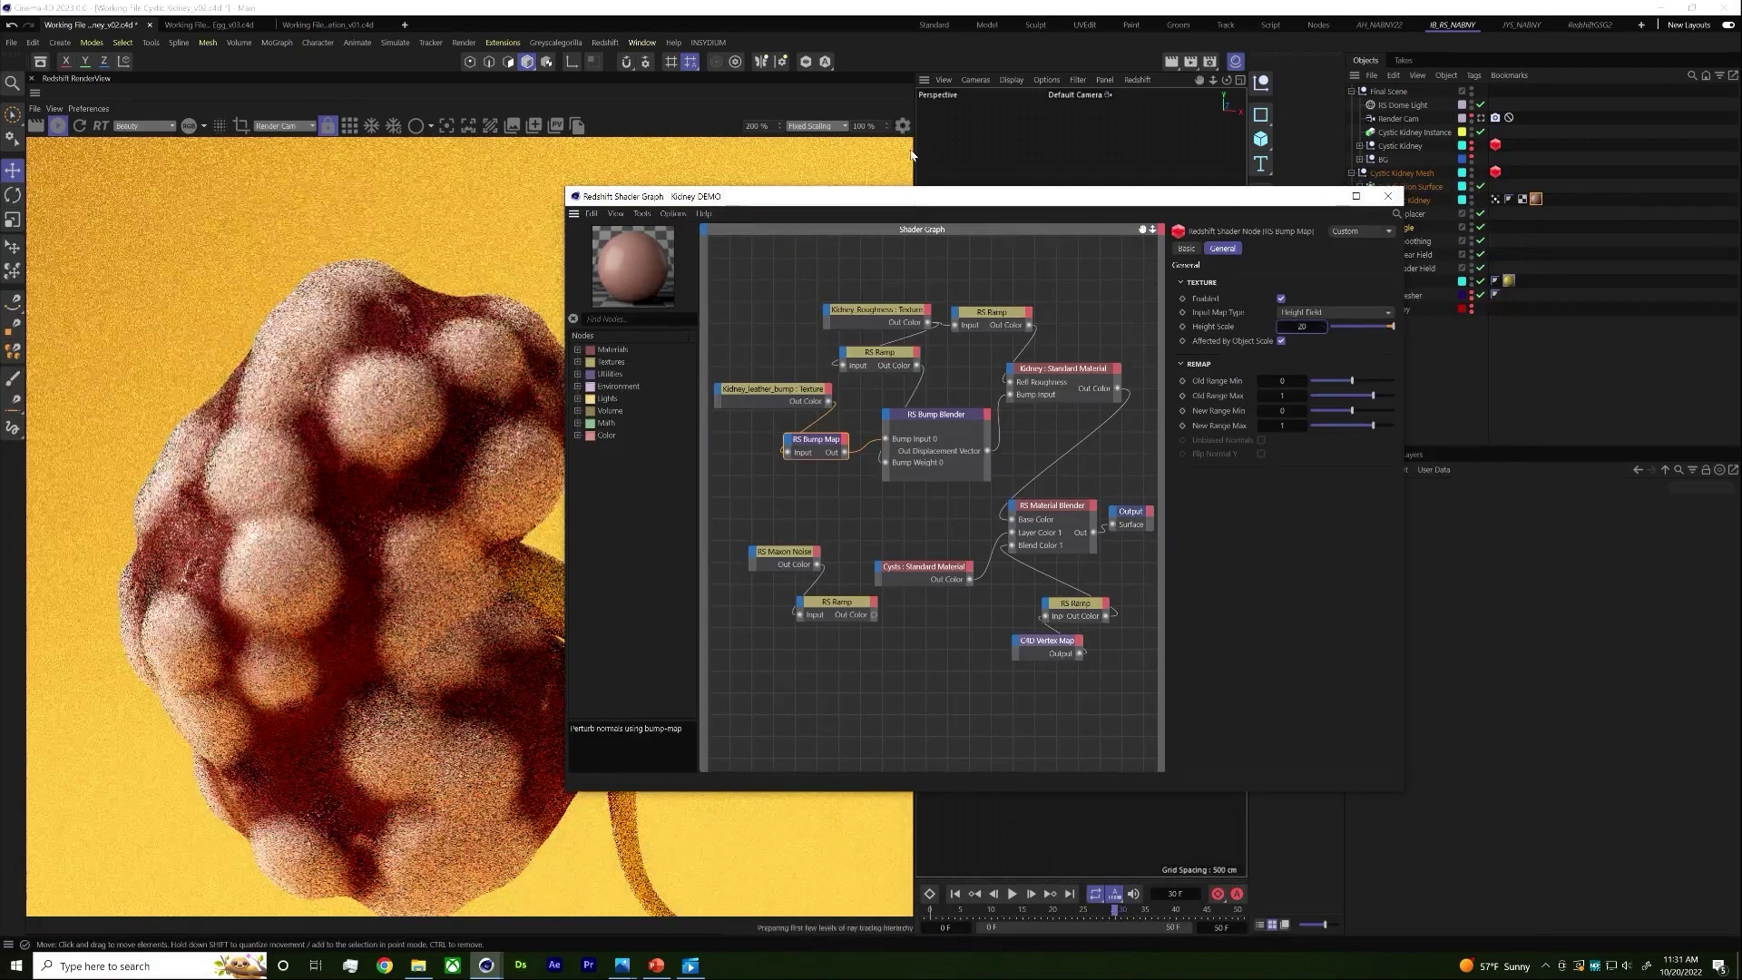
left_click_drag(918, 202, 1070, 212)
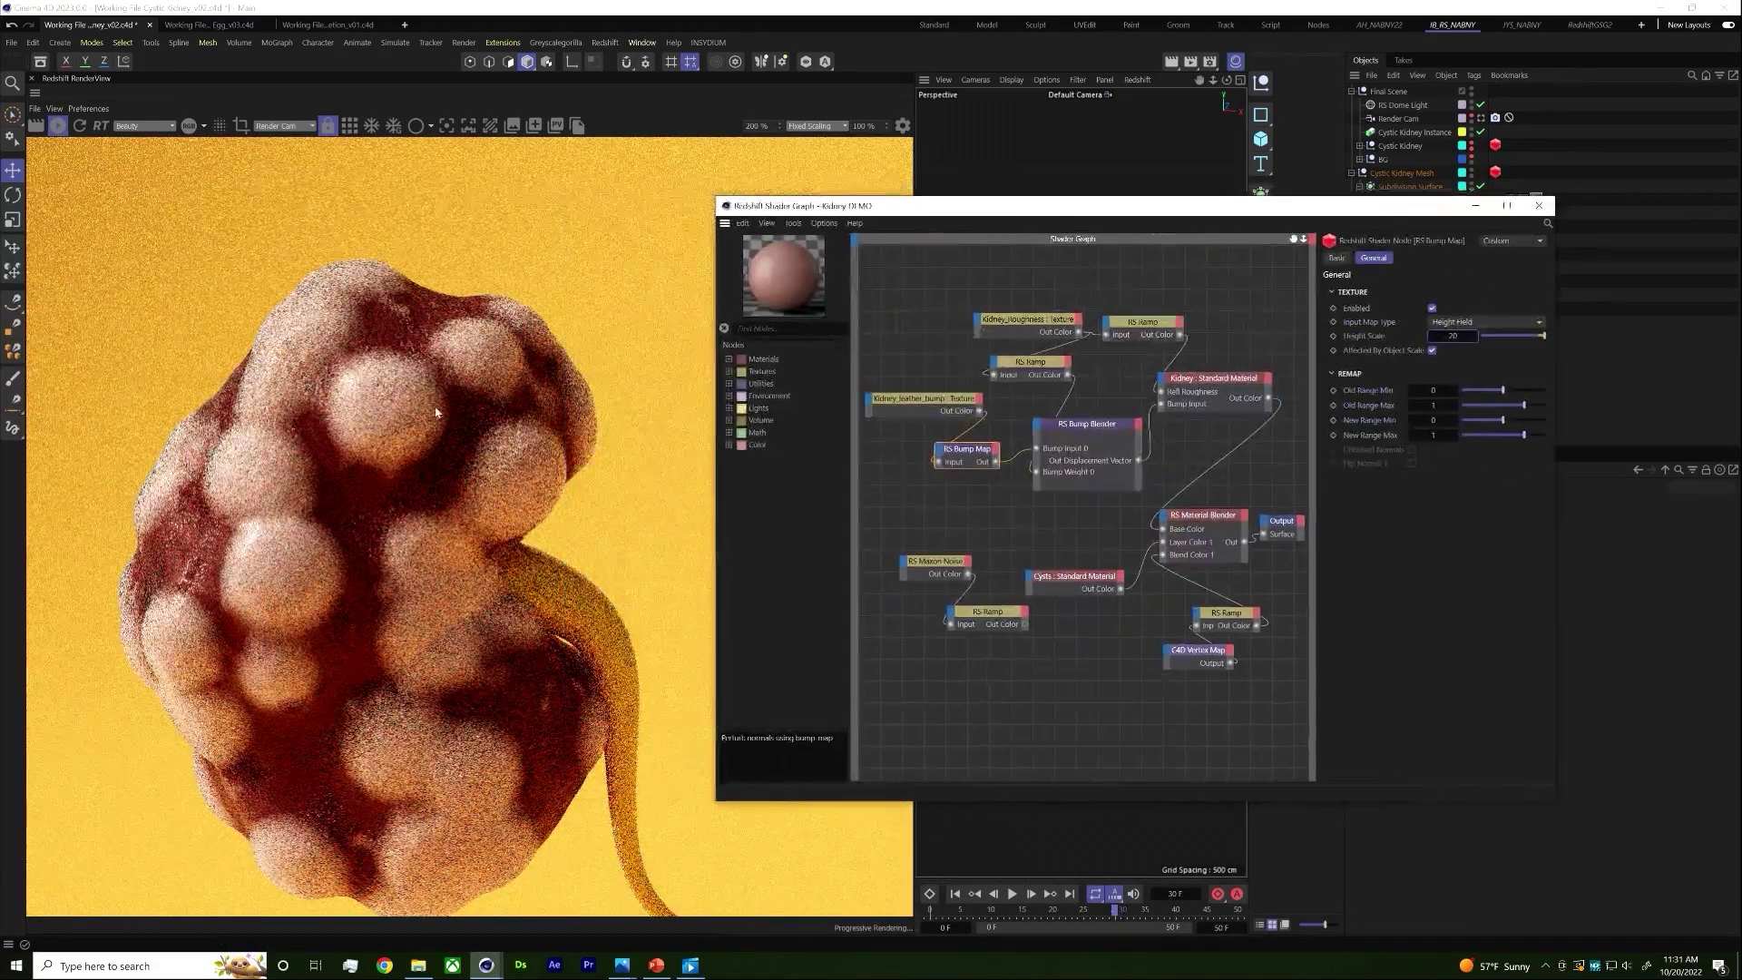
left_click(392, 400)
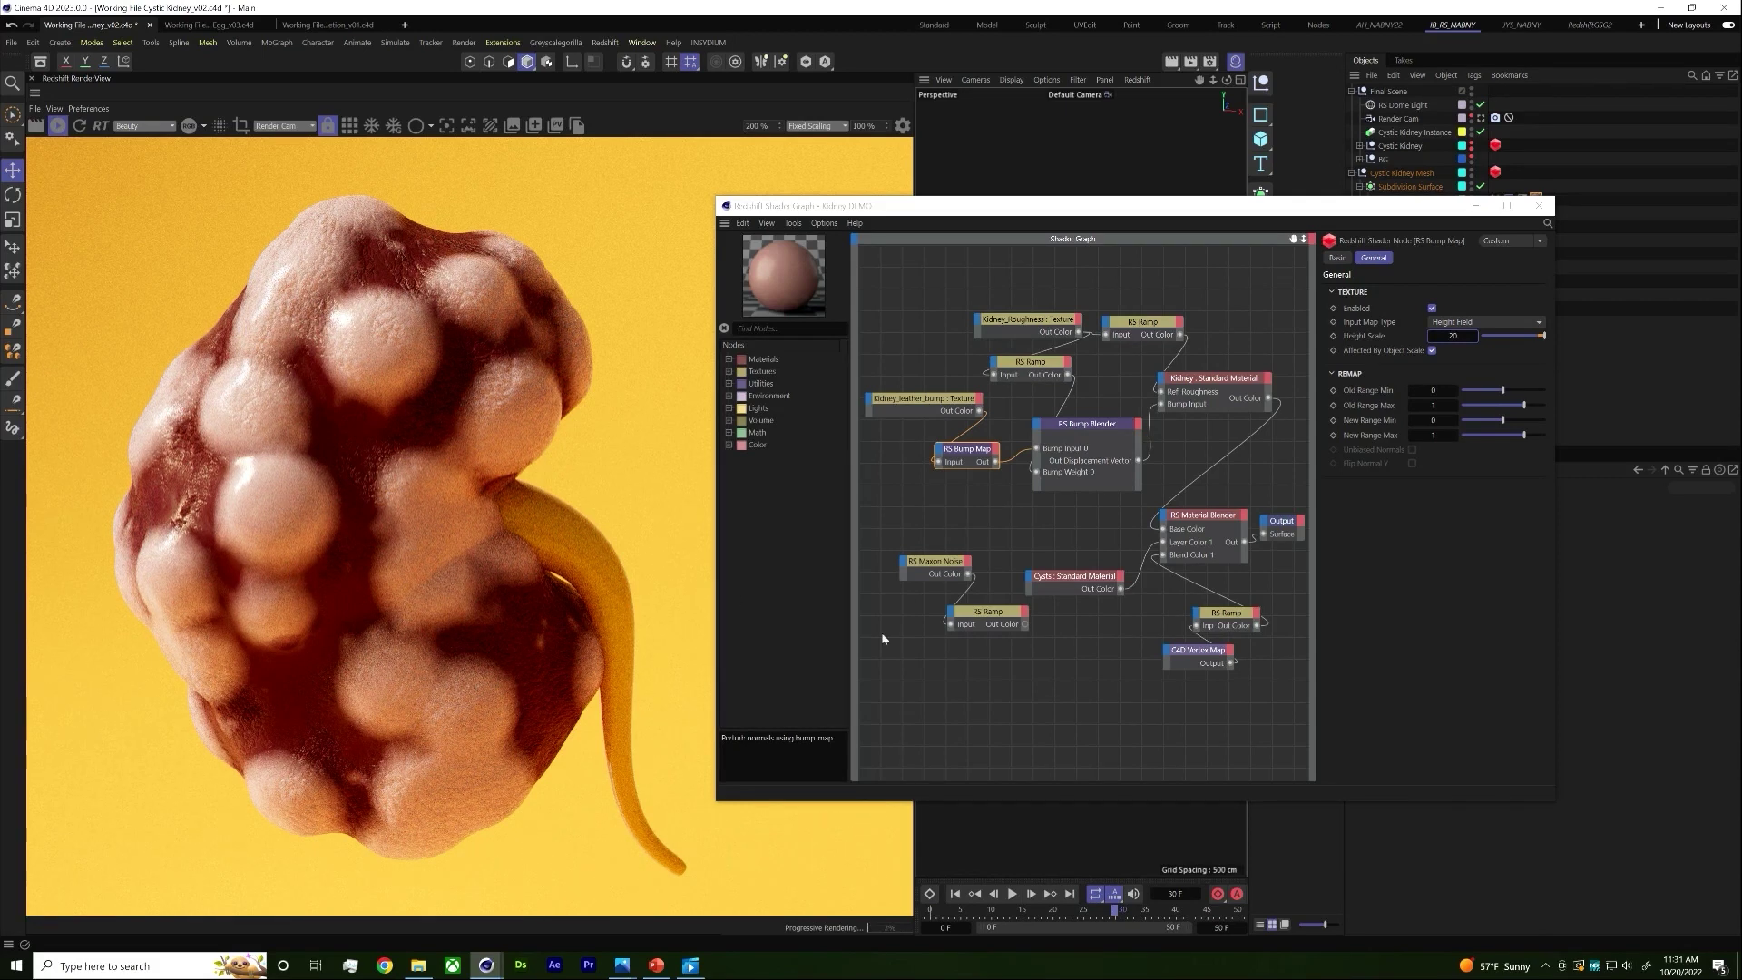
Step: Set the Height Scale of the kidney's RS Bump Map to 5
left_click(1198, 651)
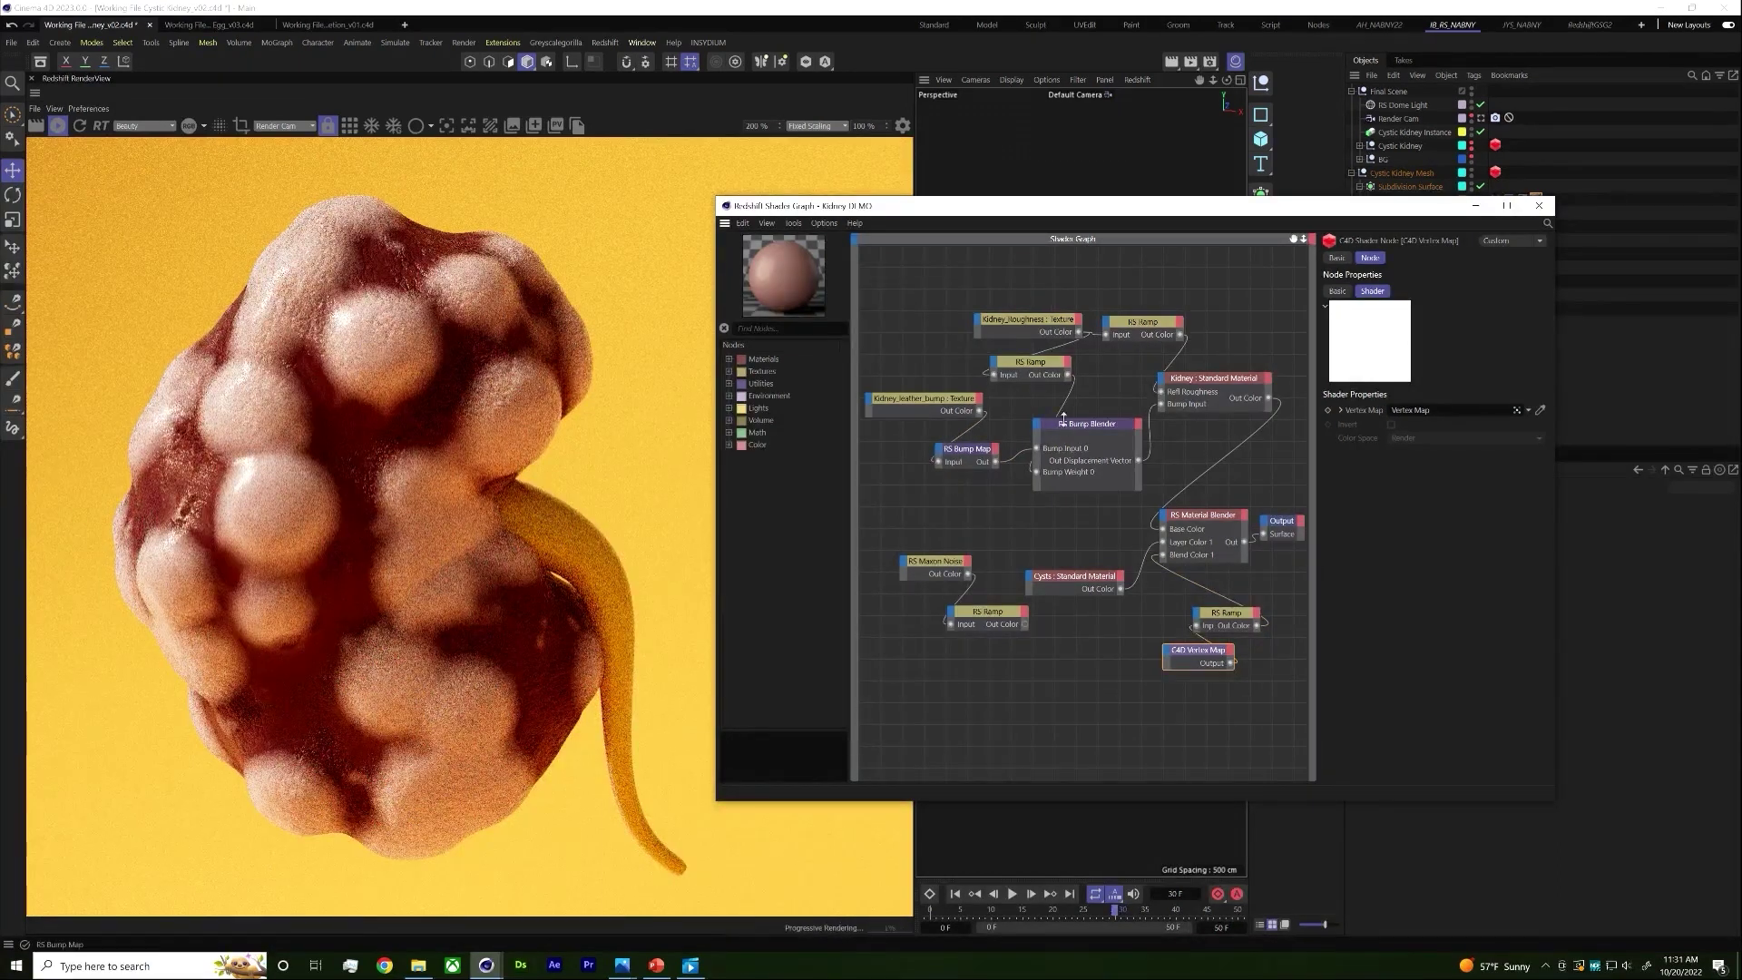
left_click(997, 451)
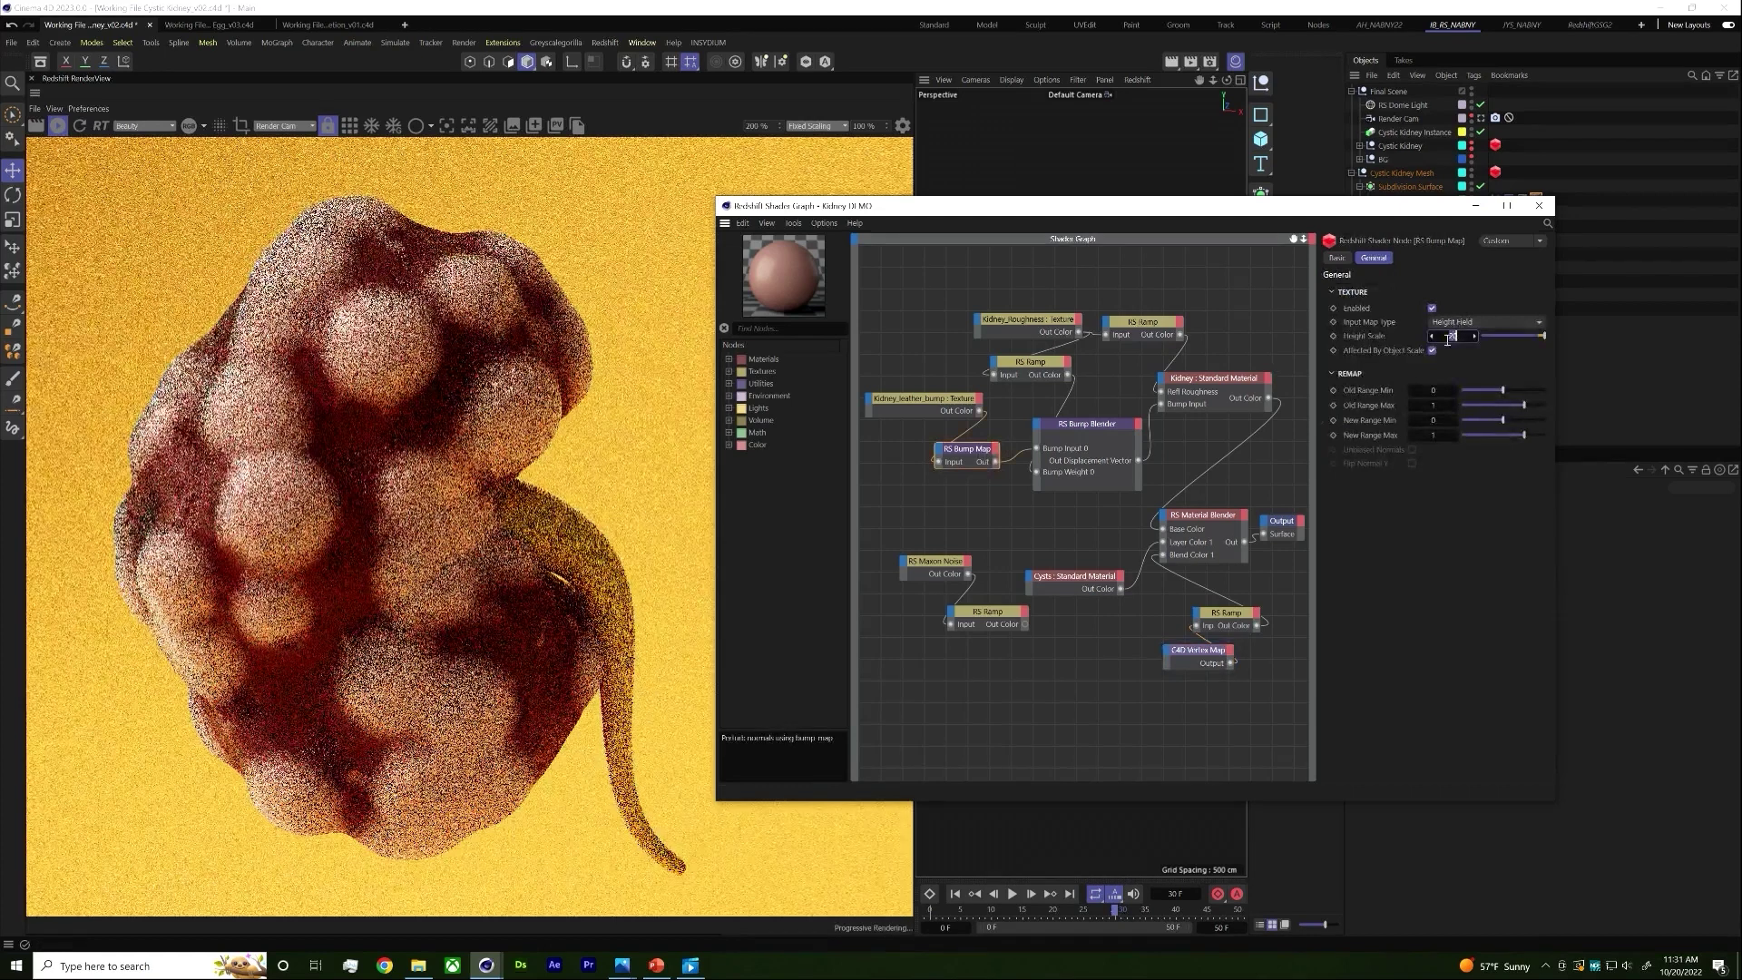
type("5")
key("Return")
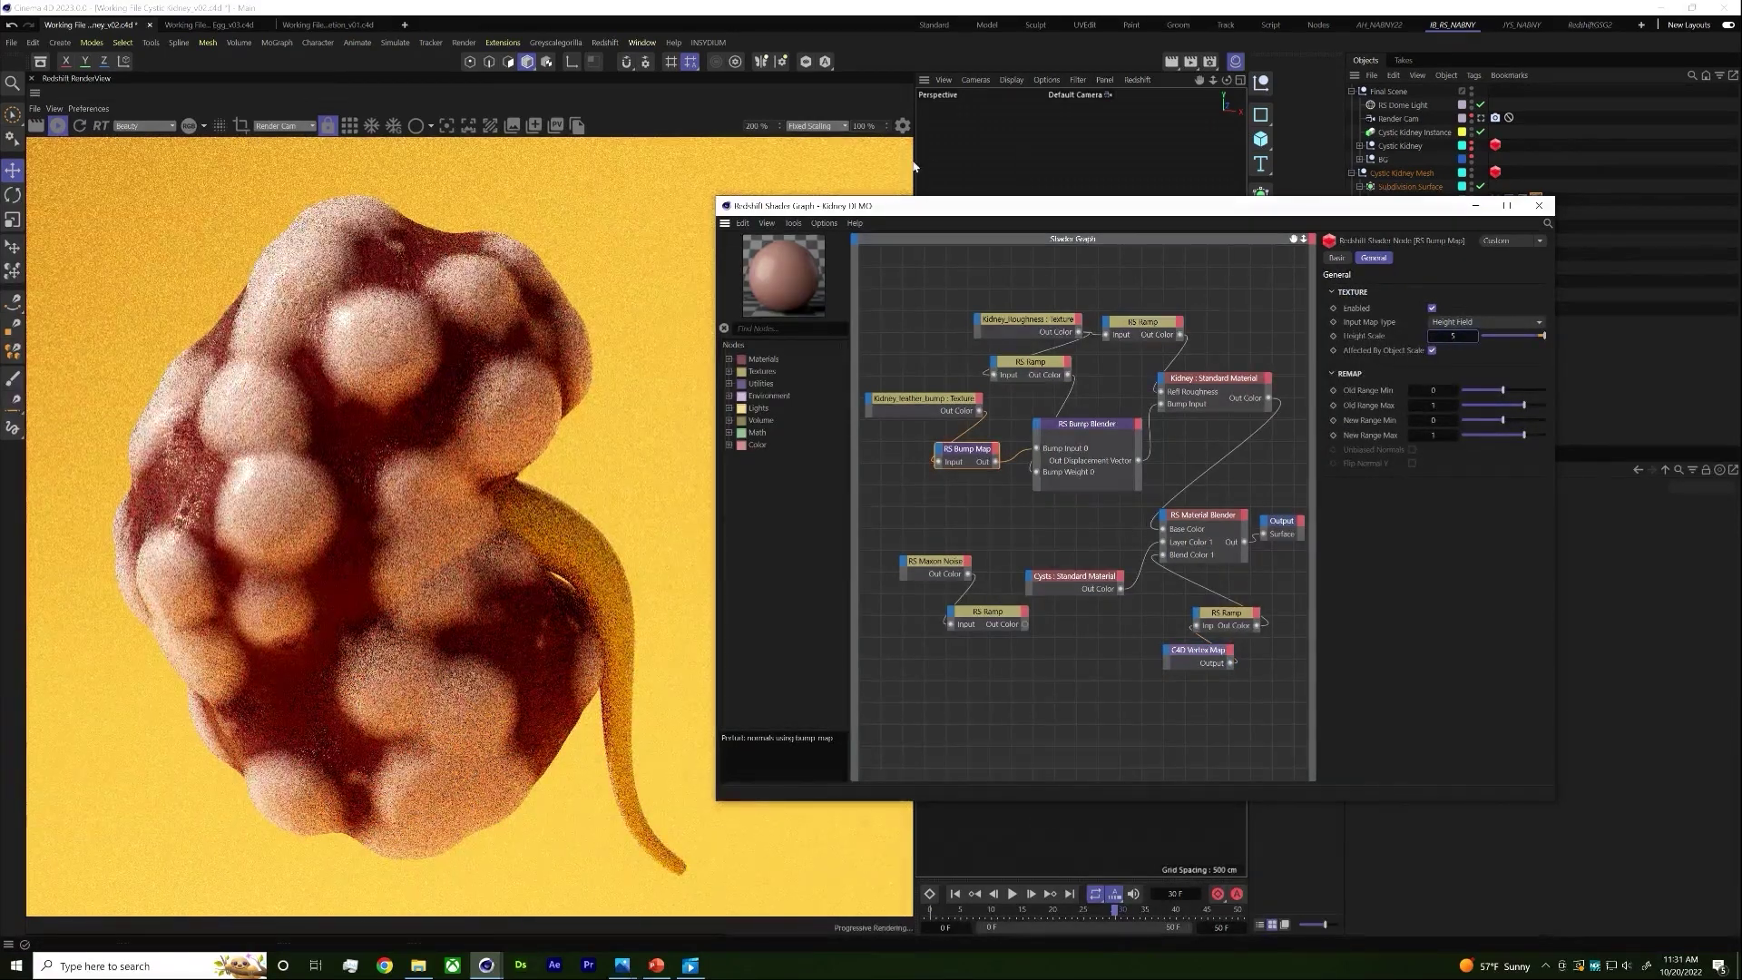
left_click_drag(796, 216, 777, 214)
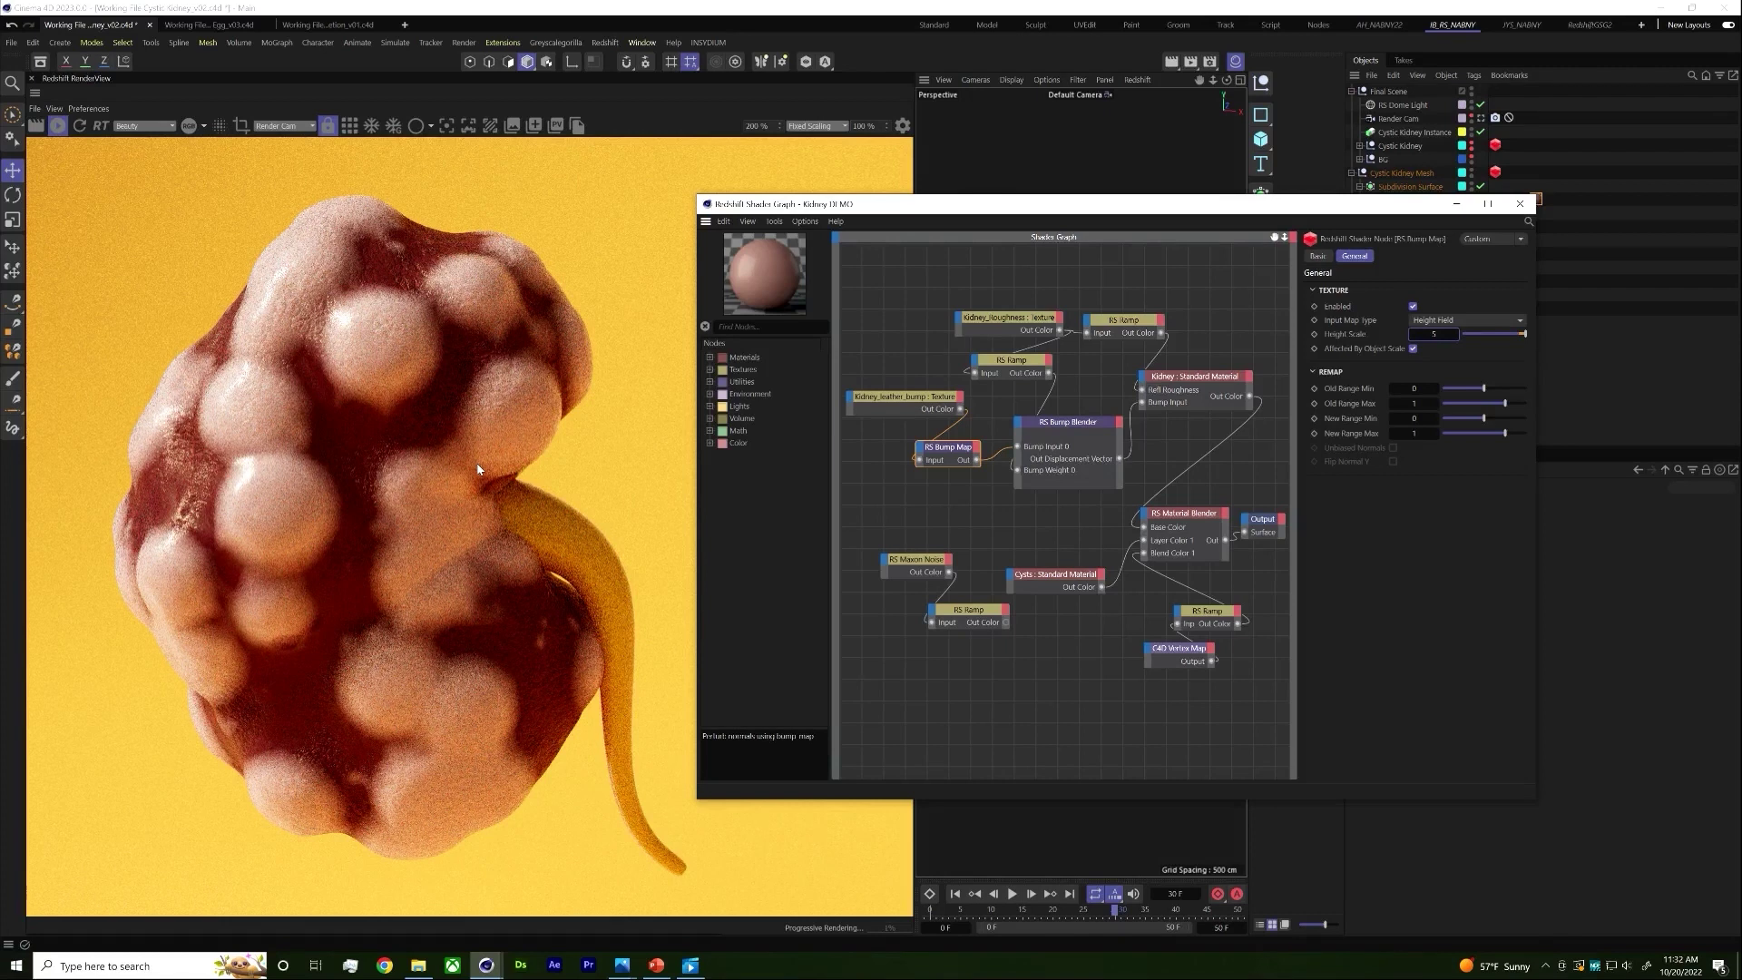
Step: Examine the color ramp fed by the Maxon Noise and compare it with the Cystic Kidney_v01 video in the video player
left_click_drag(967, 612, 961, 616)
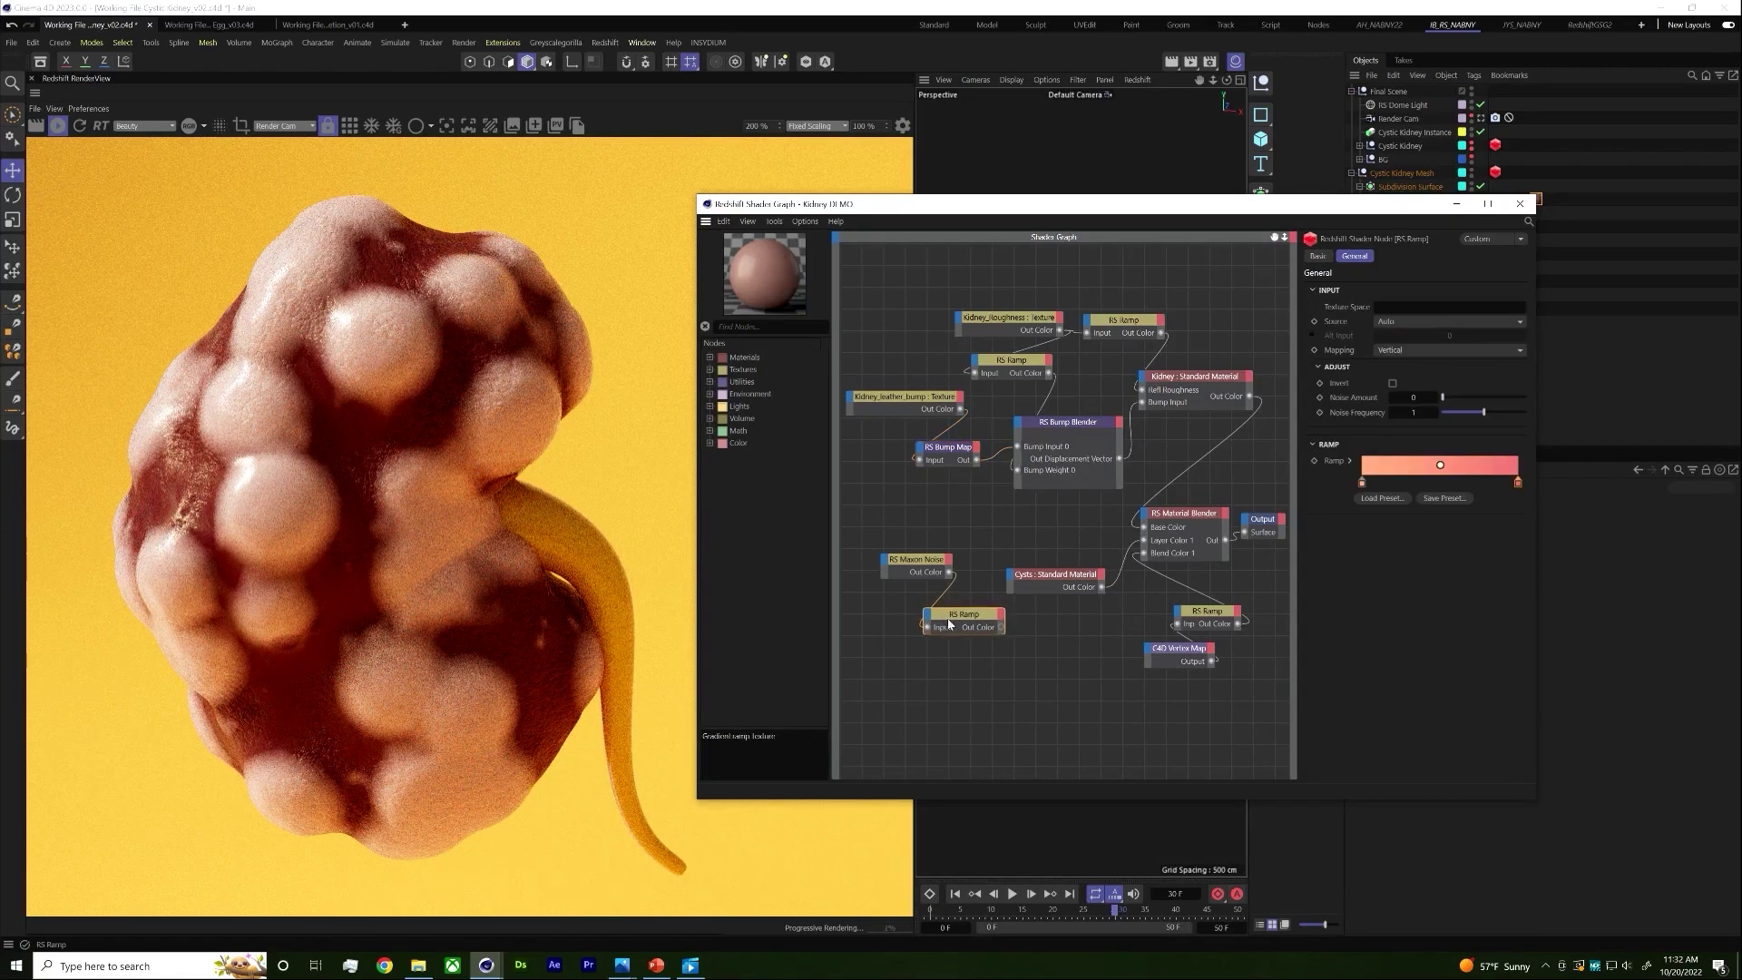
left_click(690, 965)
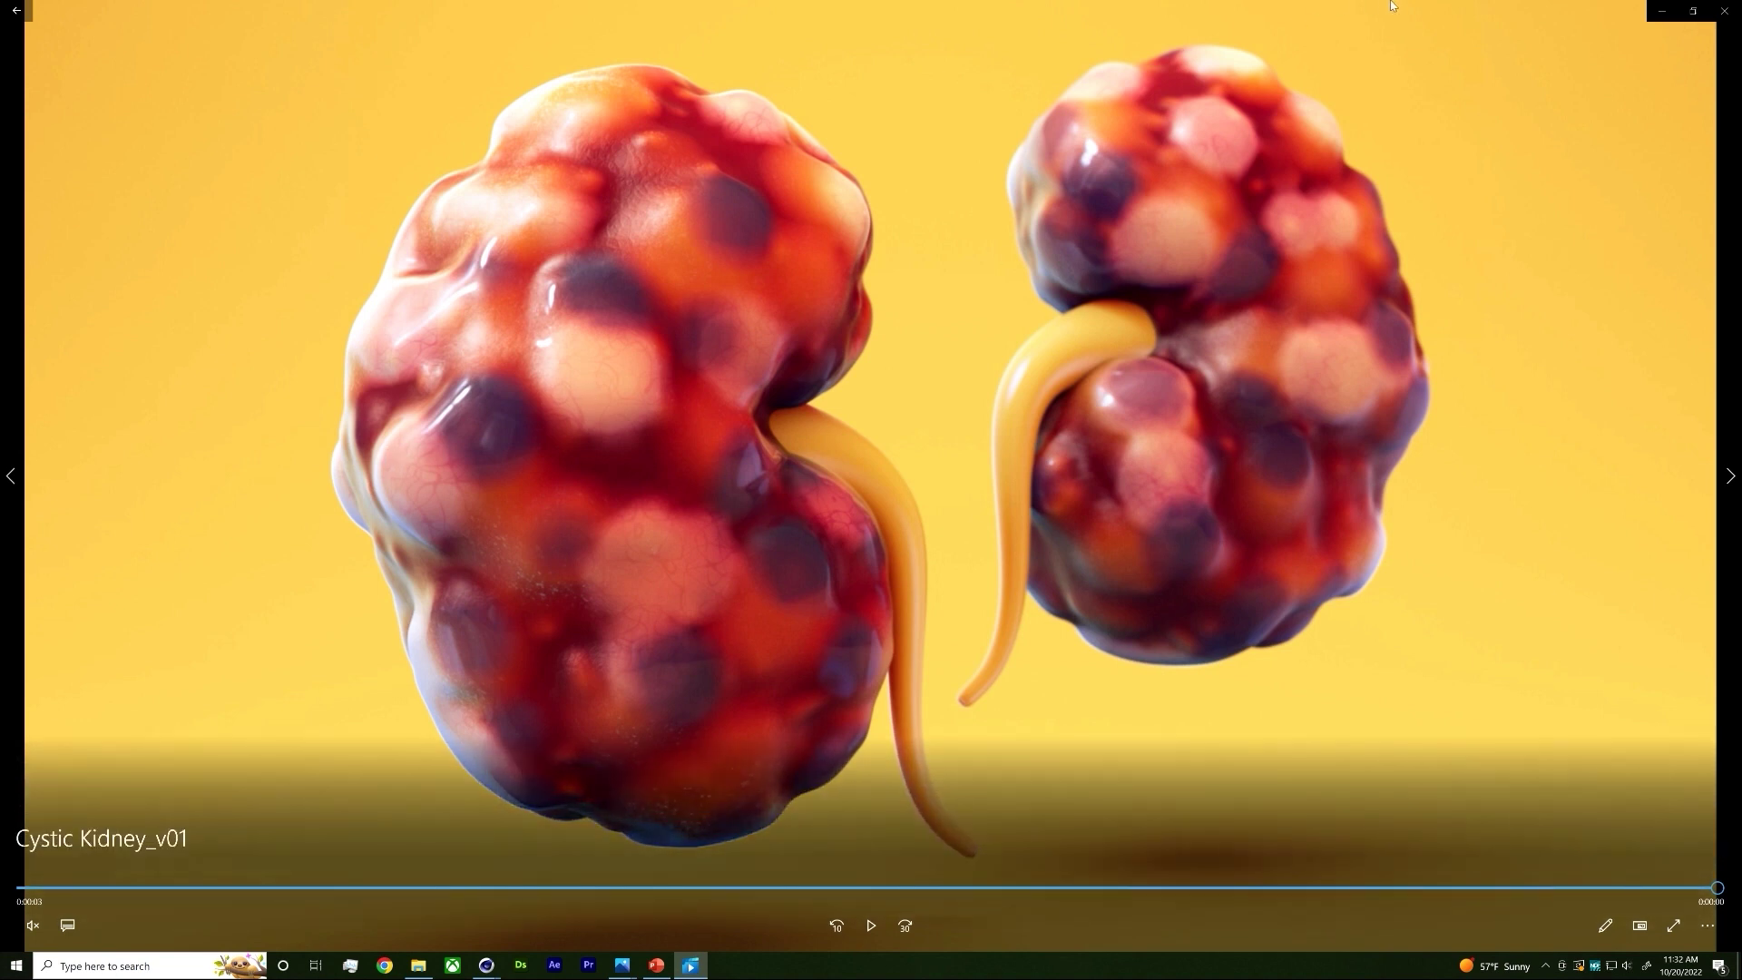
left_click(1663, 11)
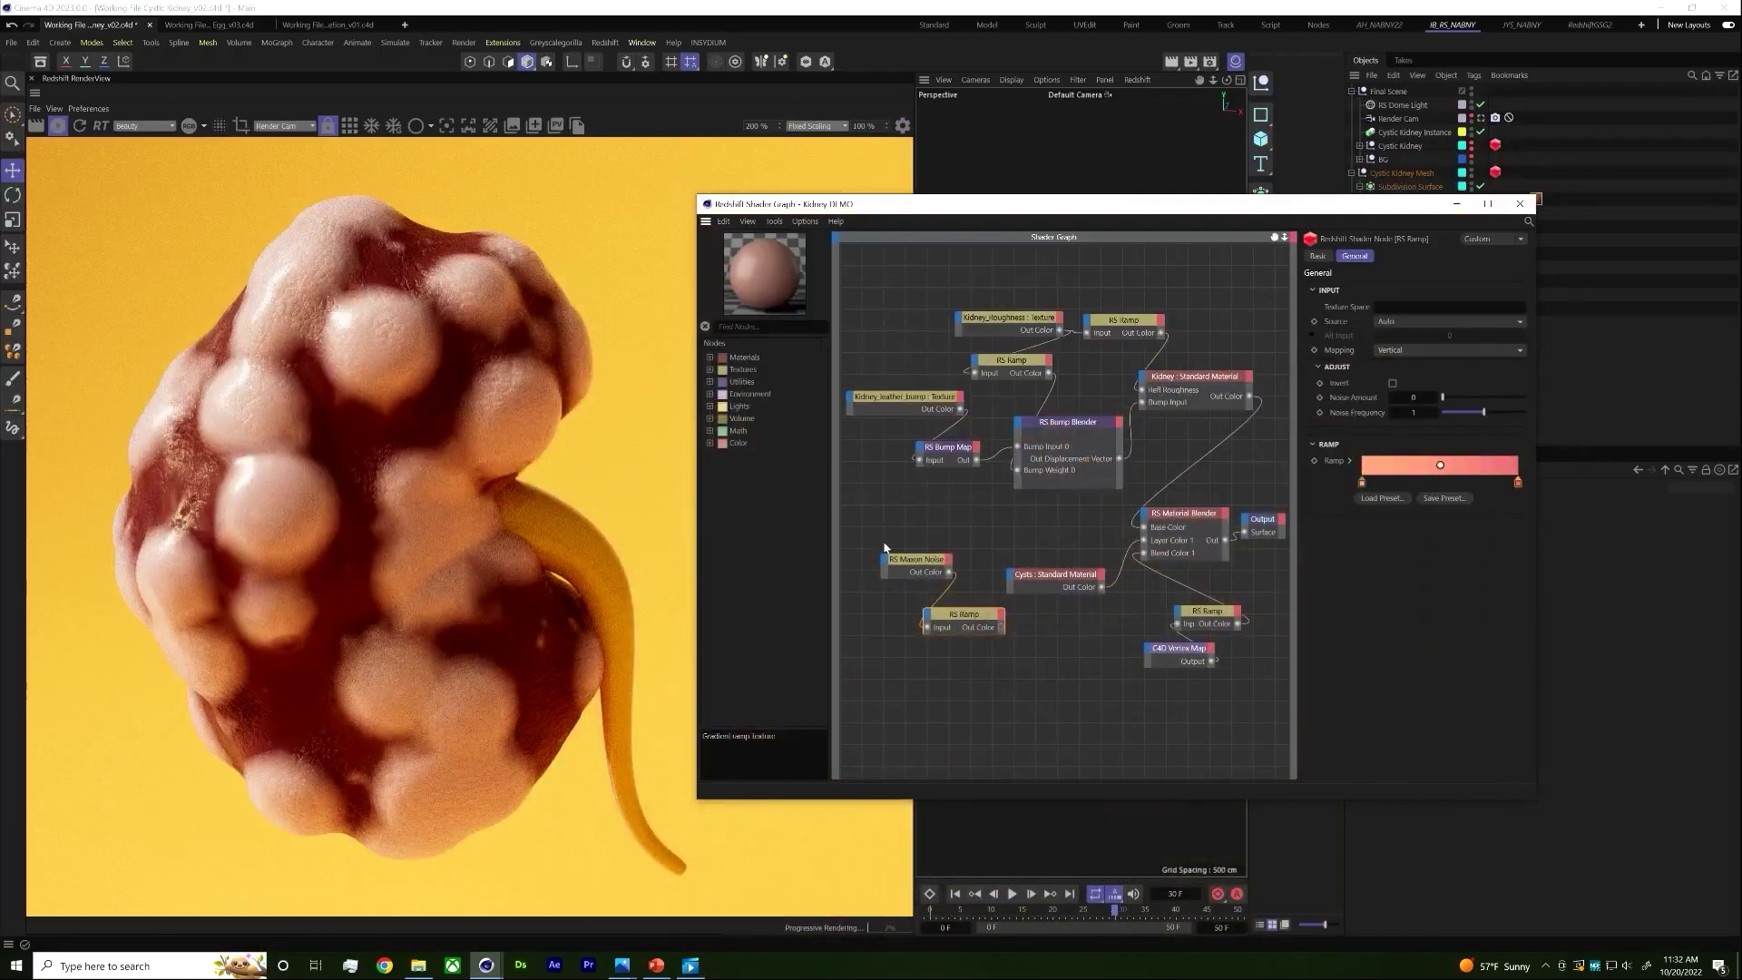
Step: Preview the Maxon Noise's RS Ramp through the Output's Surface and review the noise types, keeping Sema
left_click(922, 565)
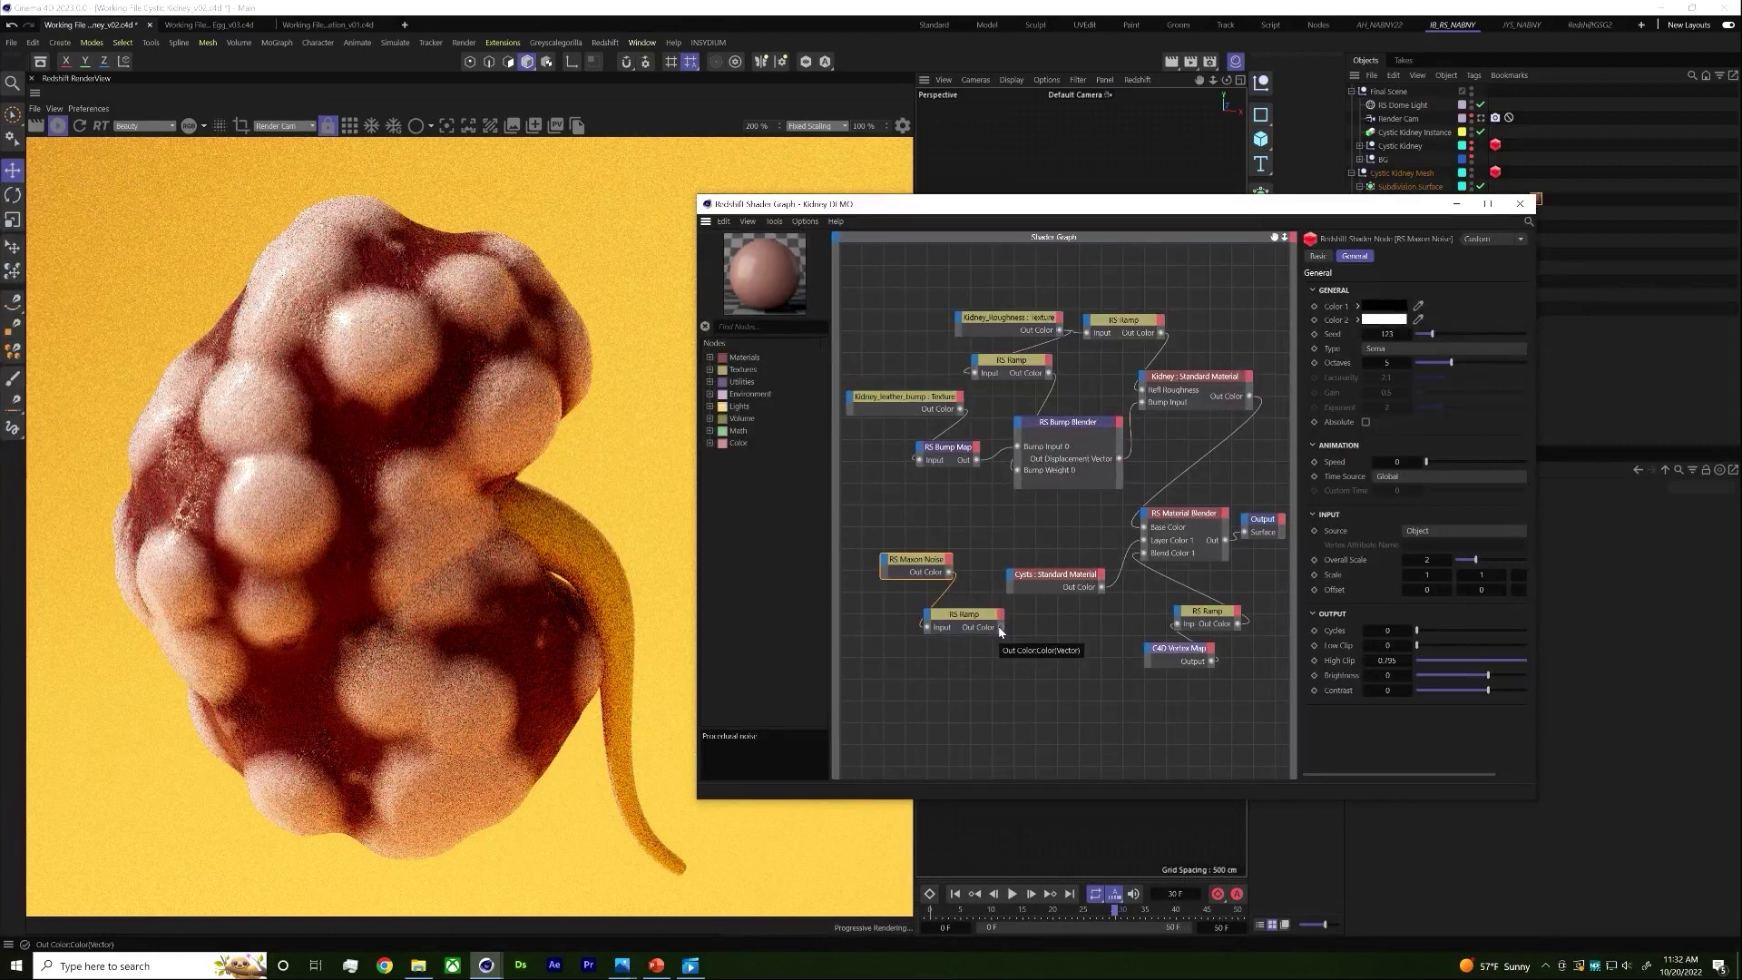
left_click_drag(1001, 627, 1246, 536)
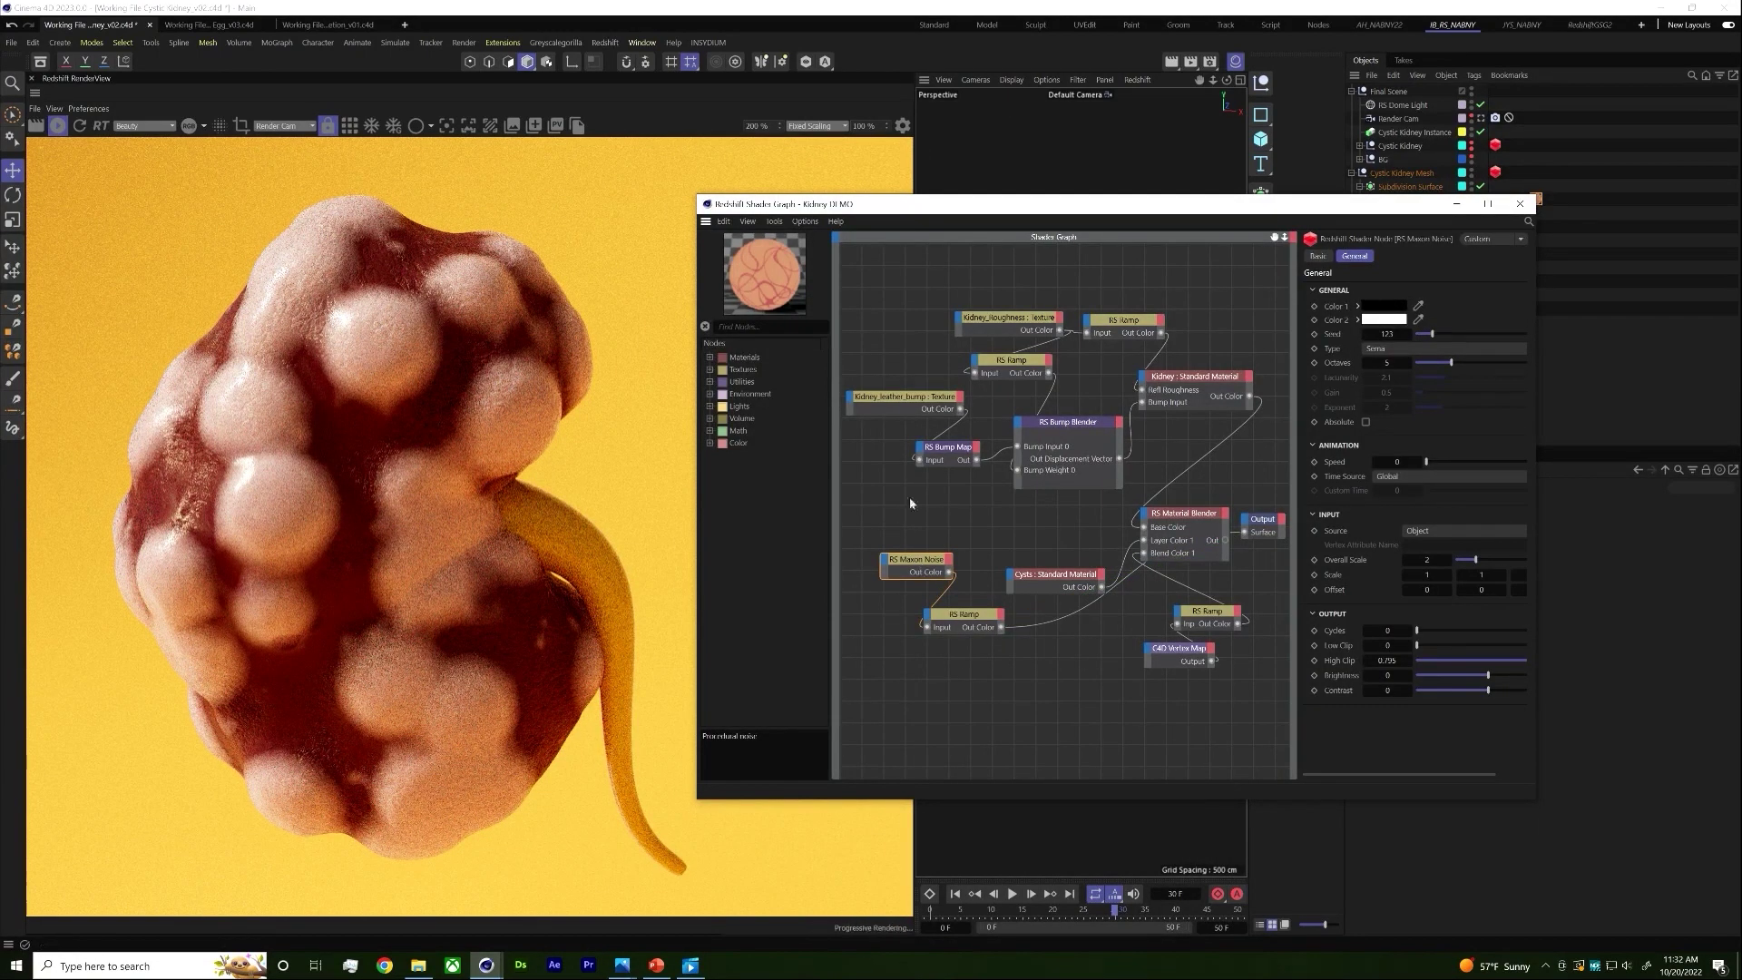
left_click(1396, 350)
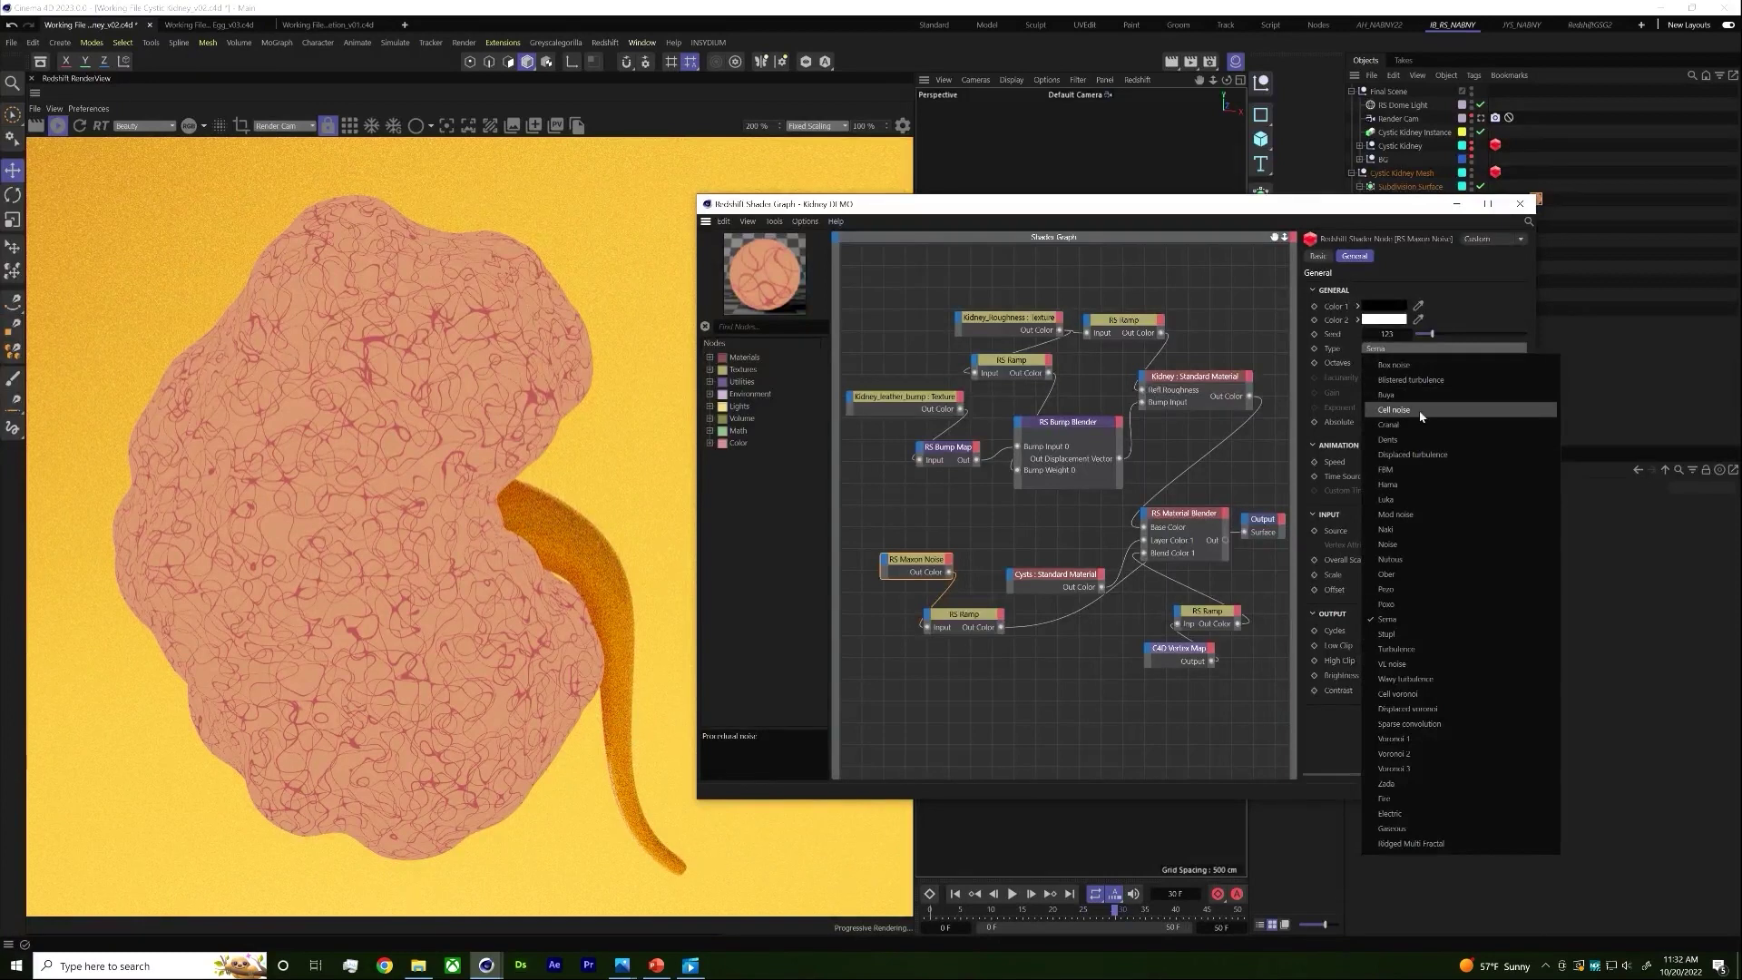
left_click(1421, 626)
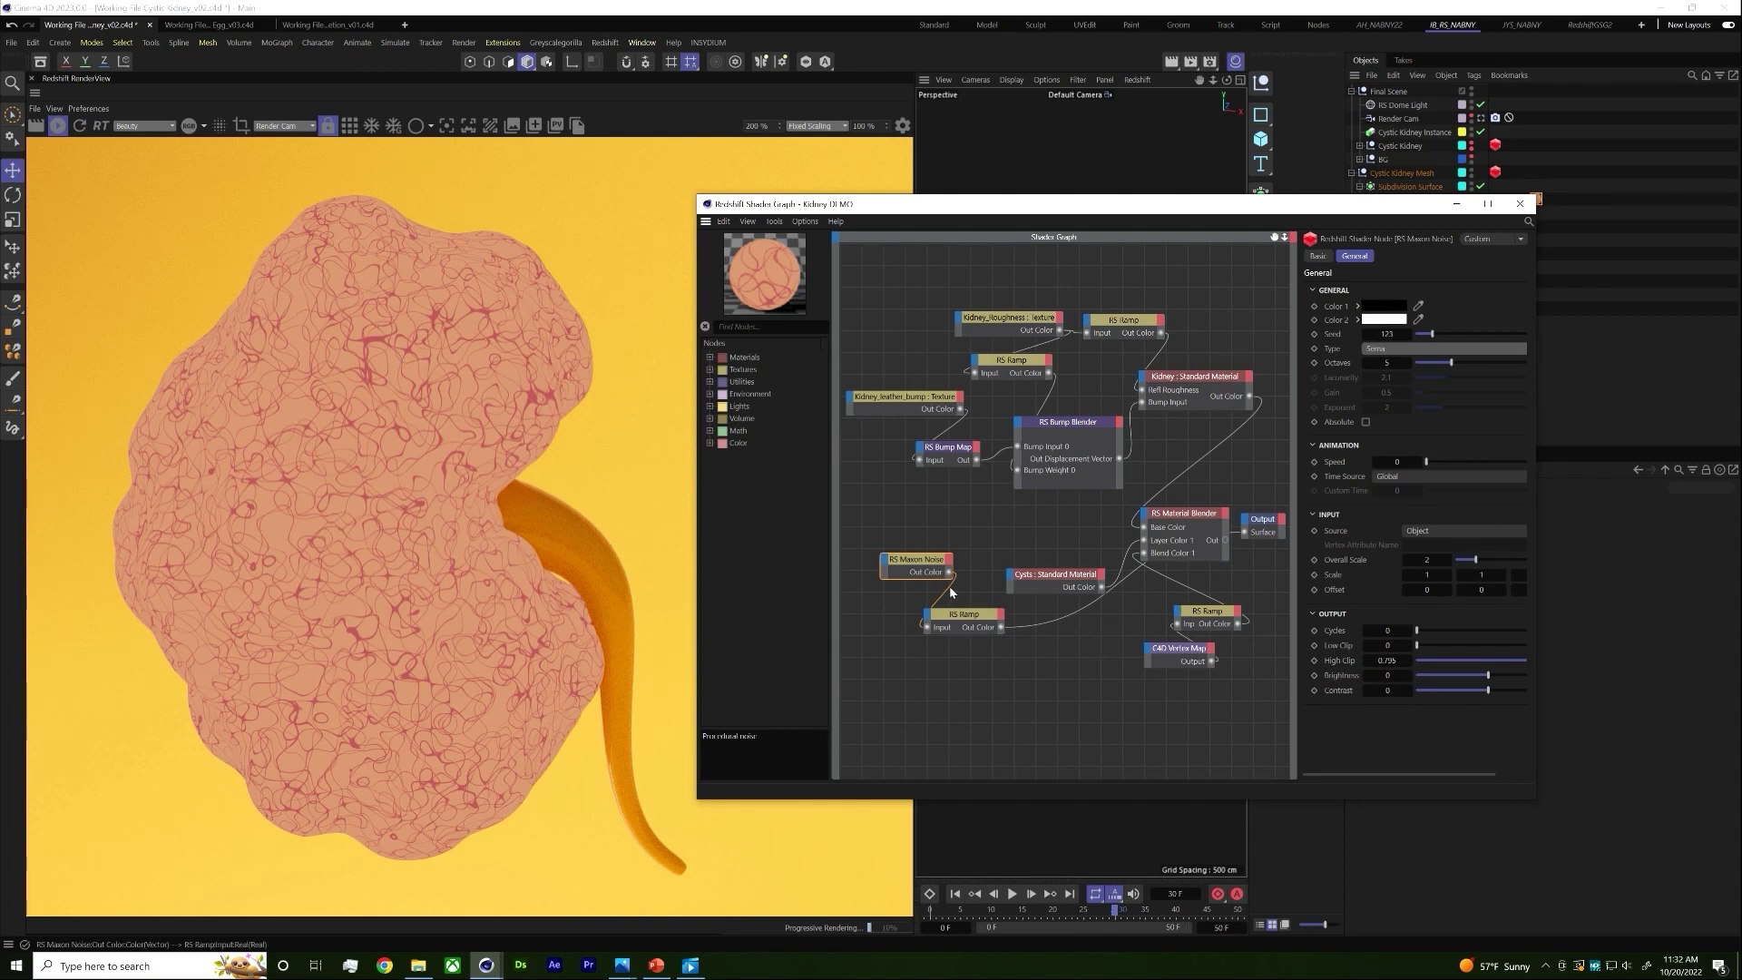
Step: Connect the noise-driven RS Ramp to the Cysts material's subsurface Ms Color and route the RS Material Blender to the Output's Surface
left_click(972, 626)
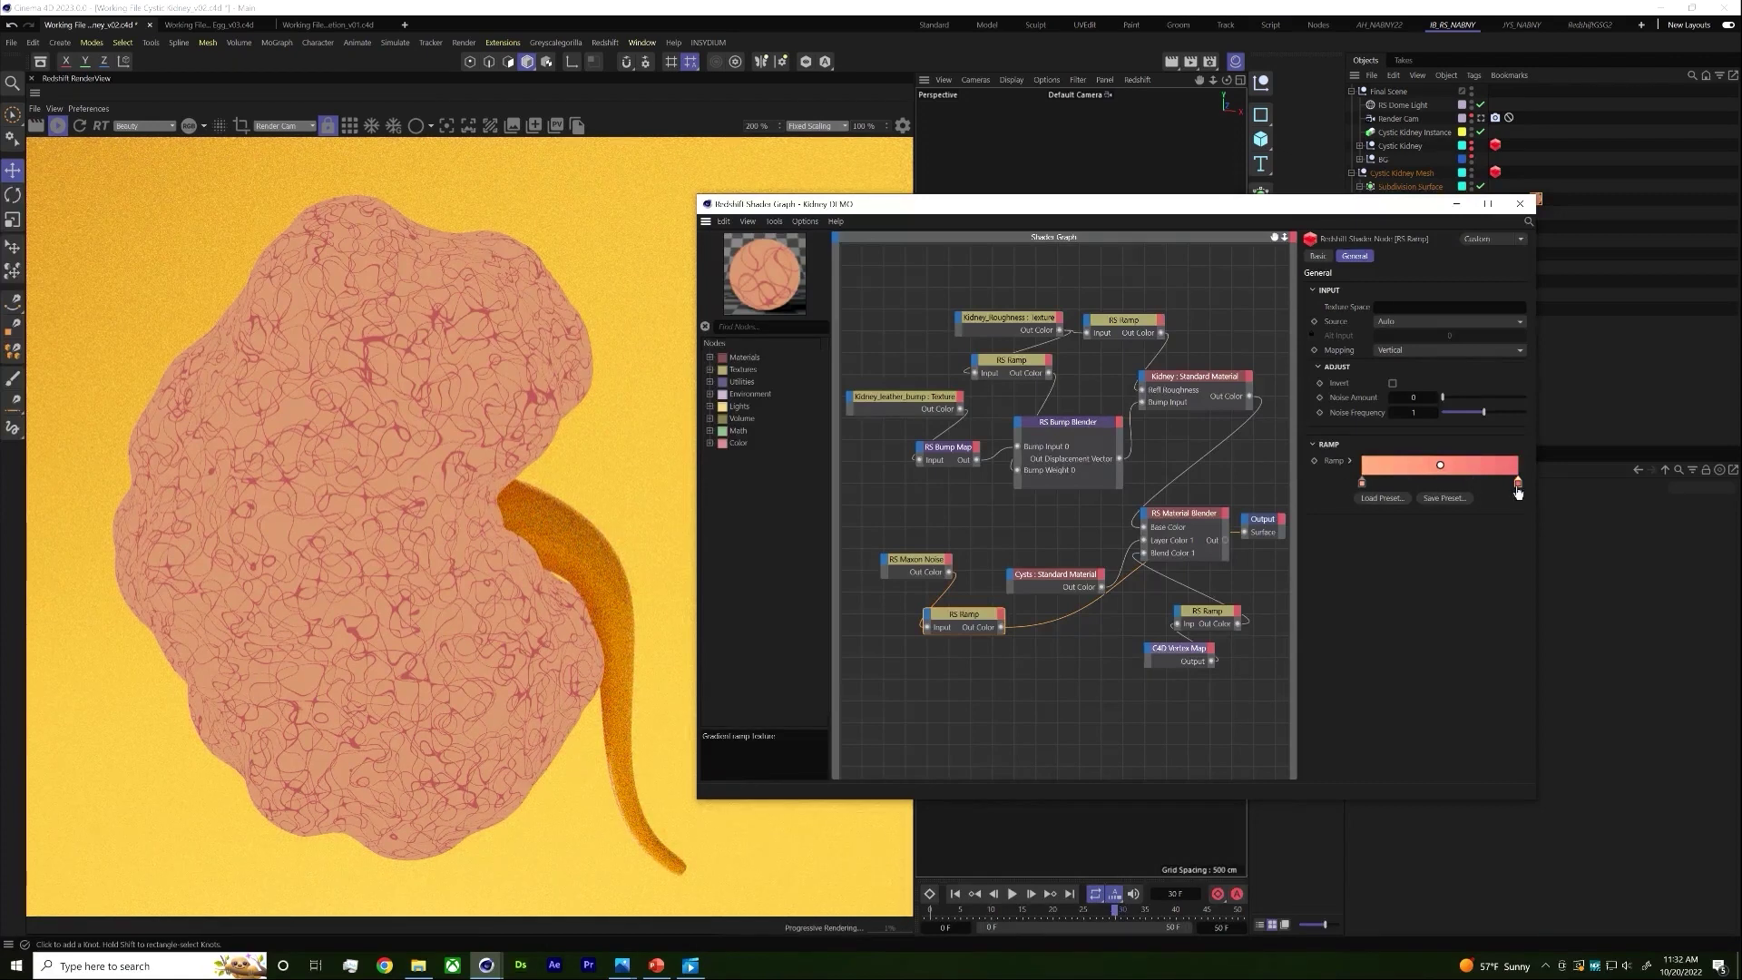
left_click(1014, 586)
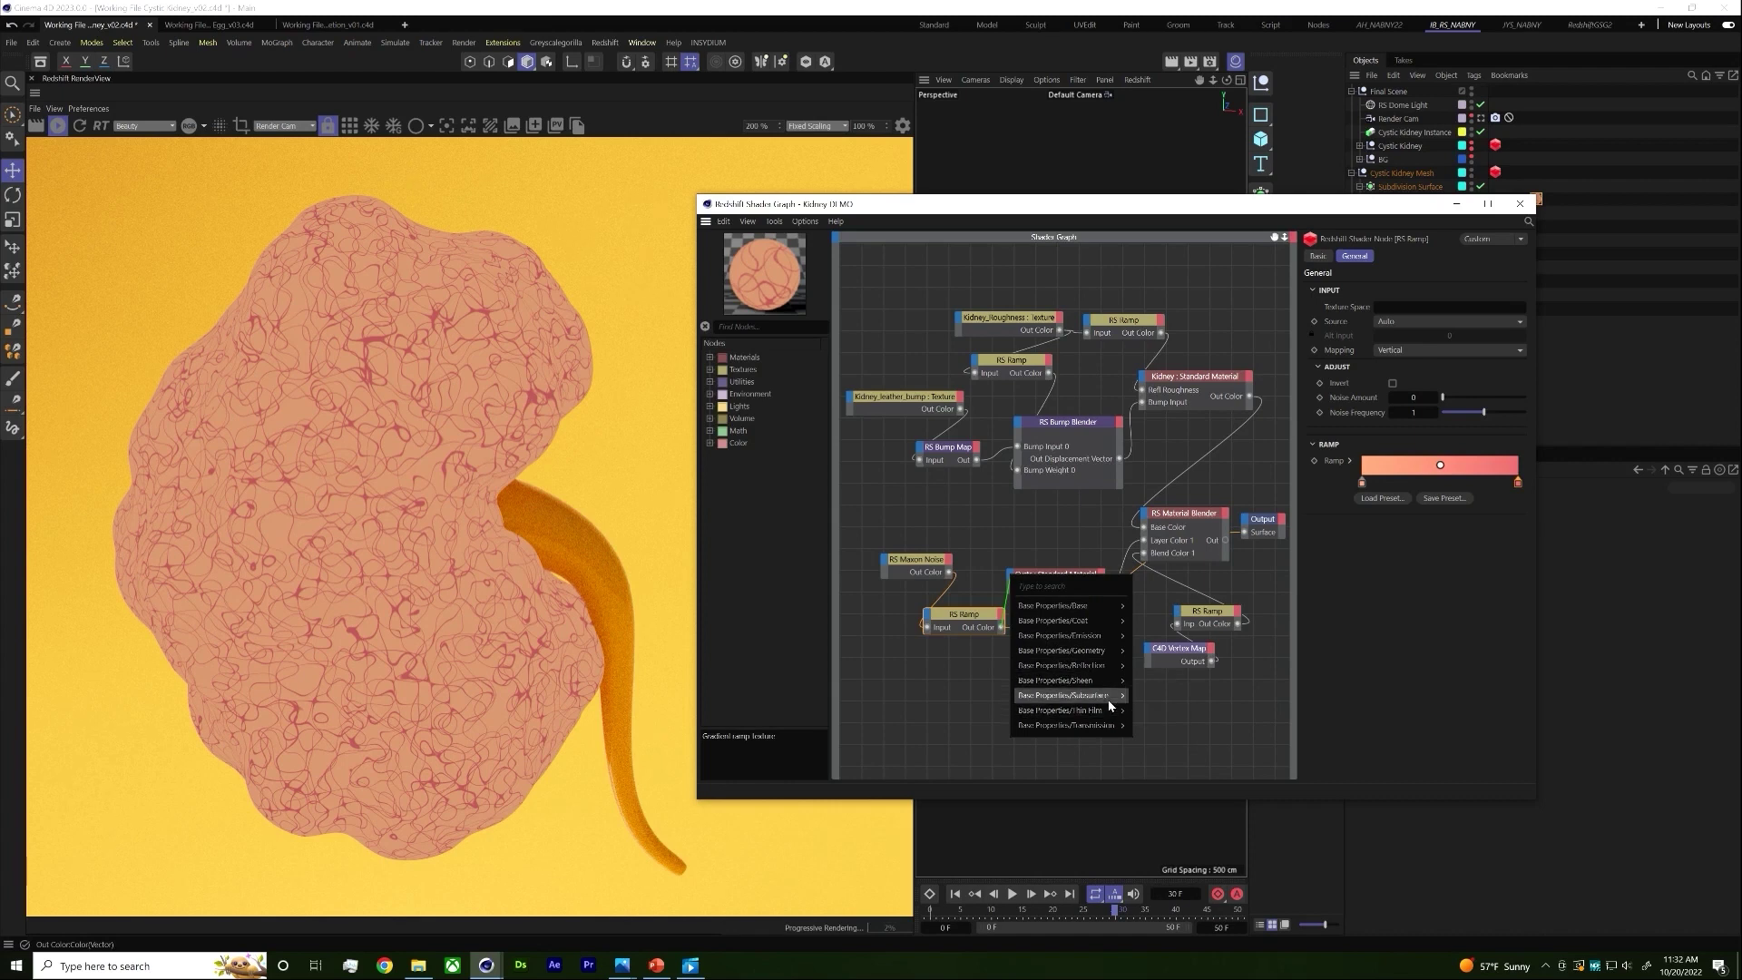
left_click(1159, 699)
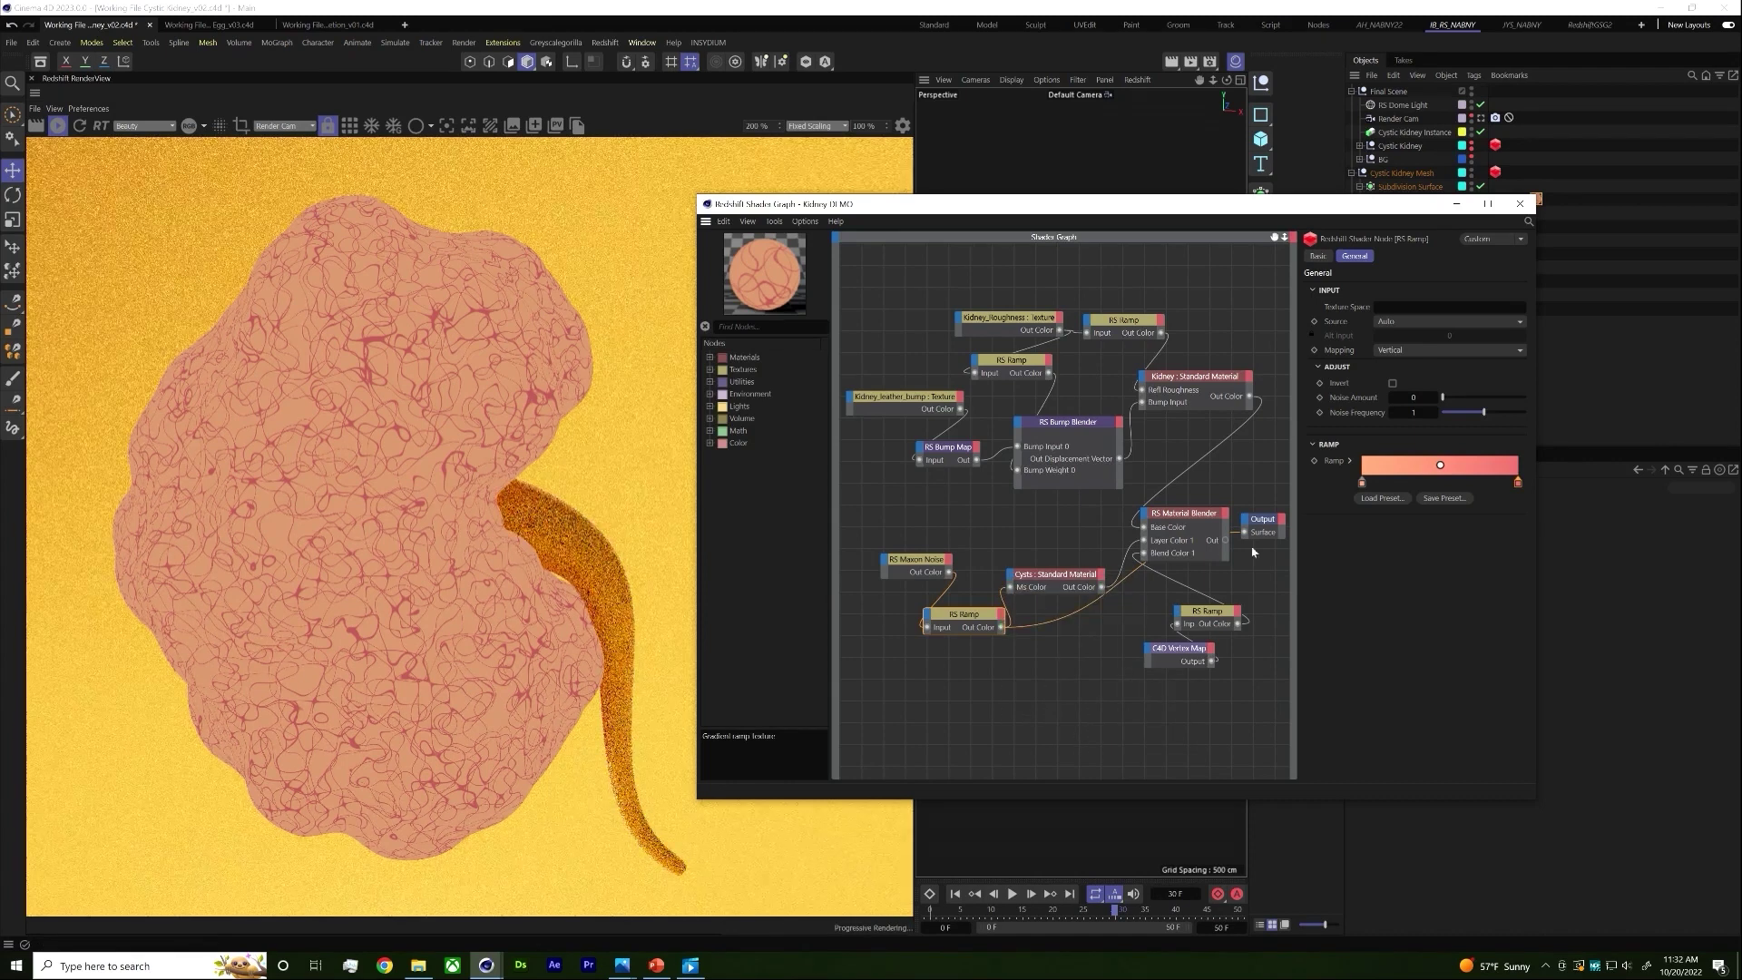
left_click(1168, 524)
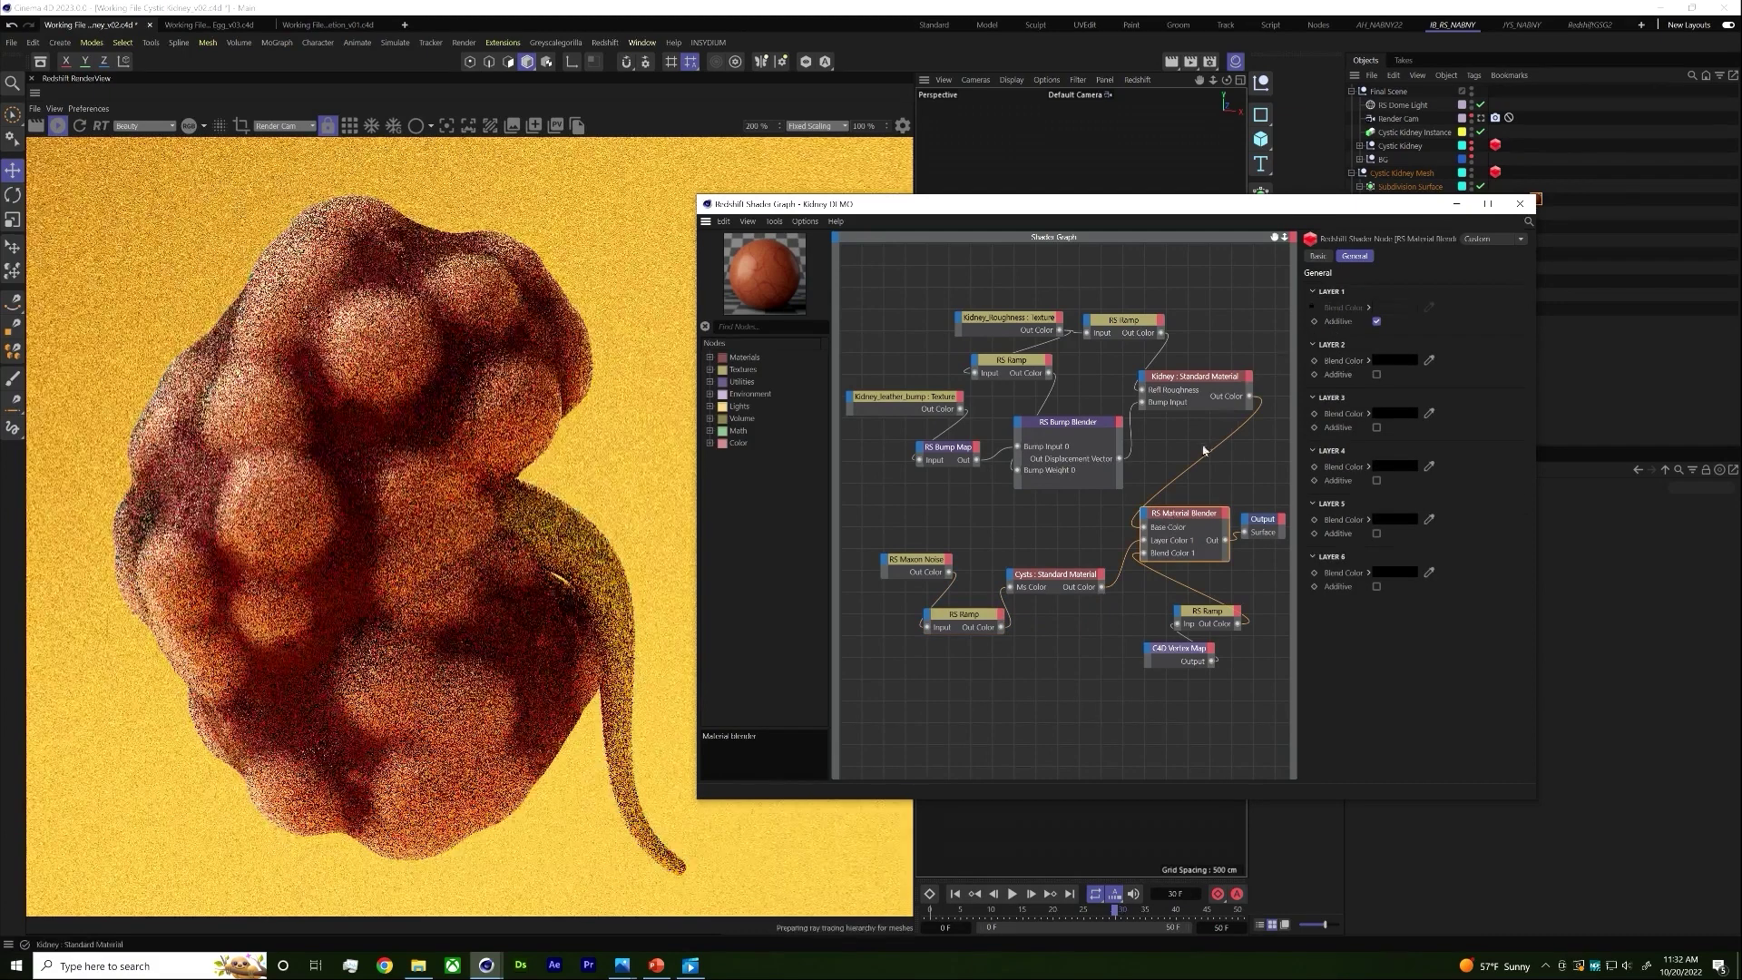
Step: Inspect the Cysts material's properties and rendered cysts, comparing them with the Cystic Kidney_v01 video in the video player
left_click(1066, 580)
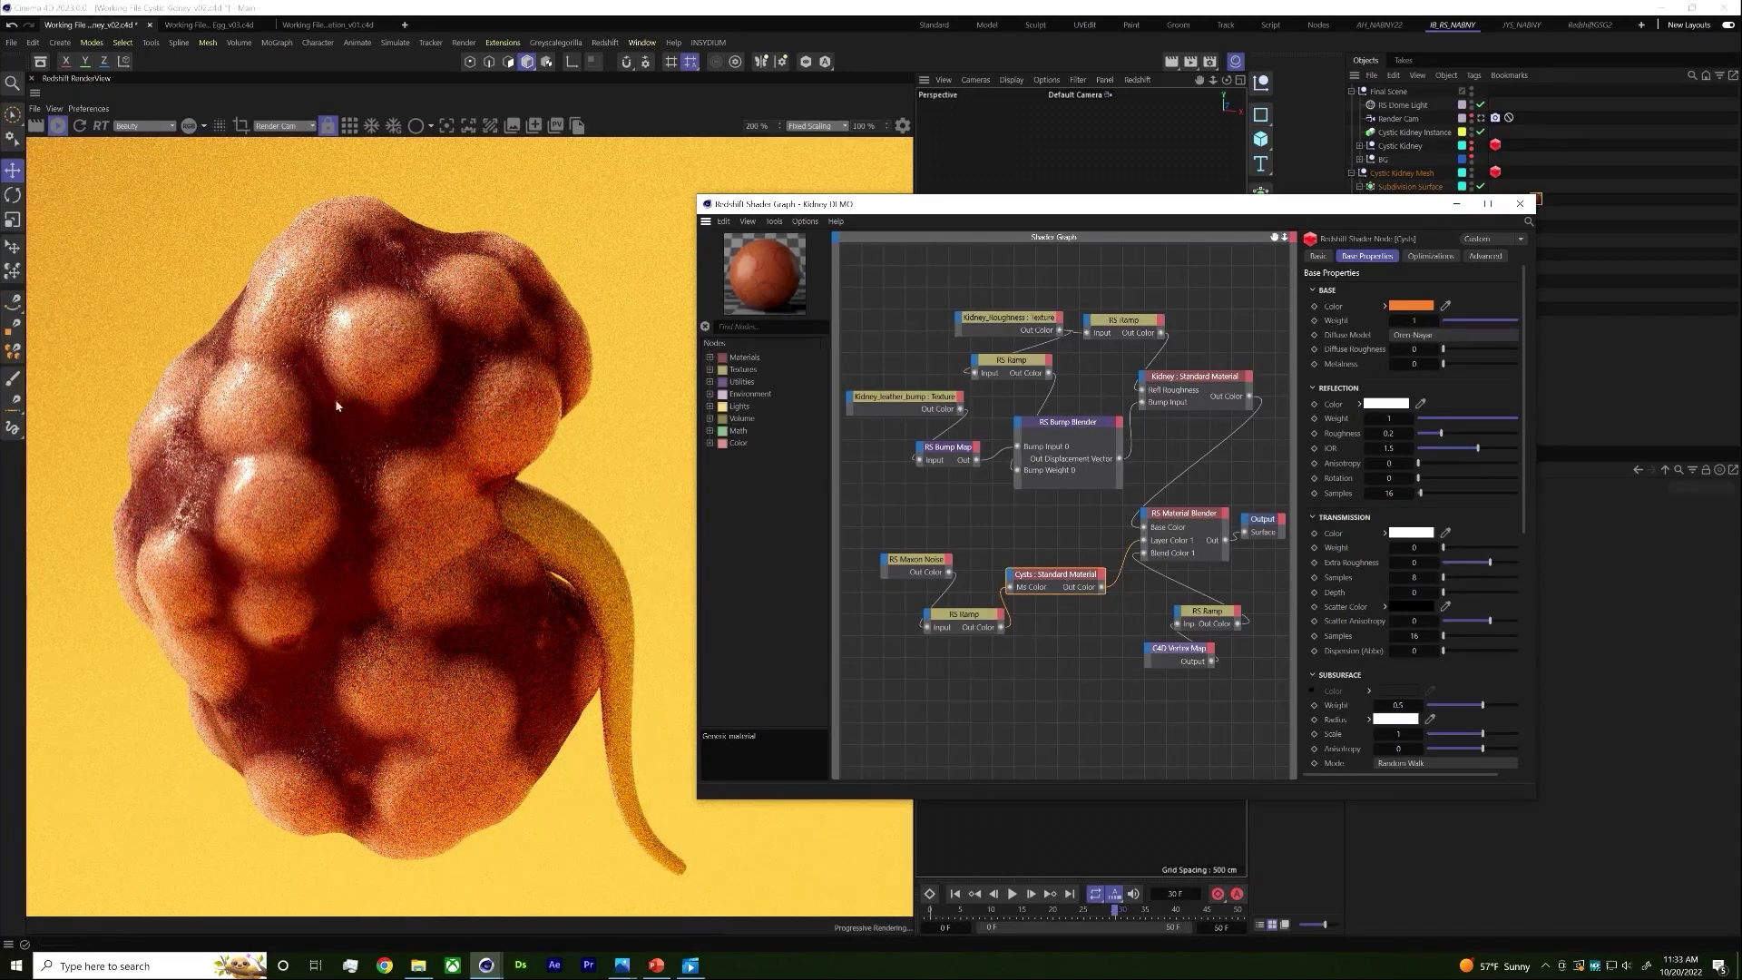
scroll(259, 435, "up", 3)
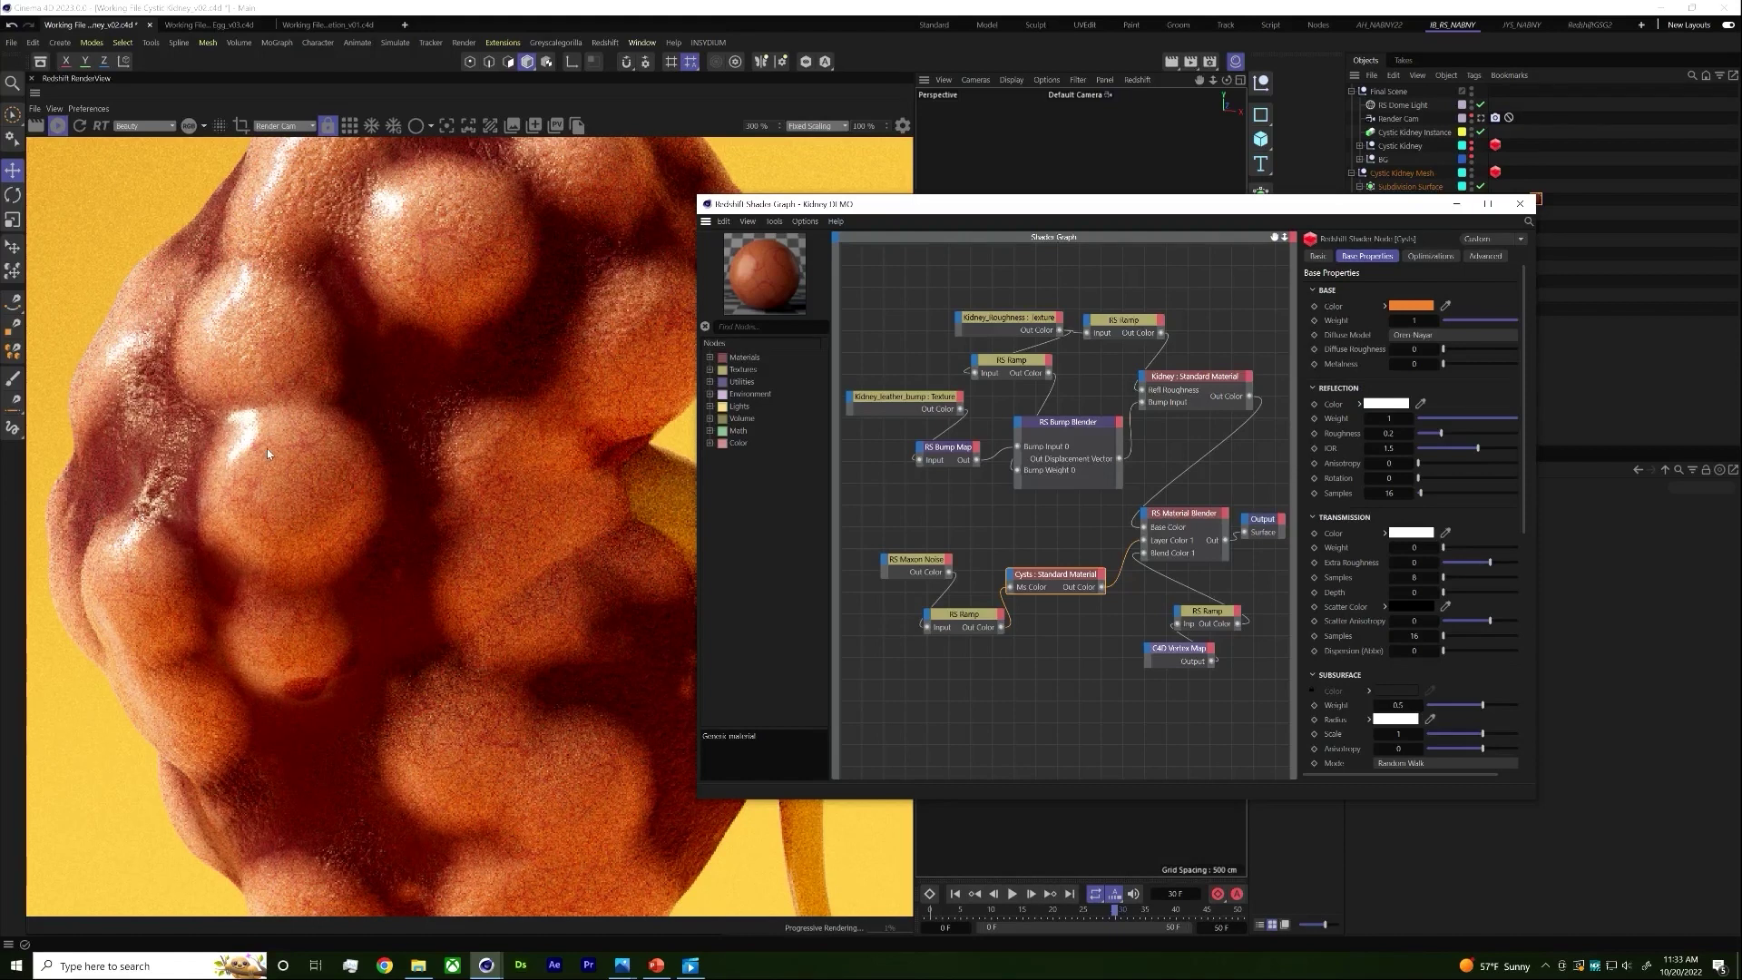
scroll(343, 609, "down", 3)
left_click(689, 966)
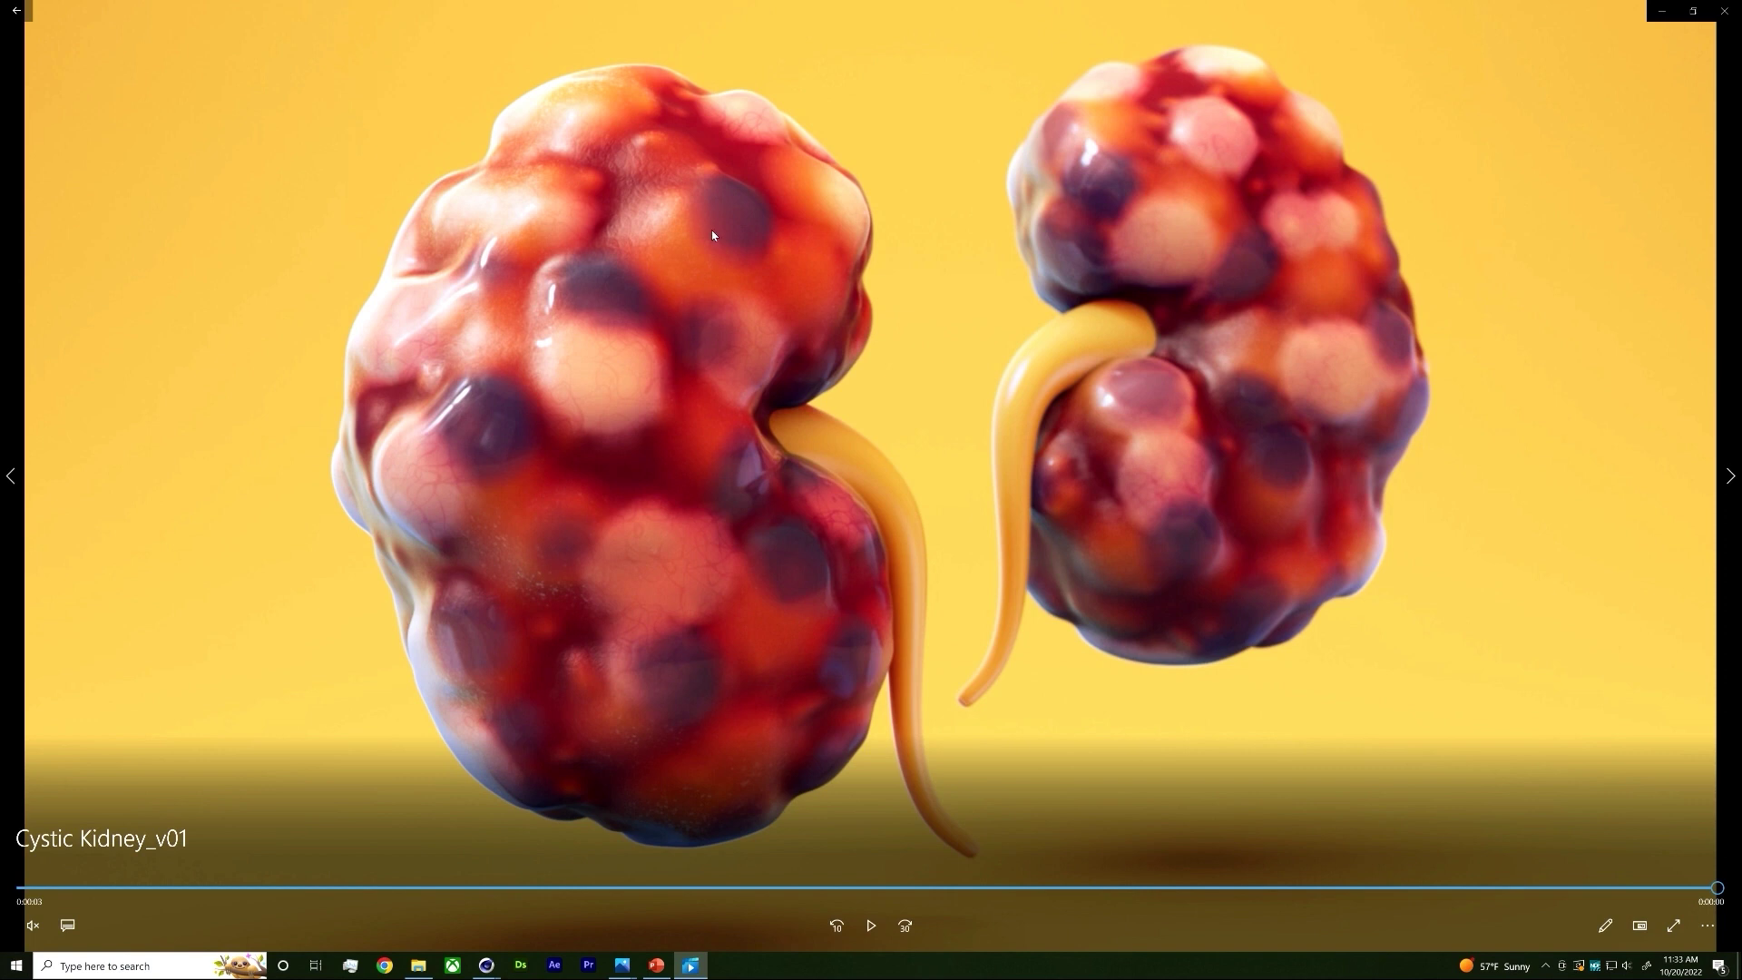
left_click(1660, 12)
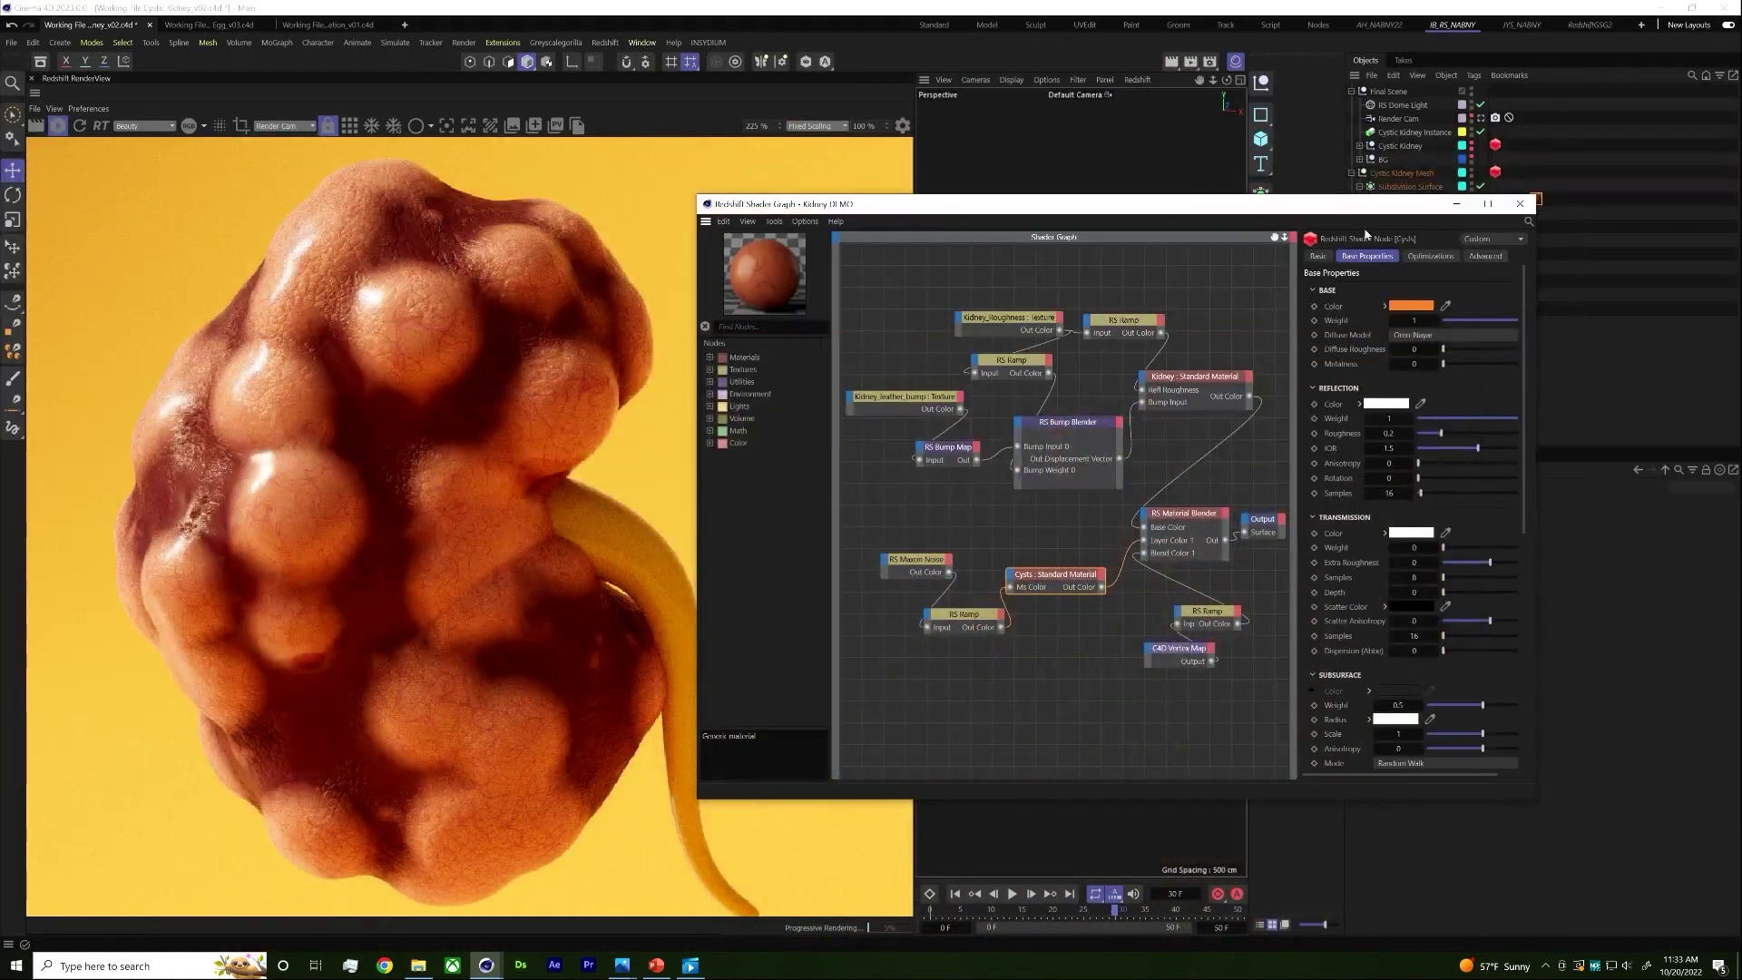
Step: Minimize the shader graph and stop the live render preview
left_click(1455, 205)
left_click(57, 127)
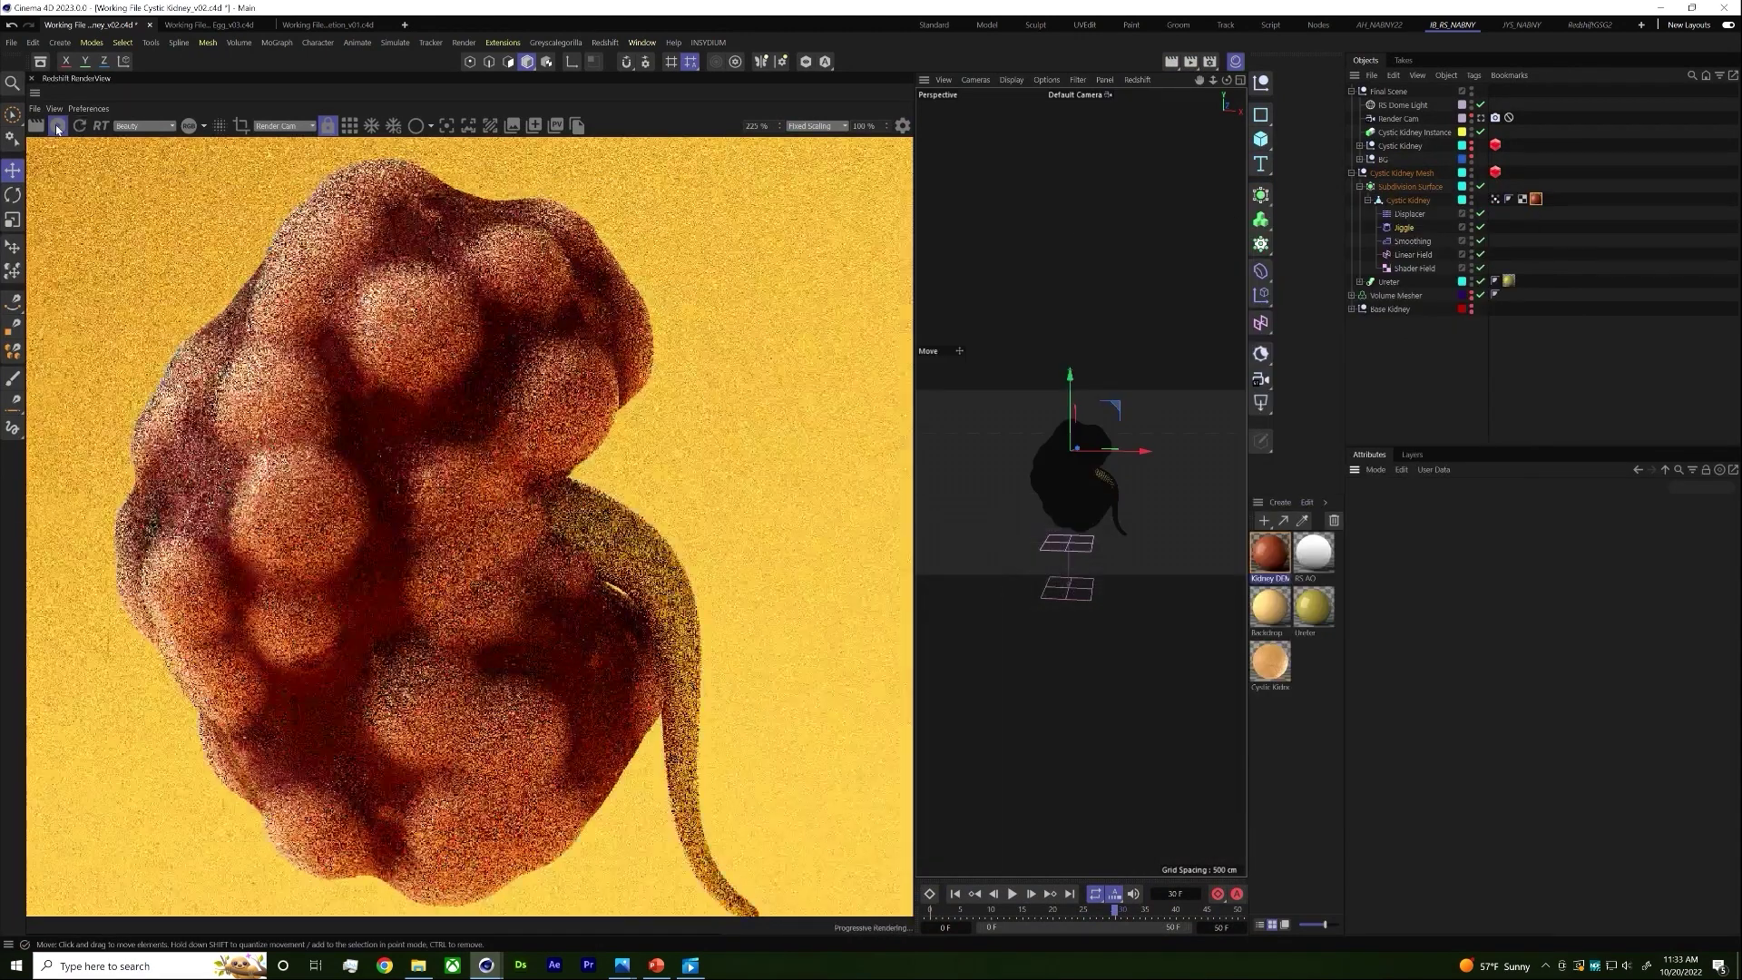
Step: Review the Displacer's field settings and the Cystic Kidney Instance's object properties
left_click(1410, 214)
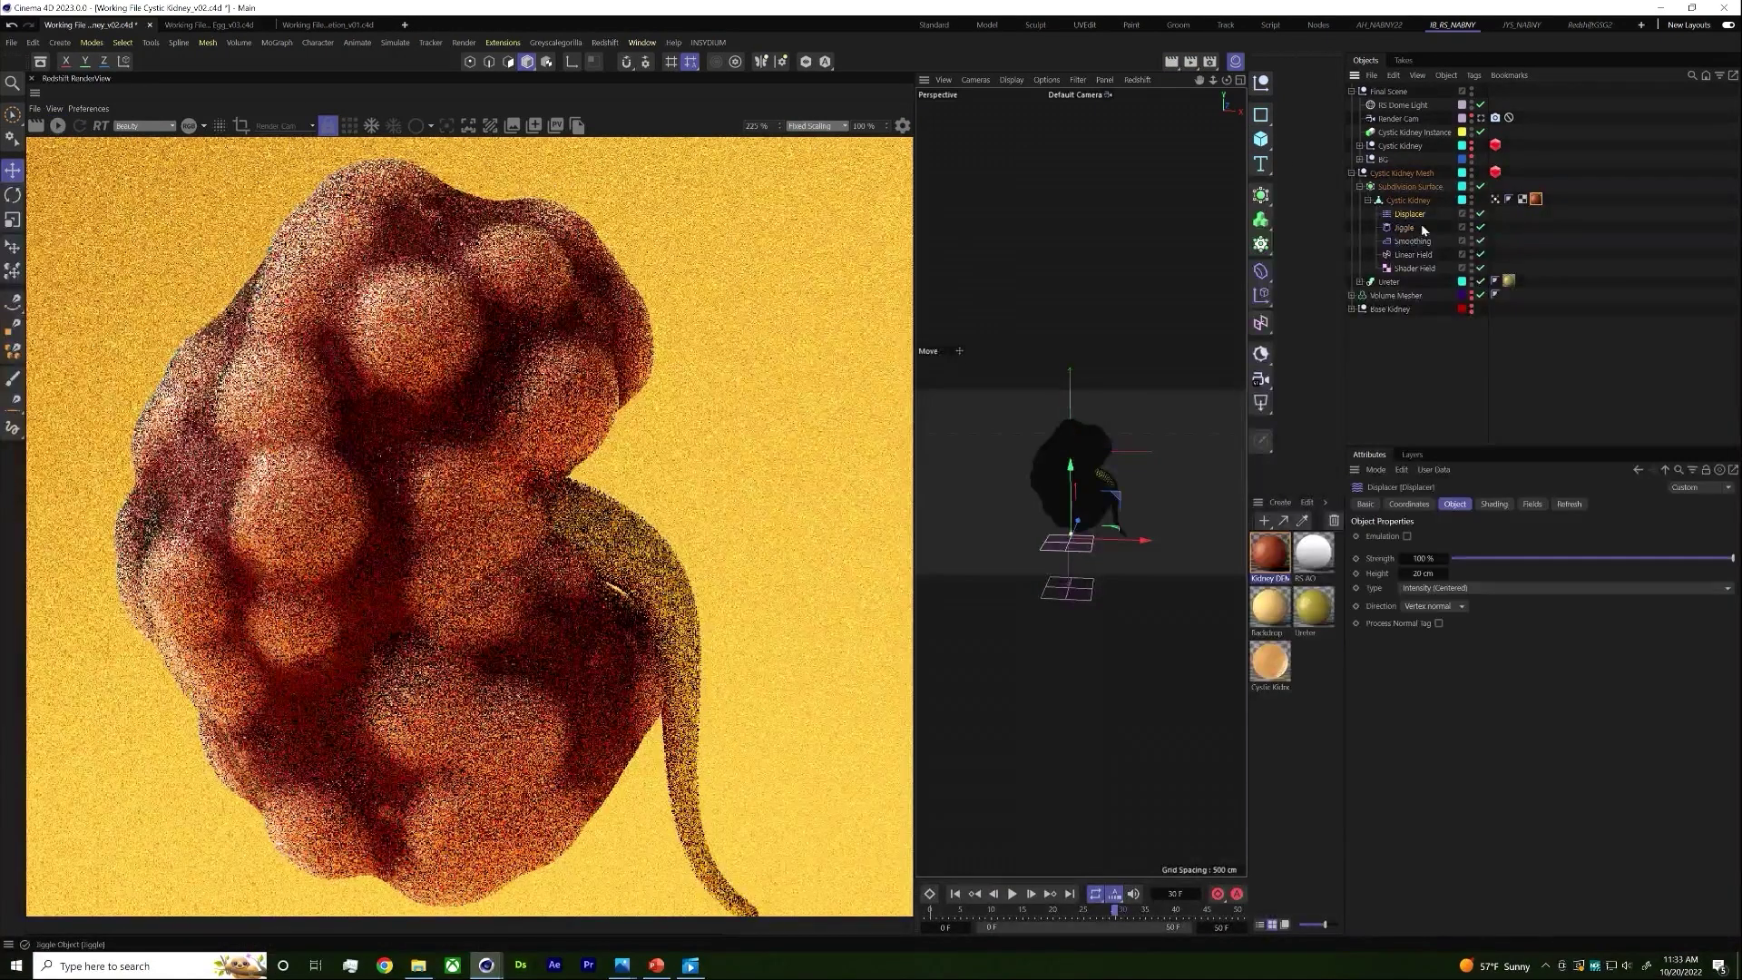
left_click(1533, 505)
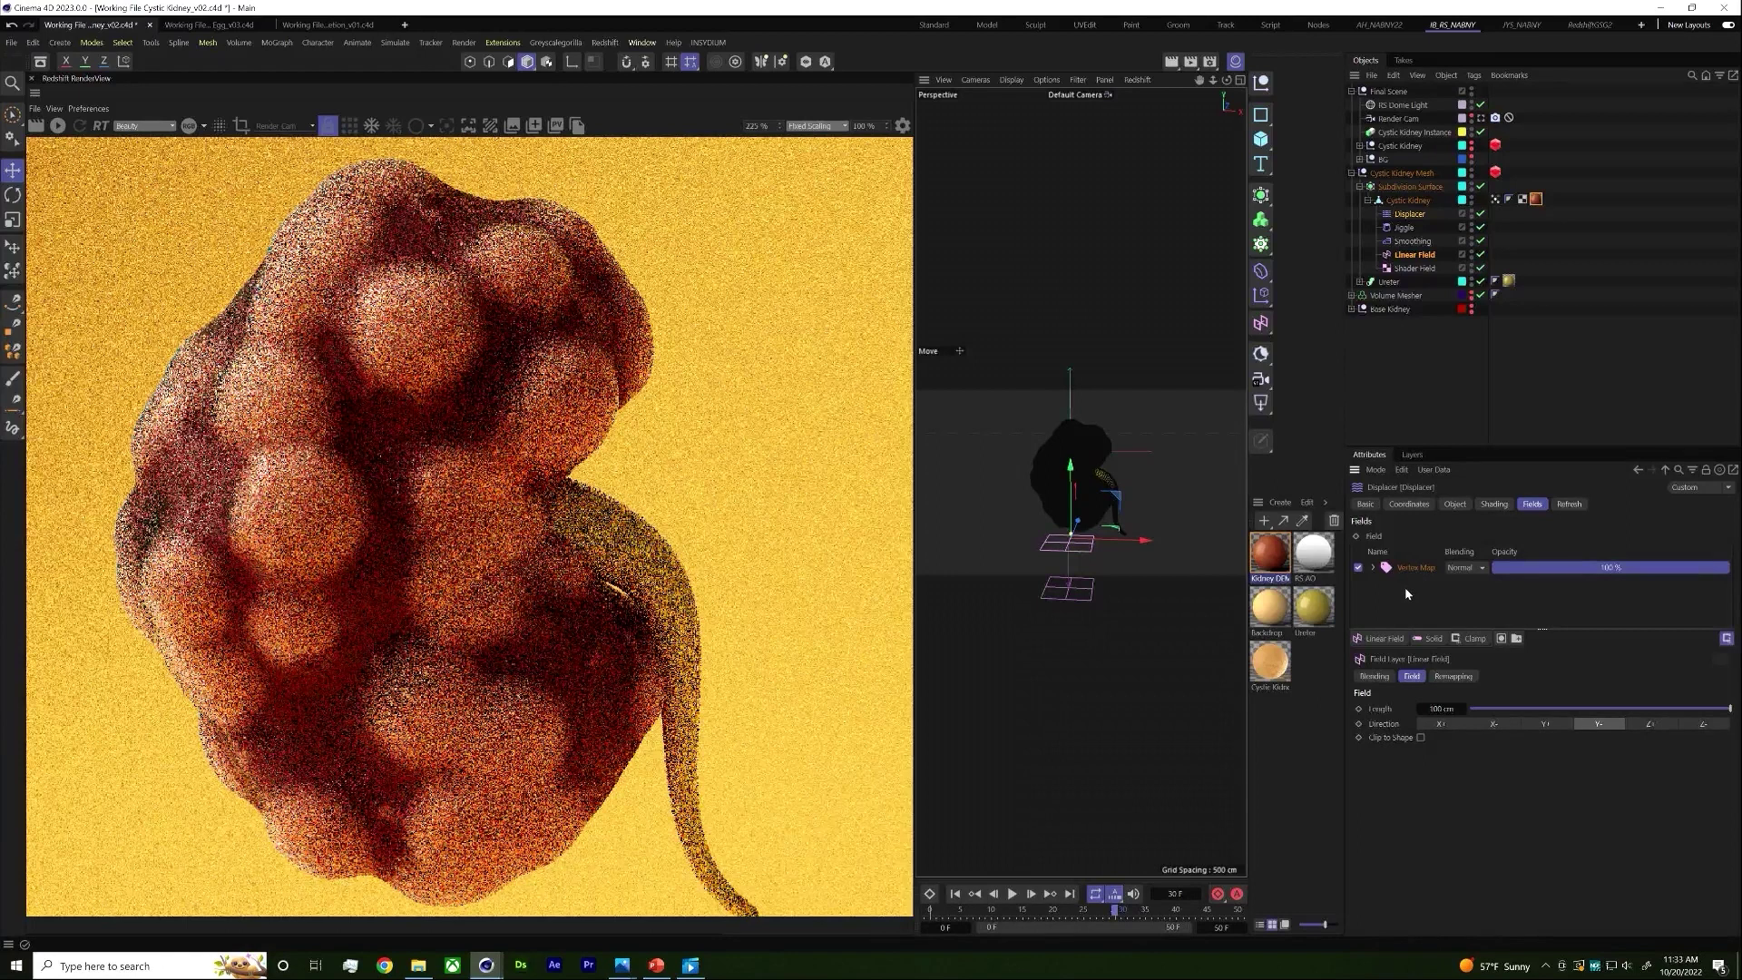
scroll(439, 595, "down", 4)
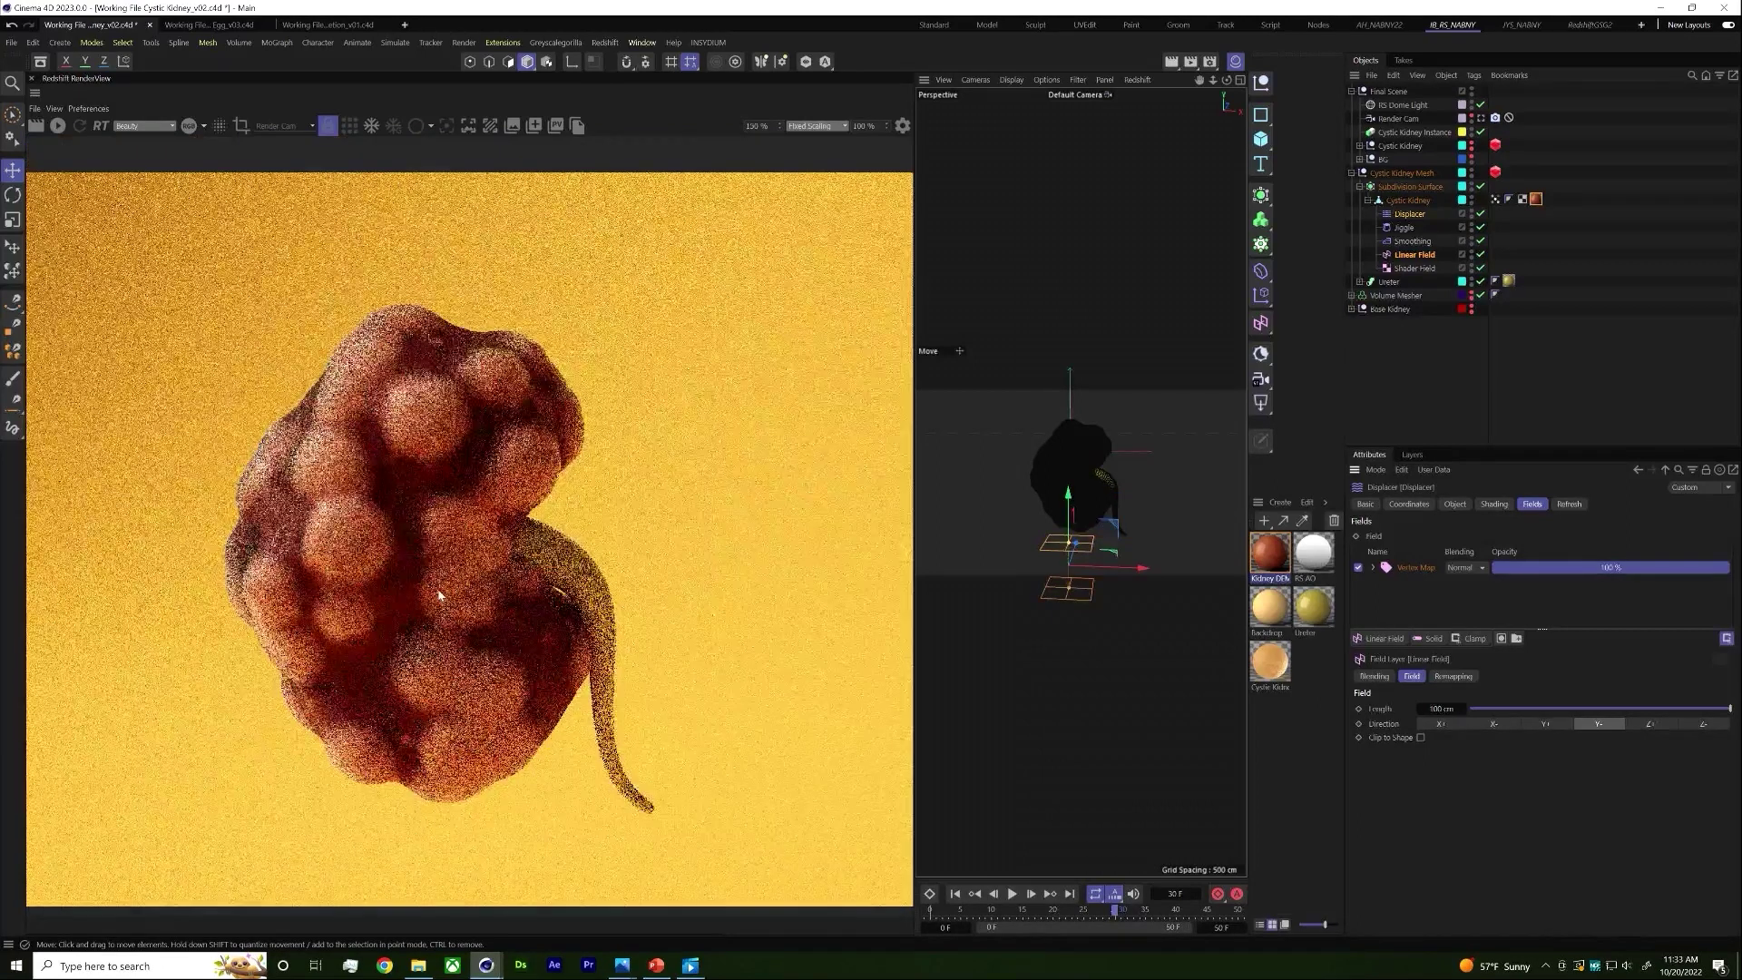
left_click(1402, 134)
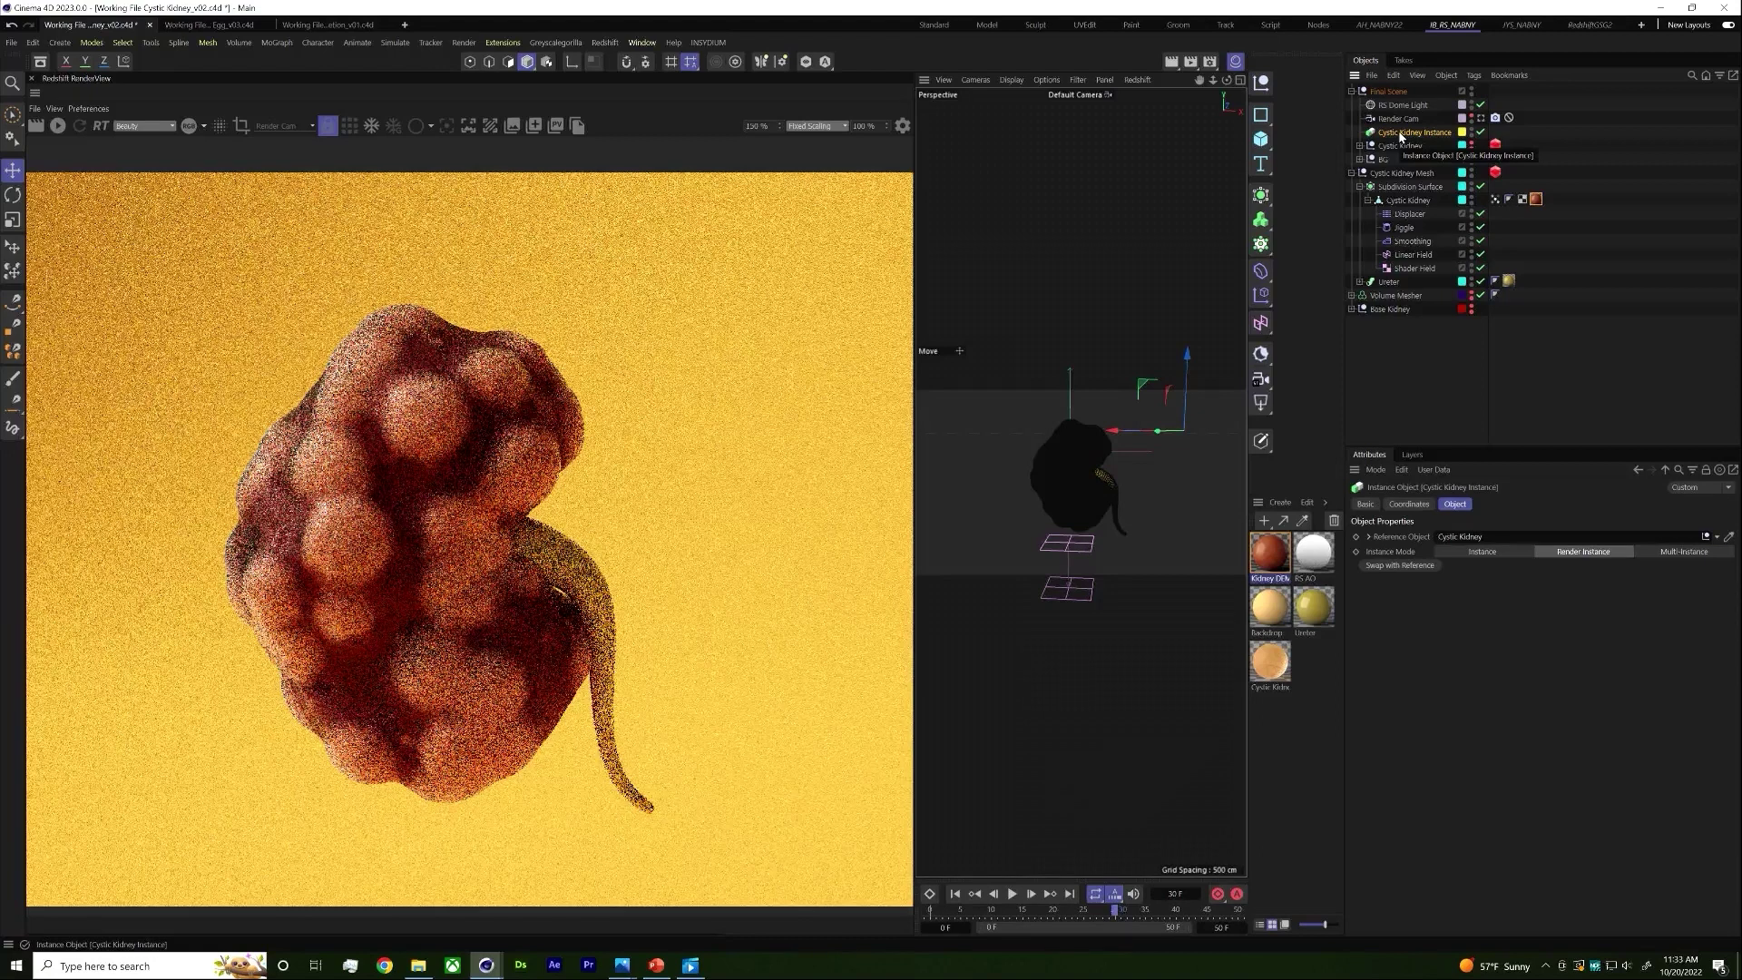
Step: Watch the Sperm and Egg_v01 video in the video player, pause it, and return to Cinema 4D
scroll(376, 451, "down", 2)
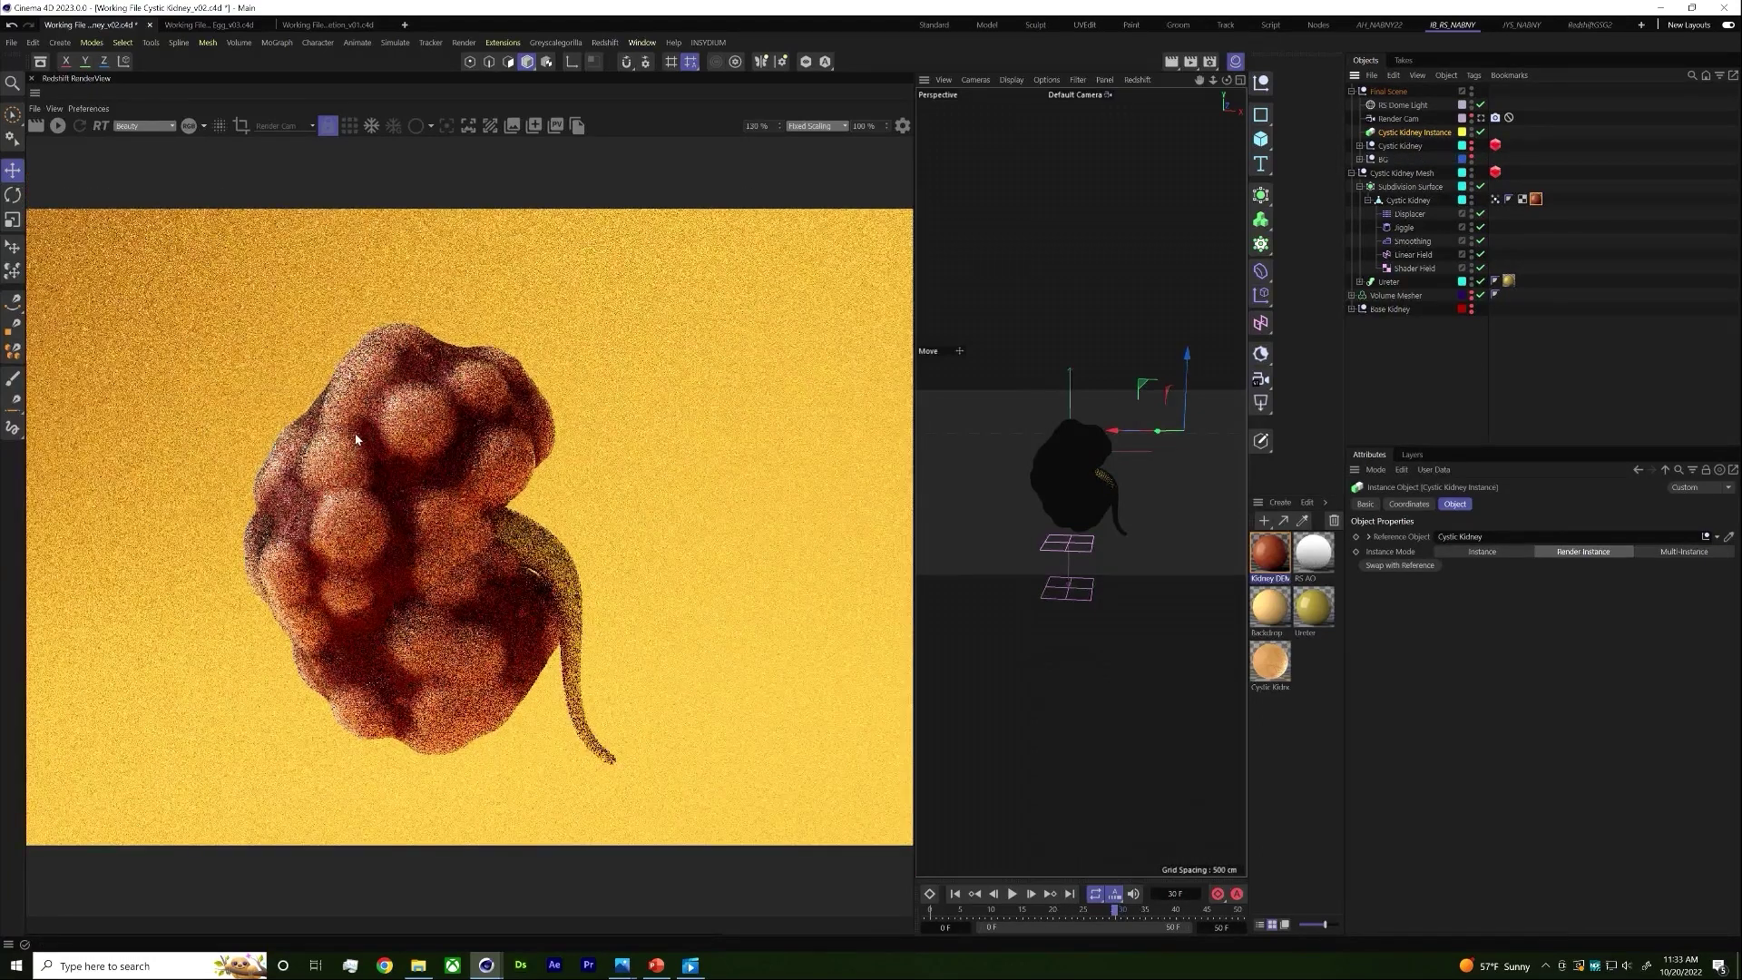
left_click(418, 966)
left_click(629, 250)
double_click(629, 250)
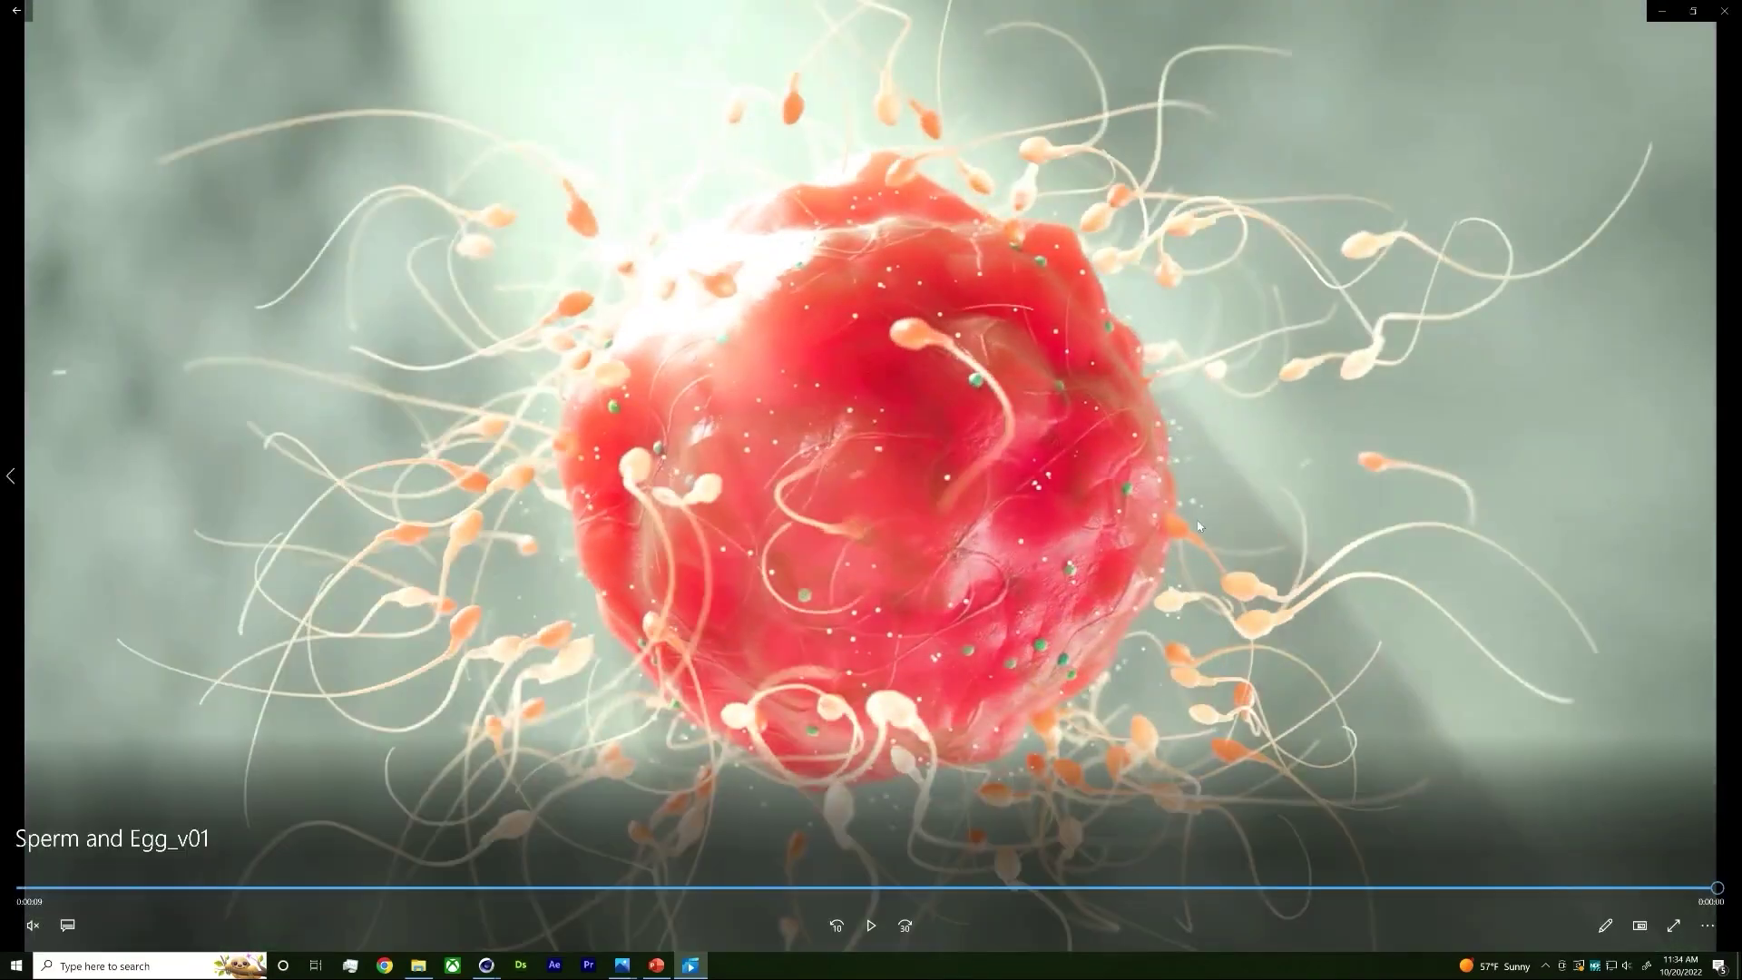
left_click(870, 926)
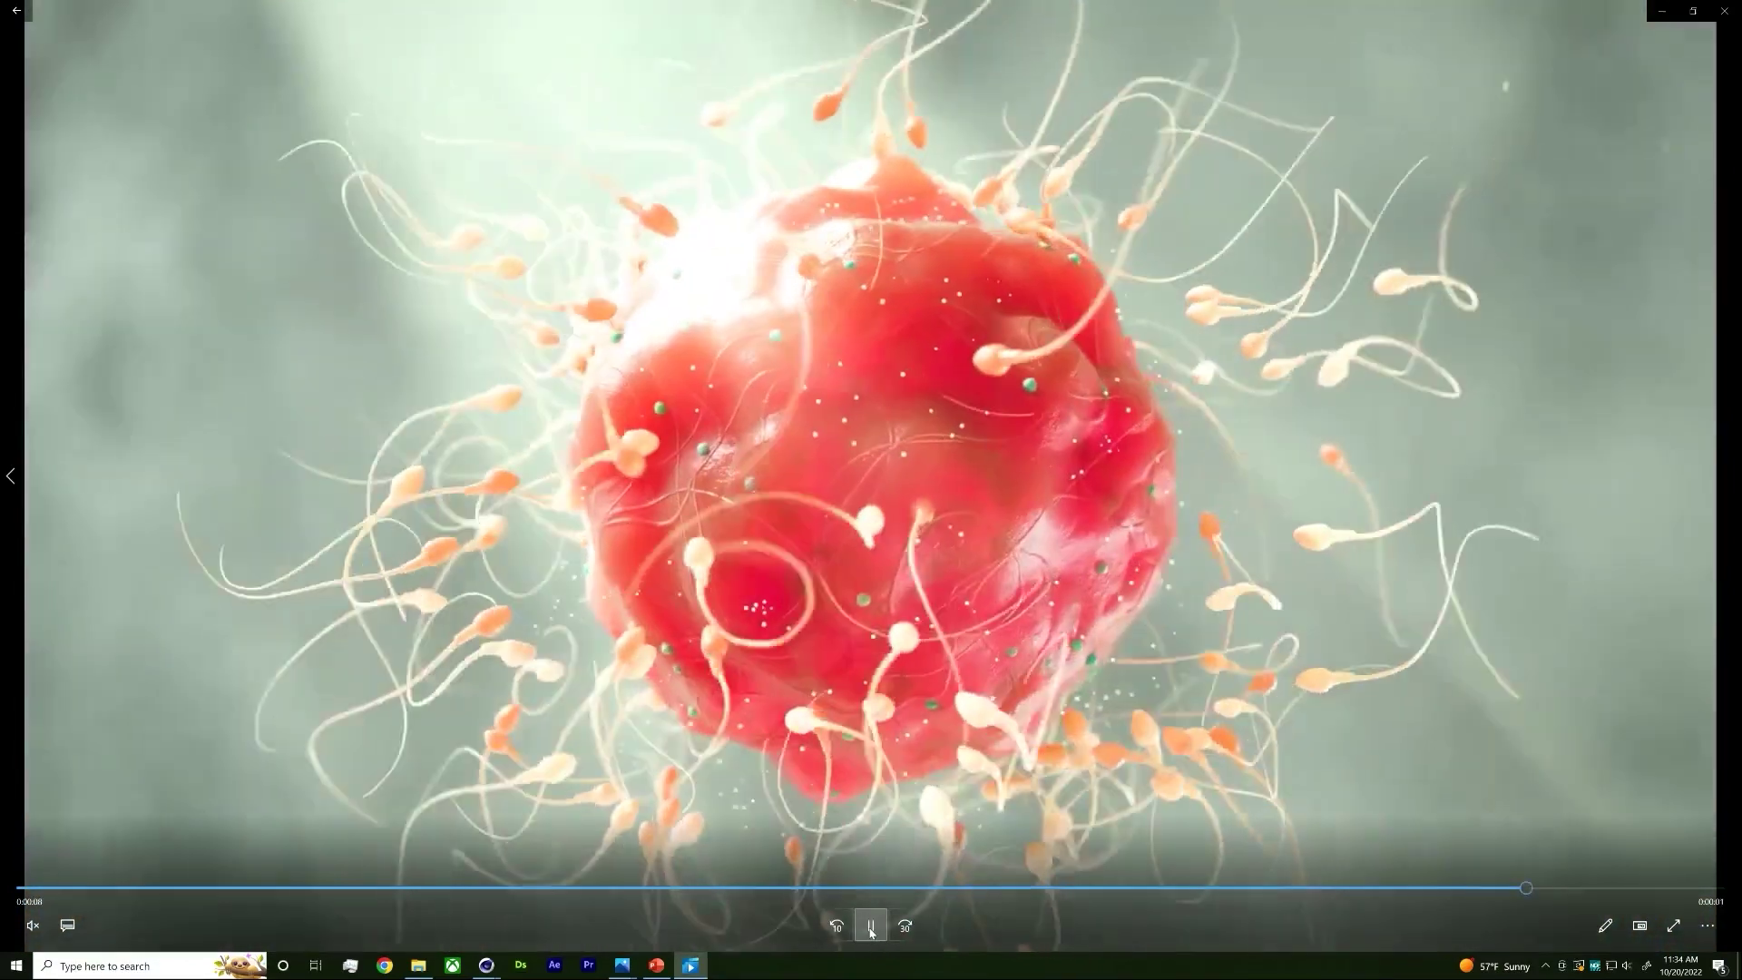
left_click(876, 944)
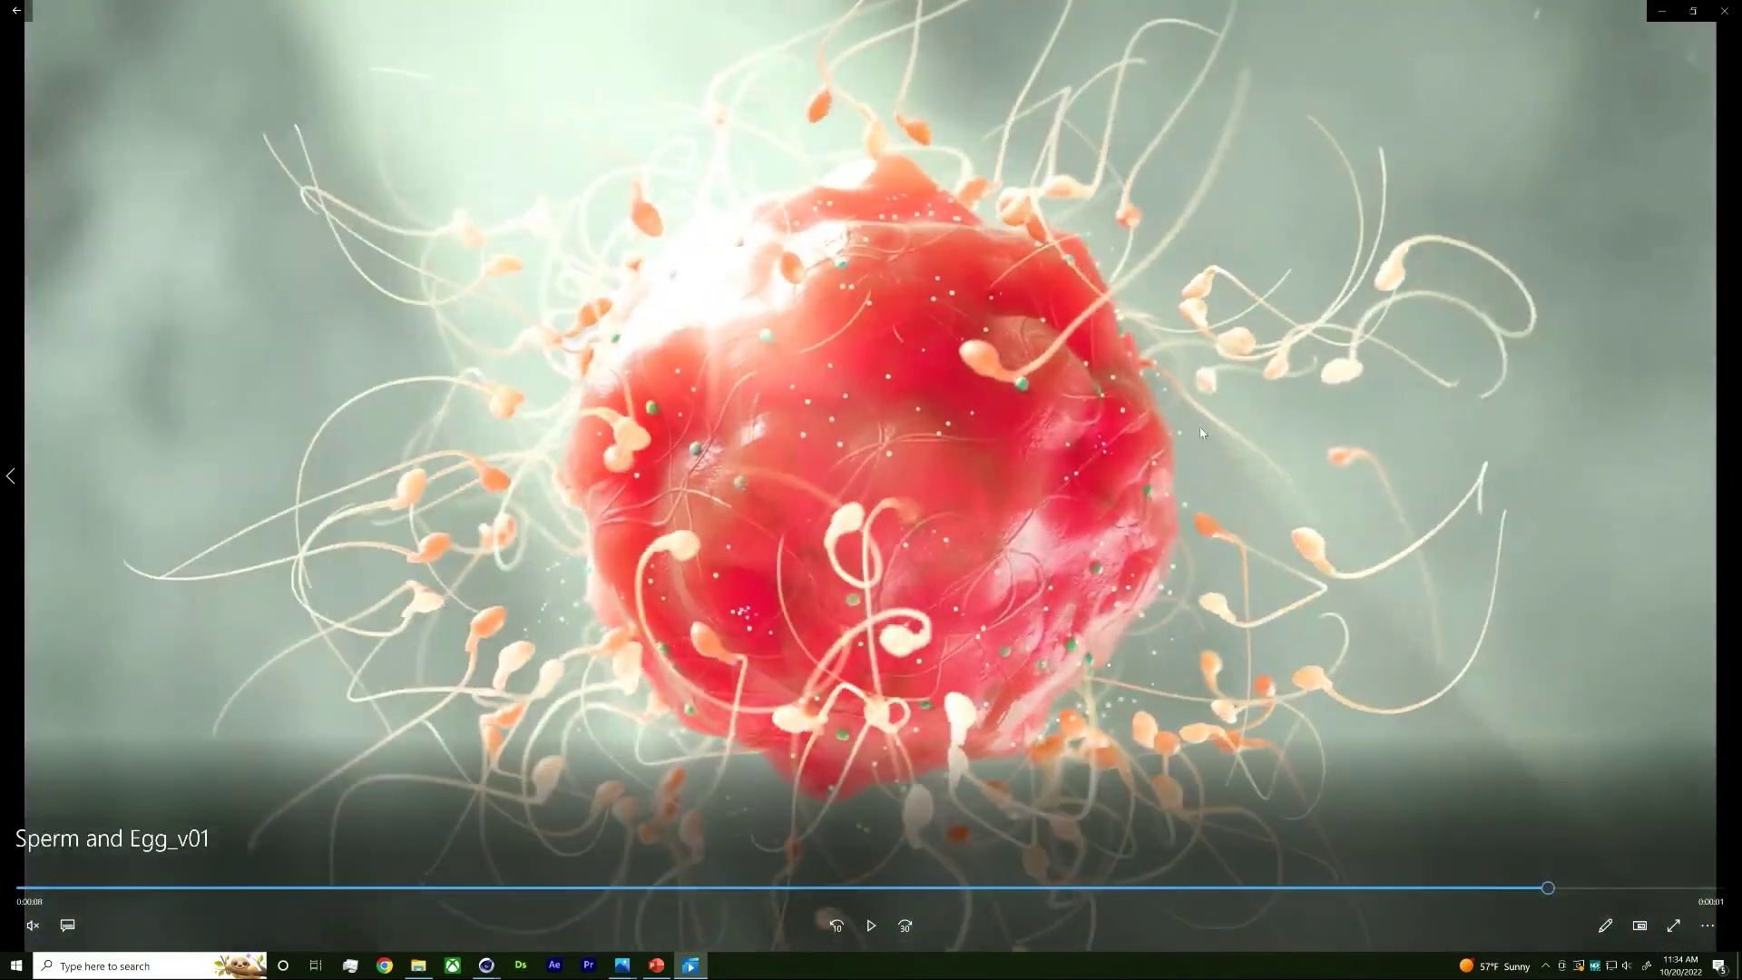
left_click(1661, 11)
left_click(895, 134)
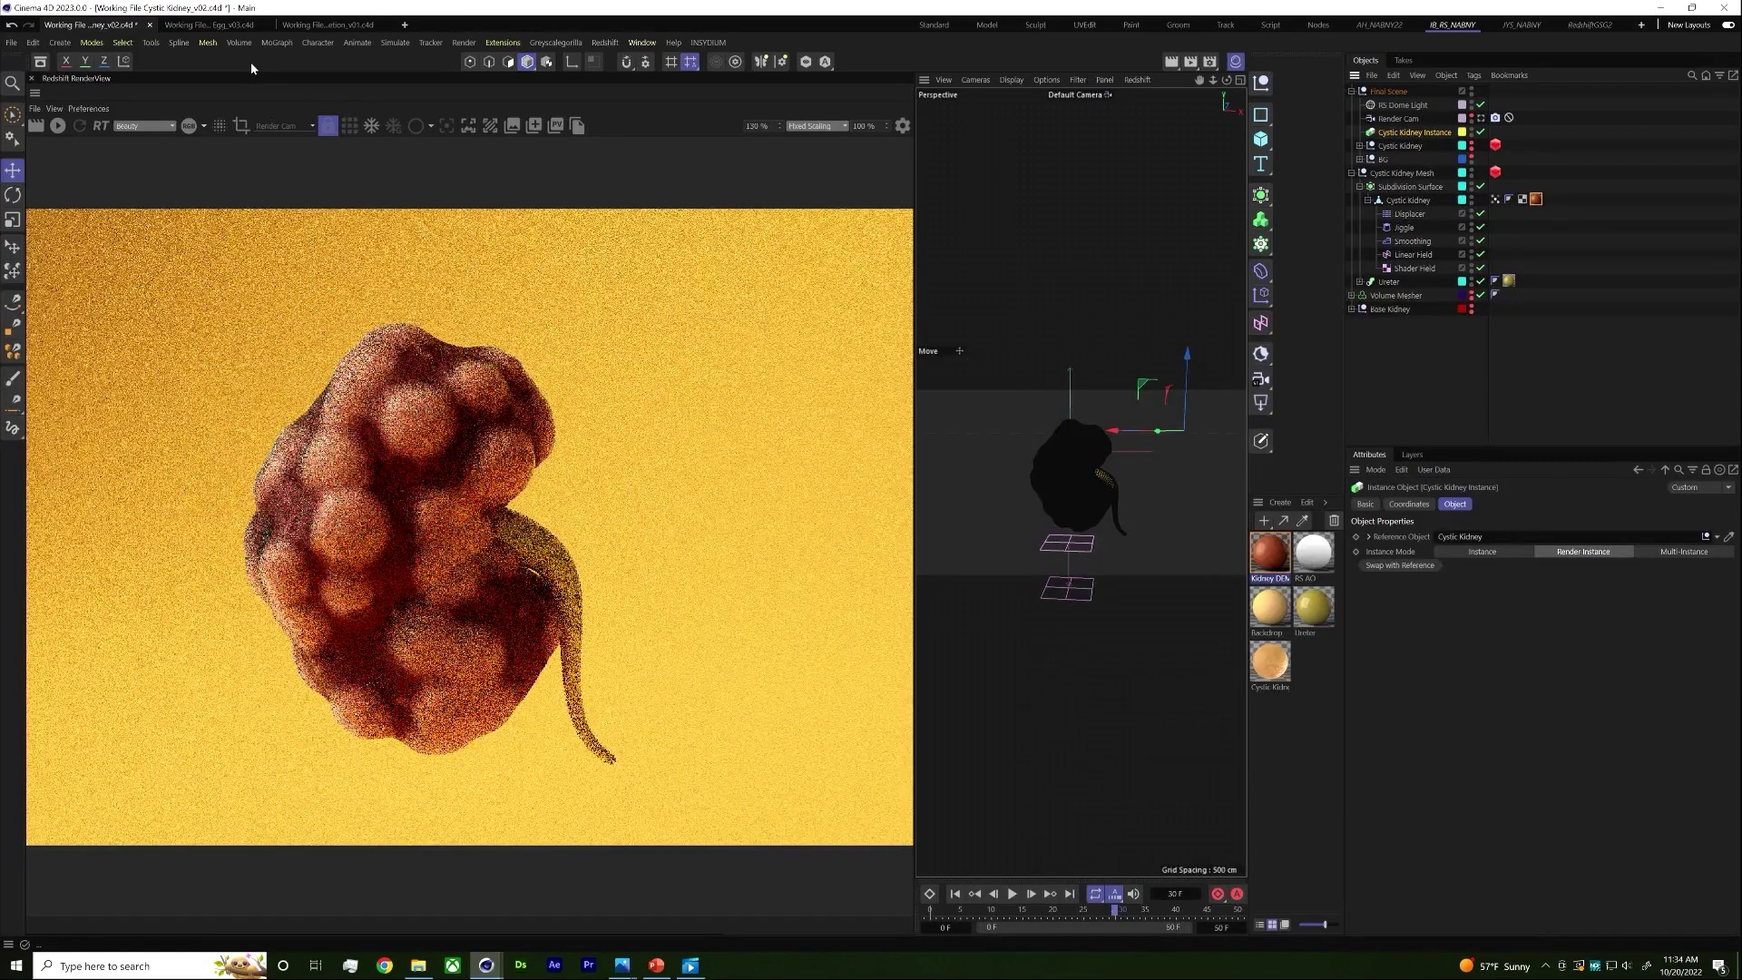
Step: Switch to the Working File Sperm and Egg_v03.c4d scene with the render view closed and play its rig animation
left_click(216, 26)
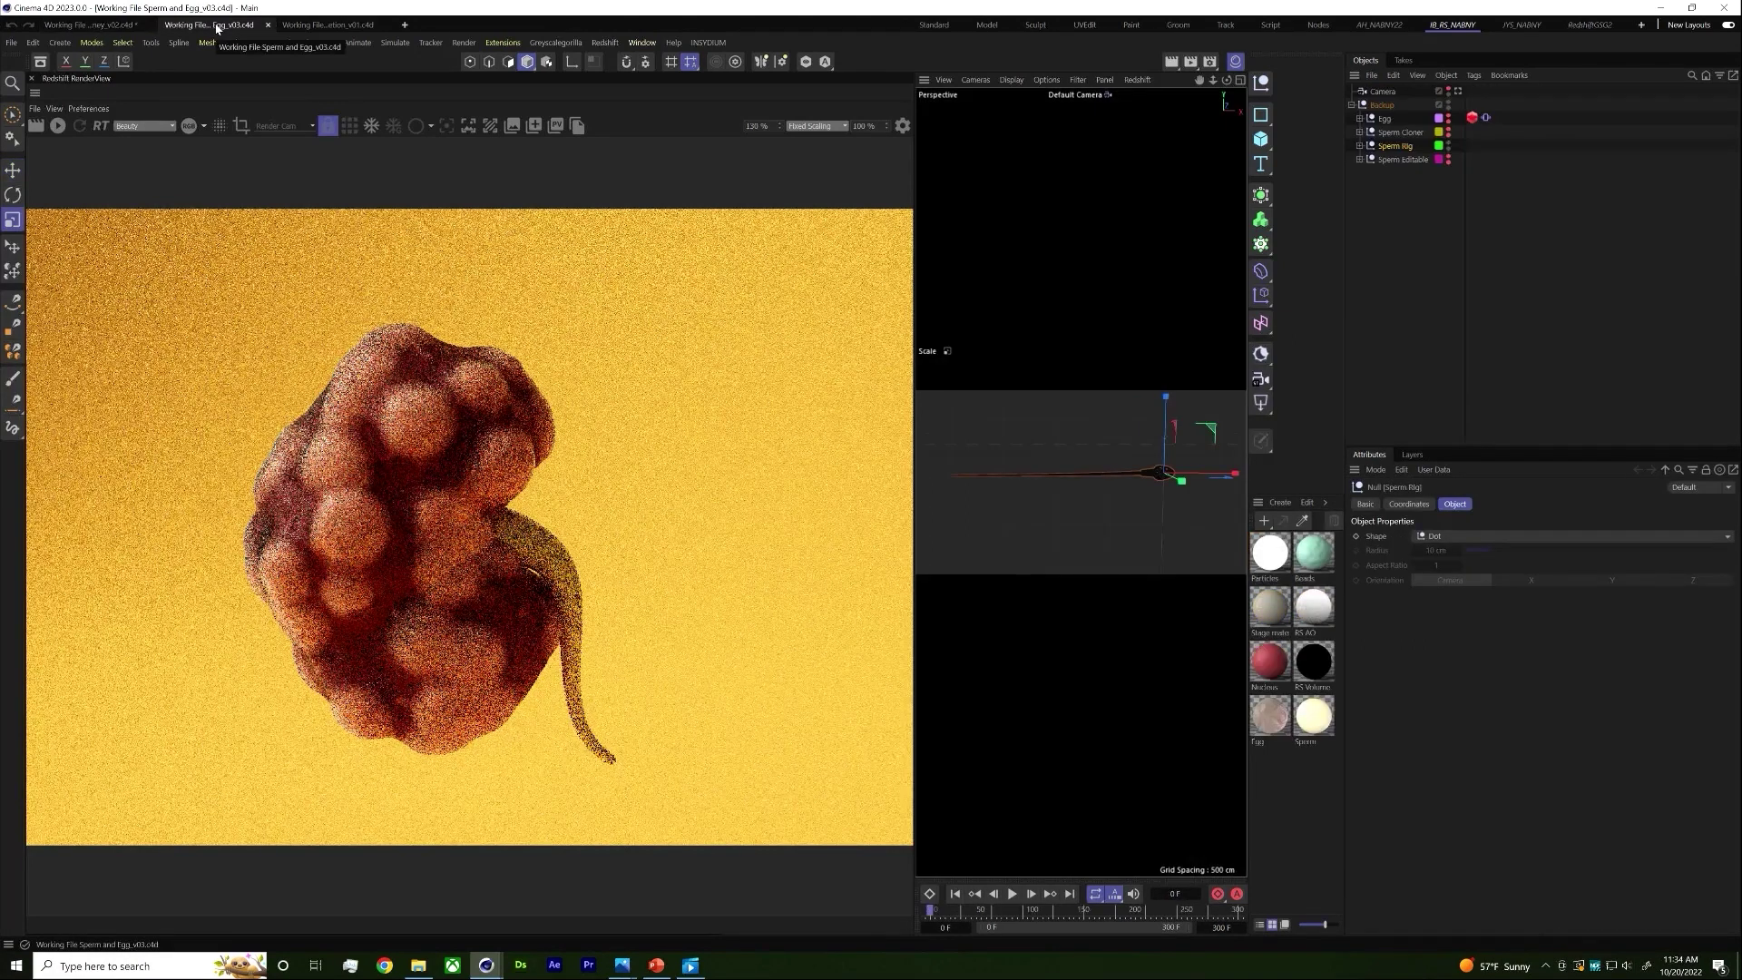
left_click(32, 78)
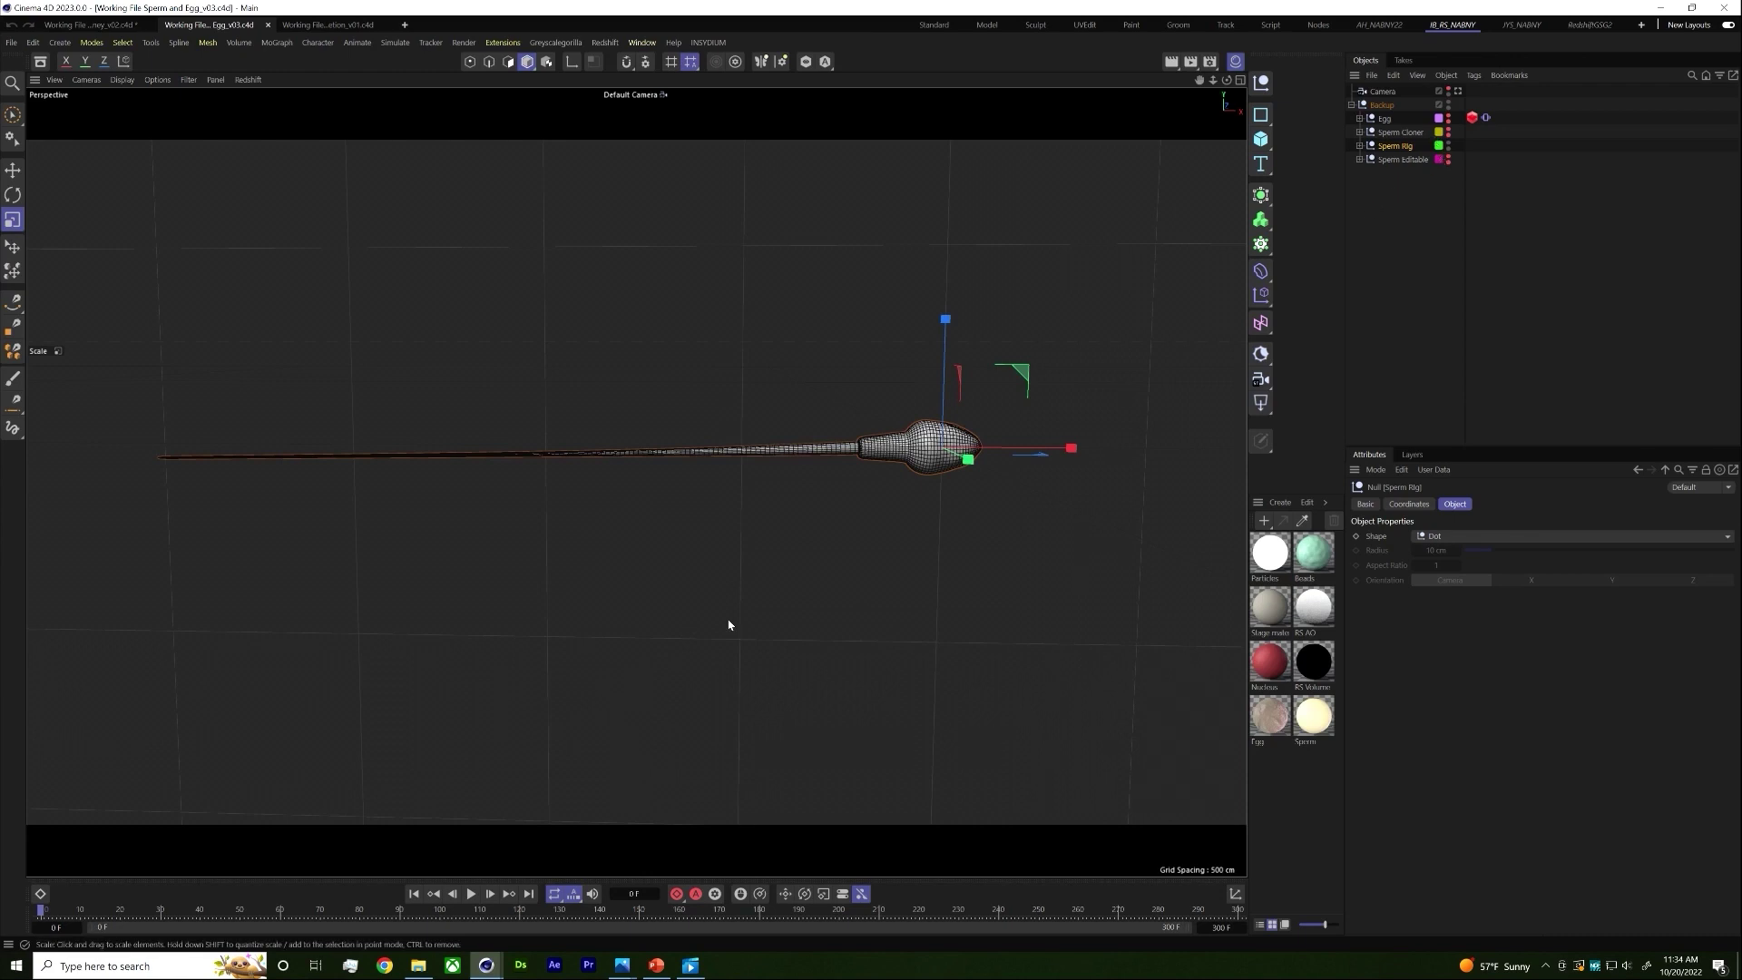
left_click(469, 894)
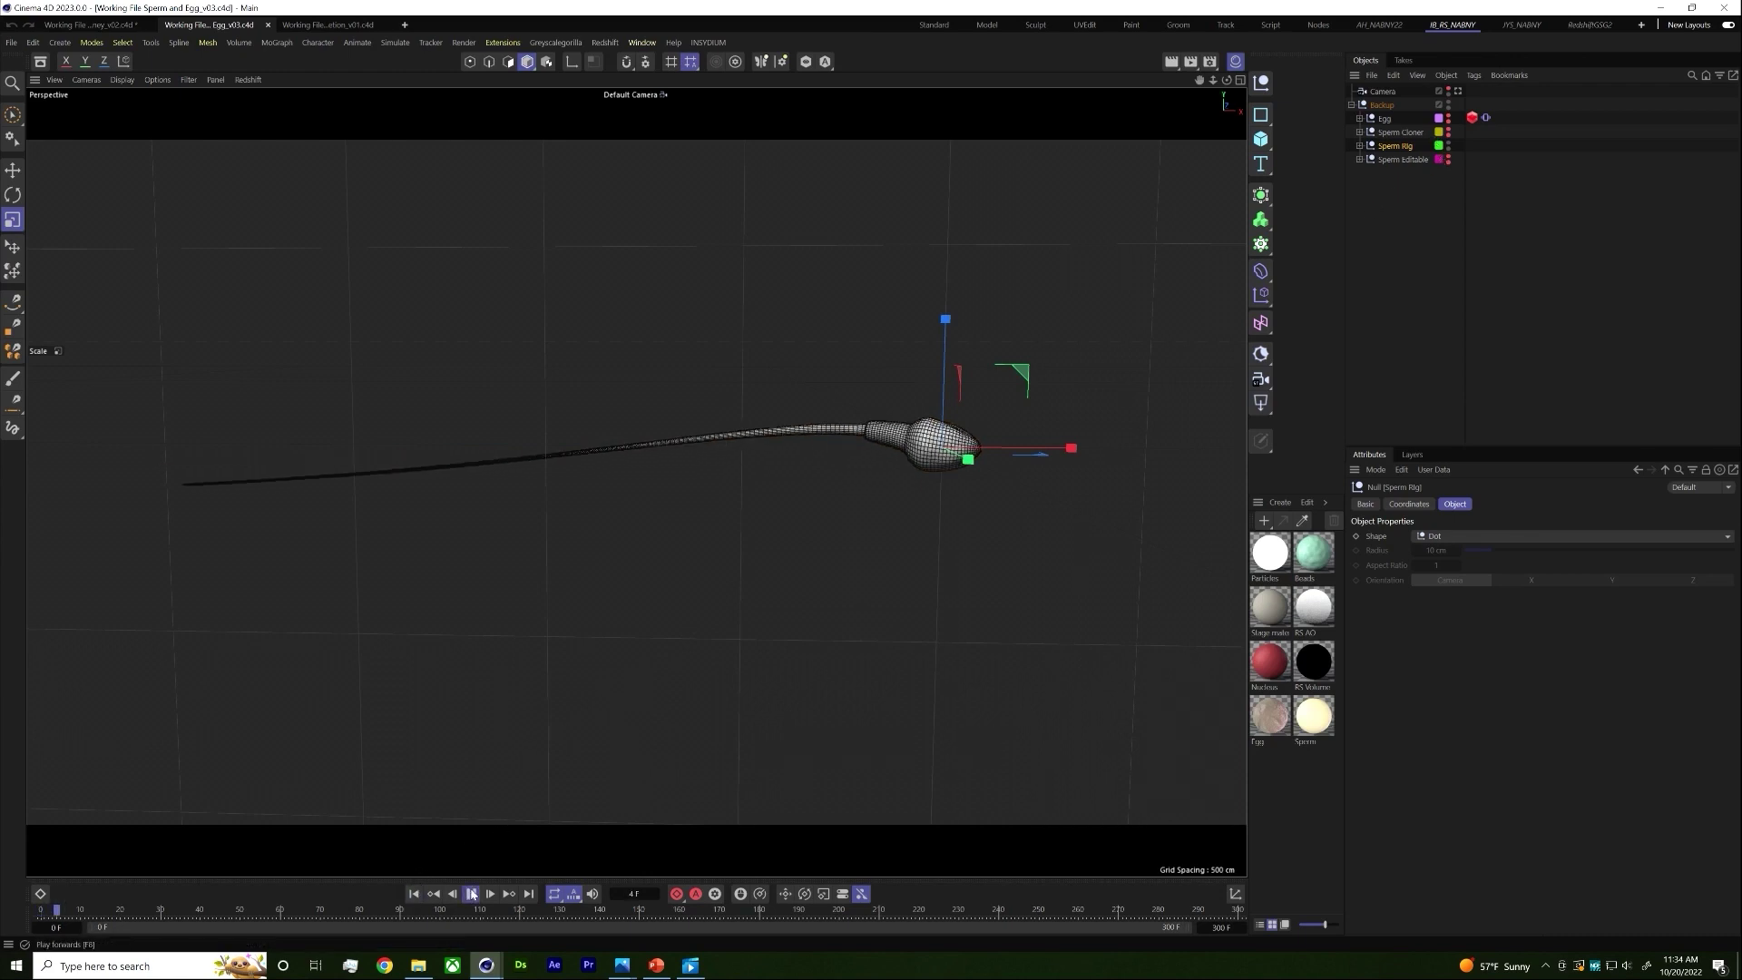
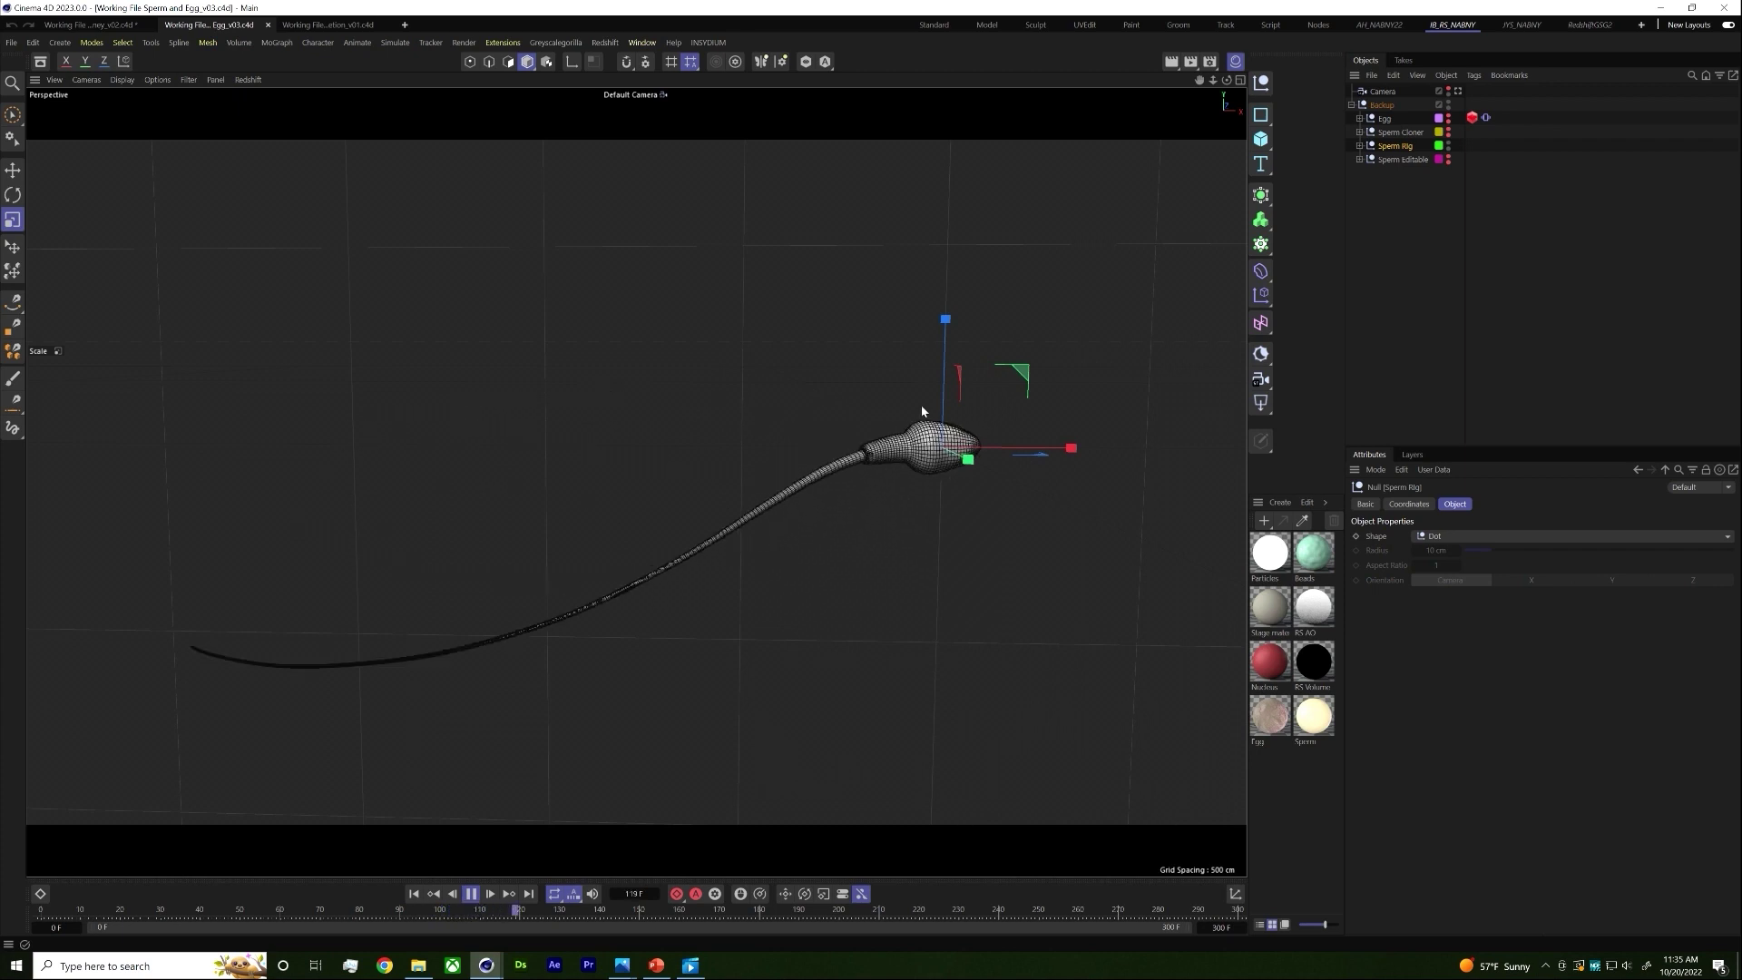
Step: Hide the Sperm Rig, show and expand the Sperm Editable group instead, and stop the playback
left_click(1448, 142)
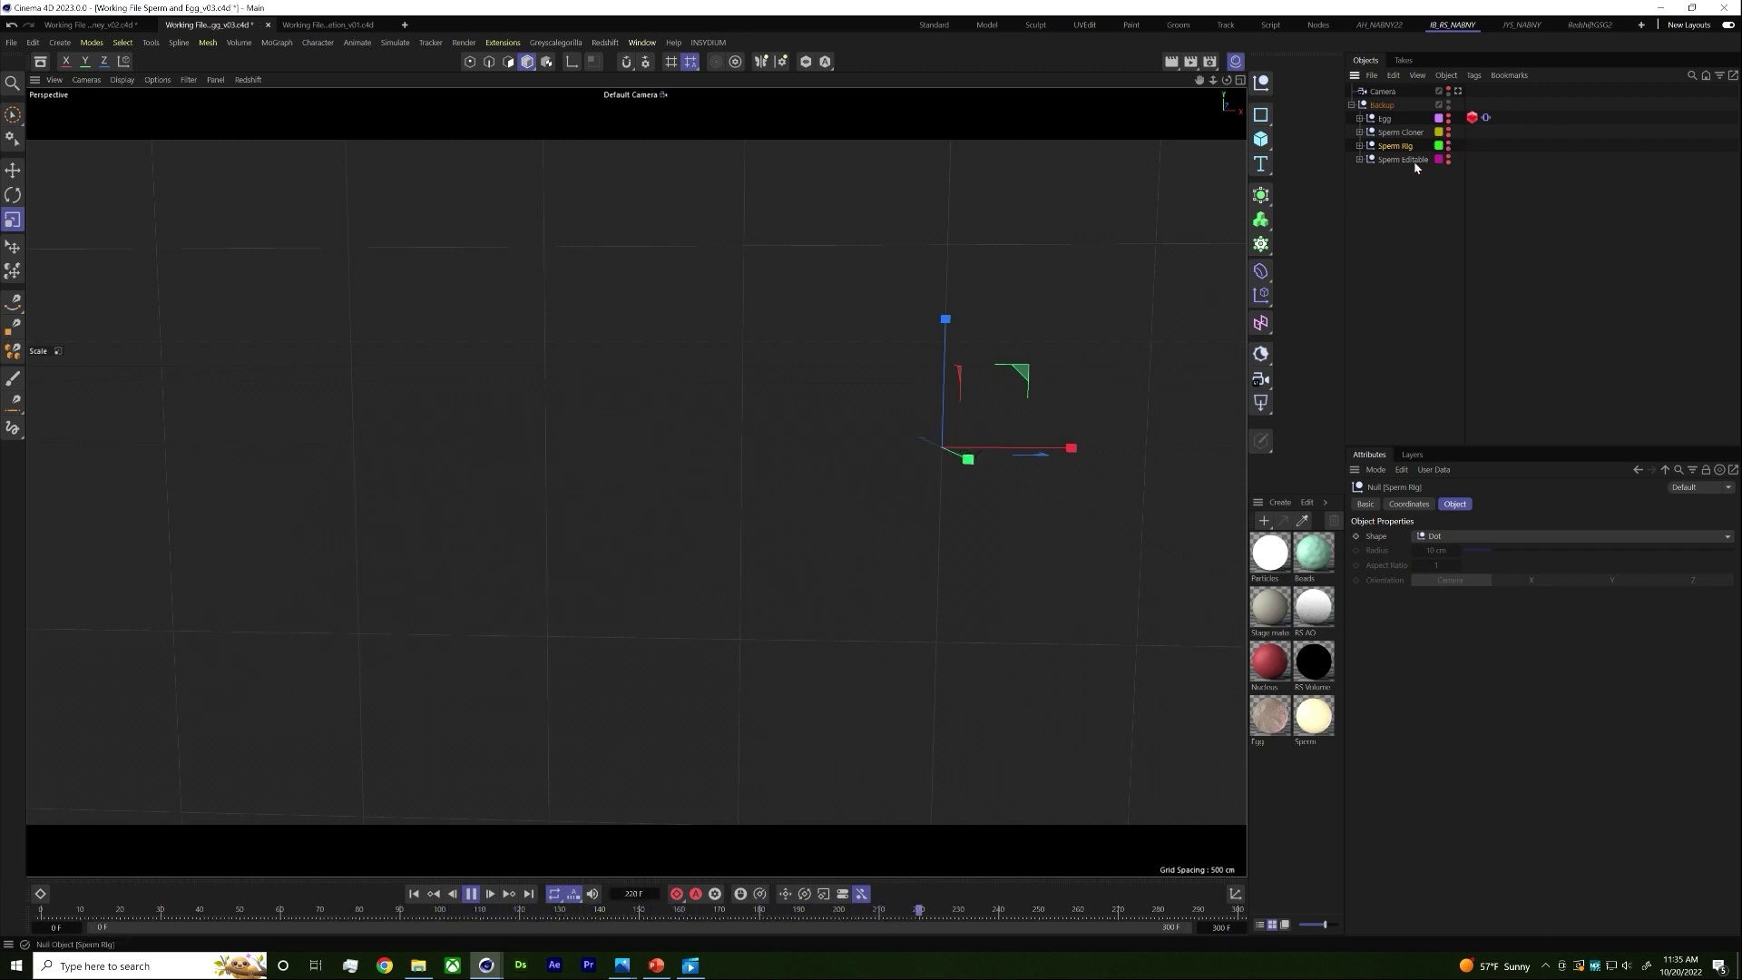
left_click(1359, 159)
left_click(1463, 157)
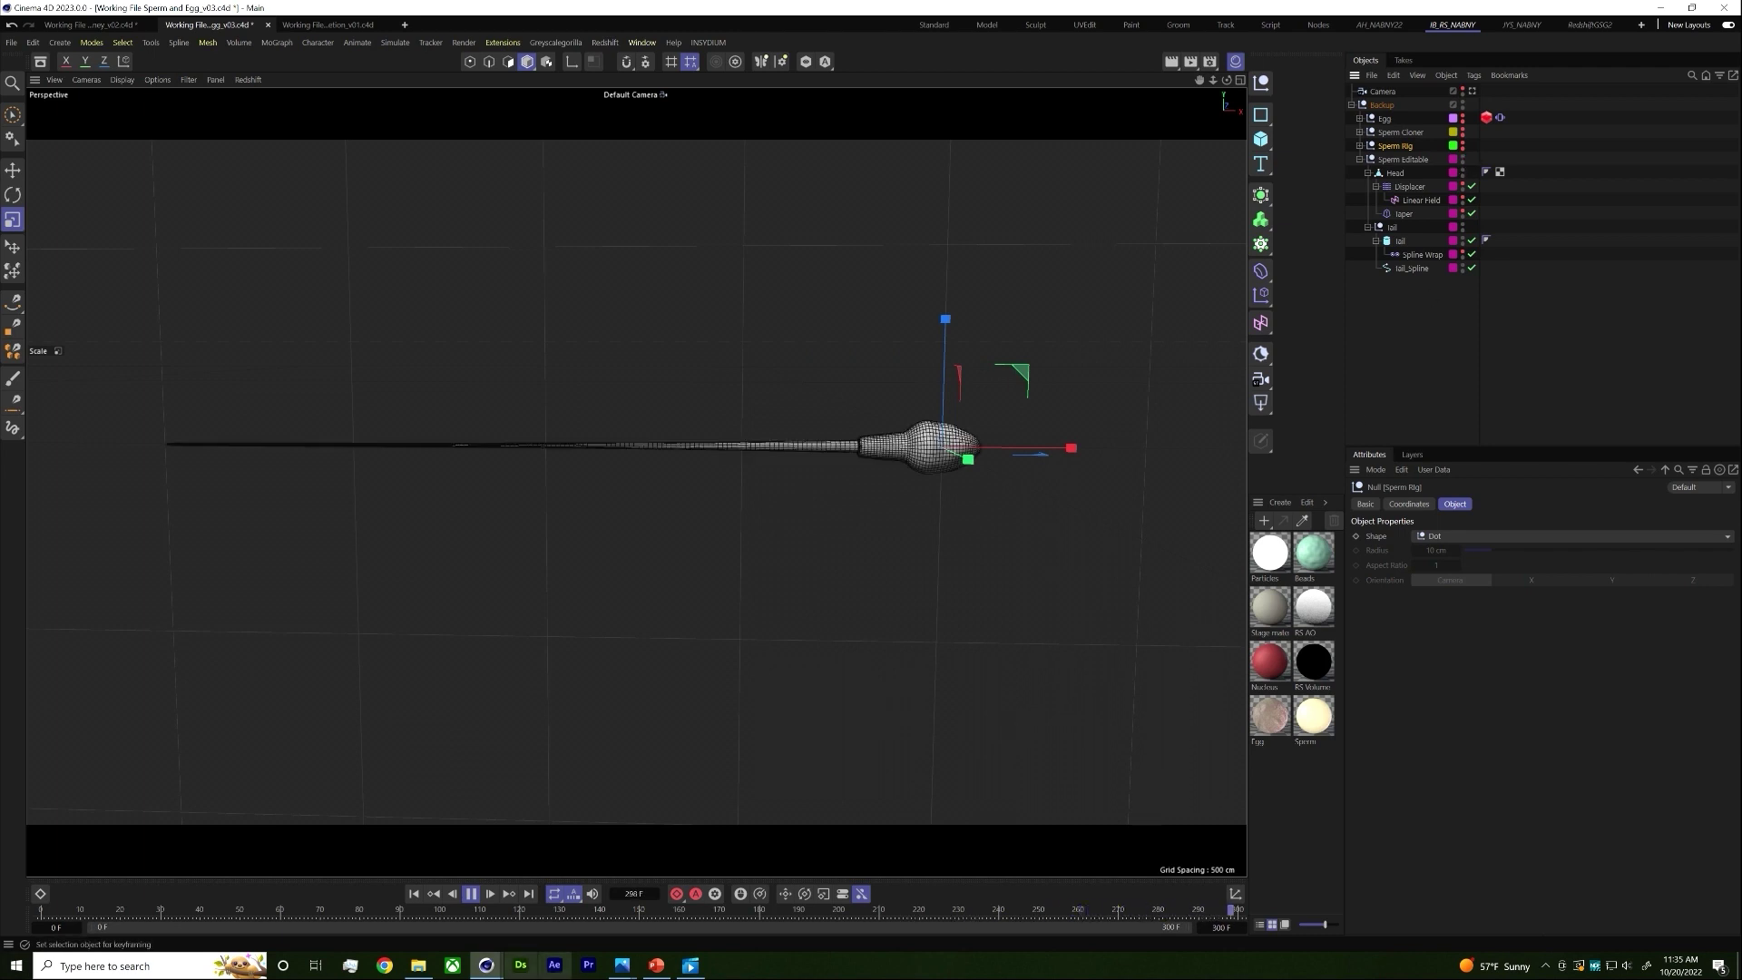
left_click(471, 894)
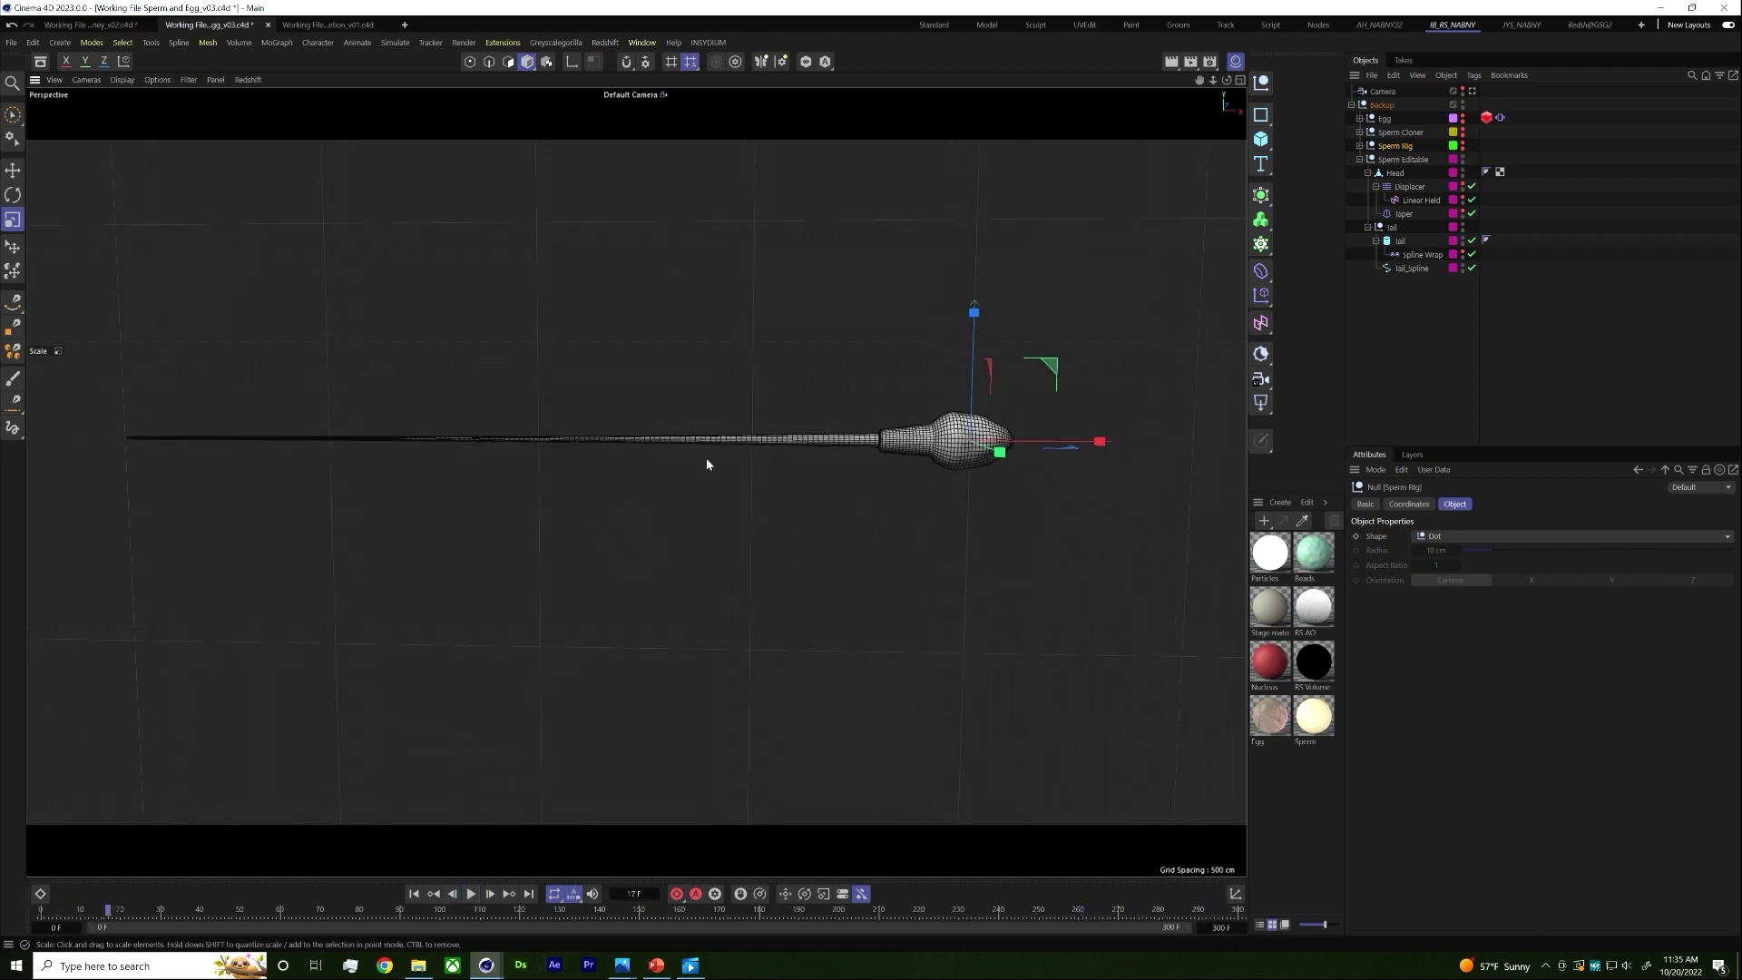
Step: Review the object properties of the tail cylinder, its Spline Wrap deformer and the Tail_Spline
left_click(1412, 255)
left_click(1402, 242)
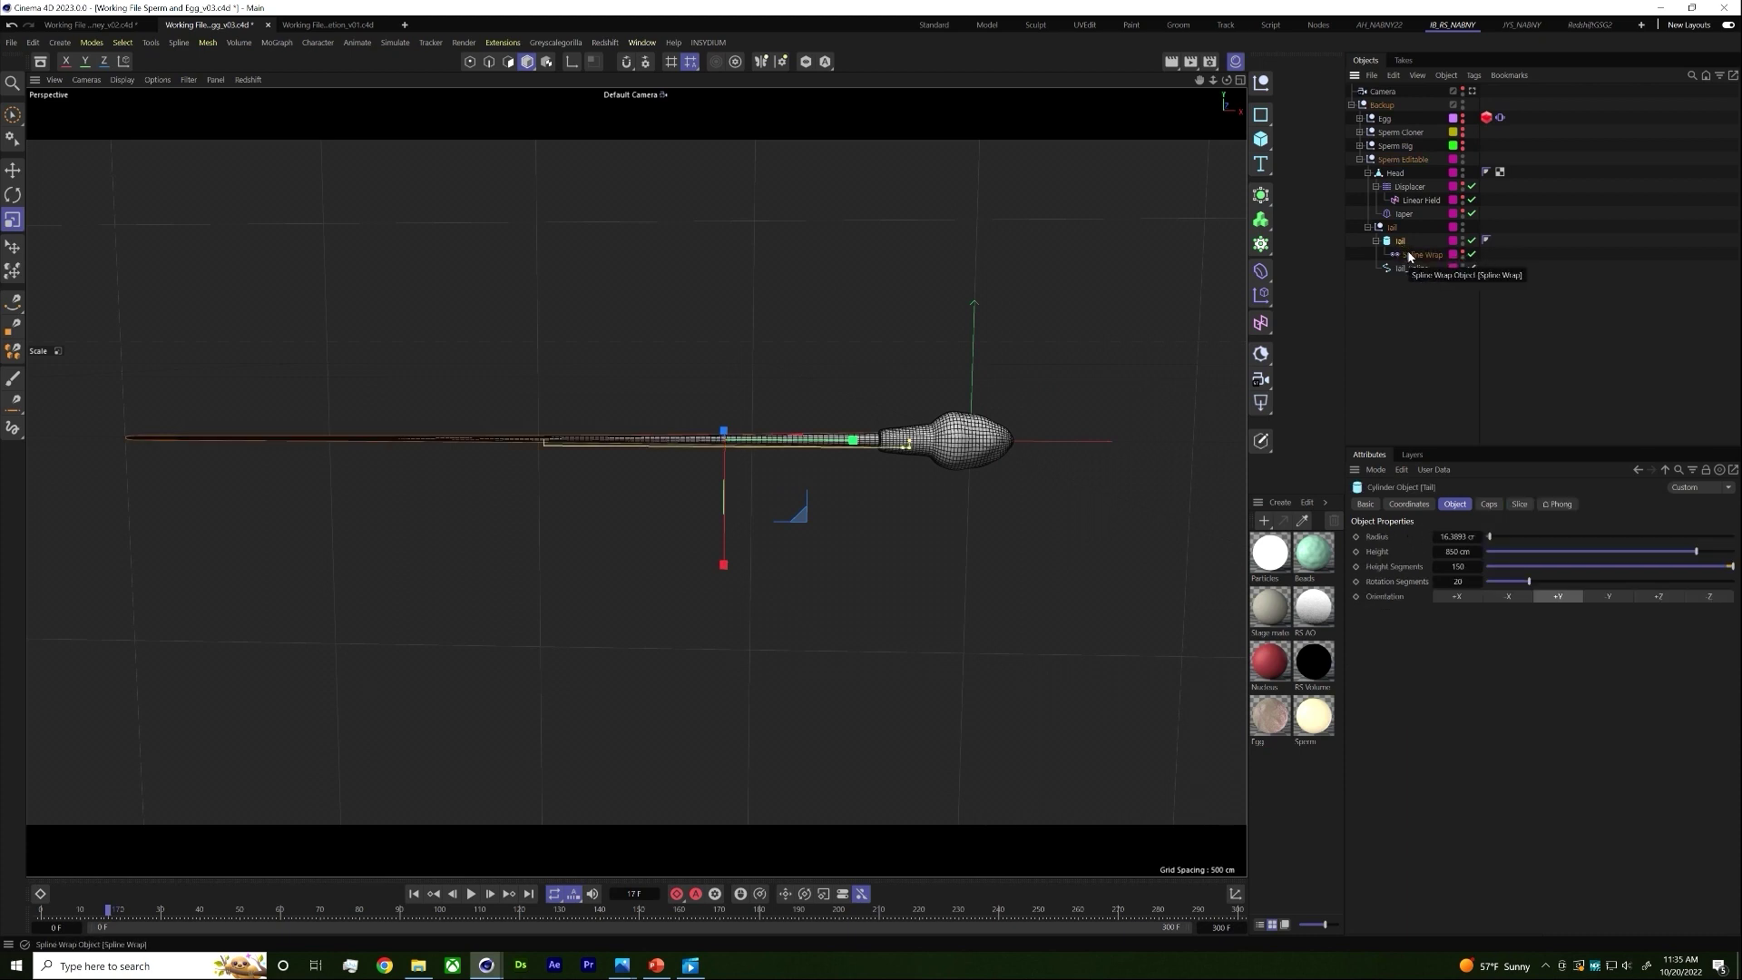
left_click(1410, 255)
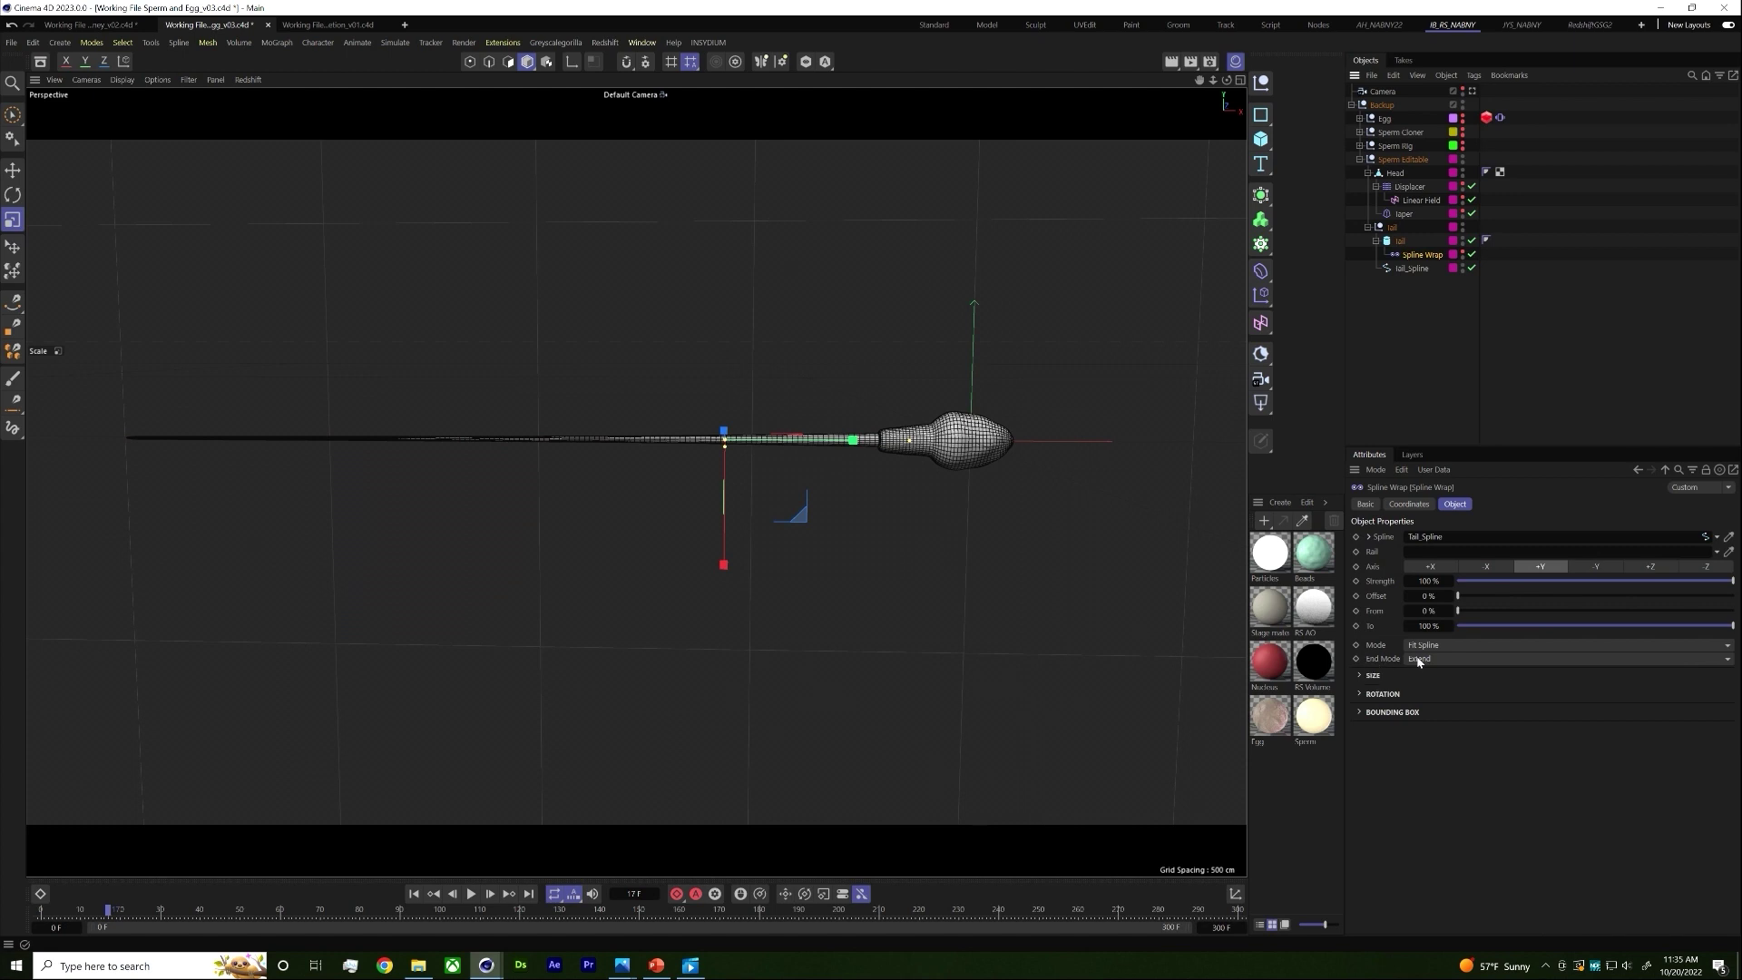
left_click(1409, 269)
left_click(1404, 255)
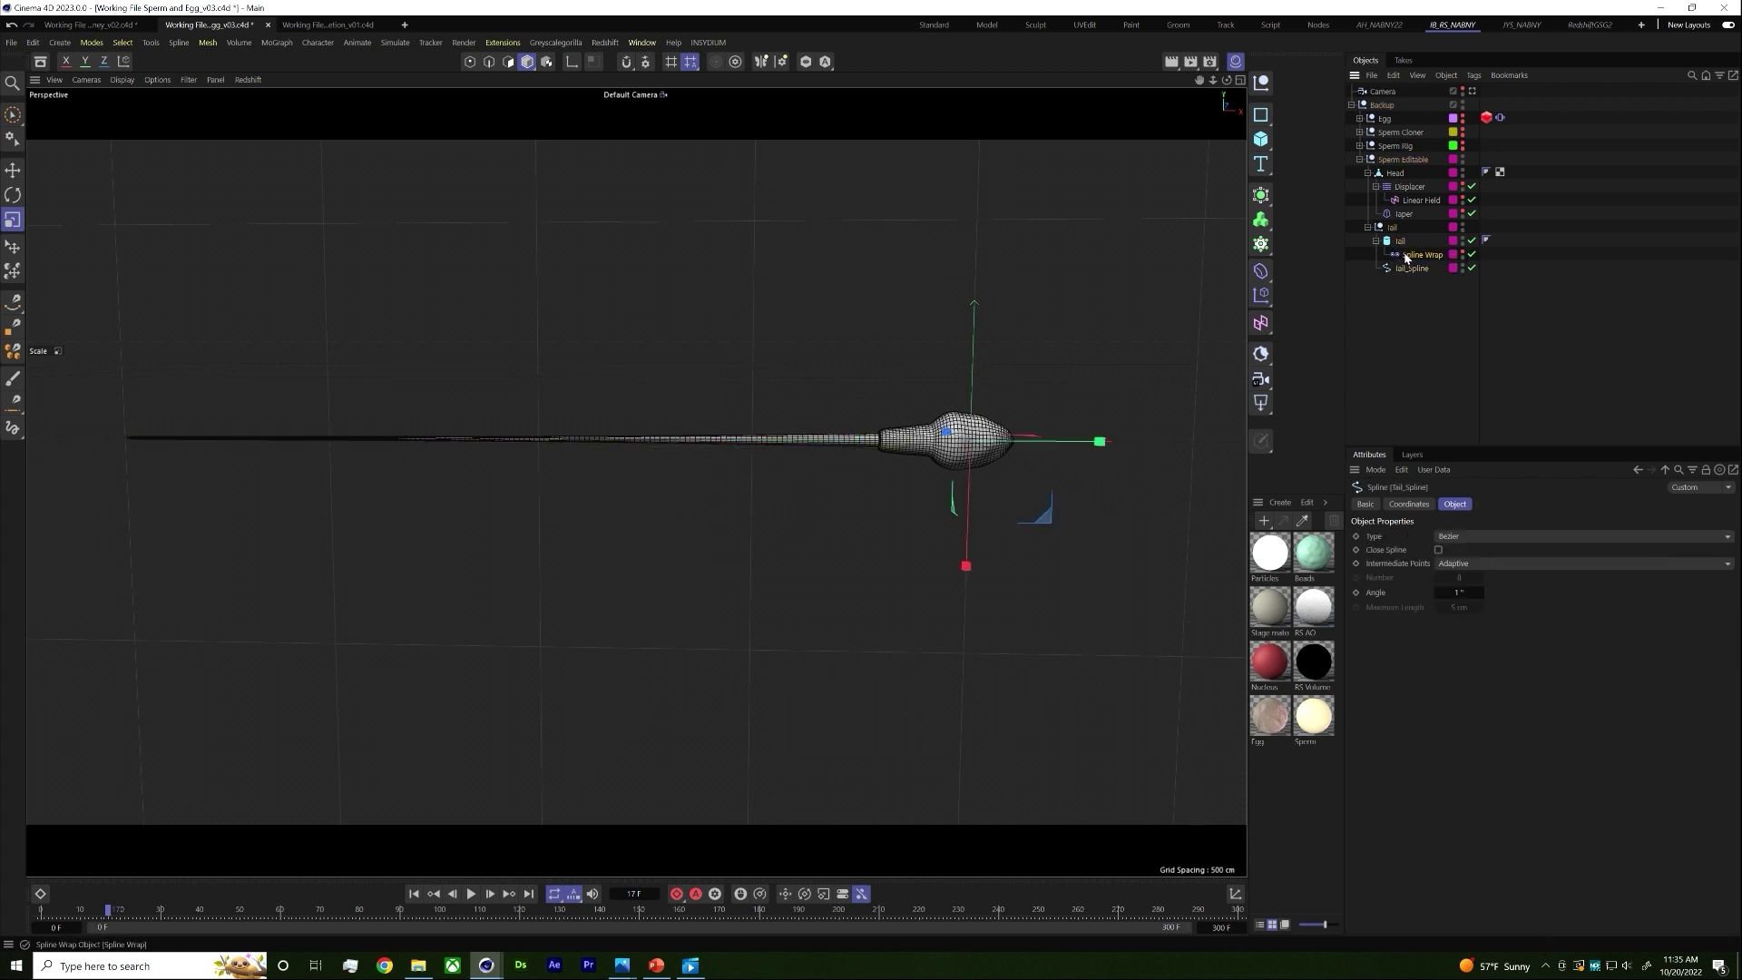
left_click(1397, 241)
left_click(1418, 255)
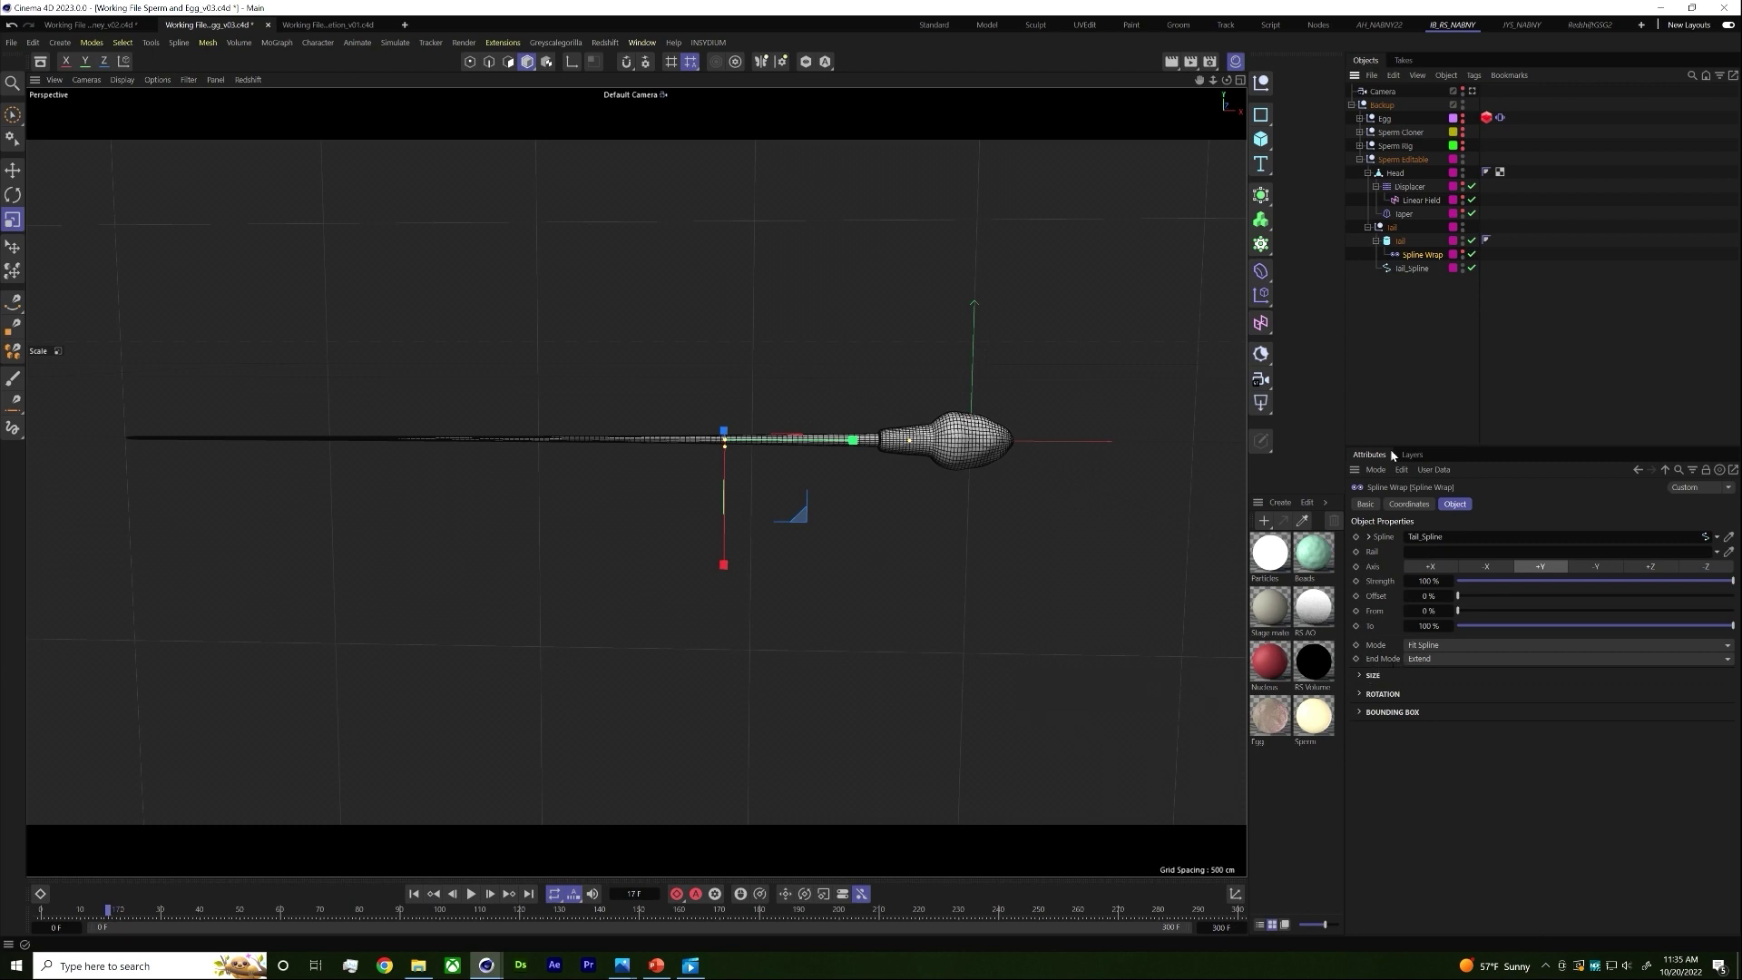
Step: Examine the head's Displacer, including its Linear Field and object settings, and the Taper deformer's properties
left_click(1409, 186)
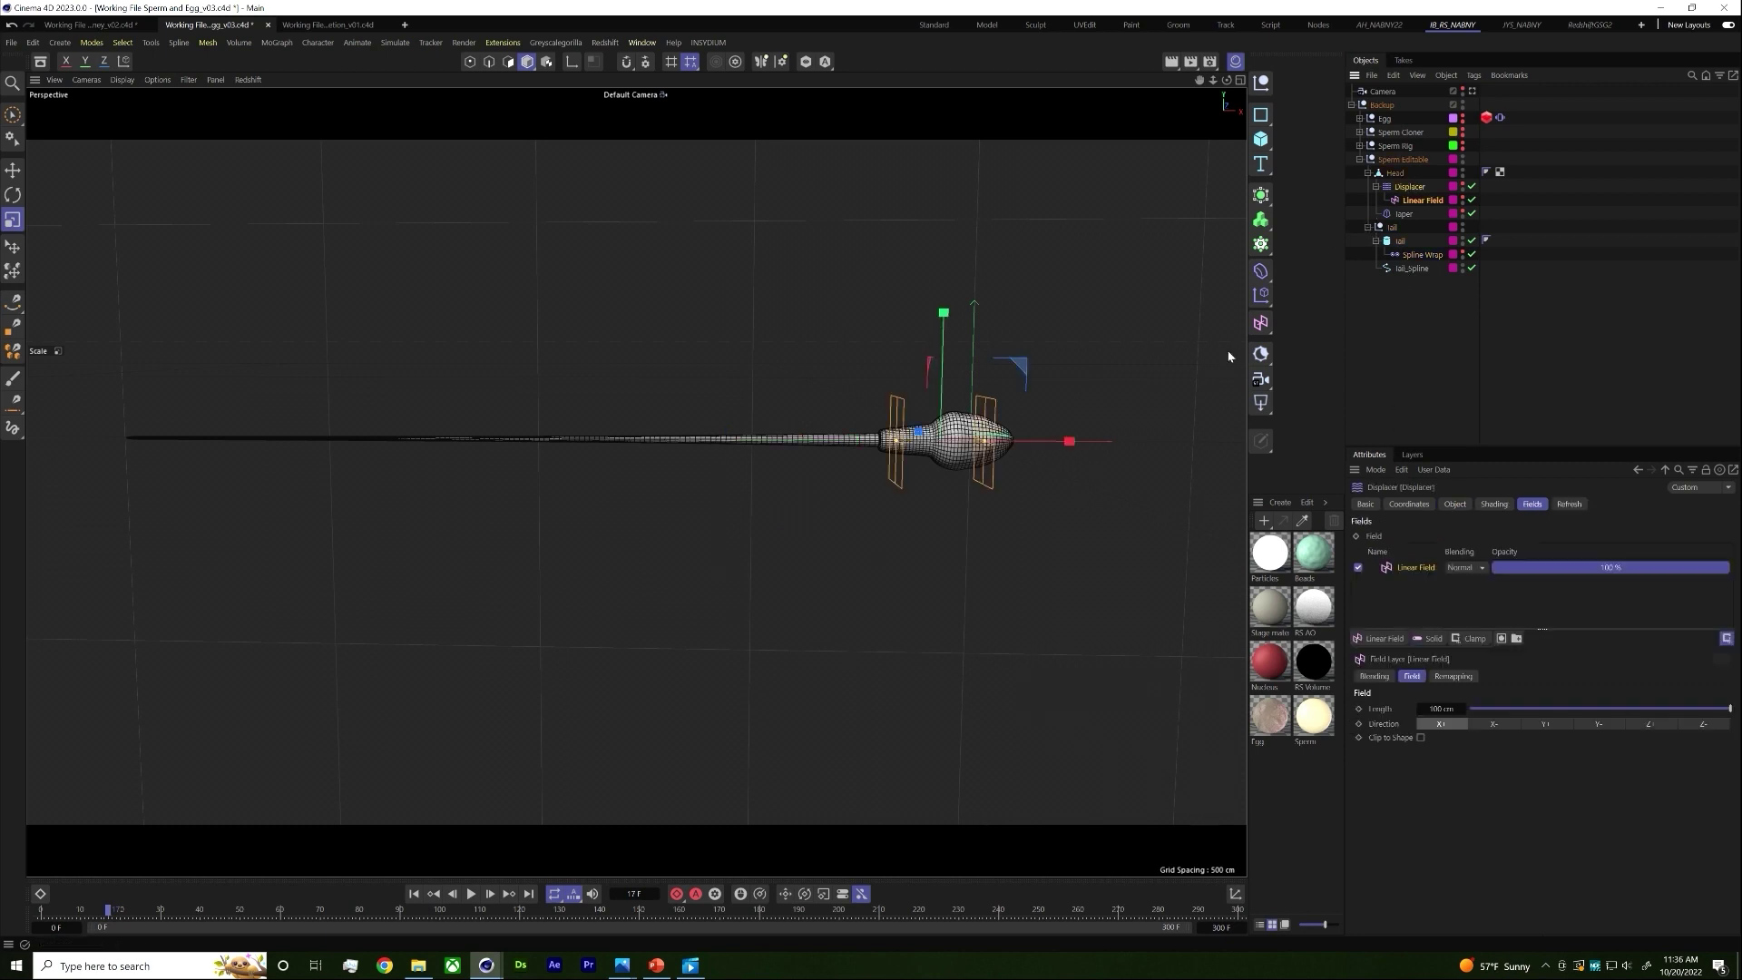
scroll(998, 472, "up", 5)
left_click(1410, 186)
left_click(1452, 505)
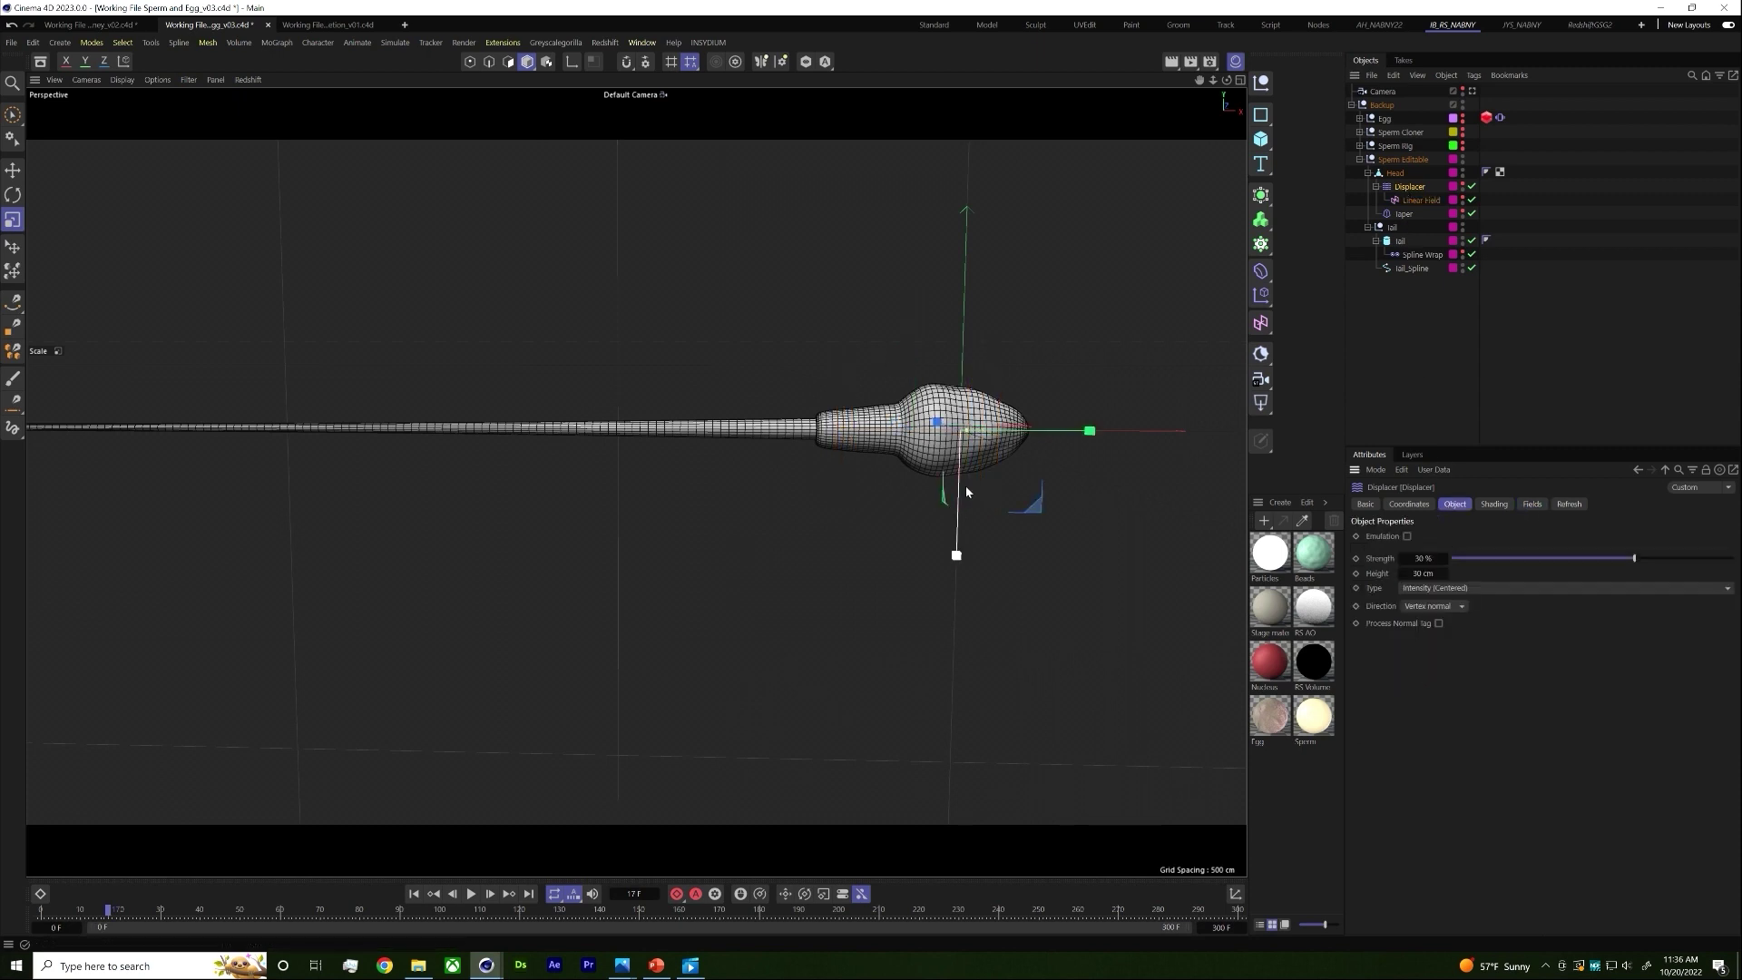
left_click(1419, 216)
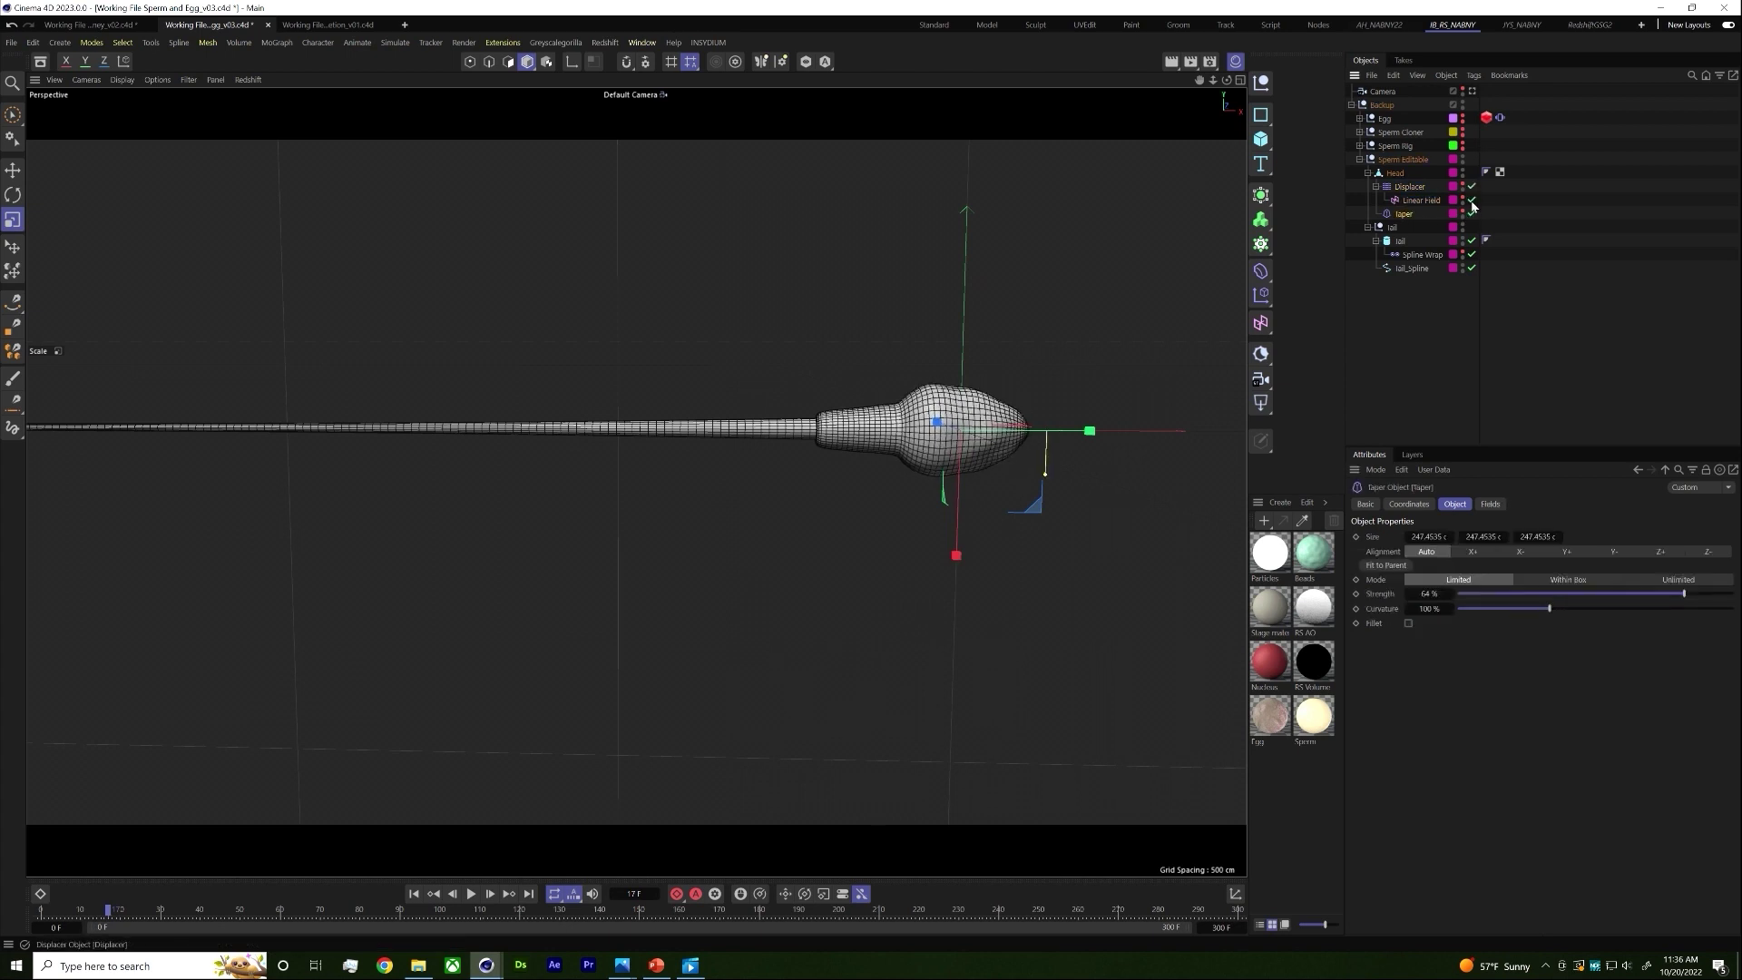
scroll(923, 437, "down", 3)
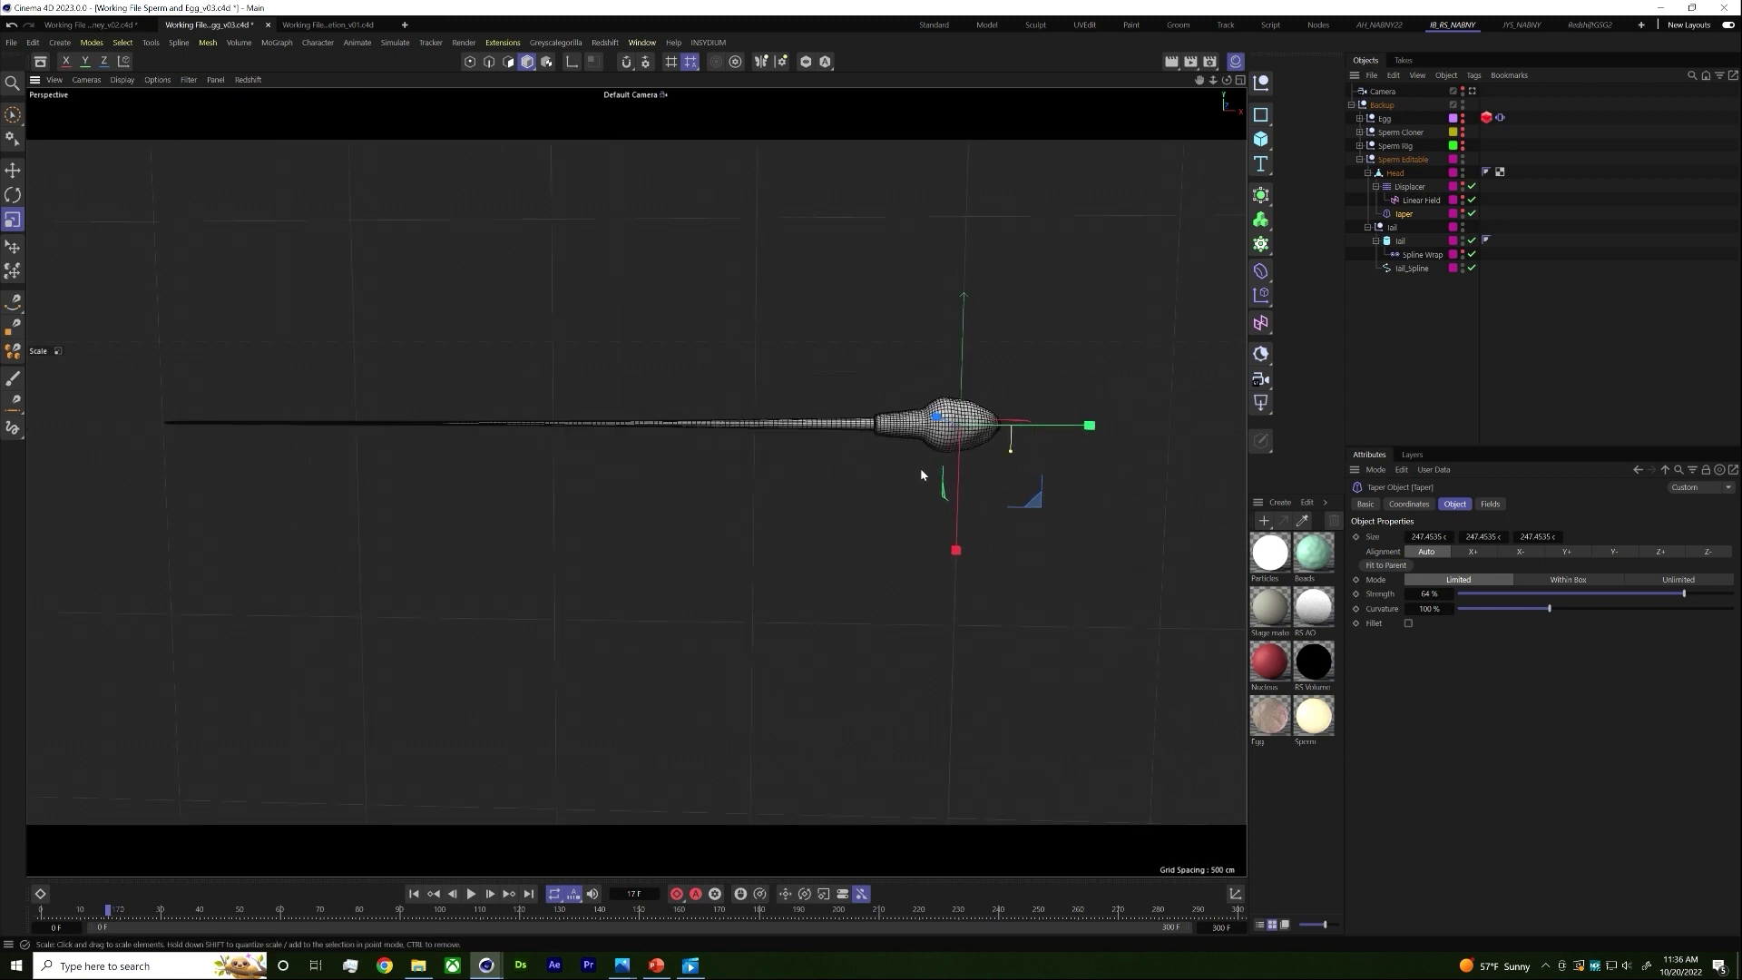
Step: Hide the collapsed Sperm Editable group, show and expand the Sperm Rig, and play its animation from the start
left_click(1360, 159)
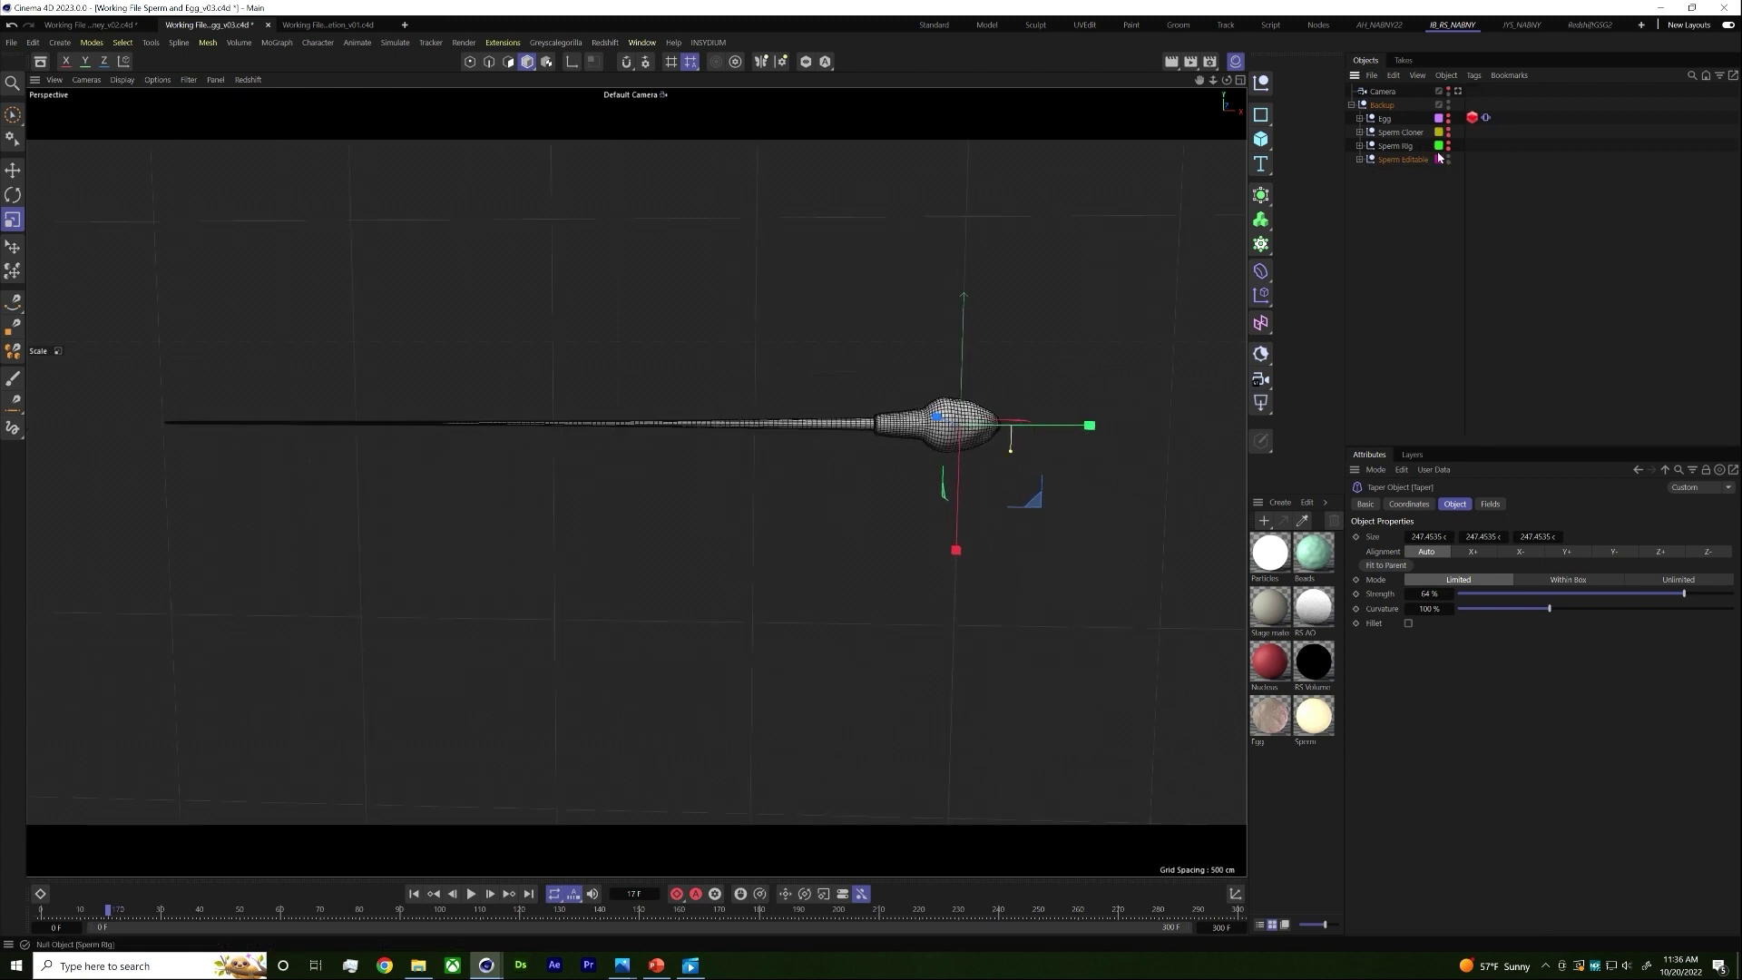
left_click(1449, 158)
left_click(1448, 144)
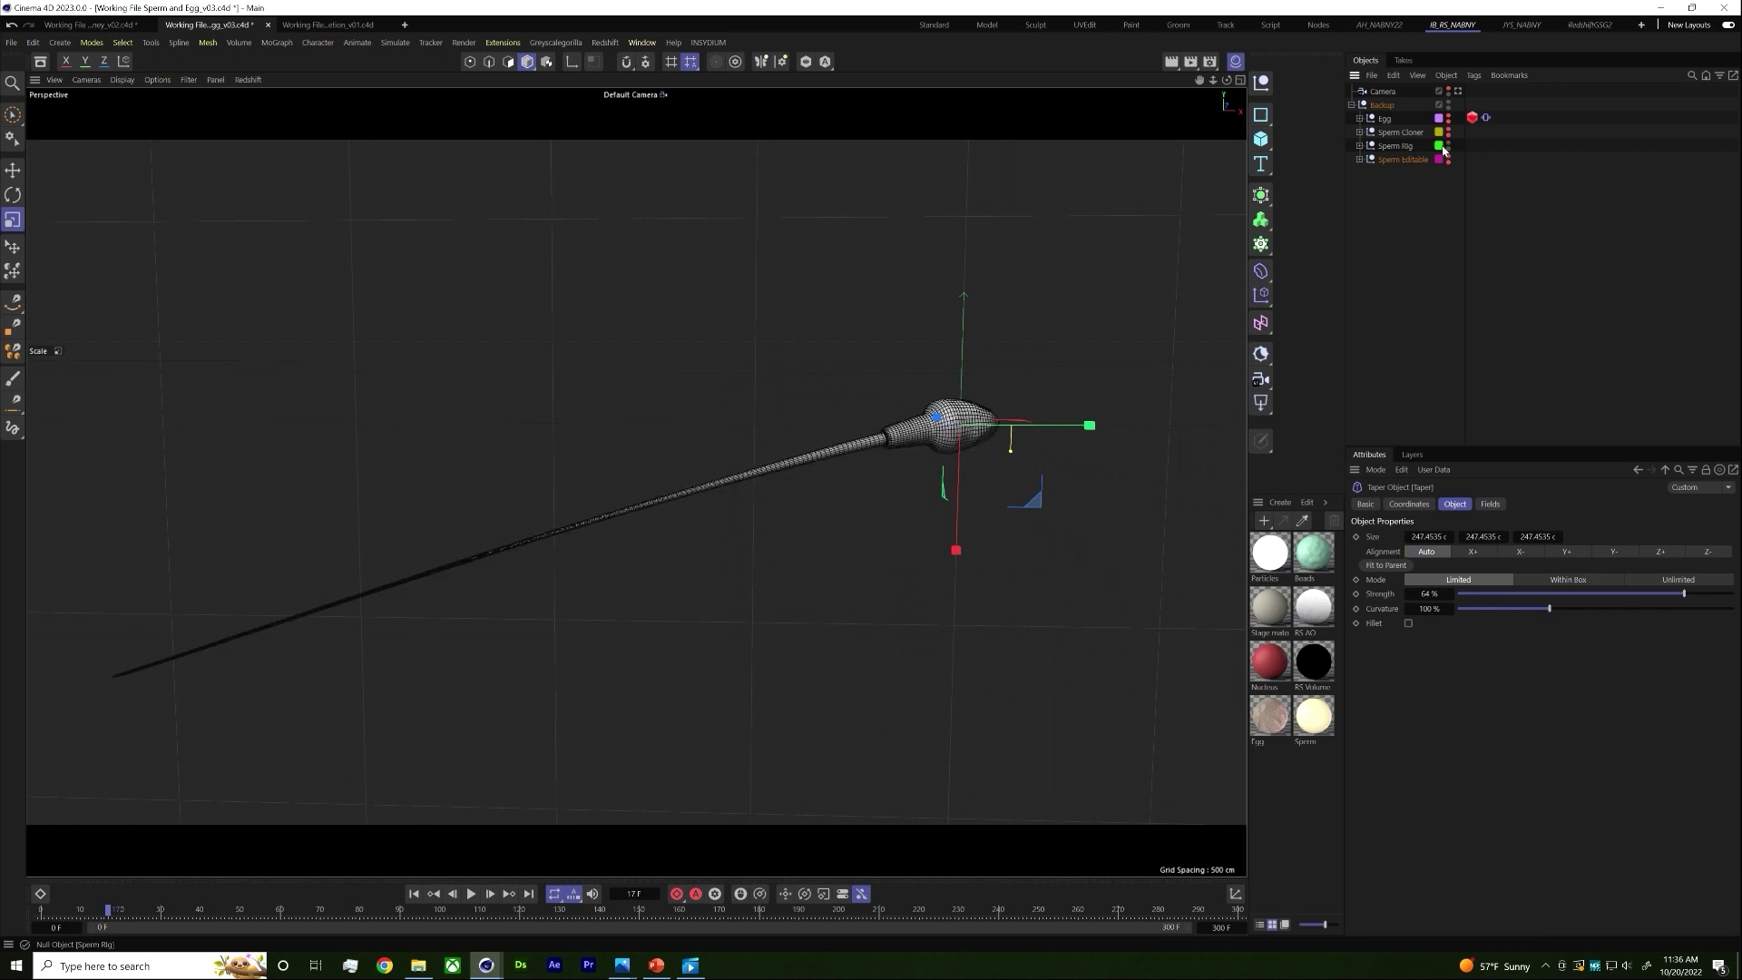
left_click(1360, 146)
left_click(414, 894)
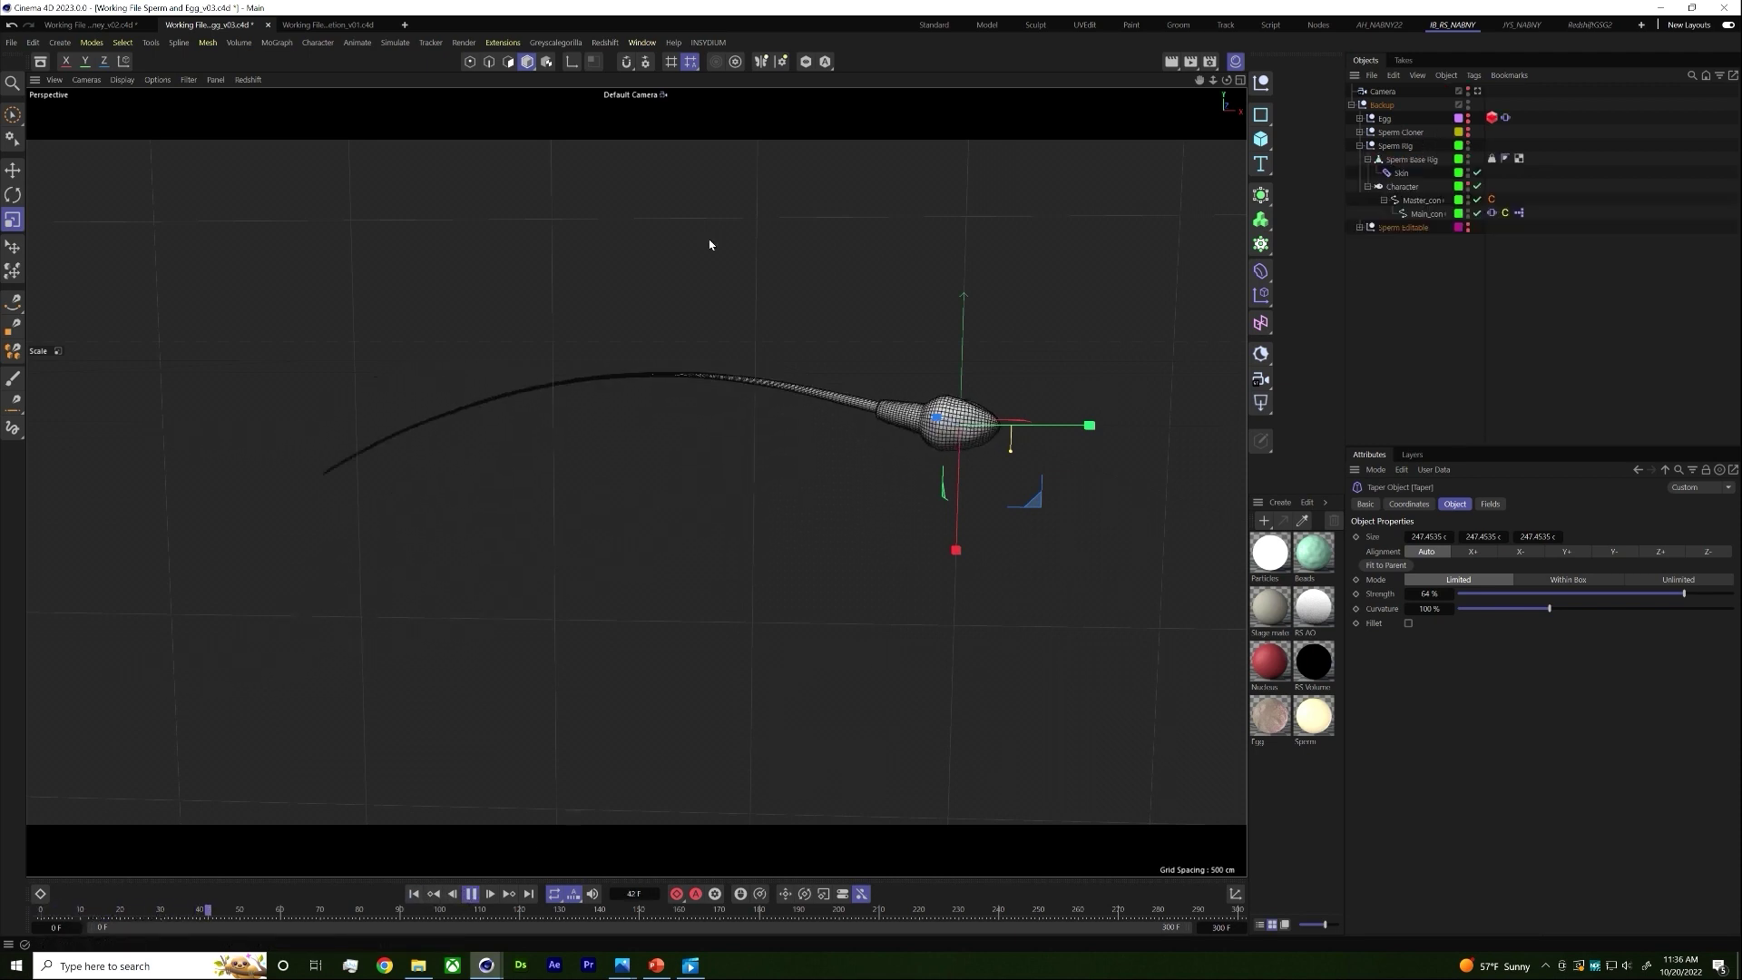
Step: Add a Character object, stop the playback, and set the character's template to Fish
left_click(318, 43)
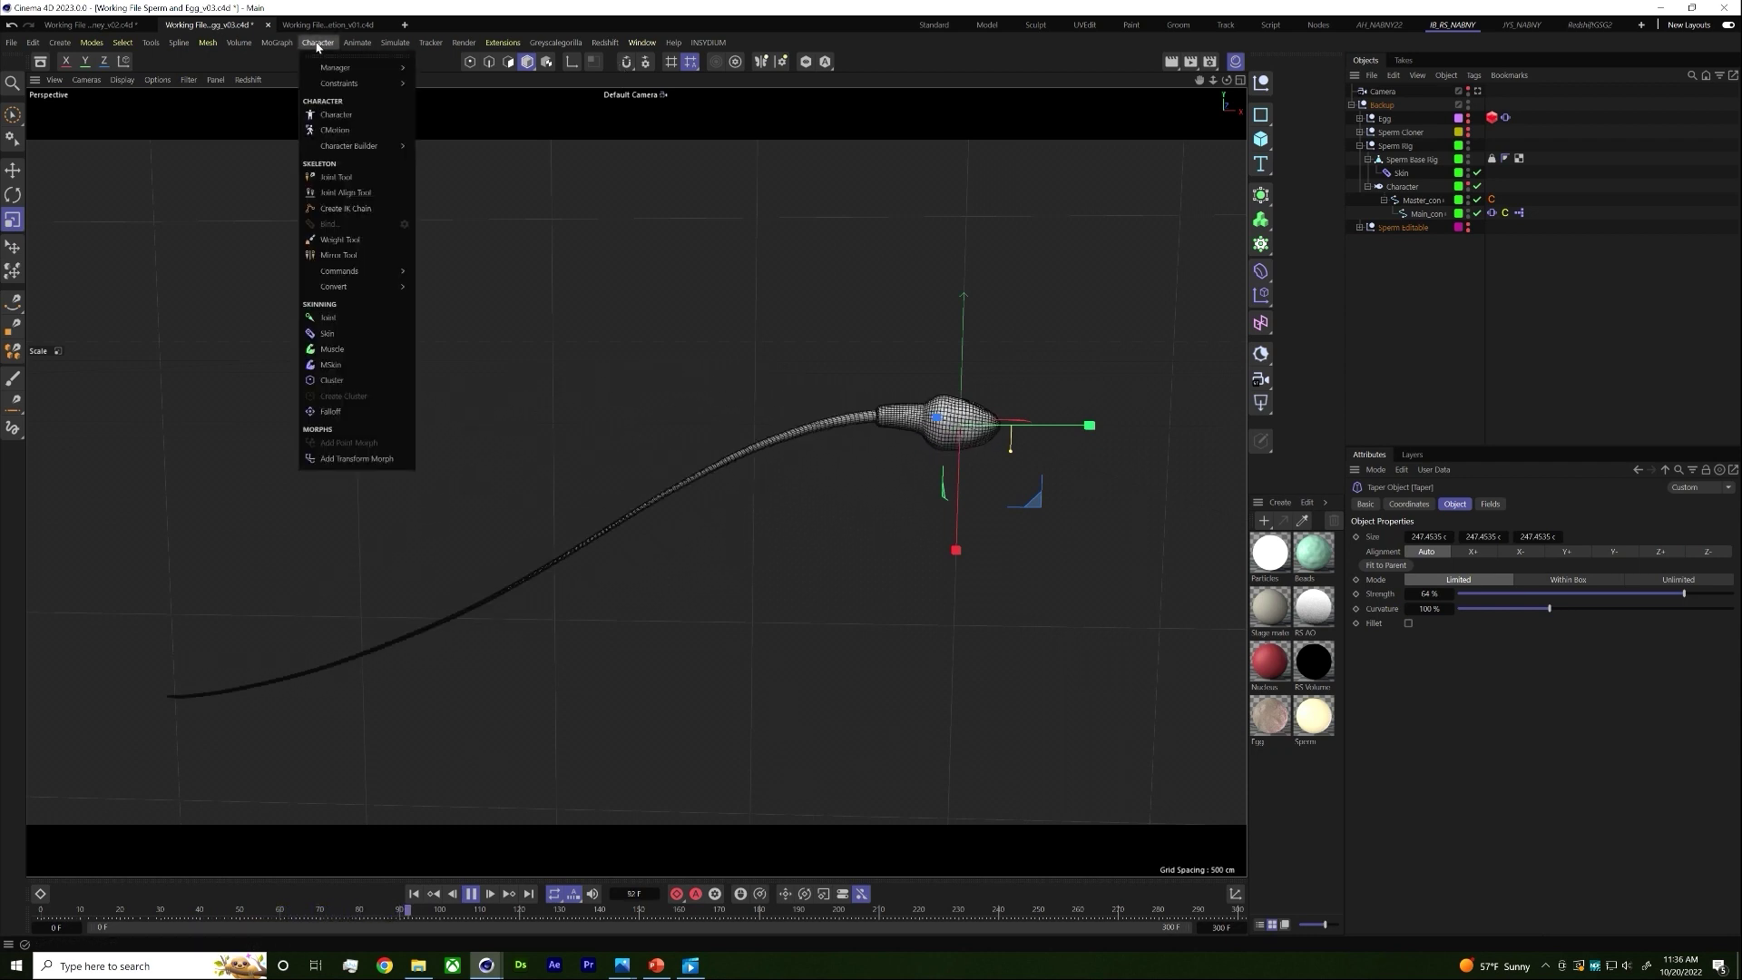
left_click(346, 116)
left_click(473, 893)
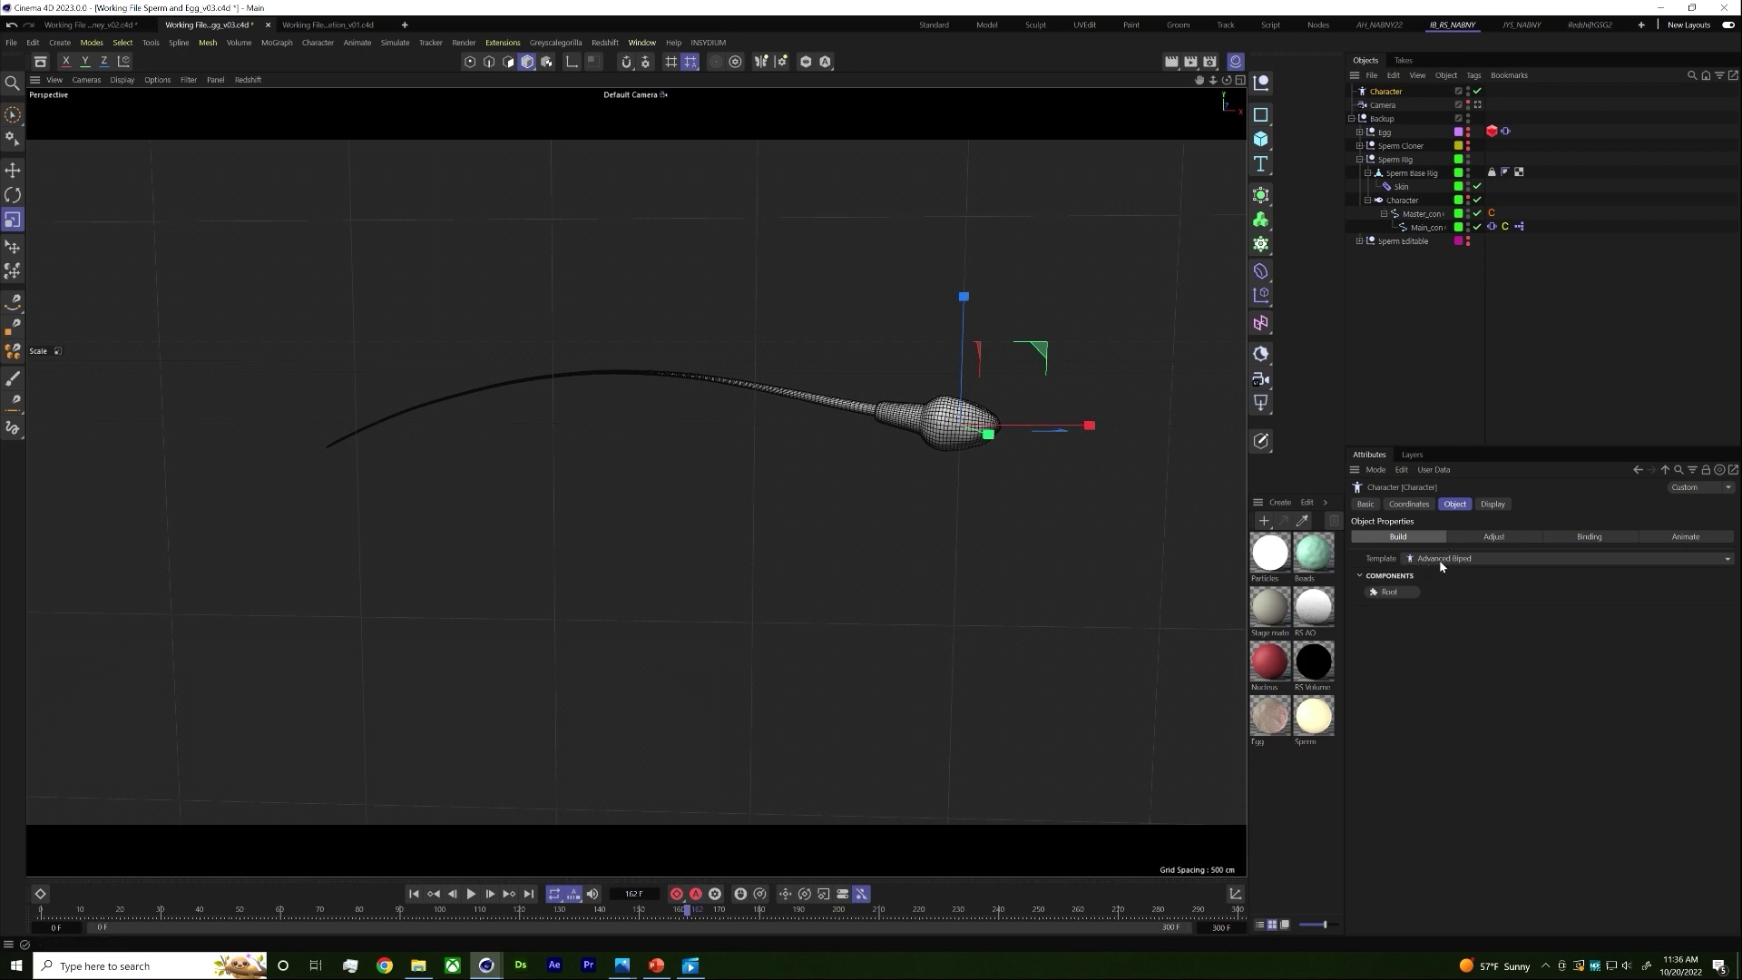
left_click(1566, 565)
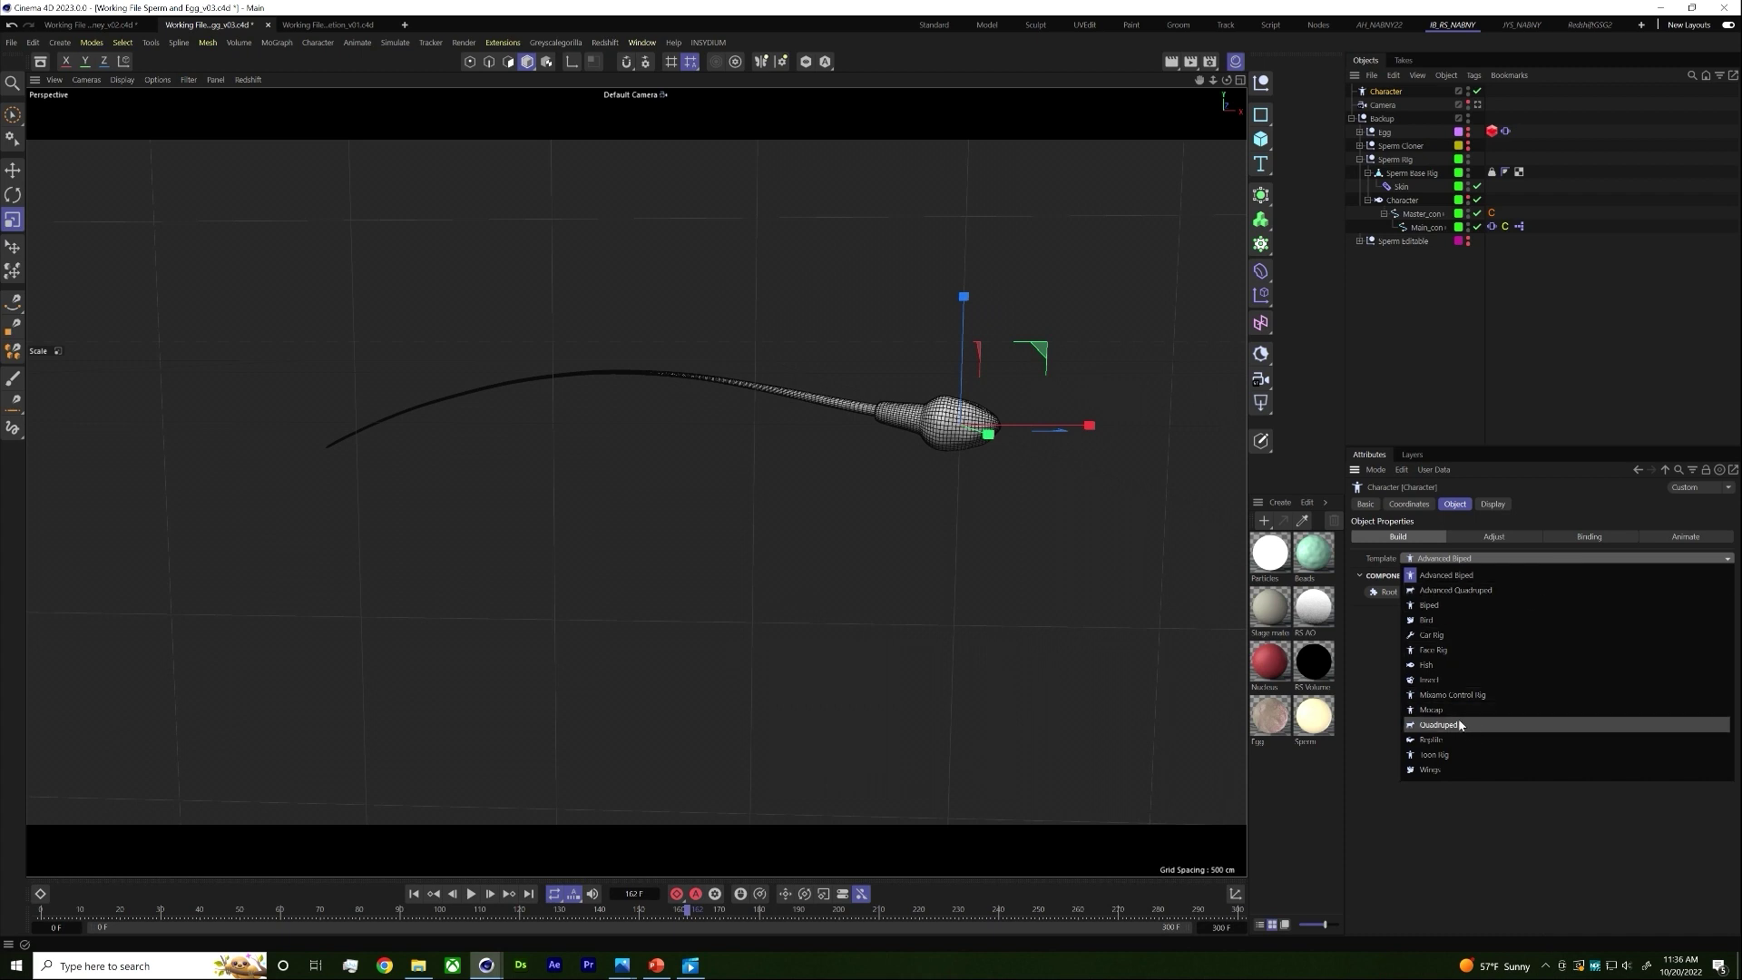
left_click(1430, 666)
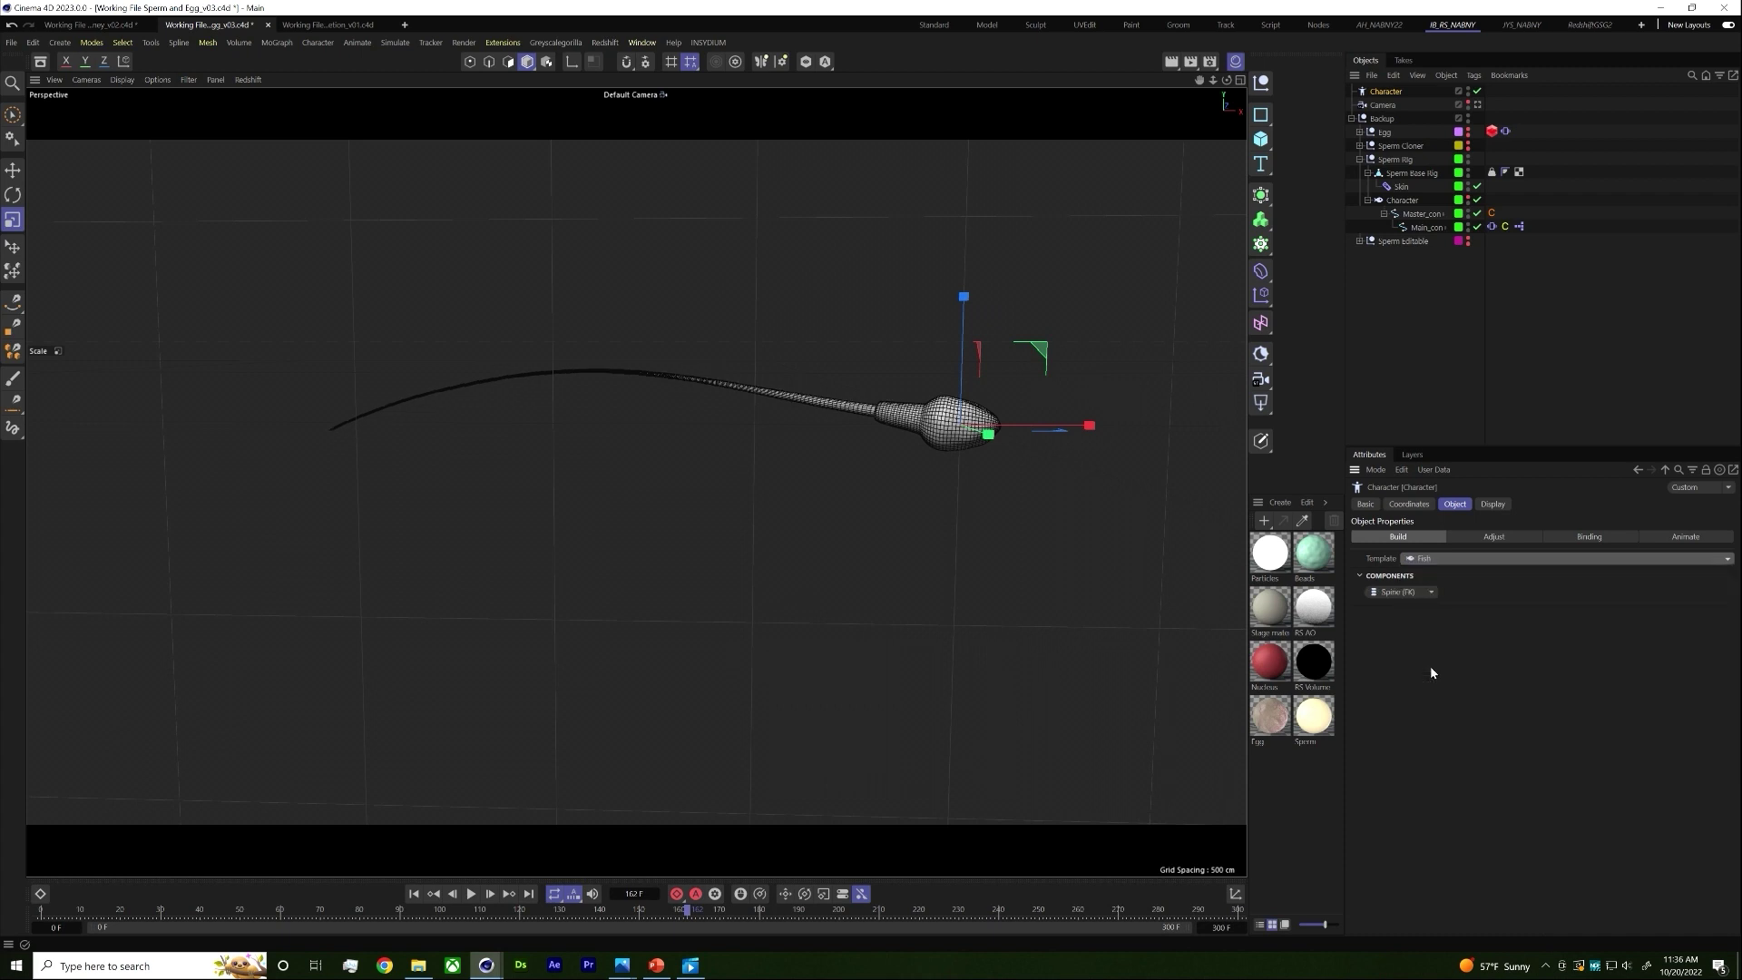
Step: Try adding the Spine (FK) component to the Fish character, check its coordinates, and undo the addition
left_click(1421, 592)
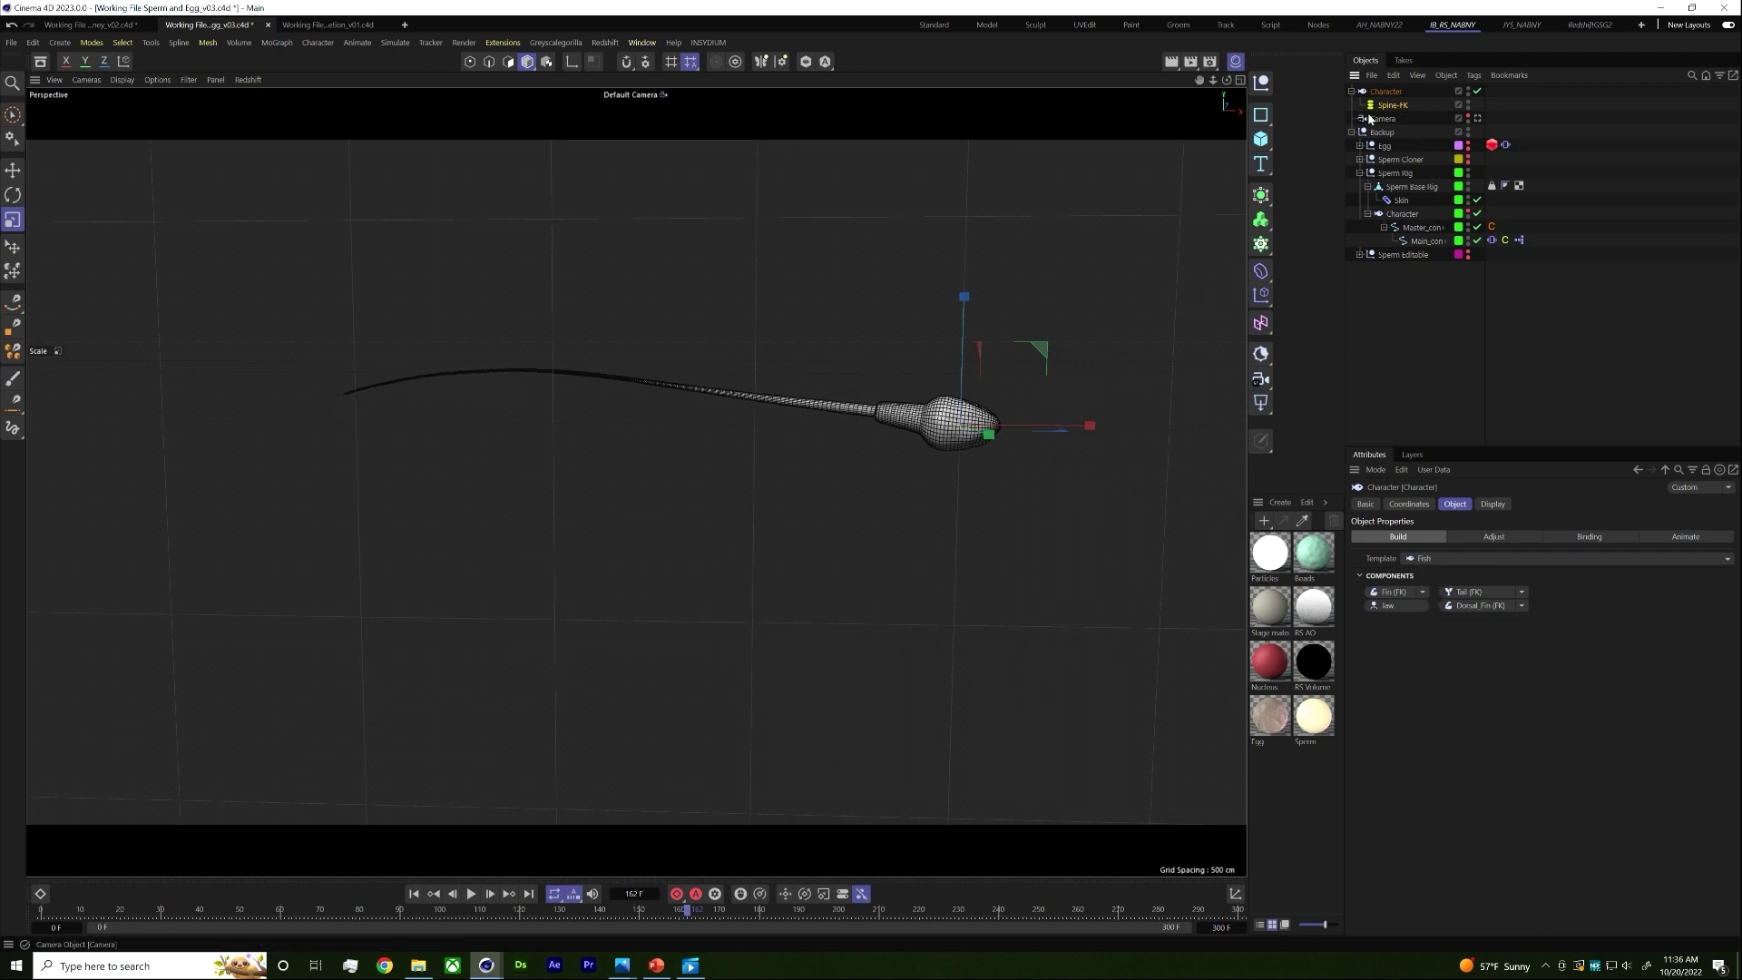
left_click(1409, 504)
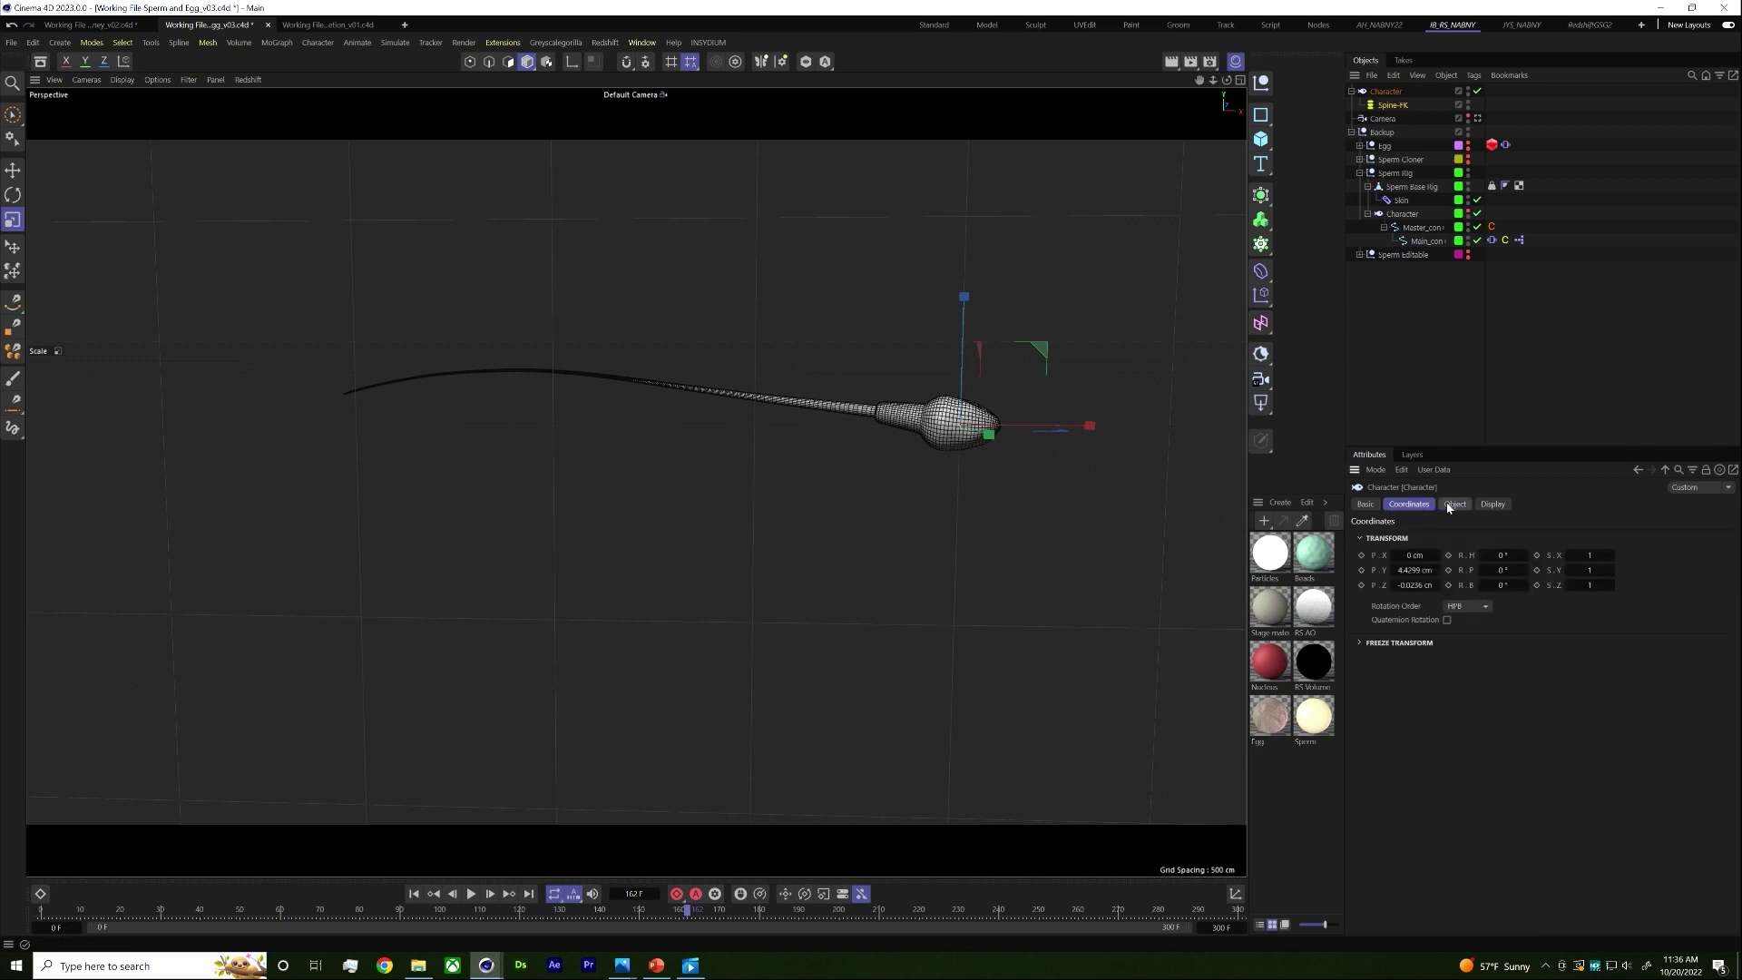
key("ctrl+z")
key("ctrl+z")
Step: Look through the Character object's template list, Adjust mode and transform coordinates, and delete the object
left_click(1410, 504)
left_click(1455, 504)
left_click(1430, 559)
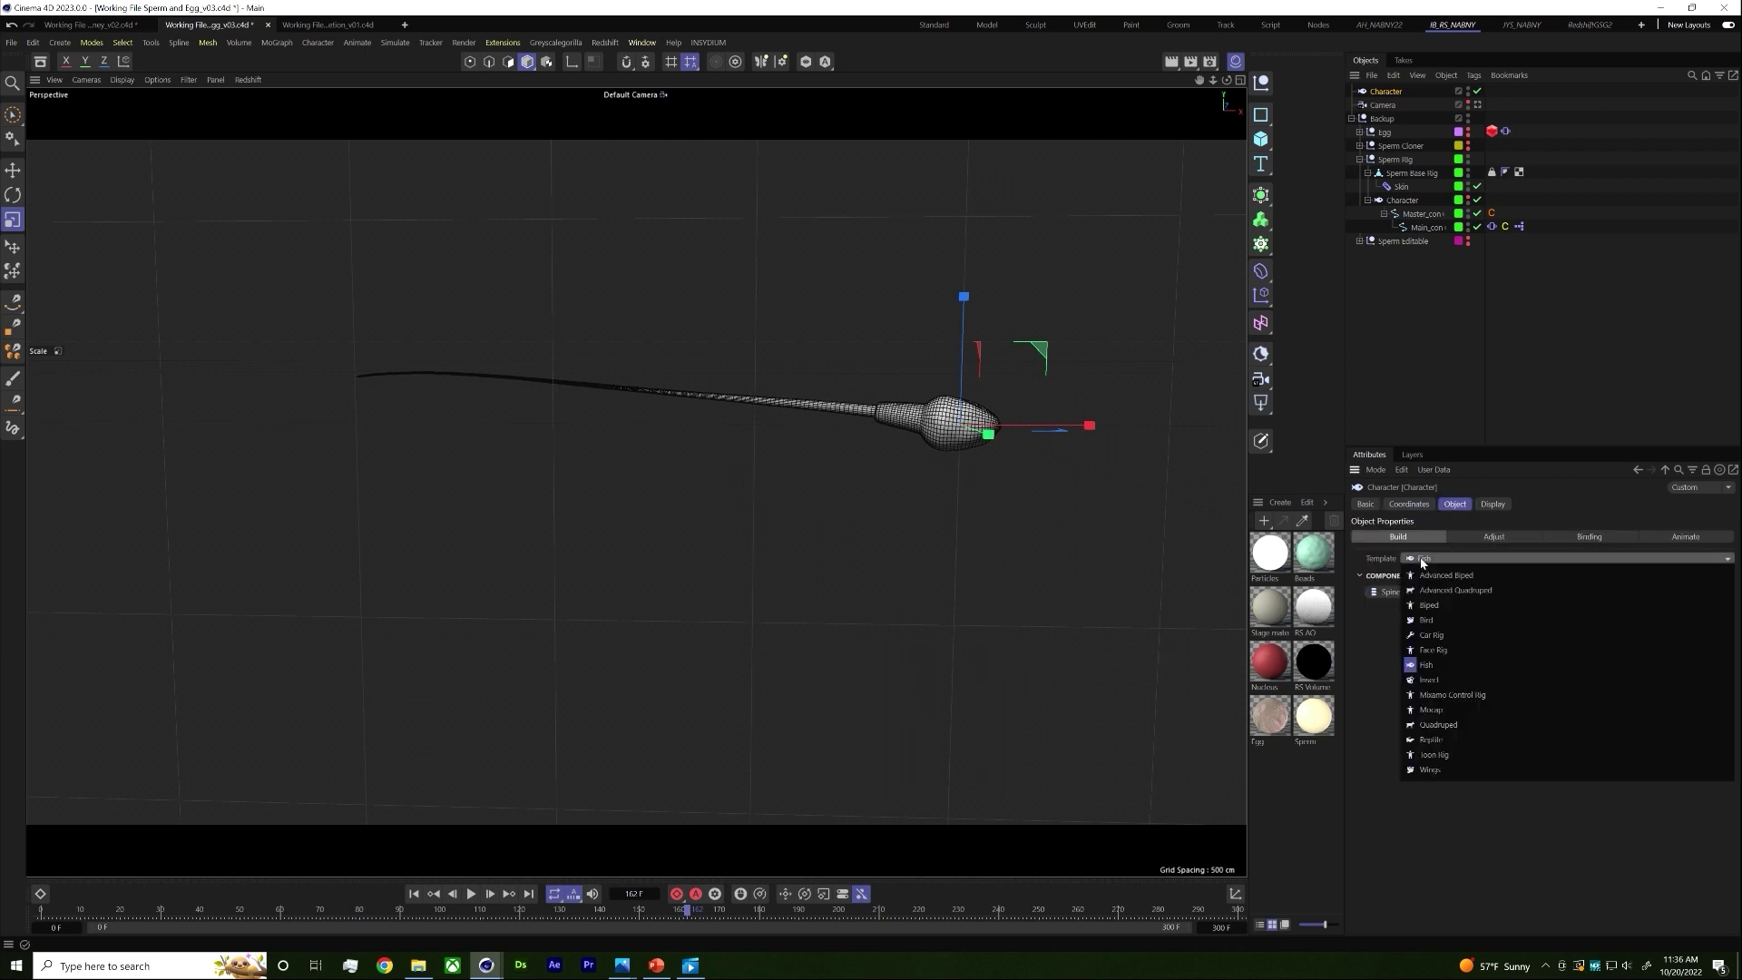
left_click(1422, 560)
left_click(1423, 560)
left_click(1446, 575)
left_click(1458, 537)
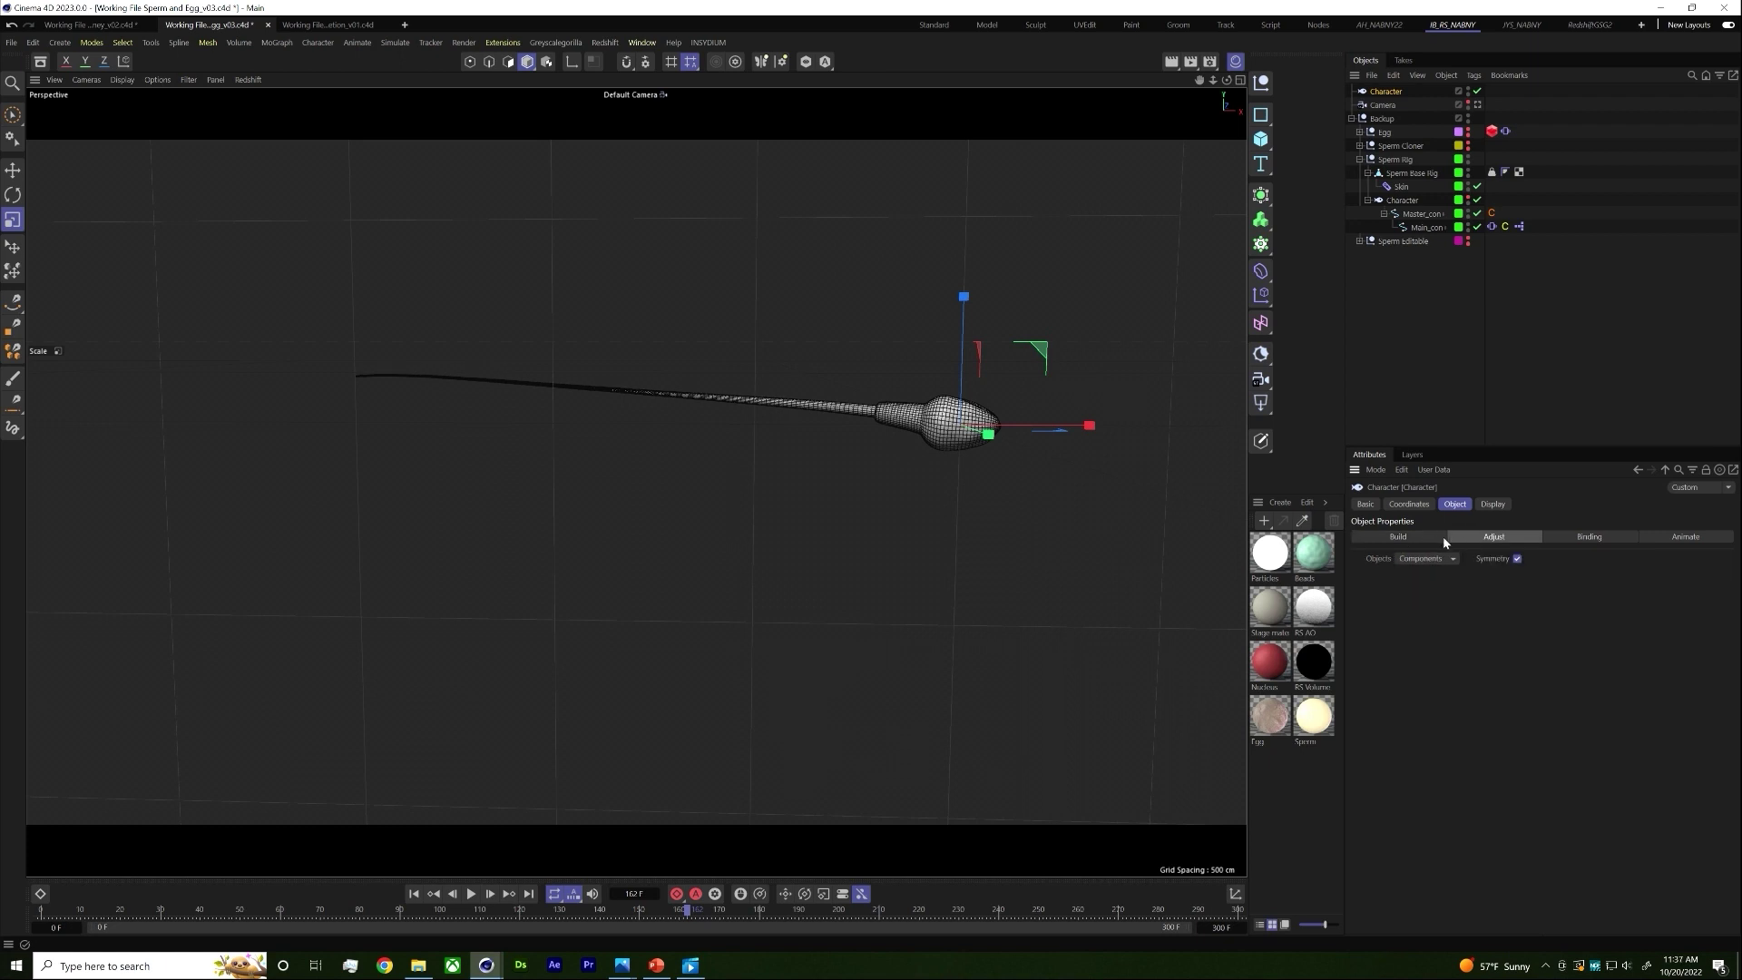
left_click(1409, 504)
left_click(1360, 643)
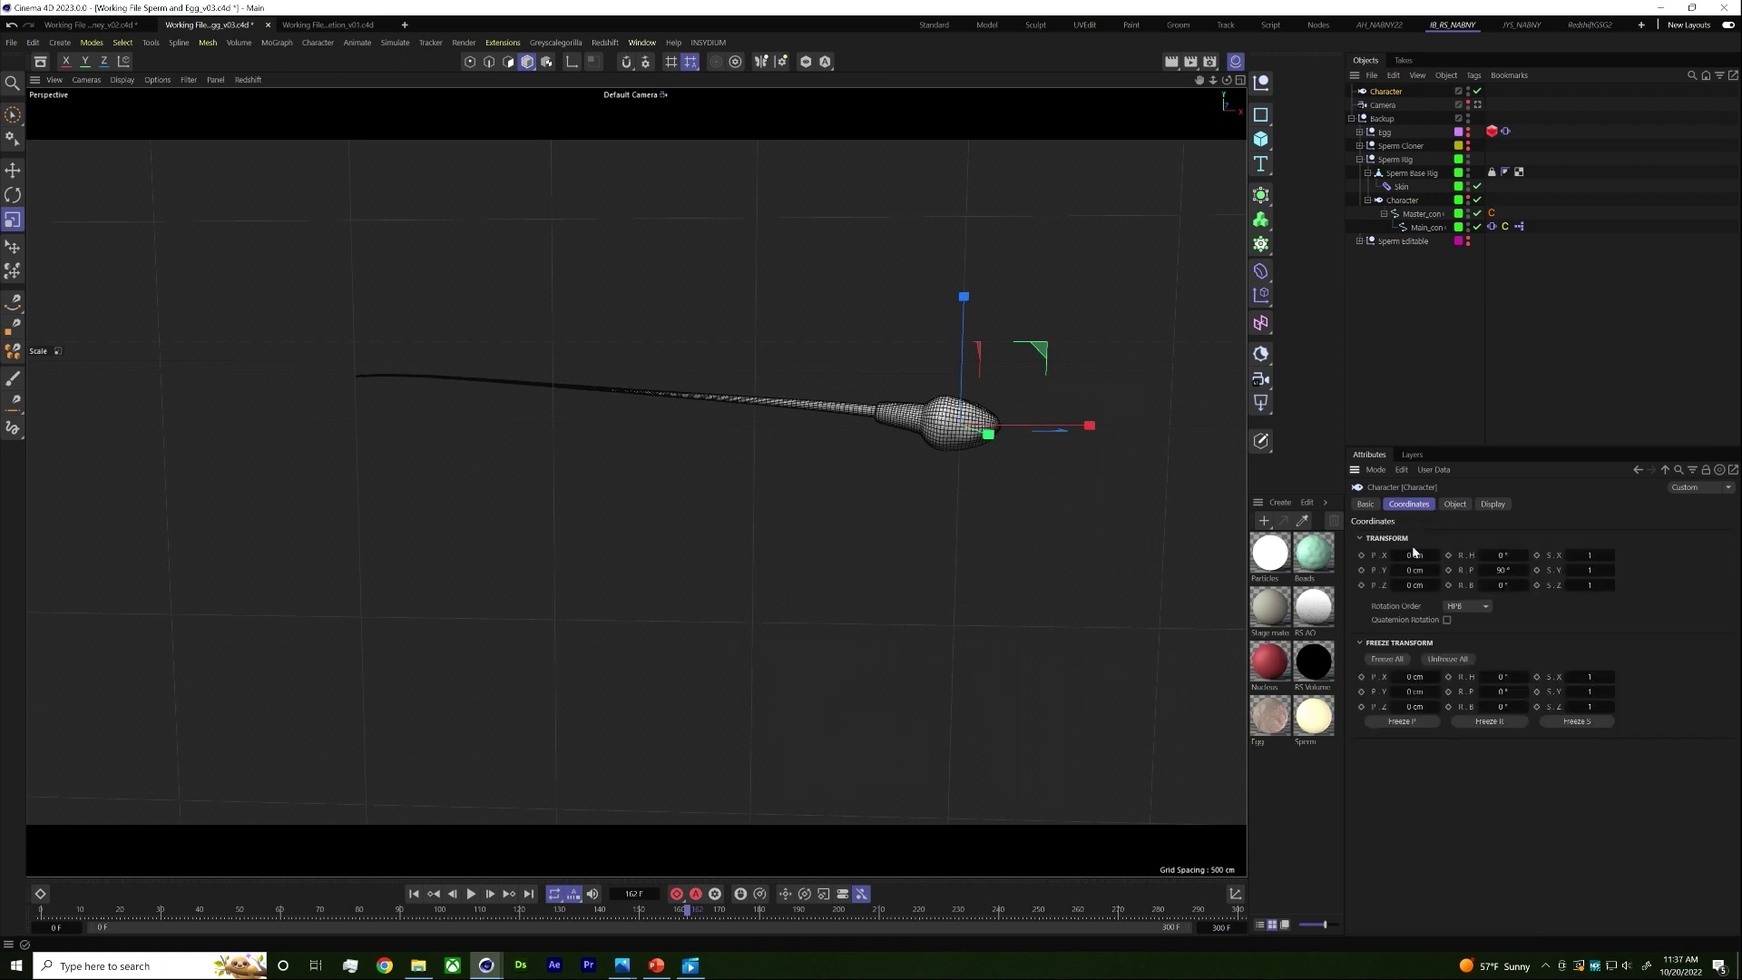
left_click(1455, 504)
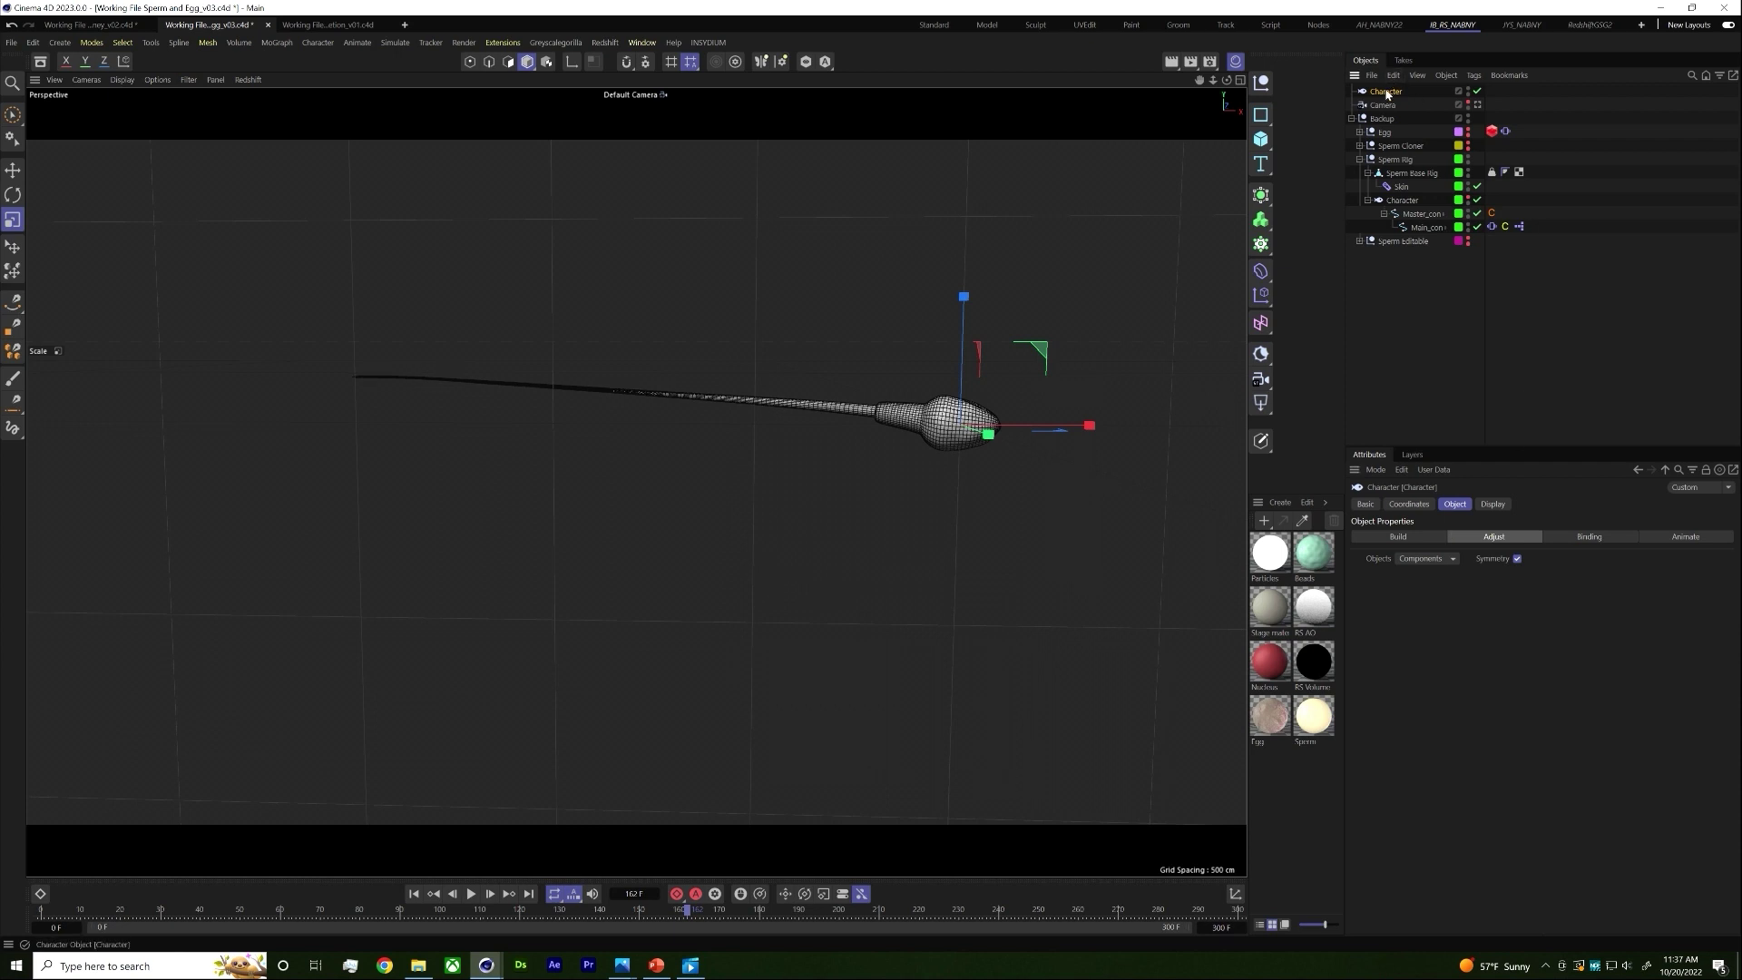
key("Delete")
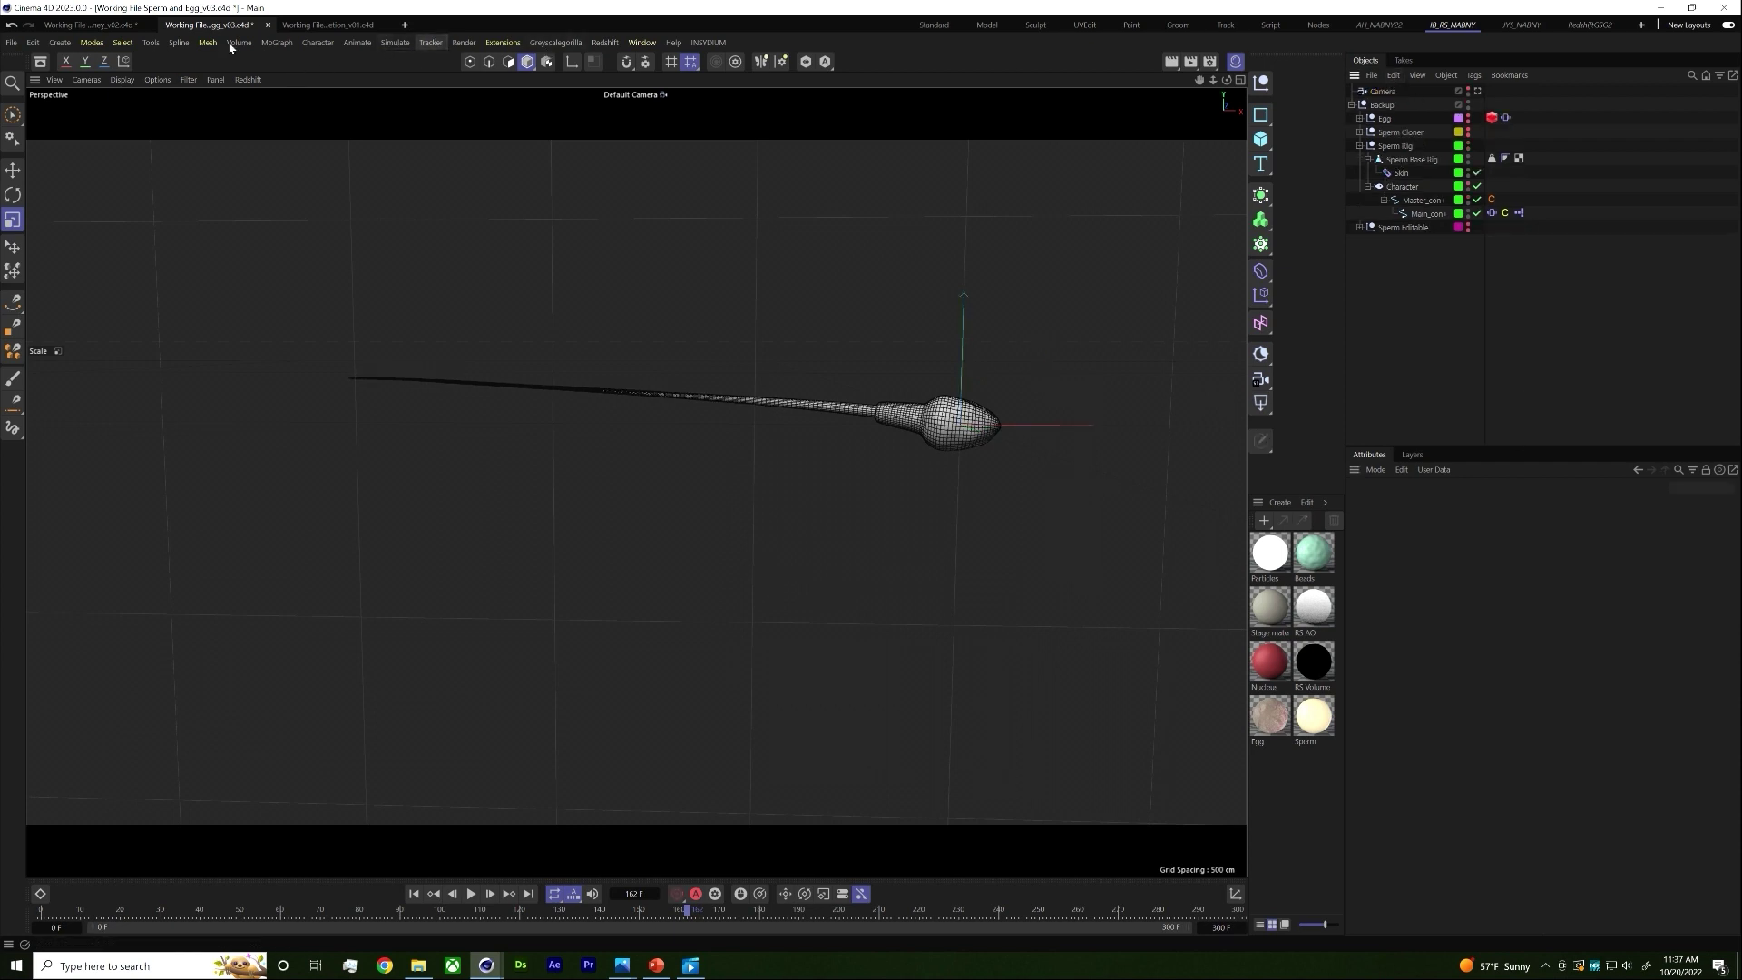
Step: Add a new Character object to the sperm and egg scene
left_click(319, 43)
left_click(334, 115)
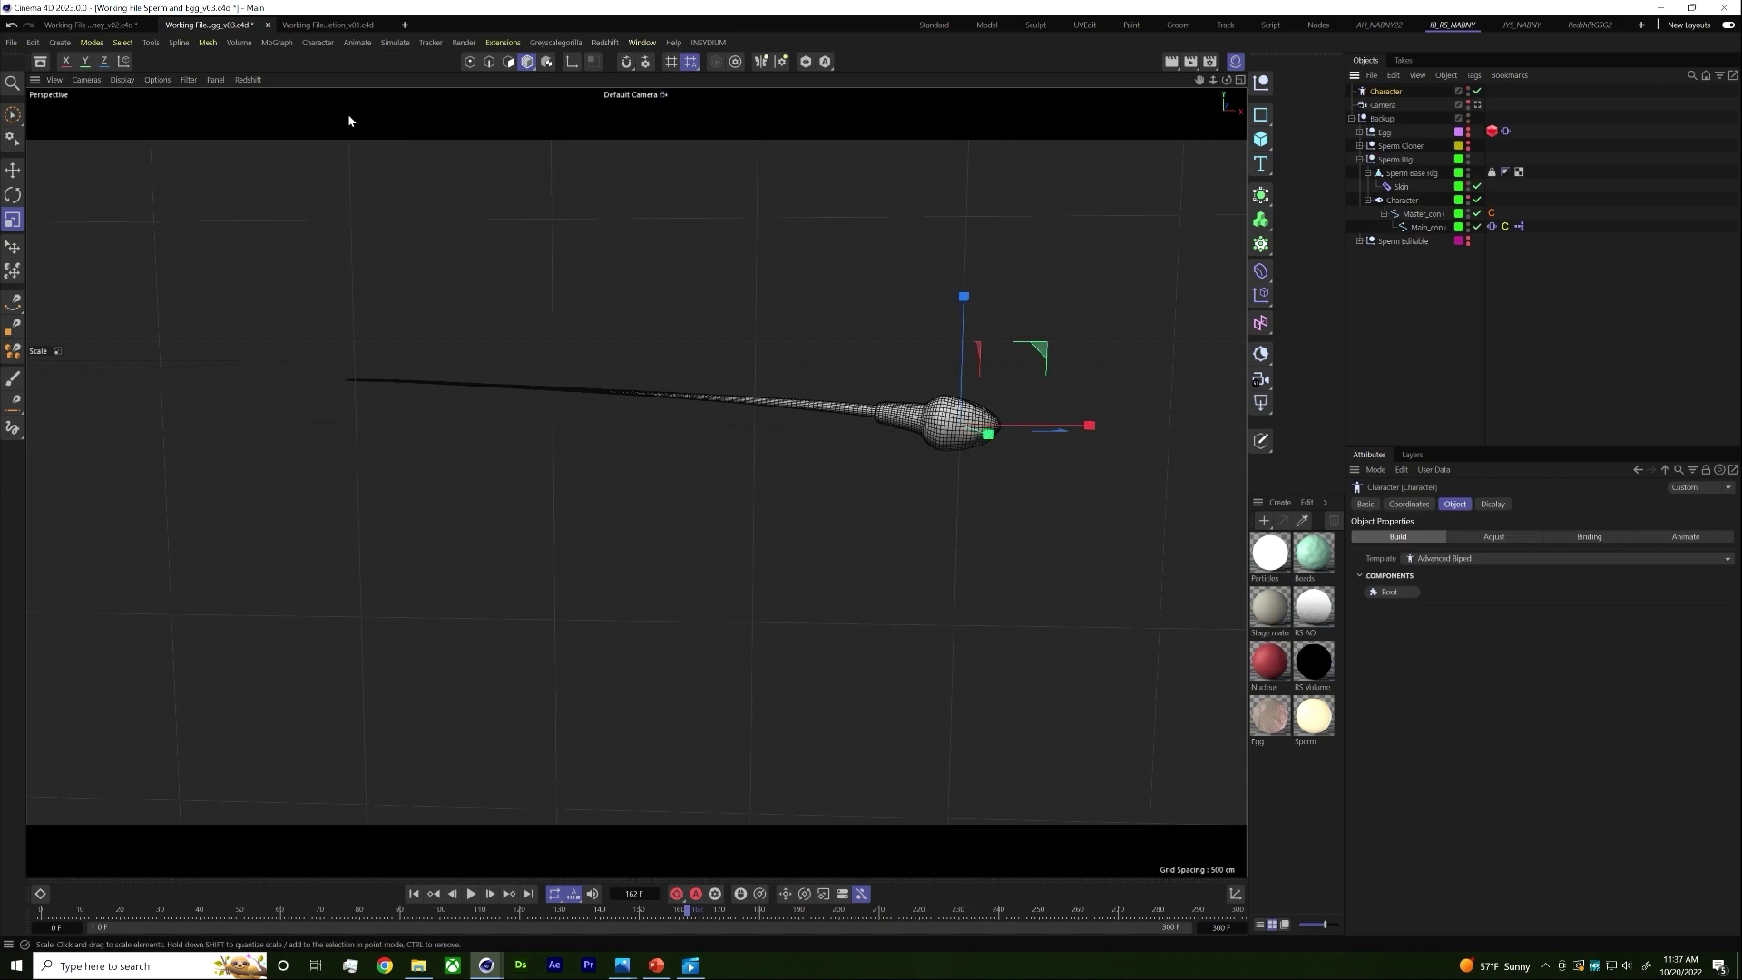
Step: Set the new Character's template to Fish, add the Spine (IK) component, and check its Display and Coordinates settings
left_click(1418, 560)
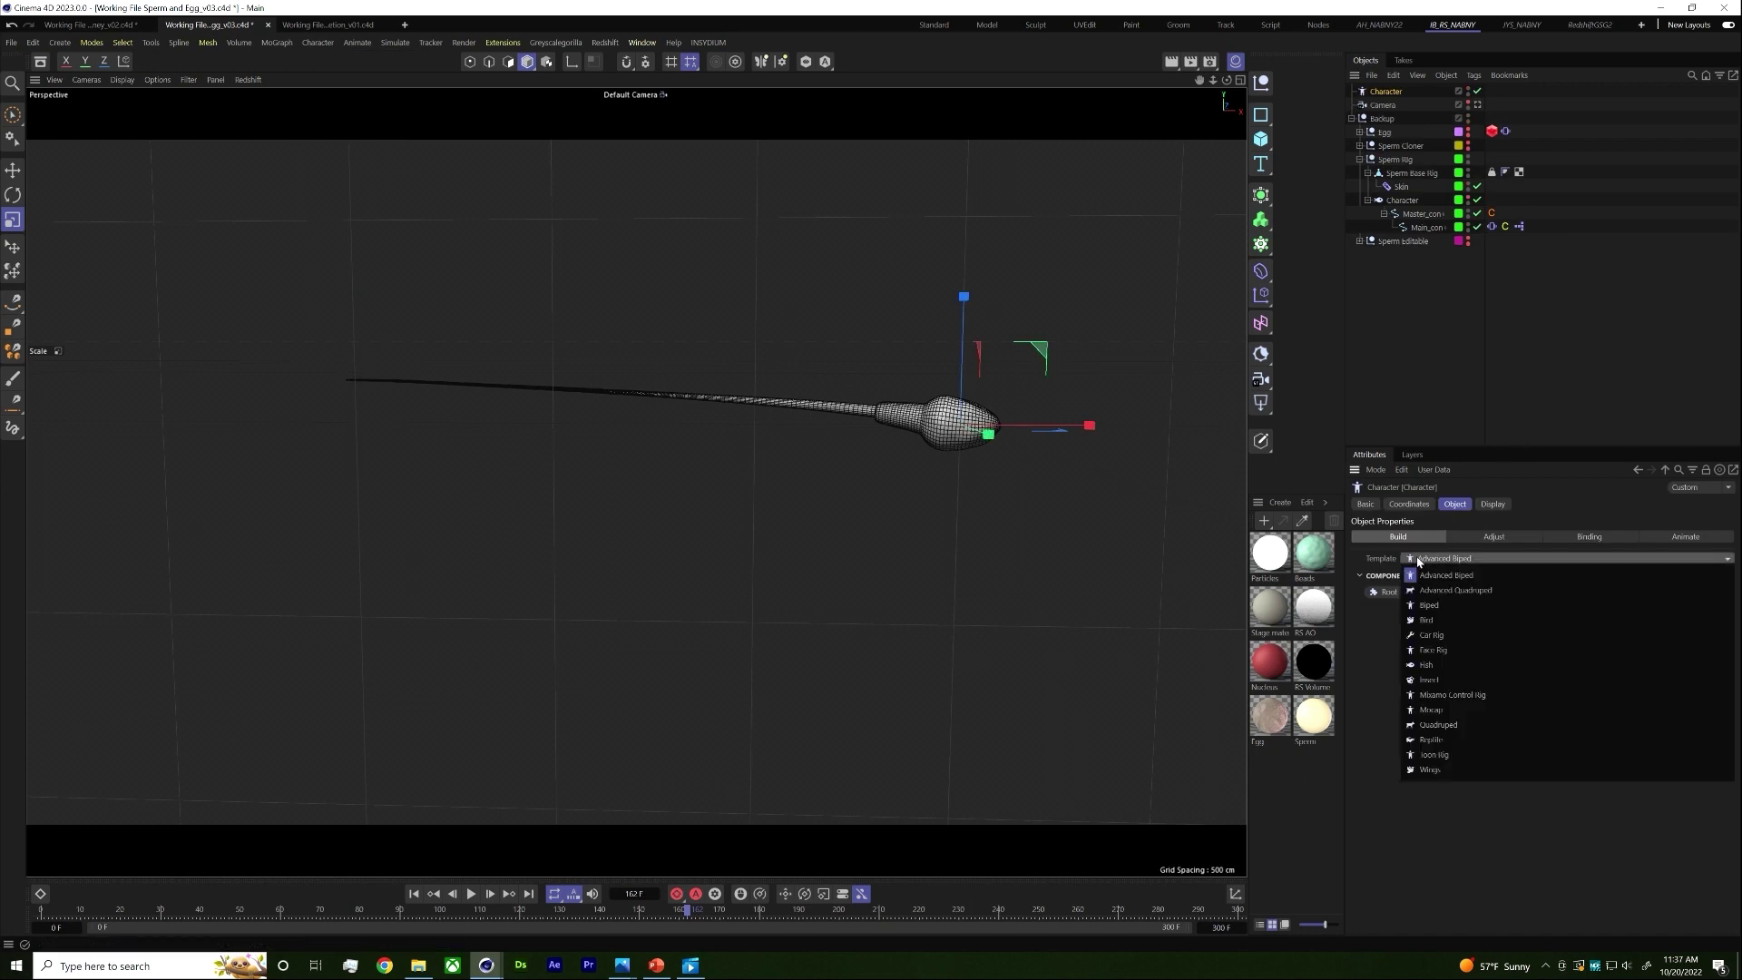
left_click(1427, 666)
left_click(1433, 598)
left_click(1421, 624)
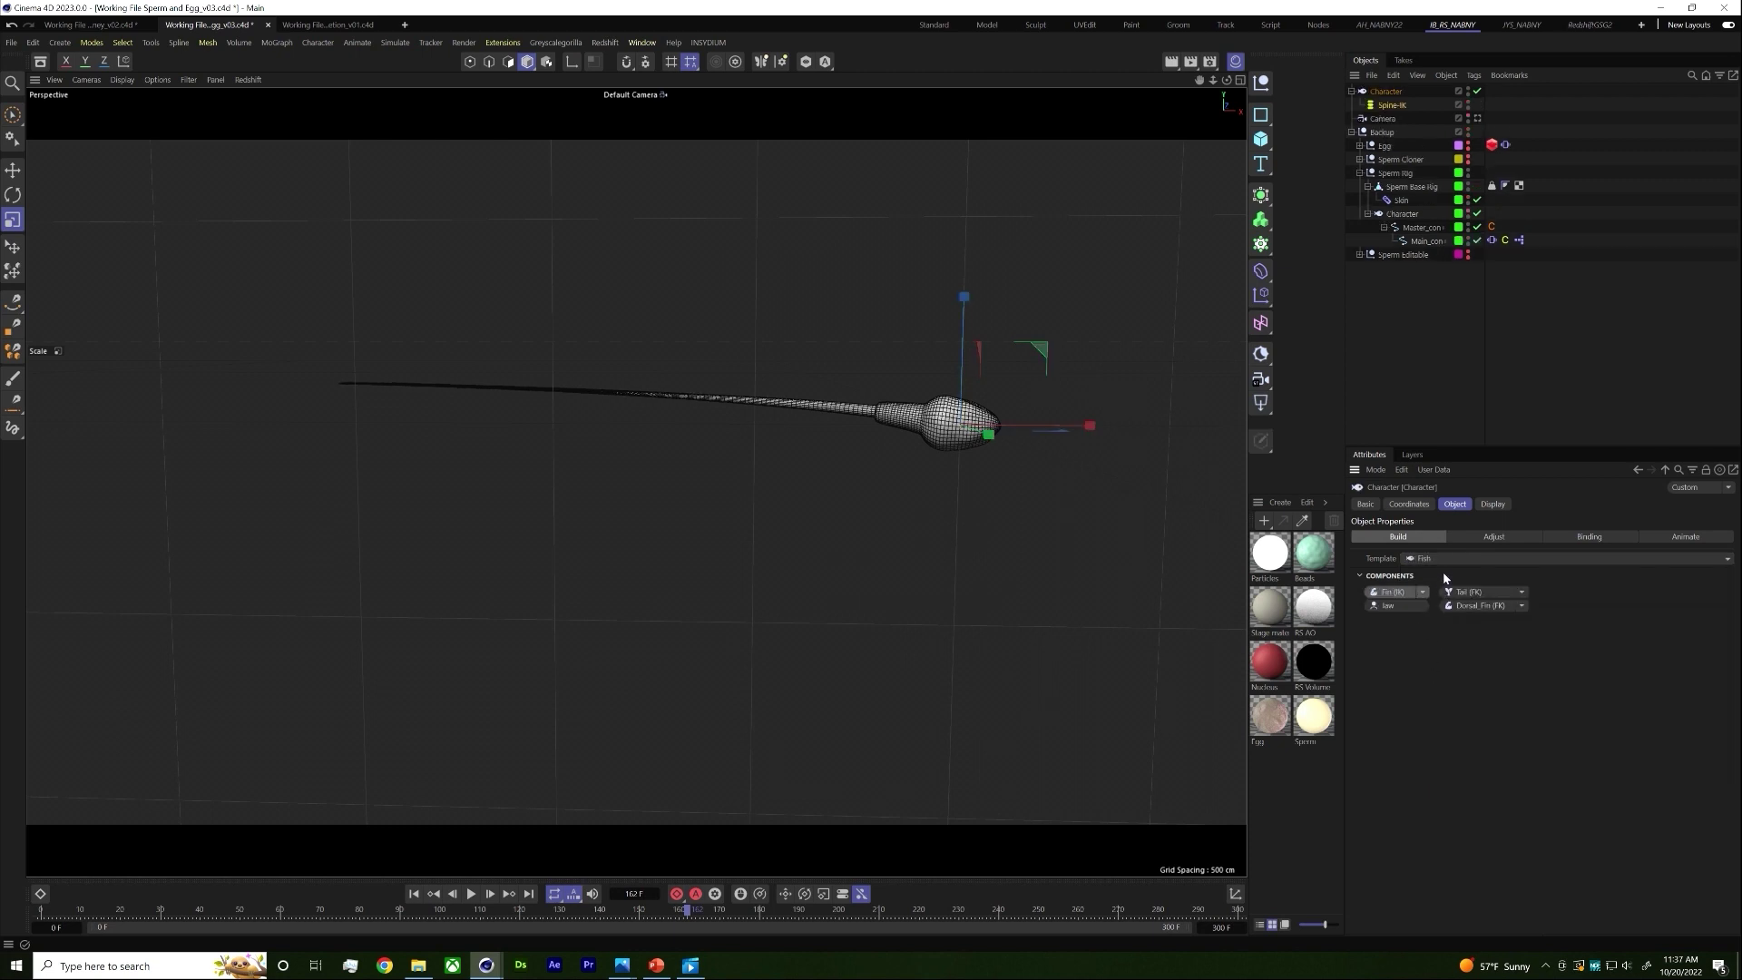
left_click(1491, 504)
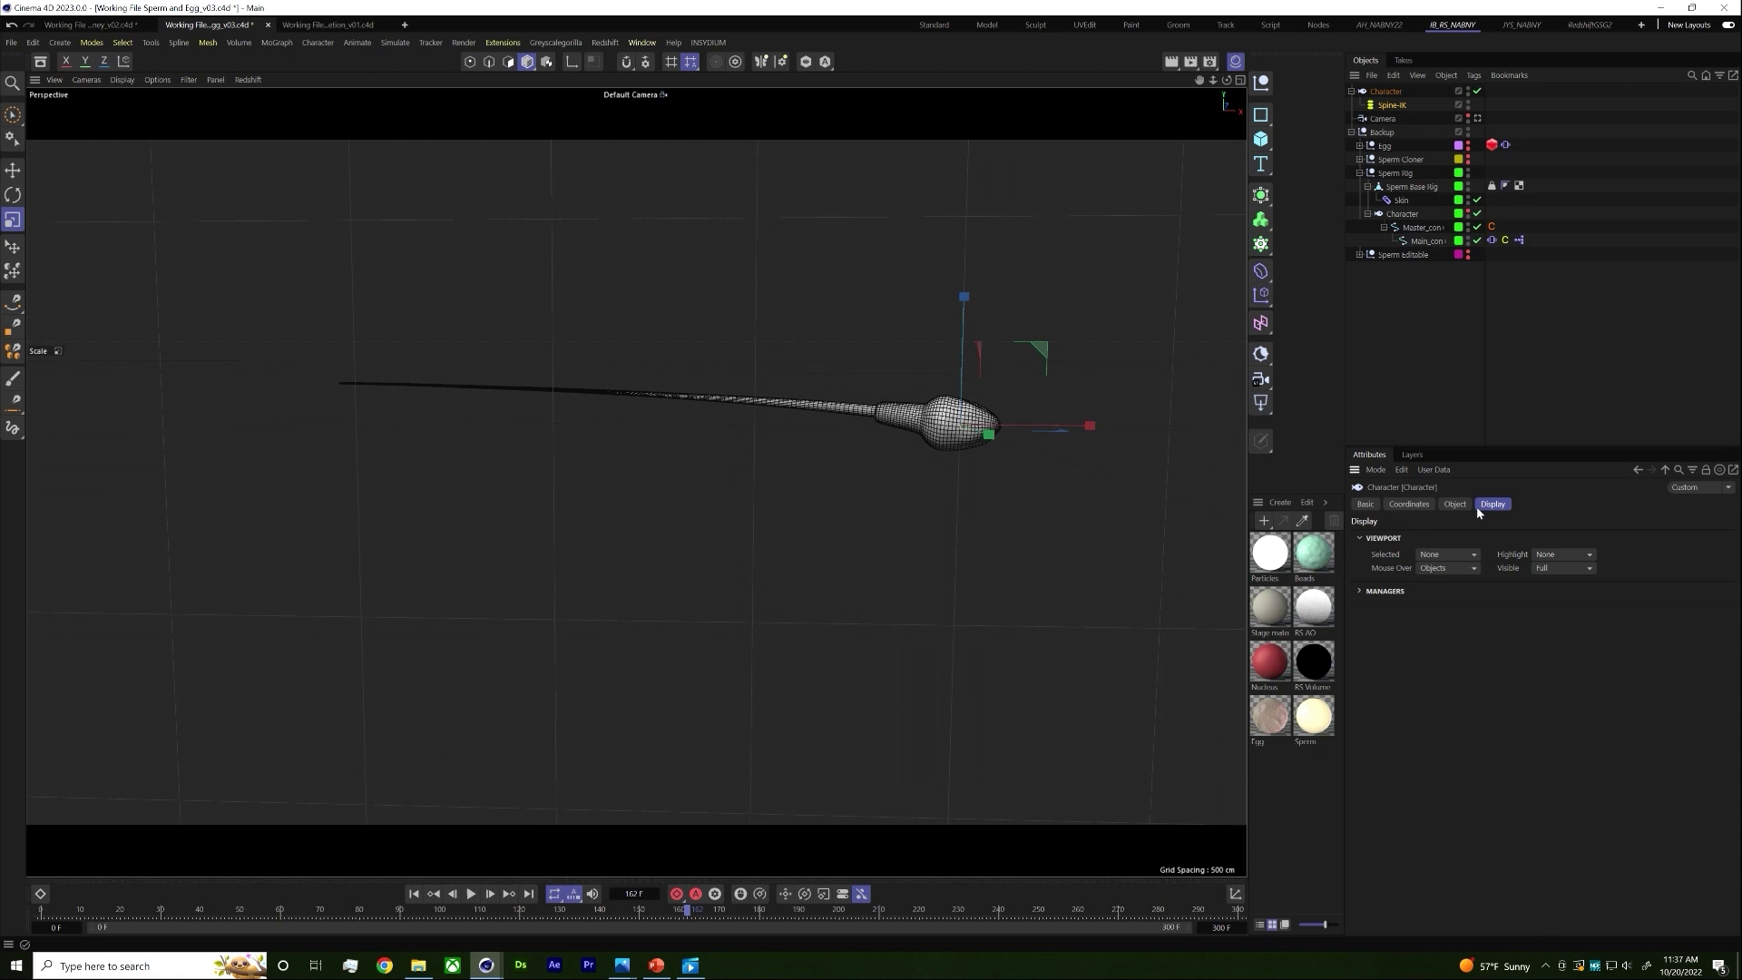
left_click(1410, 505)
left_click(1455, 505)
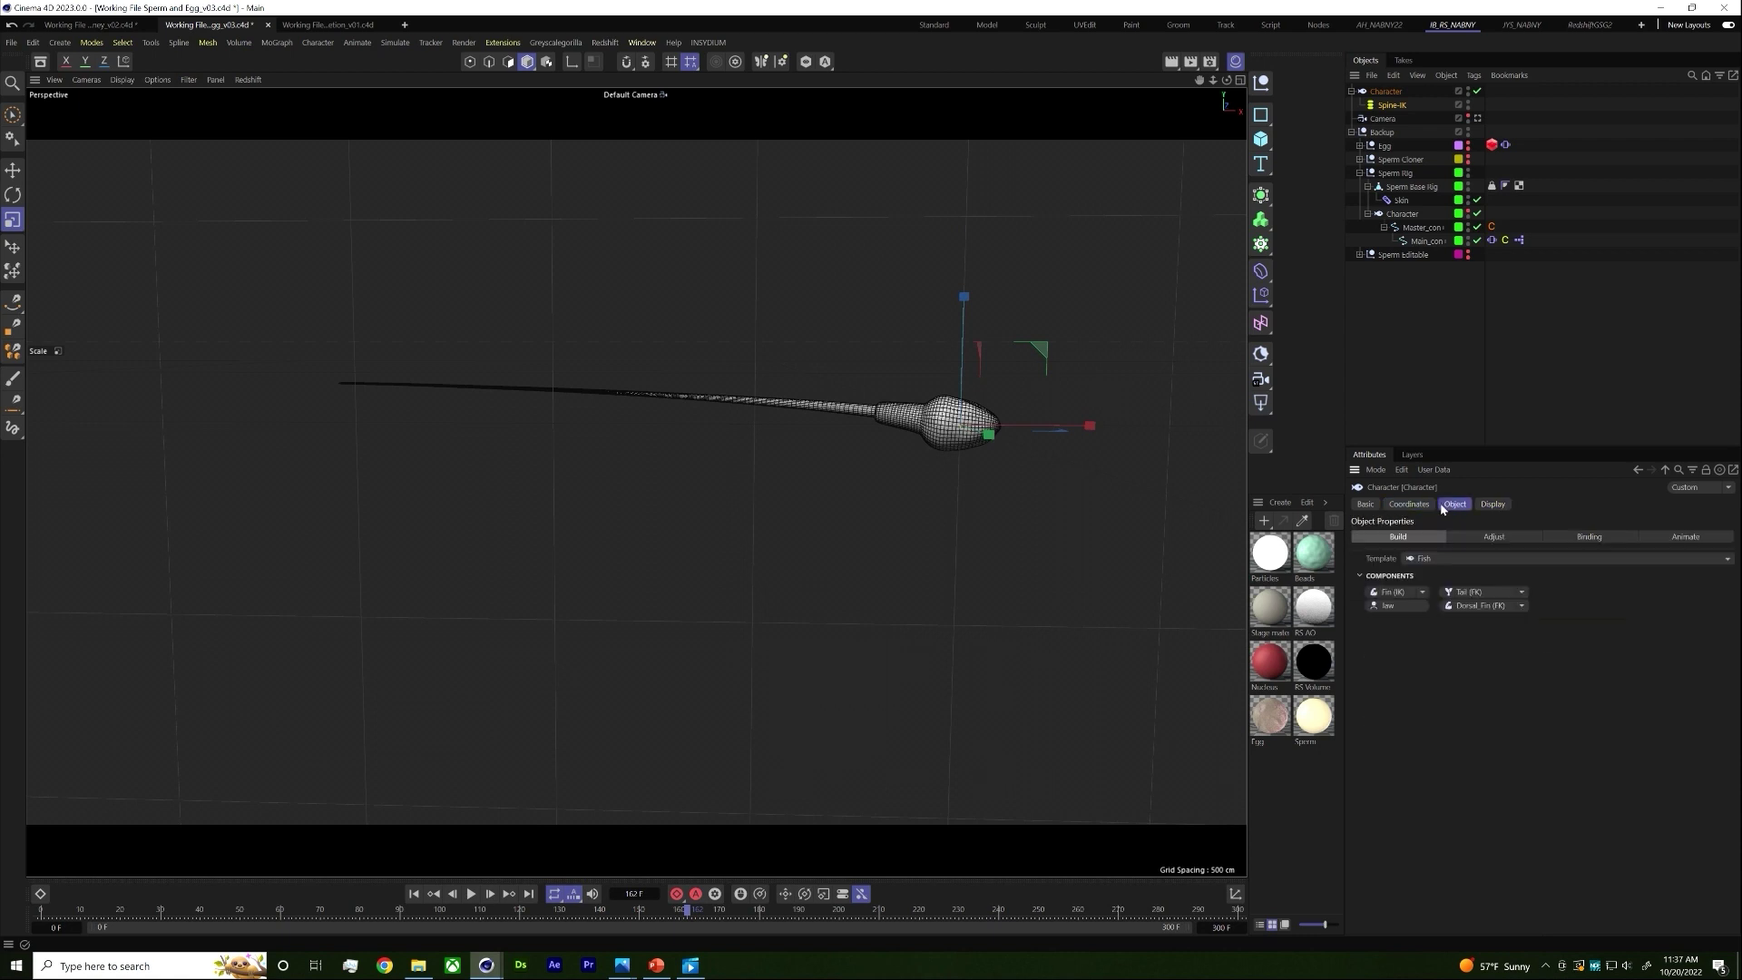
Step: Try adding a fin component to the Fish character, and undo the added fin and IK spine
left_click(1389, 592)
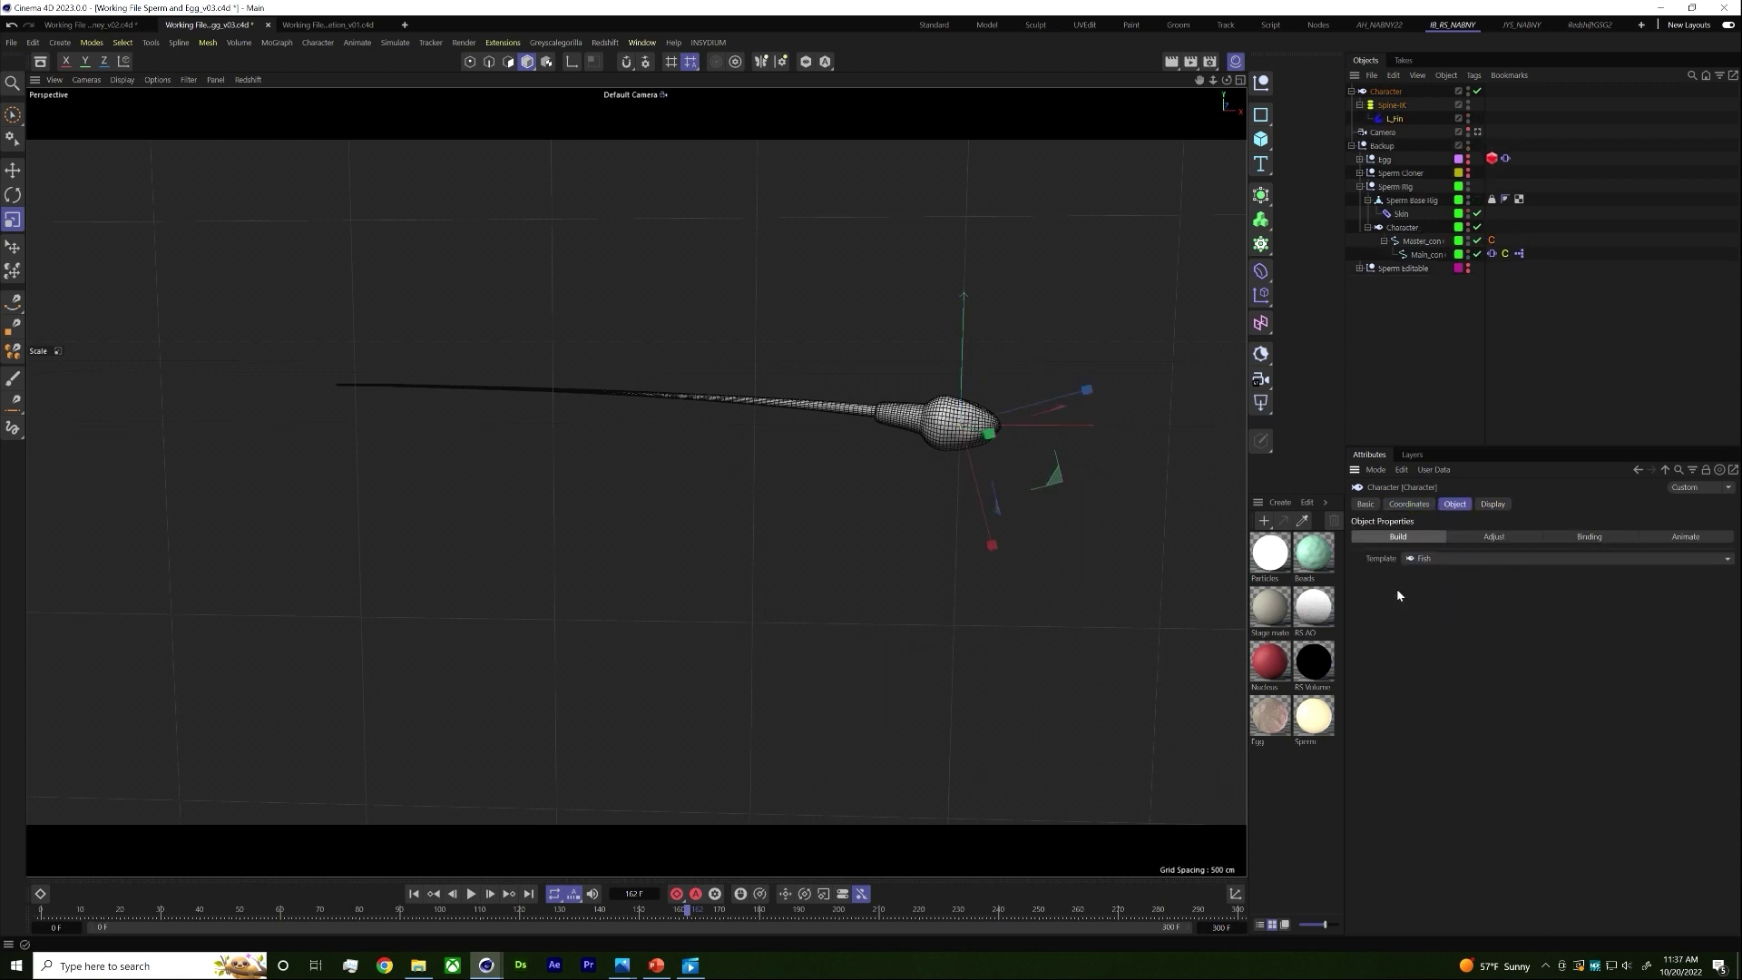
left_click(1420, 558)
left_click(1389, 628)
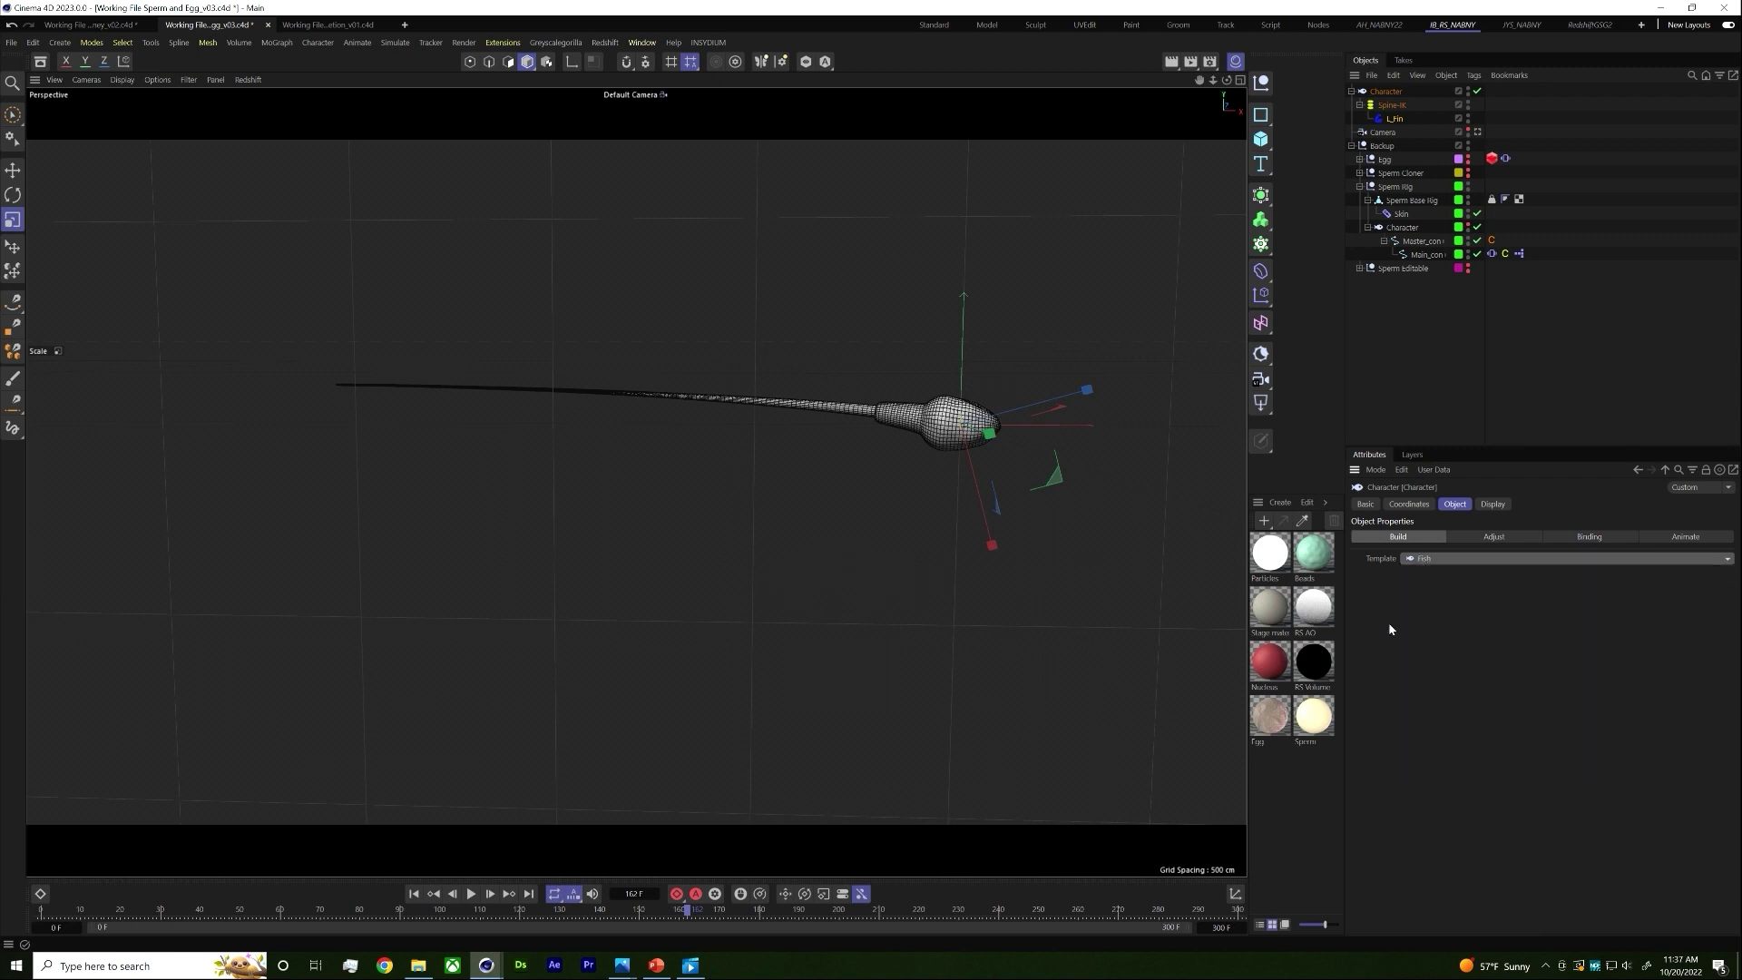
key("ctrl+z")
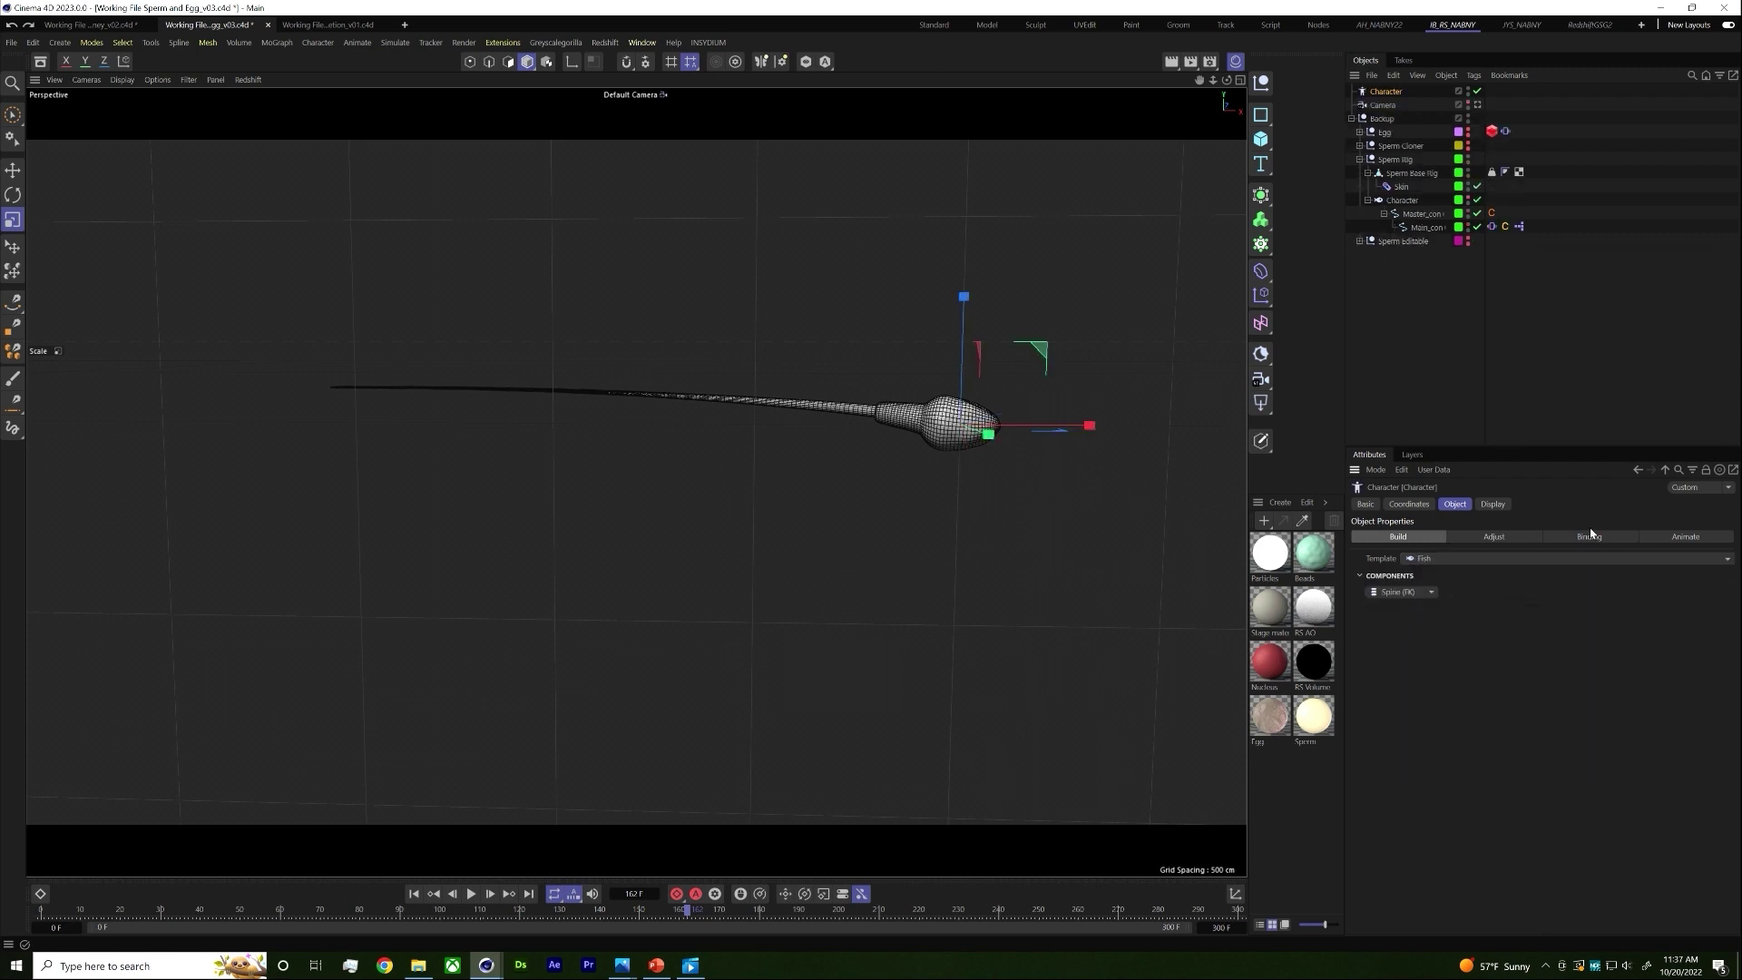
Step: Turn off Auto Size for the Character and open the Coordinate Manager
left_click(1368, 505)
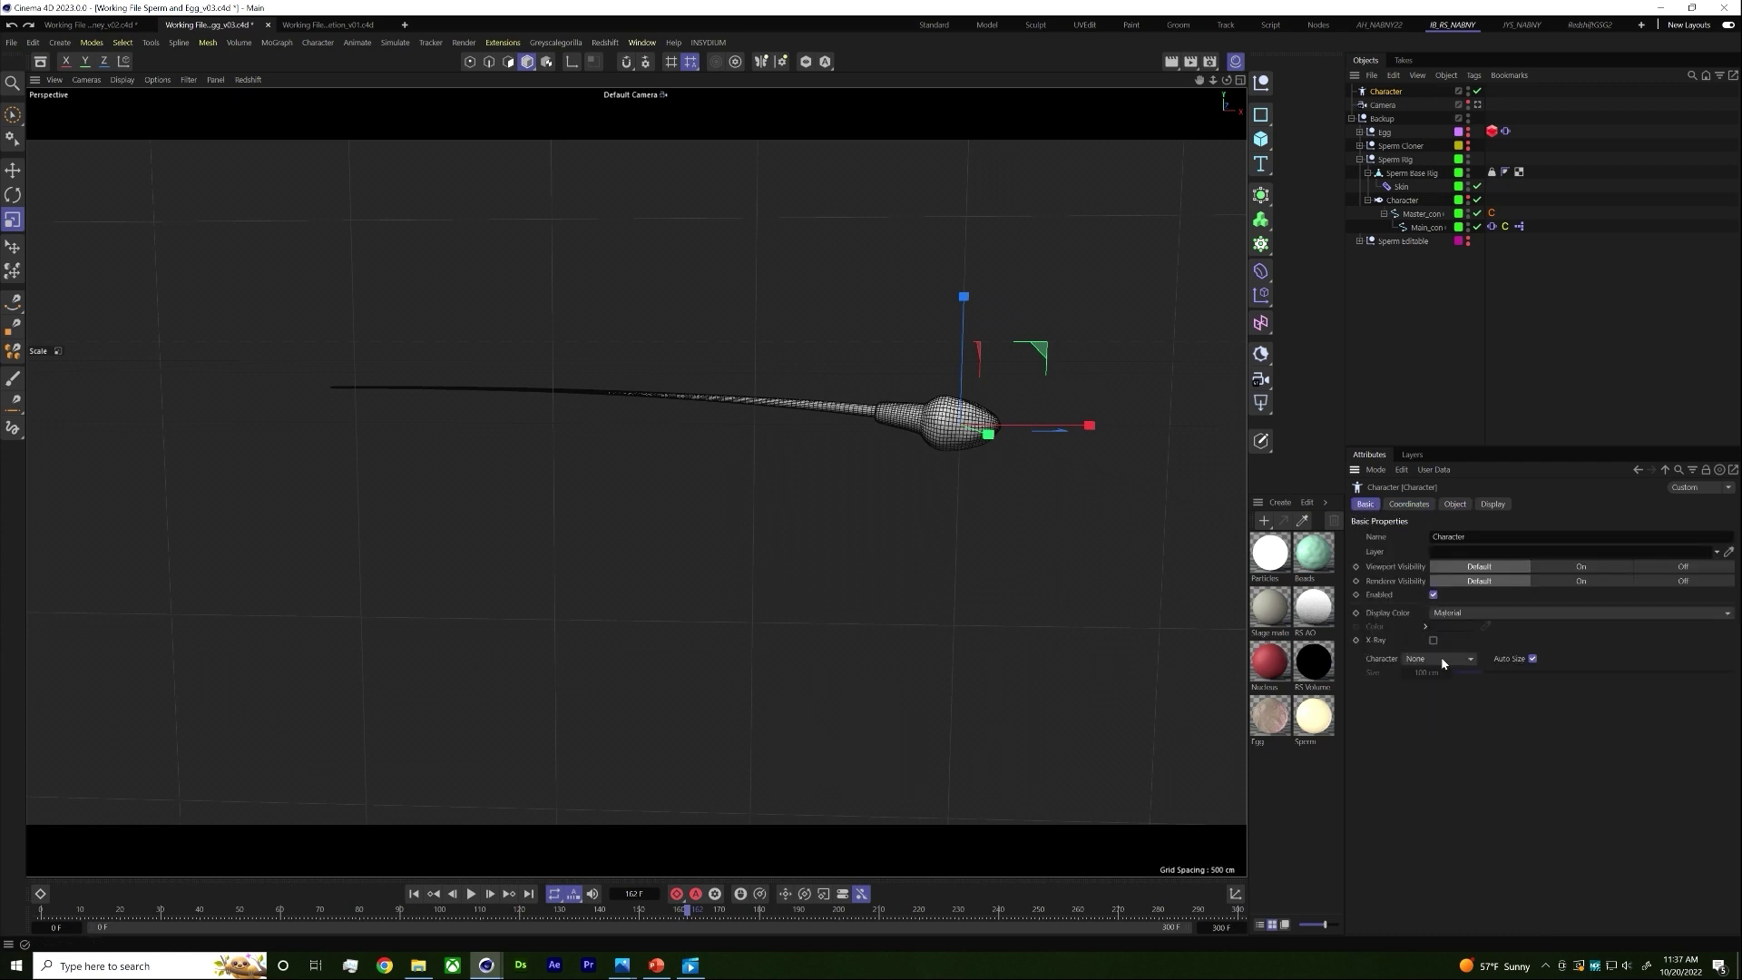
left_click(1532, 660)
left_click(639, 43)
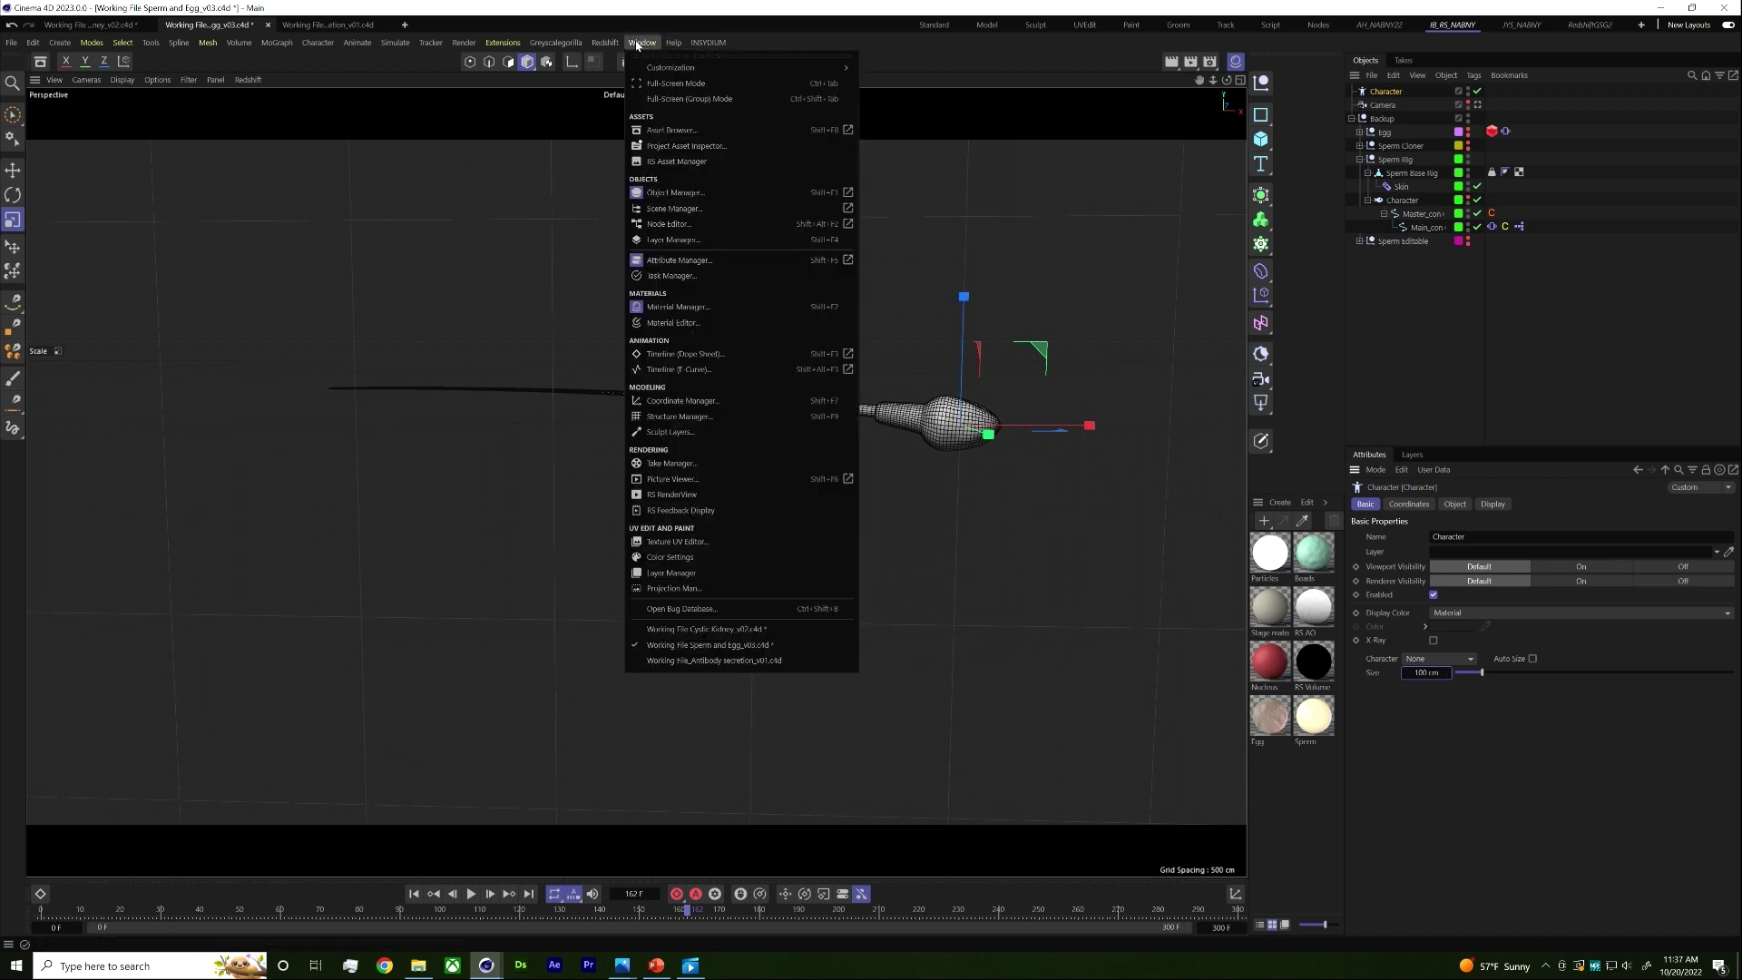
left_click(717, 402)
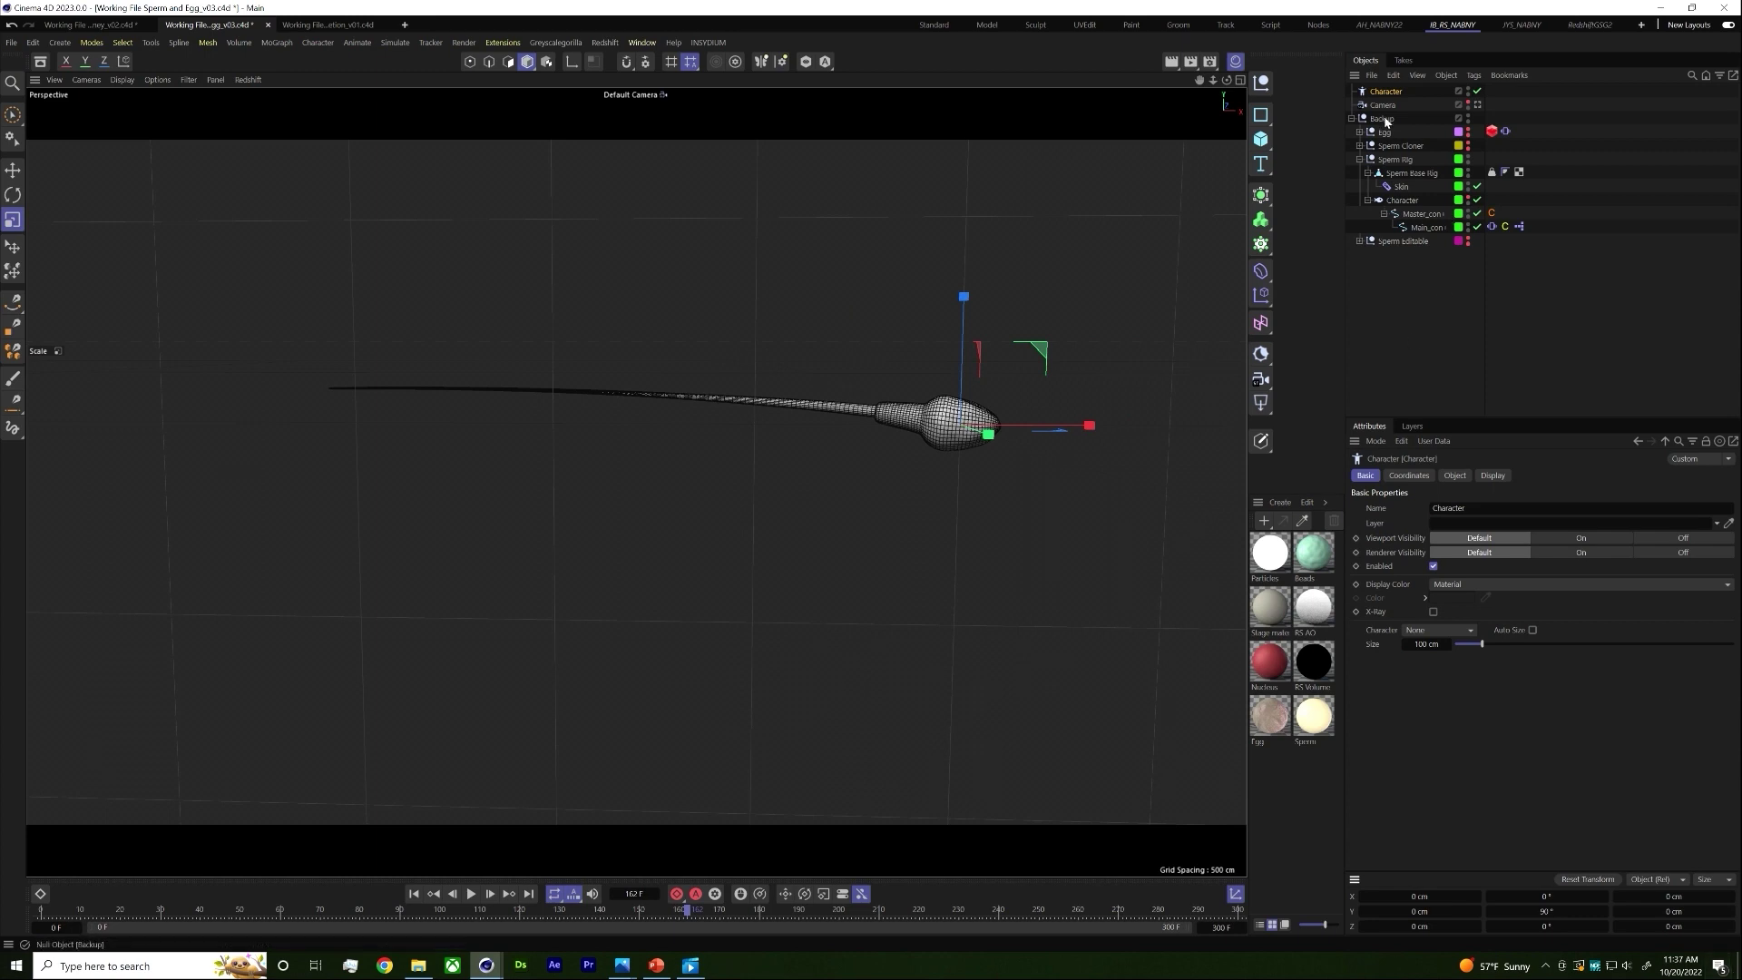
Step: Check the Sperm Base Rig's dimensions, try a cube as a size comparison, and undo the cube
left_click(1401, 175)
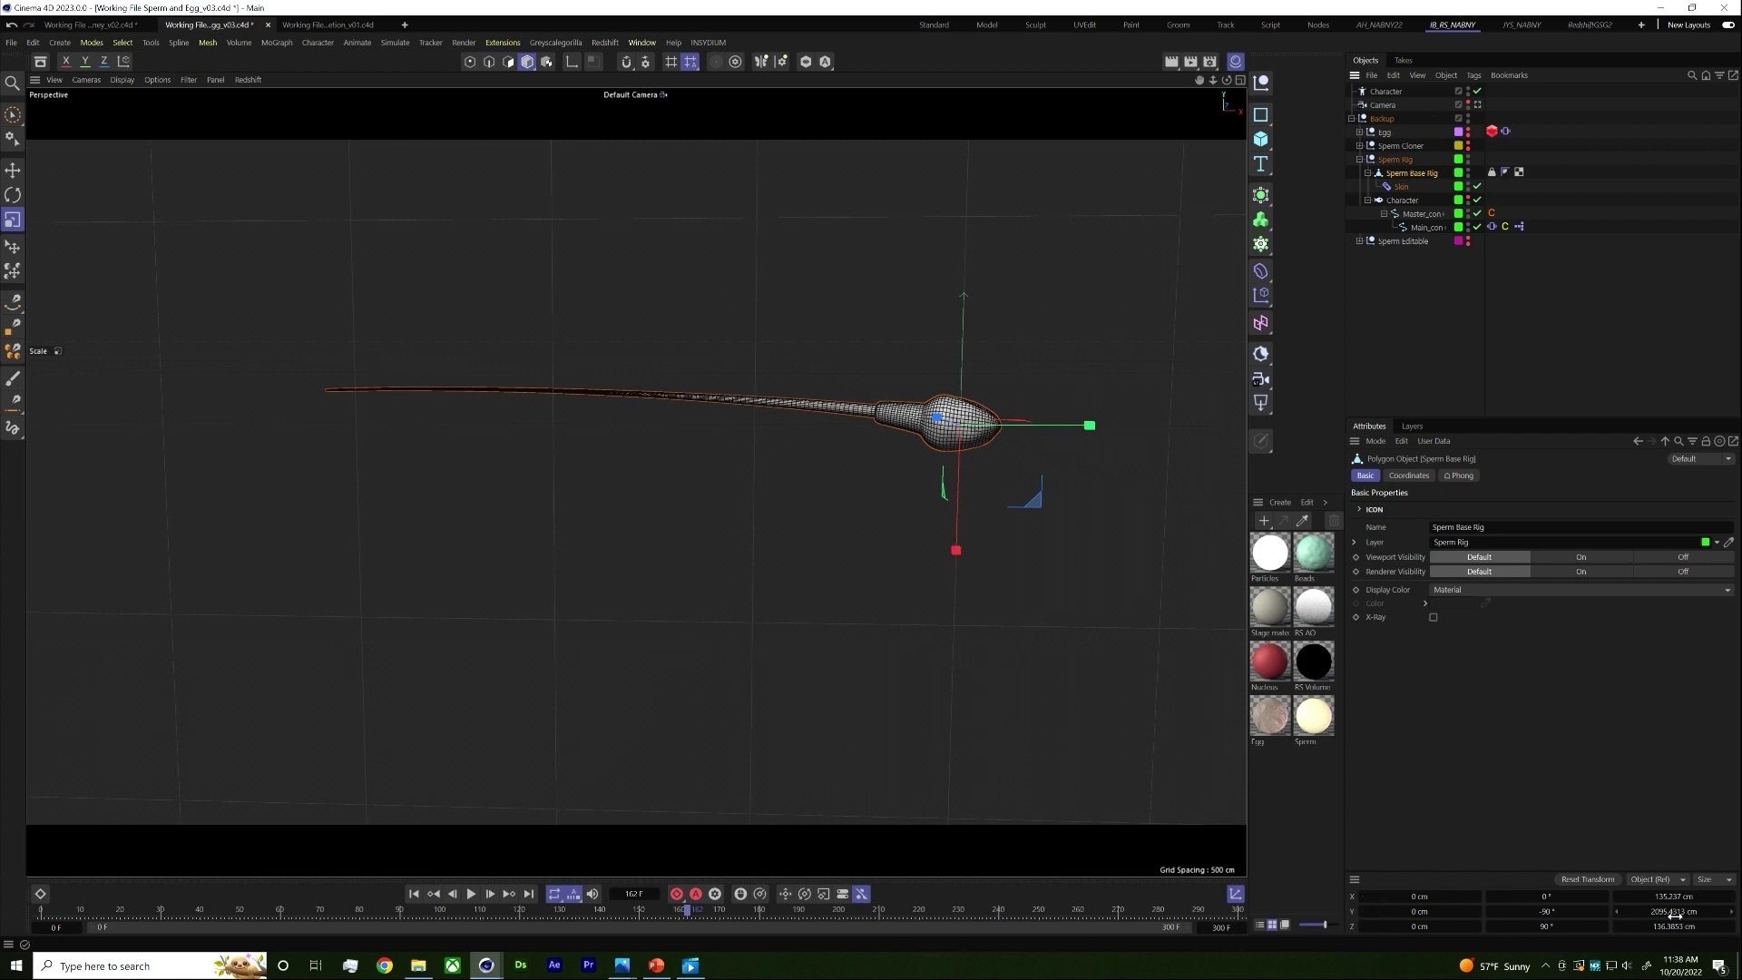
left_click(1263, 140)
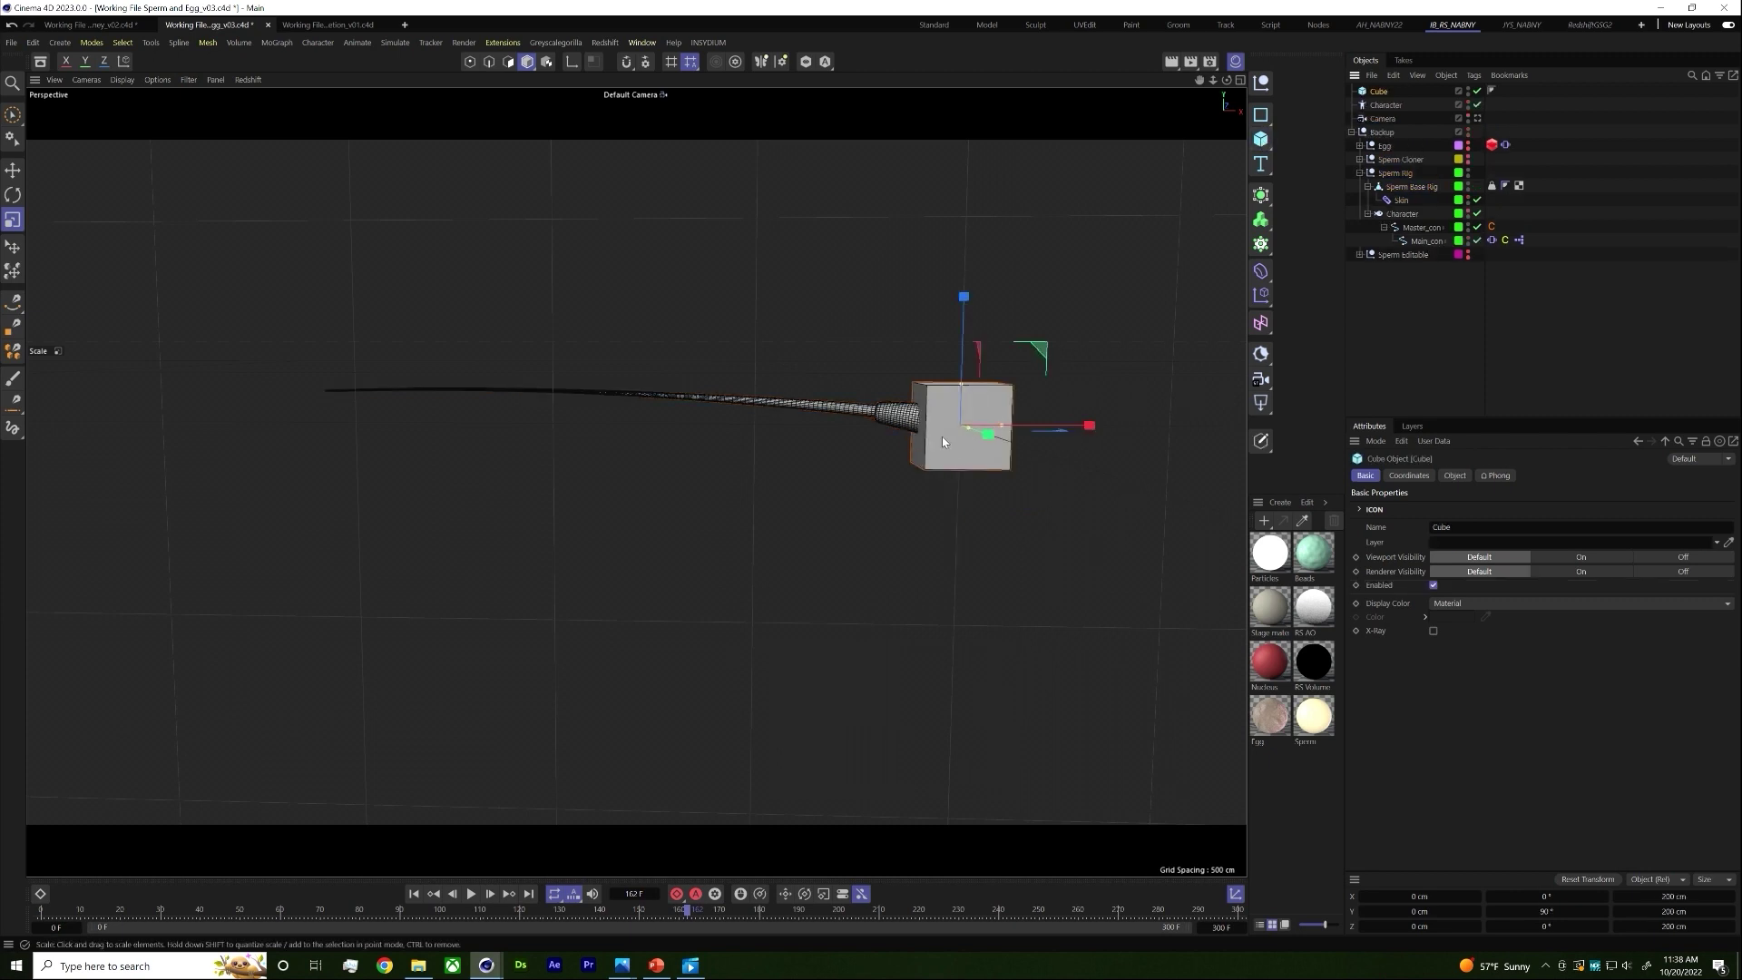
key("ctrl+z")
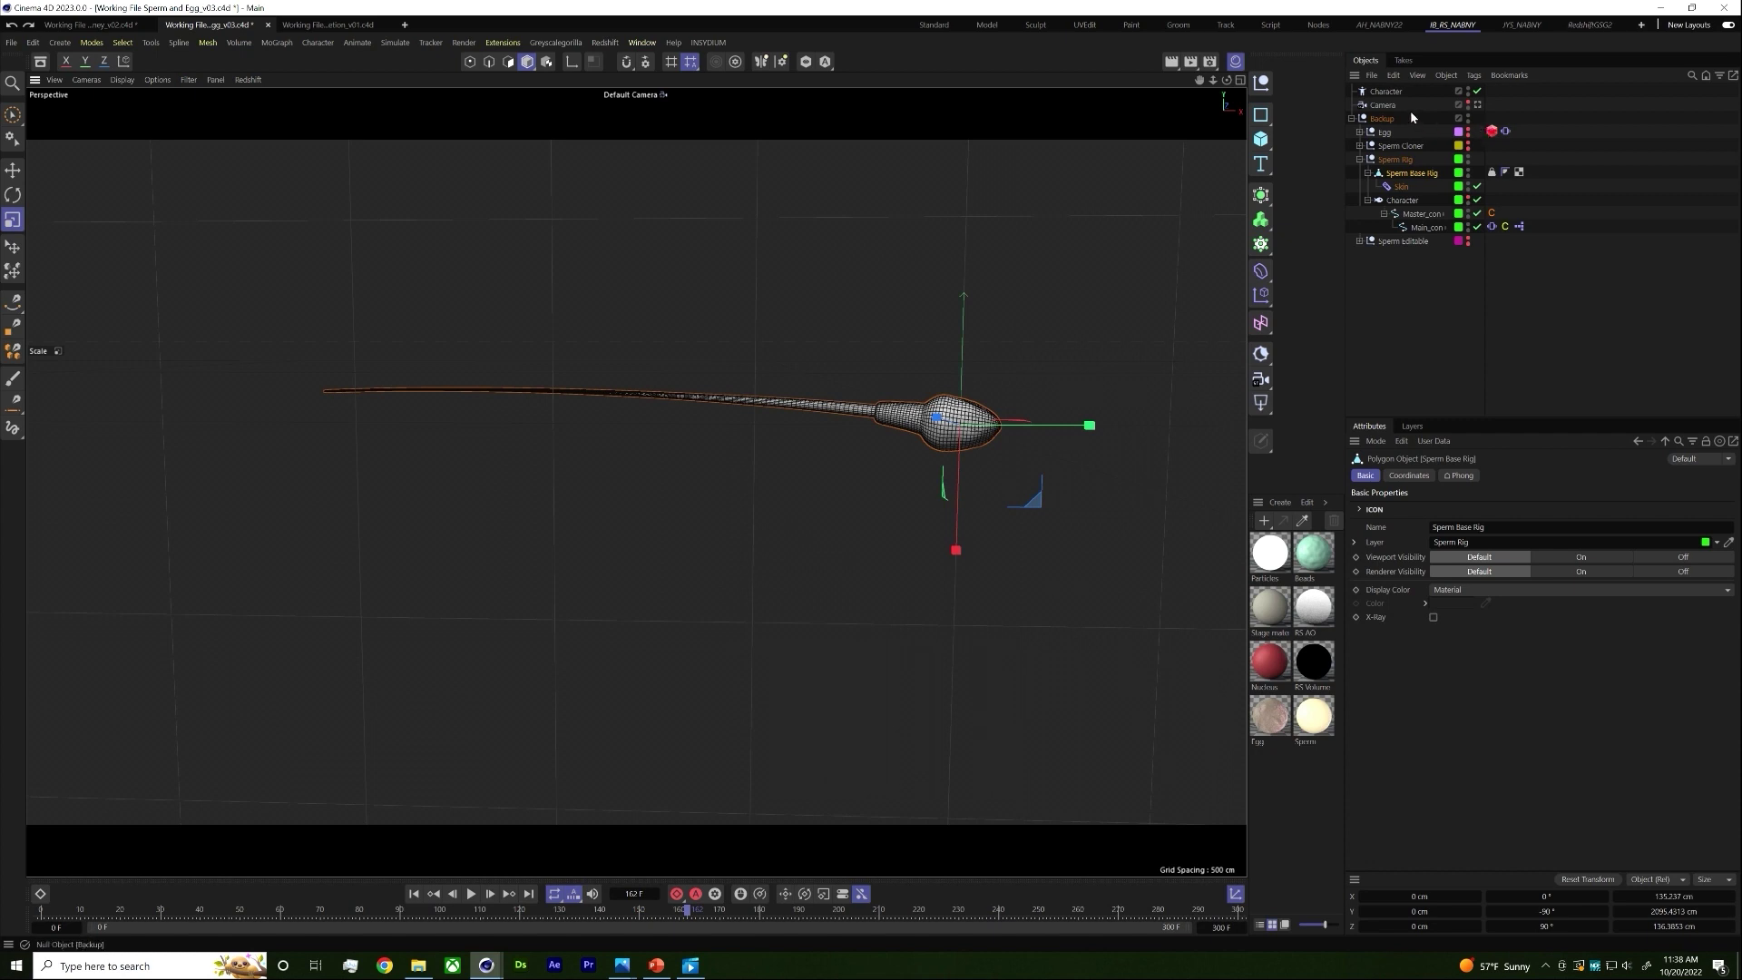
Step: Try adding the Spine (FK) component to the Fish character, compare it with the sperm mesh, and delete the character
left_click(1379, 94)
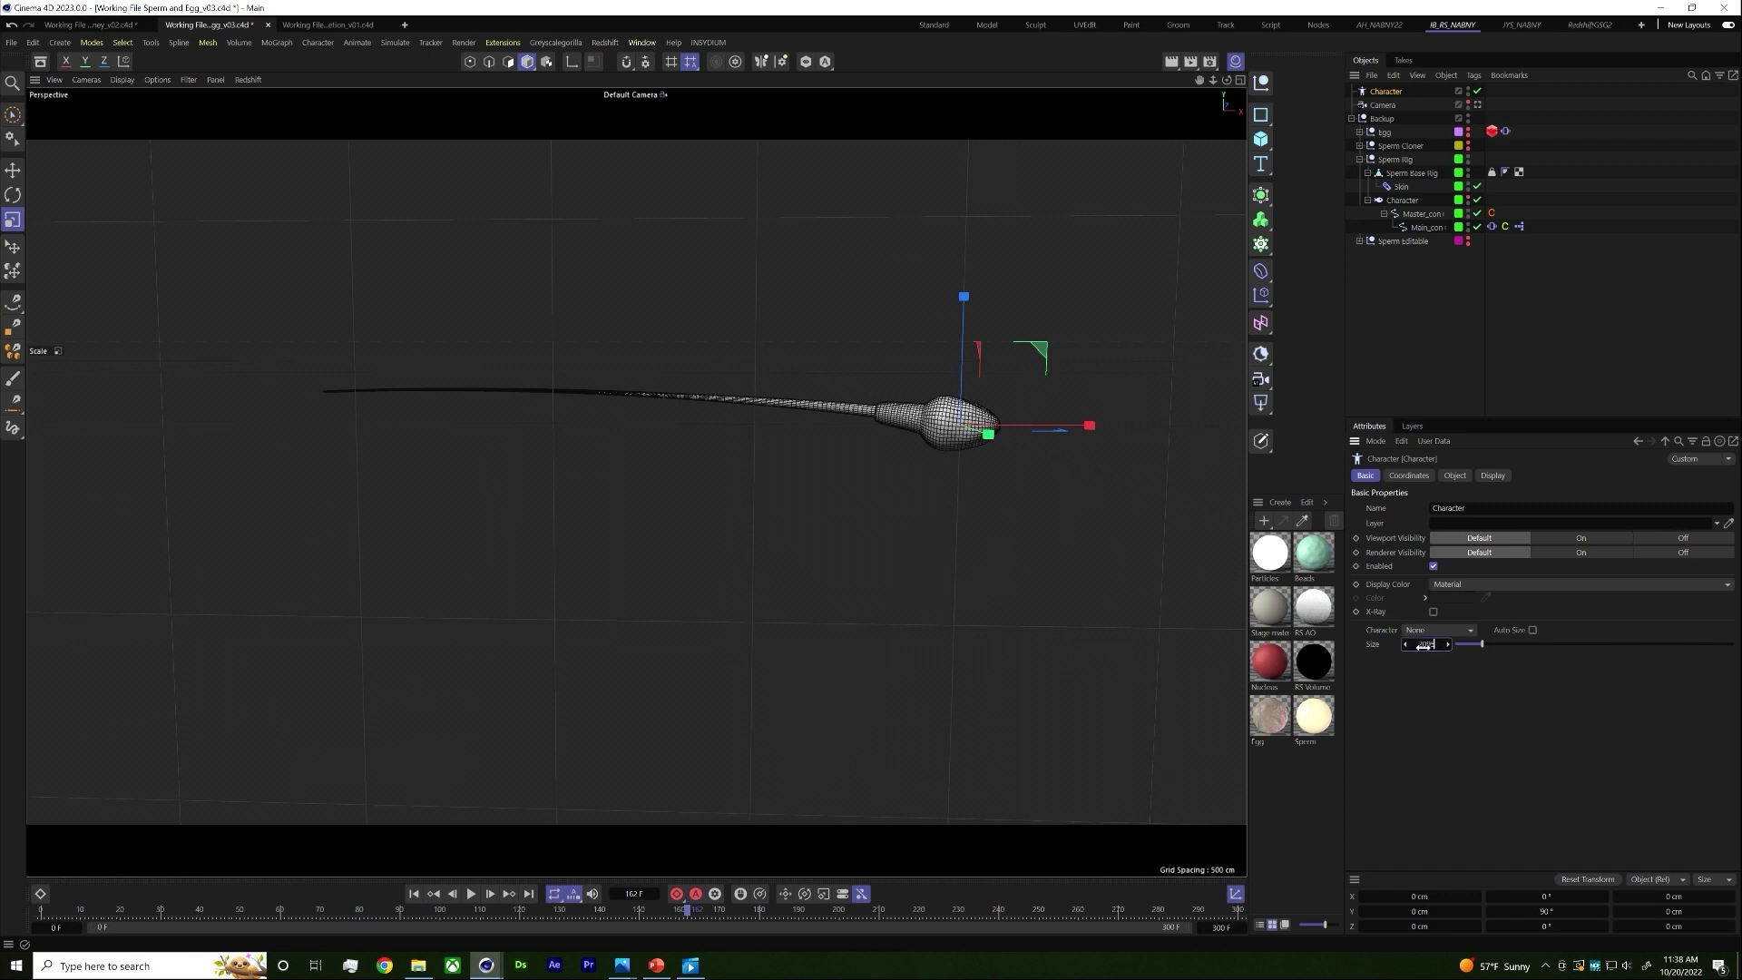
left_click(1445, 477)
left_click(1398, 564)
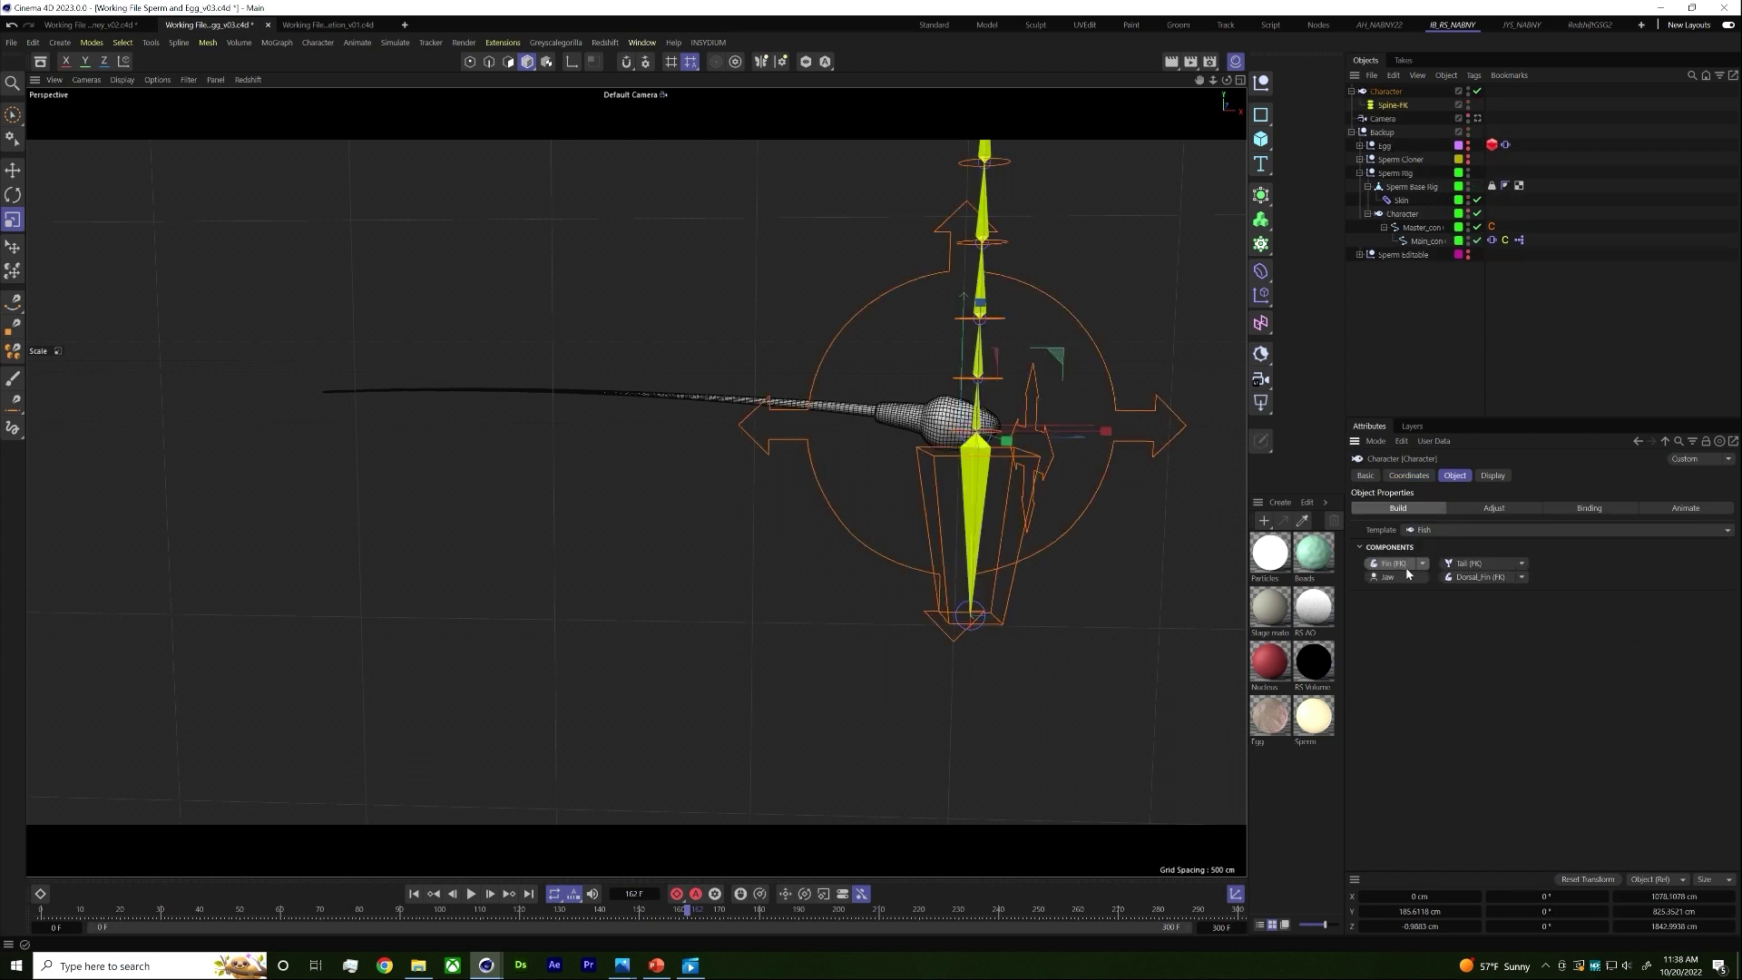
left_click_drag(1003, 451, 921, 348)
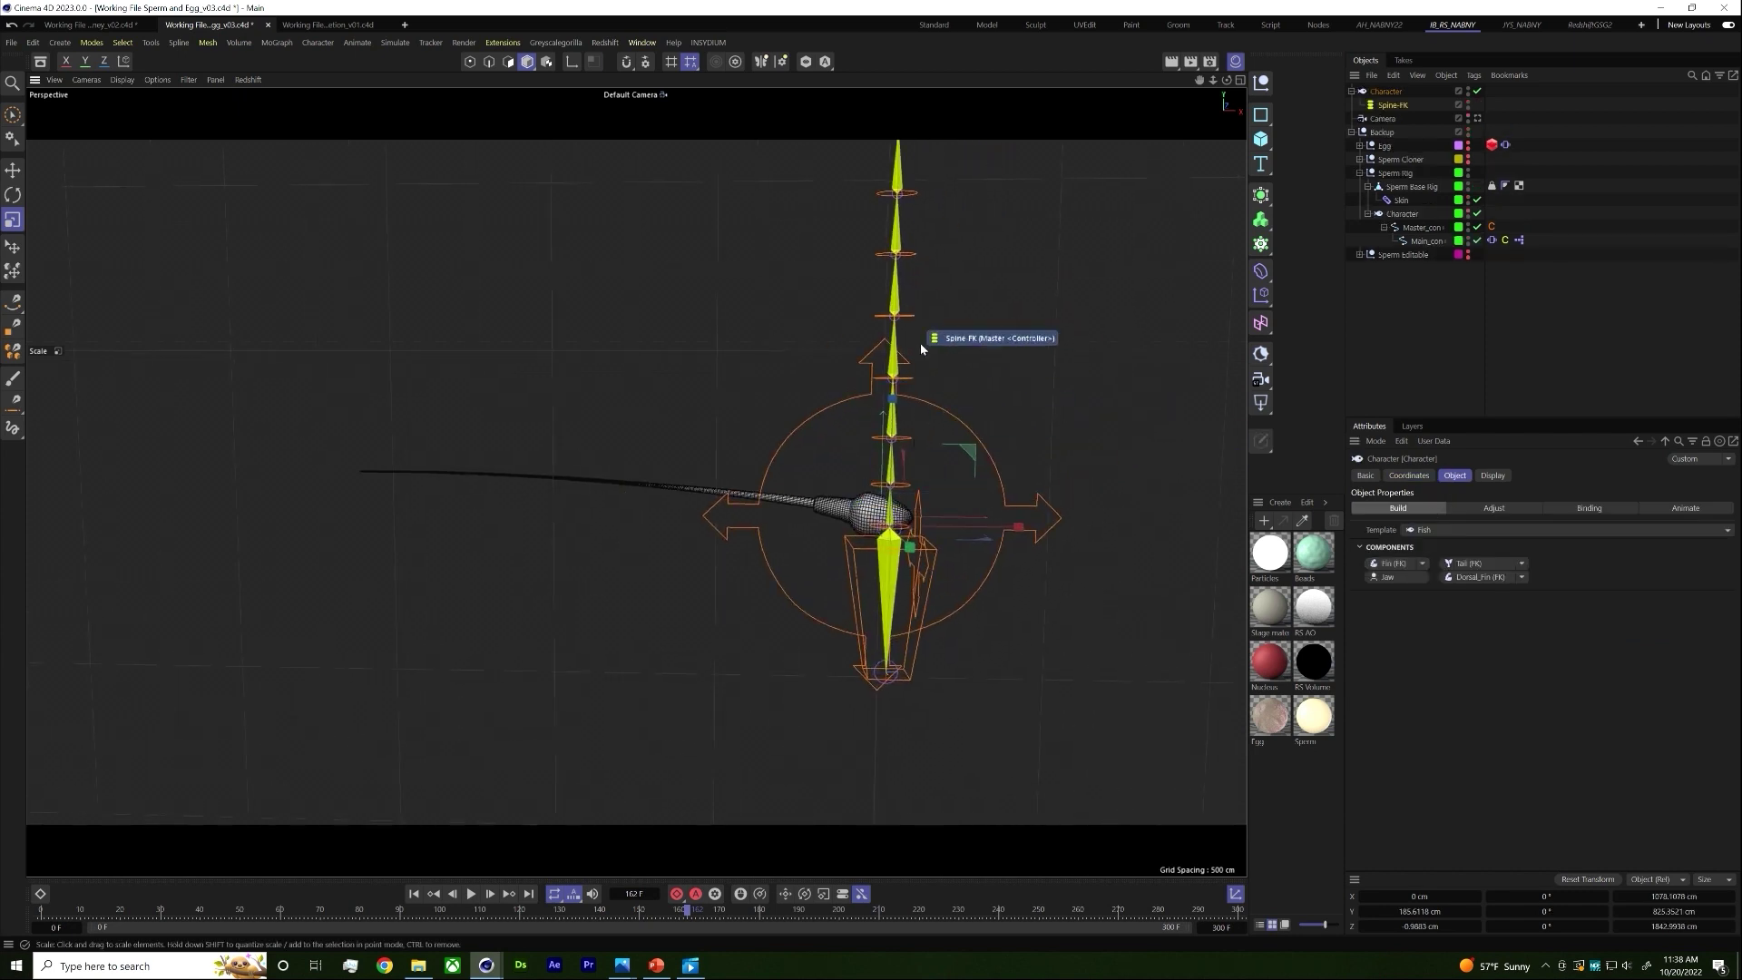
key("r")
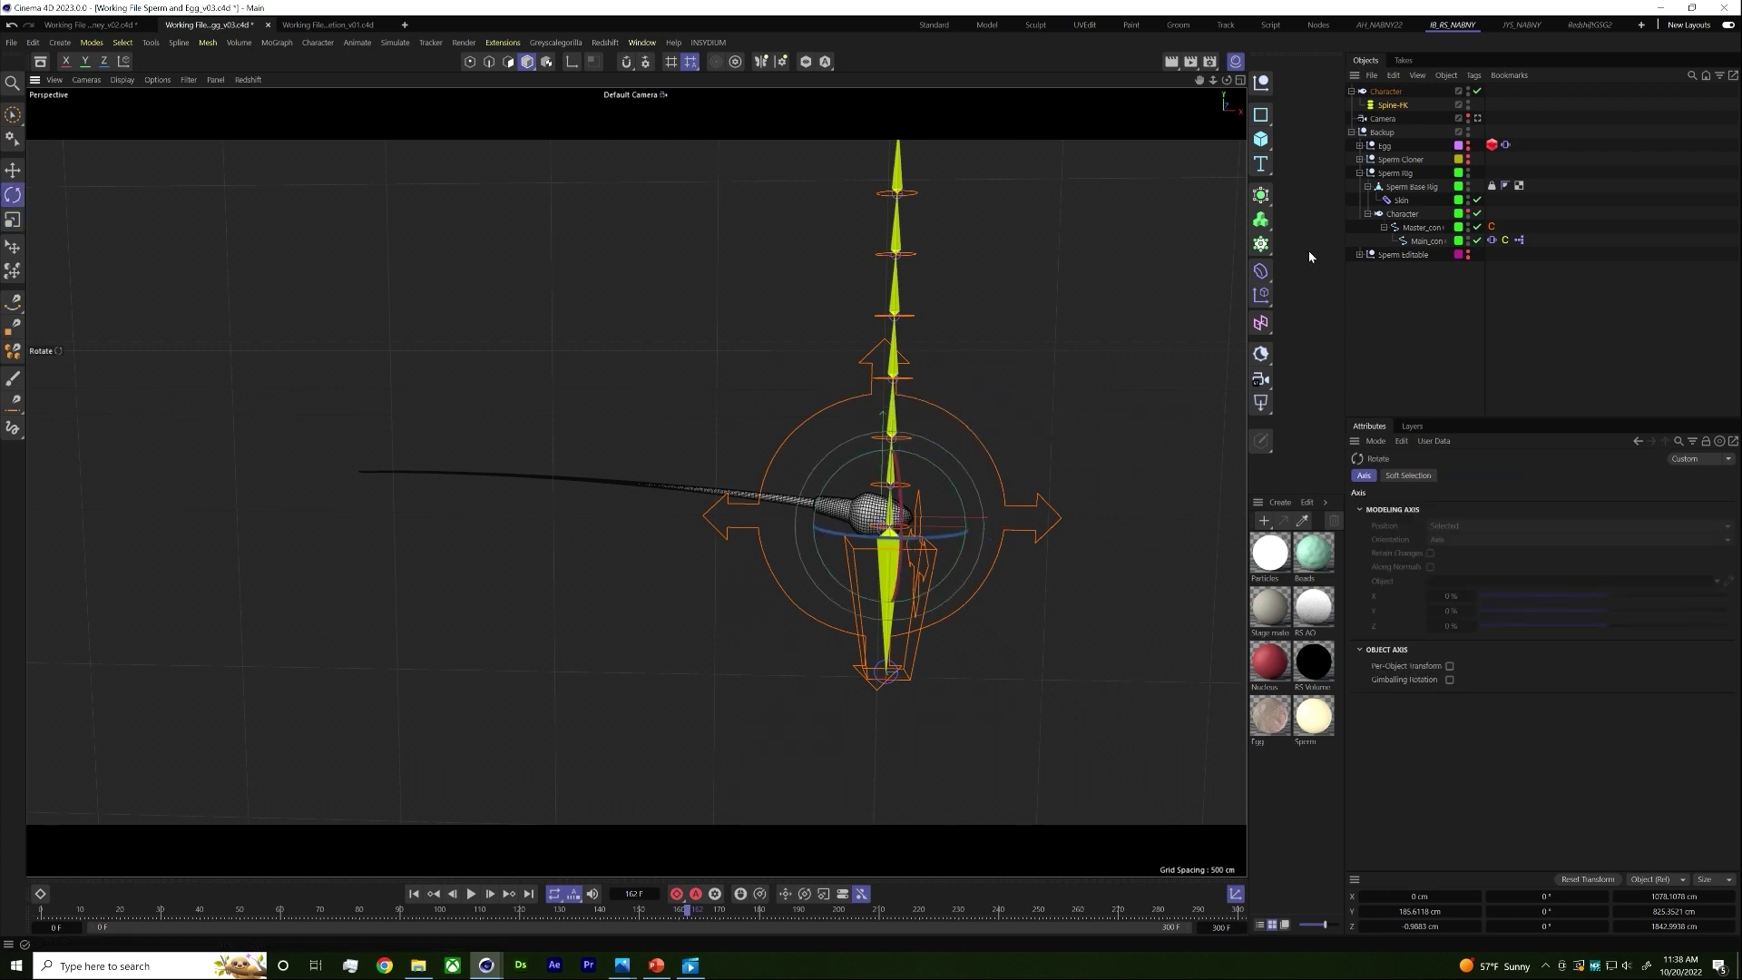
left_click(1403, 107)
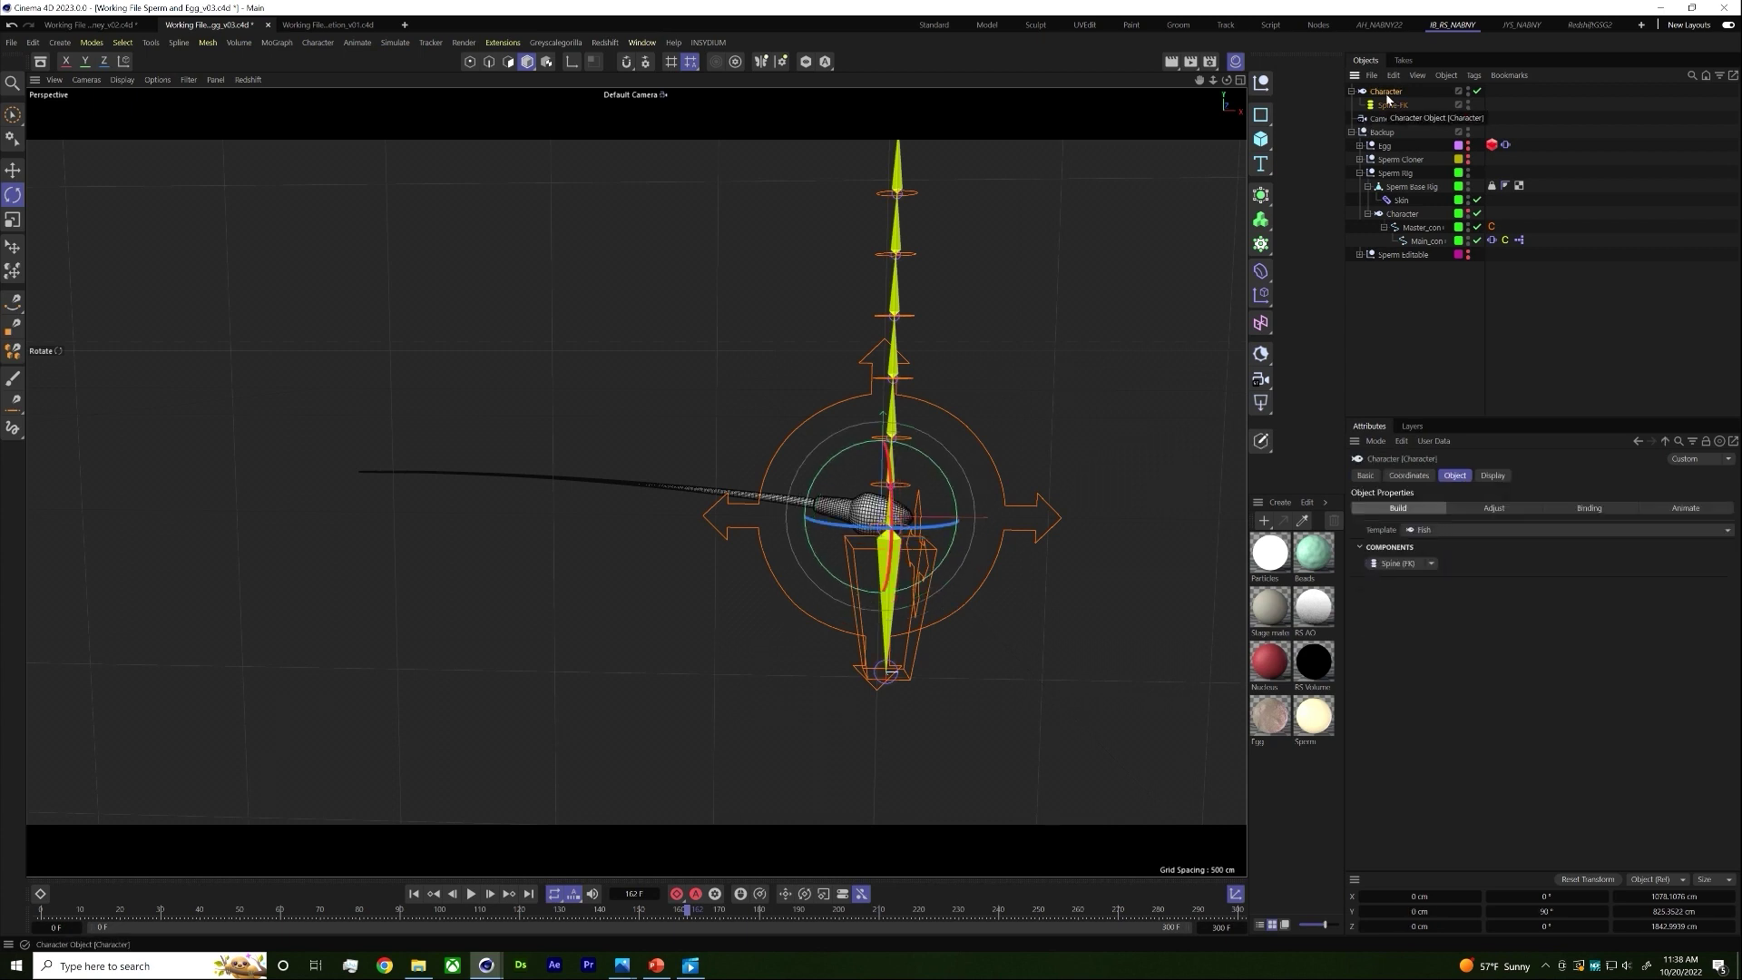
key("Delete")
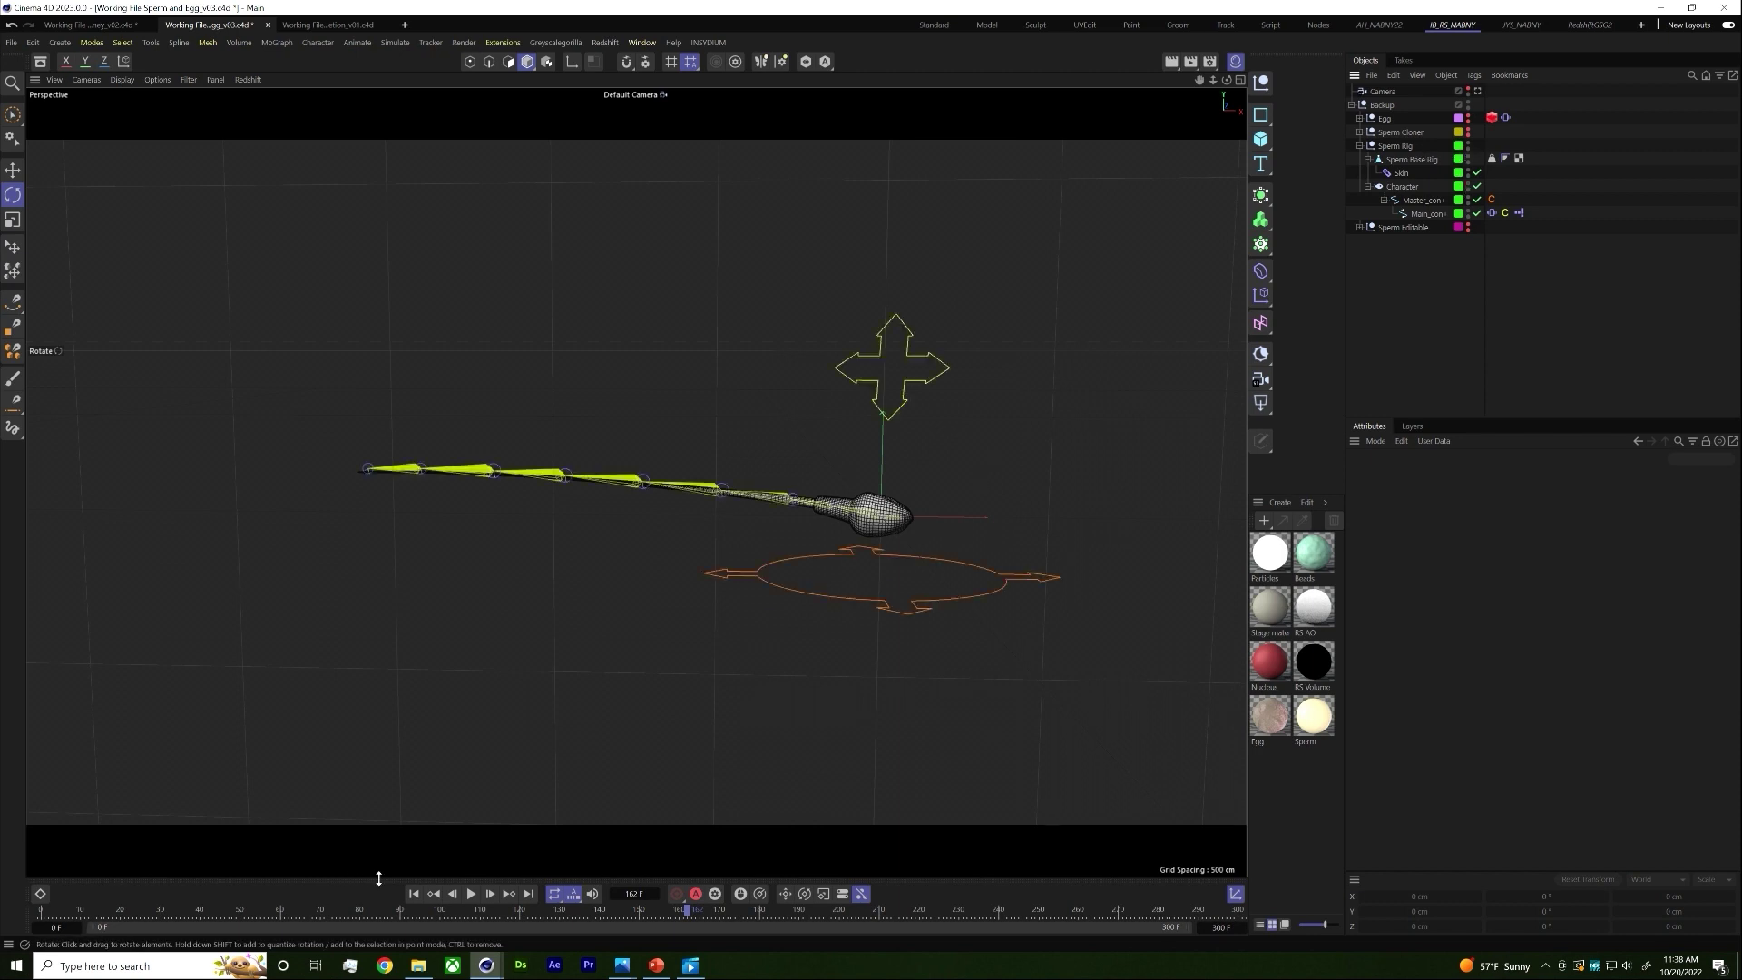
Step: Return to the first frame, show the Controls of the existing sperm rig's master controller, and play the animation
left_click(413, 895)
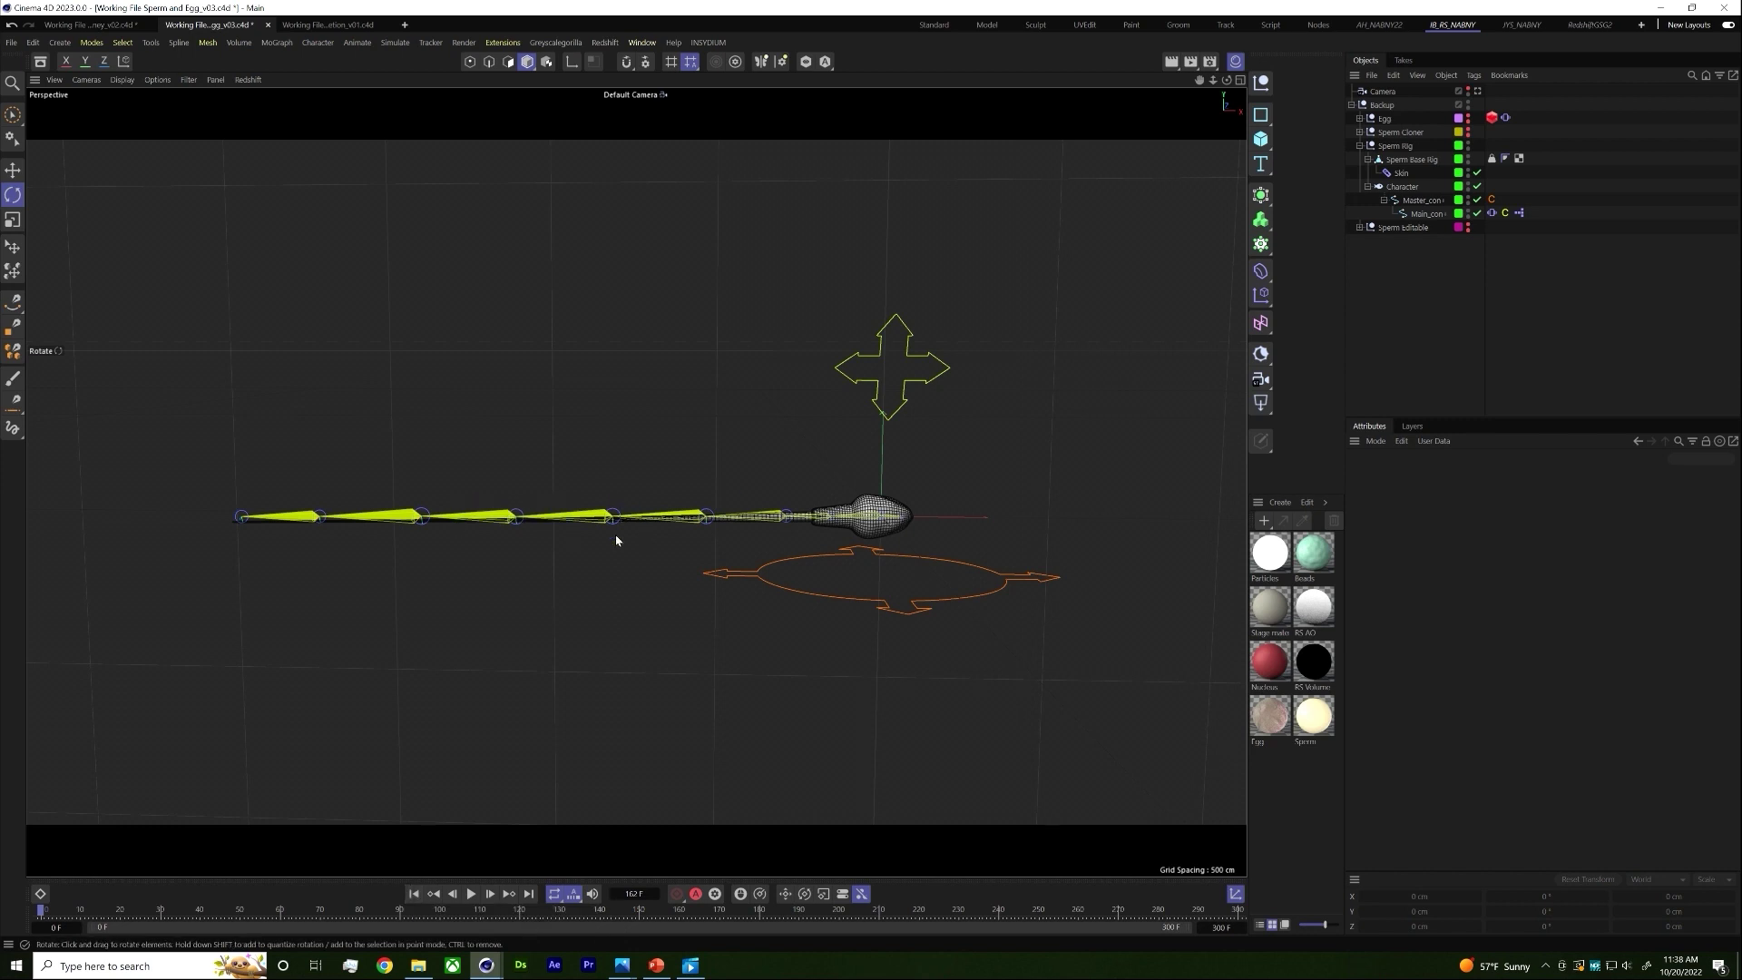
scroll(617, 540, "up", 4)
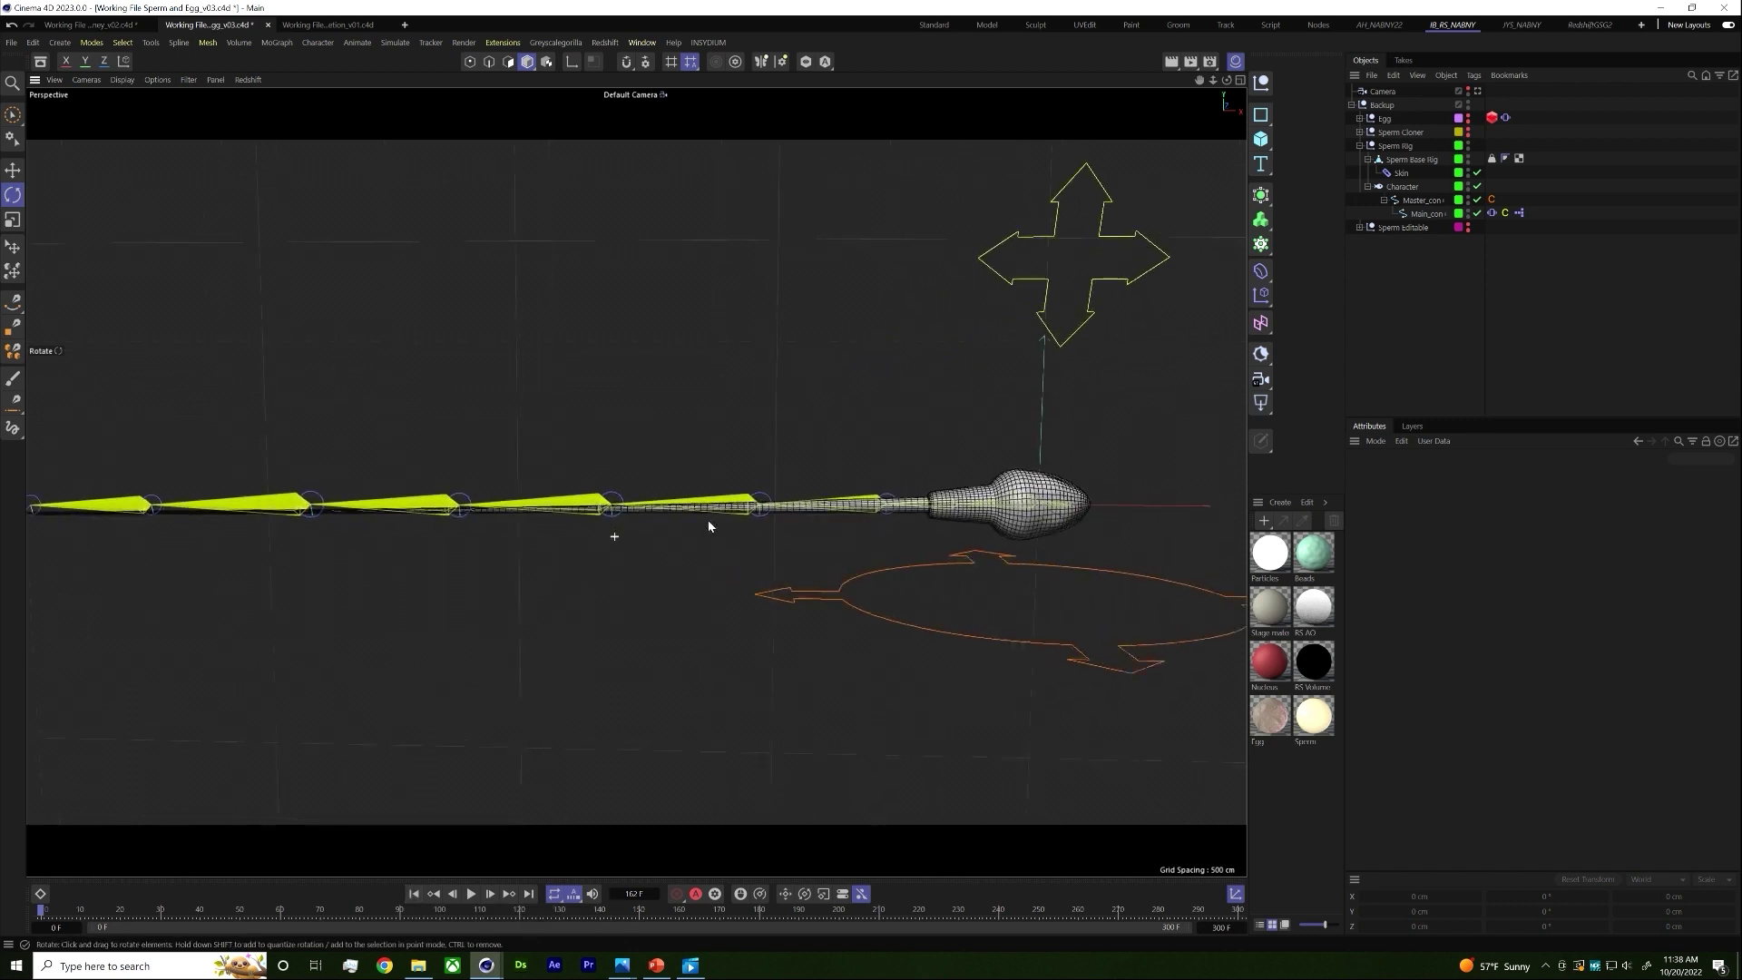
left_click(1414, 201)
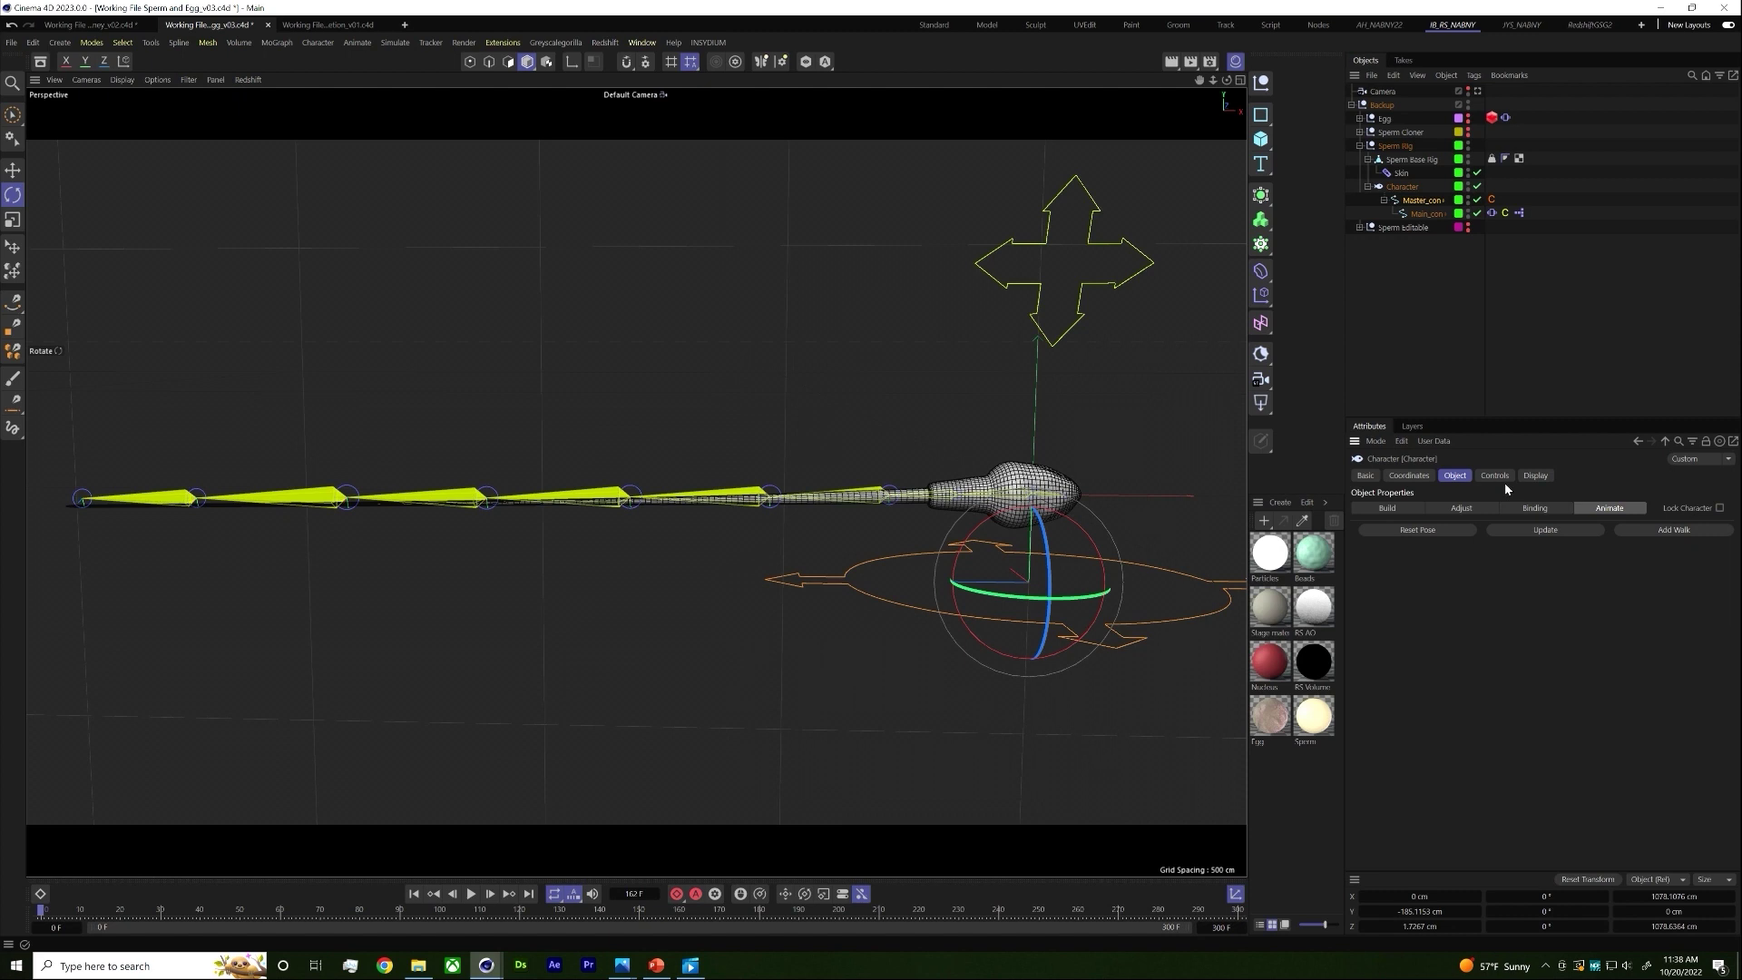
left_click(1535, 476)
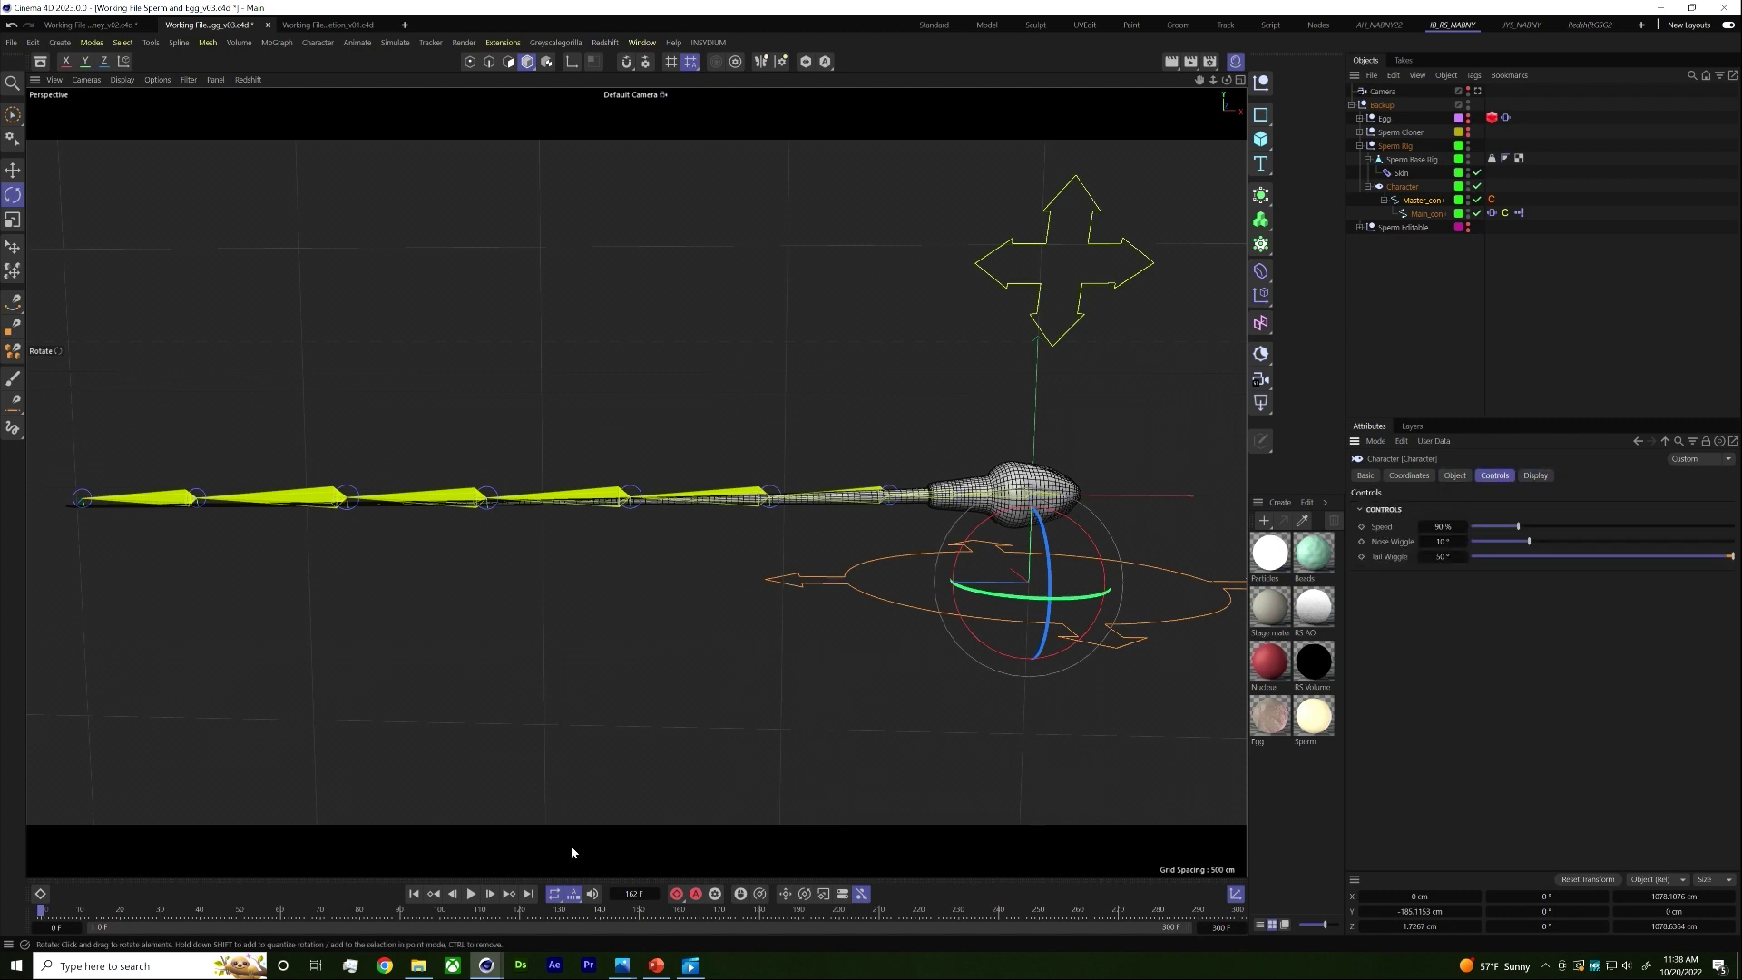
left_click(471, 895)
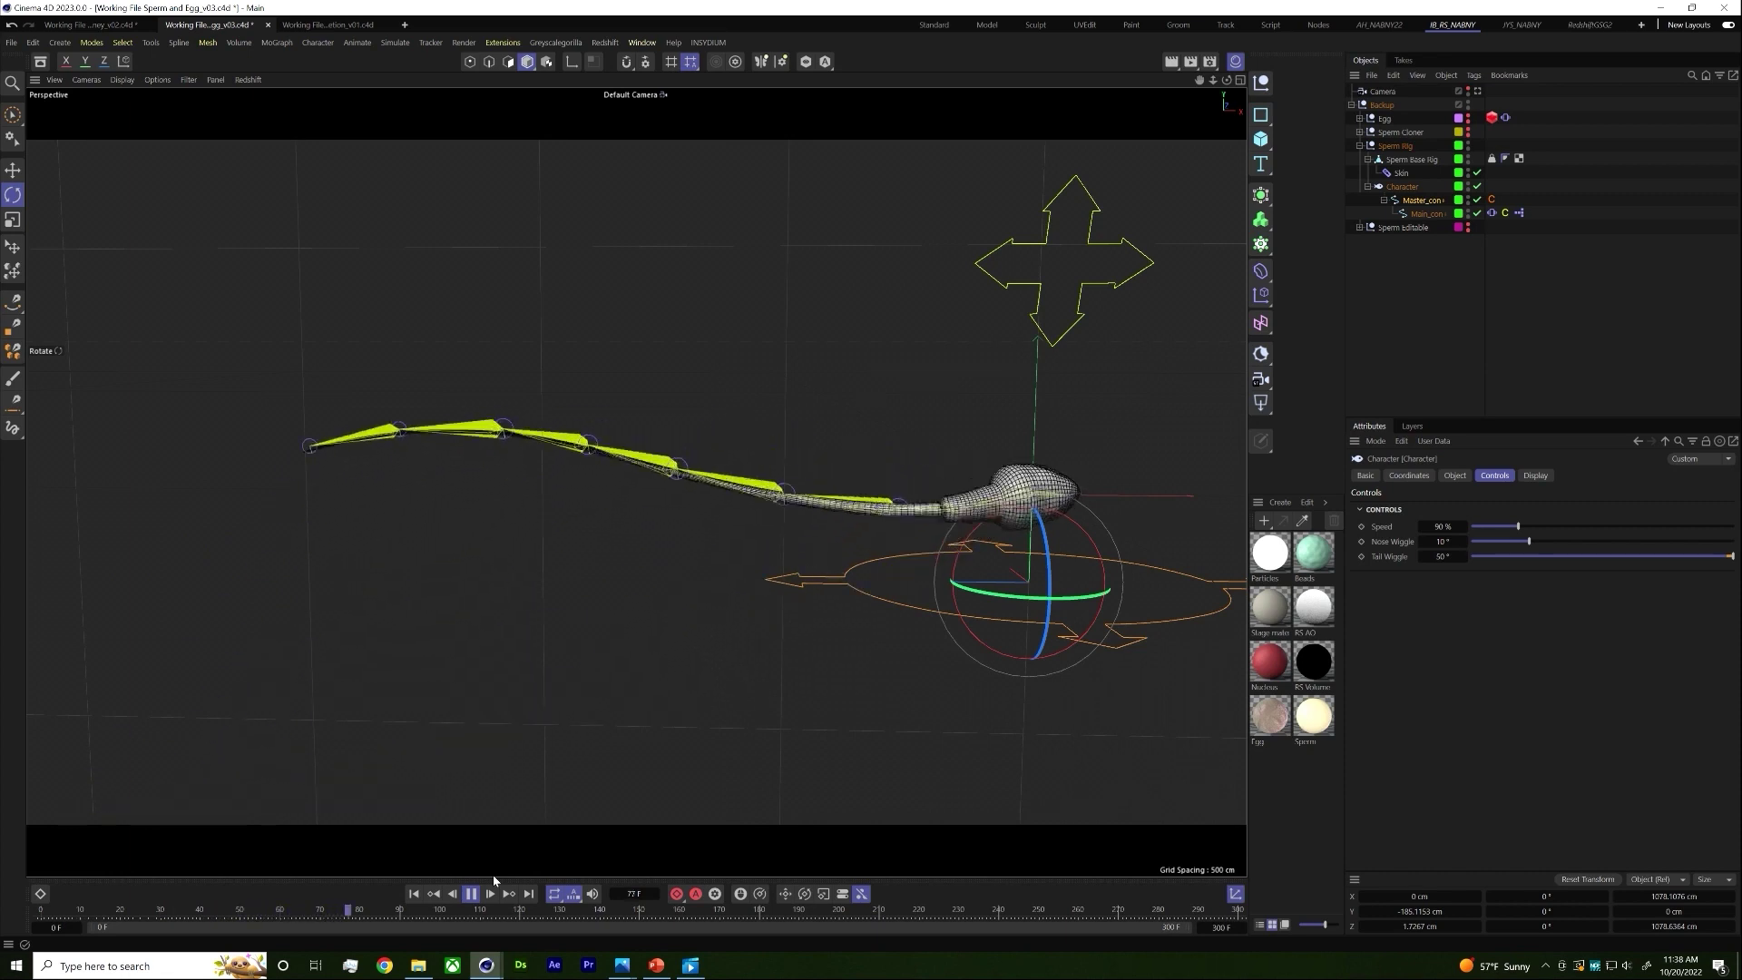
Step: Try a higher Speed and different Nose Wiggle and Tail Wiggle values on the sperm rig during playback
left_click_drag(1520, 528, 1561, 528)
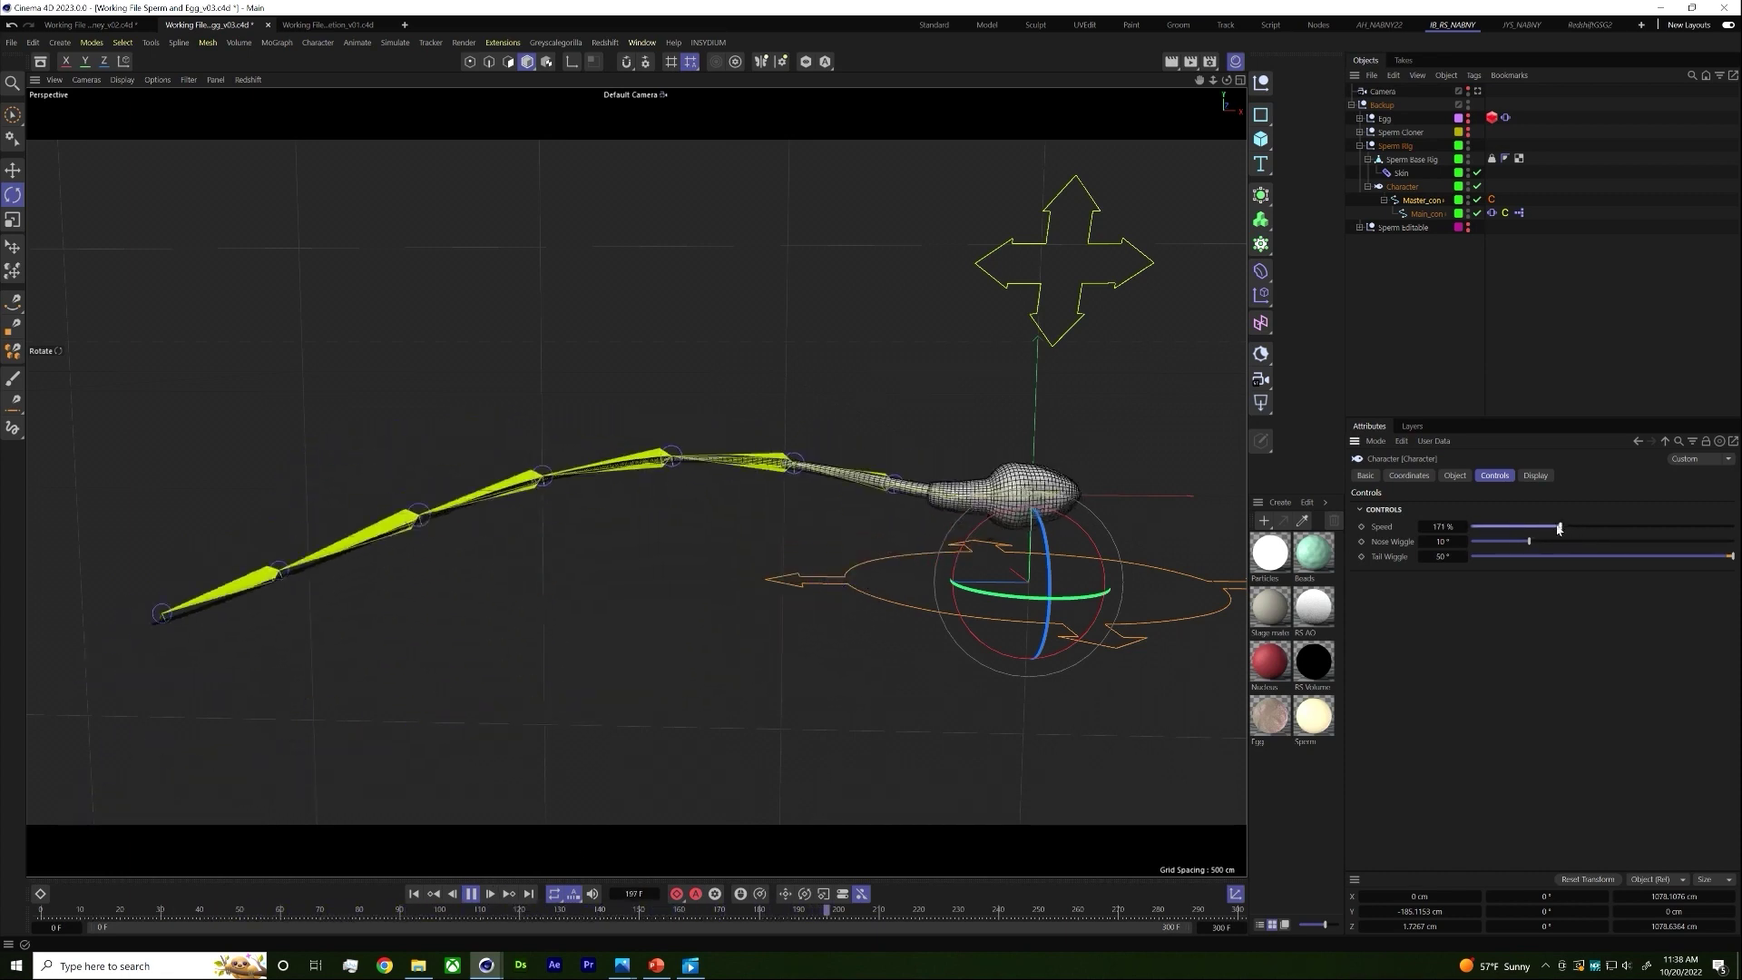
left_click(1593, 541)
left_click_drag(1657, 556, 1540, 559)
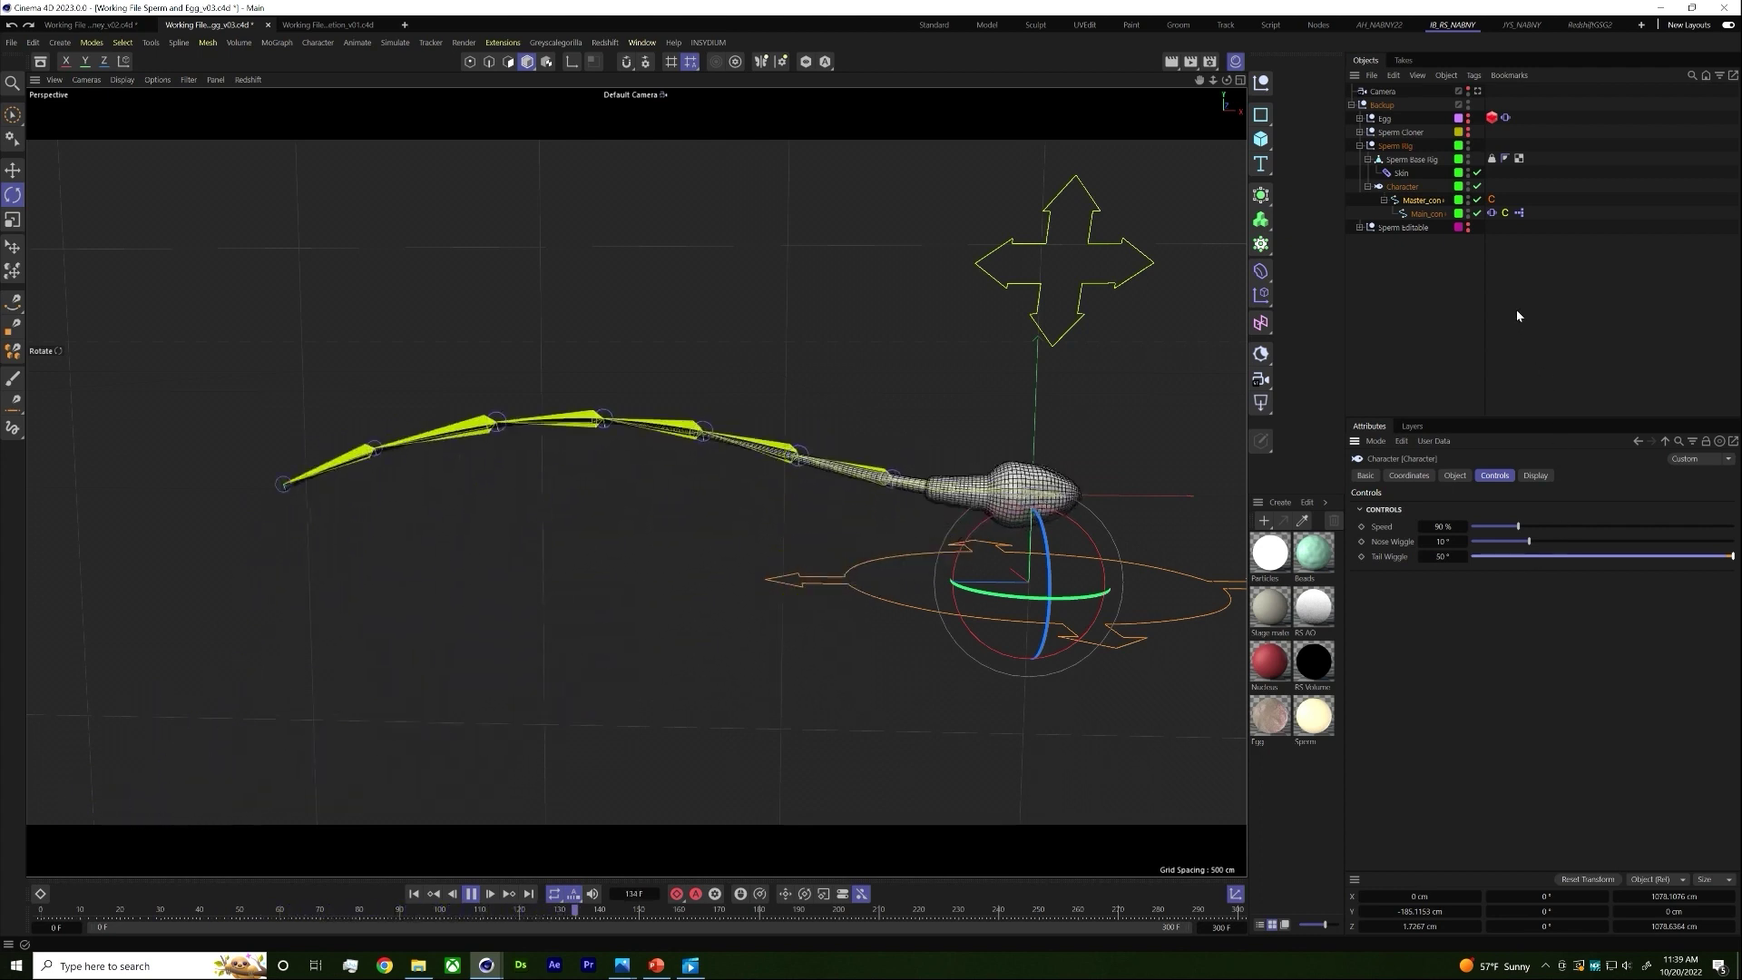
Step: Examine the Vibrate tag's rotation amplitude and frequency on the main controller alongside the rig's controls, and clear the selection
left_click(1491, 214)
left_click(1426, 665)
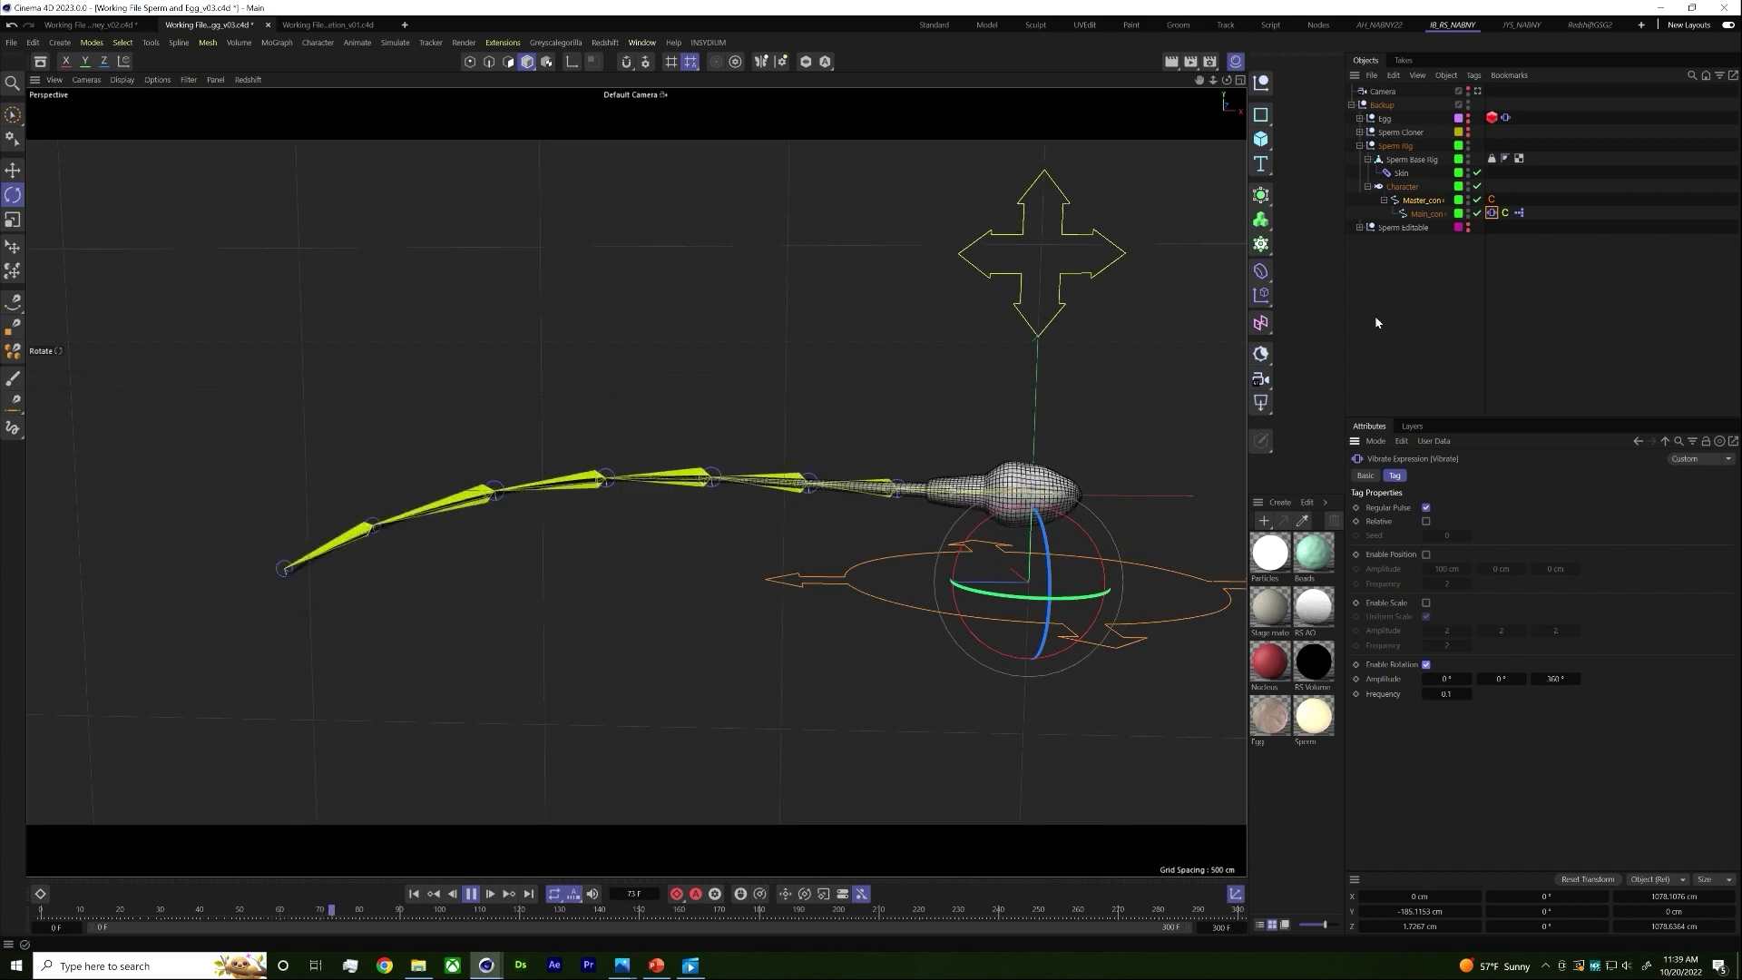
left_click(1402, 186)
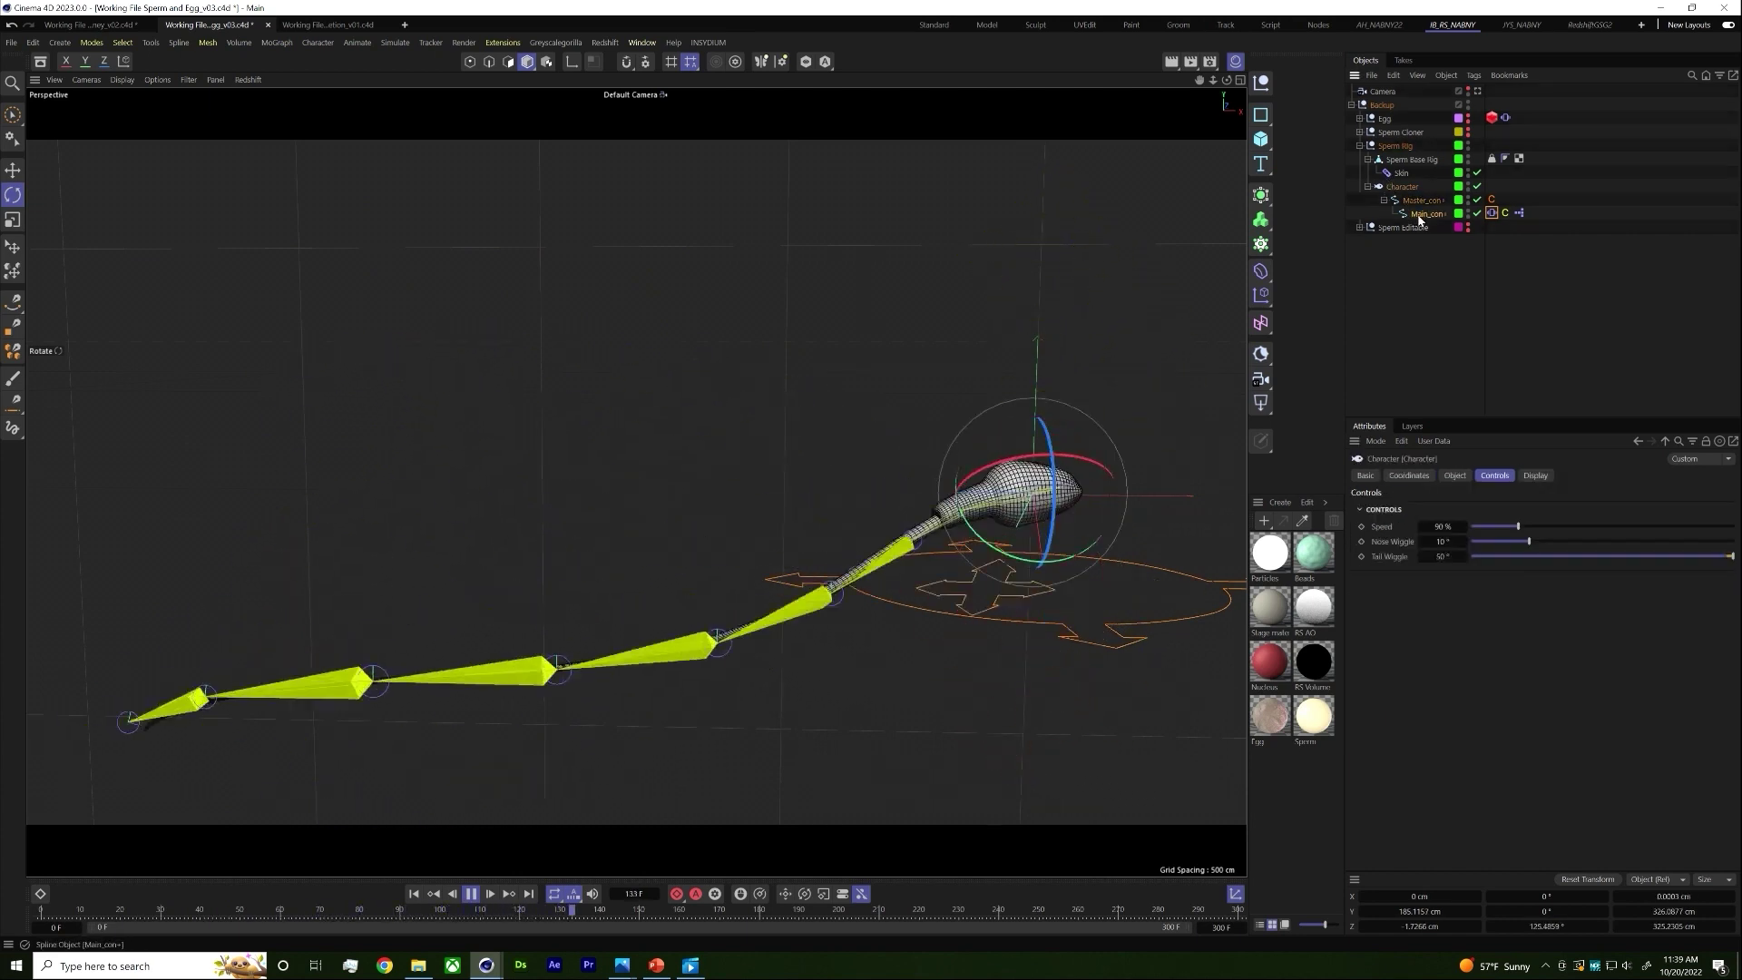
left_click(1492, 214)
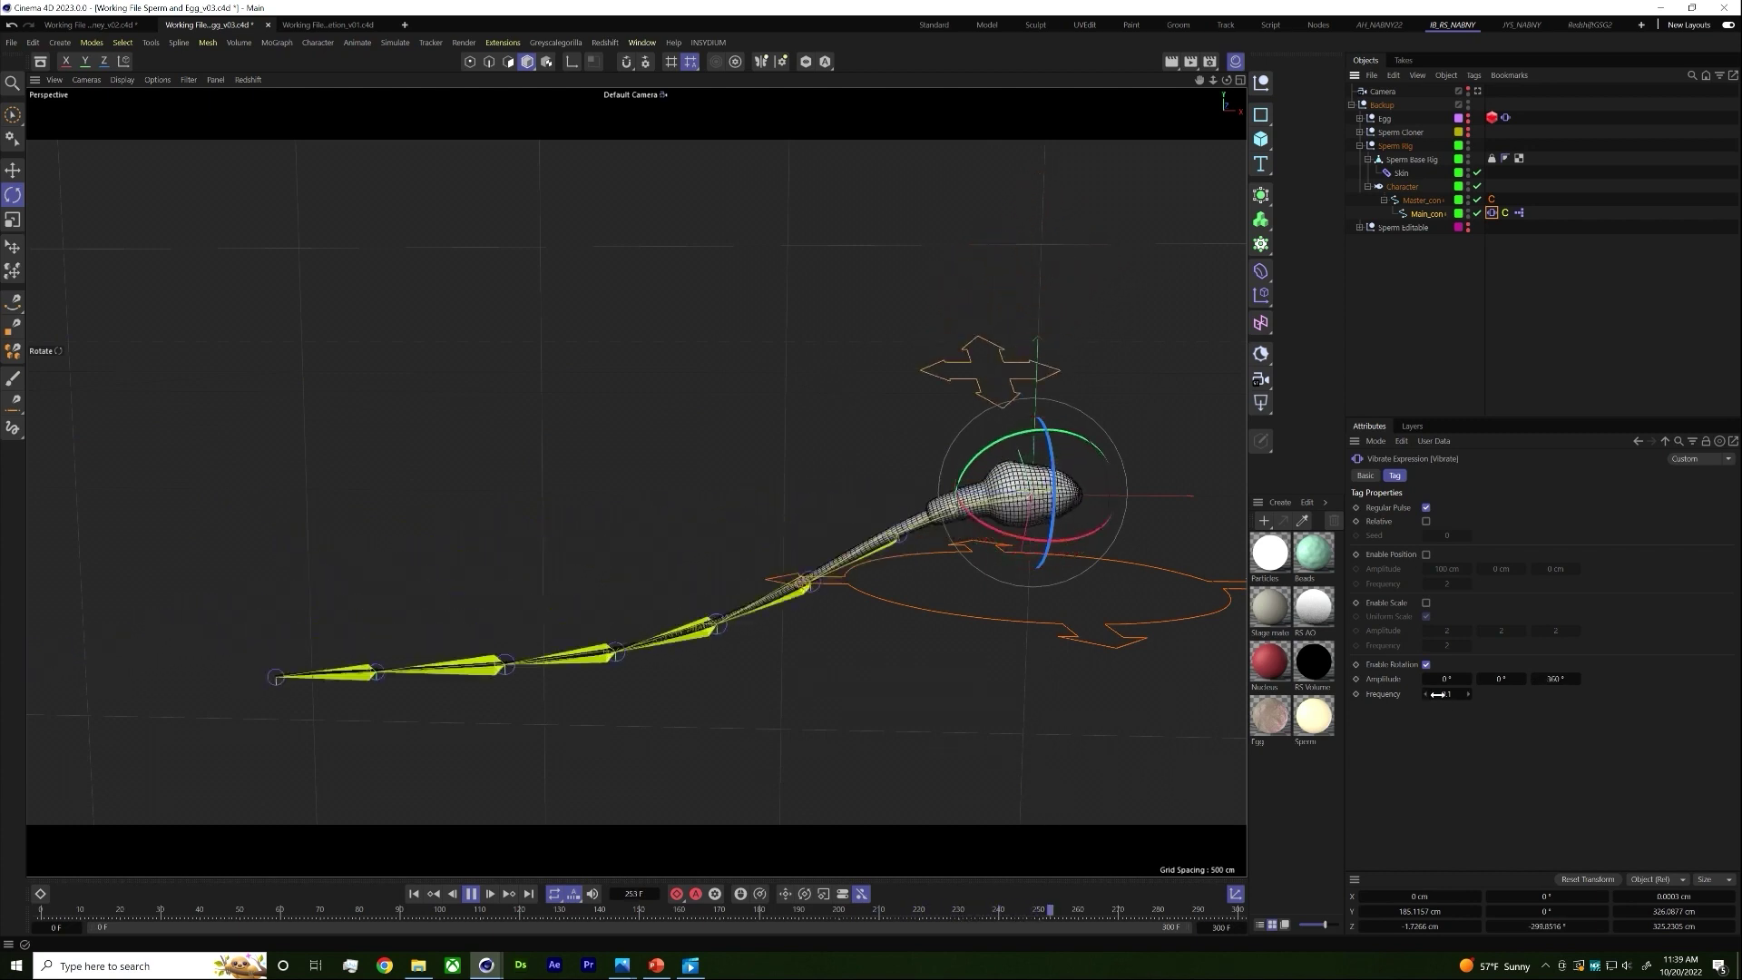
left_click(1376, 358)
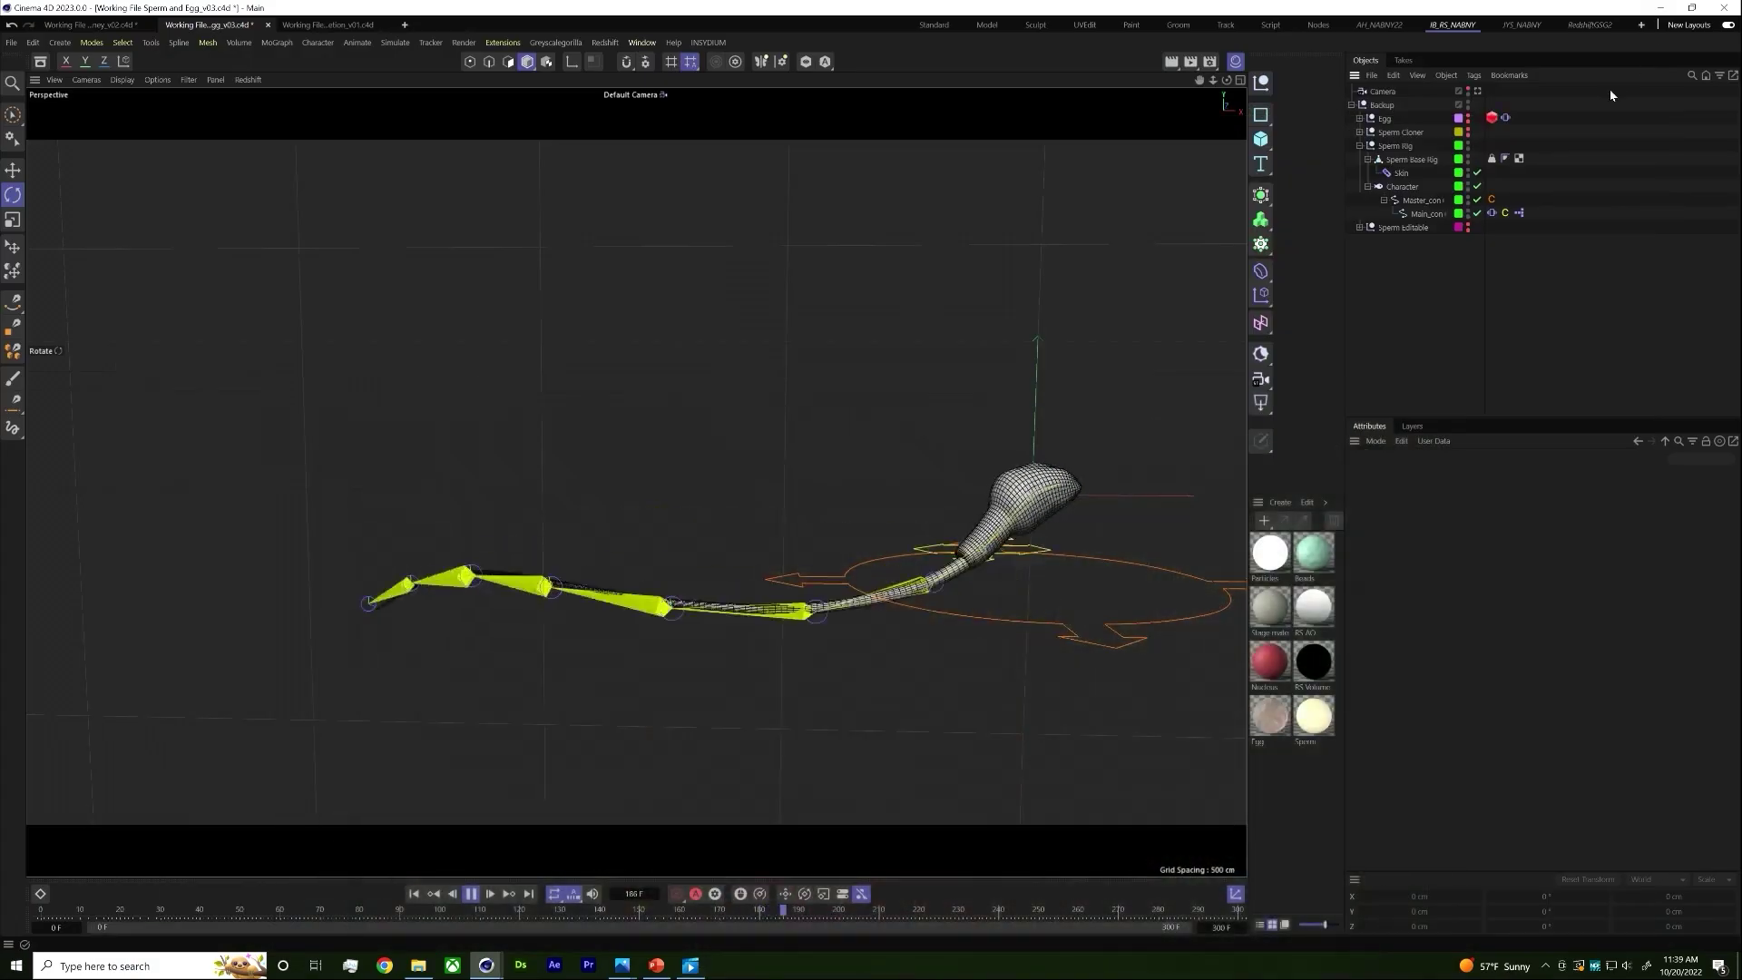
Step: Inspect the objects in the Sperm Rig group and add a Connect object to the scene
left_click(1359, 145)
left_click(1359, 145)
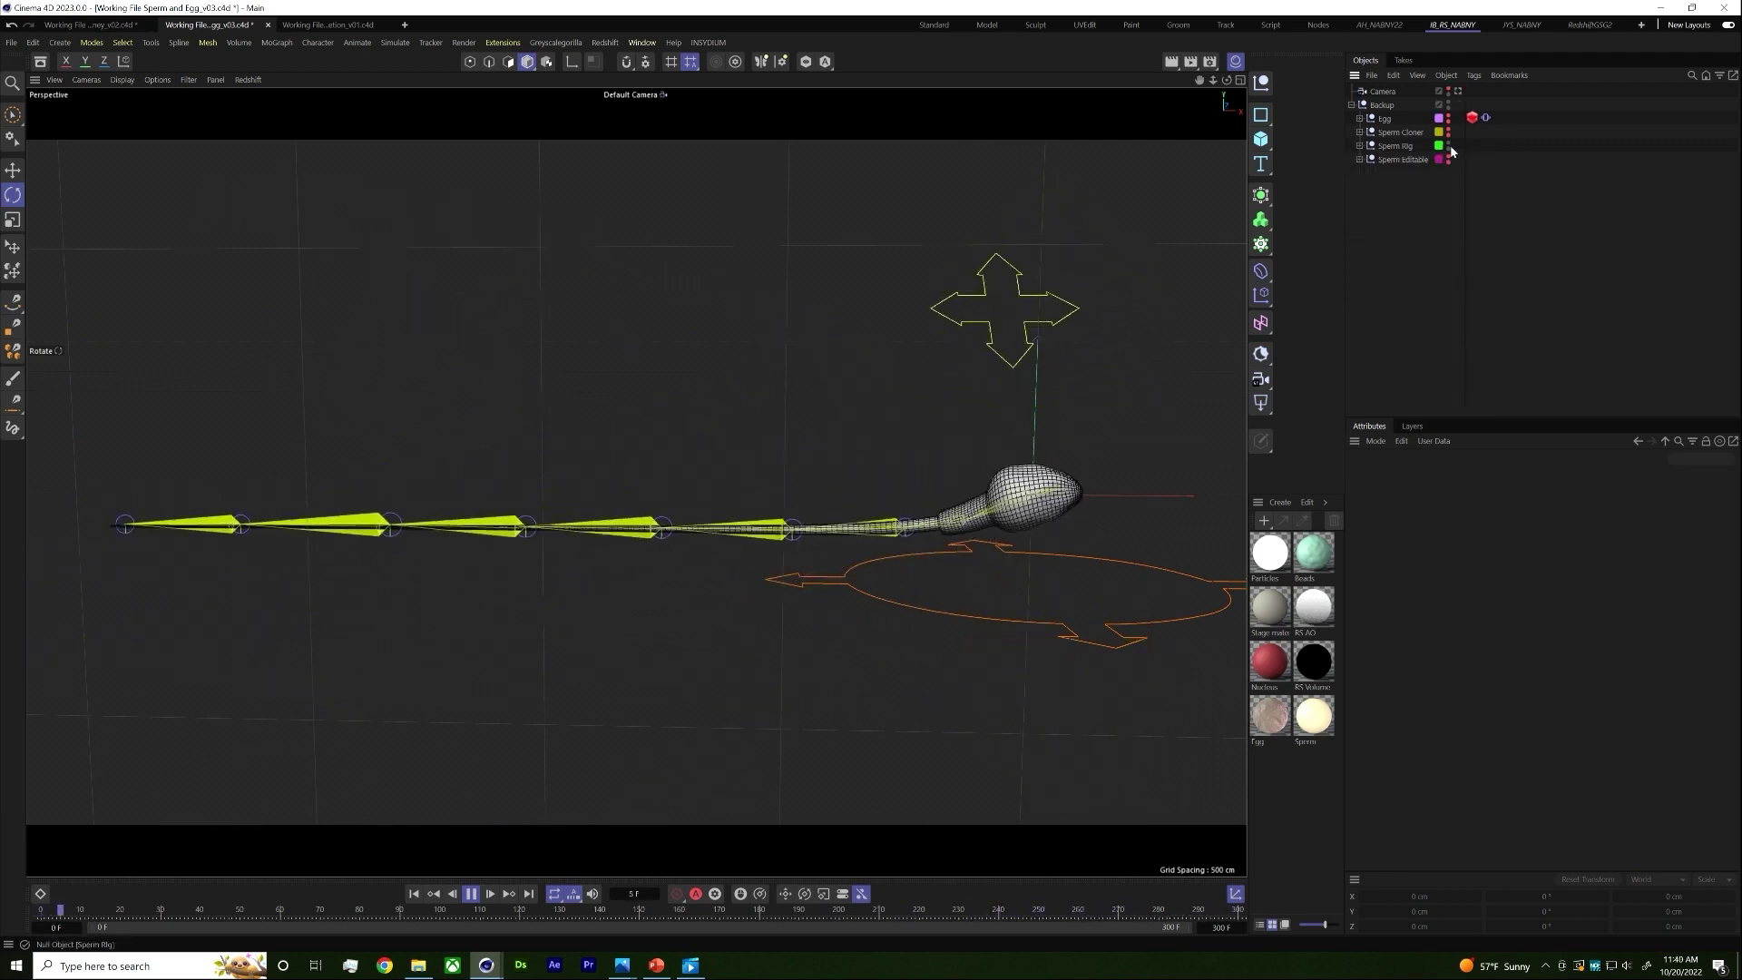
left_click(1393, 159)
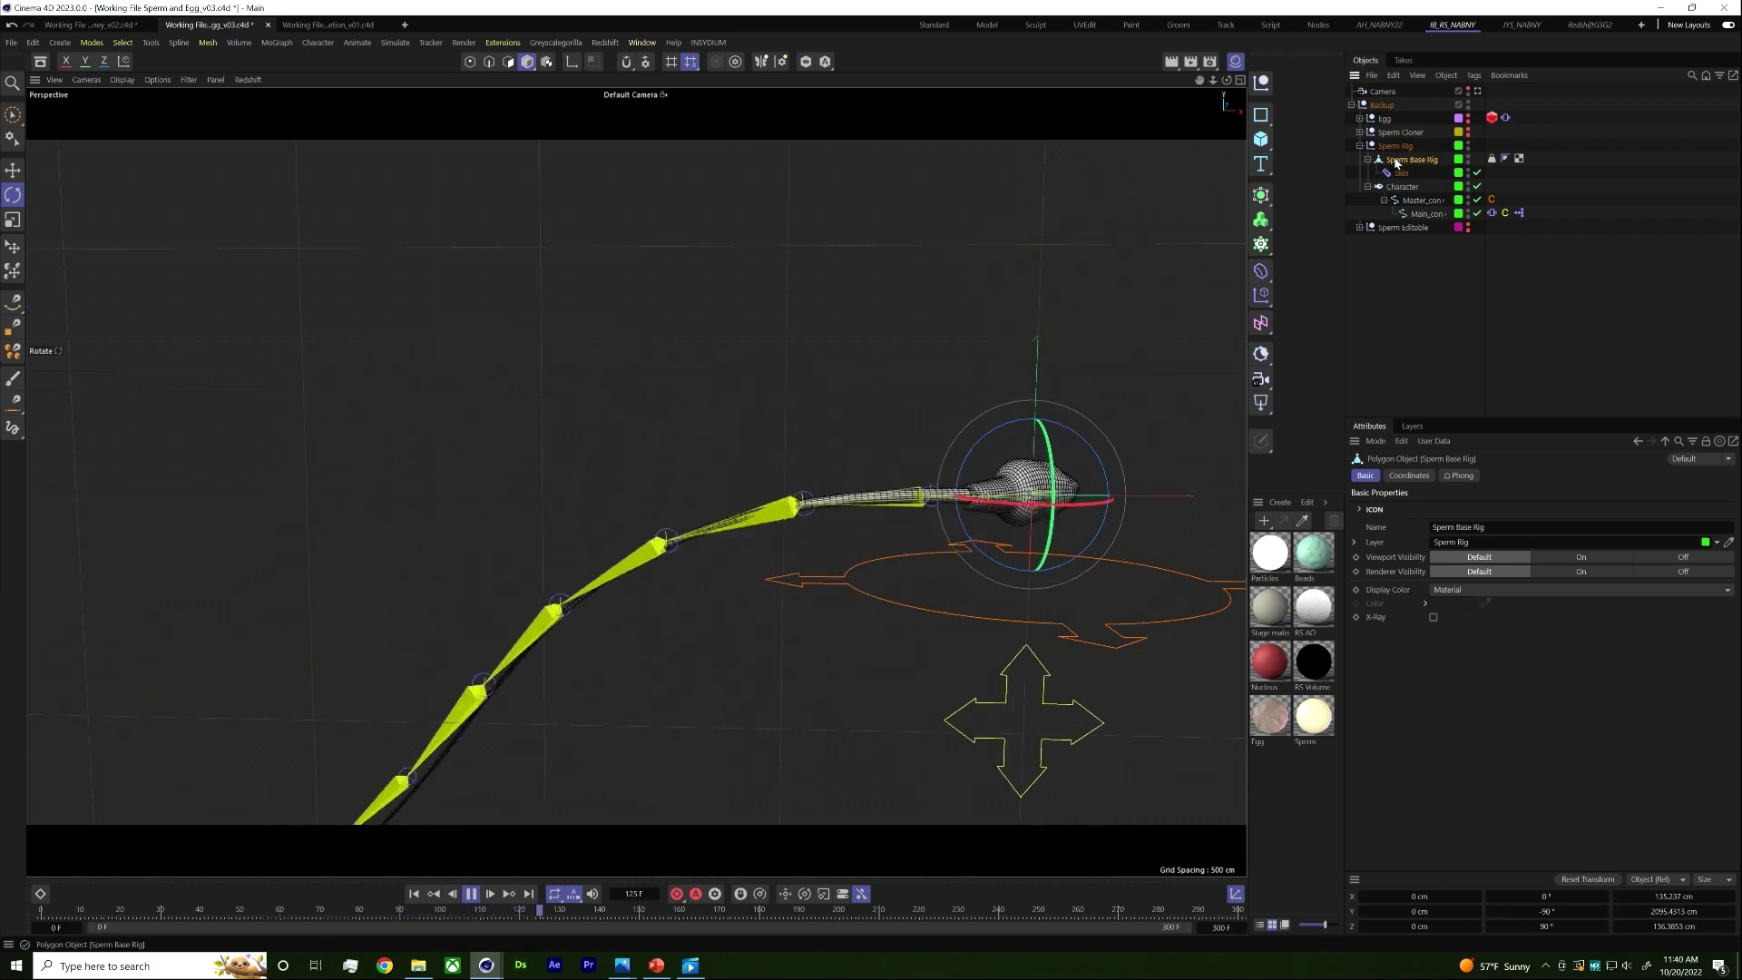
left_click(1402, 187)
left_click(1402, 159)
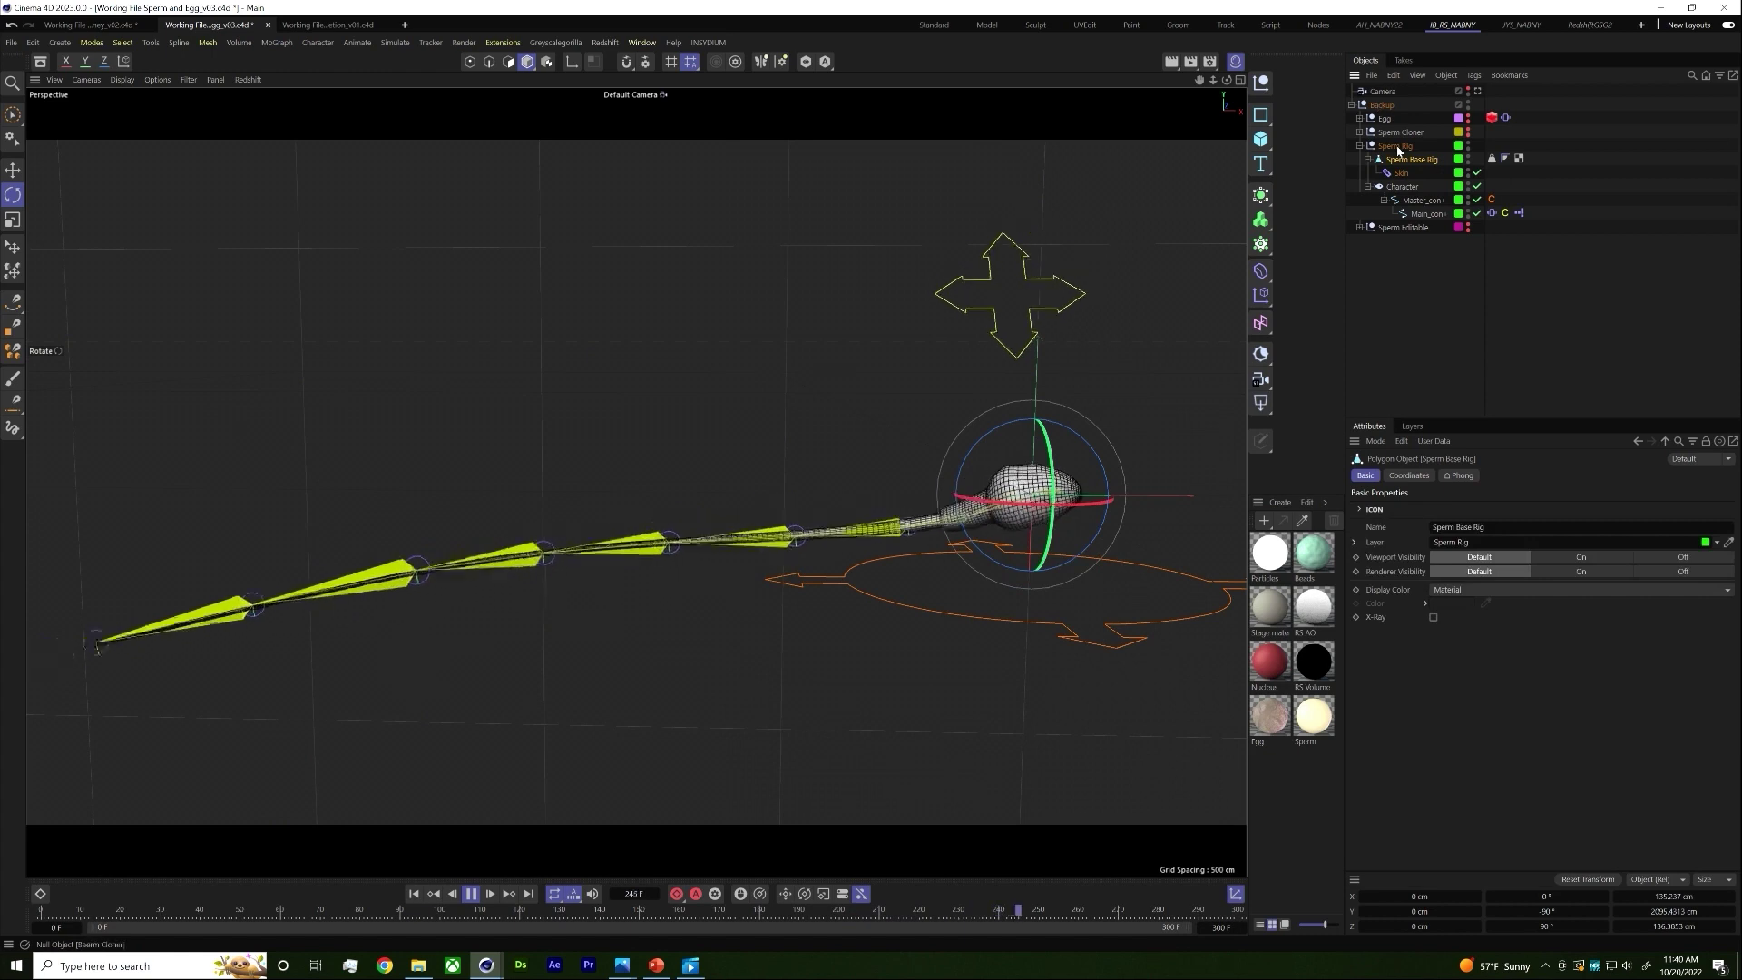
key("shift+c")
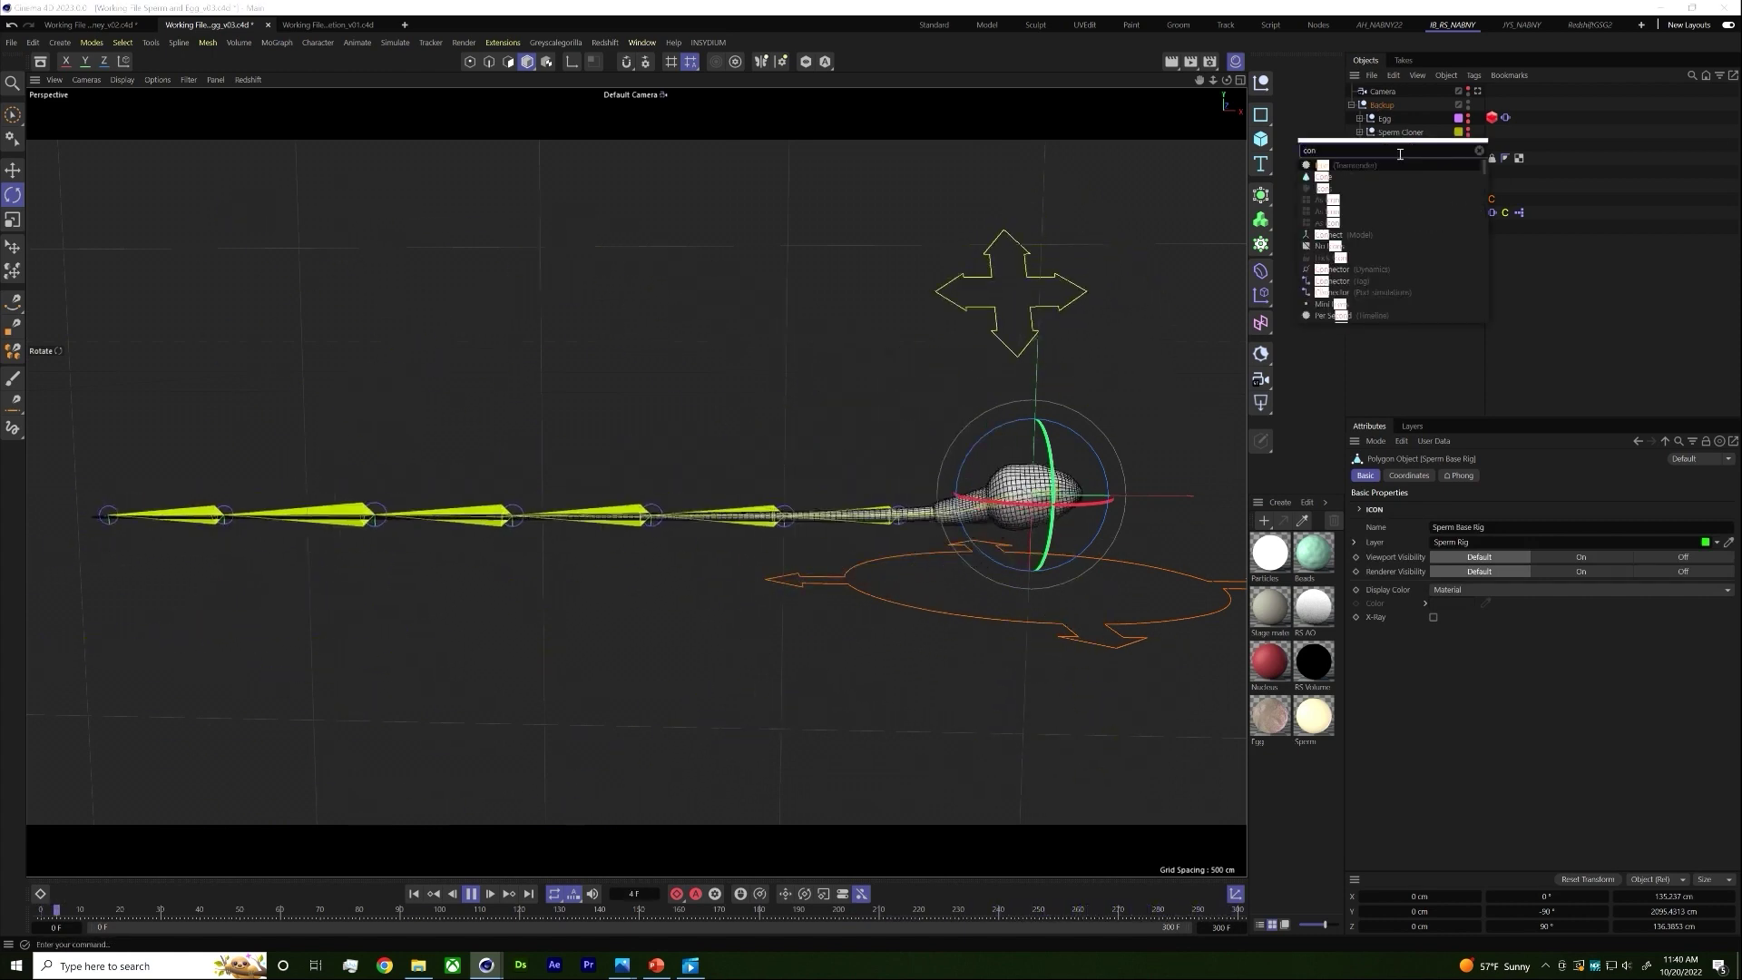
key("Return")
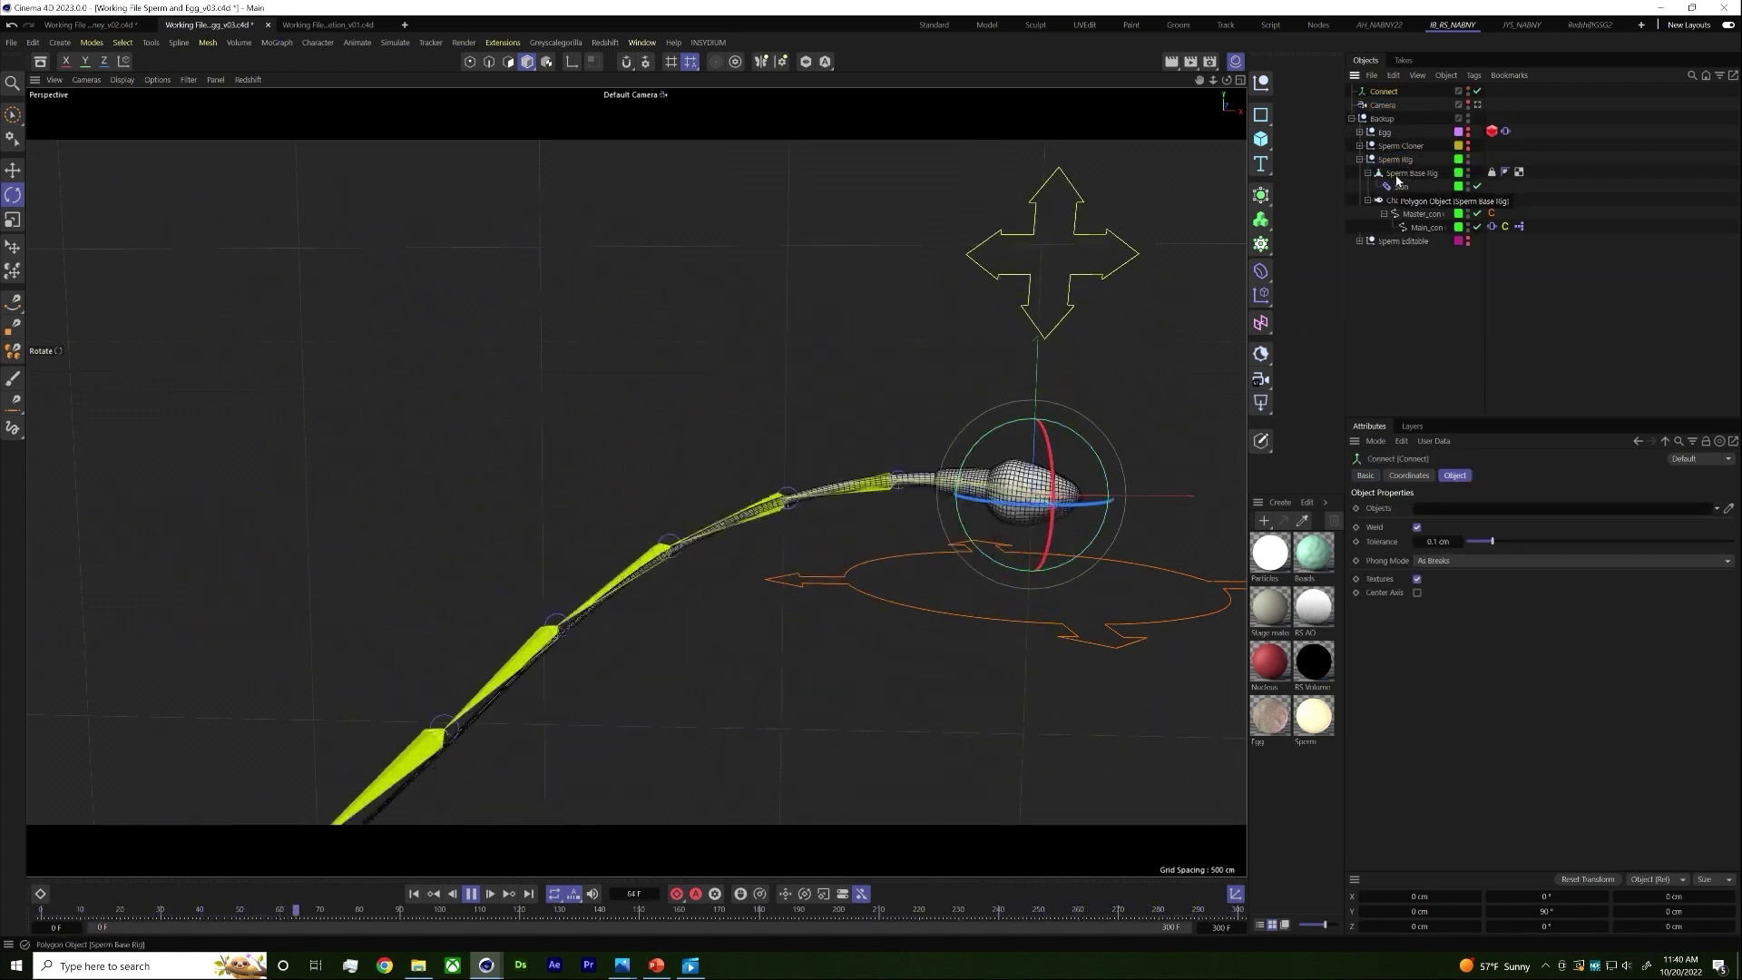
Step: Select the Sperm Base Rig, Skin and Character objects and place them as children of the Connect object
left_click(1402, 200)
left_click(1398, 173, "shift")
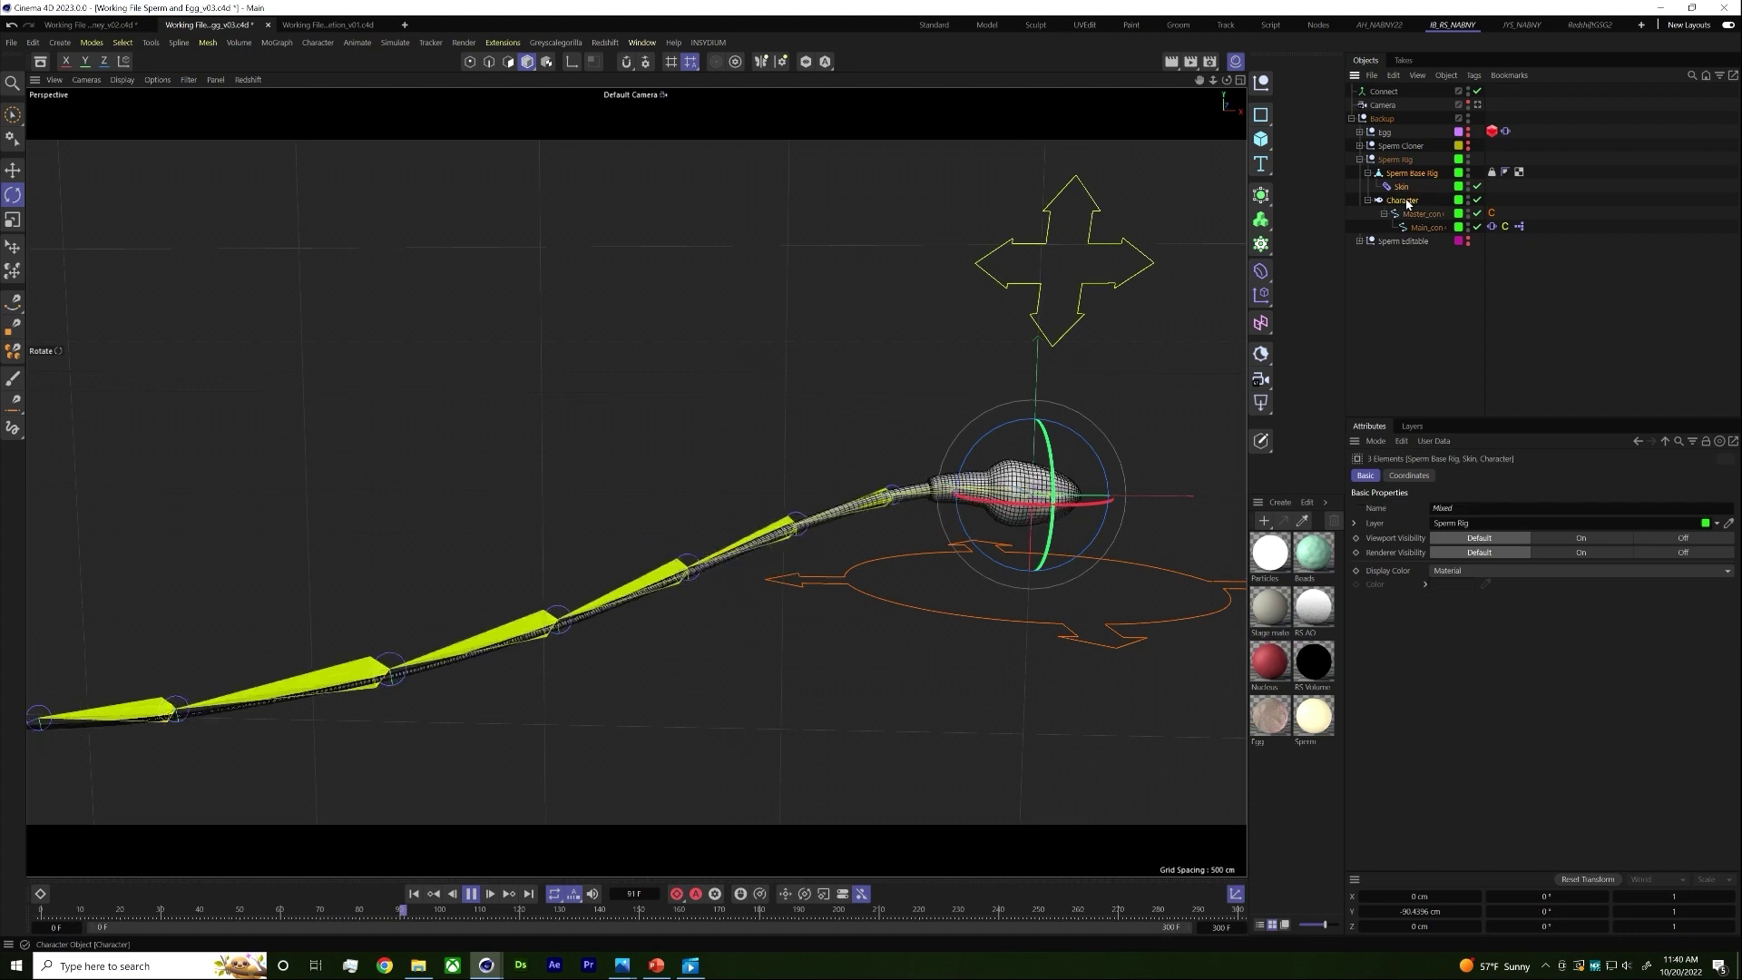
left_click_drag(1386, 97, 1387, 94)
left_click(1389, 94)
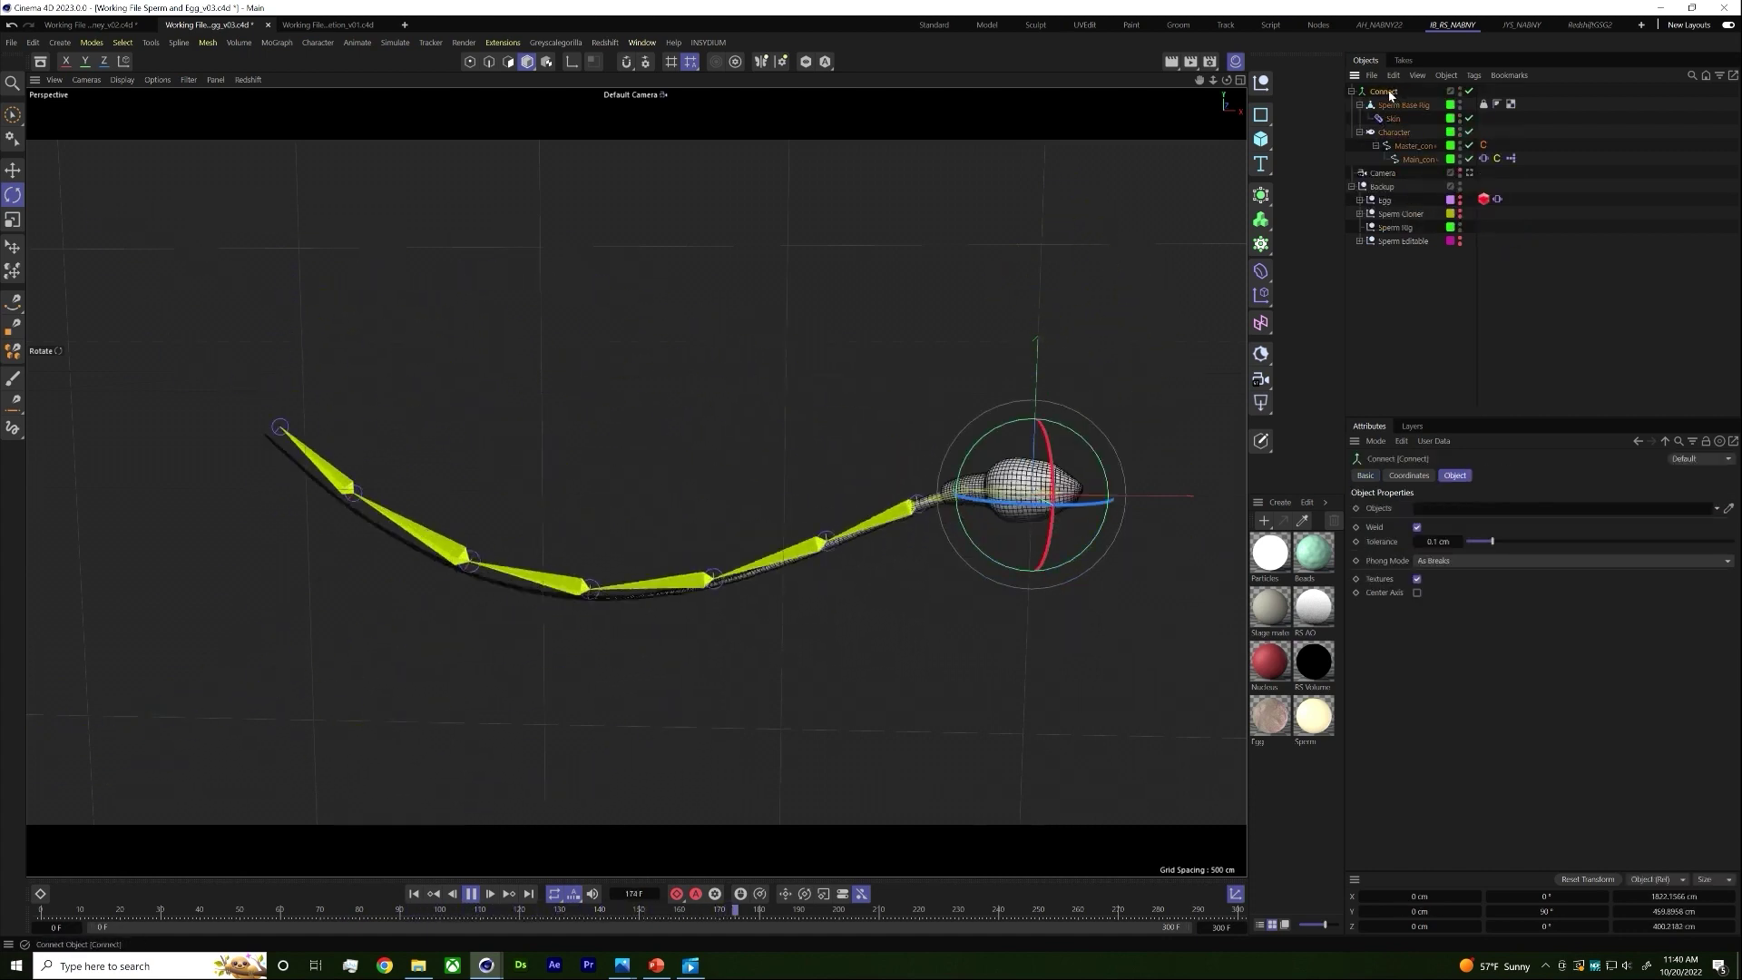
left_click(1386, 119)
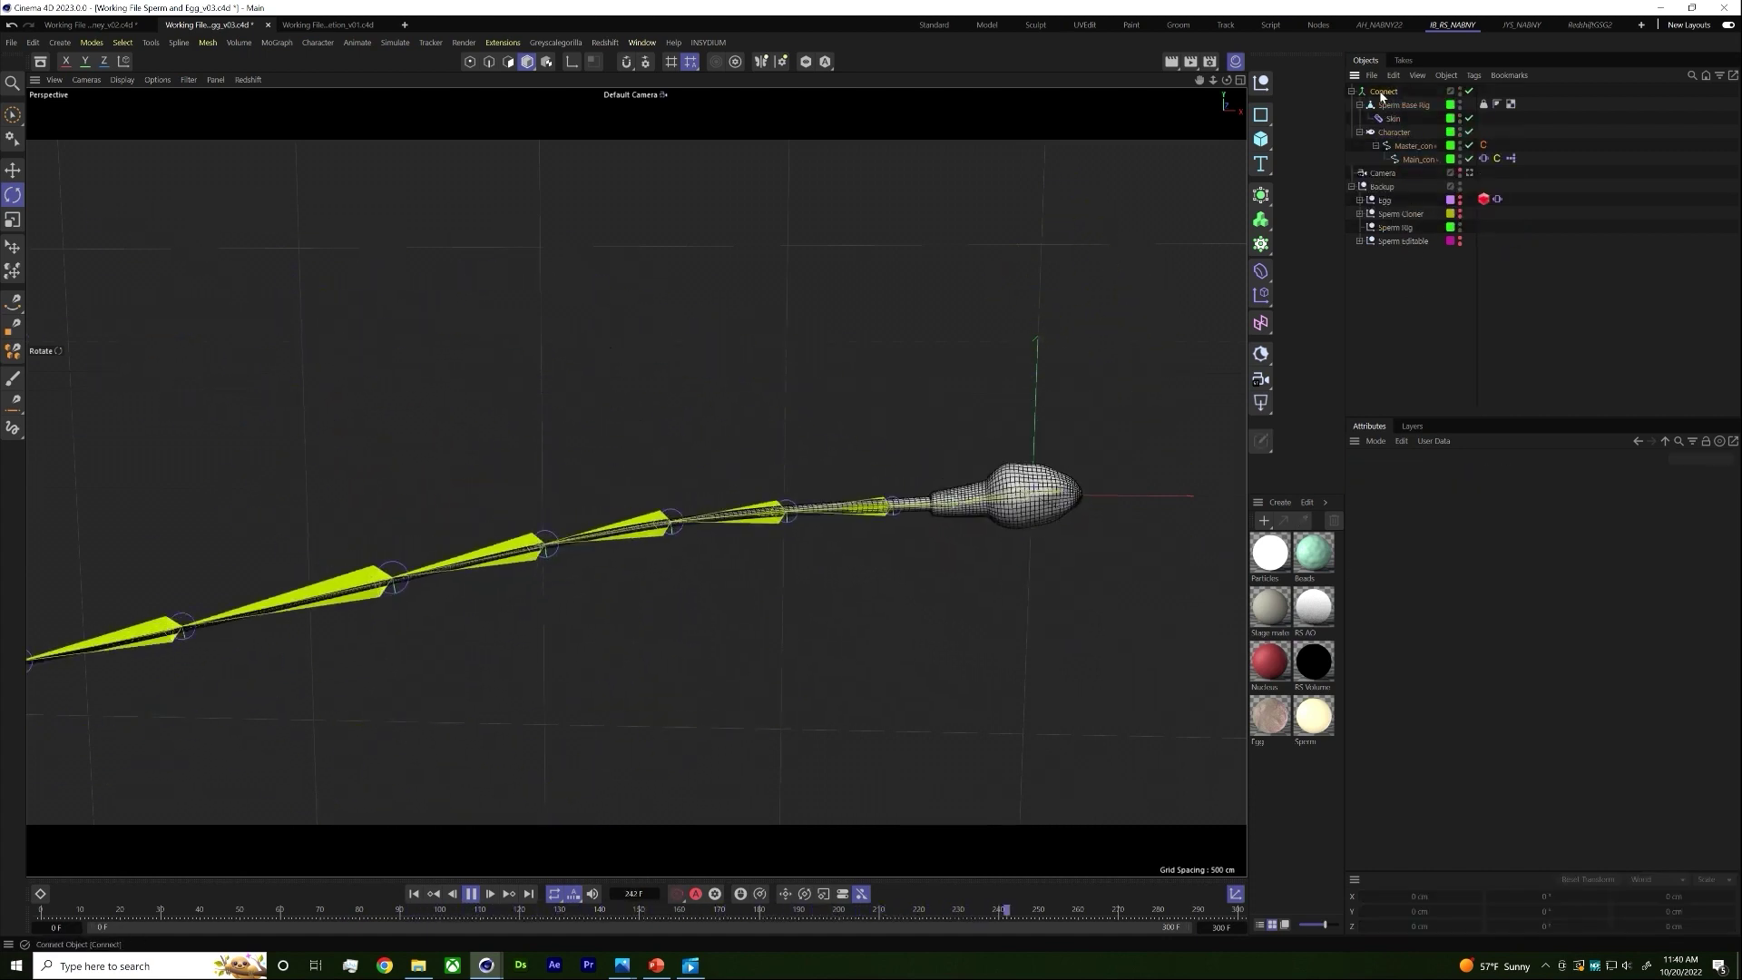
Step: Create an Instance that references the Connect object, and rename the Connect object to Sperm
left_click(1383, 93)
key("shift+c")
type("instan")
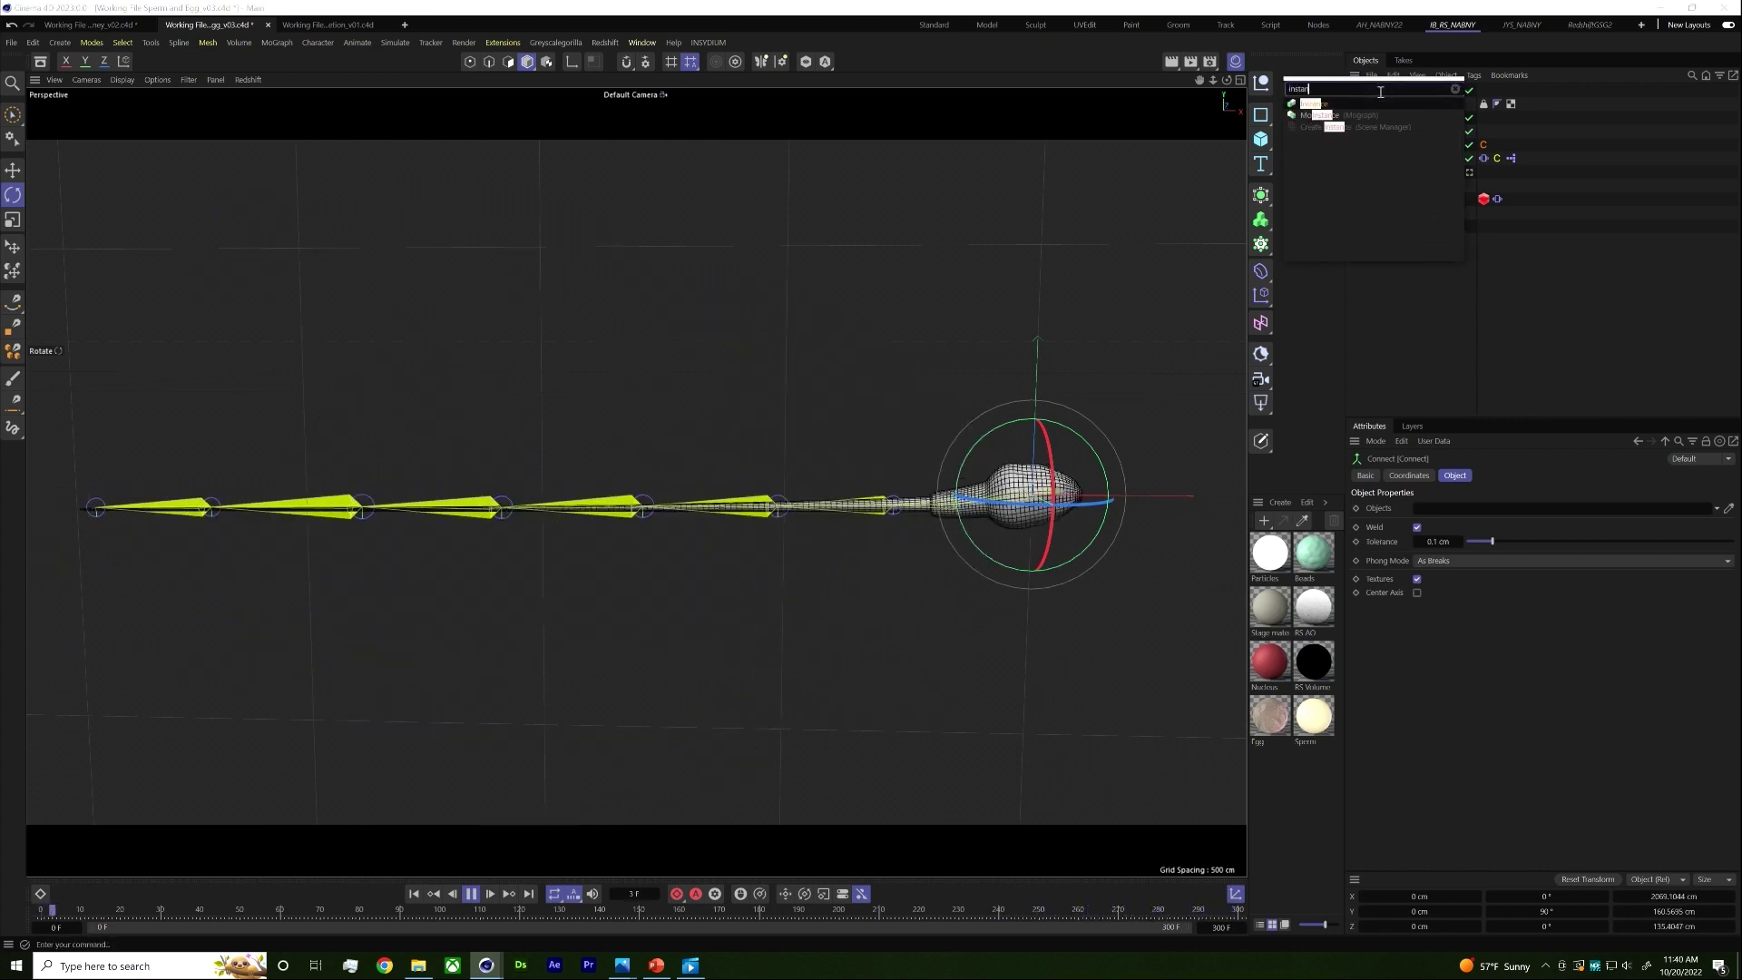
left_click(1312, 104)
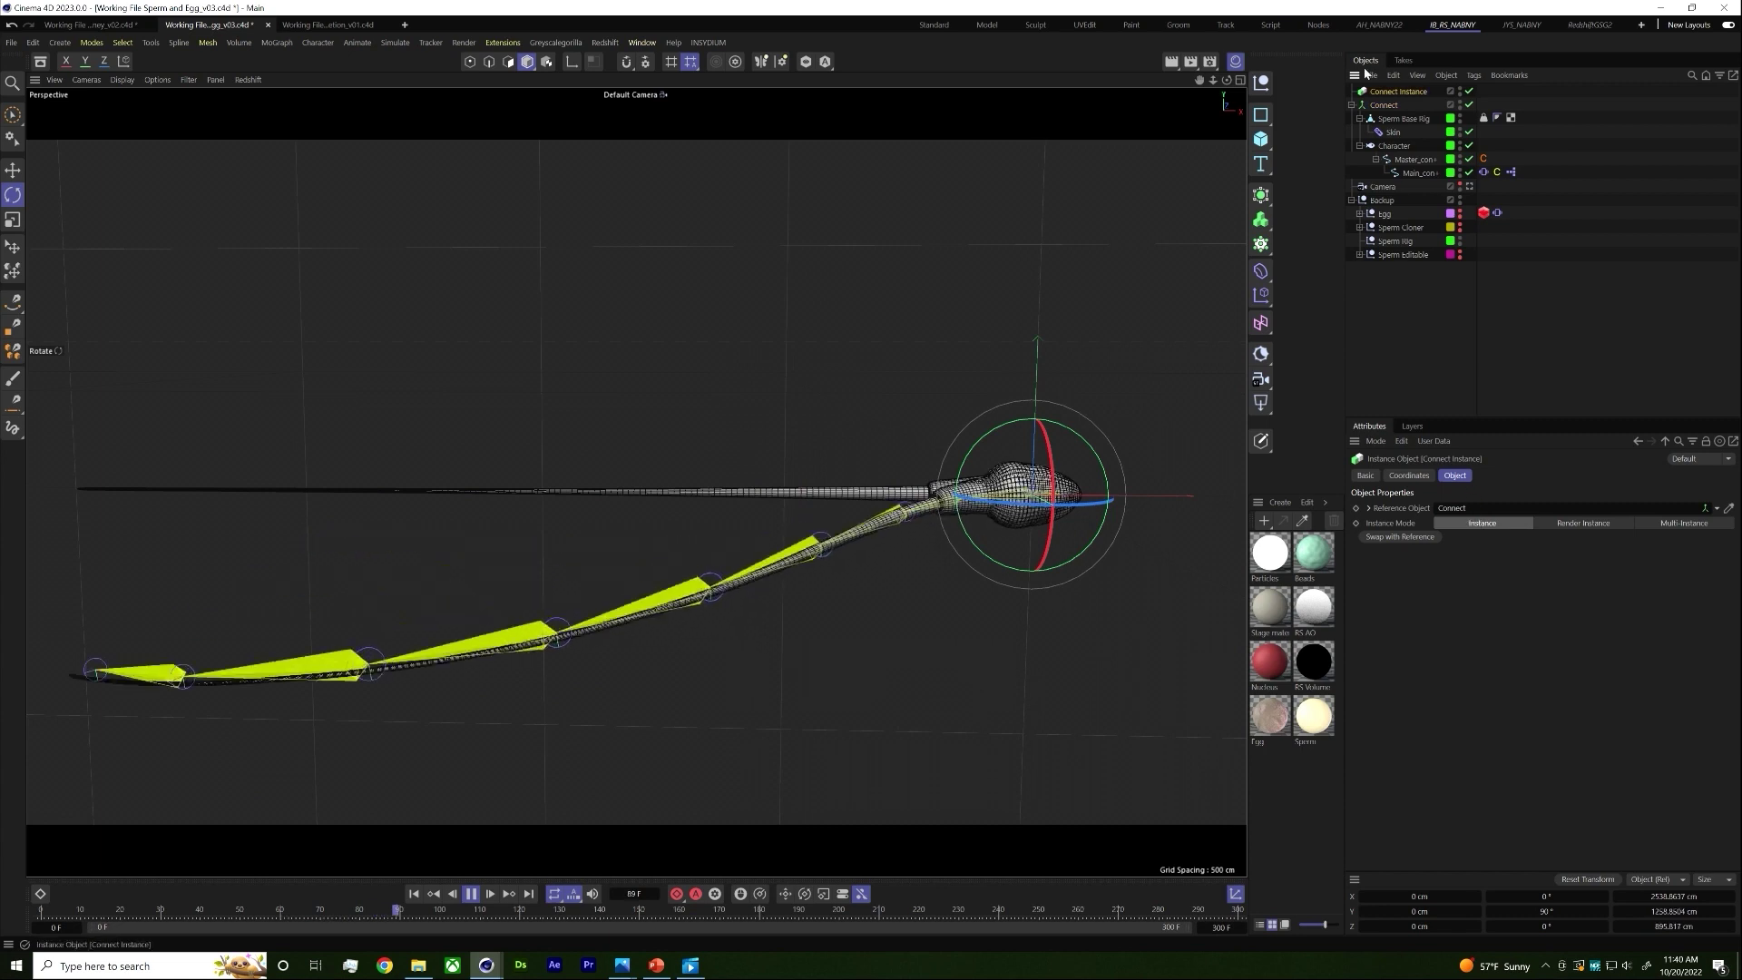
double_click(1385, 105)
type("Sperm")
key("Return")
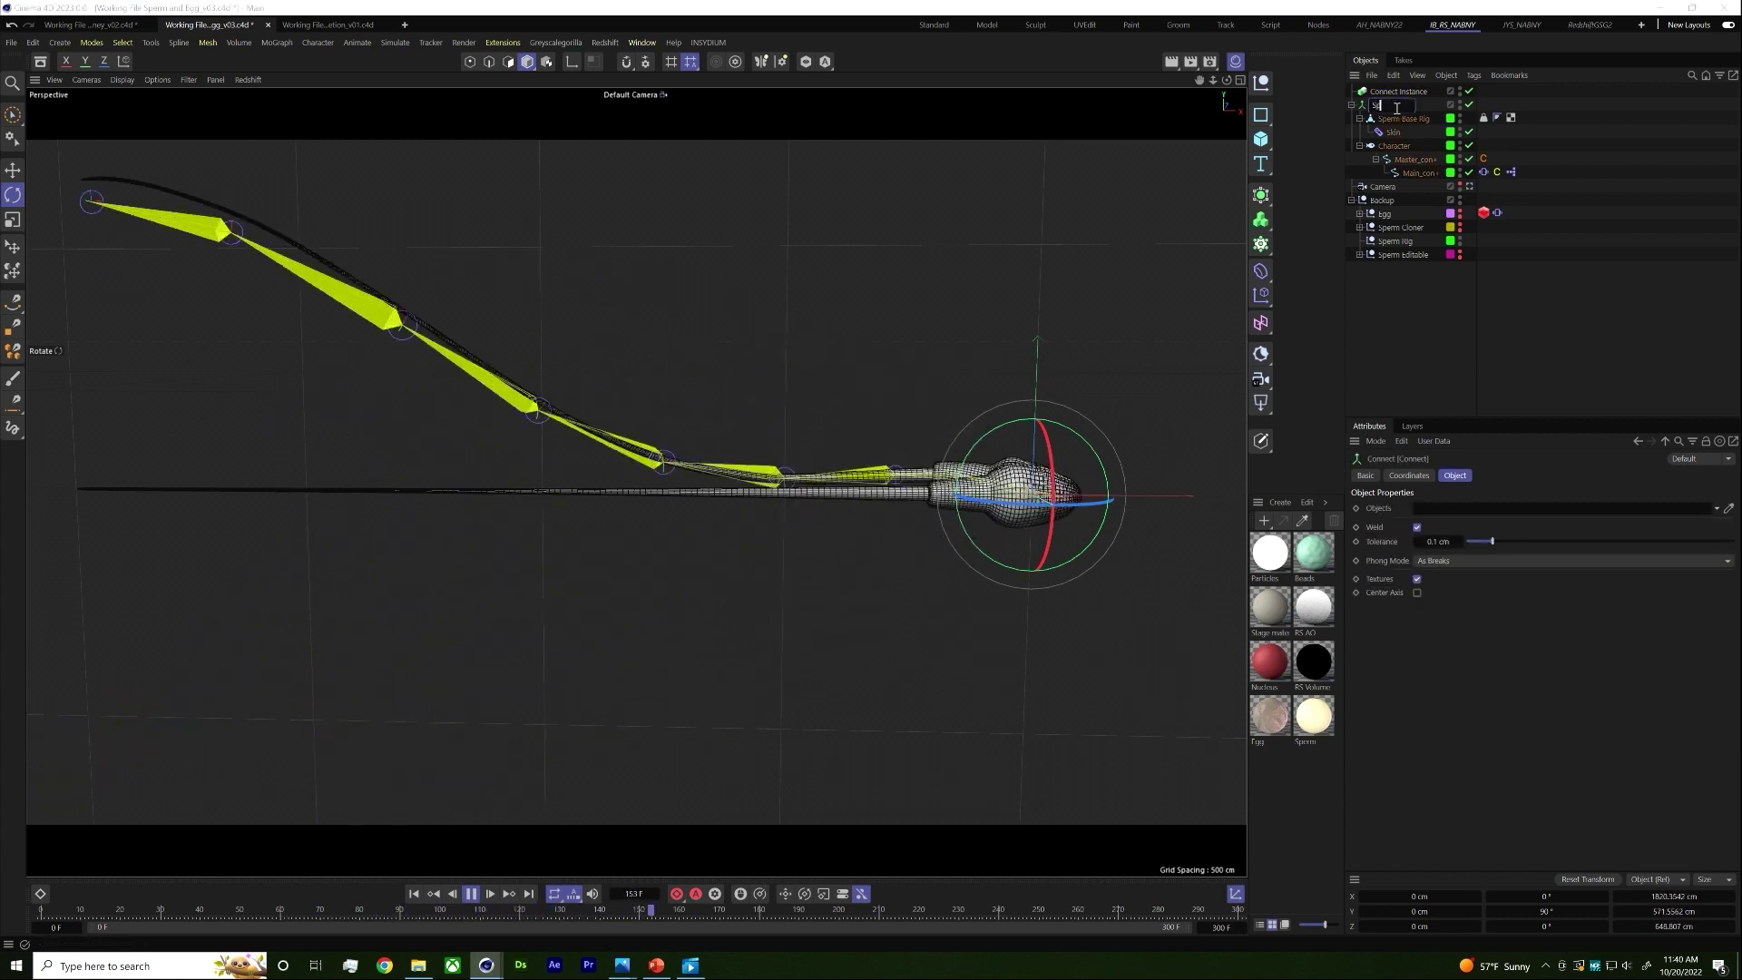
Step: Set the Connect Instance's mode to Render Instance, with the Sperm object as its reference
left_click(1407, 92)
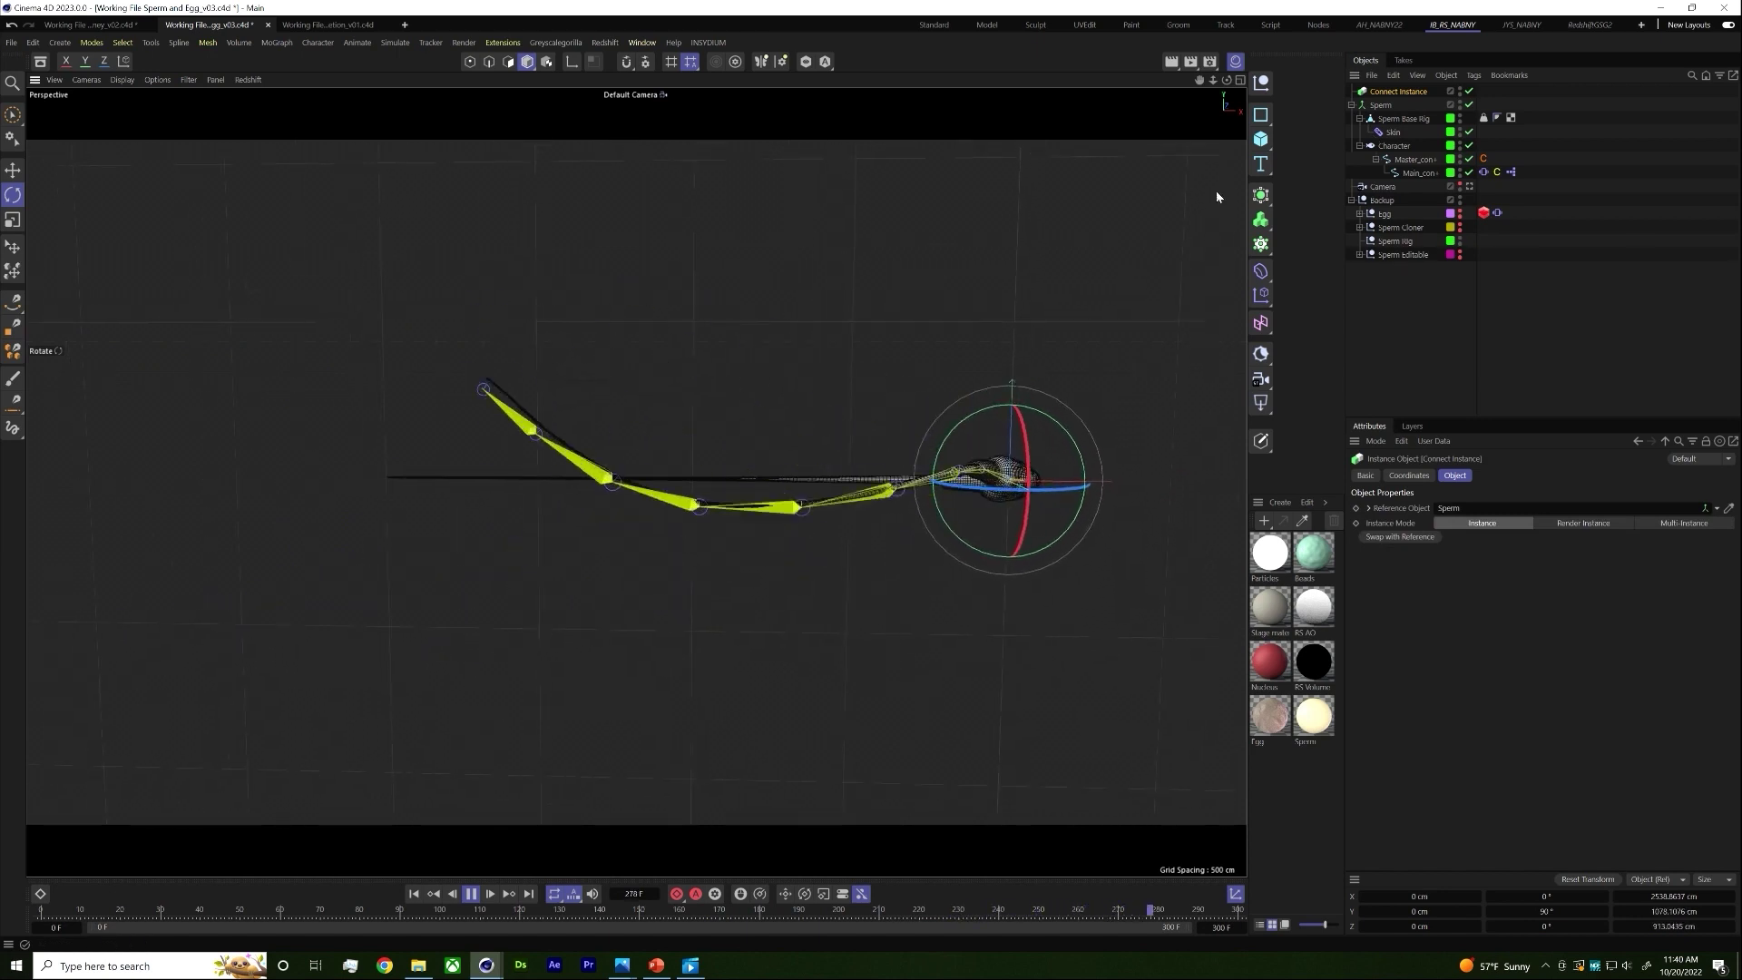
left_click(1380, 105)
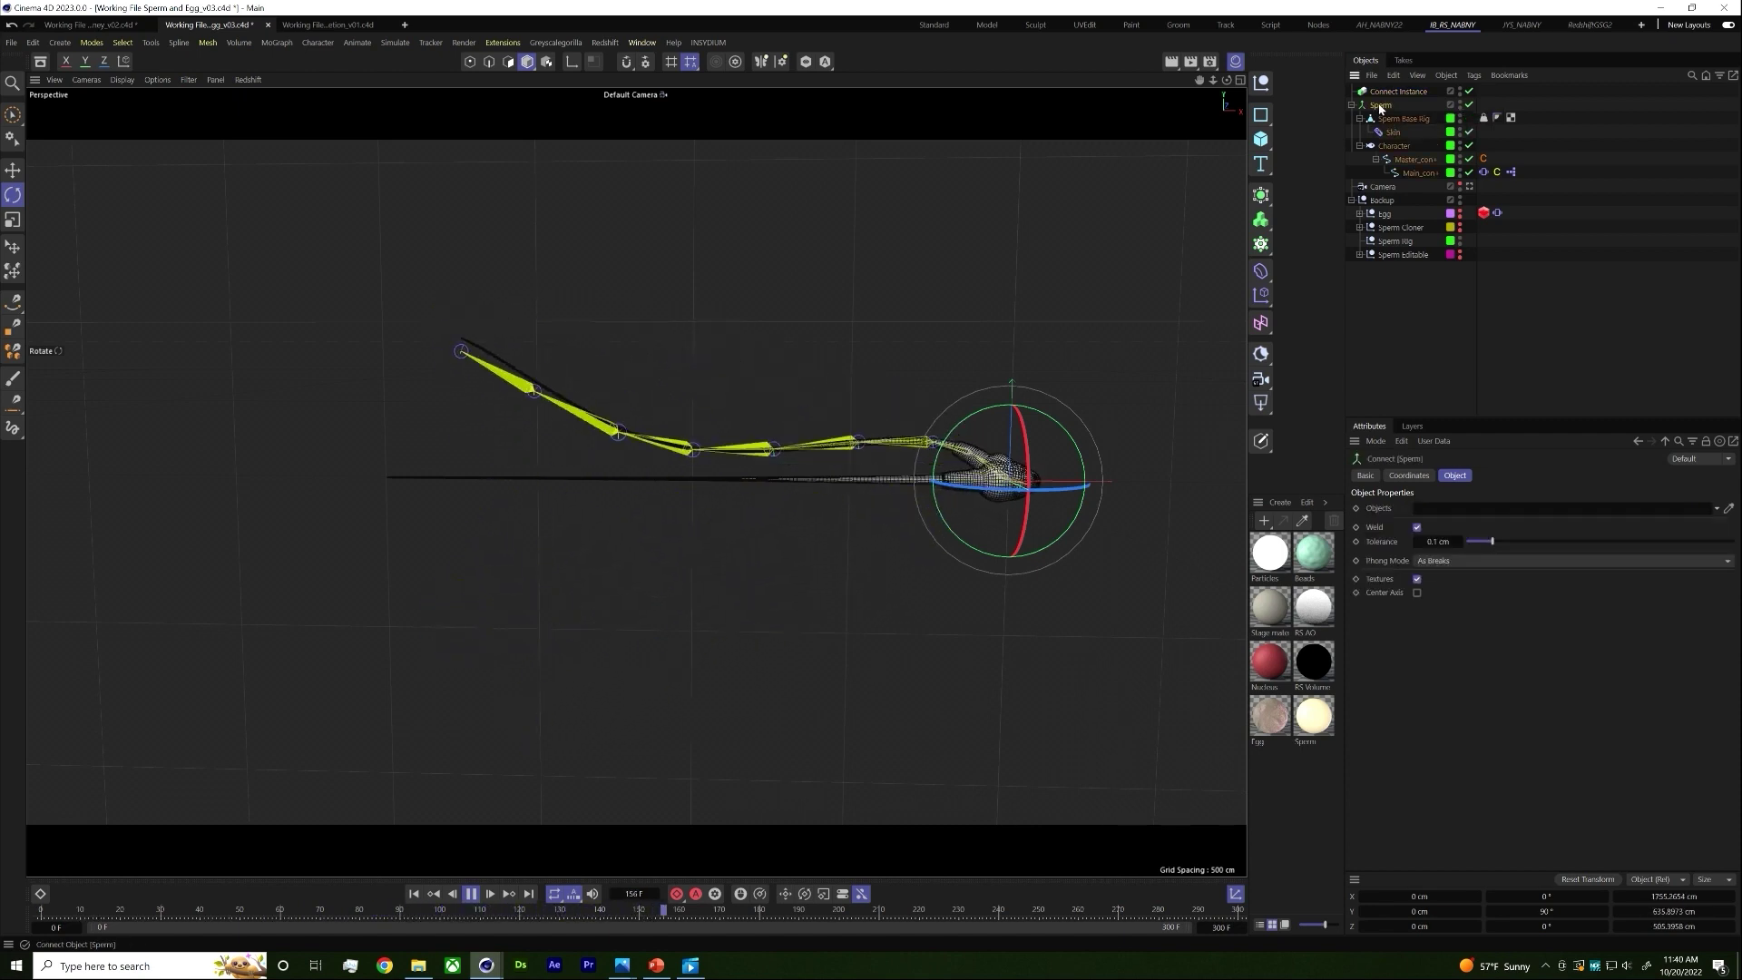
left_click(1383, 94)
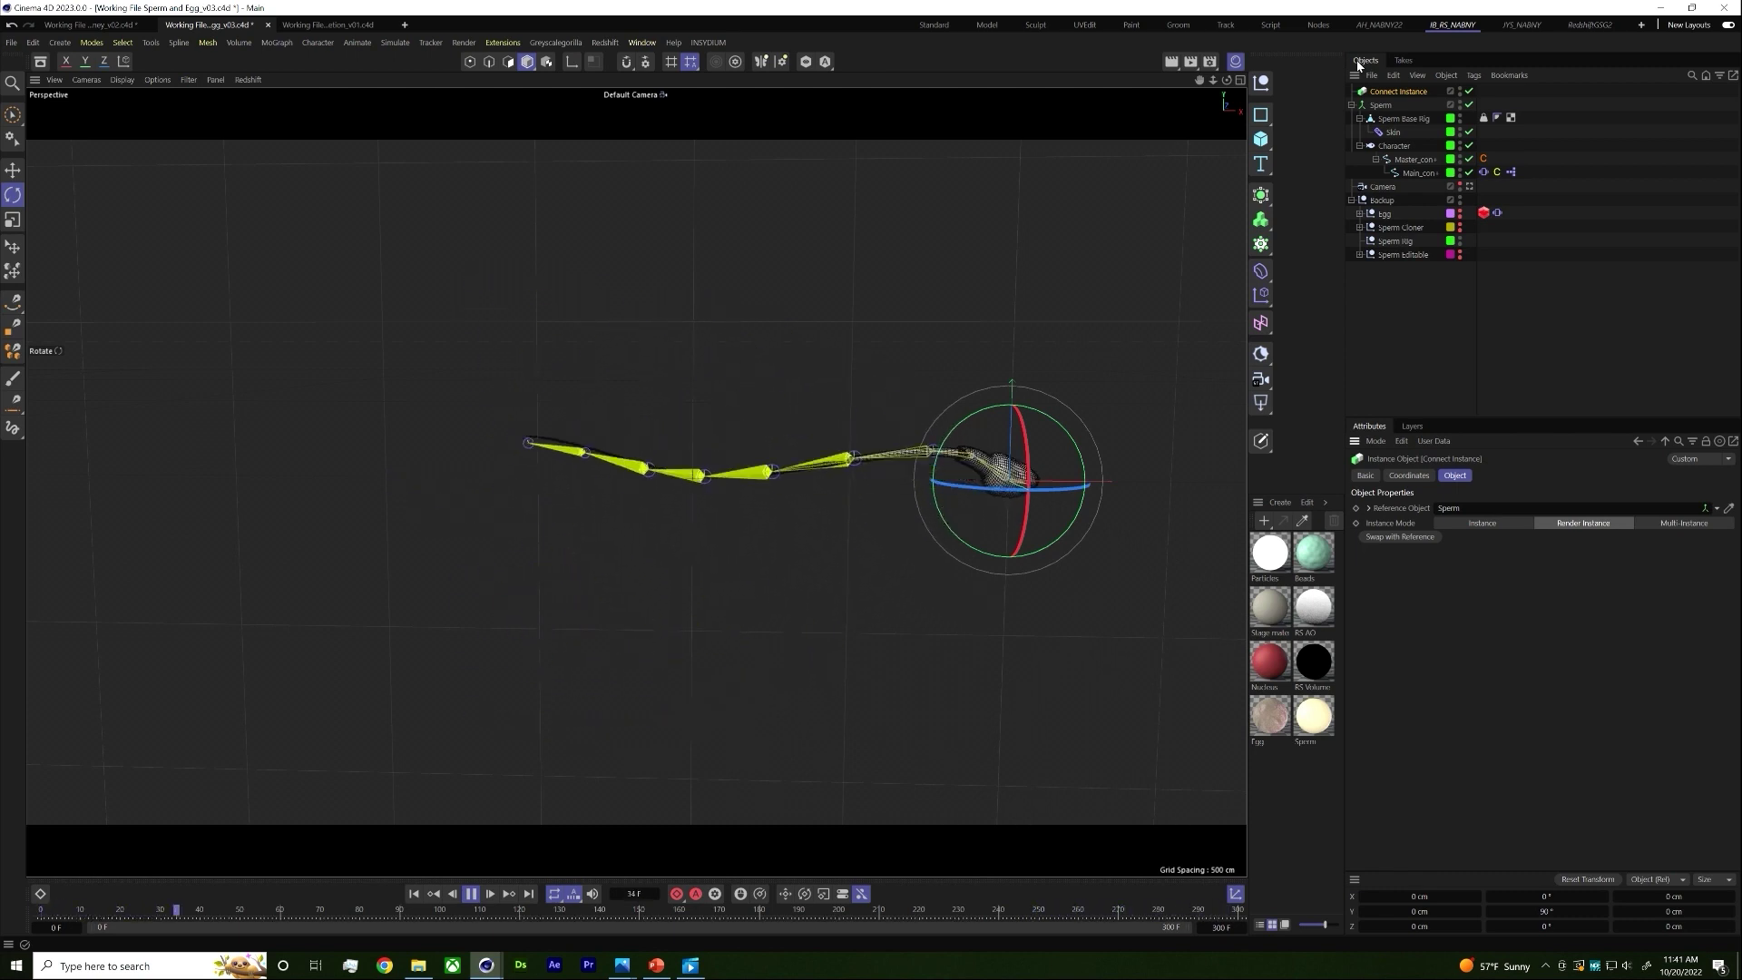
left_click(1385, 105)
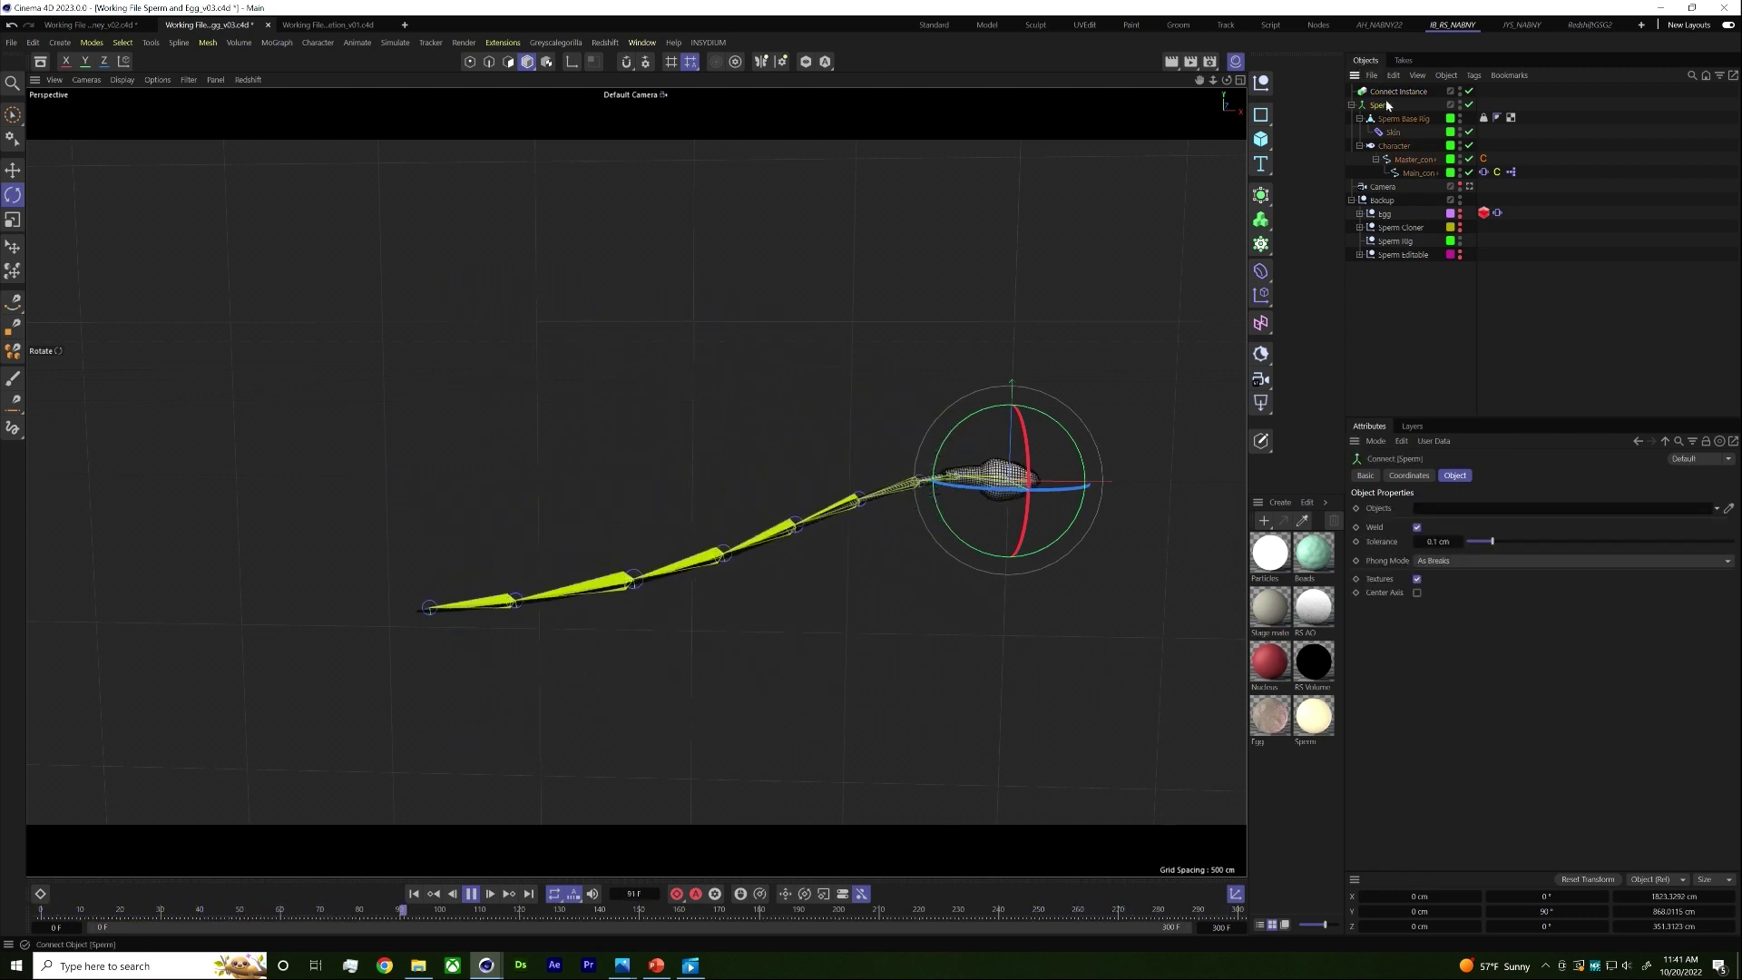
left_click(1387, 95)
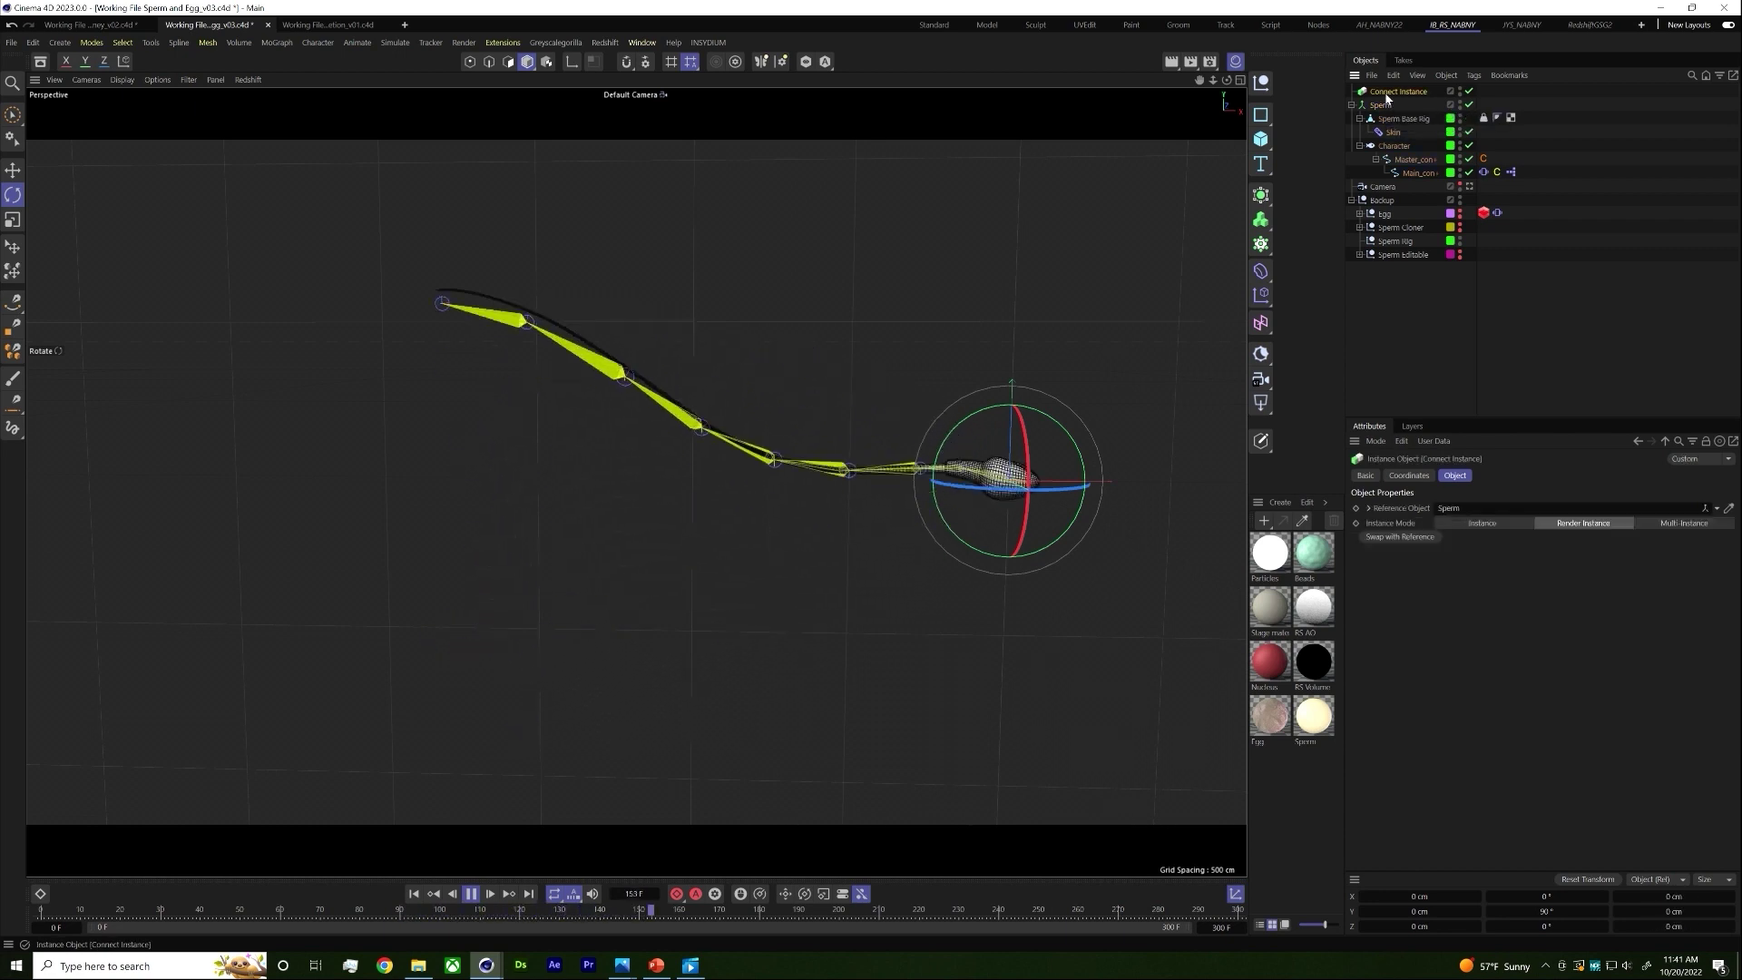
Step: Add a Cloner containing the Connect Instance and display the viewport with smooth shading without wireframe lines
key("shift+c")
type("clo")
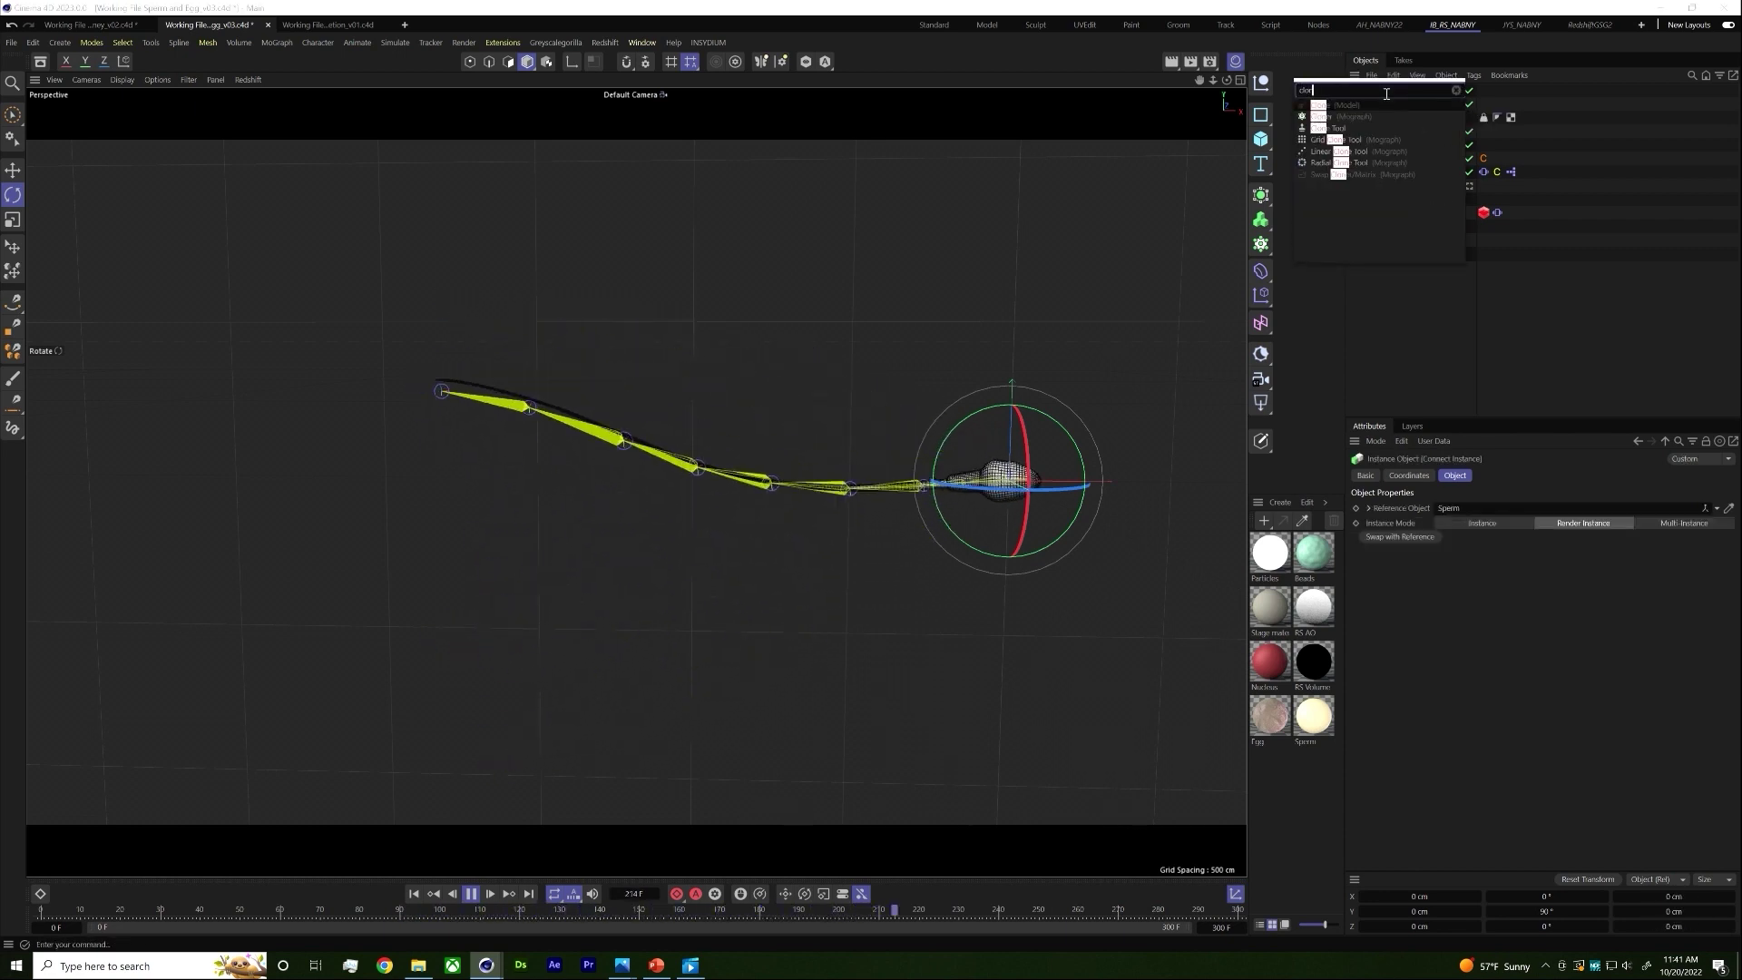
key("Return")
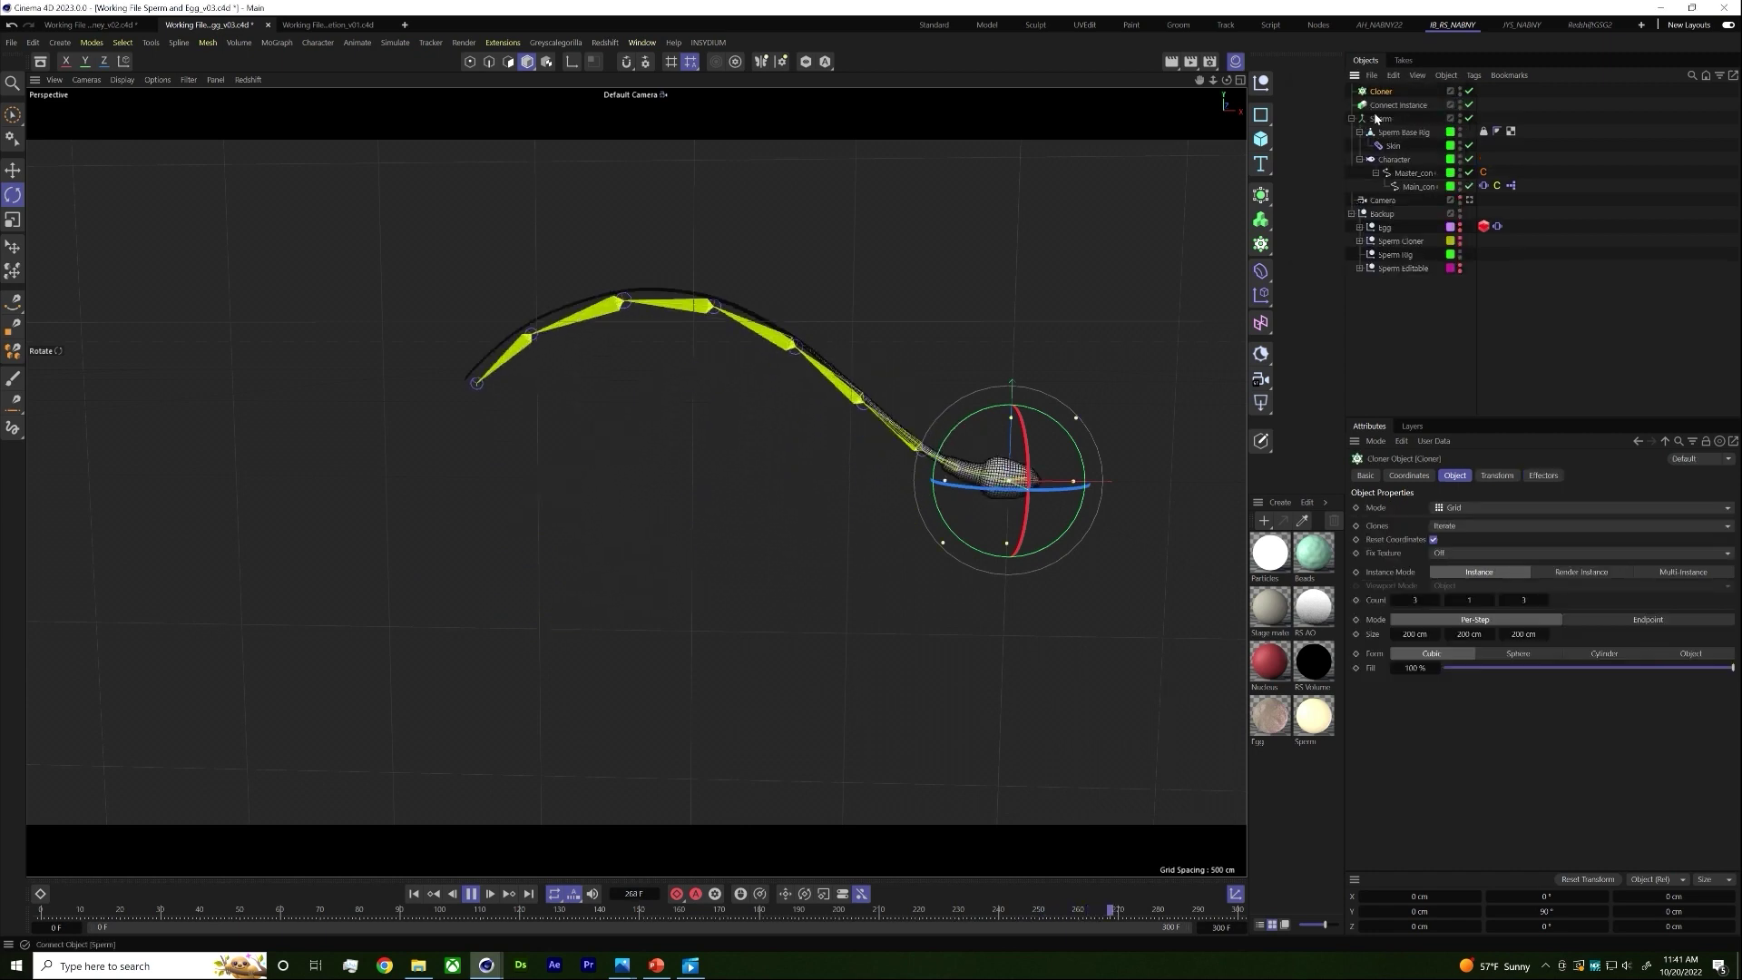
left_click_drag(1398, 105, 1384, 93)
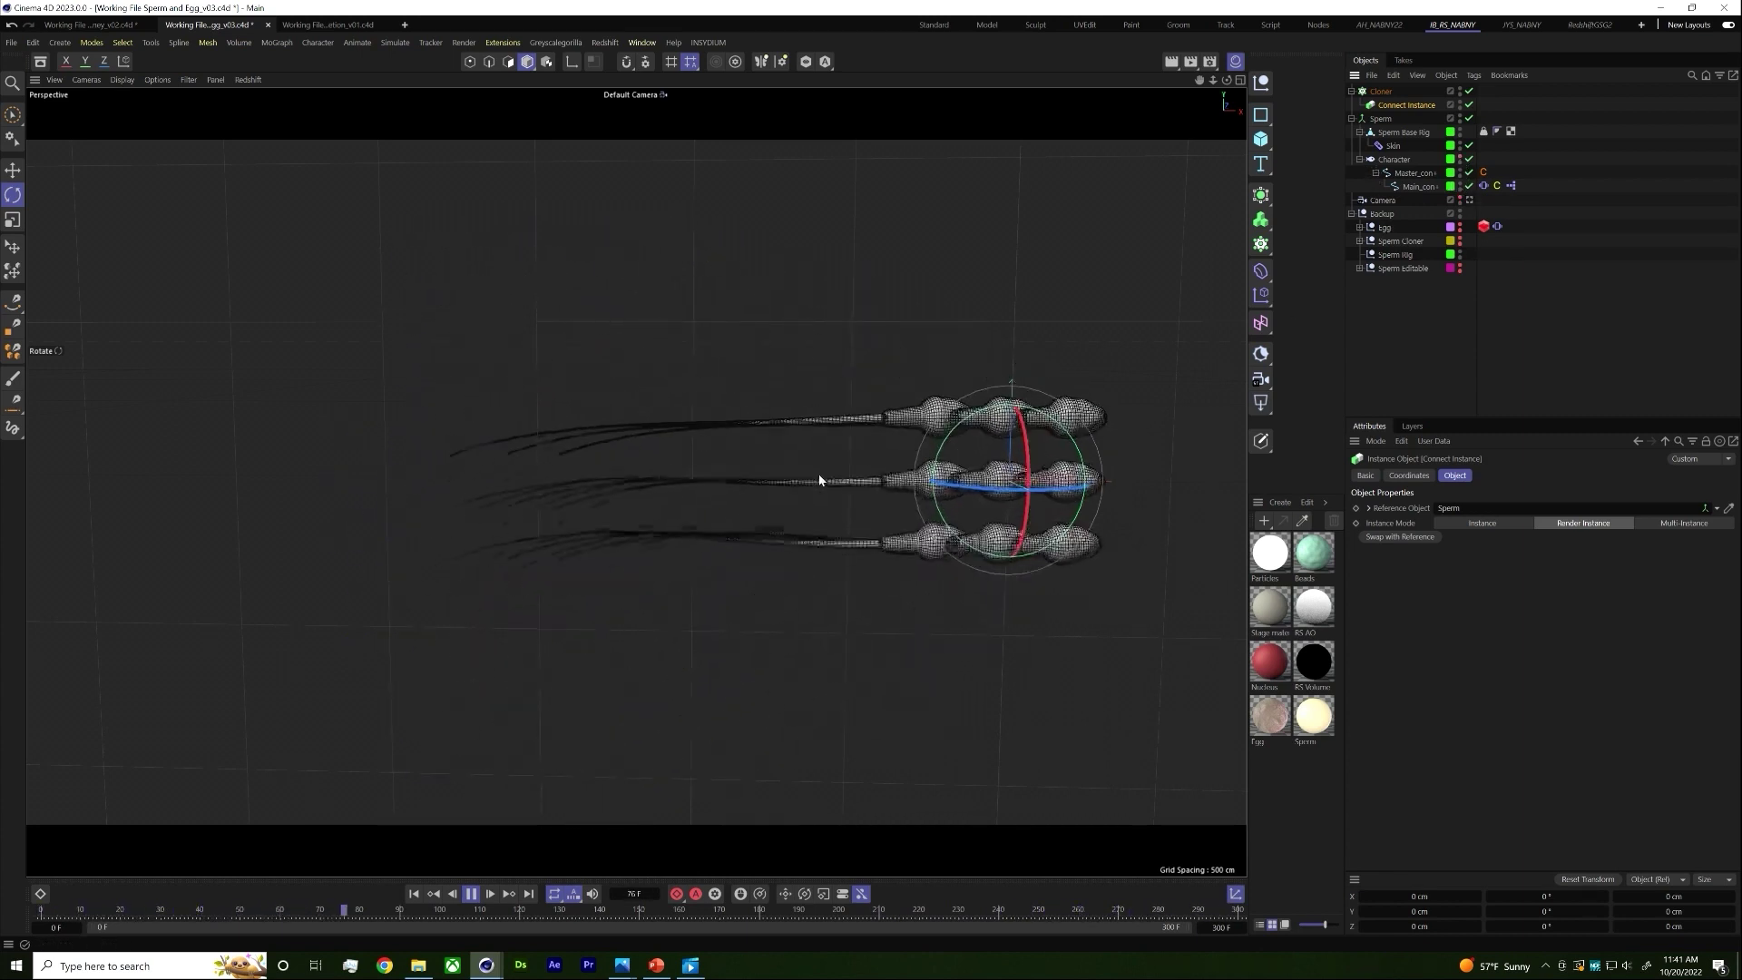
key("n")
key("a")
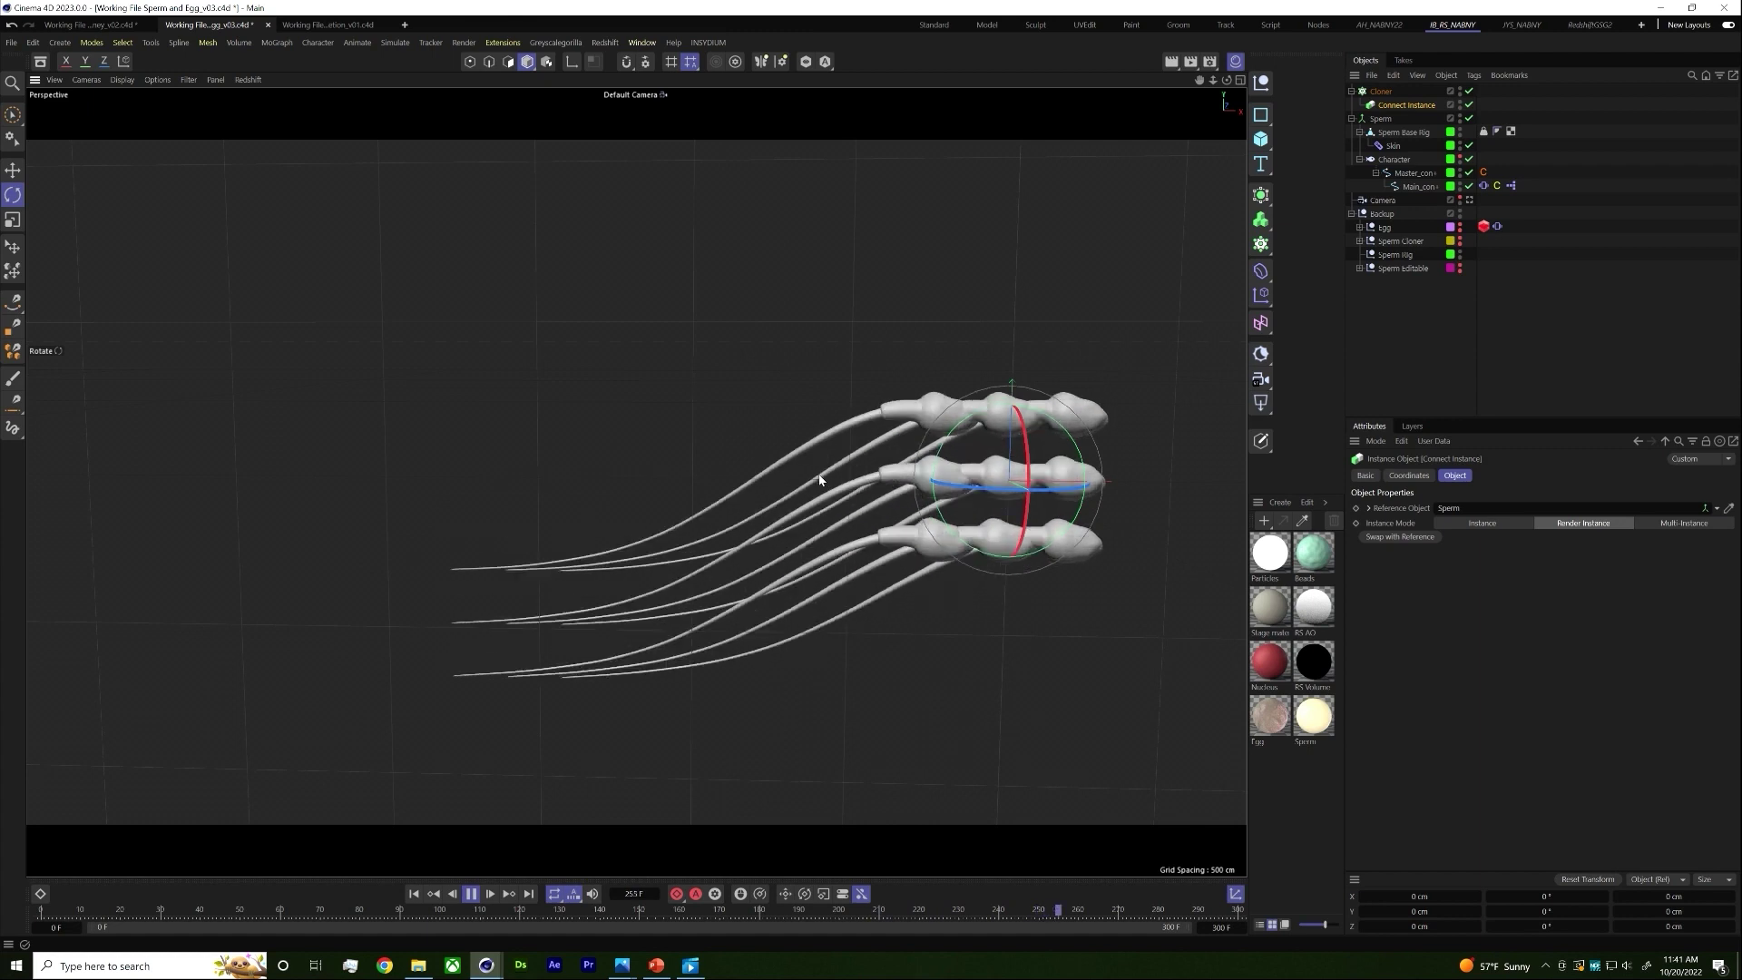
Step: Add a Sphere at the cloner's position and scale it up to a radius of about 1436 cm
left_click(1372, 94)
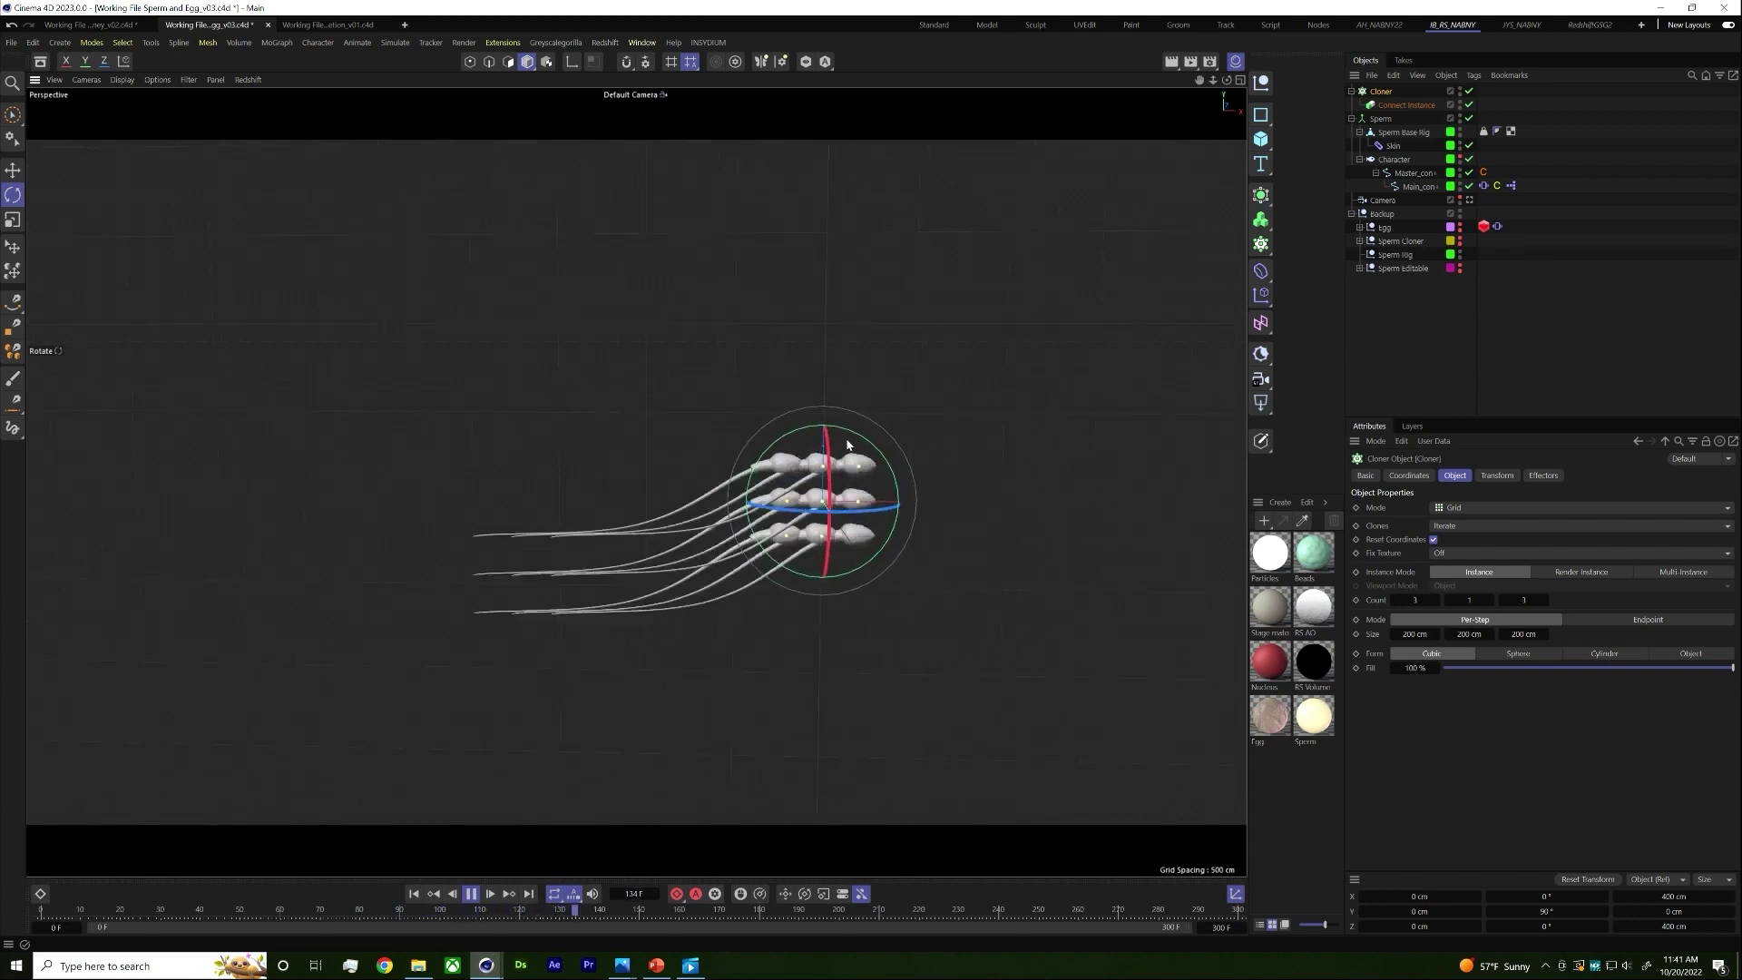
left_click(1265, 141)
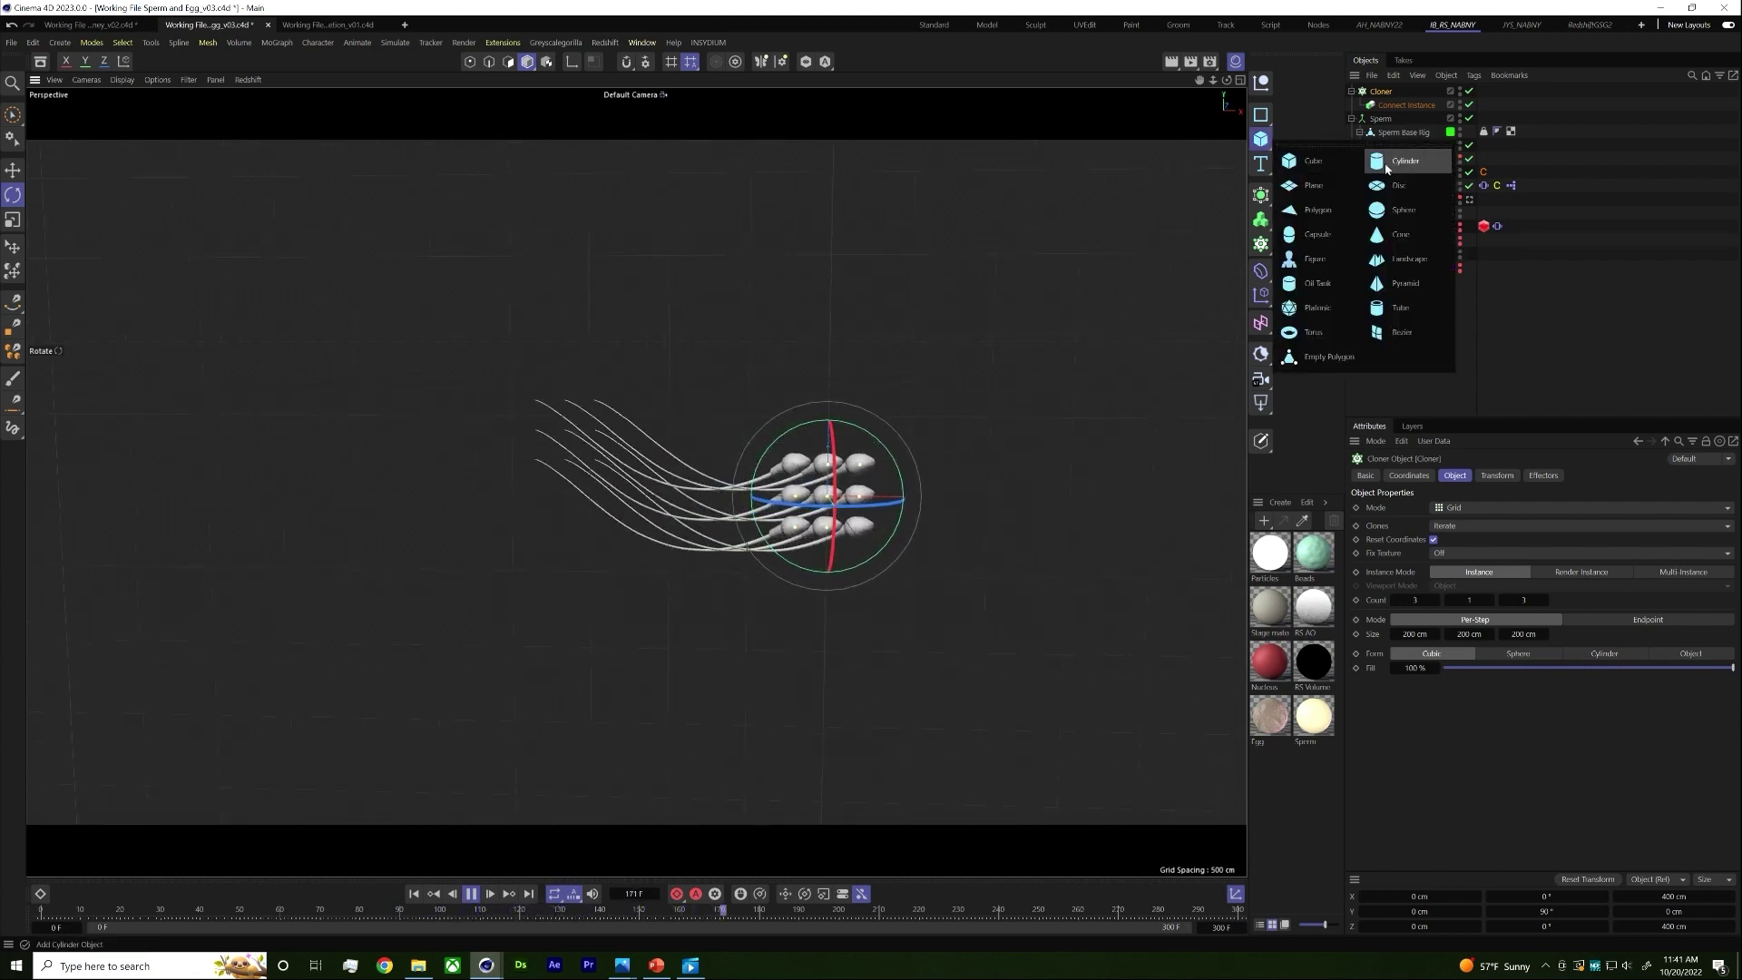
left_click(1403, 212)
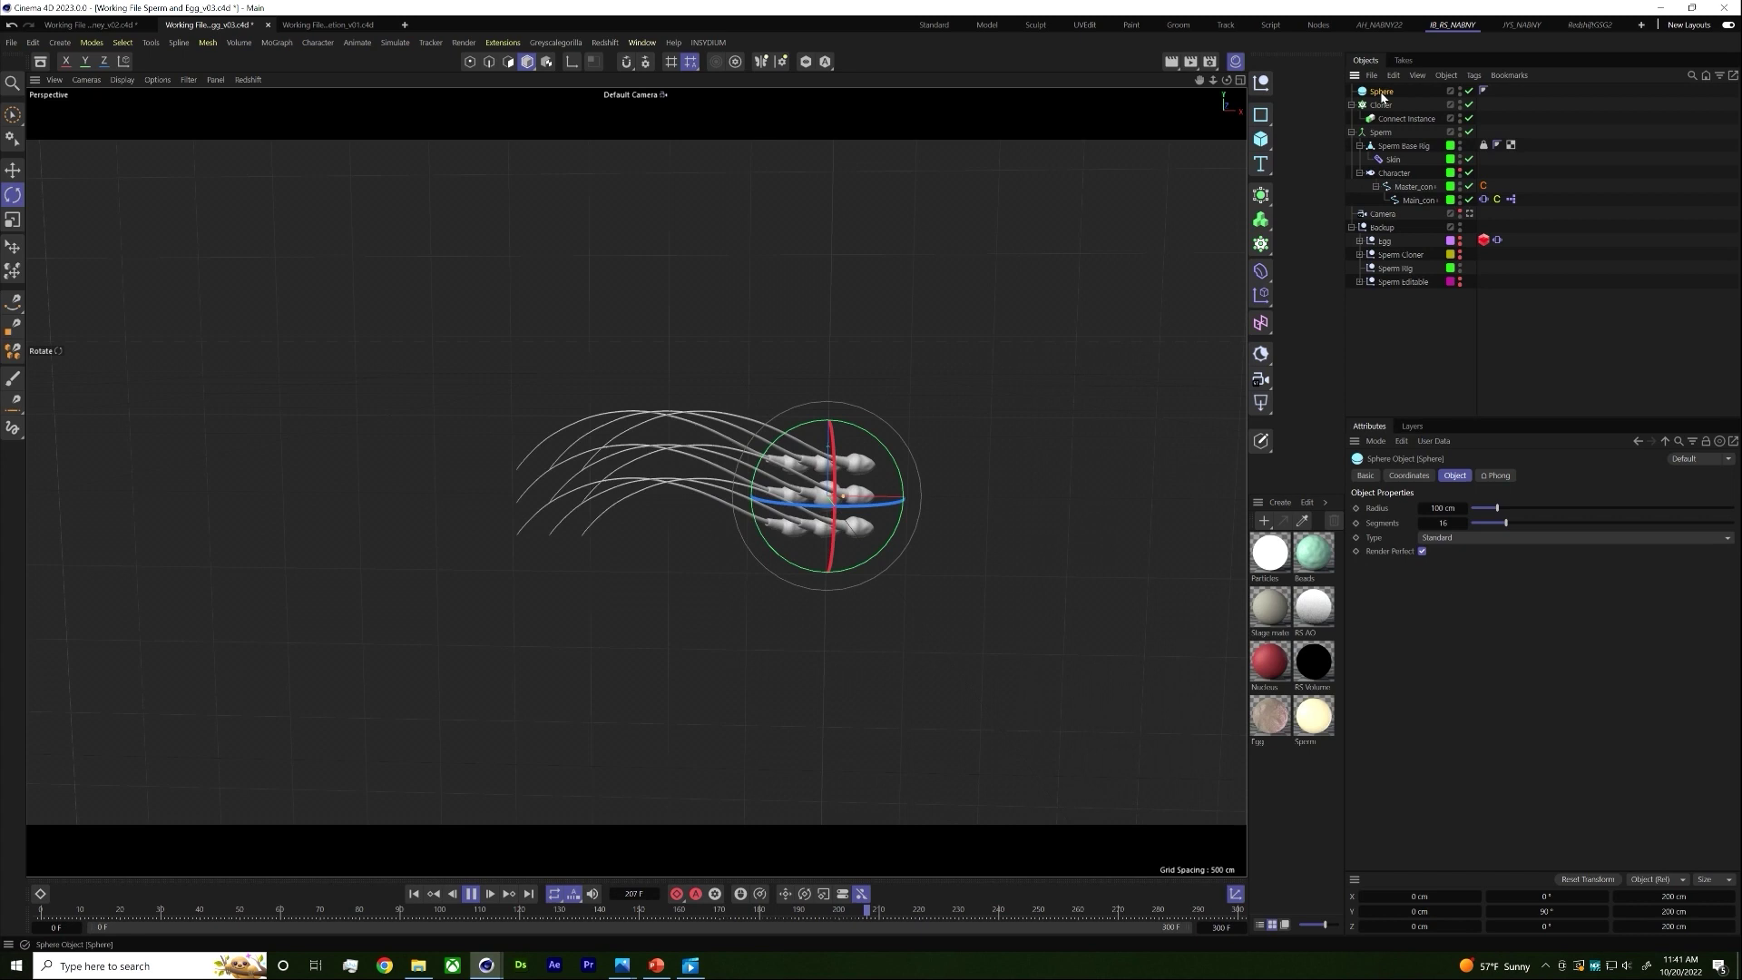
key("t")
left_click_drag(798, 565, 1180, 572)
left_click_drag(703, 672, 1356, 595)
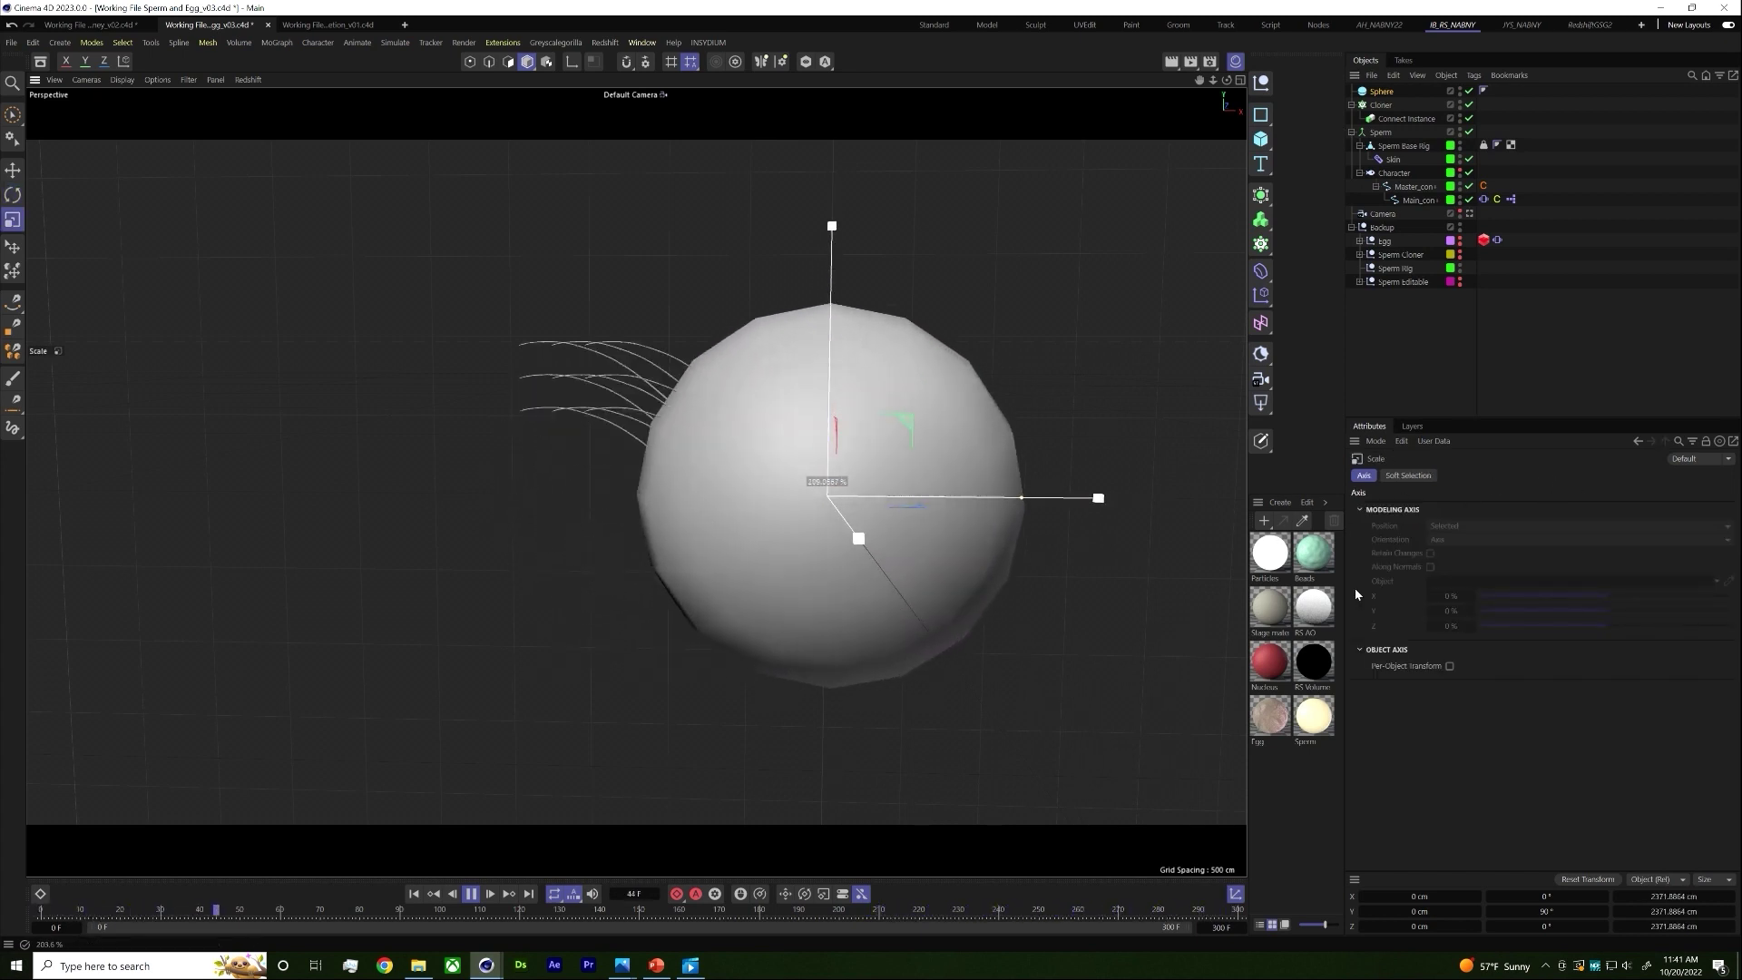
left_click_drag(915, 663, 922, 712)
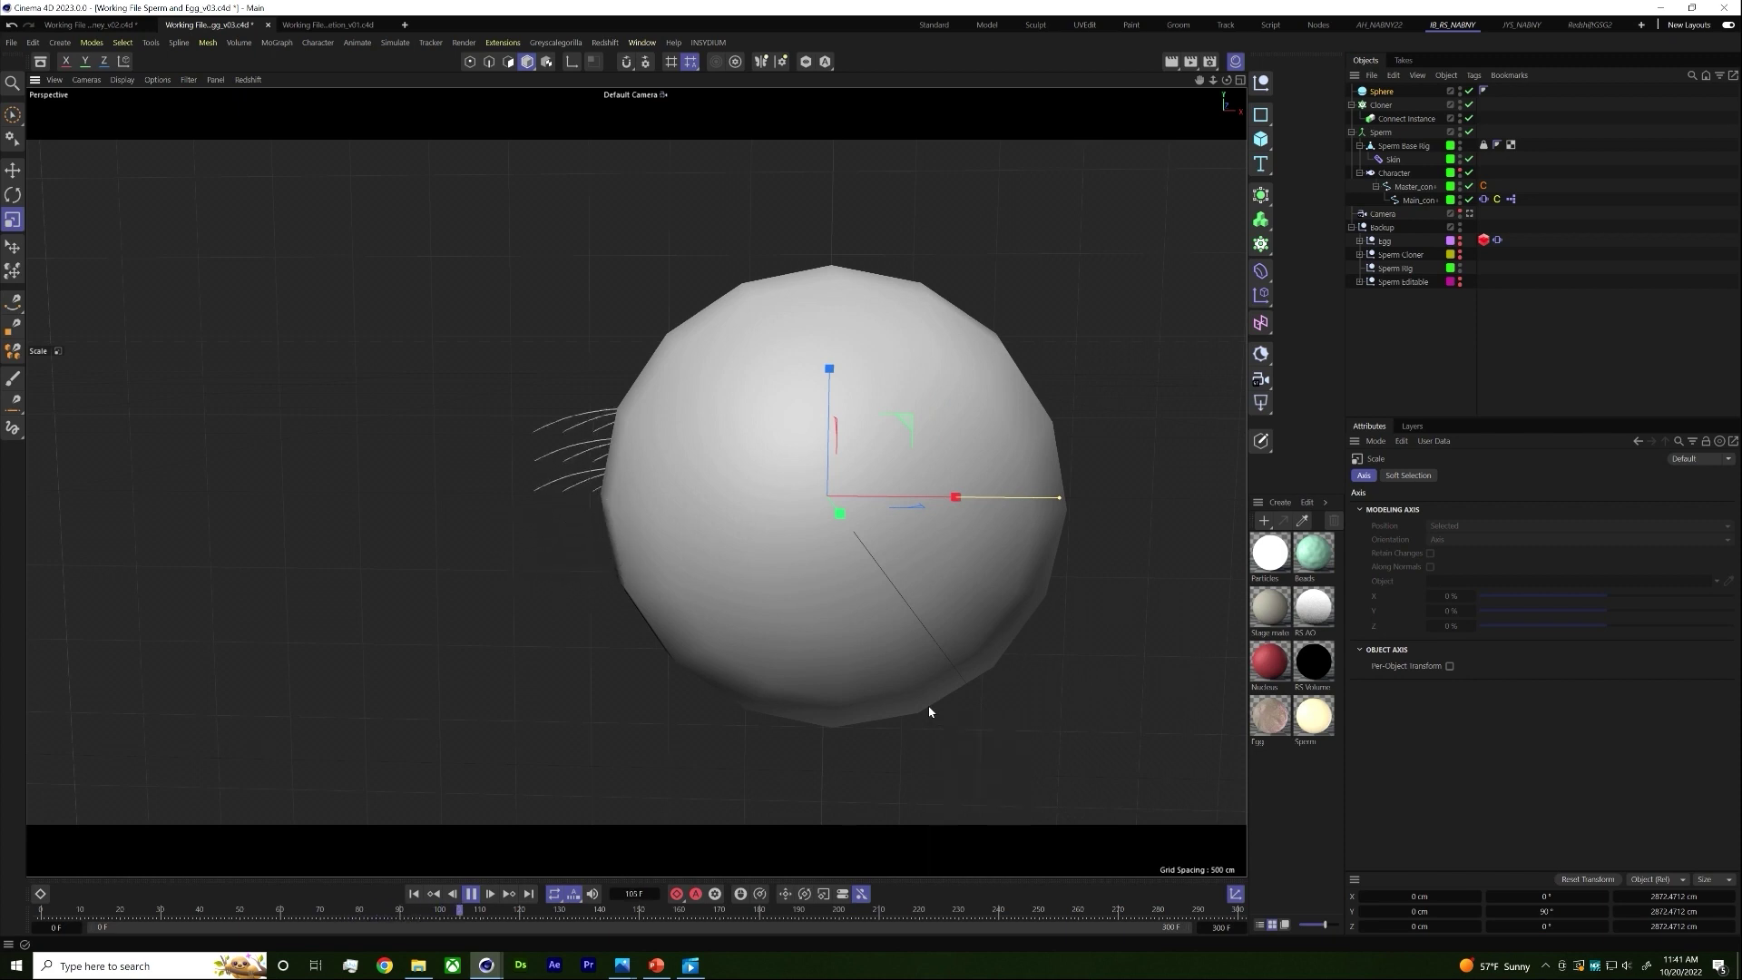
Step: Make the sphere an Icosahedron with 32 segments after trying 64, and rename it Egg
left_click(1380, 92)
left_click(1470, 538)
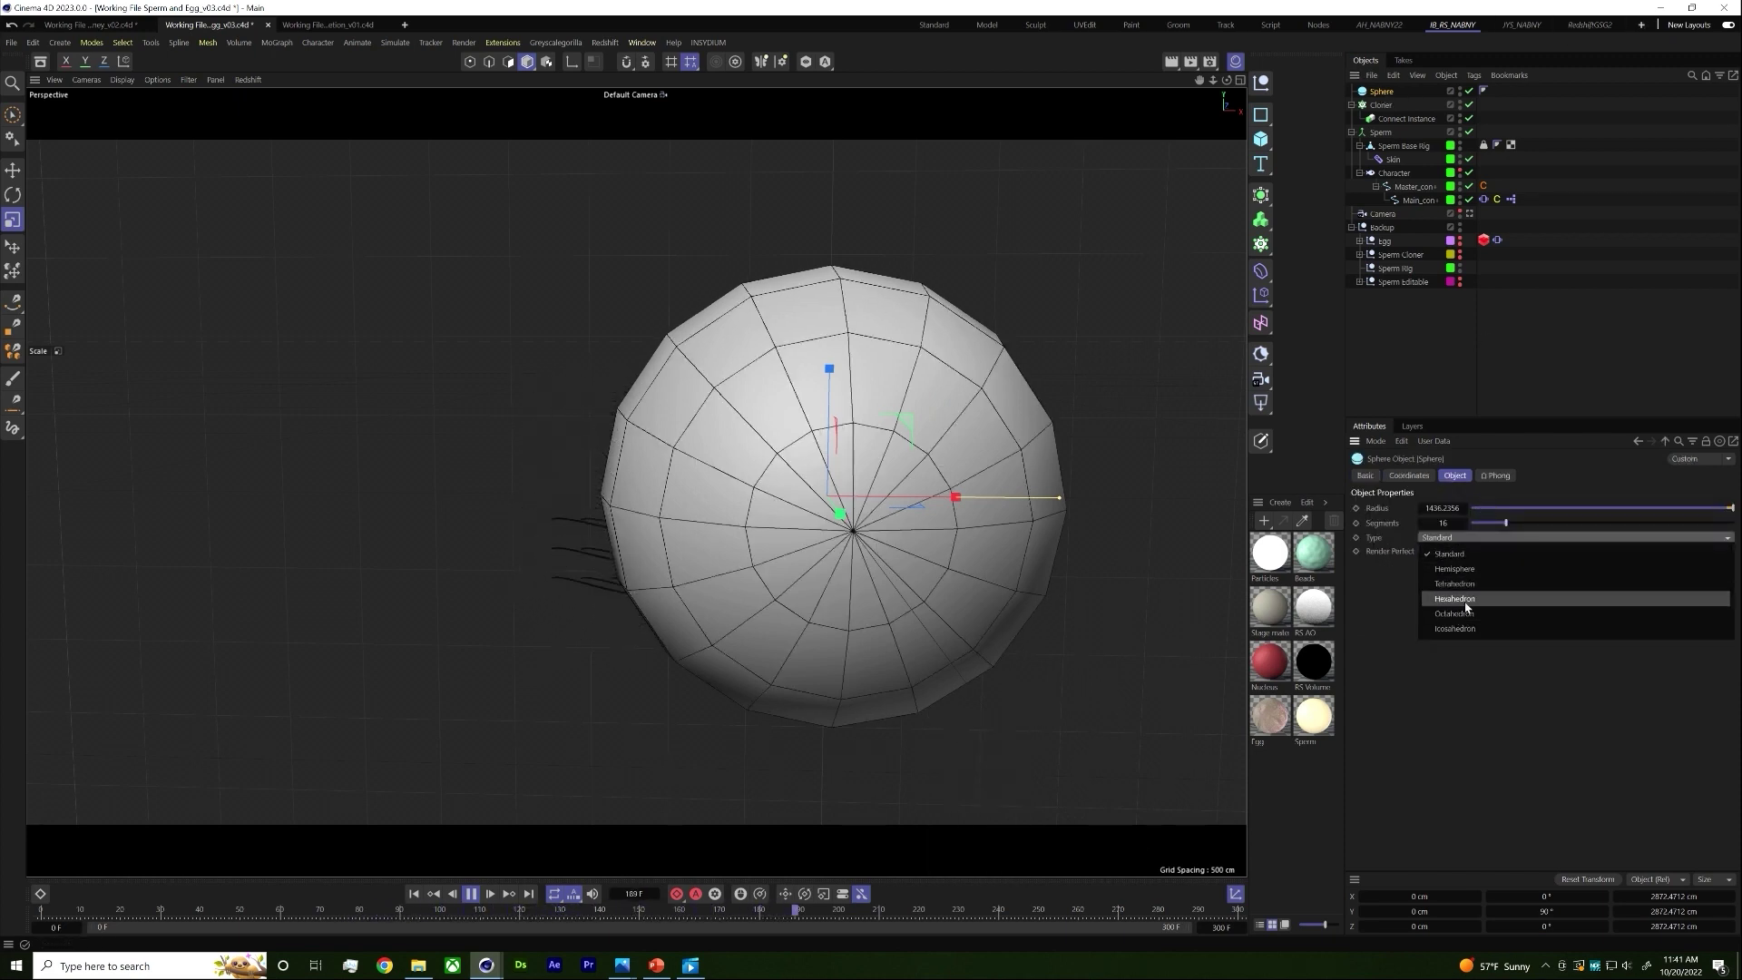
left_click(1455, 629)
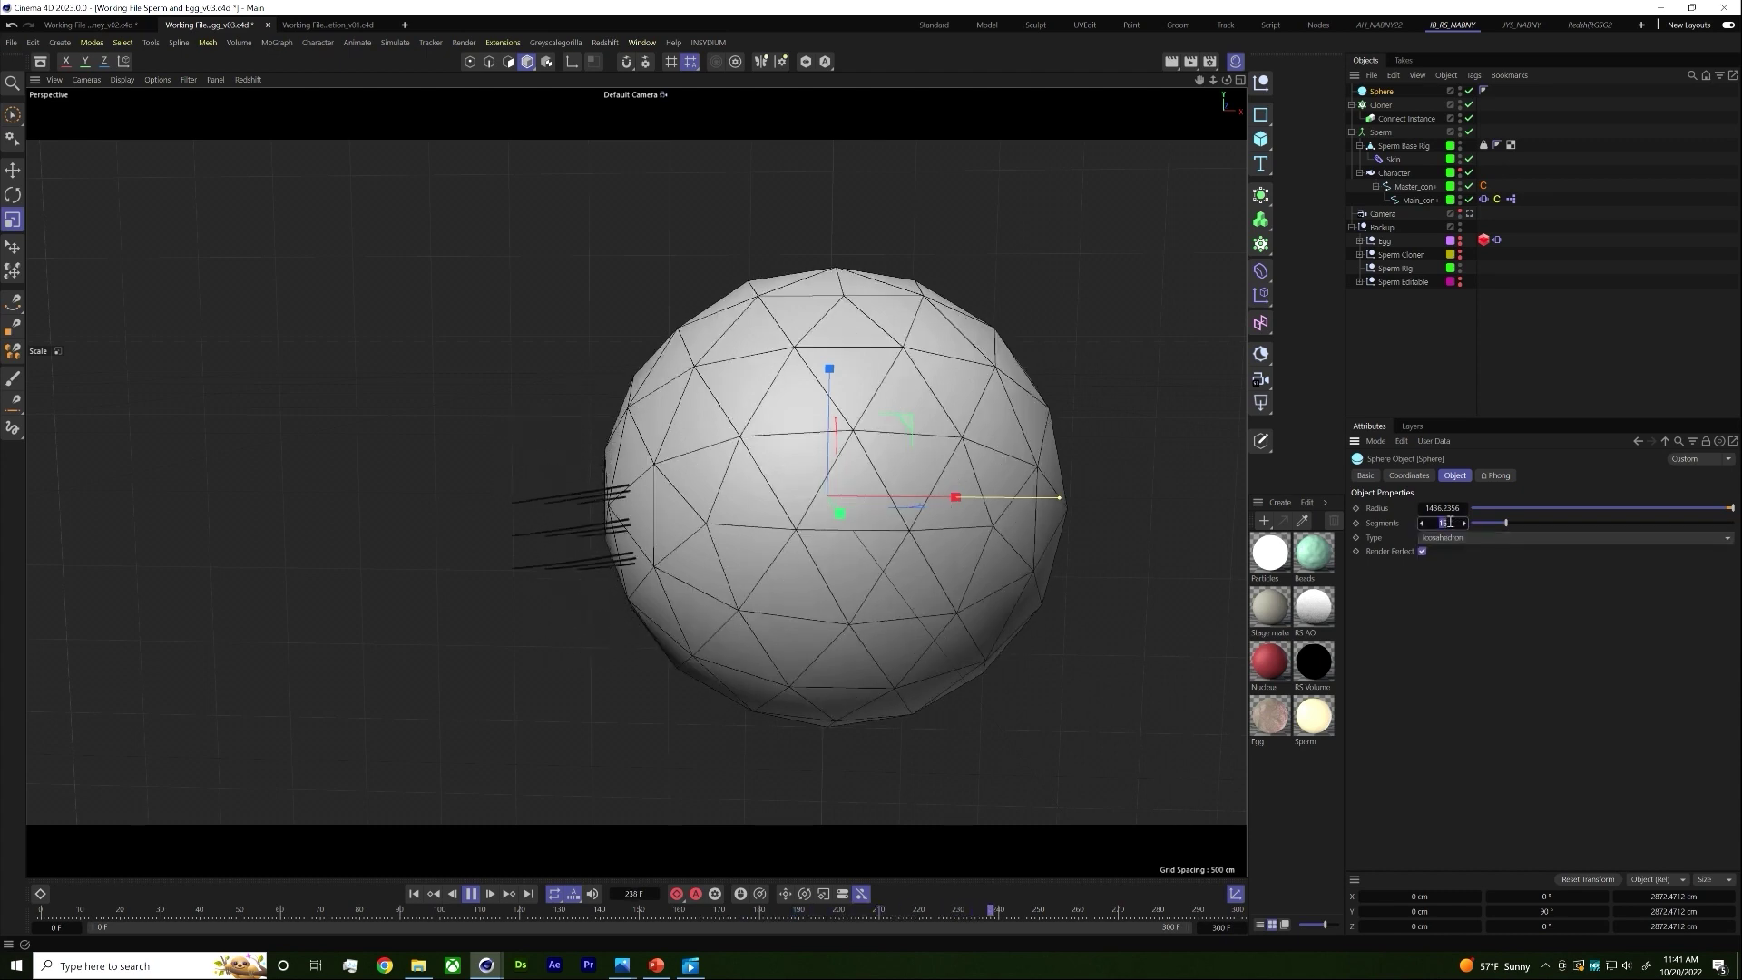
type("64")
key("Return")
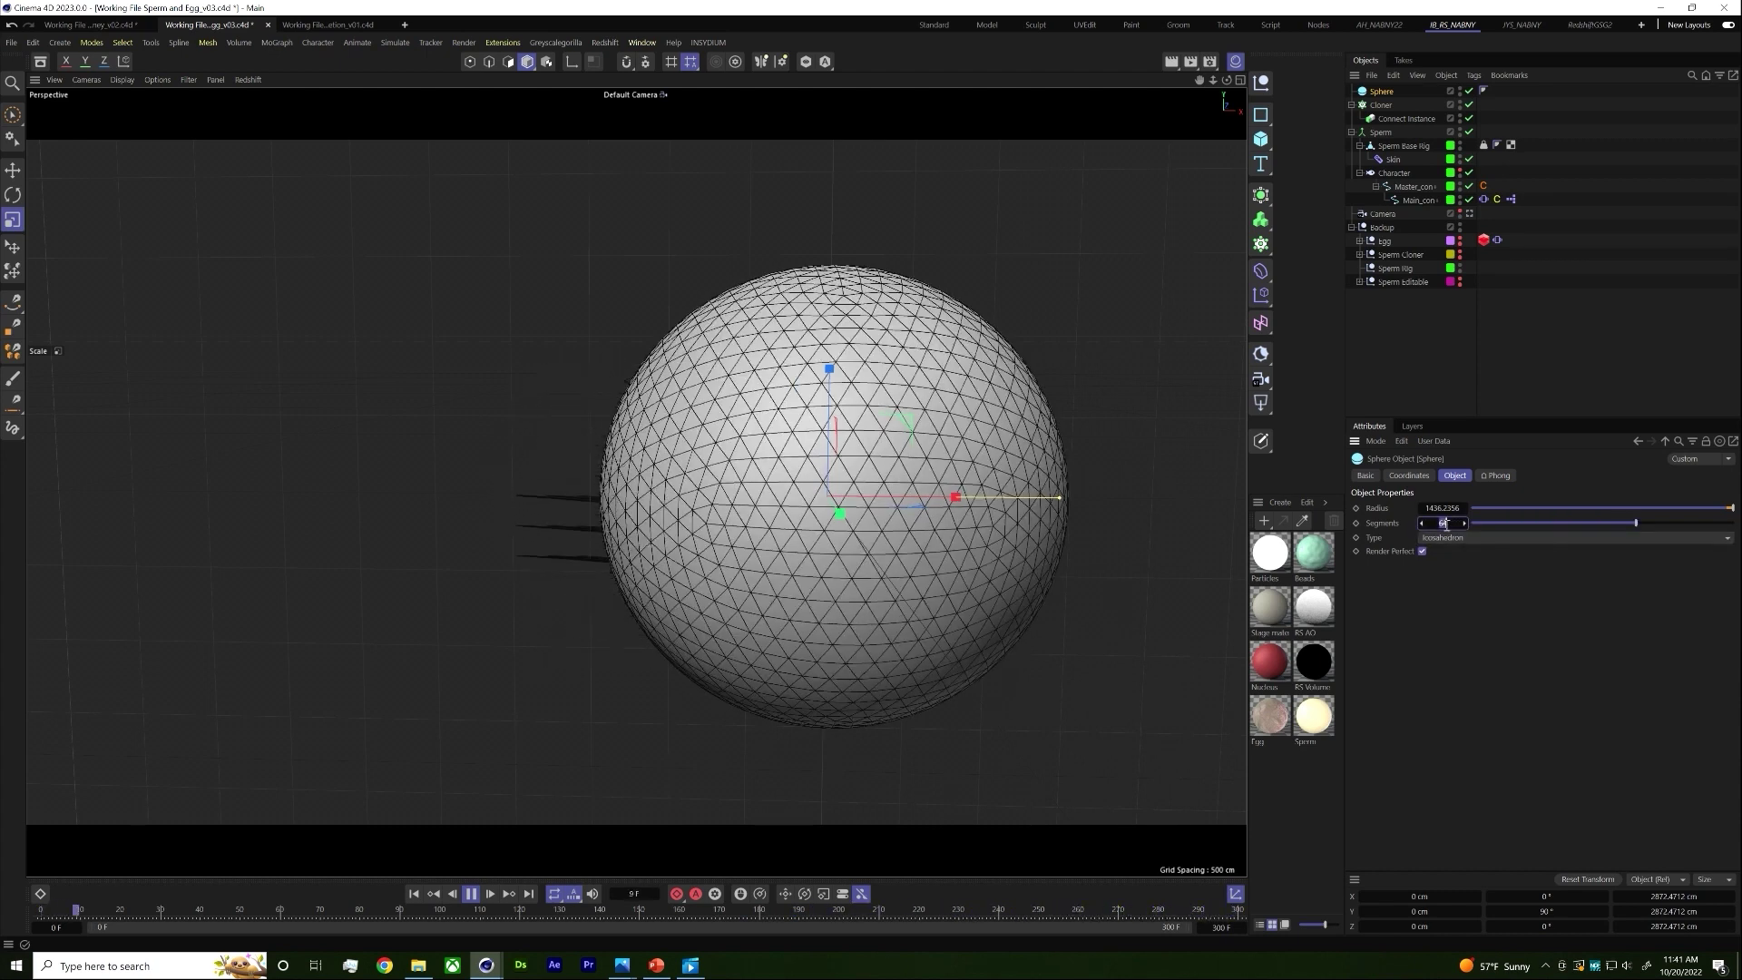
key("Return")
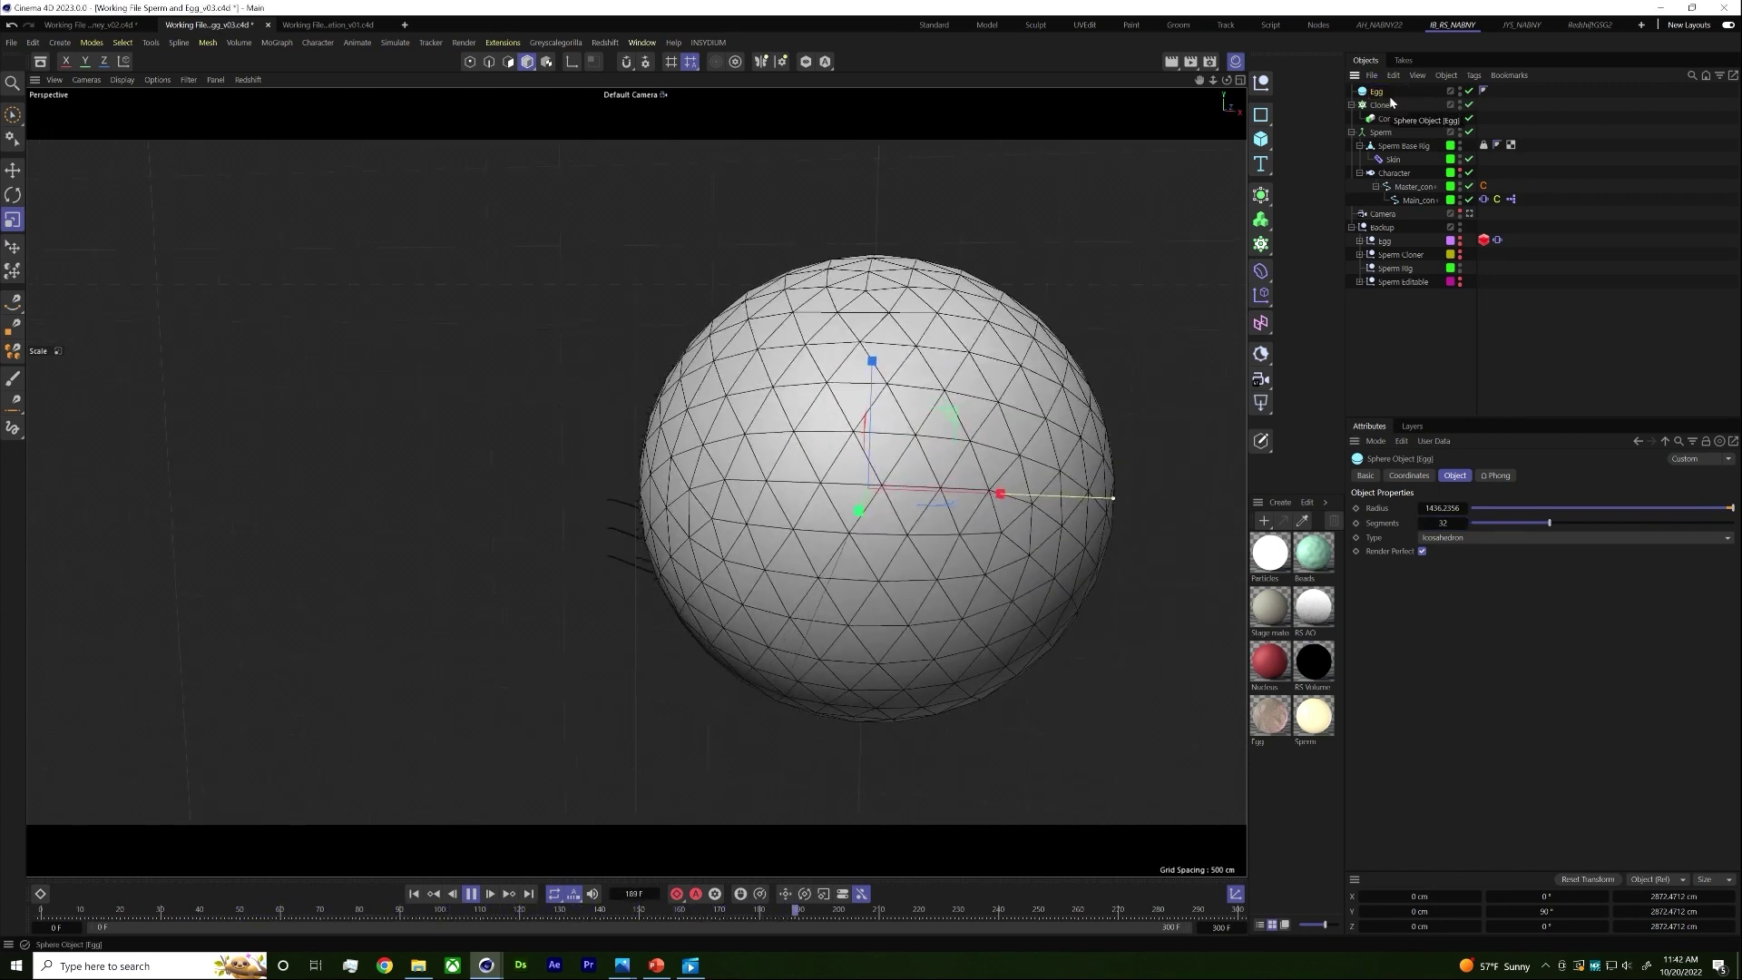
Step: Switch the Cloner to Object mode and assign the Egg sphere as the object that carries the clones
left_click(1394, 104)
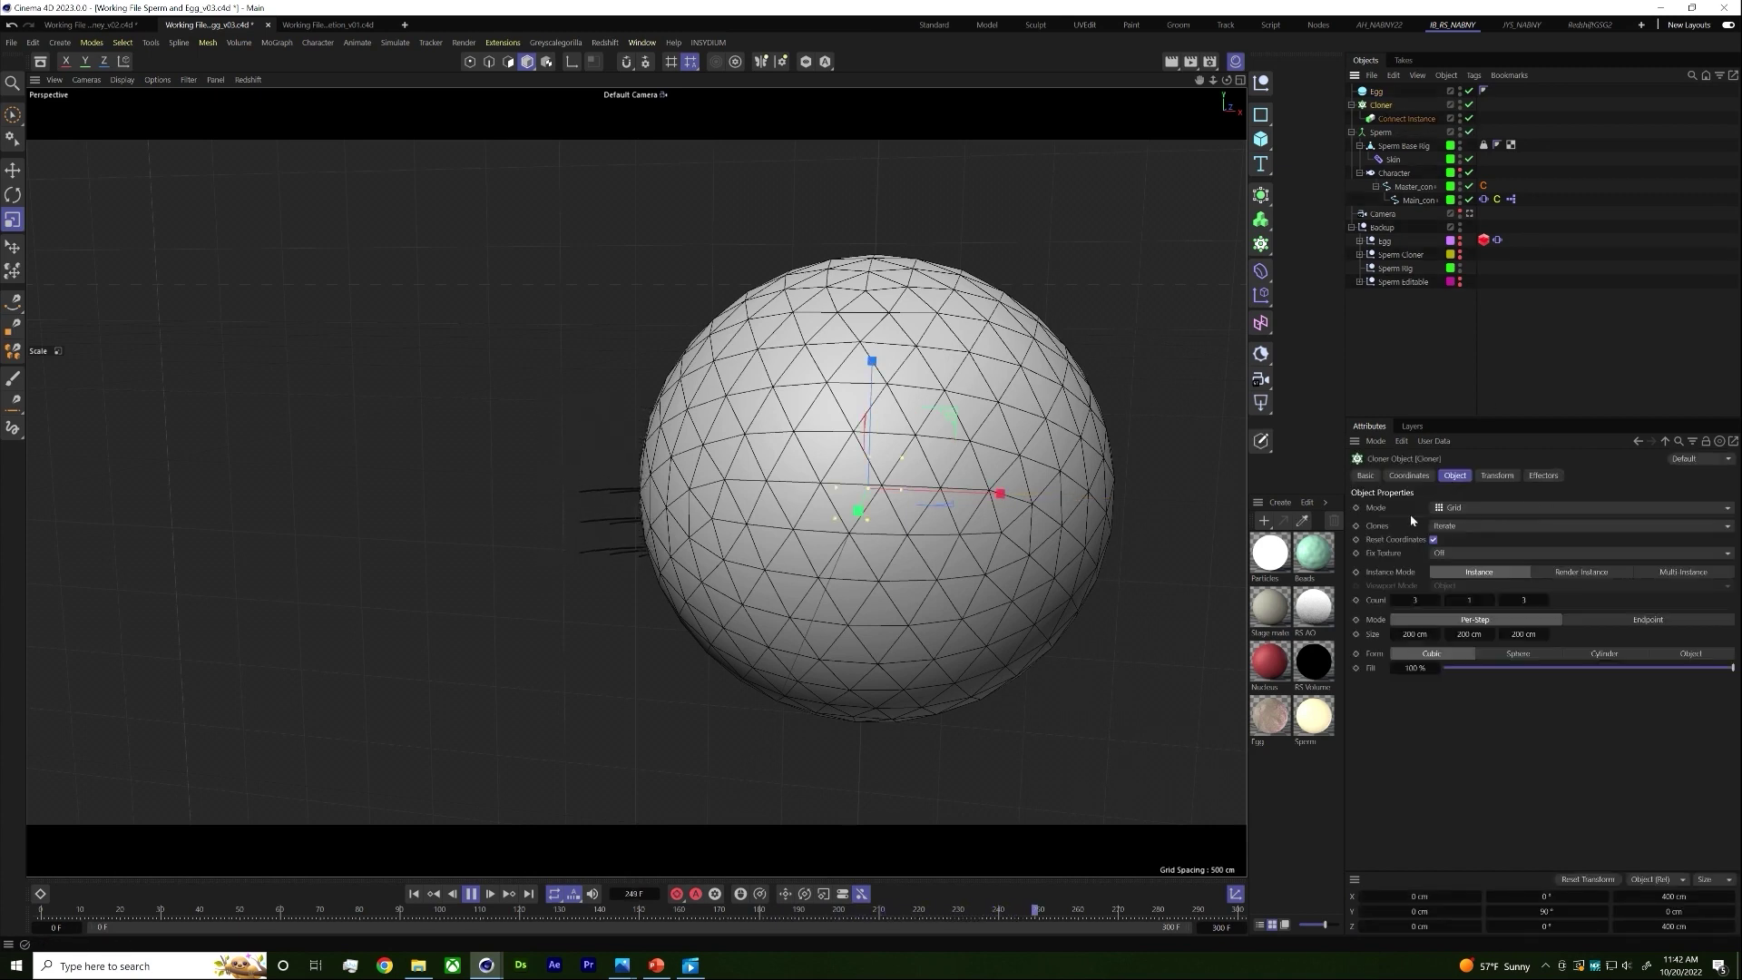
left_click(1460, 509)
left_click(1471, 526)
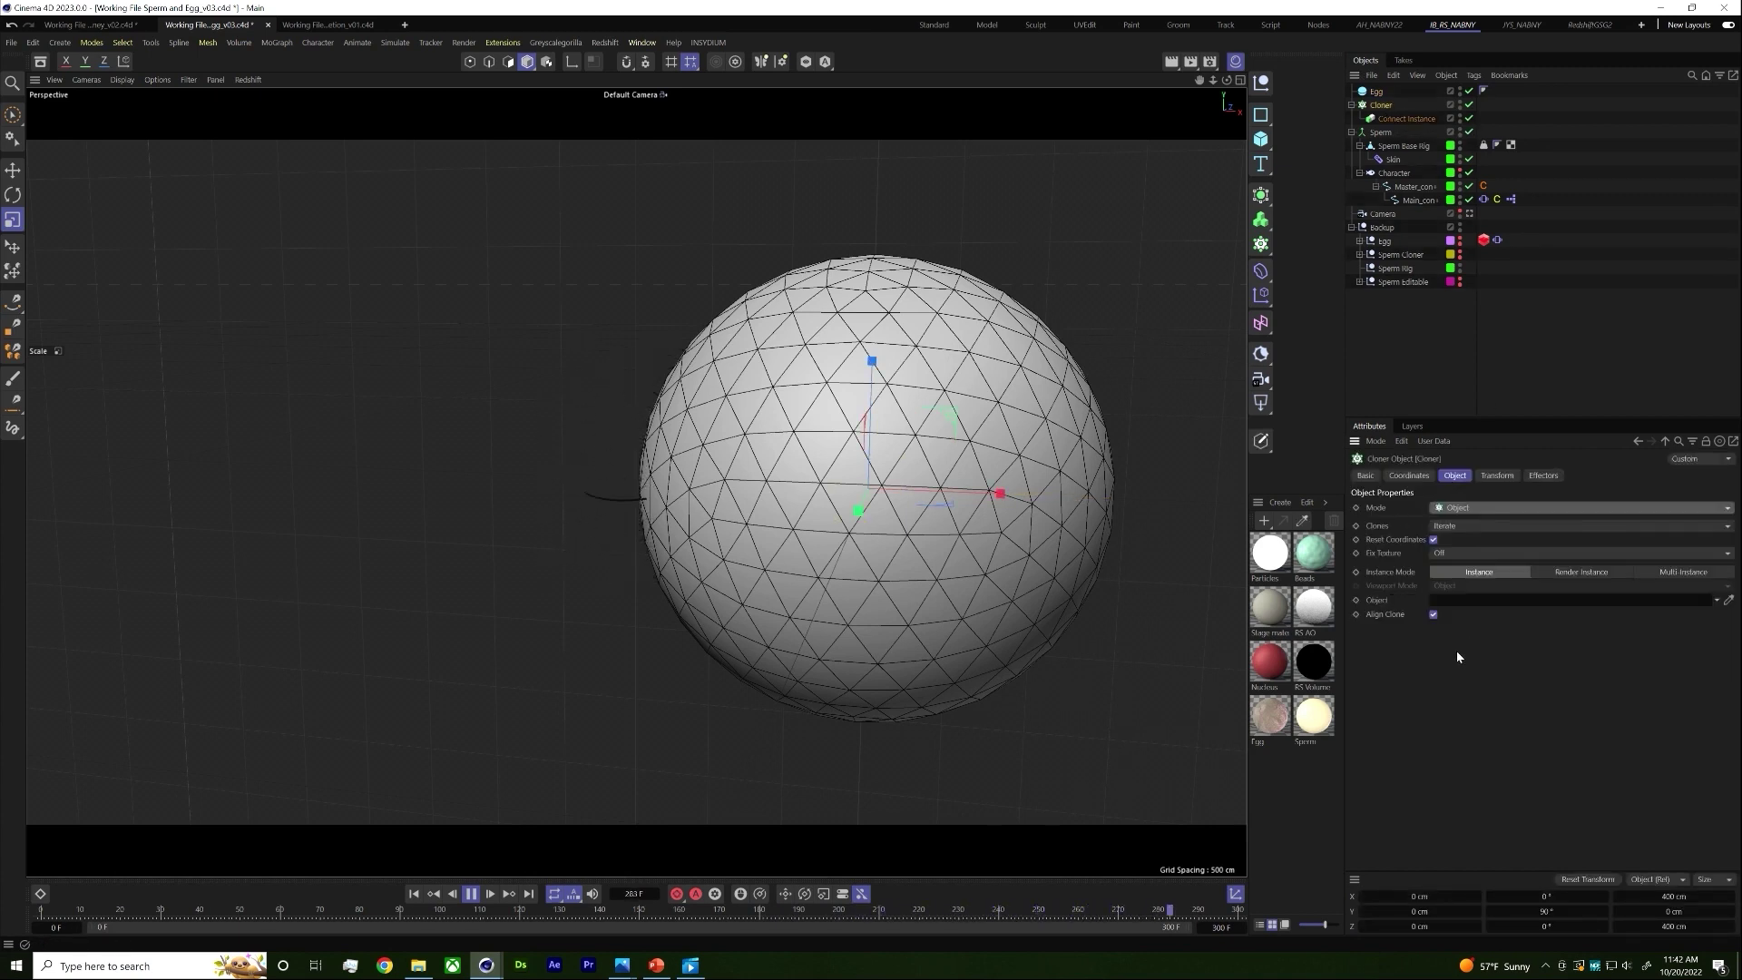
left_click_drag(1497, 587, 1494, 599)
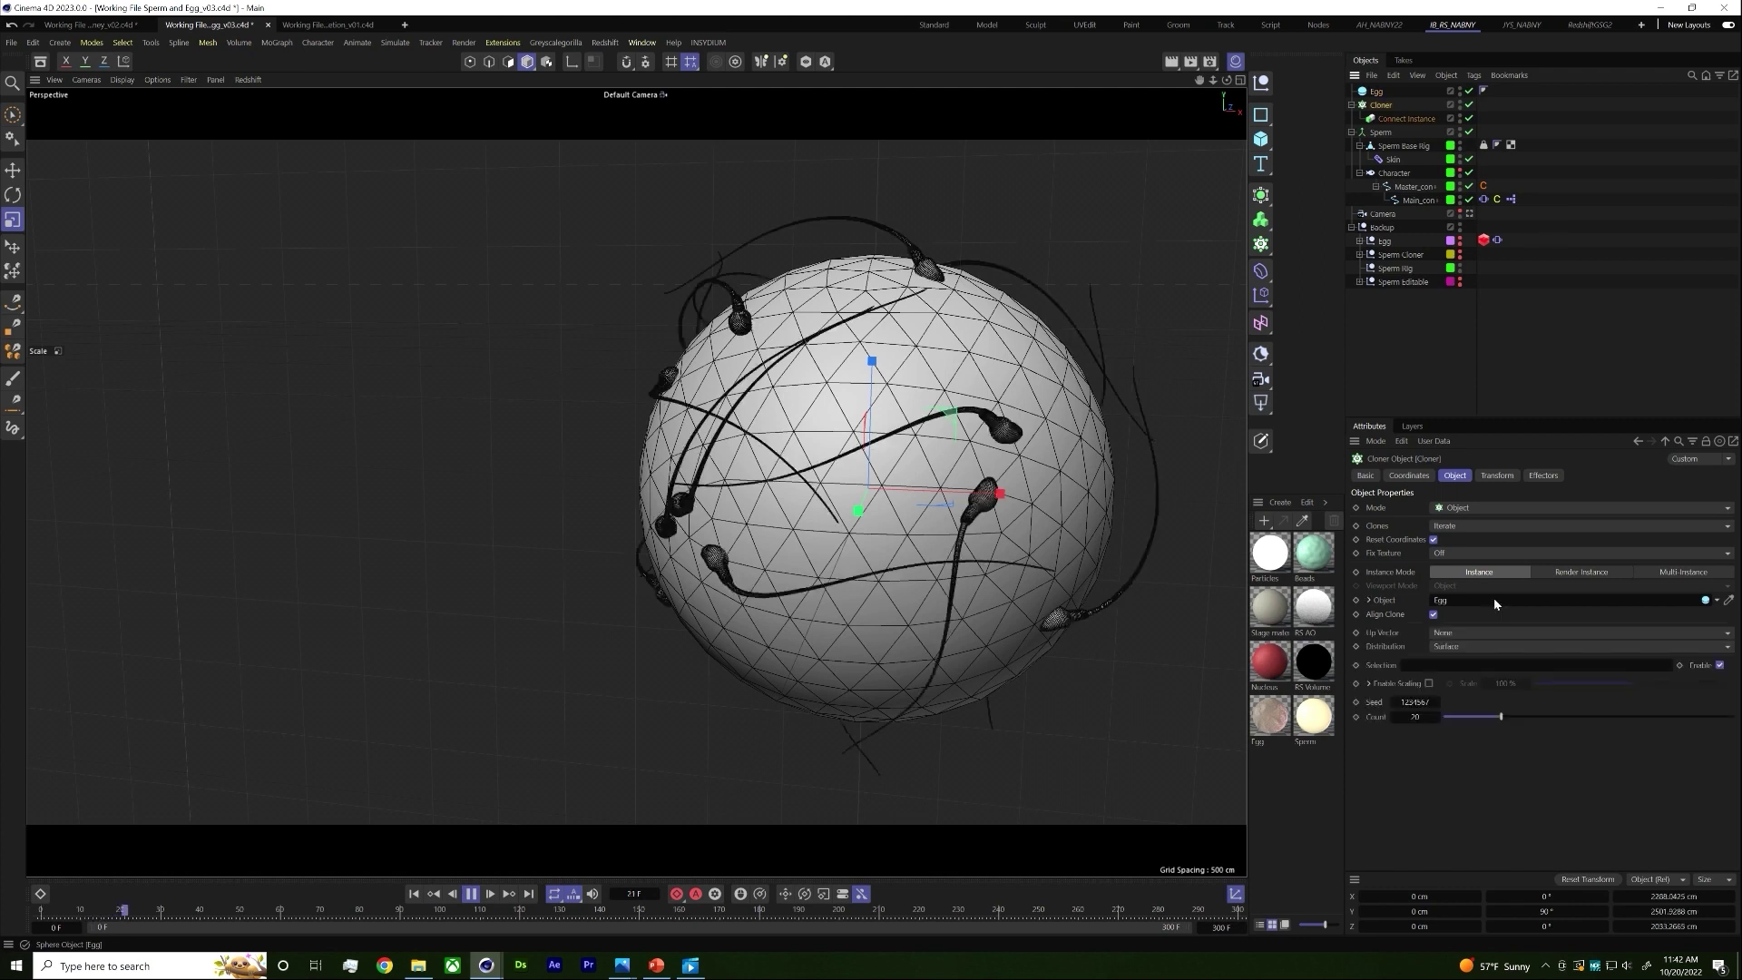
middle_click_drag(926, 486, 833, 493, "alt")
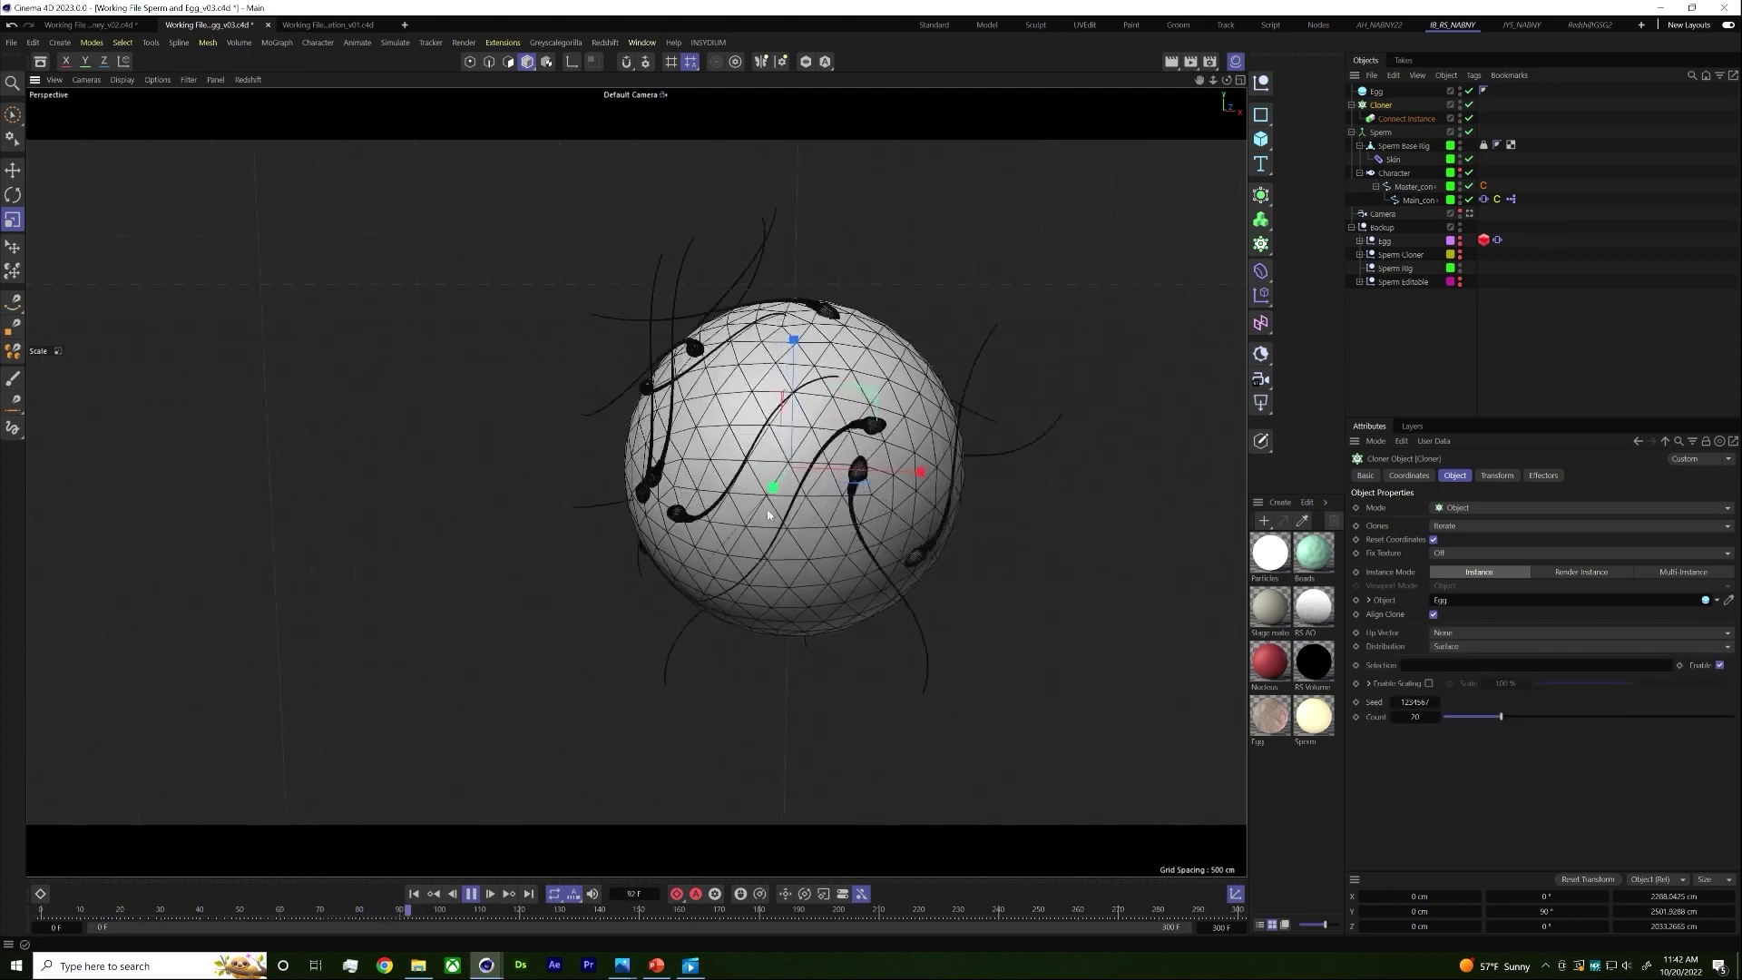
scroll(833, 493, "up", 2)
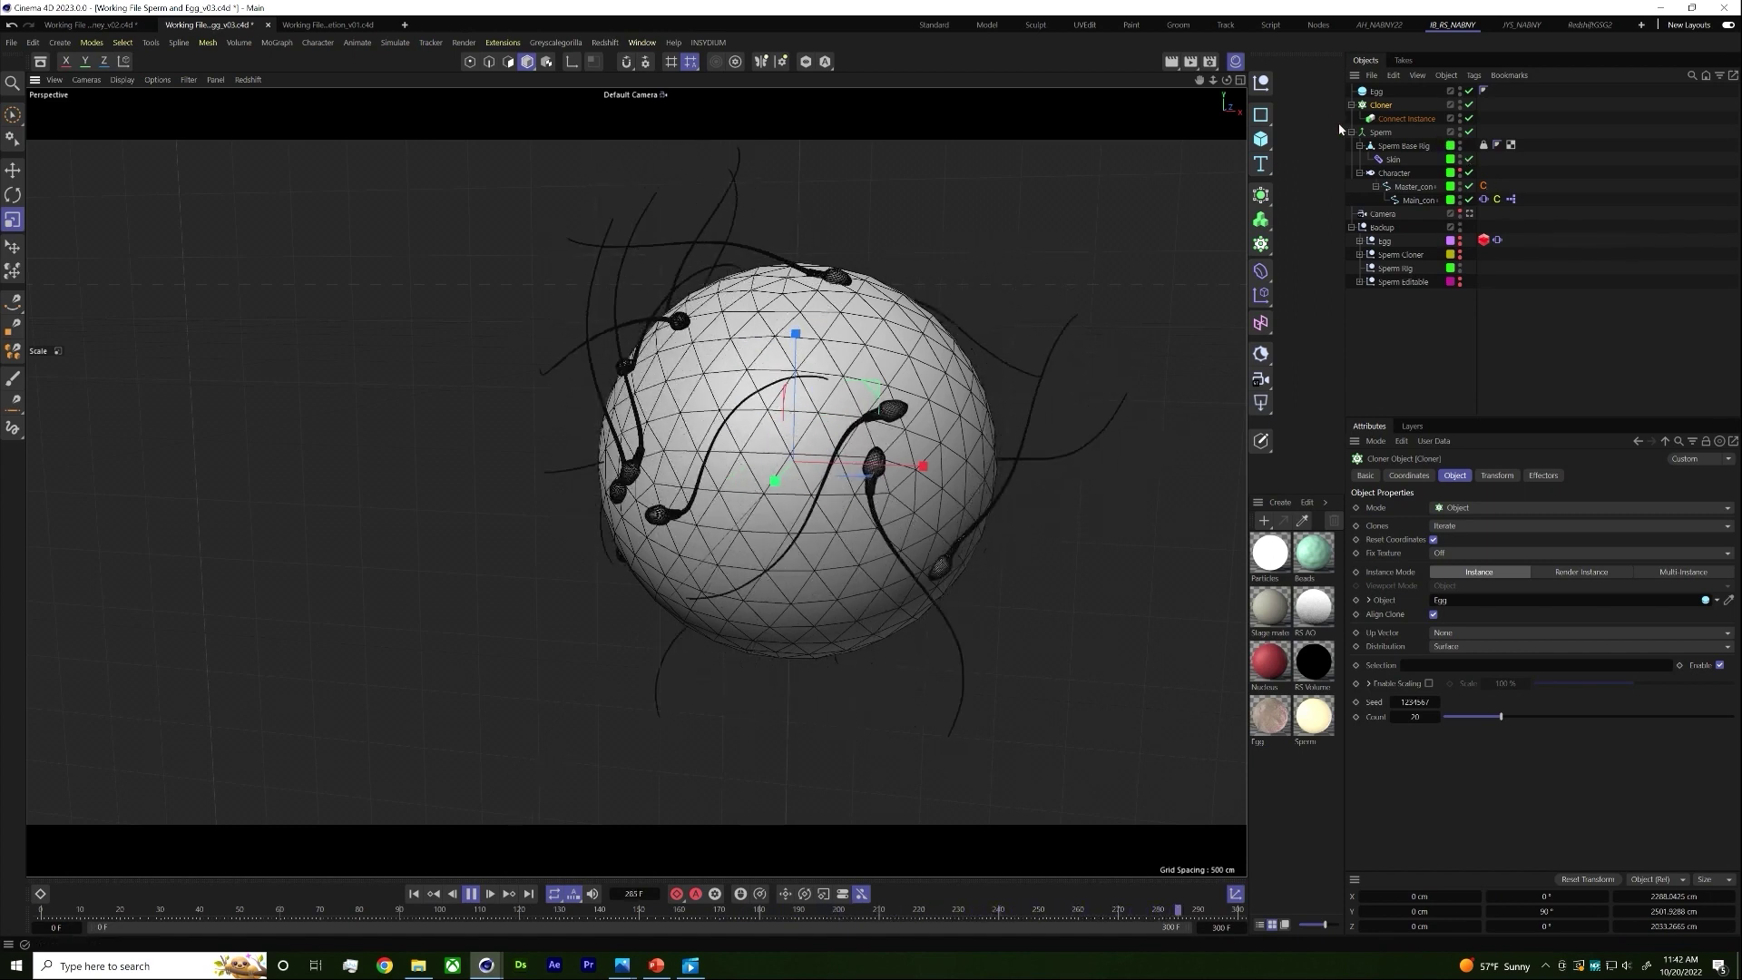
Step: Add a Random effector to the sperm Cloner and open its transform parameters
left_click(1379, 97)
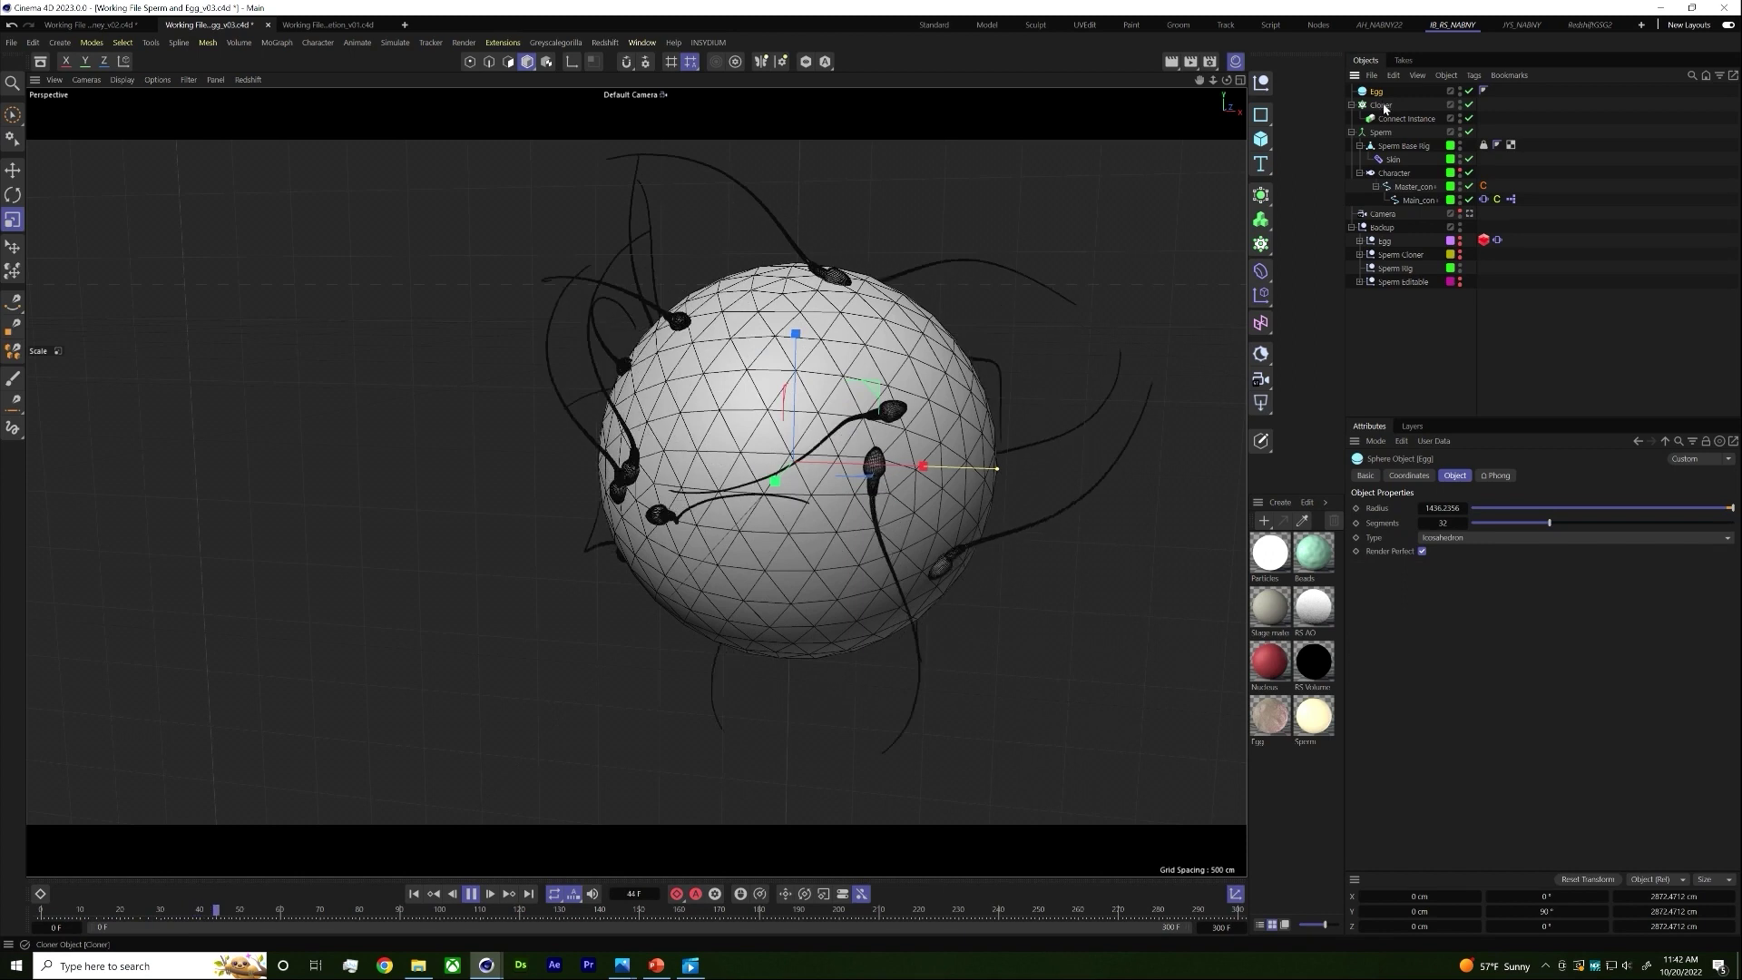
left_click(1387, 107)
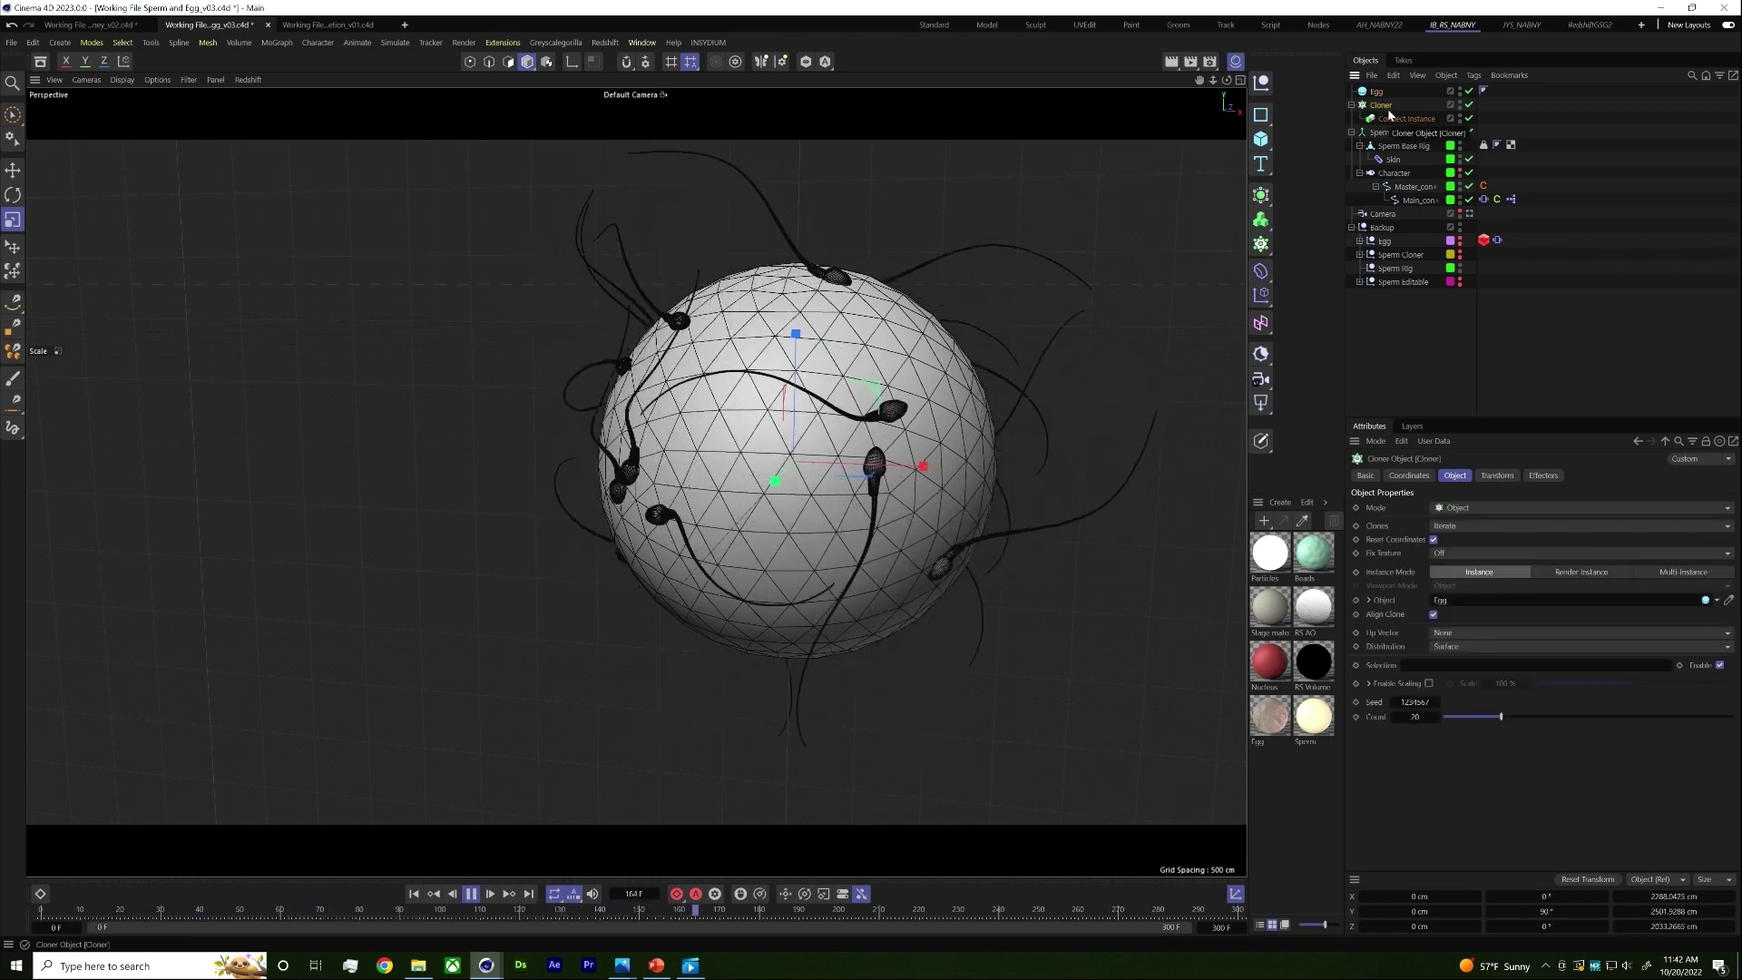
key("shift+c")
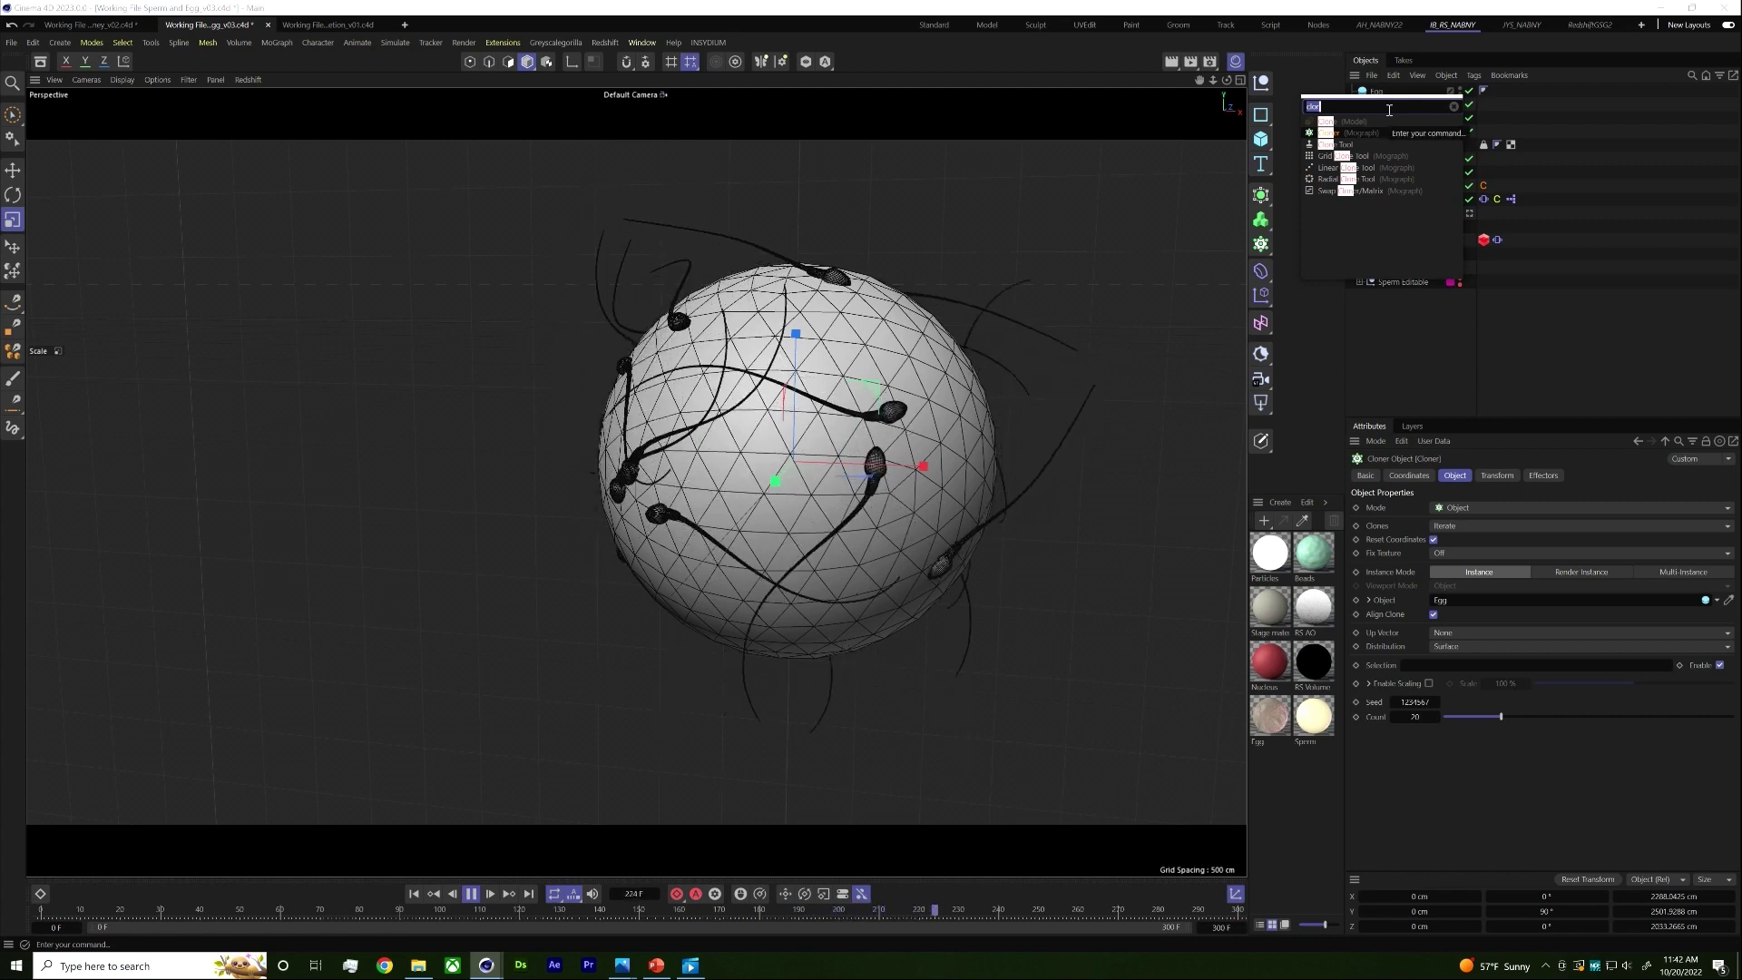
type("random")
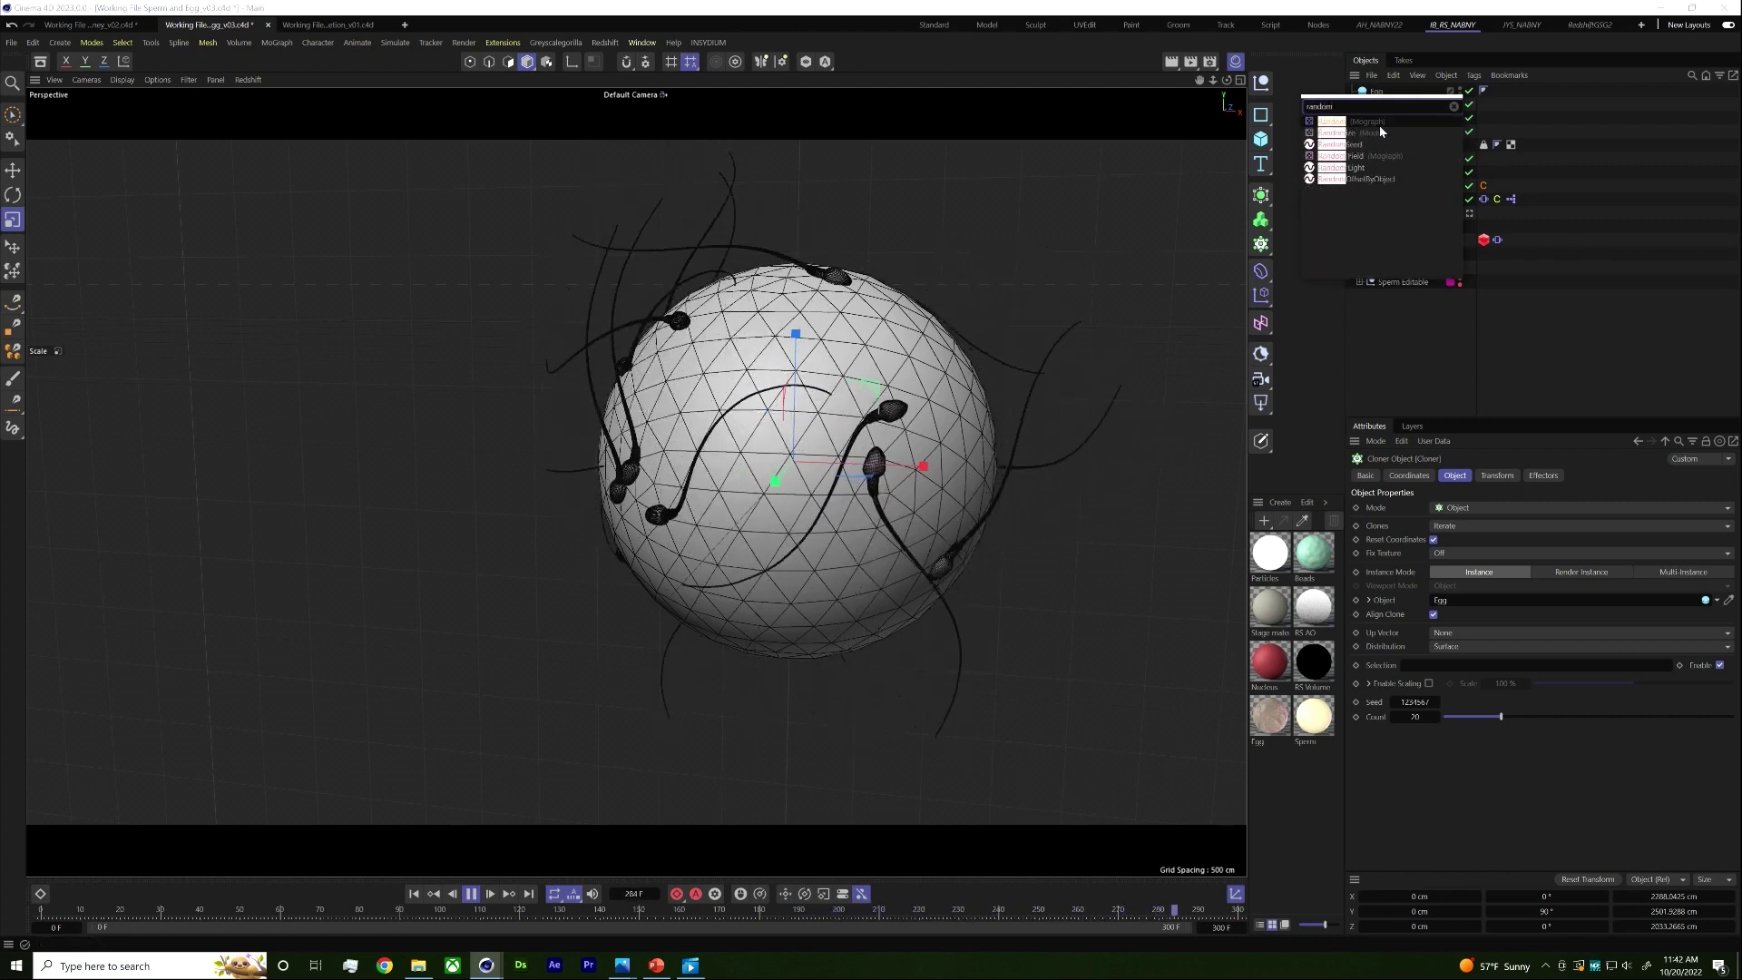
key("Return")
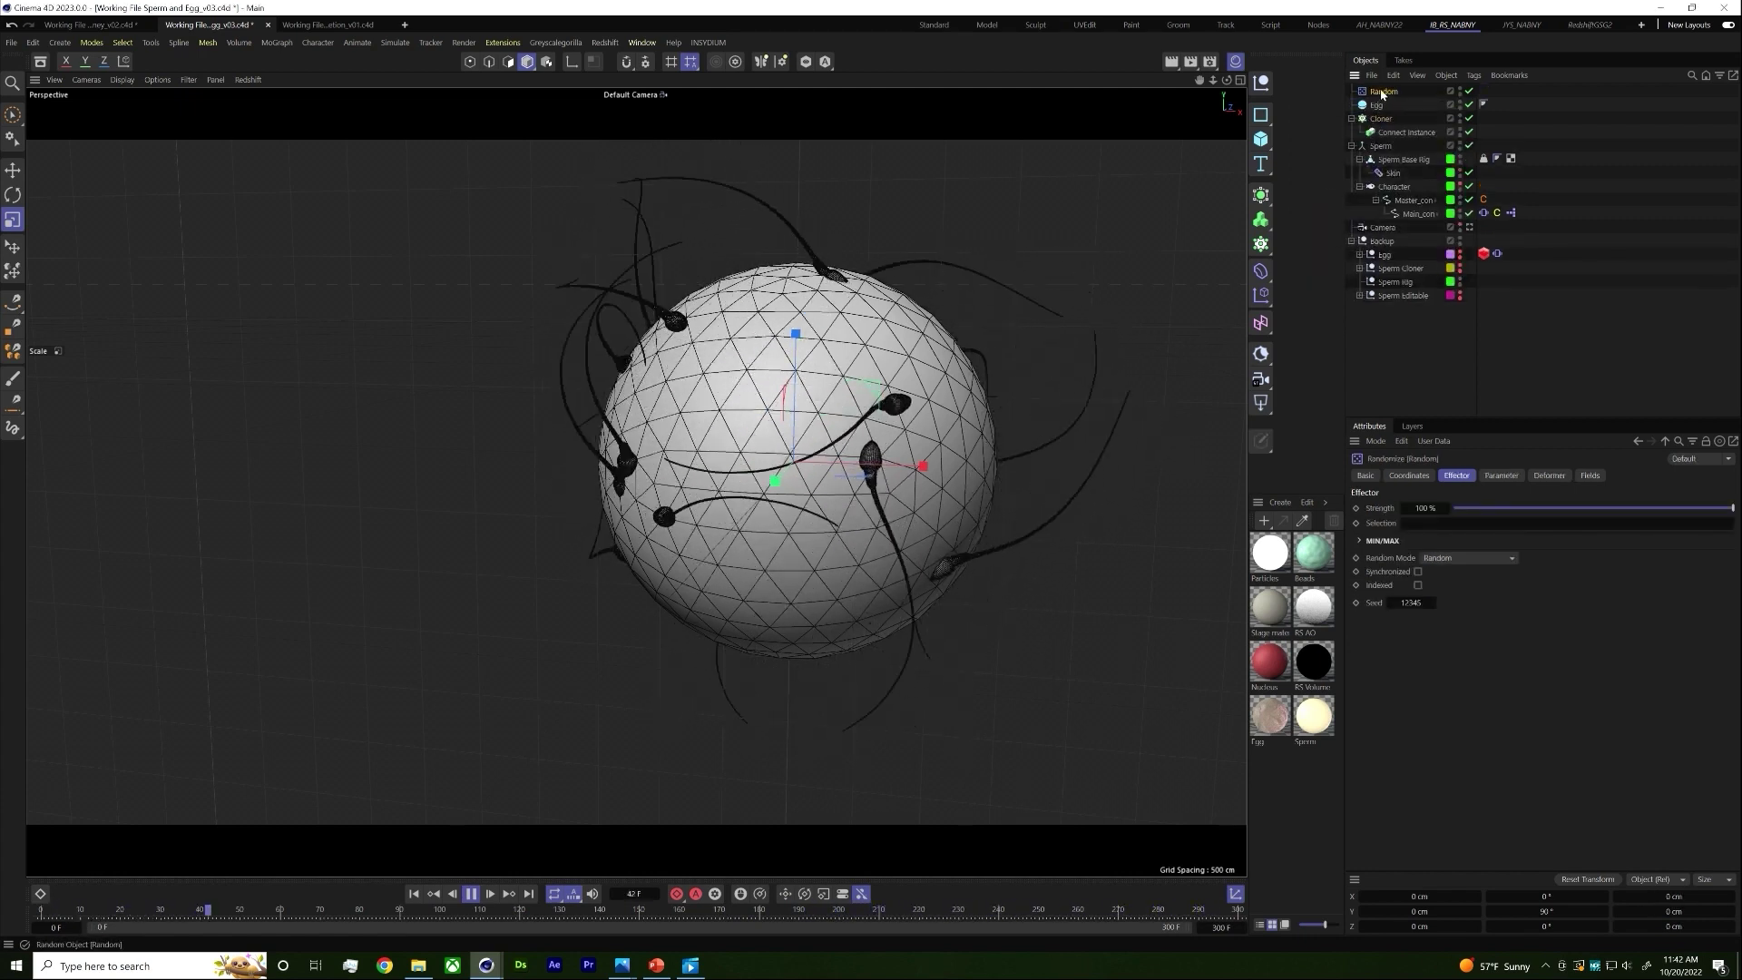
left_click(1500, 476)
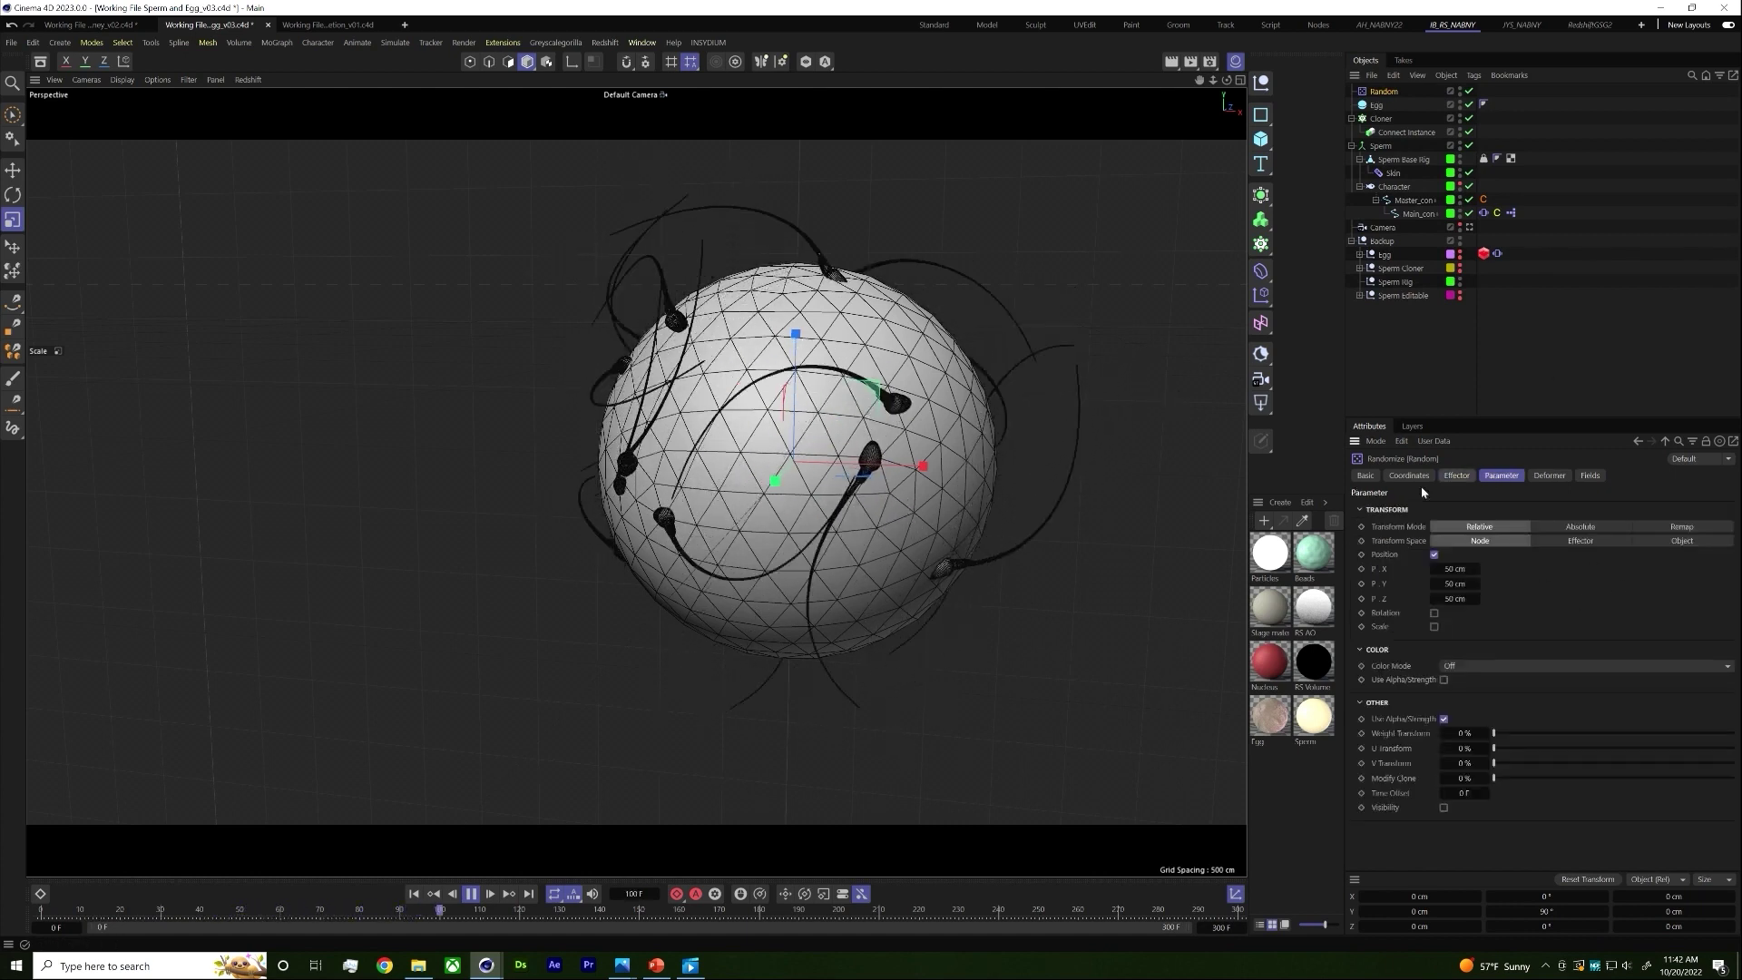
Step: Set the Random effector's position variation to 1200 cm on X, Y and Z
left_click(1454, 569)
type("1200")
key("Return")
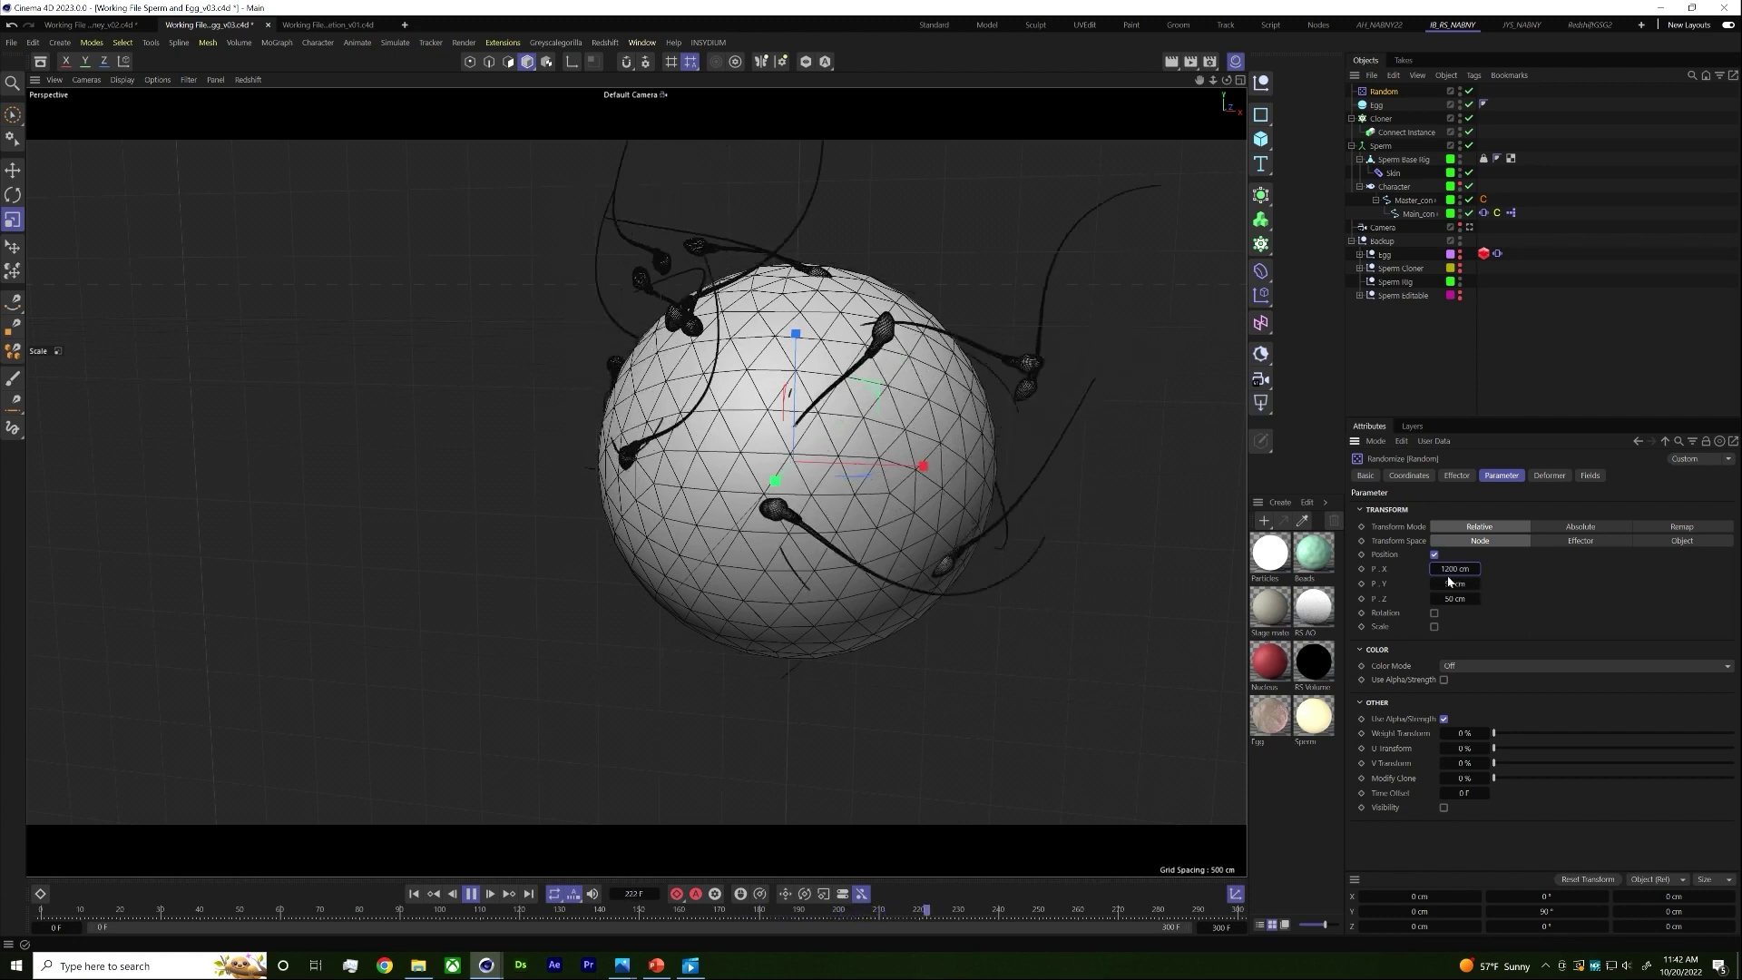
left_click(1452, 584)
type("1200")
key("Return")
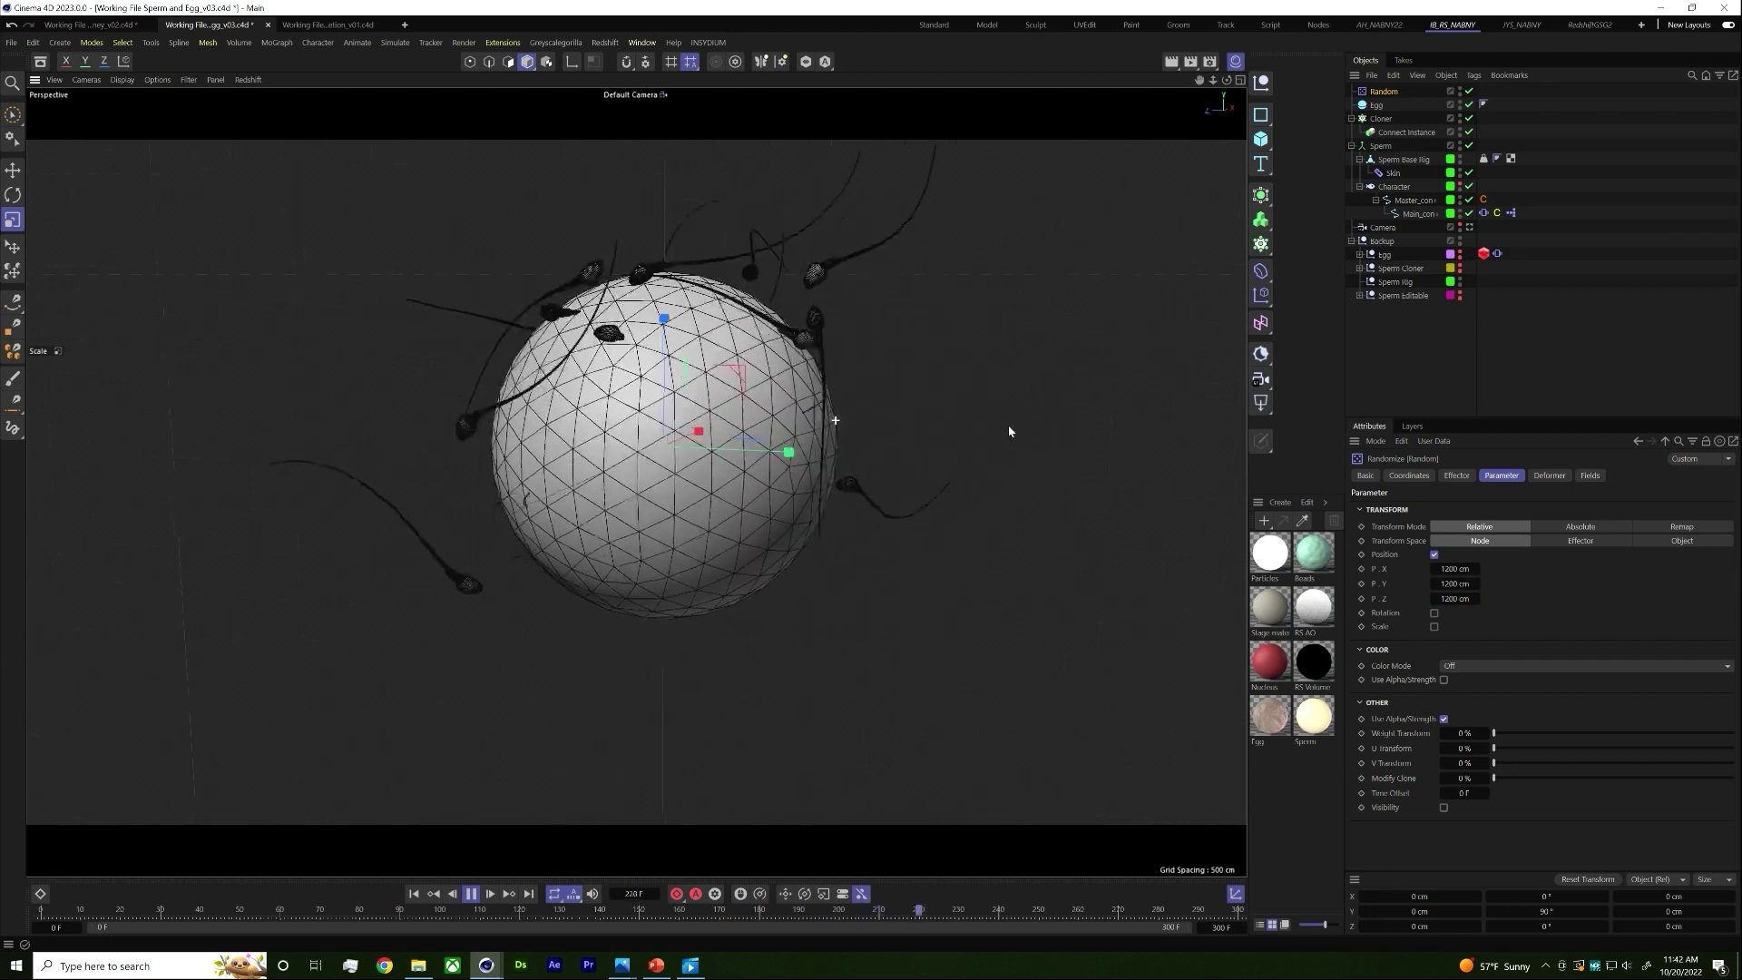
left_click_drag(731, 431, 959, 500, "alt")
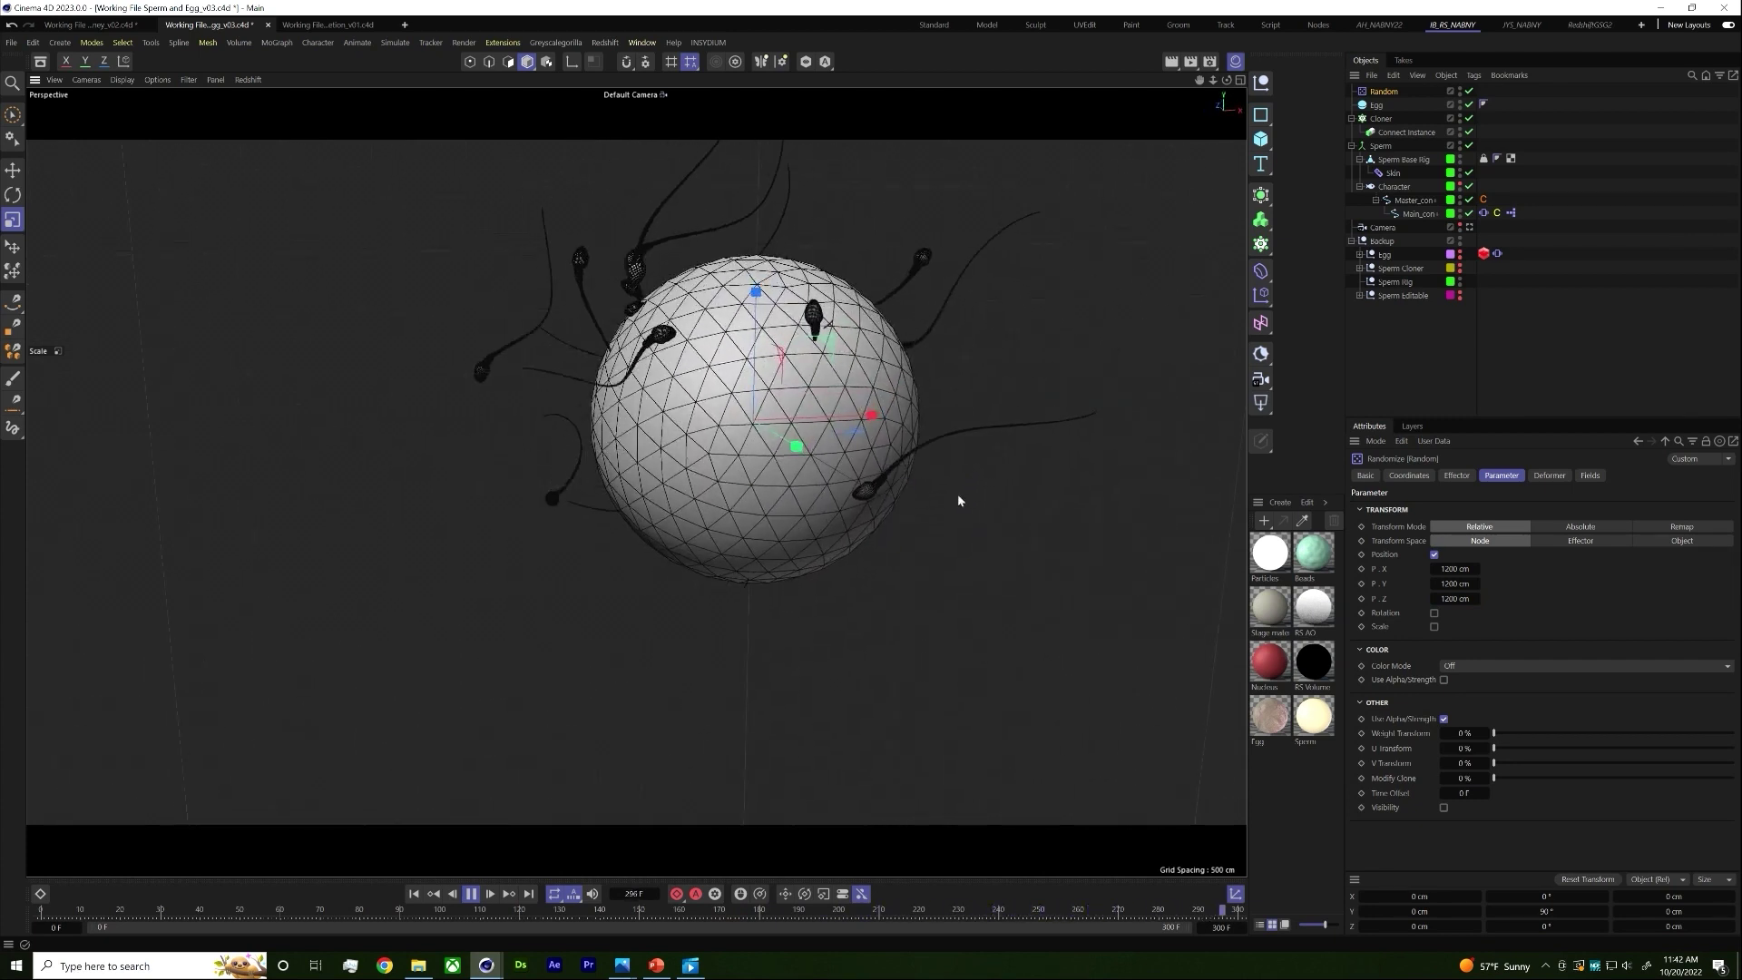
Step: Add a Vibrate tag to the sperm's Character object
left_click(1400, 191)
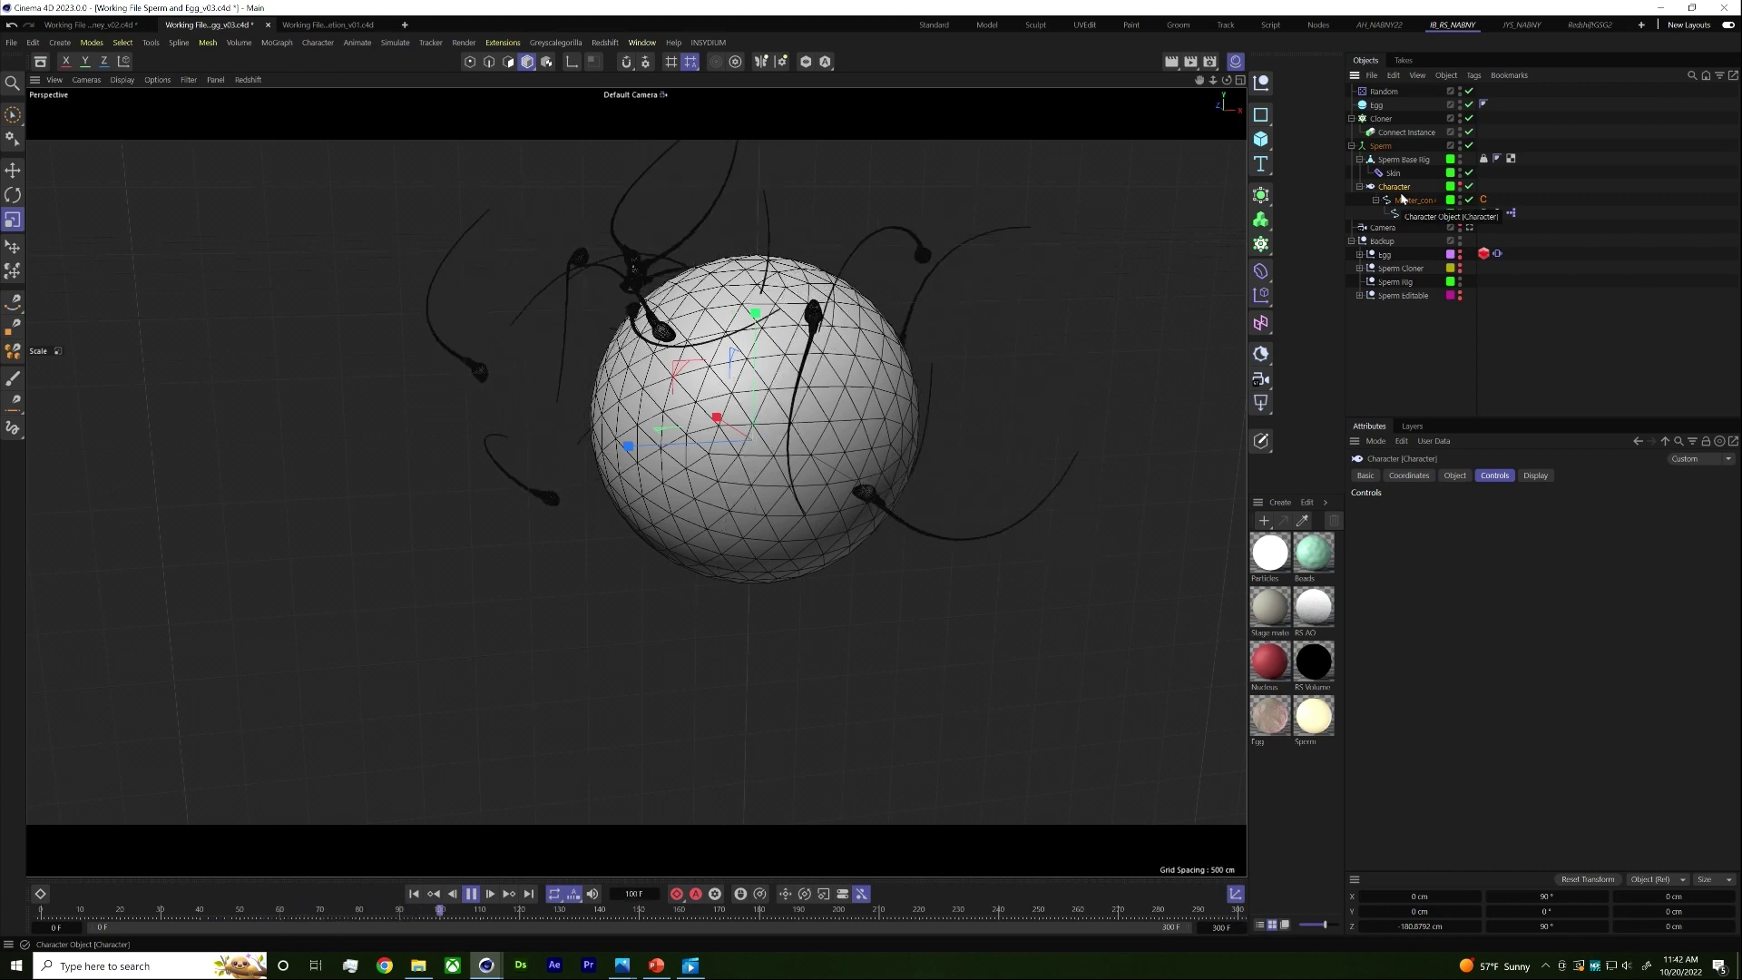
key("shift+c")
type("vib")
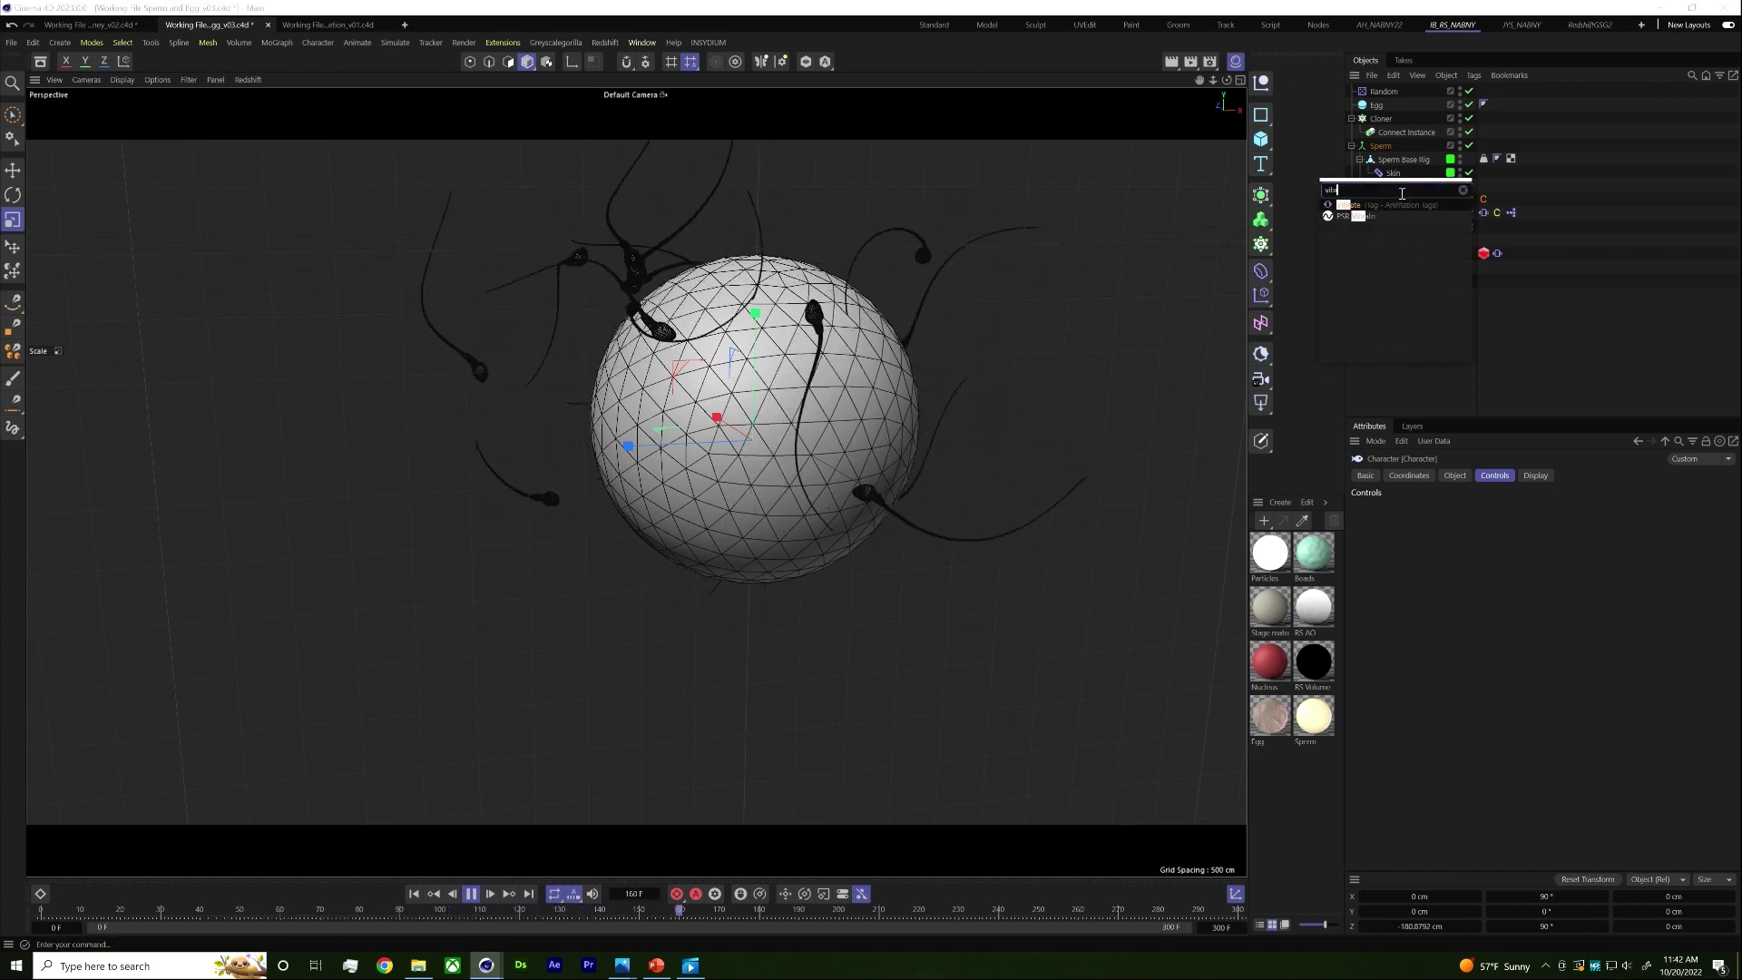
type("ra")
key("Return")
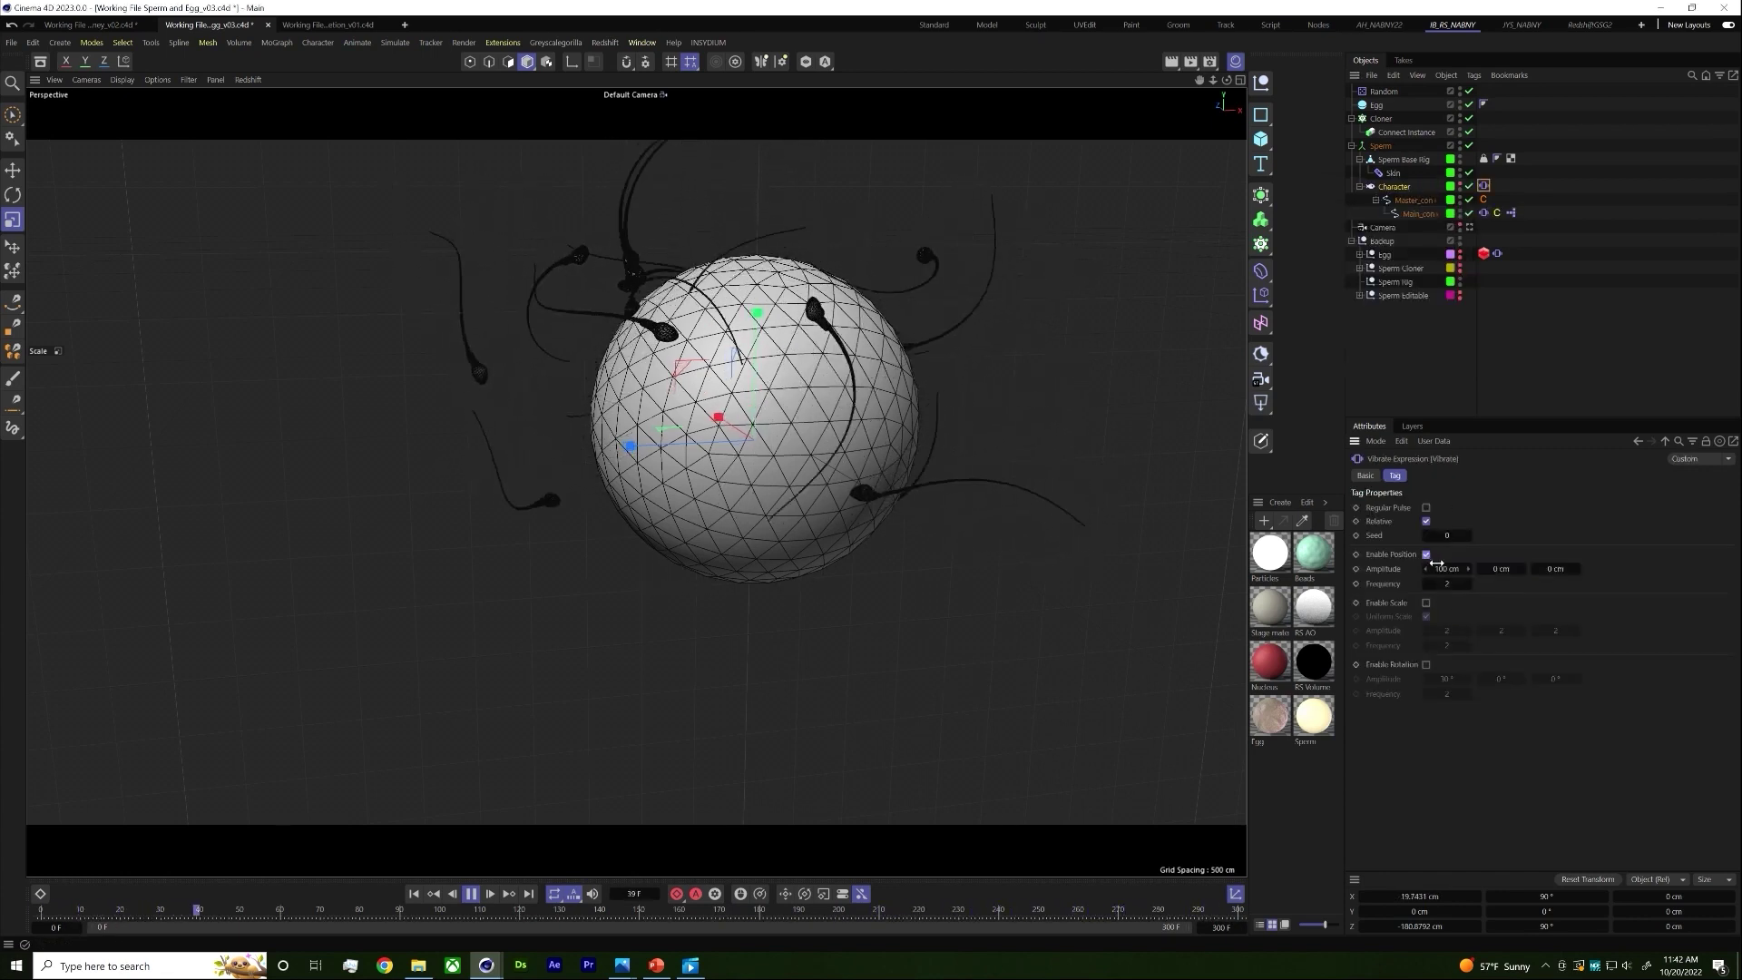
Step: Set the Vibrate tag's position amplitude to 500, 200 and 100 cm and its frequency to 0.5
type("500")
left_click(1503, 569)
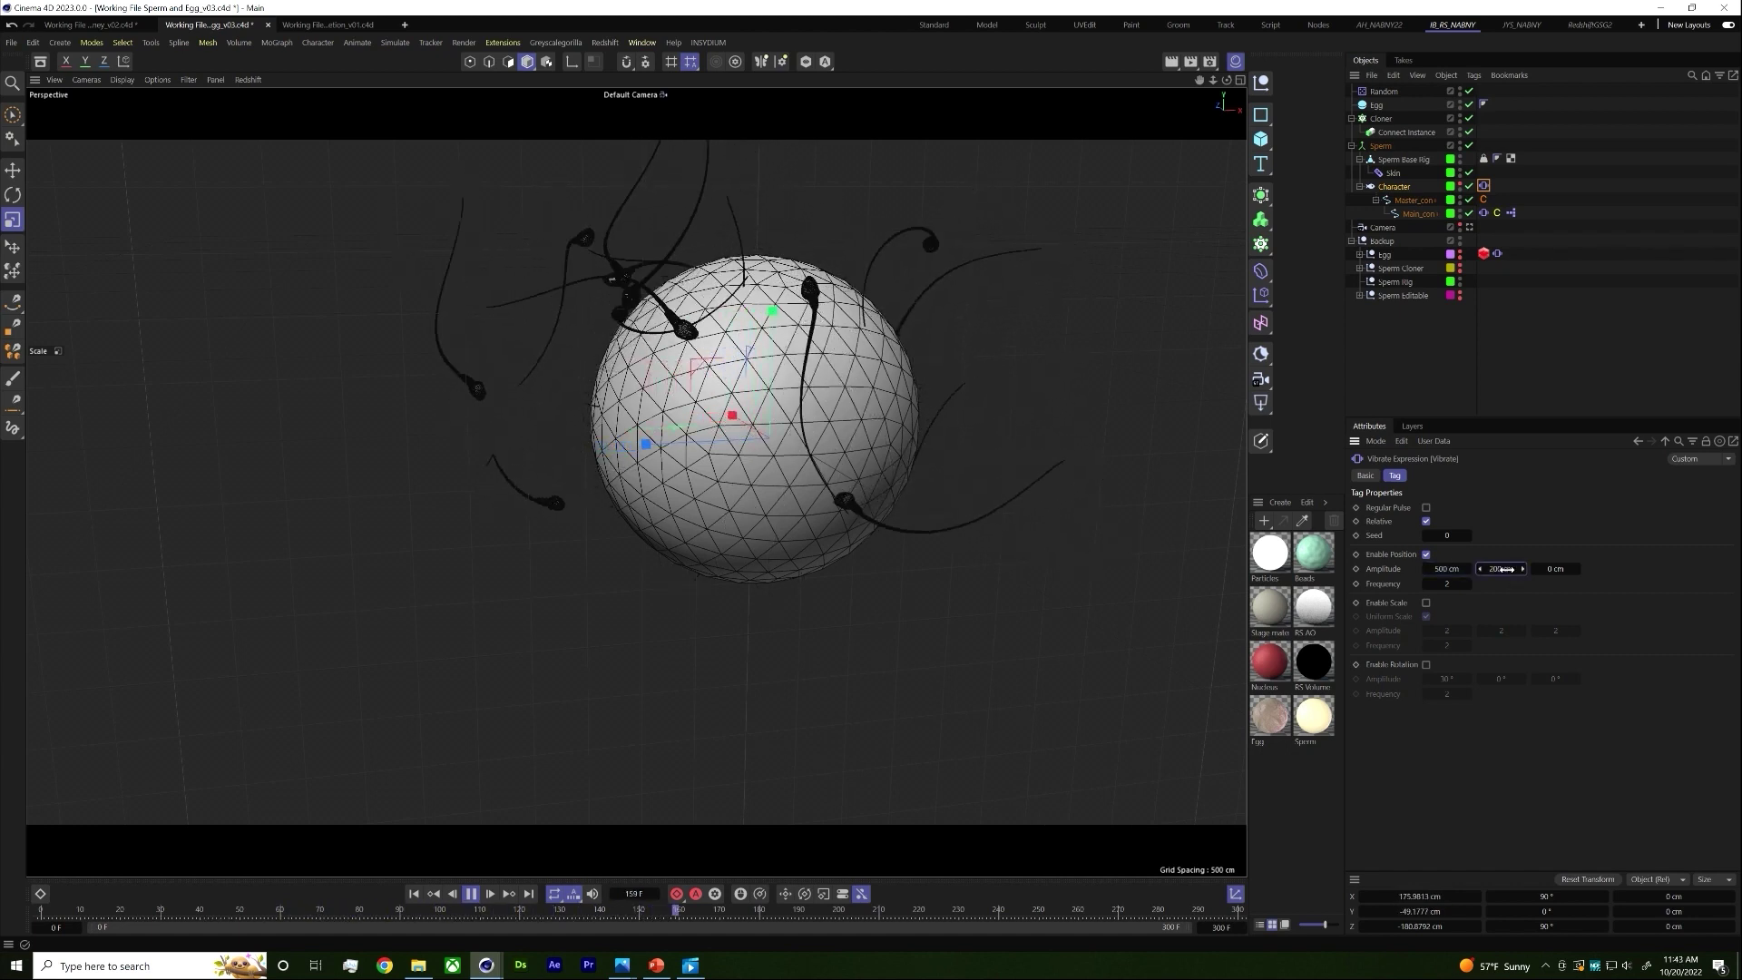
left_click(1556, 569)
type("100")
key("Return")
left_click(1446, 584)
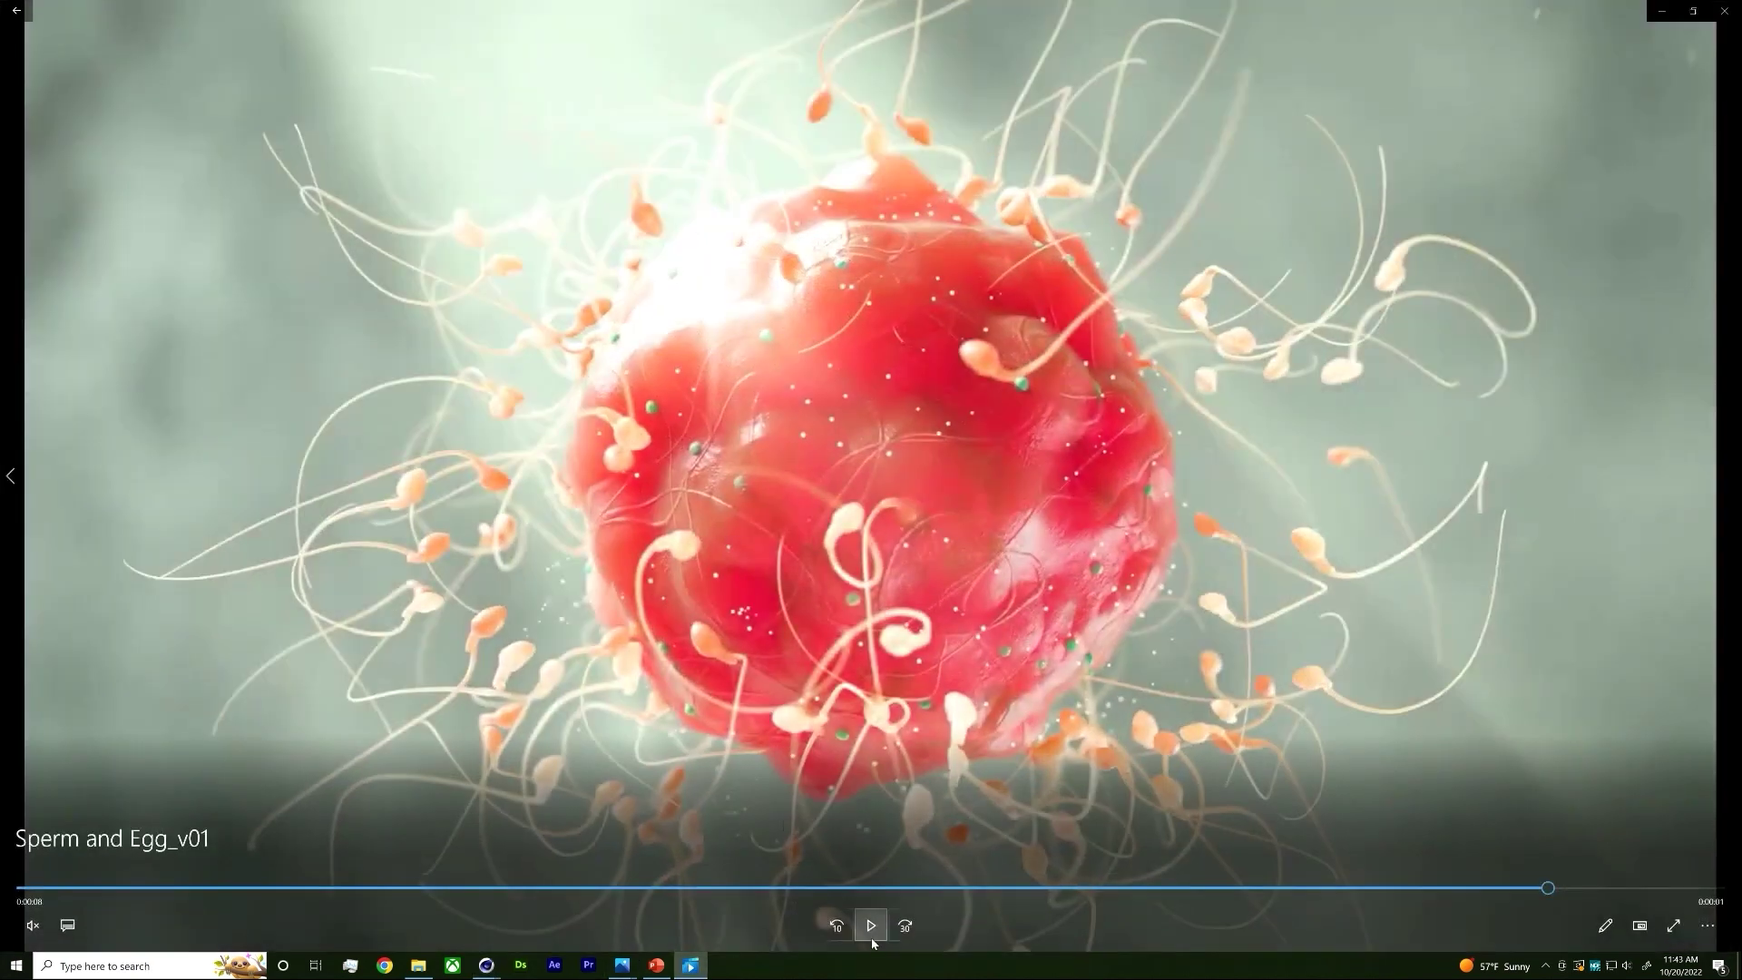
Step: Play the Sperm and Egg_v01 reference video to study the sperm motion, and return to Cinema 4D
left_click(871, 940)
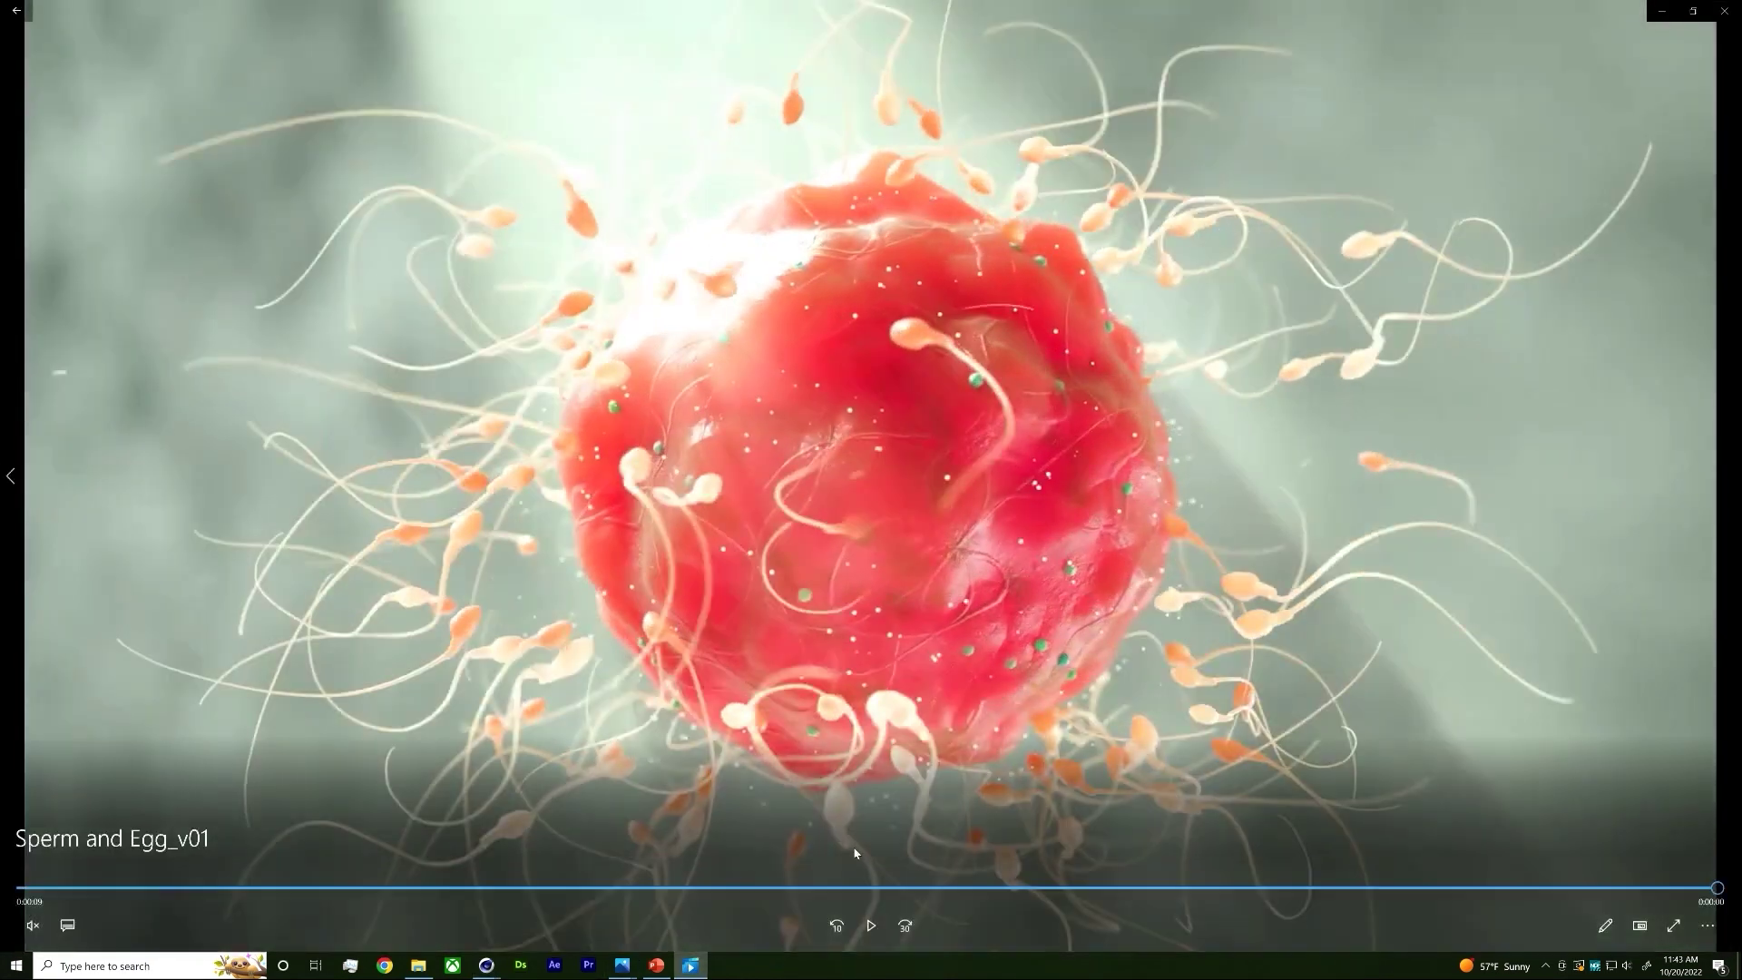
left_click(869, 939)
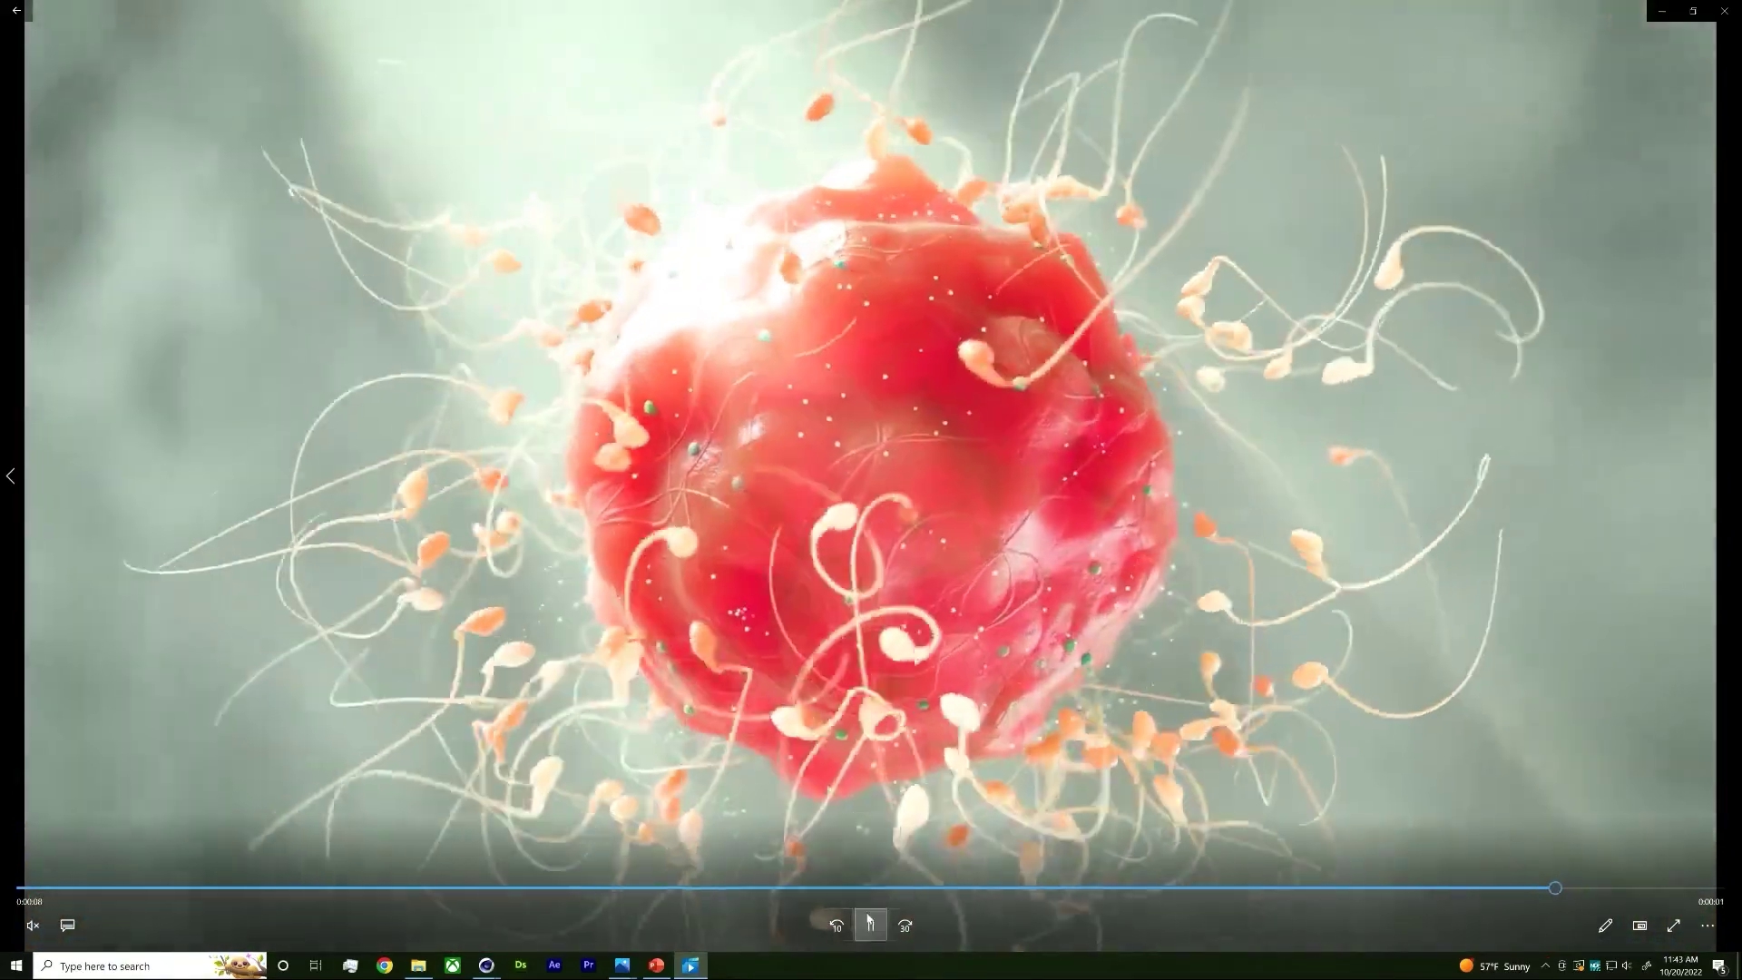
left_click(1330, 82)
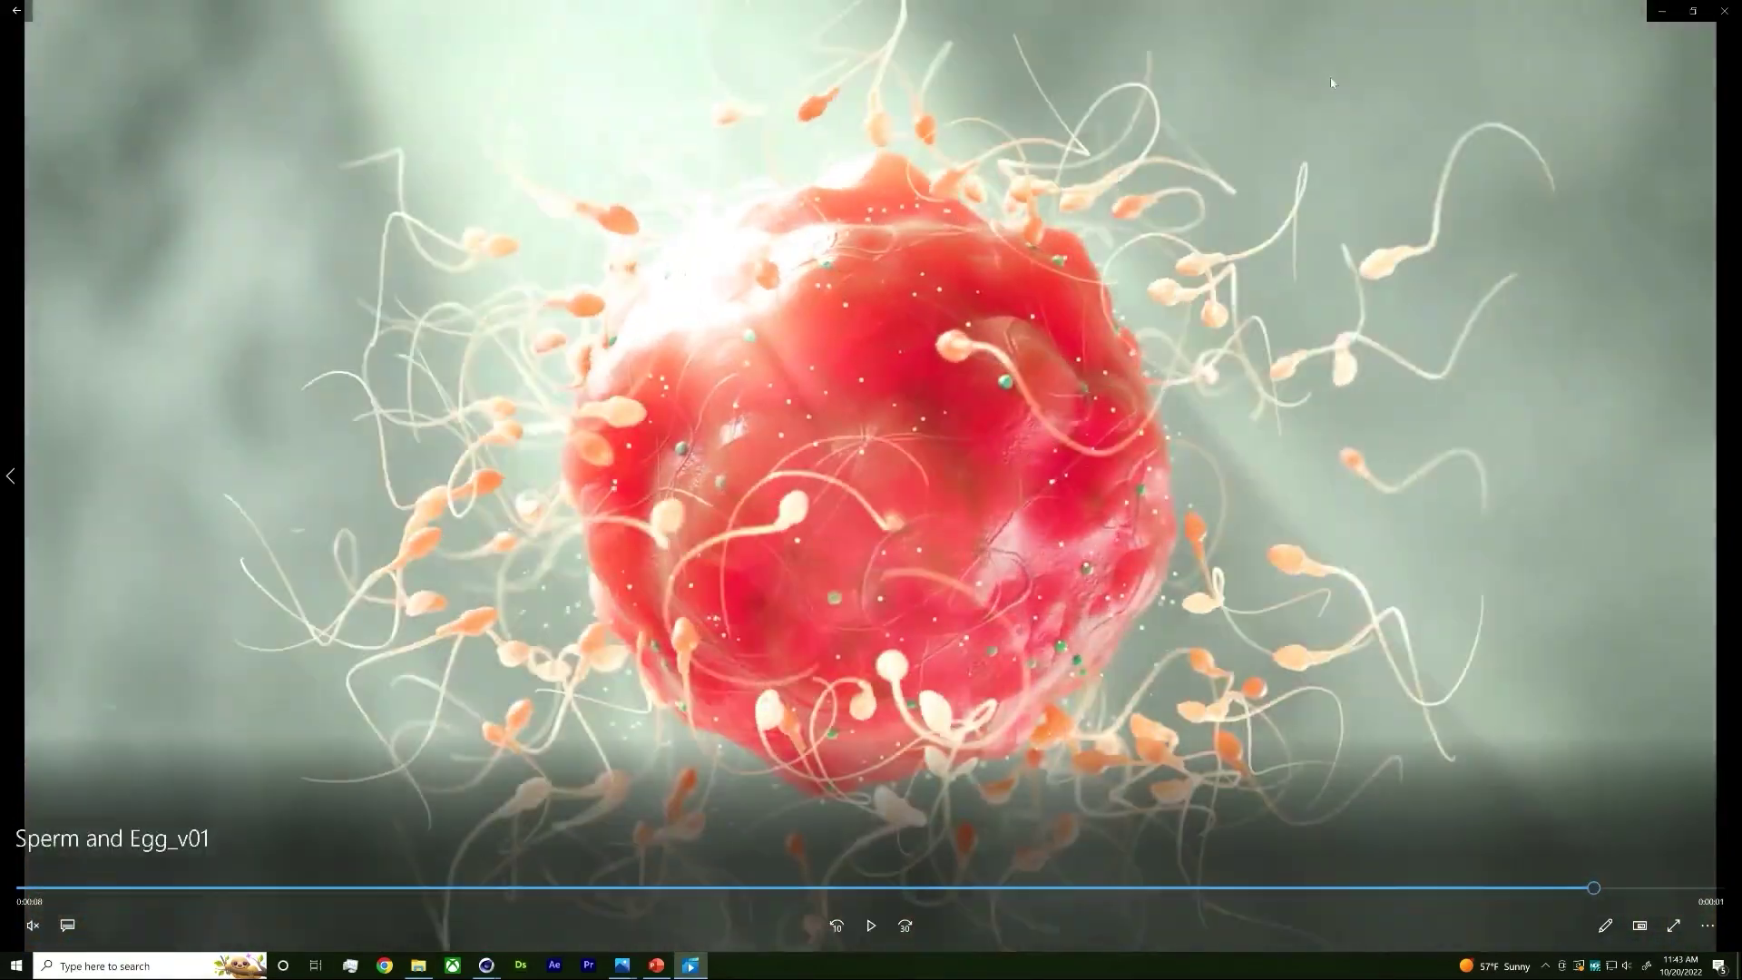
left_click(1664, 11)
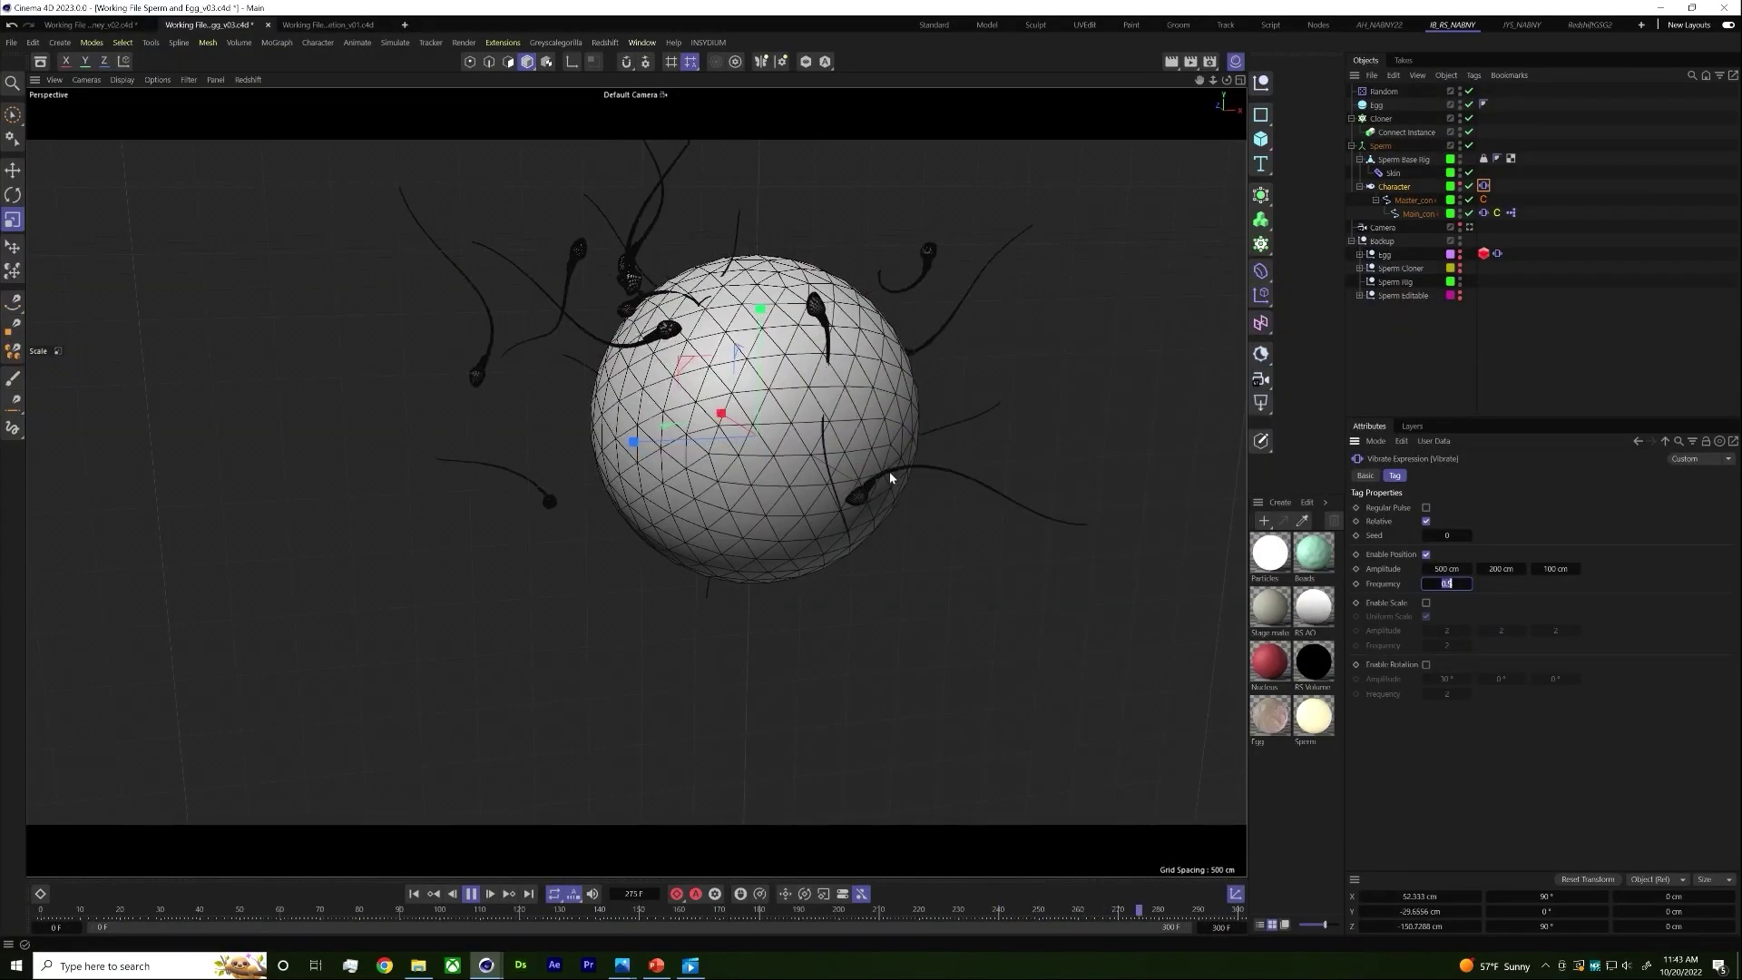
Step: Raise the Vibrate tag's X position amplitude to 1200 cm
double_click(1447, 568)
type("1200")
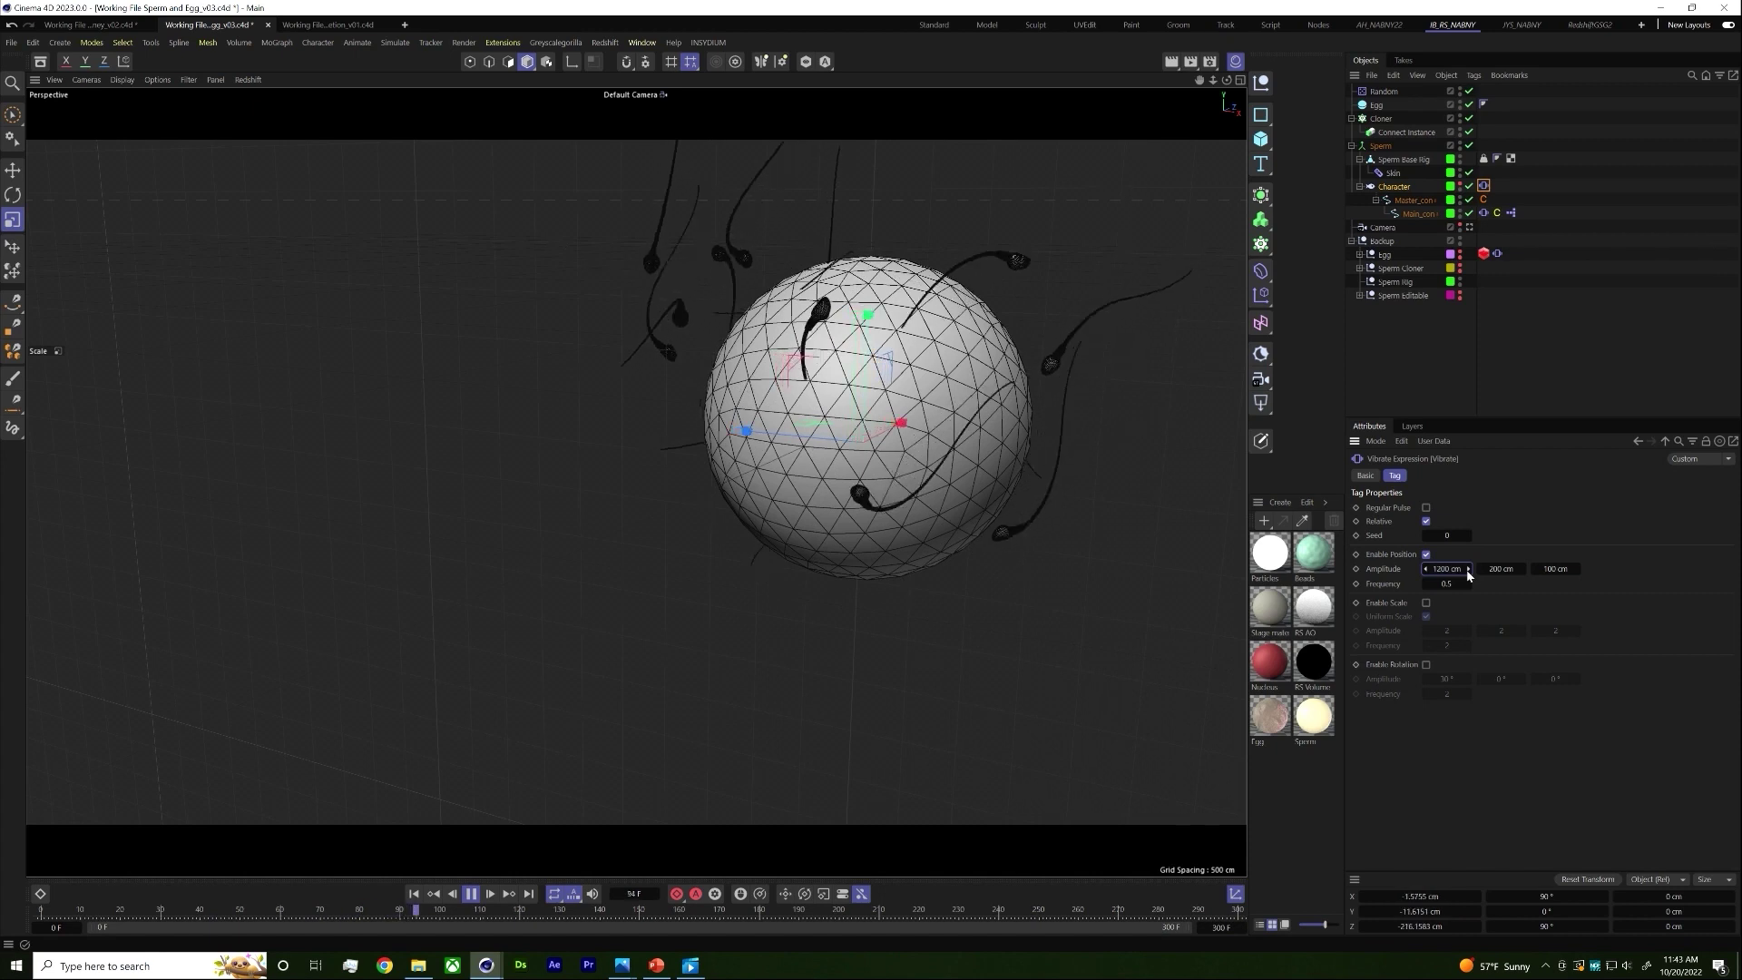
key("Return")
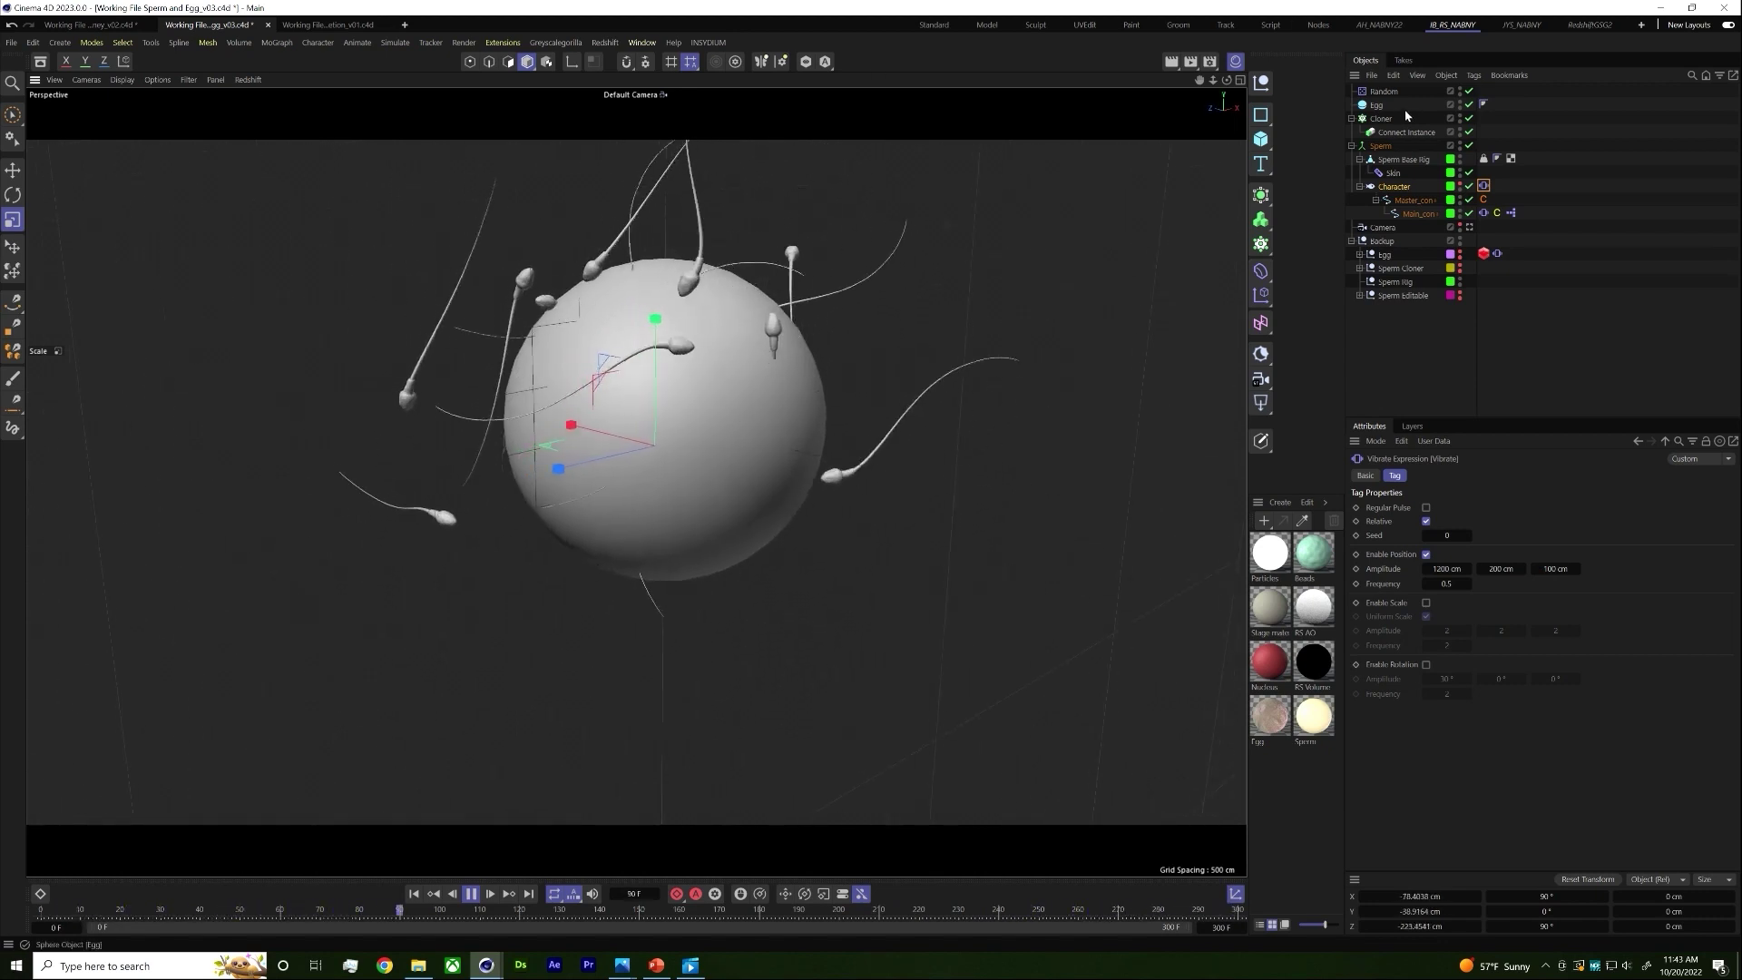
Step: Turn on Indexed for the Random effector and restart the animation from the first frame
left_click(1377, 91)
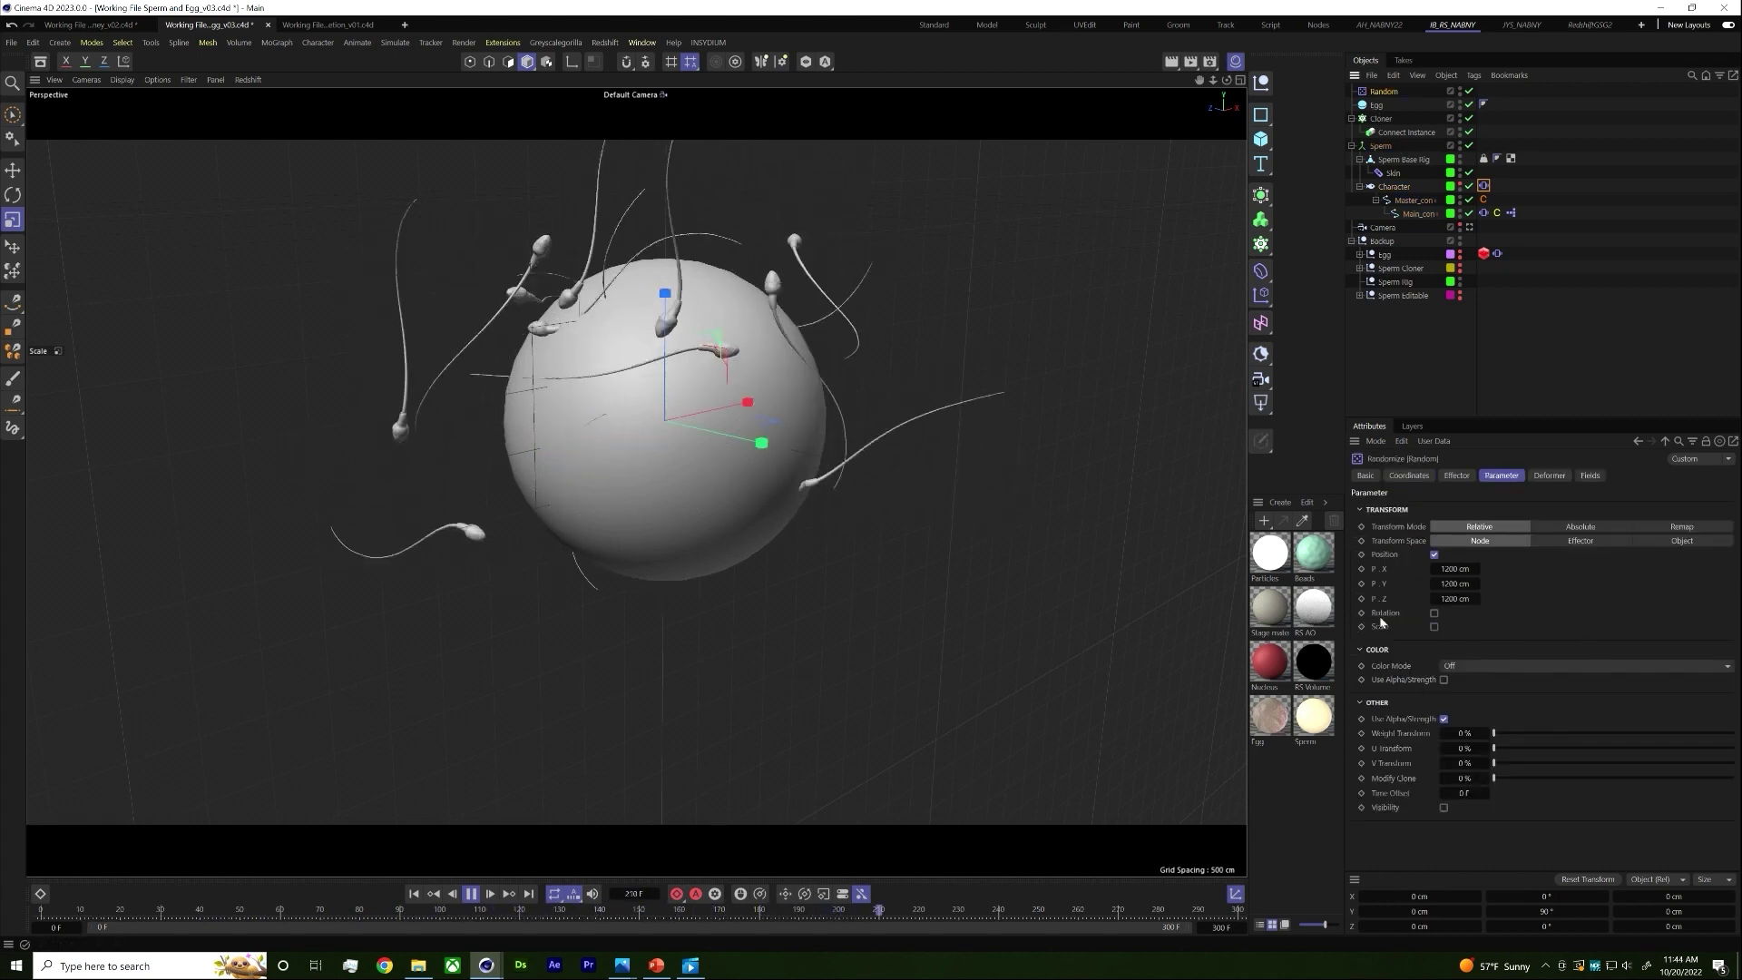
left_click(1456, 476)
left_click(1418, 586)
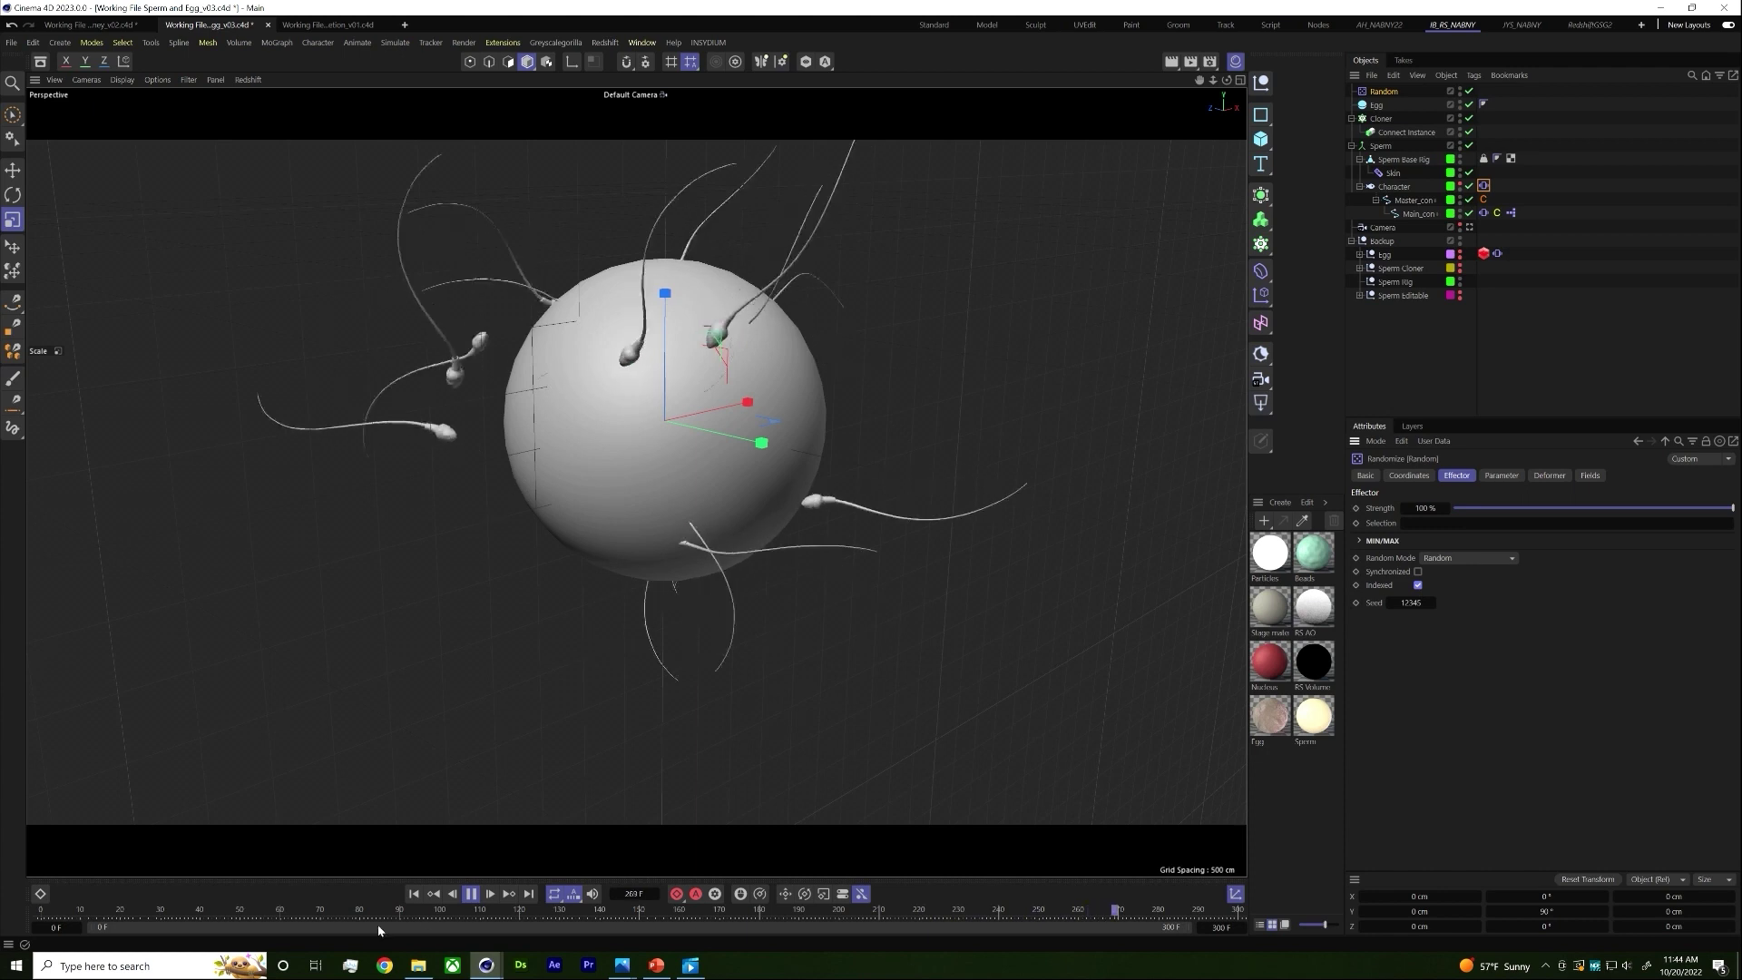
left_click(413, 893)
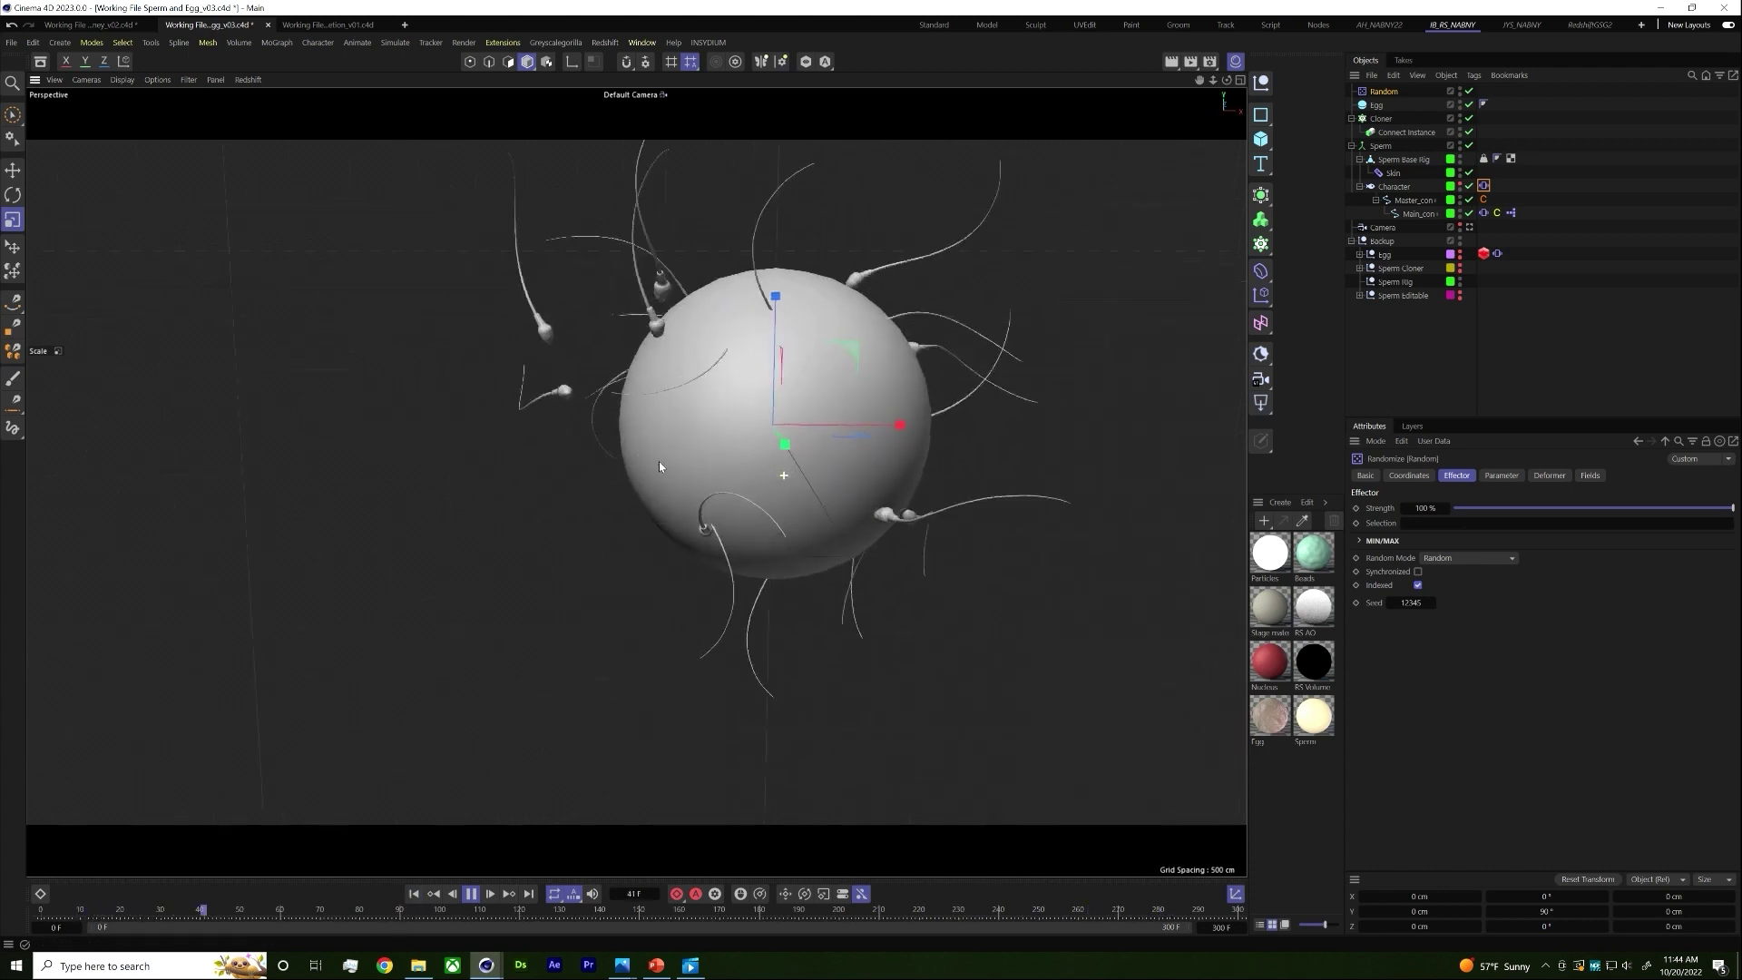
Step: Check the Egg sphere's settings and set the Cloner's count to 50
left_click(1377, 105)
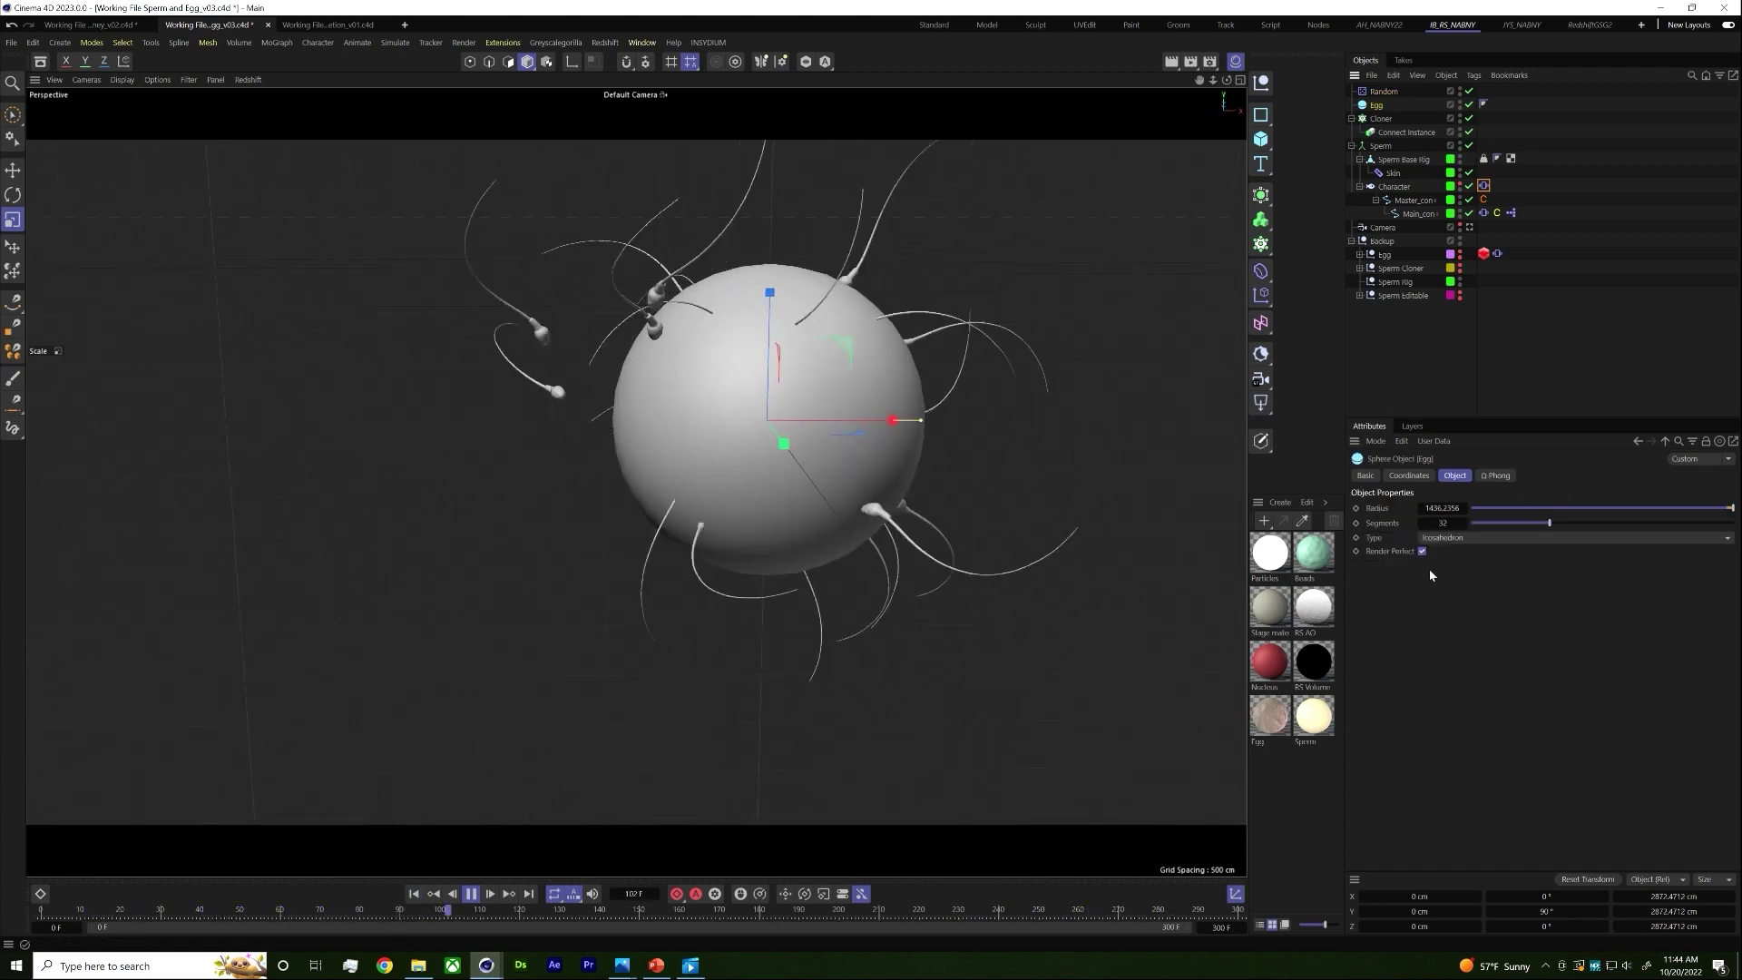
left_click(1410, 475)
left_click(1442, 476)
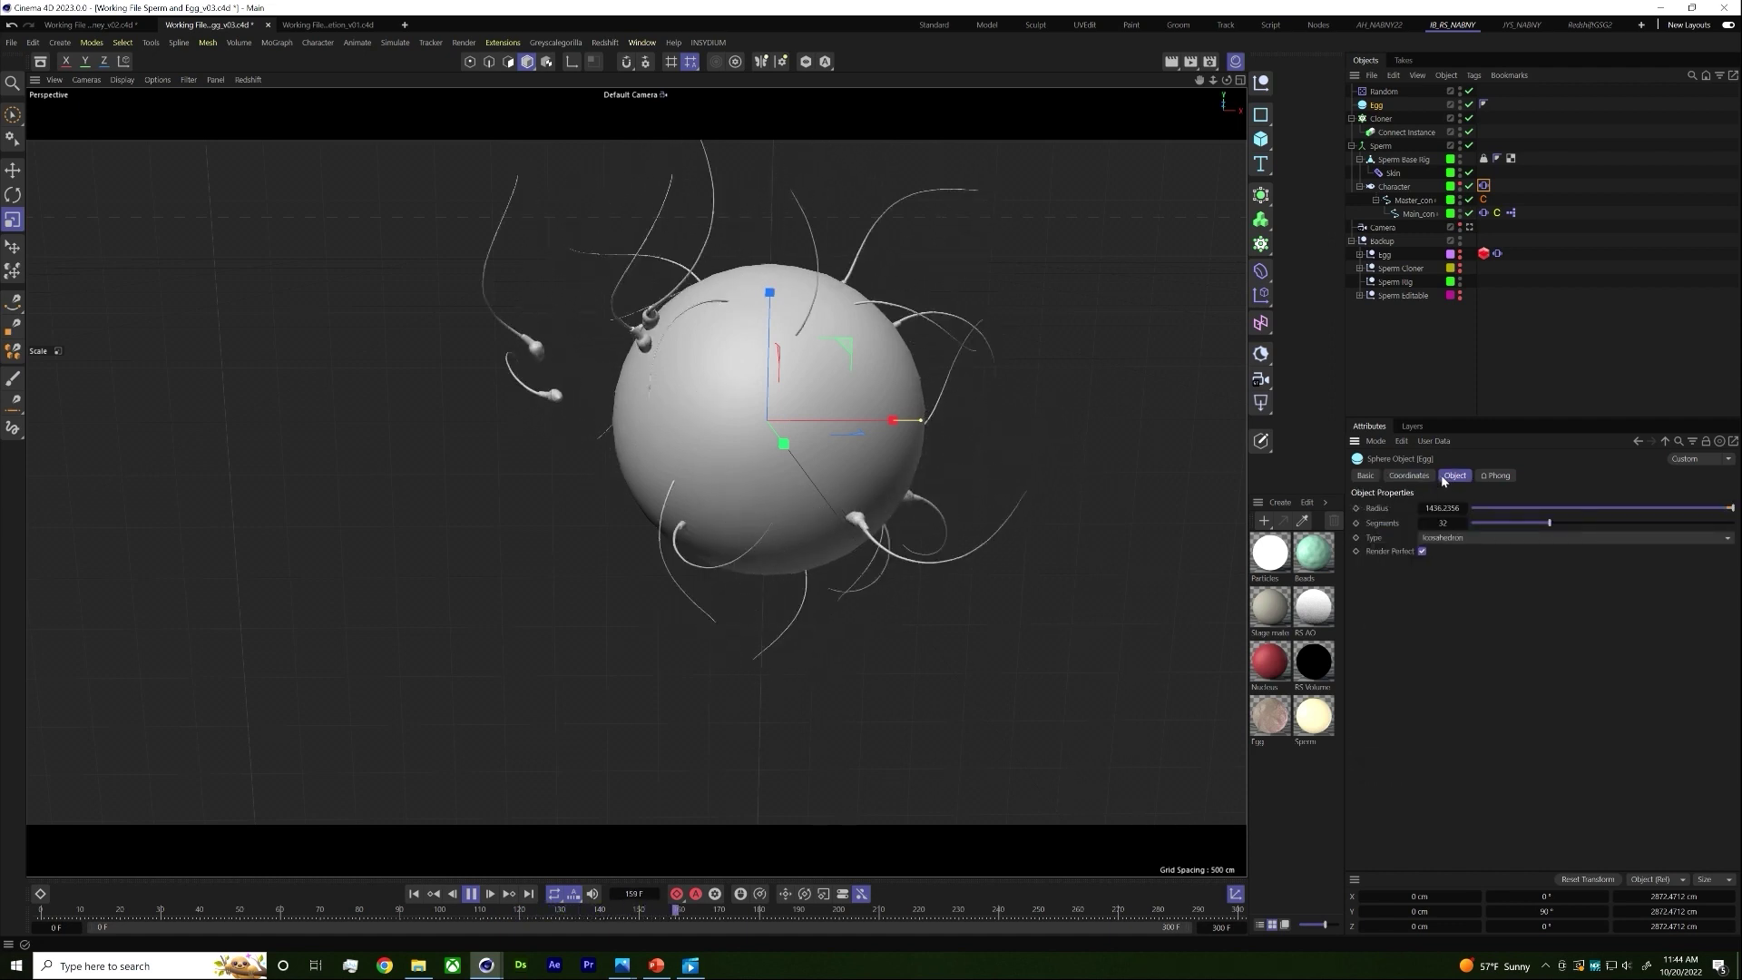
left_click(1398, 119)
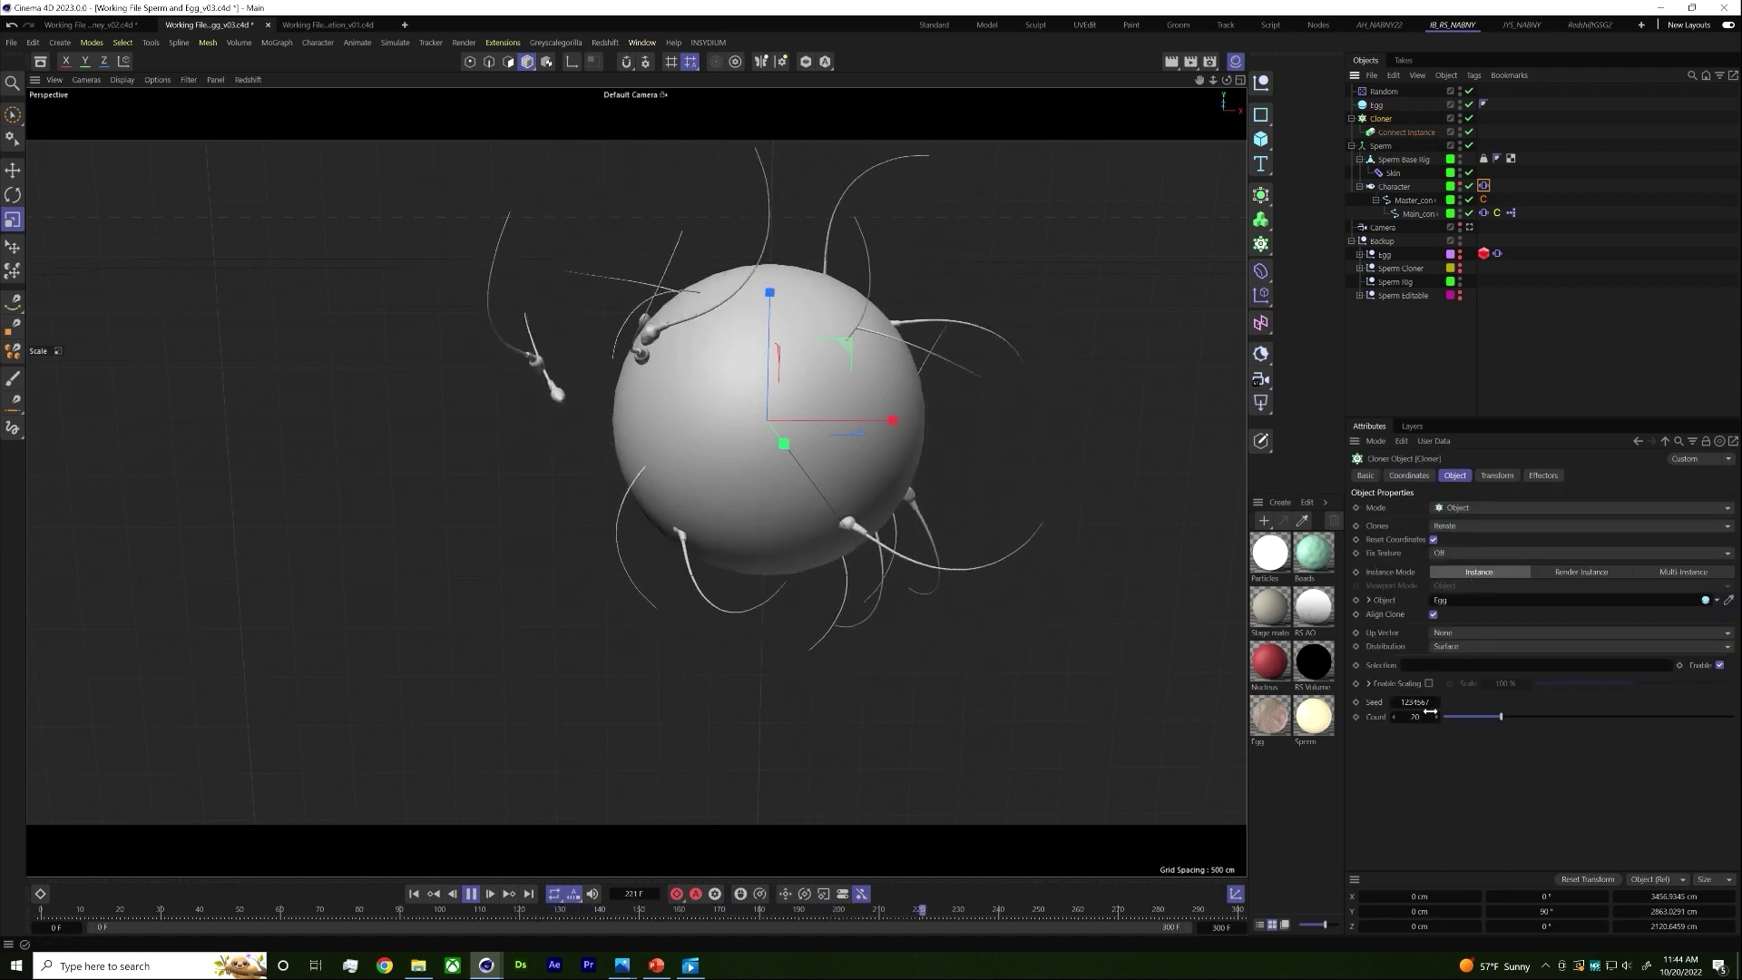
left_click_drag(1417, 717, 1414, 716)
left_click_drag(742, 486, 846, 506, "alt")
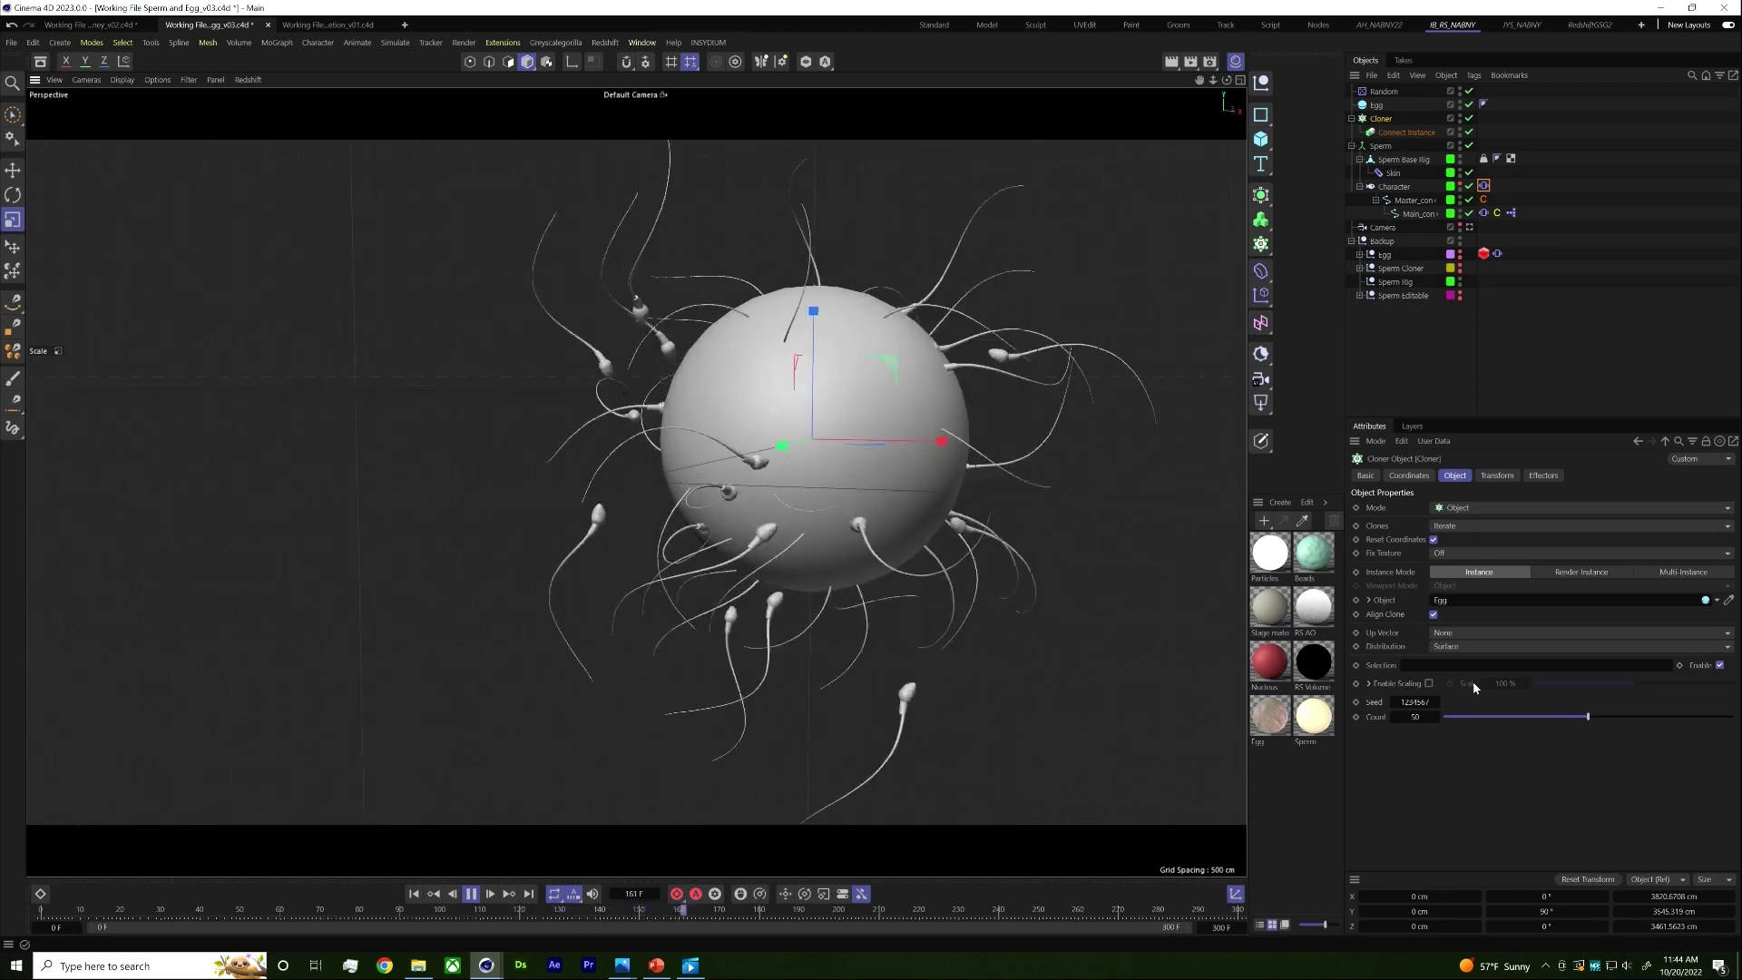
Step: Compare the Cloner's Surface, Volume and Polygon Center distributions on the Egg, and settle on Polygon Center
left_click(1452, 648)
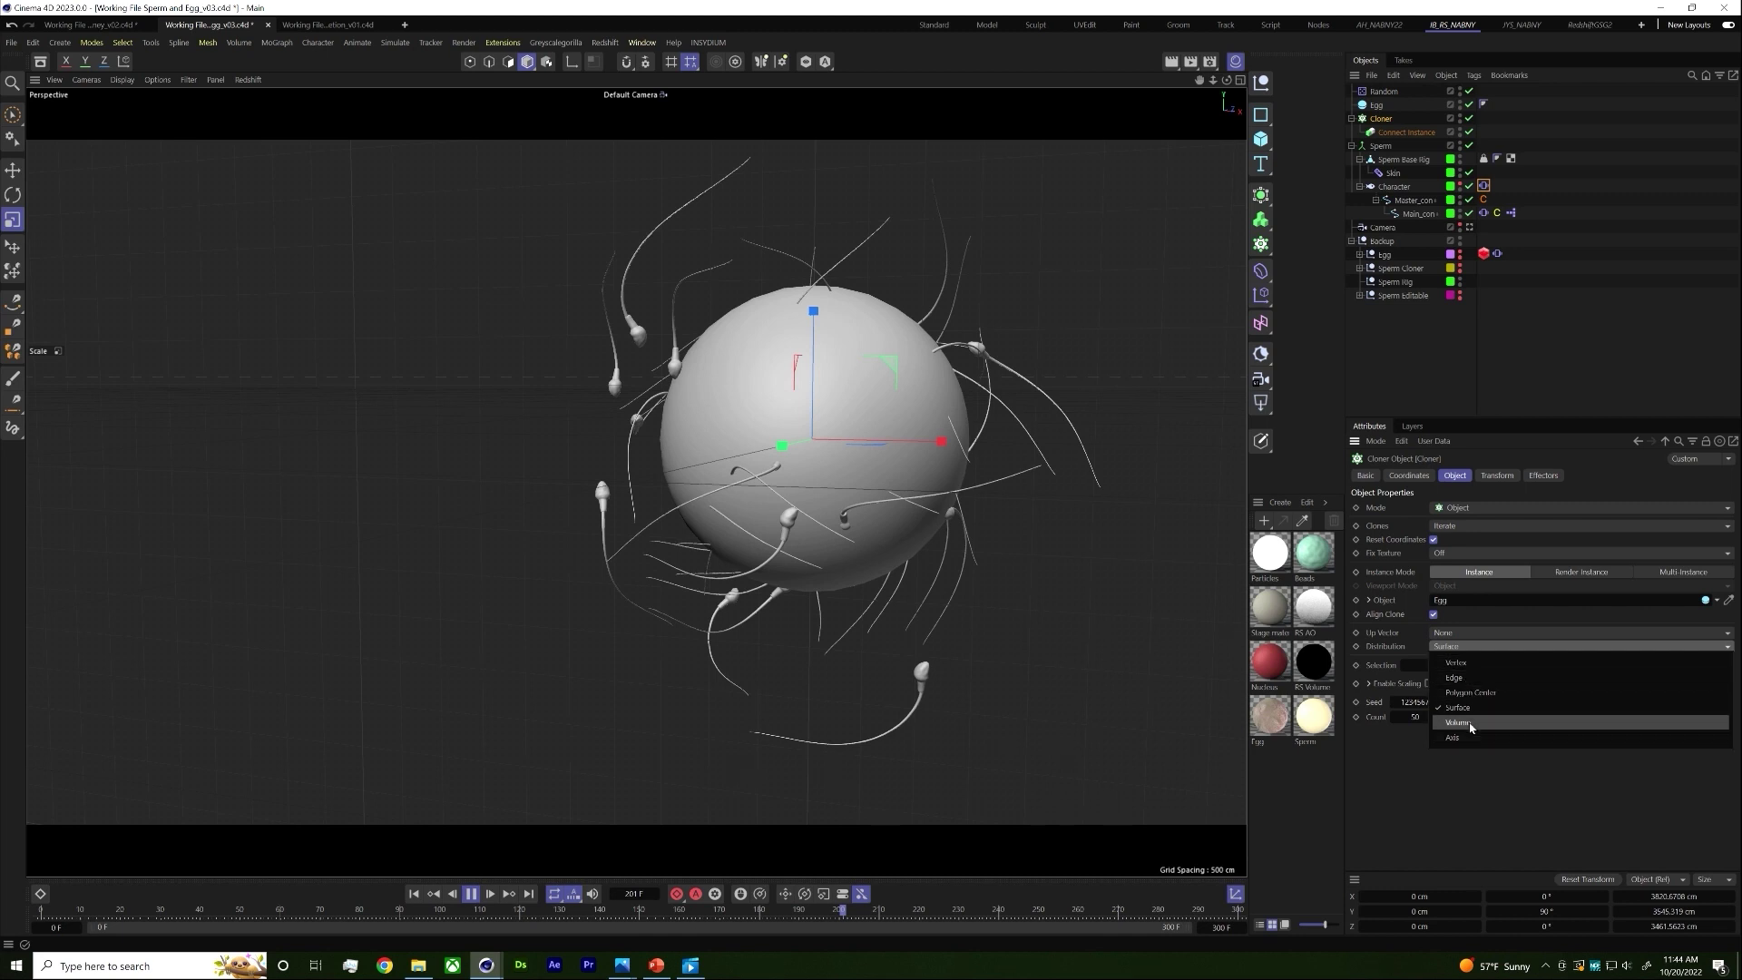
left_click(1468, 693)
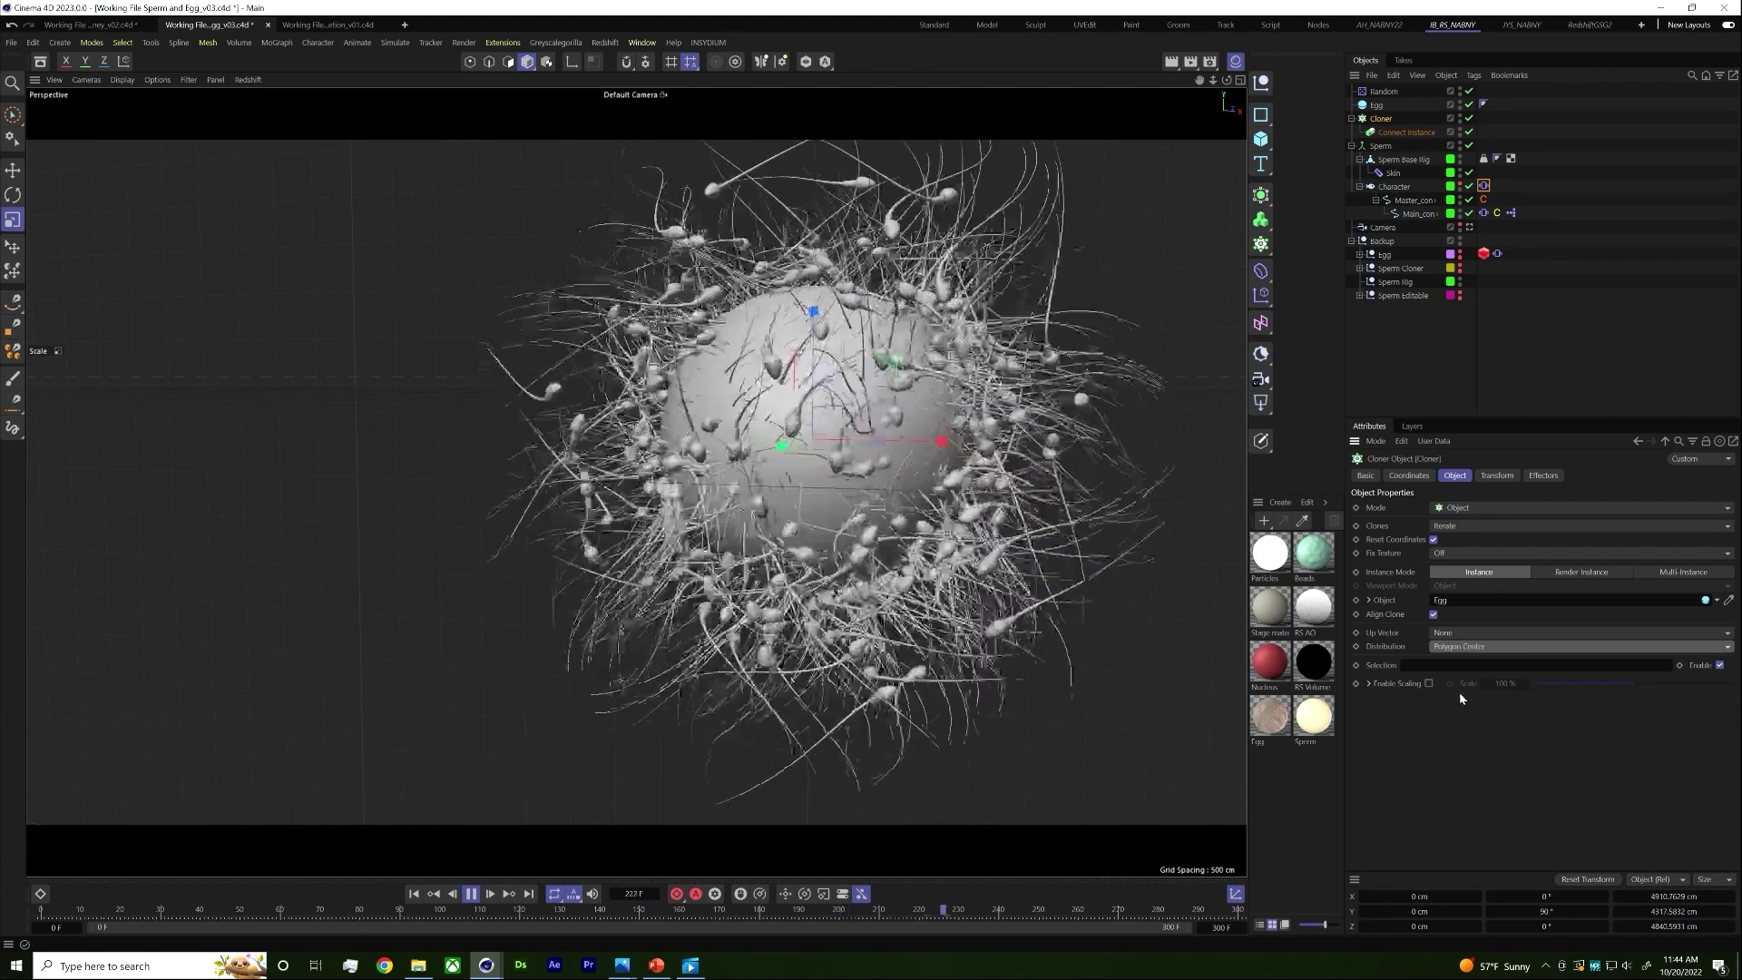
left_click(1456, 647)
left_click(1471, 708)
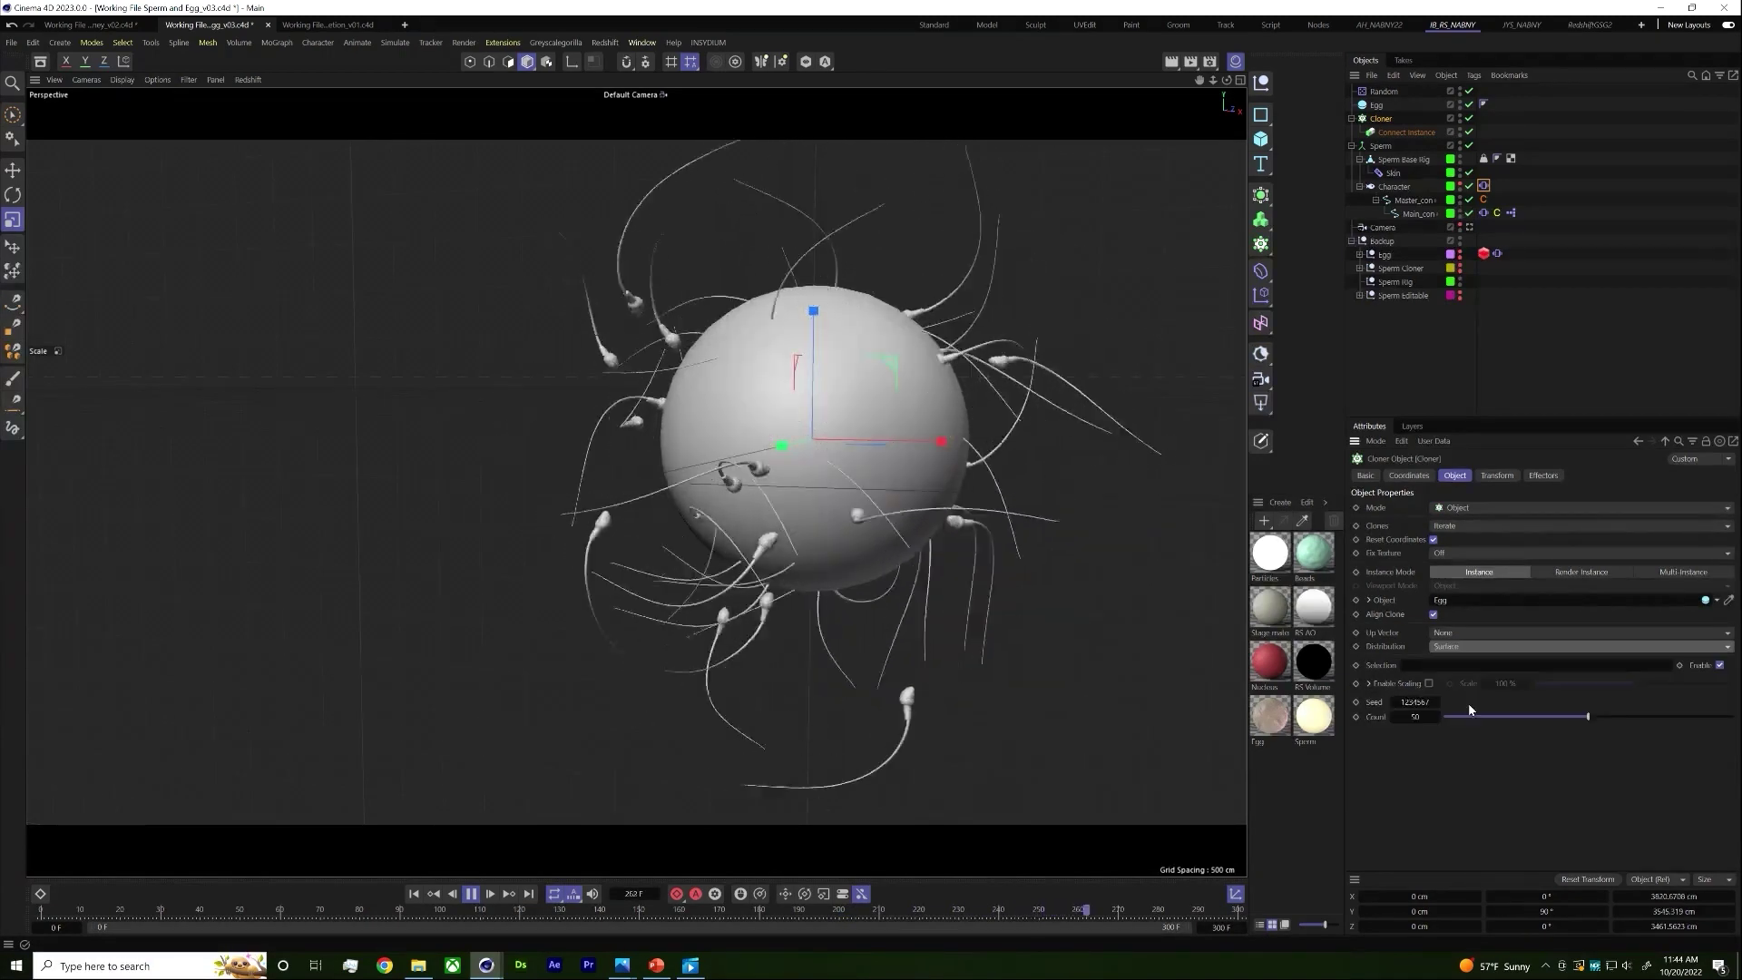
left_click(1455, 648)
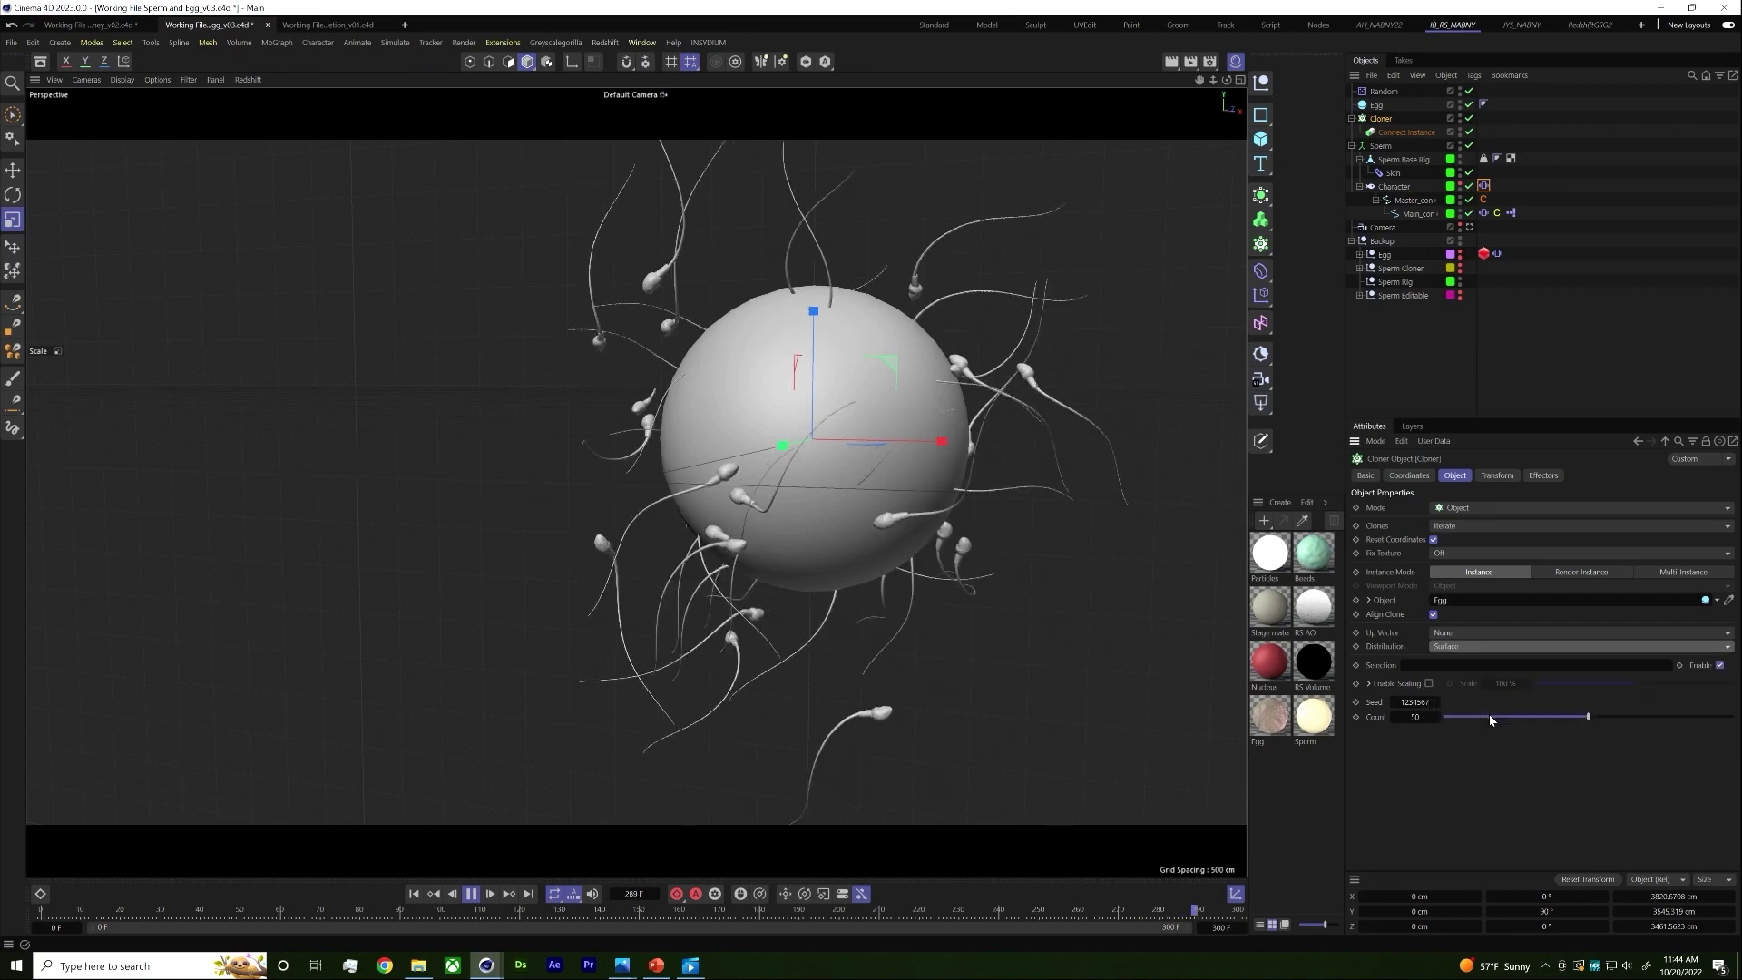
left_click(1475, 721)
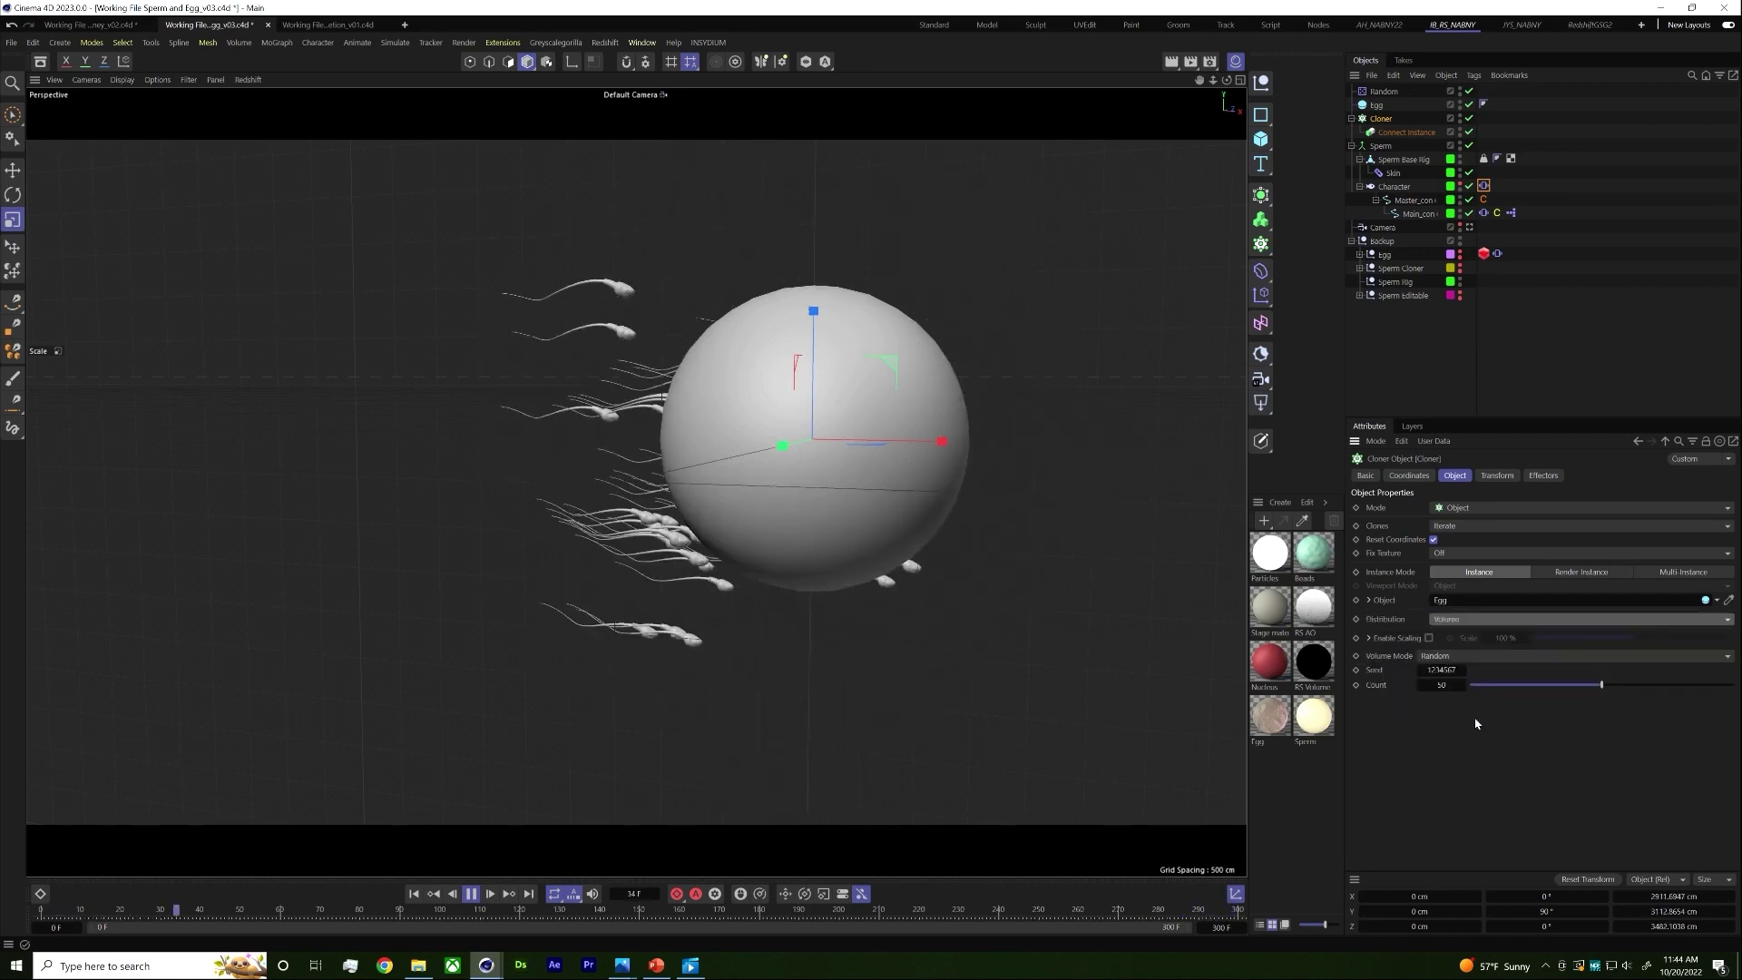
left_click(1450, 621)
left_click(1461, 671)
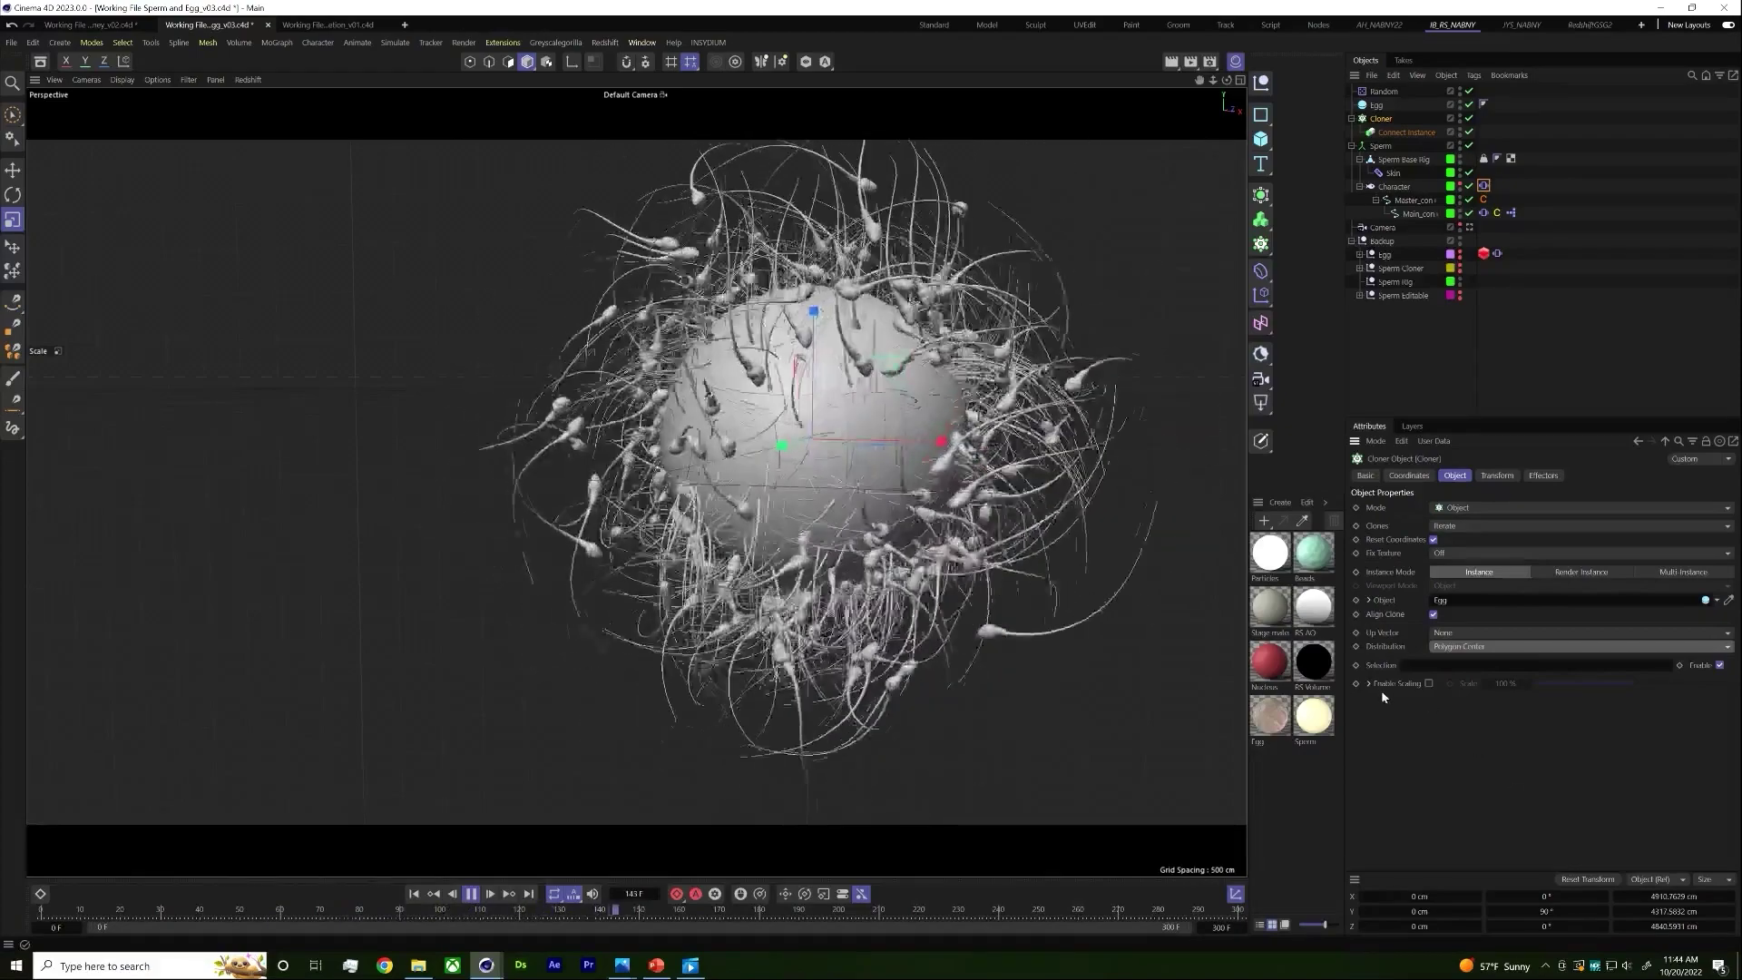
left_click(1459, 648)
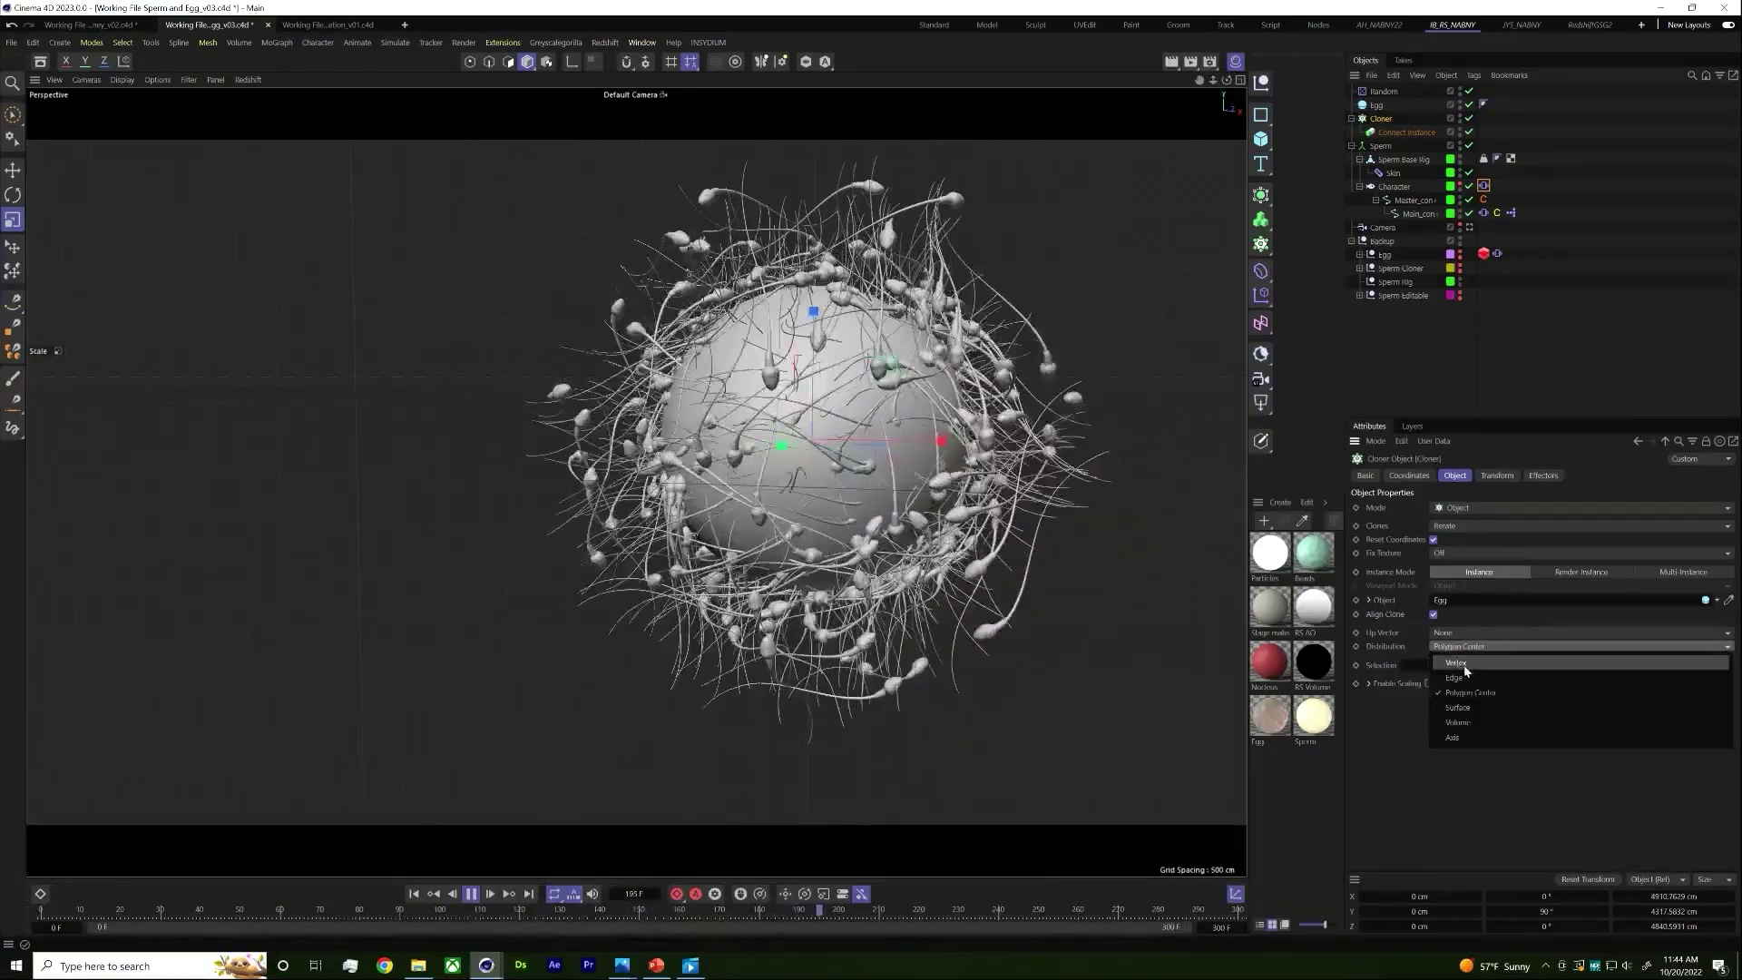
left_click(1477, 695)
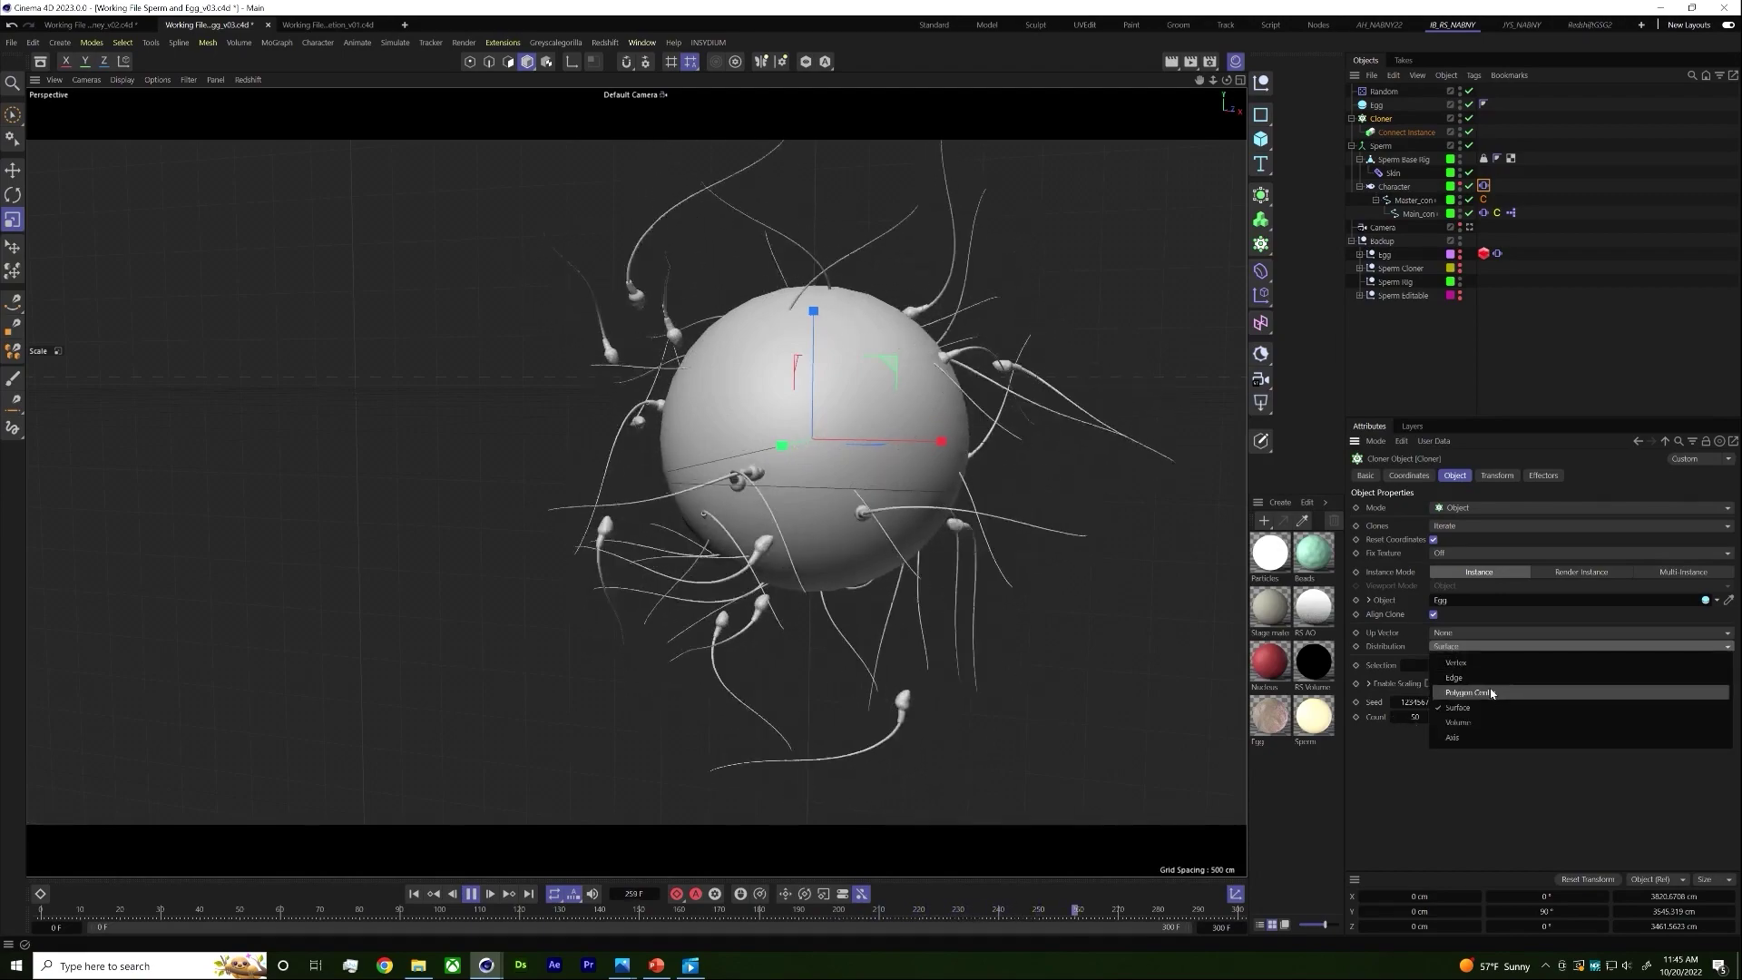
left_click(1493, 694)
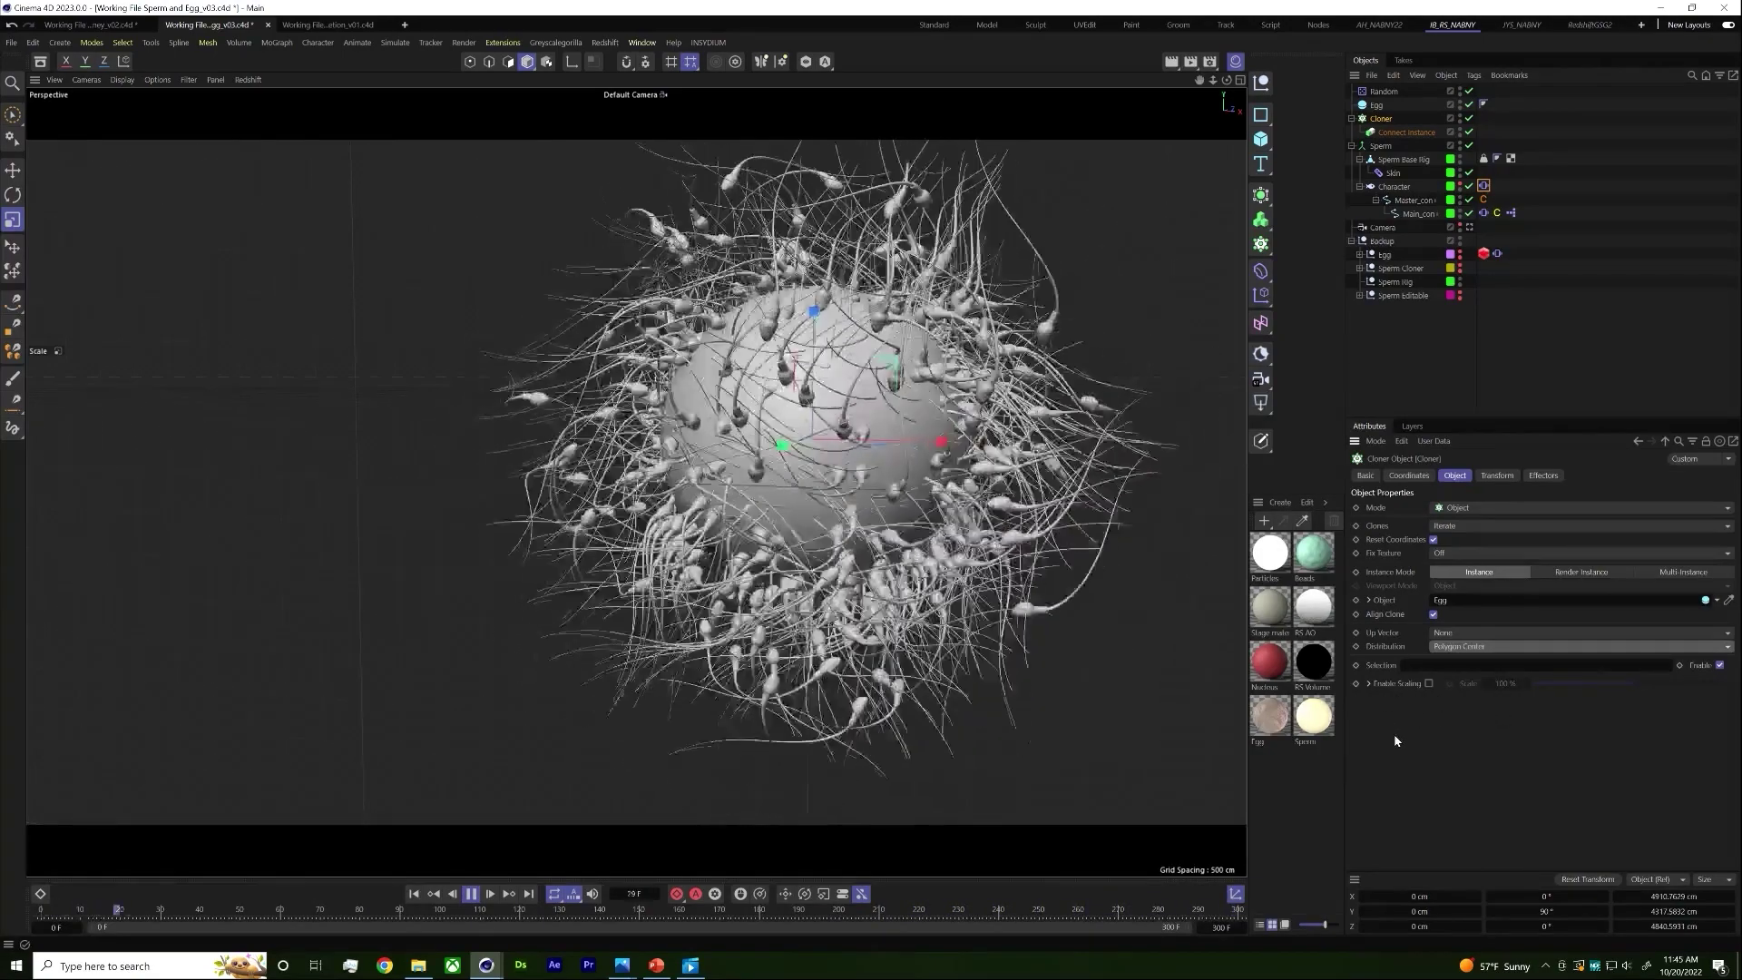
Step: Reduce the Egg sphere to 16 segments and show its polygon lines in the shaded view
left_click(1374, 106)
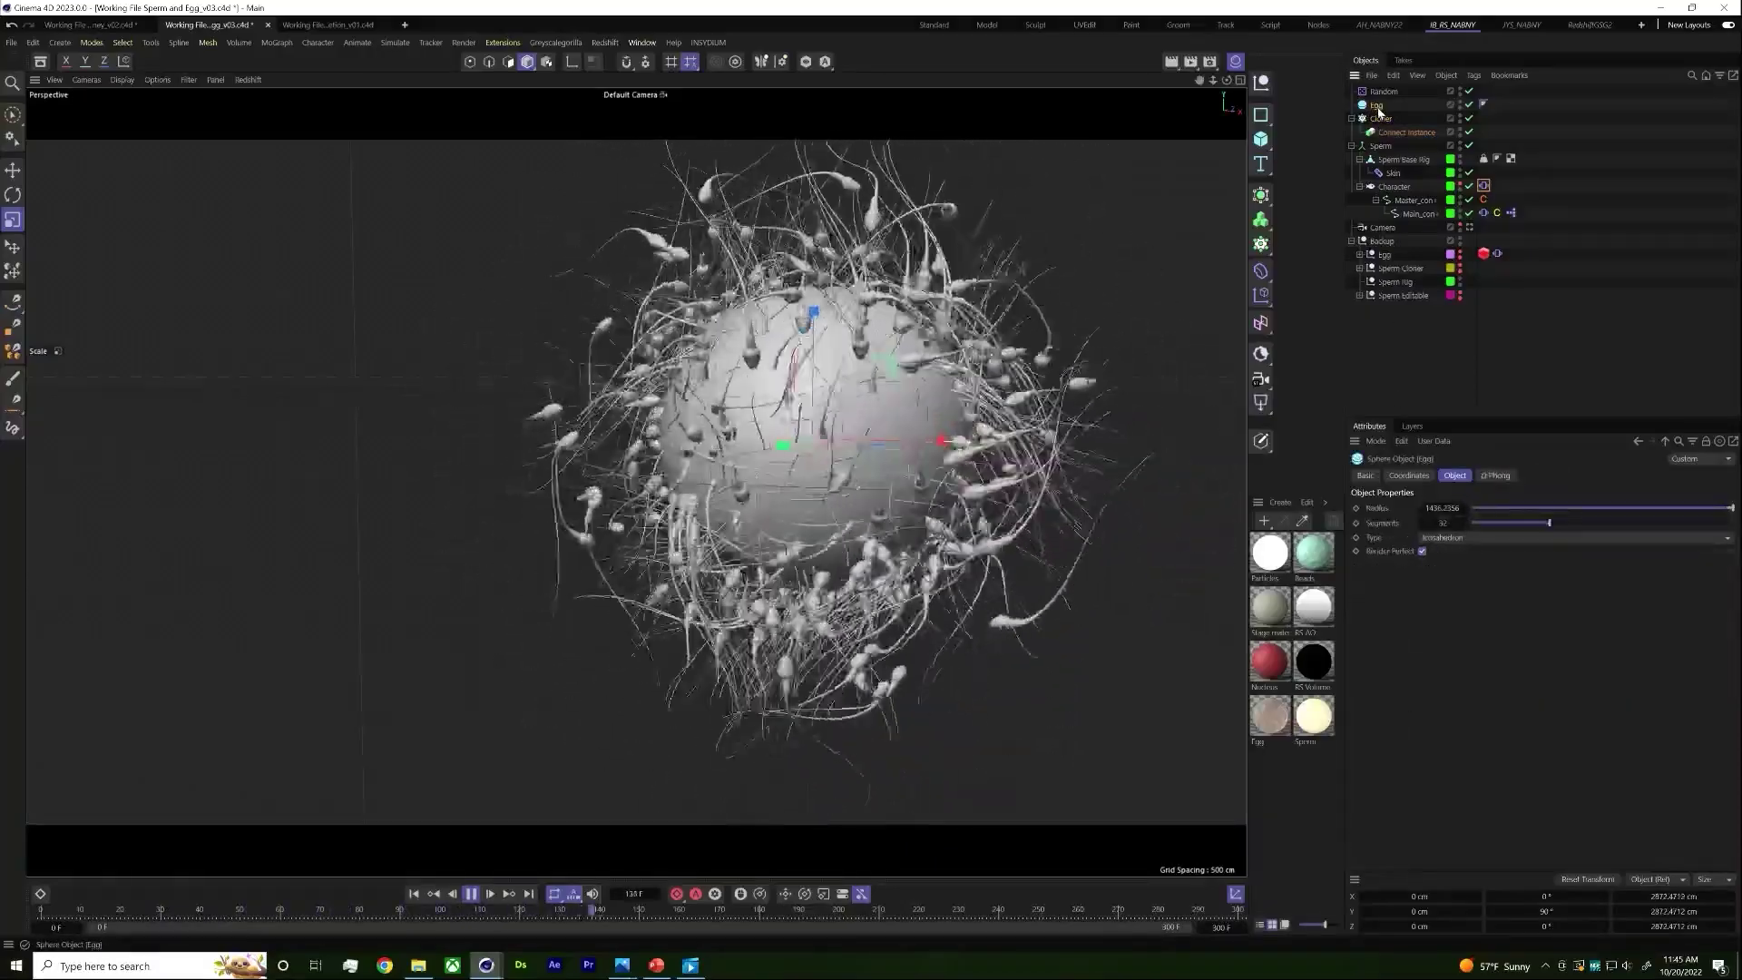
double_click(1444, 523)
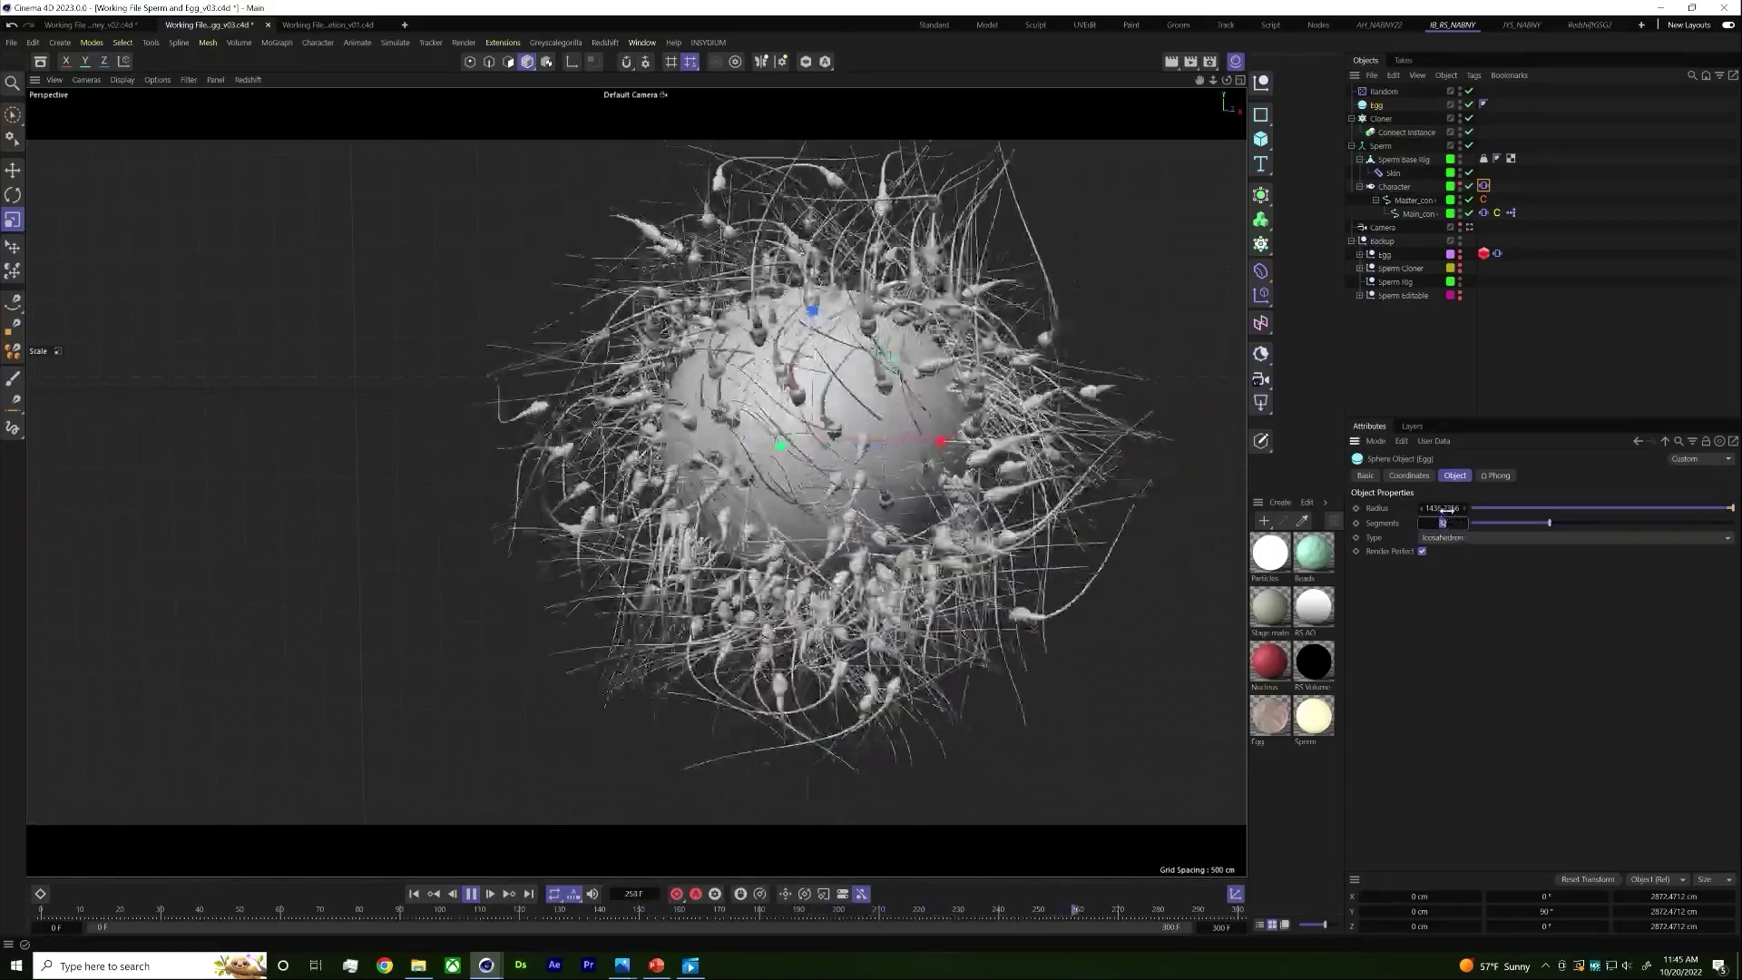
type("16")
key("Return")
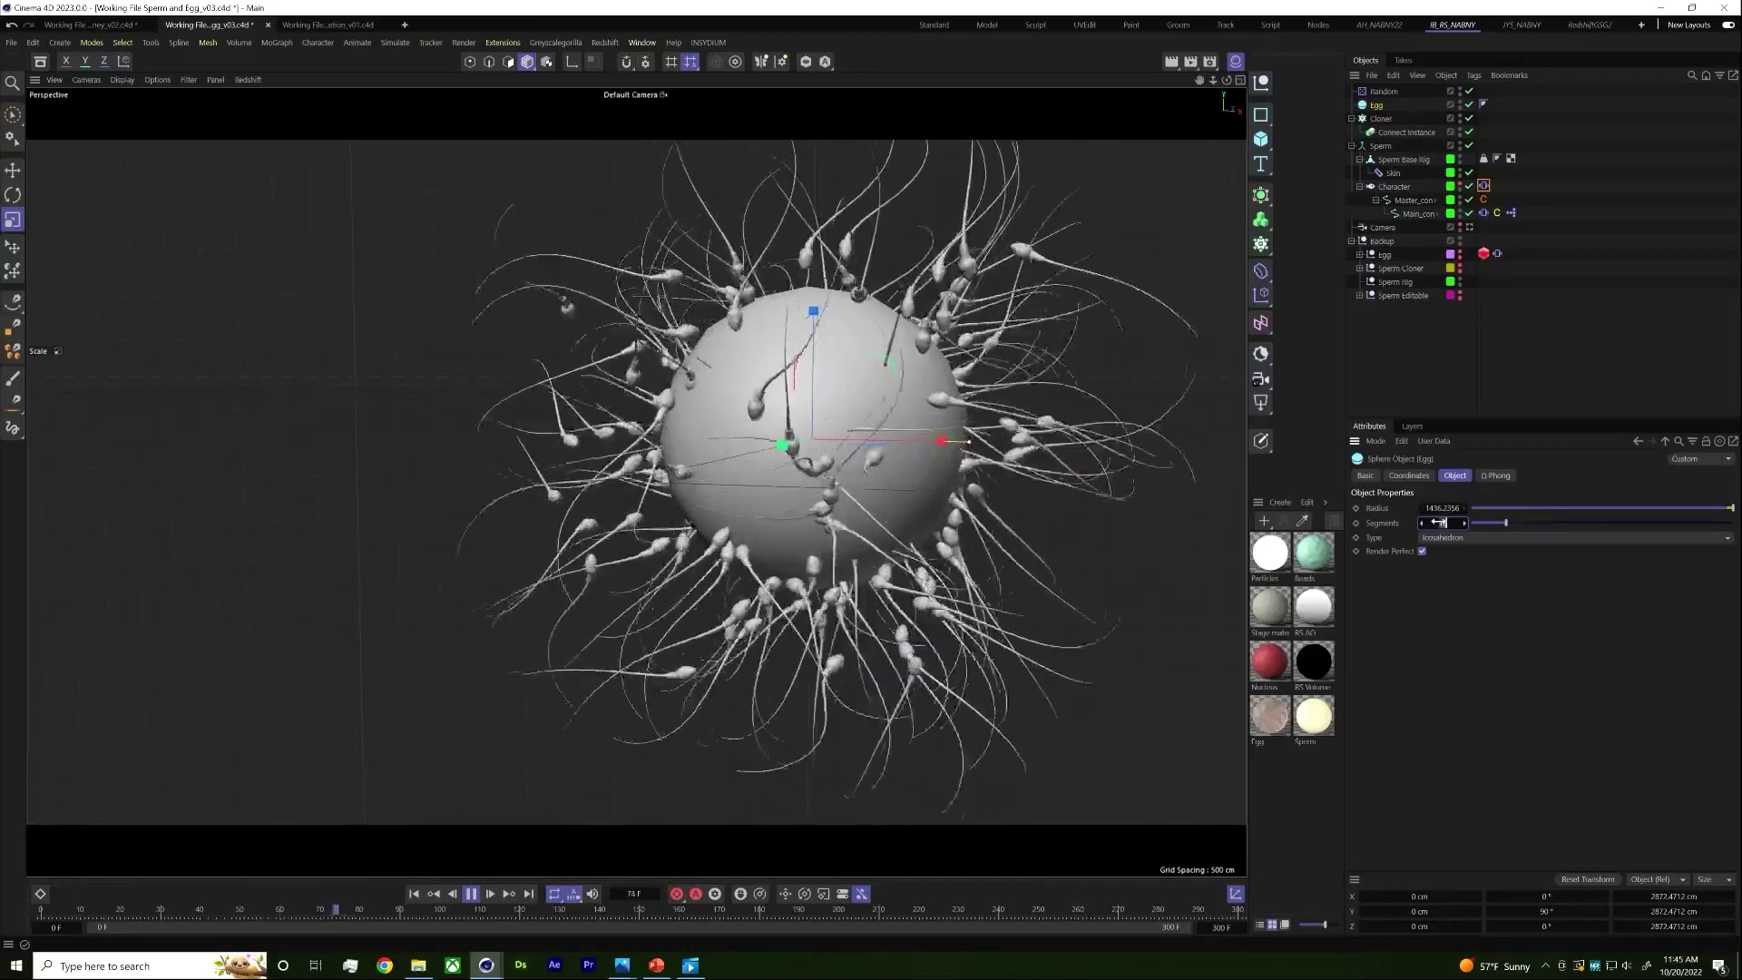
key("n")
key("b")
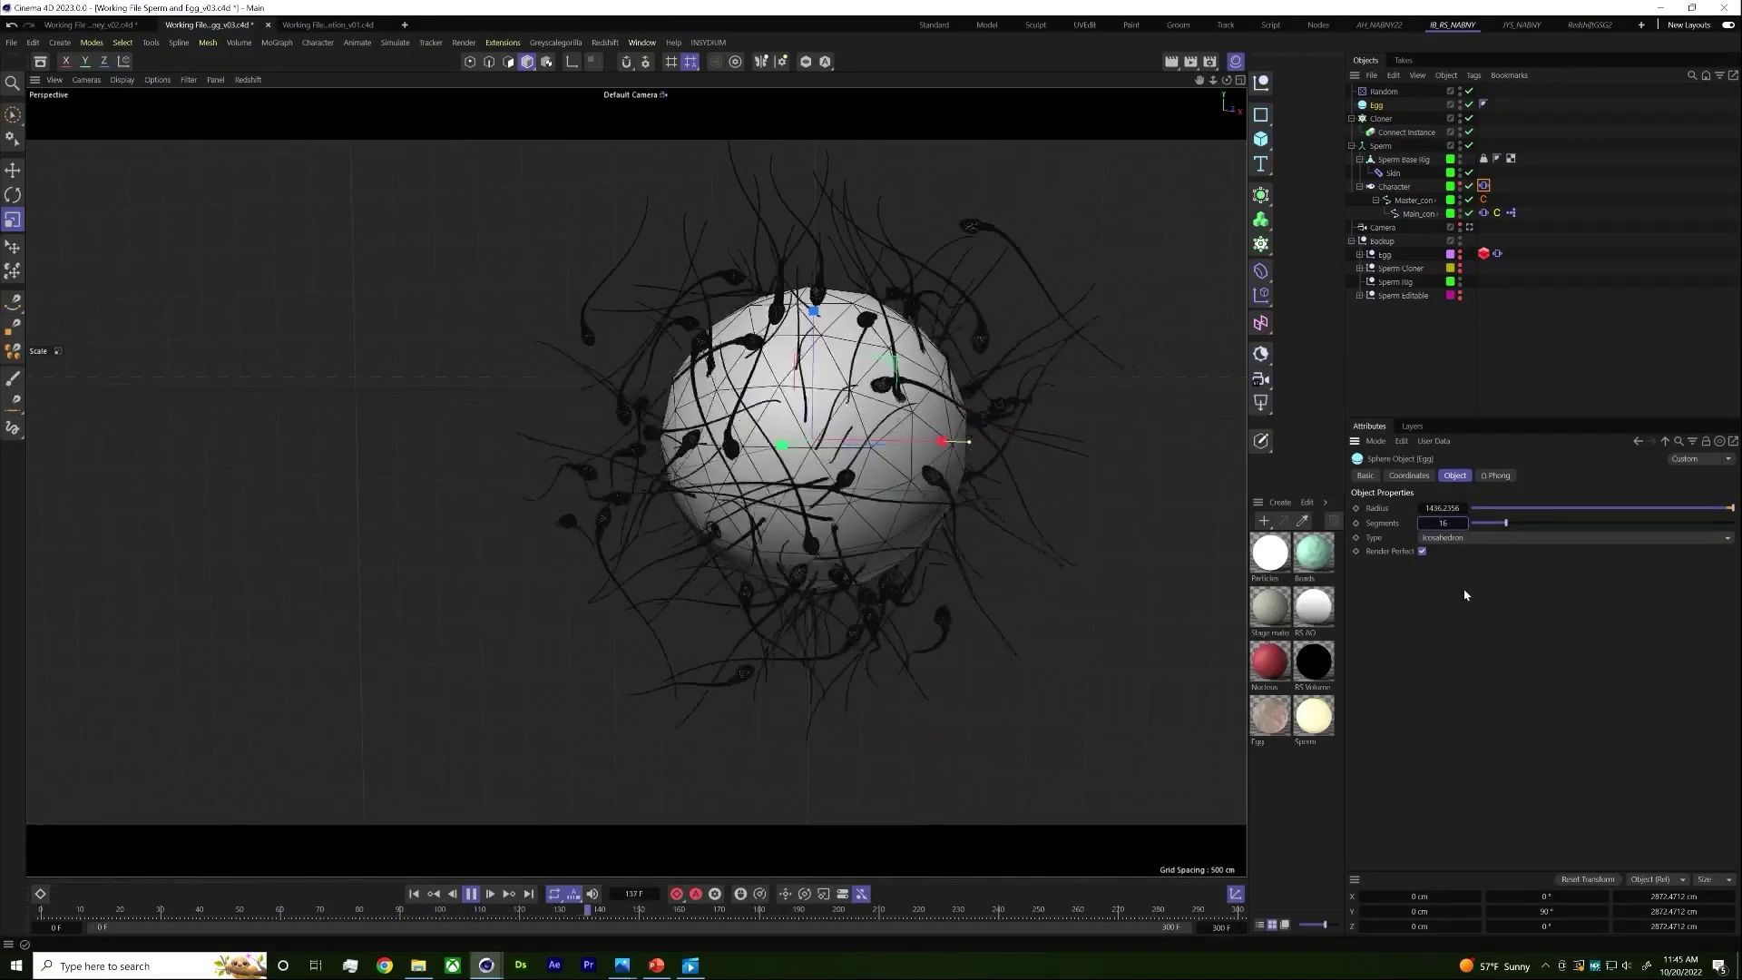
left_click_drag(966, 482, 917, 446, "alt")
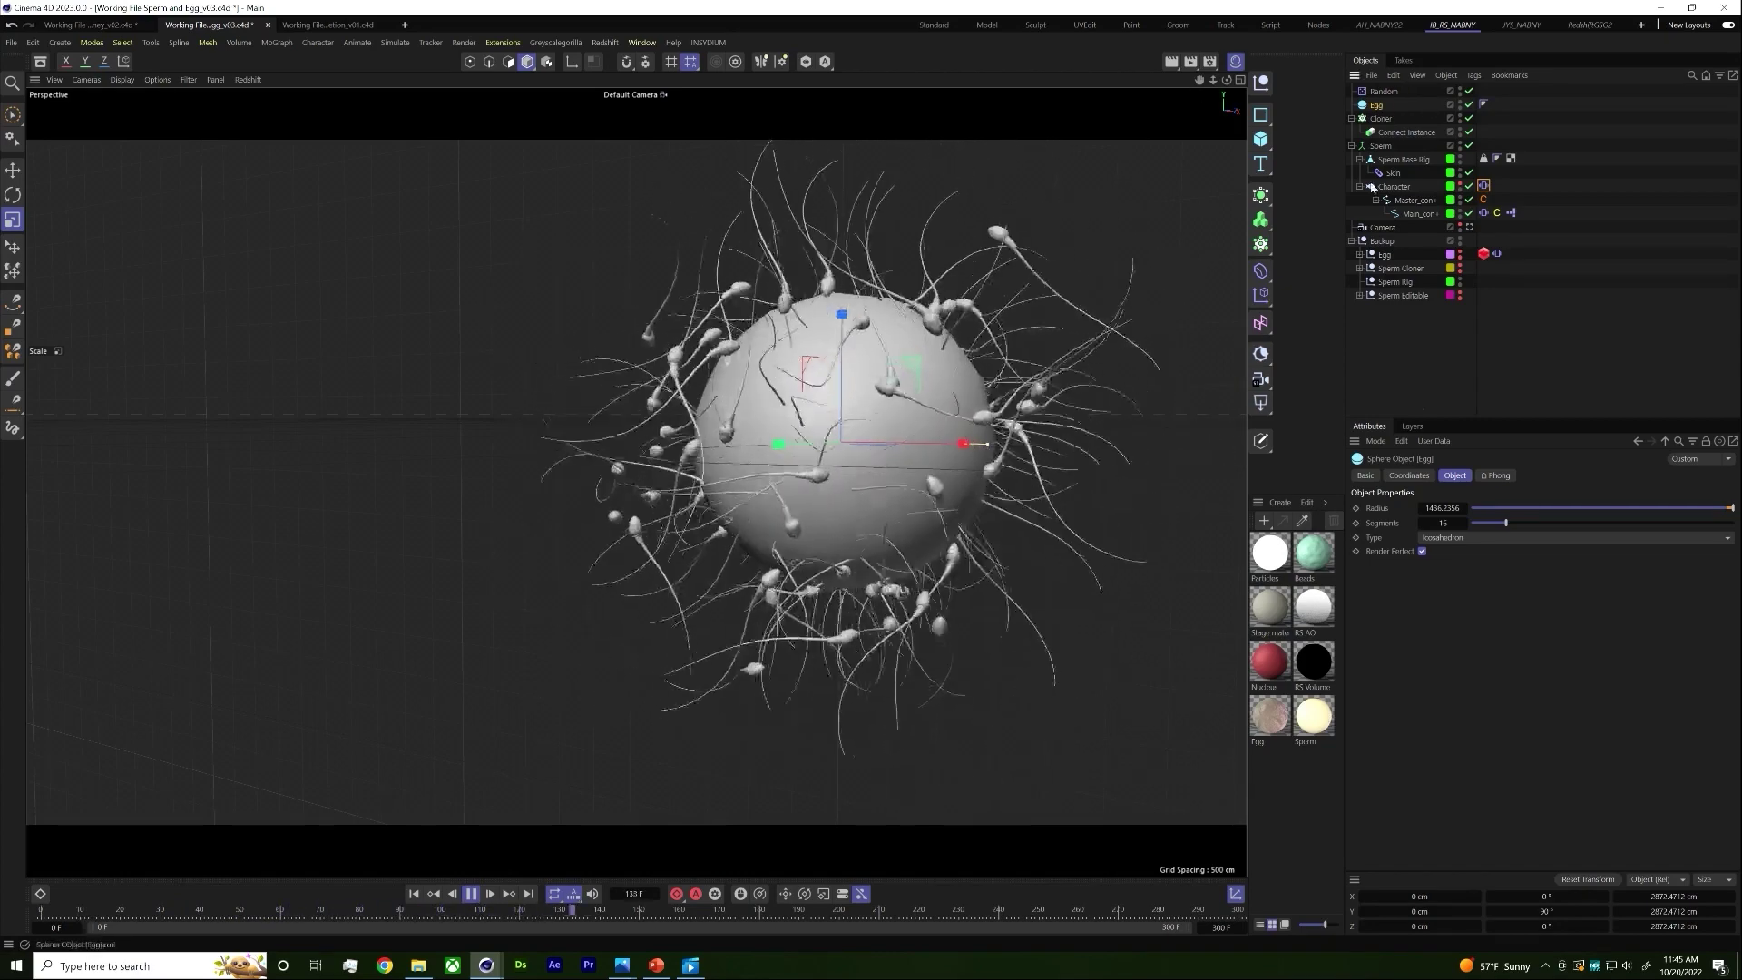
Step: Set the Cloner's distribution on the Egg to Surface
left_click(1382, 119)
left_click(1486, 646)
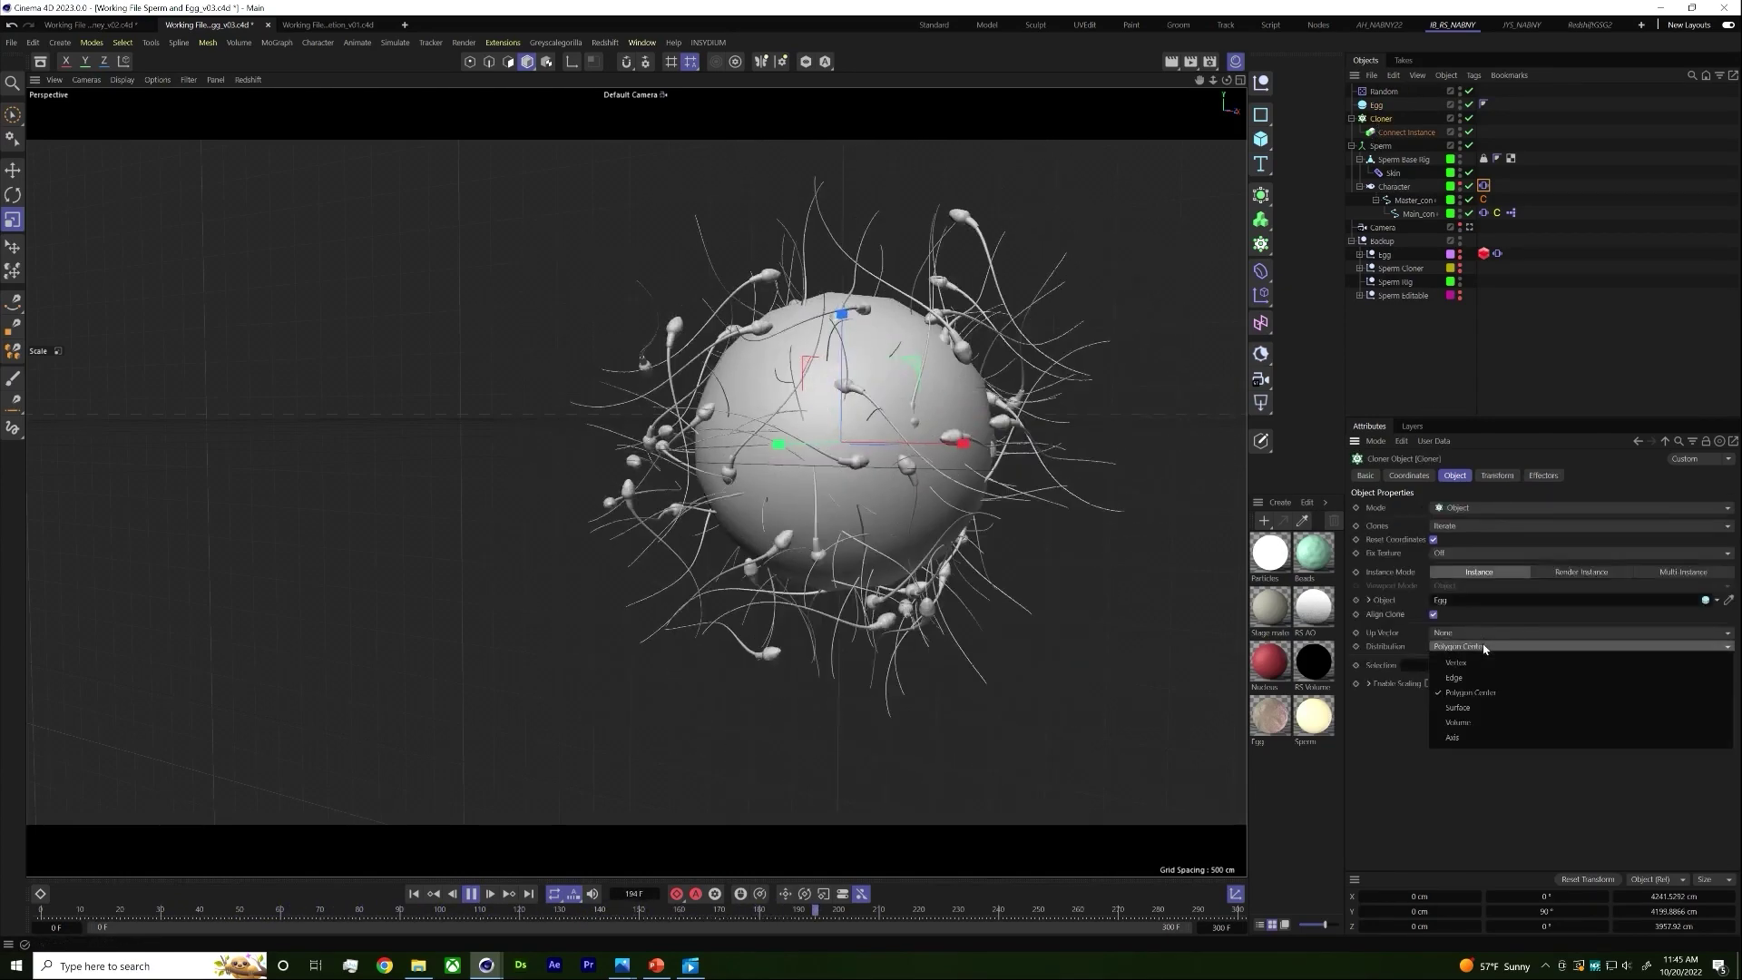
left_click(1458, 707)
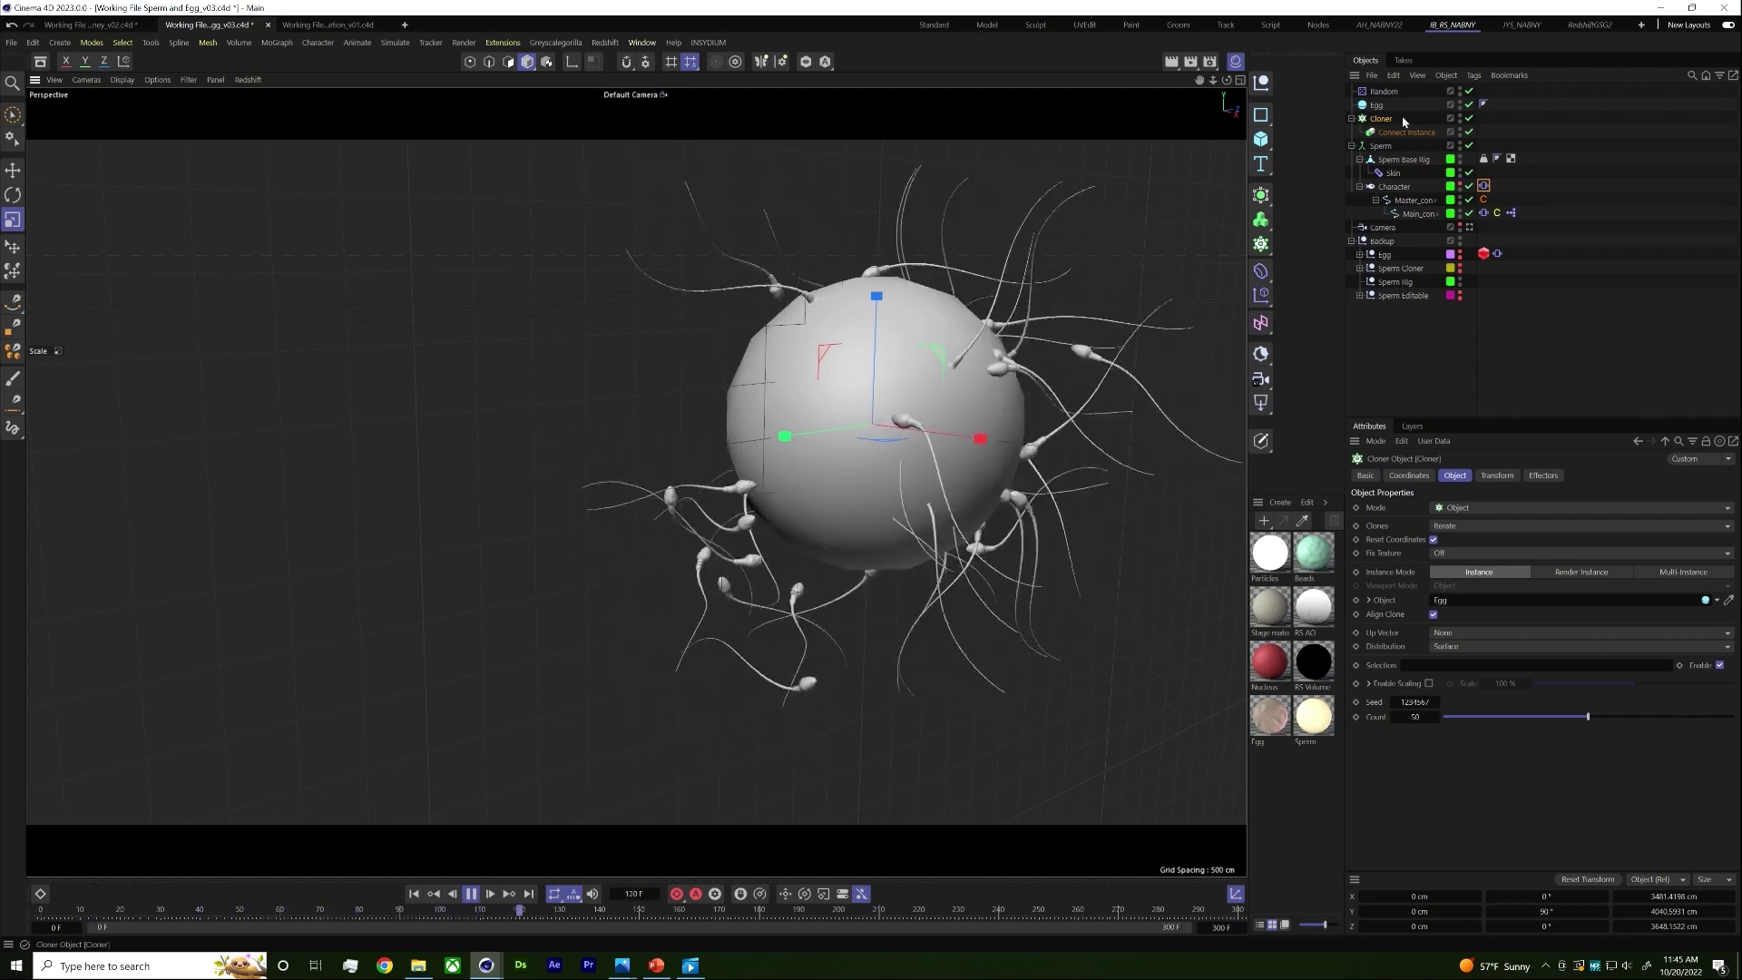
Step: Set the Random effector's position variation to 1500 cm in X, 2000 cm in Y and 1500 cm in Z
left_click(1385, 91)
left_click_drag(945, 486, 943, 439, "alt")
middle_click_drag(811, 446, 629, 451, "alt")
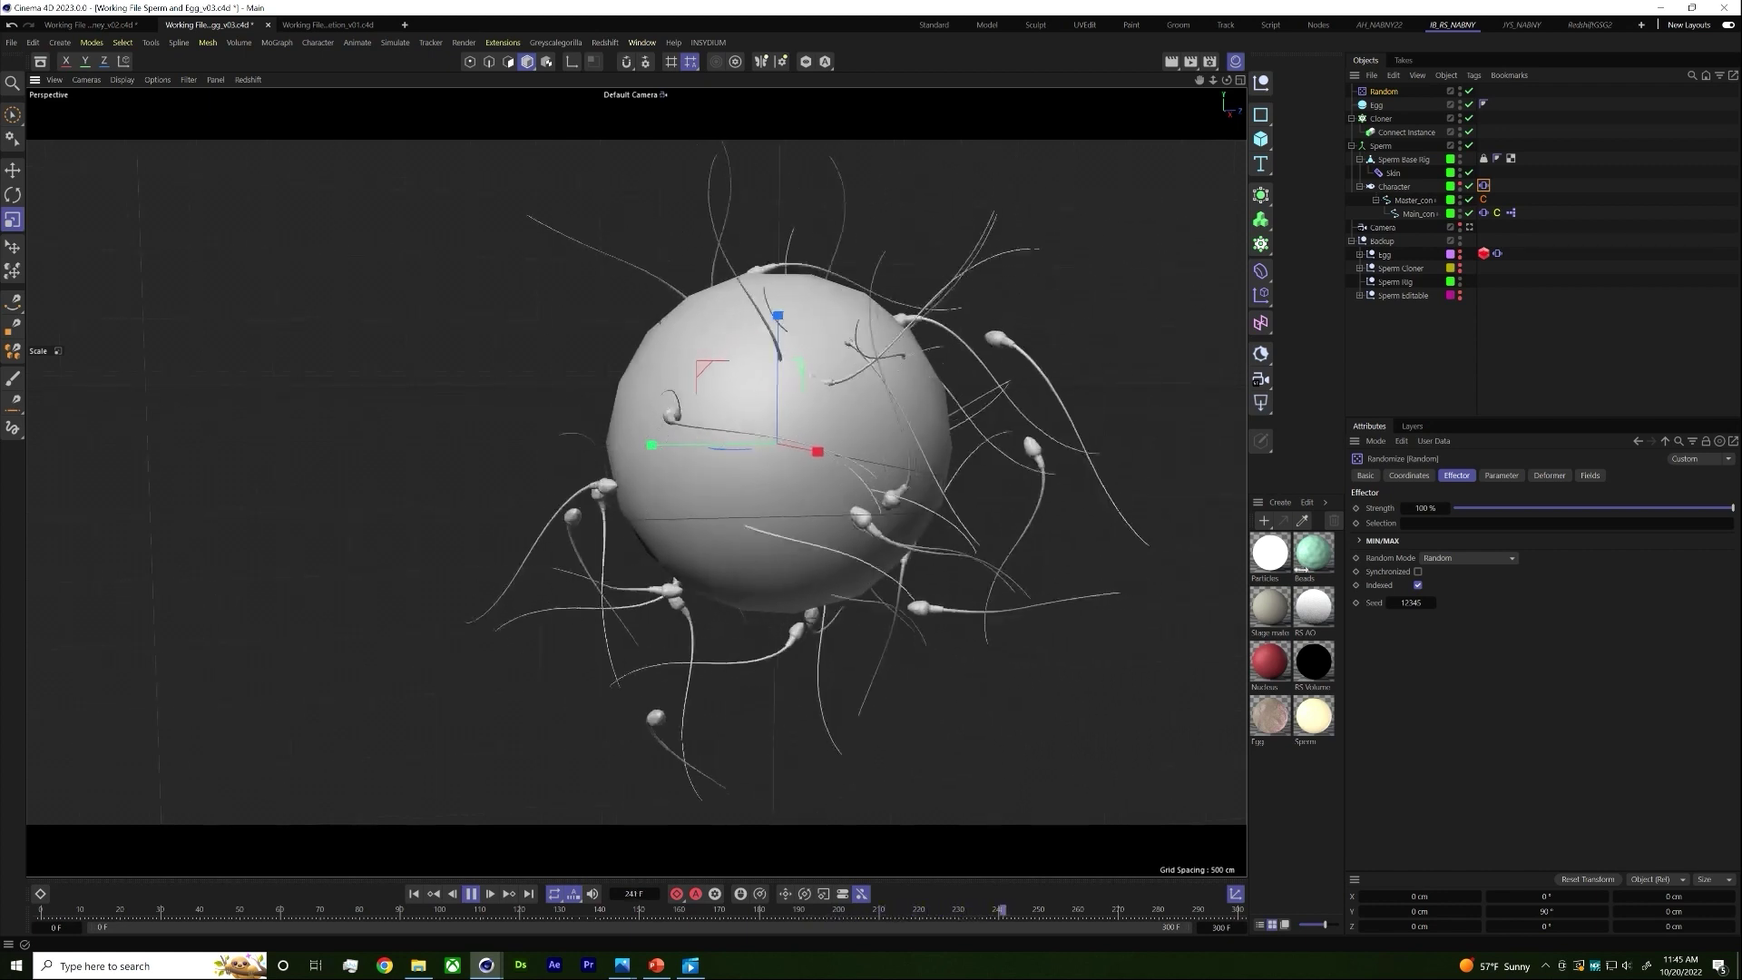
left_click(1499, 476)
left_click(1456, 568)
type("1500")
key("Return")
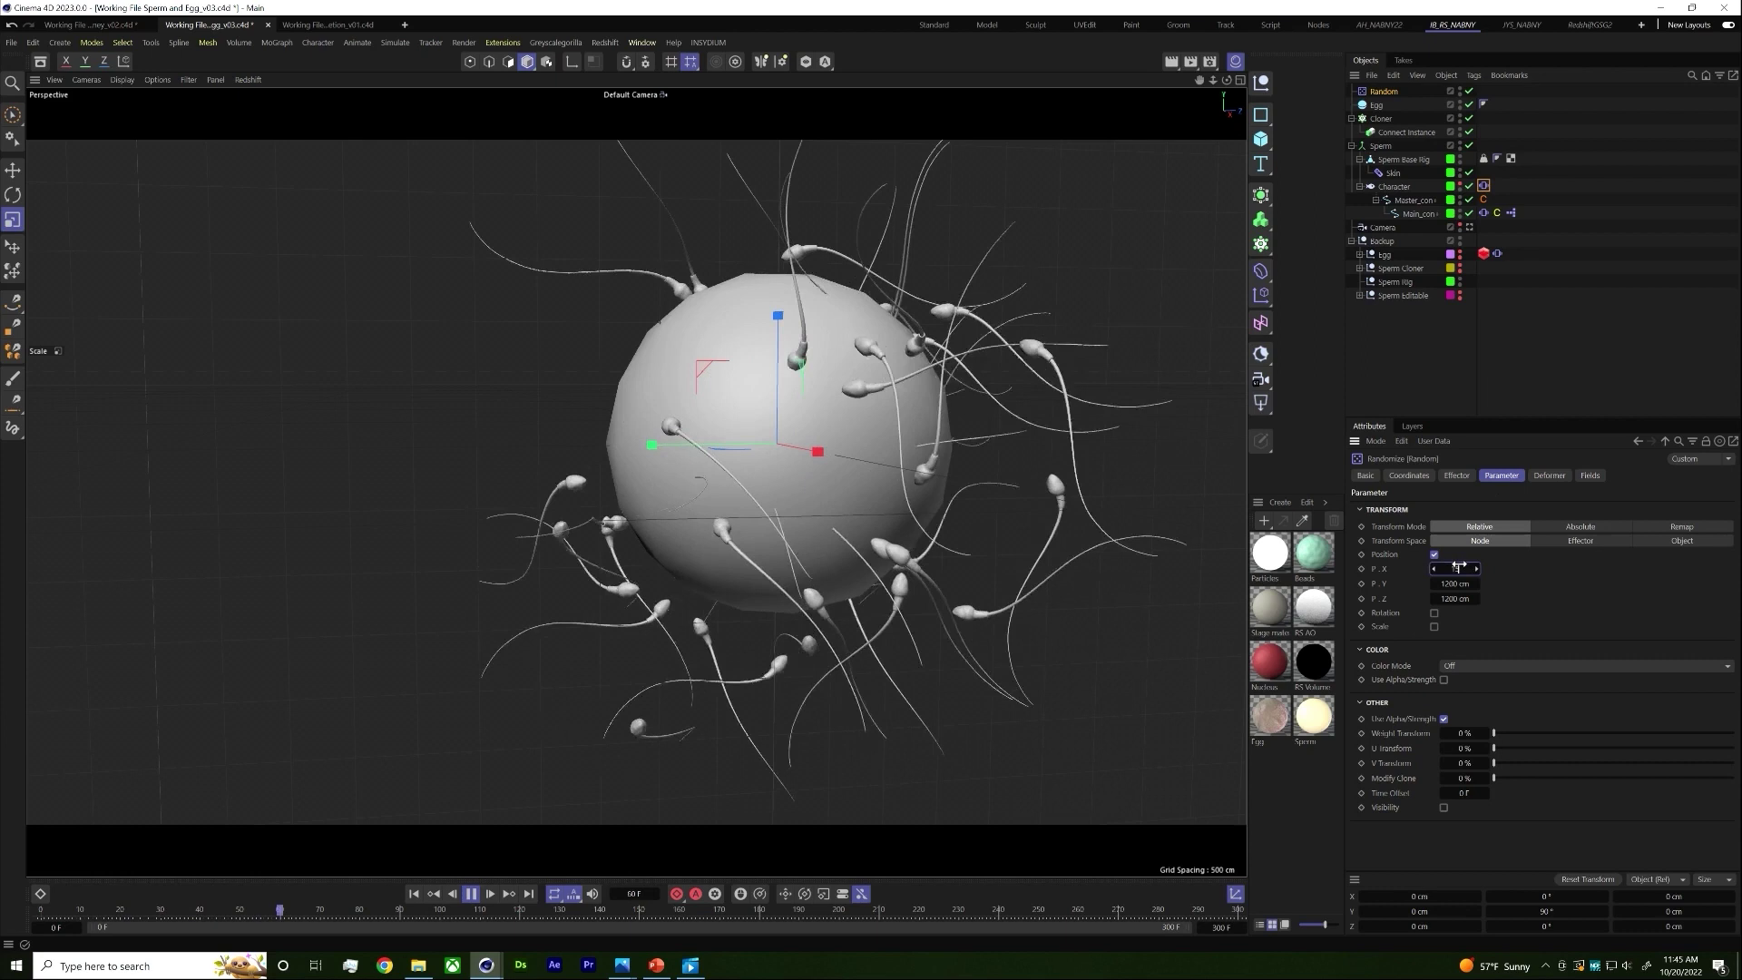
left_click_drag(654, 344, 600, 336, "alt")
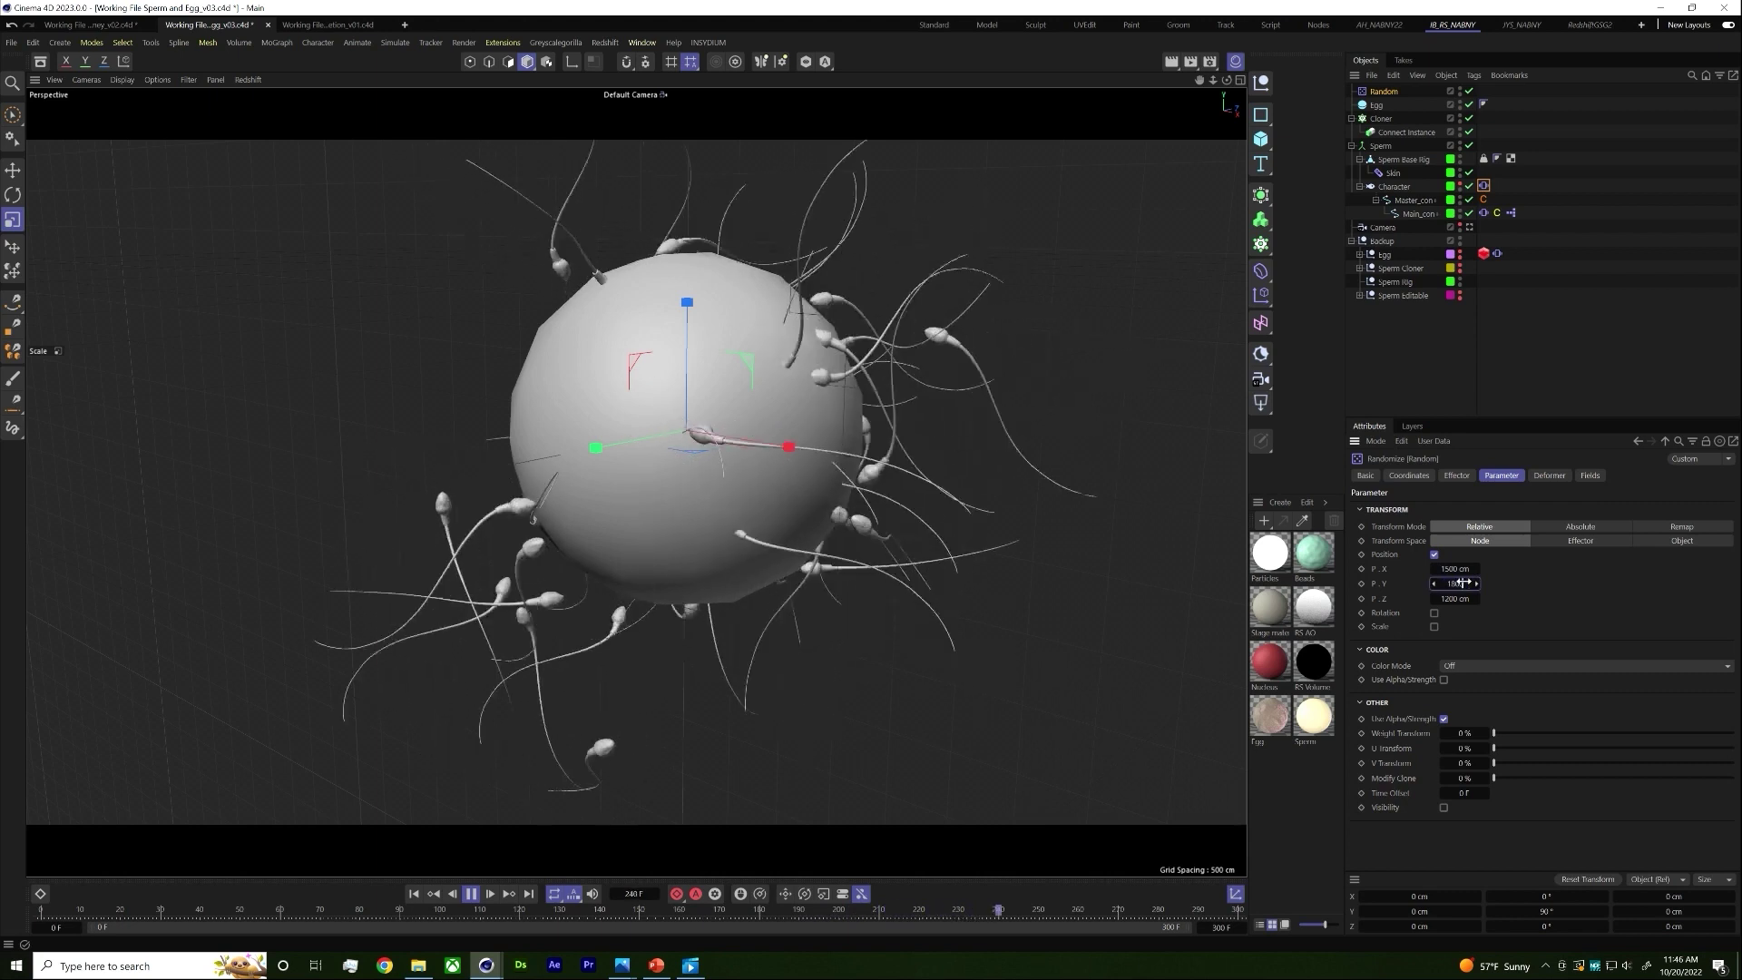
left_click(1455, 599)
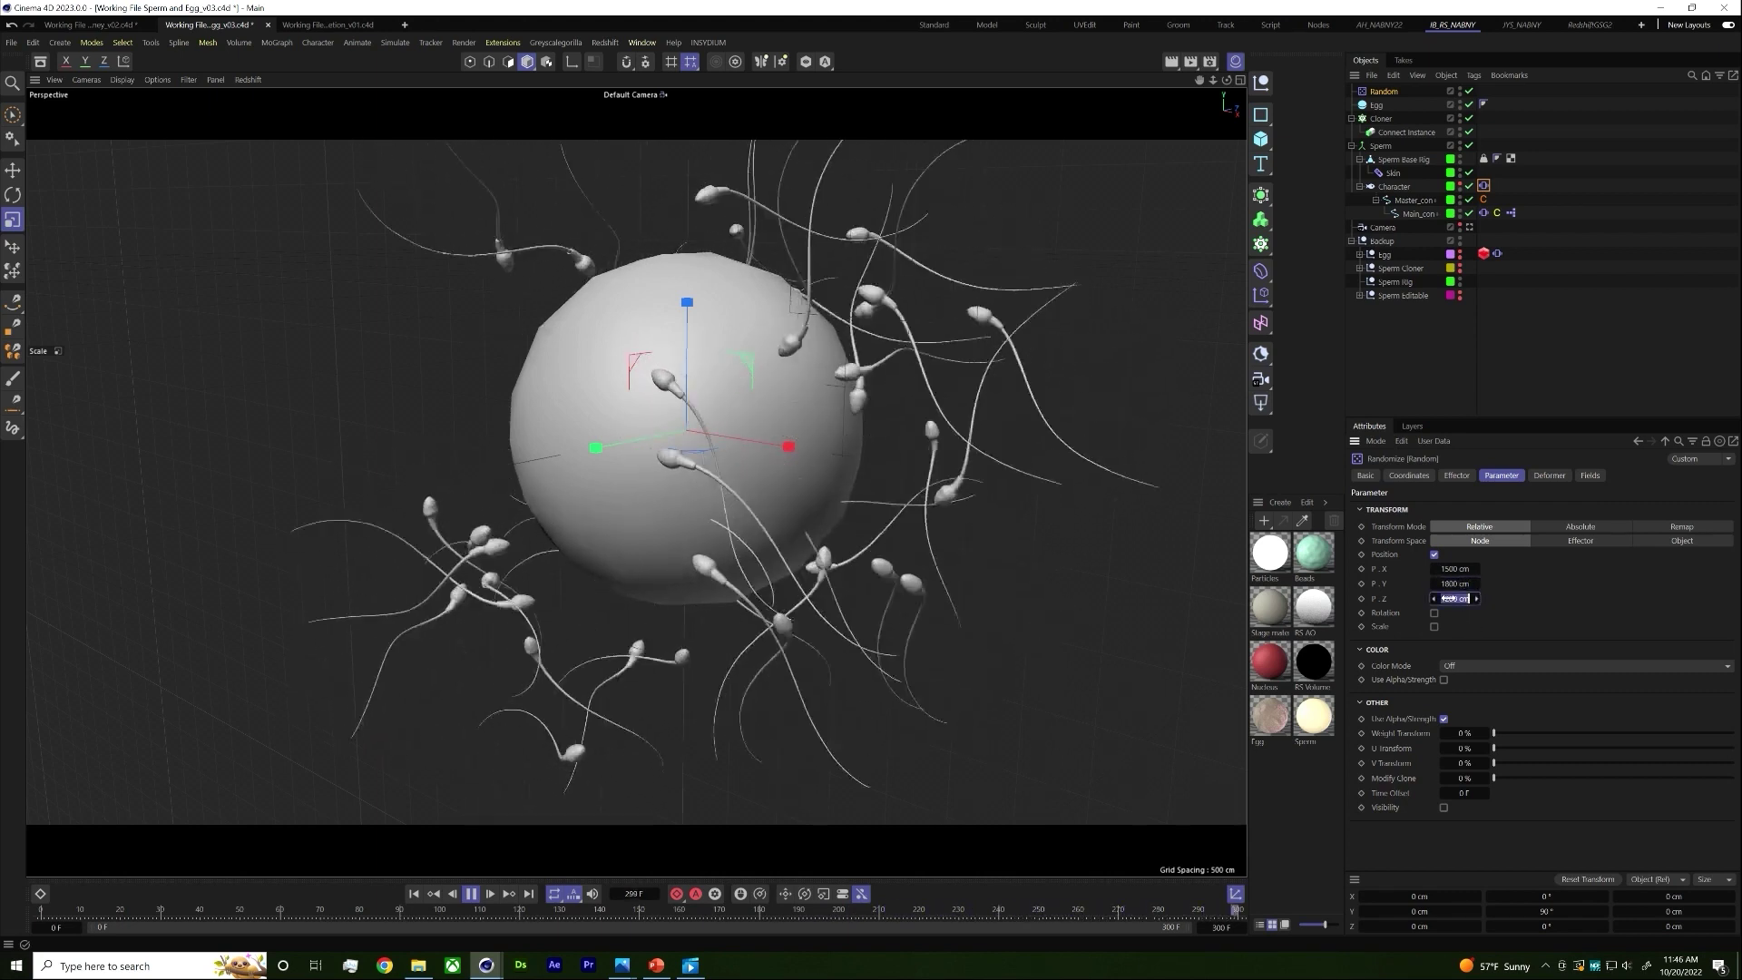
type("1500")
key("Return")
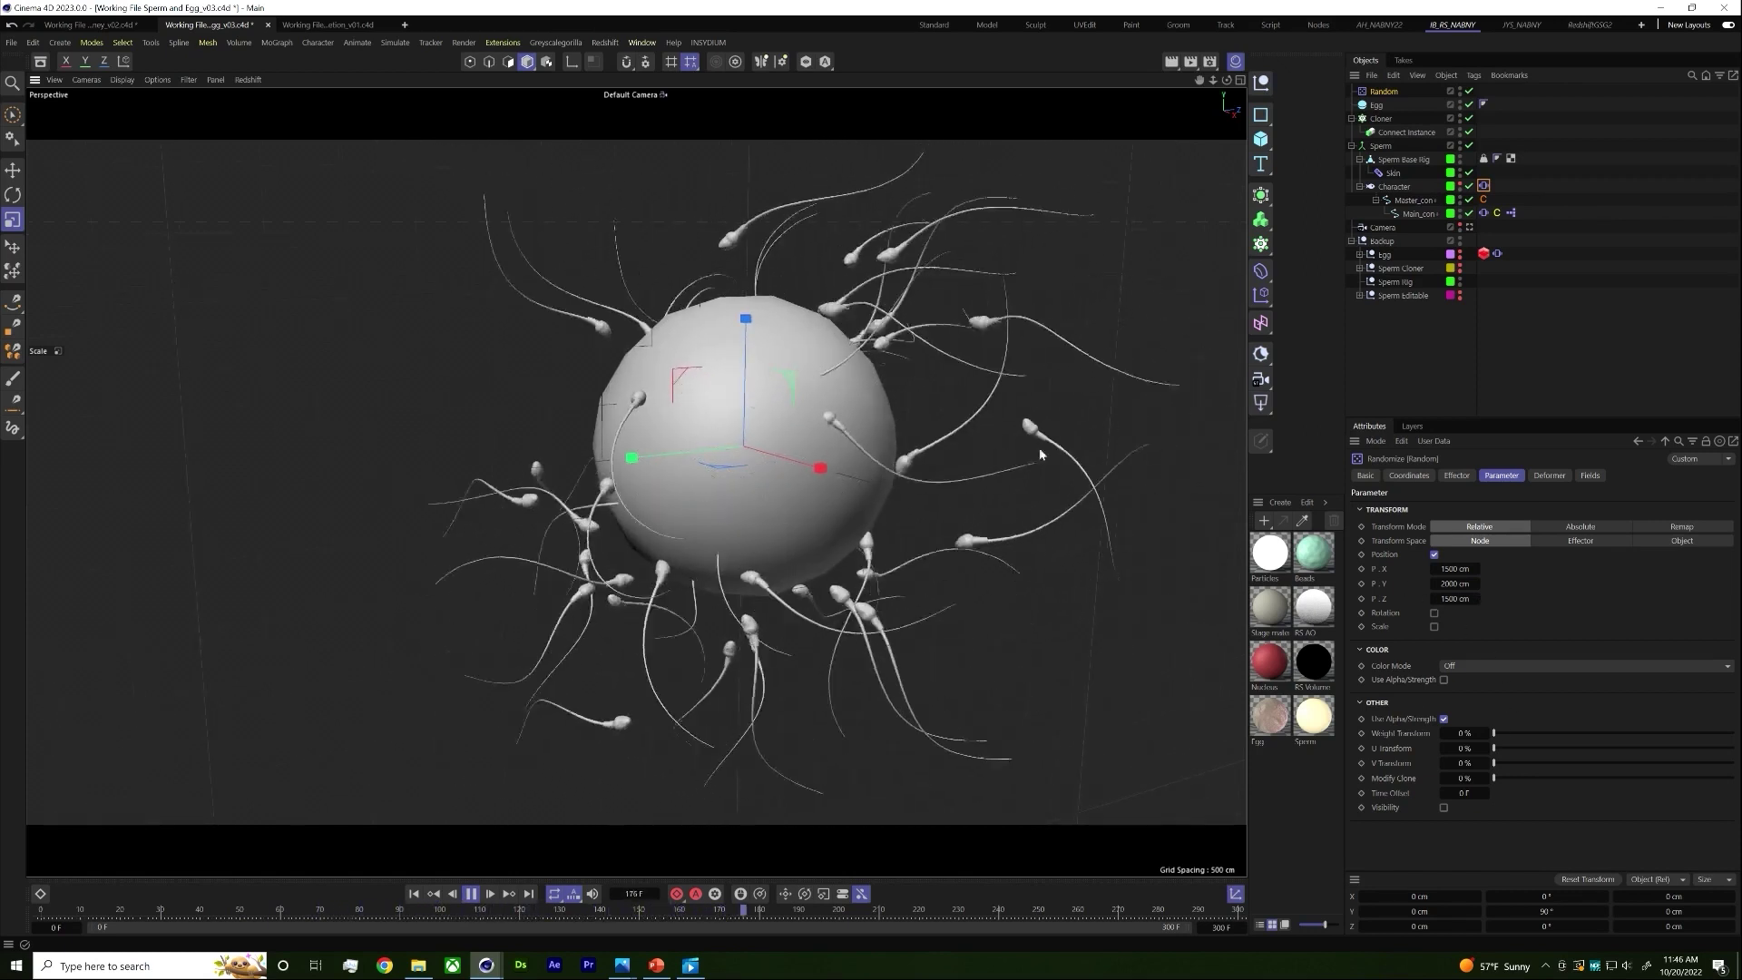
Step: Step through the Random effector's seed values up to 12352 to vary the clone arrangement
left_click(1455, 476)
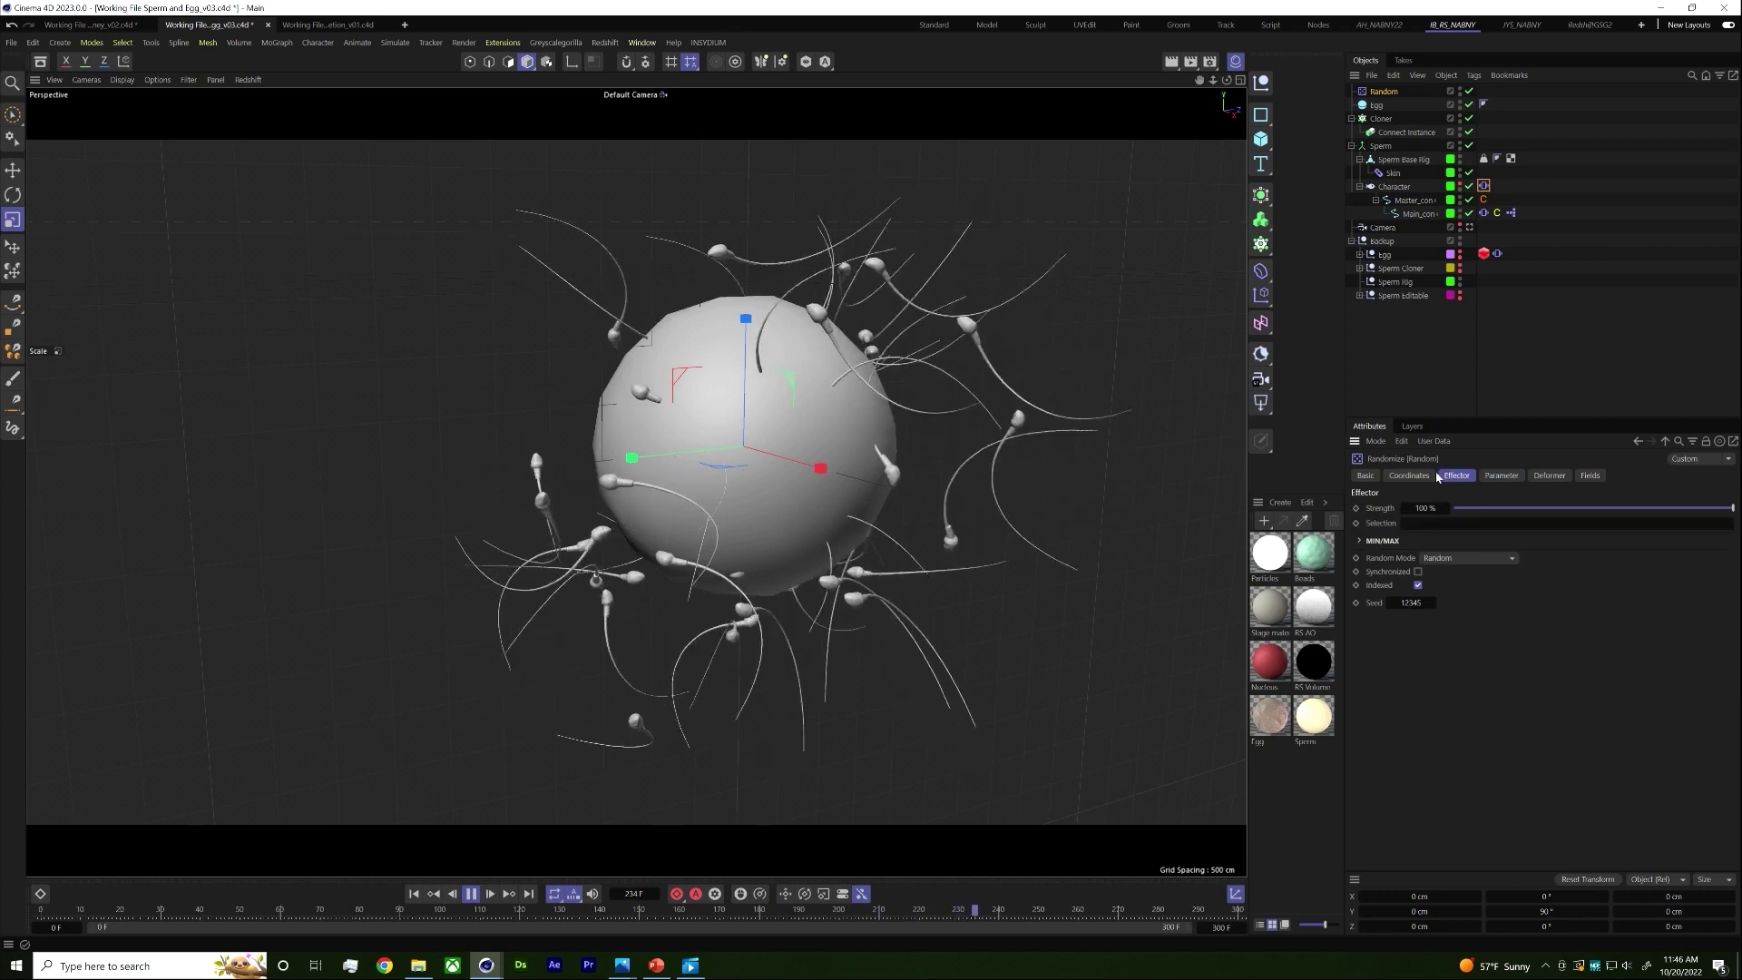
left_click(1433, 602)
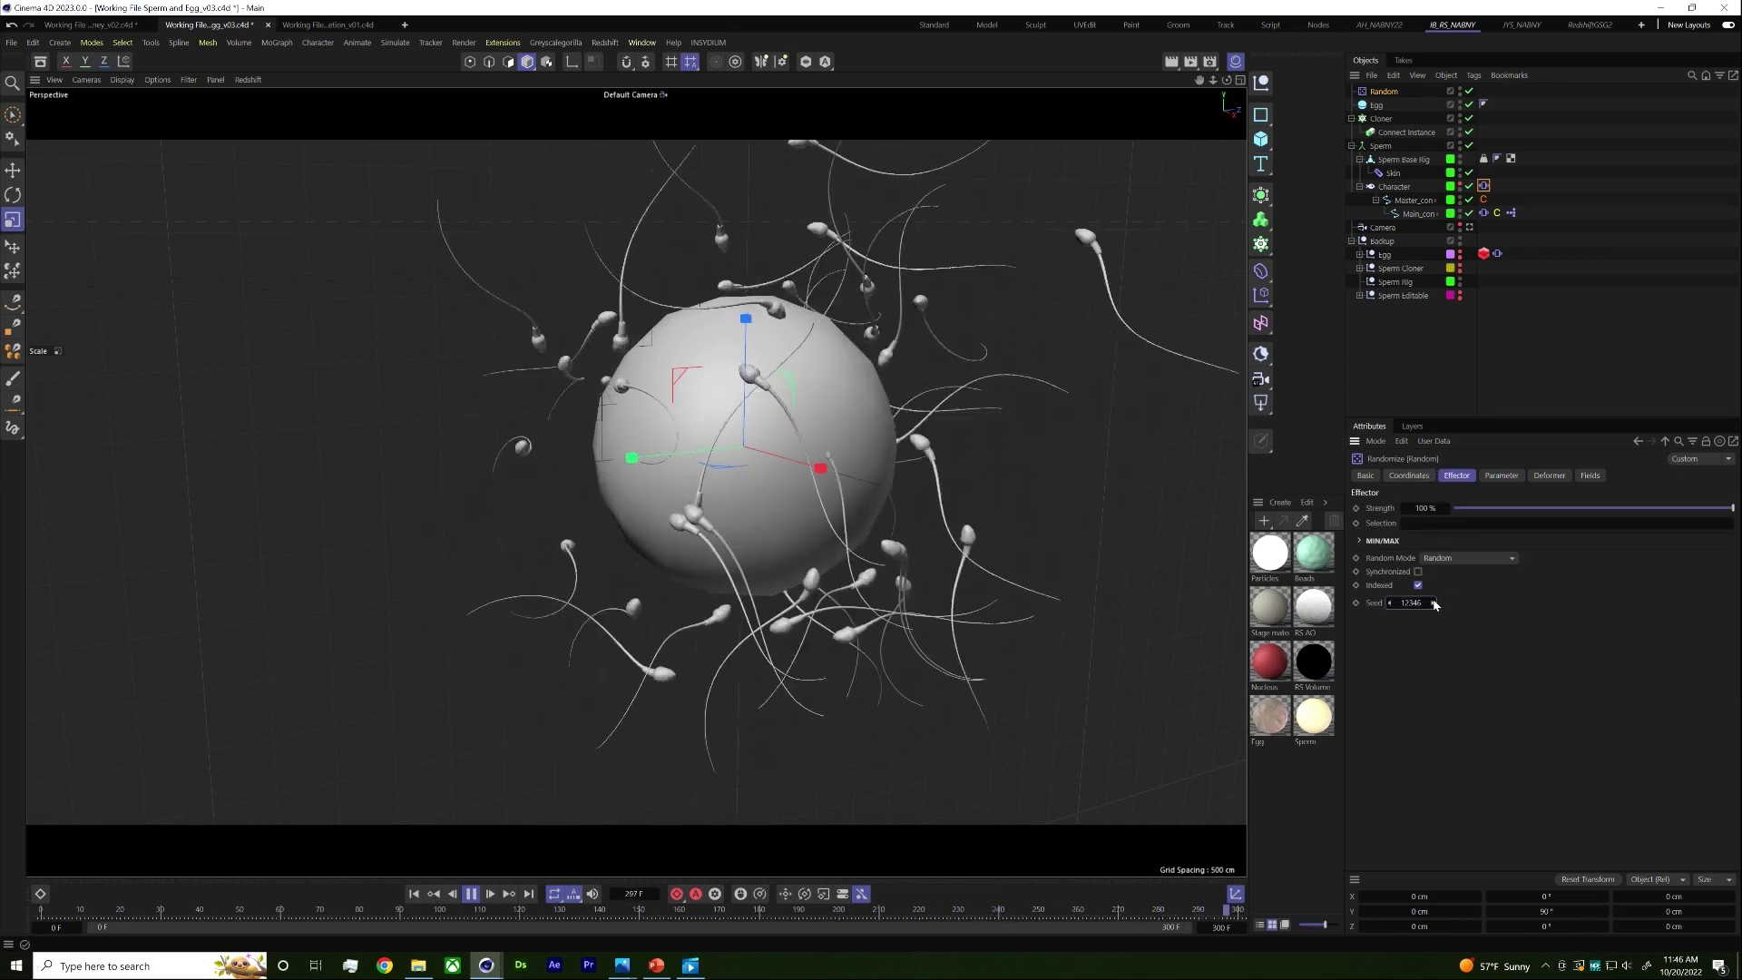
left_click(1434, 602)
left_click(1434, 603)
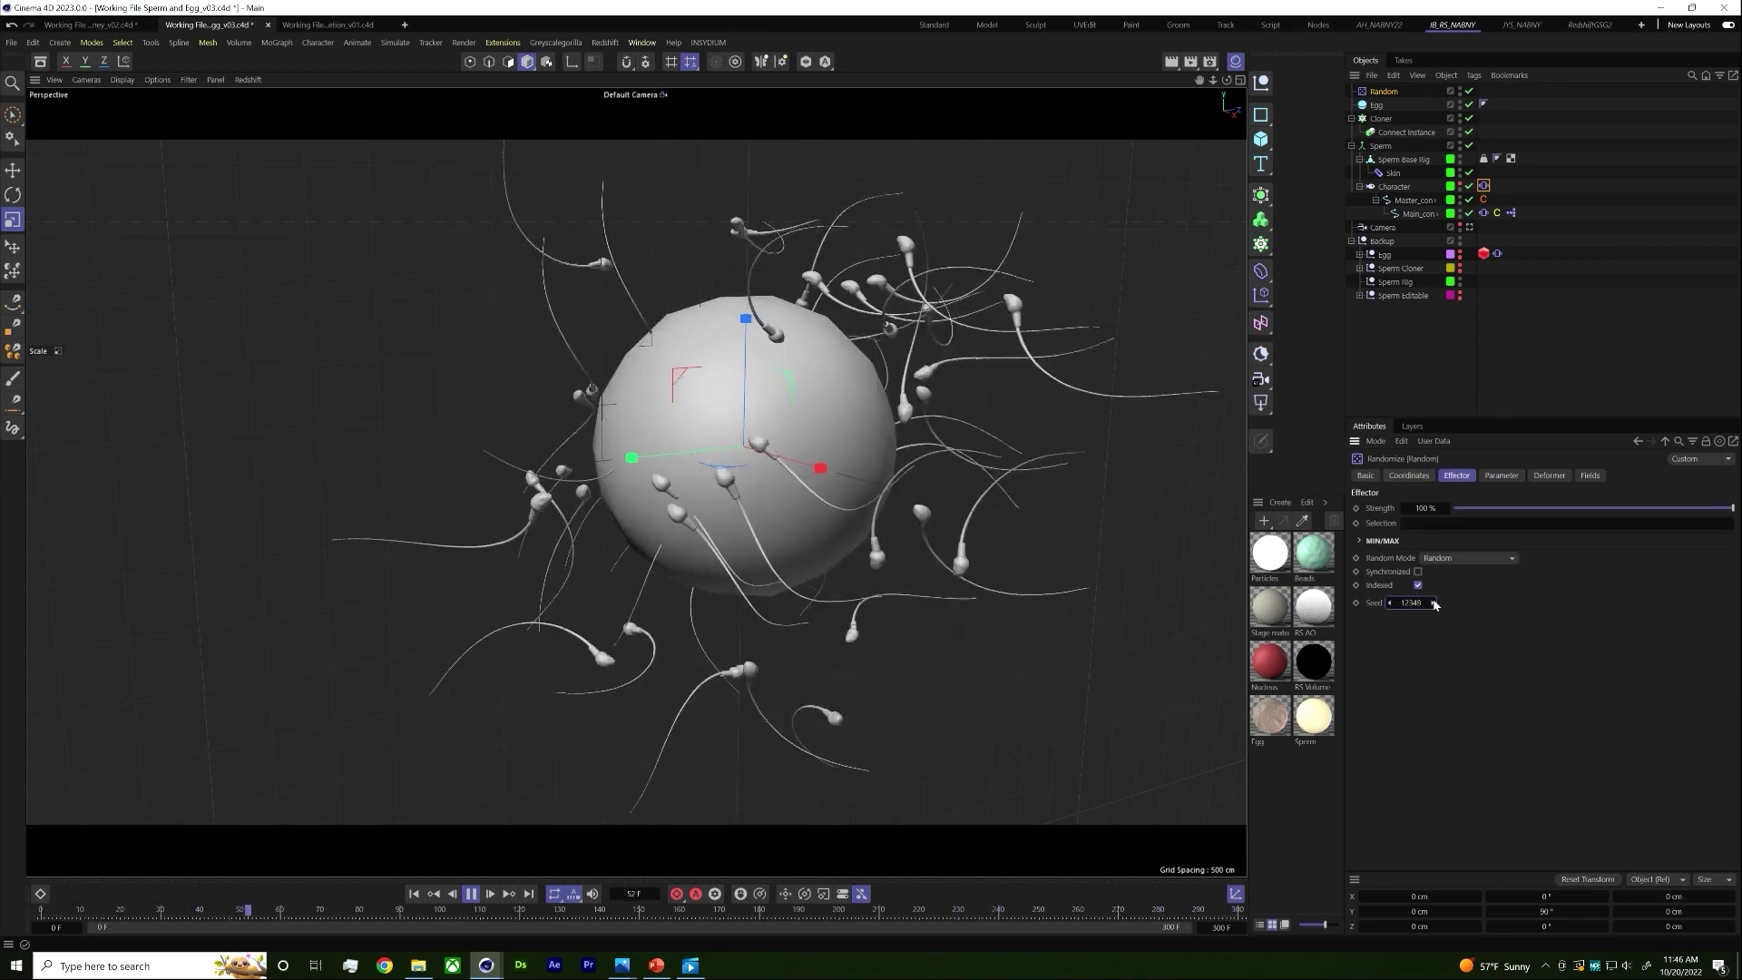
left_click(1434, 602)
left_click(1434, 602)
left_click(1434, 602)
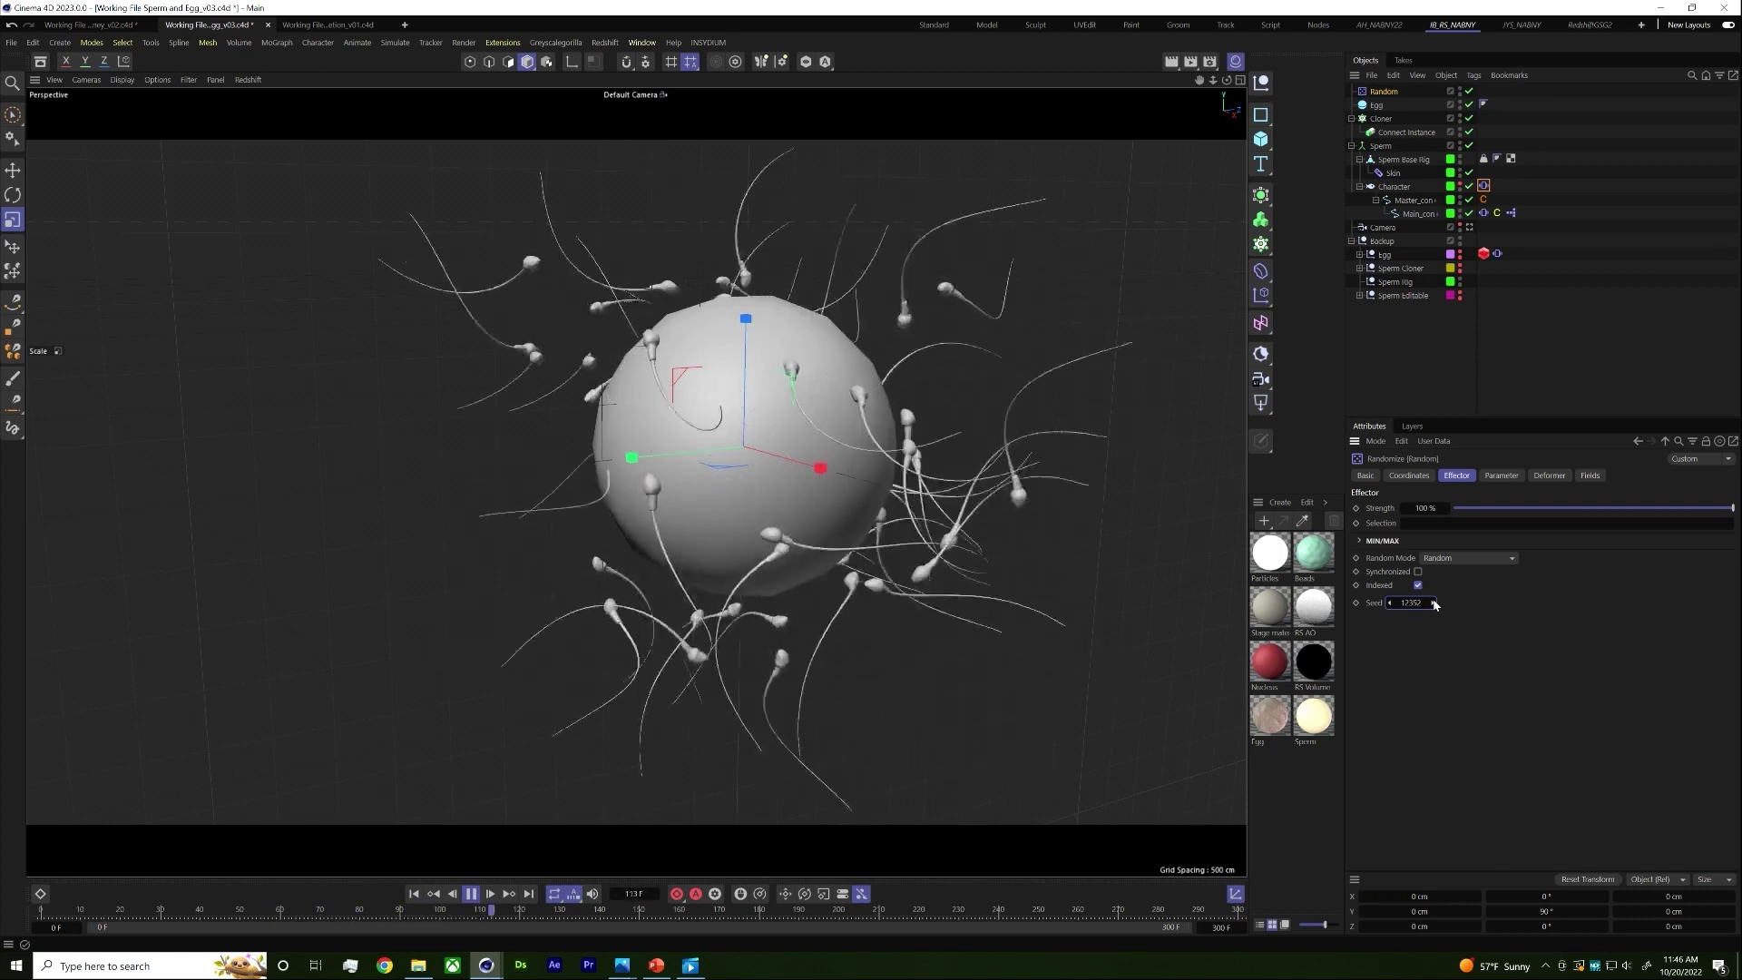
Step: Set the Random effector's position variation to 2500 cm in X and Y and 200 cm in Z
left_click(1501, 475)
left_click(1454, 569)
type("2500")
left_click(1454, 584)
type("2500")
key("Return")
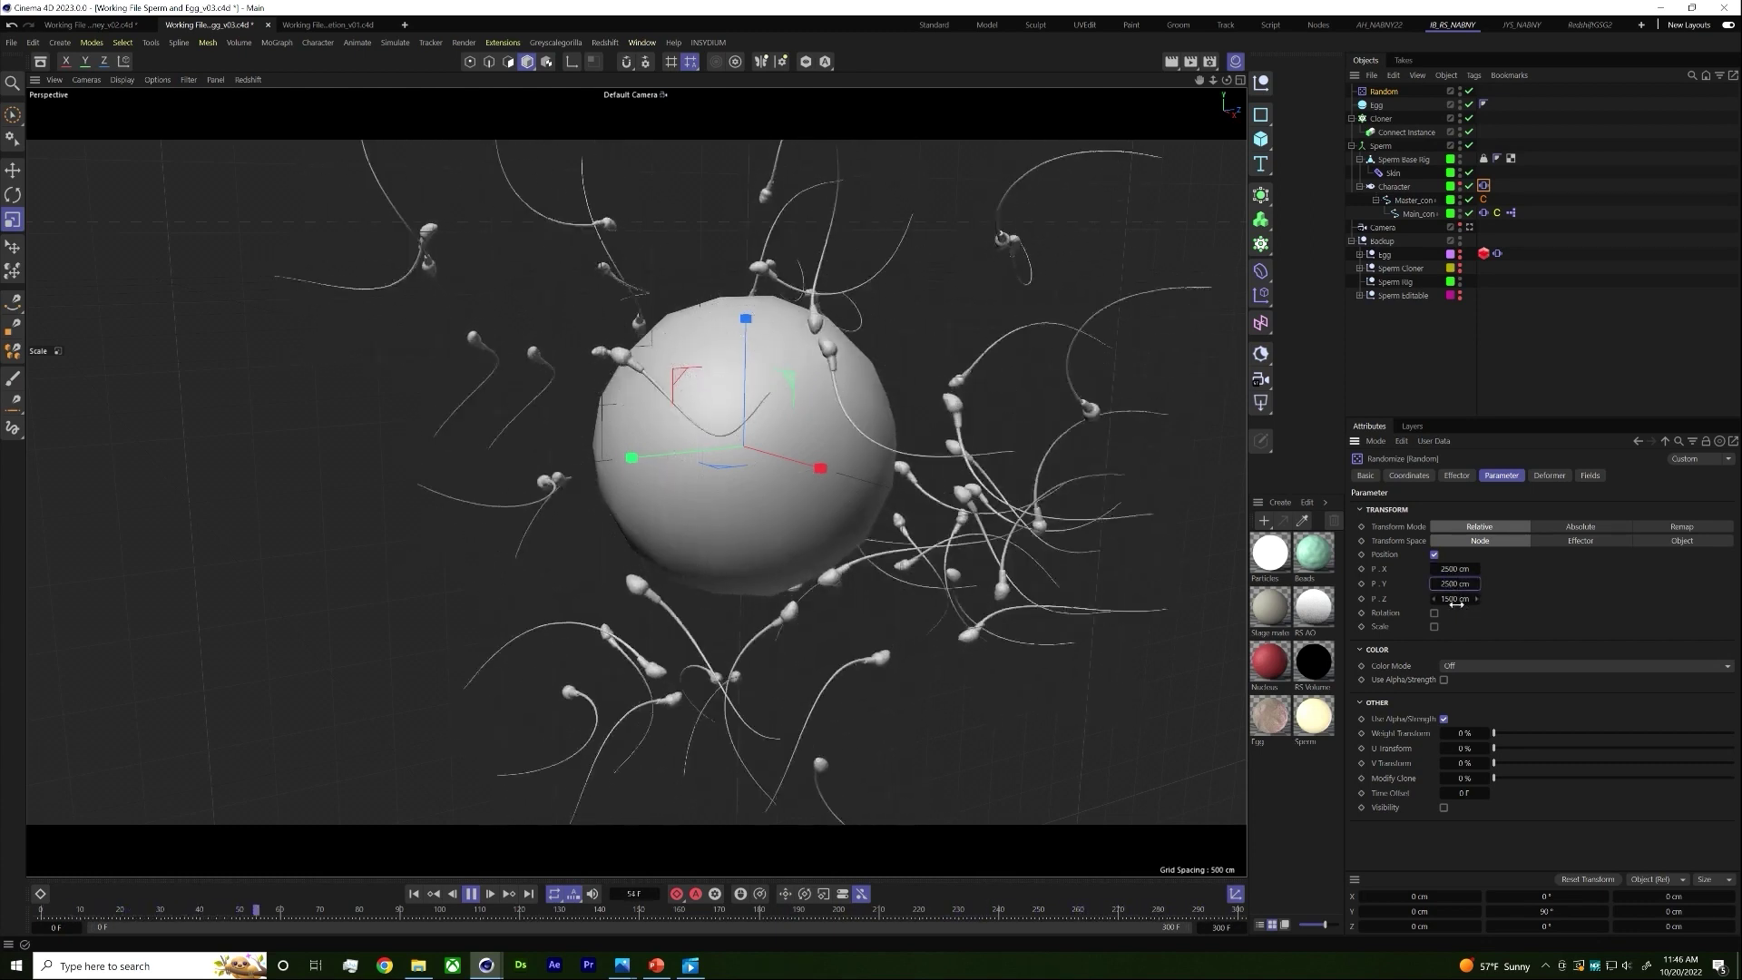
left_click(1453, 599)
type("200")
key("Return")
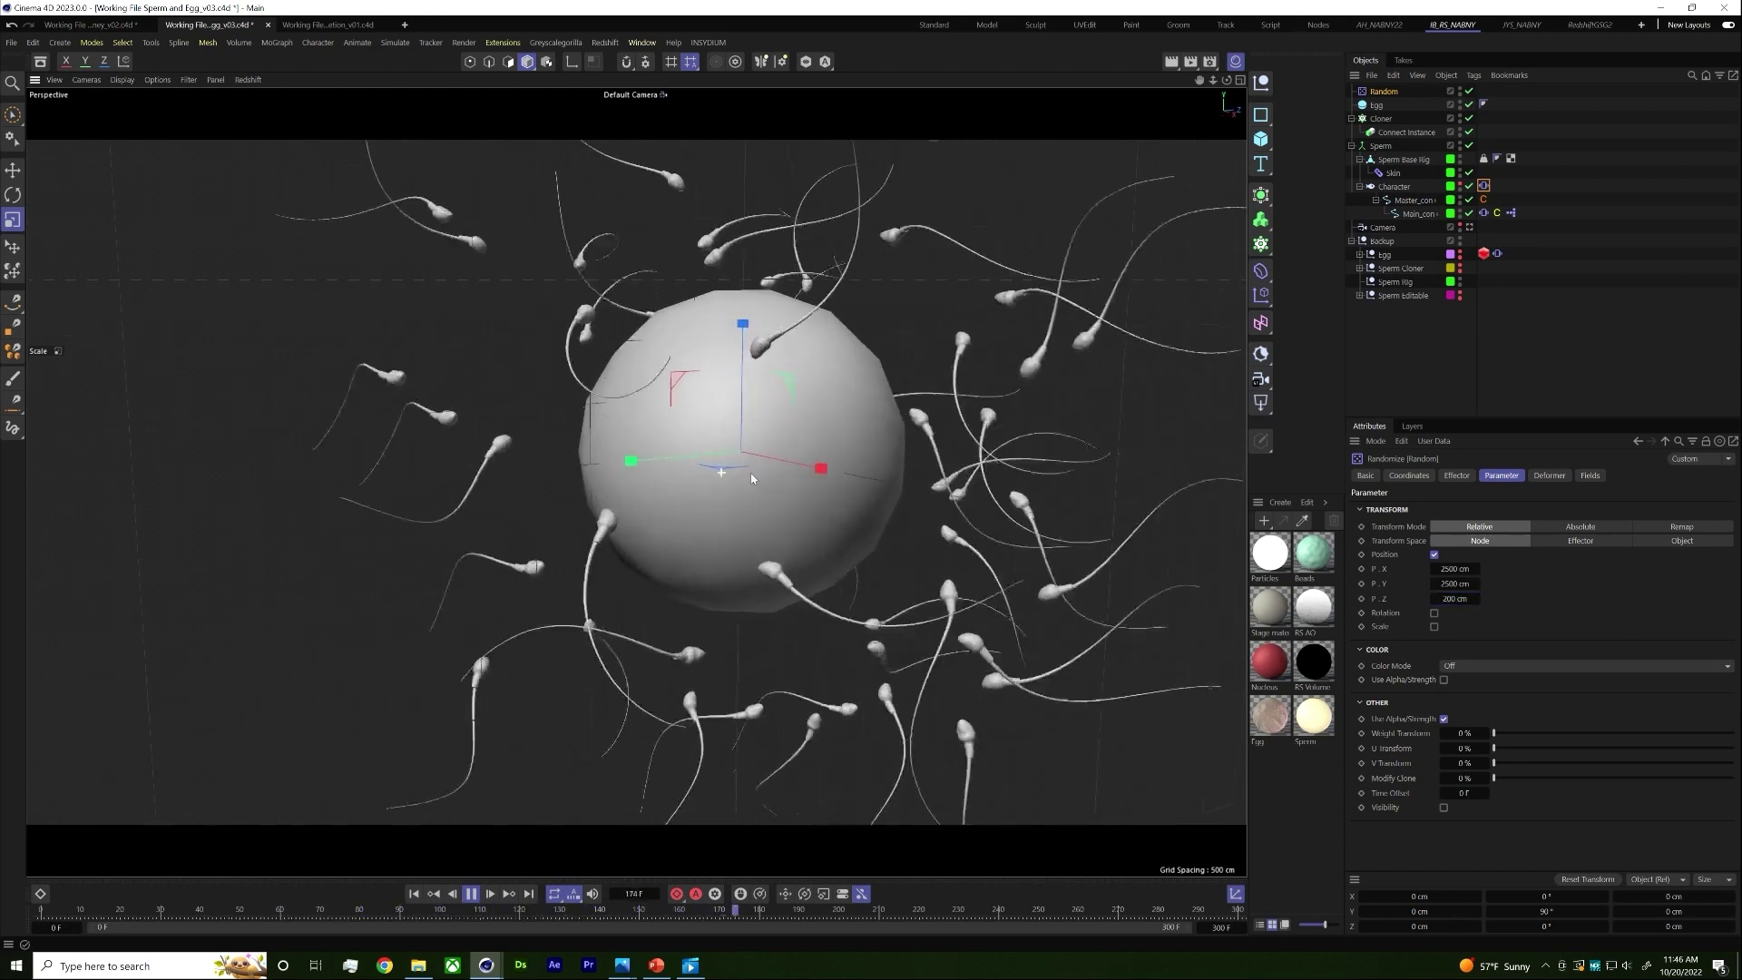
Step: Check the Egg sphere's settings and raise the Cloner's count to 80
left_click(1376, 104)
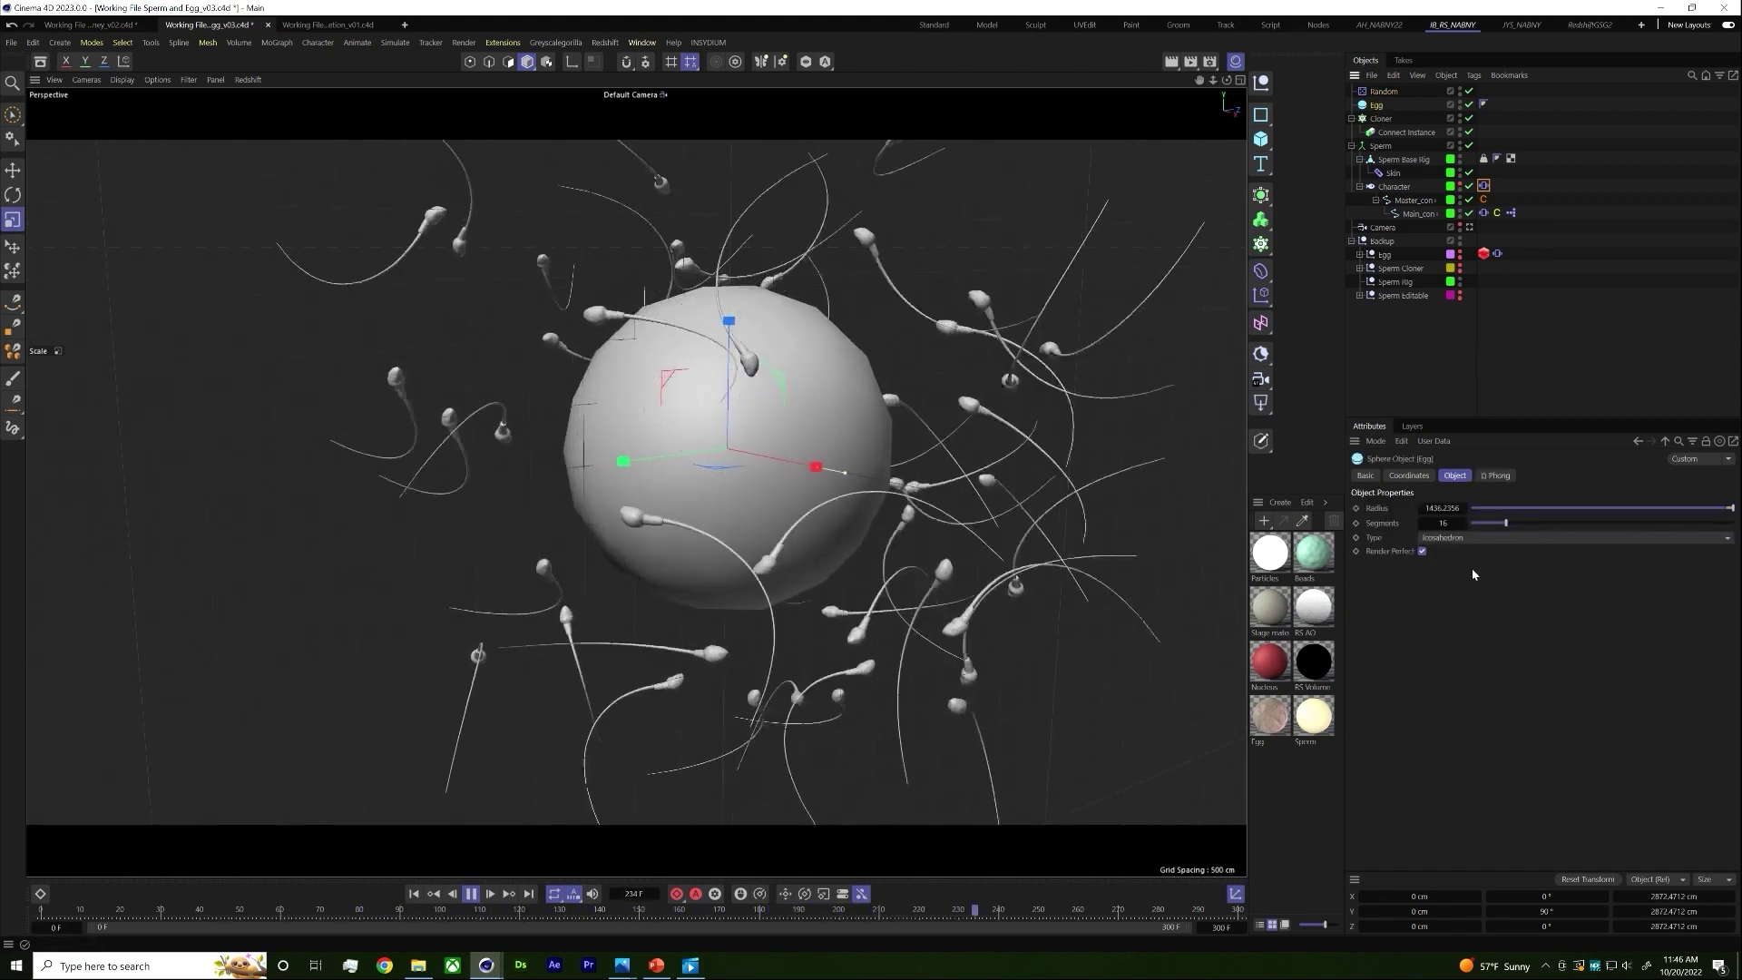
left_click(1378, 119)
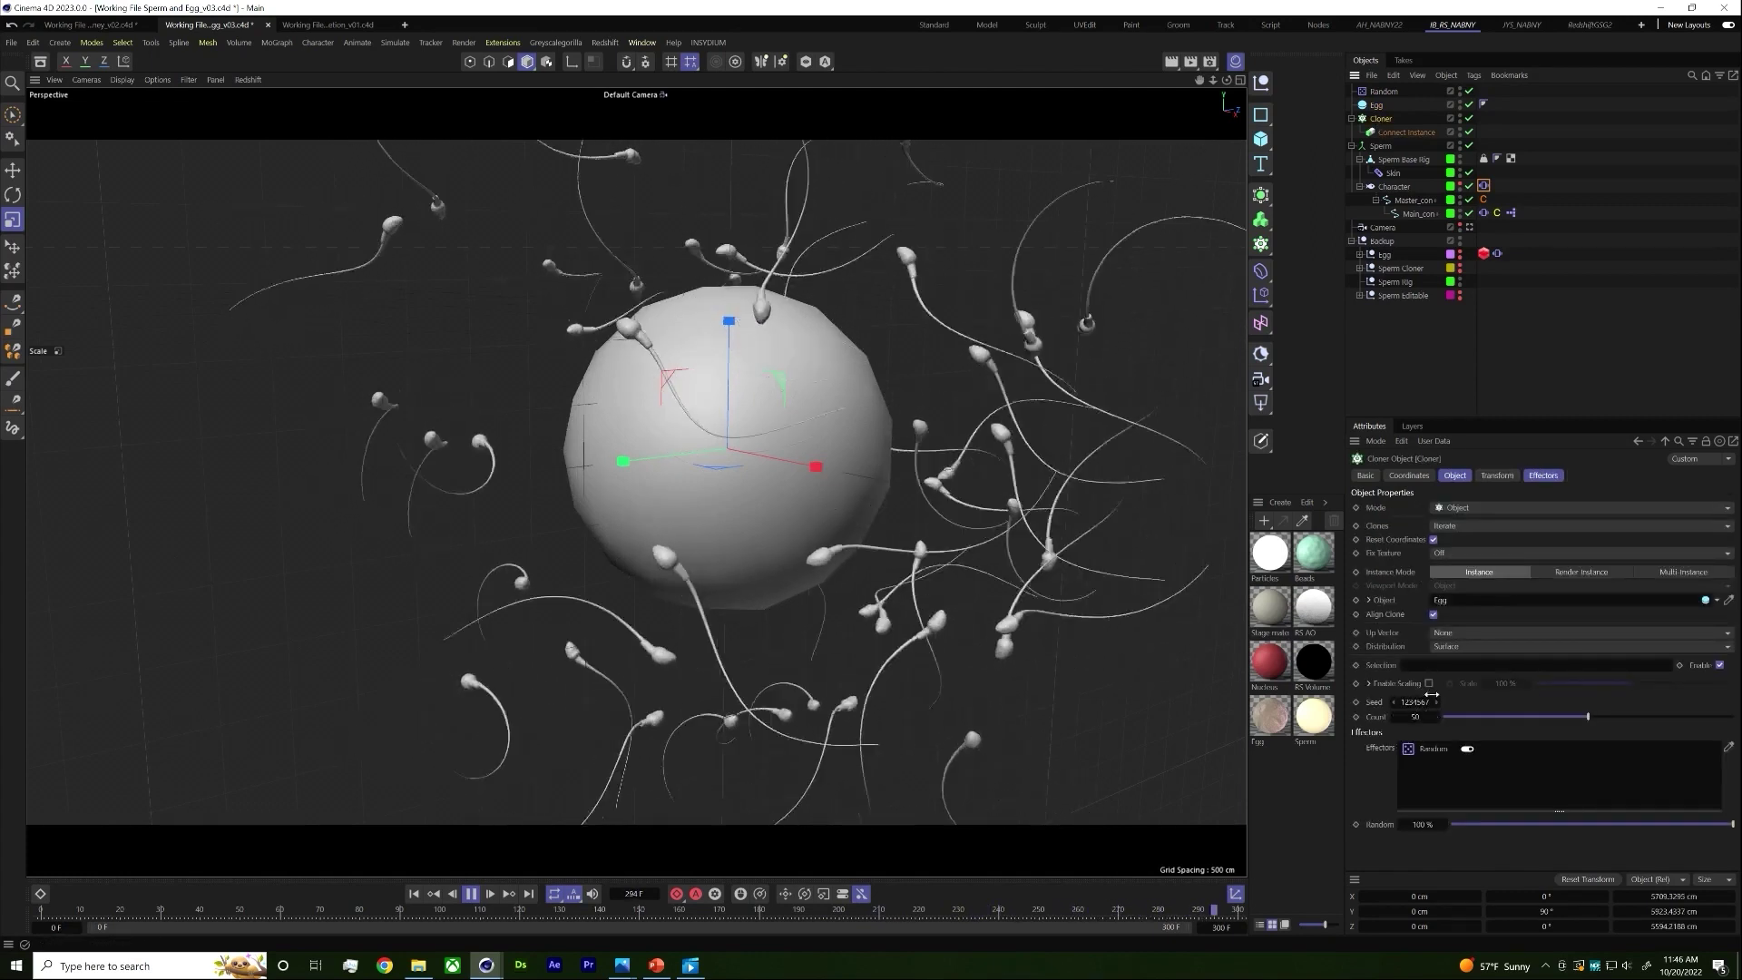
type("80")
key("Return")
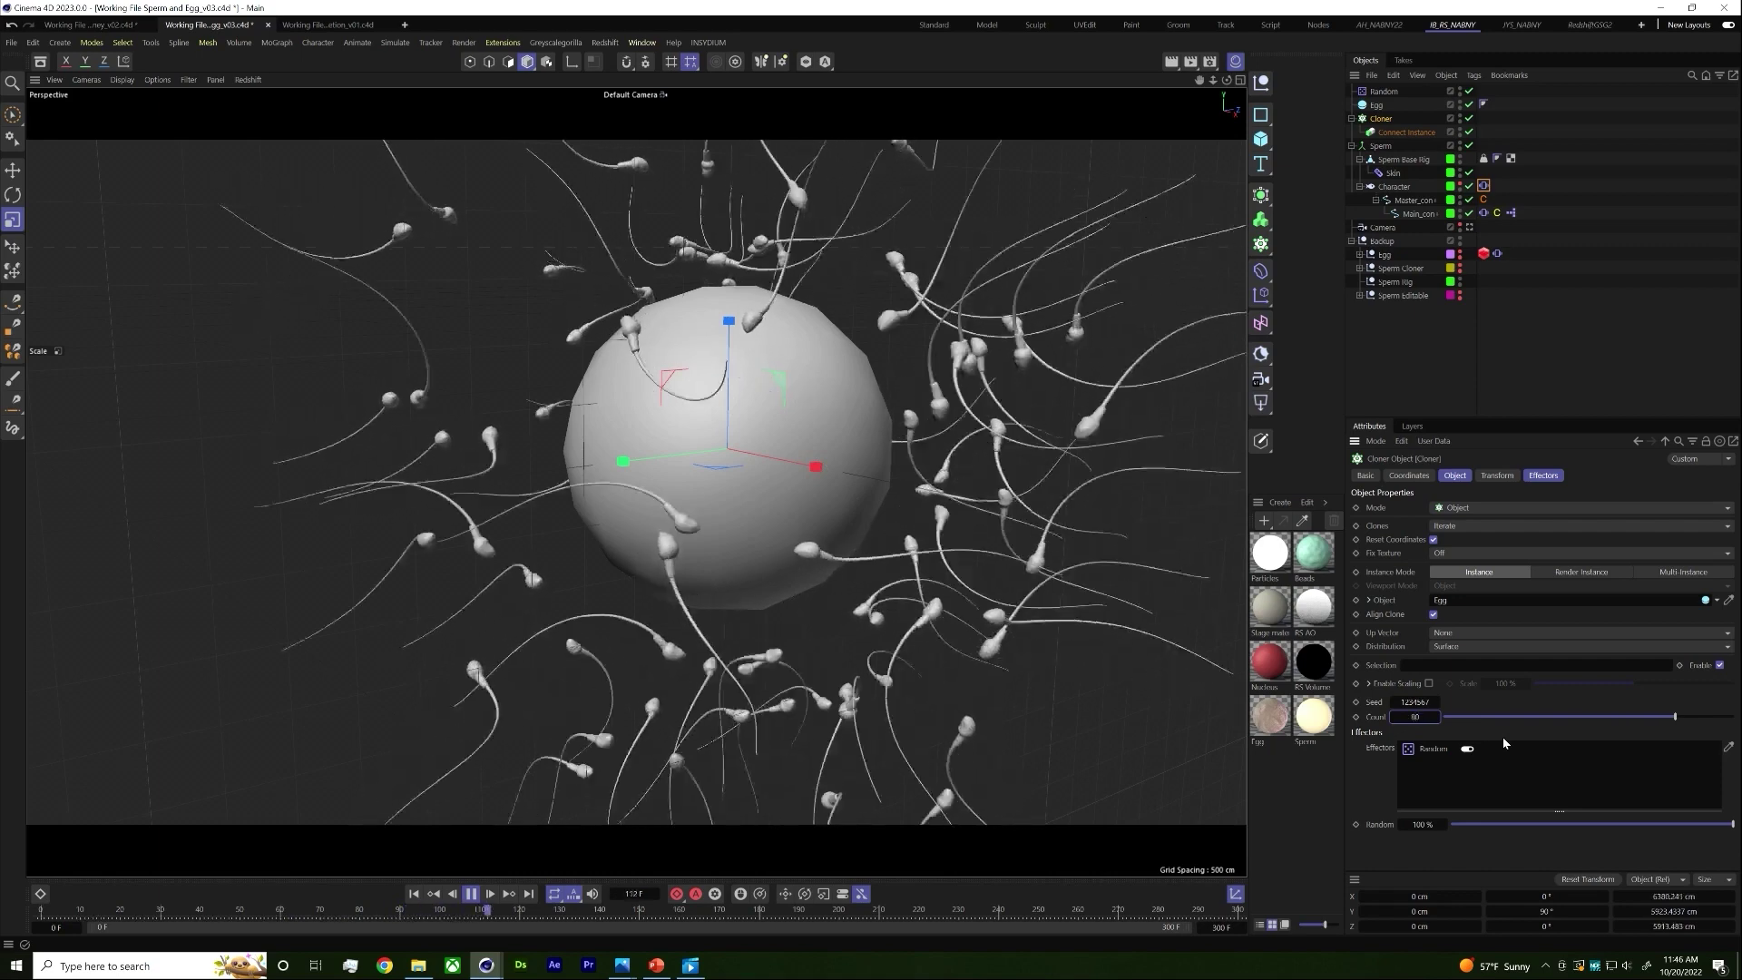
Step: Check the character rig's wiggle controls and enable rotation in the Random effector with H 36°, P 80° and B 90°
left_click(1385, 92)
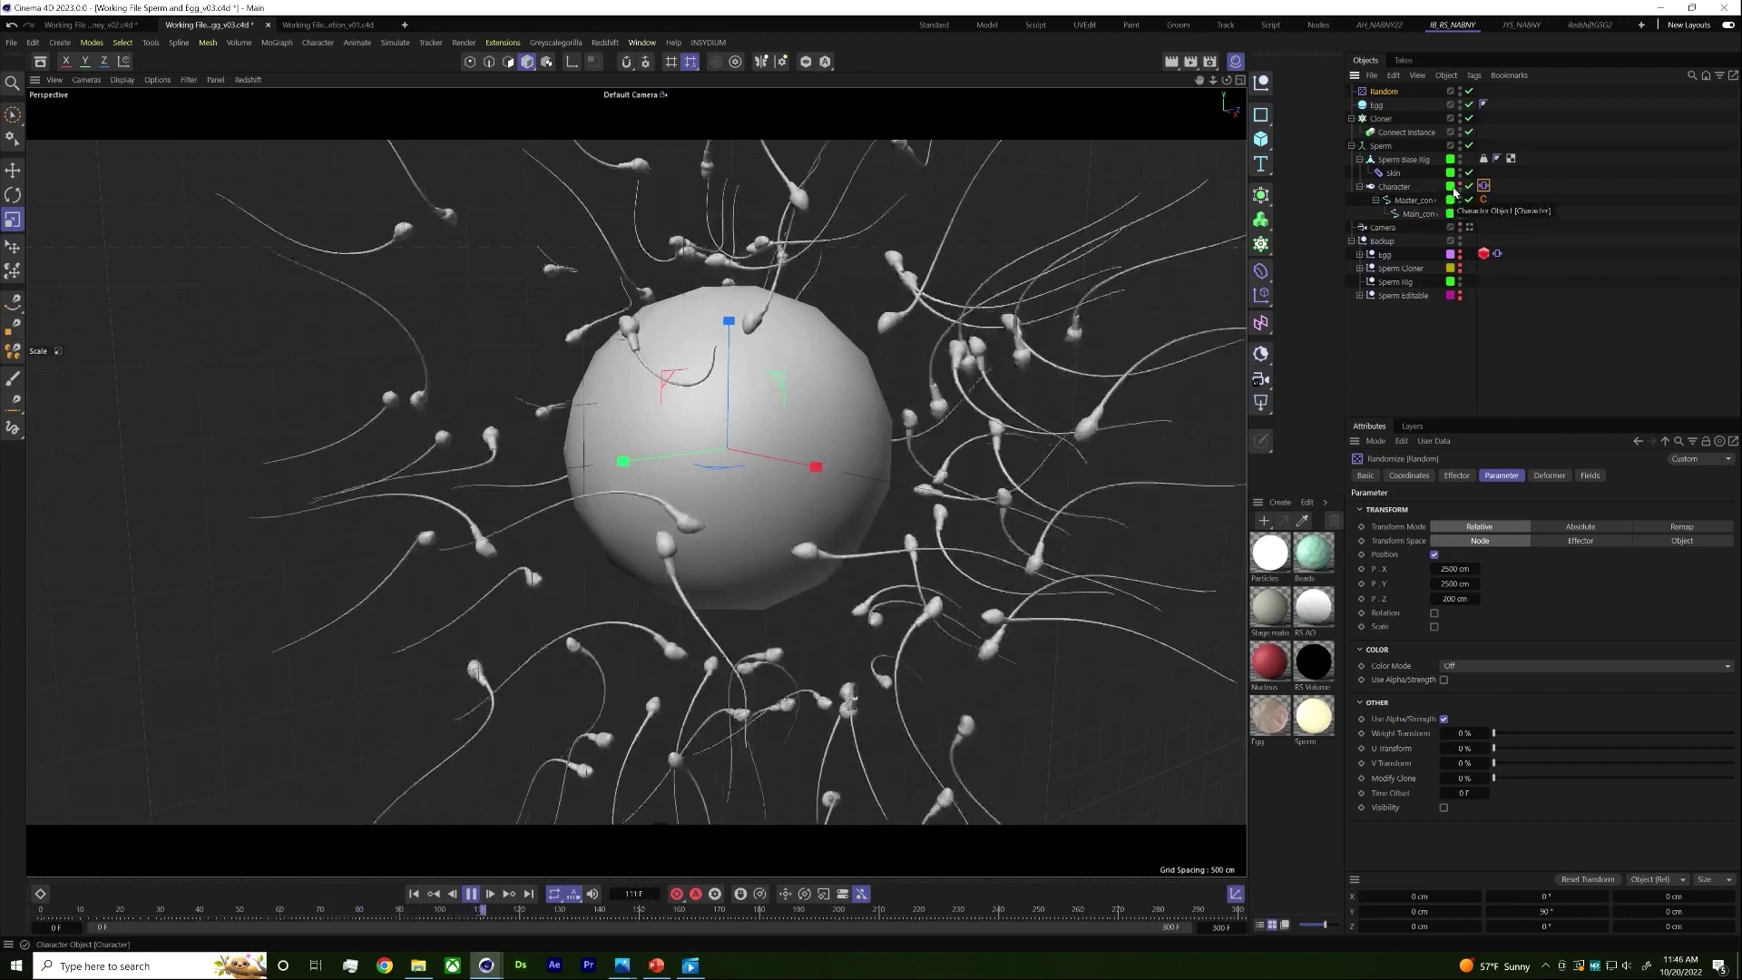
left_click(1418, 200)
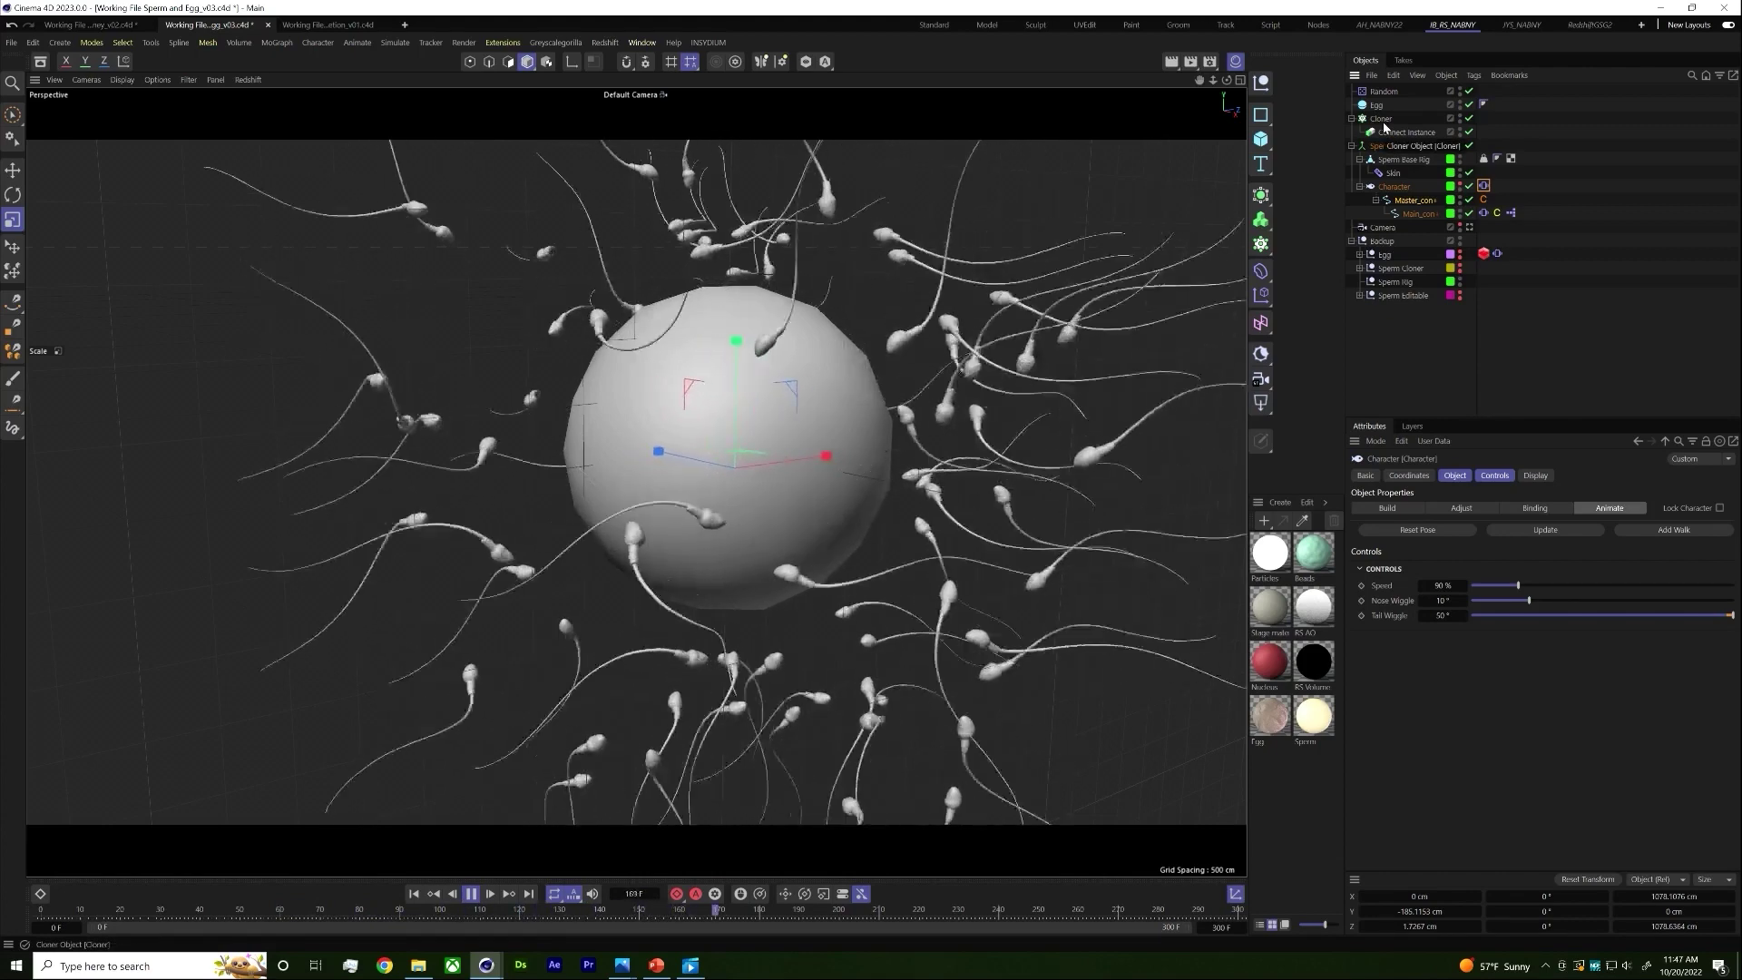
left_click(1383, 92)
left_click(1501, 476)
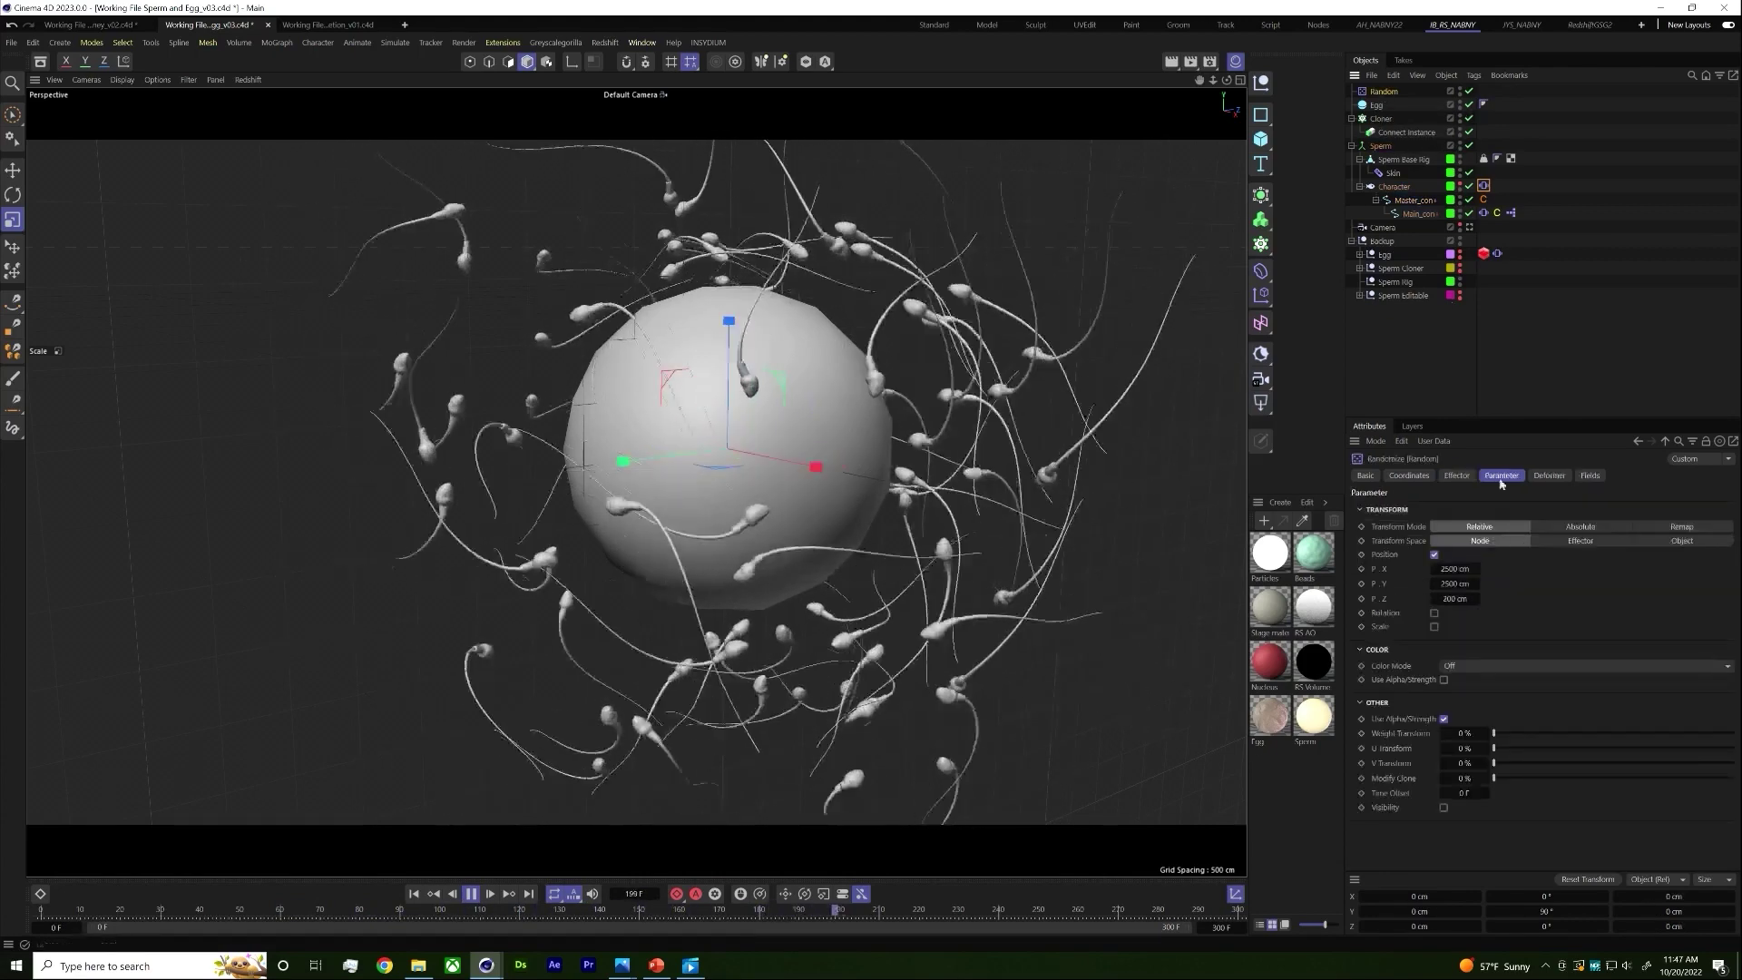
left_click(1434, 614)
left_click_drag(1449, 629, 1475, 642)
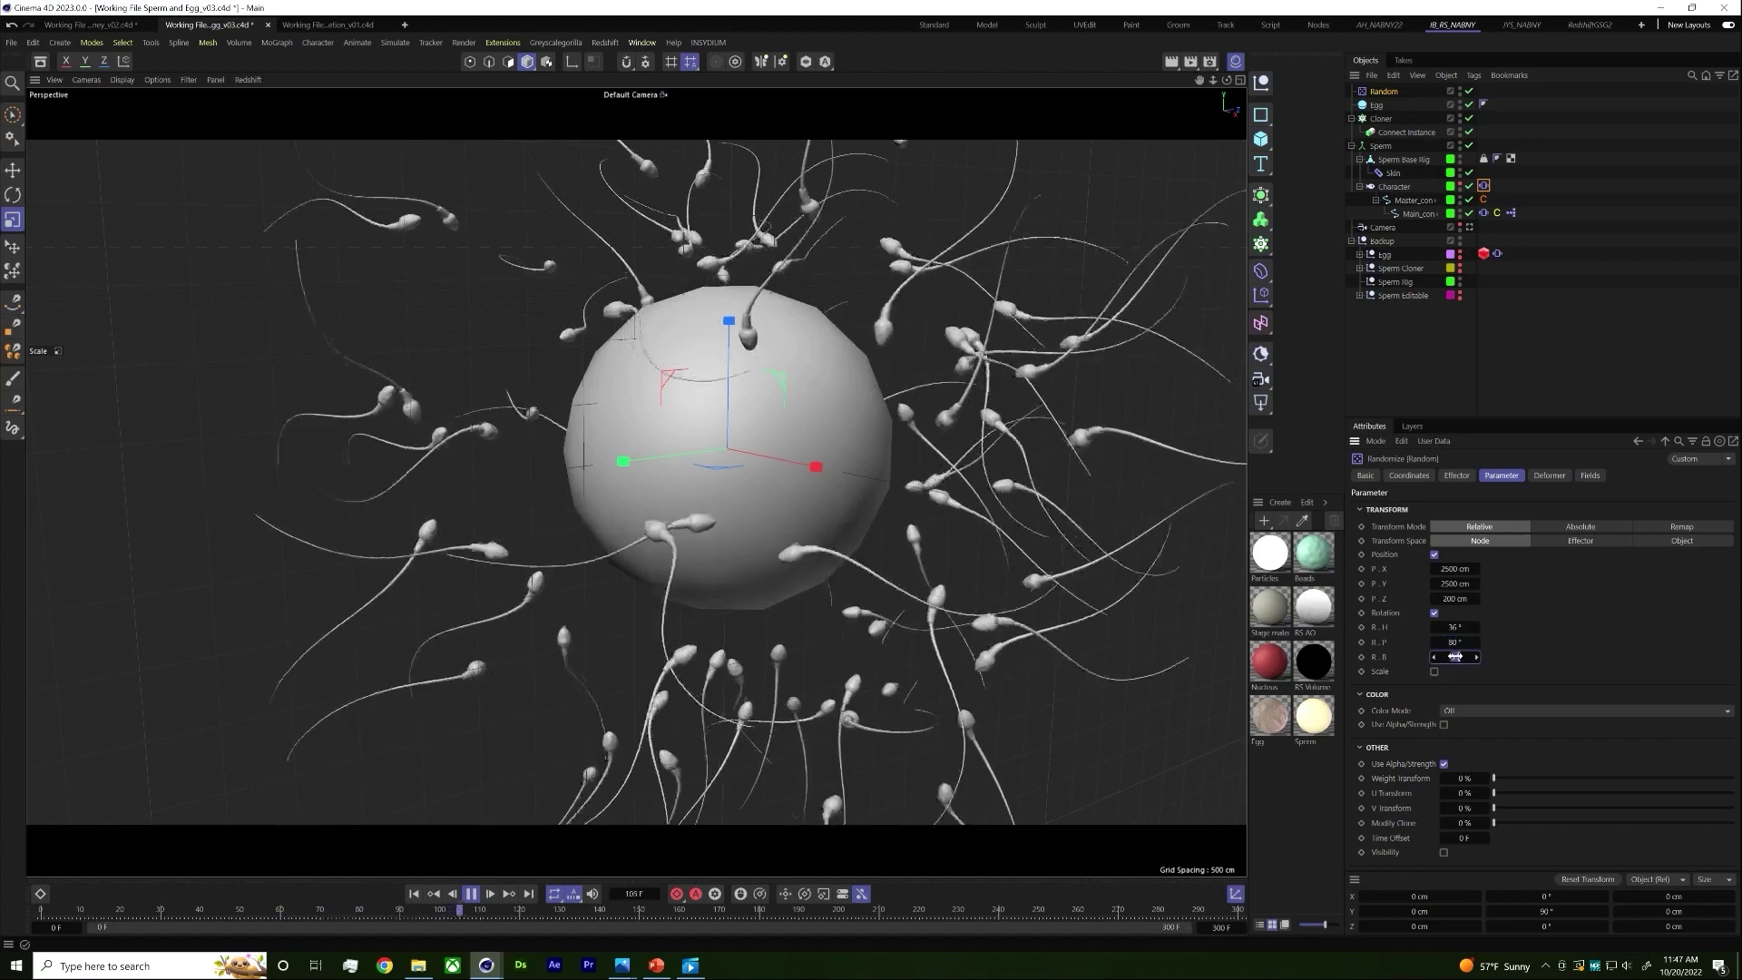
left_click_drag(1455, 656, 1479, 657)
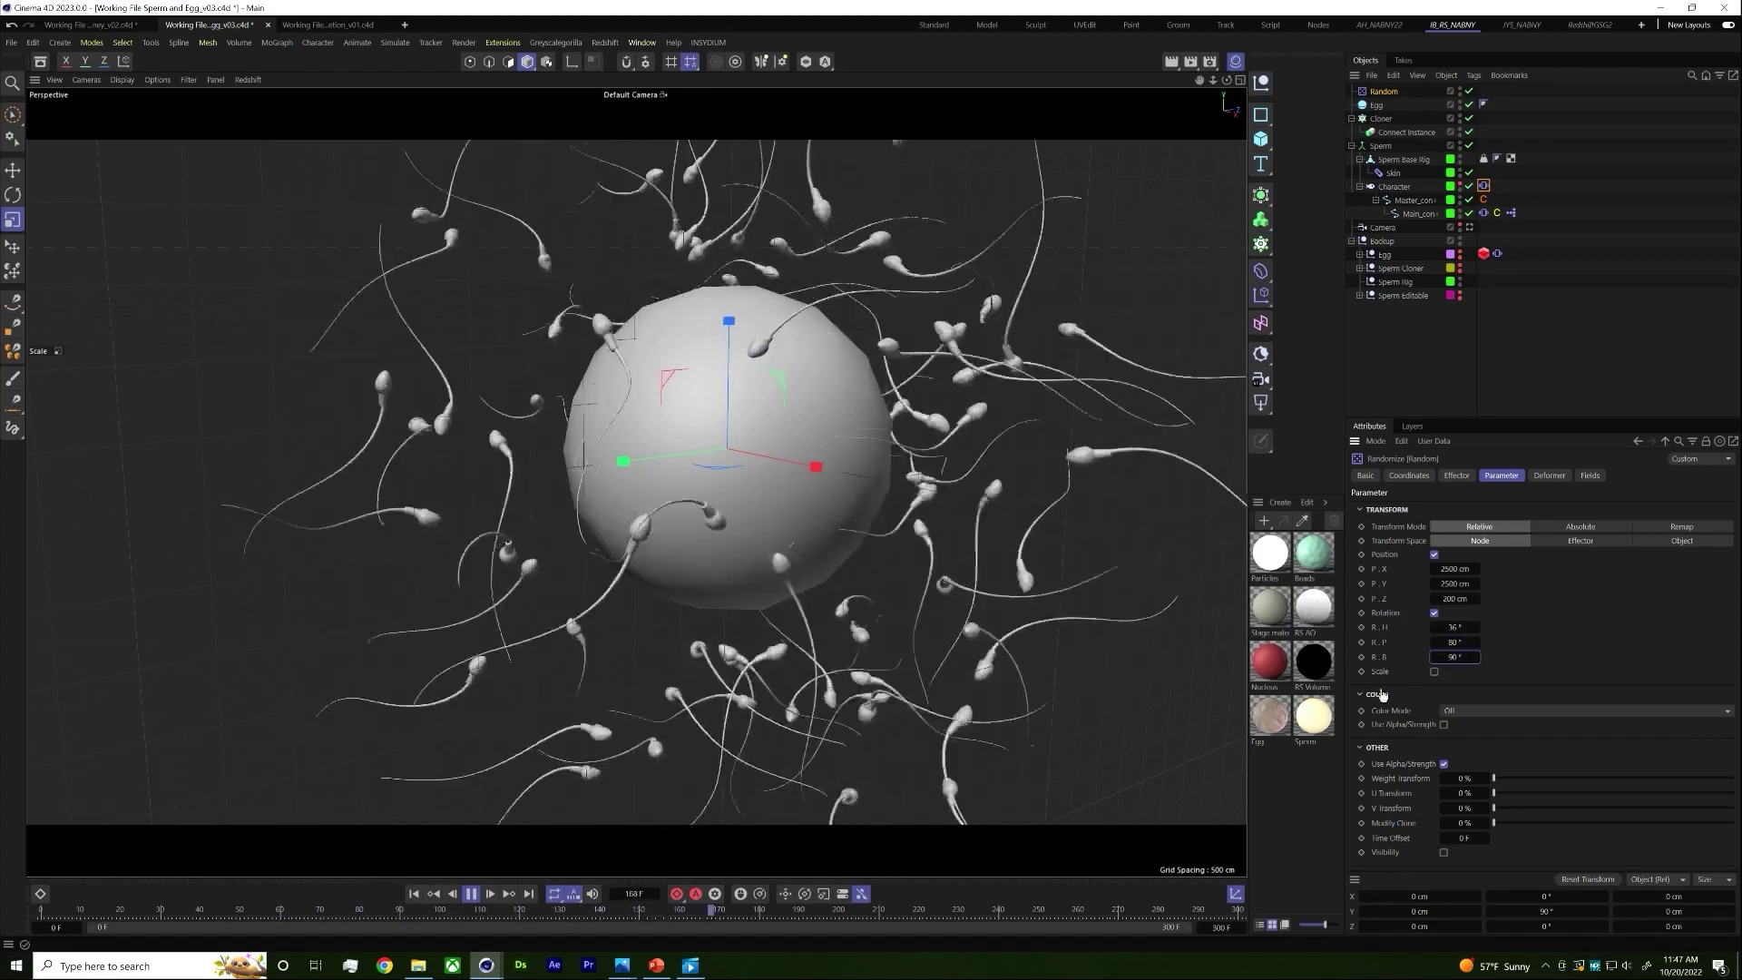
Step: Enable uniform scale variation in the Random effector and set it to 0.1
left_click(1435, 672)
left_click(1435, 685)
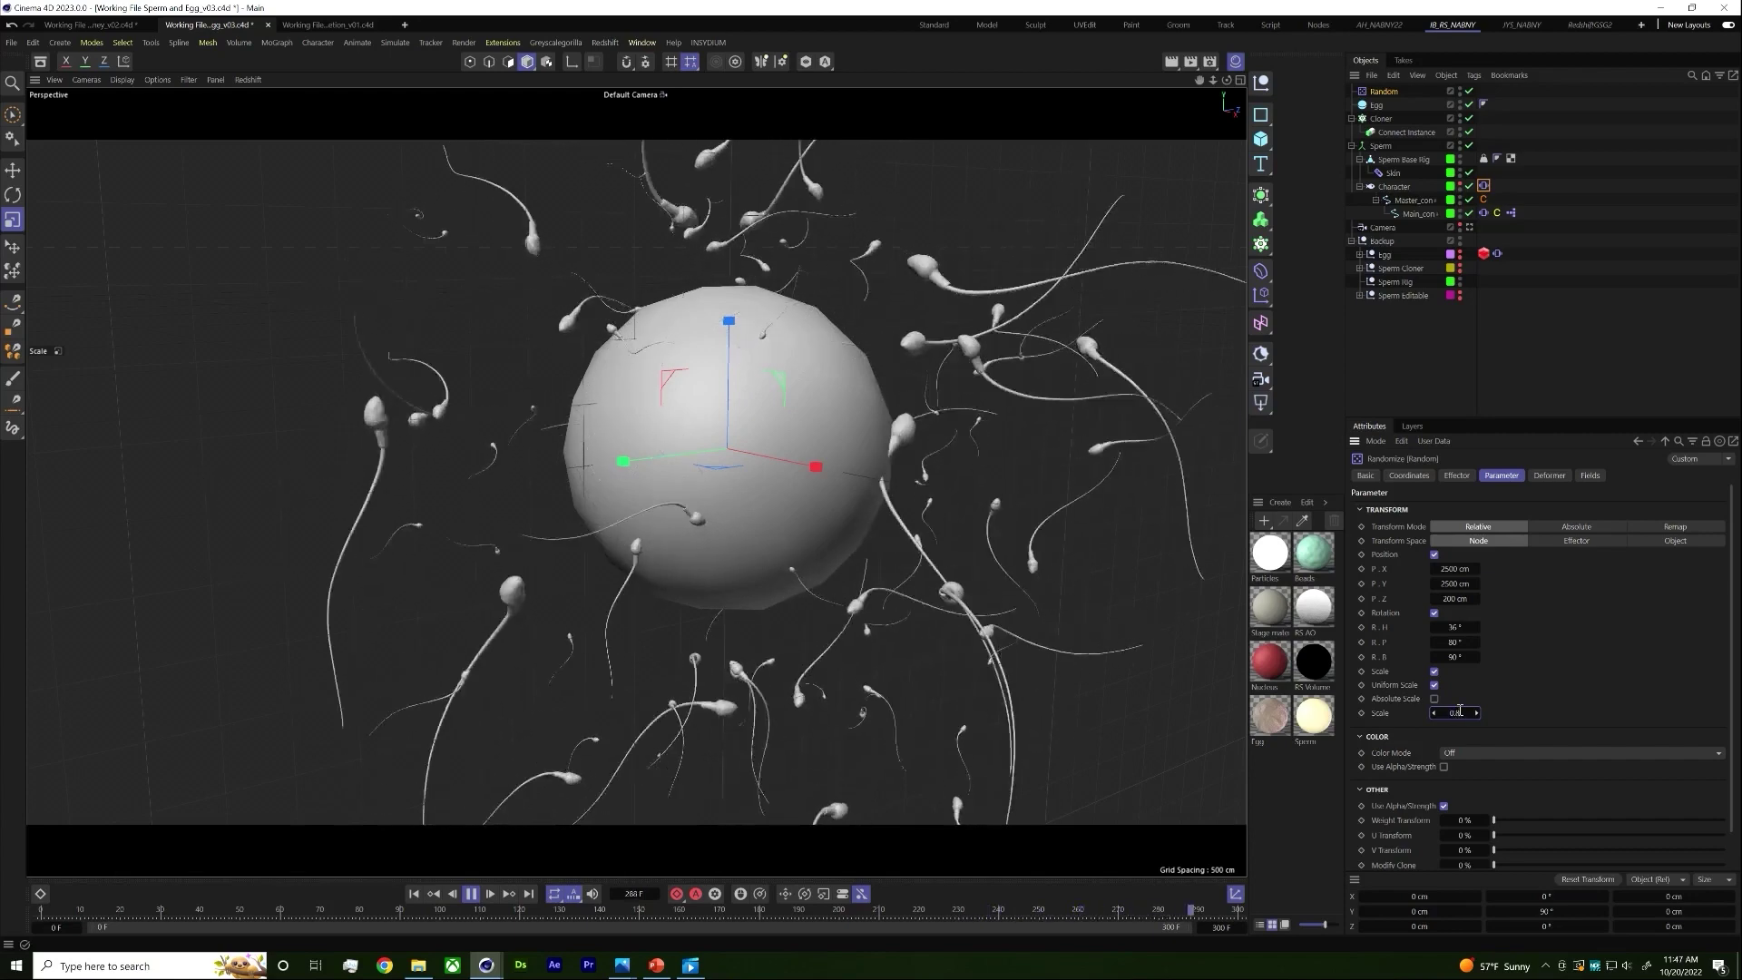
key("Return")
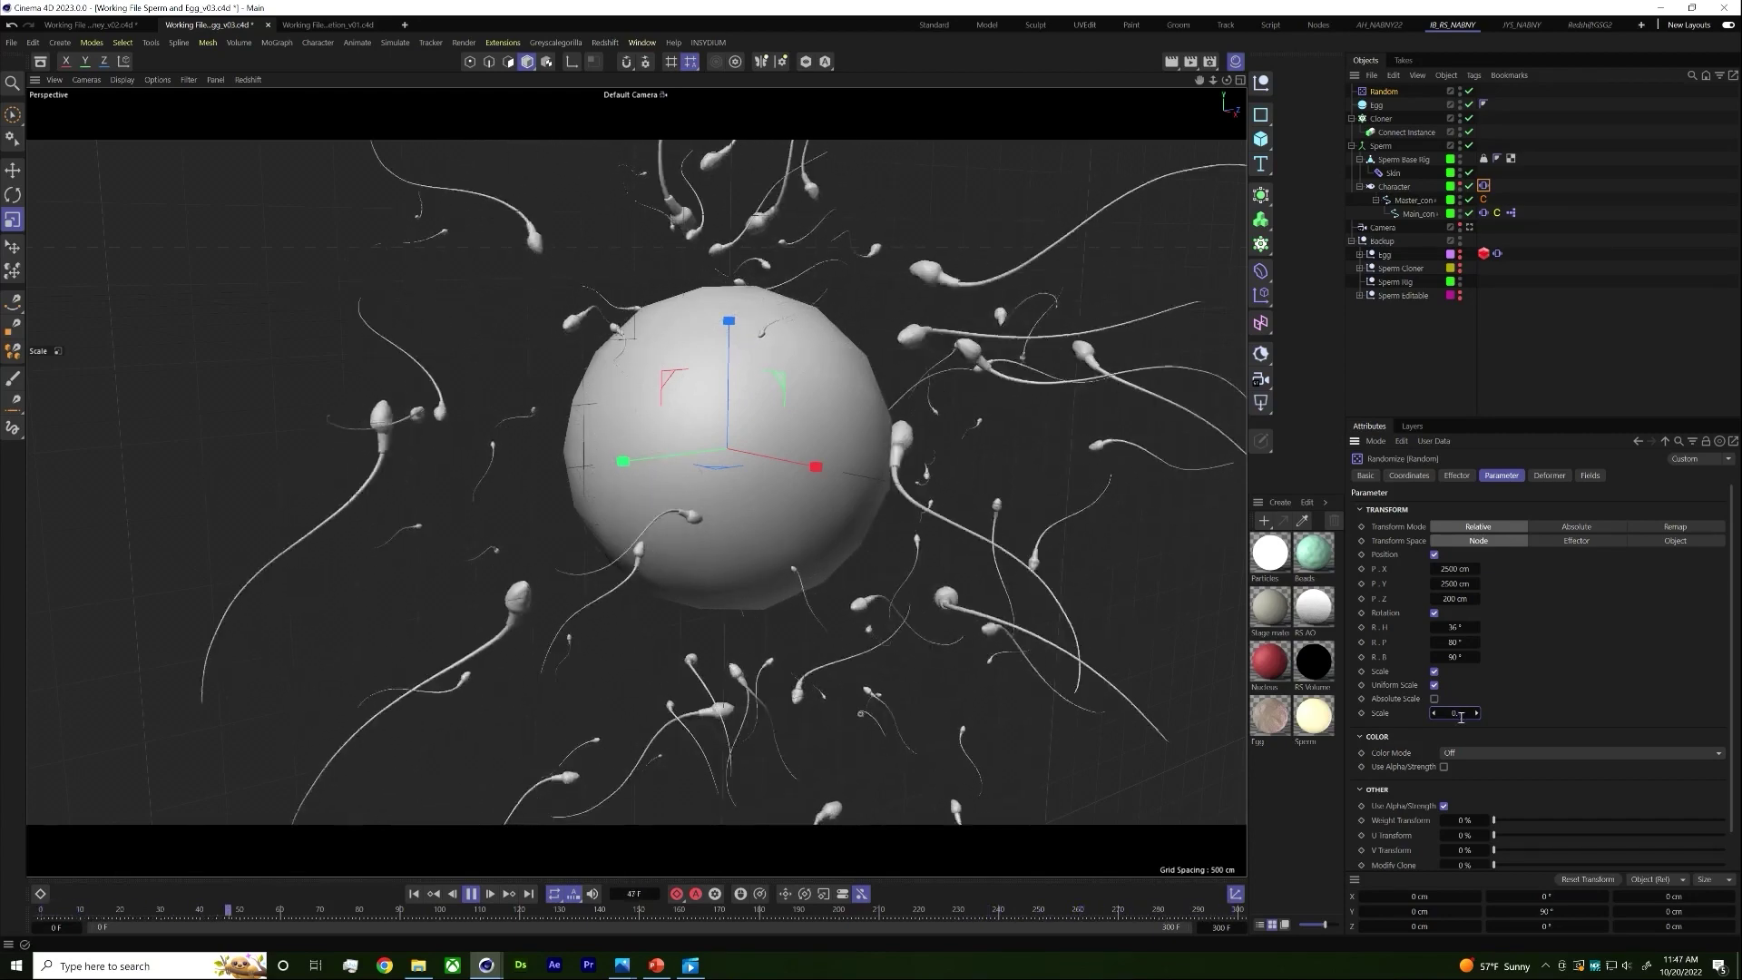
left_click(1457, 714)
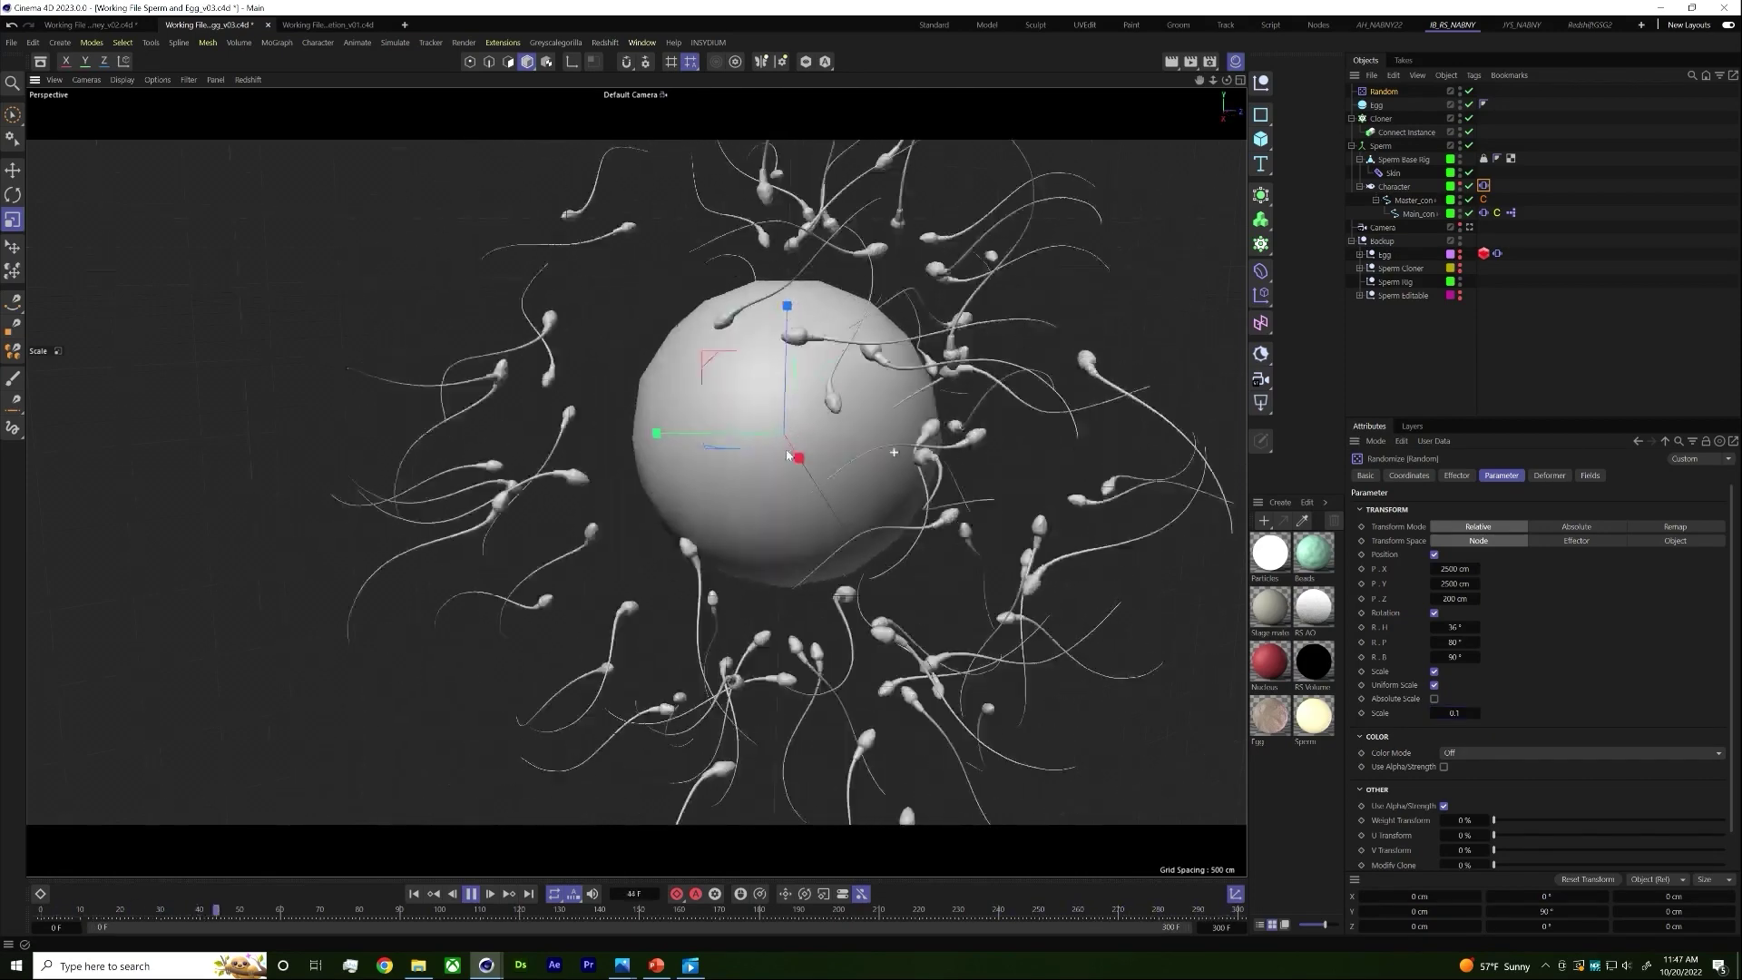
Step: Stop the animation and compare the swarm around the egg with the Sperm and Egg_v01 reference video
left_click_drag(966, 415, 629, 494, "alt")
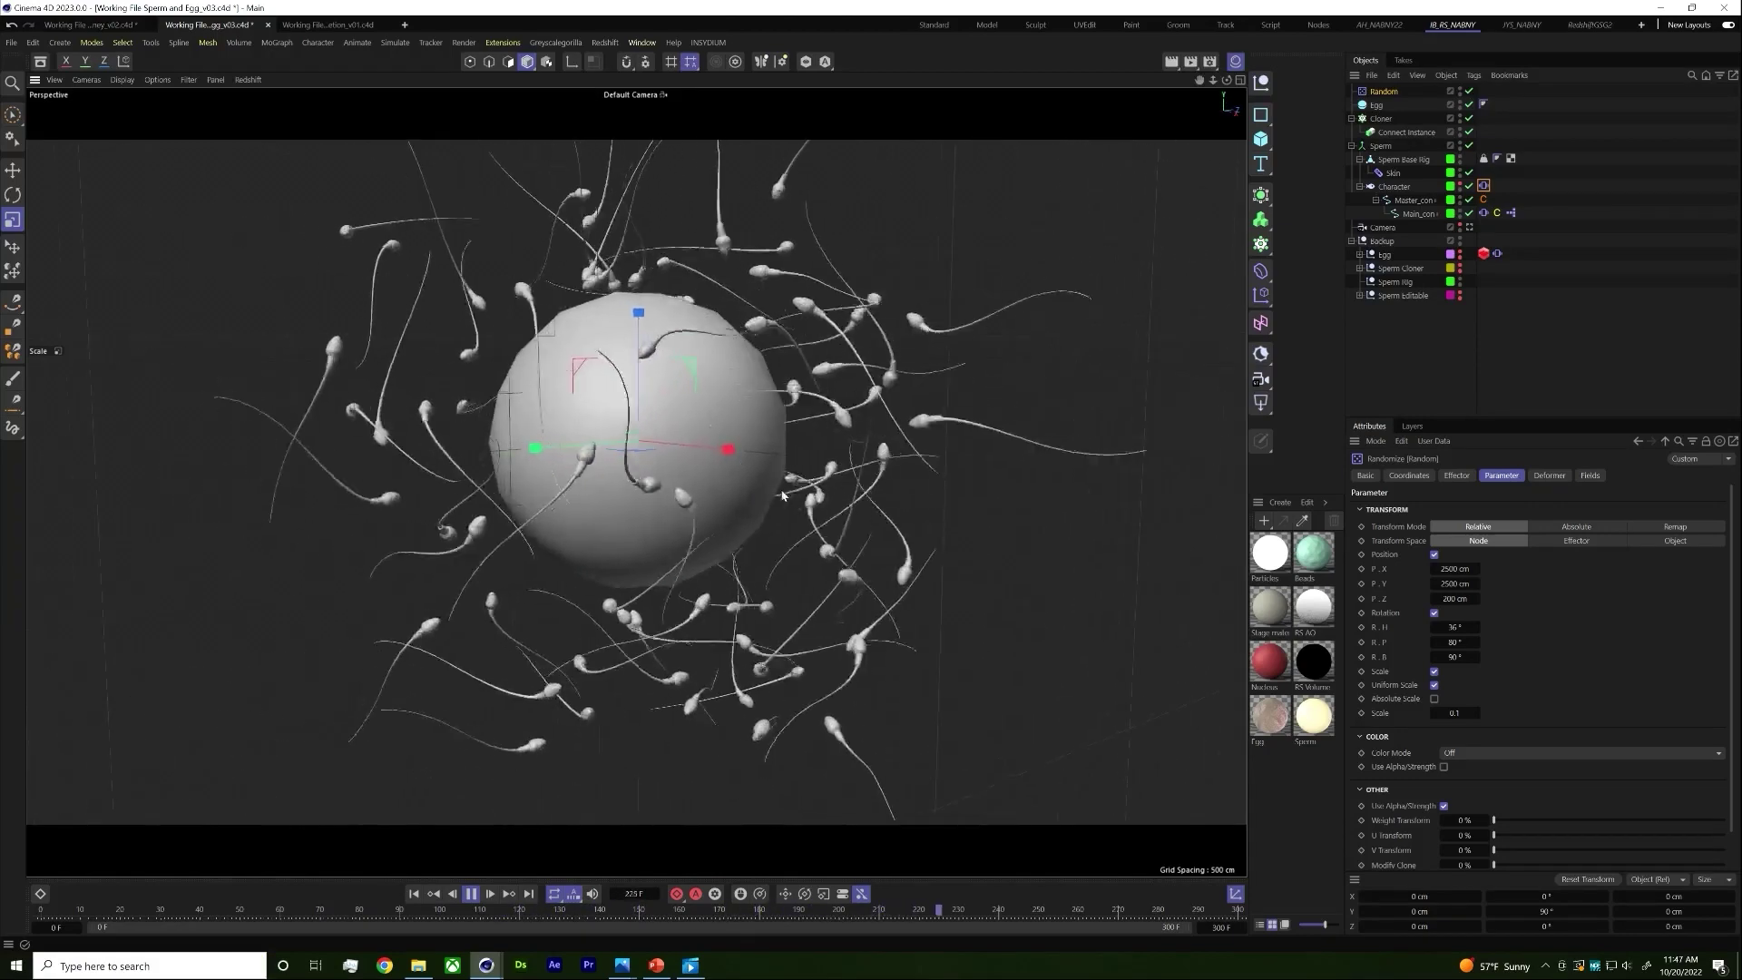
left_click(471, 894)
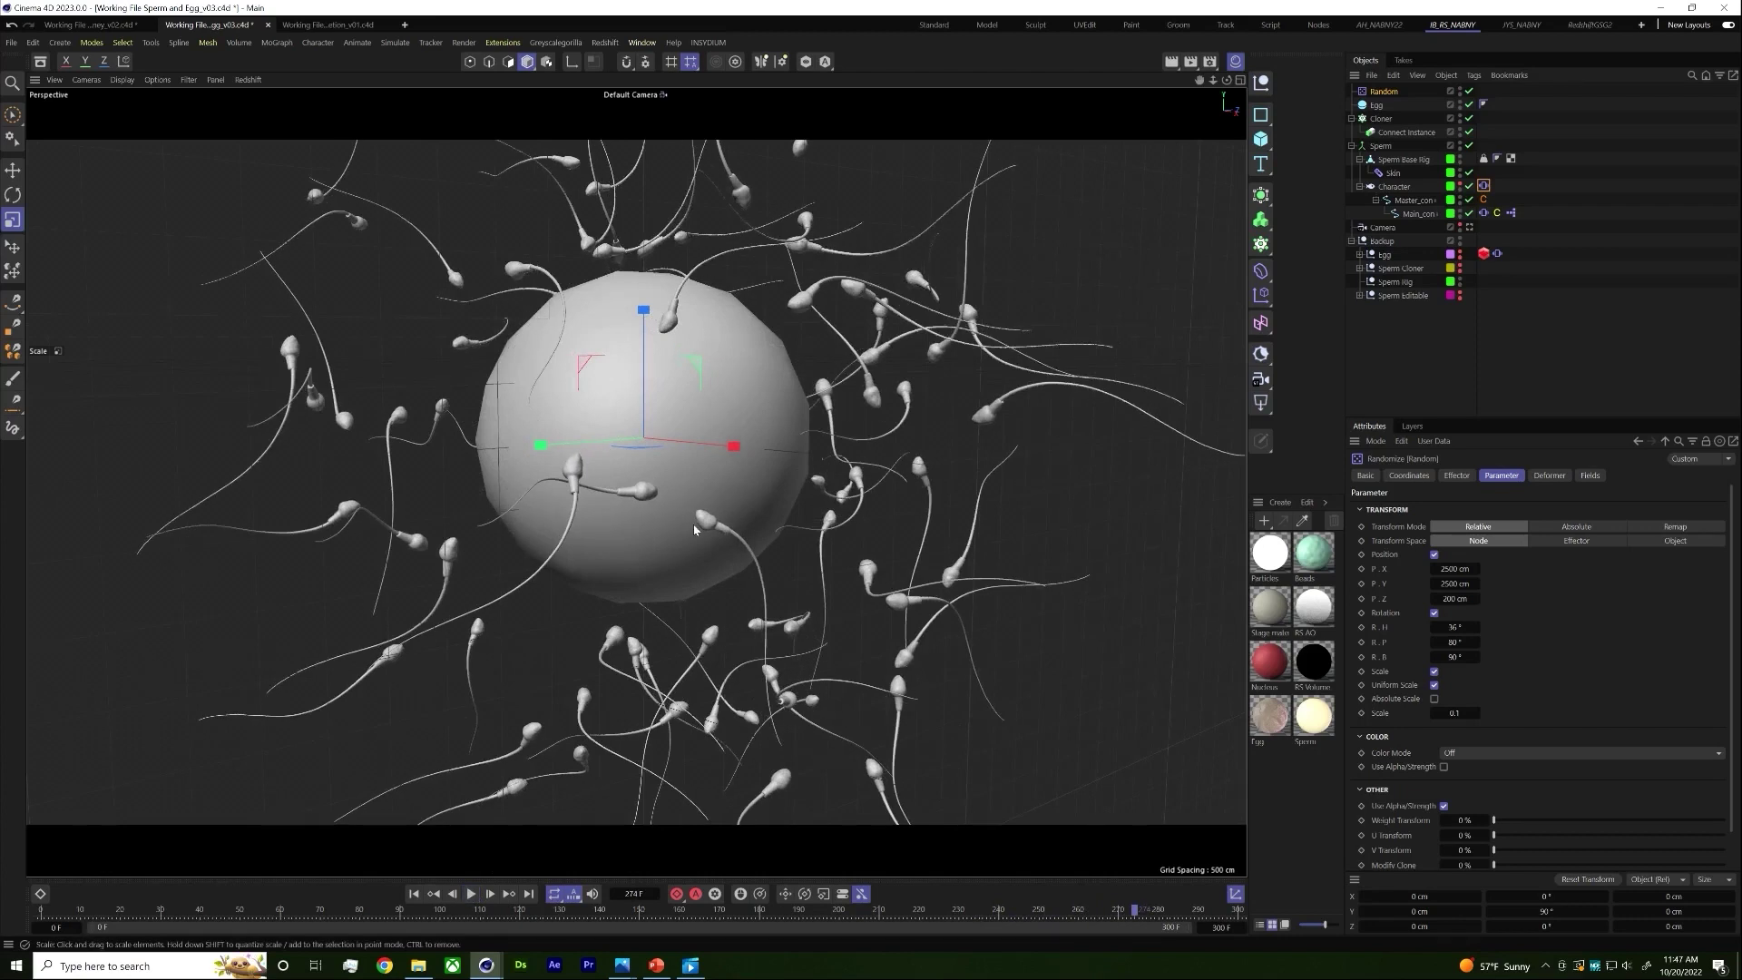
scroll(611, 481, "up", 3)
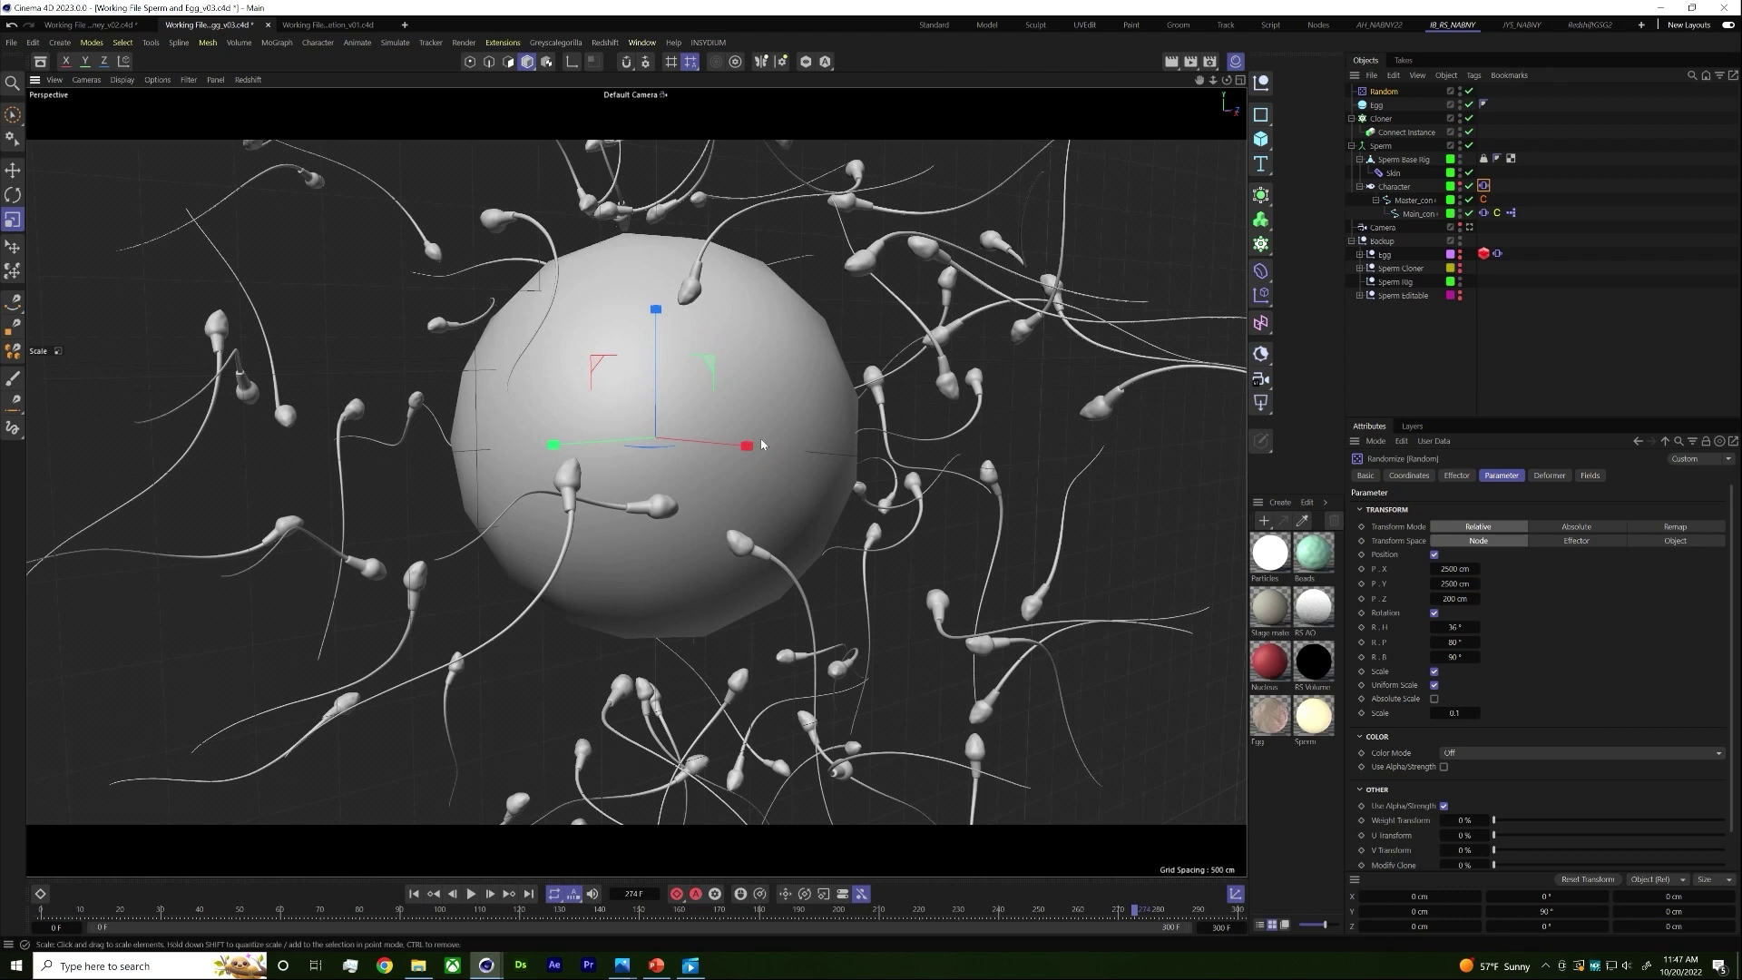
left_click(669, 972)
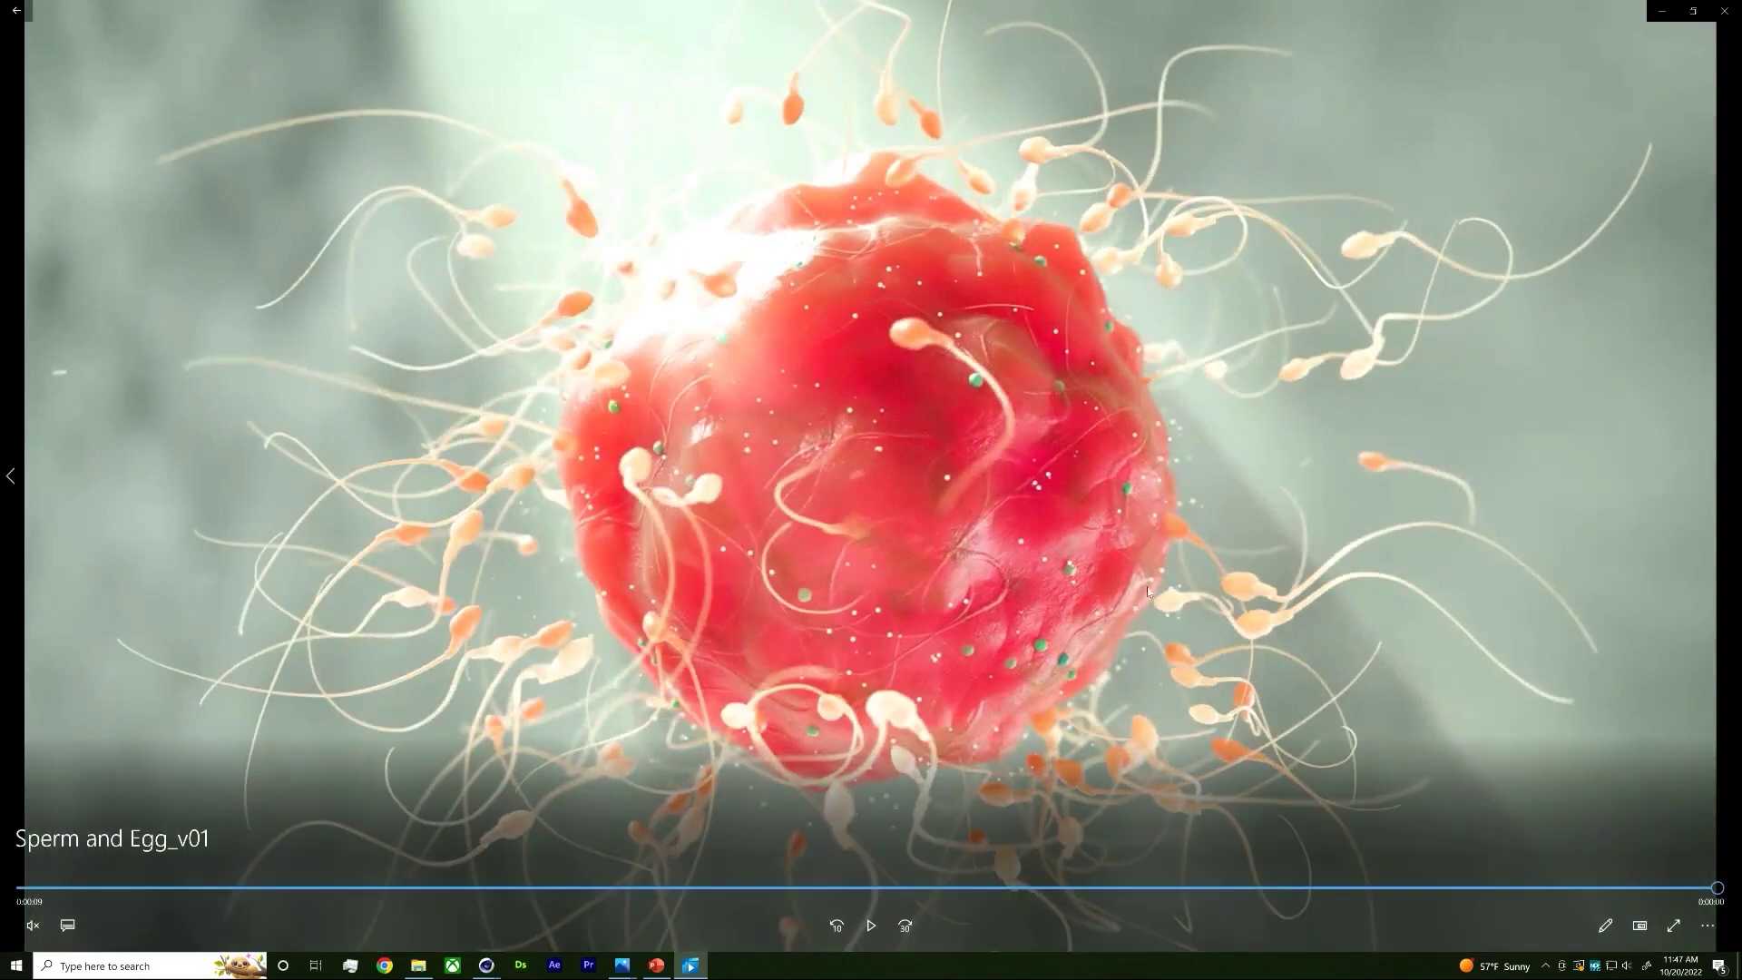
left_click(872, 926)
left_click(872, 923)
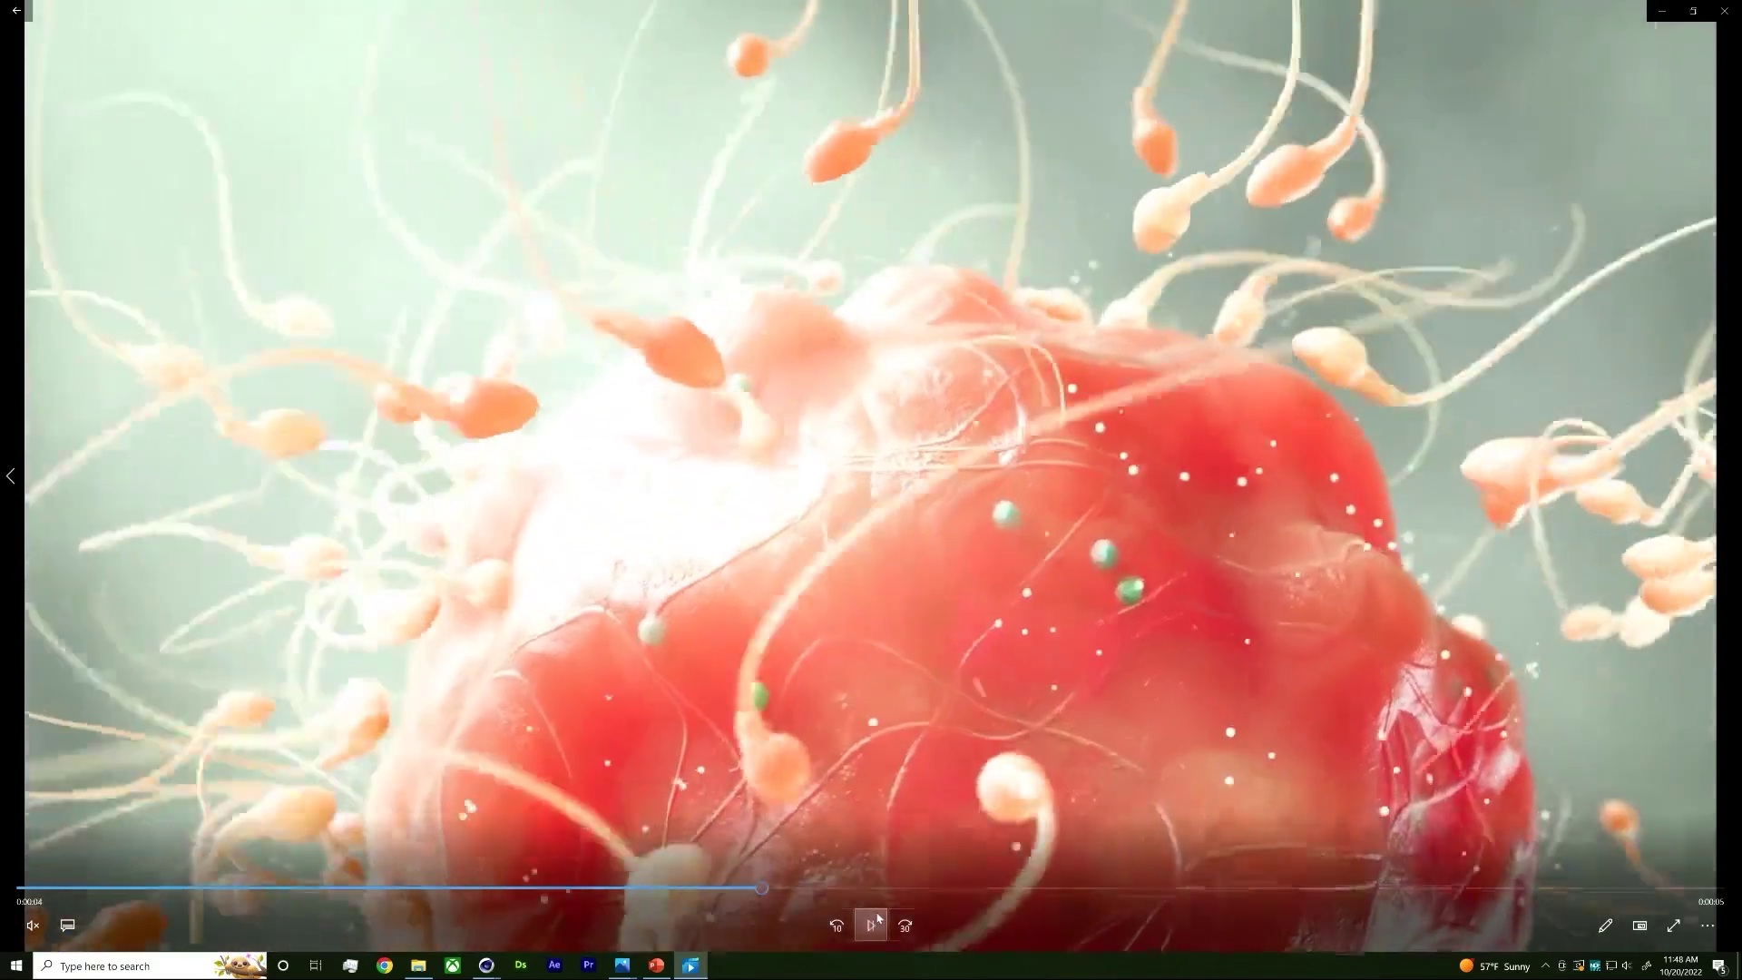
left_click(1097, 567)
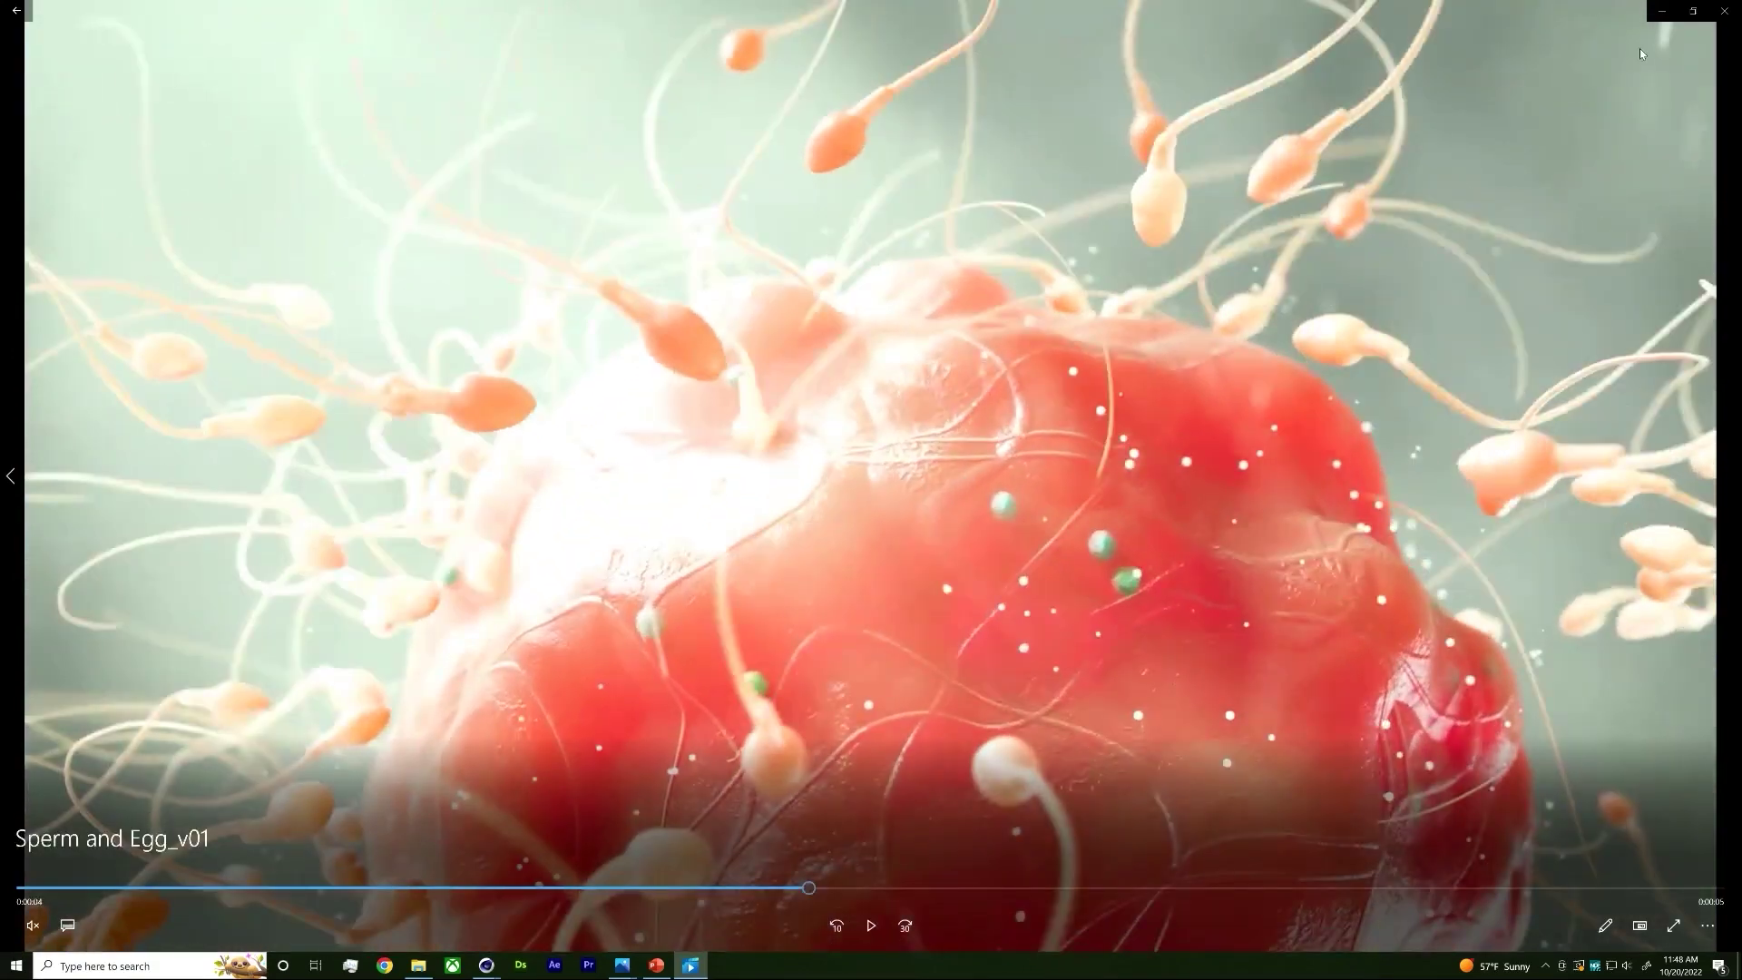
left_click(1663, 11)
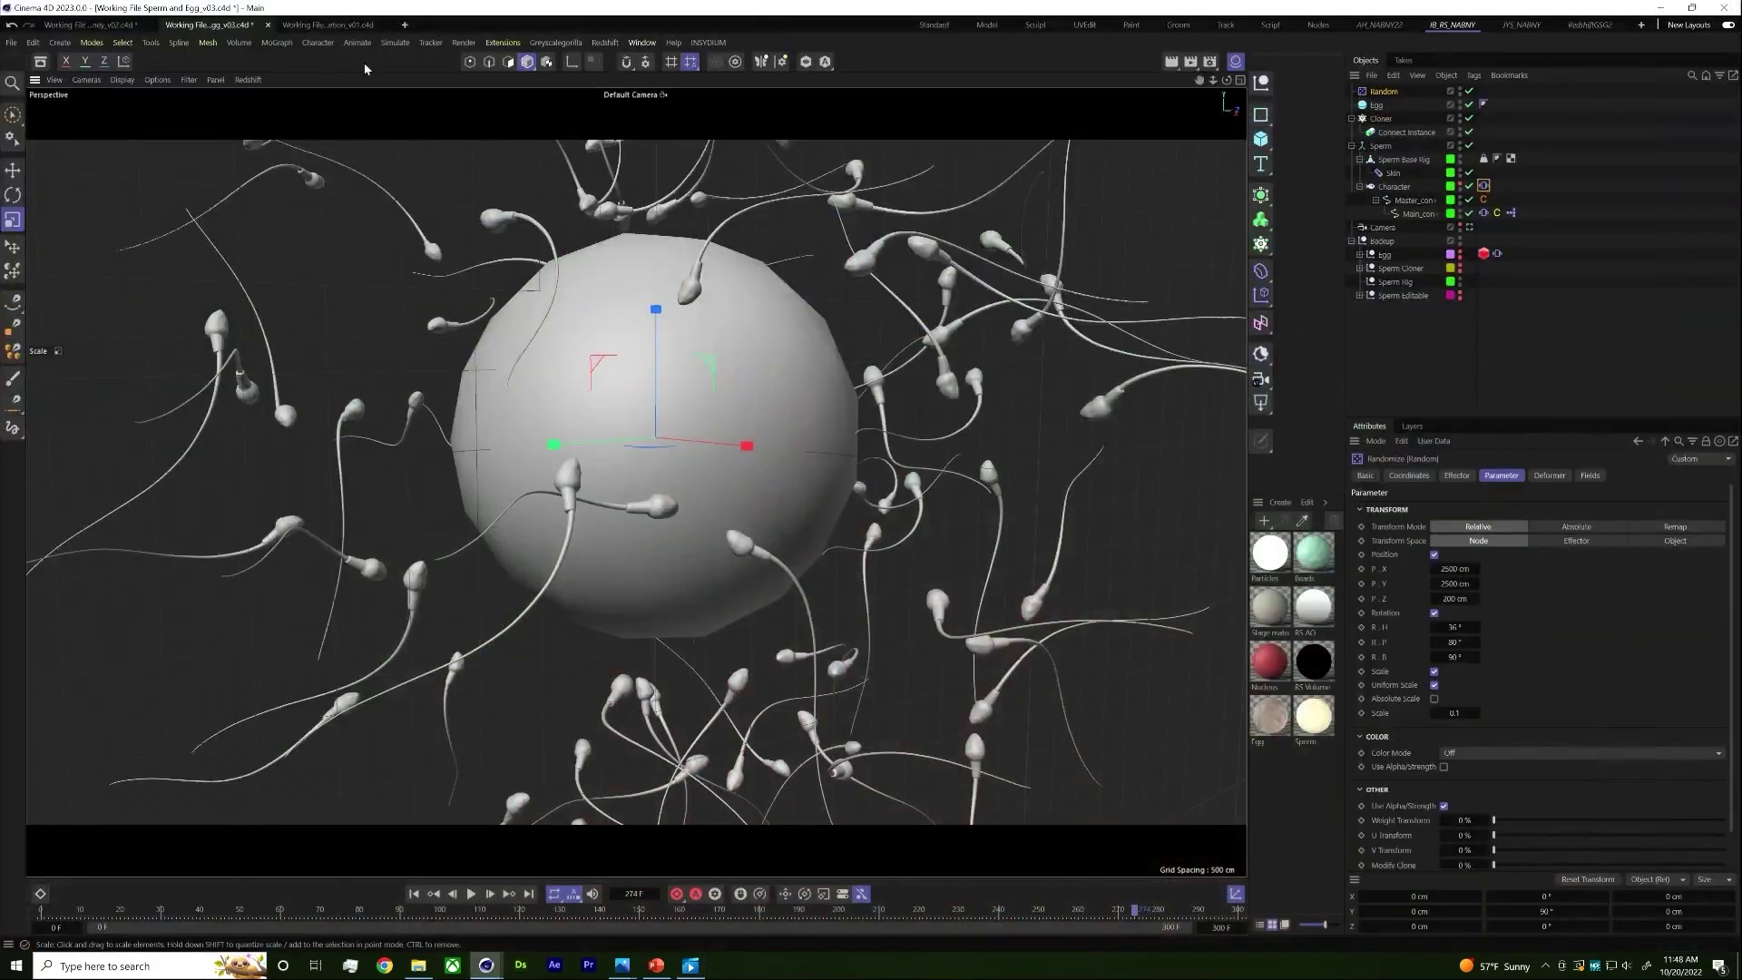
Step: Watch the Antibody Secretion_v01 video from the Videos folder and switch to the antibody secretion working file in Cinema 4D
left_click(419, 966)
double_click(448, 234)
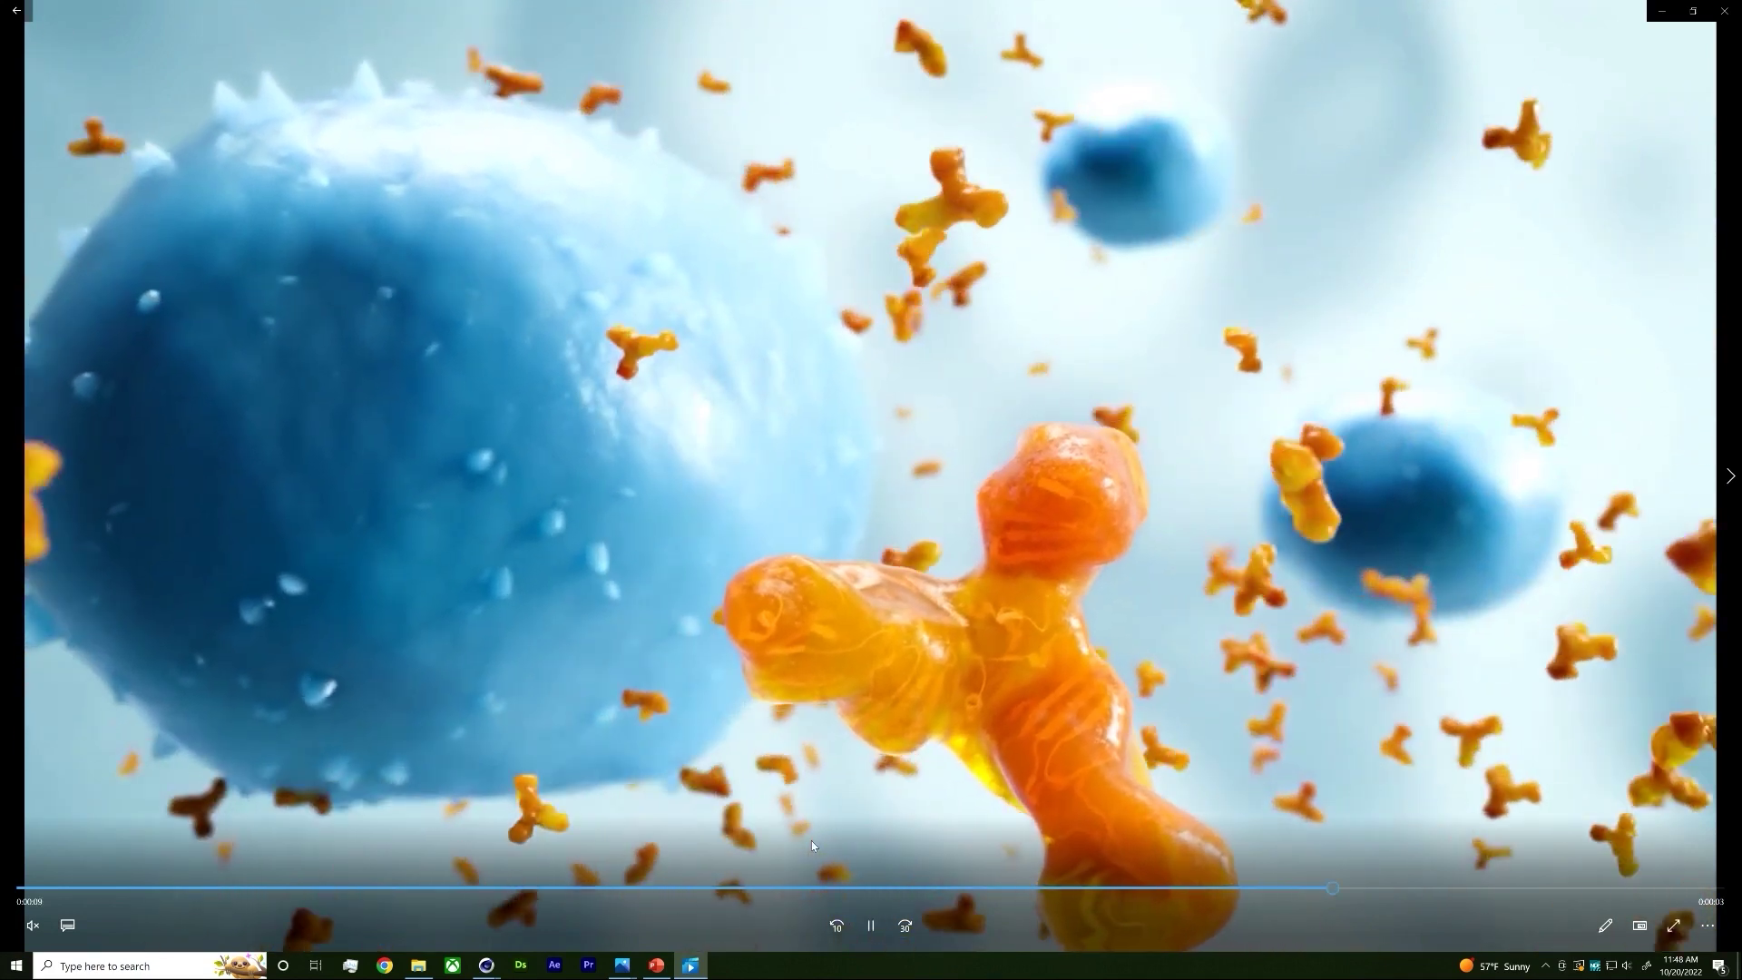
left_click(884, 933)
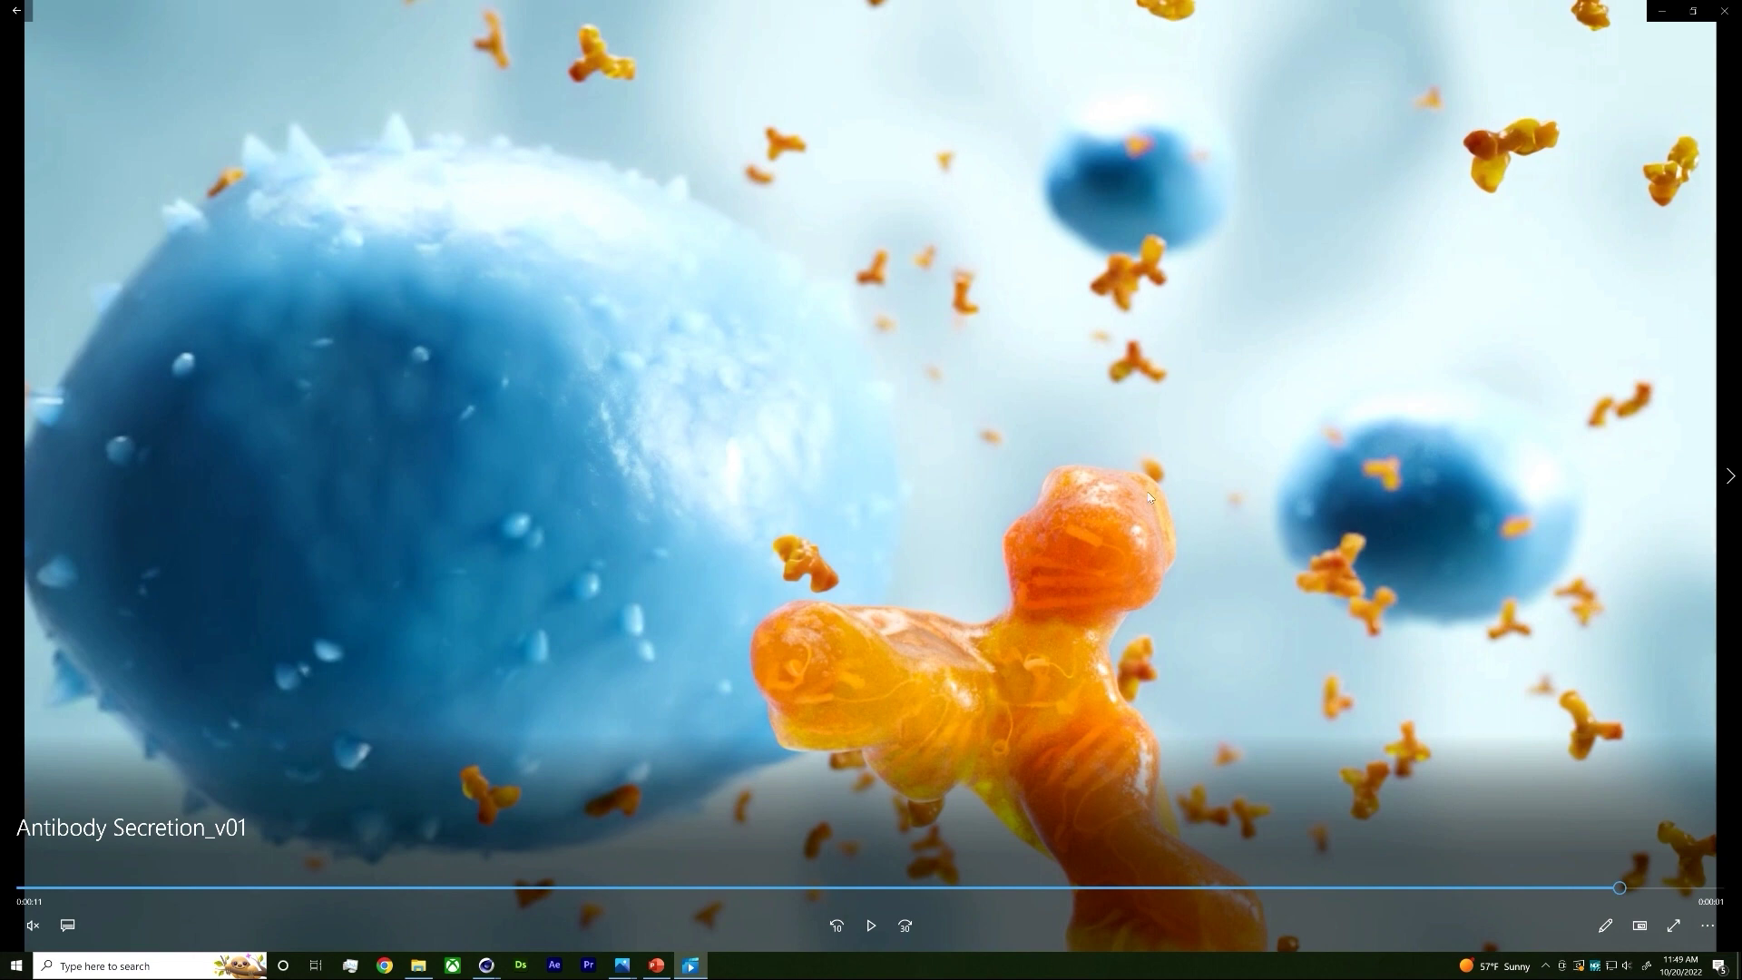
left_click(1661, 10)
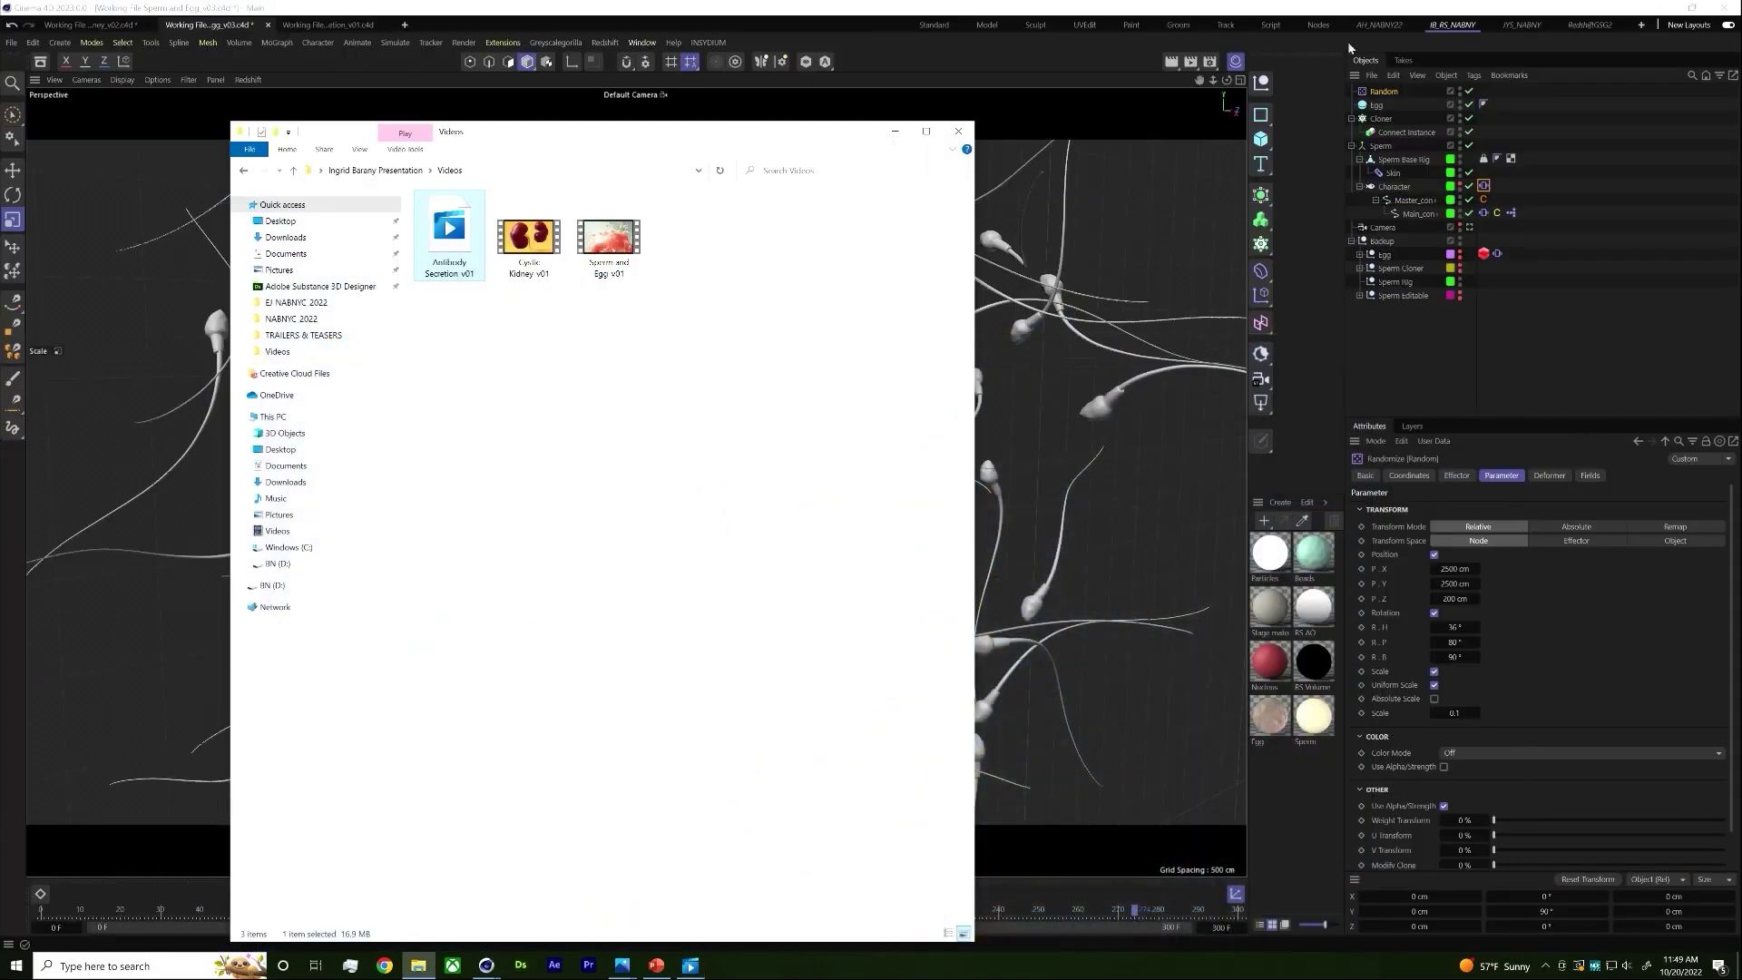
left_click(884, 133)
left_click(349, 25)
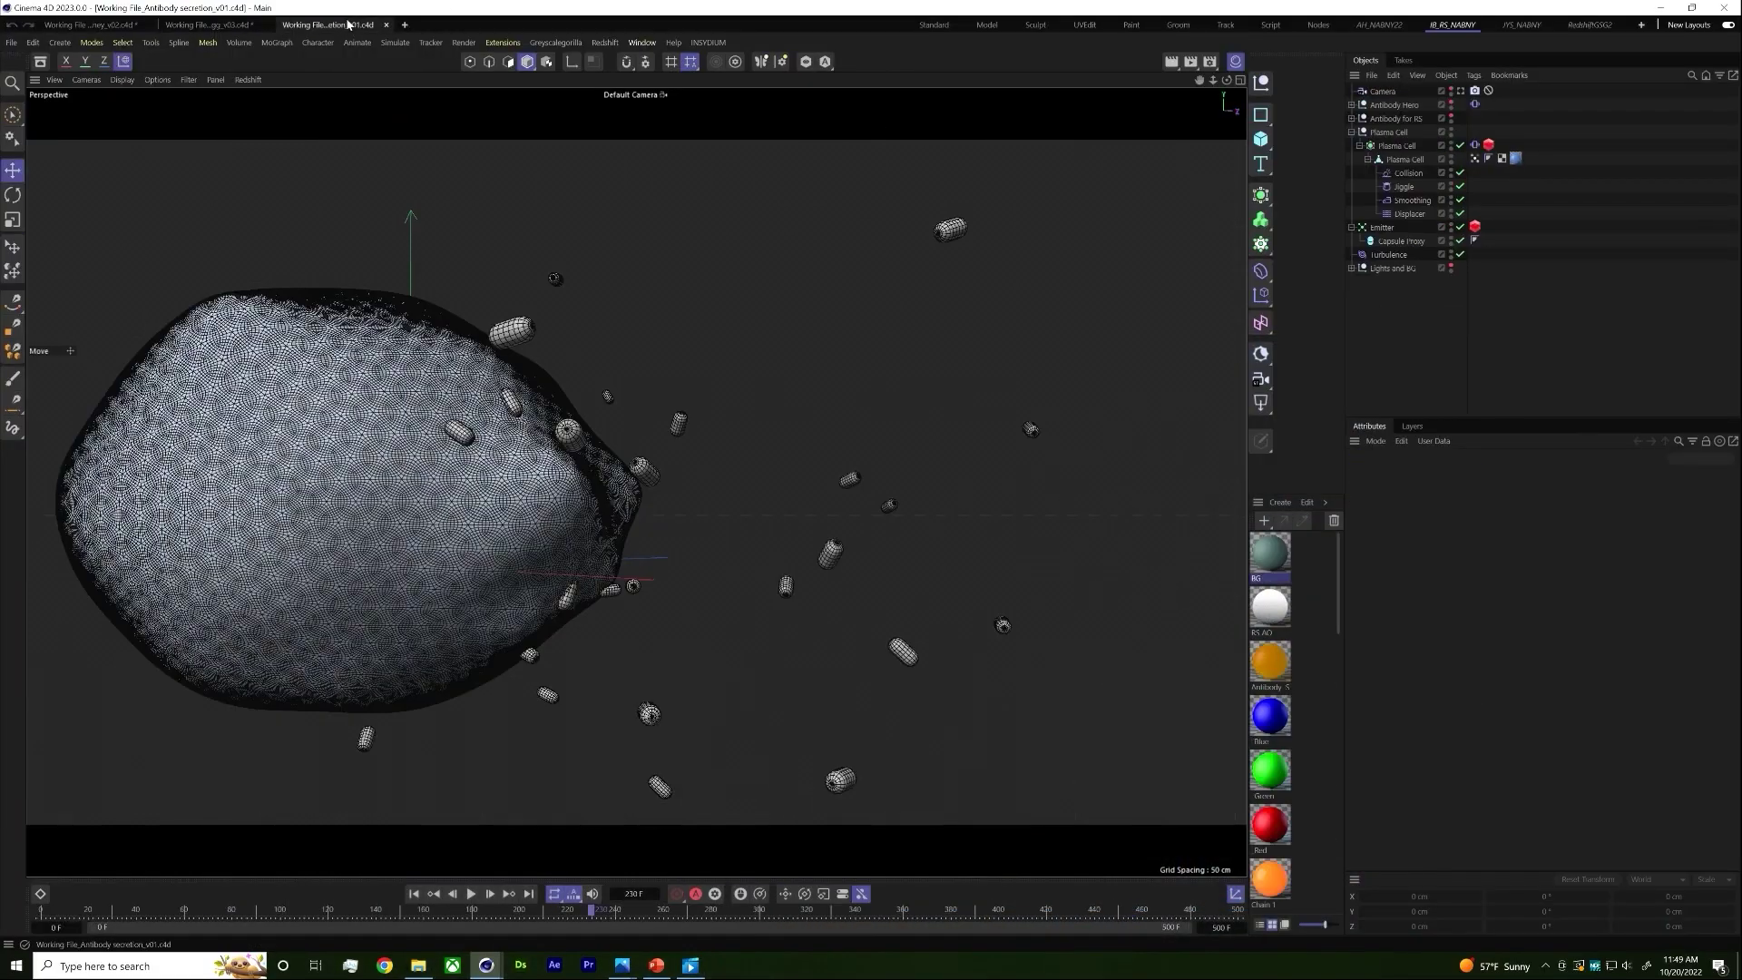
Step: Play the antibody secretion animation from the first frame, examine the Emitter's particle settings and stop playback
key("shift+f")
key("F8")
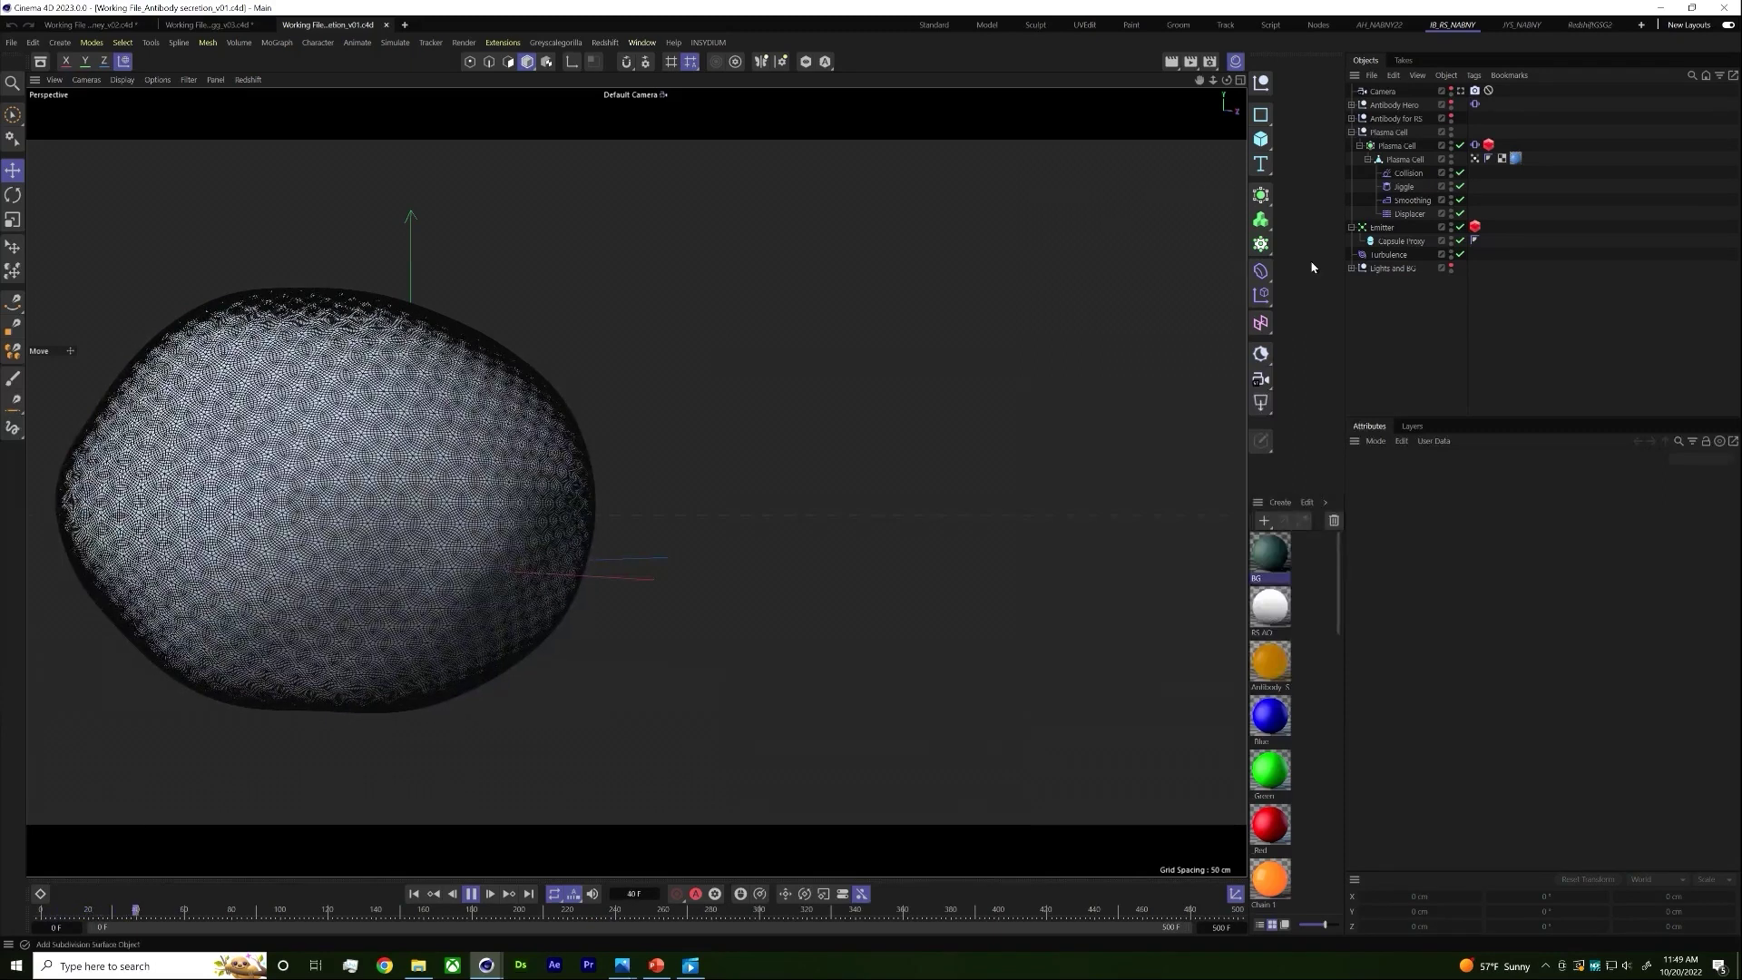
left_click(1382, 228)
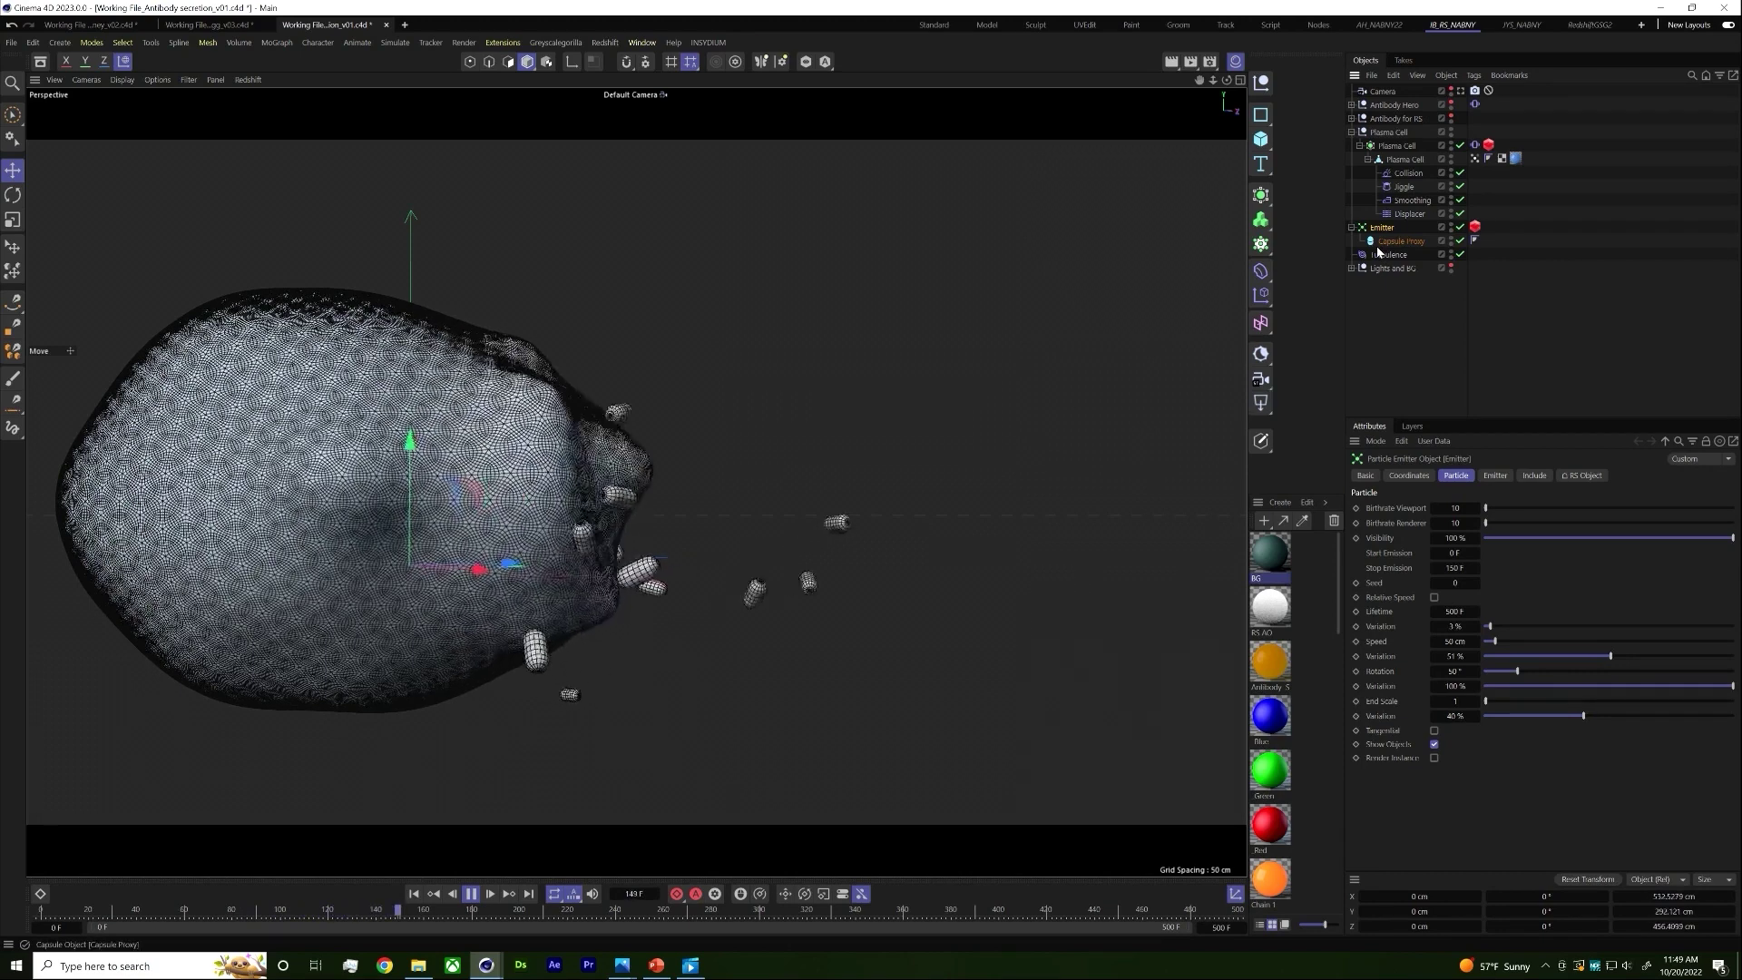
key("space")
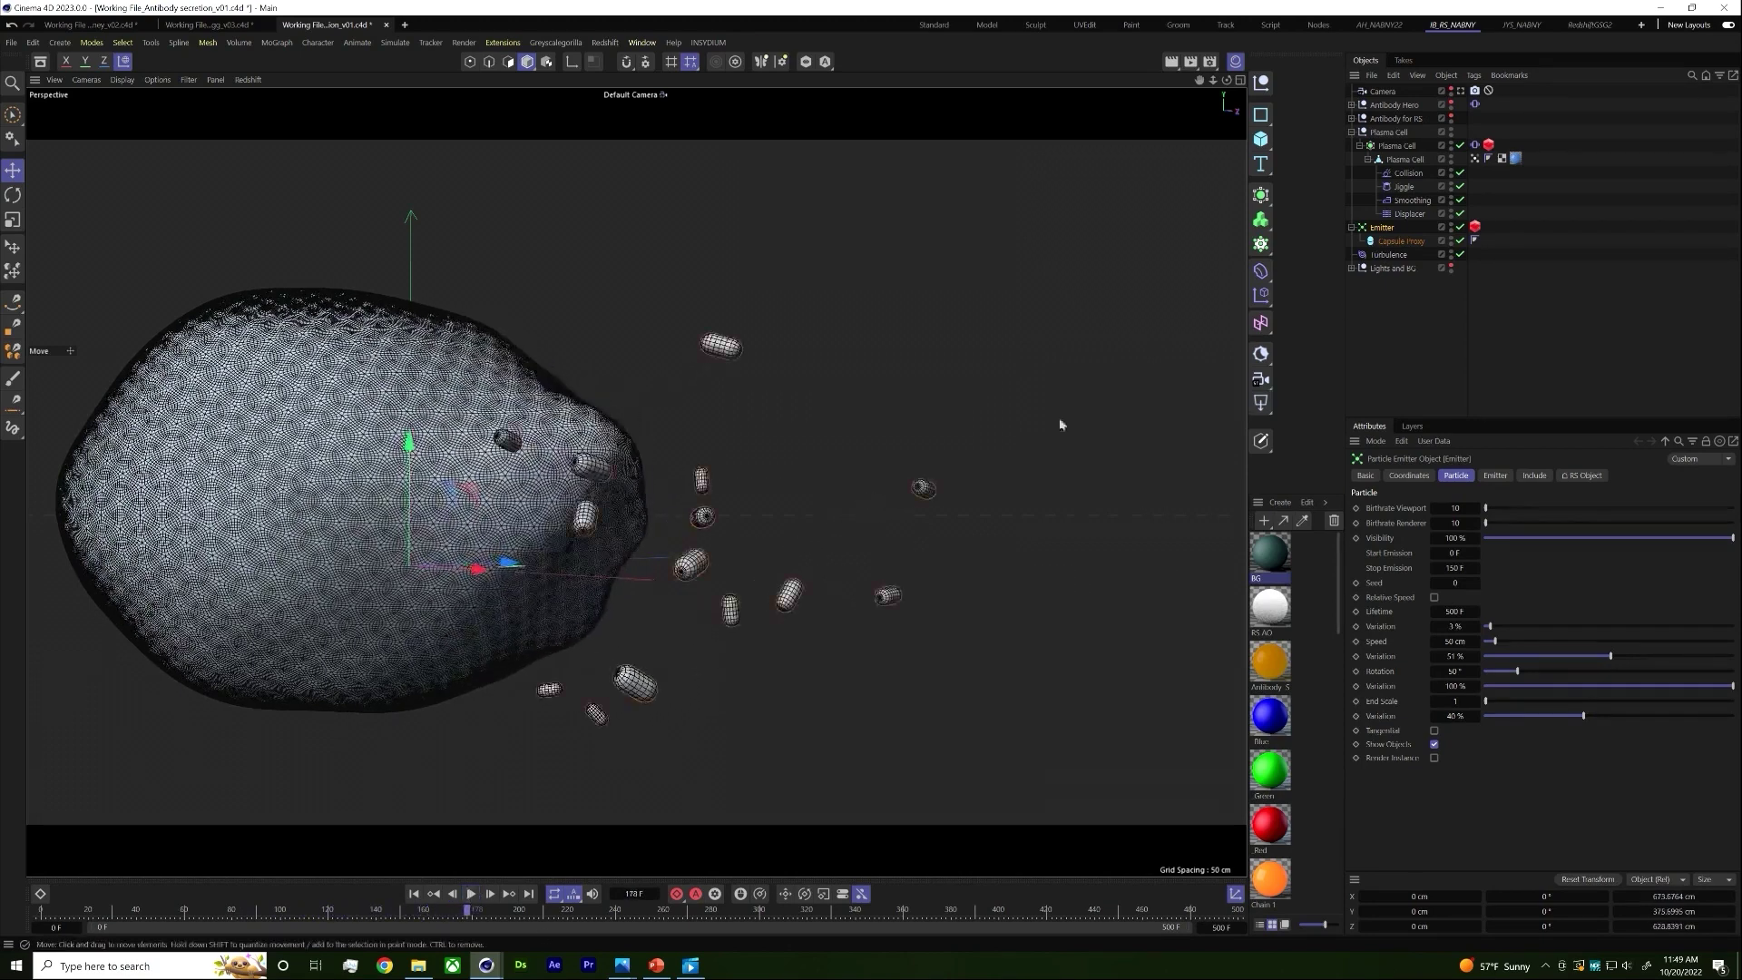
Step: Check the Emitter's Redshift Object tag and the Antibody for RS group, and compare them with the Antibody Secretion_v01 video
left_click(1475, 227)
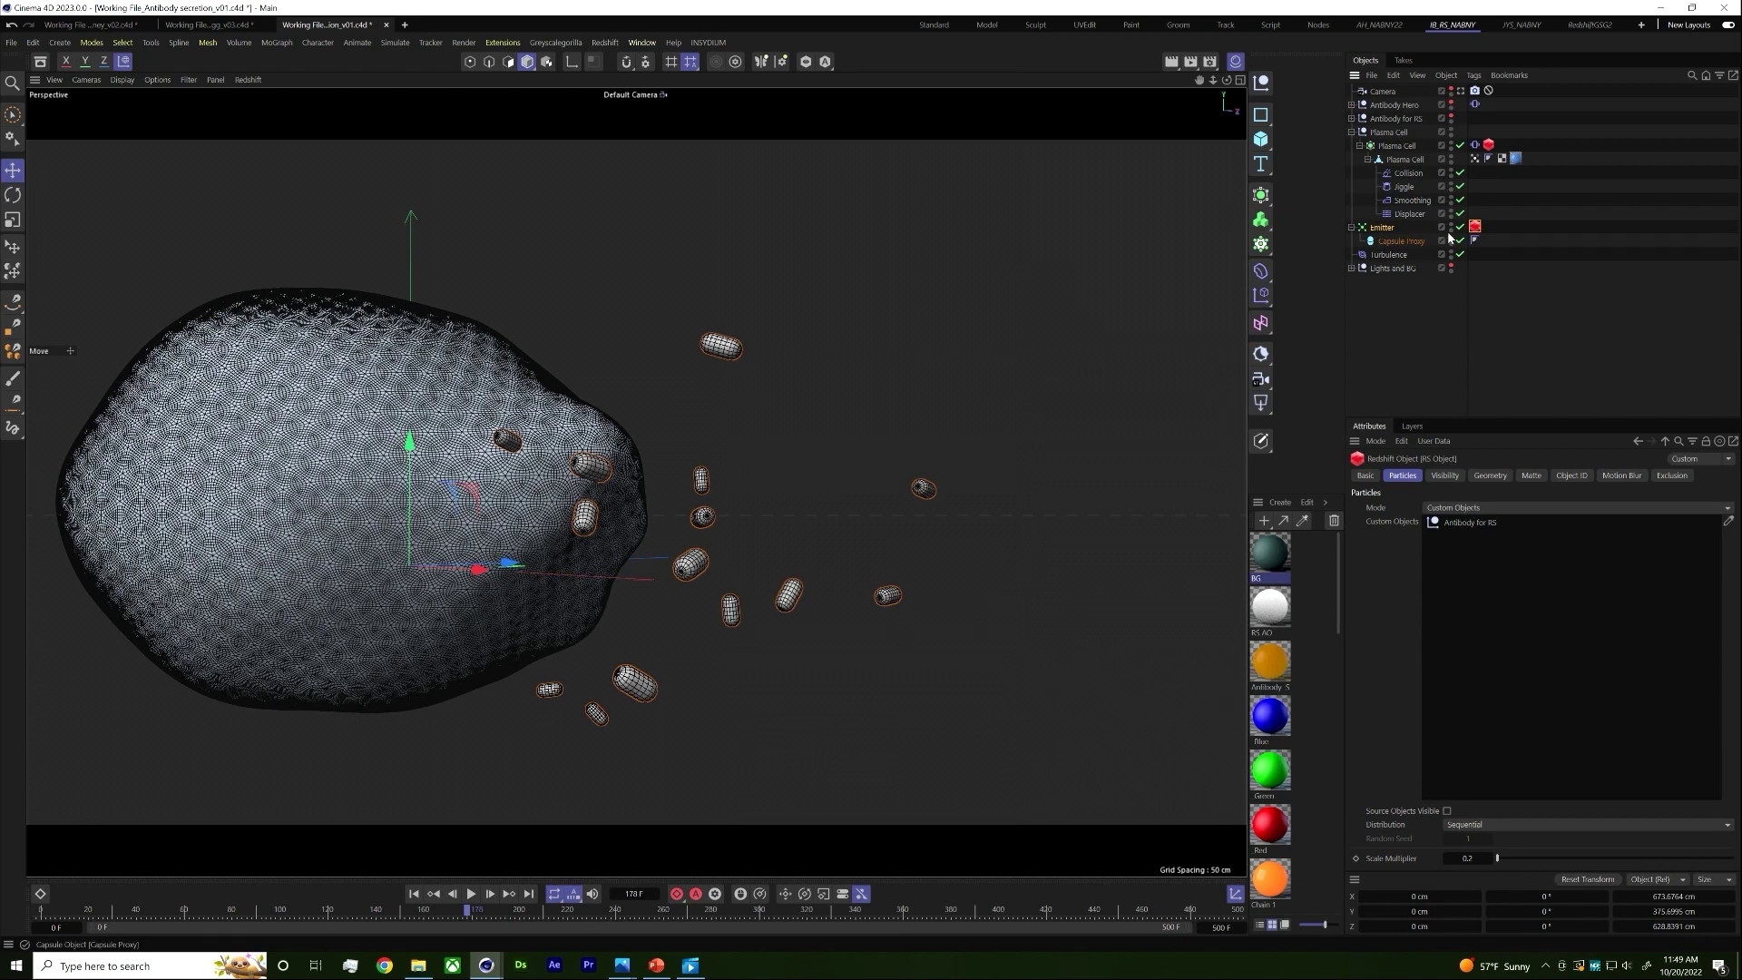
left_click(1385, 123)
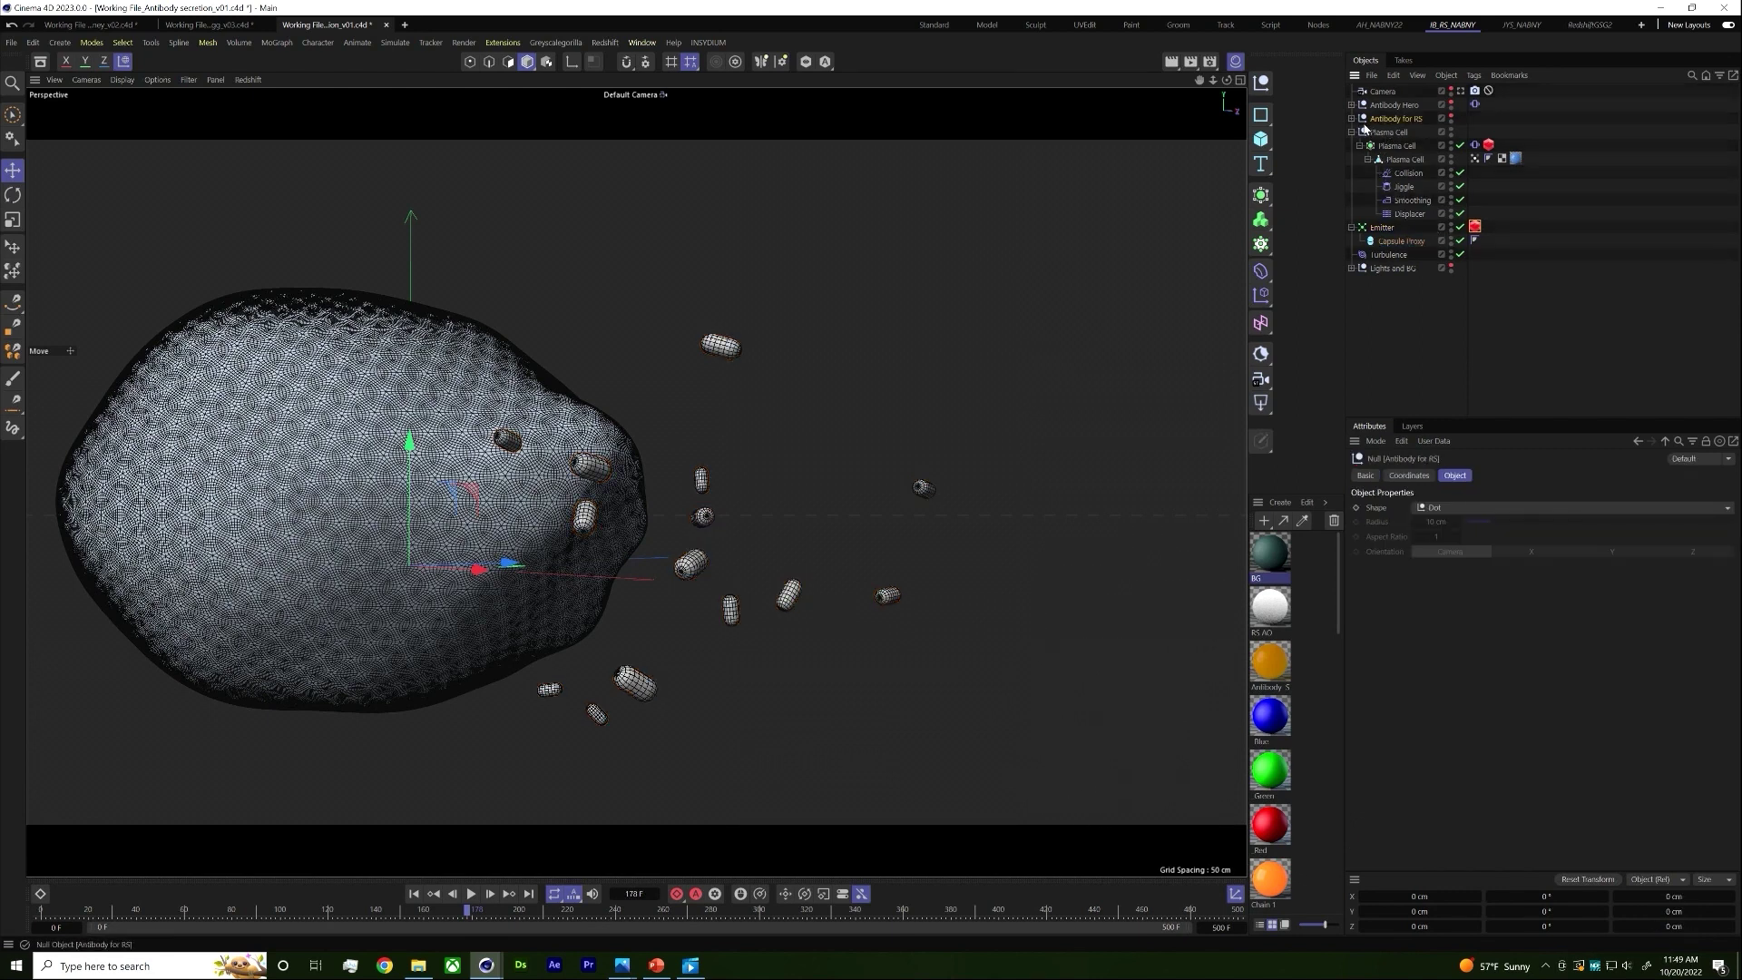
left_click(1351, 118)
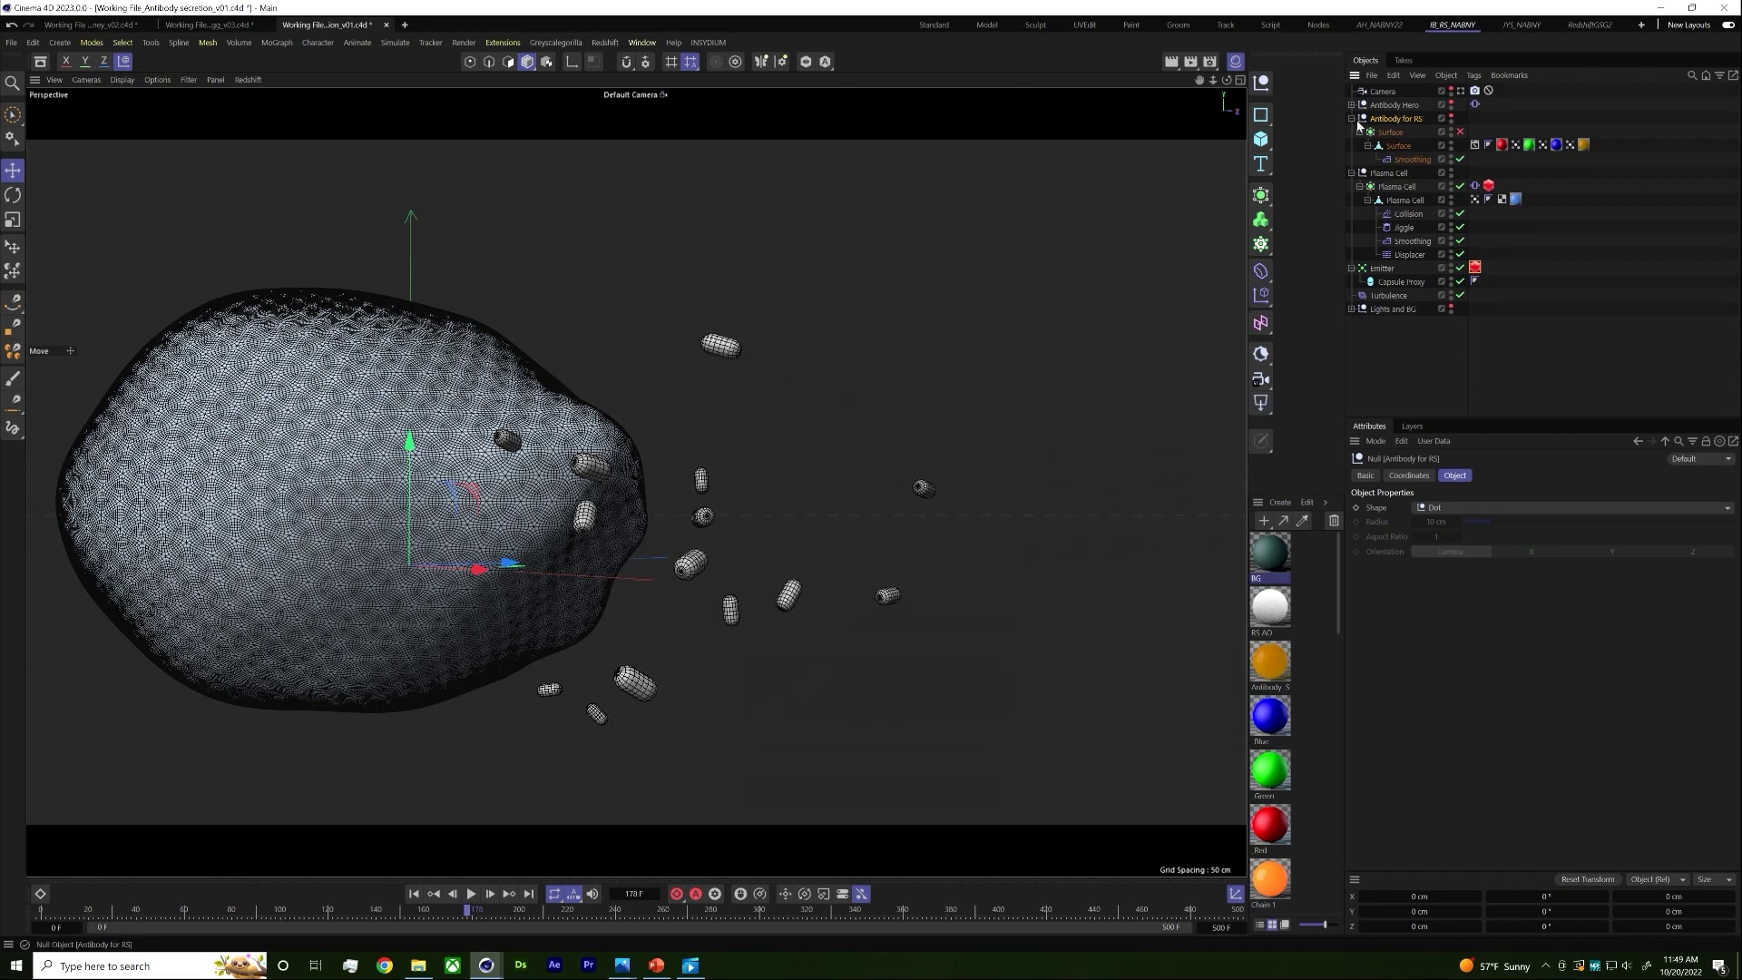
left_click(690, 965)
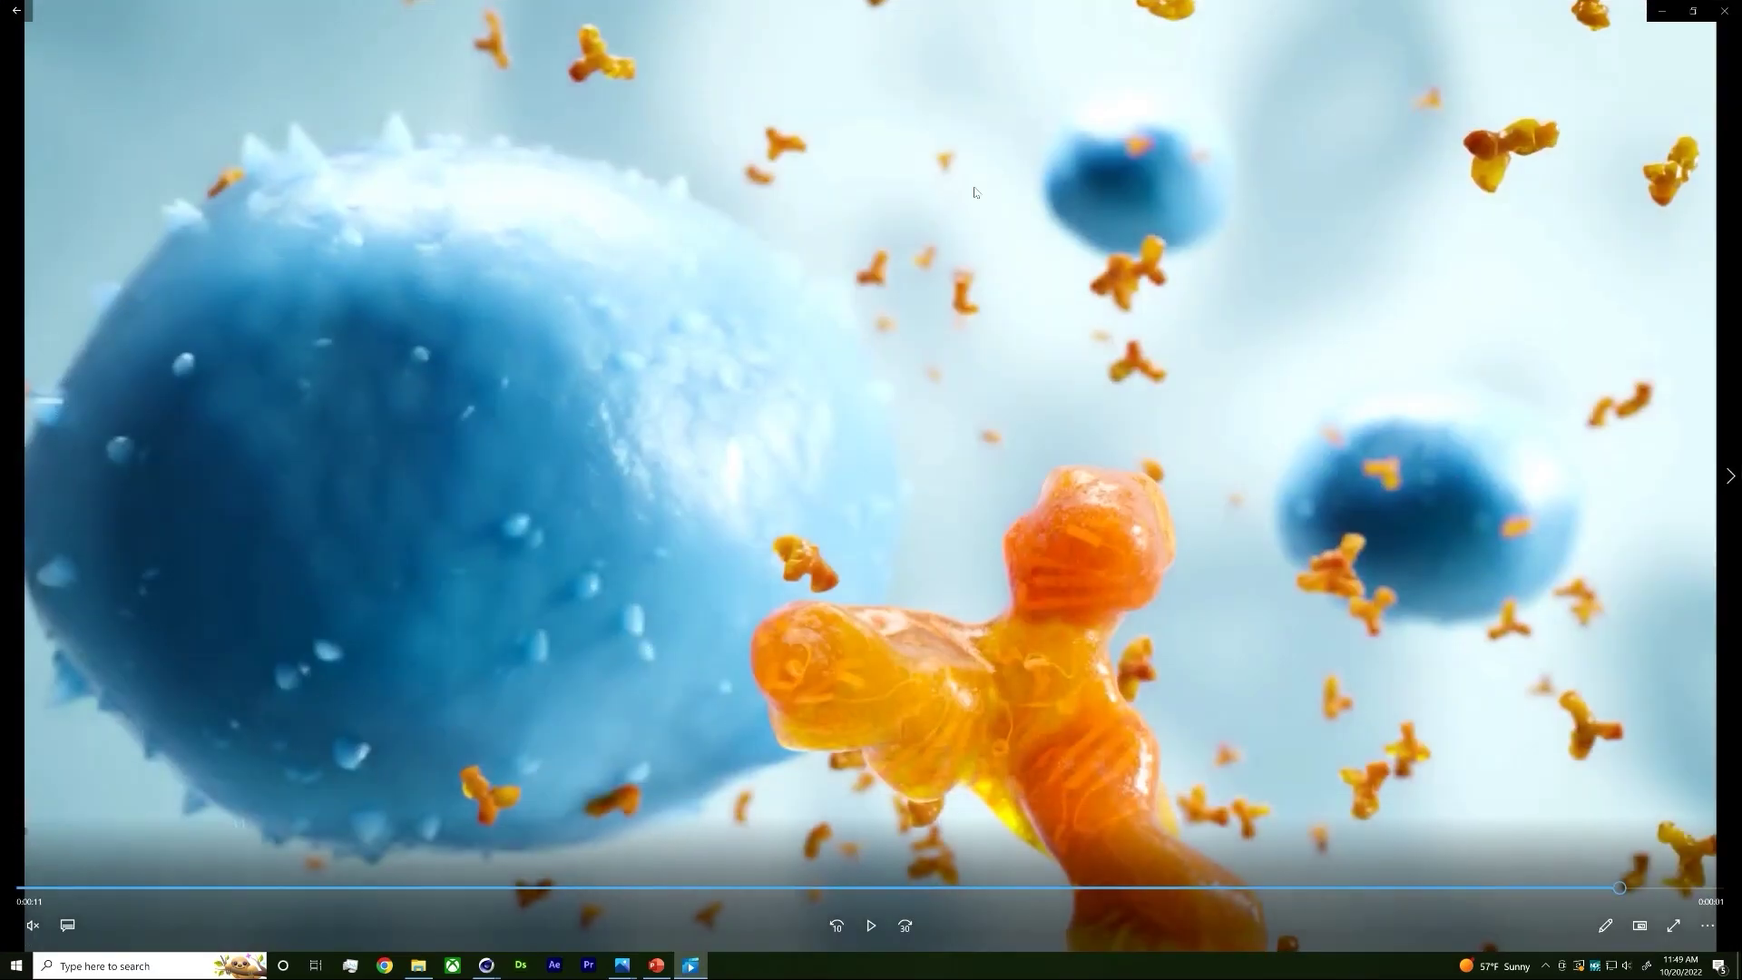
left_click(1662, 10)
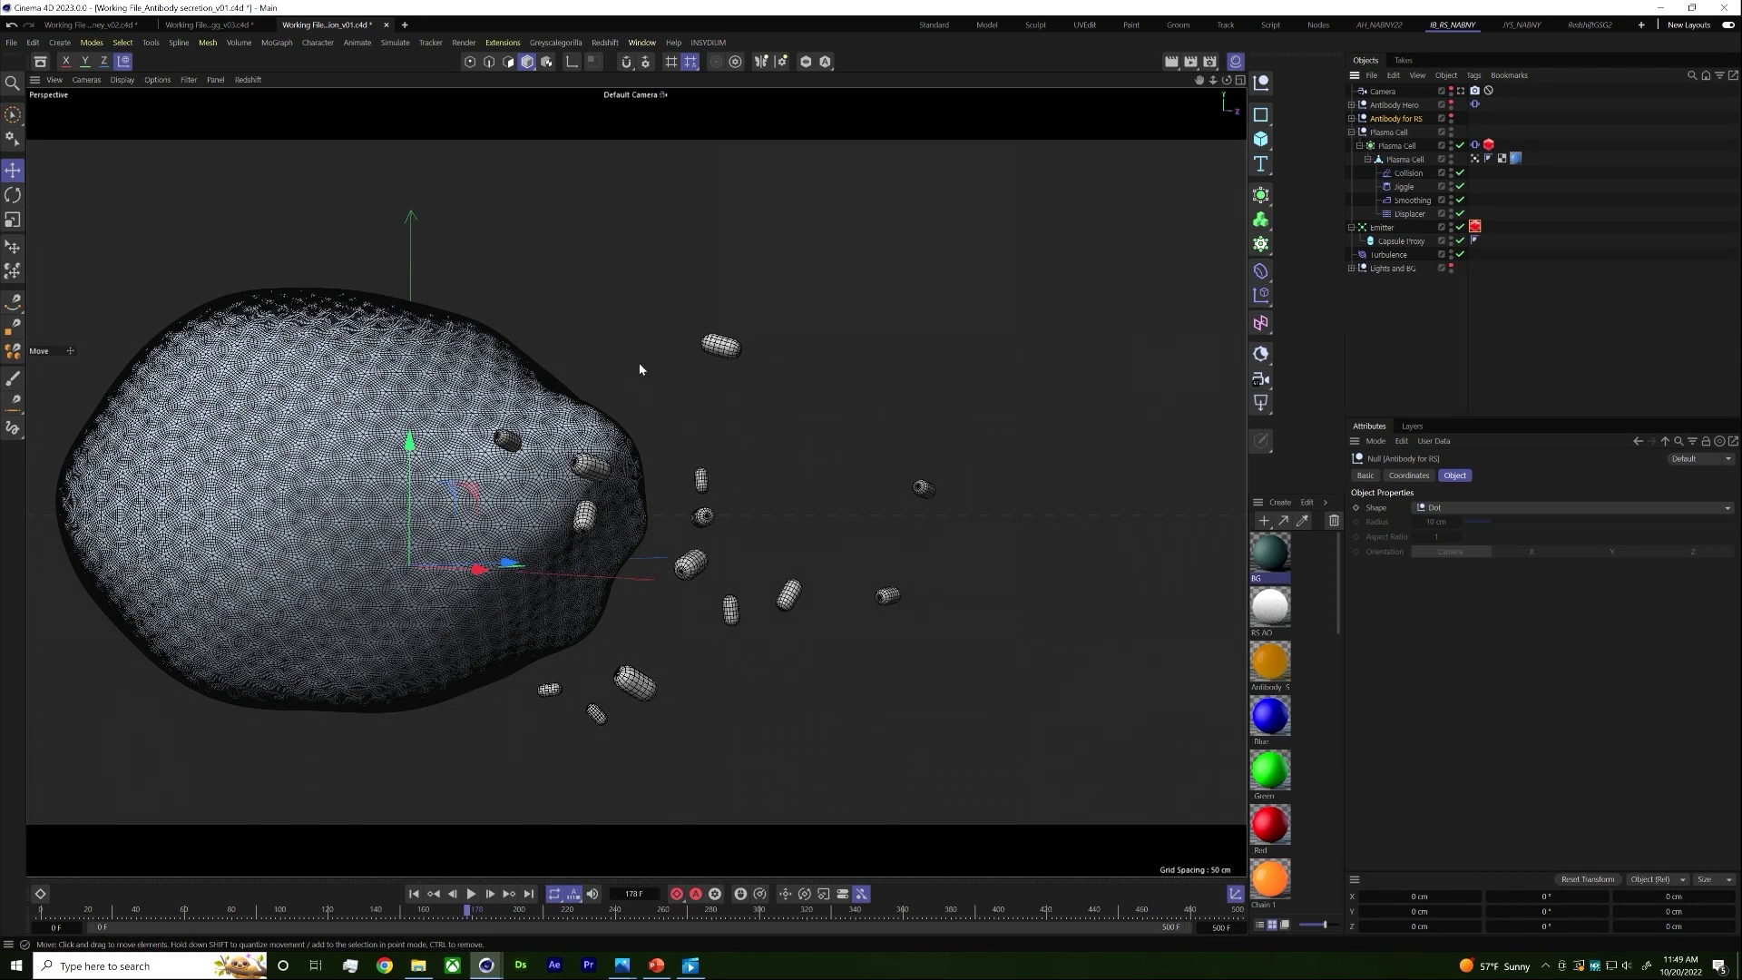
Step: Examine the Emitter with the Plasma Cell hidden and replay the simulation from the start to watch the particles push through the cell
left_click(1382, 227)
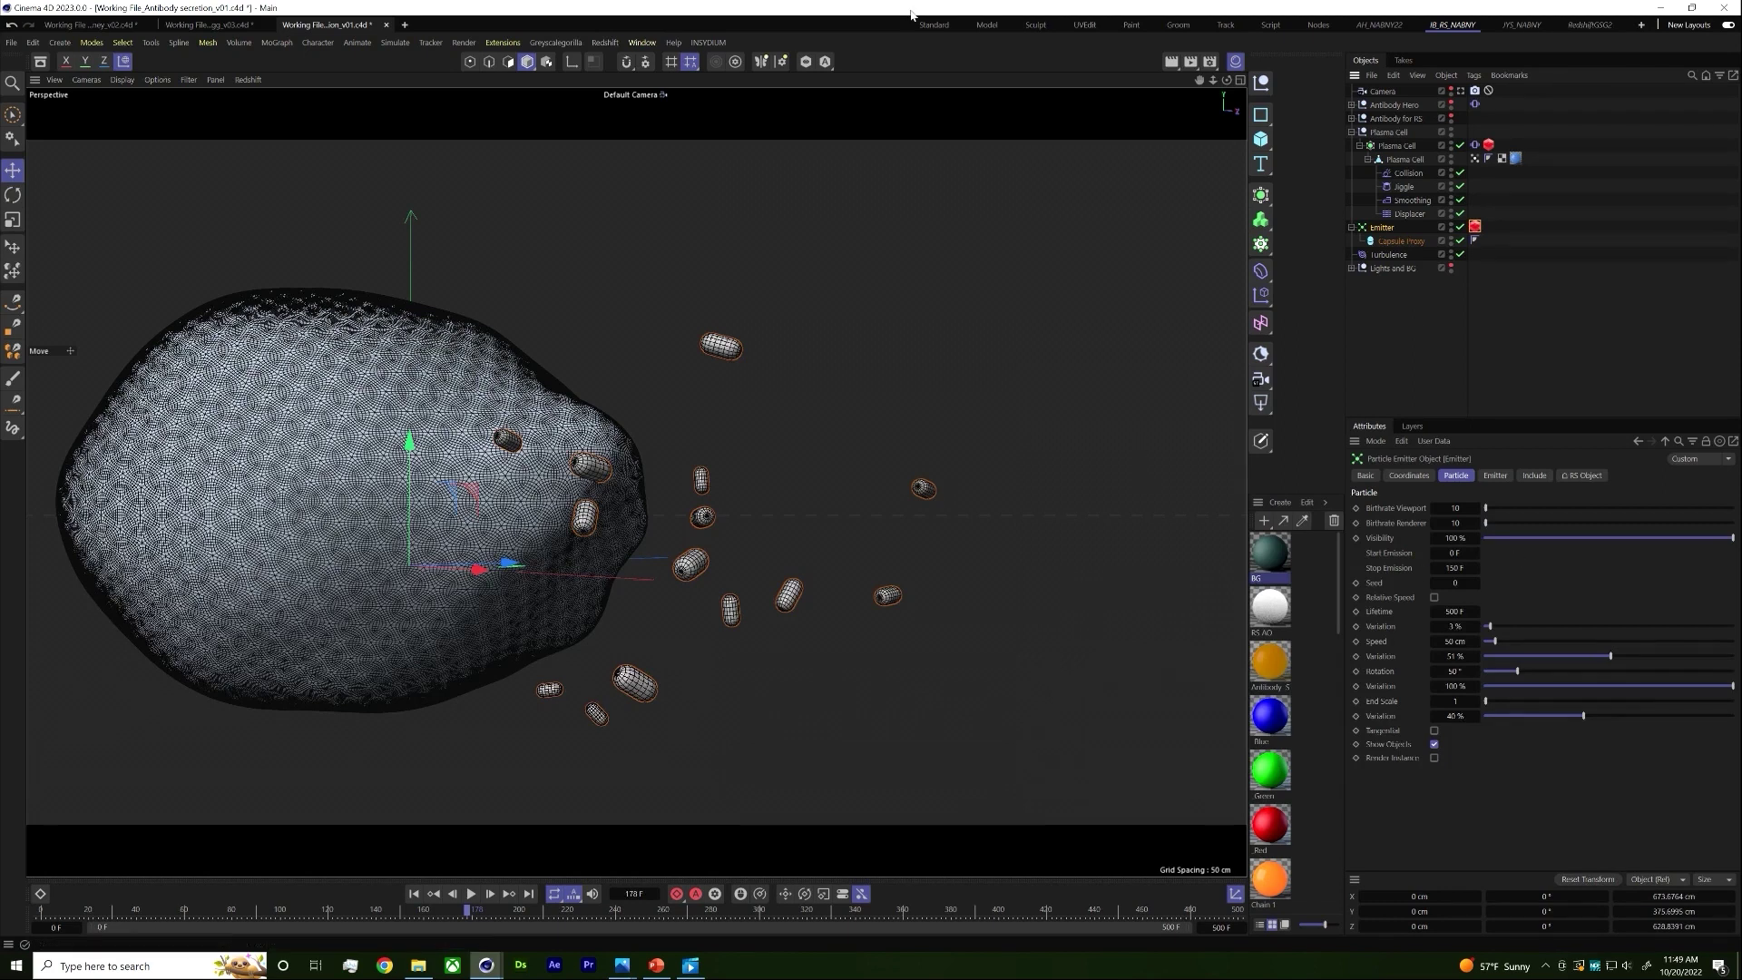
left_click(1452, 130)
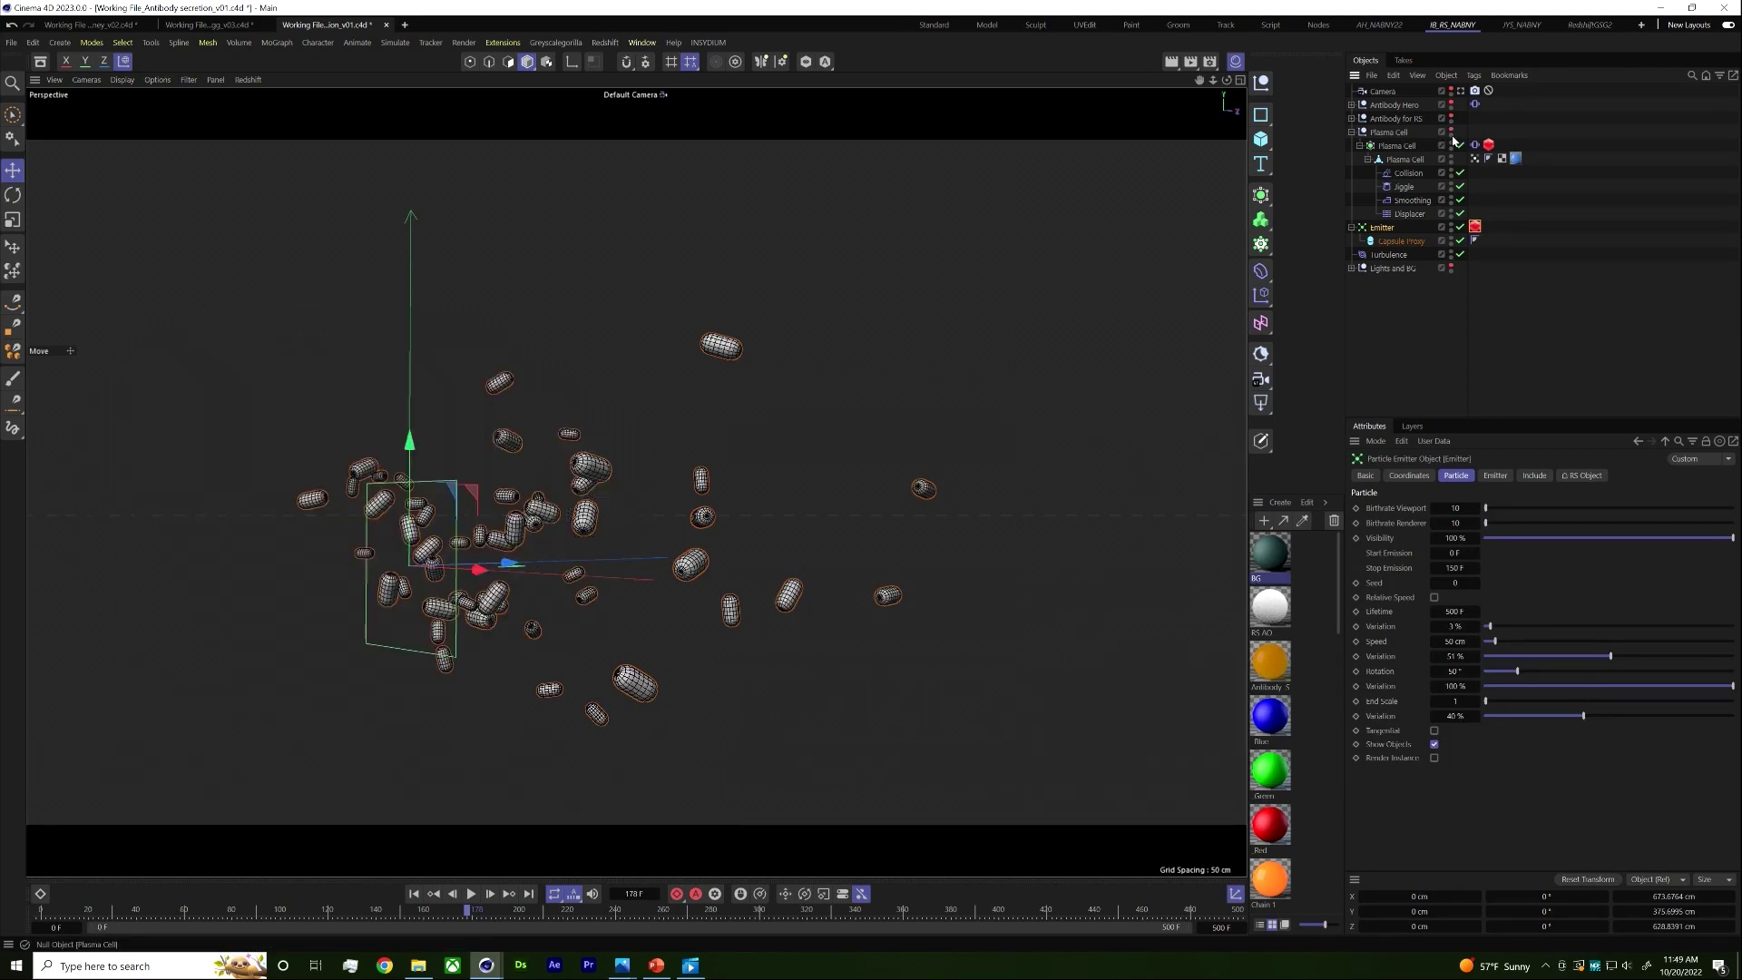
left_click(413, 894)
left_click(471, 895)
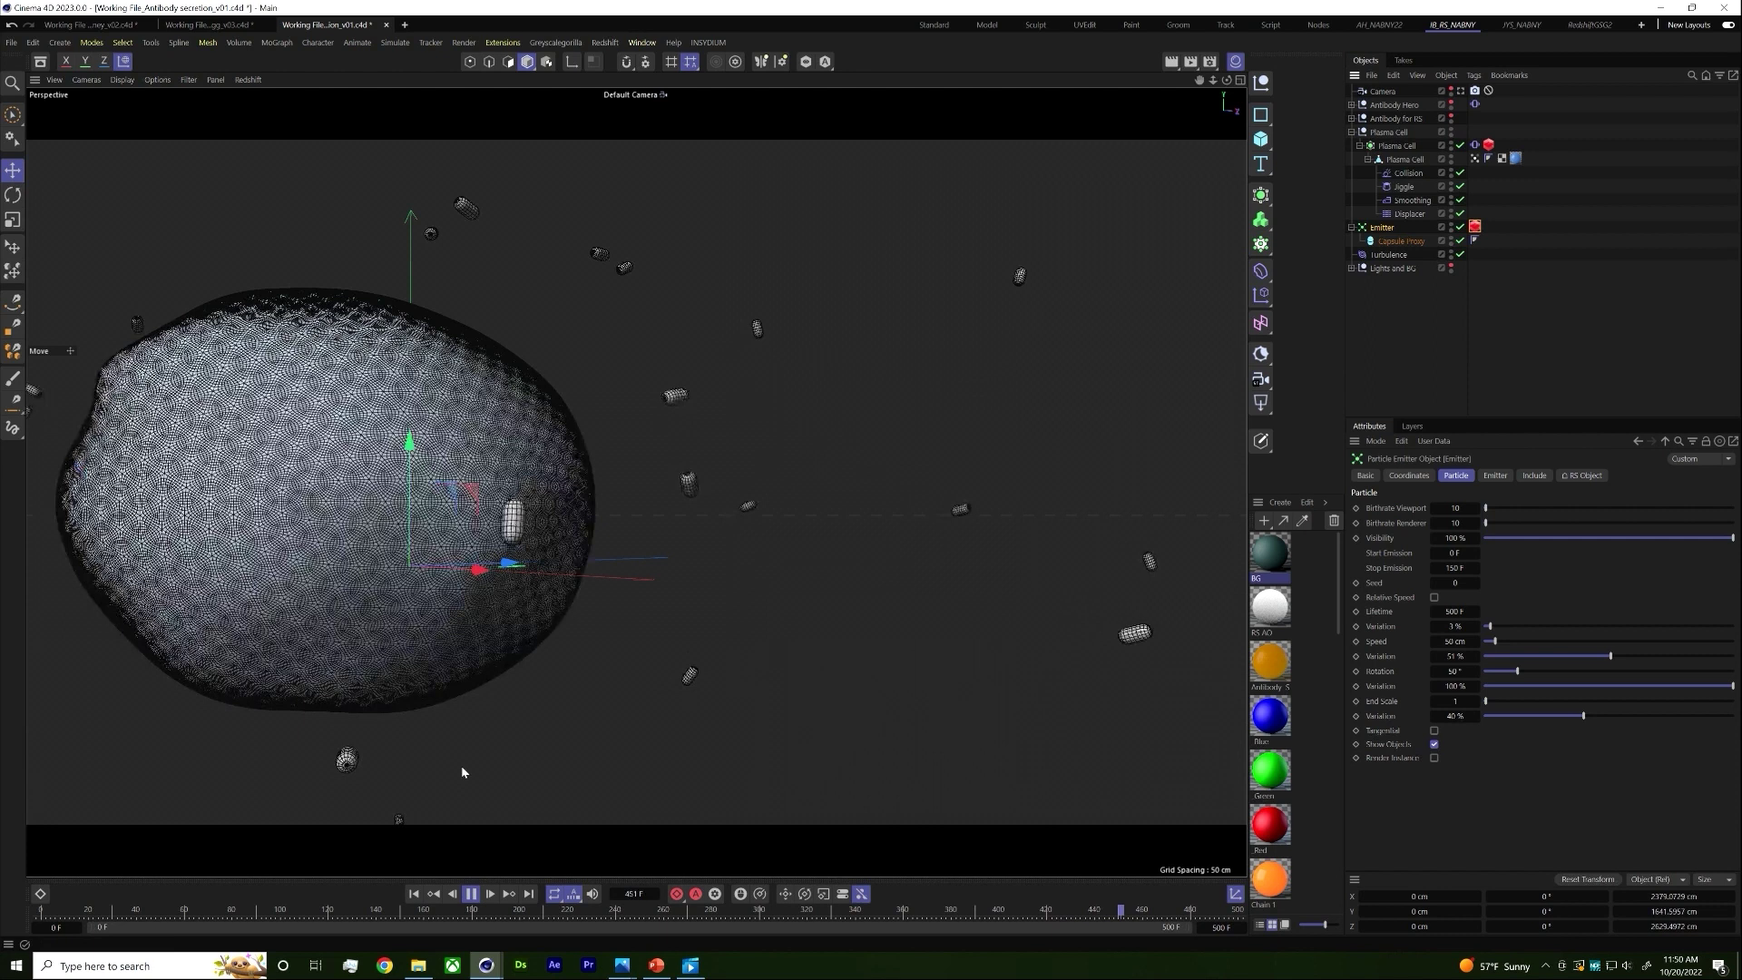
left_click(471, 894)
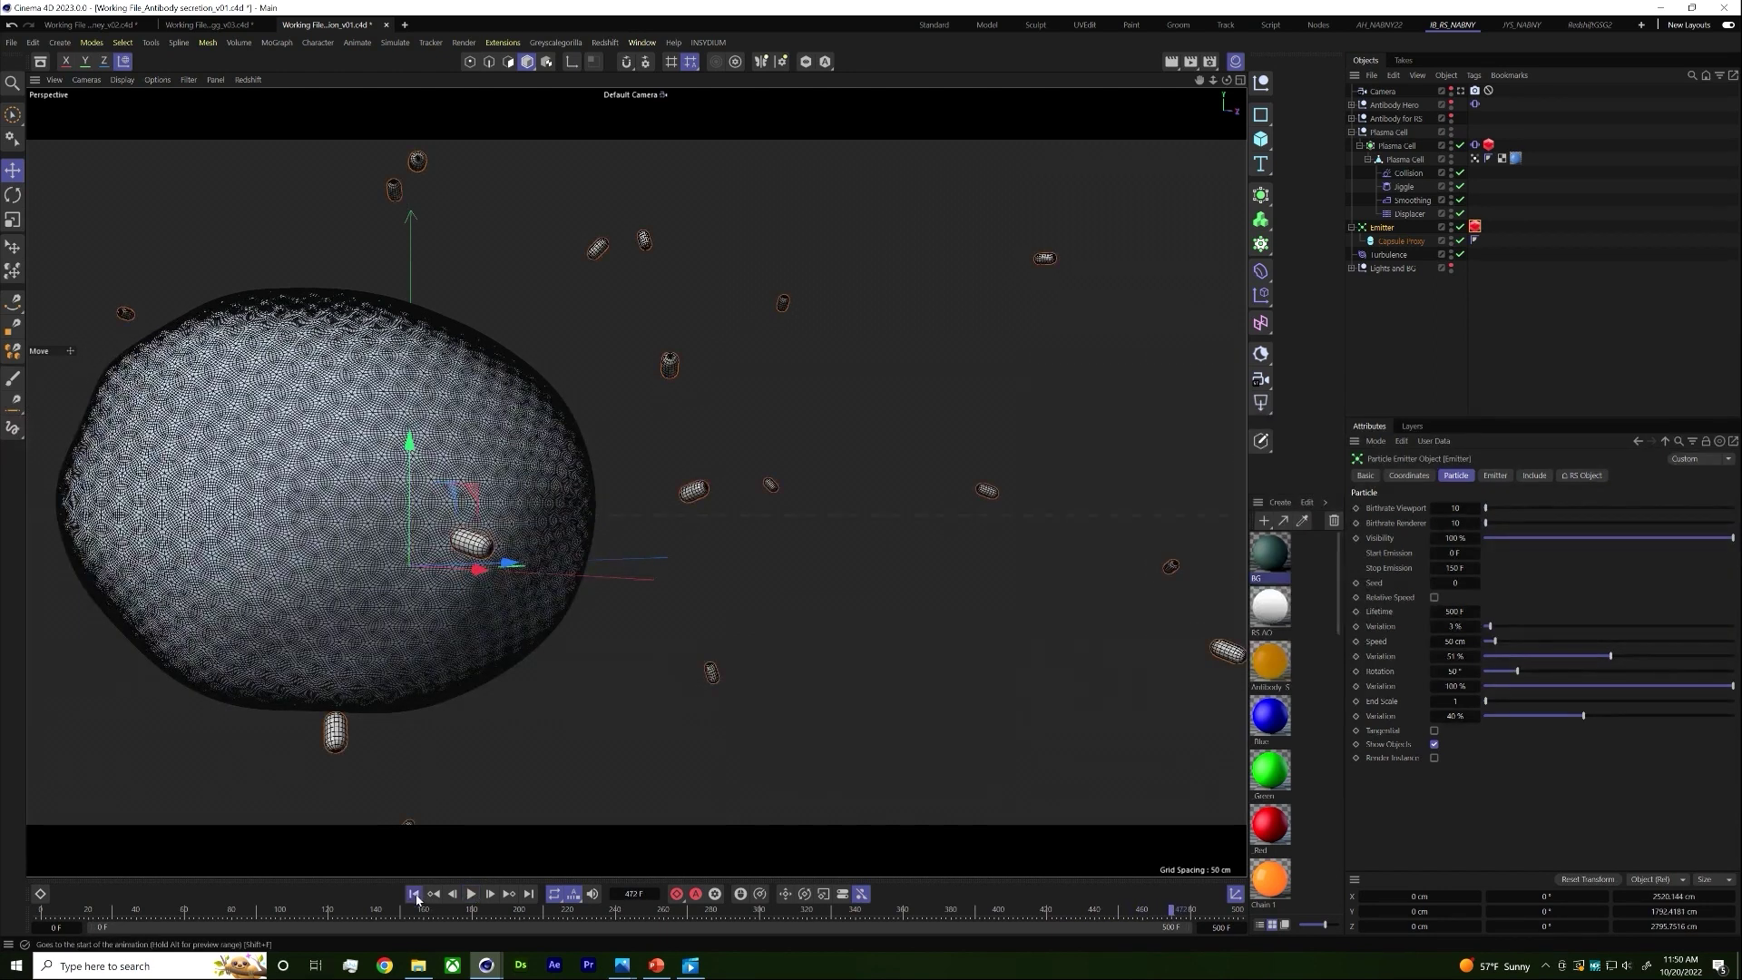
left_click(463, 896)
left_click(468, 895)
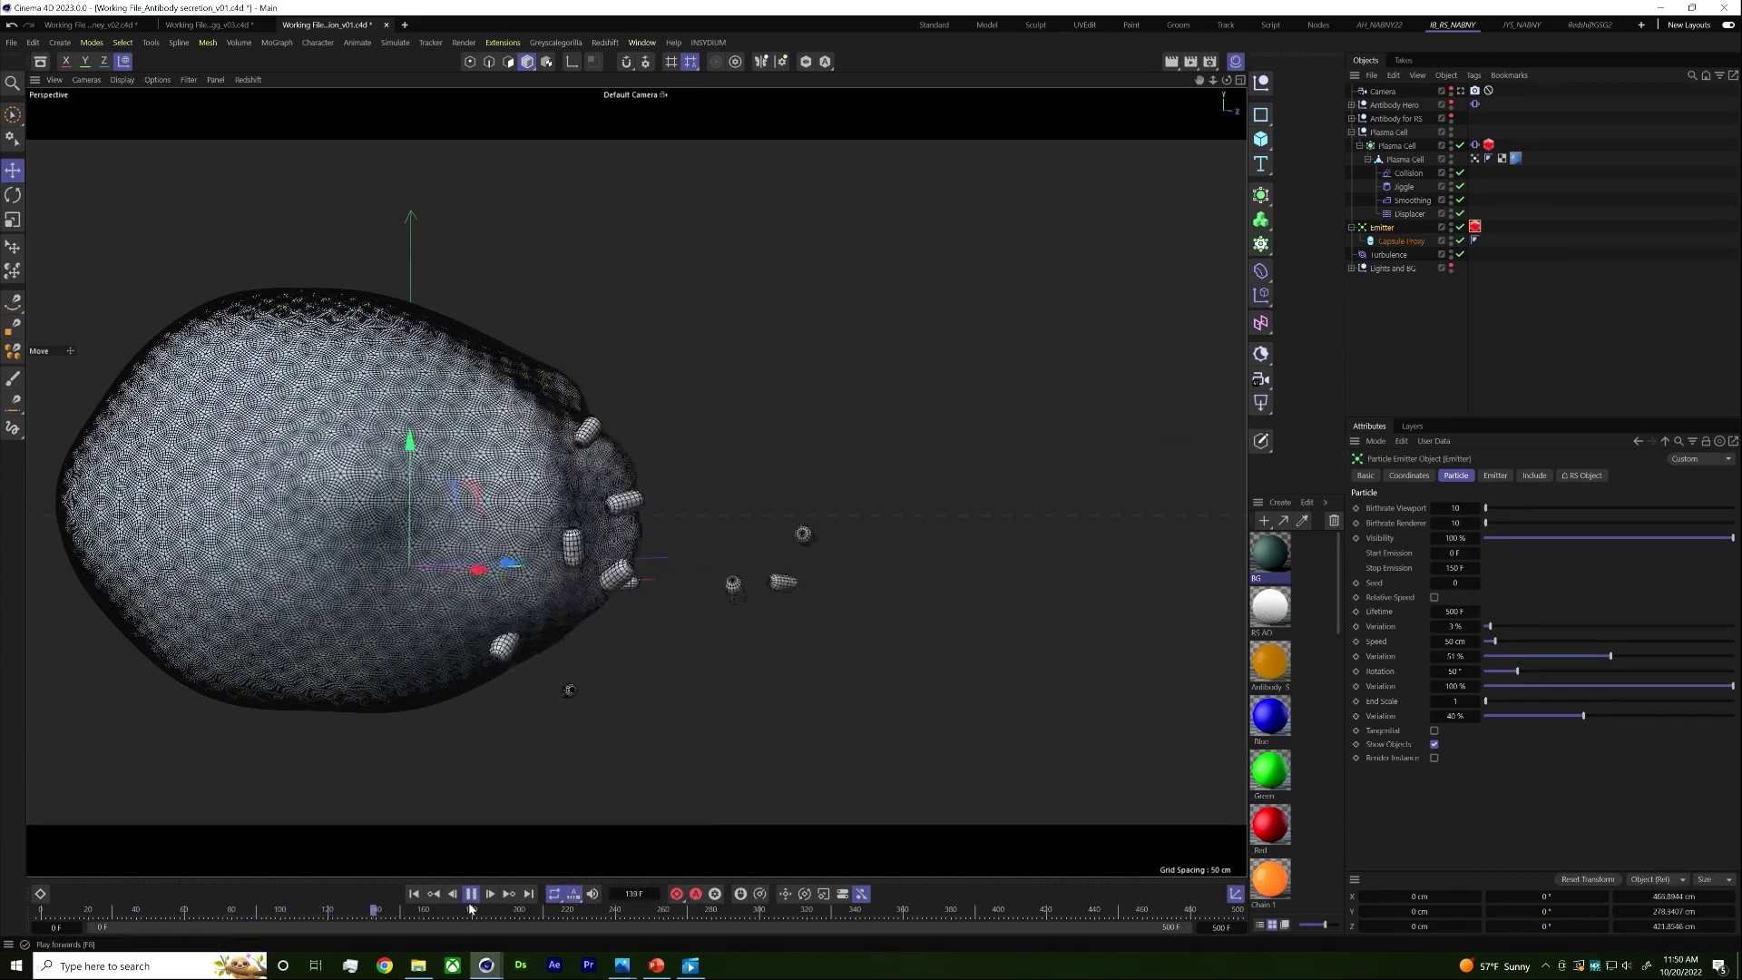
left_click(471, 894)
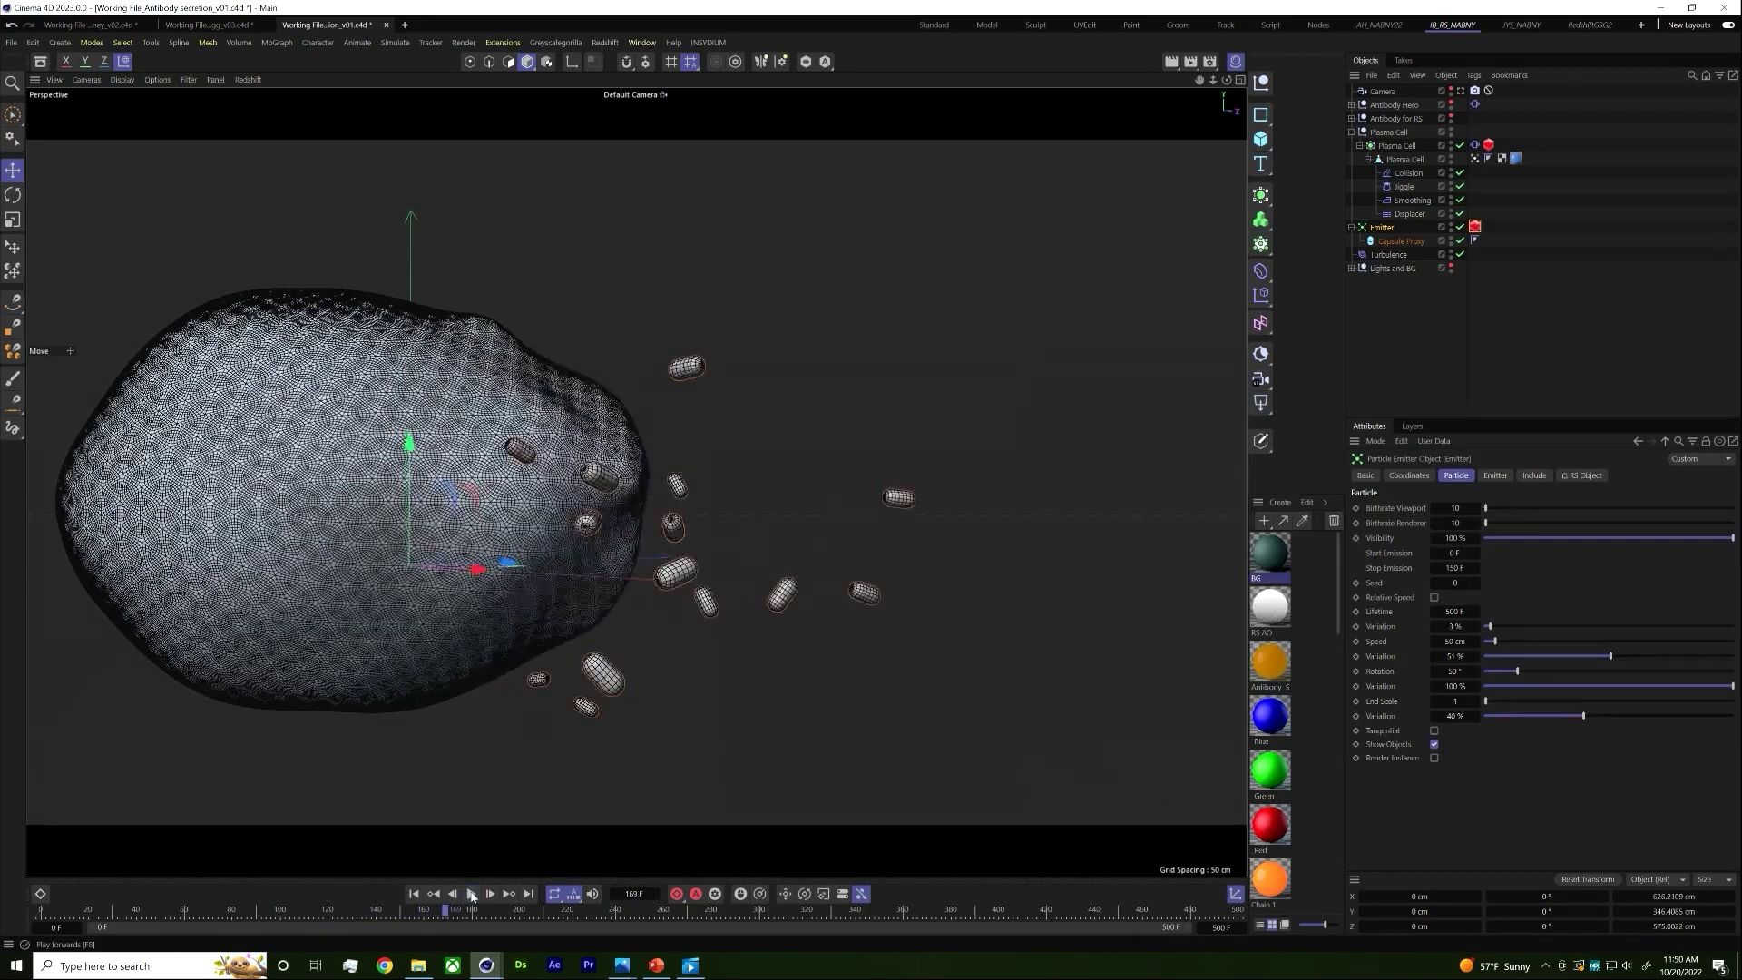
Step: Inspect the Plasma Cell's Collision deformer and its colliders, the Jiggle and Smoothing deformers, and the Nucleus vertex map
left_click(1408, 173)
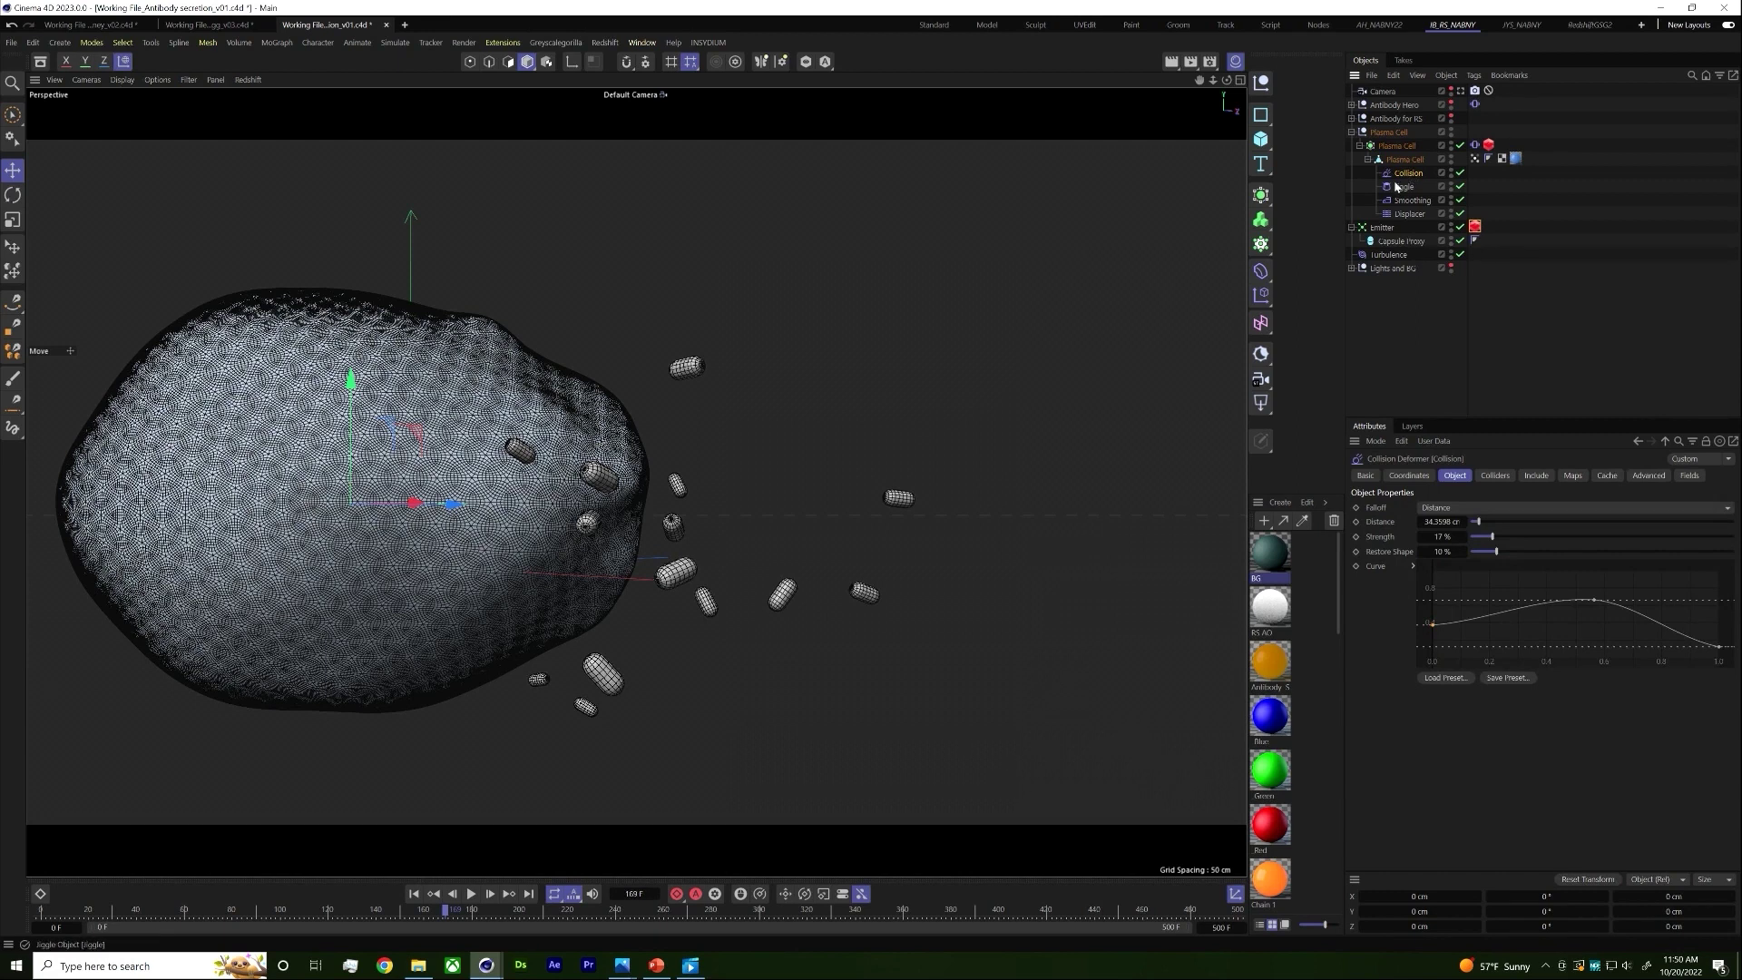
left_click(1494, 475)
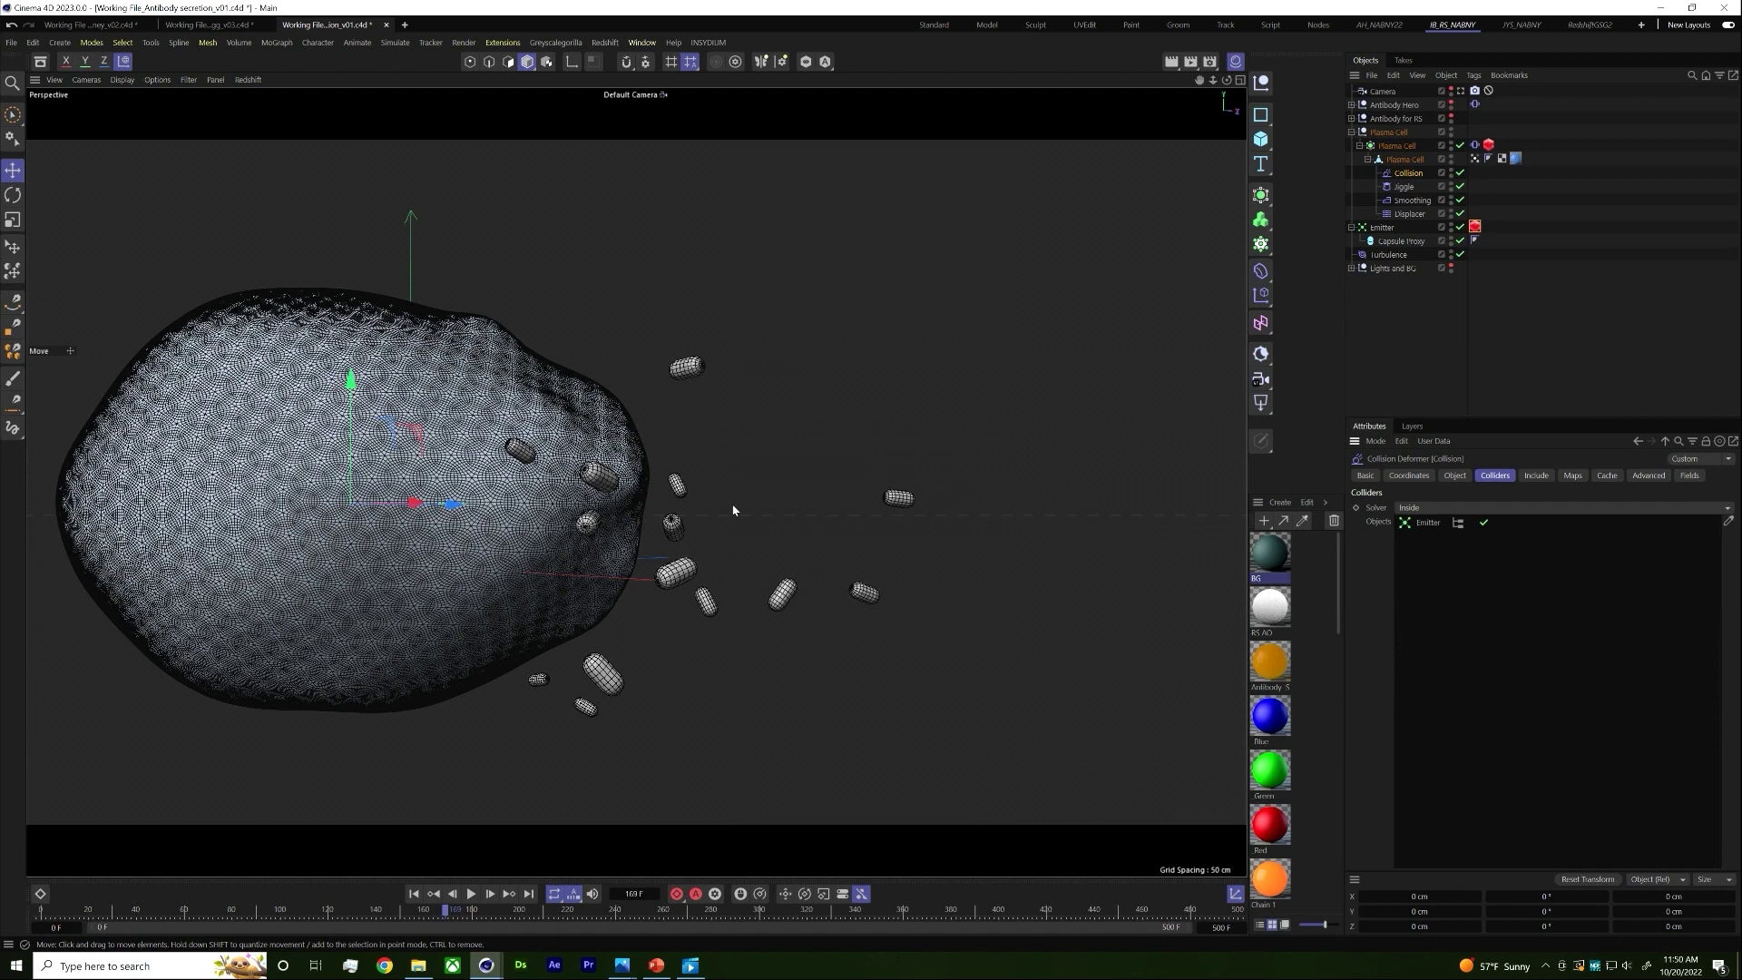
left_click(1405, 187)
left_click(1412, 203)
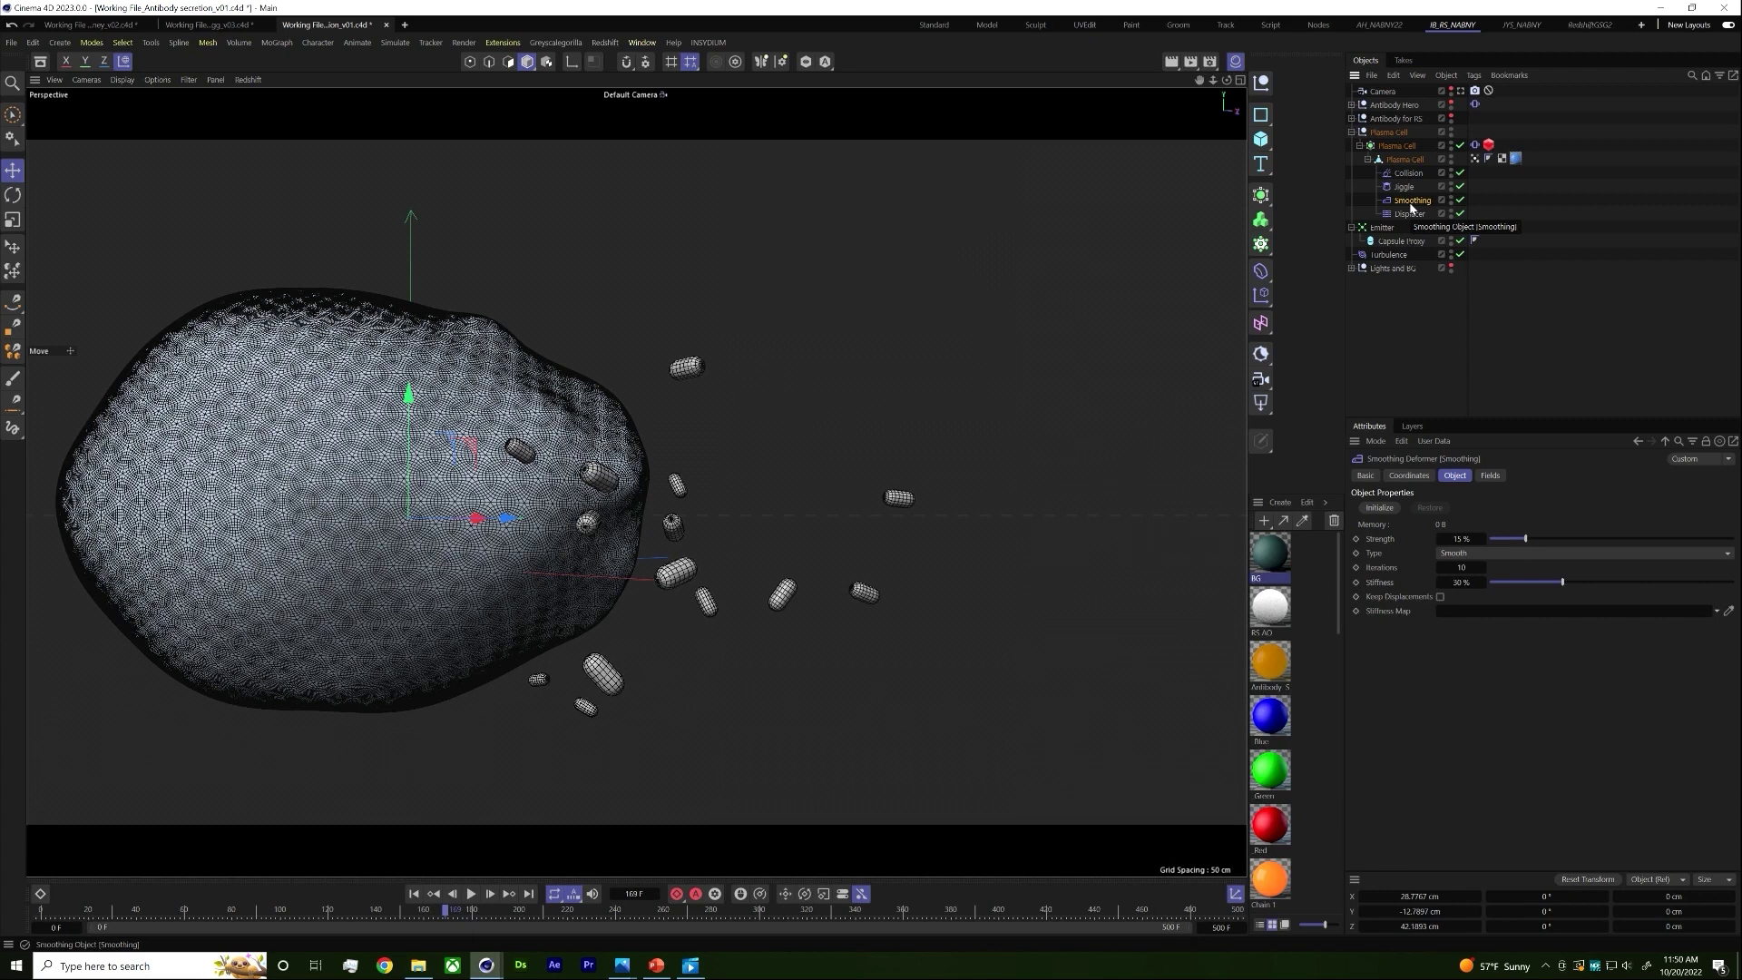
left_click(1475, 158)
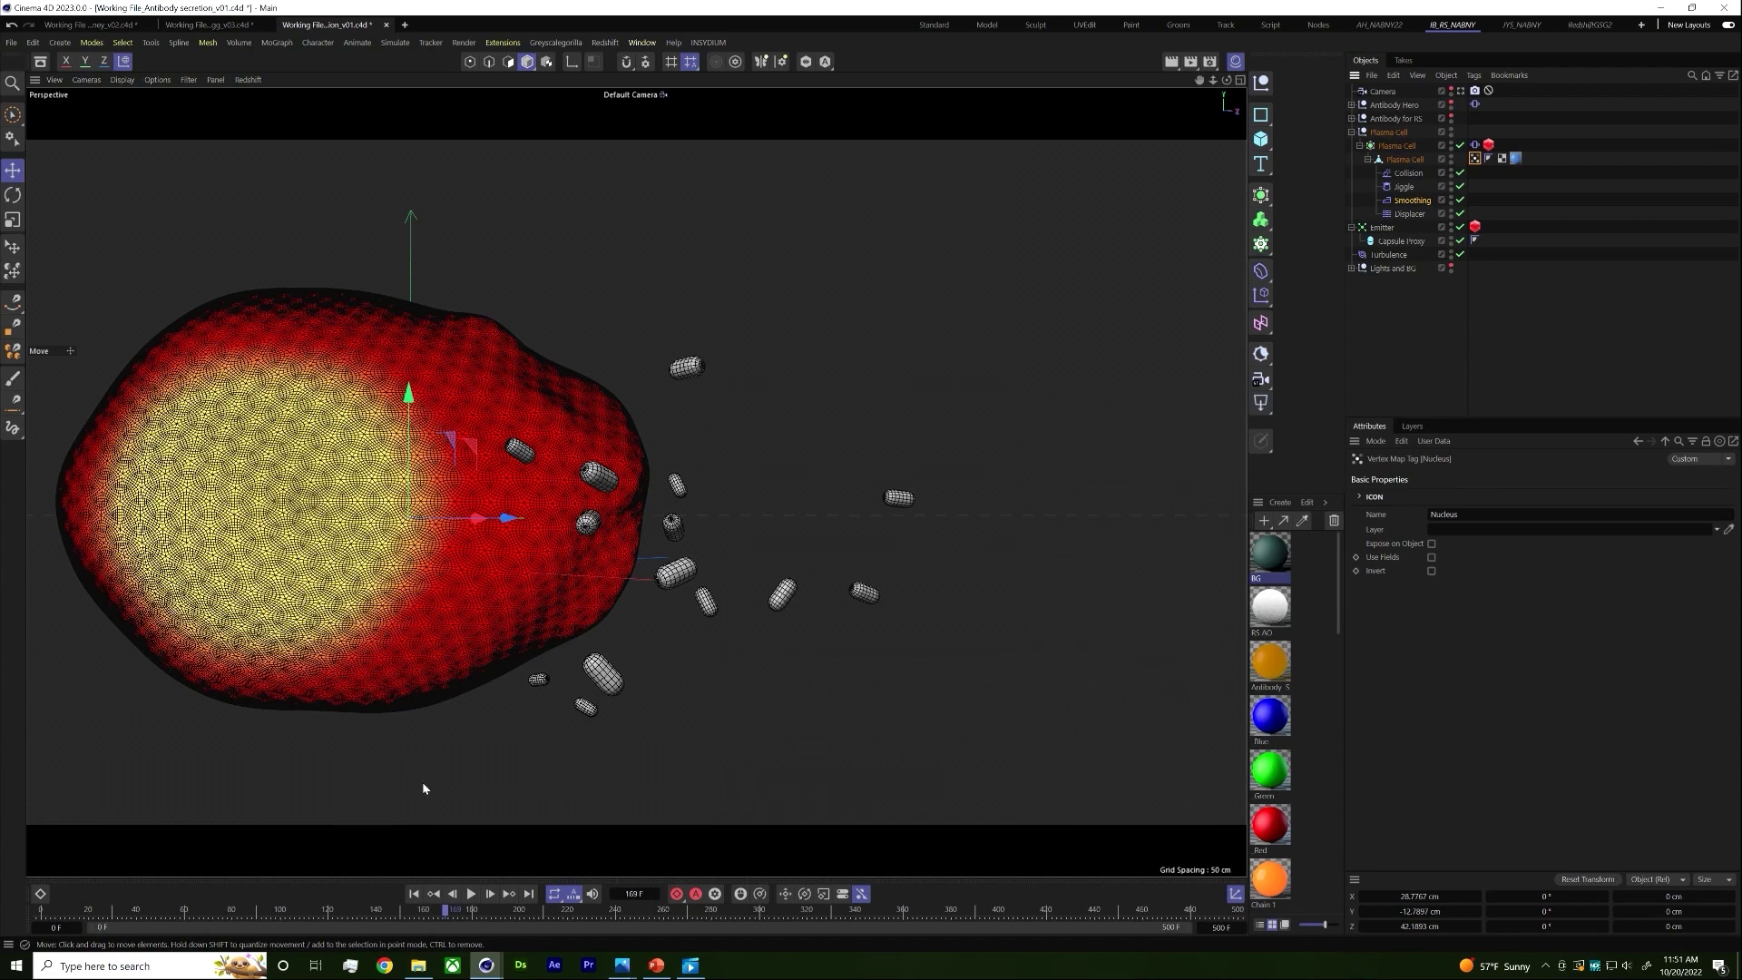
Step: Check the Vibrate tag on the Antibody Hero and view the antibody in the Antibody Secretion_v01 video
left_click(1475, 104)
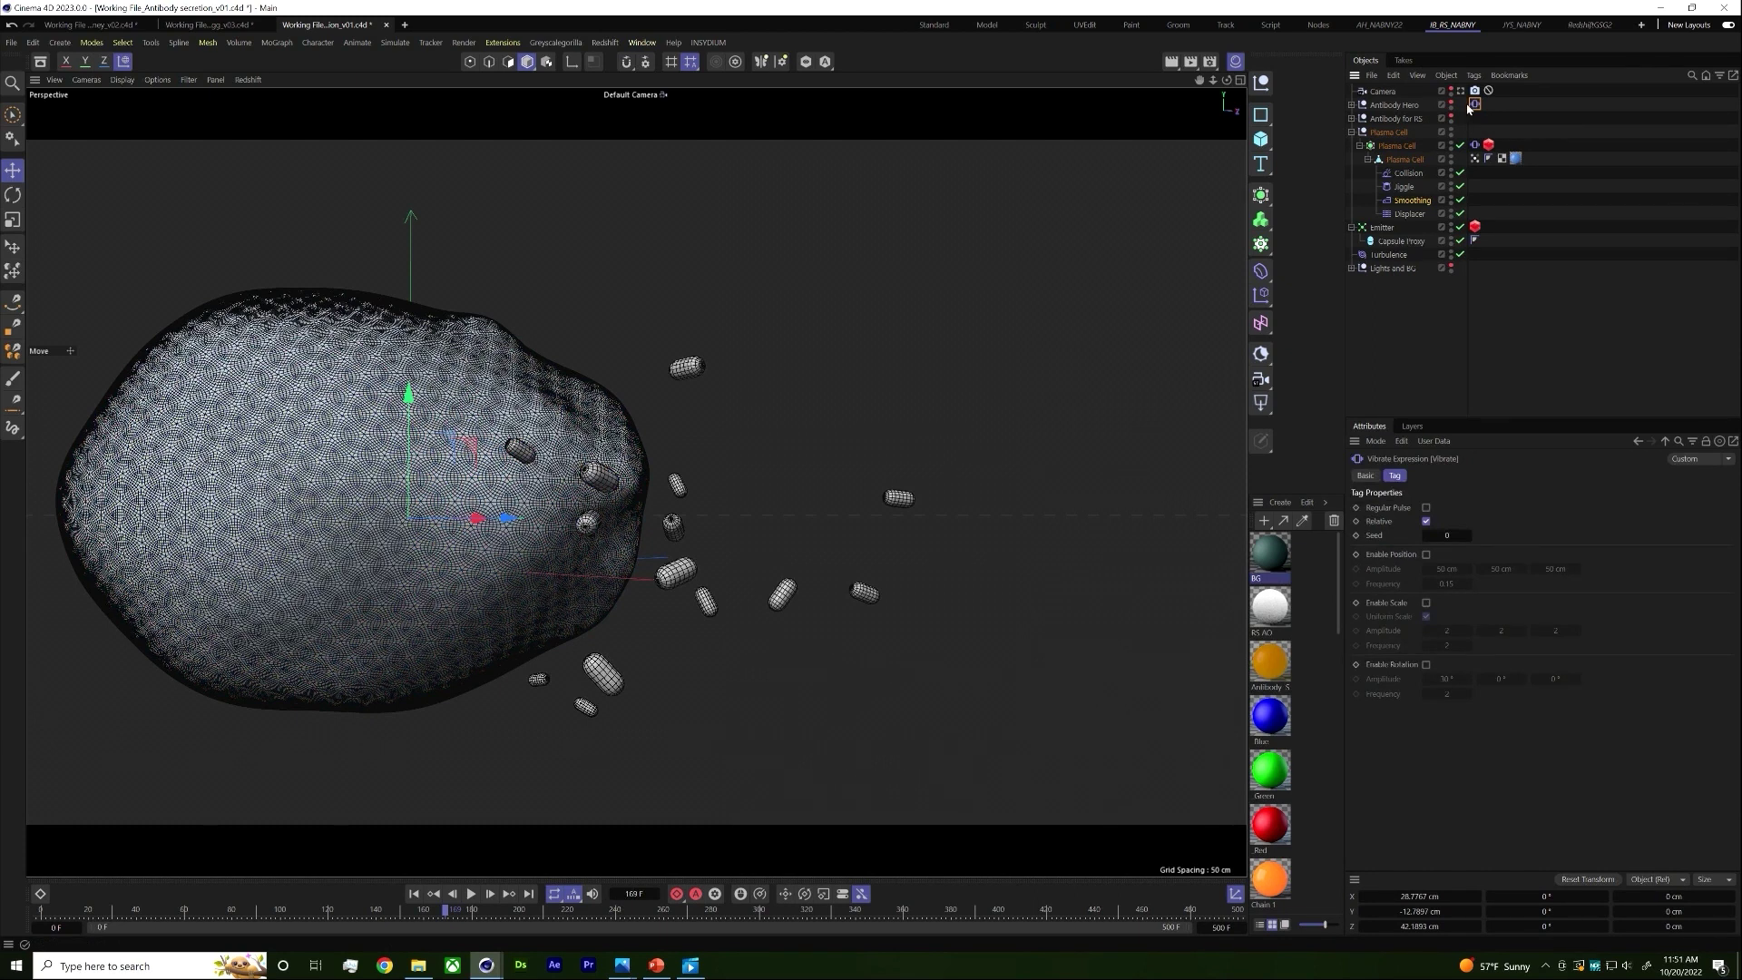
left_click(691, 966)
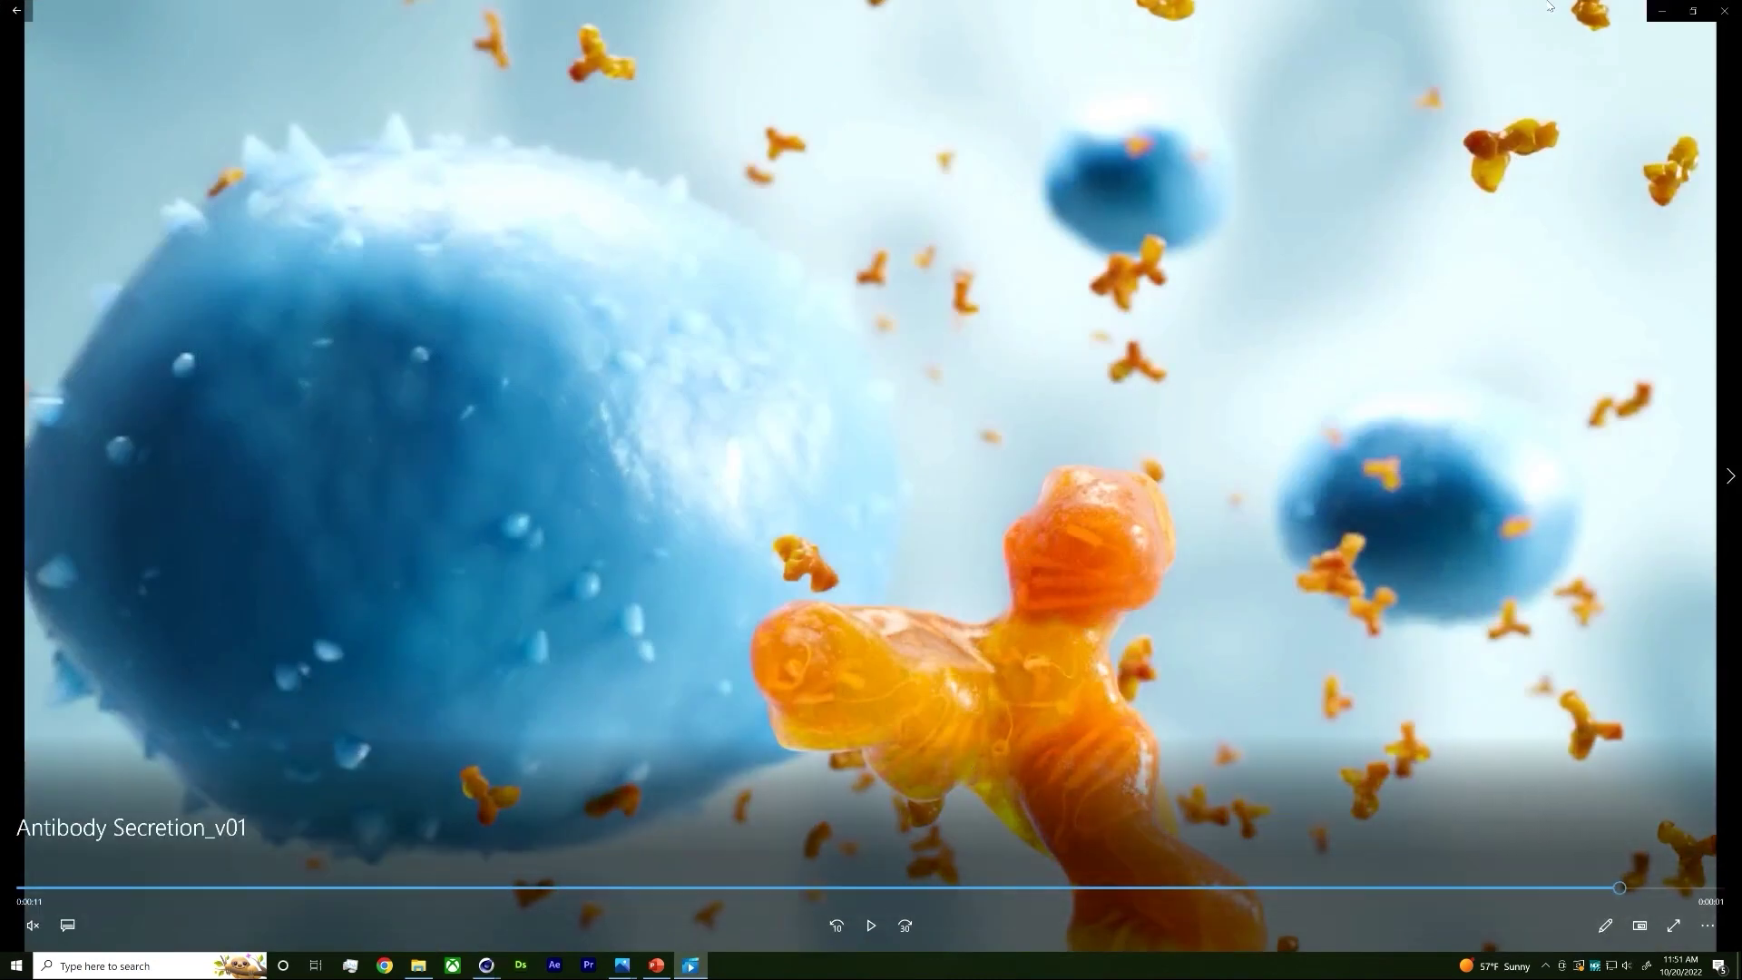
left_click(1662, 10)
Step: Switch to the PowerPoint presentation, go to the closing Thank You slide and start the slide show
left_click(658, 966)
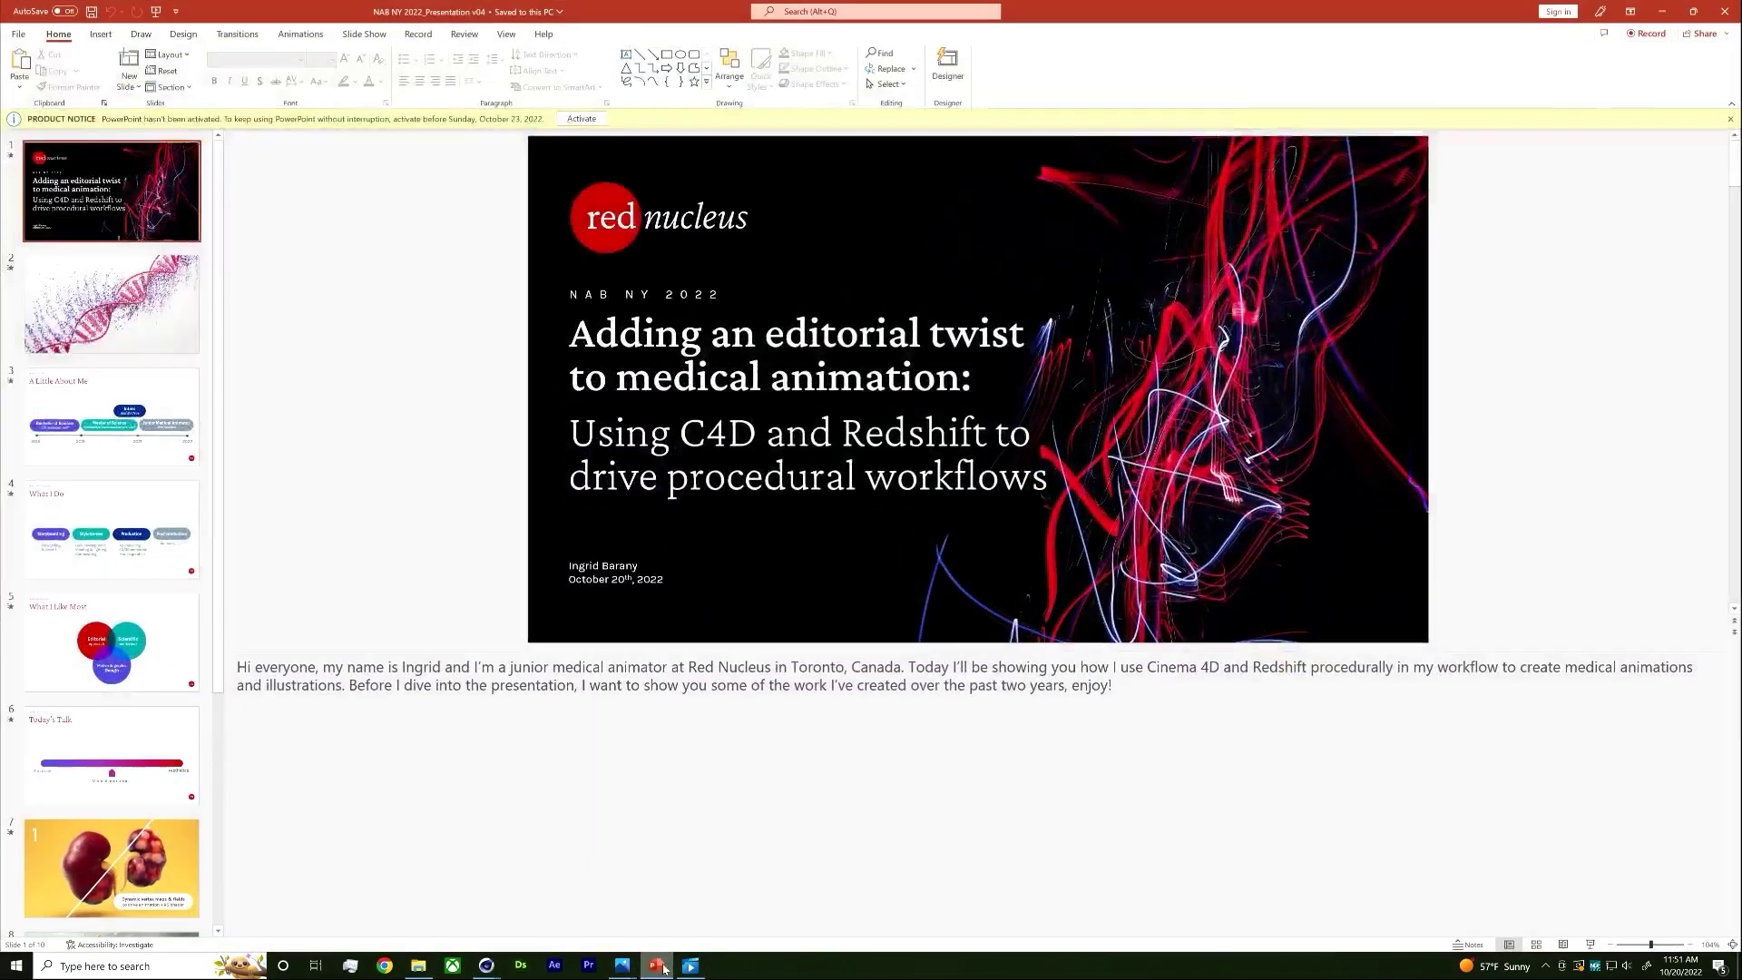
key("End")
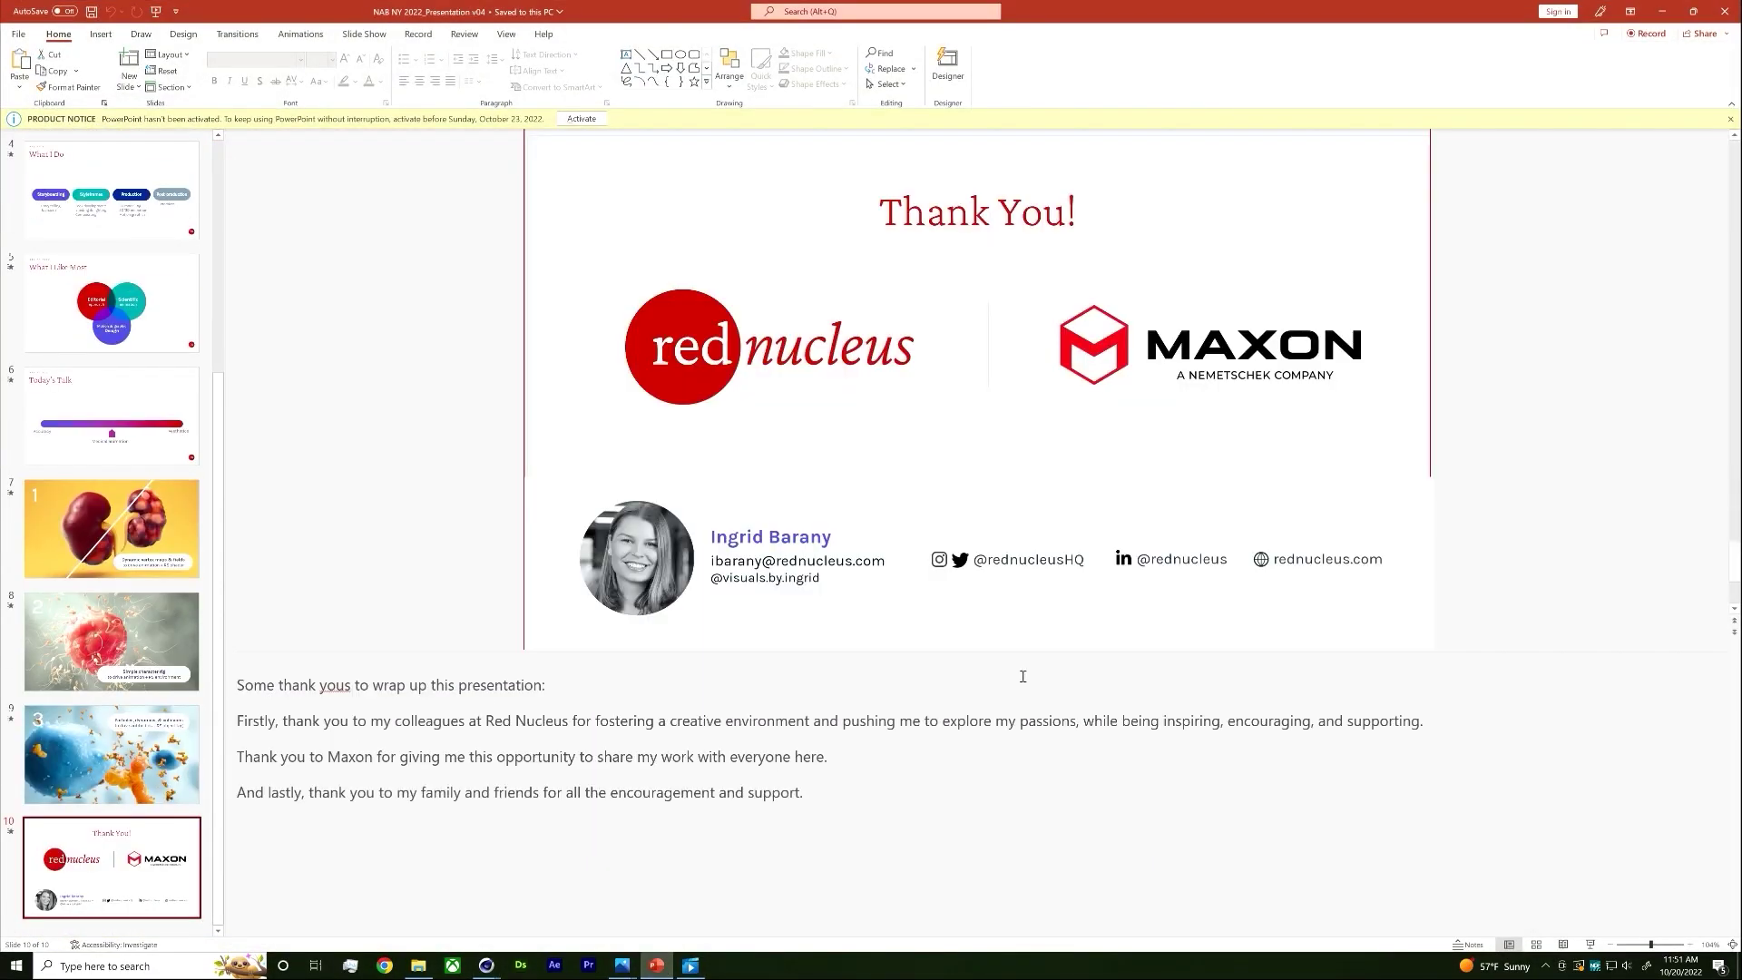
left_click(1590, 945)
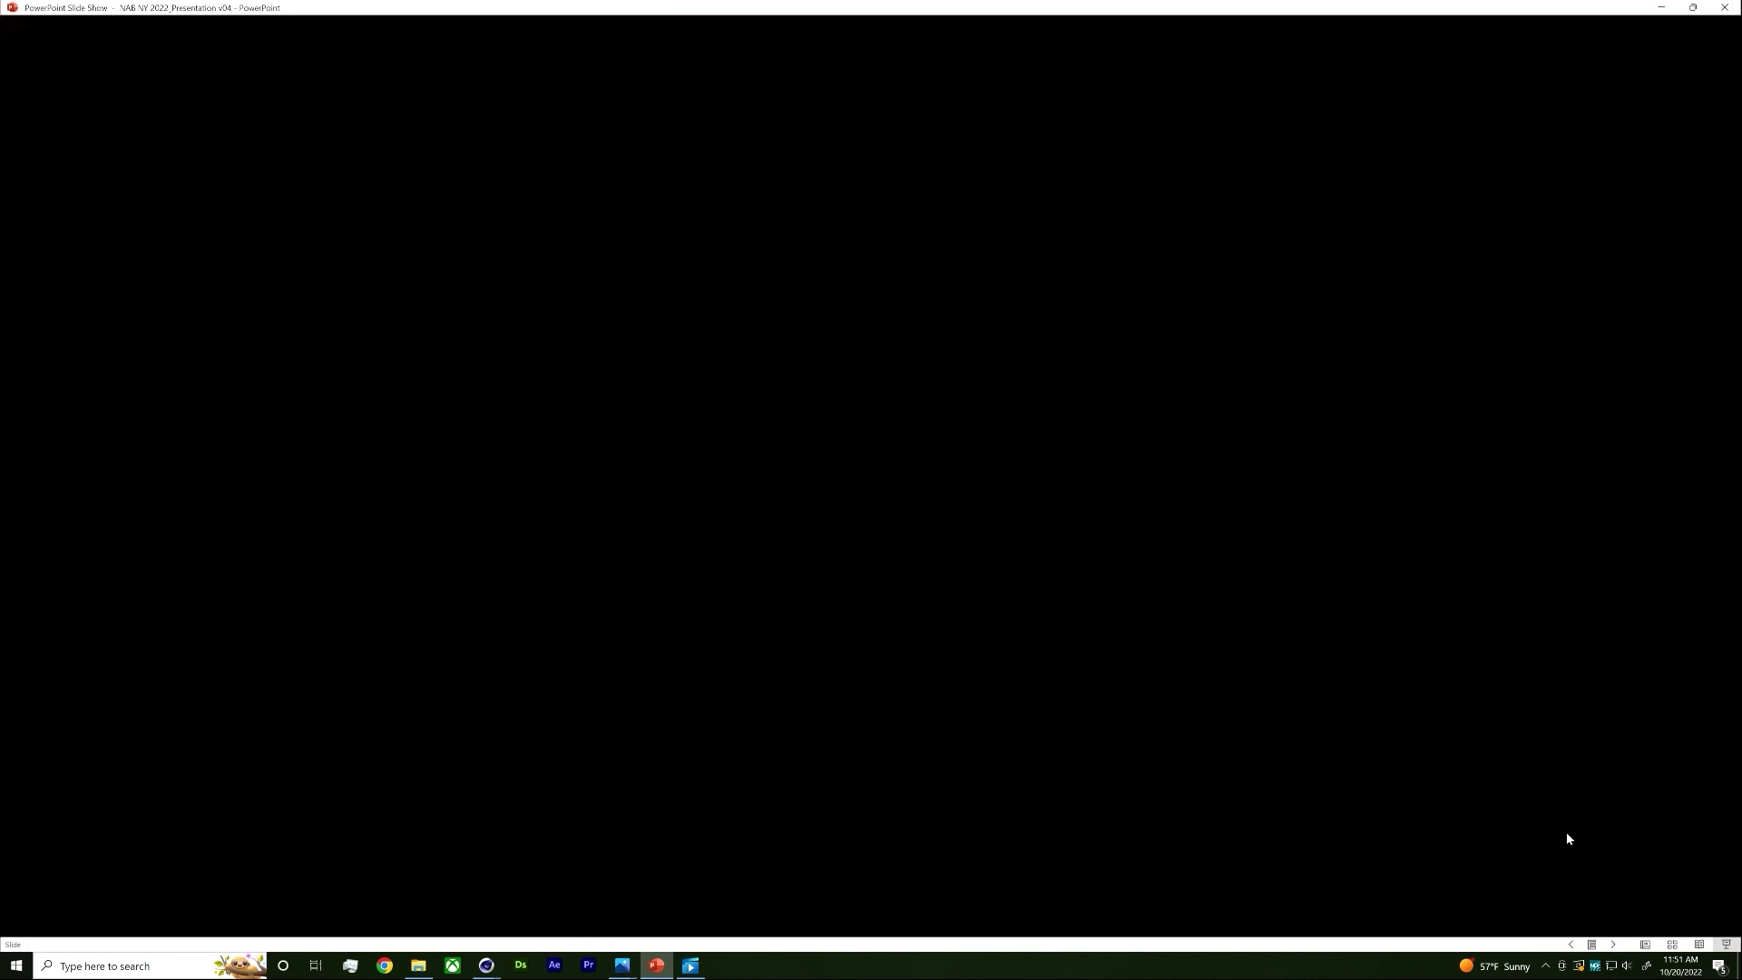